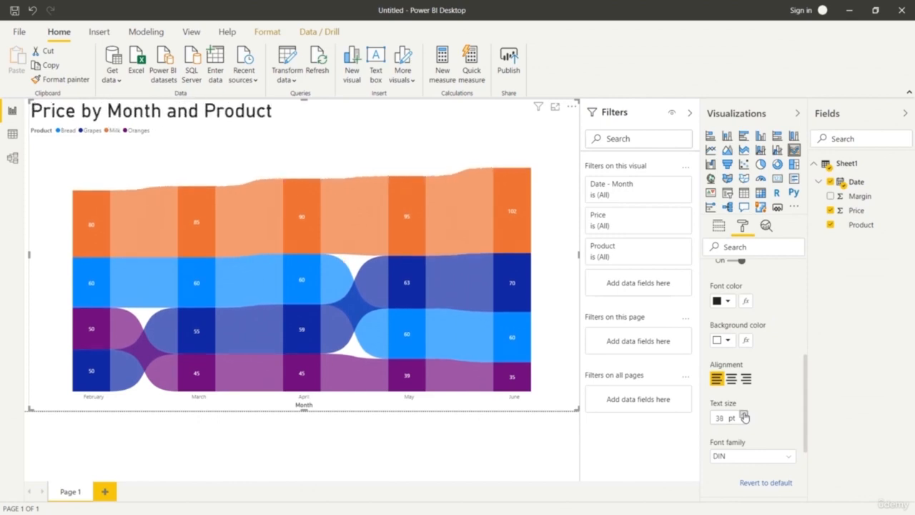
# Change the ribbon chart's title to "Product Price by Month".
pyautogui.scroll(3, 744, 407)
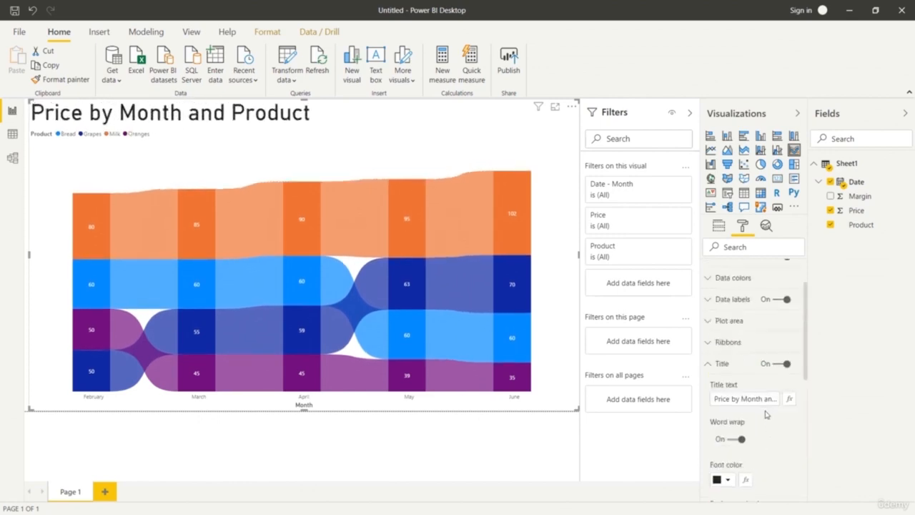
pyautogui.click(715, 398)
pyautogui.write('Product')
pyautogui.press('End')
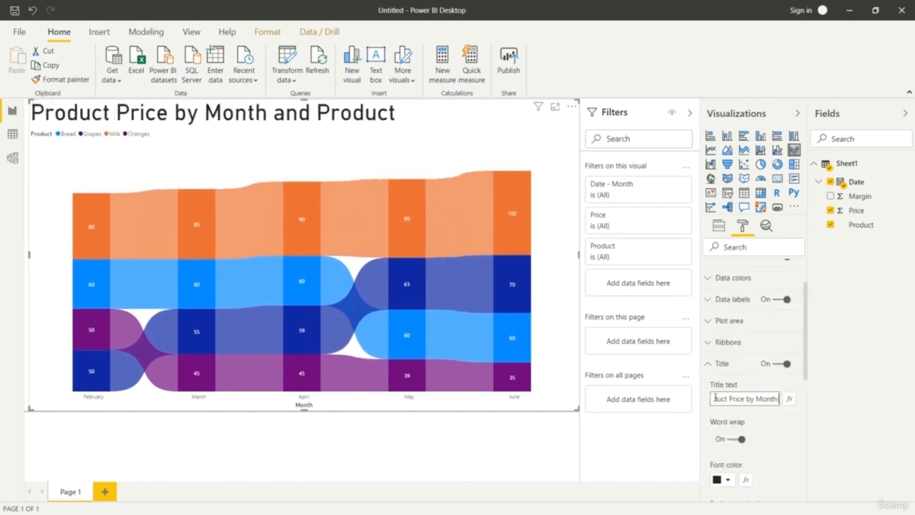
pyautogui.press('BackSpace')
pyautogui.press('BackSpace')
pyautogui.press('BackSpace')
pyautogui.press('BackSpace')
pyautogui.press('BackSpace')
pyautogui.press('BackSpace')
pyautogui.press('BackSpace')
pyautogui.press('BackSpace')
pyautogui.press('BackSpace')
pyautogui.press('BackSpace')
pyautogui.press('BackSpace')
pyautogui.press('BackSpace')
pyautogui.click(707, 363)
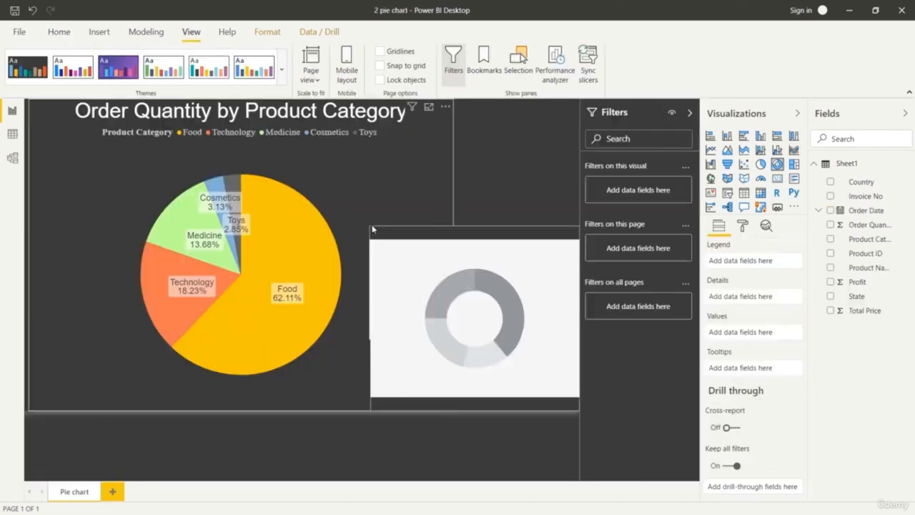
# Set the donut chart's legend to Product Name and its values to Order Quantity, and enlarge the chart slightly.
pyautogui.click(882, 267)
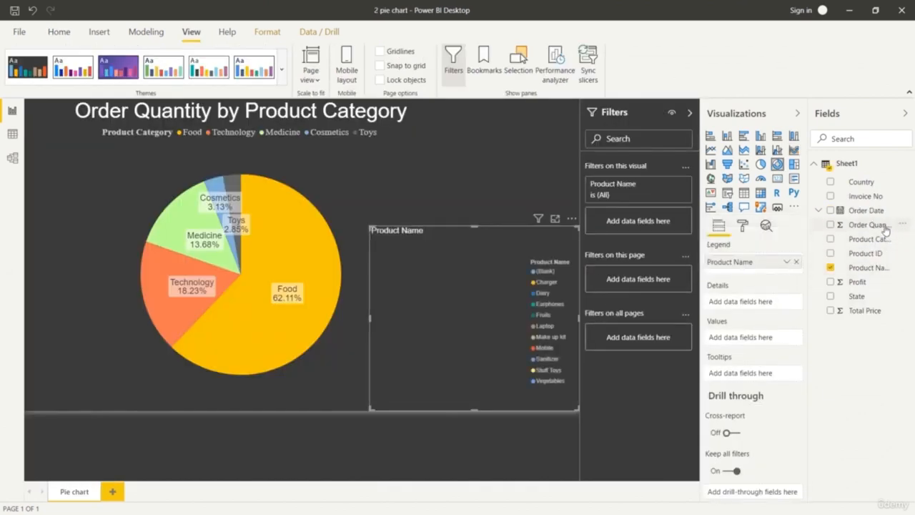
pyautogui.moveTo(884, 226); pyautogui.dragTo(782, 347)
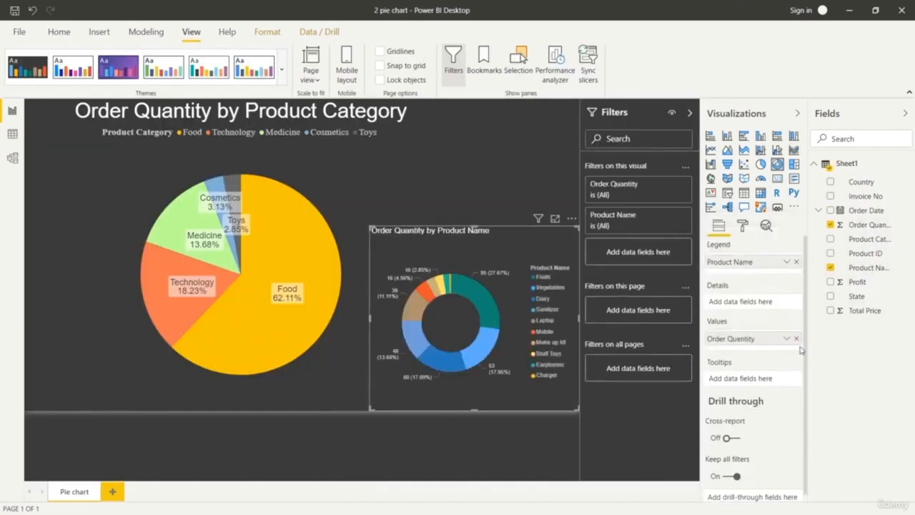
pyautogui.moveTo(369, 226); pyautogui.dragTo(350, 210)
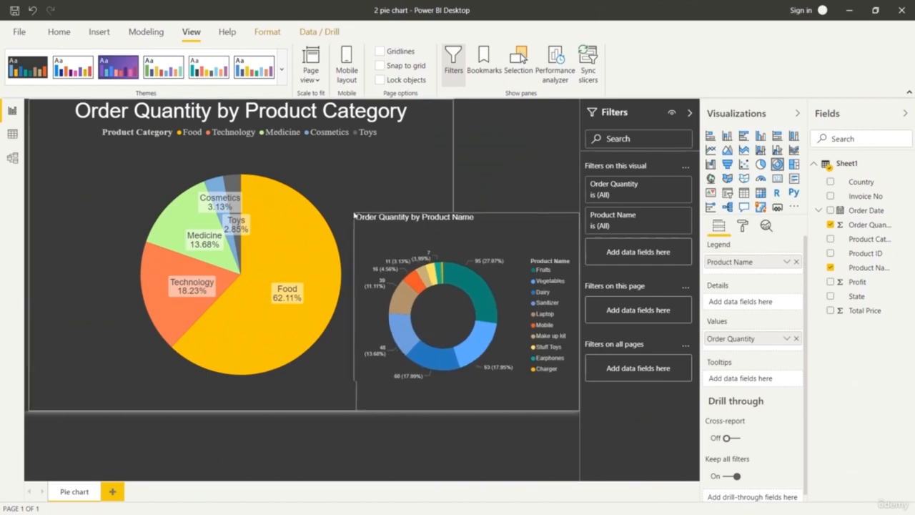
# Open the donut chart's legend formatting settings and review the colour, font family and text size options.
pyautogui.click(744, 228)
pyautogui.click(721, 268)
pyautogui.scroll(-2, 766, 328)
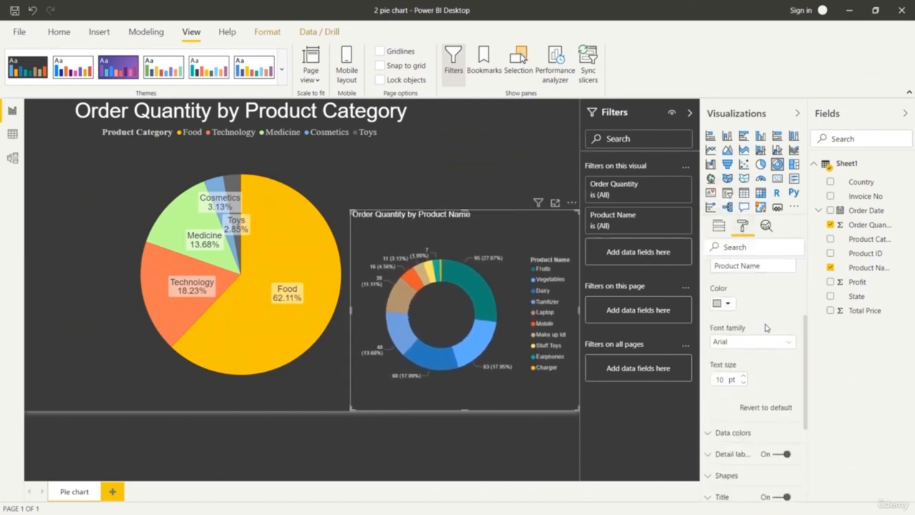
pyautogui.scroll(1, 763, 328)
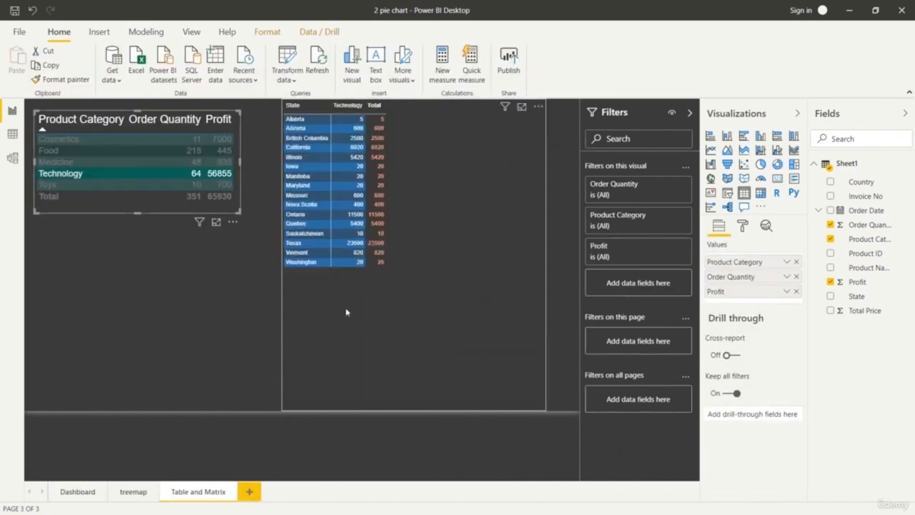
# Cross-filter the product category table by selecting California in the state matrix, followed by another state row.
pyautogui.click(308, 147)
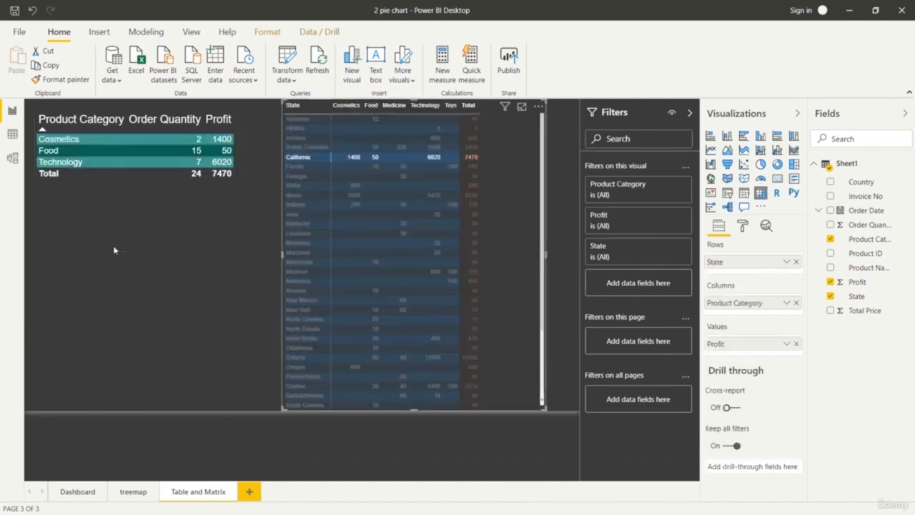
pyautogui.click(297, 177)
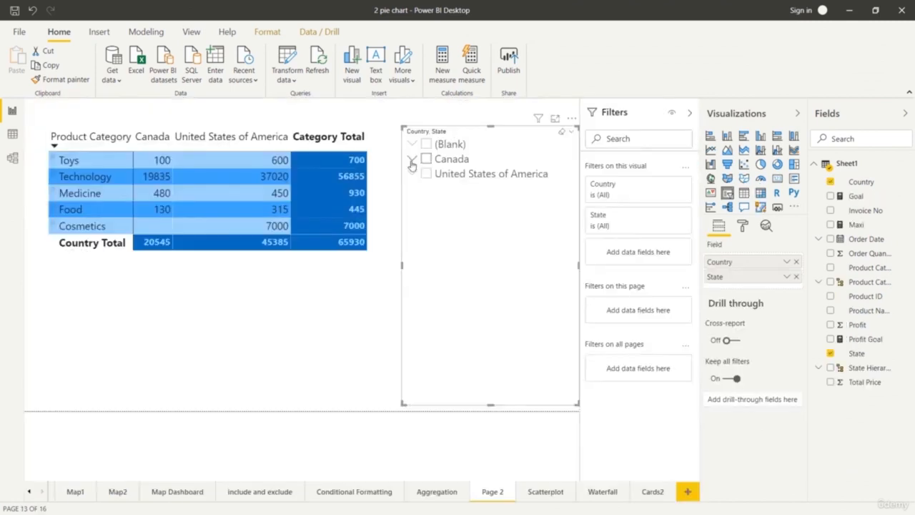
# Expand Canada and United States of America in the slicer and filter the table by single Canadian provinces, ending with Ontario.
pyautogui.click(412, 159)
pyautogui.click(411, 262)
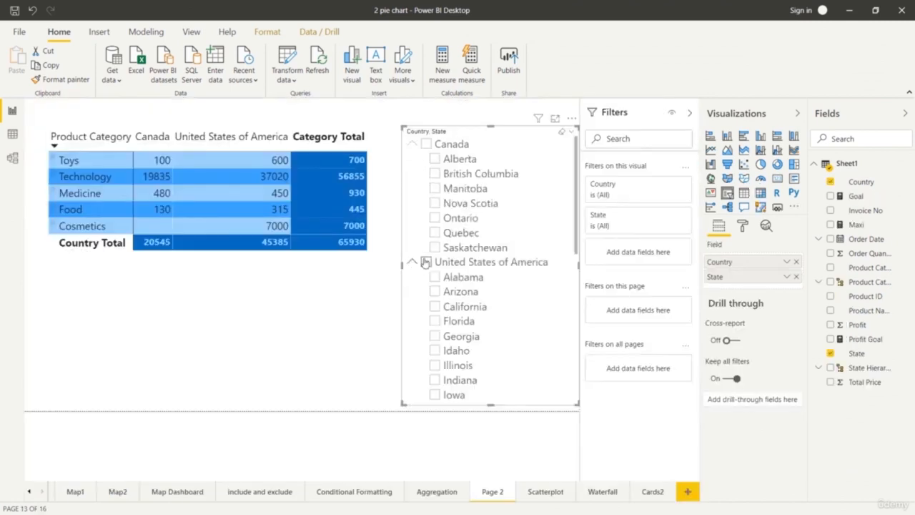
pyautogui.click(438, 176)
pyautogui.click(437, 176)
pyautogui.click(437, 190)
pyautogui.click(437, 190)
pyautogui.click(437, 248)
pyautogui.click(434, 218)
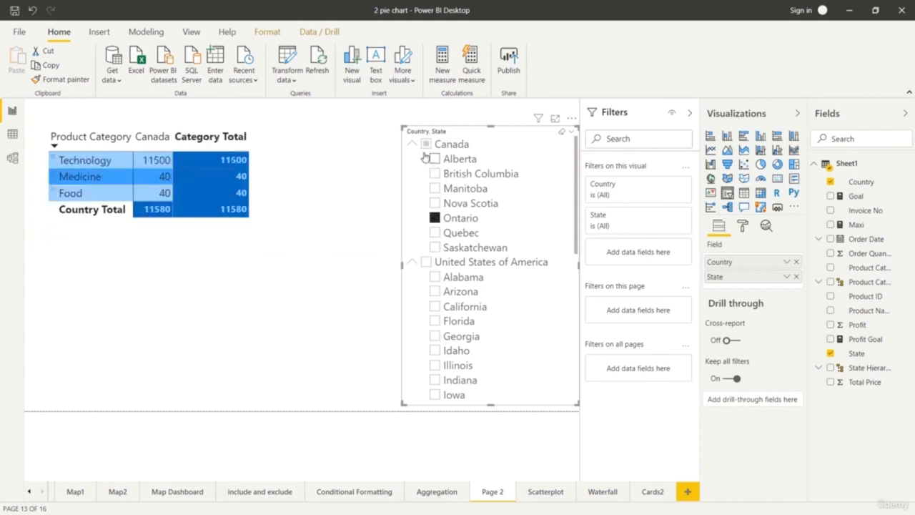
# Add Quebec, Nova Scotia and Manitoba to the Ontario selection in the slicer.
pyautogui.keyDown('ctrl'); pyautogui.click(435, 232); pyautogui.keyUp('ctrl')
pyautogui.keyDown('ctrl'); pyautogui.click(434, 203); pyautogui.keyUp('ctrl')
pyautogui.keyDown('ctrl'); pyautogui.click(434, 187); pyautogui.keyUp('ctrl')
# Filter the table by individual US states in the slicer: Arizona, California, Georgia, Kentucky and Louisiana.
pyautogui.keyDown('ctrl'); pyautogui.click(435, 291); pyautogui.keyUp('ctrl')
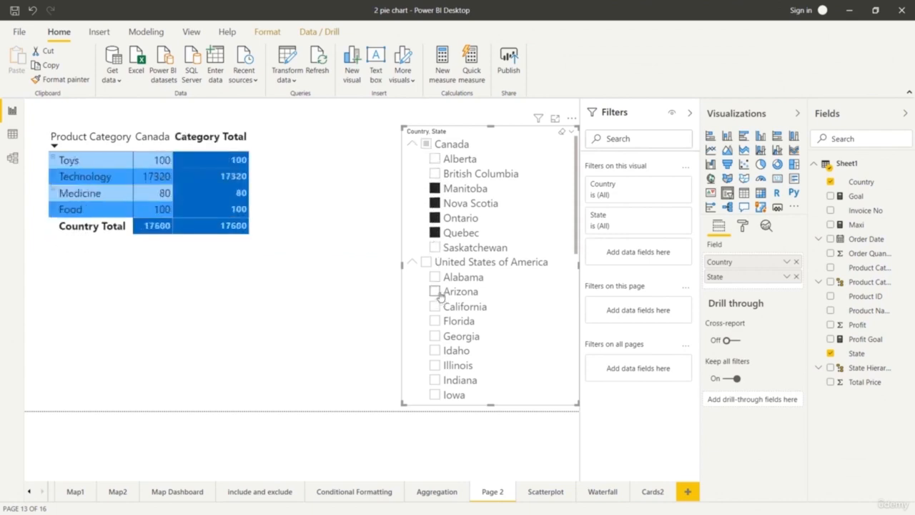
pyautogui.keyDown('ctrl'); pyautogui.click(434, 306); pyautogui.keyUp('ctrl')
pyautogui.scroll(-2, 457, 336)
pyautogui.click(434, 292)
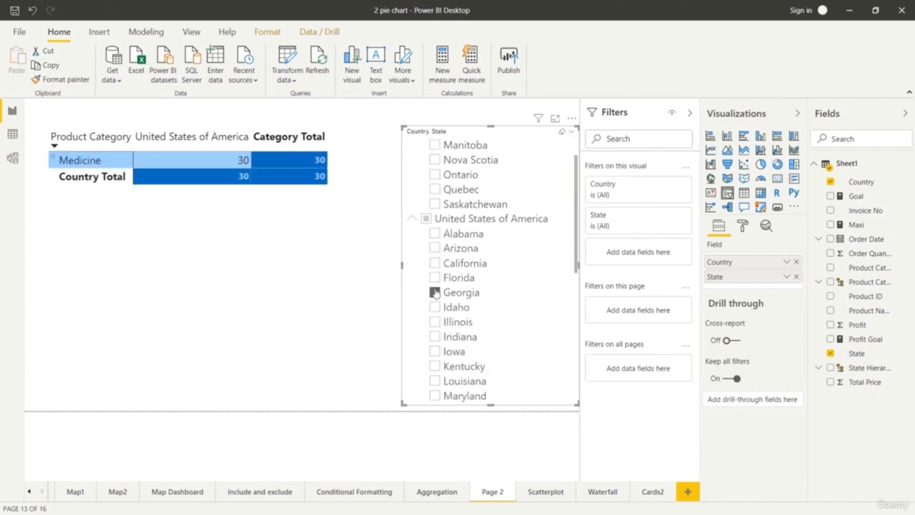
pyautogui.click(435, 366)
pyautogui.click(436, 381)
pyautogui.scroll(2, 543, 312)
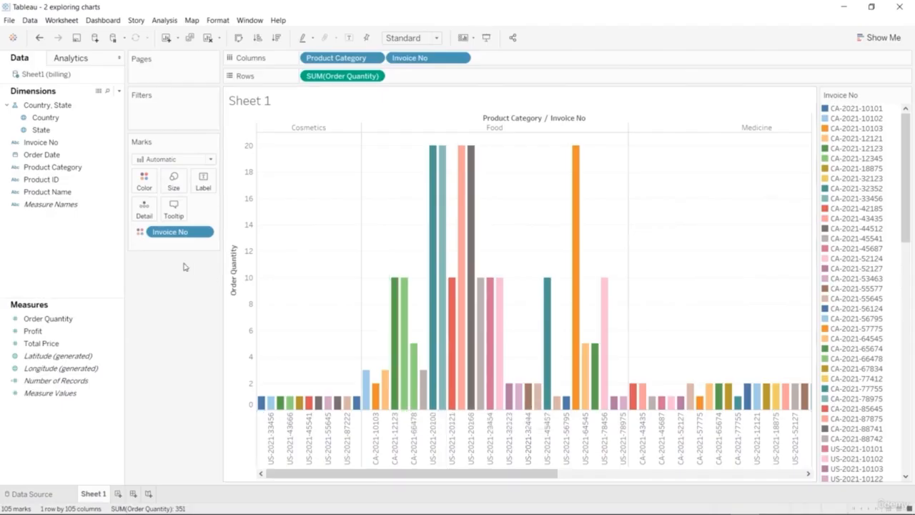
pyautogui.click(102, 343)
# In Tableau, try sizing the invoice bars by Order Quantity, and undo it.
pyautogui.moveTo(47, 318); pyautogui.dragTo(173, 180)
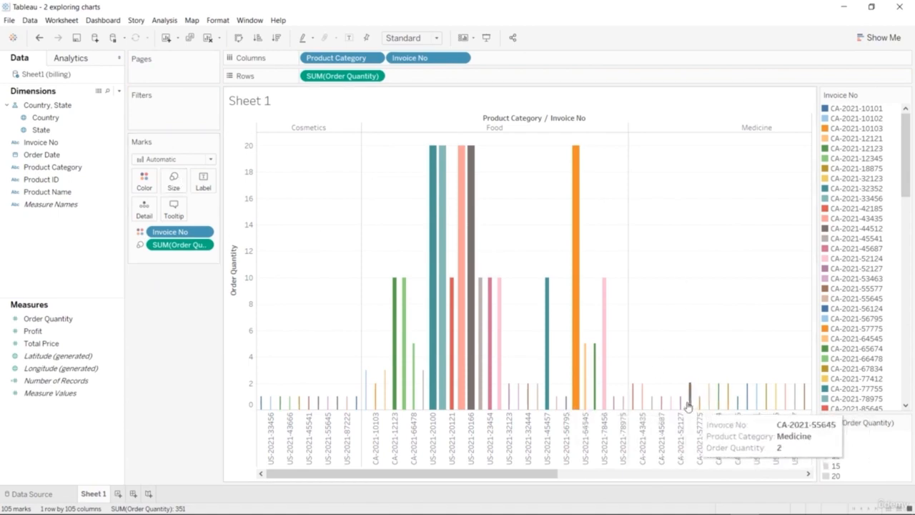
pyautogui.moveTo(510, 472); pyautogui.dragTo(386, 438)
pyautogui.hotkey('ctrl', 'z')
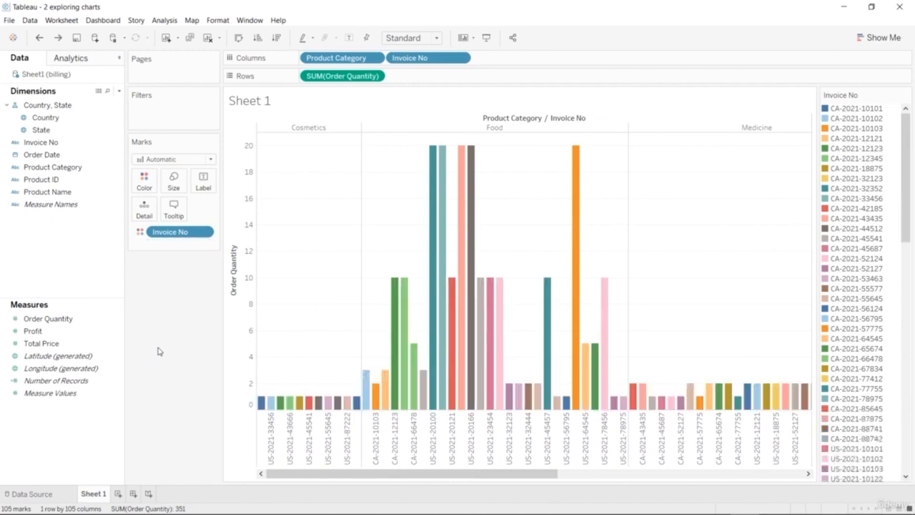
# Try the treemap and box plot chart types for the order quantities and settle on packed bubbles.
pyautogui.click(879, 39)
pyautogui.click(815, 152)
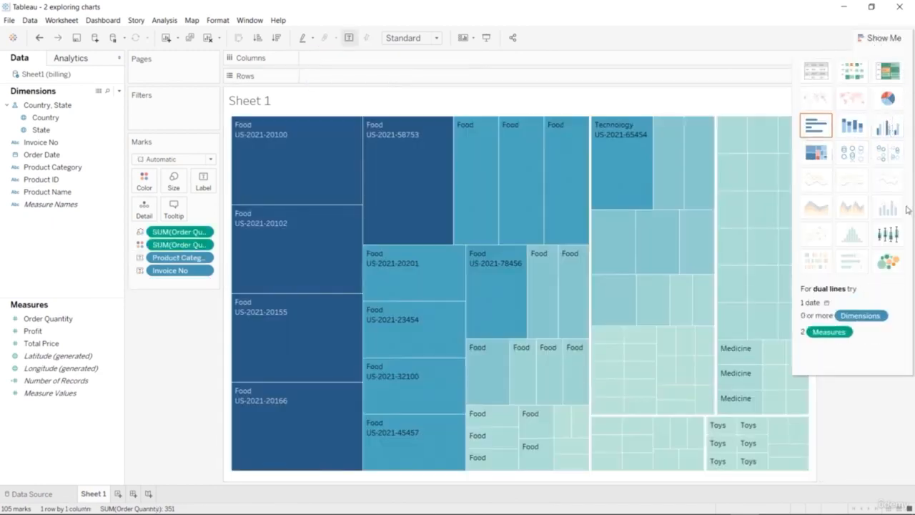
pyautogui.click(886, 233)
pyautogui.click(887, 261)
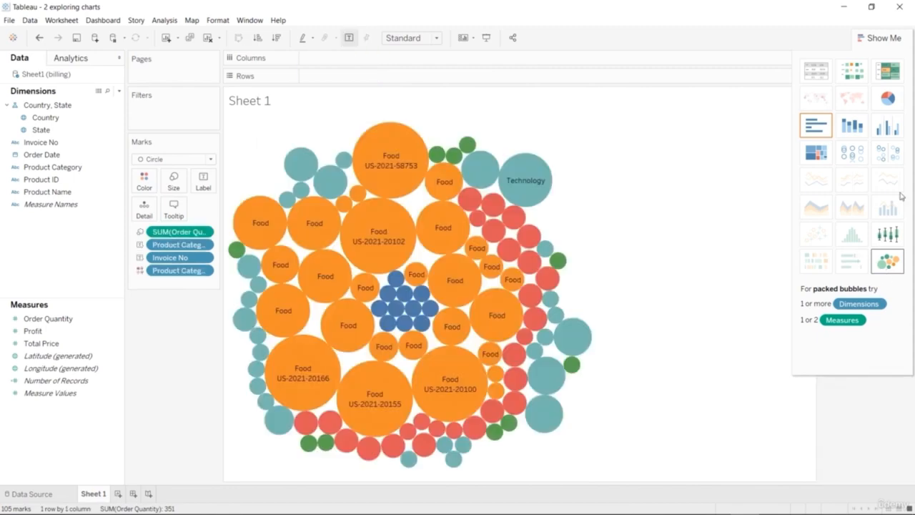
pyautogui.click(879, 38)
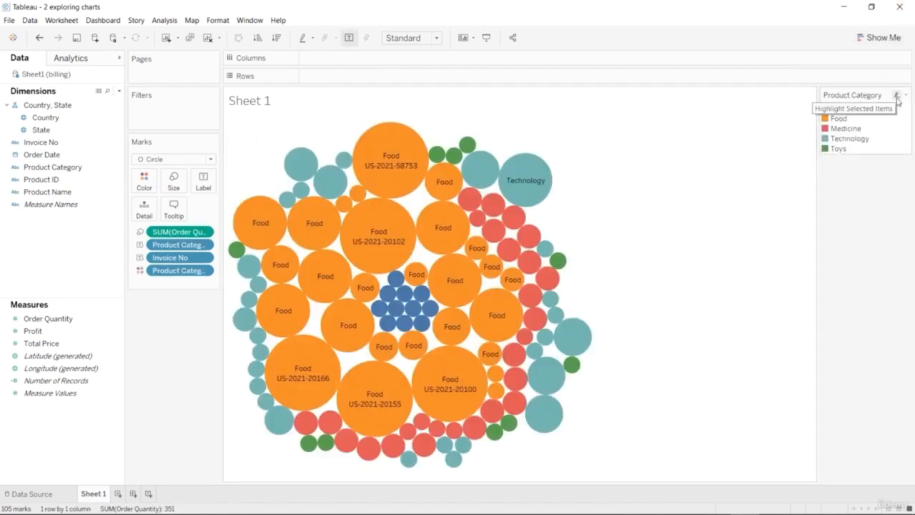
# Highlight the product categories one after another in the bubble chart through the colour legend.
pyautogui.click(847, 111)
pyautogui.click(848, 121)
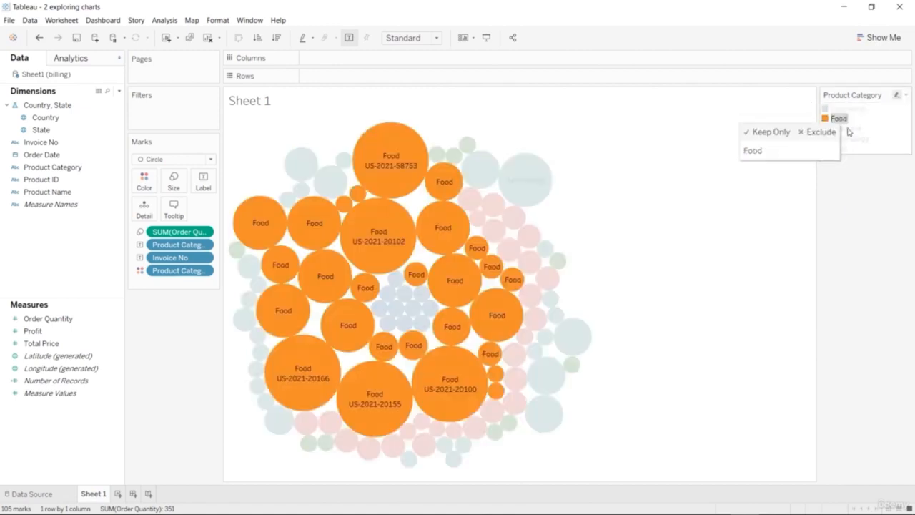
pyautogui.click(845, 129)
pyautogui.click(854, 141)
pyautogui.click(855, 146)
pyautogui.click(854, 138)
pyautogui.click(852, 130)
pyautogui.click(847, 124)
pyautogui.click(882, 37)
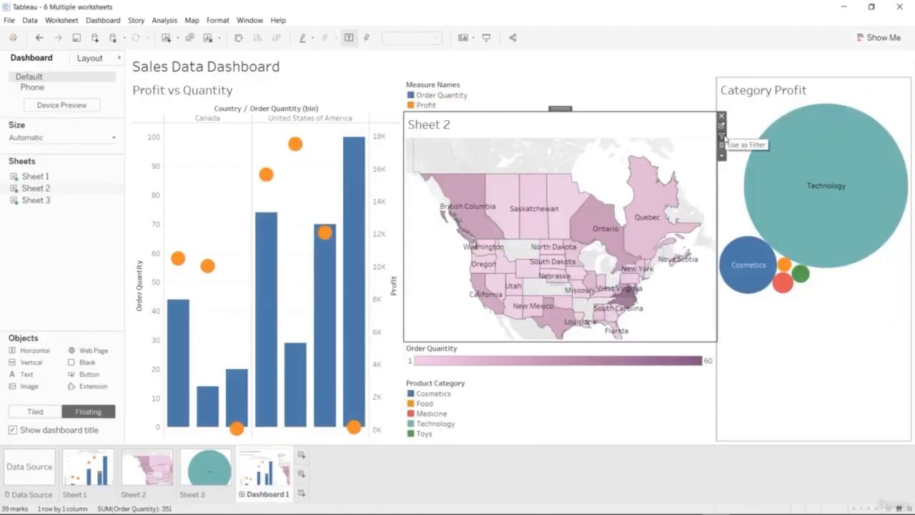
# Use the Sheet 2 map as a dashboard filter and filter by Ontario, Texas, California and New York in turn.
pyautogui.click(721, 137)
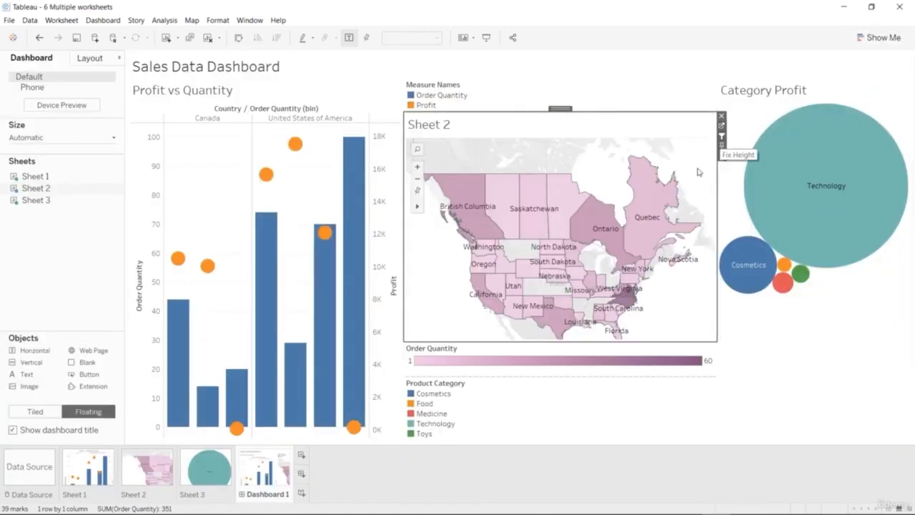
pyautogui.click(610, 219)
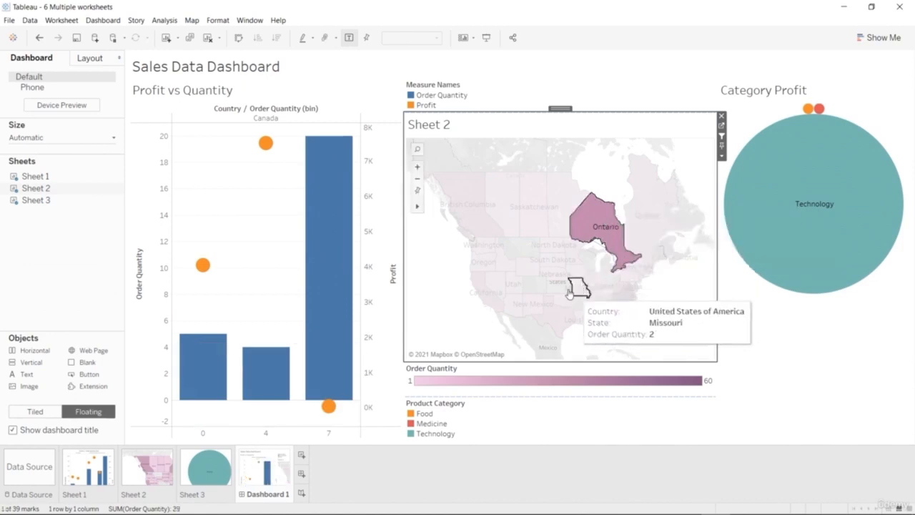
pyautogui.click(554, 316)
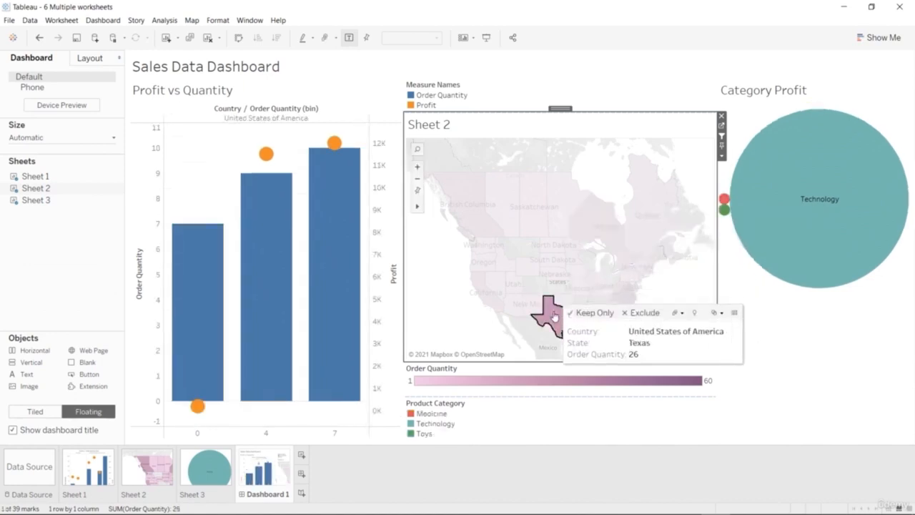
pyautogui.click(493, 304)
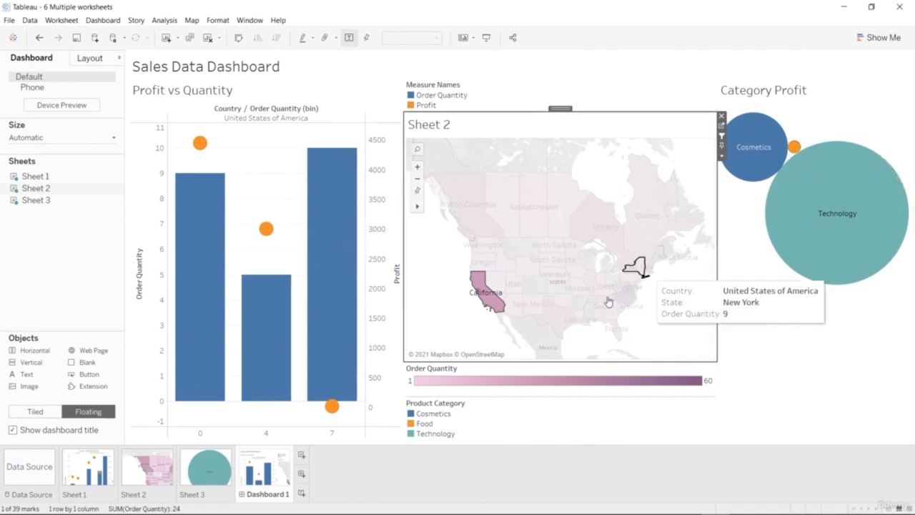
pyautogui.click(647, 269)
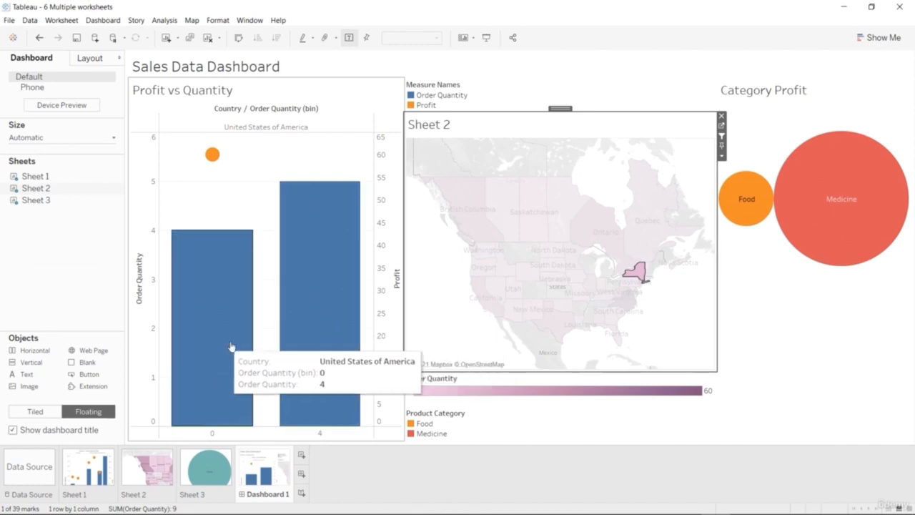
# Filter the dashboard by Quebec, Ontario, Manitoba and Saskatchewan in turn on the map.
pyautogui.click(641, 250)
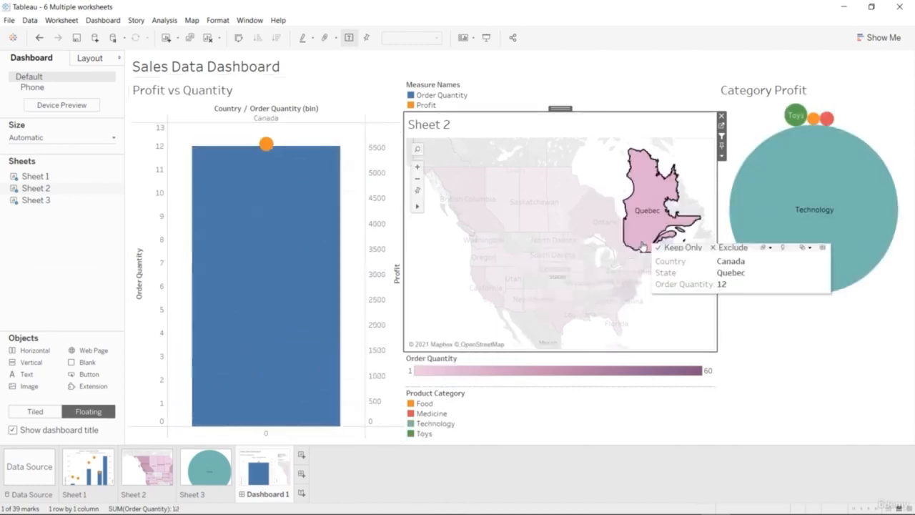
pyautogui.click(606, 243)
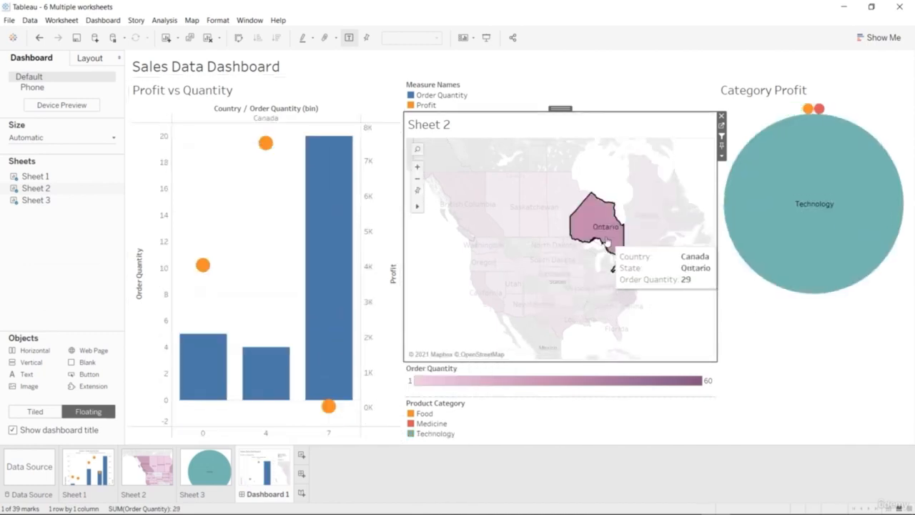
pyautogui.click(556, 226)
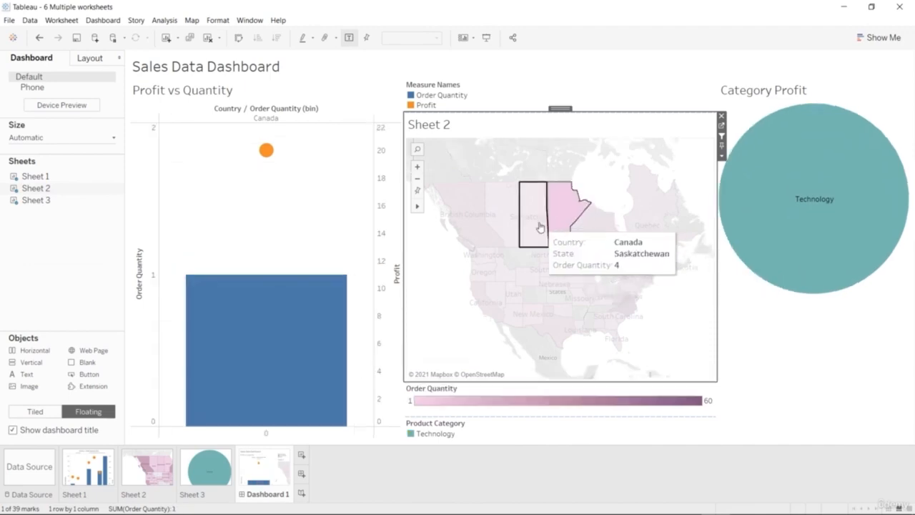
pyautogui.click(541, 227)
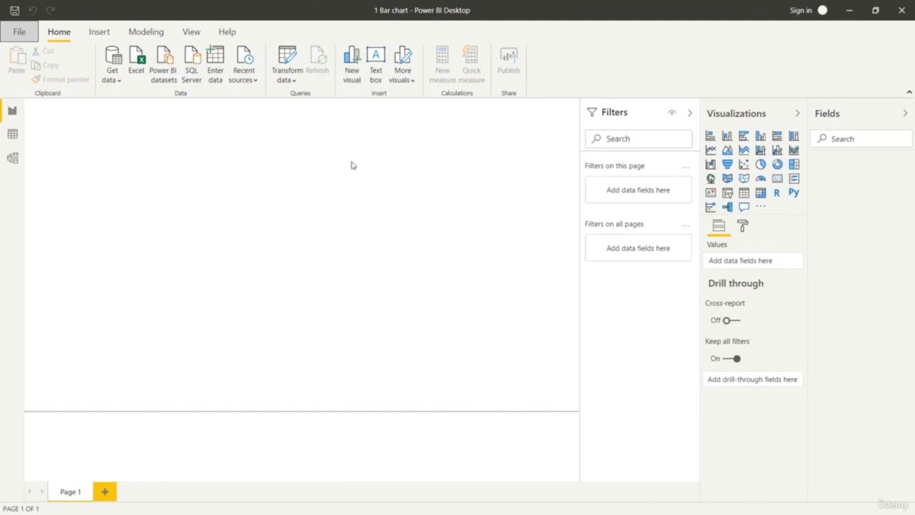
# In Power BI, import Sheet1 from the Excel workbook Grocery Price.xlsx into the report.
pyautogui.click(109, 69)
pyautogui.click(133, 118)
pyautogui.click(517, 263)
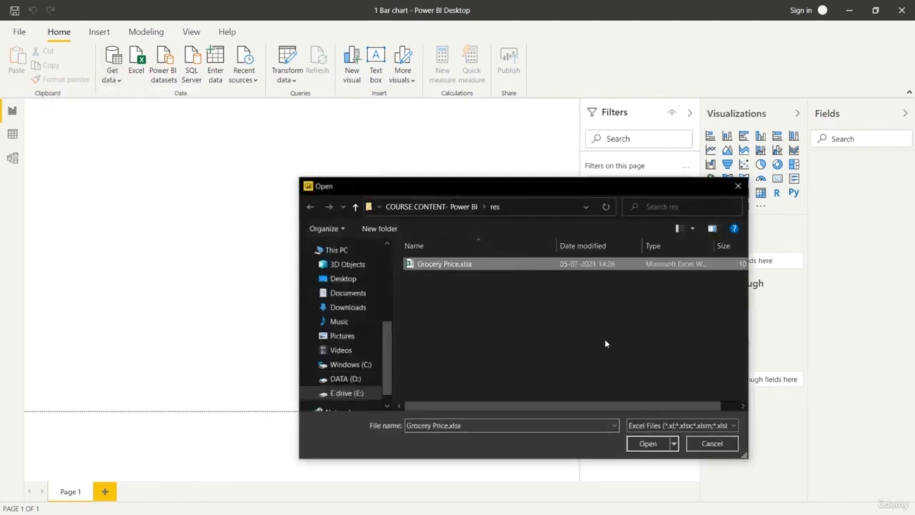
pyautogui.click(647, 444)
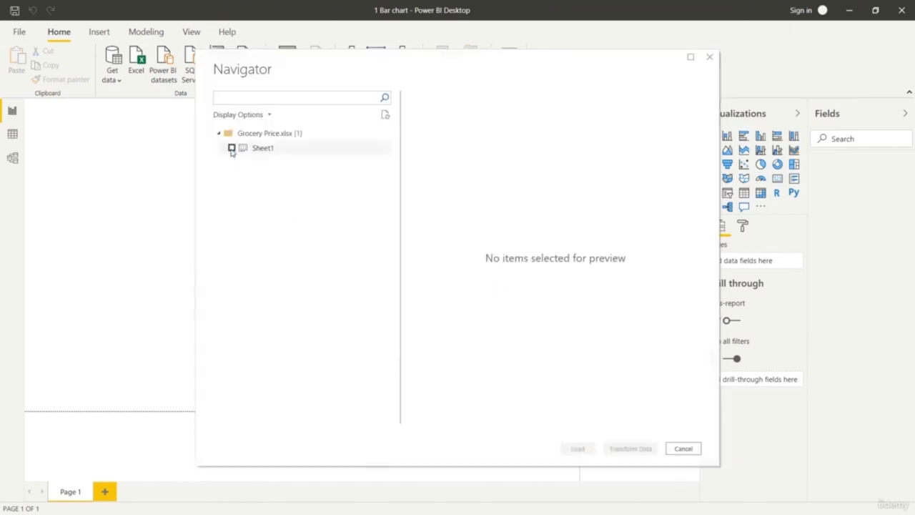
pyautogui.click(231, 149)
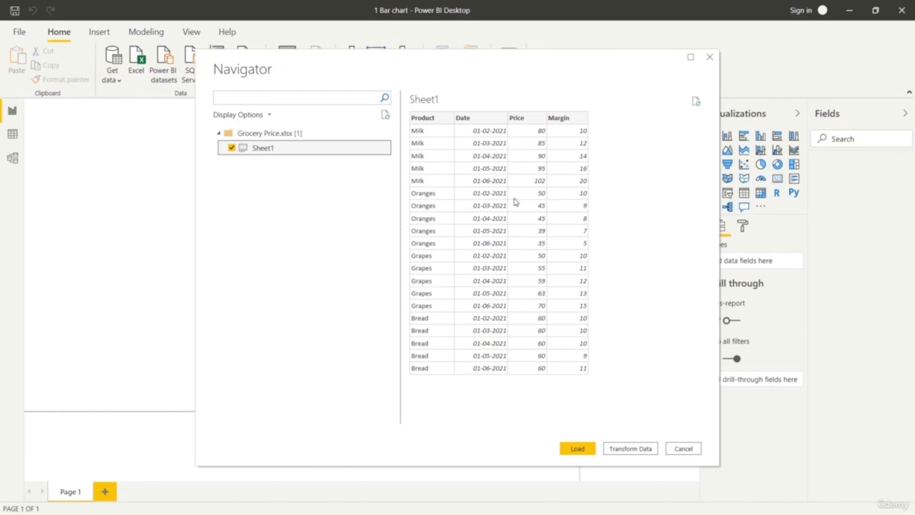
pyautogui.click(591, 448)
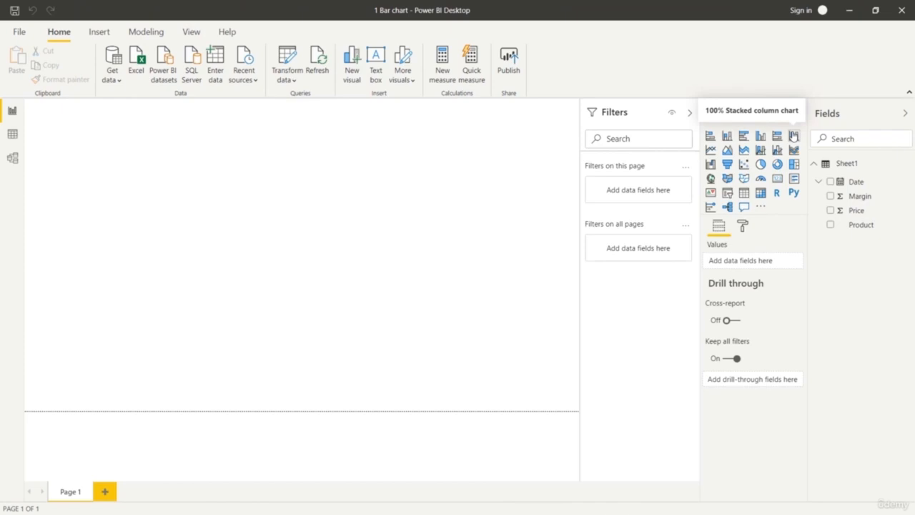
# Build a clustered column chart with Date on the axis, Product as legend and Price as values, enlarged to fill the page.
pyautogui.click(760, 136)
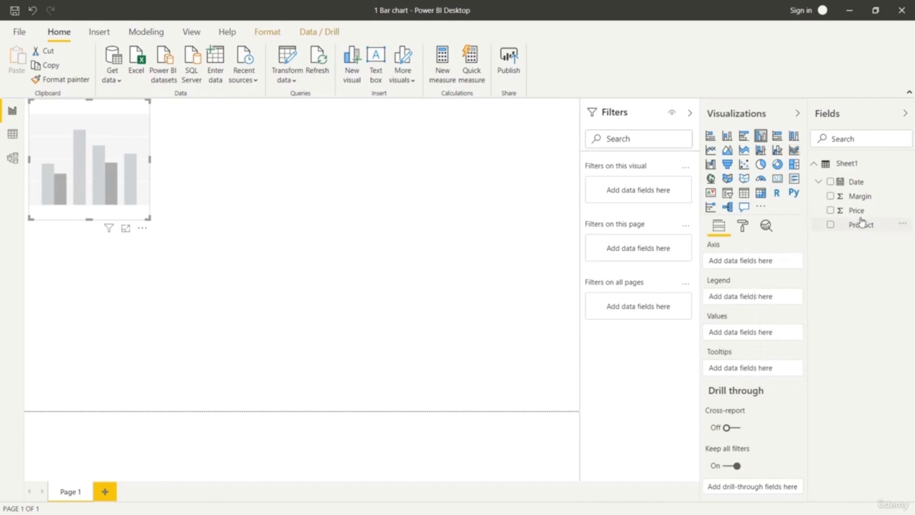
pyautogui.moveTo(855, 181); pyautogui.dragTo(779, 265)
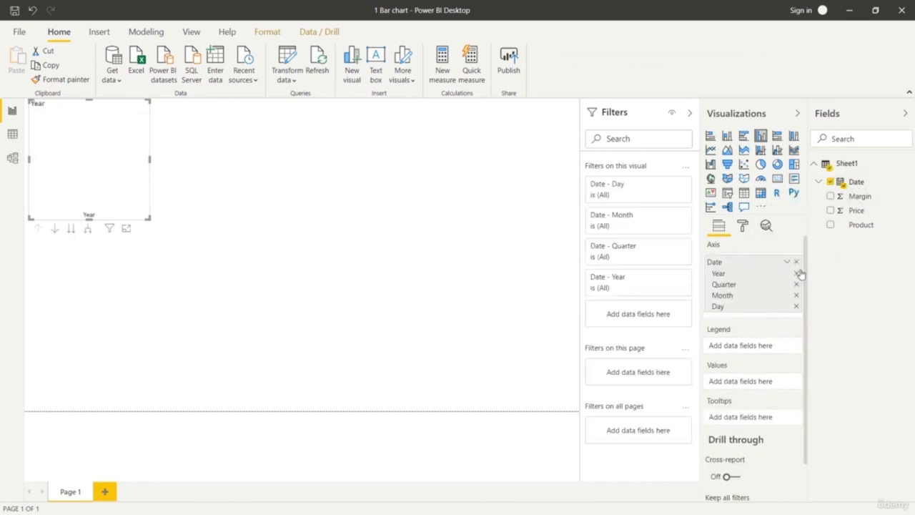
pyautogui.moveTo(868, 225); pyautogui.dragTo(760, 347)
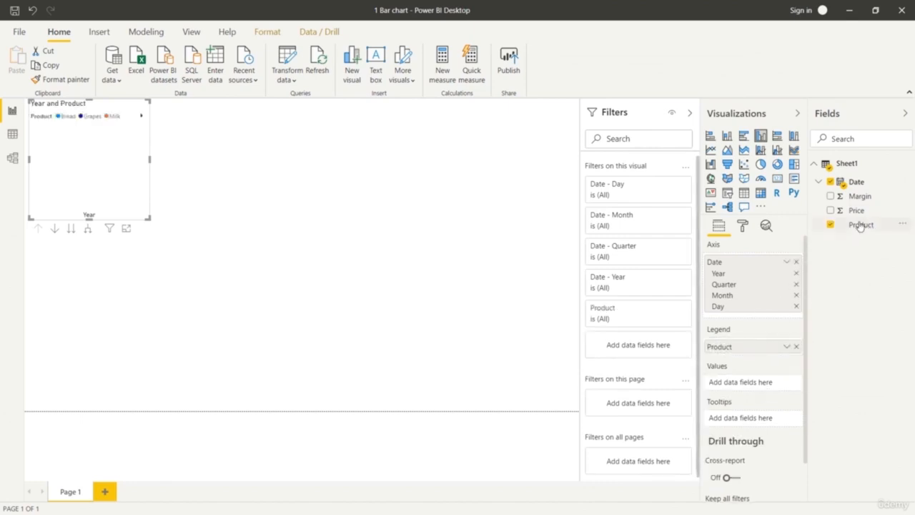
pyautogui.moveTo(862, 210); pyautogui.dragTo(774, 381)
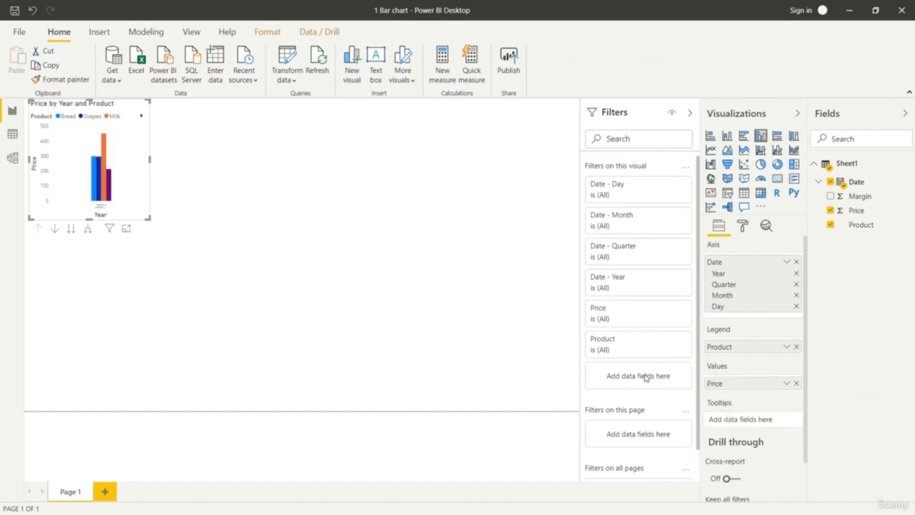
pyautogui.moveTo(149, 218); pyautogui.dragTo(321, 370)
pyautogui.moveTo(373, 393); pyautogui.dragTo(579, 410)
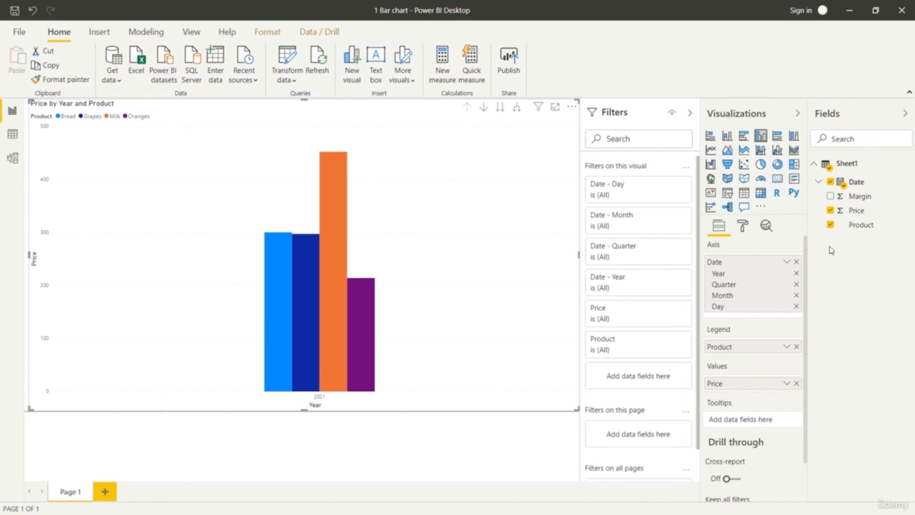
# Remove the Year and Quarter levels from the chart's Date axis so prices are plotted by month.
pyautogui.click(797, 273)
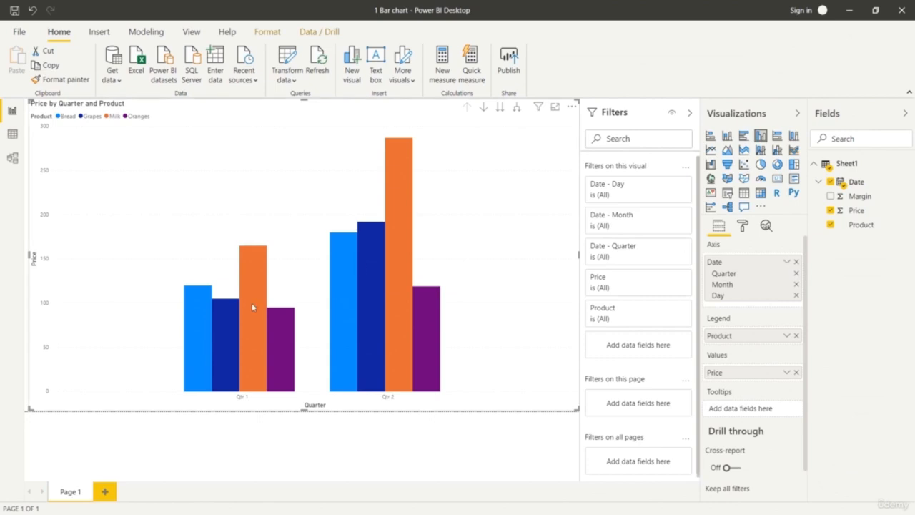
pyautogui.moveTo(252, 306)
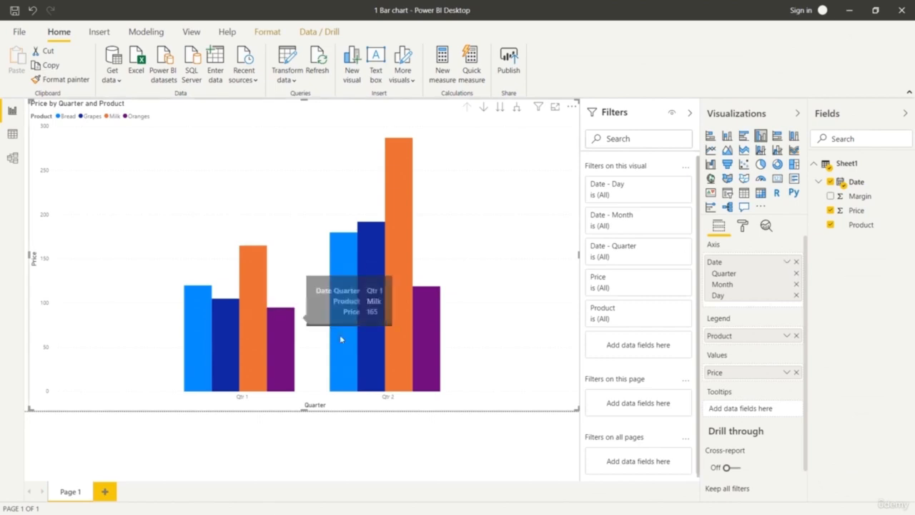
pyautogui.moveTo(399, 343)
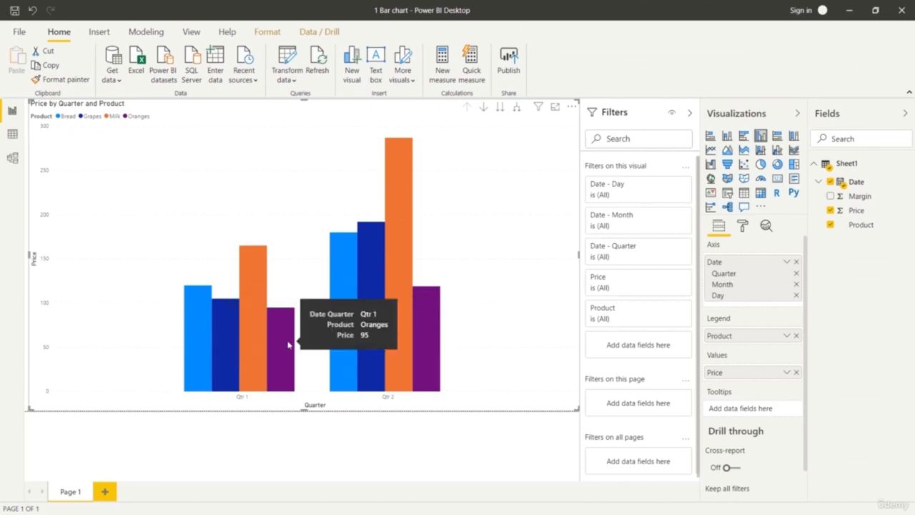
pyautogui.click(796, 274)
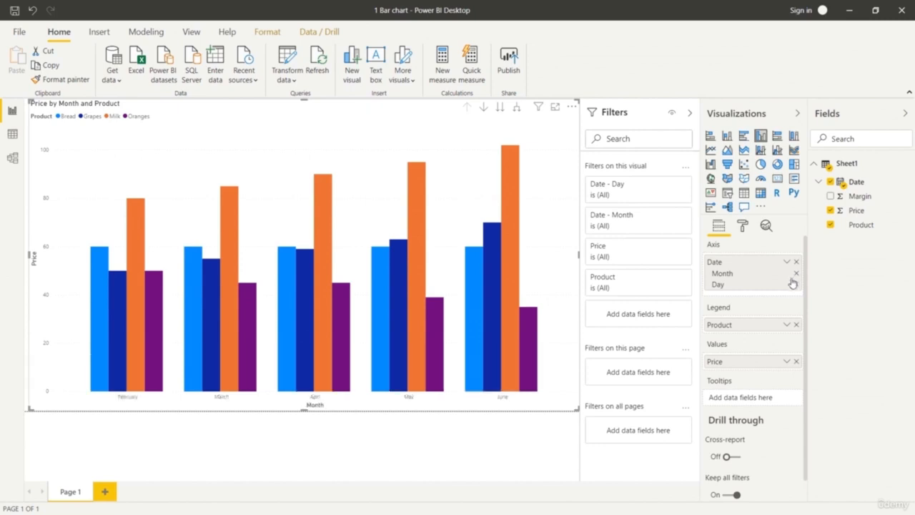
# Turn on the chart's data labels and set the legend text size to 17 pt.
pyautogui.click(743, 228)
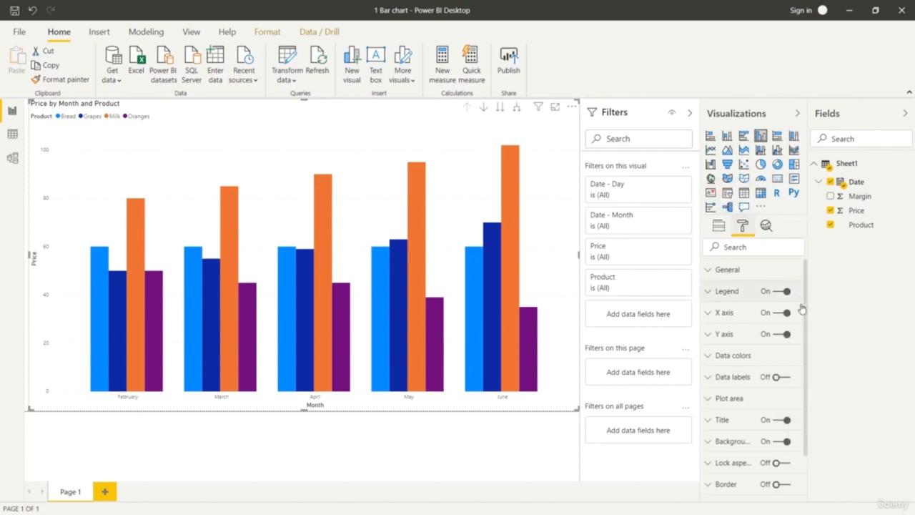
pyautogui.click(782, 378)
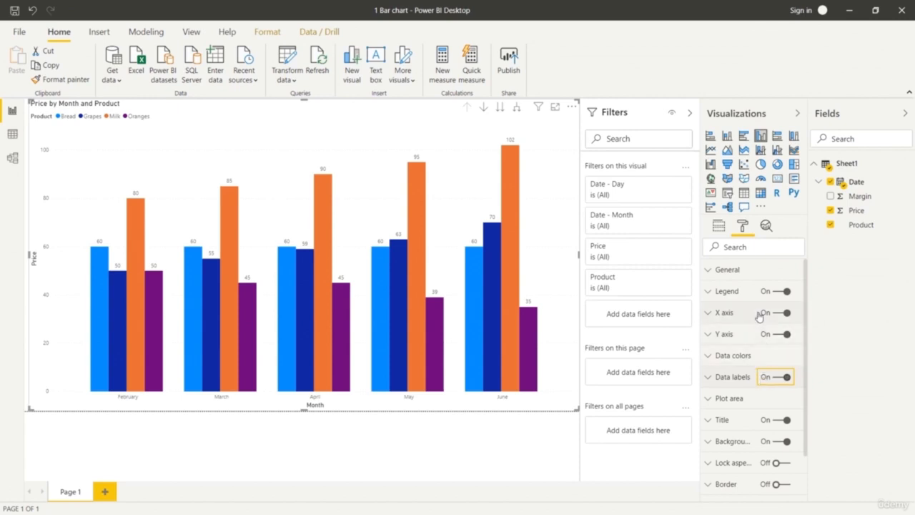
pyautogui.click(709, 293)
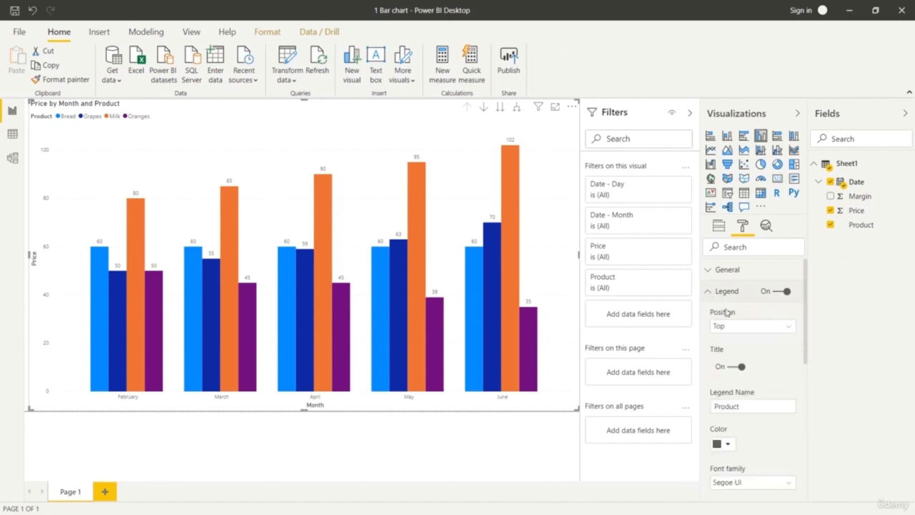
pyautogui.scroll(-3, 740, 422)
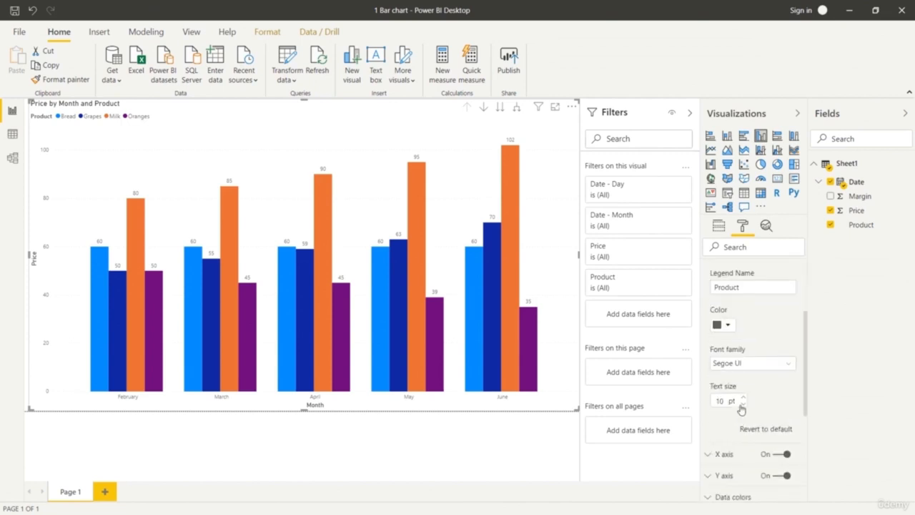
pyautogui.click(743, 397)
pyautogui.click(743, 397)
pyautogui.click(743, 397)
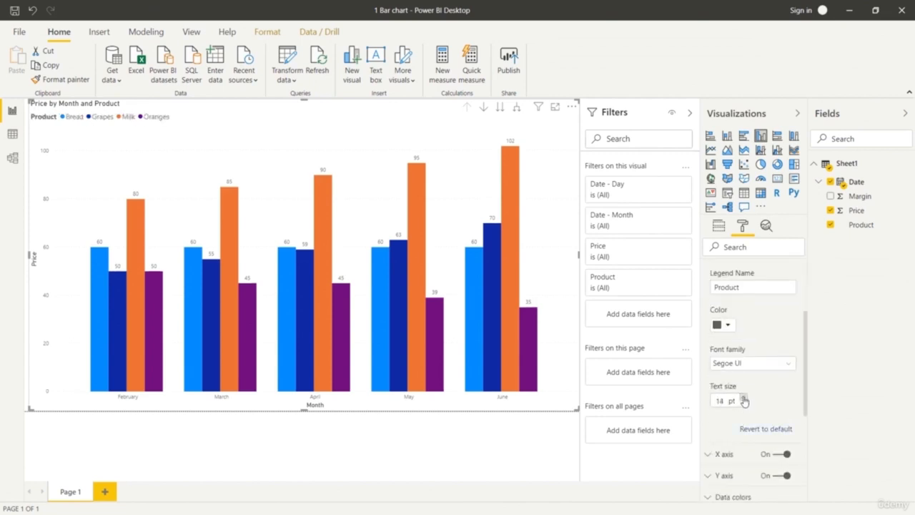
pyautogui.click(743, 397)
pyautogui.click(743, 398)
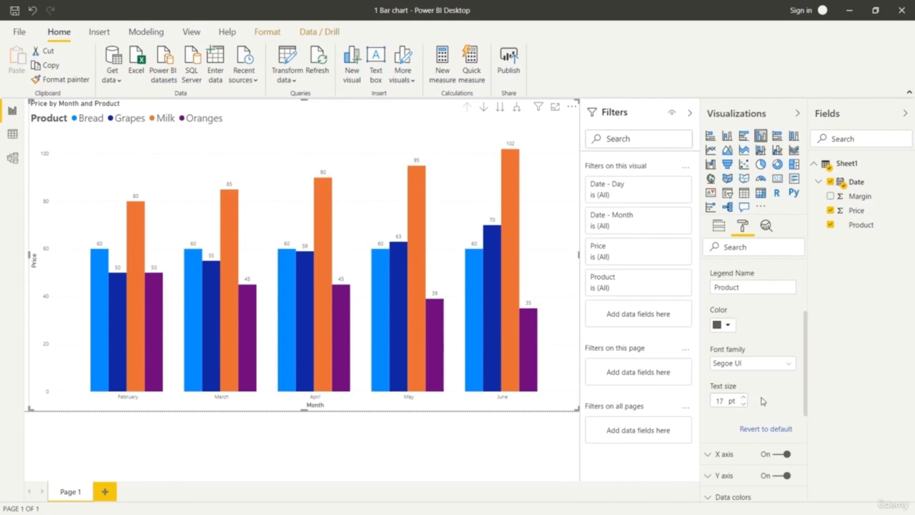
pyautogui.scroll(-3, 764, 400)
pyautogui.scroll(4, 764, 401)
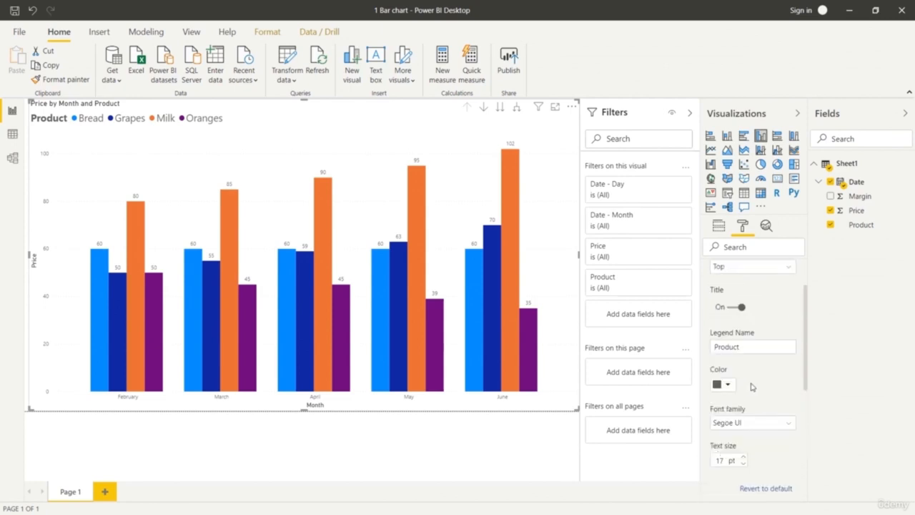
pyautogui.scroll(2, 743, 379)
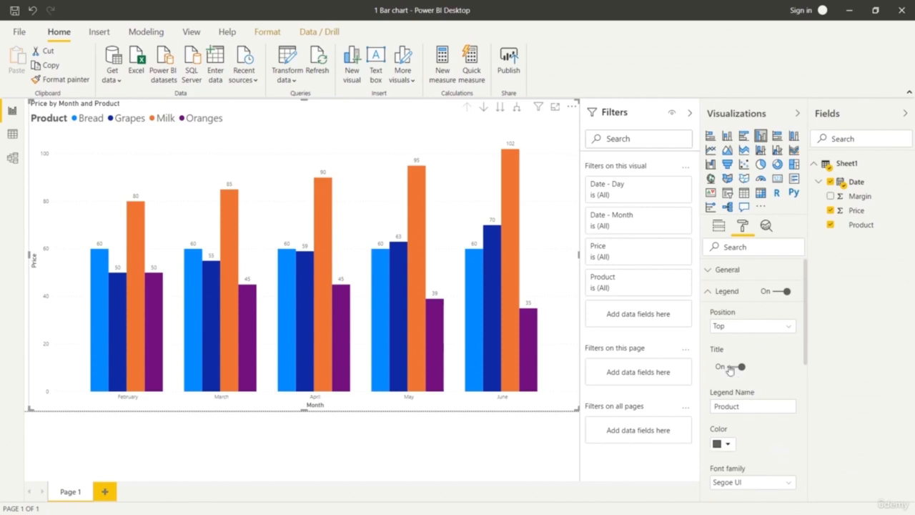
pyautogui.click(713, 290)
# Enlarge the chart title's text until it is clearly bigger than the legend text.
pyautogui.scroll(-2, 763, 366)
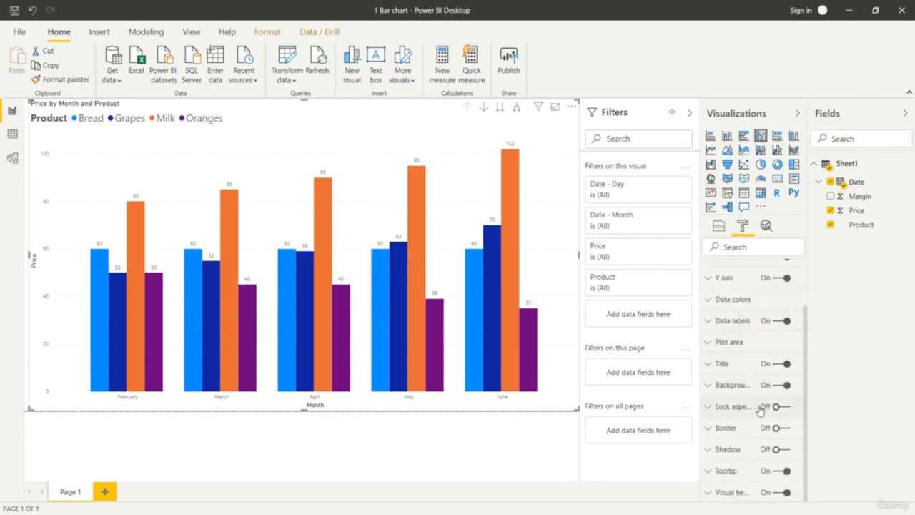
pyautogui.click(711, 365)
pyautogui.scroll(-3, 729, 372)
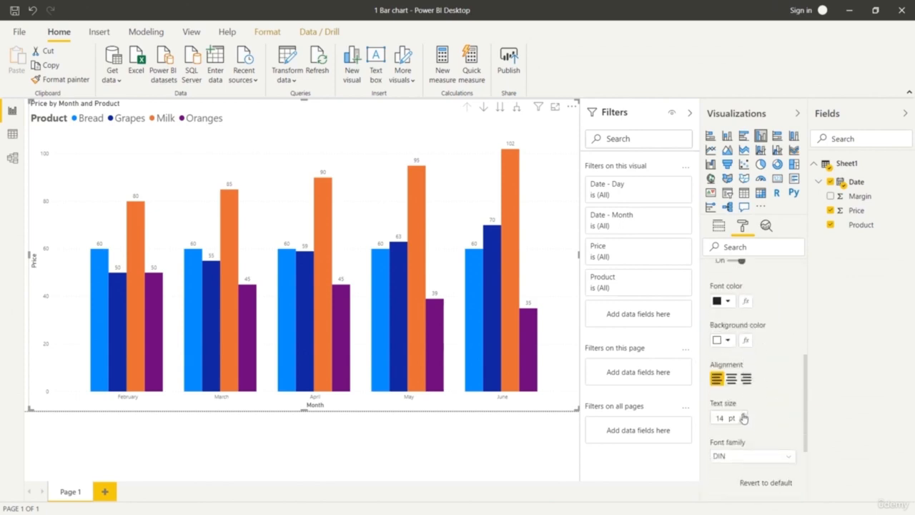
pyautogui.click(743, 415)
pyautogui.click(742, 414)
pyautogui.click(743, 415)
pyautogui.click(743, 414)
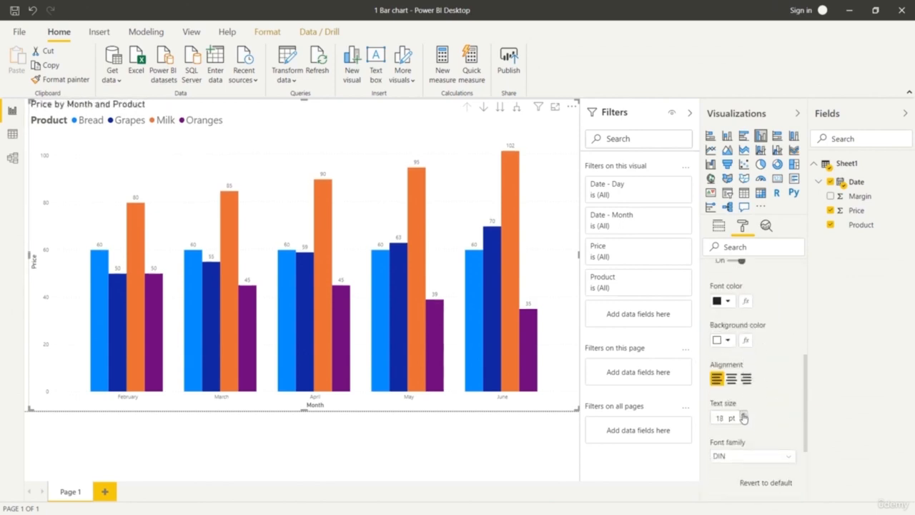
pyautogui.click(743, 417)
pyautogui.click(742, 415)
pyautogui.click(743, 415)
pyautogui.click(742, 415)
pyautogui.click(742, 415)
# Change the chart title to "Price variation by Month and Product".
pyautogui.scroll(3, 759, 409)
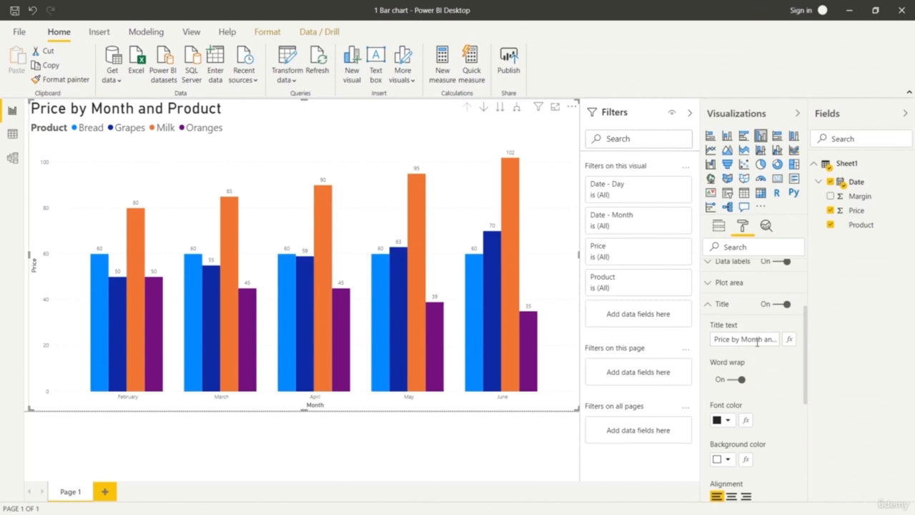
pyautogui.click(757, 340)
pyautogui.write('cha')
pyautogui.press('BackSpace')
pyautogui.press('BackSpace')
pyautogui.press('BackSpace')
pyautogui.write('ce variatio')
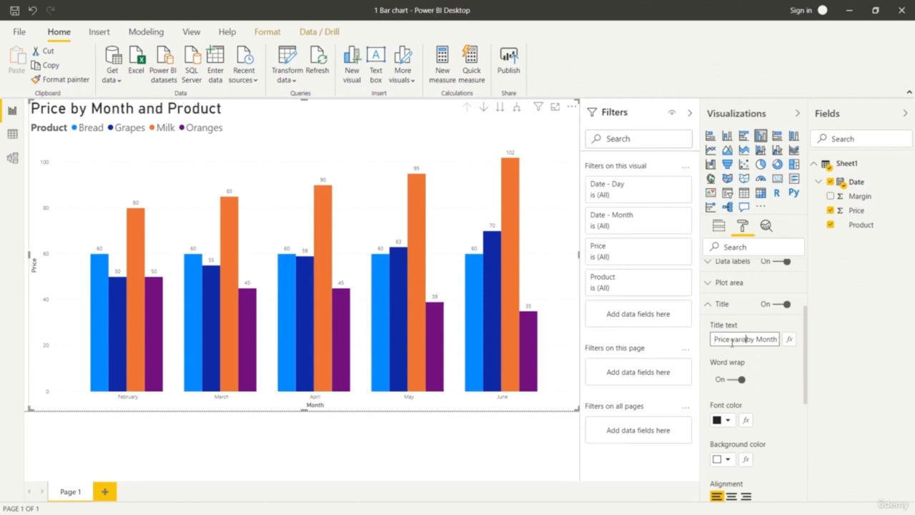
pyautogui.write('n')
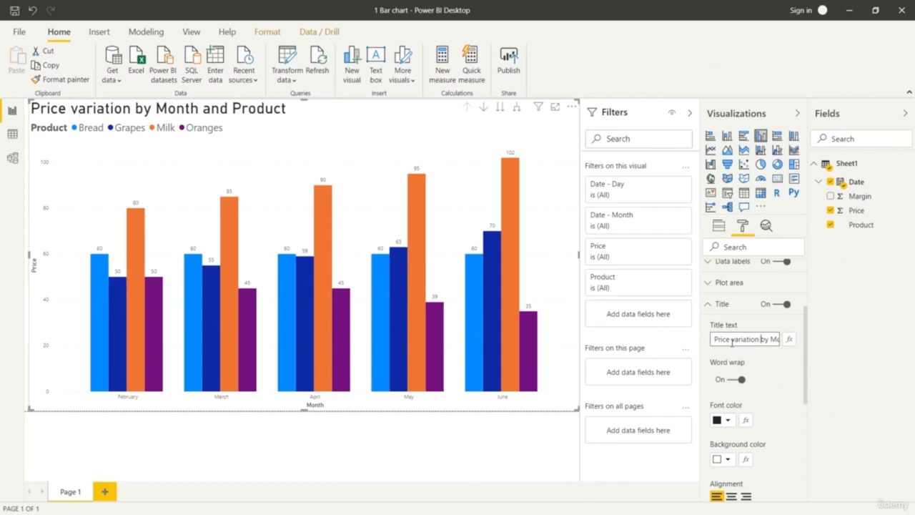
pyautogui.click(788, 381)
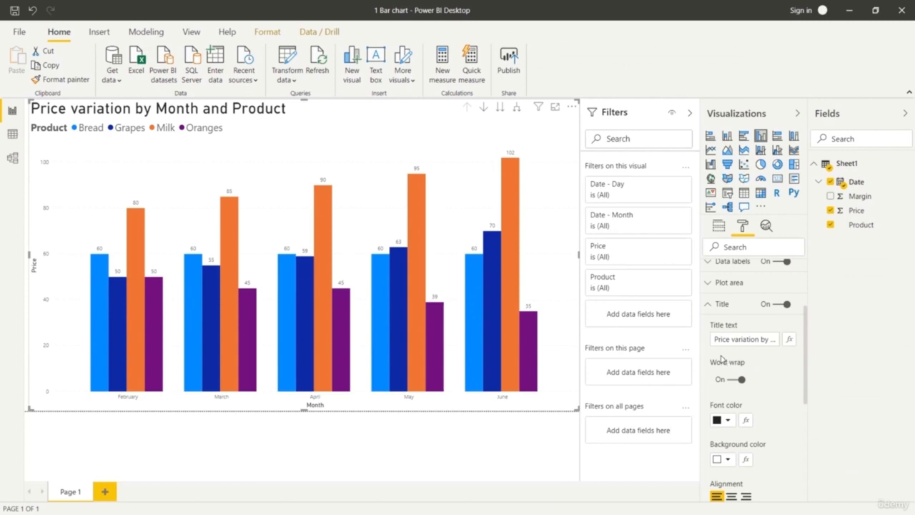
# Replace the "by Month and Product" ending so the chart title reads "Price variation over time".
pyautogui.click(770, 339)
pyautogui.press('Right')
pyautogui.press('Right')
pyautogui.press('Right')
pyautogui.press('Right')
pyautogui.press('Right')
pyautogui.press('Right')
pyautogui.press('Right')
pyautogui.press('Right')
pyautogui.press('Right')
pyautogui.press('Right')
pyautogui.press('Right')
pyautogui.press('Right')
pyautogui.press('Right')
pyautogui.press('Right')
pyautogui.press('Right')
pyautogui.press('Right')
pyautogui.press('Right')
pyautogui.press('Right')
pyautogui.press('BackSpace')
pyautogui.press('BackSpace')
pyautogui.press('BackSpace')
pyautogui.press('BackSpace')
pyautogui.press('BackSpace')
pyautogui.press('BackSpace')
pyautogui.press('BackSpace')
pyautogui.press('BackSpace')
pyautogui.press('BackSpace')
pyautogui.press('BackSpace')
pyautogui.press('BackSpace')
pyautogui.press('BackSpace')
pyautogui.press('BackSpace')
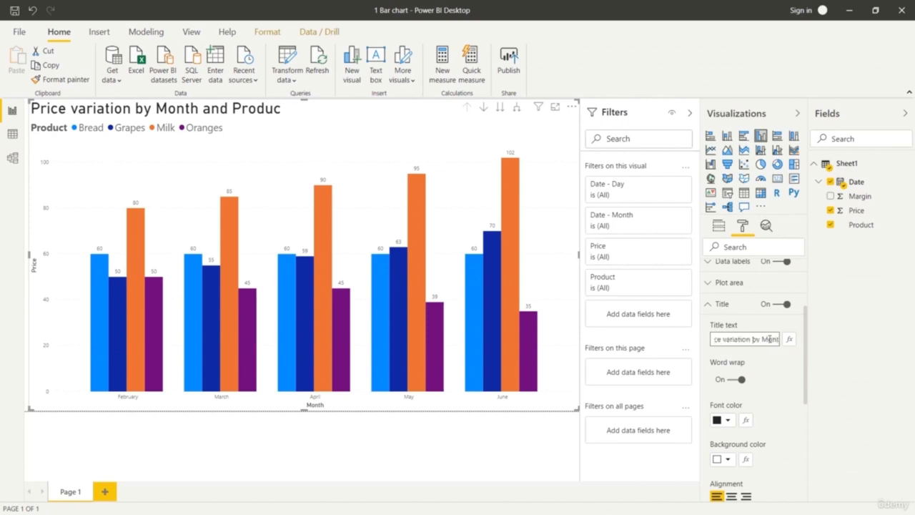
pyautogui.press('BackSpace')
pyautogui.press('BackSpace')
pyautogui.press('BackSpace')
pyautogui.press('BackSpace')
pyautogui.press('BackSpace')
pyautogui.press('BackSpace')
pyautogui.press('BackSpace')
pyautogui.press('BackSpace')
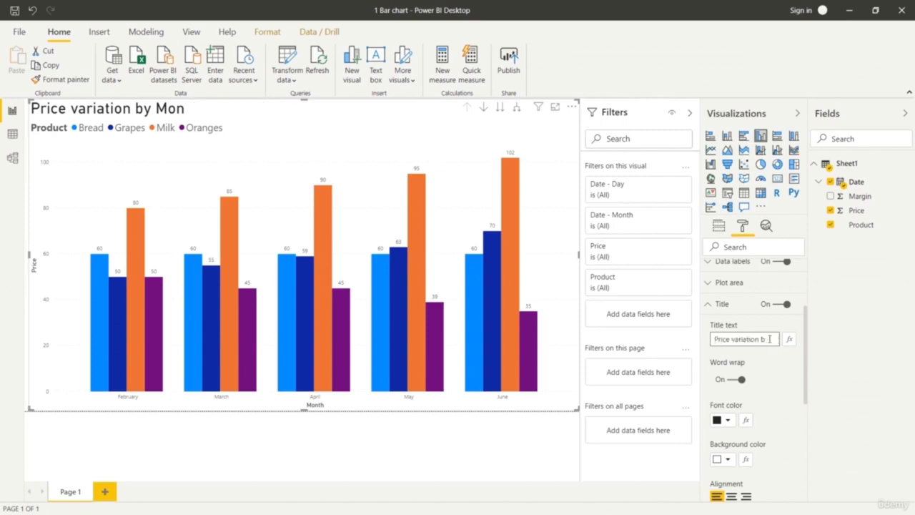
pyautogui.write('over t')
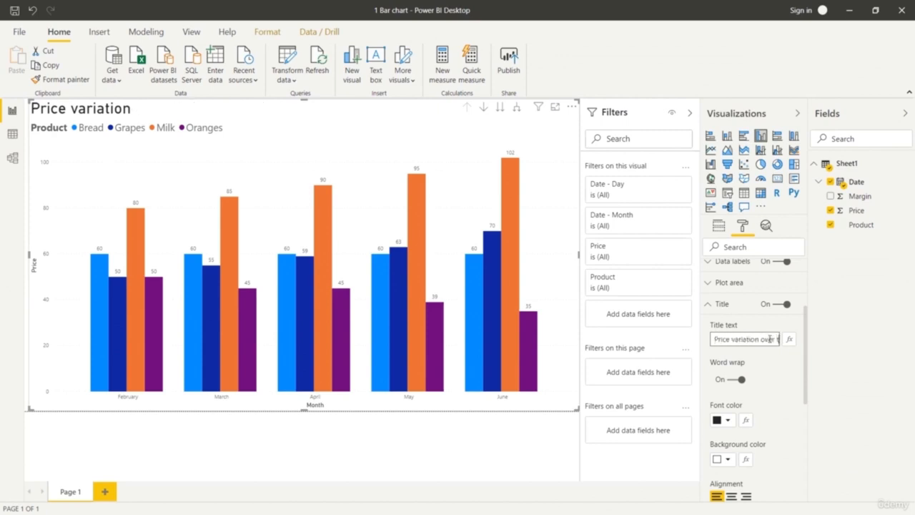
pyautogui.write('ime')
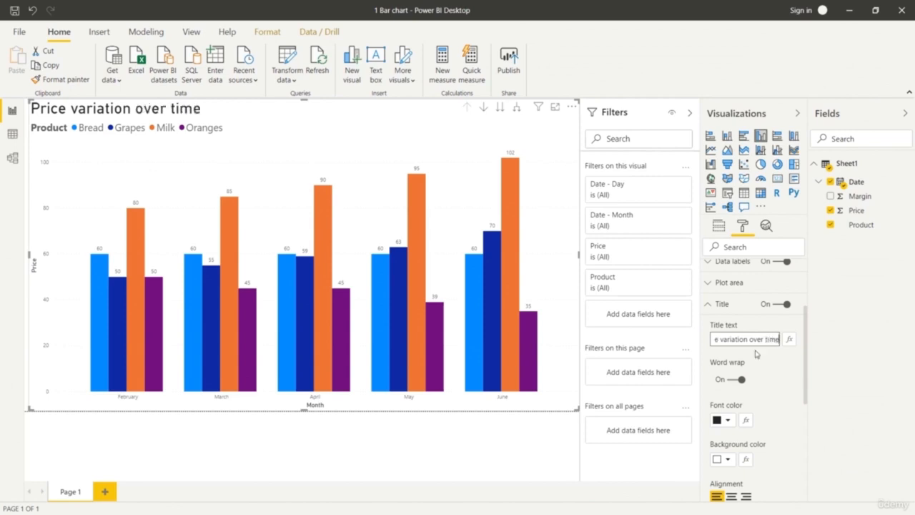
pyautogui.click(774, 377)
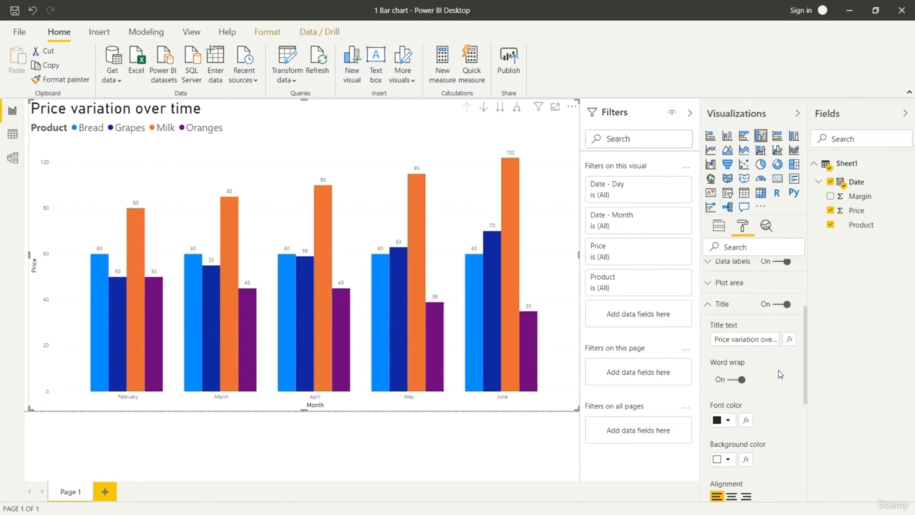
pyautogui.click(711, 308)
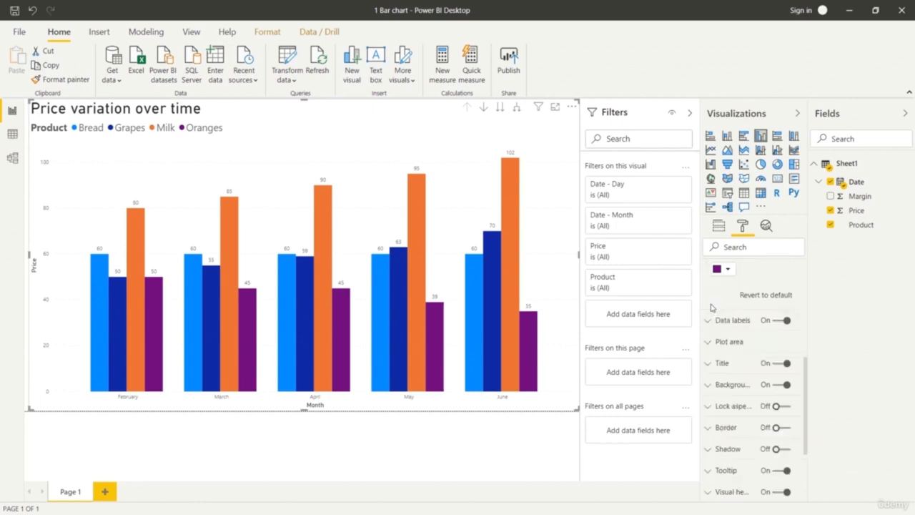
# Set the data colour of Bread to a lighter blue and that of Grapes to a light orange.
pyautogui.scroll(5, 746, 334)
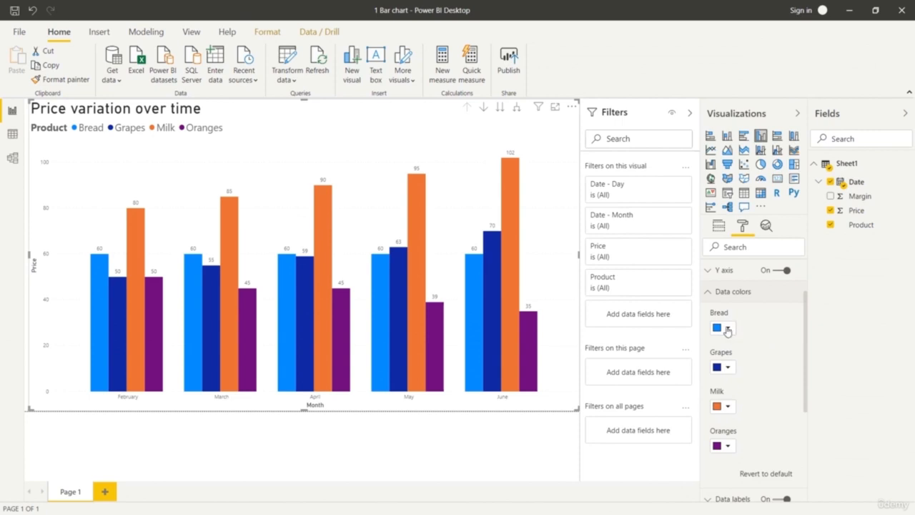
pyautogui.click(727, 329)
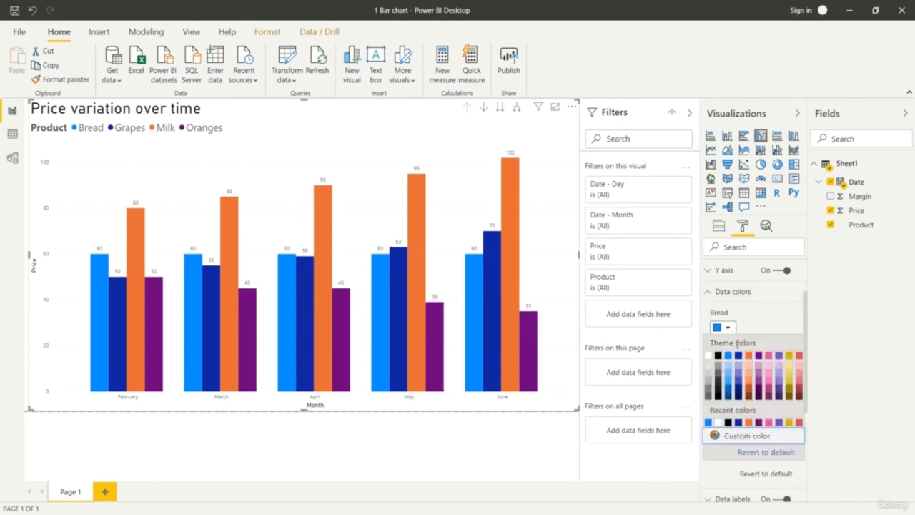
pyautogui.click(727, 377)
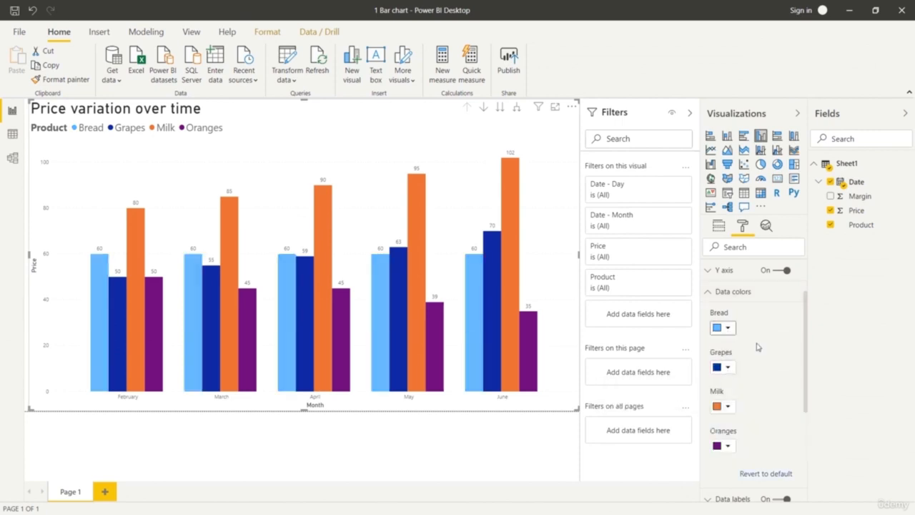
pyautogui.click(727, 368)
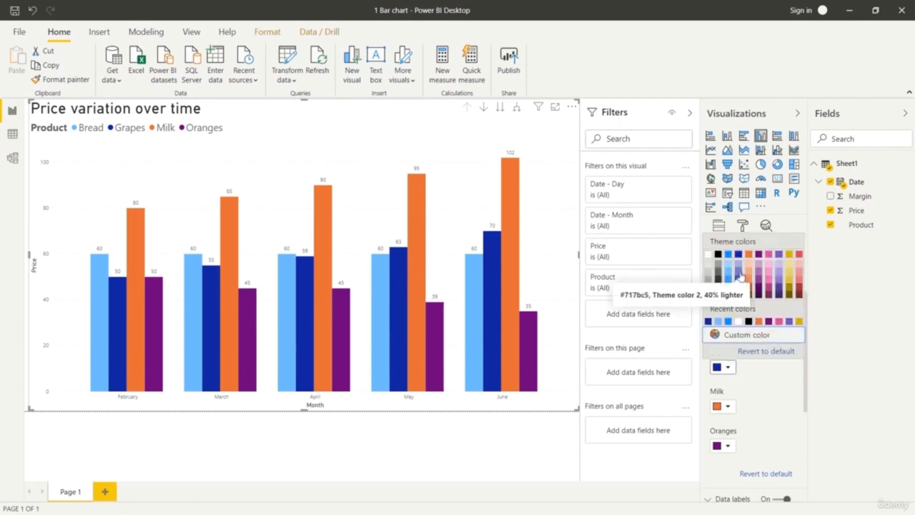
pyautogui.click(749, 274)
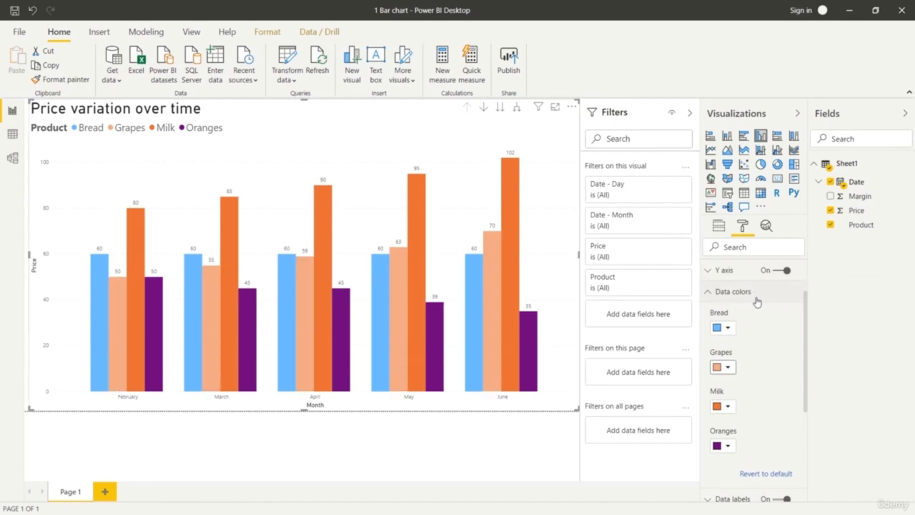
# Set the data colour of Milk to light pink and that of Oranges to light yellow.
pyautogui.click(728, 408)
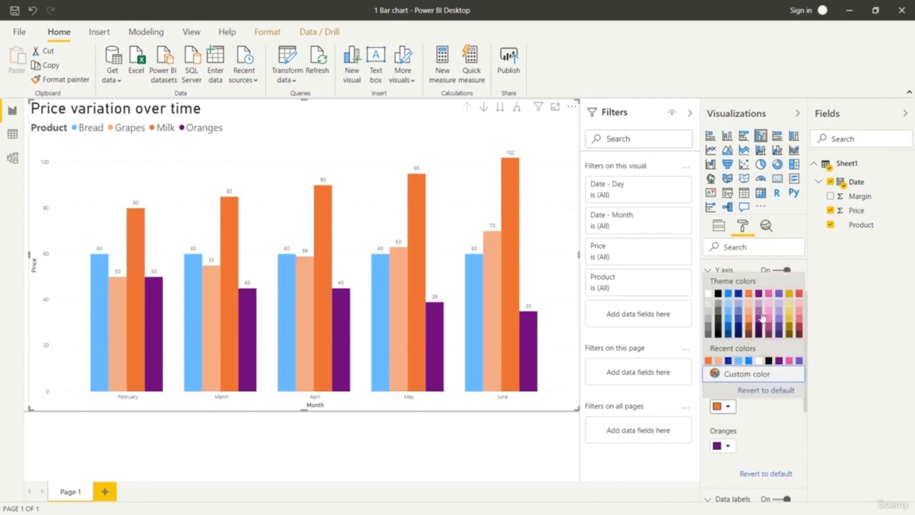
pyautogui.click(769, 314)
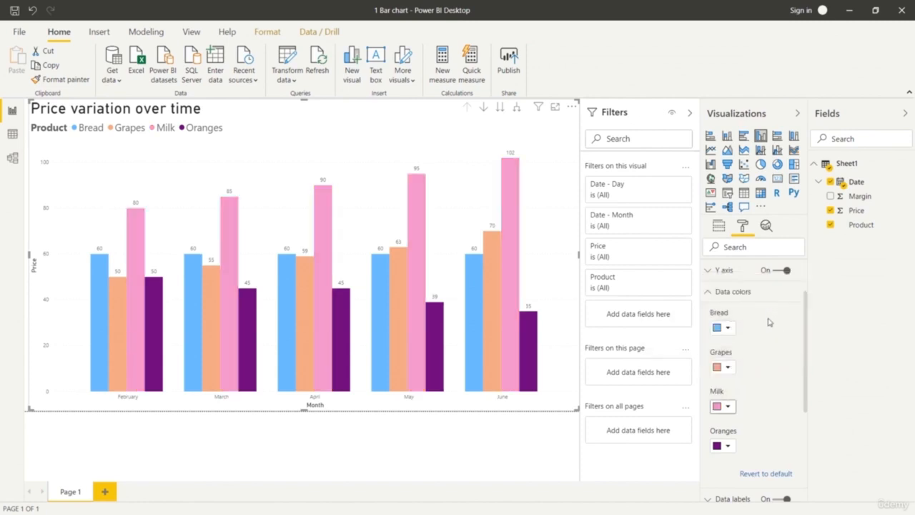
pyautogui.click(727, 446)
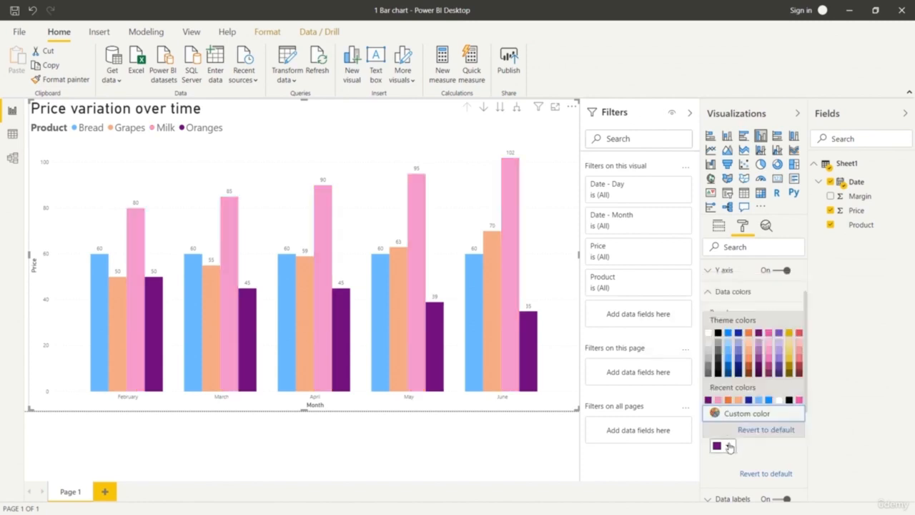
pyautogui.click(789, 353)
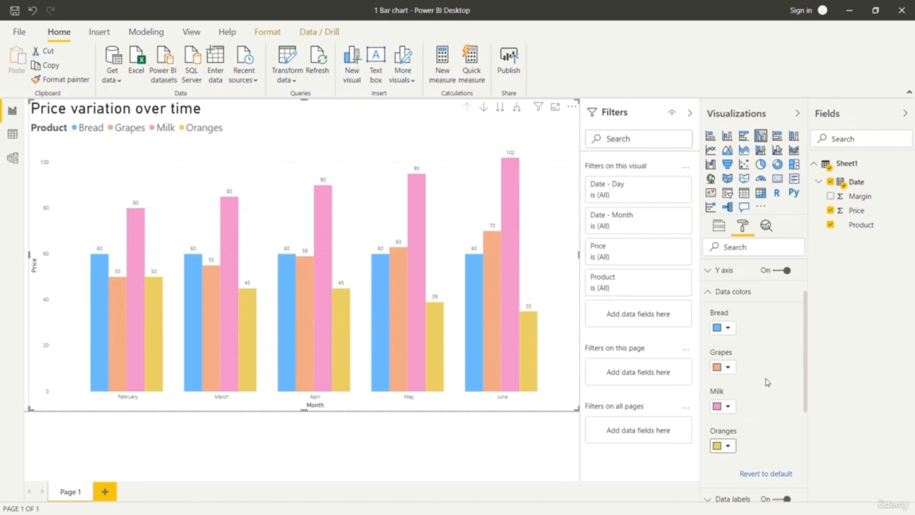
# Change the data colour of Oranges to a lighter orange and that of Grapes to a medium purple, keeping Milk light pink.
pyautogui.click(729, 445)
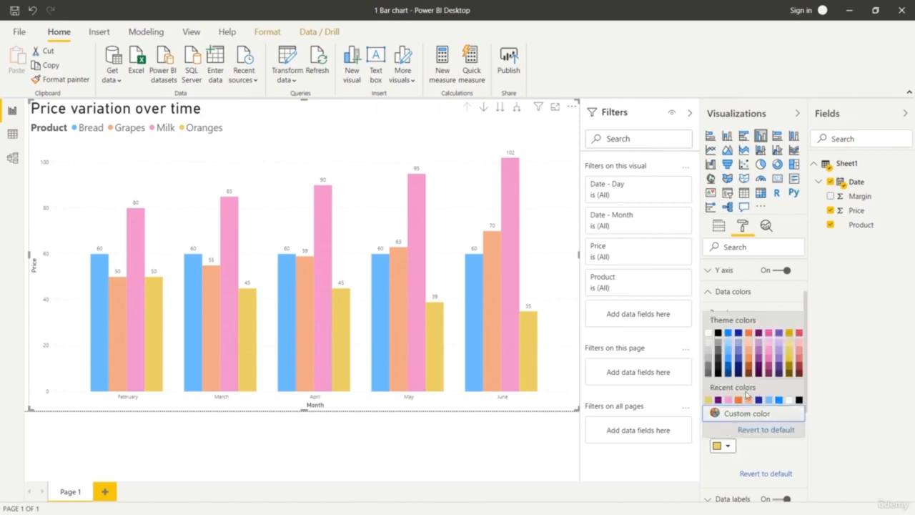
pyautogui.click(748, 370)
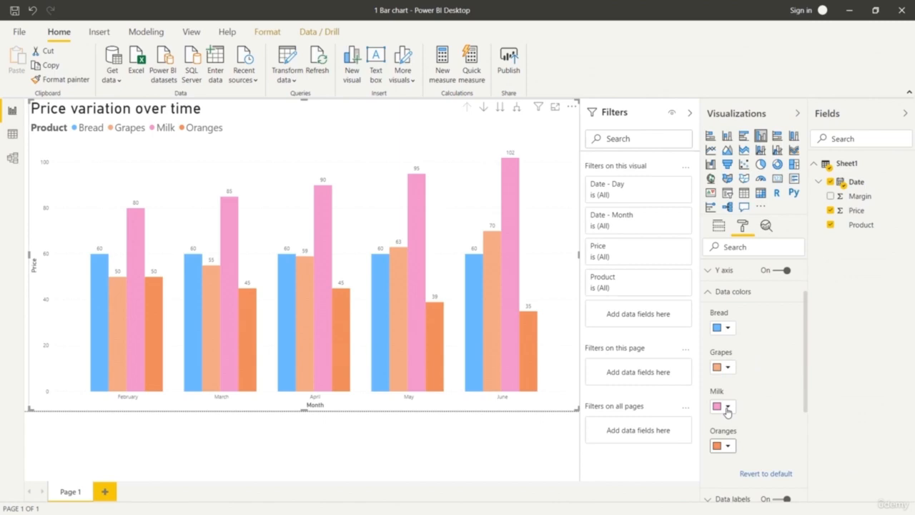
pyautogui.click(726, 408)
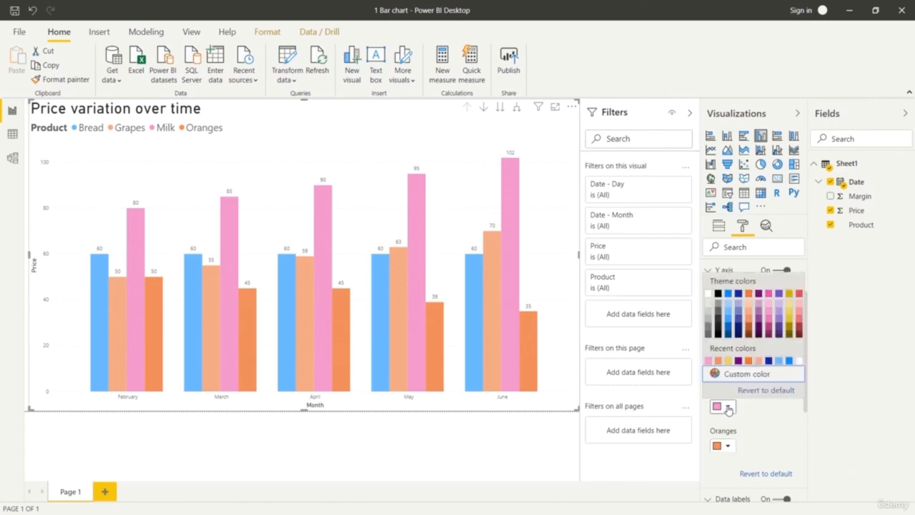
pyautogui.click(770, 313)
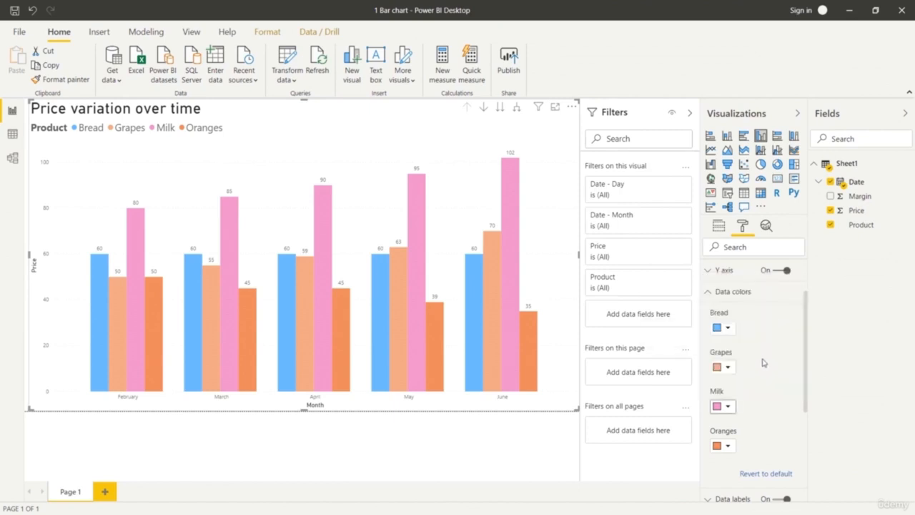
pyautogui.click(725, 367)
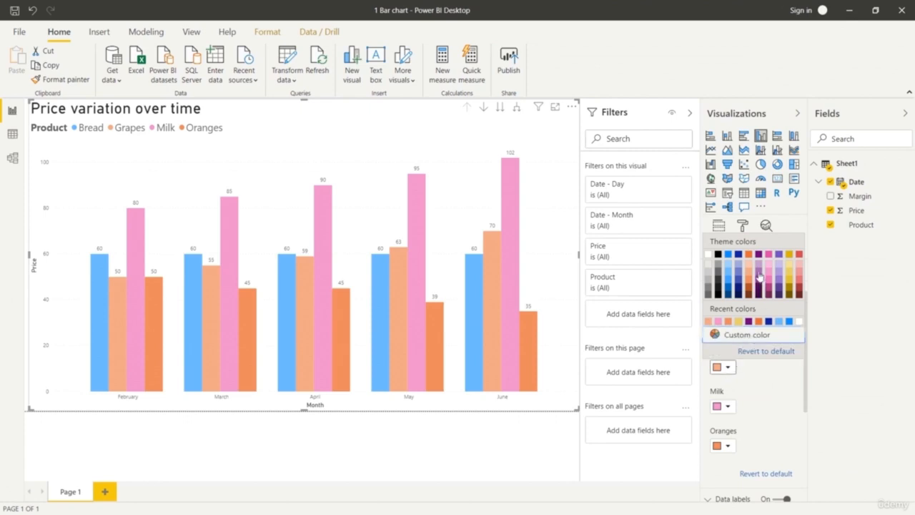
pyautogui.click(759, 278)
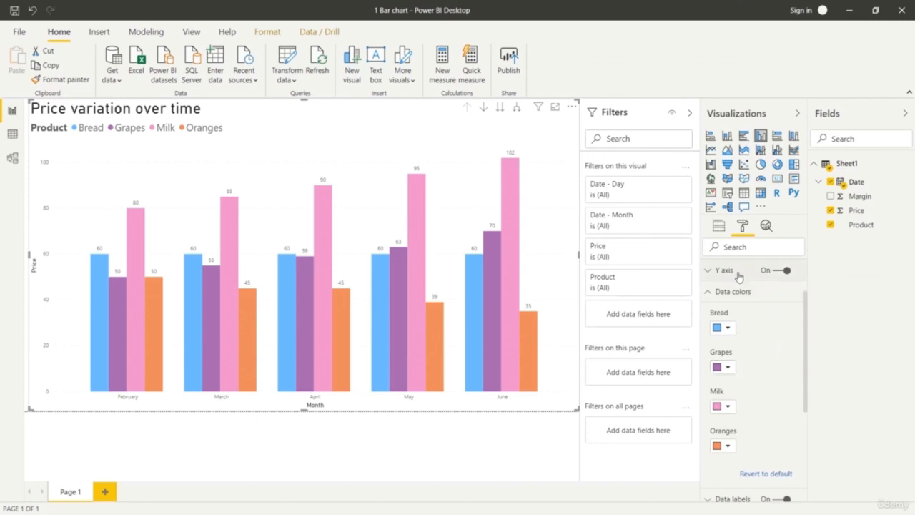
pyautogui.click(706, 296)
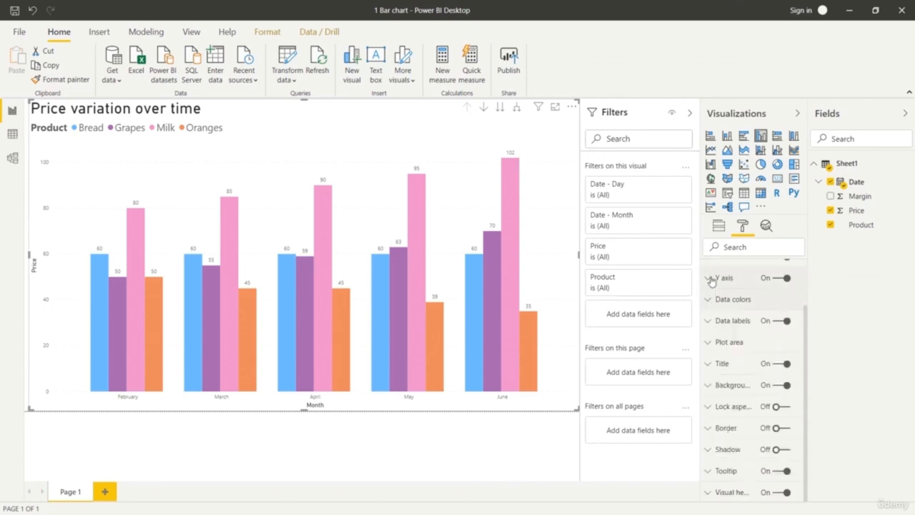
# Enlarge the X axis labels of the column chart to a text size of 16 pt.
pyautogui.scroll(2, 715, 300)
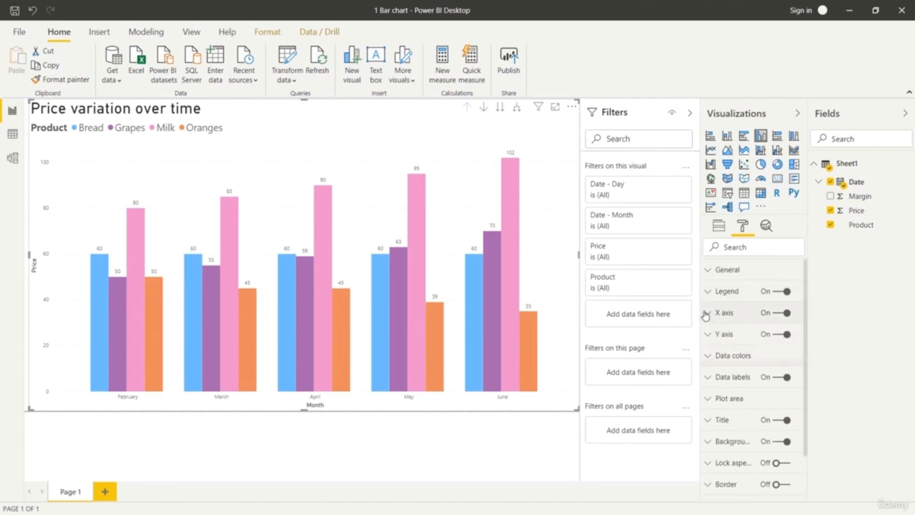
pyautogui.click(706, 312)
pyautogui.click(743, 384)
pyautogui.click(742, 384)
pyautogui.click(742, 385)
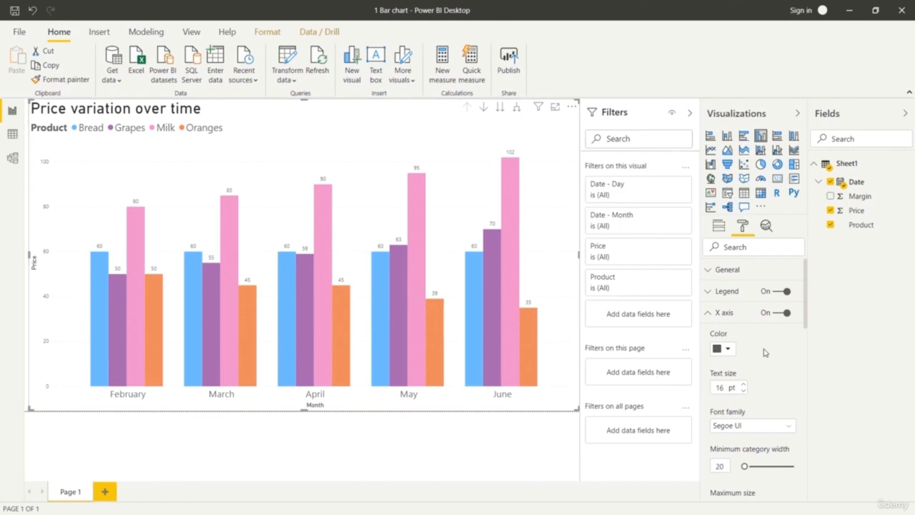
pyautogui.click(713, 313)
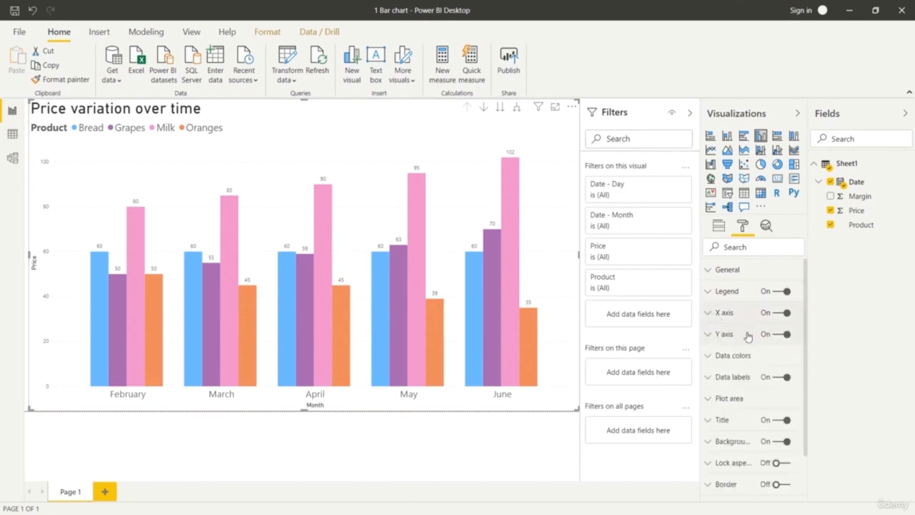
# Review the column chart's general position and size settings and its axis, legend and value fields.
pyautogui.click(711, 278)
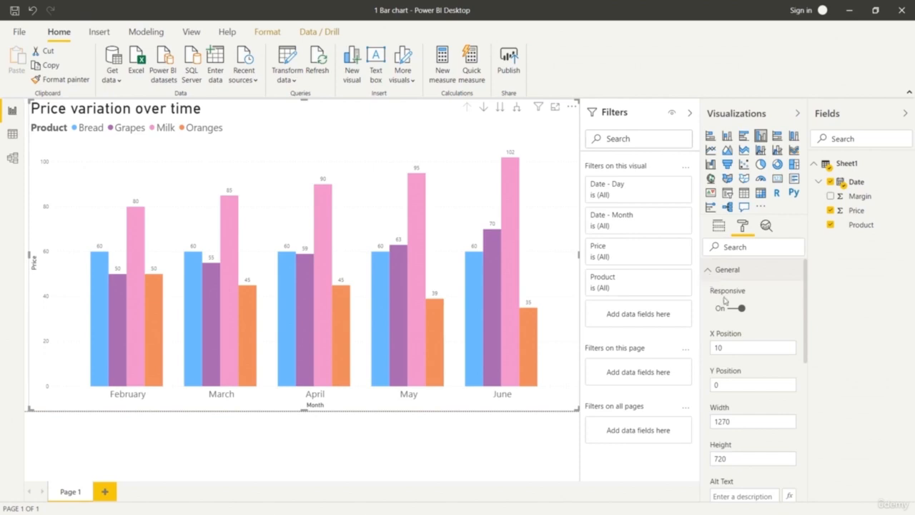
pyautogui.scroll(-3, 711, 280)
pyautogui.scroll(3, 714, 283)
pyautogui.click(713, 276)
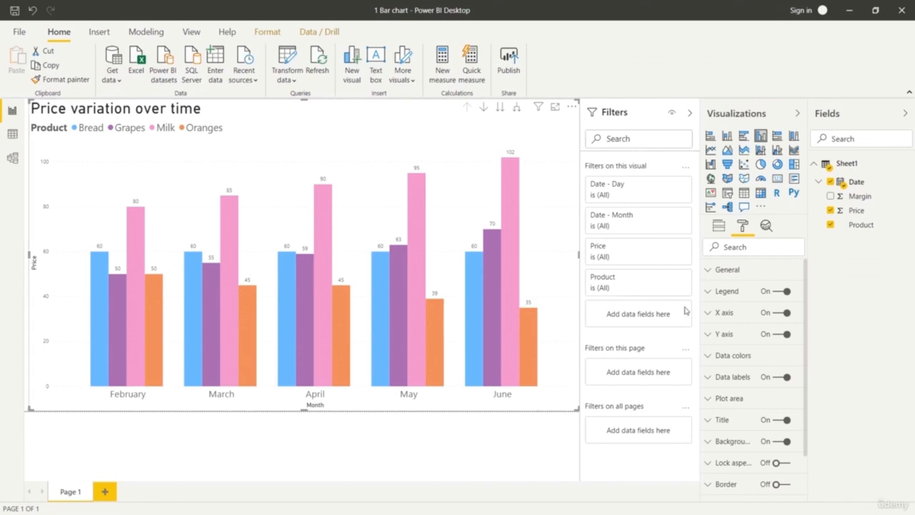
pyautogui.click(718, 227)
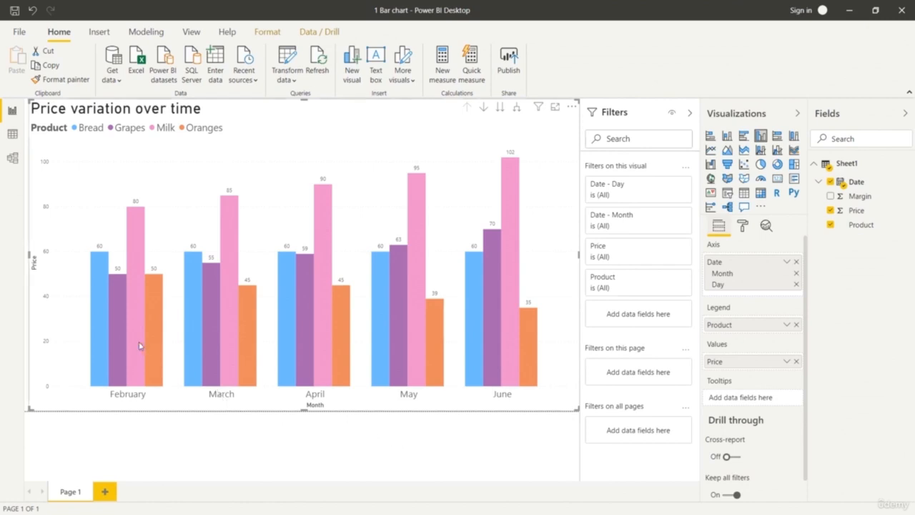
pyautogui.moveTo(132, 340)
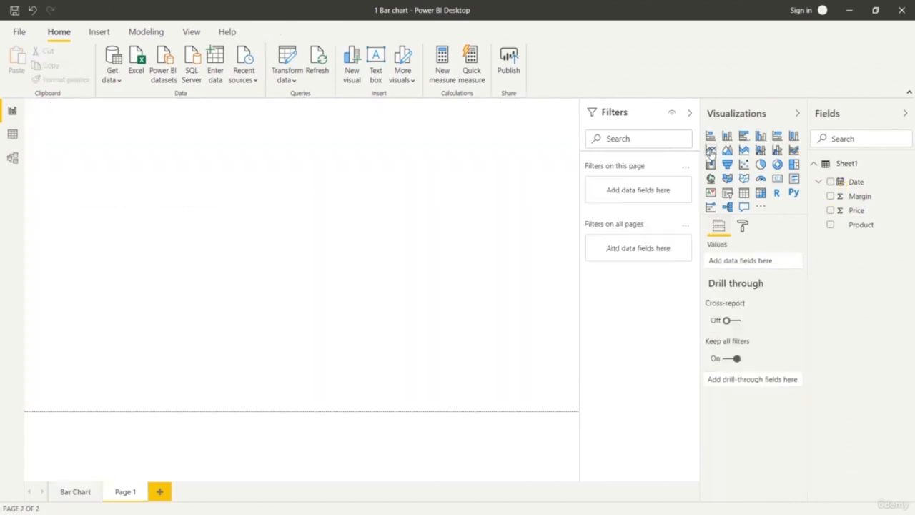
# Insert a line chart on the new blank page with Date on its axis, keeping only the Month and Day levels.
pyautogui.click(711, 150)
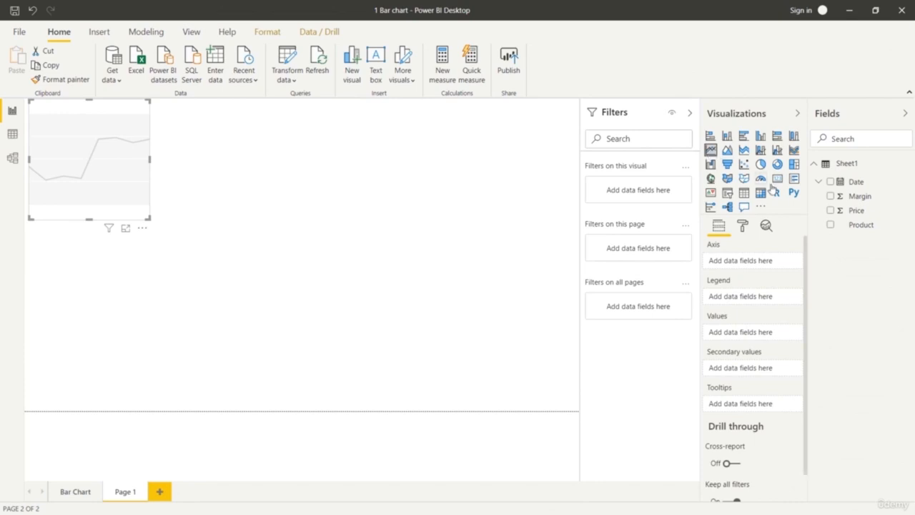
pyautogui.moveTo(857, 182); pyautogui.dragTo(774, 265)
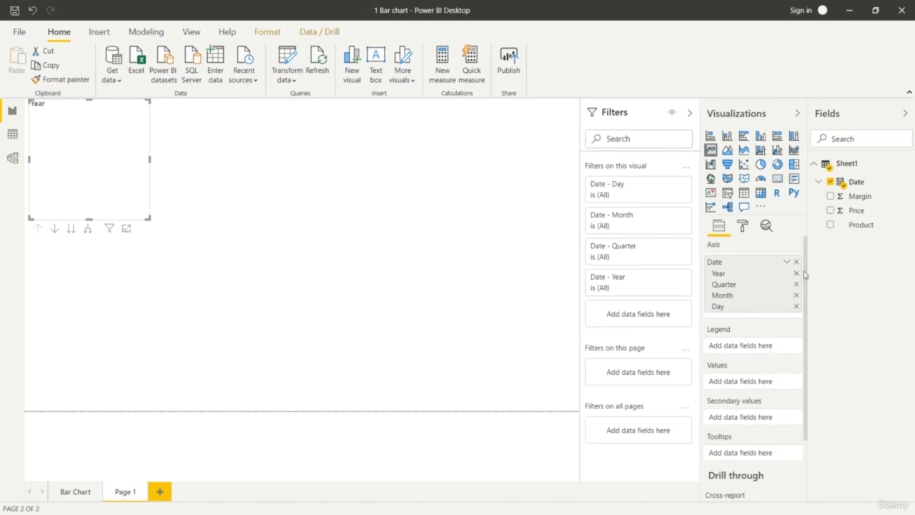
pyautogui.click(796, 273)
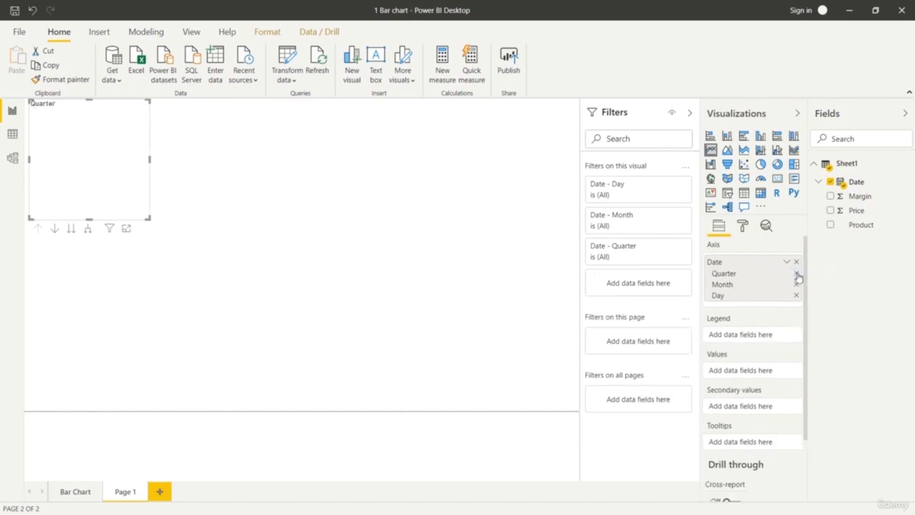
pyautogui.click(796, 274)
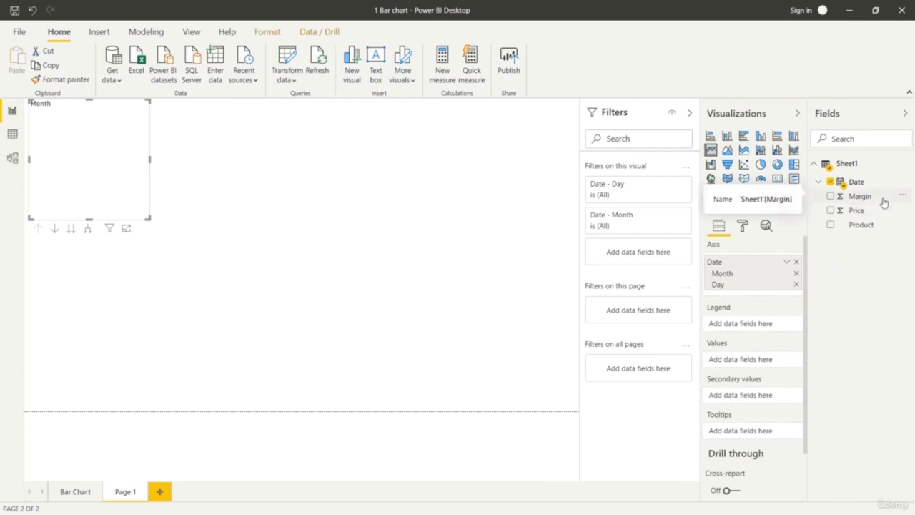
# Assign Product to the line chart's legend and Price to its values, and enlarge the chart to nearly fill the page.
pyautogui.moveTo(872, 224); pyautogui.dragTo(772, 324)
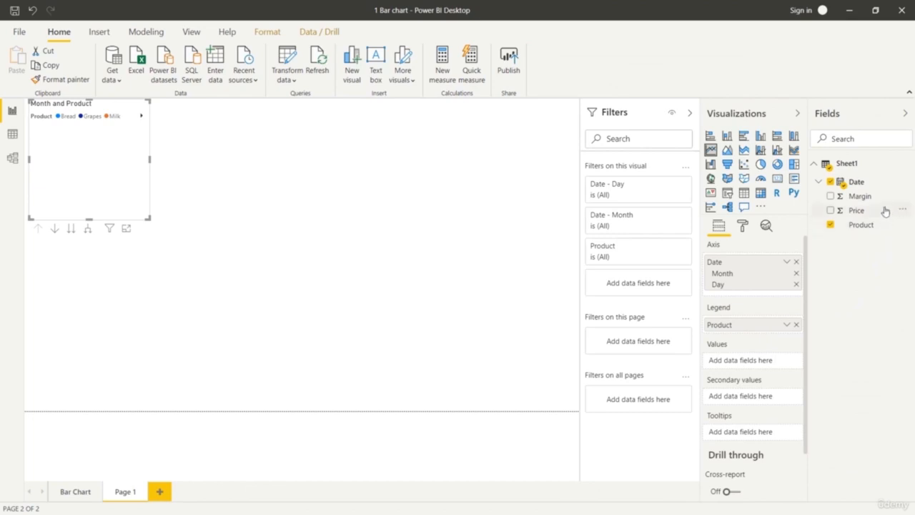
pyautogui.moveTo(884, 210); pyautogui.dragTo(766, 364)
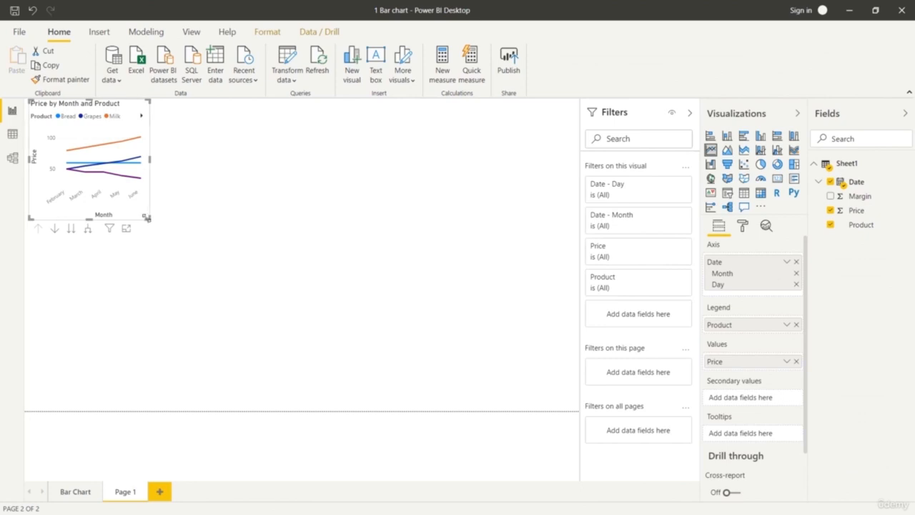
pyautogui.moveTo(148, 217); pyautogui.dragTo(275, 299)
pyautogui.moveTo(355, 333); pyautogui.dragTo(530, 409)
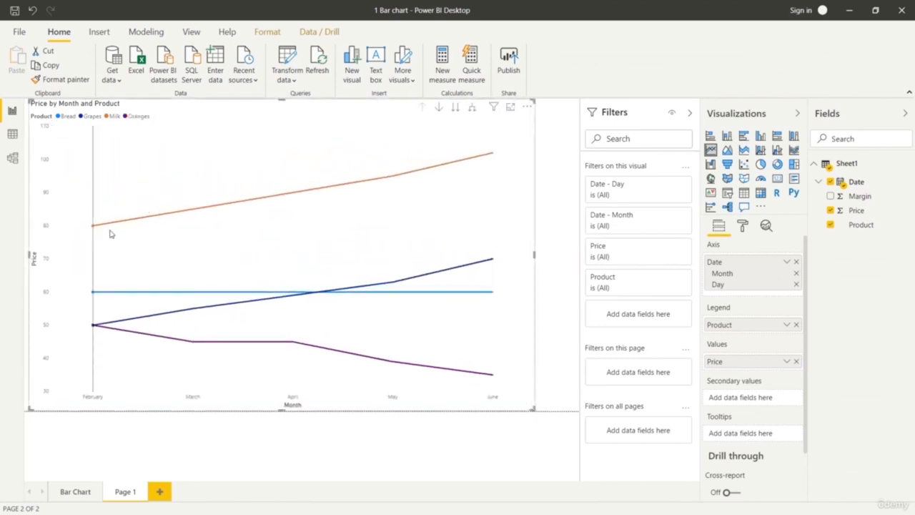
# Turn on data labels for the line chart and set their text size to 15 pt.
pyautogui.click(743, 225)
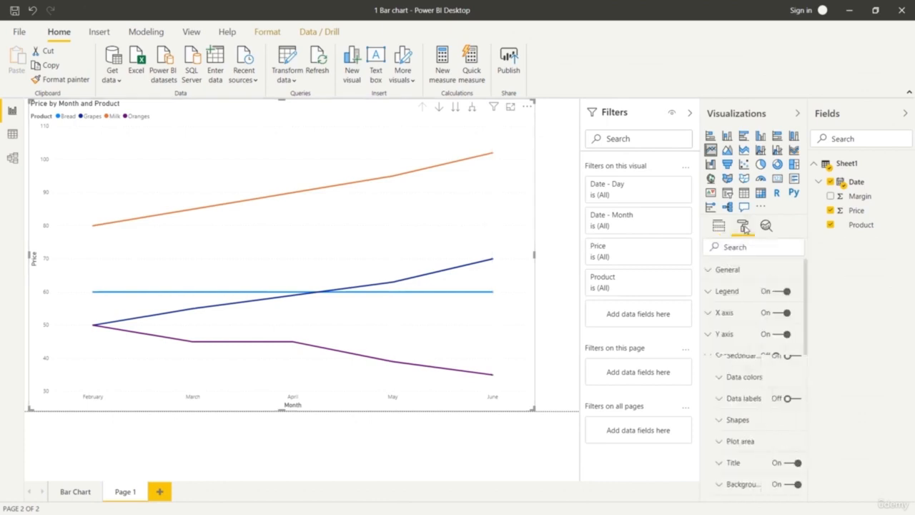
pyautogui.click(778, 400)
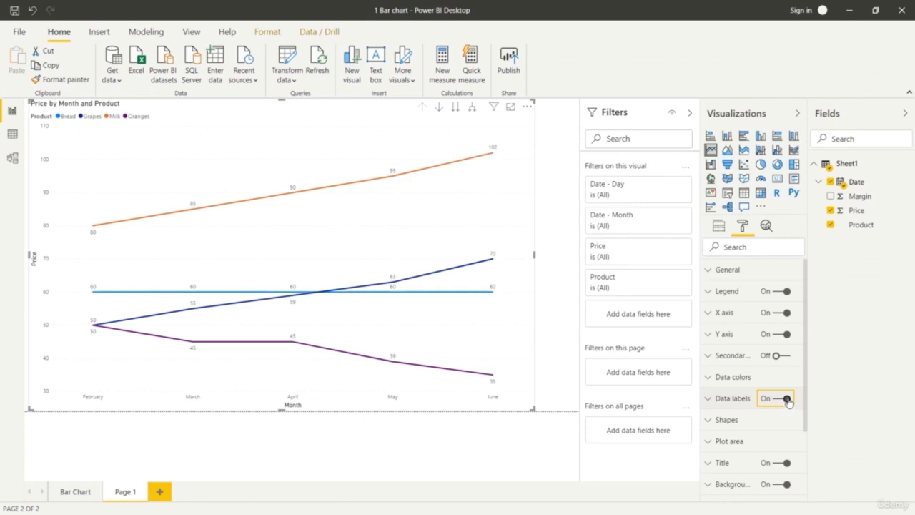
pyautogui.click(709, 398)
pyautogui.scroll(-3, 752, 427)
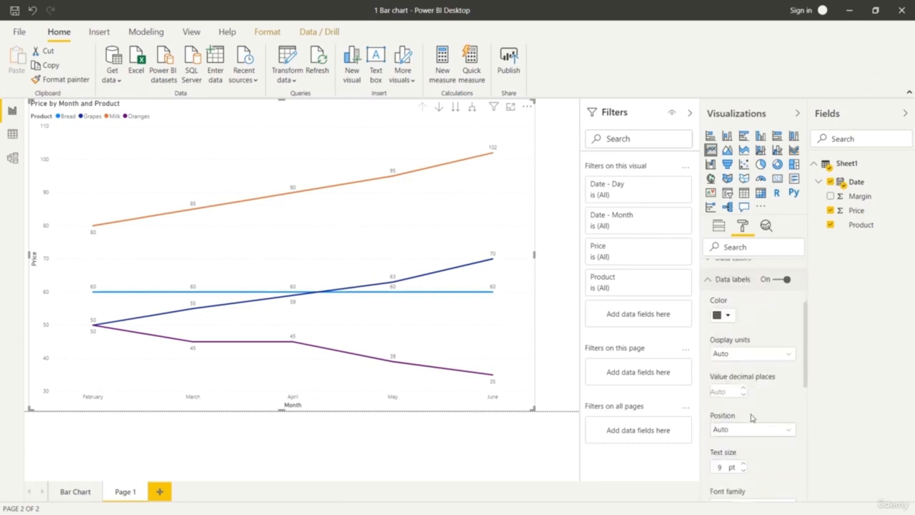
pyautogui.click(743, 464)
pyautogui.click(743, 463)
pyautogui.click(743, 464)
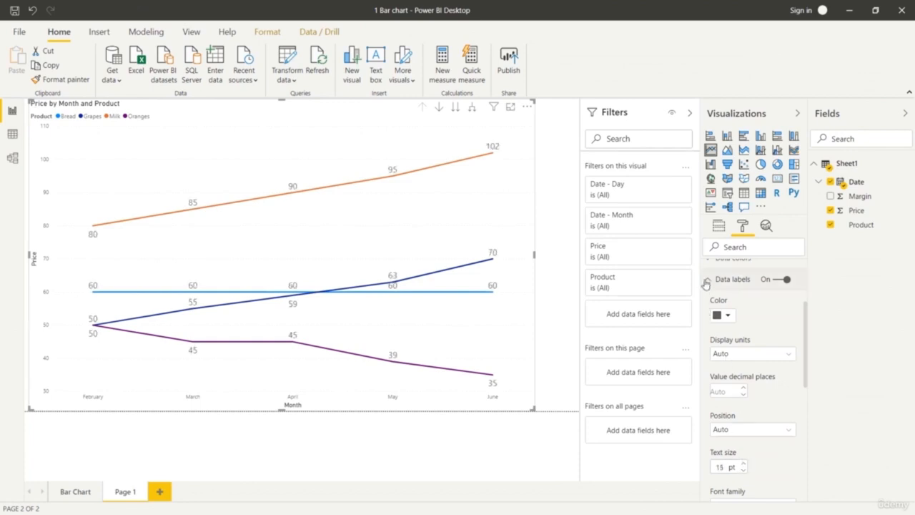
pyautogui.click(706, 280)
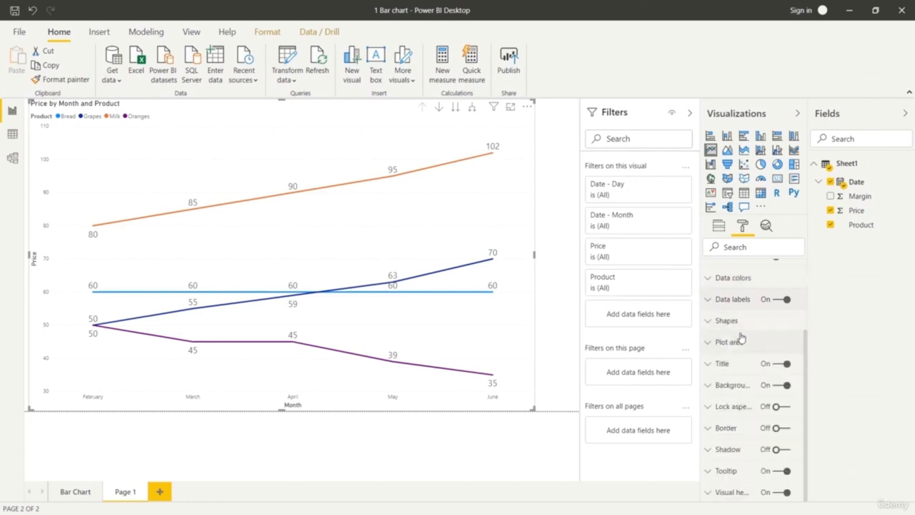
# Try the Dashed line style on the chart's price lines and replace it with Dotted.
pyautogui.click(711, 323)
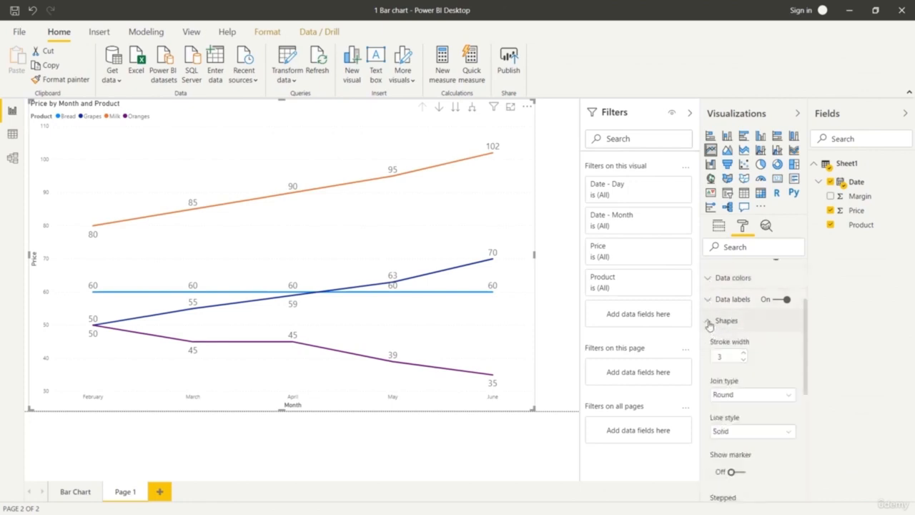
pyautogui.click(709, 323)
pyautogui.click(709, 323)
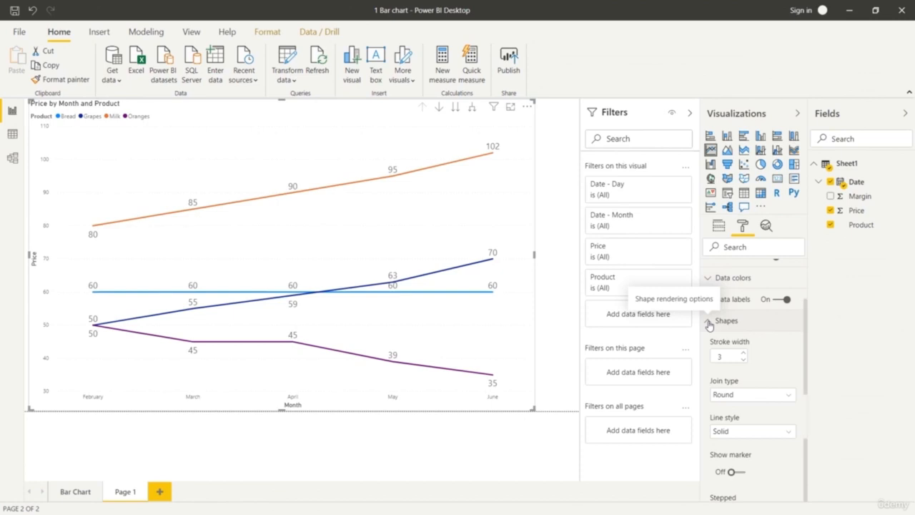
pyautogui.click(762, 431)
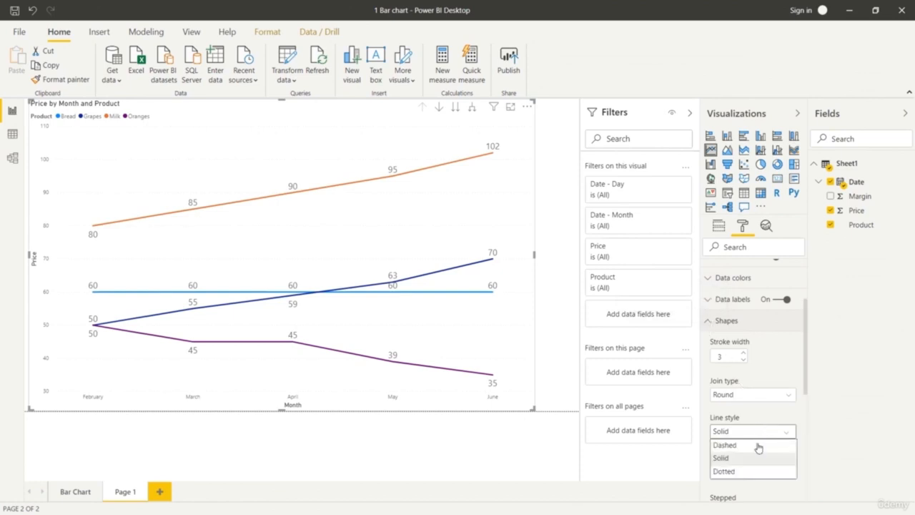
pyautogui.click(752, 454)
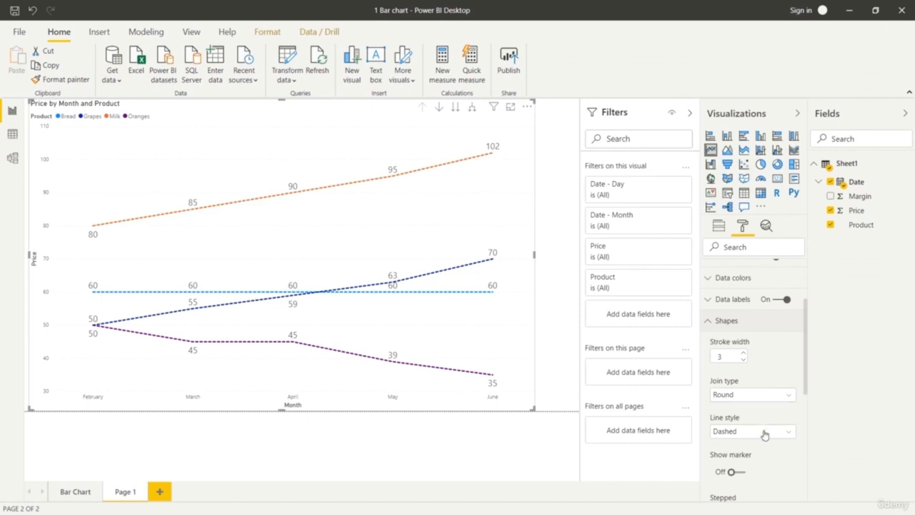
pyautogui.click(764, 432)
pyautogui.click(745, 474)
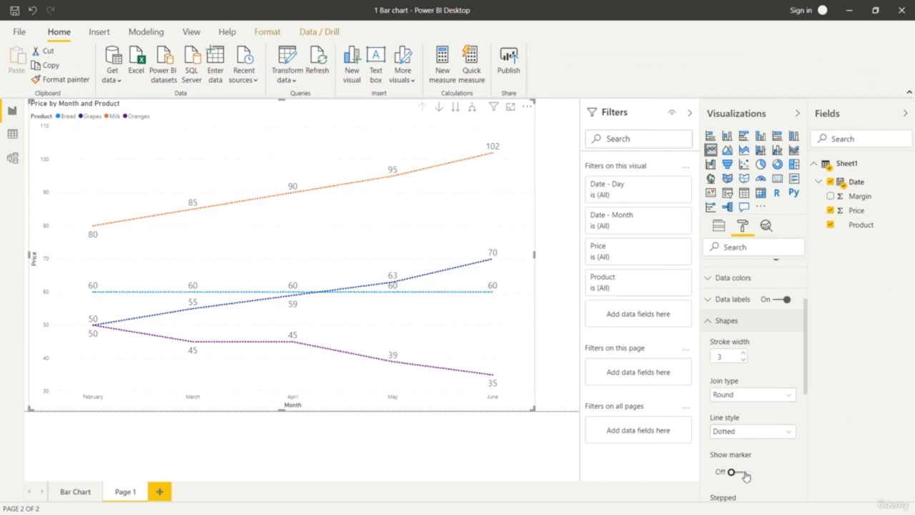
# Try another line style on the price lines and return to Dotted.
pyautogui.click(764, 432)
pyautogui.click(751, 442)
pyautogui.click(762, 433)
pyautogui.click(756, 471)
# Try a stroke width of 7 on the price lines and settle on 4.
pyautogui.click(742, 355)
pyautogui.click(742, 355)
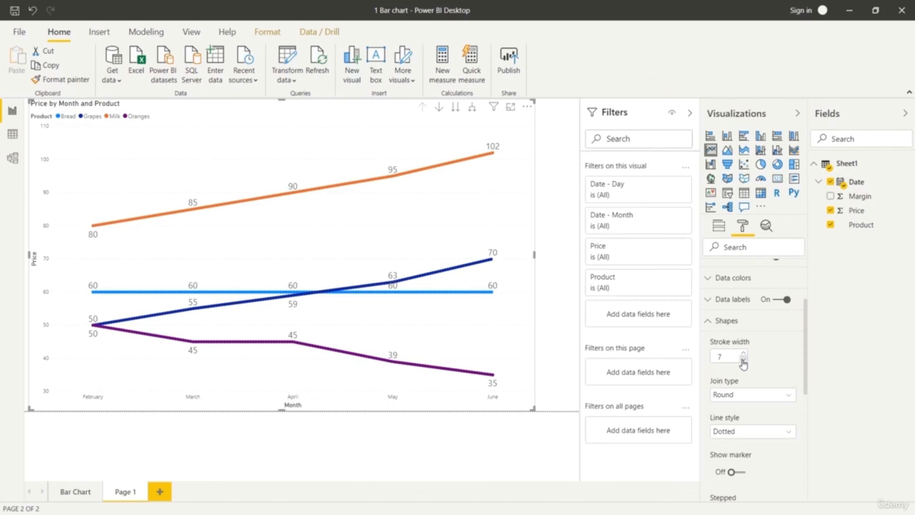
pyautogui.click(742, 360)
pyautogui.click(742, 360)
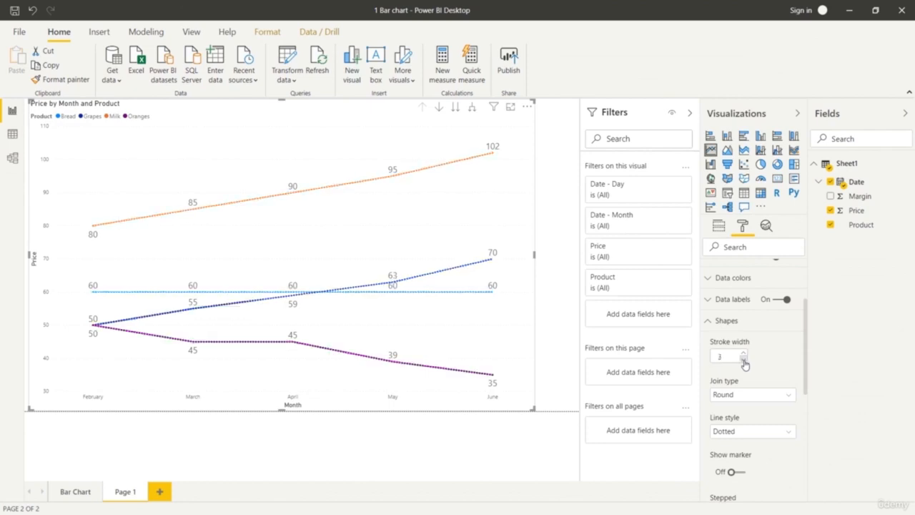
pyautogui.click(744, 355)
# Try the Miter join type on the price lines and replace it with Bevel.
pyautogui.scroll(-2, 772, 356)
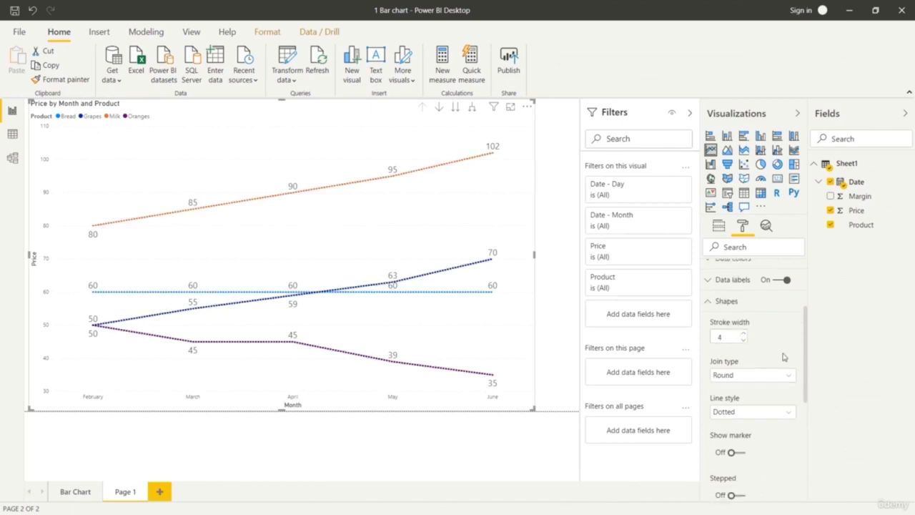
pyautogui.click(788, 342)
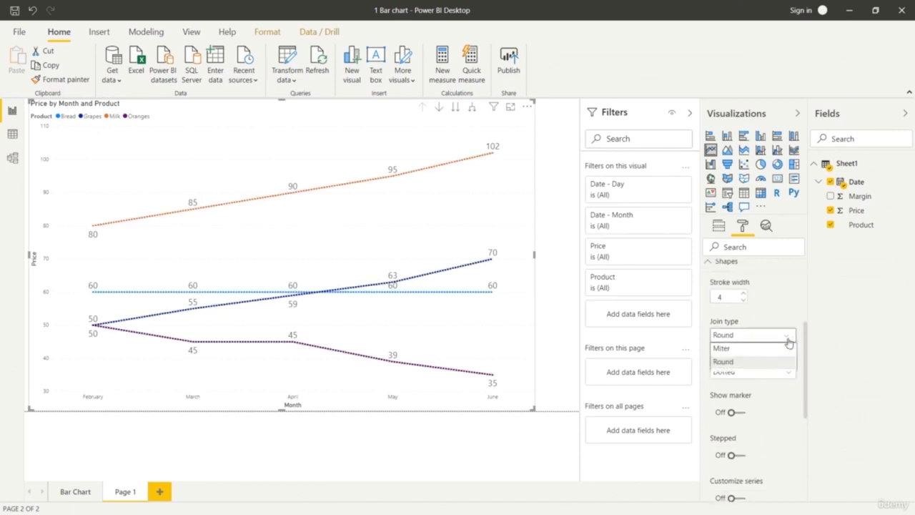
pyautogui.click(775, 354)
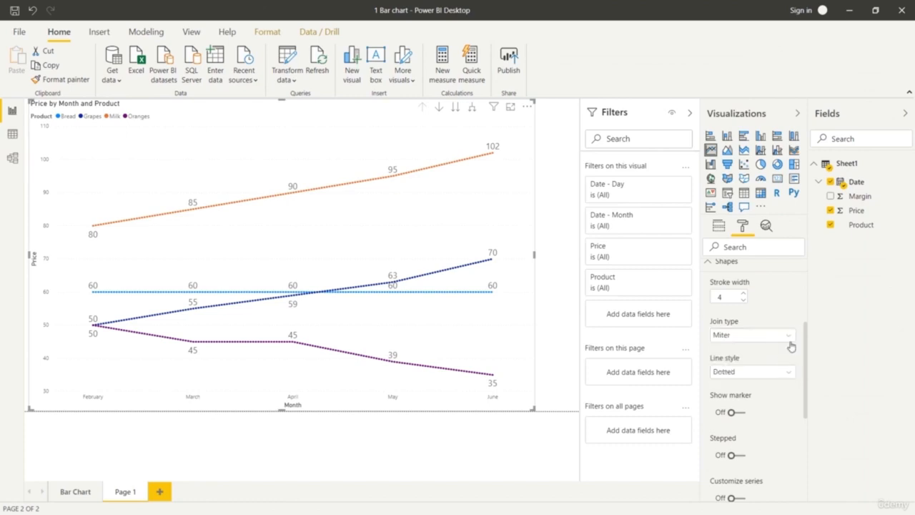
pyautogui.click(789, 335)
pyautogui.click(767, 375)
# Try the Stepped option on the line chart's price lines and turn it back off.
pyautogui.scroll(-3, 779, 350)
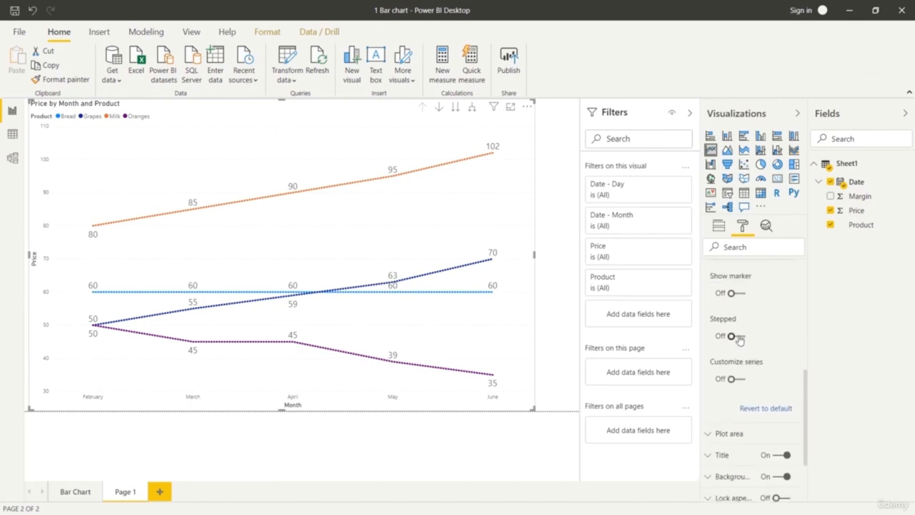
pyautogui.click(739, 338)
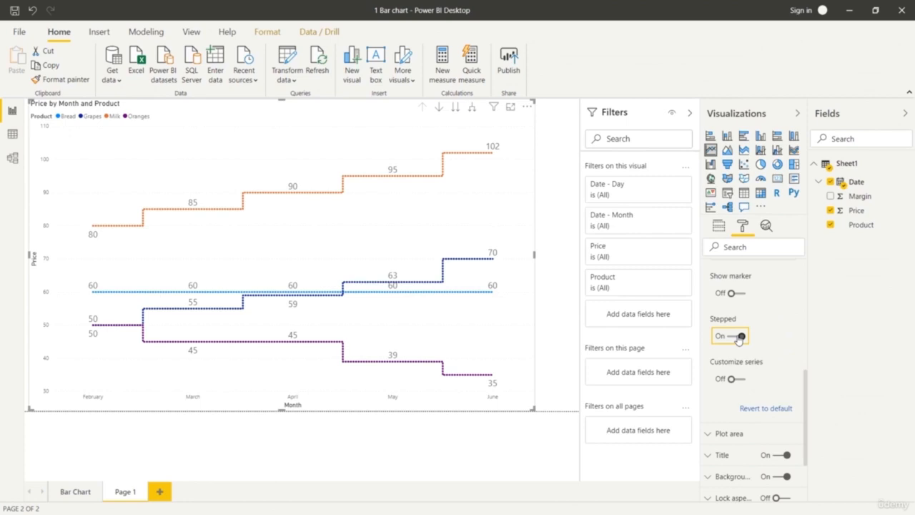
pyautogui.click(739, 337)
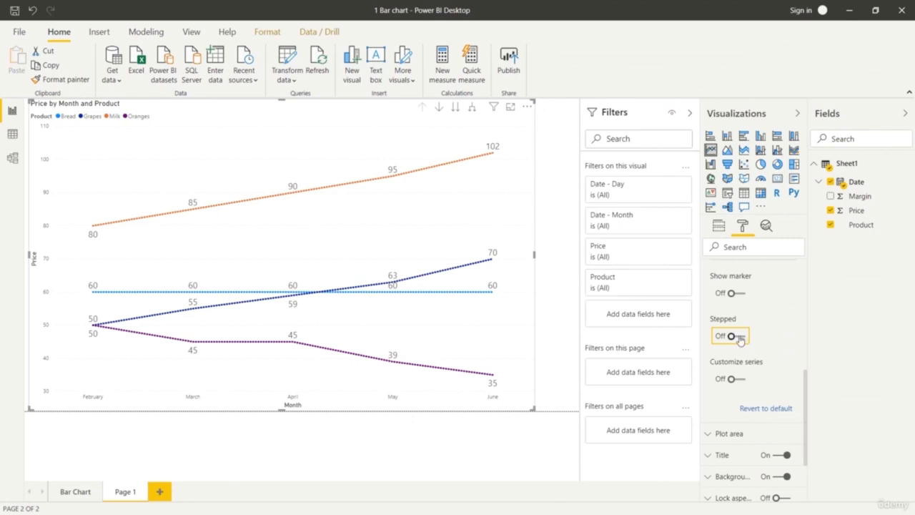
pyautogui.click(739, 338)
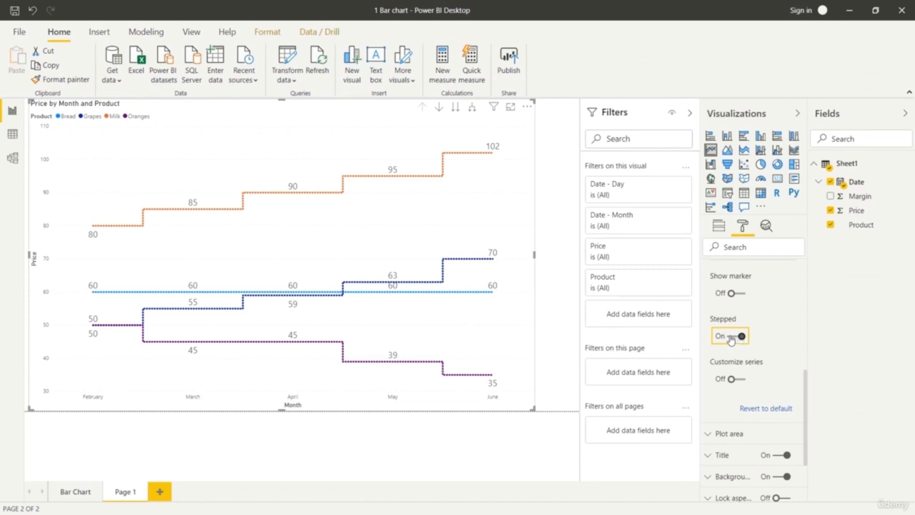
pyautogui.click(729, 337)
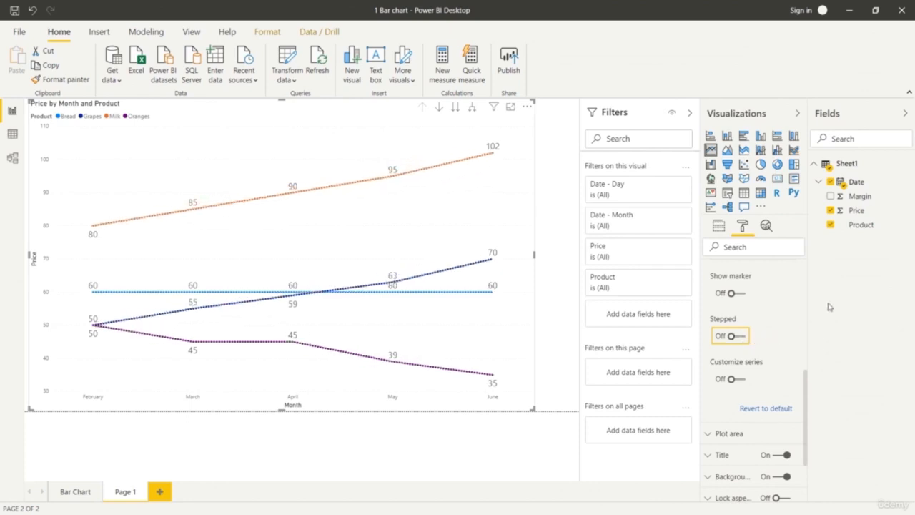
pyautogui.scroll(-2, 733, 339)
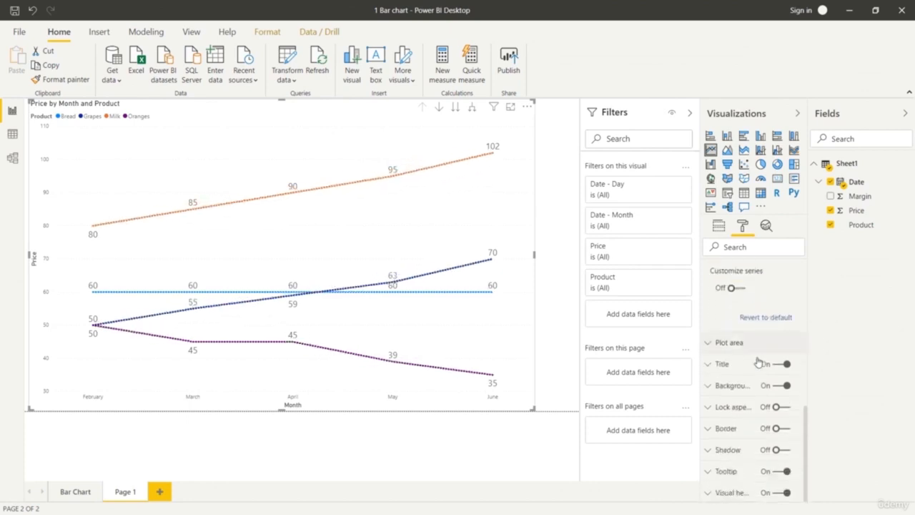
pyautogui.click(714, 343)
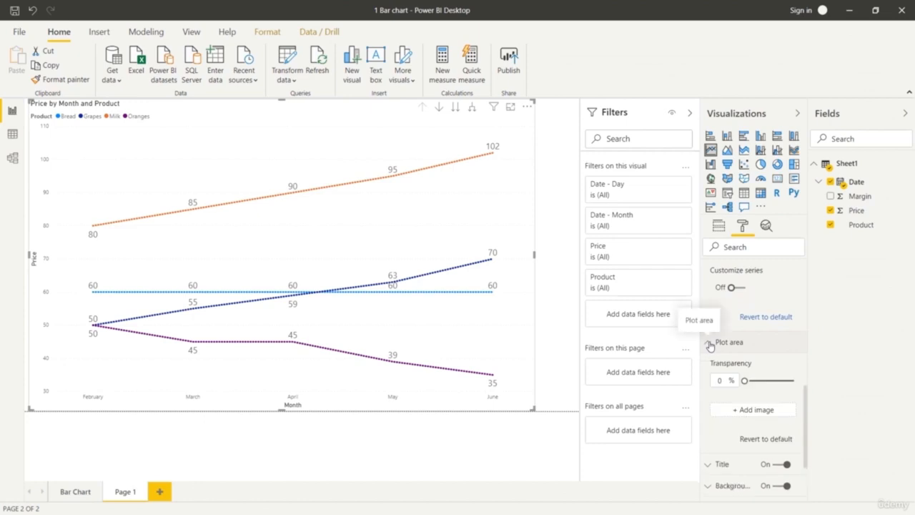
pyautogui.moveTo(744, 380)
pyautogui.mouseDown()
pyautogui.moveTo(773, 393)
pyautogui.moveTo(743, 383)
pyautogui.mouseUp()
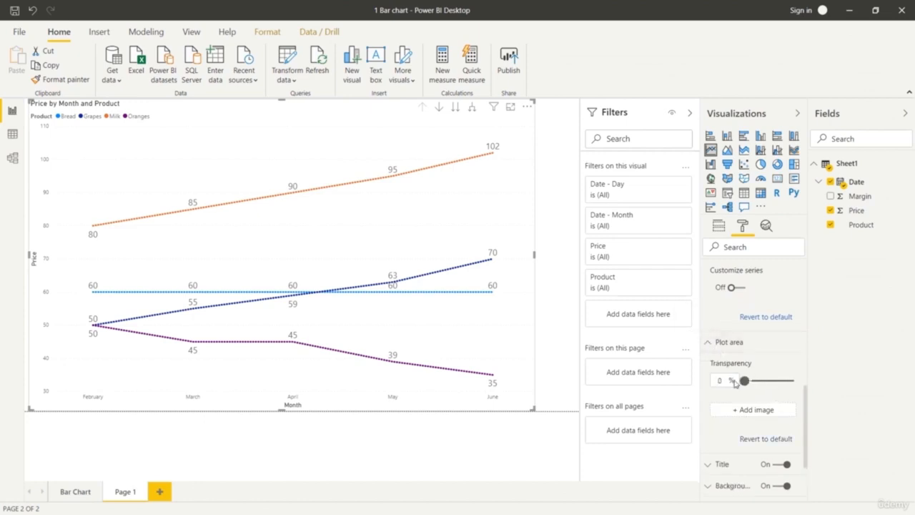
pyautogui.click(708, 343)
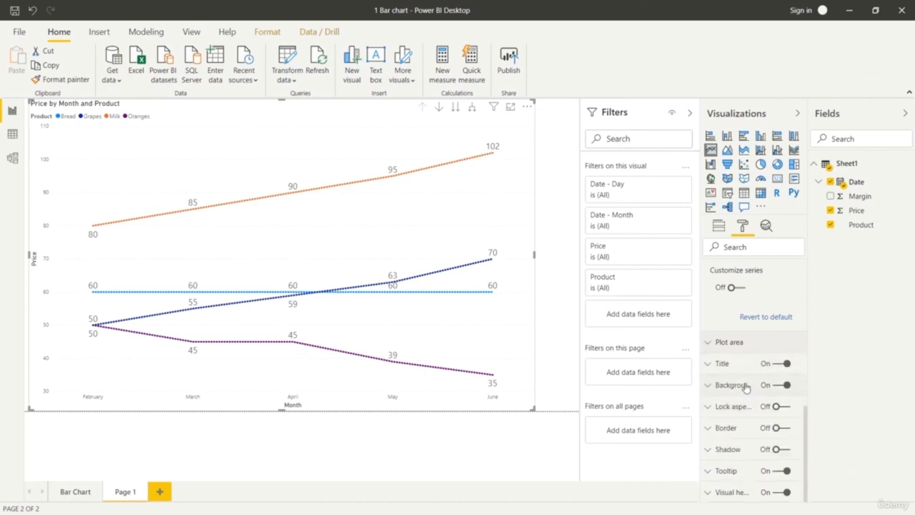
# Set the text size of the line chart's title to 31 pt.
pyautogui.click(707, 363)
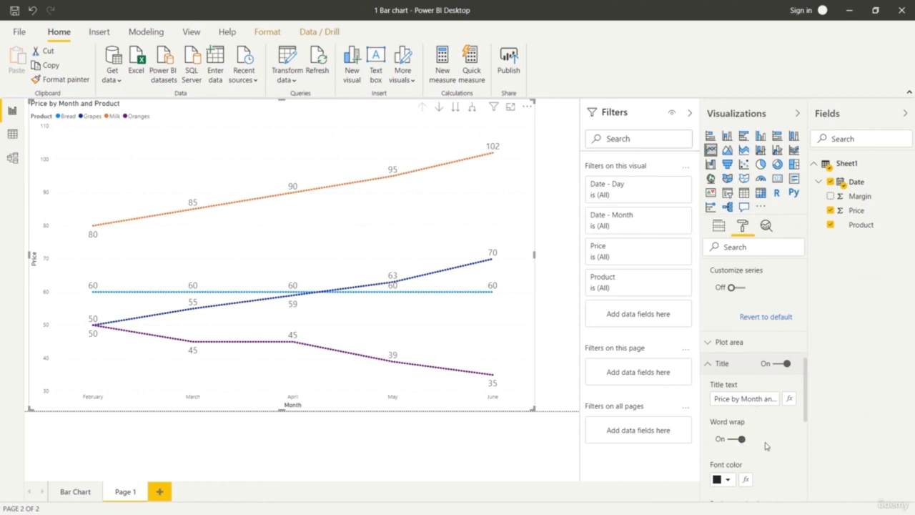
pyautogui.scroll(-6, 749, 426)
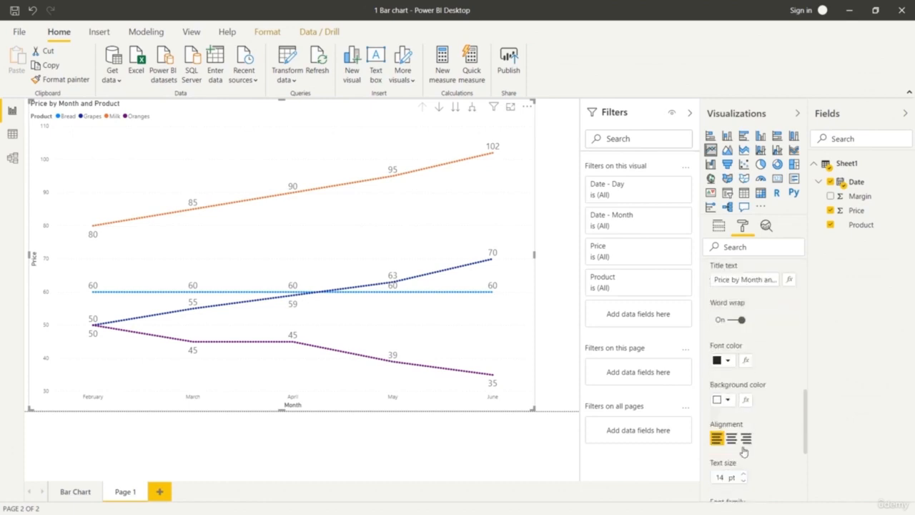
pyautogui.click(744, 355)
pyautogui.click(744, 356)
pyautogui.click(743, 355)
pyautogui.click(743, 355)
pyautogui.click(743, 355)
pyautogui.click(744, 355)
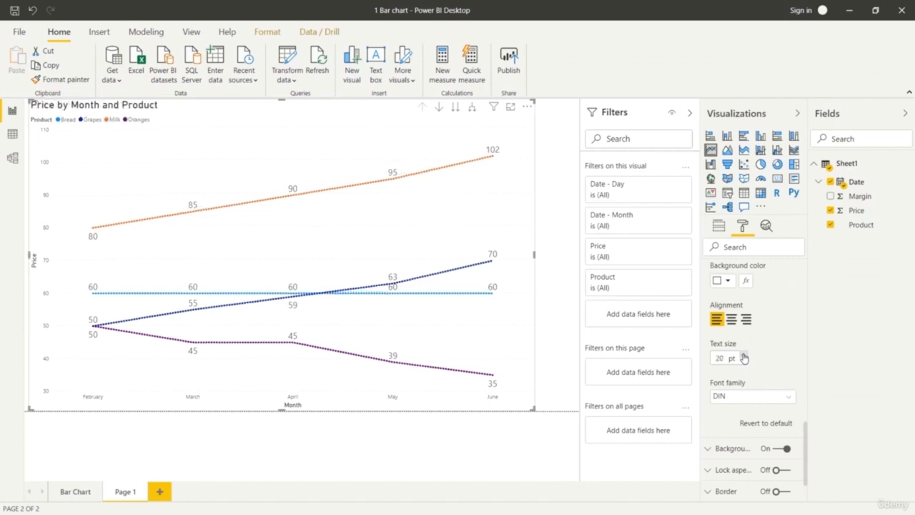
pyautogui.click(743, 355)
pyautogui.click(743, 355)
pyautogui.click(743, 355)
pyautogui.click(743, 355)
pyautogui.click(743, 355)
pyautogui.click(743, 355)
pyautogui.click(744, 355)
pyautogui.click(744, 355)
pyautogui.click(743, 355)
pyautogui.click(744, 355)
pyautogui.click(743, 355)
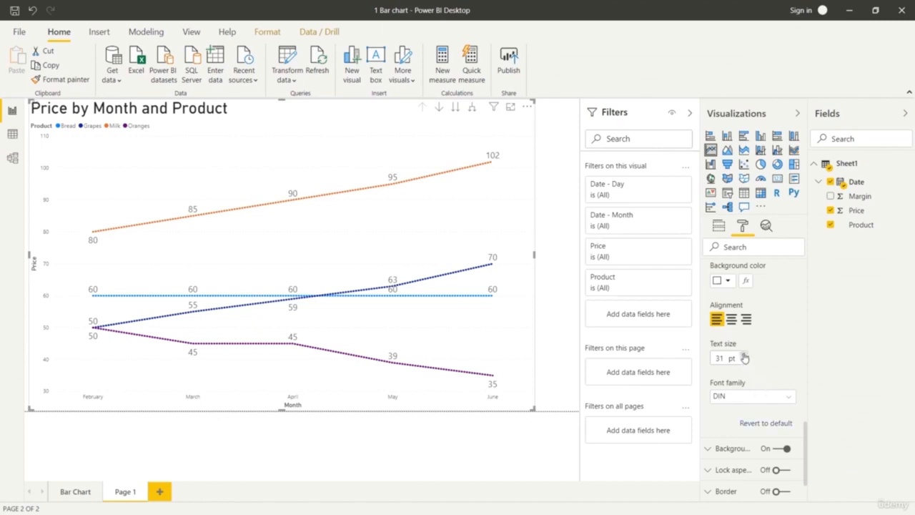
pyautogui.scroll(5, 746, 361)
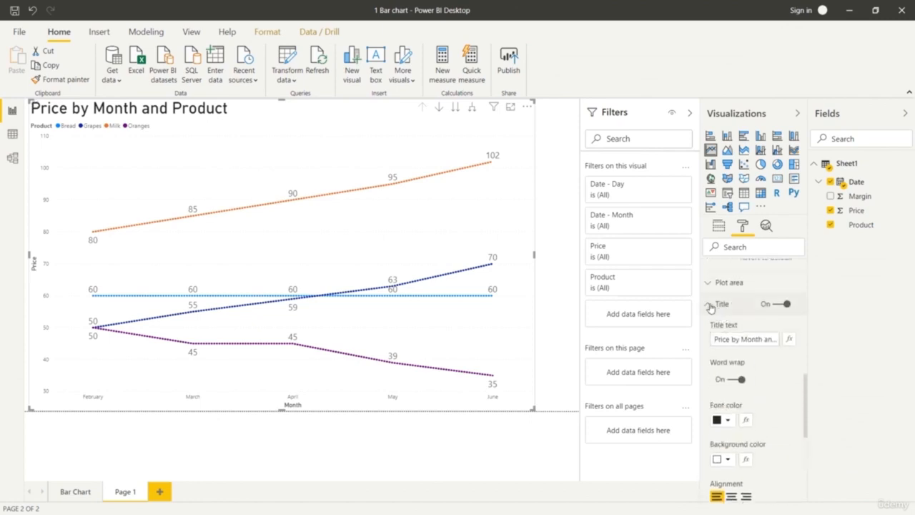
pyautogui.click(707, 304)
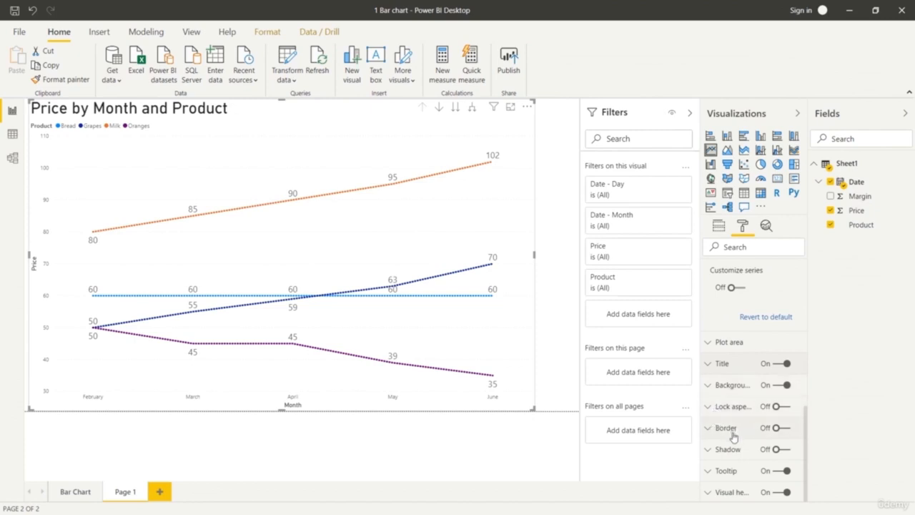
# Set the text size of the line chart's X axis labels to 15 pt.
pyautogui.scroll(5, 731, 432)
pyautogui.scroll(5, 720, 393)
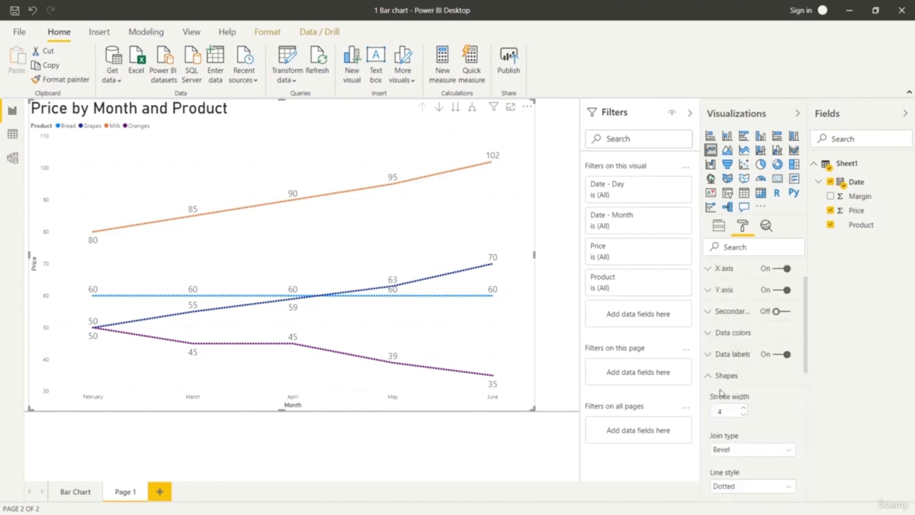
pyautogui.click(711, 408)
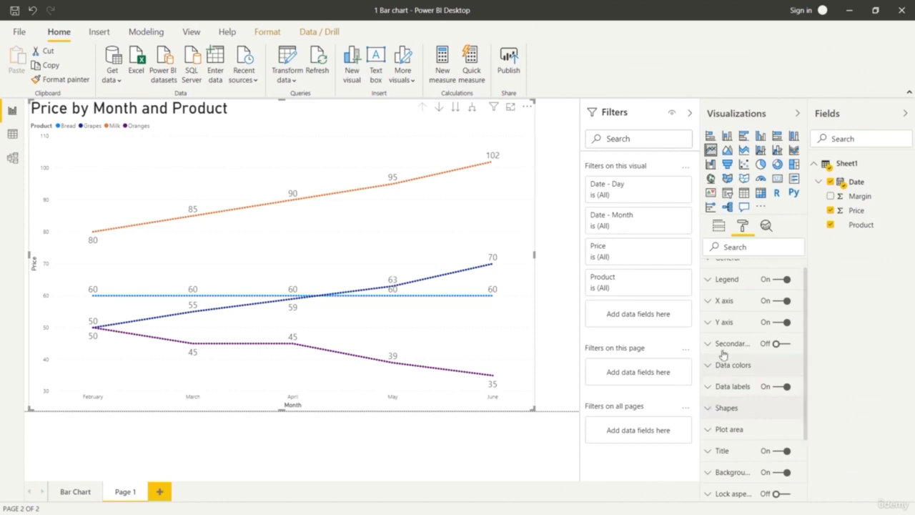
pyautogui.click(711, 303)
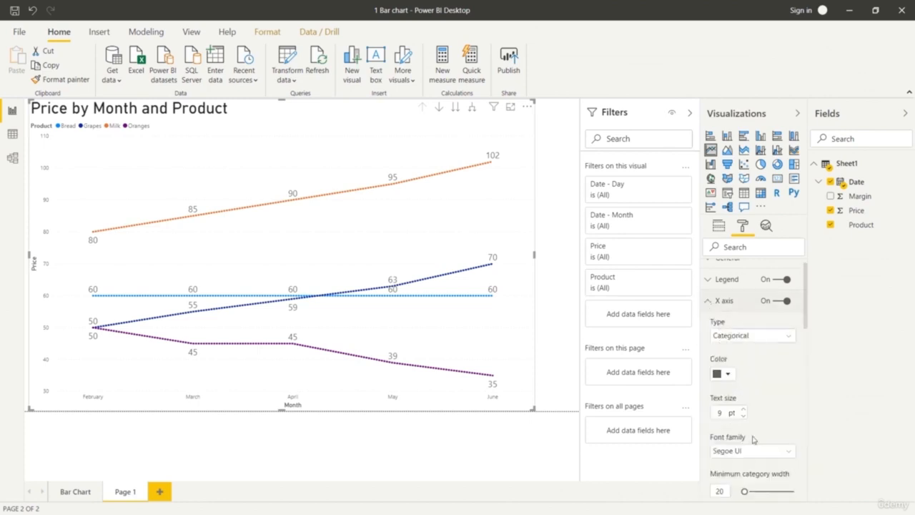
pyautogui.click(743, 409)
pyautogui.click(742, 409)
pyautogui.click(743, 409)
pyautogui.click(743, 409)
pyautogui.click(743, 410)
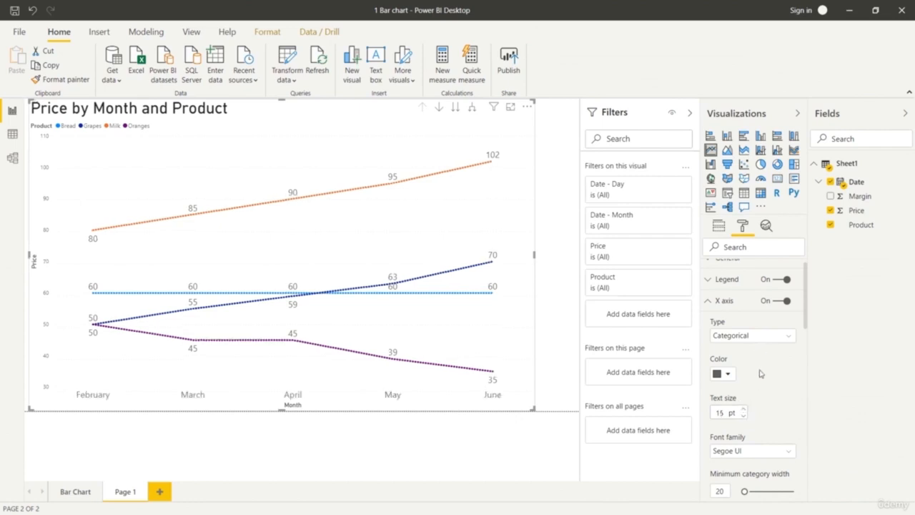
# Set the text size of the line chart's legend to 17 pt.
pyautogui.scroll(1, 760, 366)
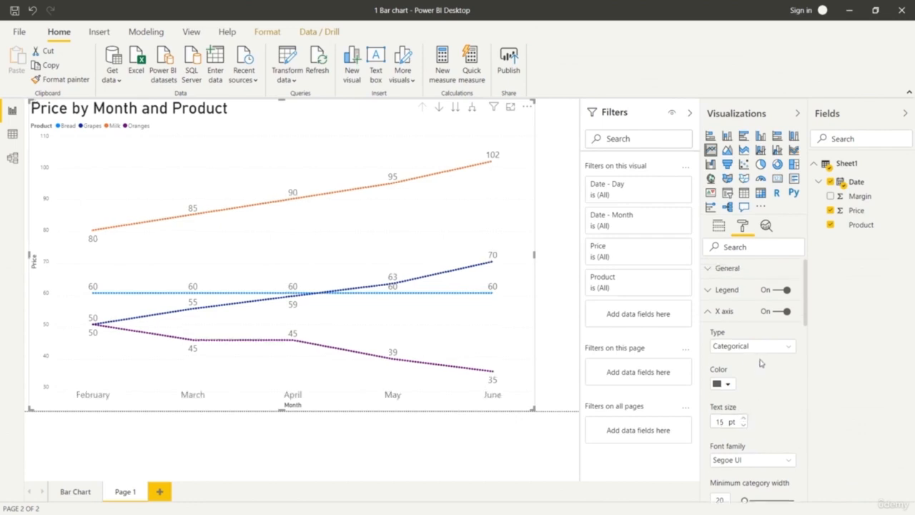
pyautogui.click(708, 292)
pyautogui.scroll(-2, 742, 376)
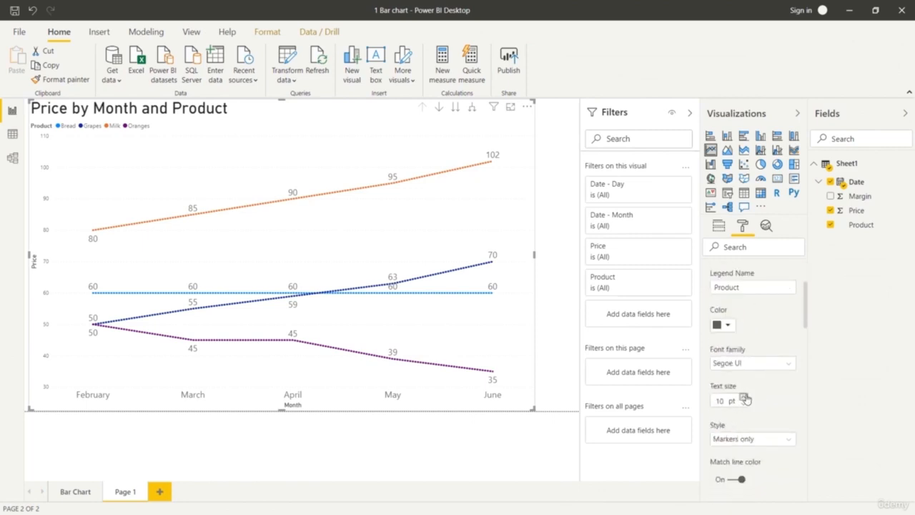
pyautogui.click(745, 400)
pyautogui.click(745, 399)
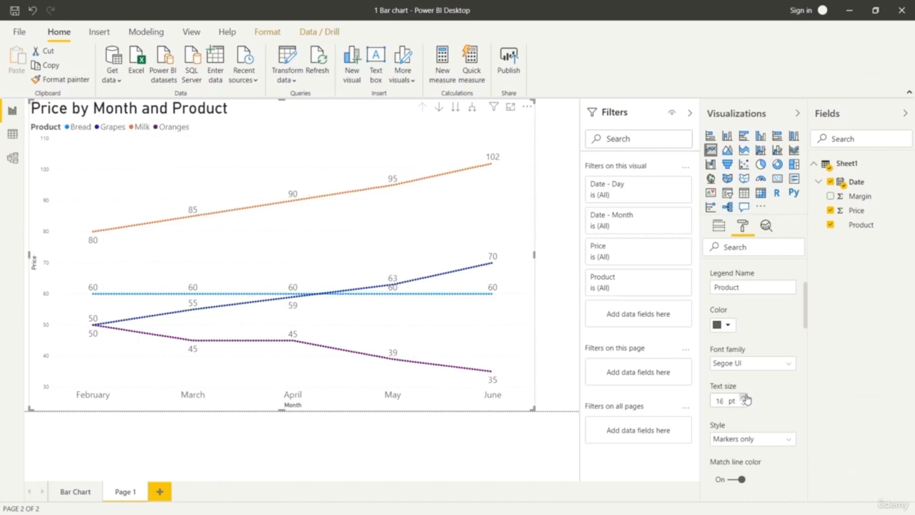
pyautogui.click(745, 397)
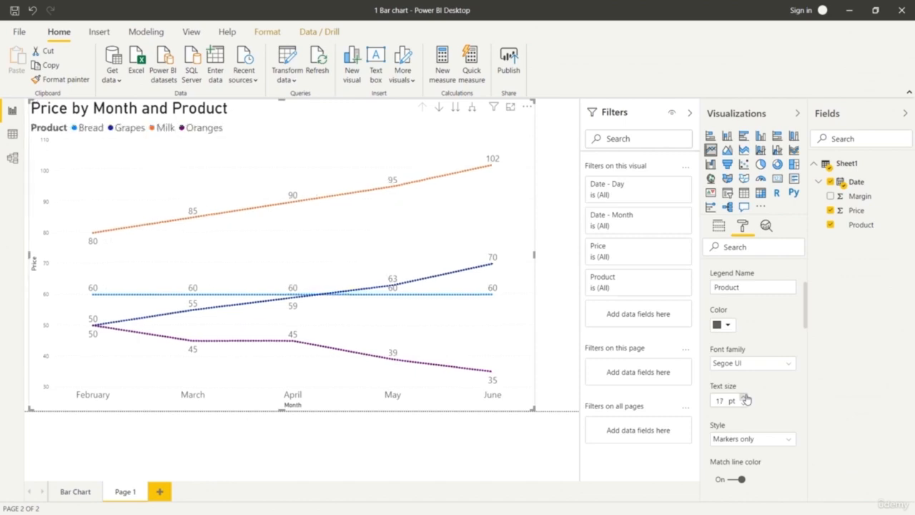
pyautogui.scroll(3, 740, 346)
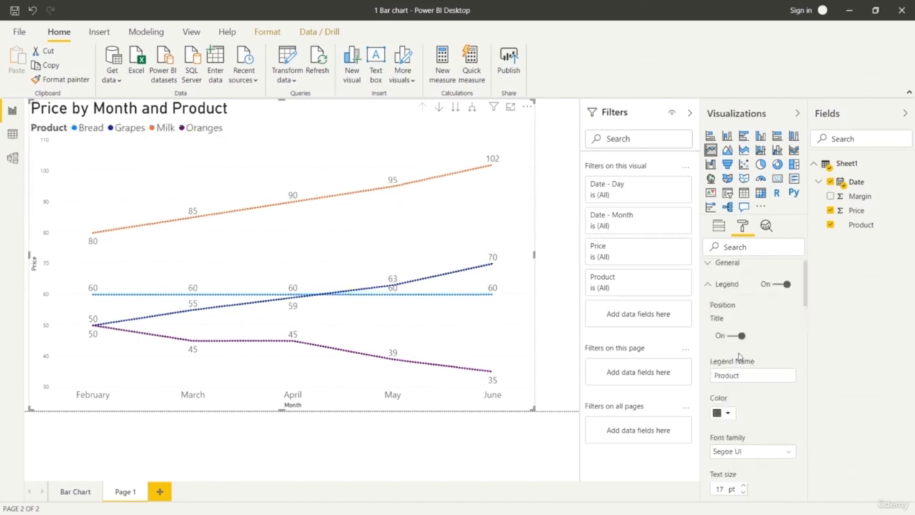
pyautogui.click(709, 293)
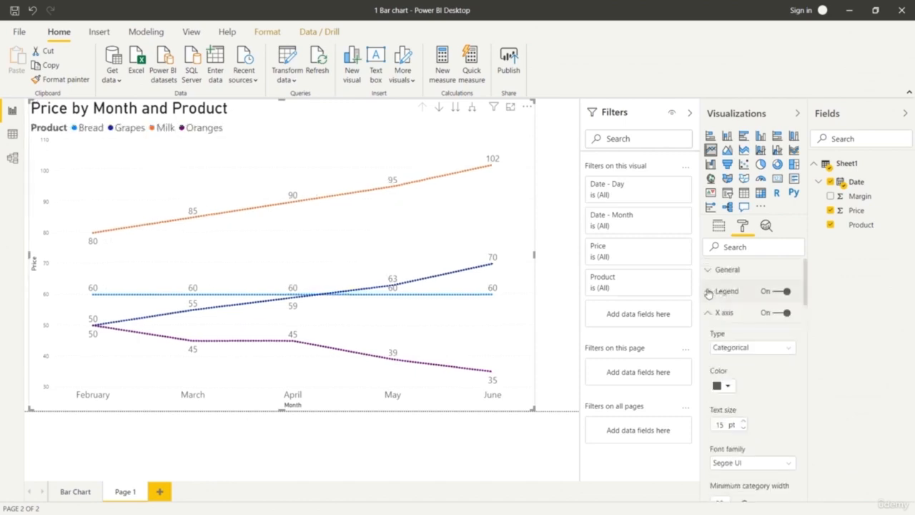
# Show the line chart's field assignments and inspect its price points for March and June.
pyautogui.click(719, 228)
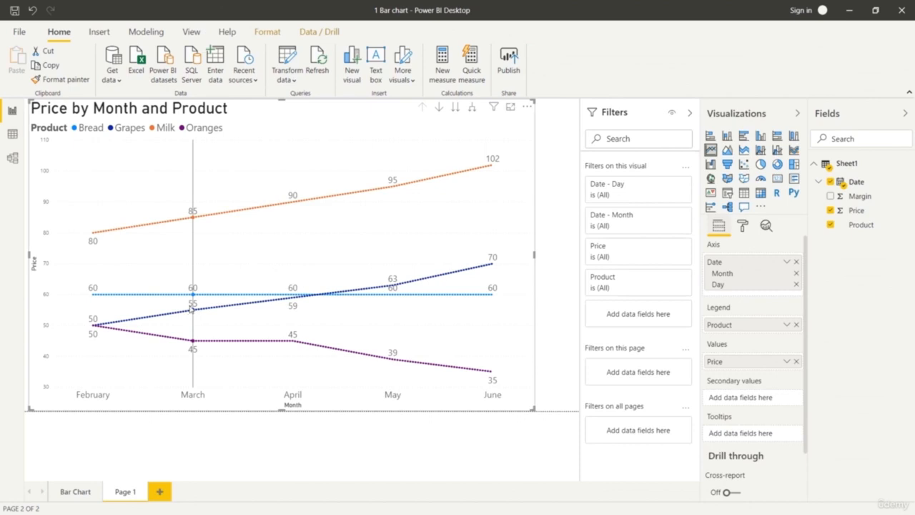
pyautogui.moveTo(191, 309)
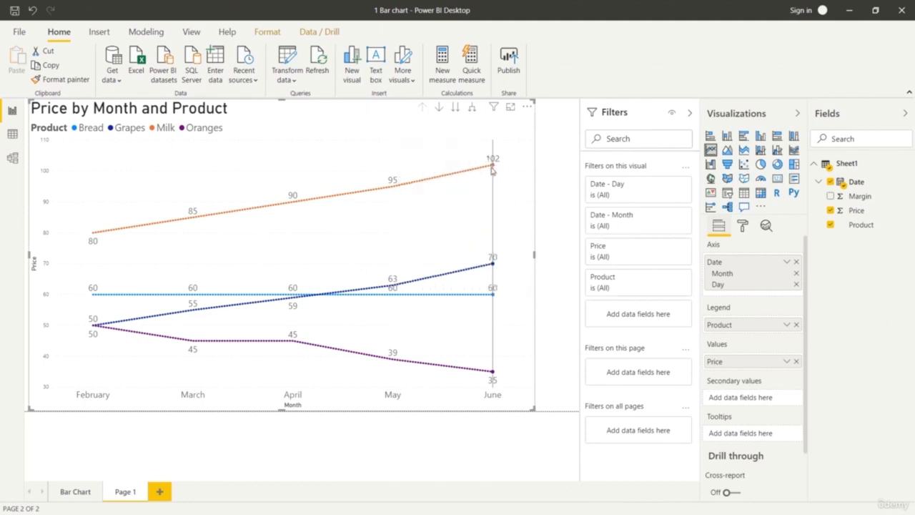
pyautogui.moveTo(491, 170)
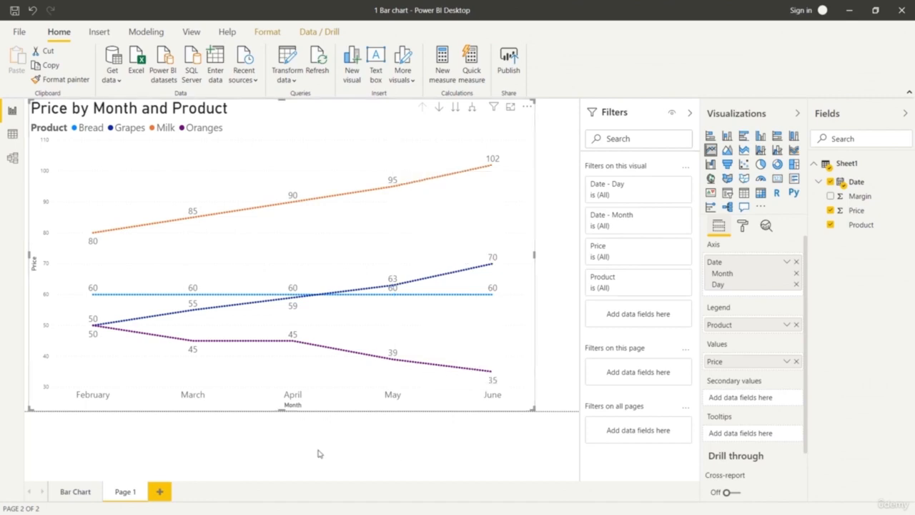
# Rename the line chart's page as Line Chart and open the Bar Chart page for comparison.
pyautogui.rightClick(133, 492)
pyautogui.click(158, 455)
pyautogui.write('Line Chart')
pyautogui.click(157, 456)
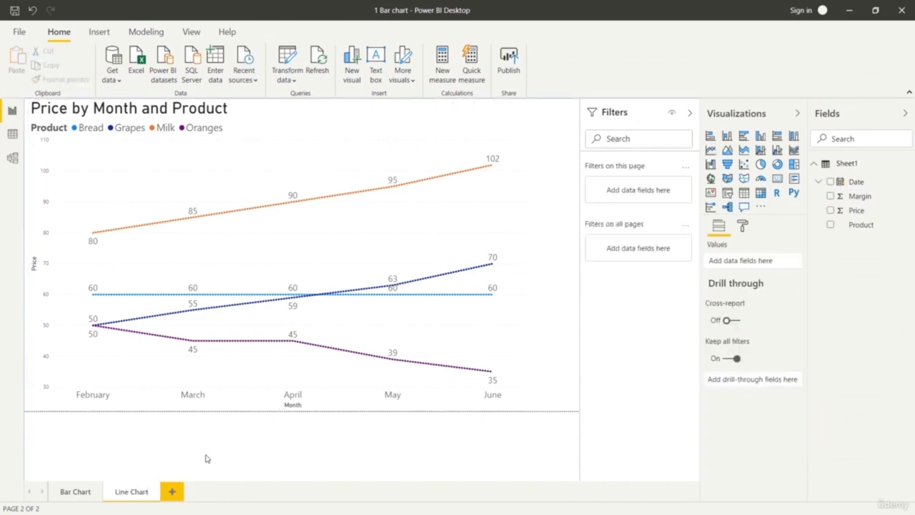
pyautogui.click(73, 493)
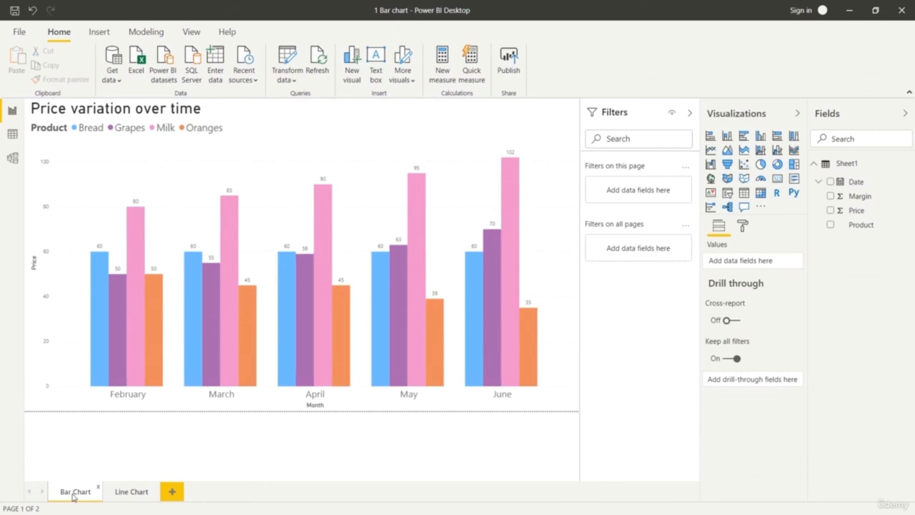
# Compare the charts on the Line Chart and Bar Chart pages by switching between them.
pyautogui.click(123, 493)
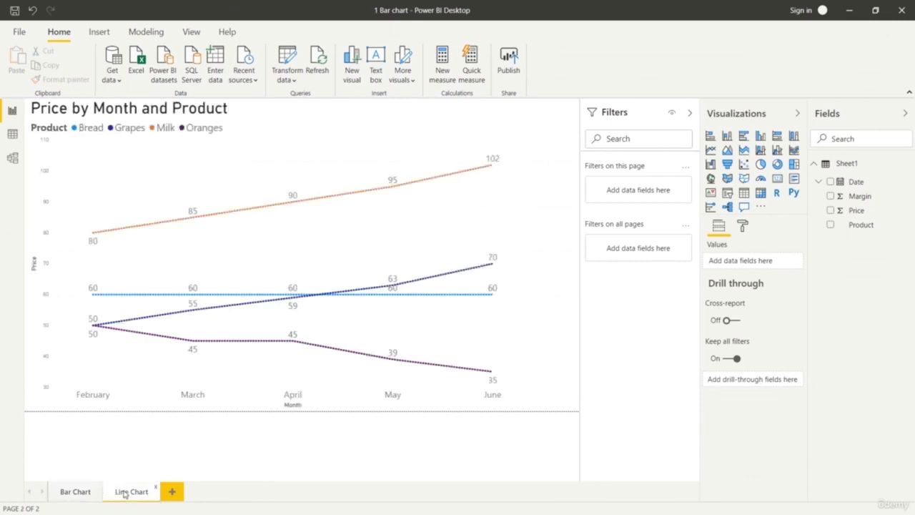
pyautogui.click(75, 492)
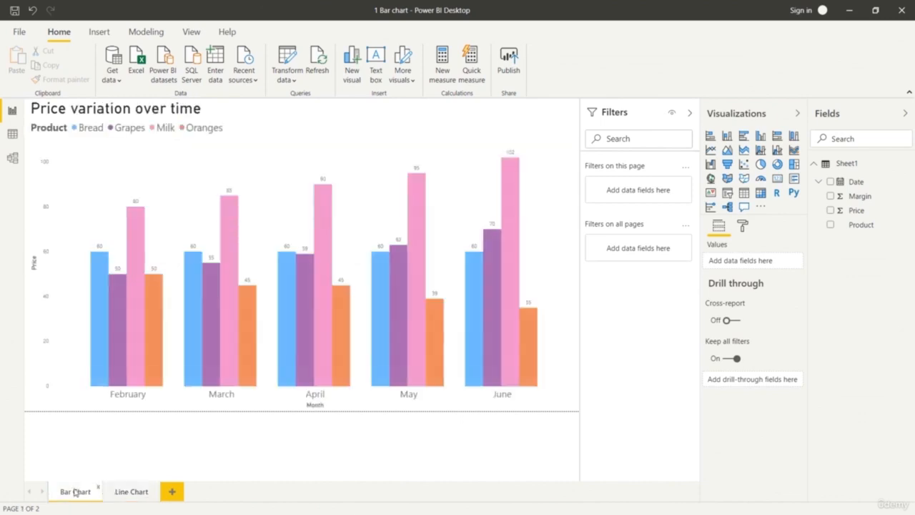
pyautogui.click(146, 492)
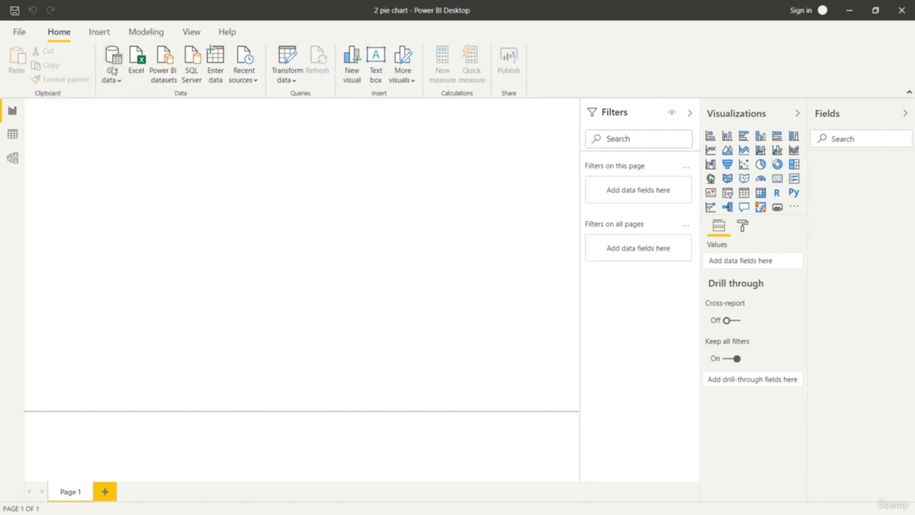
# Load Sheet1 of the Excel workbook billing.xls into the 2 pie chart report after previewing its rows.
pyautogui.click(113, 80)
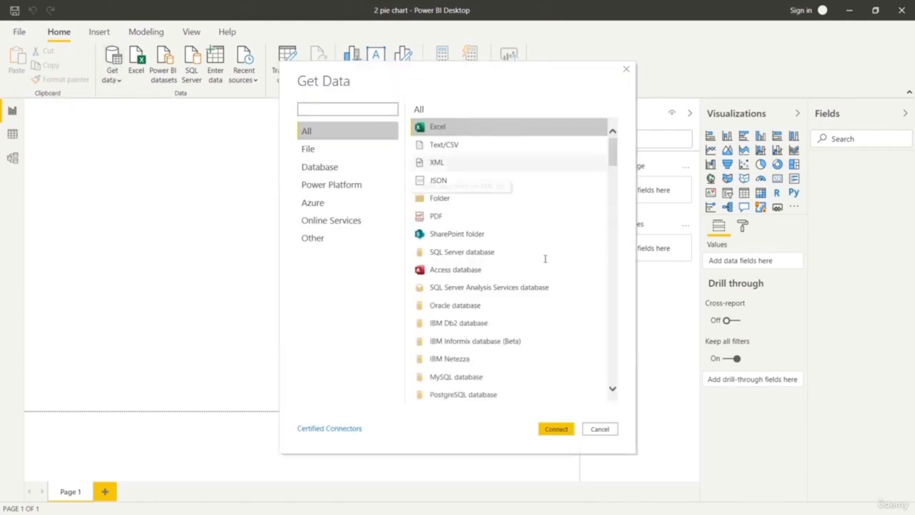
pyautogui.click(556, 429)
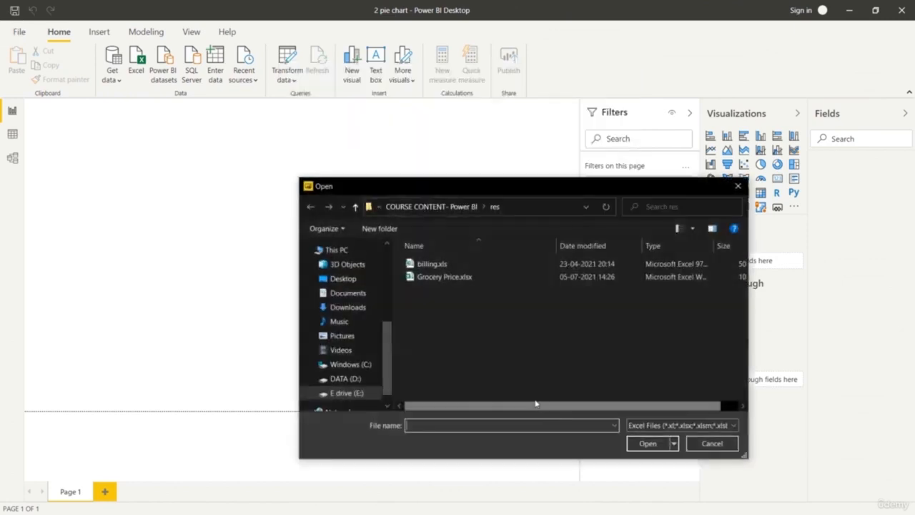
pyautogui.click(487, 265)
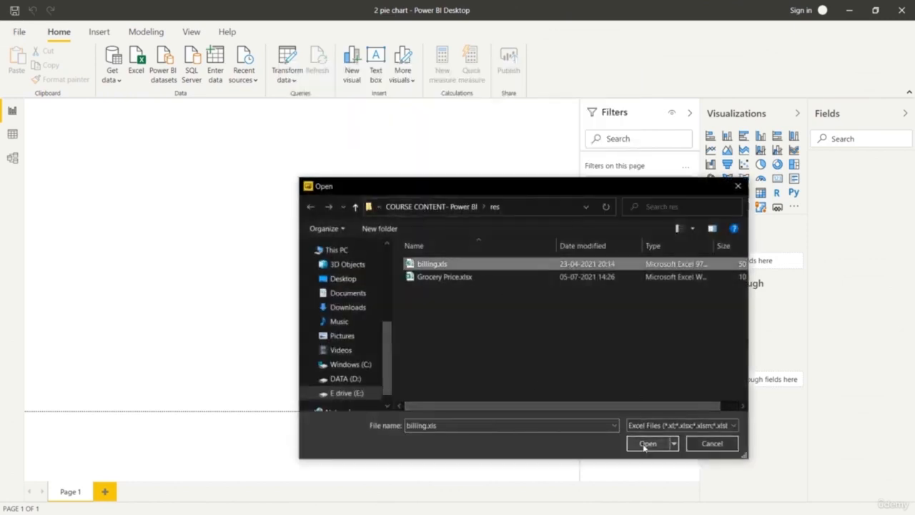
pyautogui.click(646, 443)
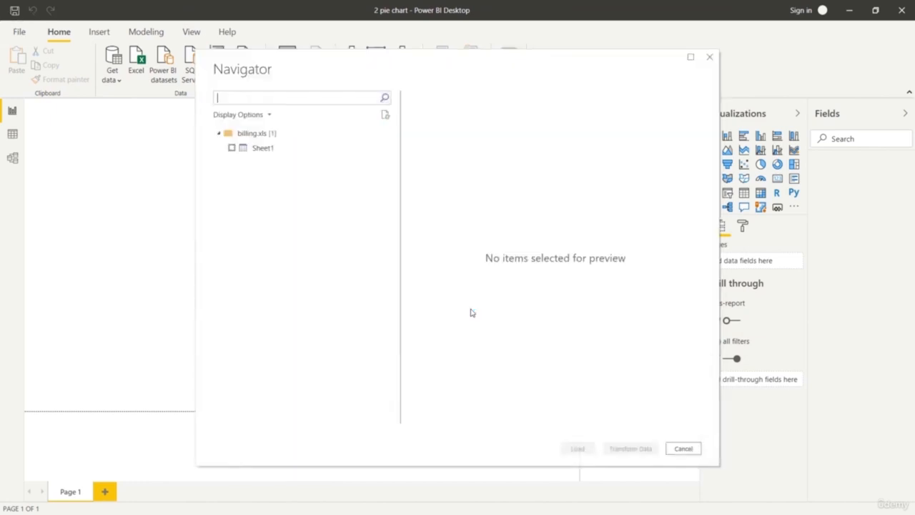
pyautogui.click(232, 148)
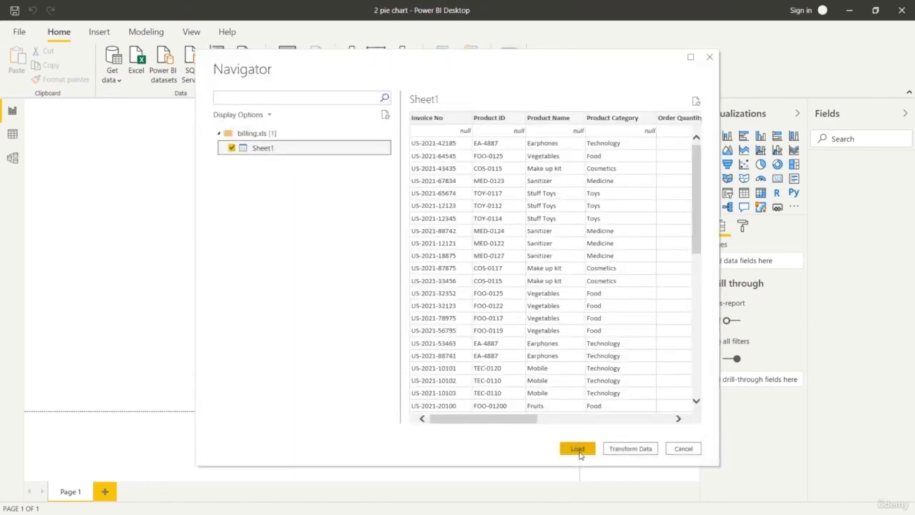
pyautogui.scroll(-10, 564, 278)
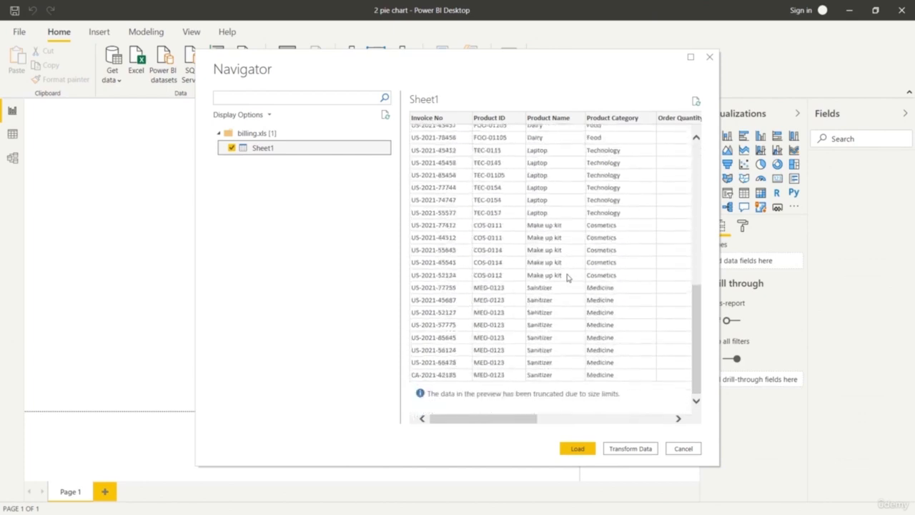
pyautogui.scroll(10, 563, 275)
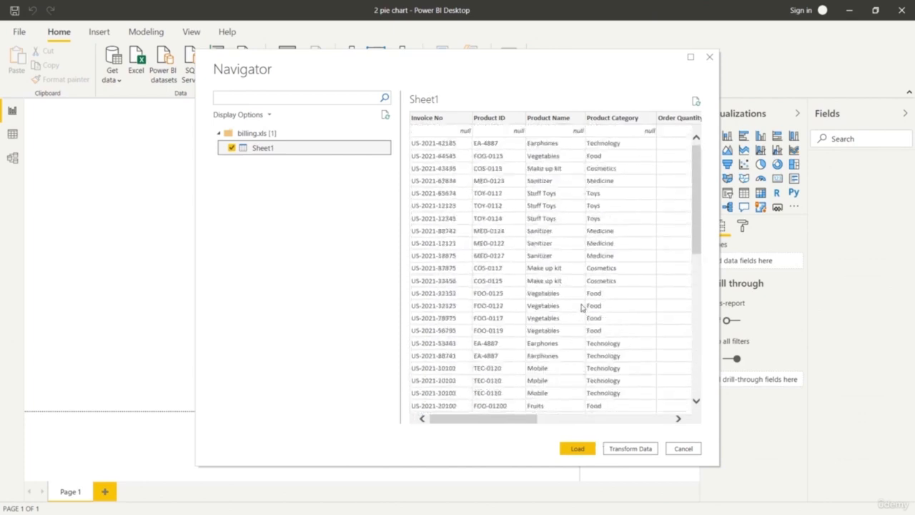
pyautogui.click(583, 448)
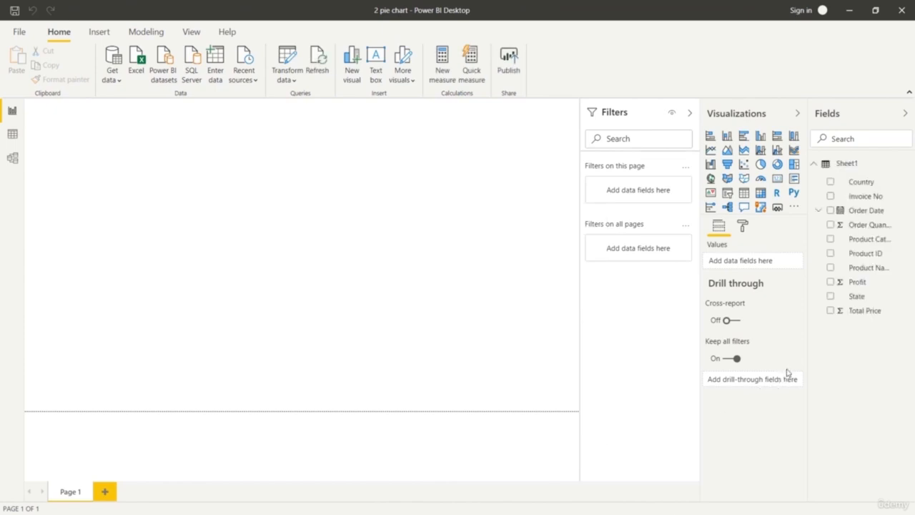
# Insert a pie chart filling most of the page, with Product Category as legend and Order Quantity as values.
pyautogui.click(761, 165)
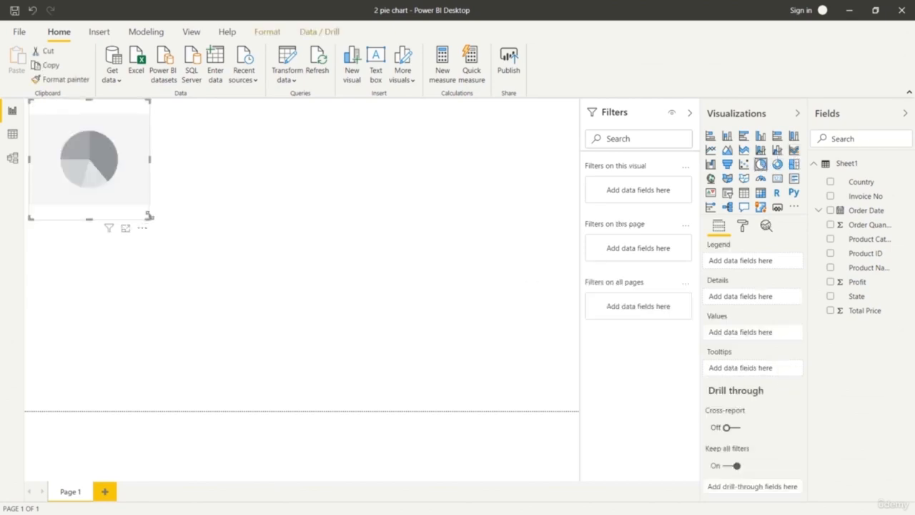
pyautogui.moveTo(149, 217); pyautogui.dragTo(423, 362)
pyautogui.moveTo(482, 379); pyautogui.dragTo(552, 410)
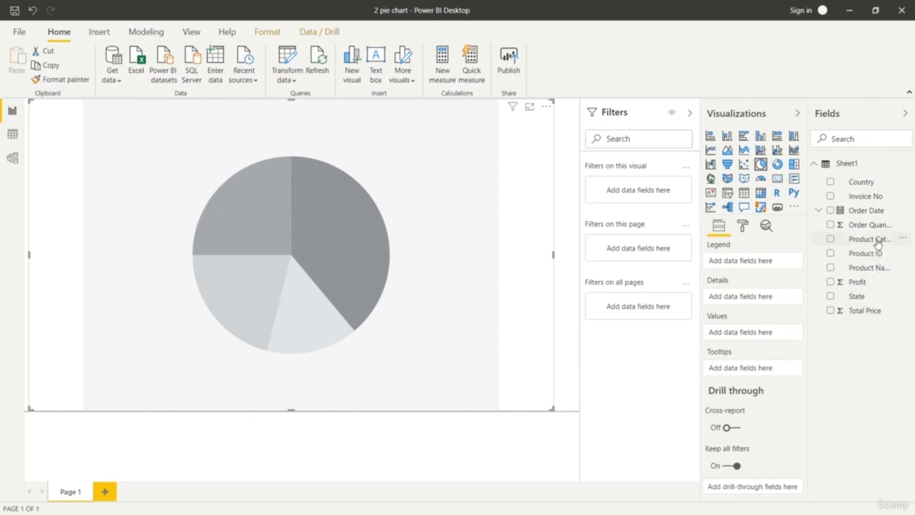
pyautogui.moveTo(877, 243); pyautogui.dragTo(779, 262)
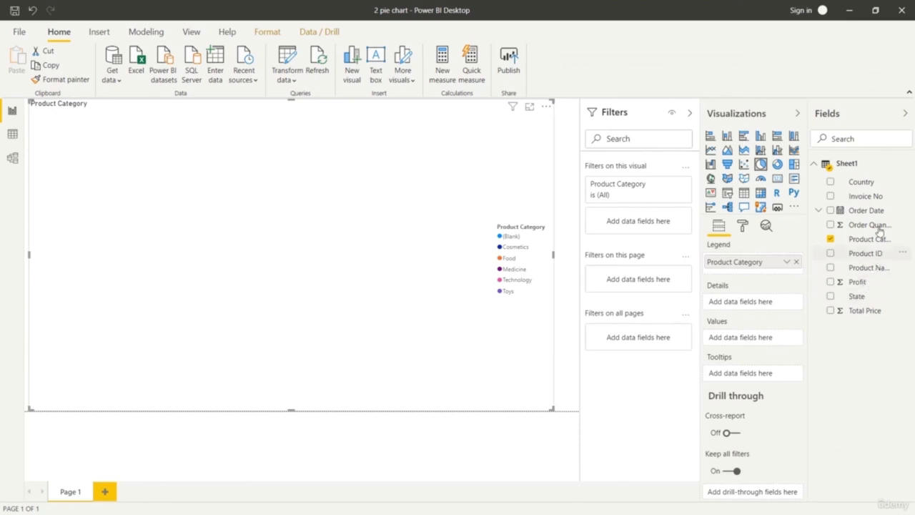
pyautogui.moveTo(873, 226); pyautogui.dragTo(776, 340)
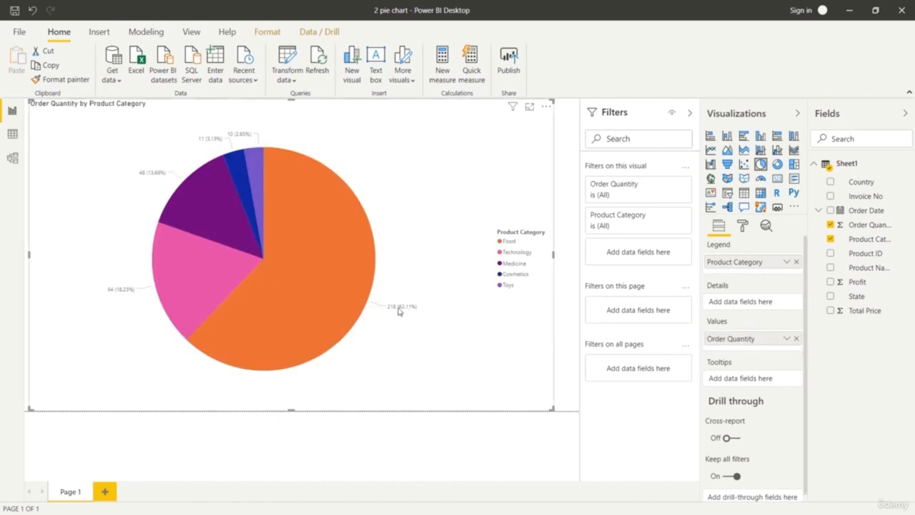
# Try Profit as the pie chart's values and restore Order Quantity.
pyautogui.click(796, 339)
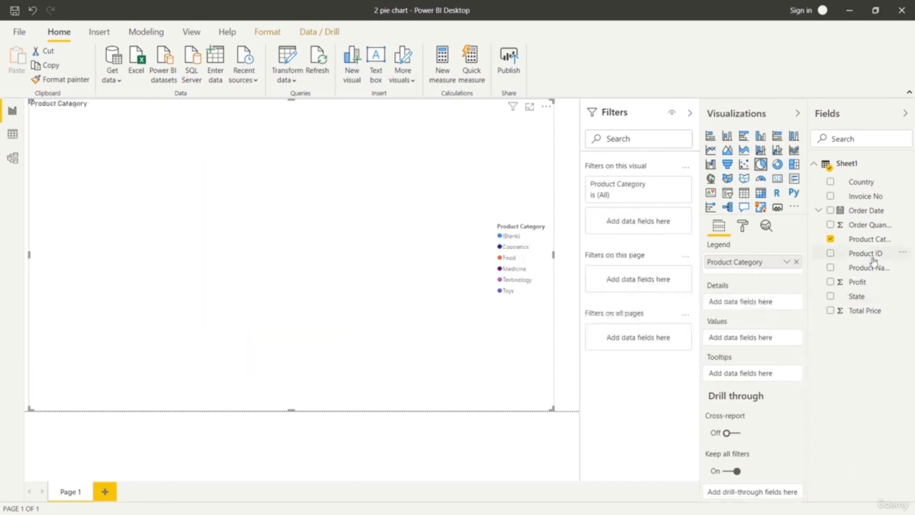
pyautogui.moveTo(826, 297); pyautogui.dragTo(759, 337)
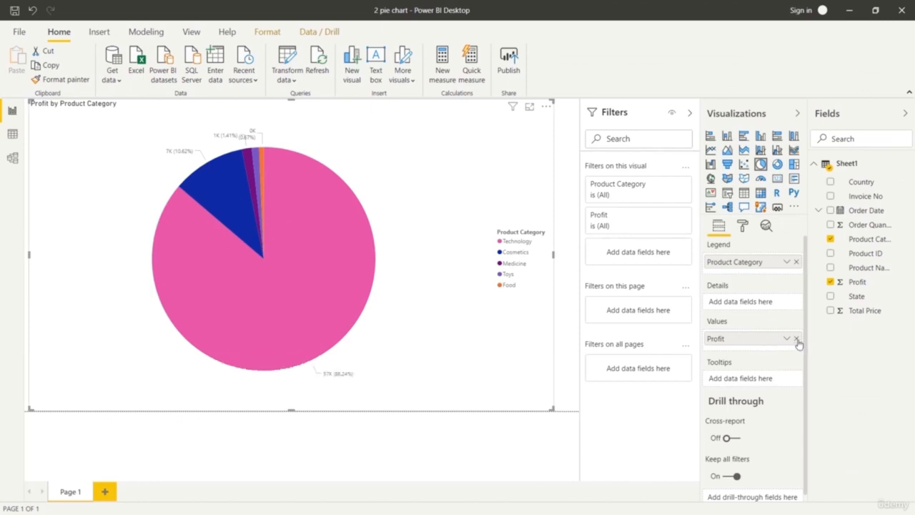
pyautogui.click(796, 339)
pyautogui.moveTo(875, 228); pyautogui.dragTo(773, 345)
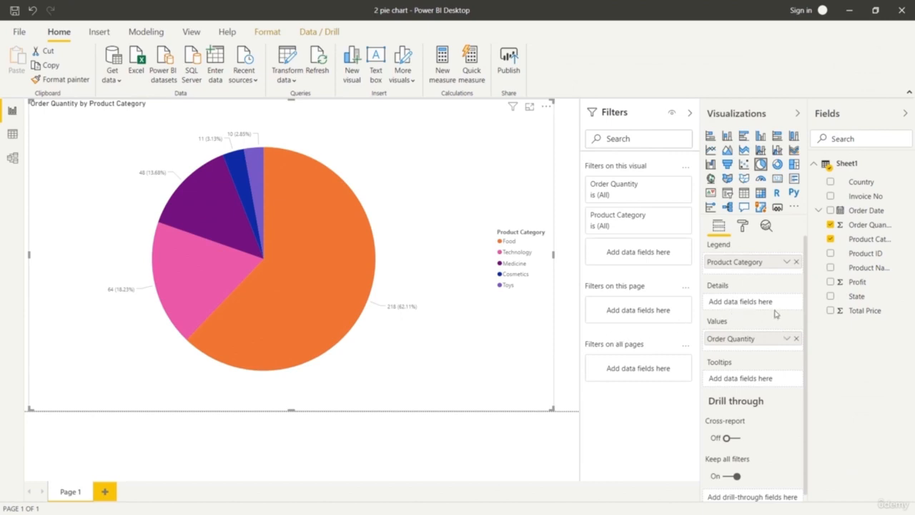
# Set the text size of the pie chart's legend to 16 pt.
pyautogui.click(741, 226)
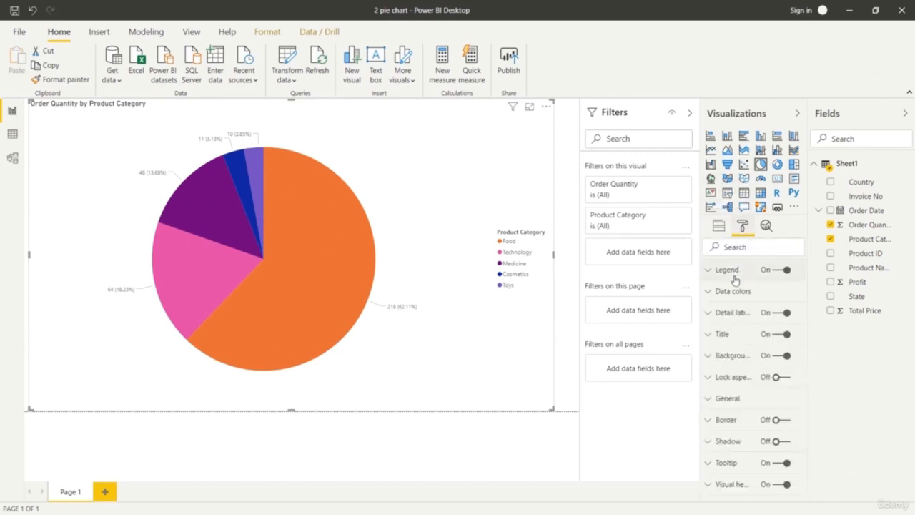
pyautogui.click(708, 271)
pyautogui.scroll(-3, 759, 384)
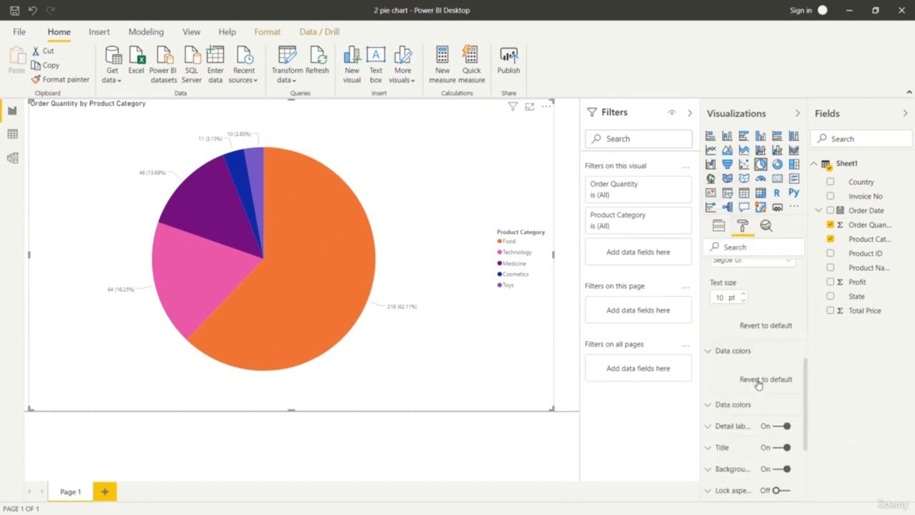
pyautogui.scroll(3, 757, 384)
pyautogui.click(743, 317)
pyautogui.click(743, 316)
pyautogui.click(744, 317)
pyautogui.click(743, 317)
pyautogui.click(744, 316)
pyautogui.click(743, 316)
pyautogui.click(743, 317)
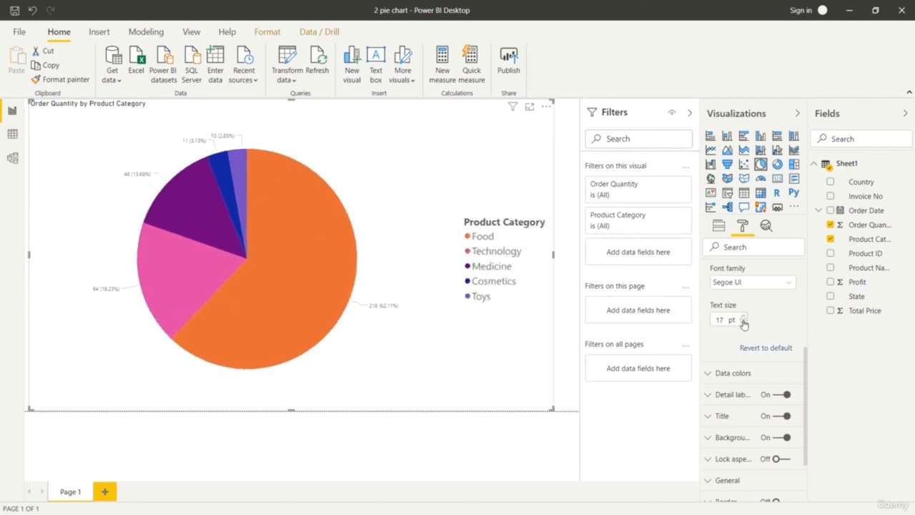
pyautogui.click(743, 323)
# Try Arial Unicode MS and Courier New as the font family of the pie chart's legend.
pyautogui.scroll(2, 743, 323)
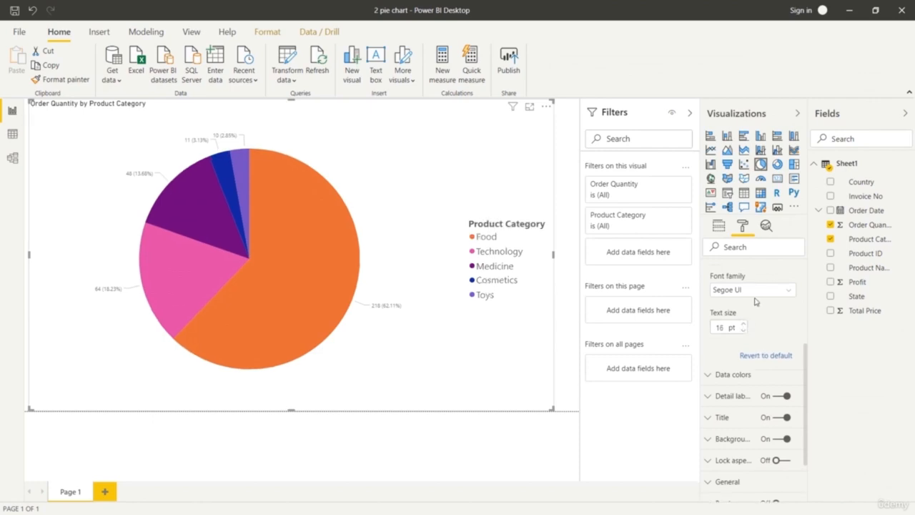
pyautogui.click(787, 344)
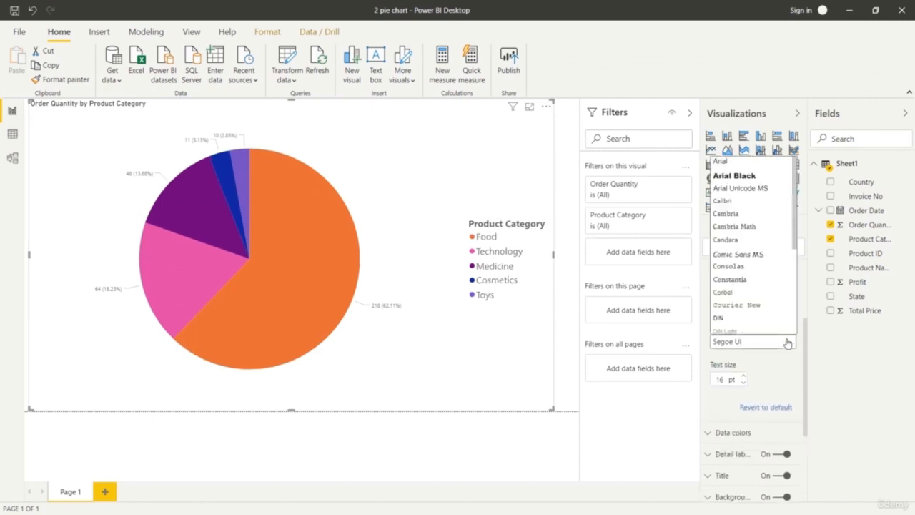
pyautogui.click(751, 184)
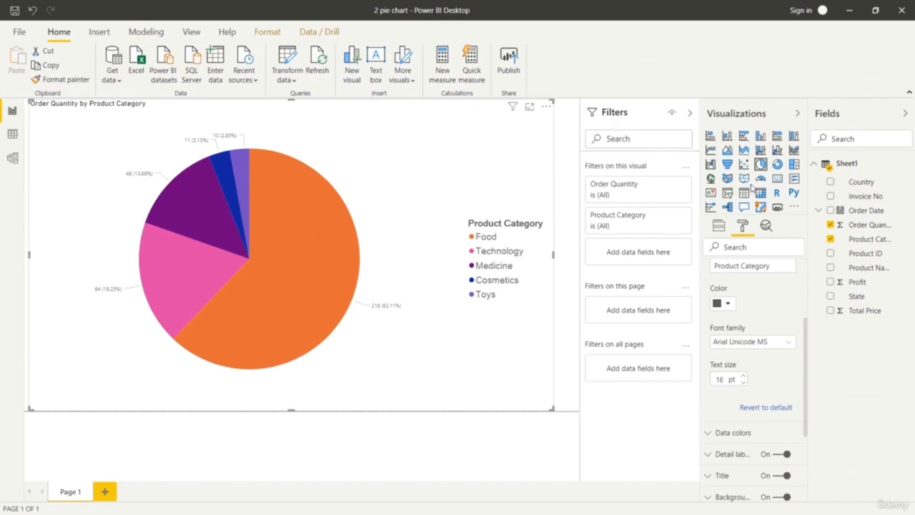
pyautogui.click(788, 343)
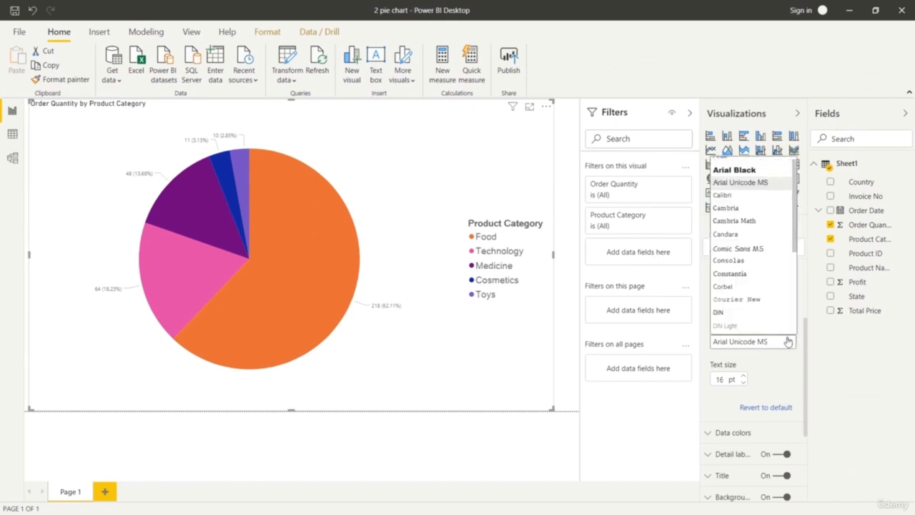
pyautogui.click(763, 300)
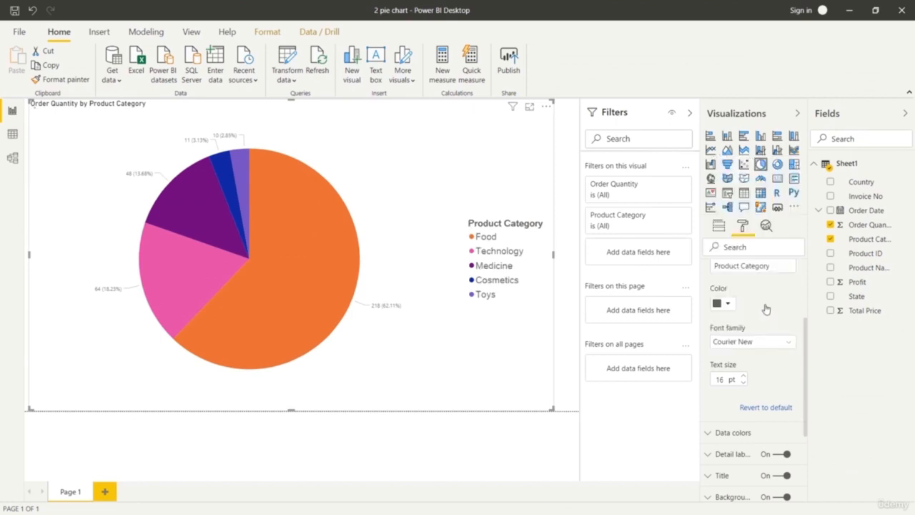
# Set the font family of the pie chart's legend to Times New Roman.
pyautogui.click(788, 343)
pyautogui.scroll(-3, 778, 327)
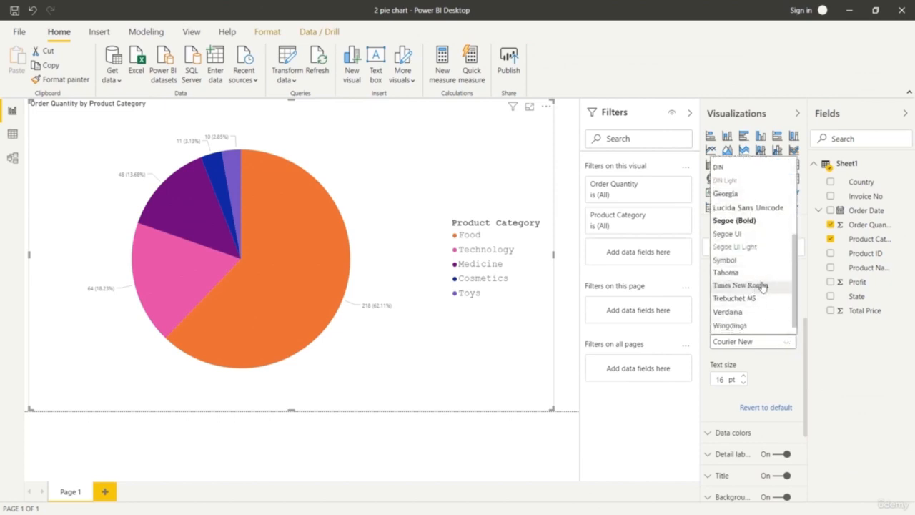
pyautogui.click(762, 286)
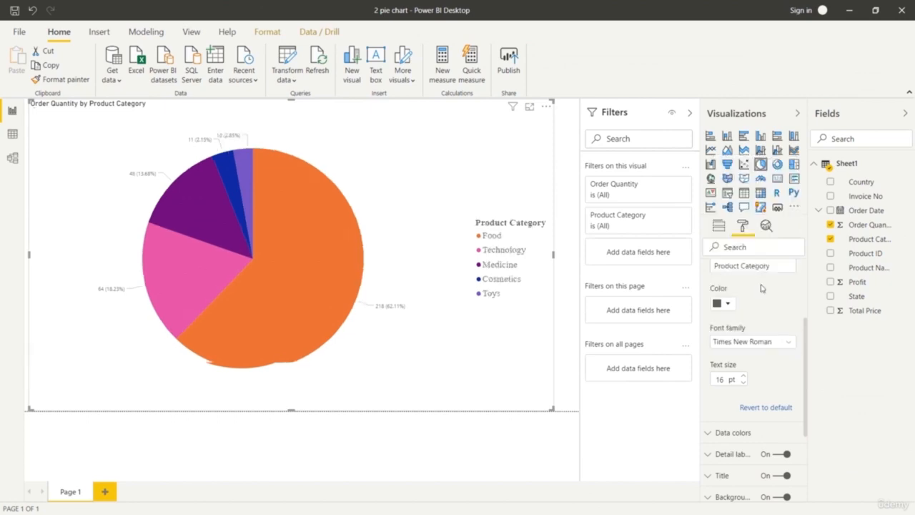
# Try Wingdings as the legend's font family and switch back to Times New Roman.
pyautogui.click(786, 343)
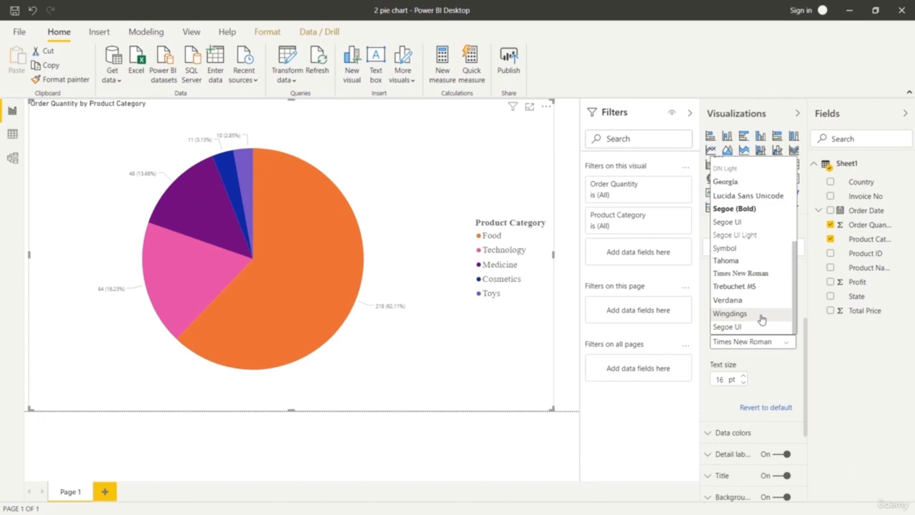
pyautogui.click(761, 319)
pyautogui.click(790, 345)
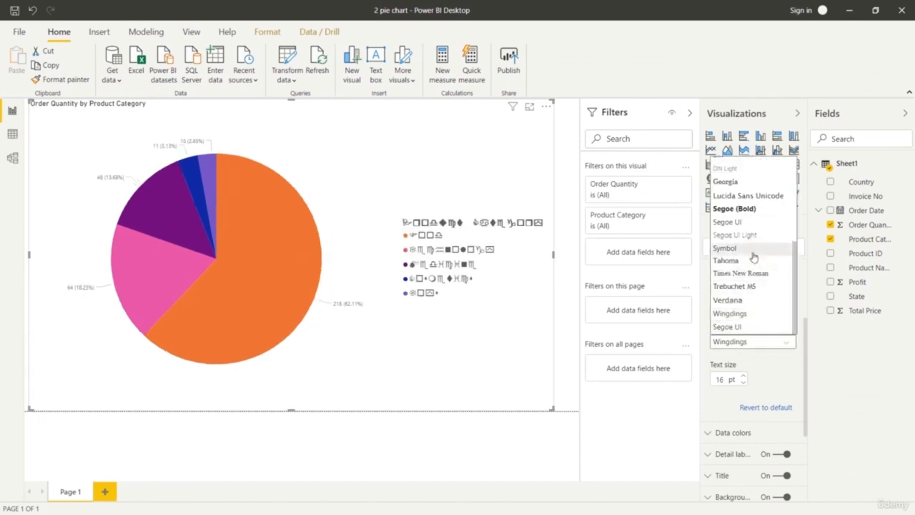
pyautogui.click(752, 278)
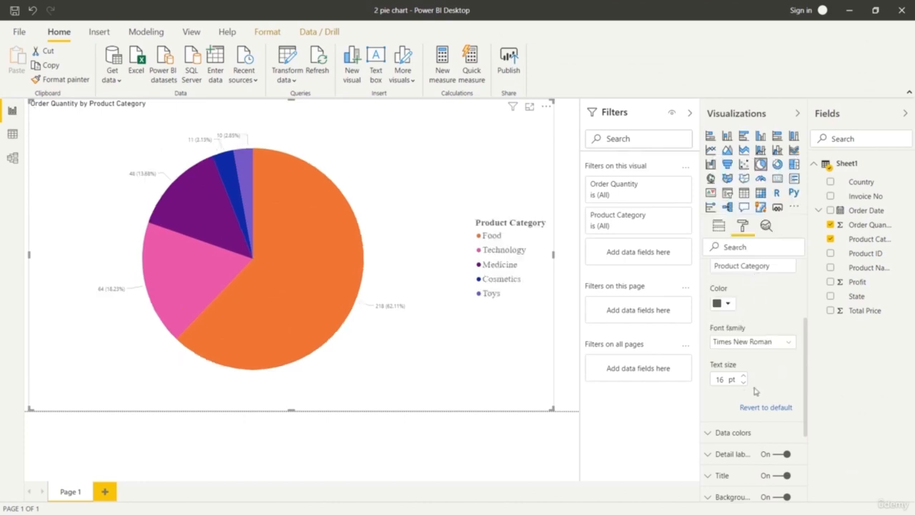
# Set the position of the pie chart's legend to Top Center.
pyautogui.scroll(3, 763, 389)
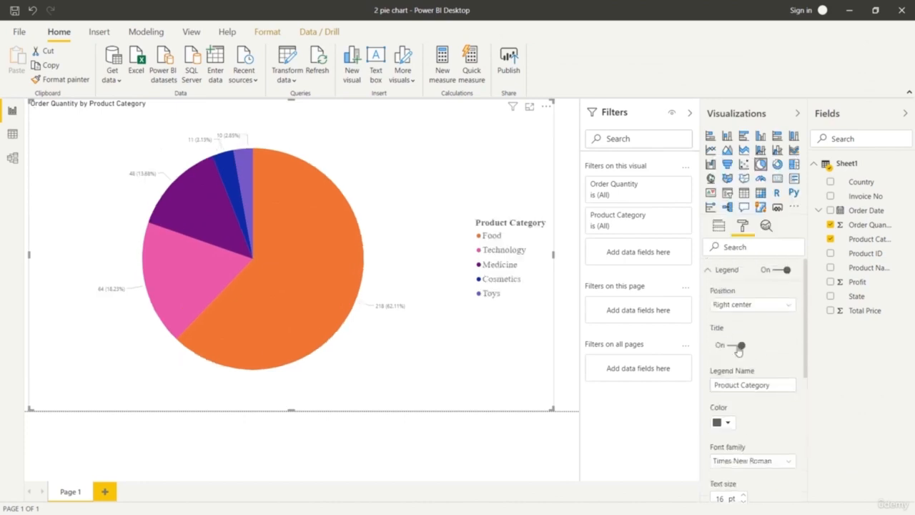
pyautogui.click(764, 310)
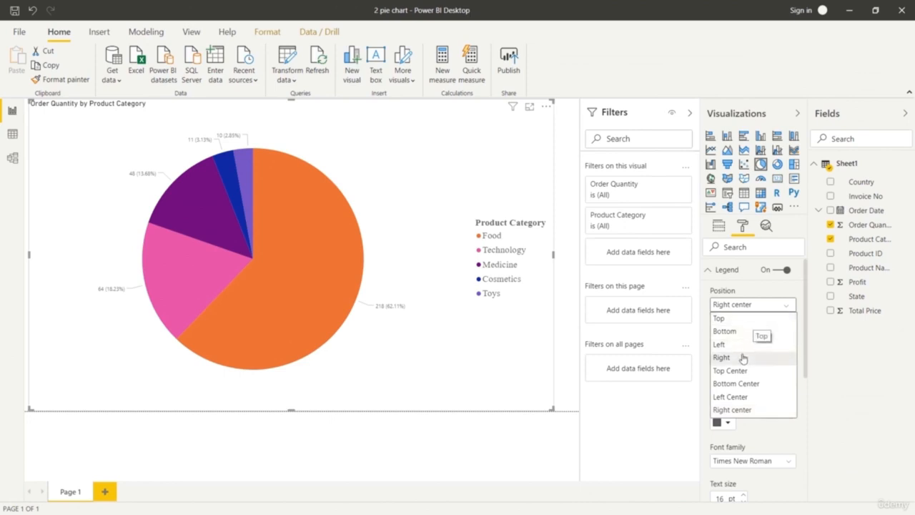
pyautogui.click(738, 371)
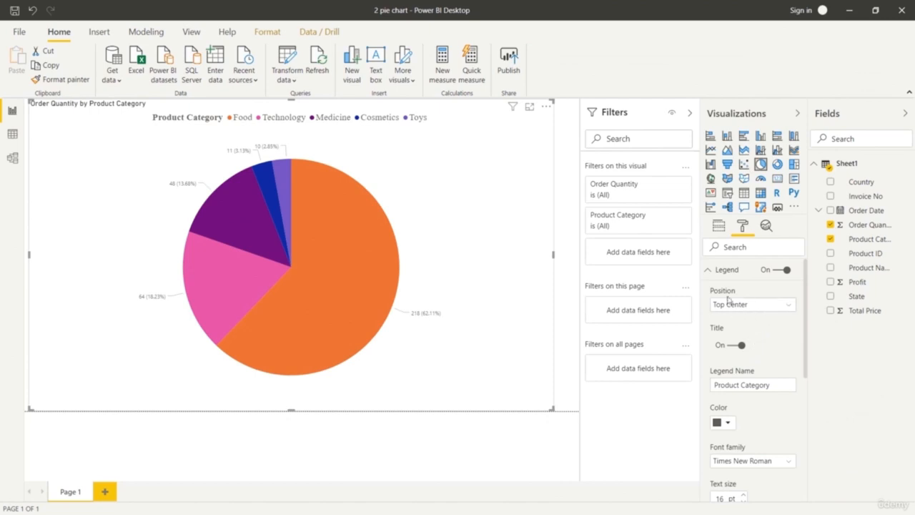
pyautogui.scroll(-2, 743, 390)
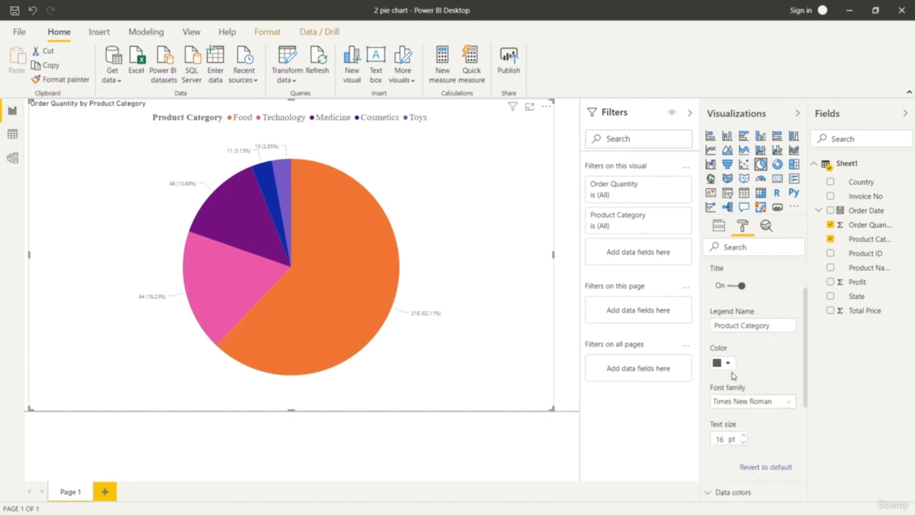
# Try a larger text size of 18 pt for the pie chart's detail labels.
pyautogui.scroll(-2, 729, 372)
pyautogui.scroll(4, 721, 322)
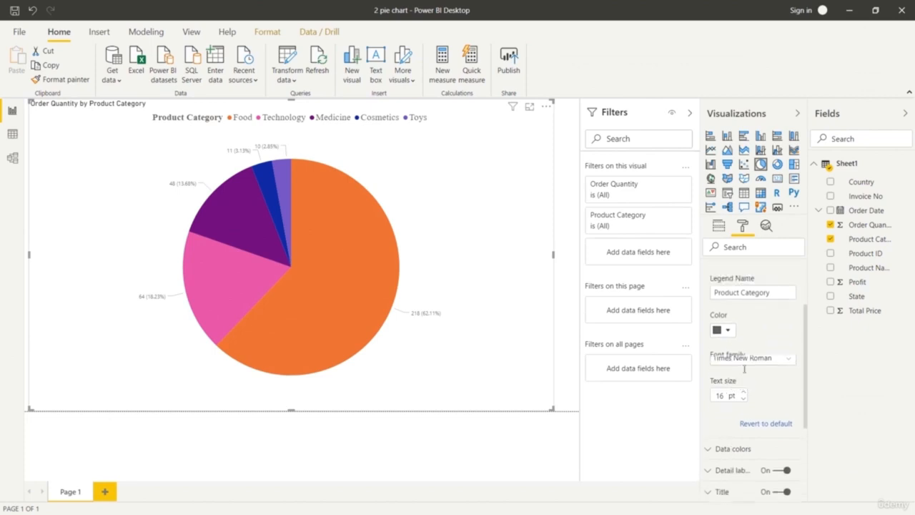
pyautogui.click(710, 271)
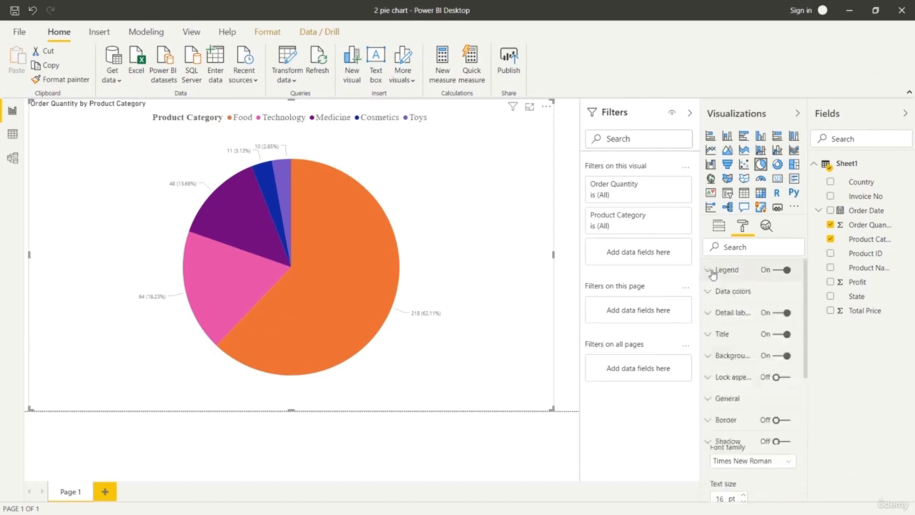
pyautogui.click(709, 314)
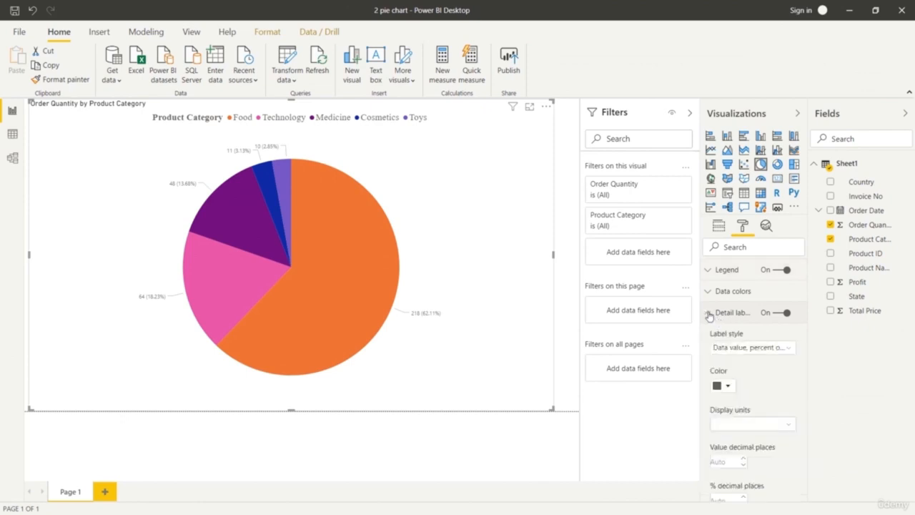
pyautogui.scroll(-3, 757, 387)
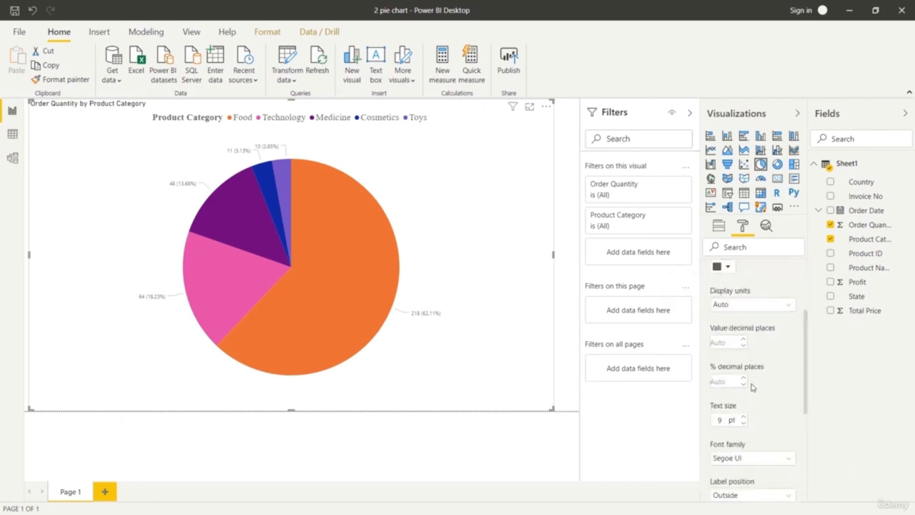
pyautogui.click(743, 418)
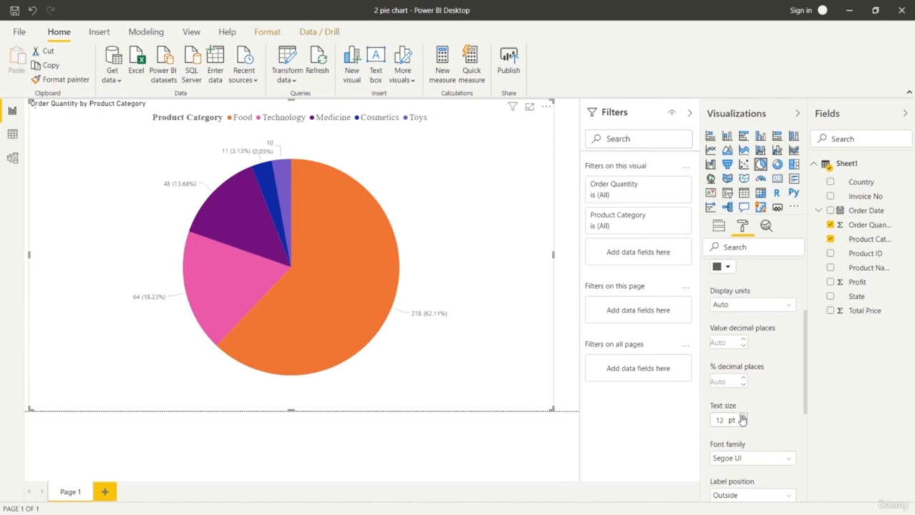
pyautogui.click(742, 418)
pyautogui.click(743, 417)
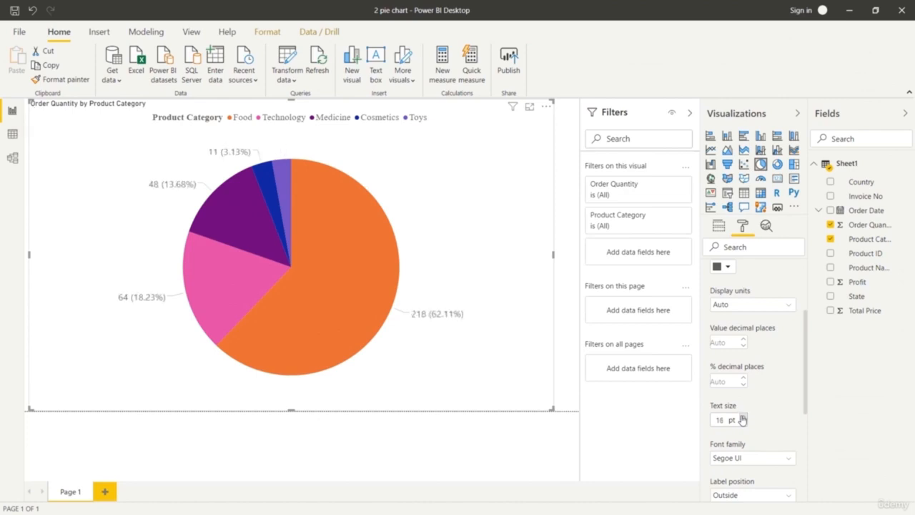
pyautogui.click(742, 418)
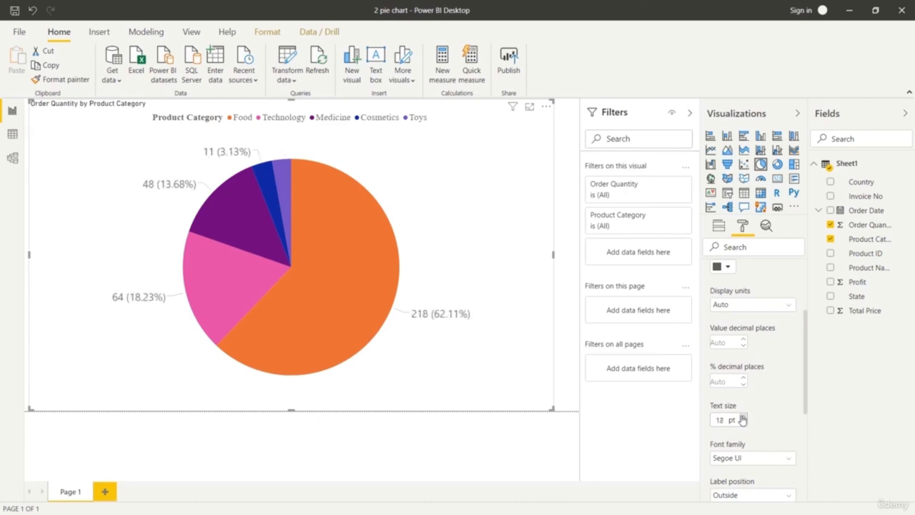
# Reduce the text size of the pie chart's detail labels to 12 pt.
pyautogui.click(743, 423)
pyautogui.click(743, 423)
pyautogui.click(743, 423)
pyautogui.click(743, 423)
pyautogui.click(744, 423)
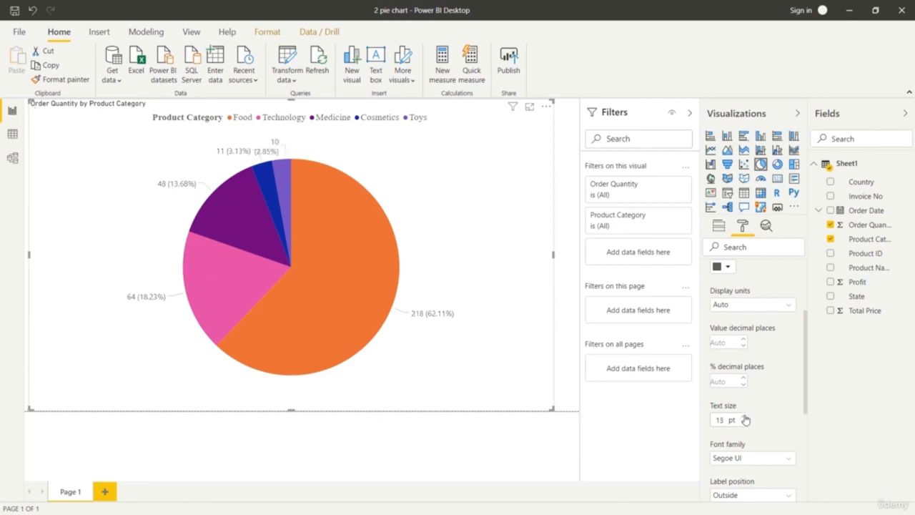
pyautogui.click(744, 417)
pyautogui.scroll(-1, 769, 407)
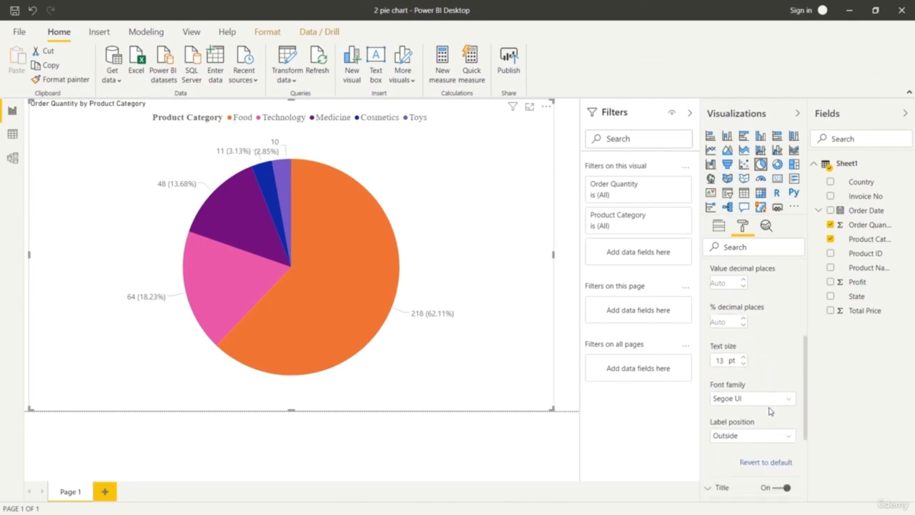
pyautogui.click(744, 363)
pyautogui.scroll(2, 746, 365)
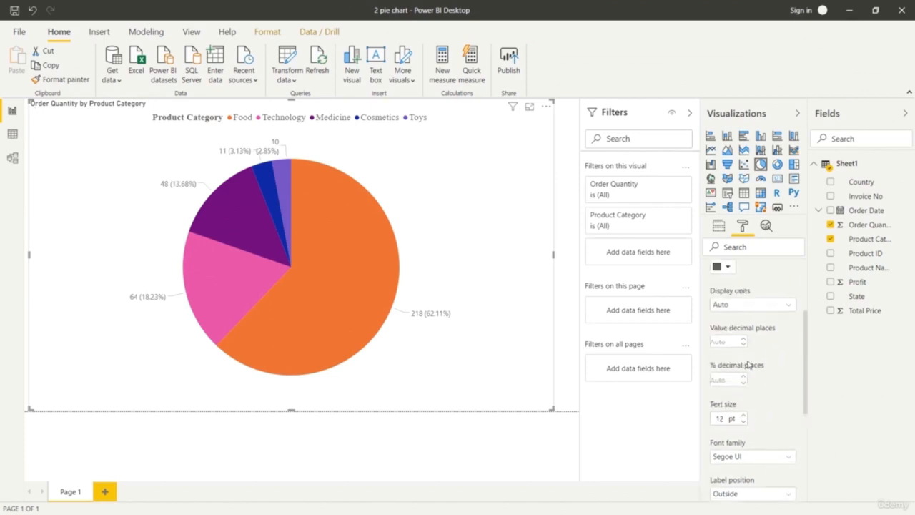
# Place the pie chart's detail labels Inside the slices and set their text size to 15 pt.
pyautogui.scroll(-4, 747, 372)
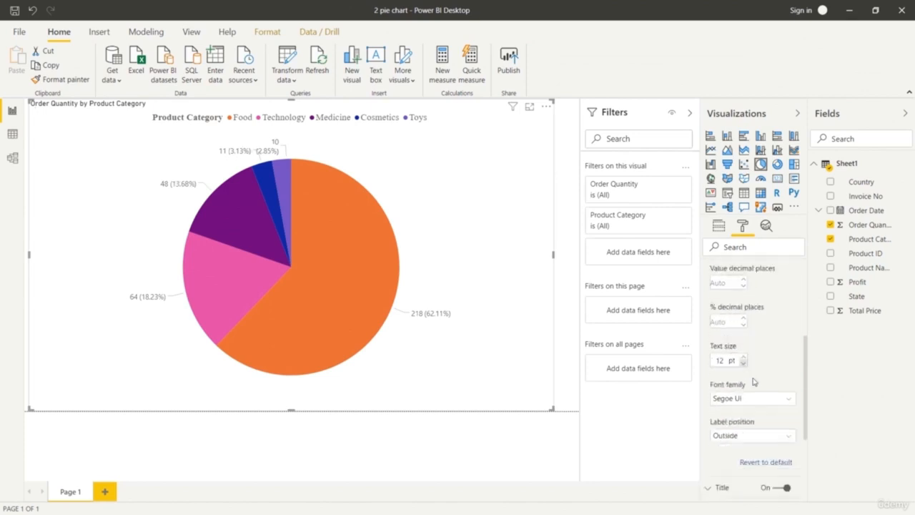
pyautogui.scroll(2, 758, 386)
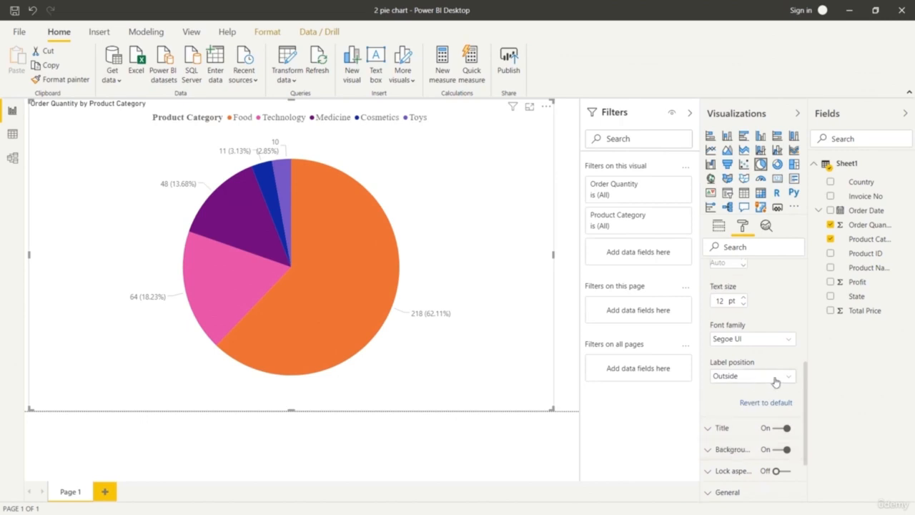
pyautogui.click(775, 381)
pyautogui.click(763, 403)
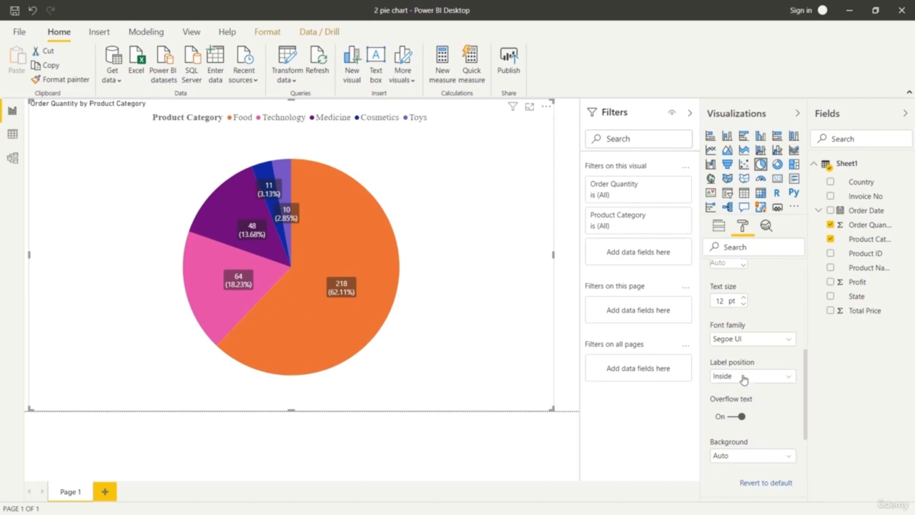
pyautogui.click(744, 298)
pyautogui.click(743, 298)
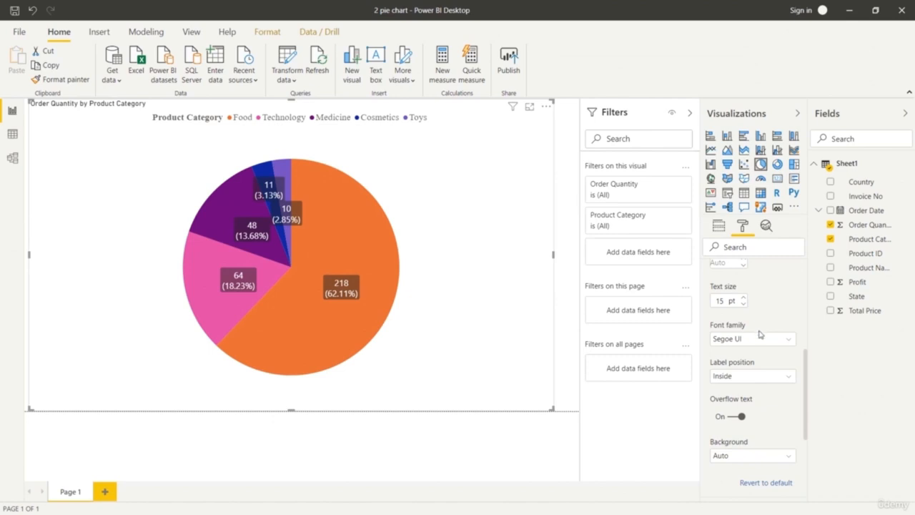
# Try Category, Data value and Percent of total as the label style of the pie chart's detail labels.
pyautogui.scroll(3, 756, 334)
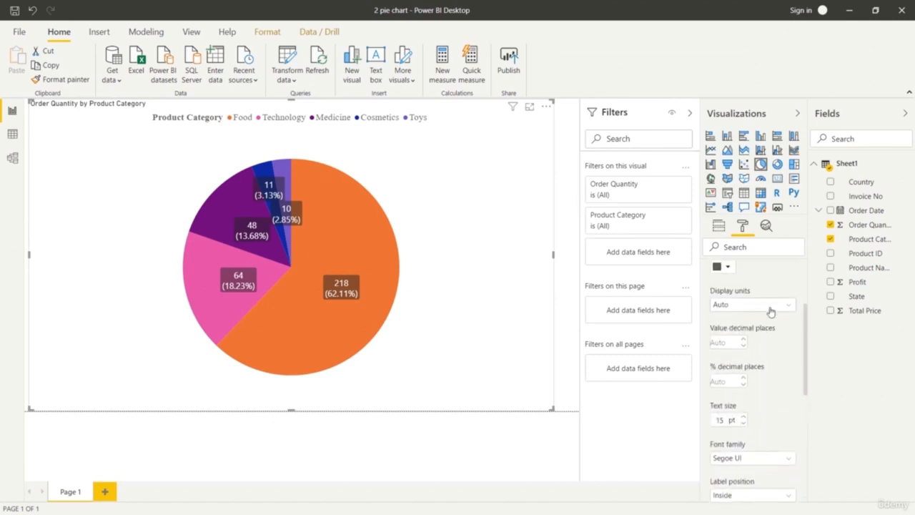
pyautogui.scroll(3, 770, 312)
pyautogui.click(784, 347)
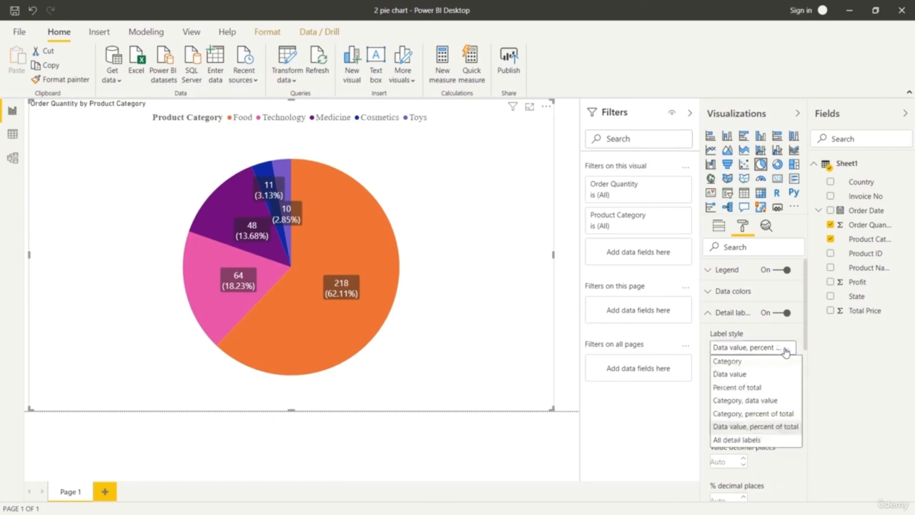
pyautogui.click(778, 361)
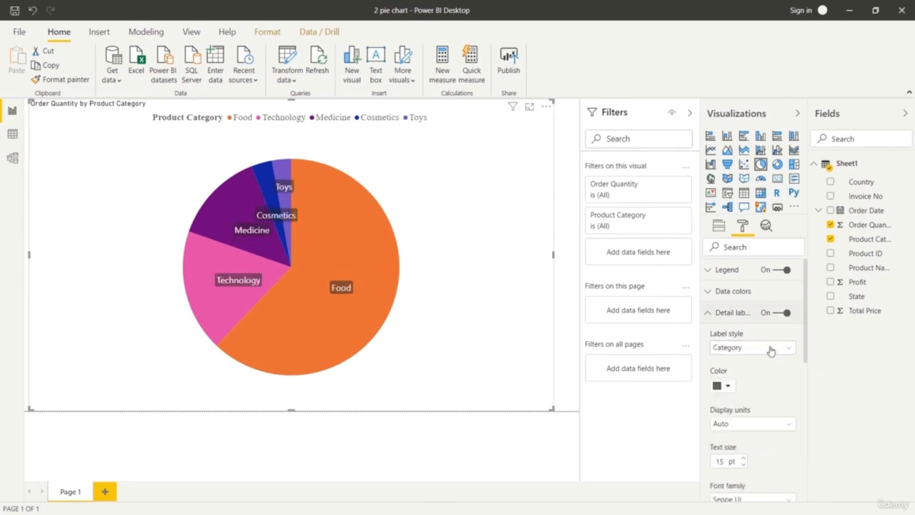
pyautogui.click(770, 349)
pyautogui.click(759, 374)
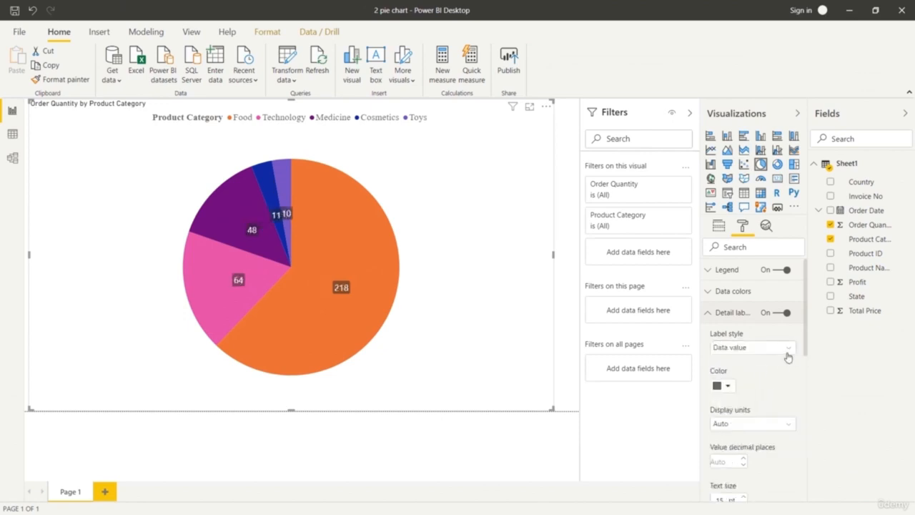
pyautogui.click(786, 347)
pyautogui.click(772, 386)
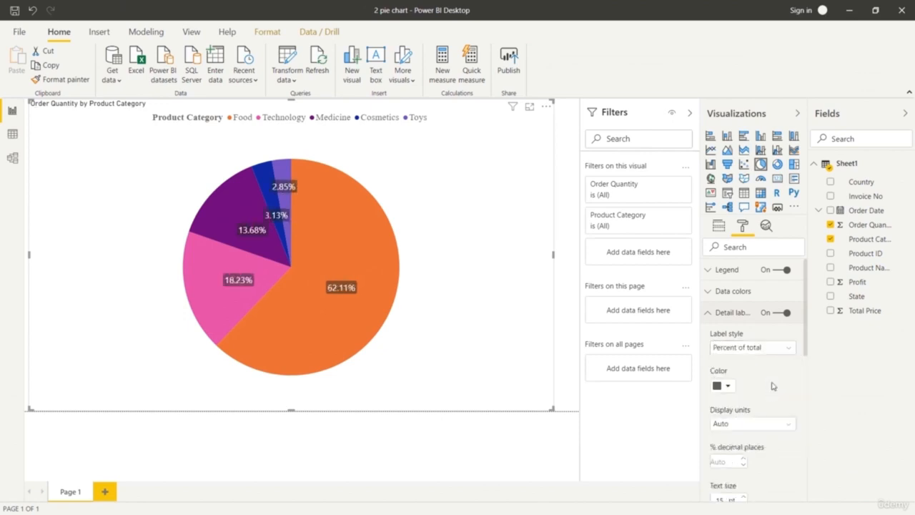
# Try All detail labels as the label style, and set it to Category, percent of total.
pyautogui.click(785, 348)
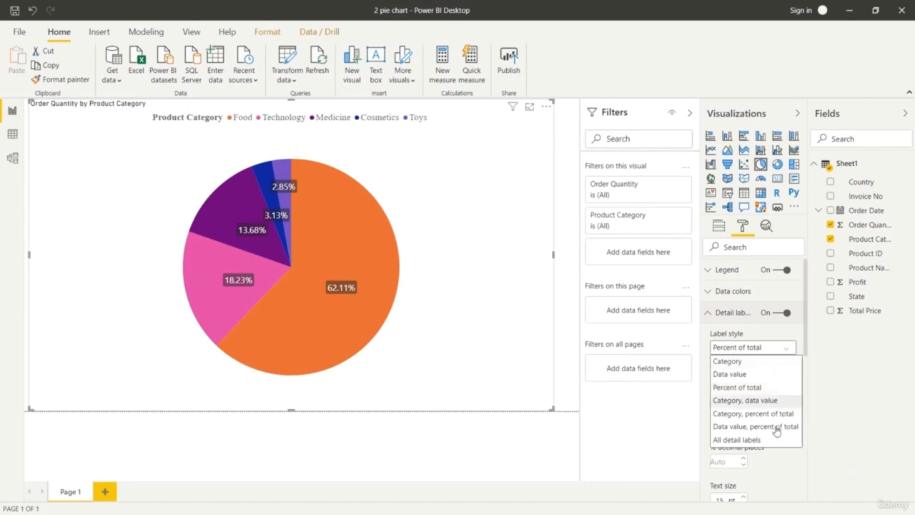
pyautogui.click(747, 439)
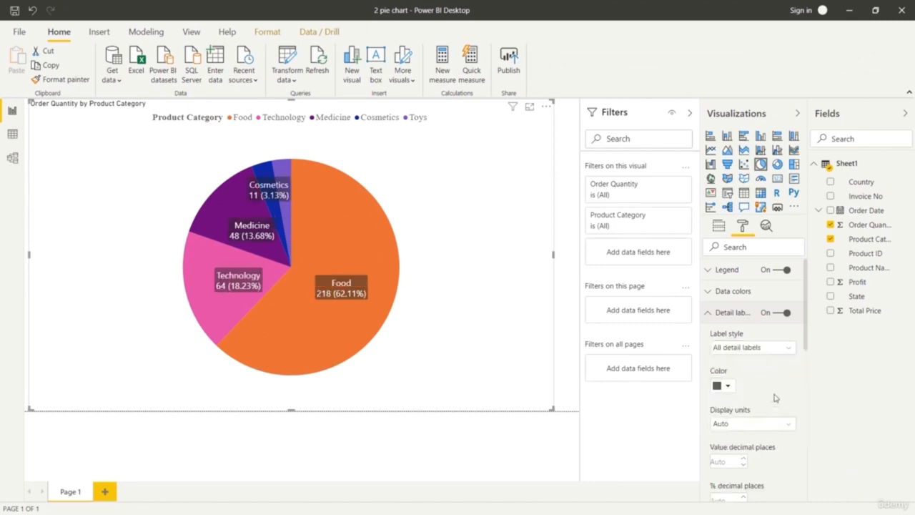
pyautogui.click(774, 348)
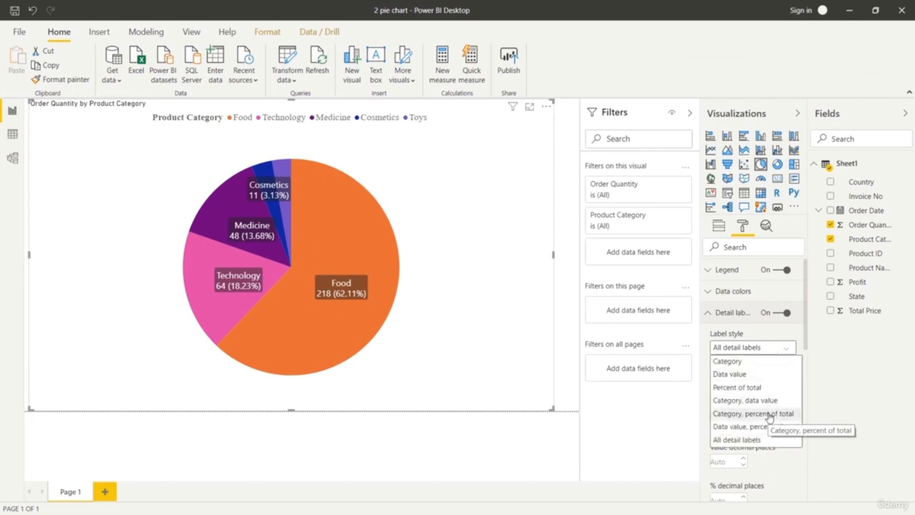
pyautogui.click(769, 416)
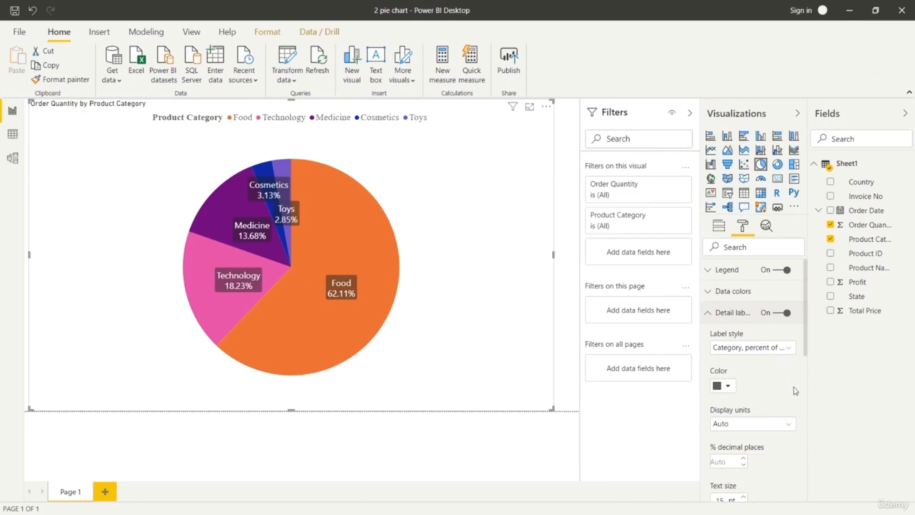
# Set the data color of the Food slice to light yellow, trying a dark yellow shade as well.
pyautogui.click(707, 293)
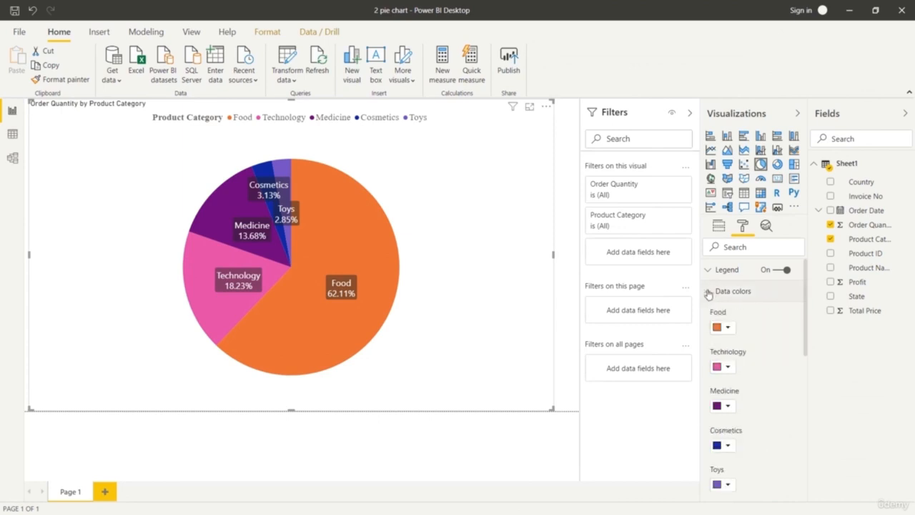
pyautogui.click(727, 328)
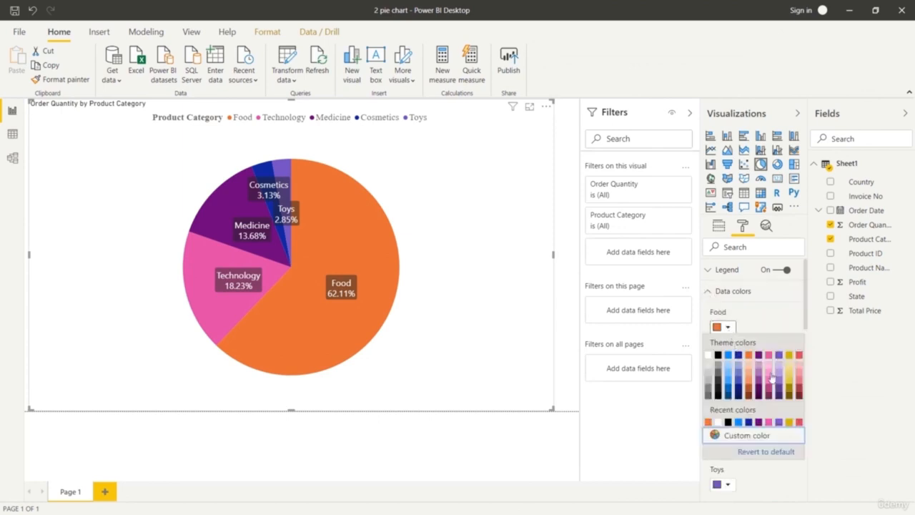
pyautogui.click(789, 376)
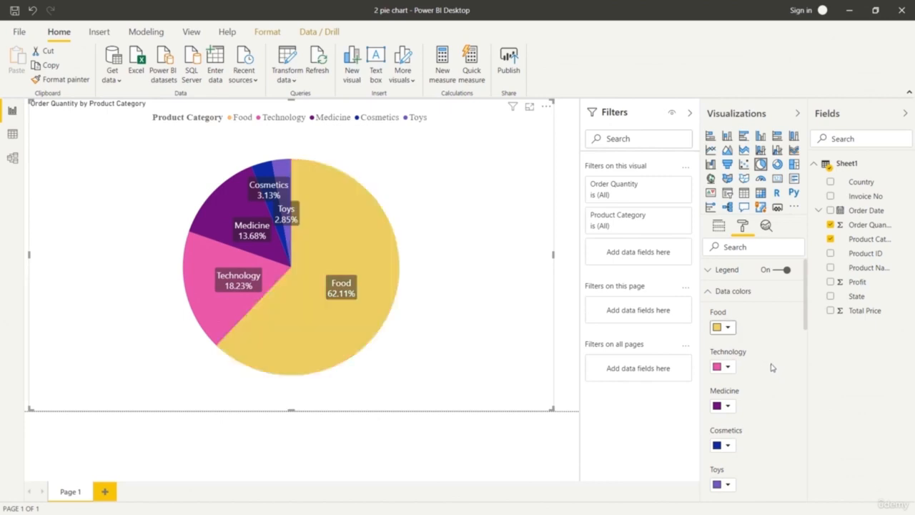
pyautogui.click(726, 327)
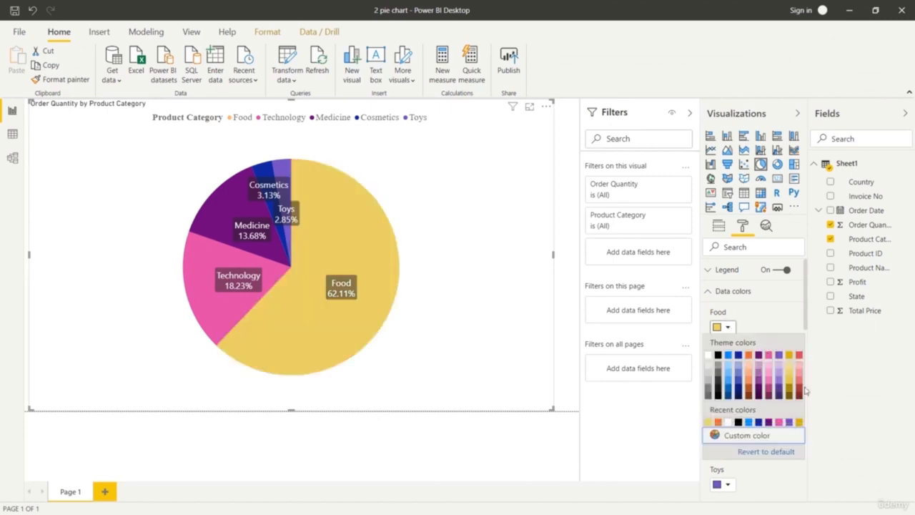
pyautogui.click(790, 388)
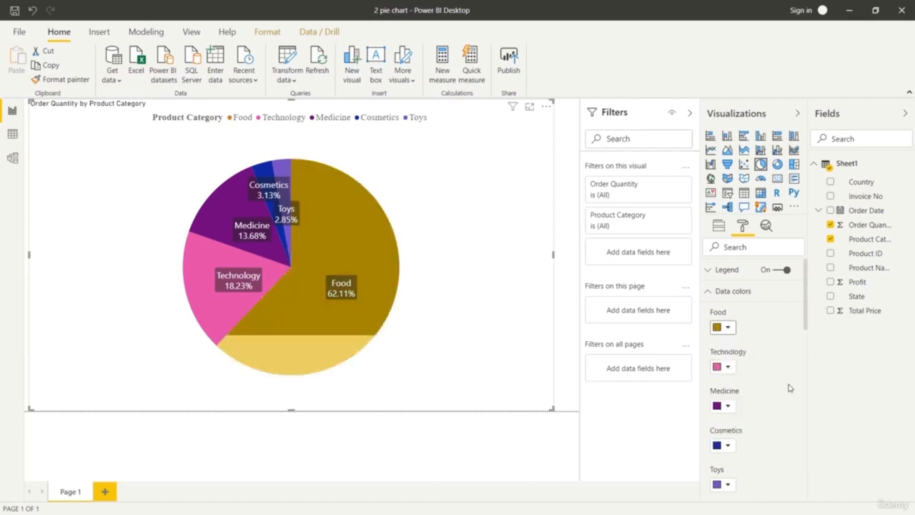
pyautogui.click(729, 329)
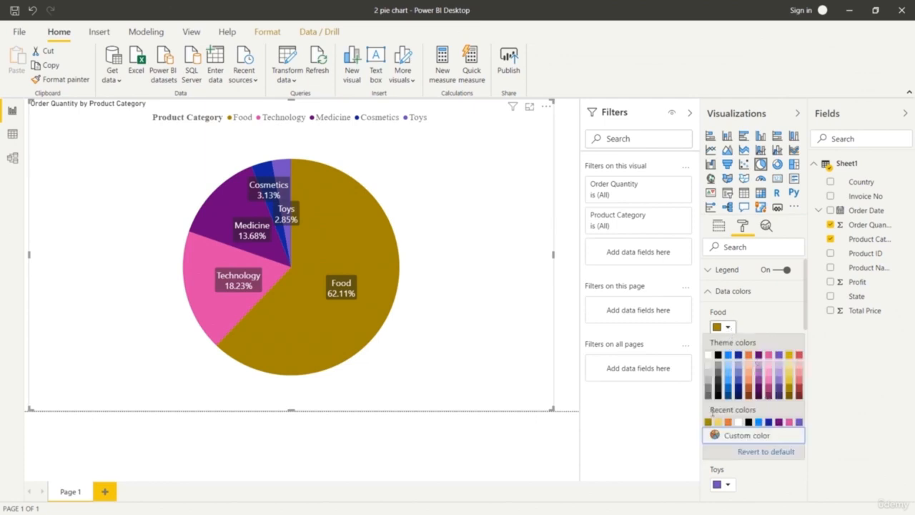
pyautogui.click(788, 373)
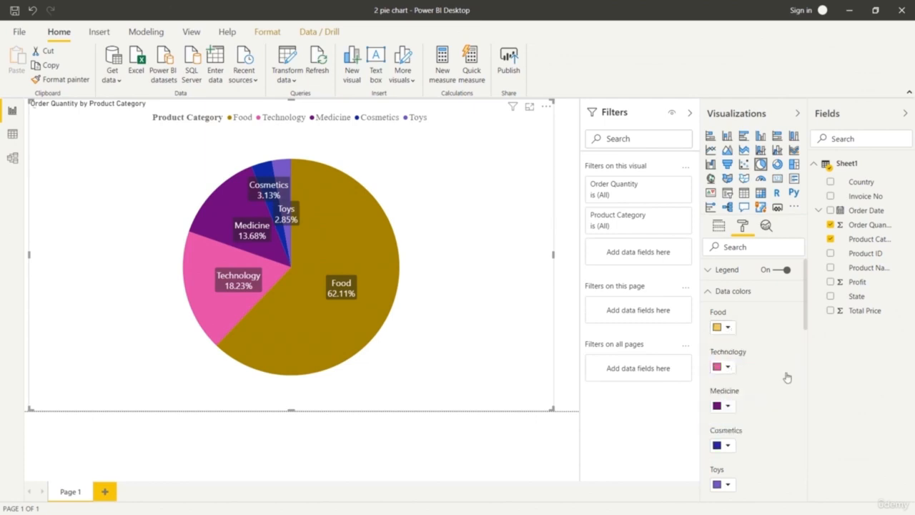
# Try medium blue, light blue and light red as the data color of the Technology slice.
pyautogui.click(728, 366)
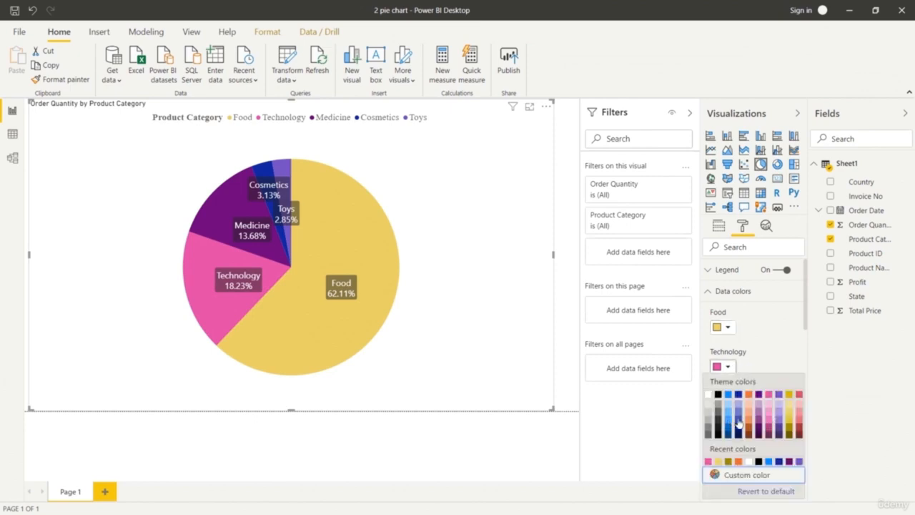
pyautogui.click(738, 423)
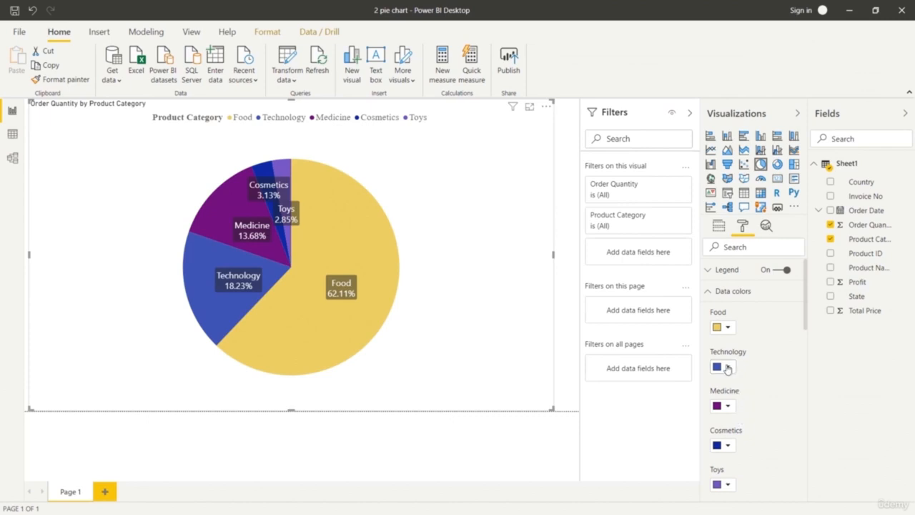
pyautogui.click(728, 365)
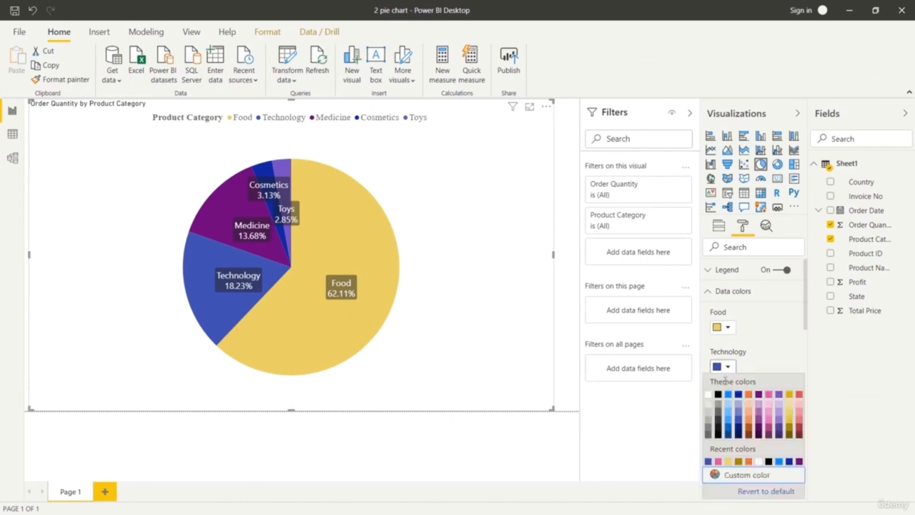
pyautogui.click(729, 416)
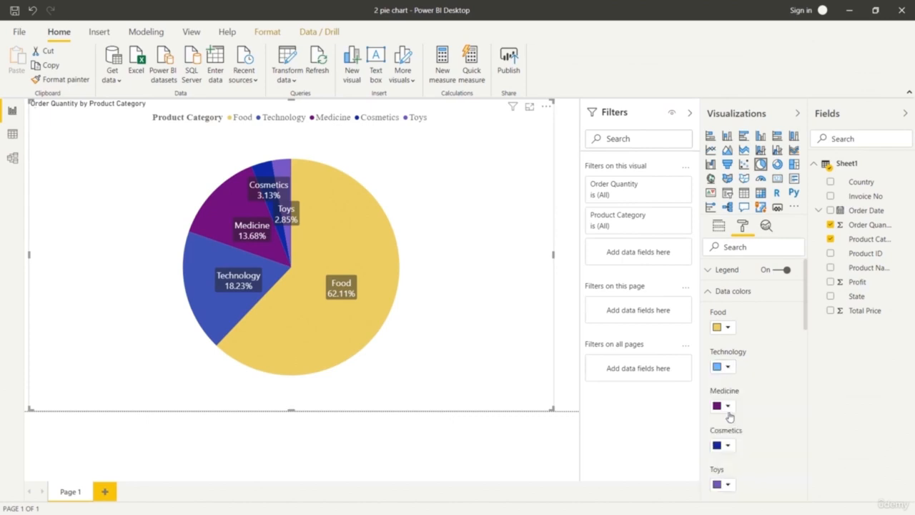
pyautogui.click(728, 366)
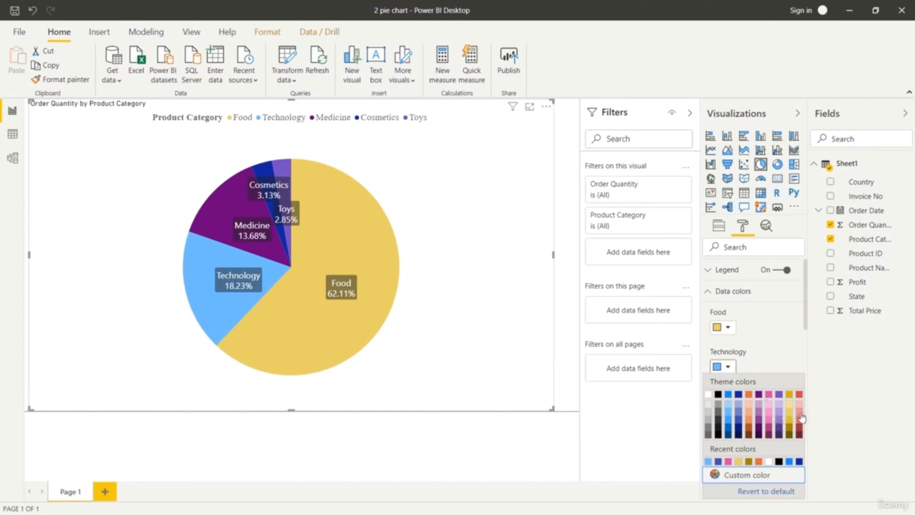
pyautogui.click(798, 415)
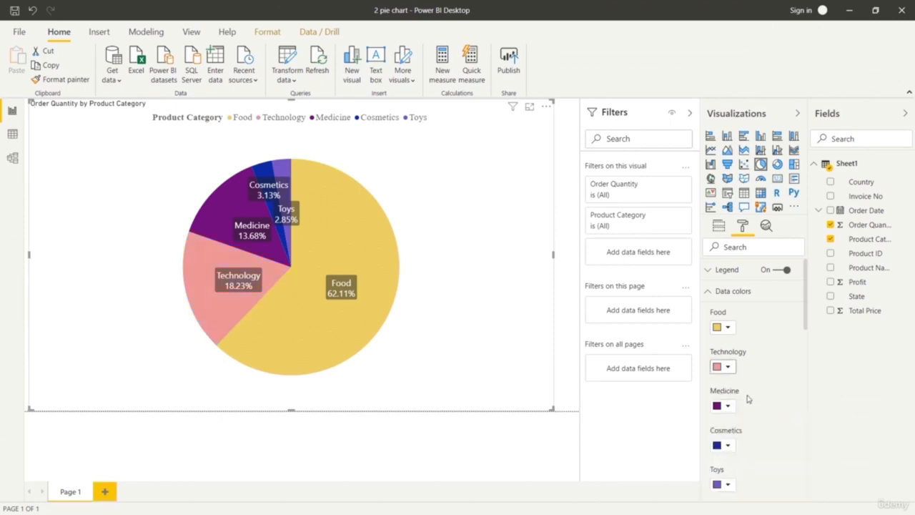
# Set the data color of the Medicine slice to a custom light green, trying the brighter green 33FF69 first.
pyautogui.click(728, 405)
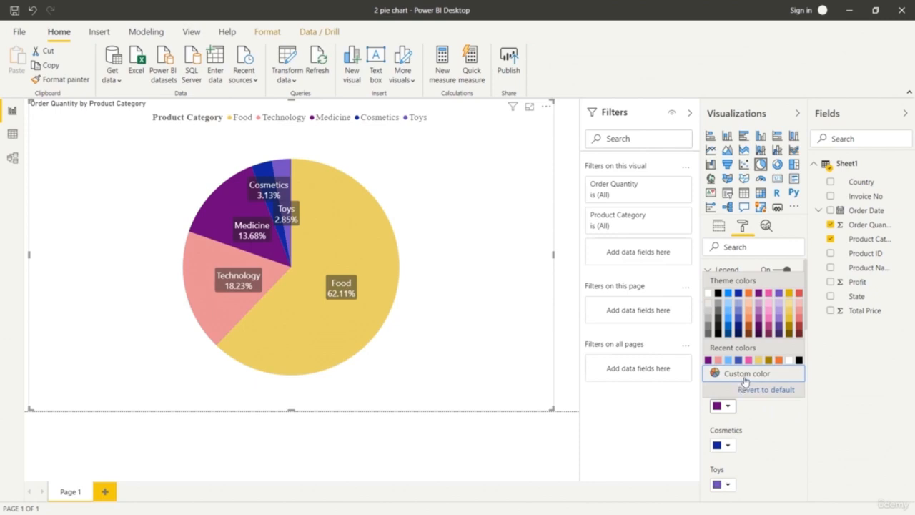
pyautogui.click(746, 379)
pyautogui.click(777, 300)
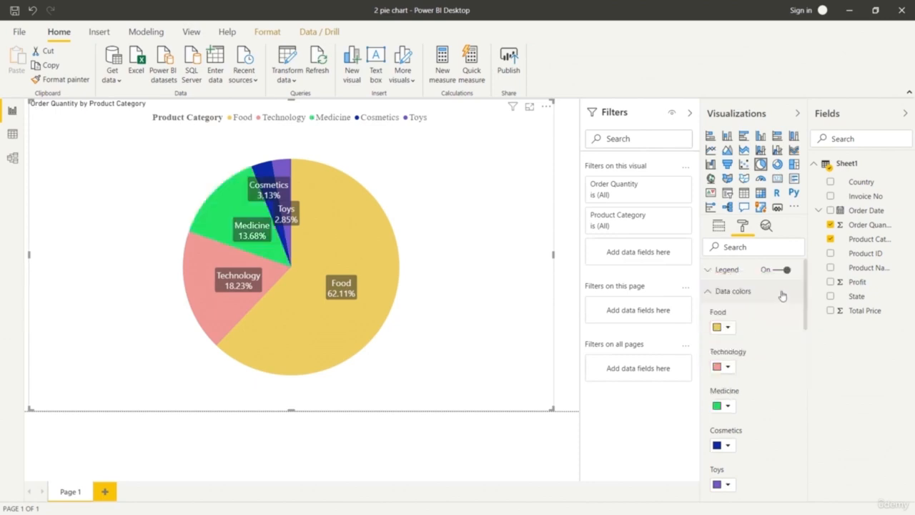
pyautogui.click(781, 293)
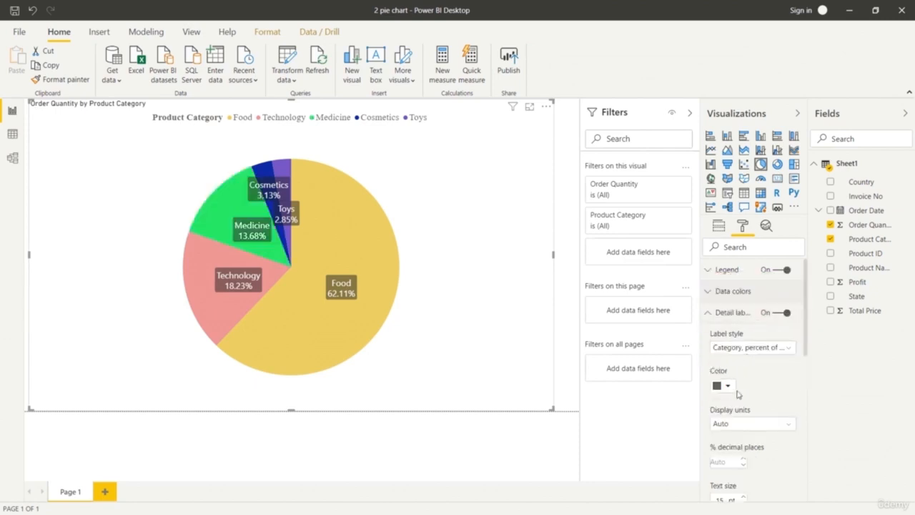
pyautogui.click(711, 295)
pyautogui.click(726, 406)
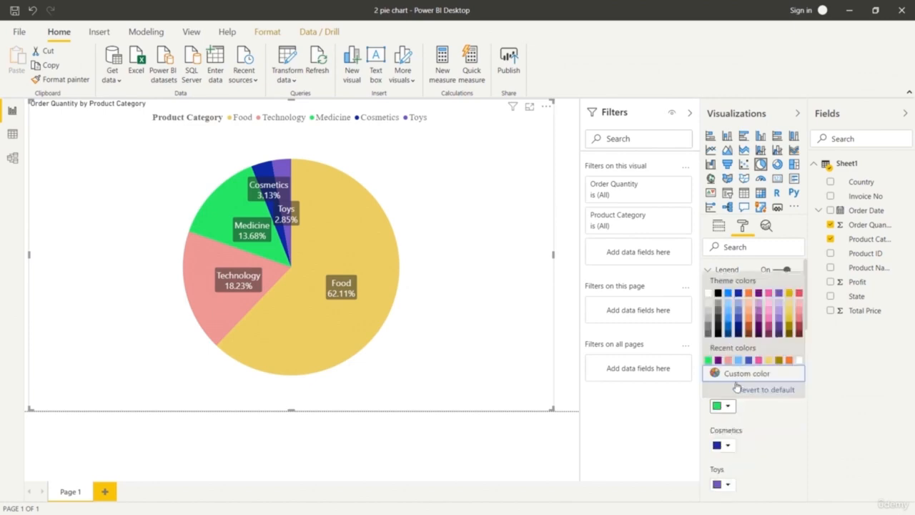
pyautogui.click(735, 375)
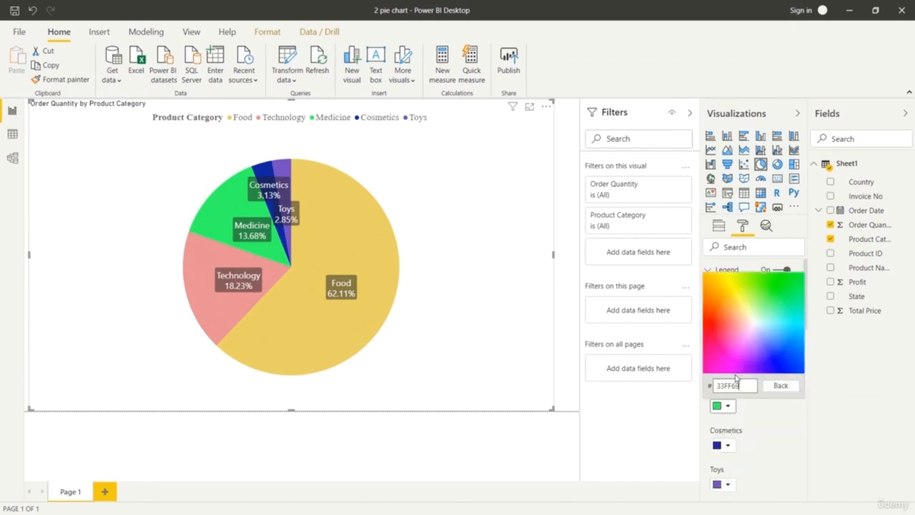
pyautogui.click(755, 306)
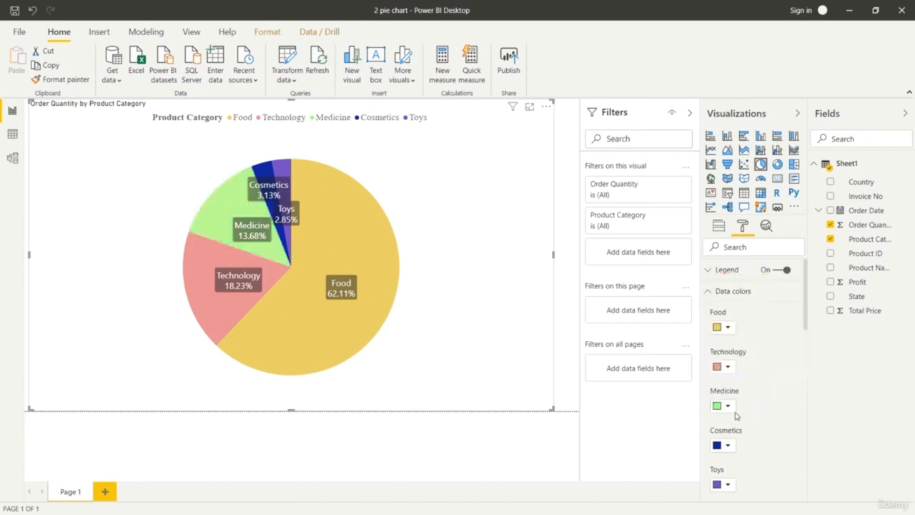
# Set the data color of the Cosmetics slice to light orange, trying a purple shade first.
pyautogui.click(727, 445)
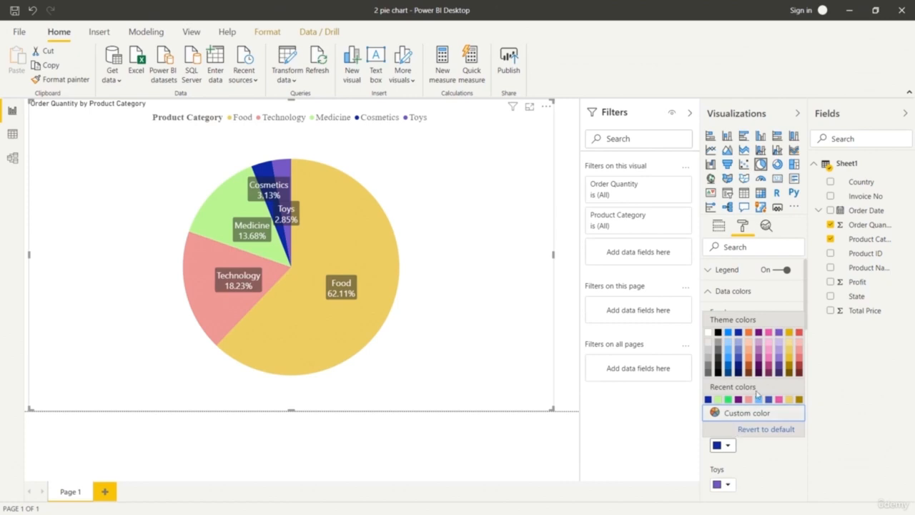
pyautogui.click(758, 360)
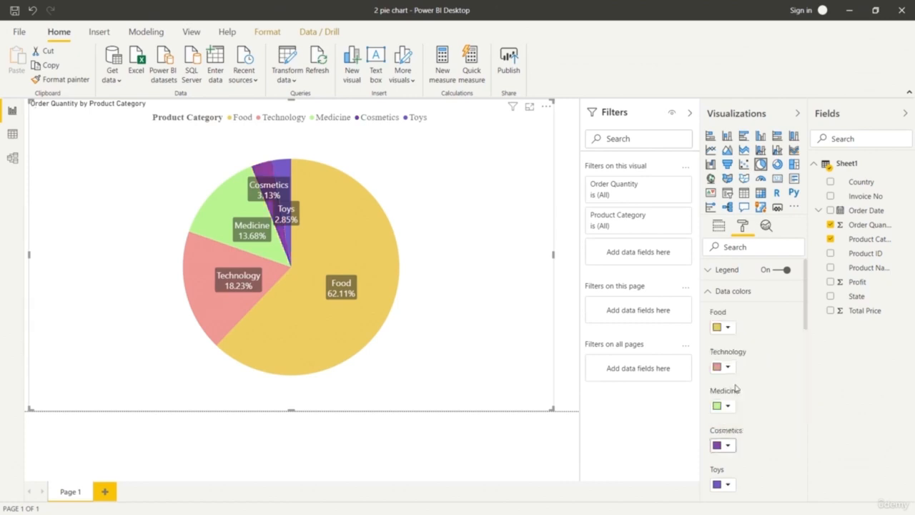
pyautogui.click(727, 445)
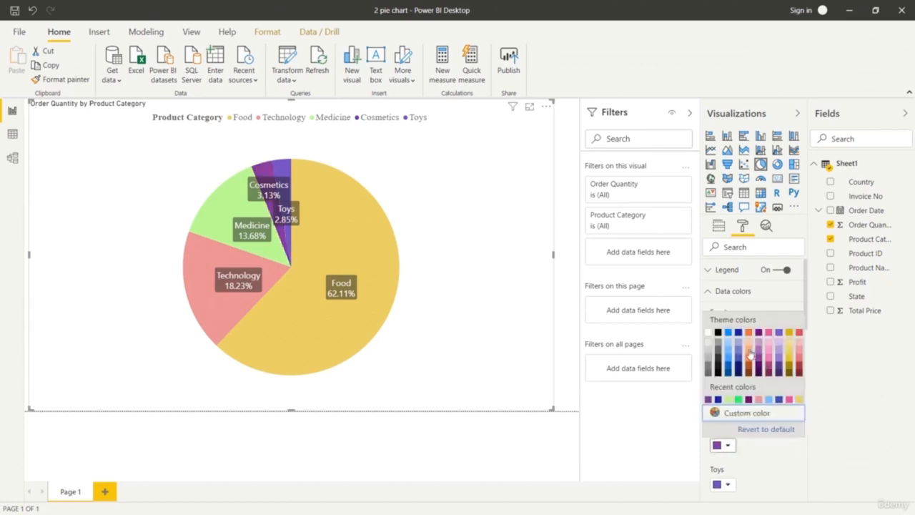
pyautogui.click(748, 351)
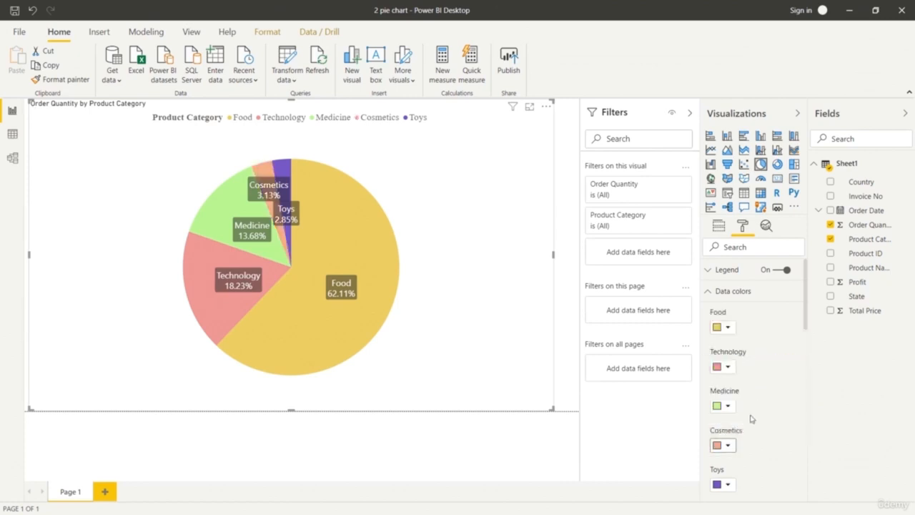
# Set the data color of the Toys slice to dark gray, trying light pink, pink and light red shades first.
pyautogui.click(726, 486)
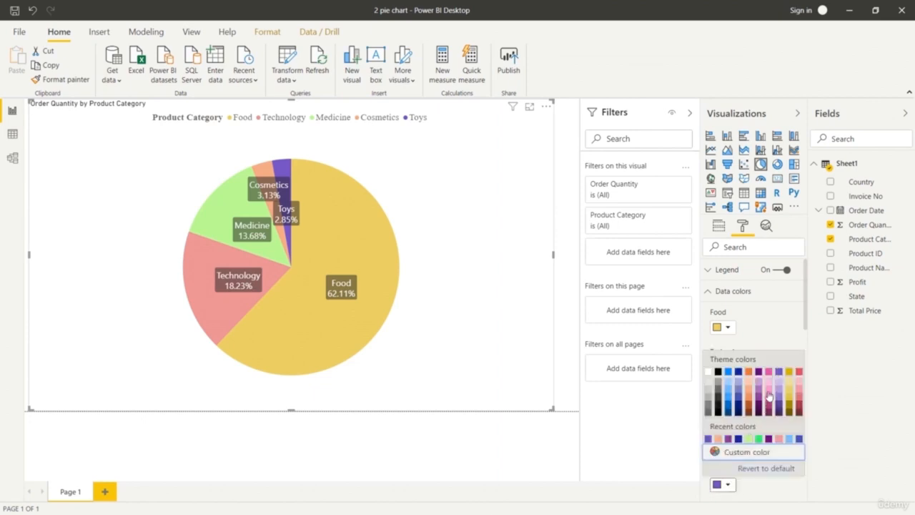
pyautogui.click(769, 392)
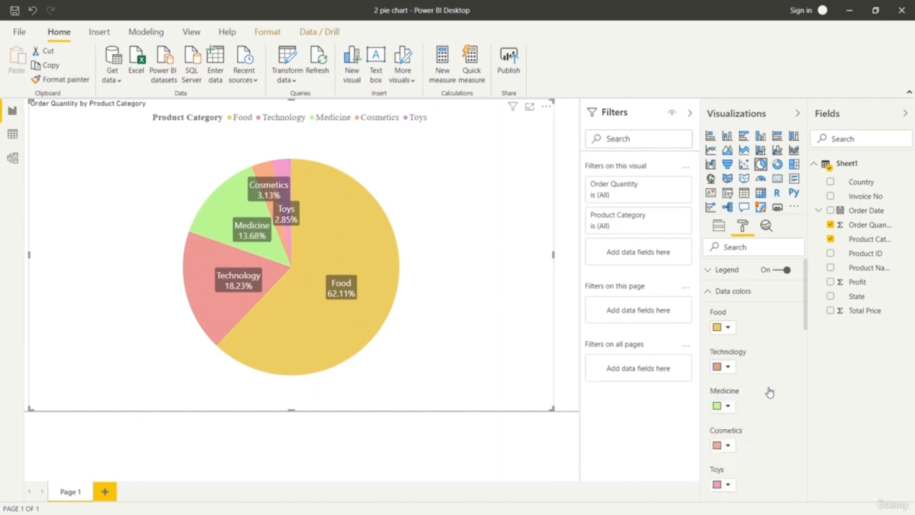
pyautogui.click(728, 484)
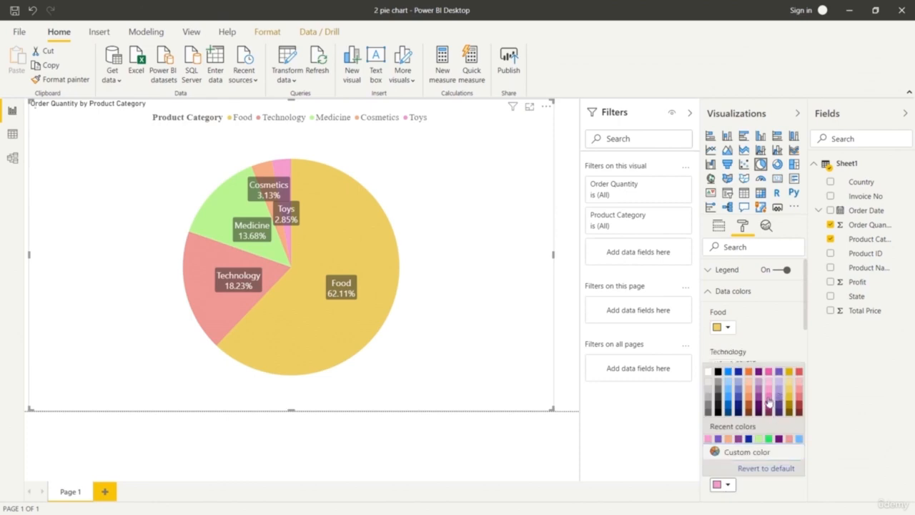
pyautogui.click(769, 402)
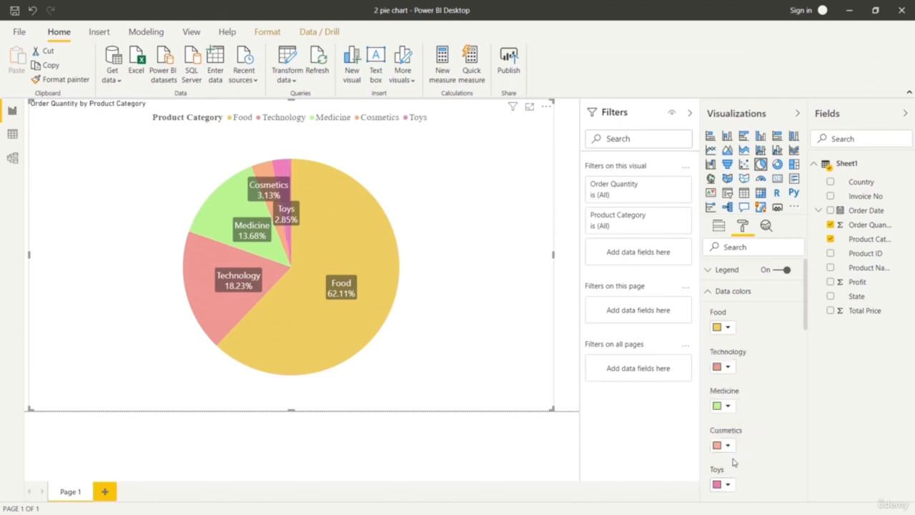
pyautogui.click(725, 484)
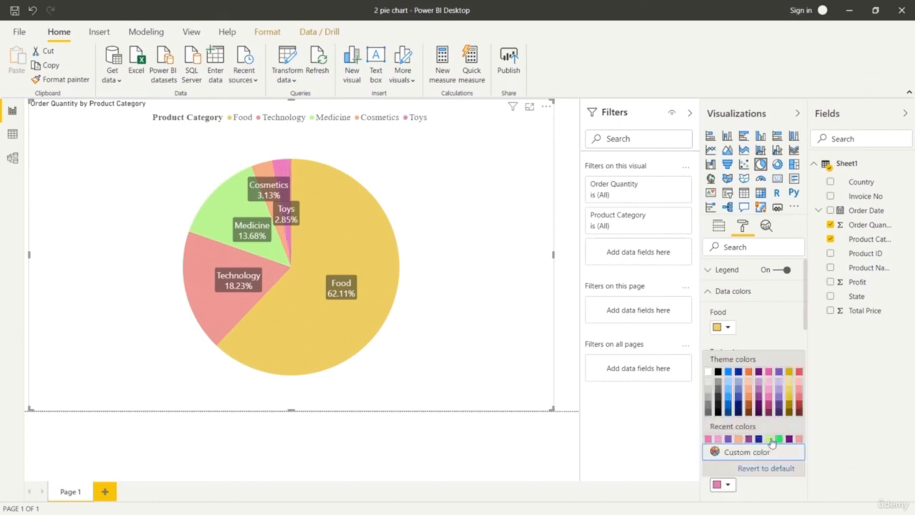
pyautogui.click(797, 394)
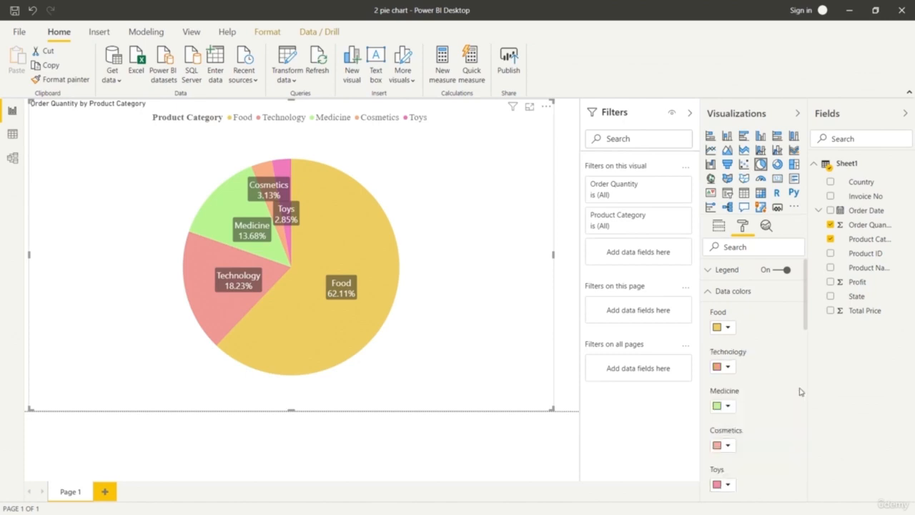
pyautogui.click(728, 484)
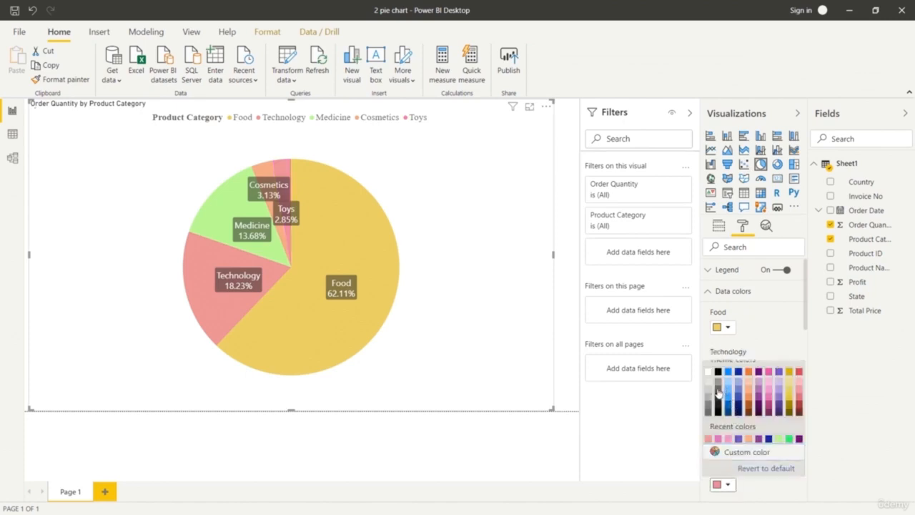
pyautogui.click(719, 390)
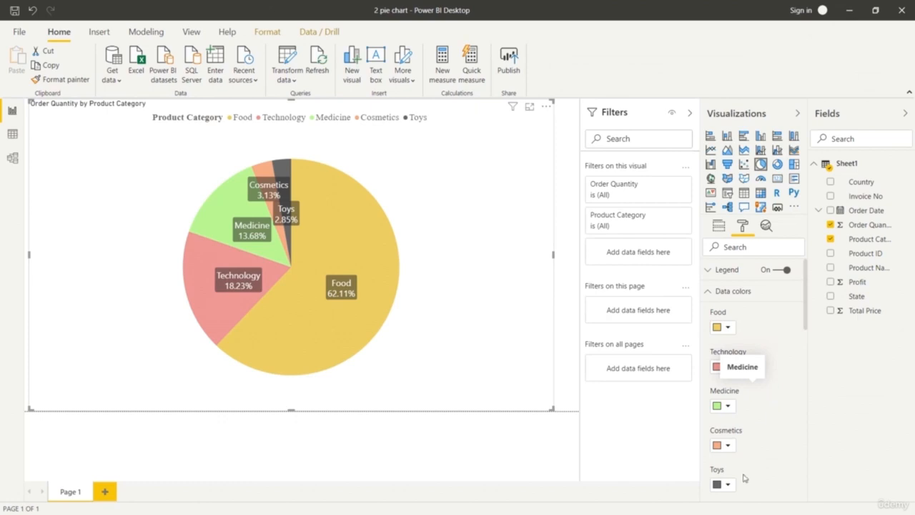
# Set the Technology slice to a stronger red and the Food slice to a custom amber, trying yellow FFE400 for Food first.
pyautogui.click(724, 367)
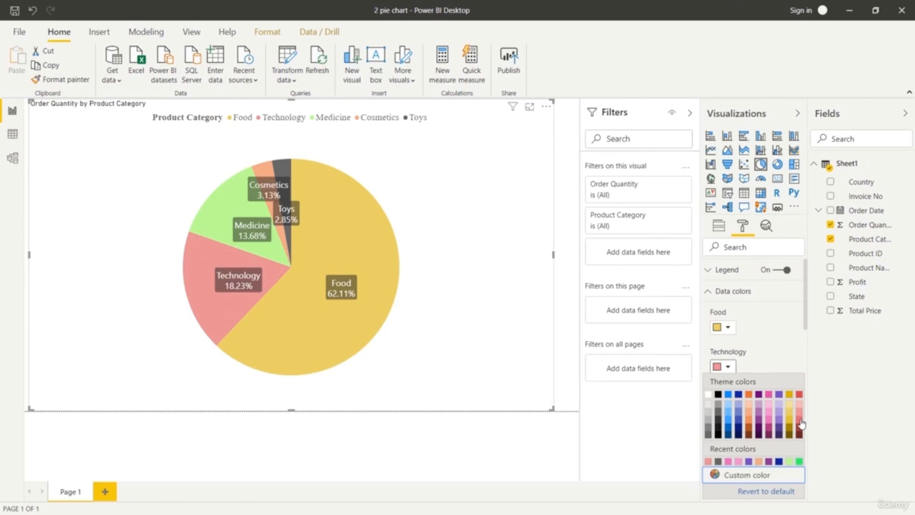
pyautogui.click(800, 423)
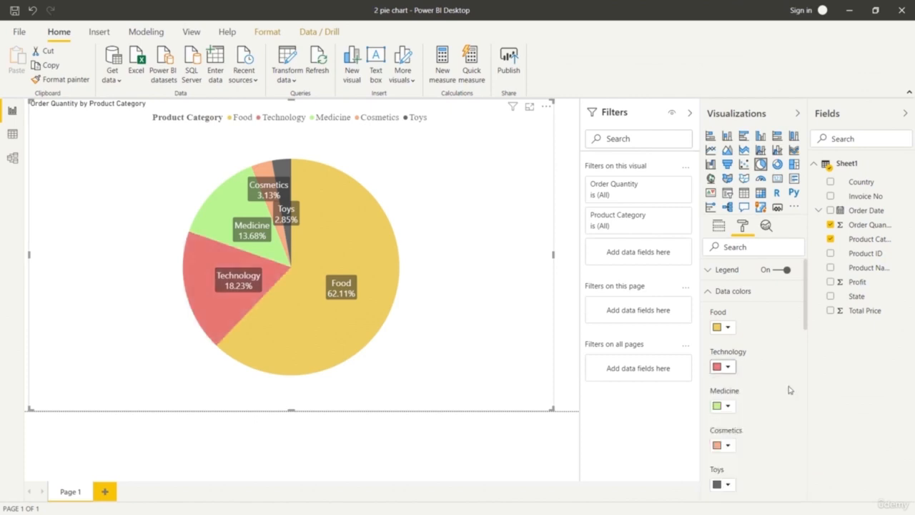
pyautogui.click(727, 328)
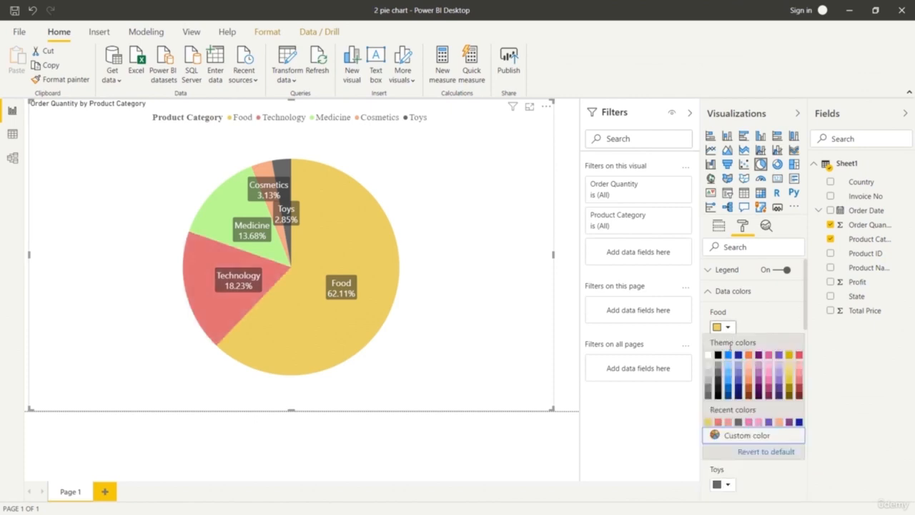
pyautogui.click(738, 439)
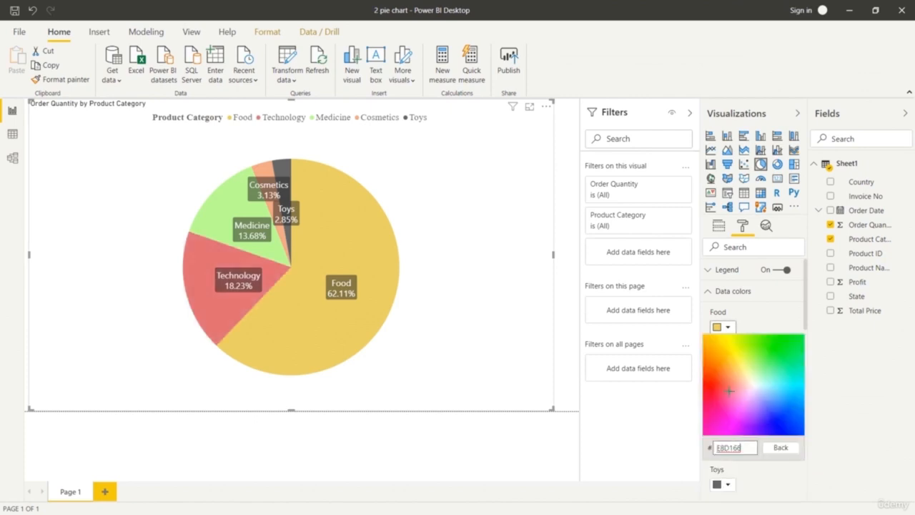
pyautogui.click(722, 342)
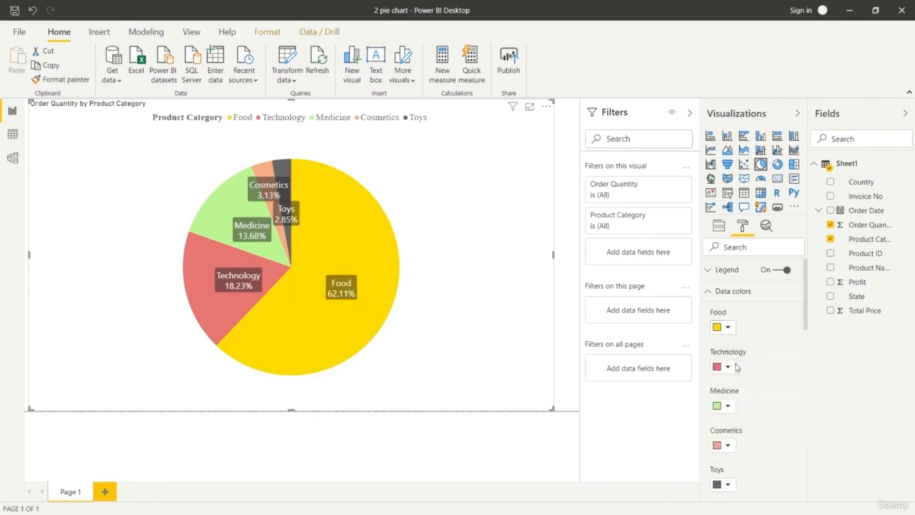
pyautogui.click(727, 327)
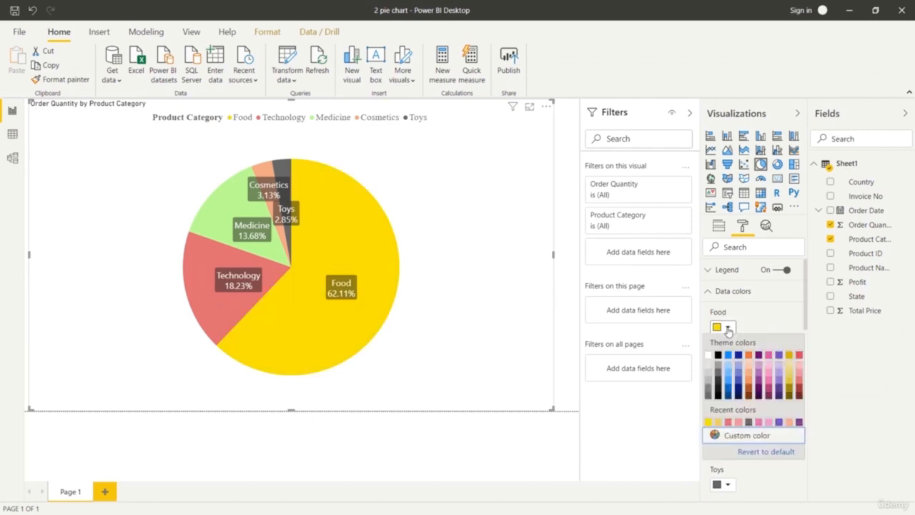
pyautogui.click(745, 437)
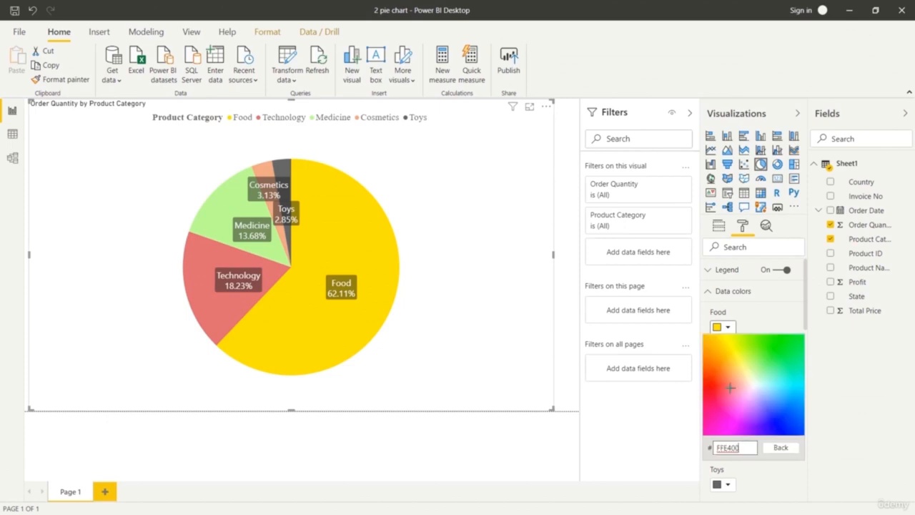
pyautogui.click(712, 343)
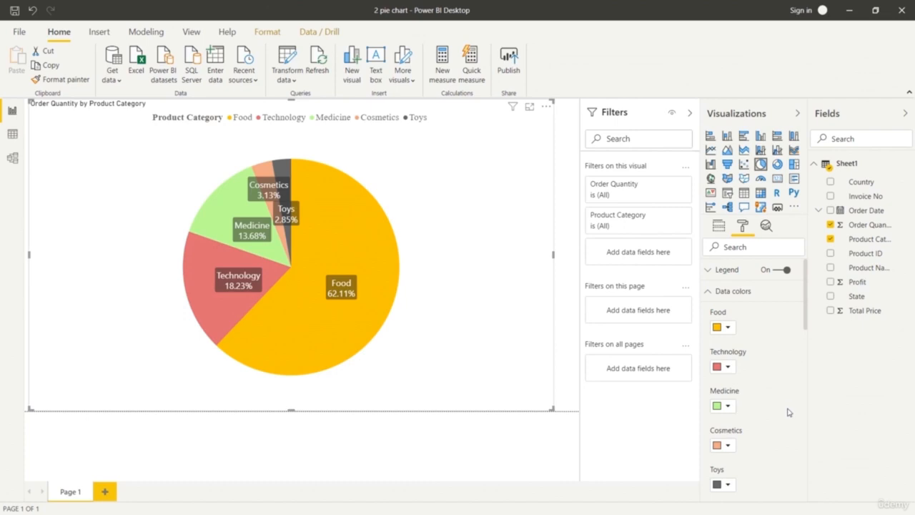
pyautogui.scroll(-2, 763, 408)
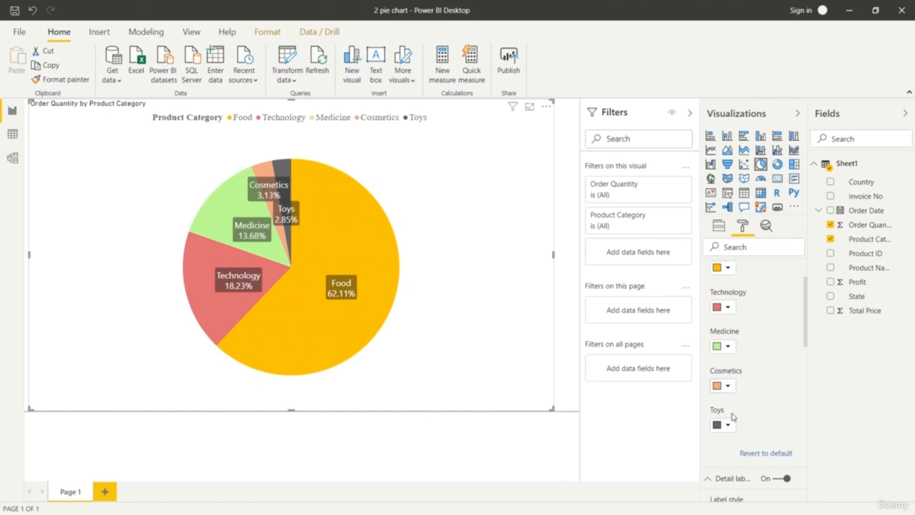
pyautogui.scroll(-10, 762, 415)
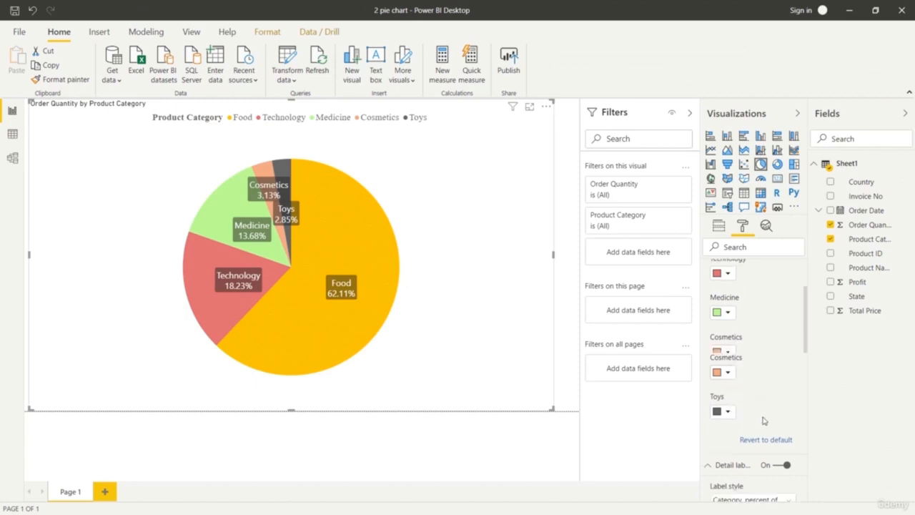
pyautogui.scroll(-4, 758, 424)
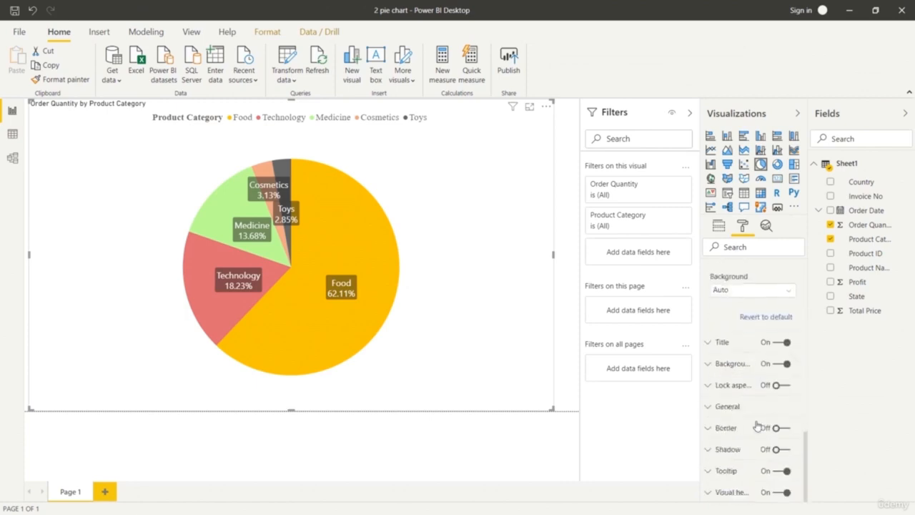
# Set the text size of the pie chart's title to 30 pt.
pyautogui.click(707, 366)
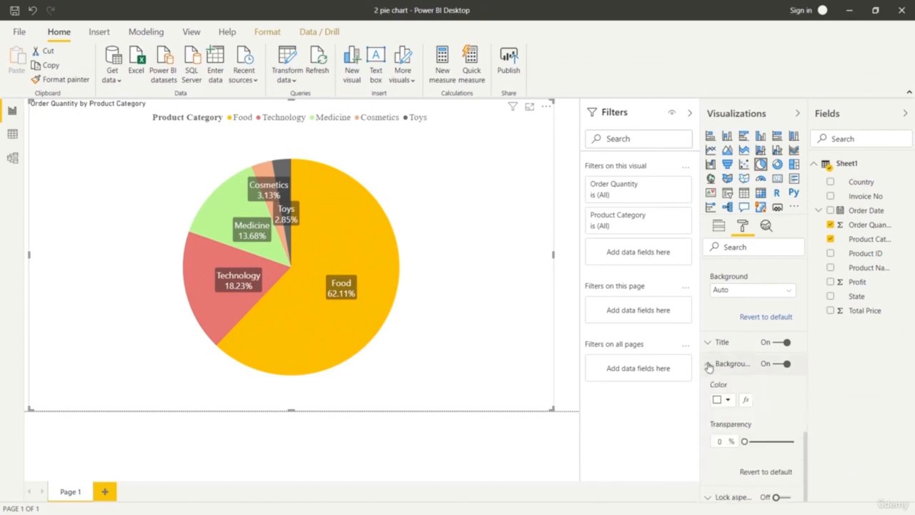
pyautogui.click(707, 366)
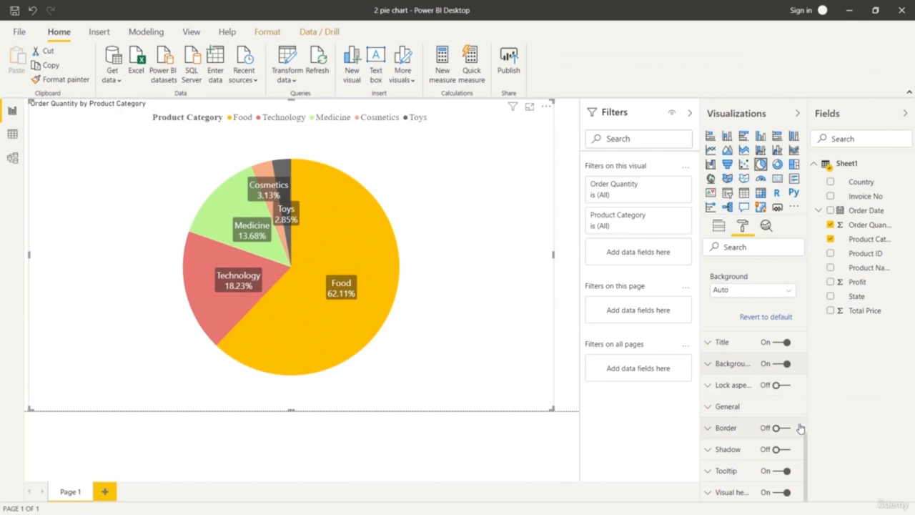
pyautogui.click(708, 343)
pyautogui.scroll(-5, 751, 442)
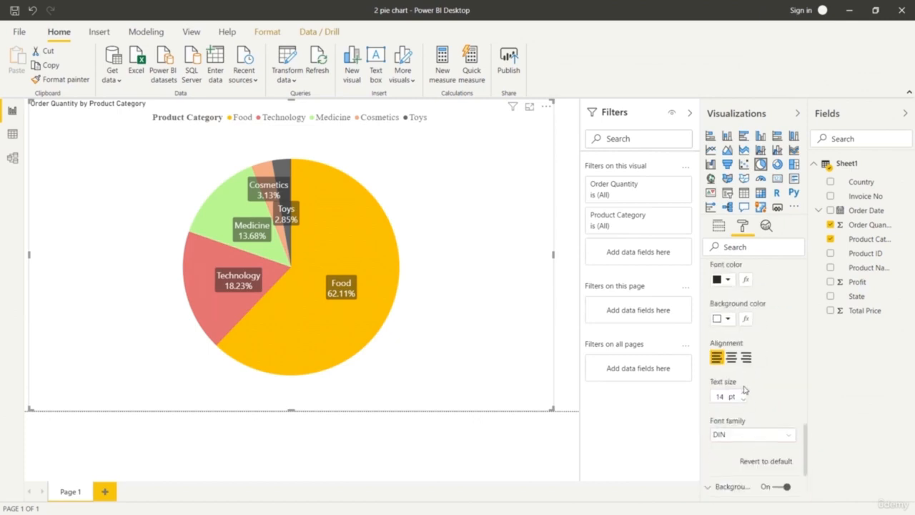
pyautogui.click(742, 394)
pyautogui.click(743, 394)
pyautogui.click(742, 395)
pyautogui.click(742, 395)
pyautogui.click(742, 394)
pyautogui.click(742, 395)
pyautogui.click(742, 395)
pyautogui.click(742, 395)
pyautogui.click(742, 395)
pyautogui.click(742, 394)
pyautogui.click(742, 394)
pyautogui.click(743, 394)
pyautogui.click(743, 394)
pyautogui.click(742, 394)
pyautogui.click(743, 394)
pyautogui.click(743, 395)
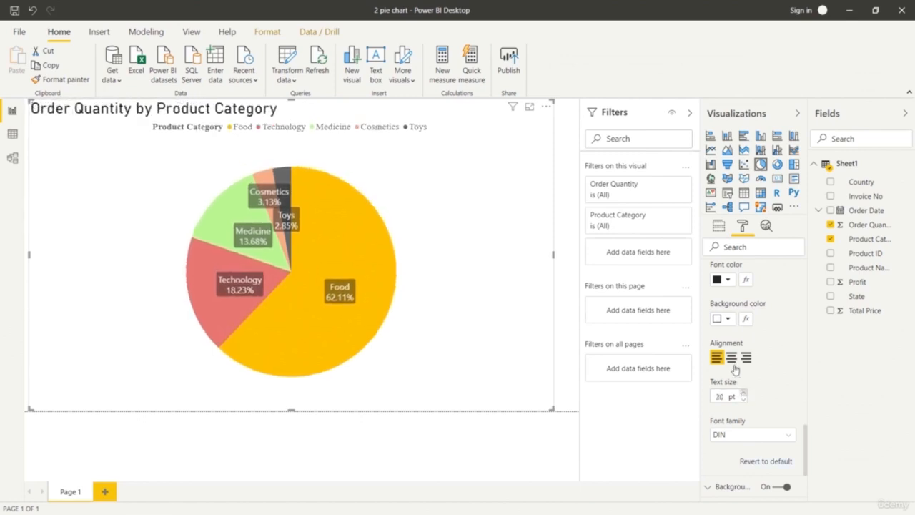
# Center the pie chart's title and set its text size to 36 pt.
pyautogui.click(731, 357)
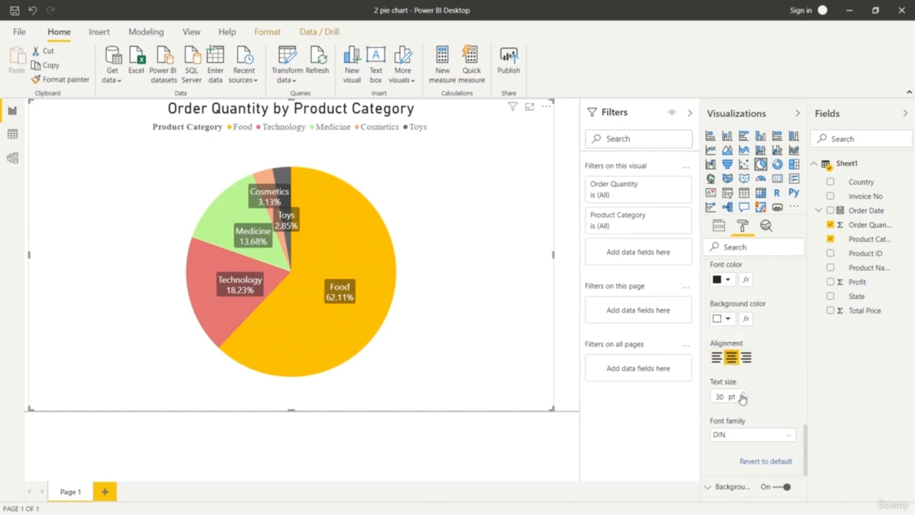
pyautogui.click(742, 394)
pyautogui.click(742, 394)
pyautogui.click(742, 394)
pyautogui.click(742, 394)
pyautogui.click(742, 395)
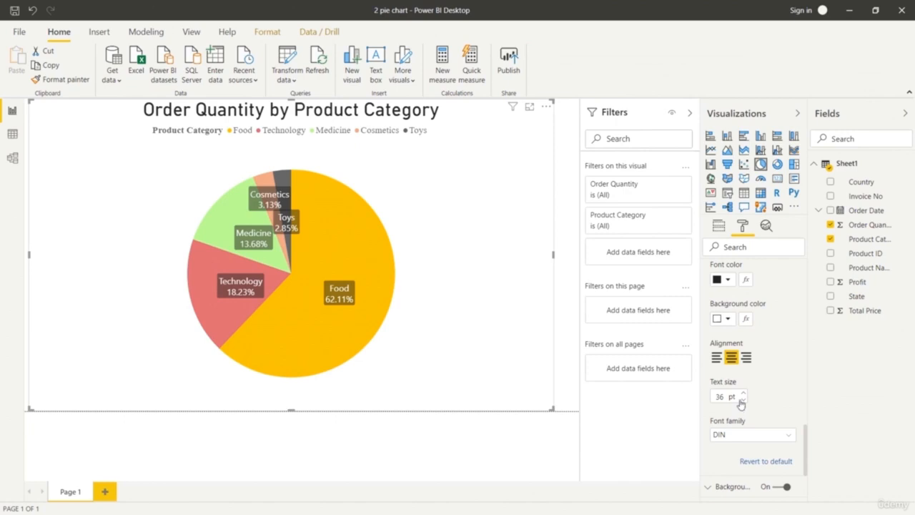
# Apply the built-in theme with the dark gray background to the report.
pyautogui.scroll(10, 769, 413)
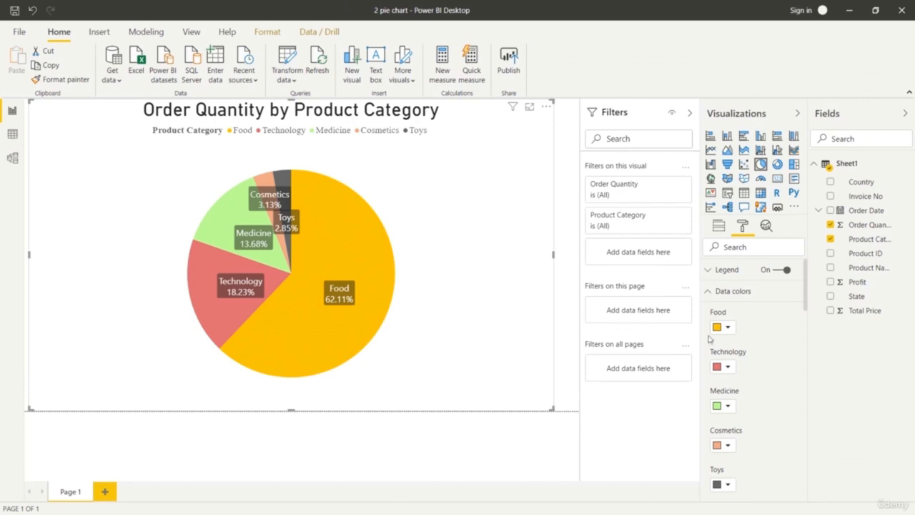
pyautogui.click(191, 33)
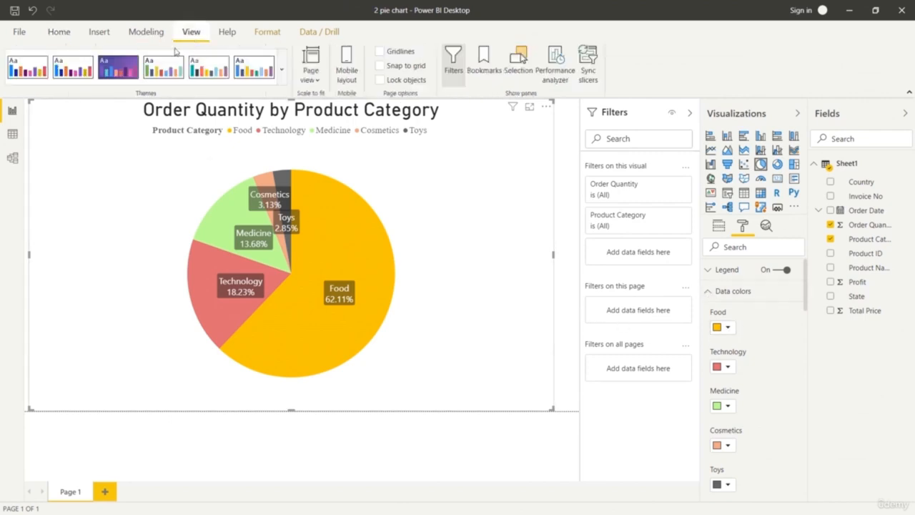
pyautogui.click(283, 80)
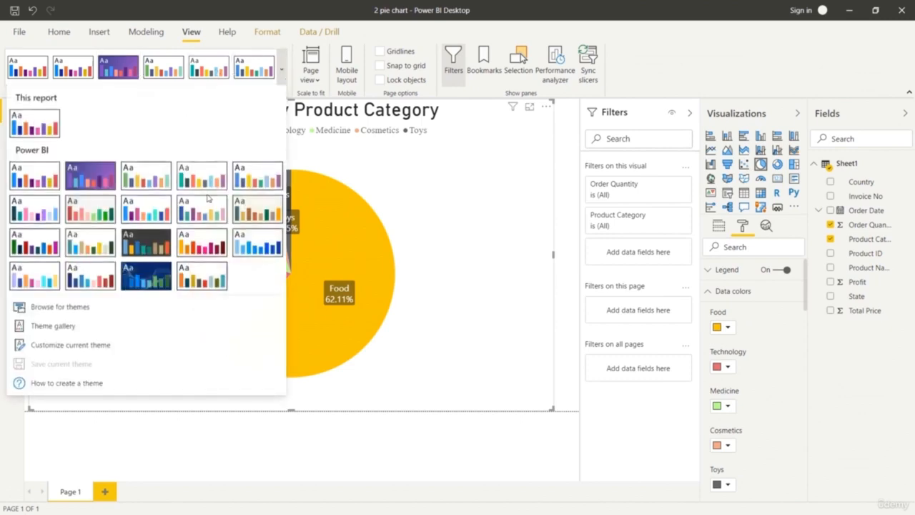
pyautogui.click(150, 247)
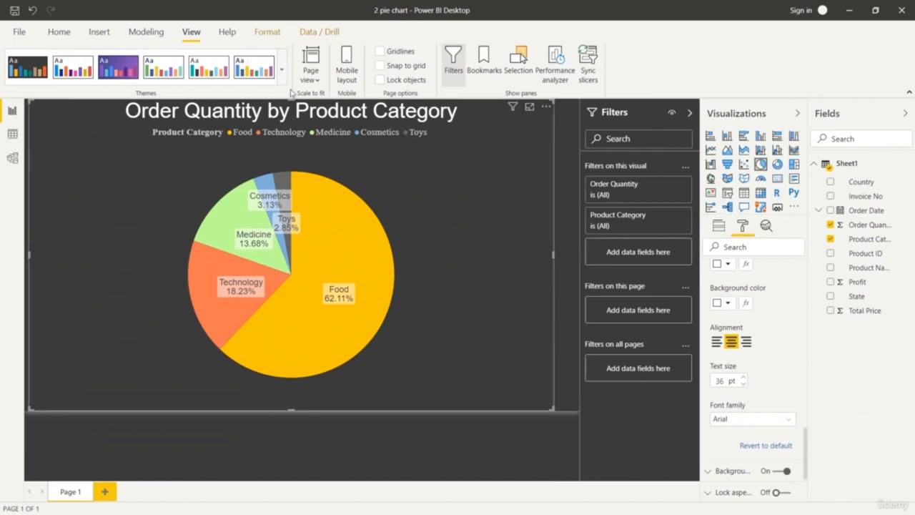
# Try the light blue theme and the Tidal theme on the report, and reapply the dark gray theme.
pyautogui.click(282, 77)
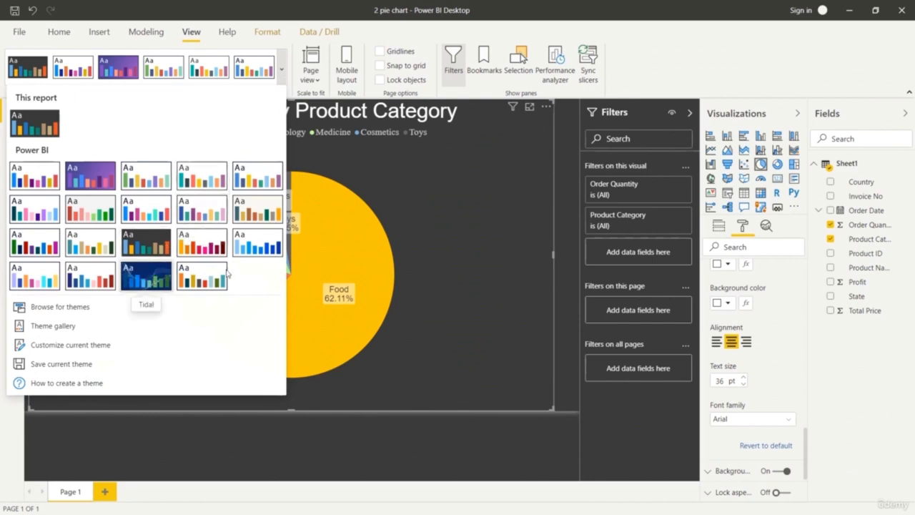
pyautogui.click(203, 278)
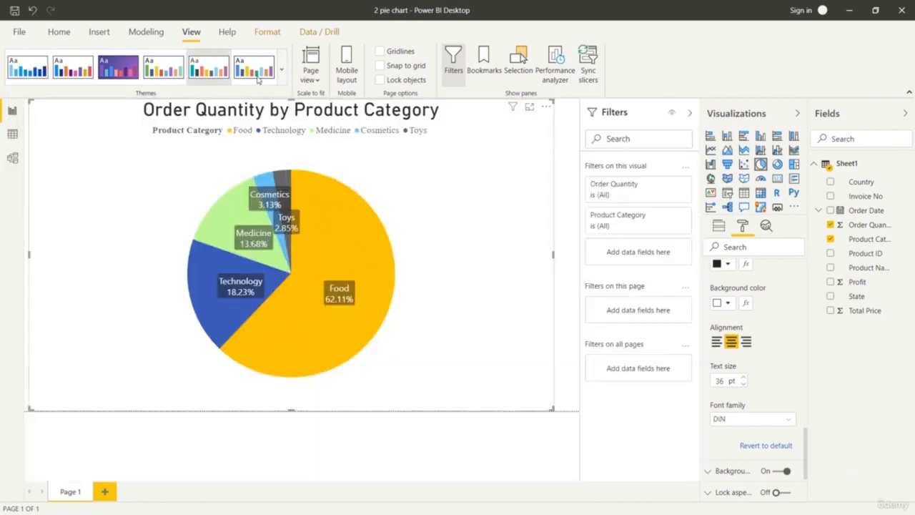
pyautogui.click(282, 71)
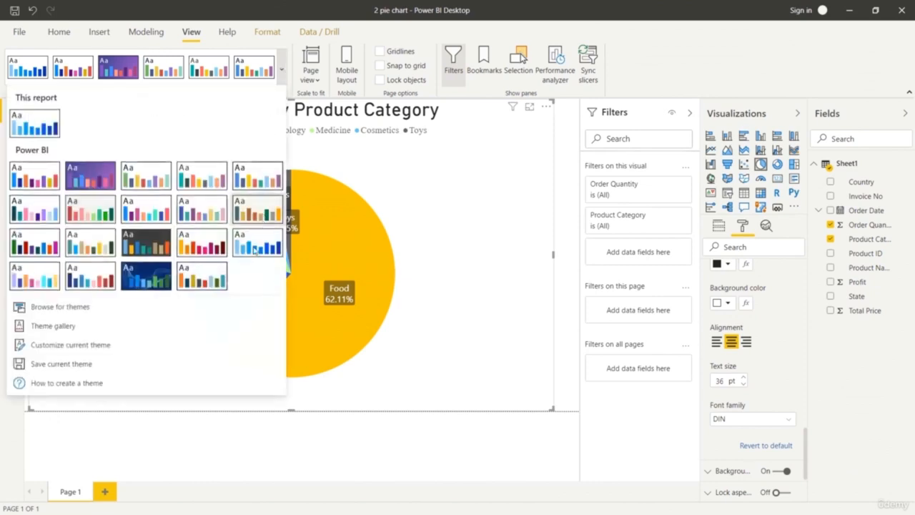
pyautogui.click(147, 275)
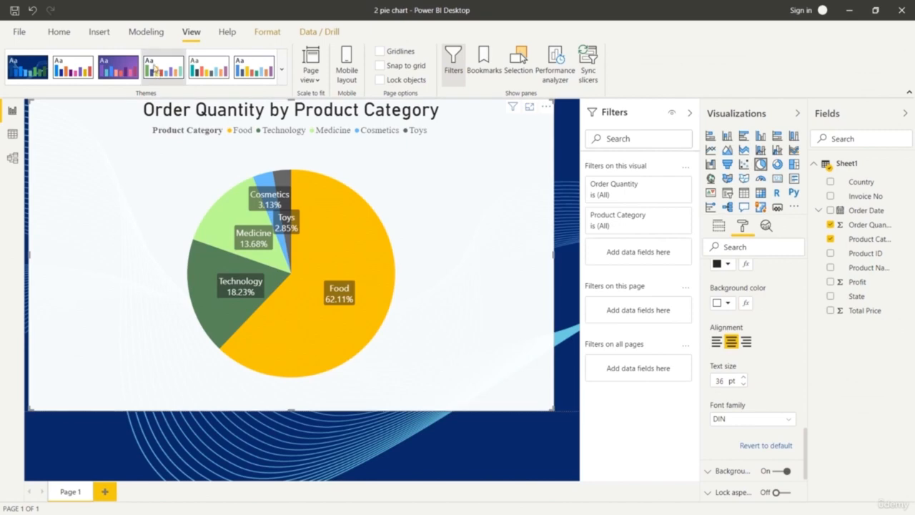
pyautogui.click(281, 74)
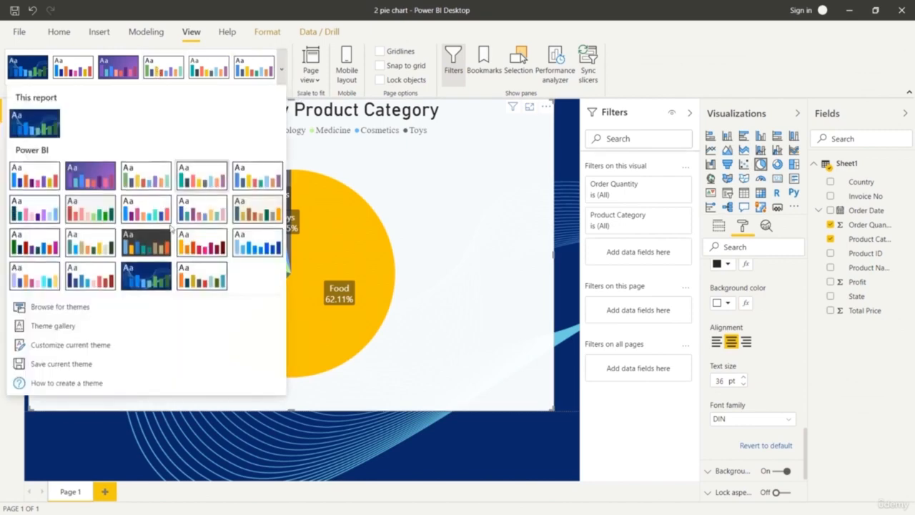
pyautogui.click(41, 267)
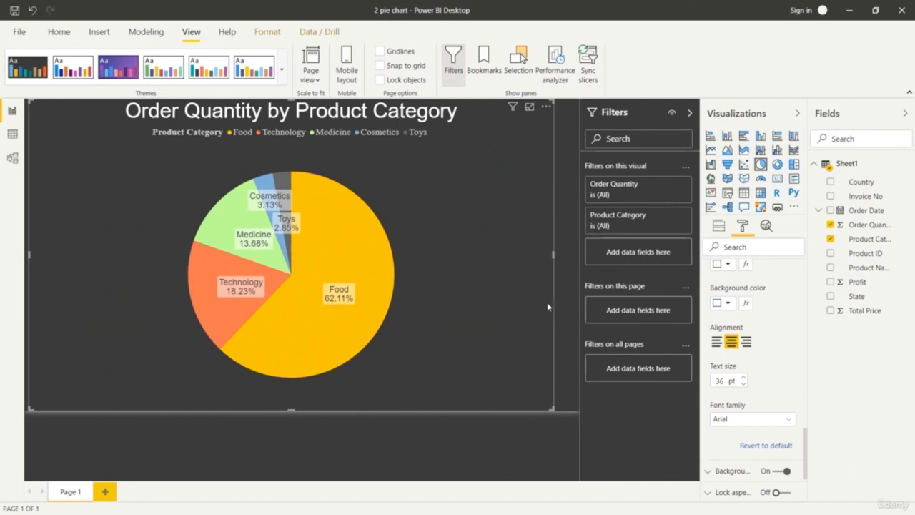
# Show the field assignments of the pie chart.
pyautogui.click(718, 225)
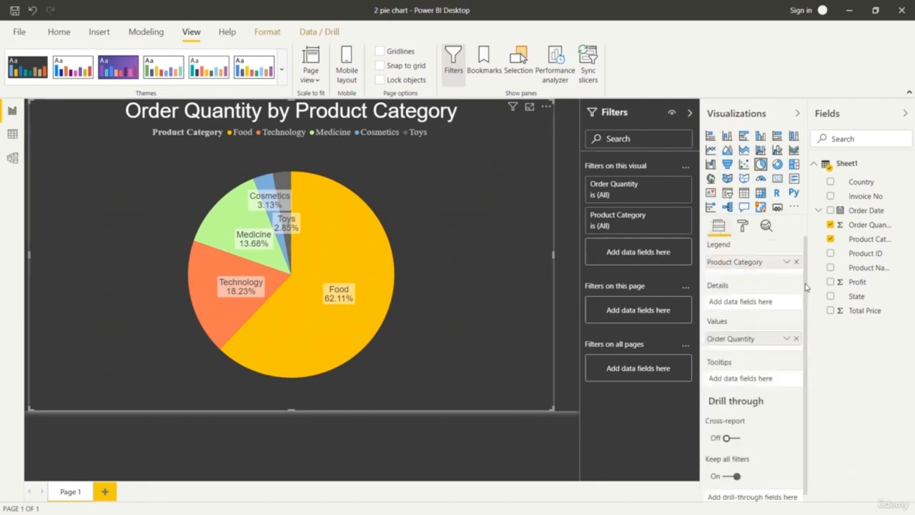
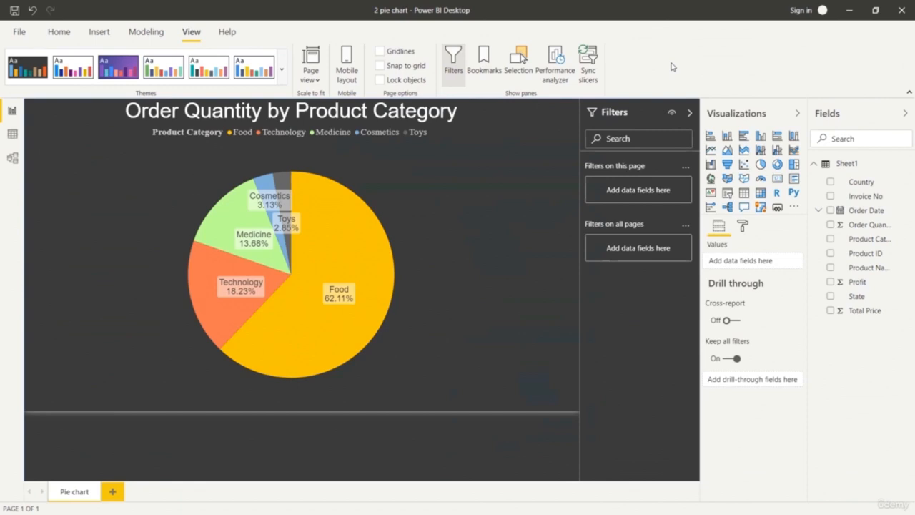
# Add an empty donut chart to the page, enlarge it, and place it in the page's lower right corner beside the pie chart.
pyautogui.click(776, 165)
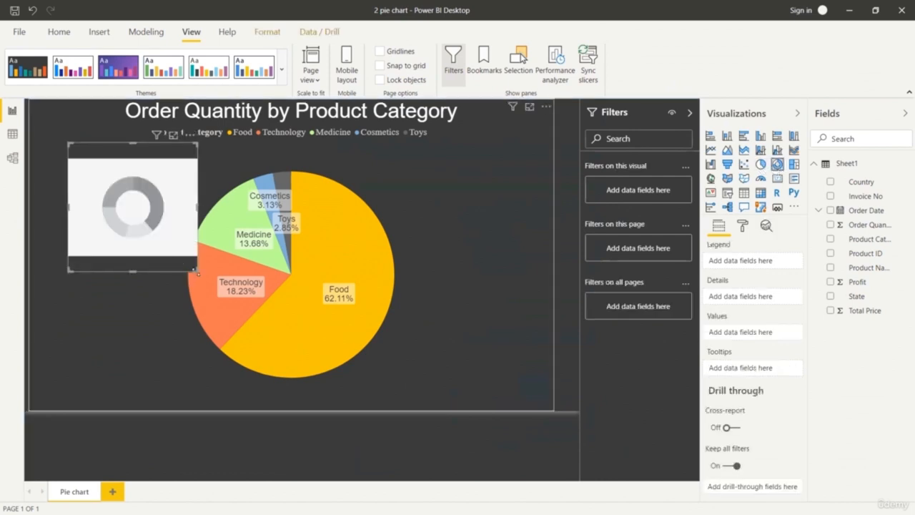
pyautogui.moveTo(223, 290); pyautogui.dragTo(262, 307)
pyautogui.moveTo(190, 174); pyautogui.dragTo(525, 265)
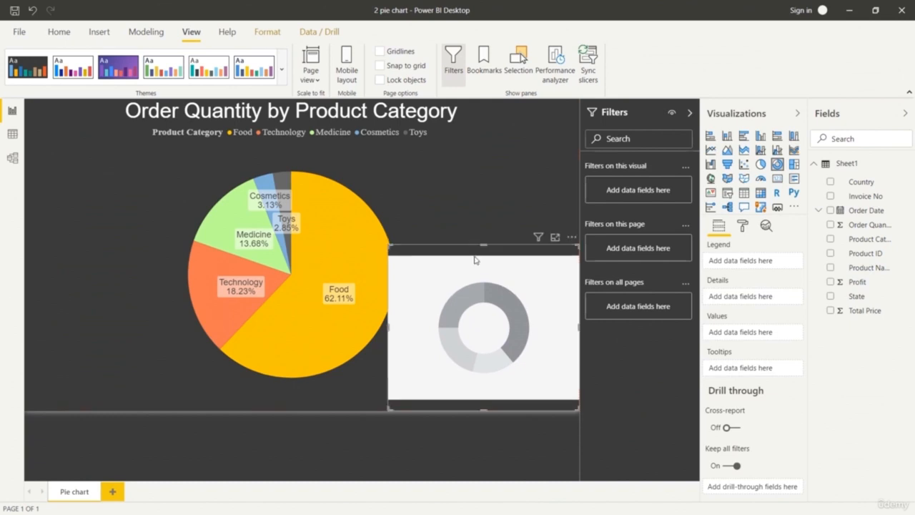
pyautogui.moveTo(386, 248)
pyautogui.mouseDown()
pyautogui.moveTo(400, 263)
pyautogui.moveTo(399, 255)
pyautogui.mouseUp()
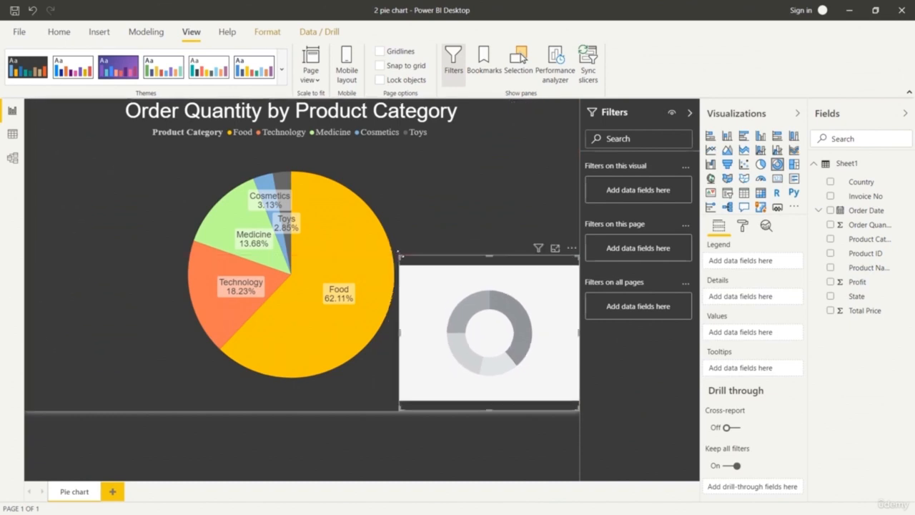
# Narrow the pie chart's frame from its right edge and enlarge the donut chart toward it.
pyautogui.click(509, 173)
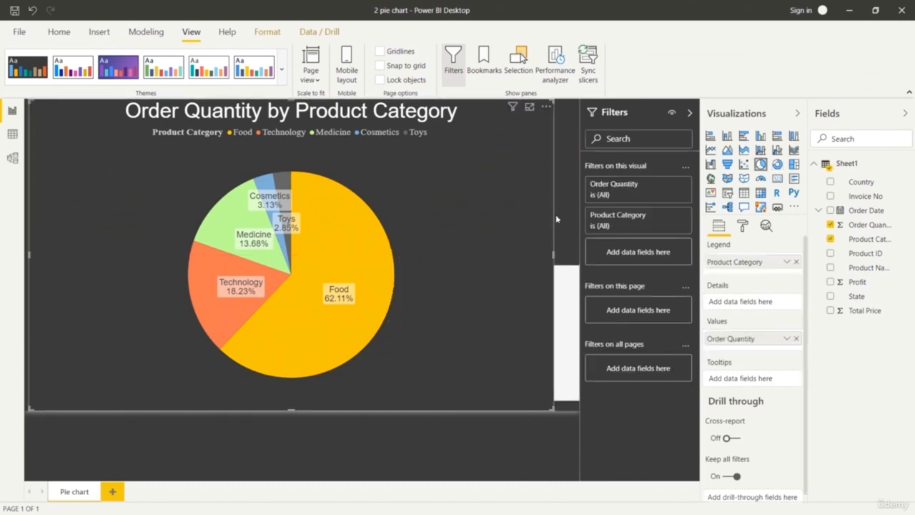
pyautogui.moveTo(552, 255); pyautogui.dragTo(454, 259)
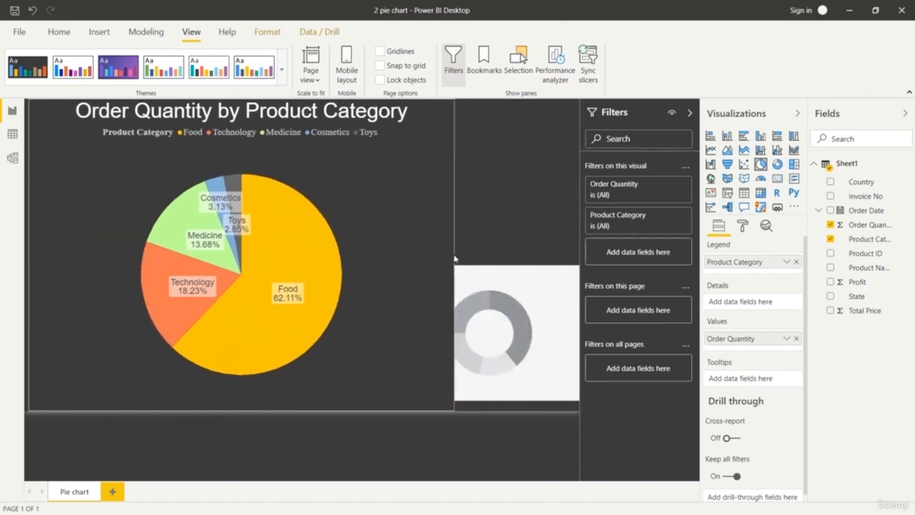
pyautogui.click(517, 288)
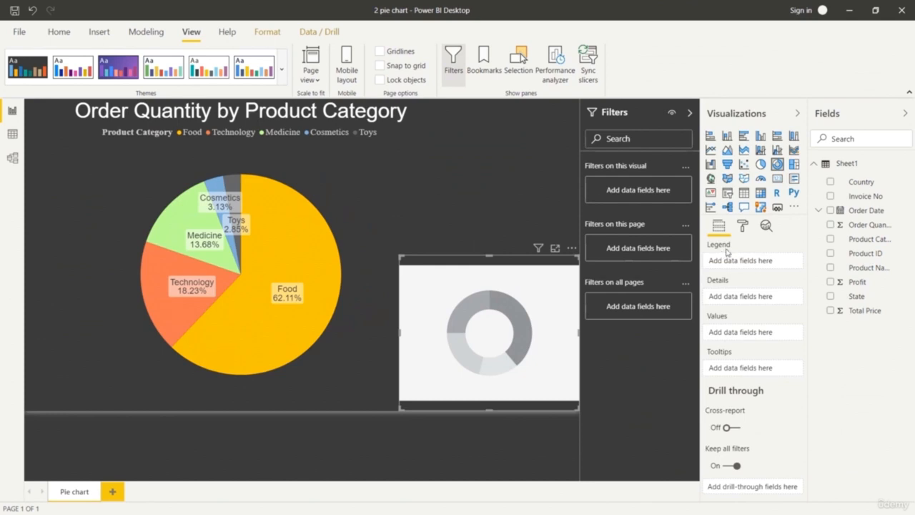
pyautogui.moveTo(400, 255); pyautogui.dragTo(370, 225)
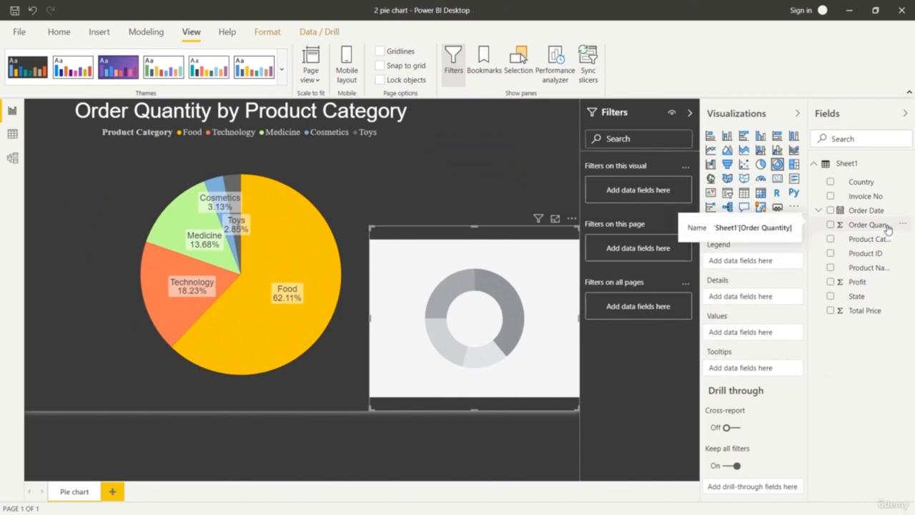
# Assign Product Name as the donut chart's legend and Order Quantity as its values, and enlarge the chart toward the pie.
pyautogui.moveTo(886, 268); pyautogui.dragTo(750, 261)
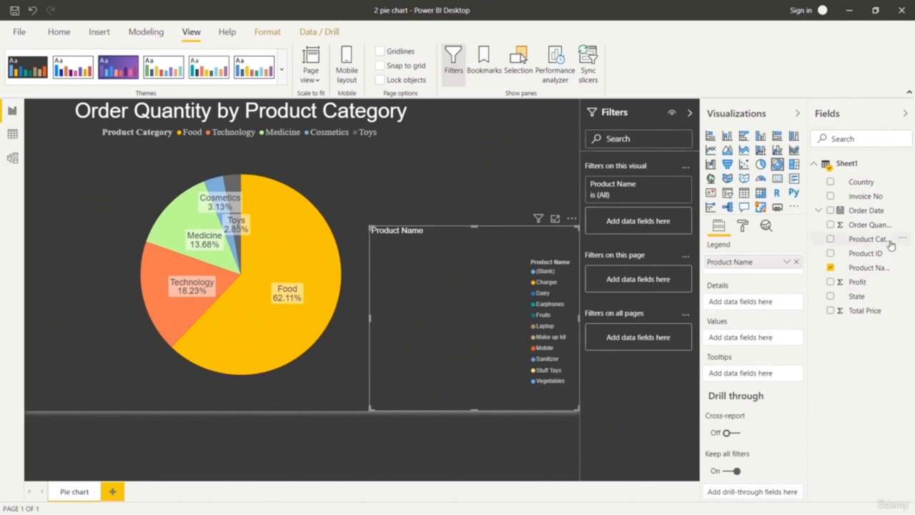
pyautogui.moveTo(880, 225); pyautogui.dragTo(781, 342)
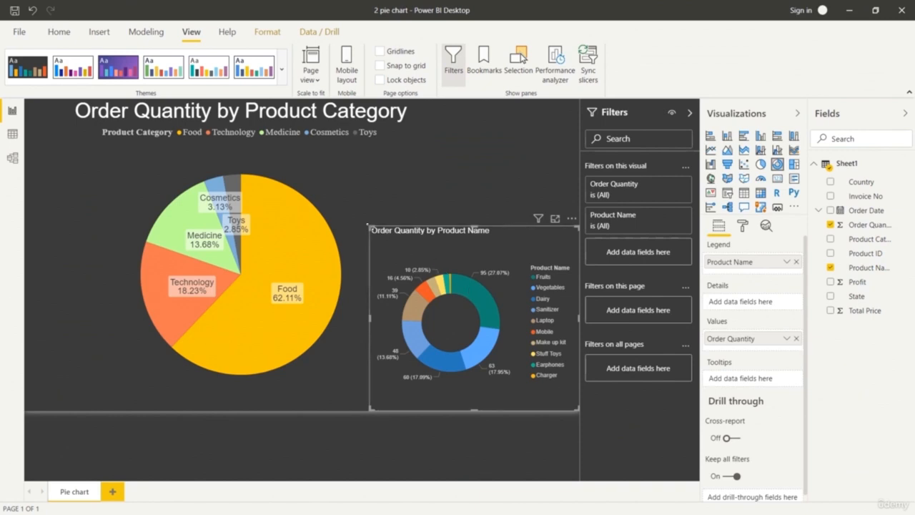
pyautogui.moveTo(369, 228); pyautogui.dragTo(350, 207)
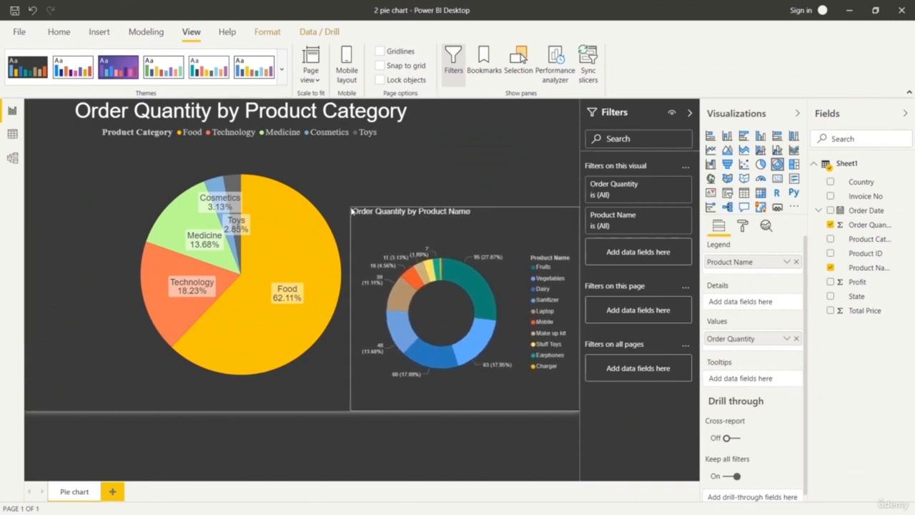
pyautogui.moveTo(465, 210)
pyautogui.mouseDown()
pyautogui.moveTo(466, 182)
pyautogui.moveTo(478, 212)
pyautogui.mouseUp()
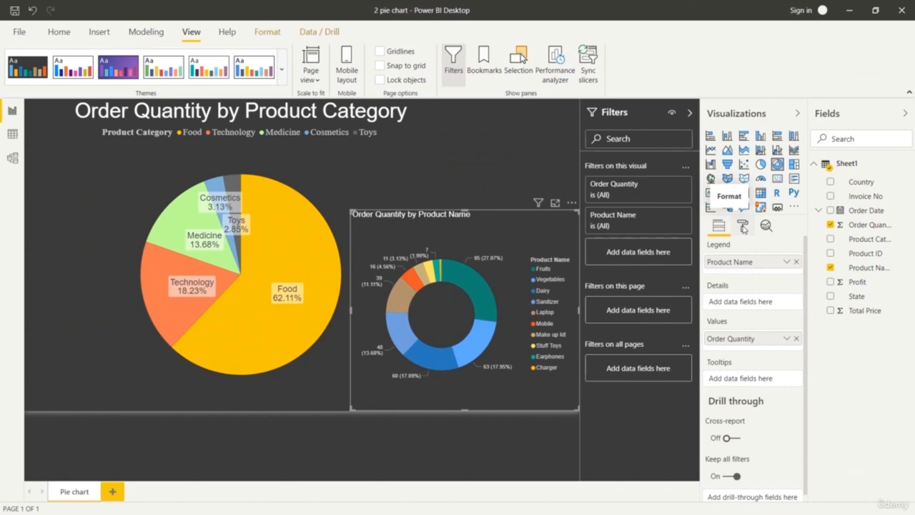
# Try a legend text size of 11 pt on the donut chart and set it back to 10 pt.
pyautogui.click(743, 226)
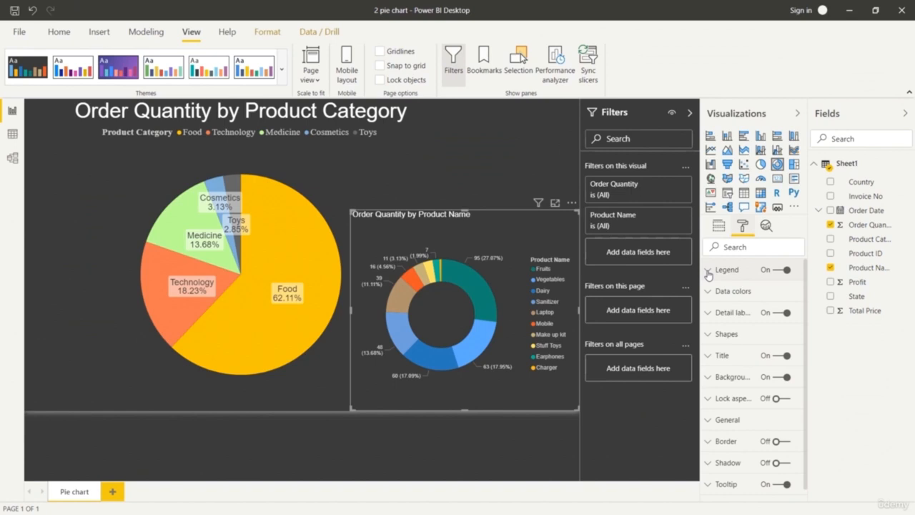
pyautogui.click(707, 274)
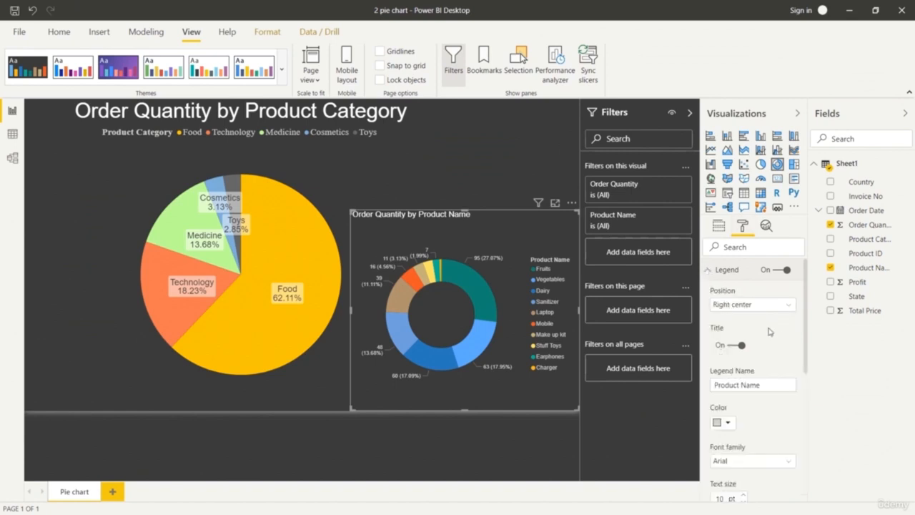
pyautogui.scroll(-3, 772, 332)
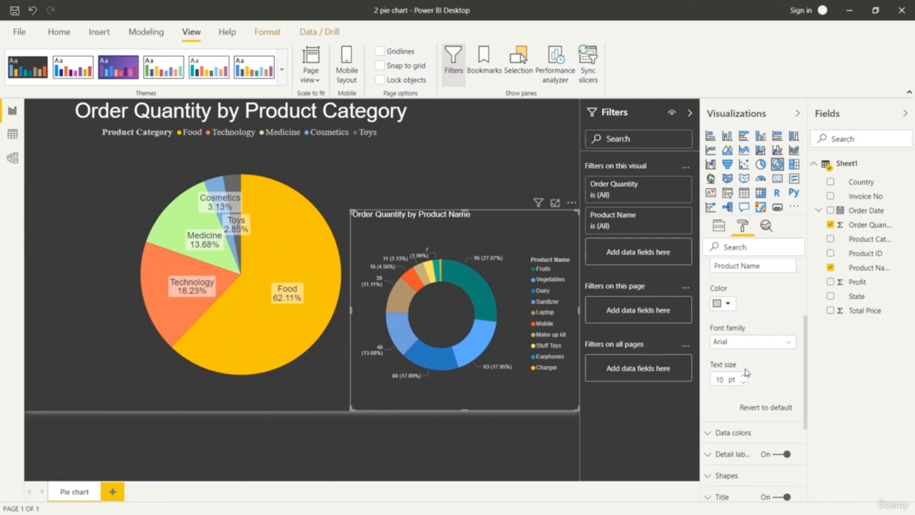
pyautogui.click(743, 375)
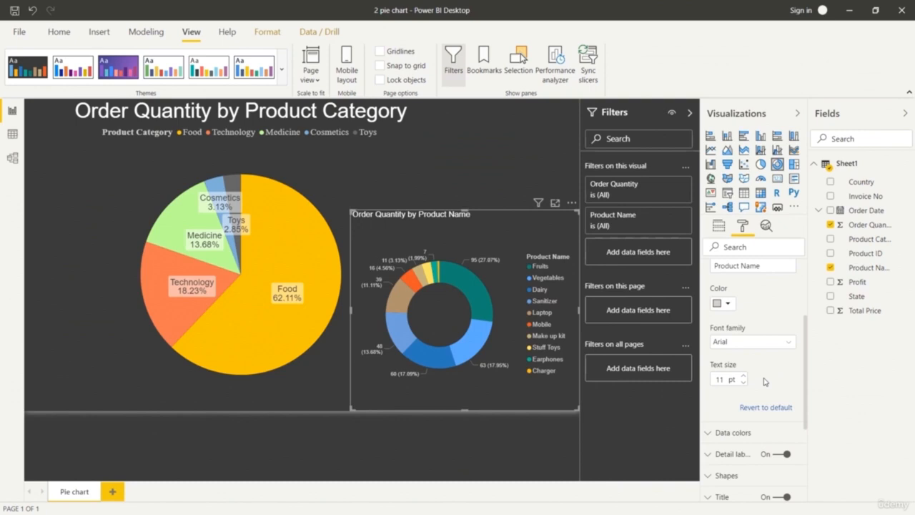
pyautogui.click(744, 382)
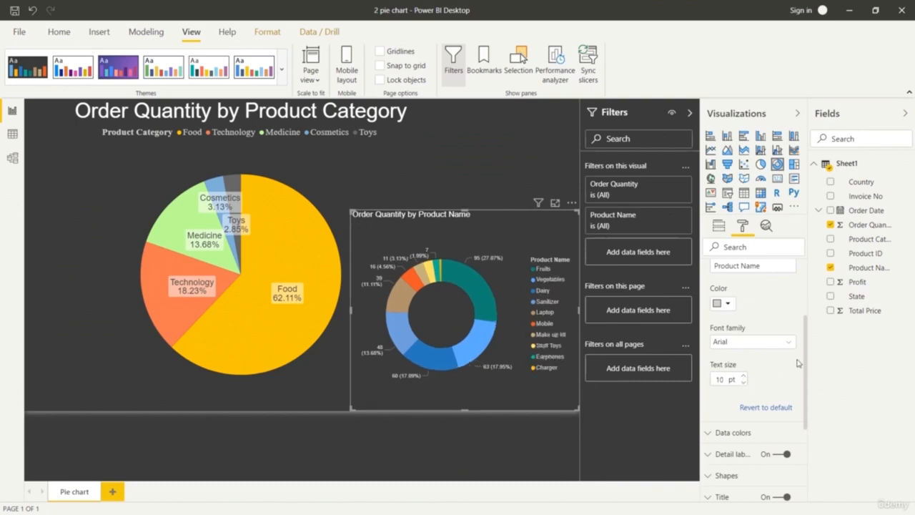
pyautogui.scroll(-5, 798, 365)
pyautogui.scroll(7, 775, 343)
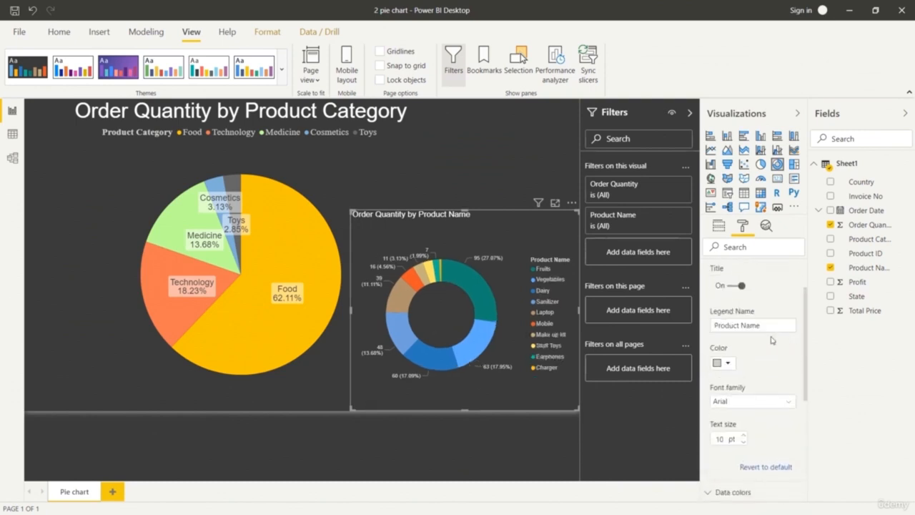
pyautogui.scroll(2, 759, 329)
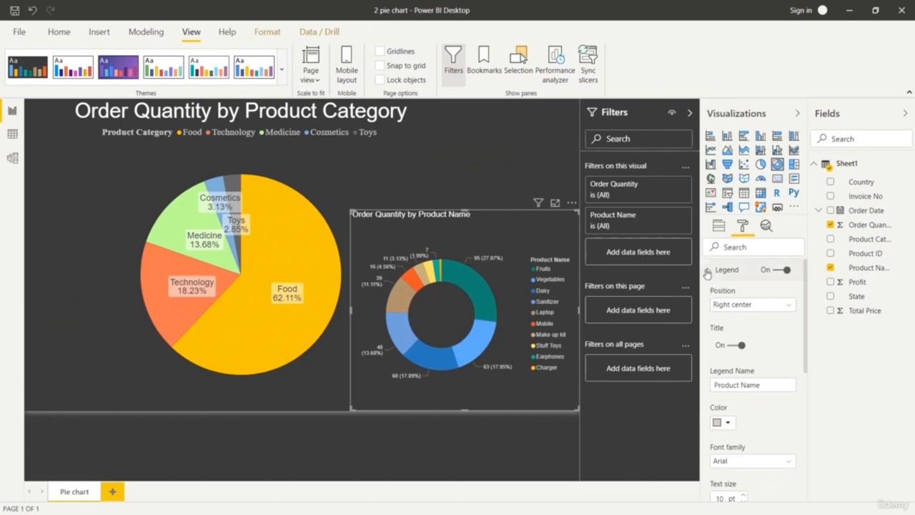
pyautogui.click(706, 270)
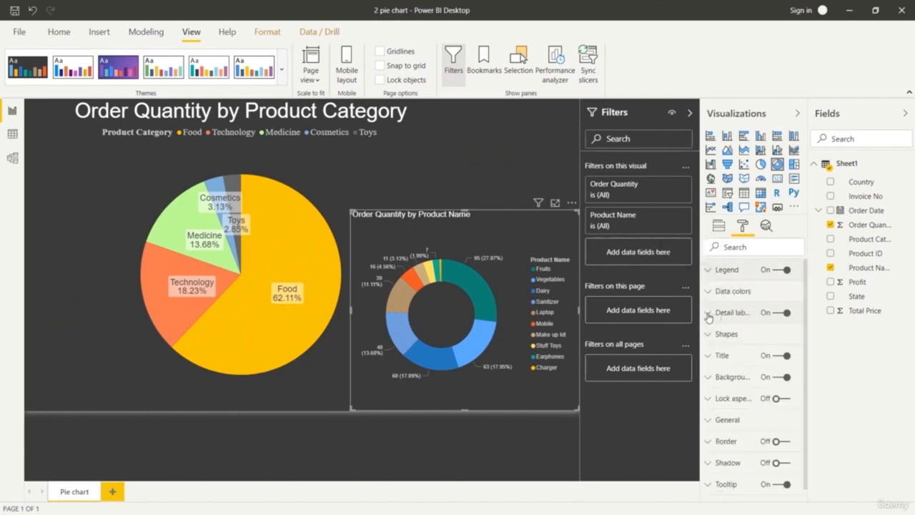
# Set the donut chart's detail labels to category and percent of total, and turn off its legend.
pyautogui.click(708, 314)
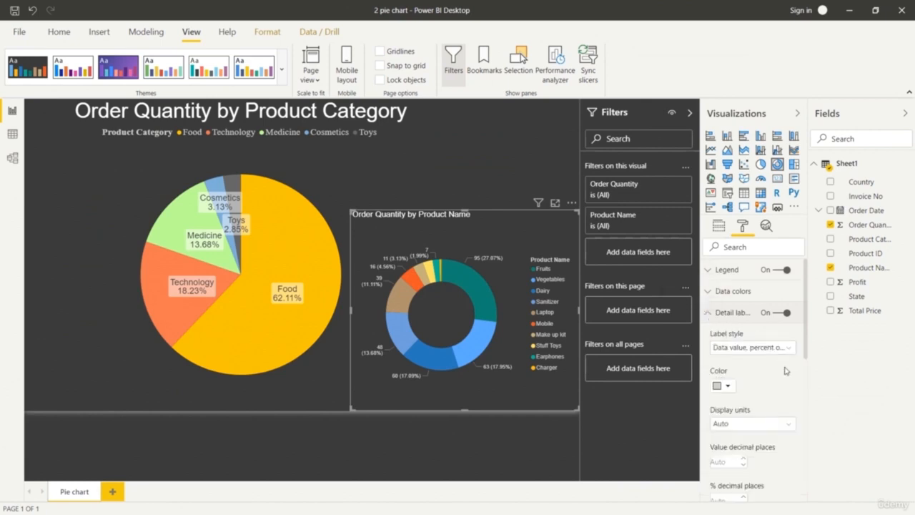
pyautogui.click(783, 348)
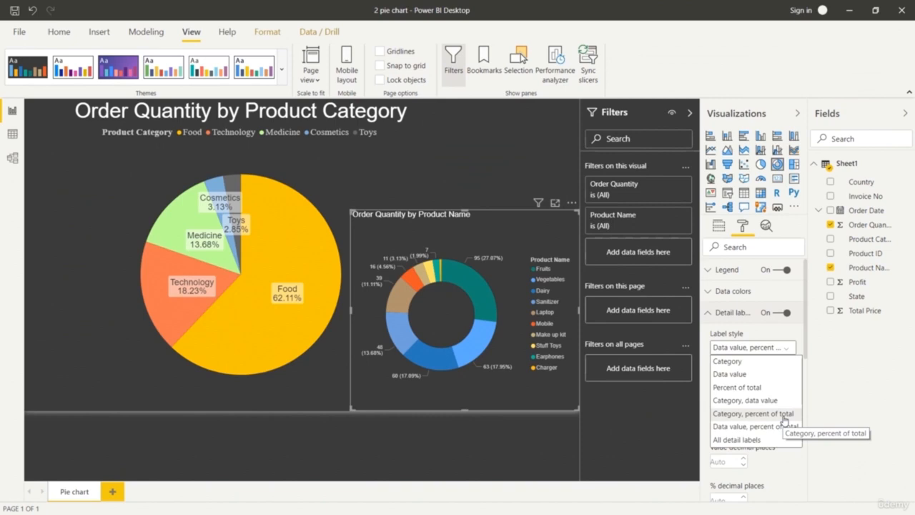
pyautogui.click(784, 414)
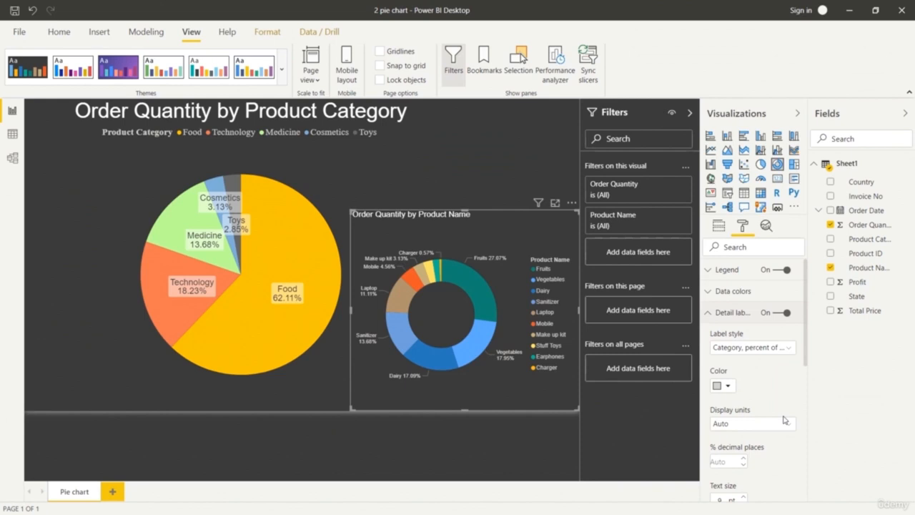
pyautogui.click(777, 272)
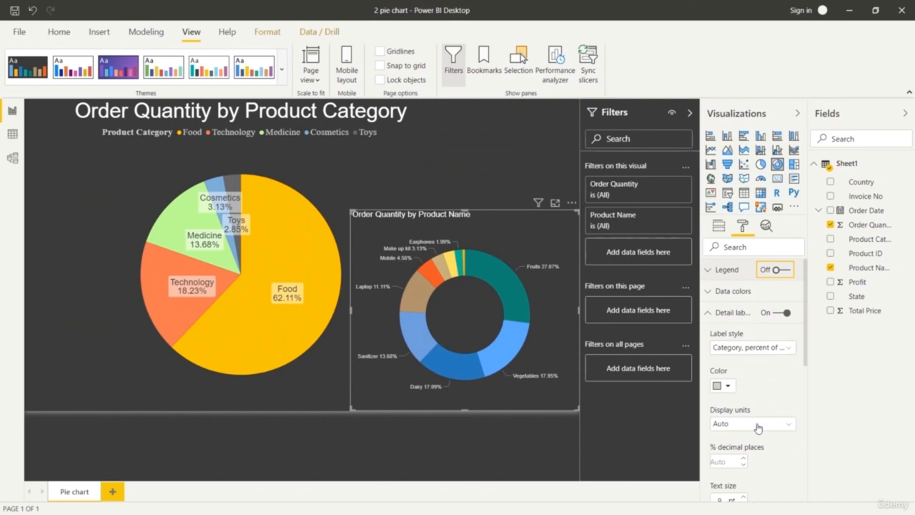
# Try a detail label text size of 13 pt on the donut chart and settle on 10 pt.
pyautogui.scroll(-2, 757, 429)
pyautogui.click(743, 378)
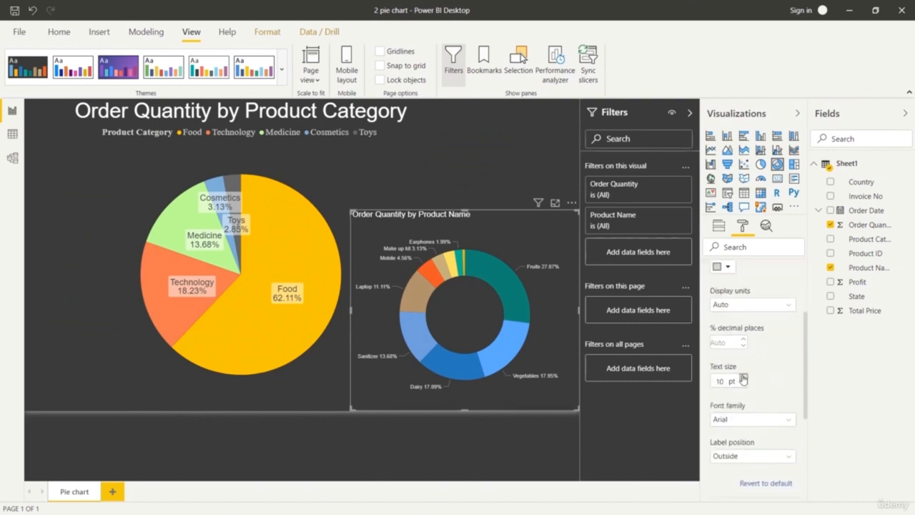
pyautogui.click(743, 377)
pyautogui.click(743, 378)
pyautogui.click(743, 377)
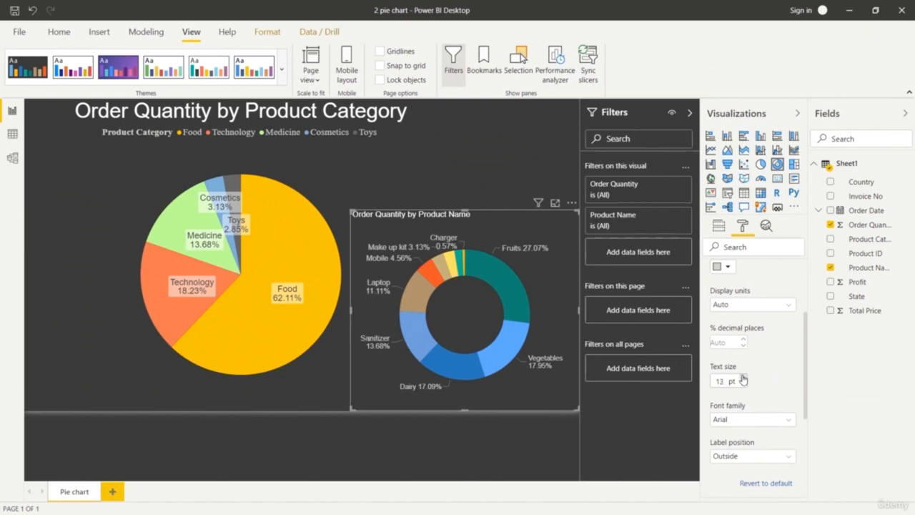
pyautogui.click(742, 385)
pyautogui.click(742, 386)
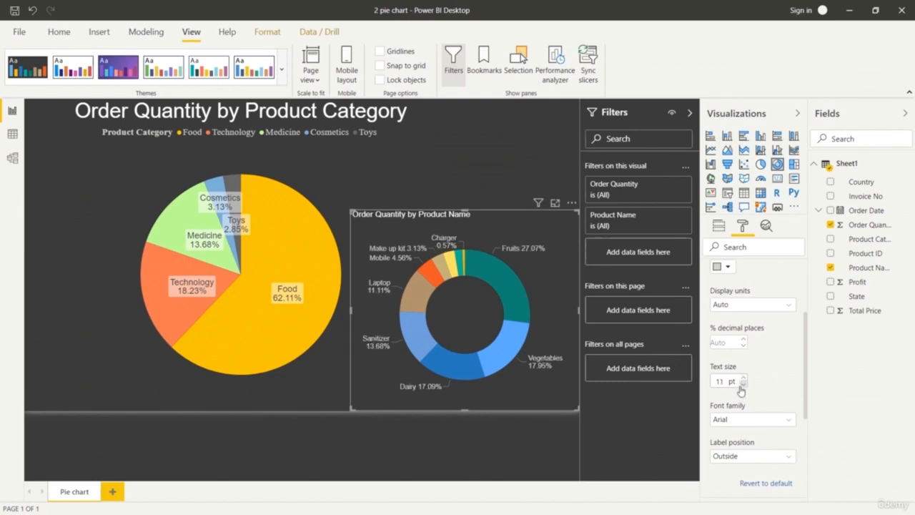
pyautogui.click(742, 385)
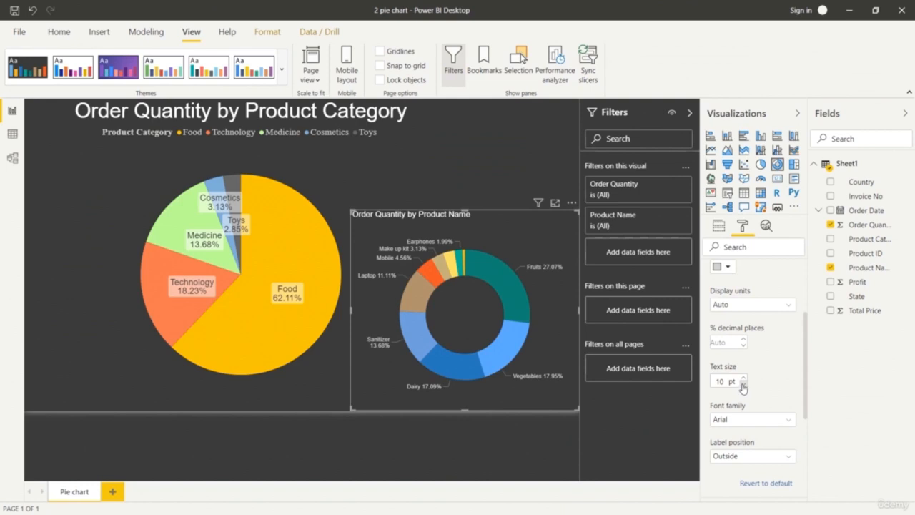
# Center the donut chart's title and set its text size to 17 pt.
pyautogui.scroll(-3, 765, 400)
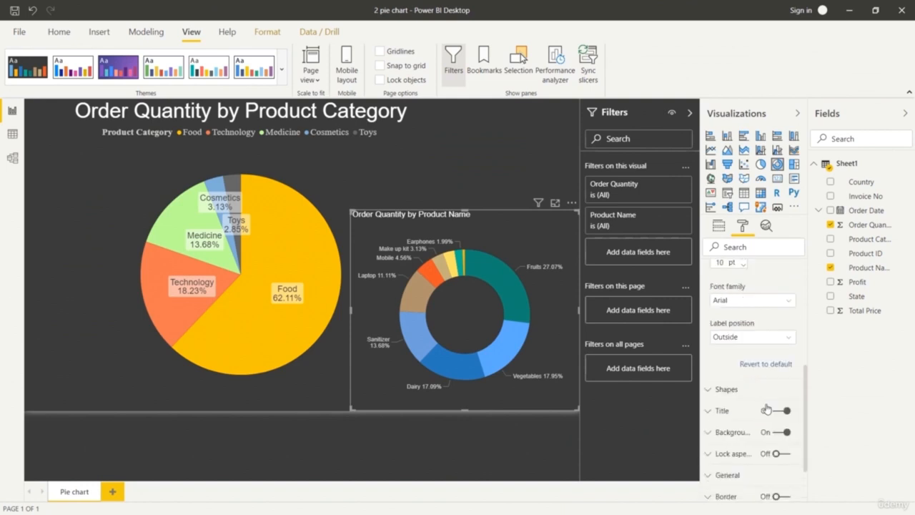
pyautogui.click(719, 411)
pyautogui.scroll(-3, 759, 447)
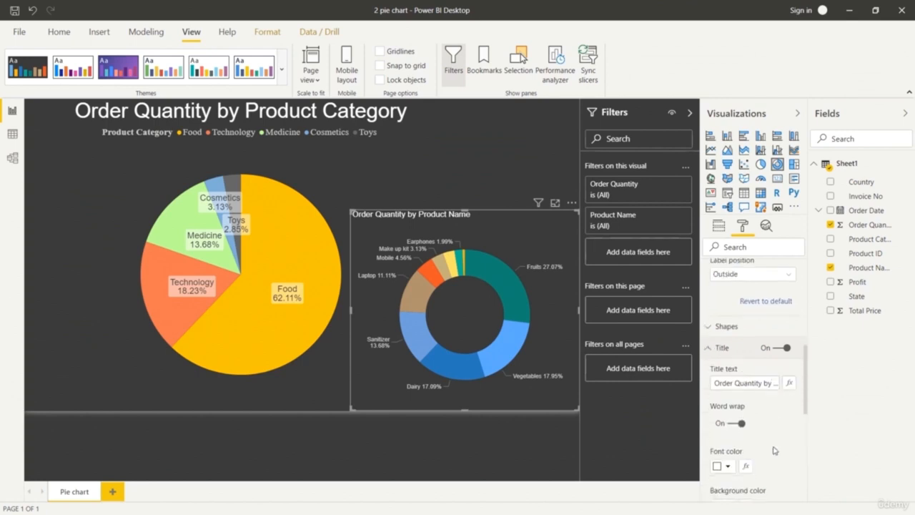
pyautogui.click(730, 488)
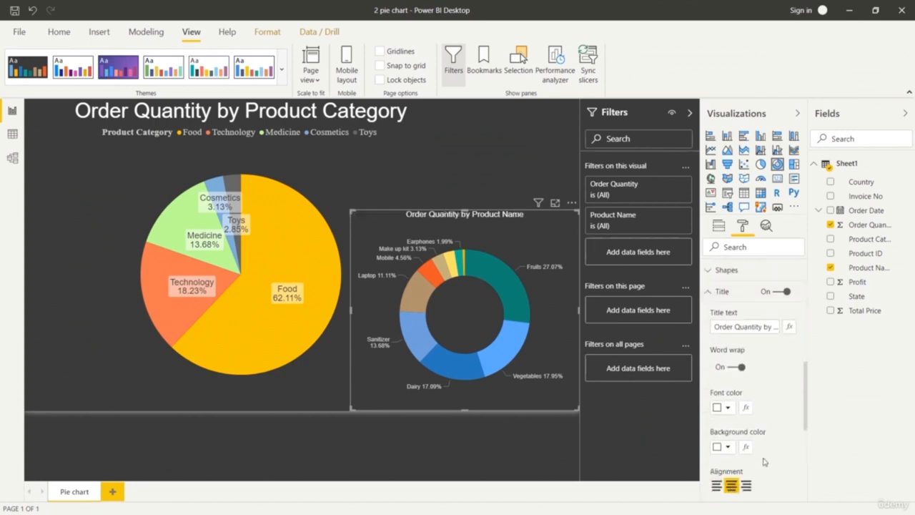
pyautogui.scroll(-5, 757, 429)
pyautogui.click(744, 282)
pyautogui.click(743, 282)
pyautogui.click(743, 283)
pyautogui.click(744, 290)
pyautogui.click(743, 283)
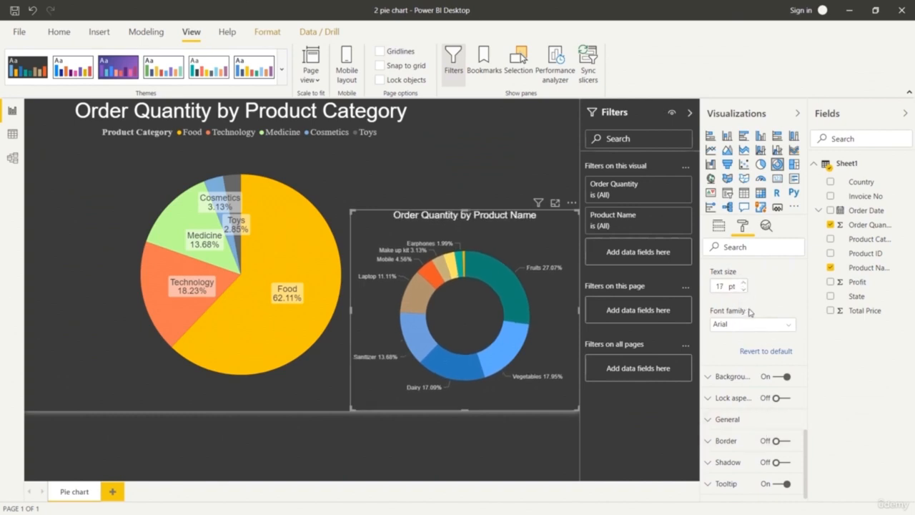
# Collapse the detail label settings, deselect the donut chart to view the page, and reselect it to show its field assignments.
pyautogui.scroll(3, 750, 351)
pyautogui.scroll(10, 751, 350)
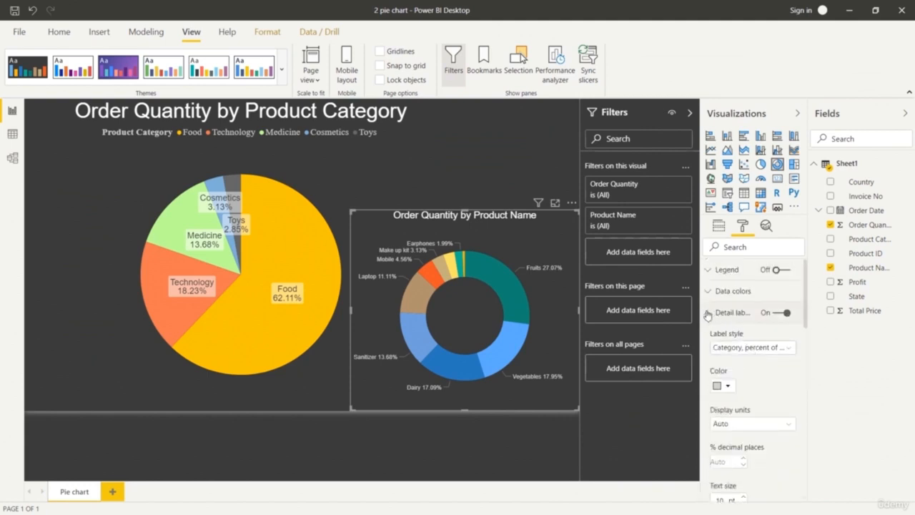
pyautogui.click(708, 313)
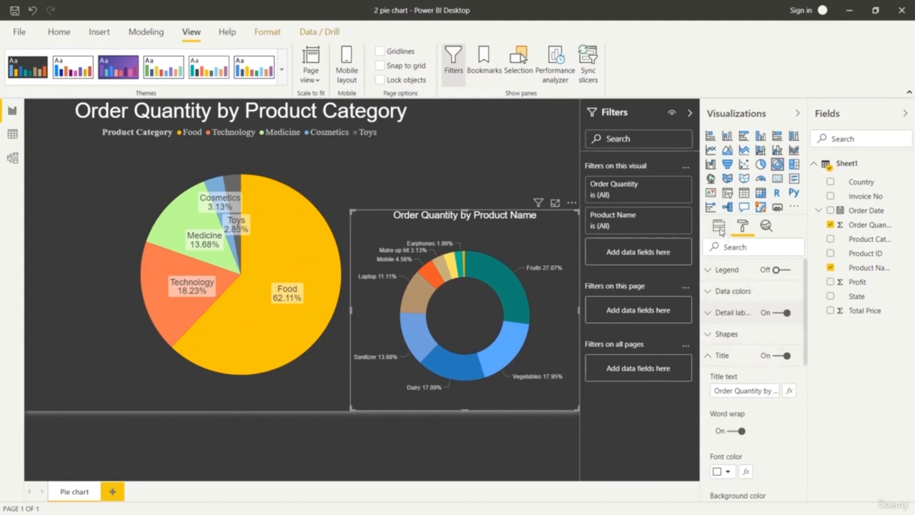
pyautogui.click(514, 449)
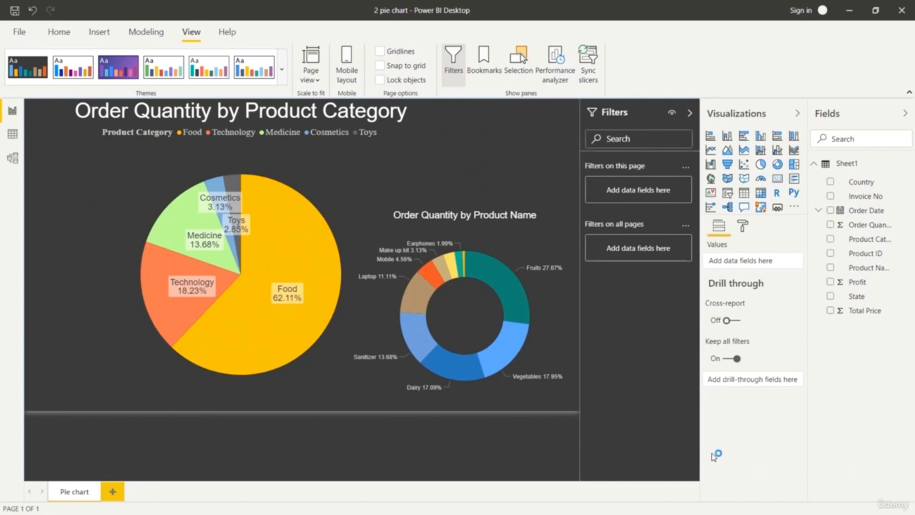
pyautogui.click(525, 223)
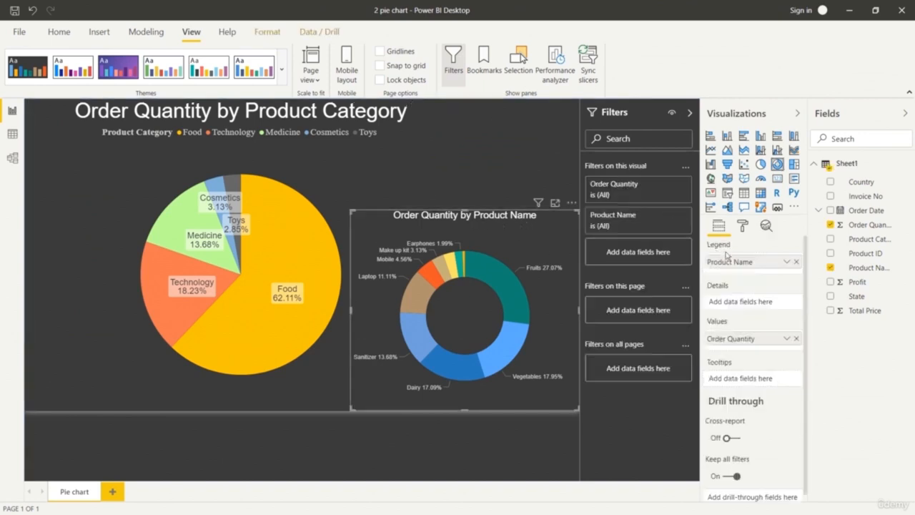
# Change the donut chart's title text to "Order Quantity by Product Type".
pyautogui.click(743, 226)
pyautogui.scroll(-1, 747, 368)
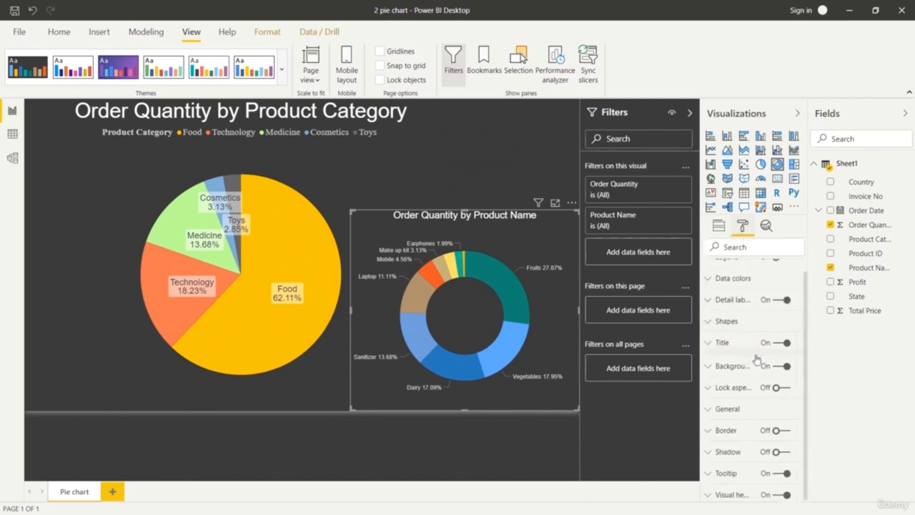
pyautogui.click(720, 342)
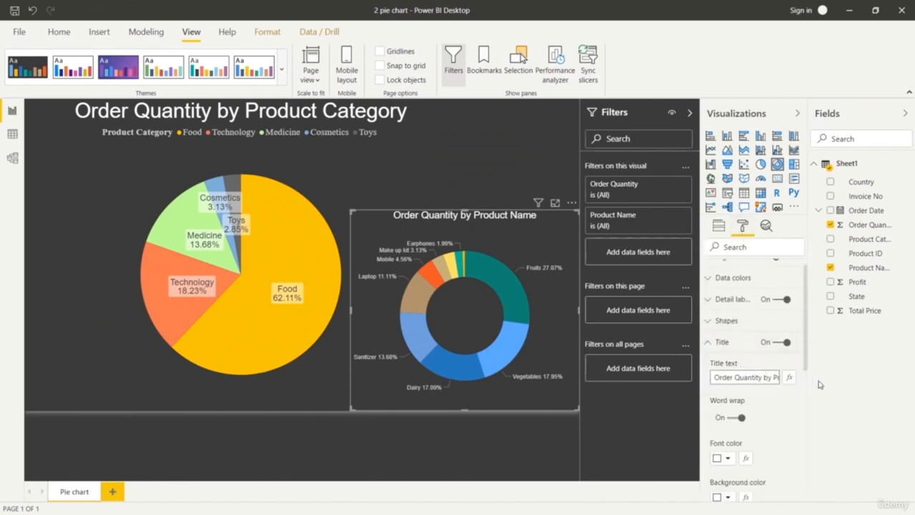
pyautogui.press('Right')
pyautogui.press('Right')
pyautogui.press('Right')
pyautogui.press('Right')
pyautogui.press('Right')
pyautogui.press('Right')
pyautogui.press('Right')
pyautogui.press('Right')
pyautogui.press('Right')
pyautogui.press('Right')
pyautogui.press('Right')
pyautogui.press('Right')
pyautogui.press('Right')
pyautogui.press('Right')
pyautogui.press('BackSpace')
pyautogui.press('BackSpace')
pyautogui.press('BackSpace')
pyautogui.press('BackSpace')
pyautogui.press('BackSpace')
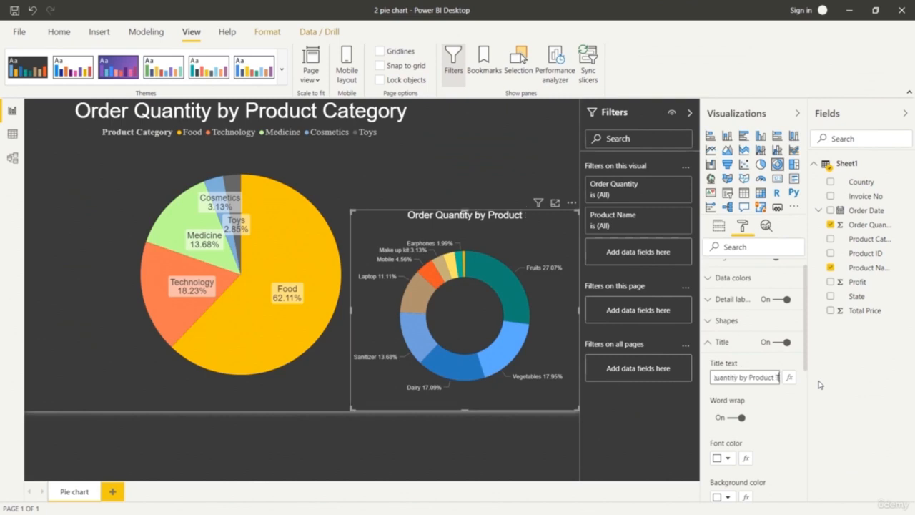
pyautogui.write('Ty')
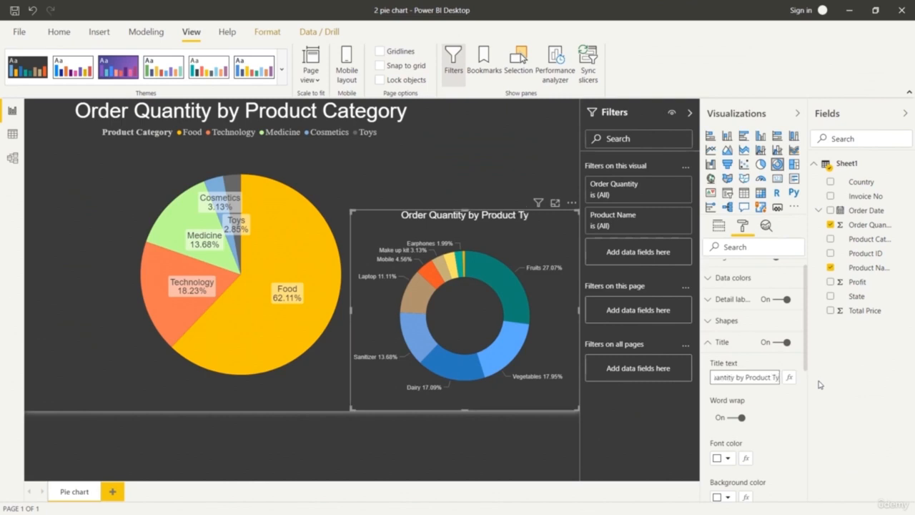
pyautogui.write('pe')
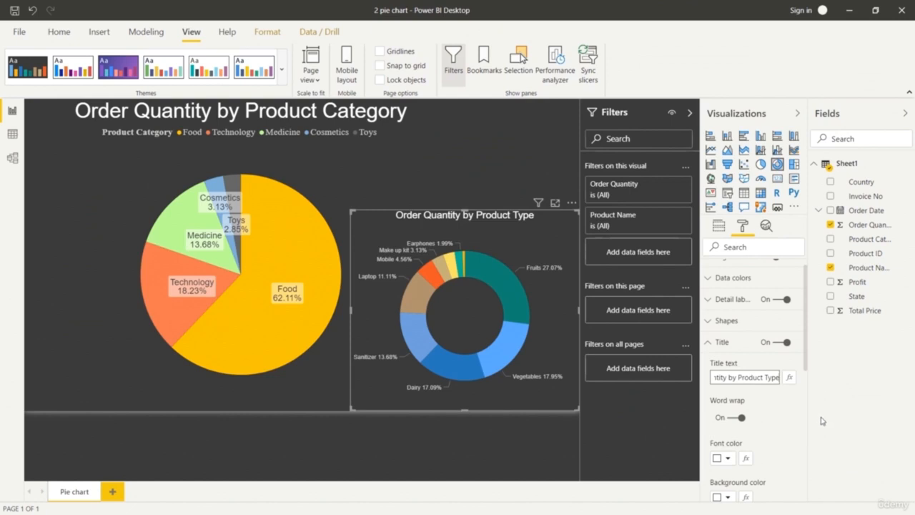
# Remove the word "Type" so the donut chart's title reads "Order Quantity by Product".
pyautogui.press('BackSpace')
pyautogui.press('BackSpace')
pyautogui.press('BackSpace')
pyautogui.press('BackSpace')
pyautogui.press('BackSpace')
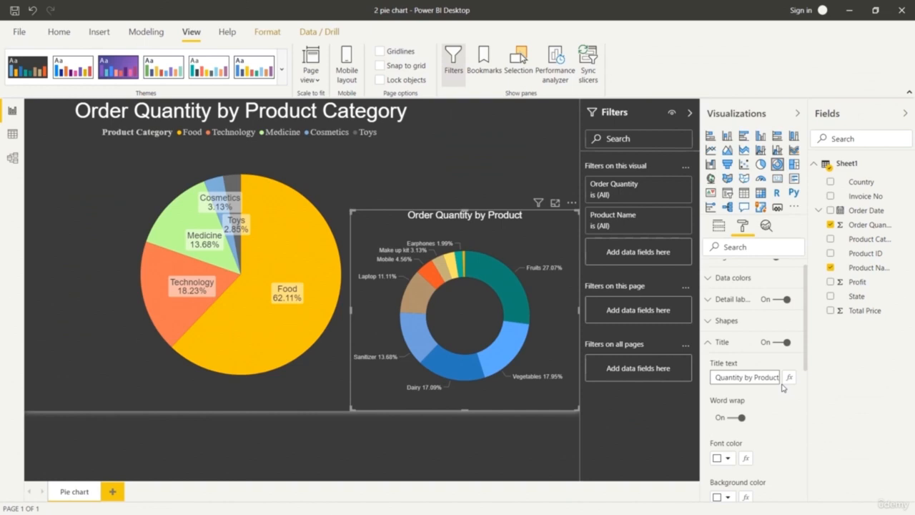
pyautogui.click(781, 416)
# Recolor the donut chart's food slices in progressively deeper yellow shades: Fruits palest, Vegetables medium, Dairy strongest.
pyautogui.scroll(1, 736, 356)
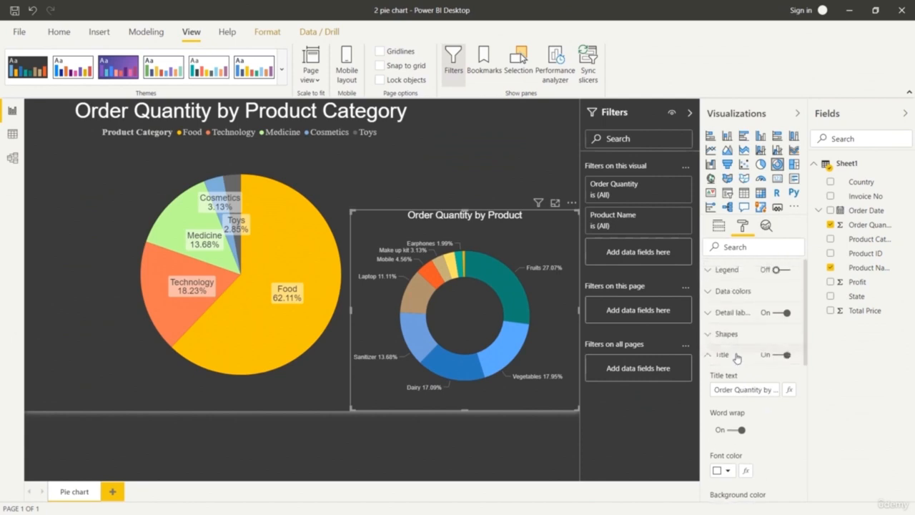
pyautogui.click(708, 291)
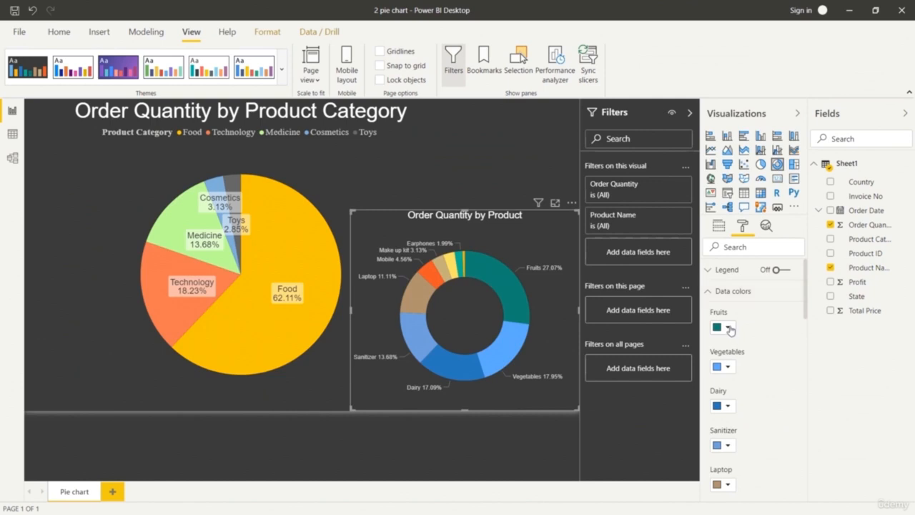
pyautogui.click(728, 328)
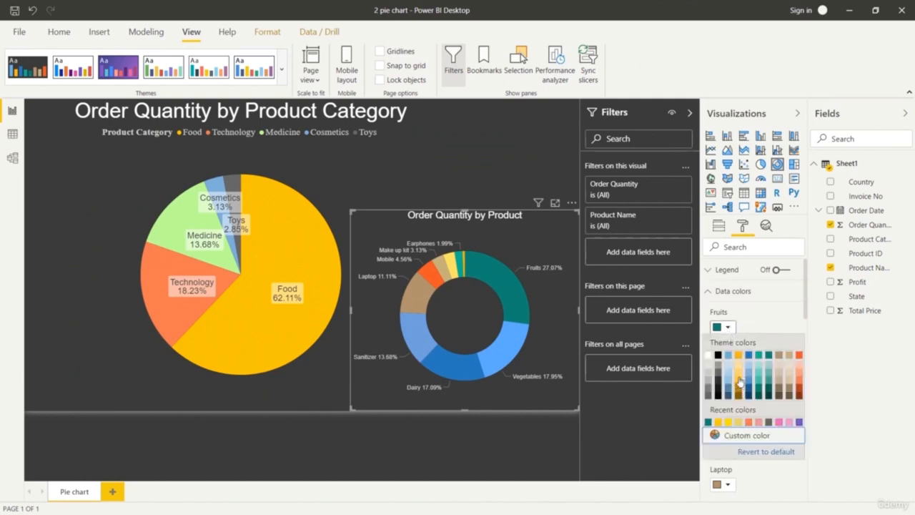
pyautogui.click(739, 367)
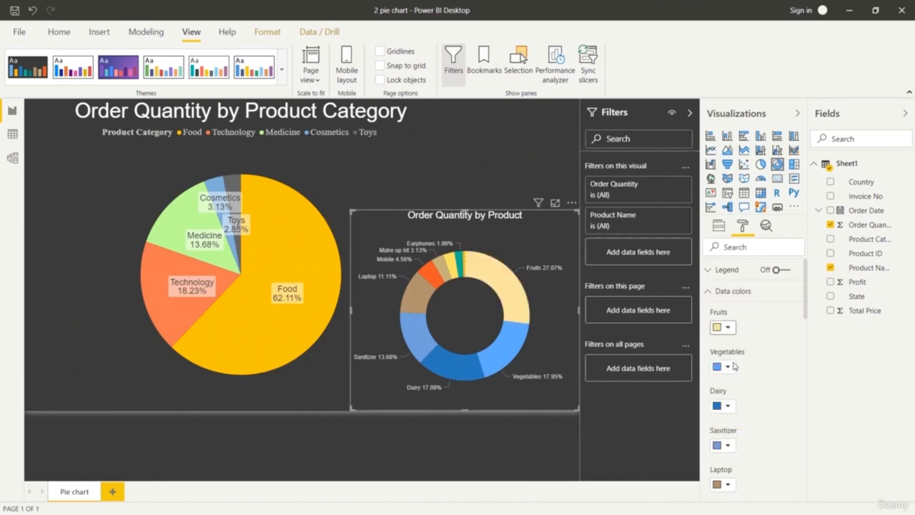
pyautogui.click(727, 366)
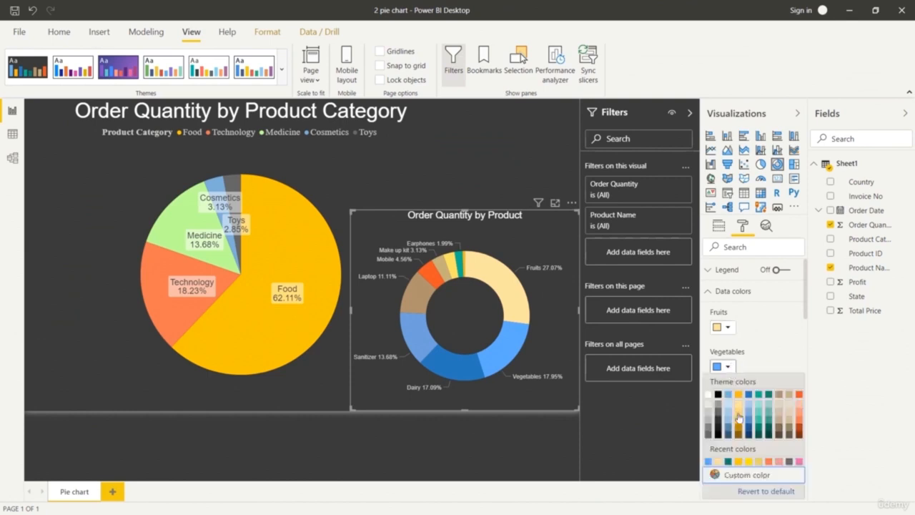
pyautogui.click(738, 417)
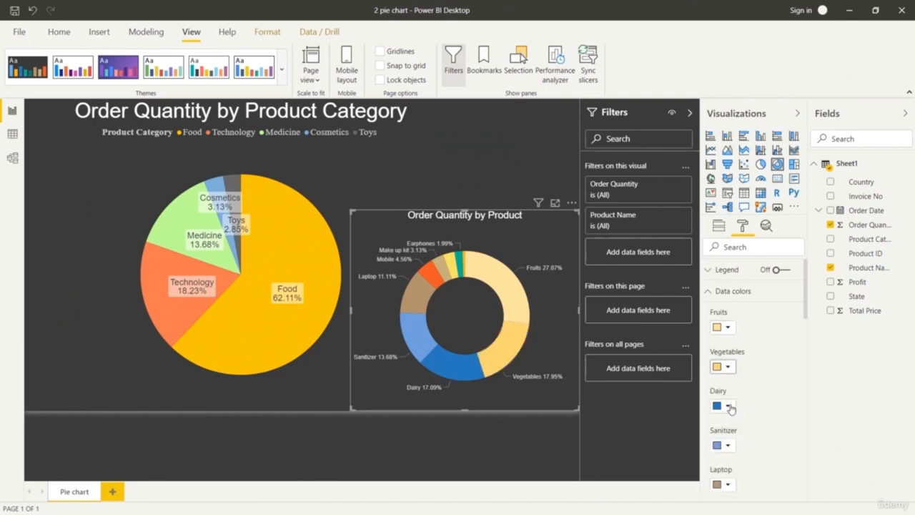
pyautogui.click(728, 406)
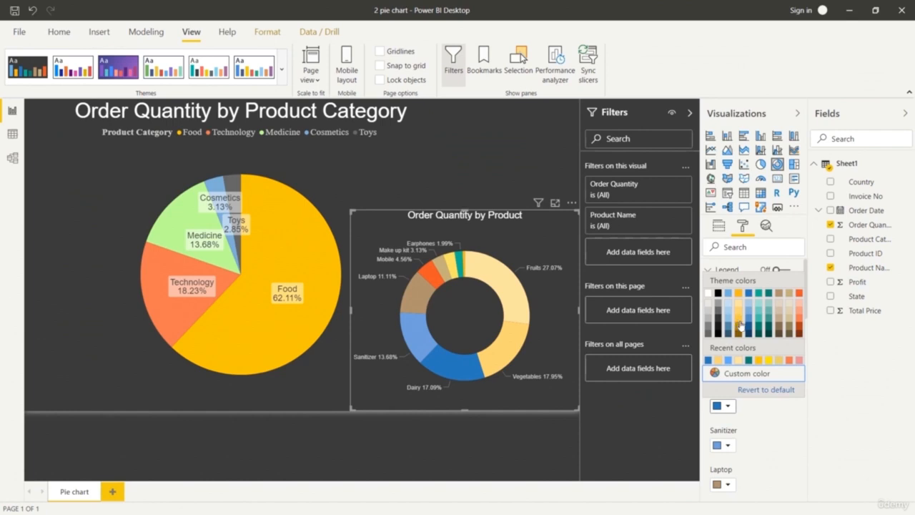
pyautogui.click(740, 325)
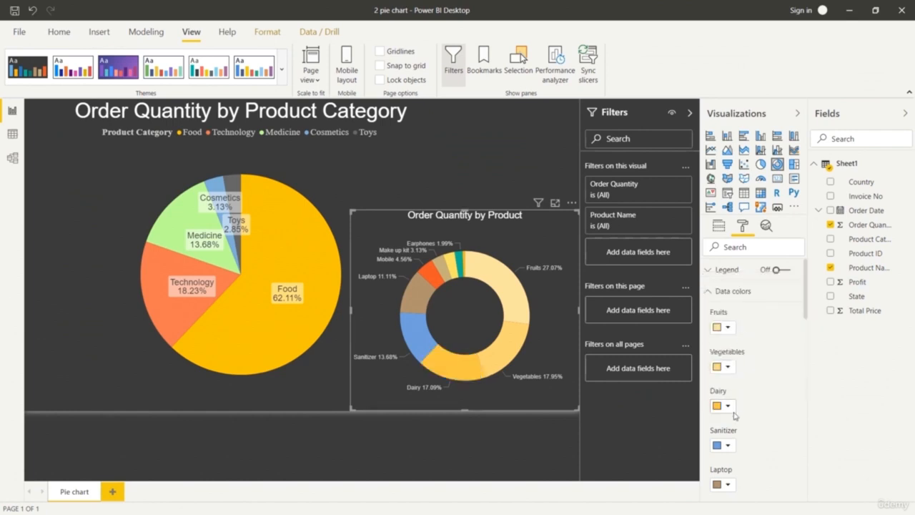
# Try a light teal and the custom greens 44FF1E and 90FF00 on the donut chart's Sanitizer slice.
pyautogui.scroll(-2, 736, 396)
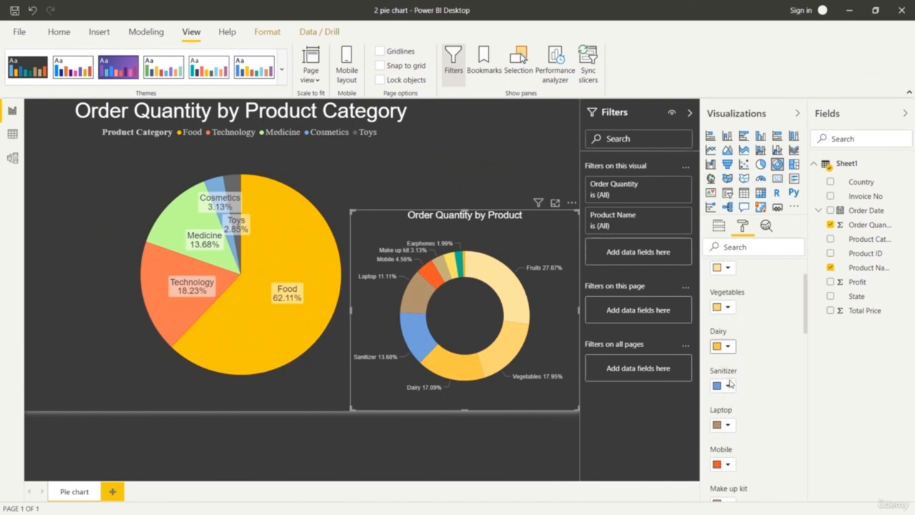
pyautogui.click(727, 386)
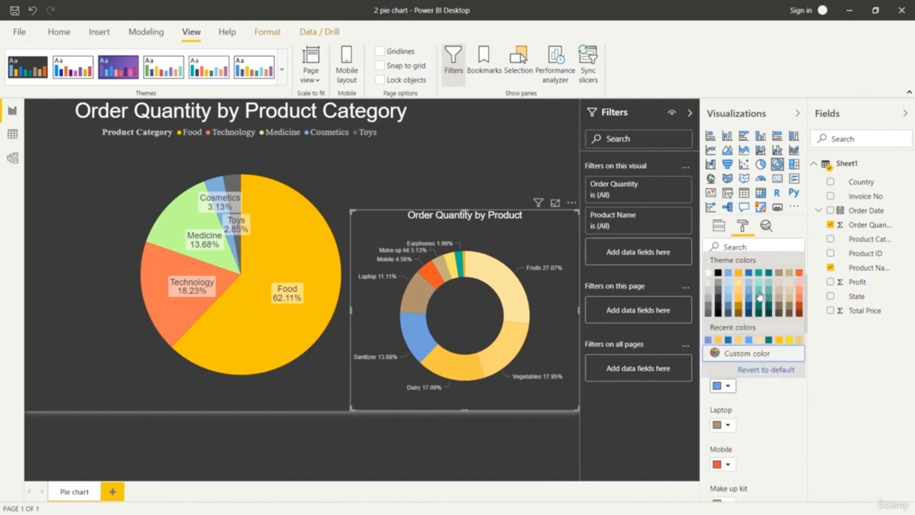
pyautogui.click(759, 294)
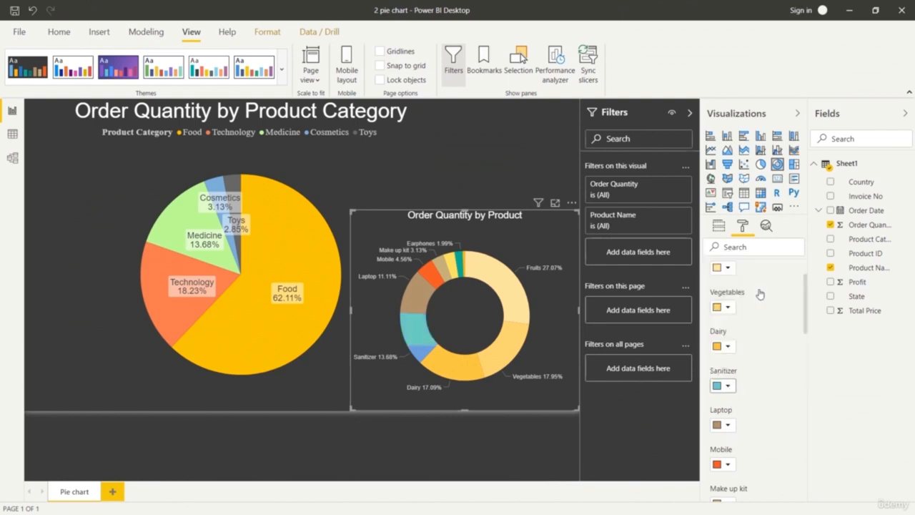
pyautogui.click(728, 386)
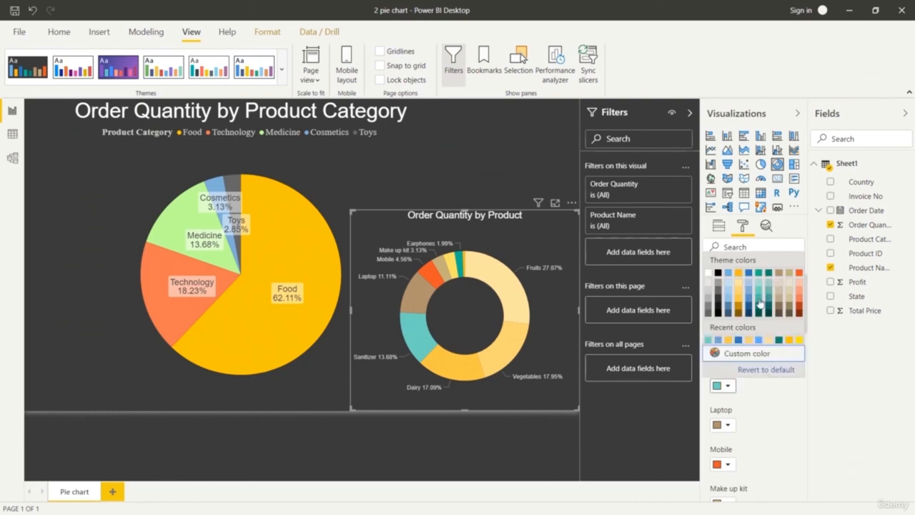
pyautogui.click(749, 357)
pyautogui.click(766, 269)
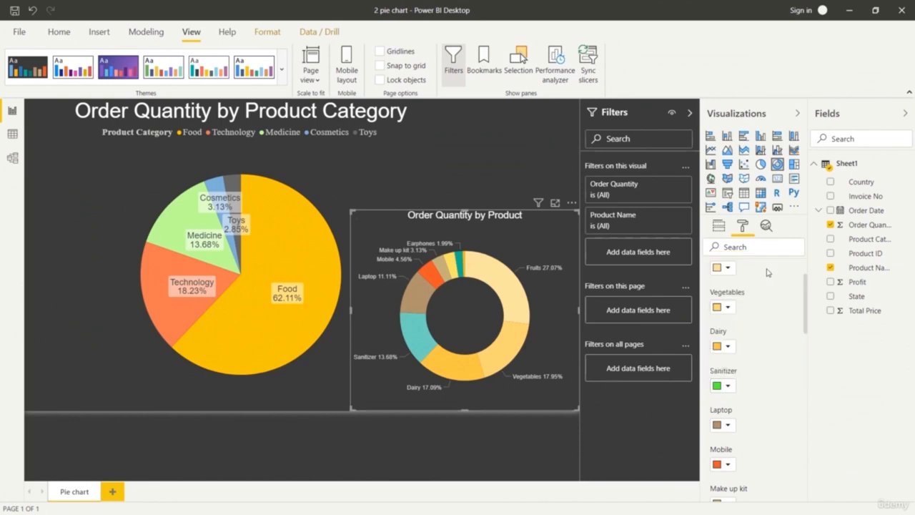
pyautogui.click(728, 386)
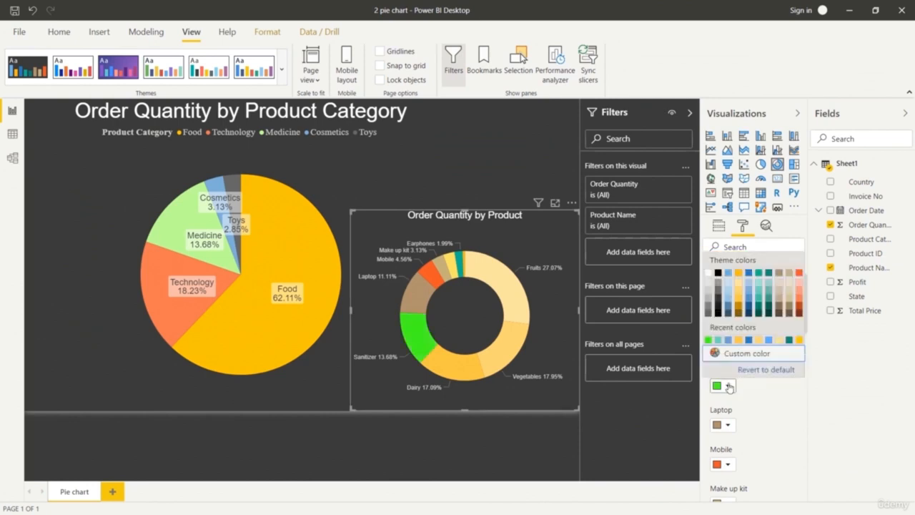
pyautogui.click(747, 352)
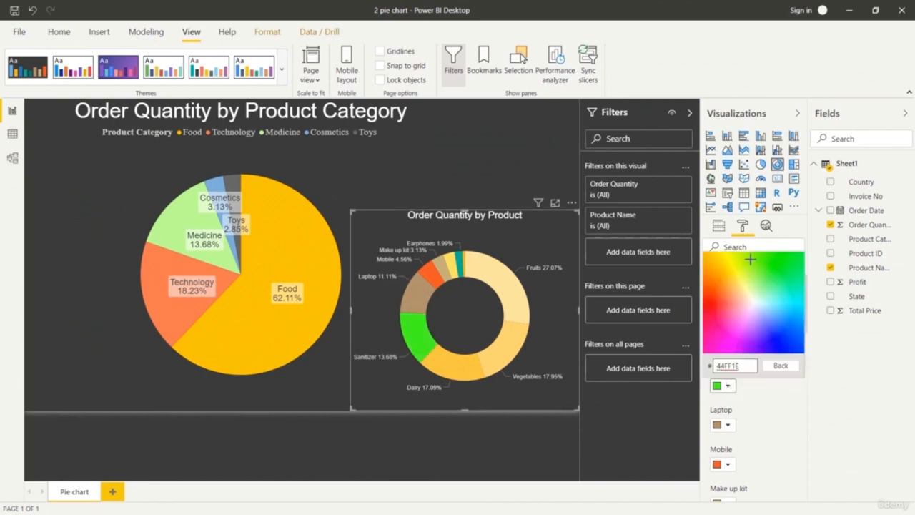
pyautogui.click(749, 259)
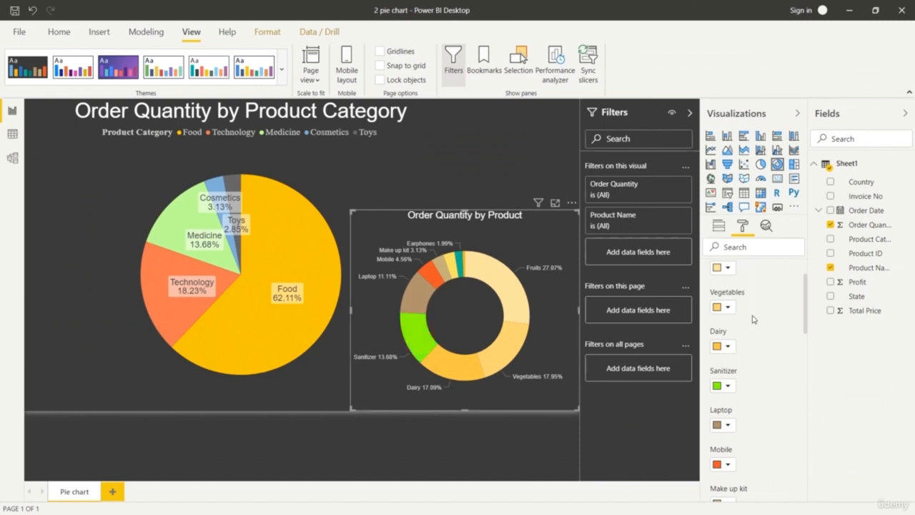
# Give the Sanitizer slice of the donut chart a custom emerald green color.
pyautogui.click(728, 387)
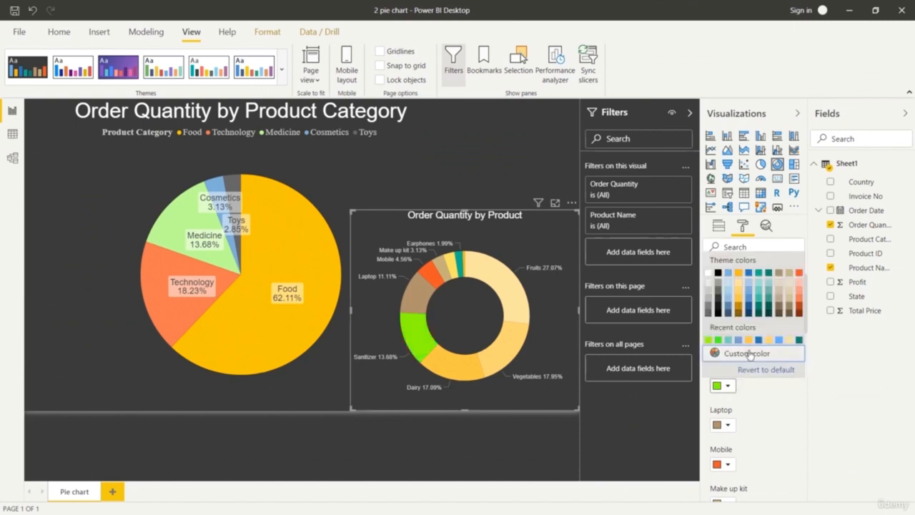
pyautogui.click(747, 350)
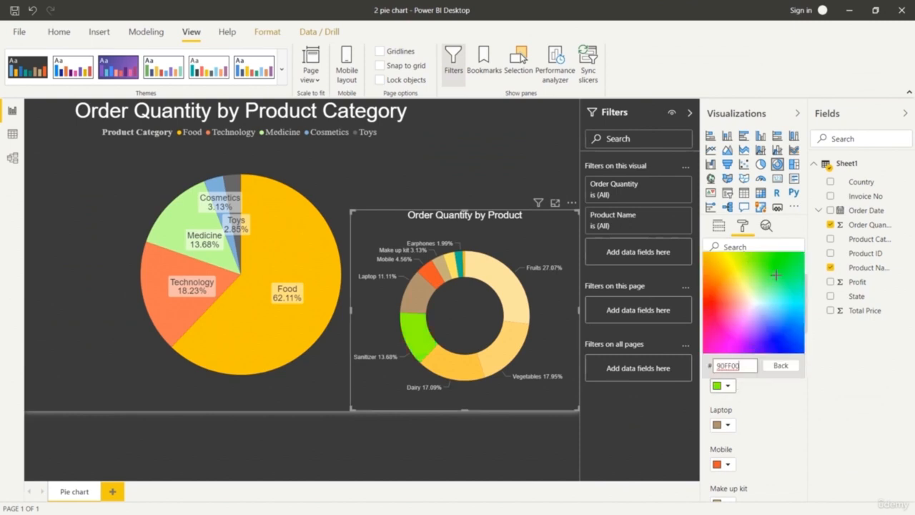
pyautogui.click(789, 275)
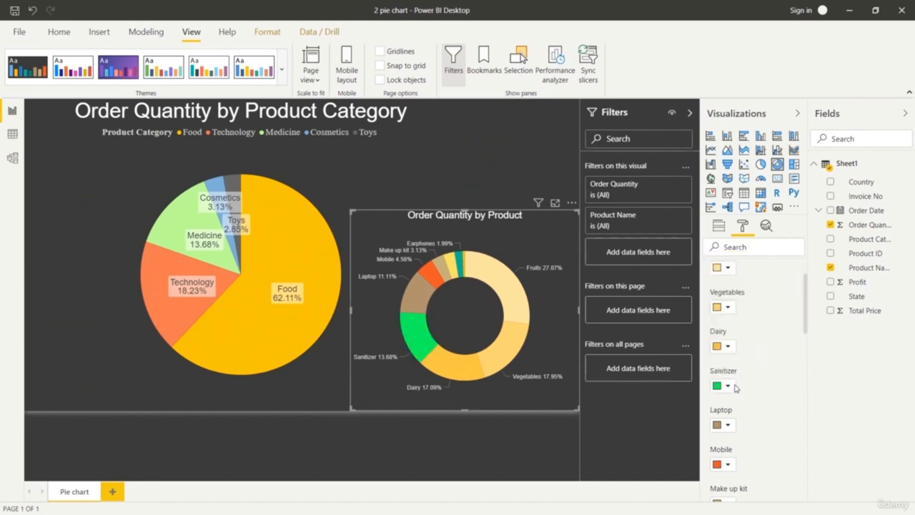
# Recolor the donut chart's technology slices in orange shades: Laptop light orange, Earphones dark orange and Charger dark reddish brown.
pyautogui.scroll(-2, 730, 427)
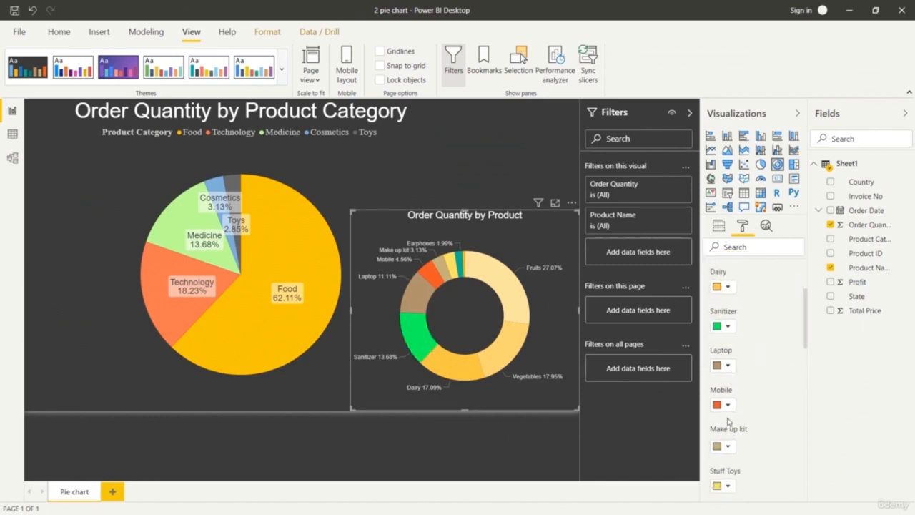
pyautogui.click(728, 365)
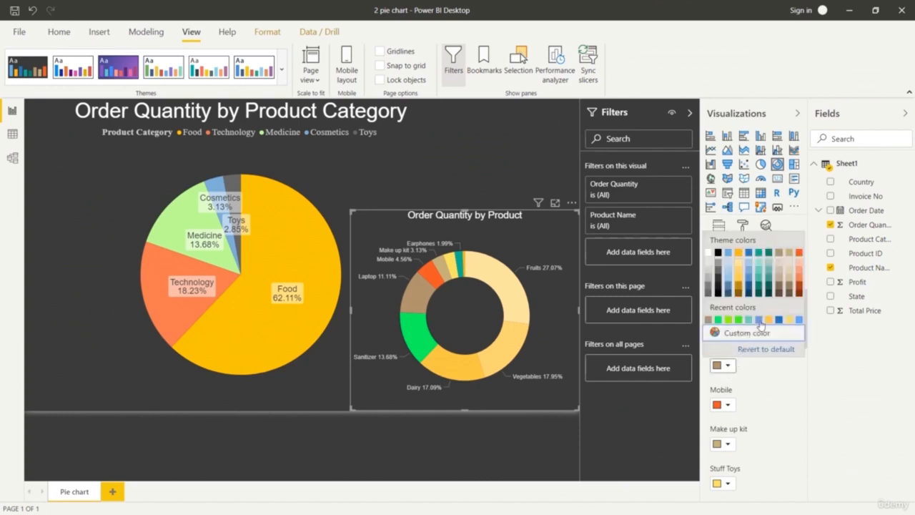
pyautogui.click(800, 282)
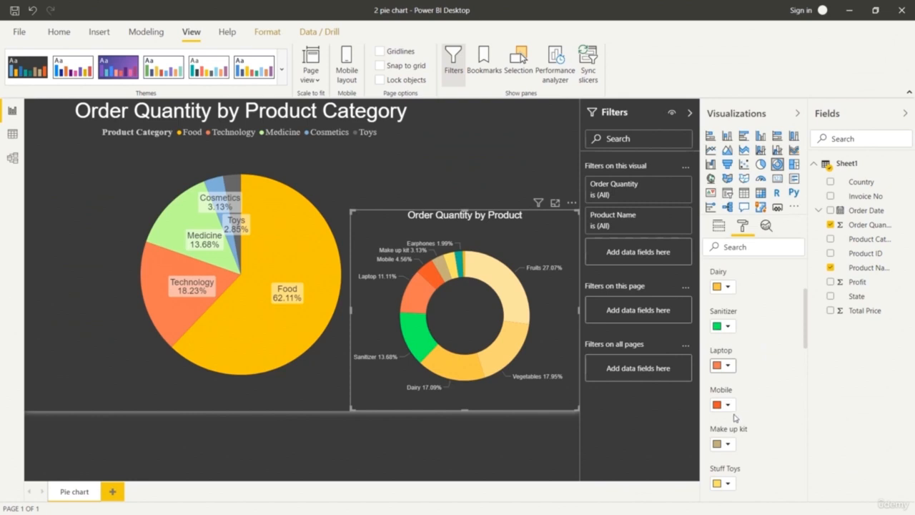
pyautogui.scroll(-3, 730, 434)
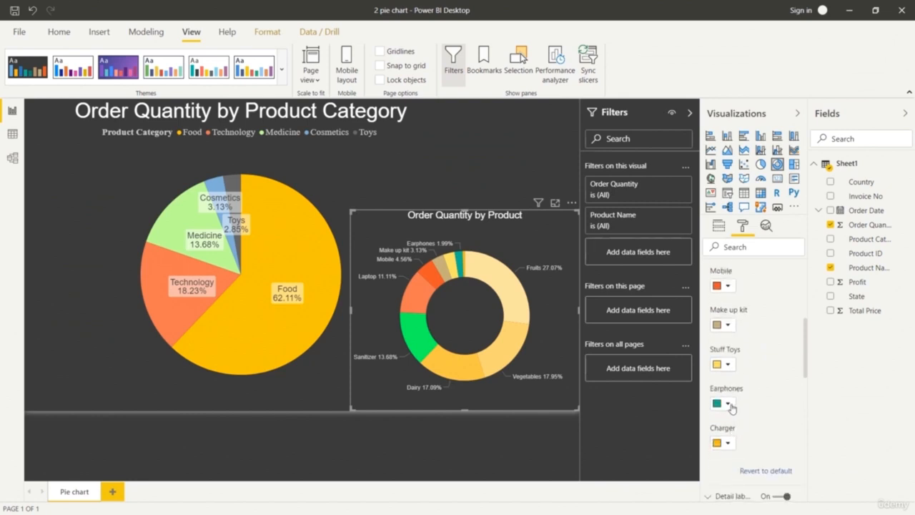
pyautogui.click(730, 406)
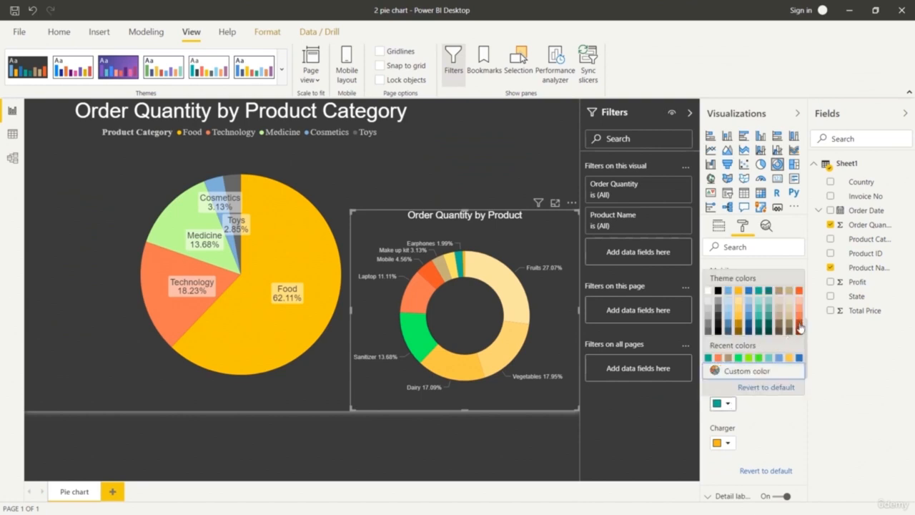
pyautogui.click(800, 326)
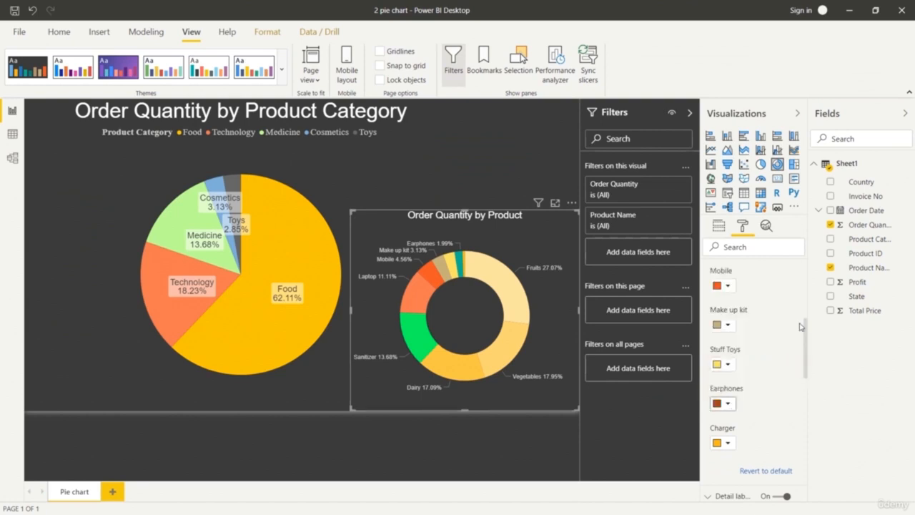
pyautogui.click(728, 443)
pyautogui.click(800, 370)
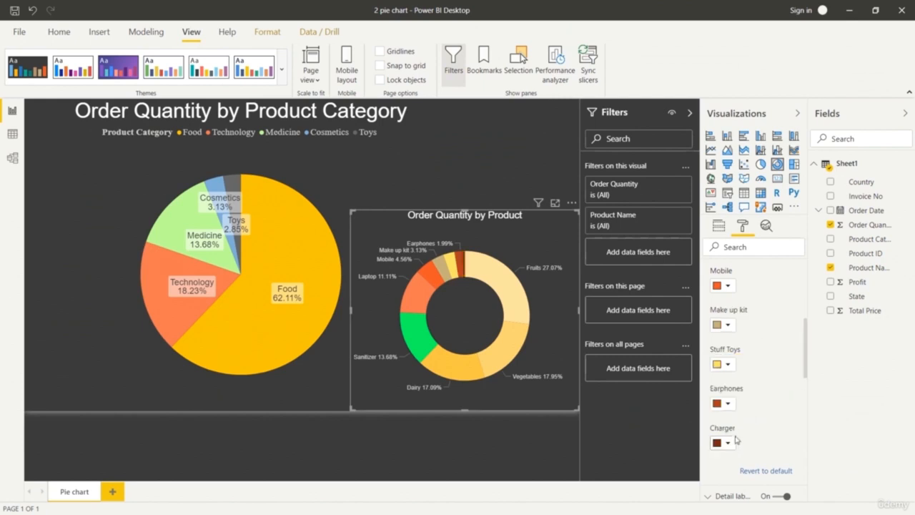
# Recolor the donut chart's Stuff Toys slice dark gray and its Make up kit slice light blue.
pyautogui.click(728, 365)
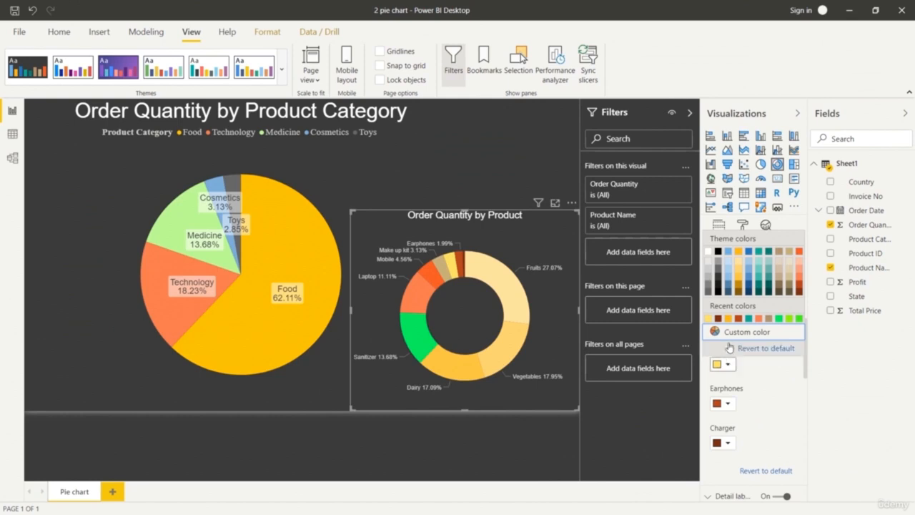
pyautogui.click(718, 272)
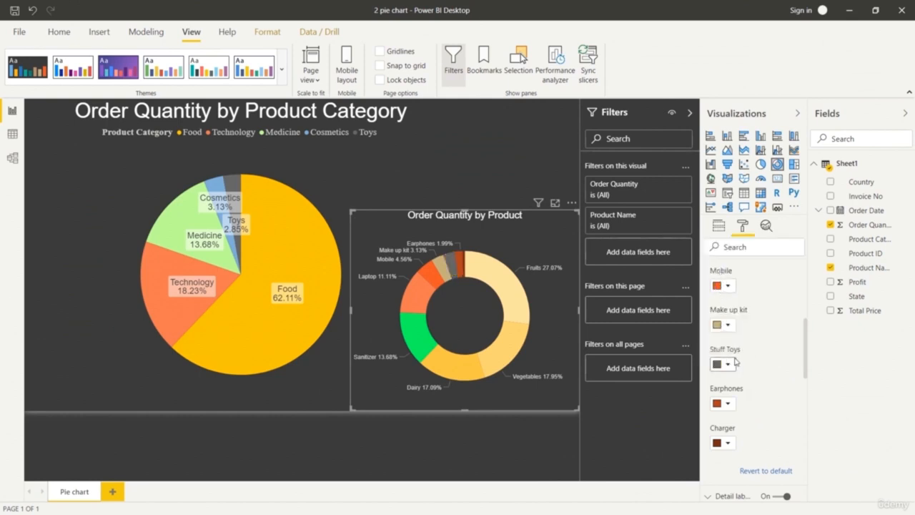
pyautogui.click(727, 325)
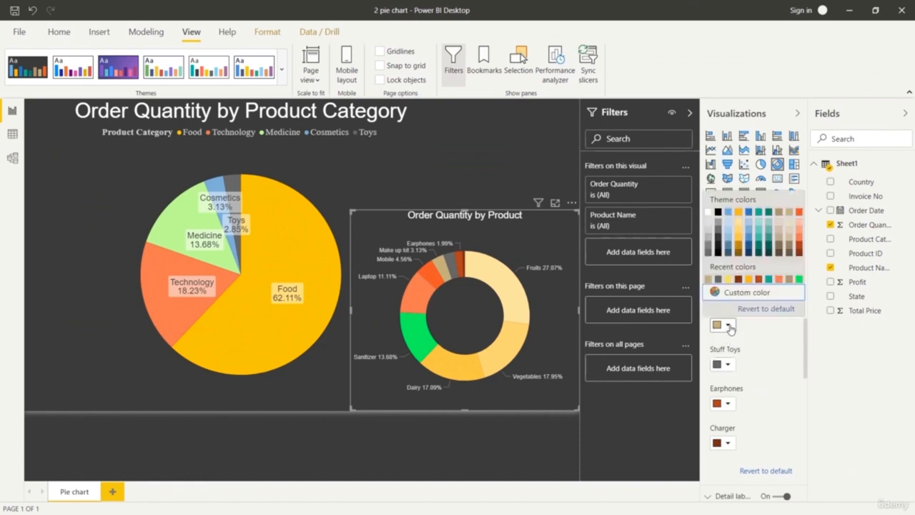
pyautogui.click(729, 243)
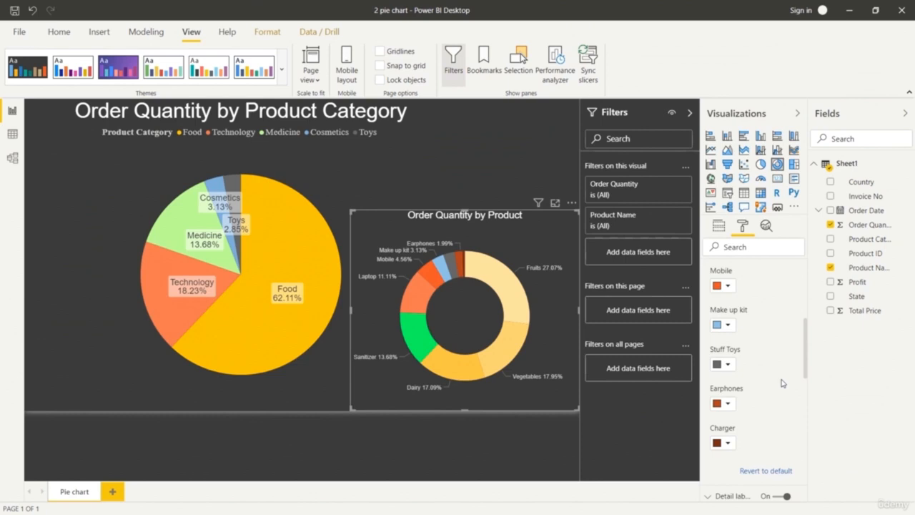
# Give the donut chart's Sanitizer slice a custom soft light green similar to the pie chart's Medicine slice.
pyautogui.scroll(5, 739, 314)
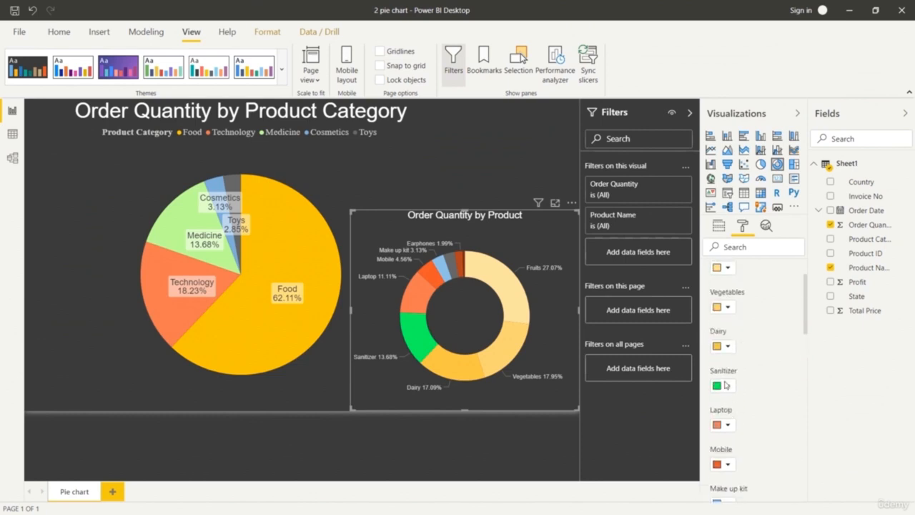
pyautogui.click(726, 384)
pyautogui.click(751, 348)
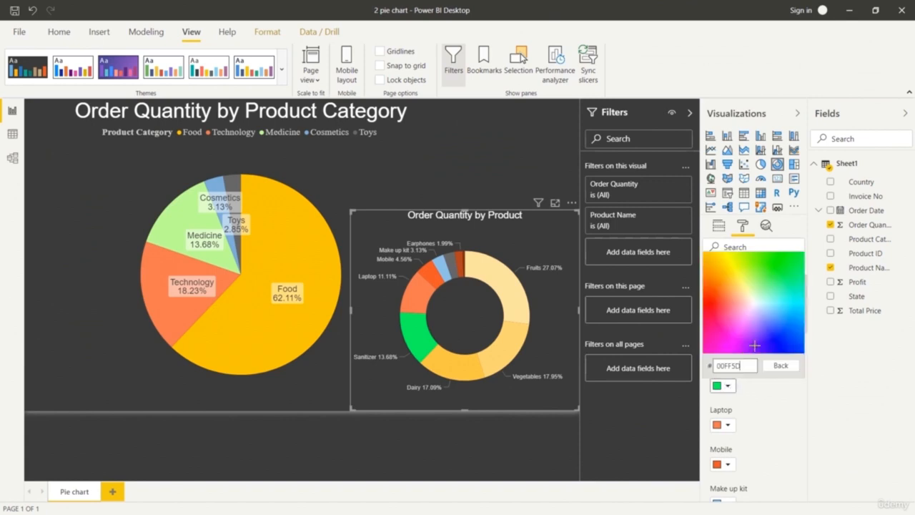
pyautogui.click(758, 273)
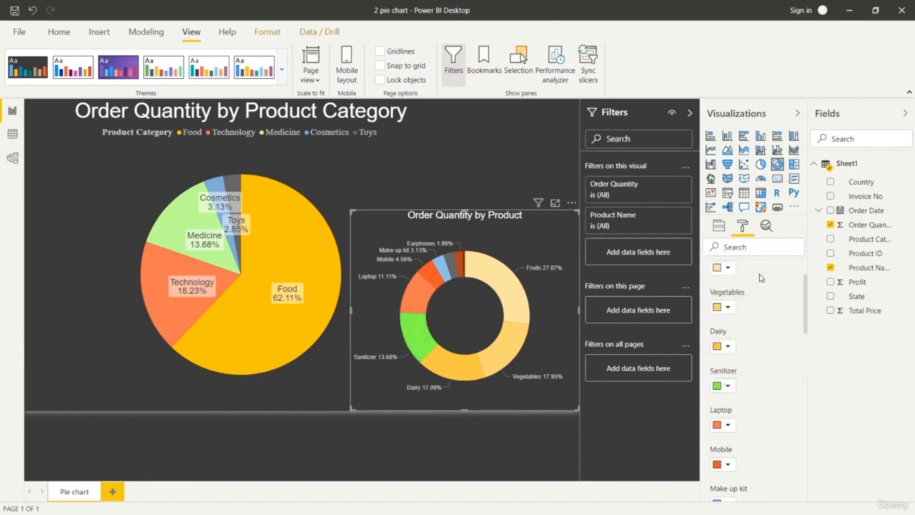
pyautogui.click(728, 385)
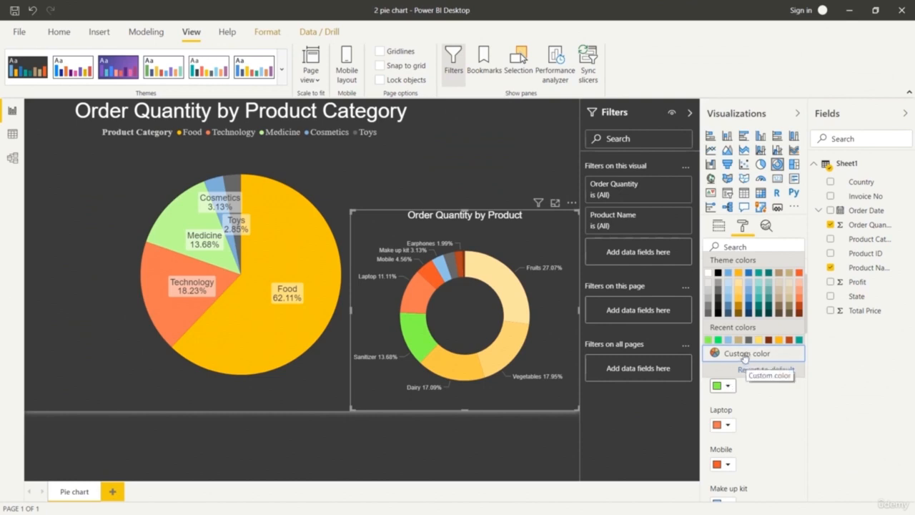
pyautogui.click(746, 354)
pyautogui.click(760, 281)
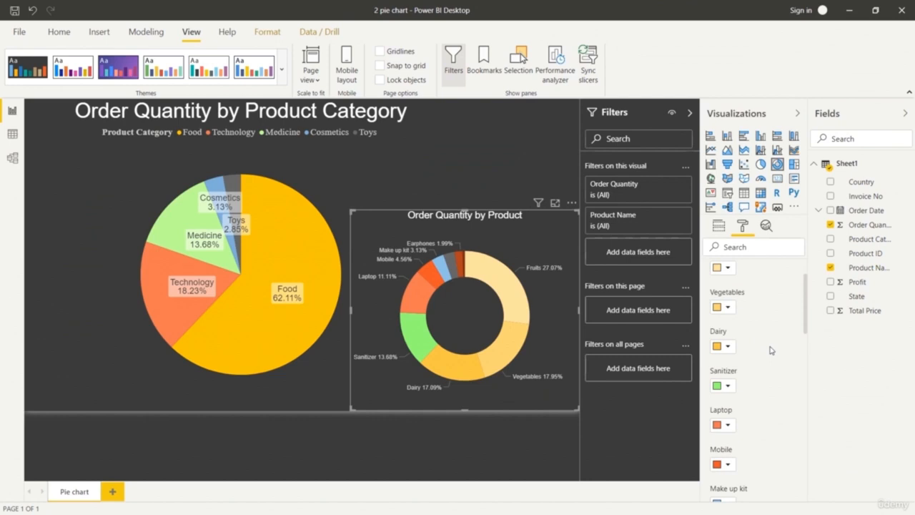
# Try the City park theme on the report and switch back to the dark gray theme.
pyautogui.click(175, 70)
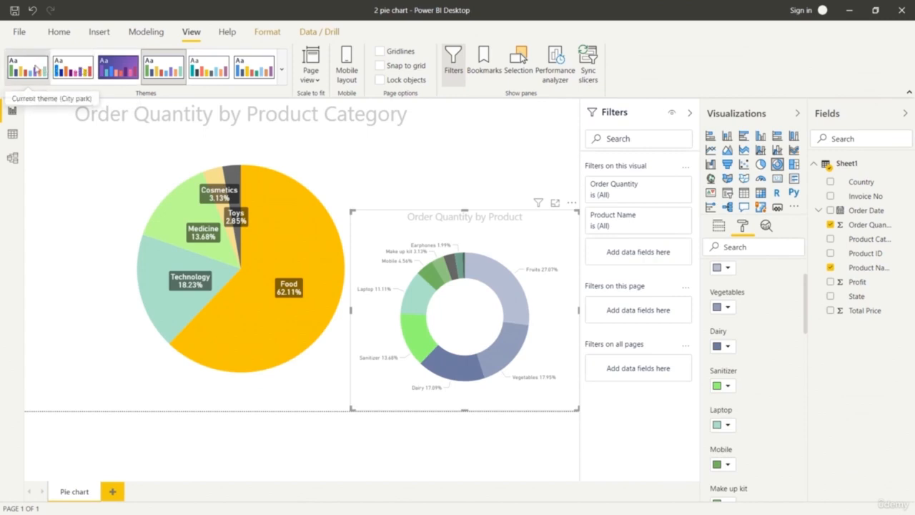
pyautogui.click(281, 70)
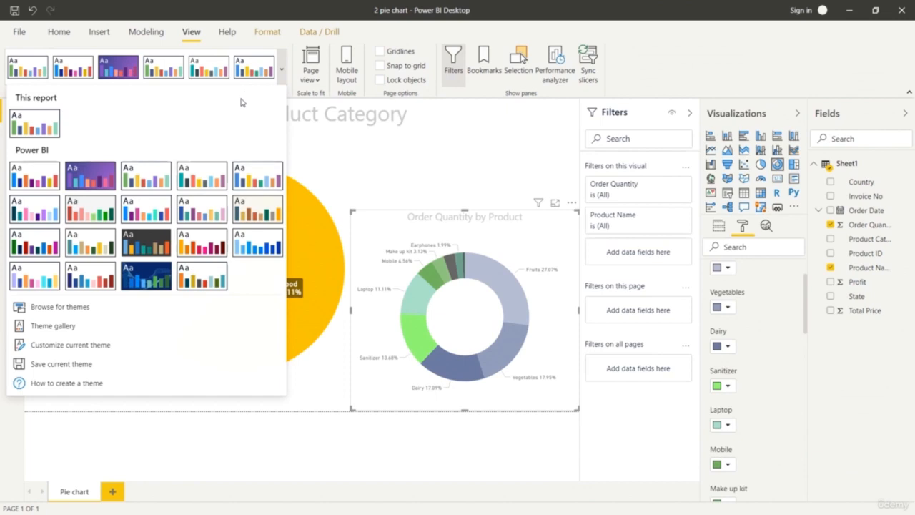
pyautogui.click(144, 251)
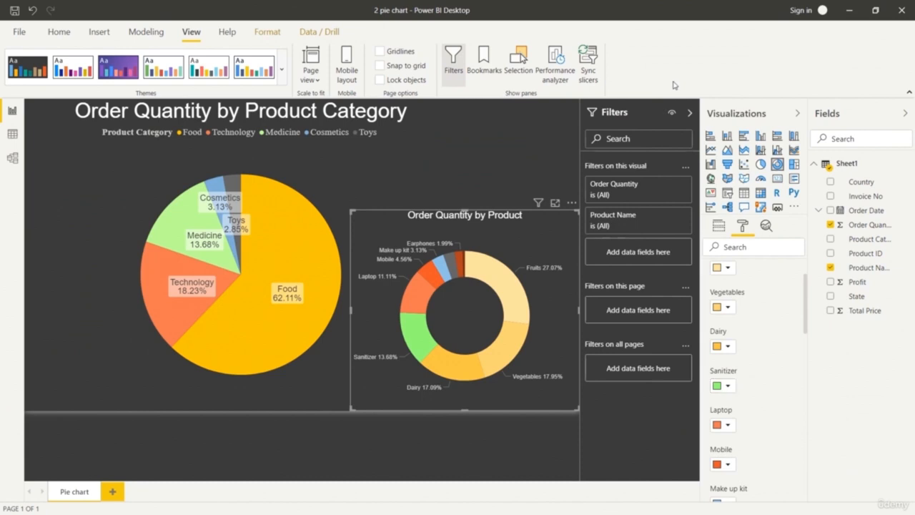
# Add a treemap to the page, place it below and left of the pie chart, and narrow it to clear the pie.
pyautogui.click(598, 403)
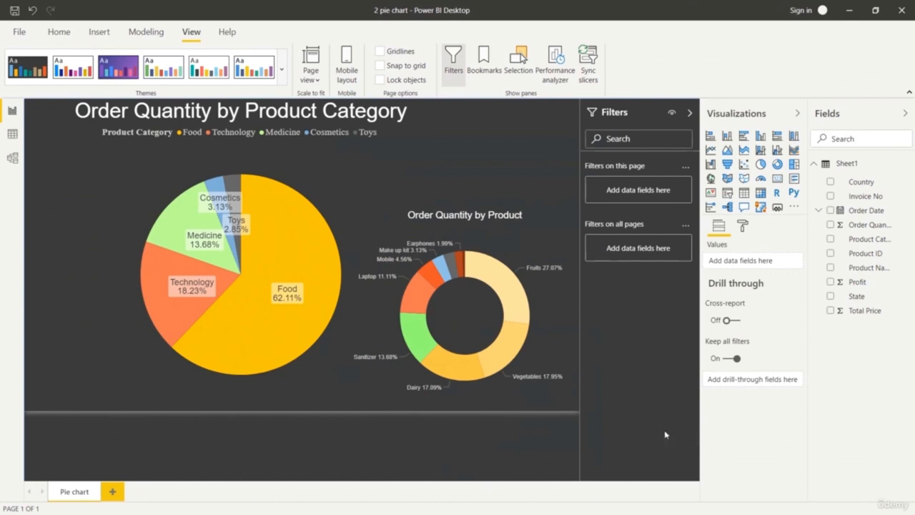
pyautogui.click(794, 164)
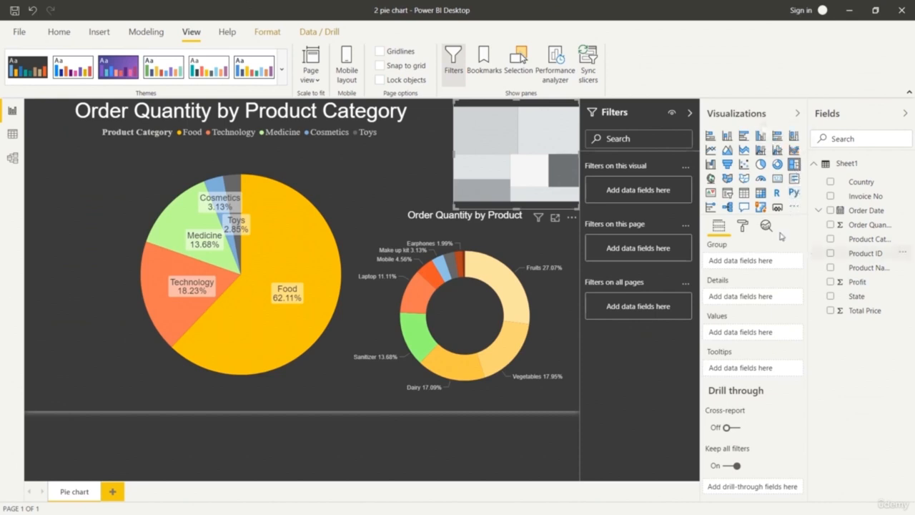
pyautogui.moveTo(521, 157); pyautogui.dragTo(80, 362)
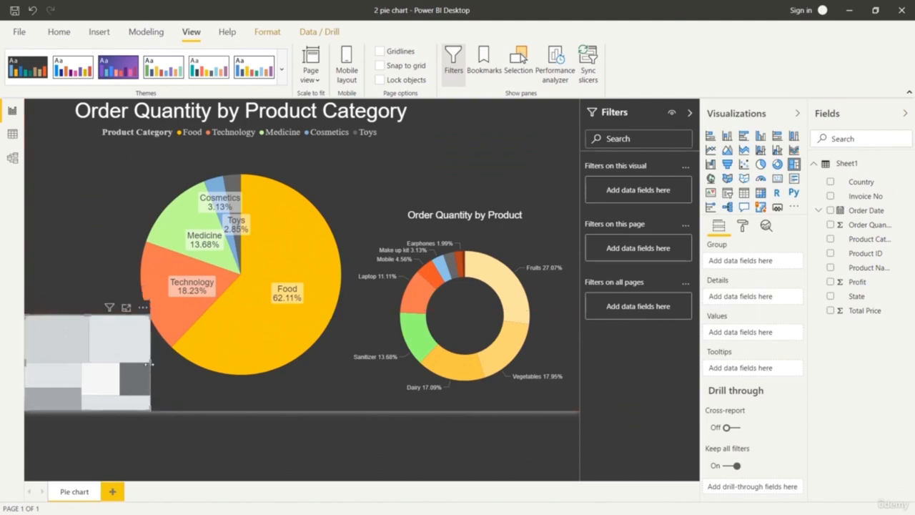
pyautogui.moveTo(149, 362); pyautogui.dragTo(138, 362)
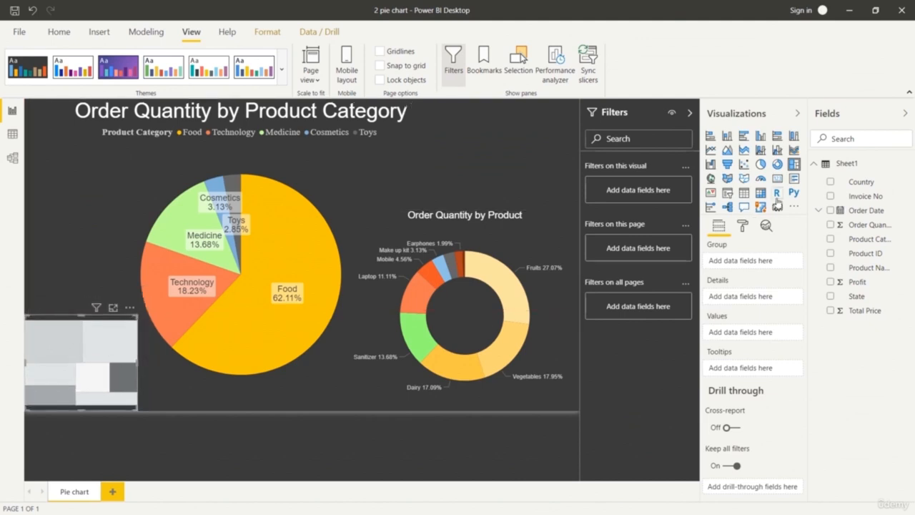
# Group the treemap by Country with Order Quantity as its values, and widen it slightly to fit the country labels.
pyautogui.moveTo(873, 187); pyautogui.dragTo(784, 260)
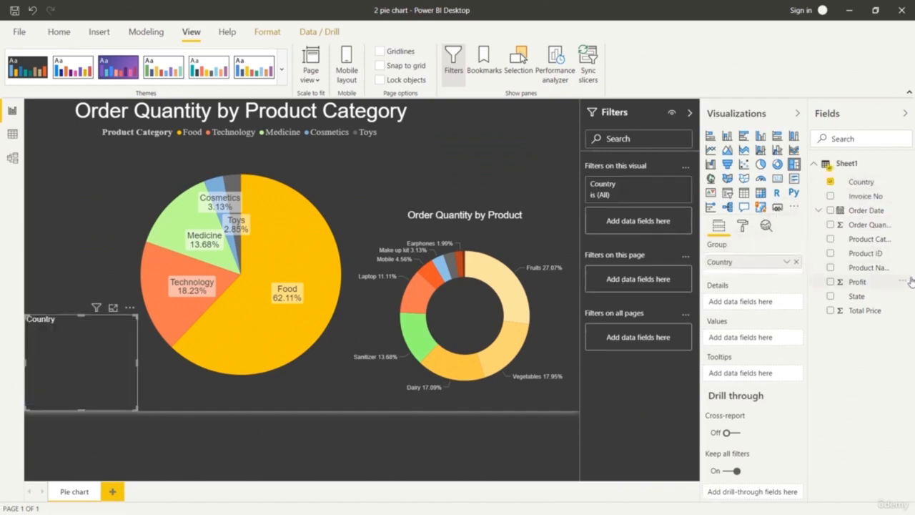
pyautogui.moveTo(883, 232); pyautogui.dragTo(778, 341)
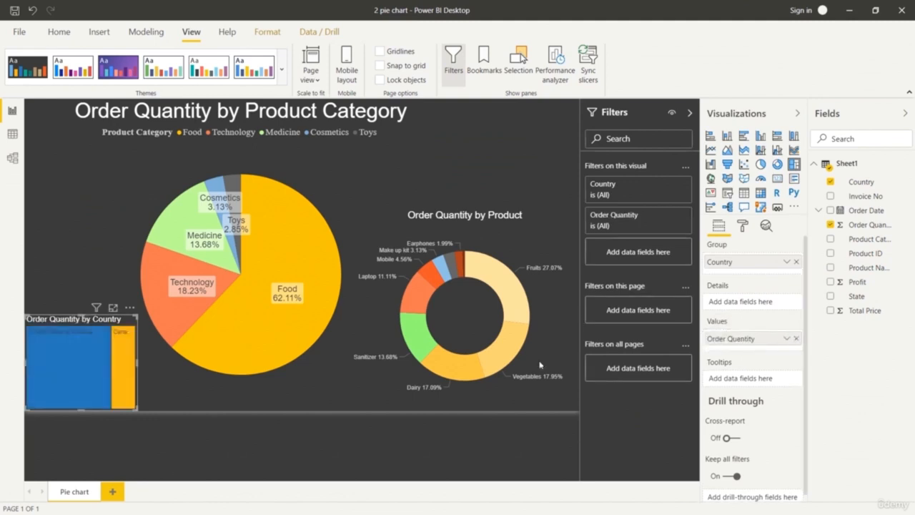
pyautogui.moveTo(140, 368); pyautogui.dragTo(144, 367)
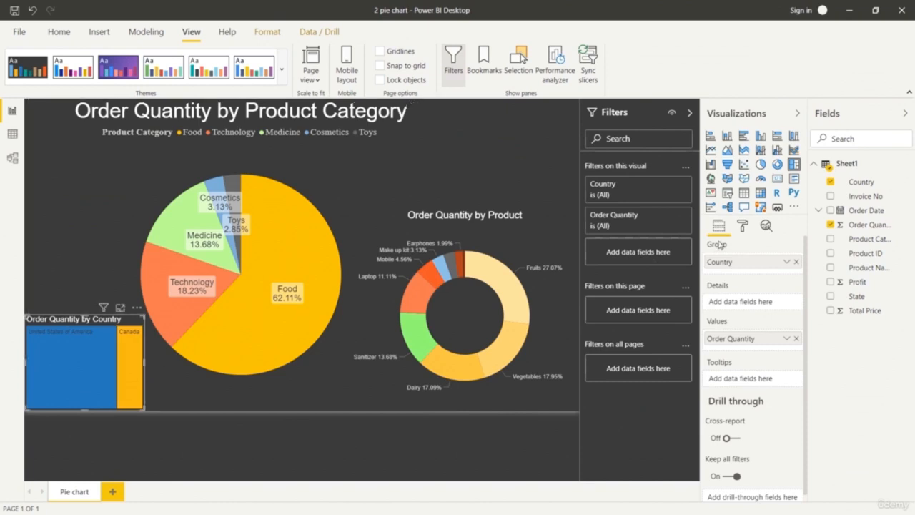
# Turn on the treemap's data labels and open their formatting settings.
pyautogui.click(742, 226)
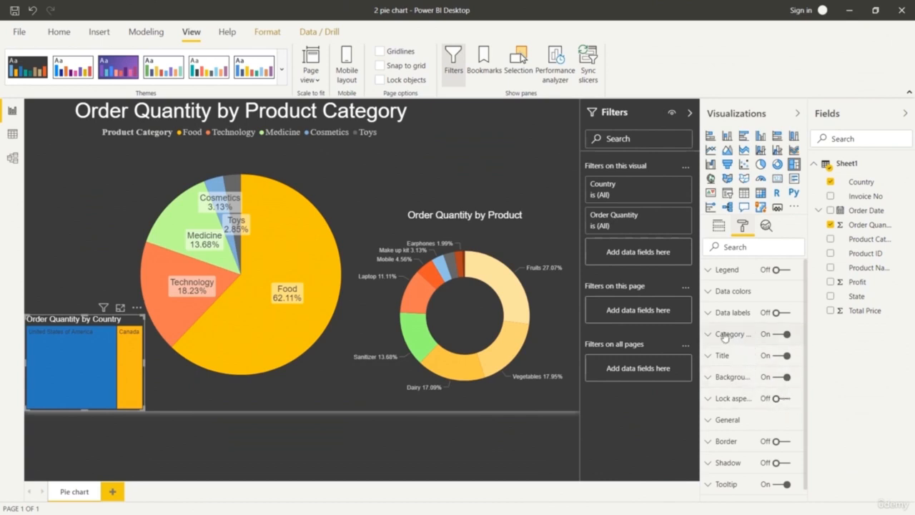
pyautogui.click(788, 314)
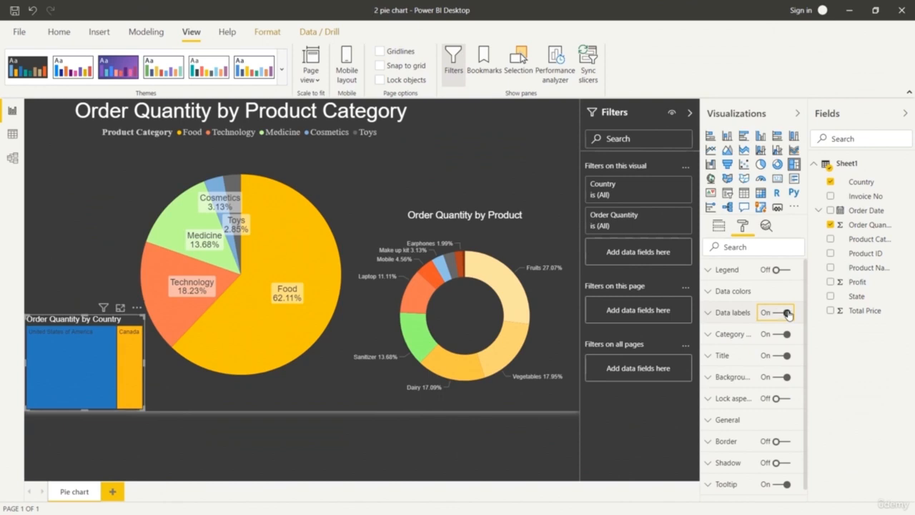
pyautogui.click(707, 313)
pyautogui.scroll(-1, 770, 380)
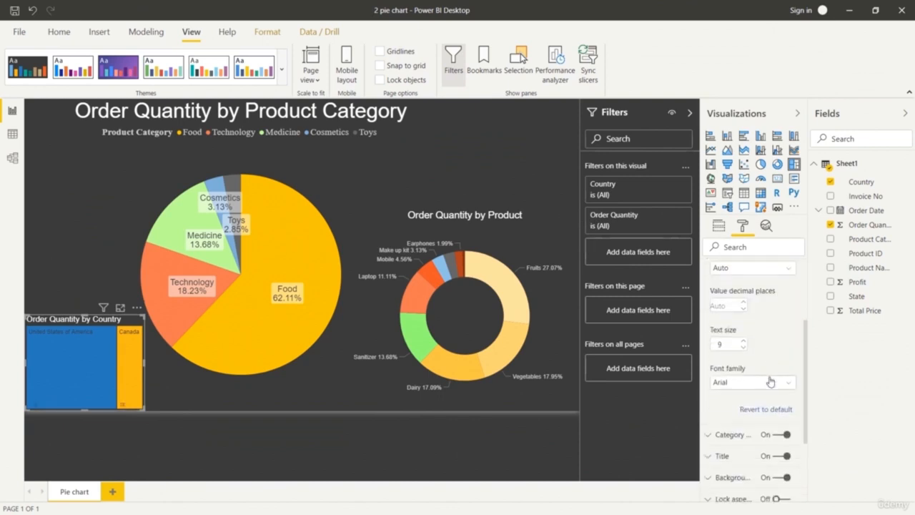
pyautogui.scroll(2, 771, 381)
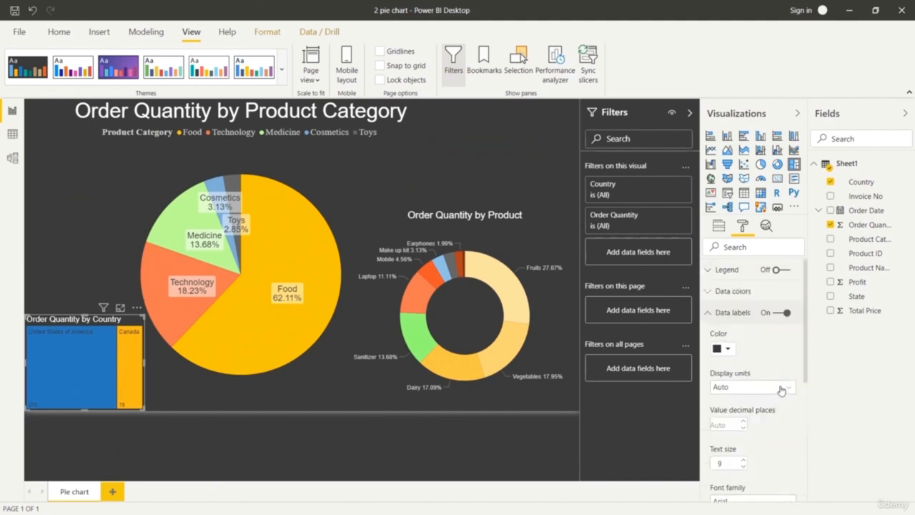
# Try different display units for the treemap's data labels.
pyautogui.click(781, 390)
pyautogui.click(768, 427)
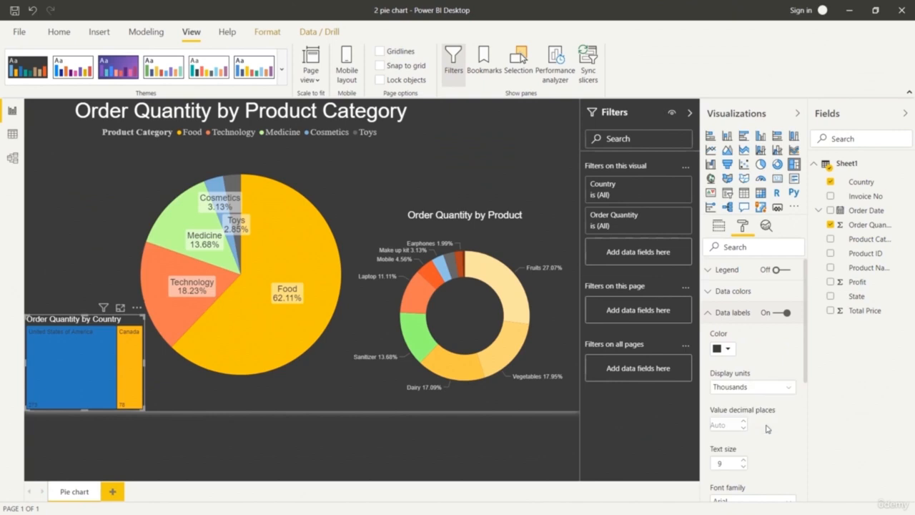
pyautogui.click(782, 388)
pyautogui.click(764, 404)
pyautogui.click(713, 315)
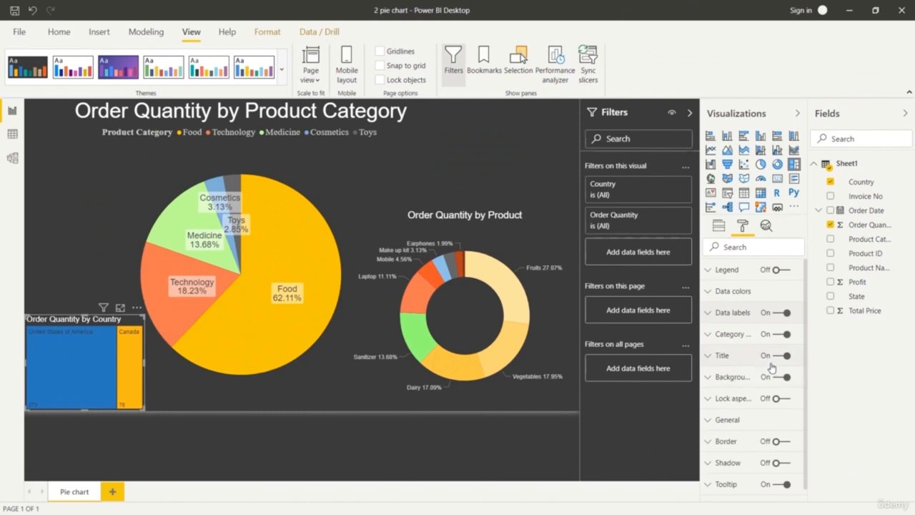
# Try showing the treemap's legend and turn it back off.
pyautogui.scroll(-1, 768, 368)
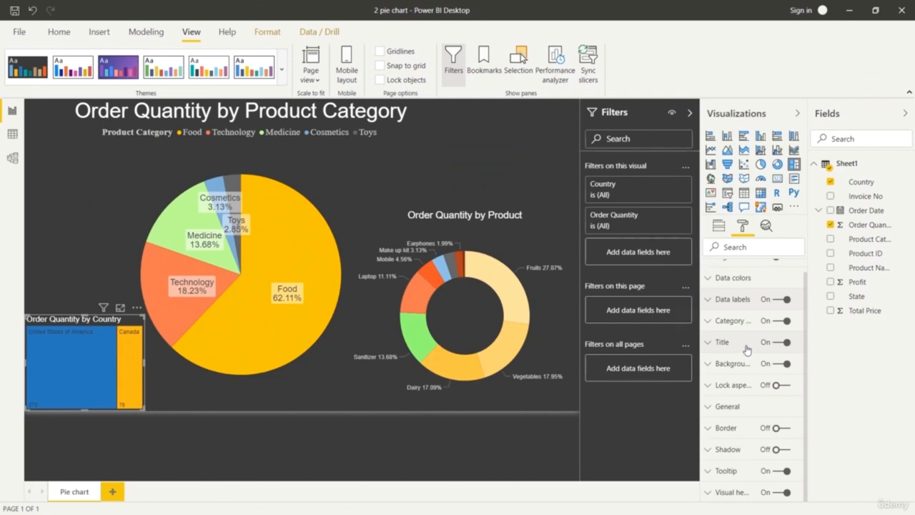
pyautogui.scroll(1, 746, 346)
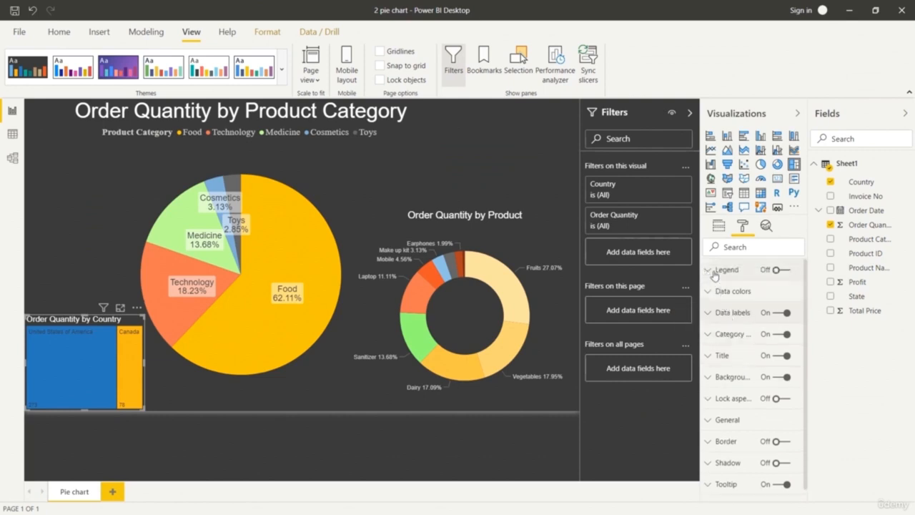
pyautogui.click(779, 270)
pyautogui.click(782, 272)
# Try a different text size for the treemap's category labels.
pyautogui.click(709, 335)
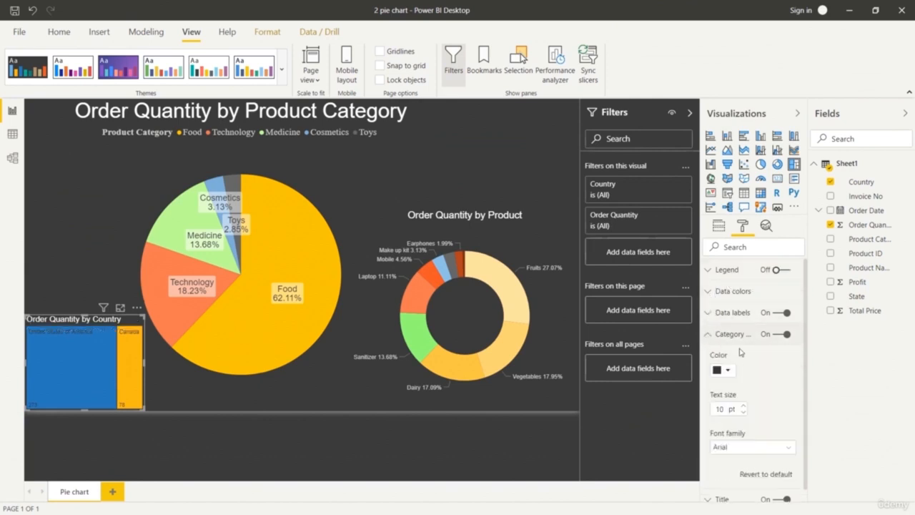
pyautogui.click(743, 405)
pyautogui.click(742, 405)
pyautogui.click(742, 405)
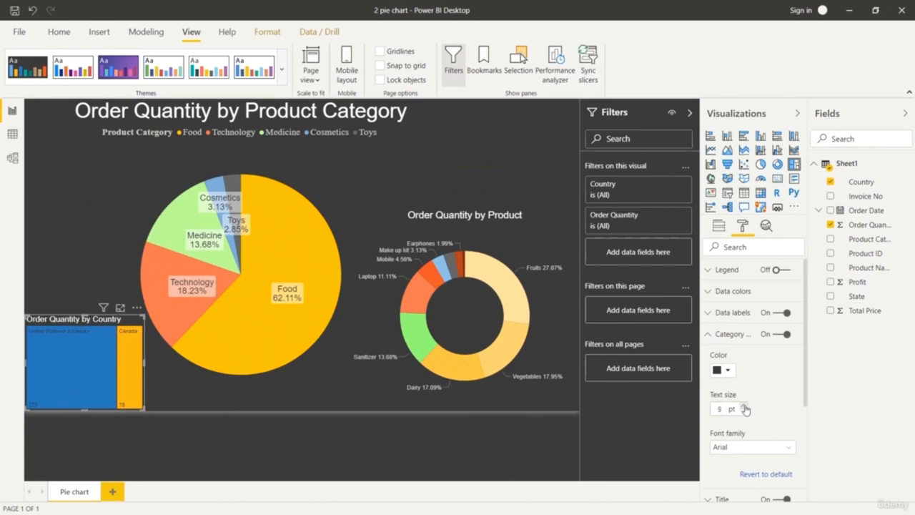
pyautogui.click(744, 405)
pyautogui.scroll(-3, 796, 377)
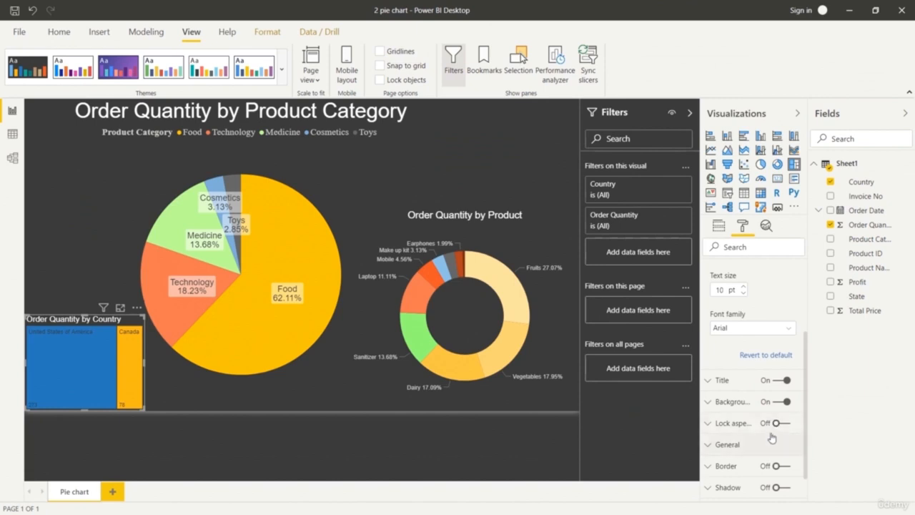
pyautogui.scroll(3, 768, 429)
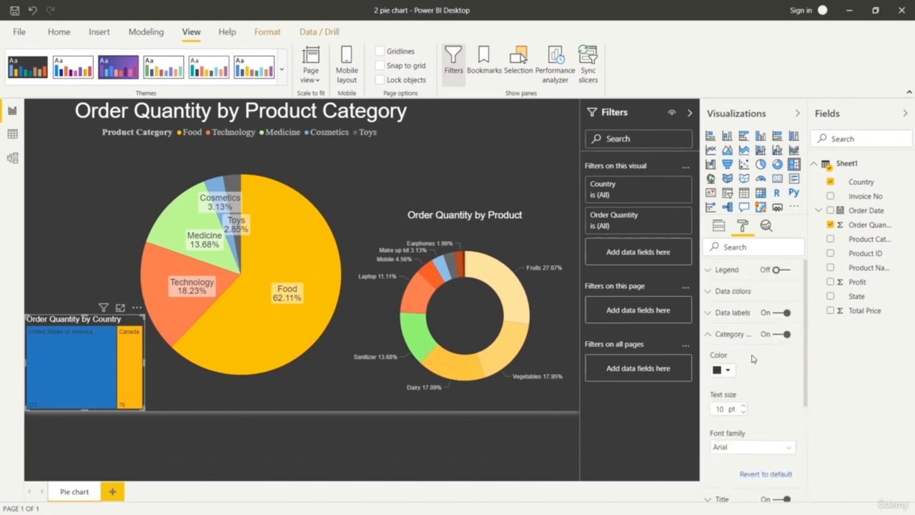
# Recolor the treemap with light blue for United States of America and light orange for Canada.
pyautogui.click(711, 291)
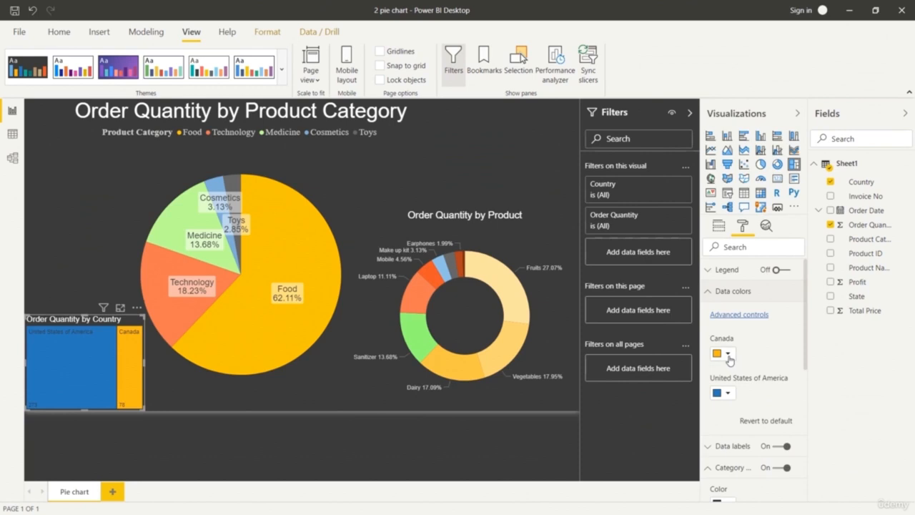
pyautogui.click(728, 354)
pyautogui.click(799, 409)
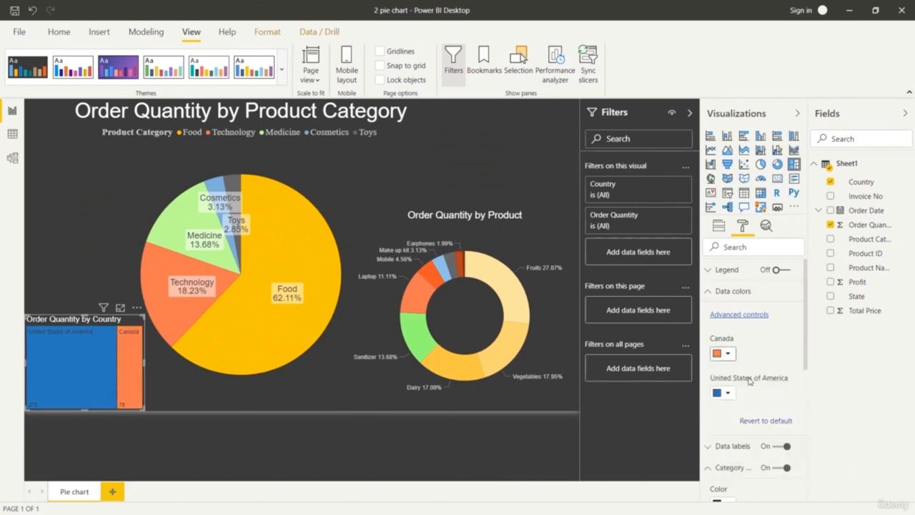
pyautogui.click(726, 393)
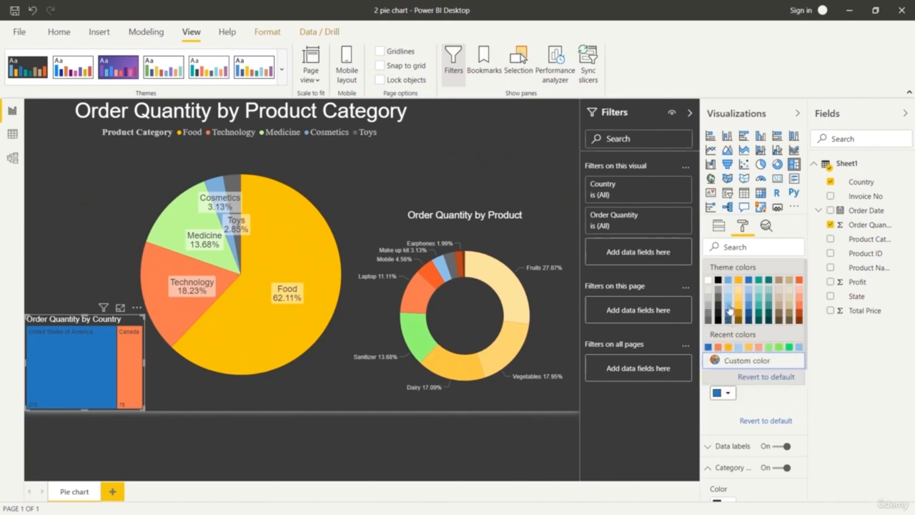
pyautogui.click(728, 309)
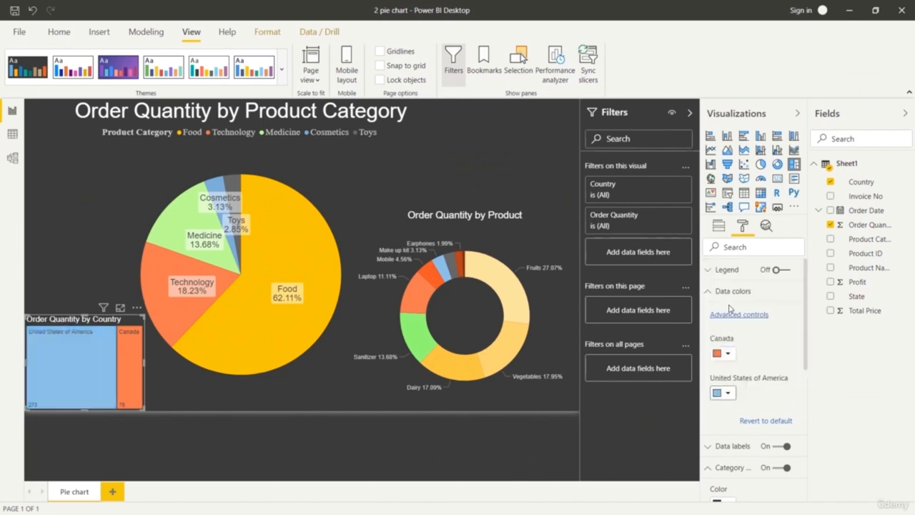
pyautogui.click(728, 353)
pyautogui.click(801, 400)
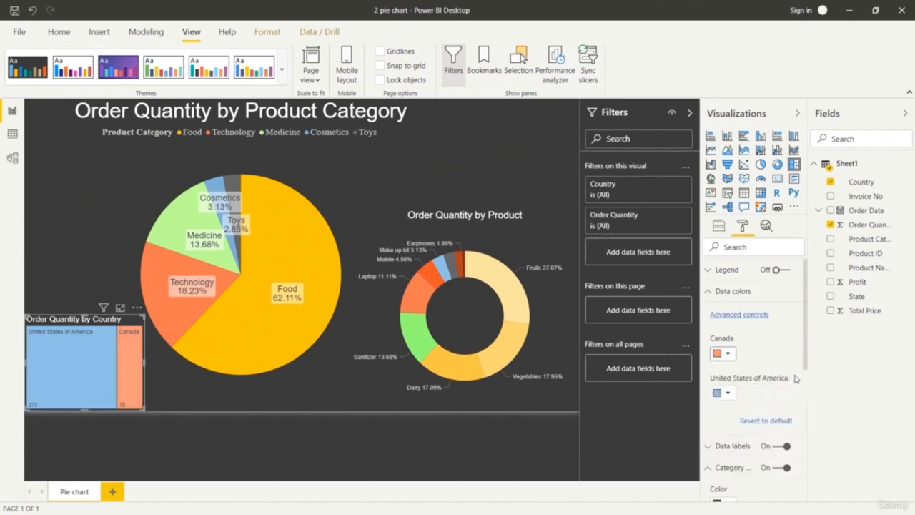
pyautogui.click(708, 290)
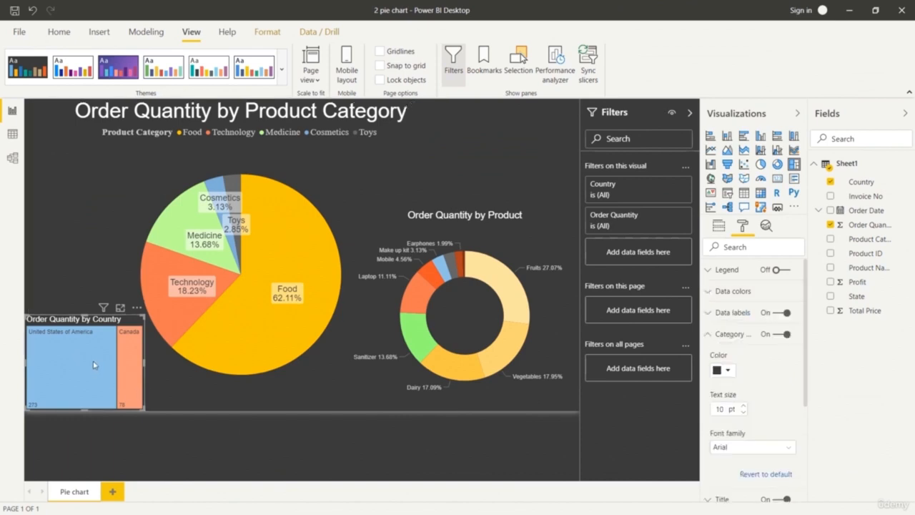
# Move the country treemap into the space above the product donut chart, and shift the donut slightly and reduce its height from above.
pyautogui.moveTo(92, 364); pyautogui.dragTo(485, 163)
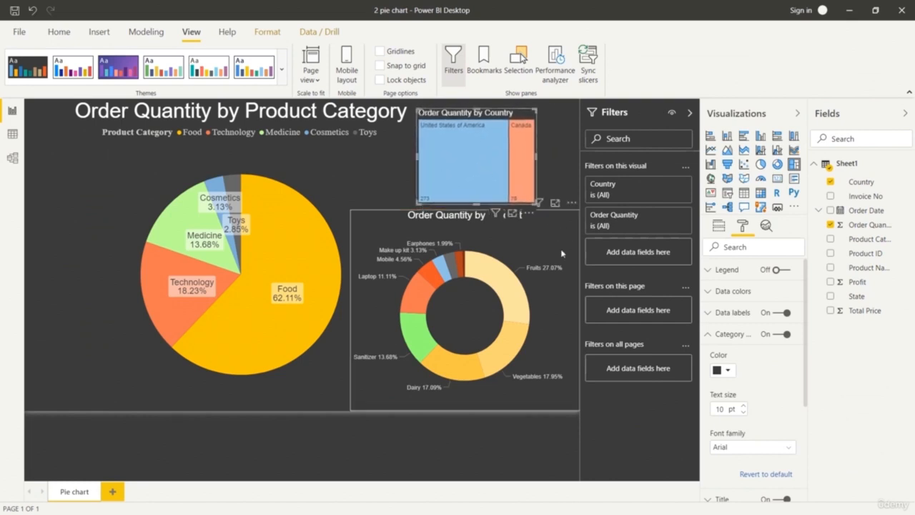
pyautogui.click(498, 461)
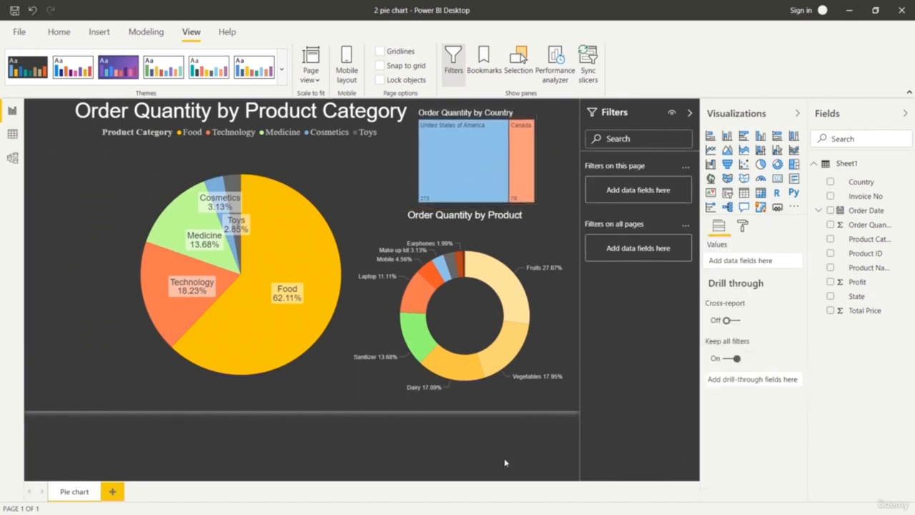
pyautogui.click(474, 368)
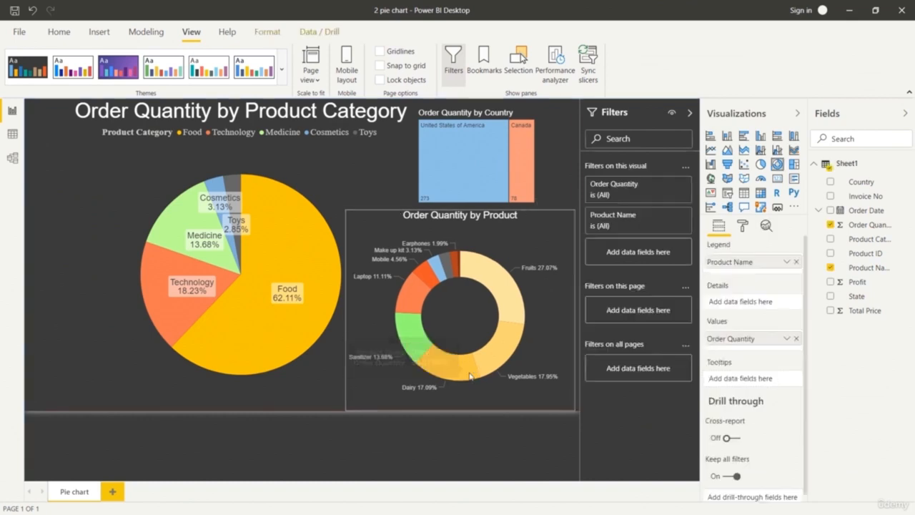
pyautogui.moveTo(460, 210); pyautogui.dragTo(459, 228)
# Resize and reposition the treemap to fit between the report page's upper edge and the donut chart.
pyautogui.moveTo(469, 176); pyautogui.dragTo(467, 189)
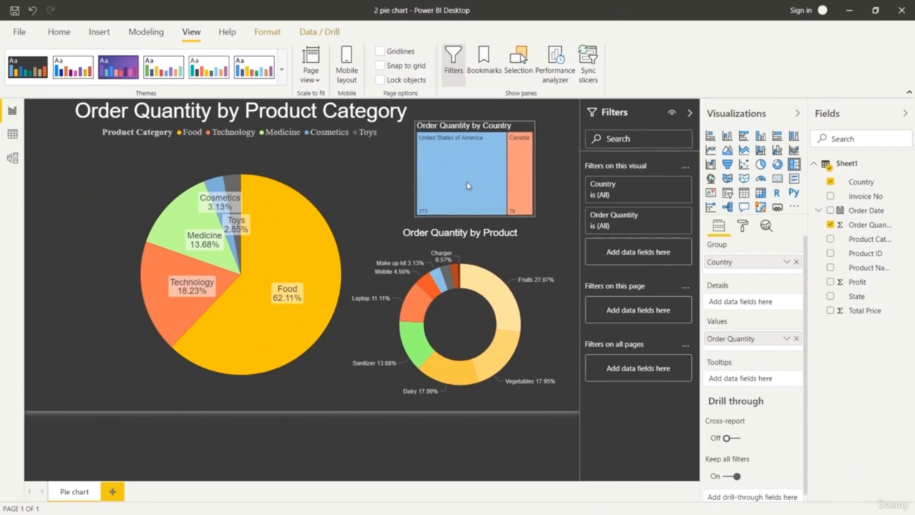
pyautogui.moveTo(535, 122); pyautogui.dragTo(570, 109)
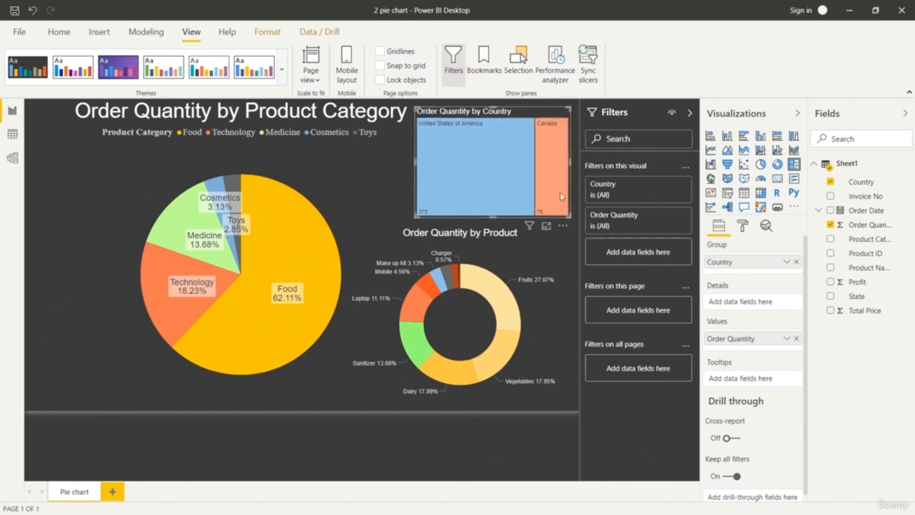
pyautogui.click(513, 450)
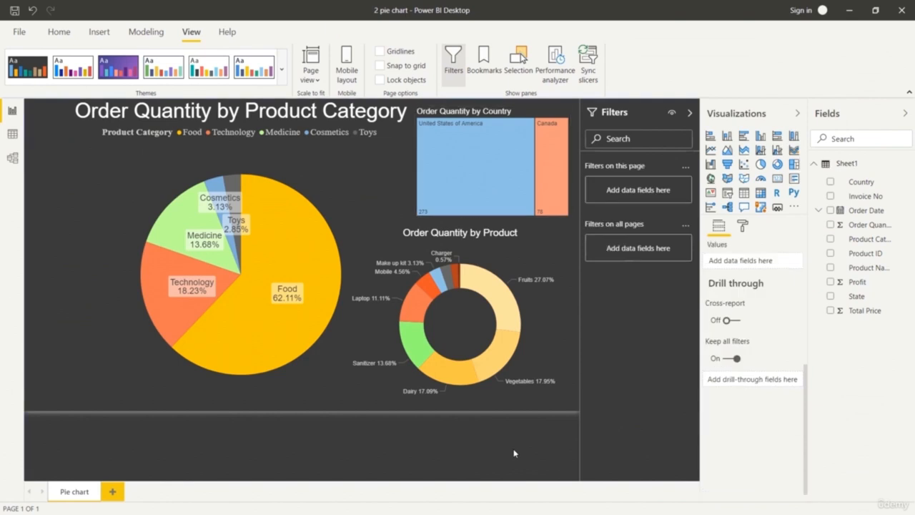
pyautogui.click(490, 193)
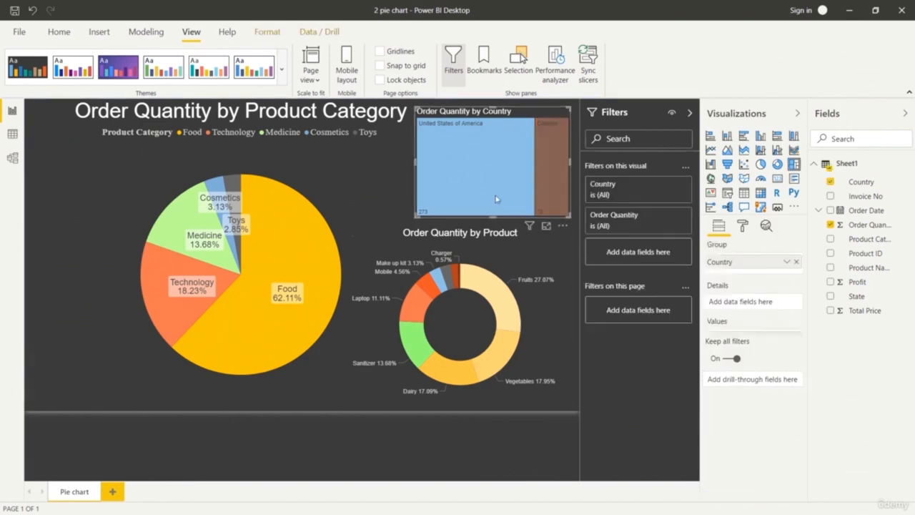
pyautogui.click(491, 193)
pyautogui.moveTo(416, 108); pyautogui.dragTo(429, 119)
pyautogui.moveTo(504, 173); pyautogui.dragTo(495, 179)
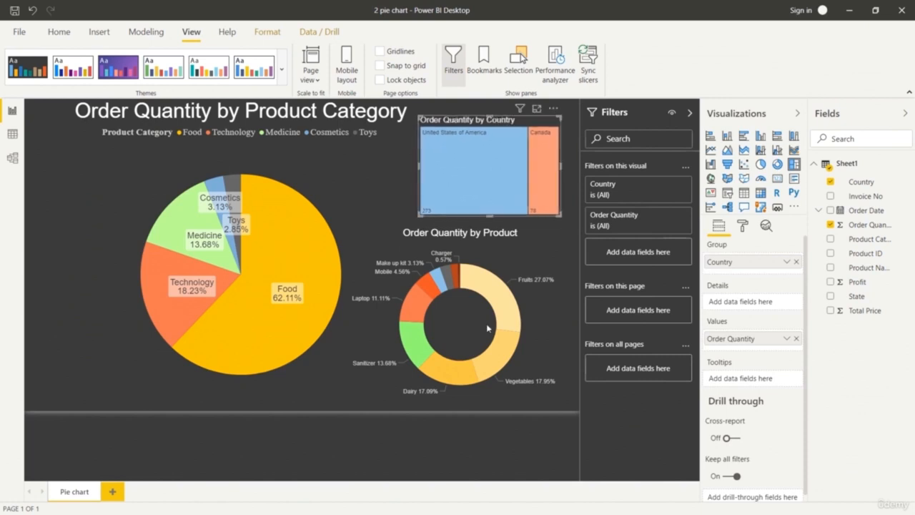
pyautogui.click(486, 466)
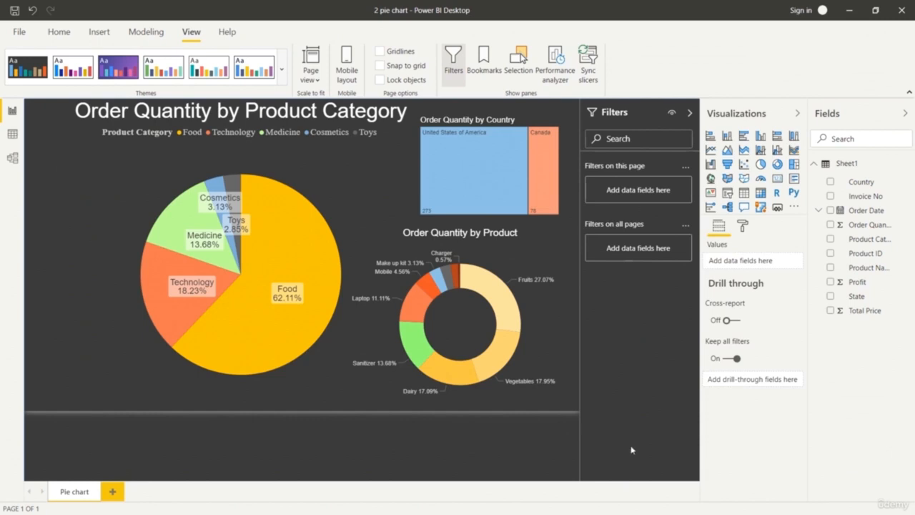
# Center the treemap's title above its tiles.
pyautogui.click(471, 152)
pyautogui.click(742, 227)
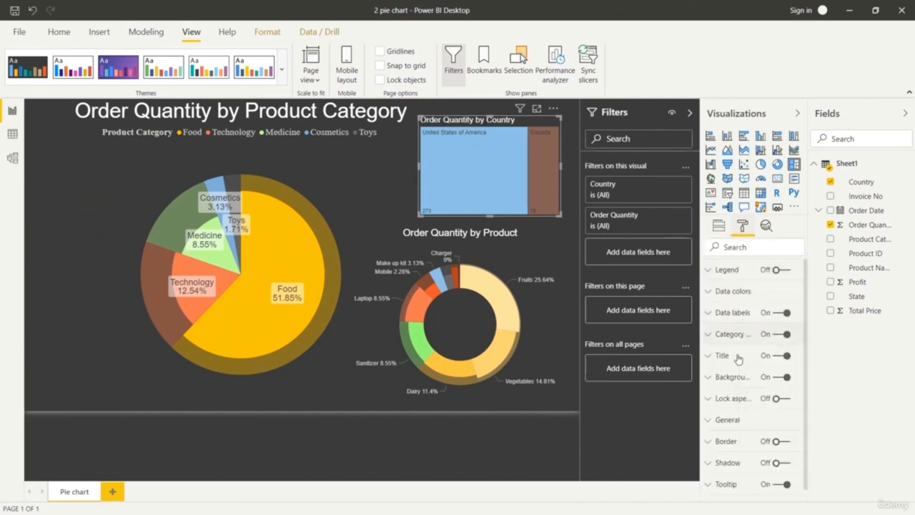
pyautogui.click(712, 357)
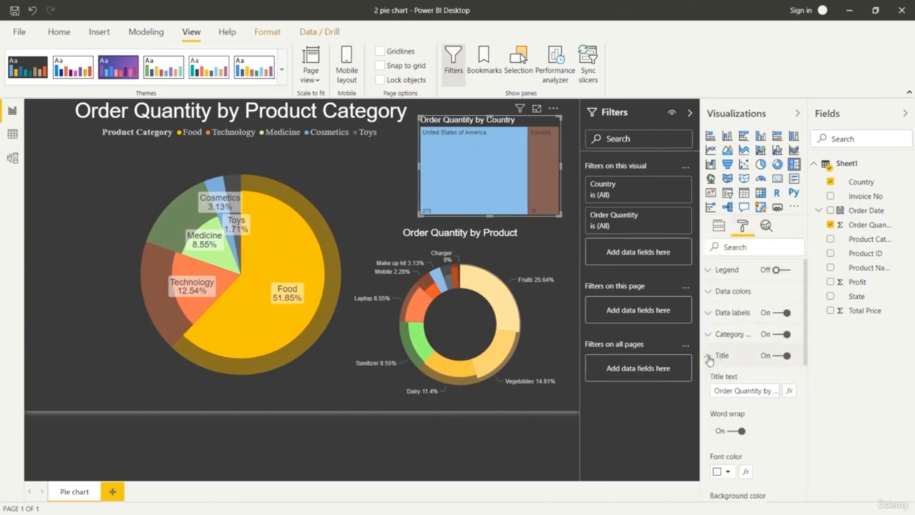
pyautogui.scroll(-5, 769, 406)
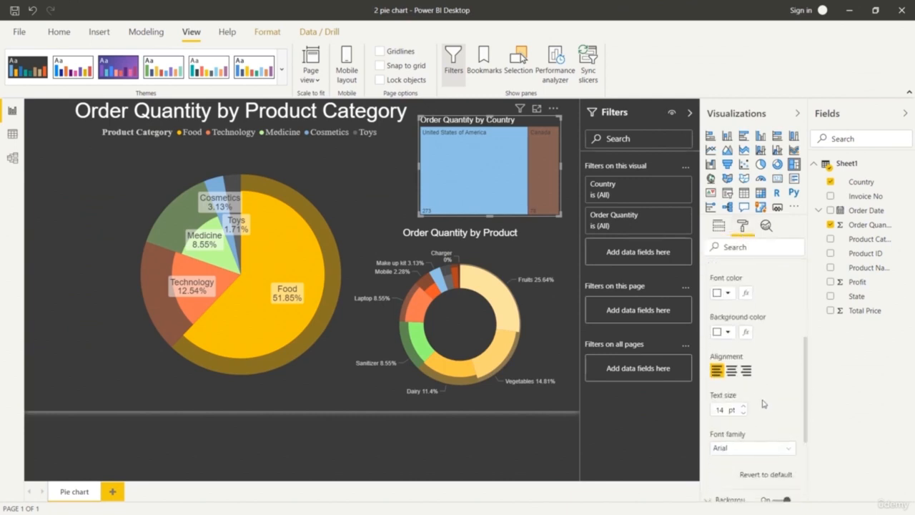
pyautogui.click(730, 370)
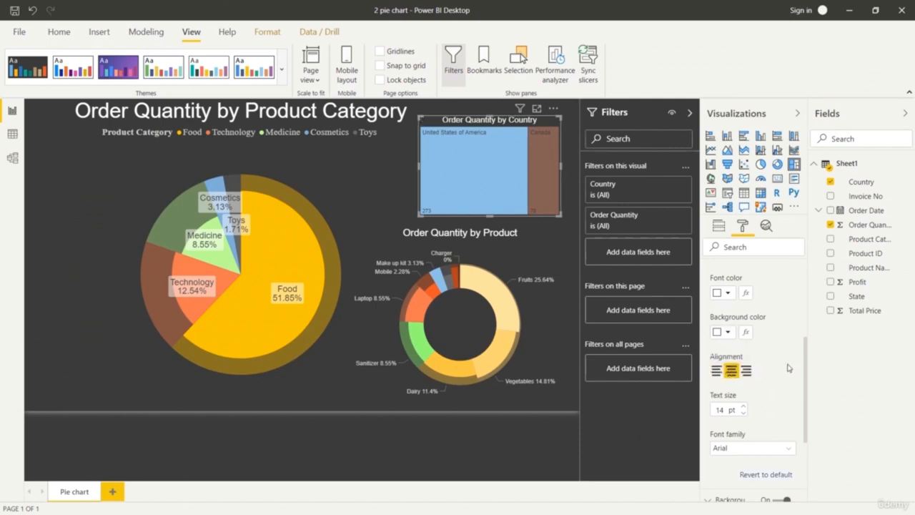
pyautogui.scroll(5, 779, 365)
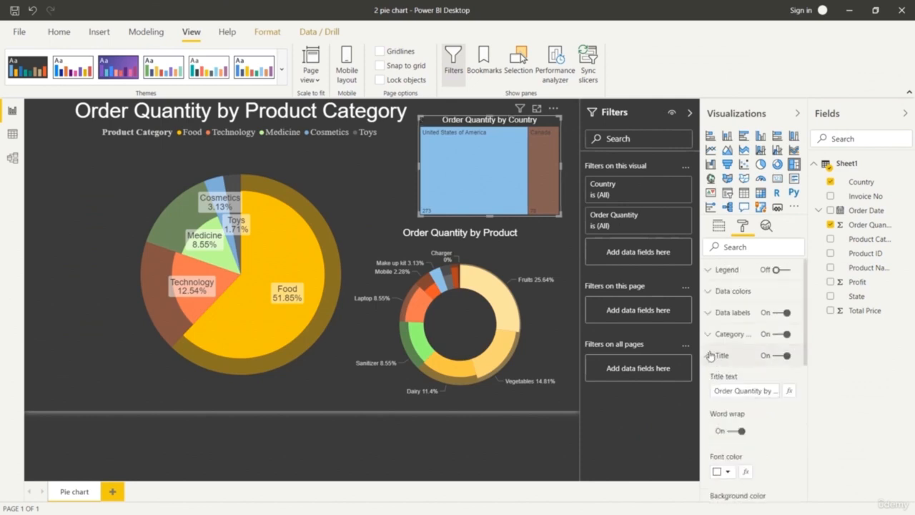
pyautogui.click(719, 356)
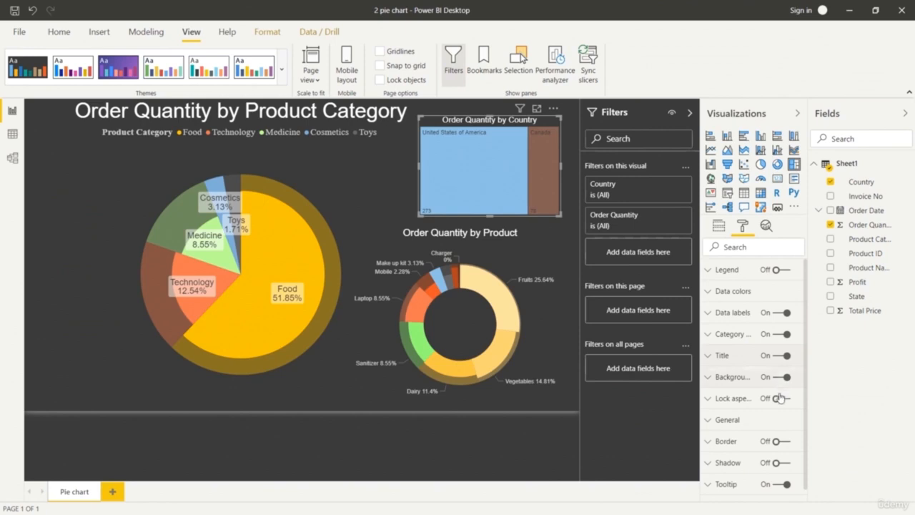
pyautogui.click(472, 459)
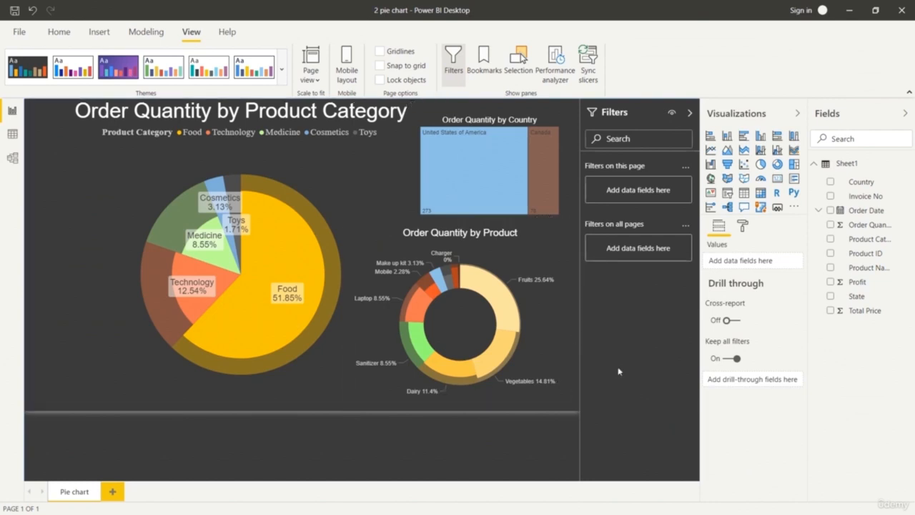
# Examine how the pie and donut charts respond to selecting Canada and United States of America in the treemap.
pyautogui.click(544, 177)
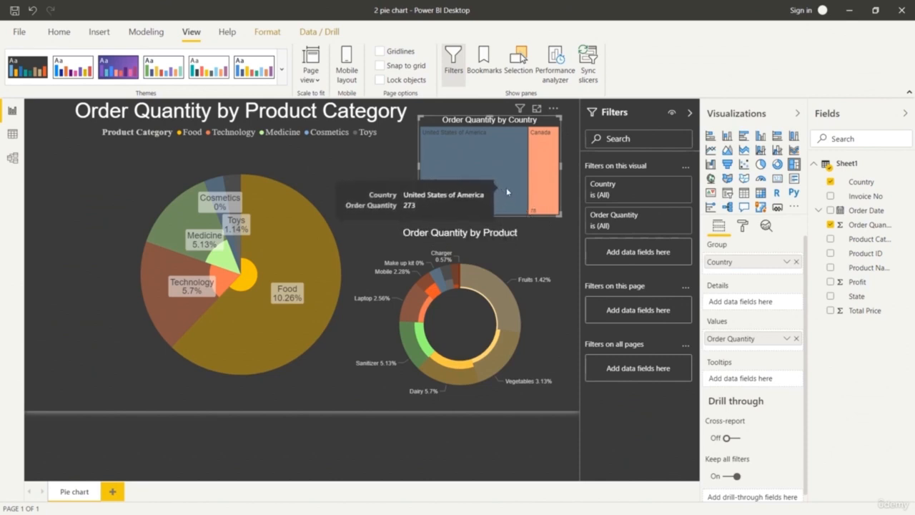
pyautogui.click(507, 191)
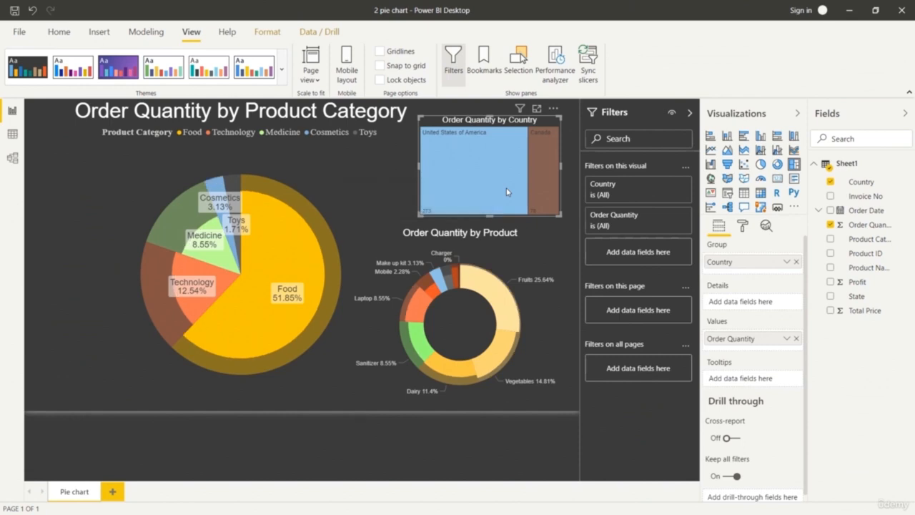
pyautogui.moveTo(497, 195)
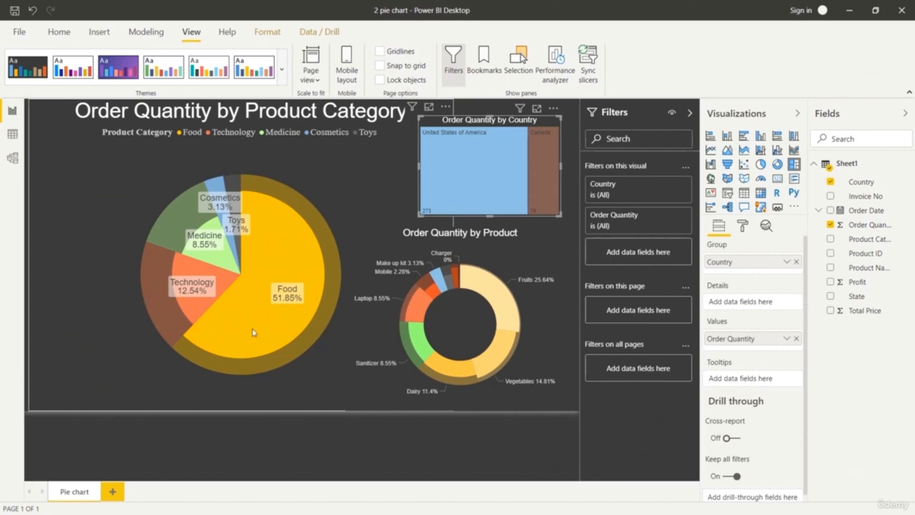
pyautogui.moveTo(307, 315)
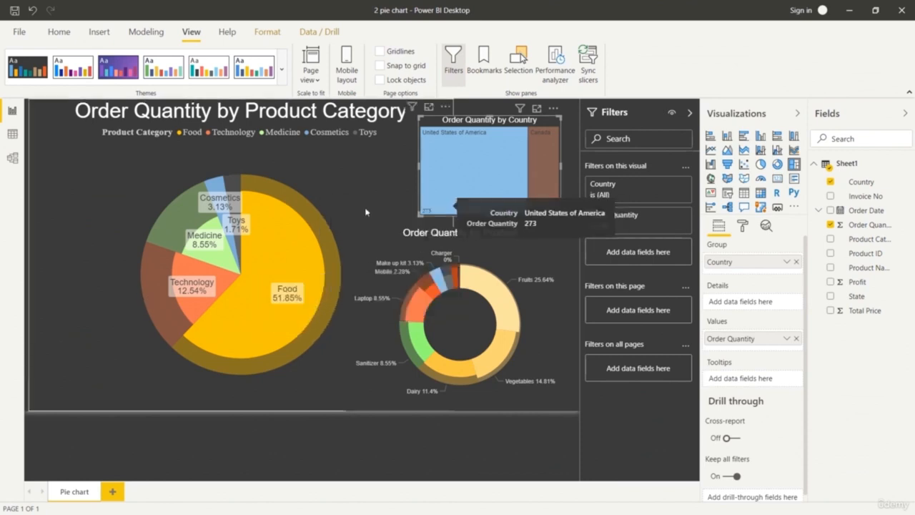
pyautogui.click(411, 199)
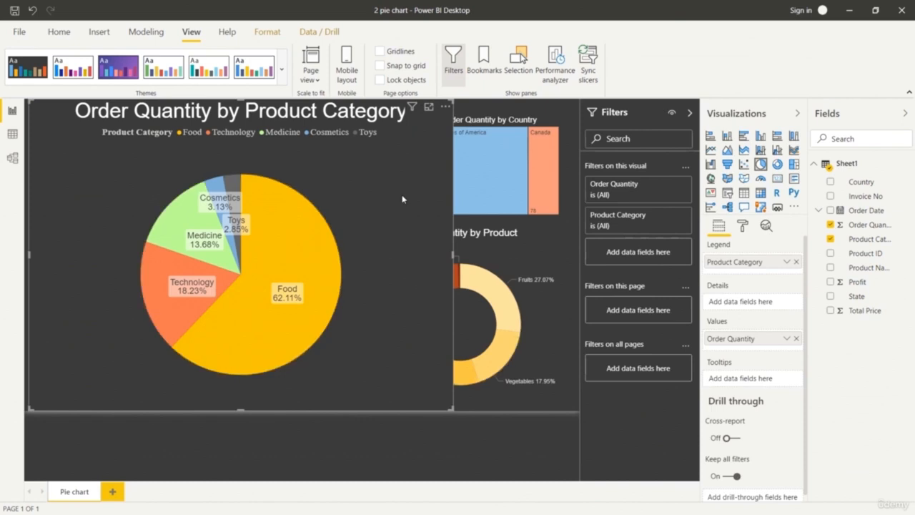
pyautogui.click(441, 445)
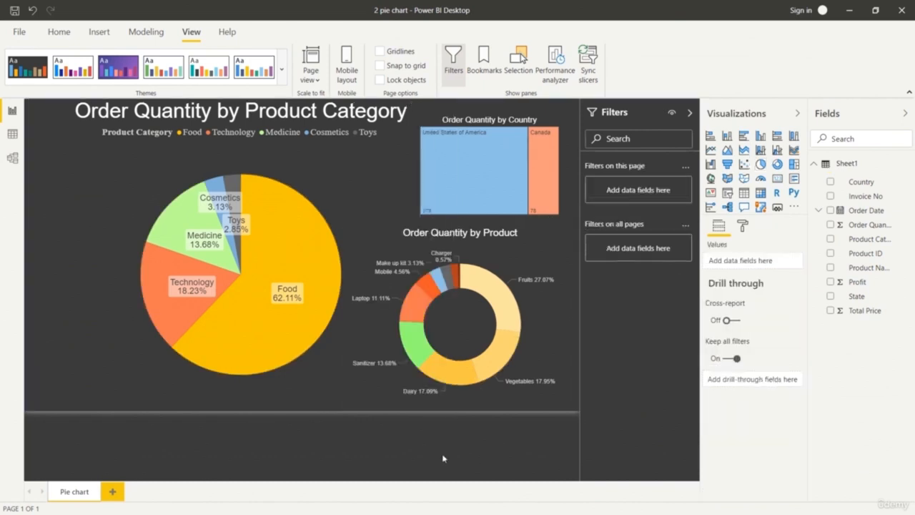
pyautogui.click(543, 188)
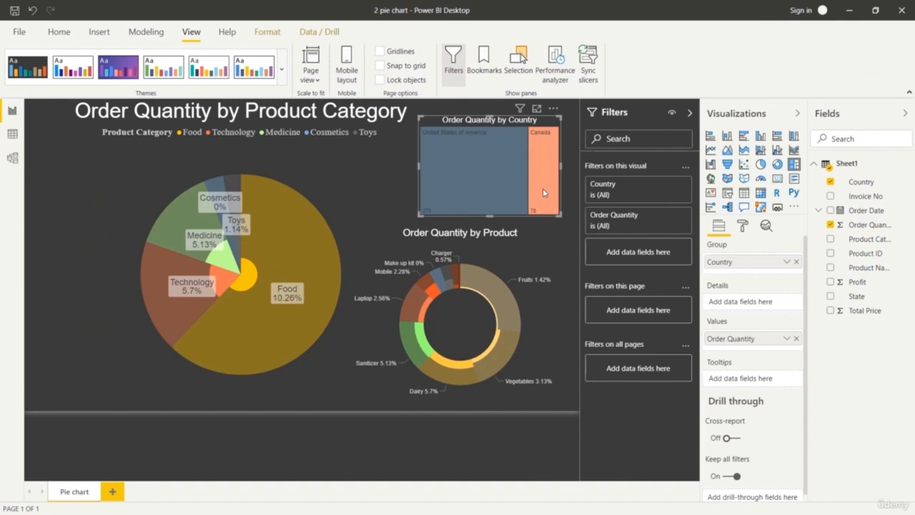
pyautogui.click(474, 188)
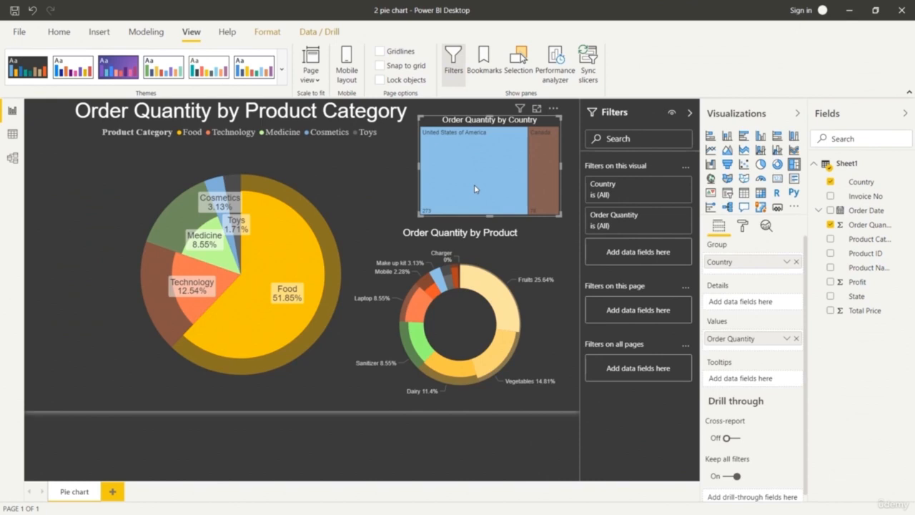
# Cross-highlight the treemap and donut chart by the pie's Medicine slice, and clear the highlight.
pyautogui.click(349, 197)
pyautogui.click(180, 227)
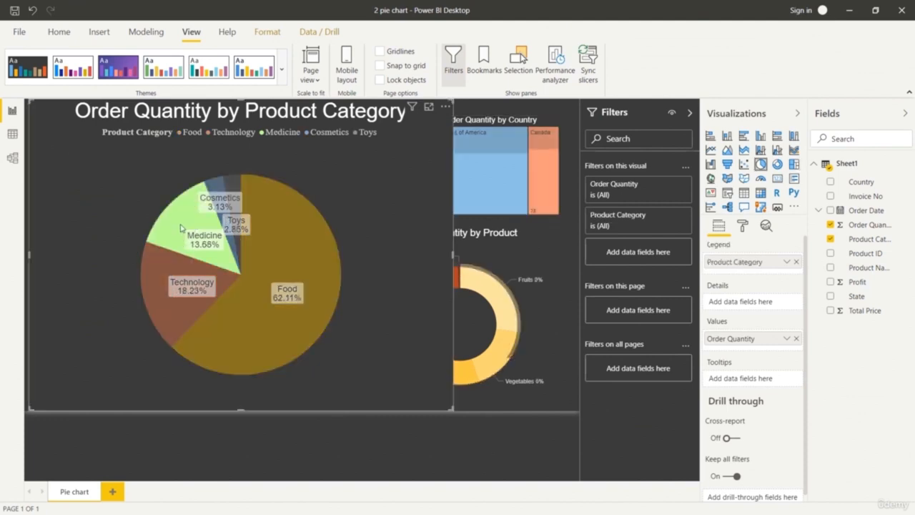
pyautogui.click(544, 400)
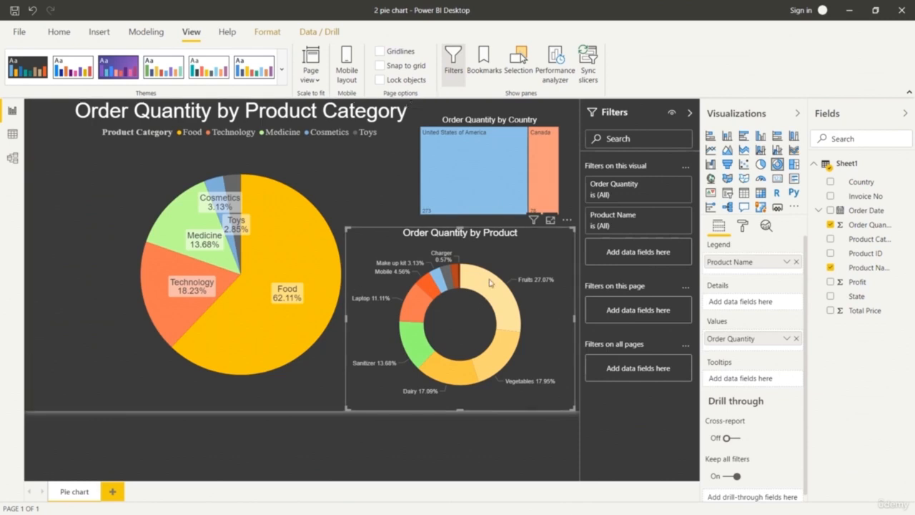
# Cross-highlight the other charts by individual donut slices, including Fruits, Sanitizer, Dairy, Laptop and Make up kit, ending on Fruits.
pyautogui.click(498, 302)
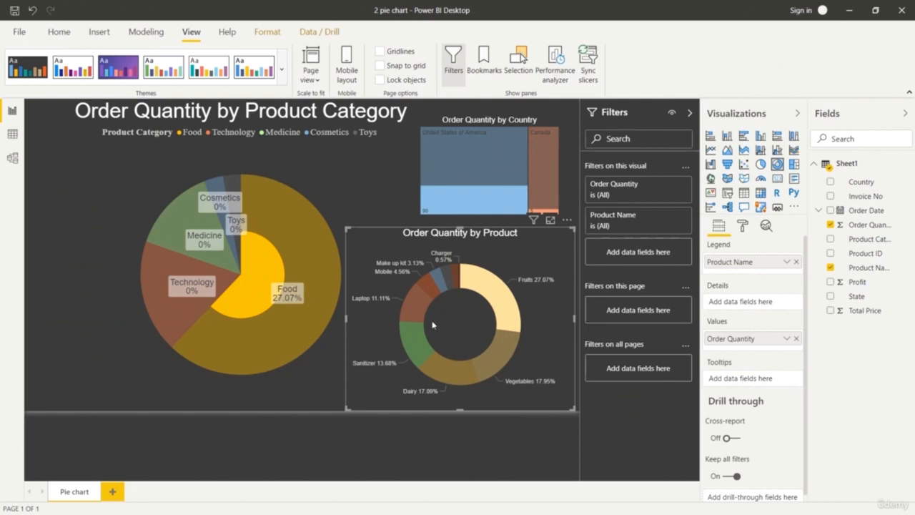
pyautogui.click(418, 352)
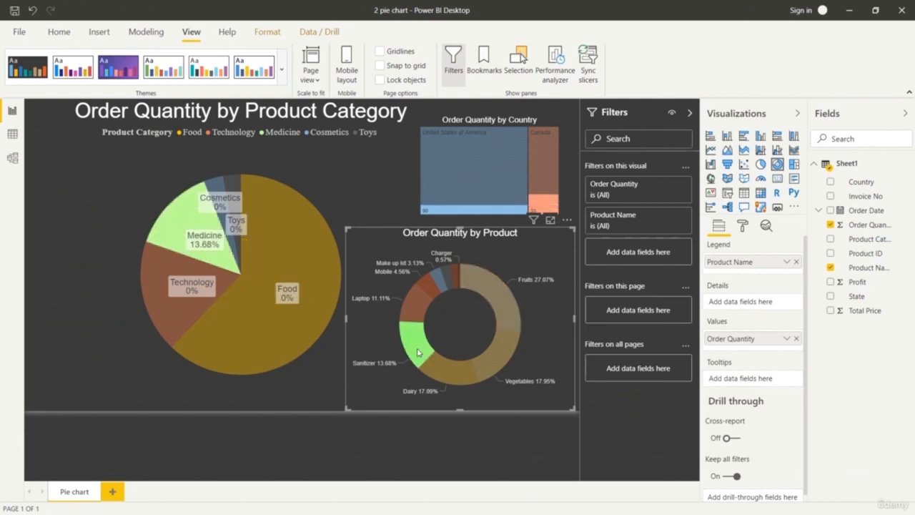
pyautogui.click(446, 367)
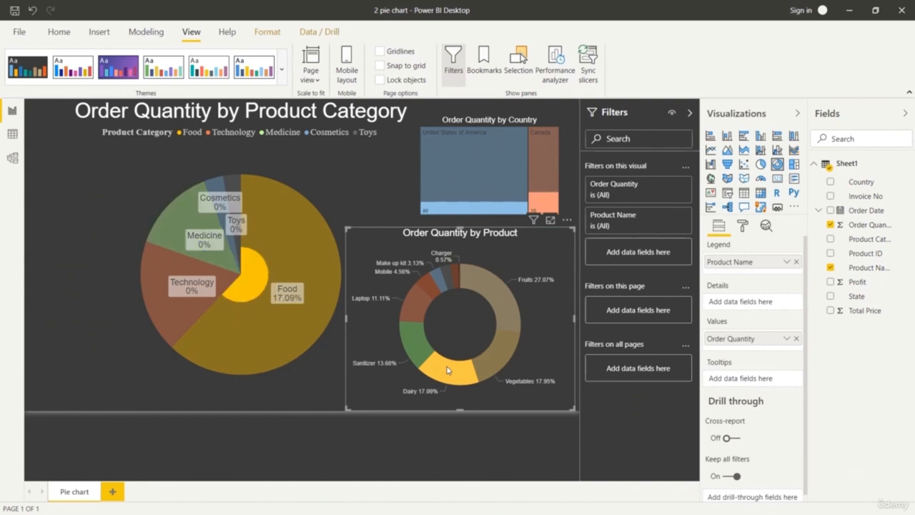
pyautogui.click(427, 304)
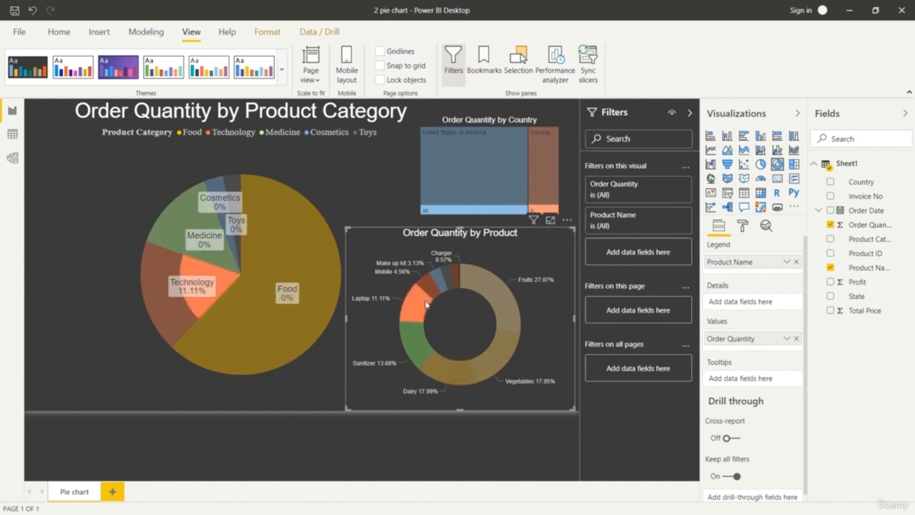
pyautogui.click(442, 284)
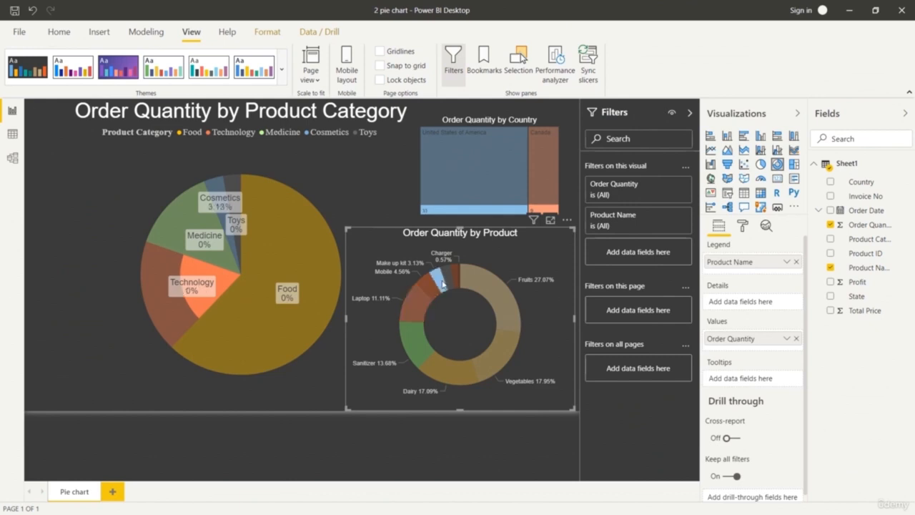
pyautogui.click(452, 278)
pyautogui.click(460, 268)
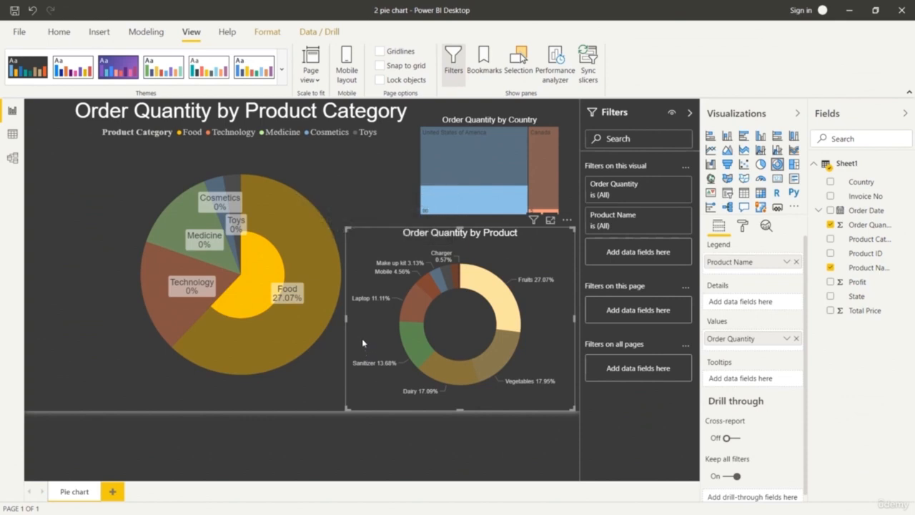
# Compare the category and product breakdowns for Canada and United States of America, leaving United States of America highlighted.
pyautogui.click(501, 173)
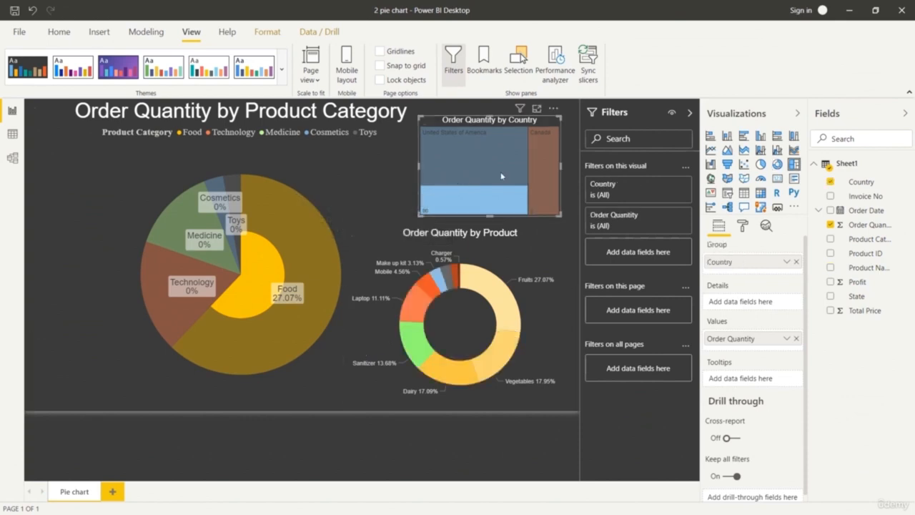
pyautogui.click(543, 173)
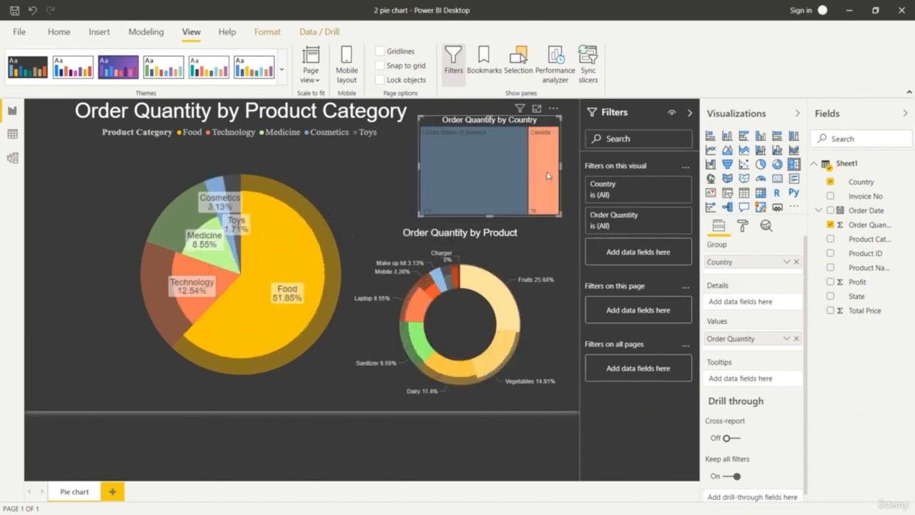
pyautogui.click(492, 174)
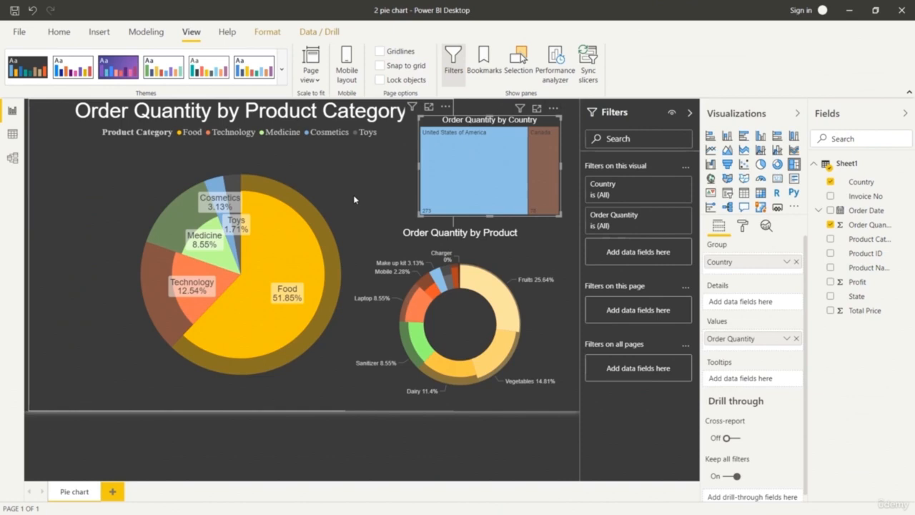
# Clear the treemap's country highlight and deselect all visuals.
pyautogui.click(353, 194)
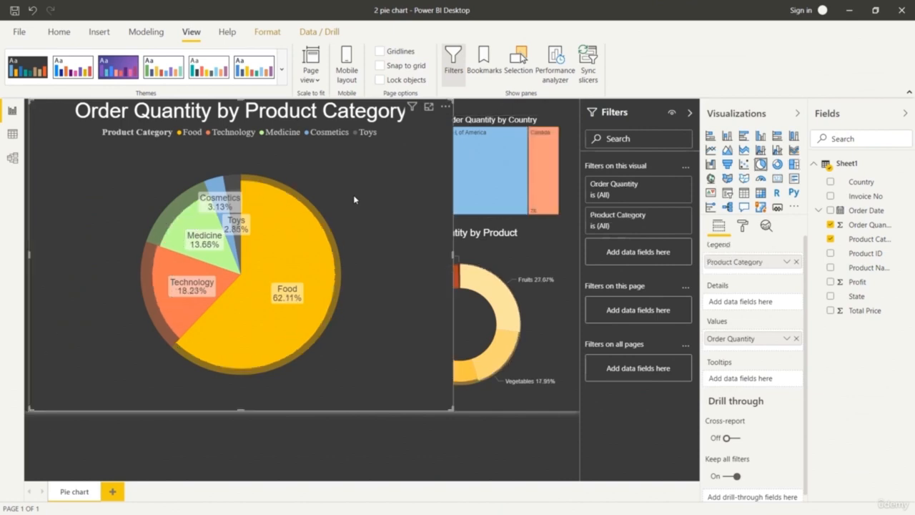
pyautogui.click(500, 438)
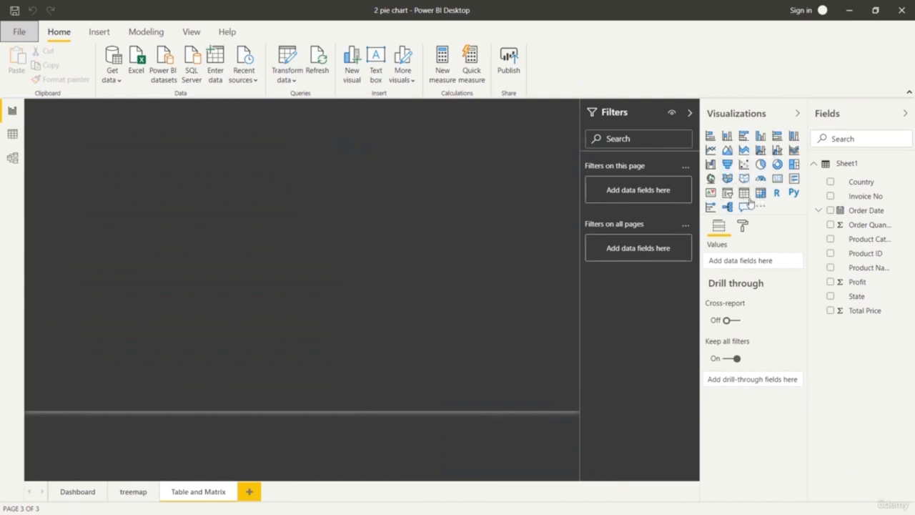
# Add a table visual listing Product Category on the Table and Matrix page, move it toward the page centre and enlarge it.
pyautogui.click(744, 199)
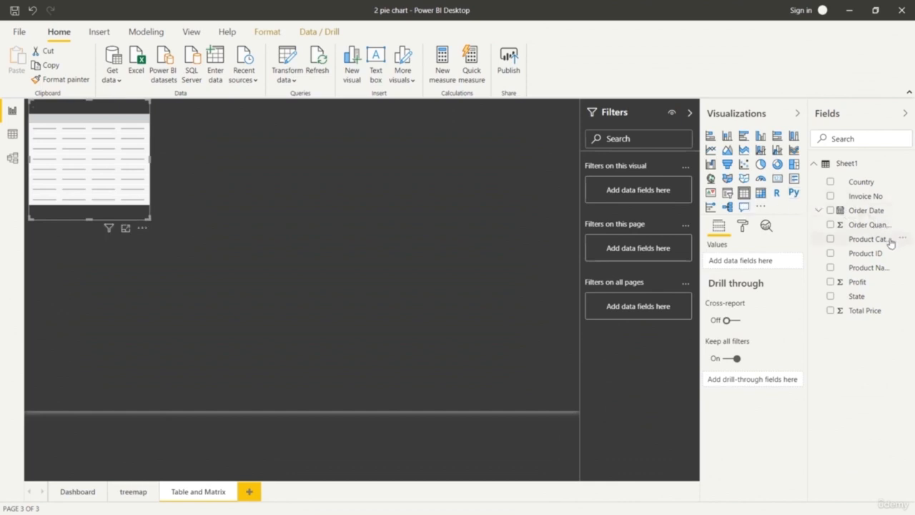
pyautogui.moveTo(889, 242); pyautogui.dragTo(775, 266)
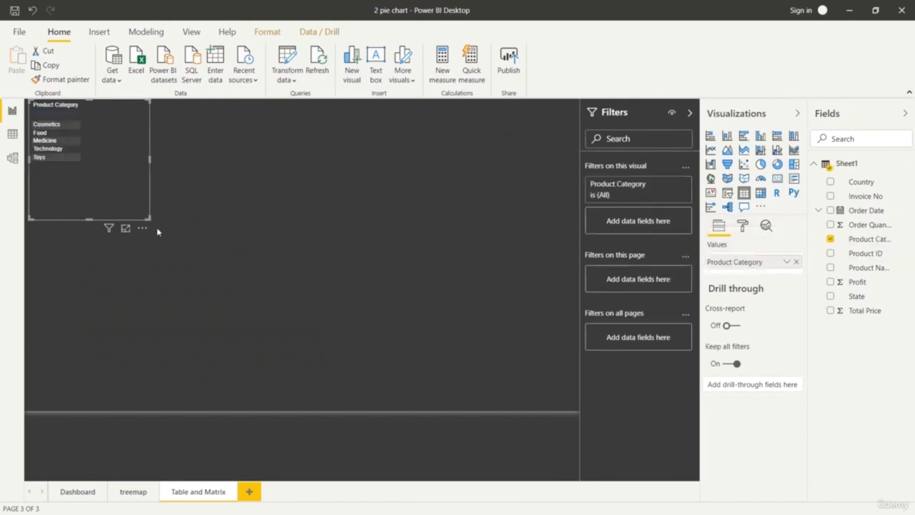
pyautogui.moveTo(150, 218); pyautogui.dragTo(384, 363)
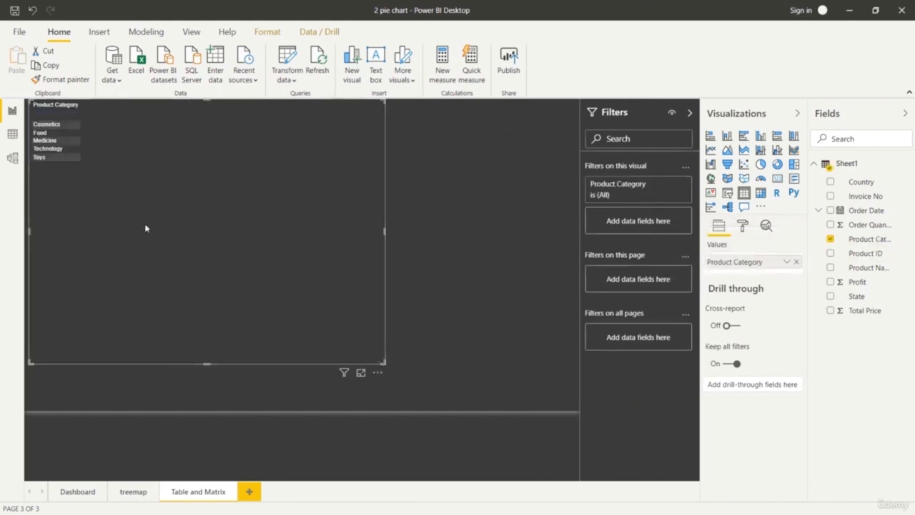
pyautogui.hotkey('ctrl', 'z')
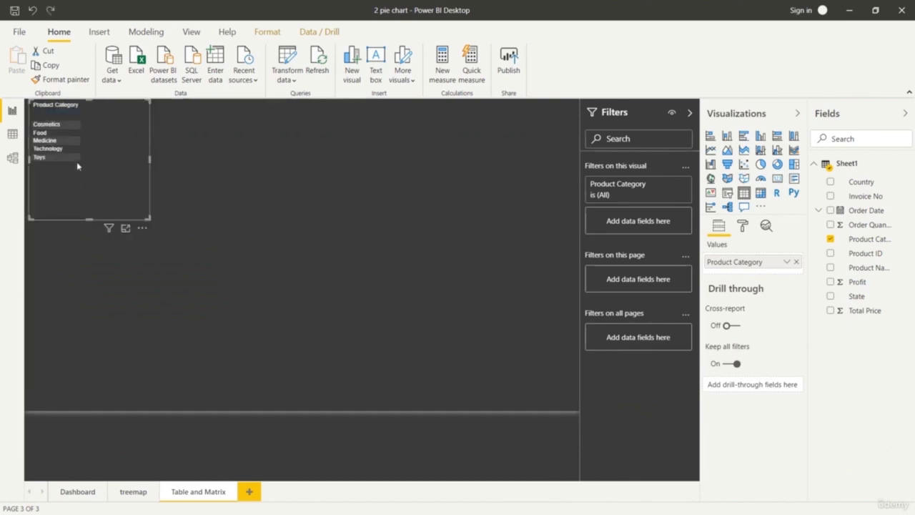
pyautogui.moveTo(76, 162); pyautogui.dragTo(306, 256)
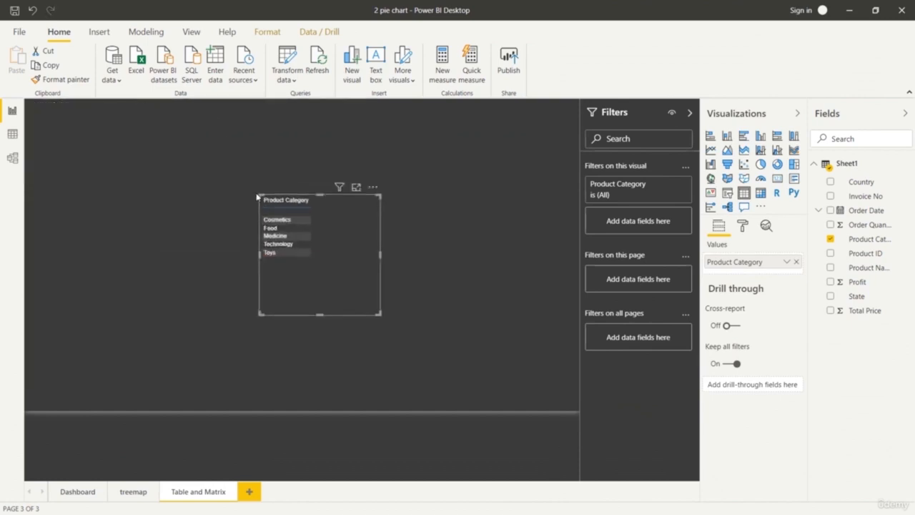
pyautogui.moveTo(258, 193); pyautogui.dragTo(198, 169)
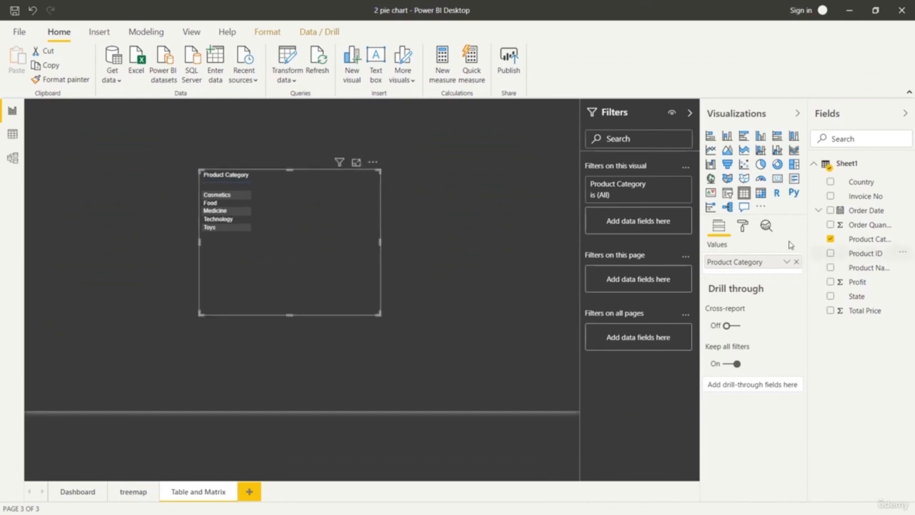
# Set the text size of the table's column headers to 19 pt.
pyautogui.click(743, 226)
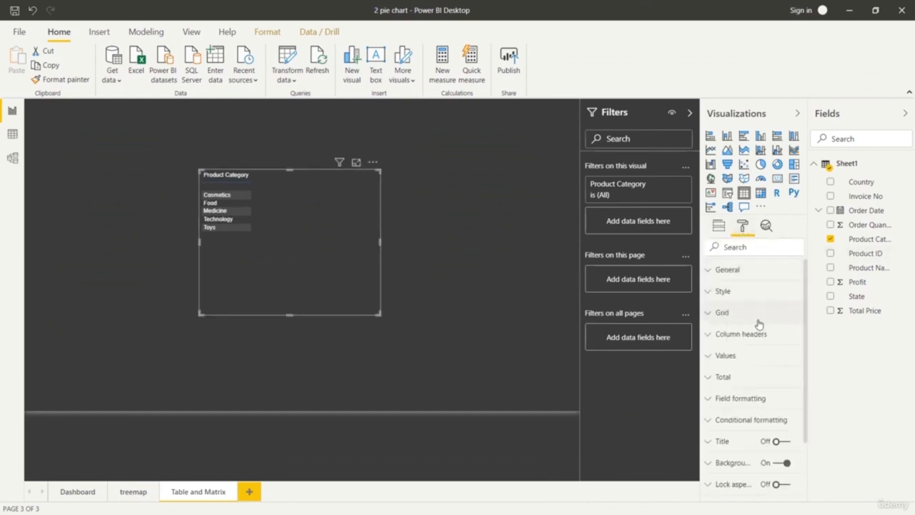
pyautogui.click(711, 333)
pyautogui.scroll(-3, 734, 354)
pyautogui.click(743, 383)
pyautogui.click(743, 383)
pyautogui.click(743, 383)
pyautogui.click(743, 383)
pyautogui.click(744, 383)
pyautogui.click(744, 383)
pyautogui.click(743, 383)
pyautogui.click(743, 383)
pyautogui.click(744, 383)
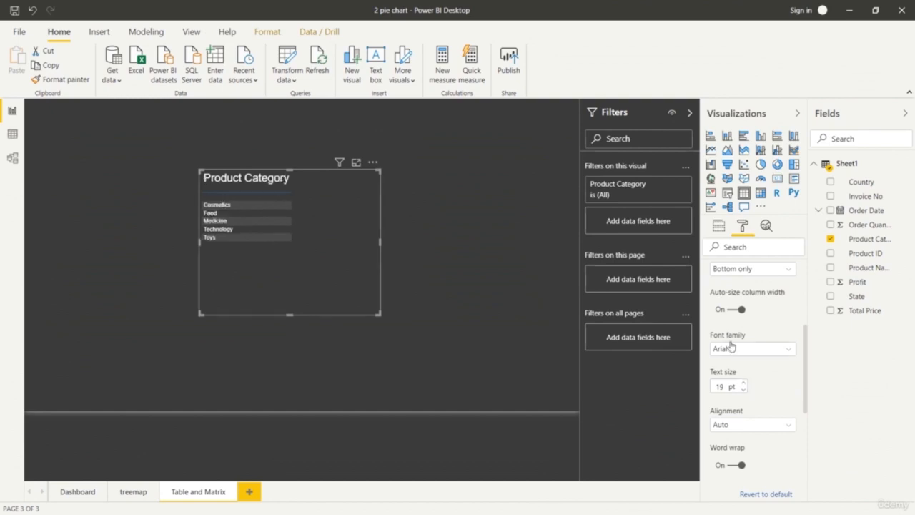
pyautogui.scroll(3, 735, 327)
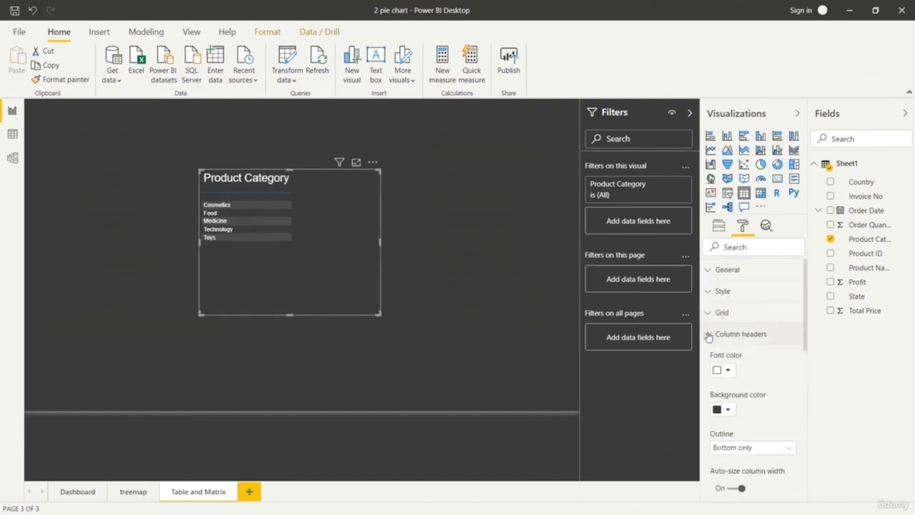
pyautogui.click(712, 334)
# Set the text size of the table's values to 15 pt, leaving the table title off.
pyautogui.scroll(-3, 753, 317)
pyautogui.scroll(-1, 781, 331)
pyautogui.click(779, 364)
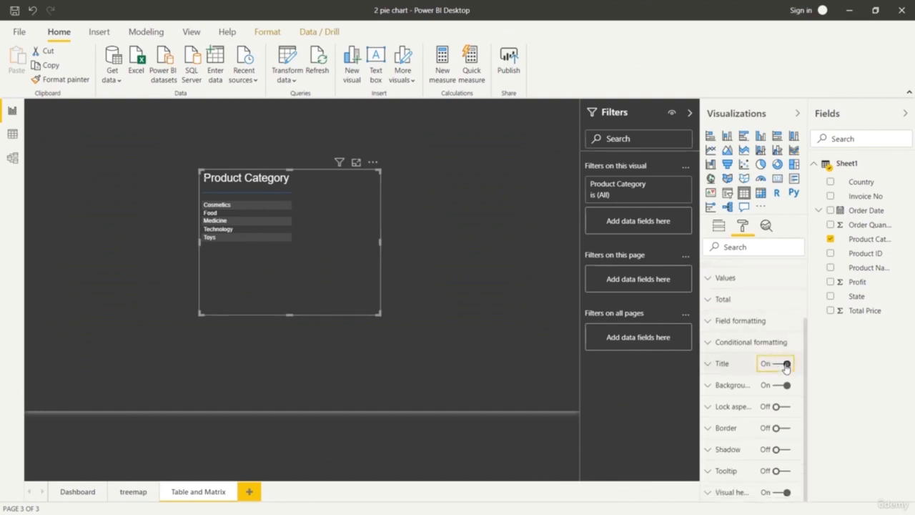
pyautogui.click(779, 366)
pyautogui.click(709, 278)
pyautogui.scroll(-5, 753, 354)
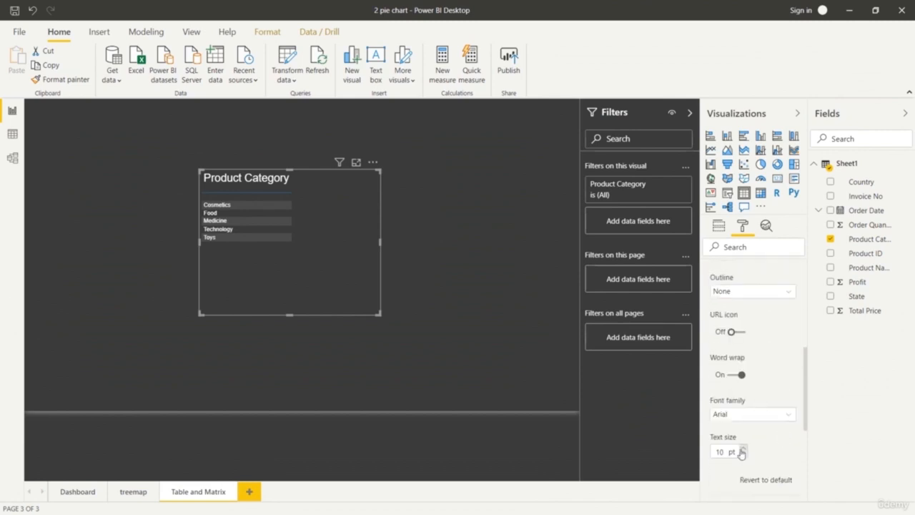
pyautogui.click(742, 449)
pyautogui.click(742, 448)
pyautogui.click(742, 449)
pyautogui.click(743, 449)
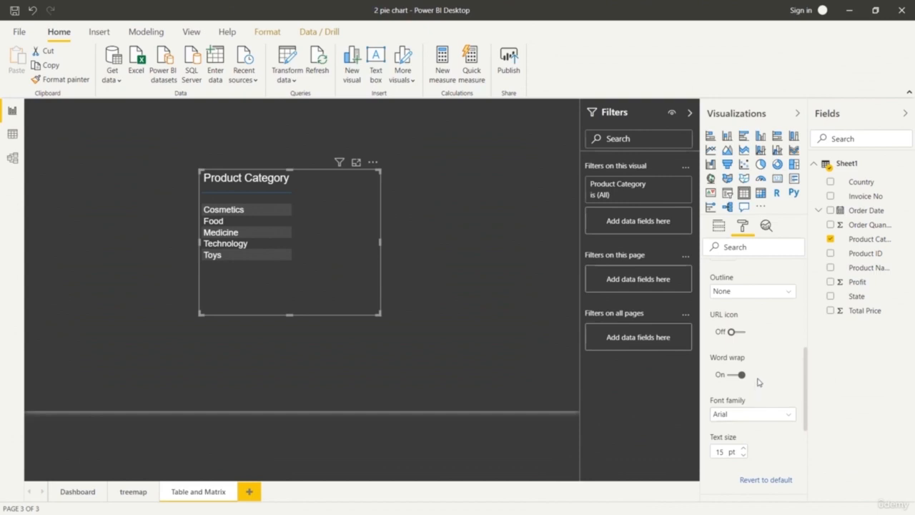
# Give the table values a medium teal background color and a dark teal alternate background color.
pyautogui.scroll(2, 726, 379)
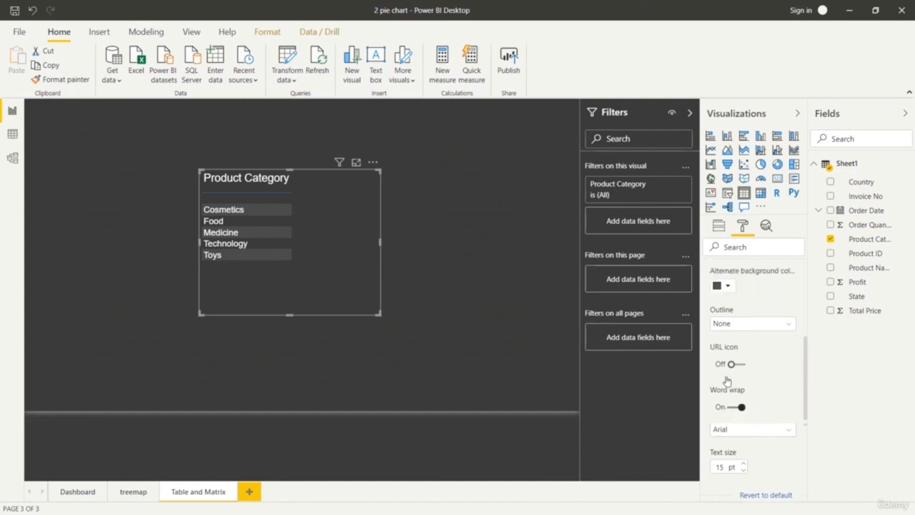
pyautogui.scroll(2, 757, 363)
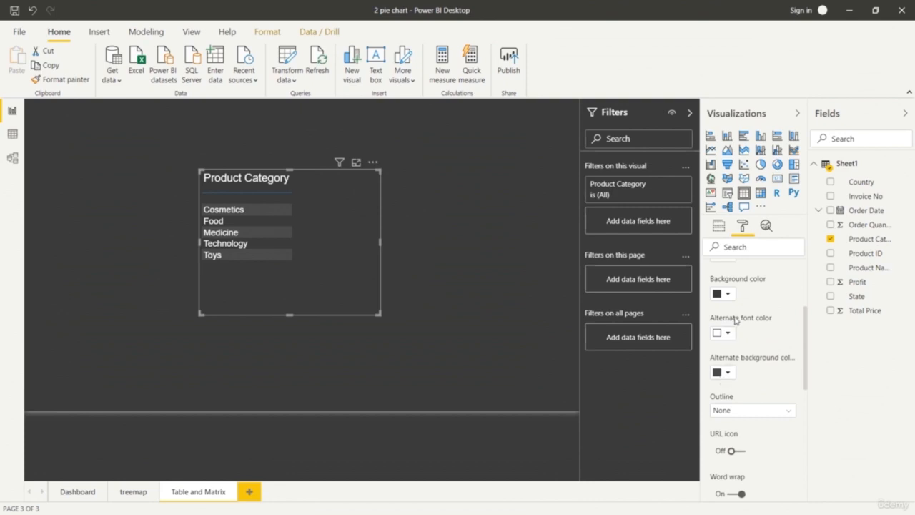
pyautogui.click(728, 293)
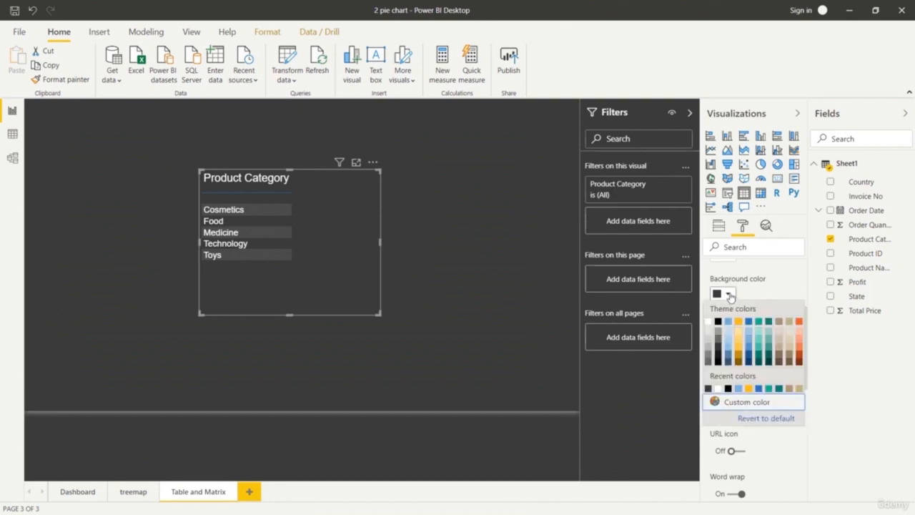
pyautogui.click(728, 332)
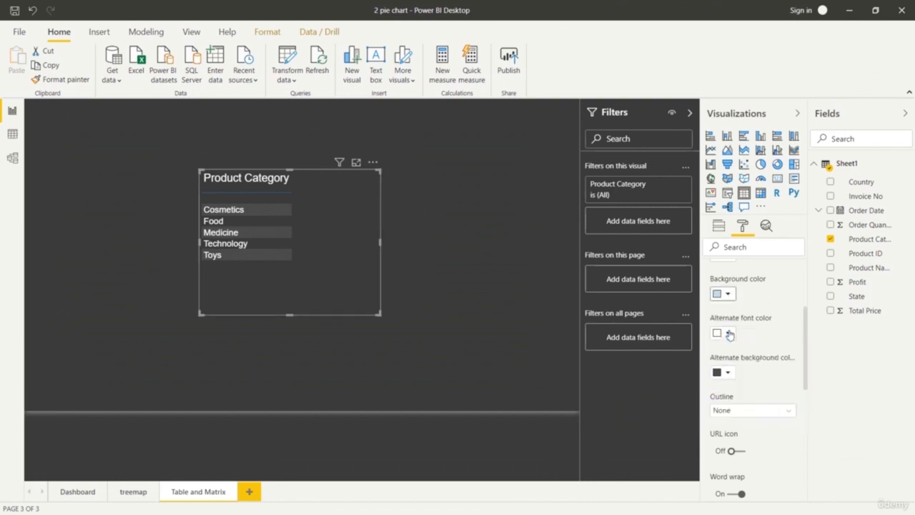
pyautogui.click(728, 293)
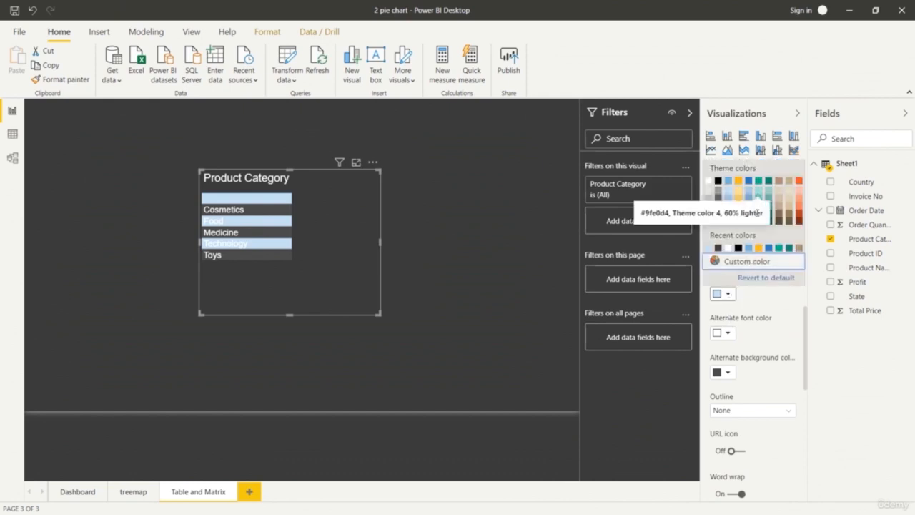
pyautogui.click(767, 209)
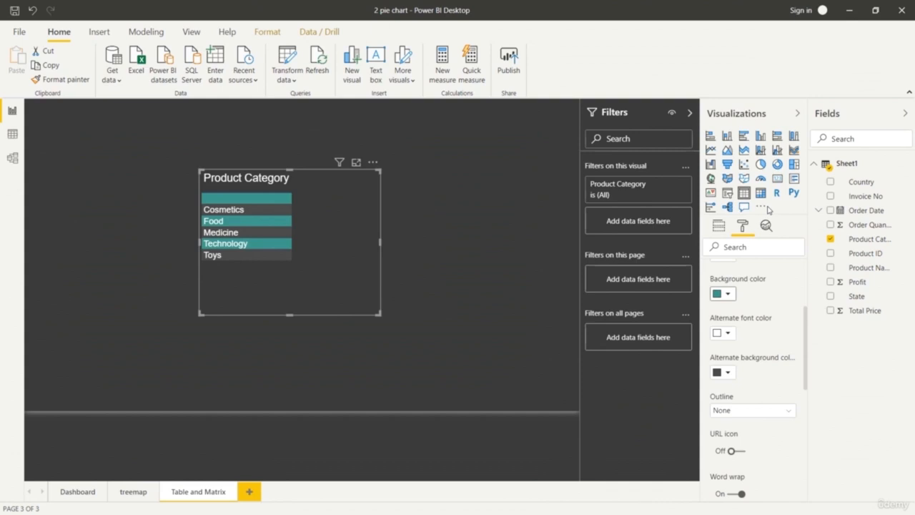
pyautogui.click(727, 373)
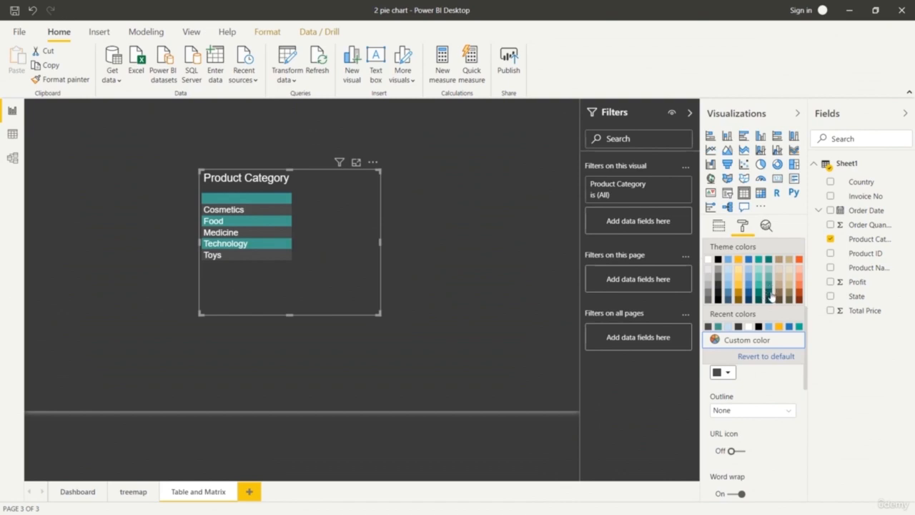
pyautogui.click(769, 293)
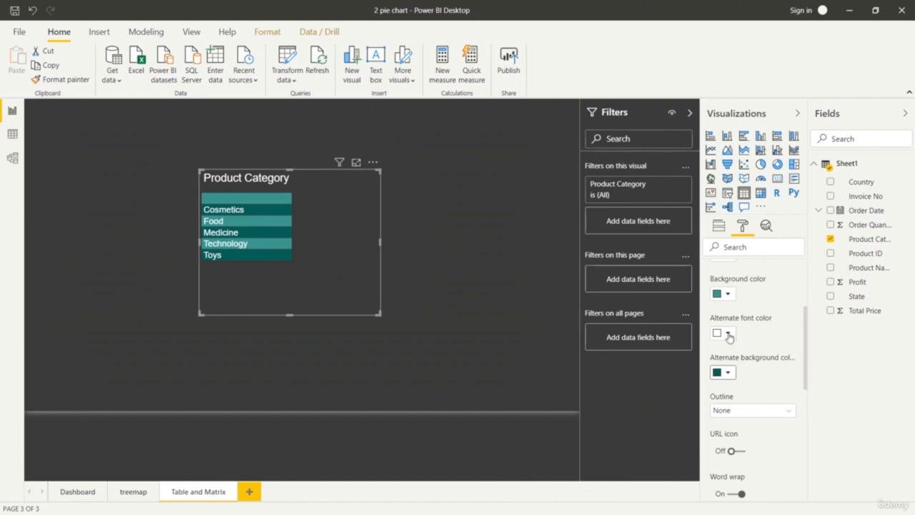
# Add Order Quantity and Profit columns to the enlarged table and sort it by Order Quantity in descending order.
pyautogui.scroll(3, 732, 336)
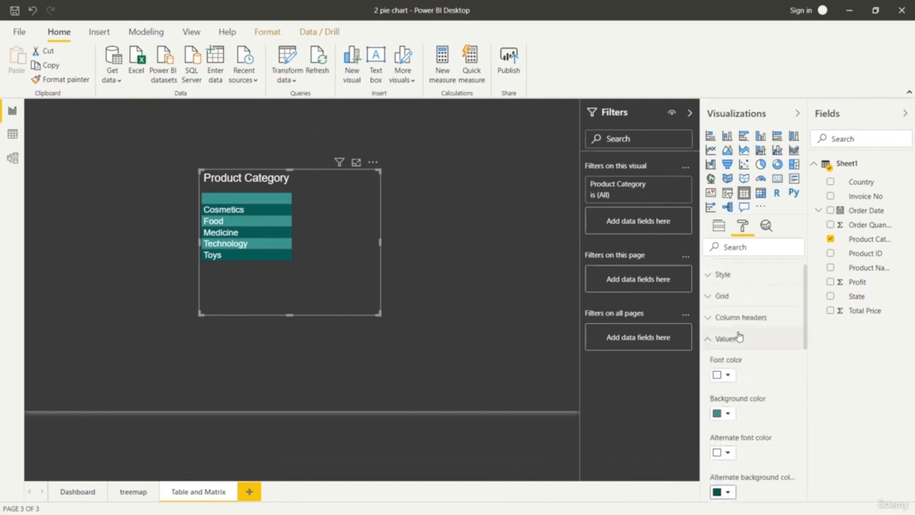
pyautogui.click(719, 225)
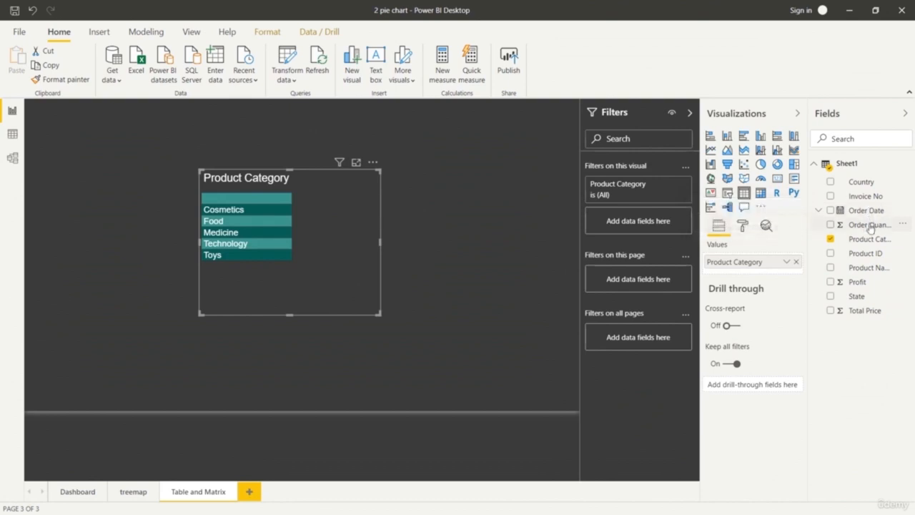
pyautogui.moveTo(870, 227); pyautogui.dragTo(748, 276)
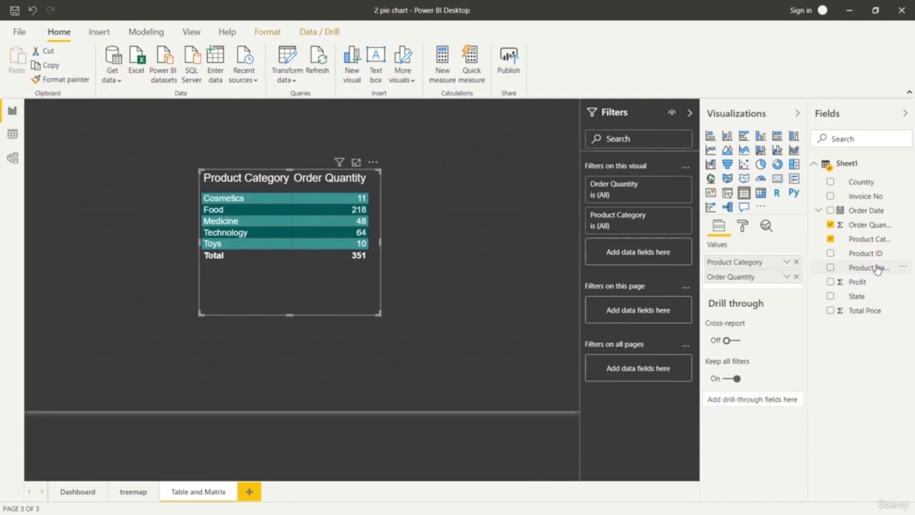
pyautogui.moveTo(380, 314); pyautogui.dragTo(477, 370)
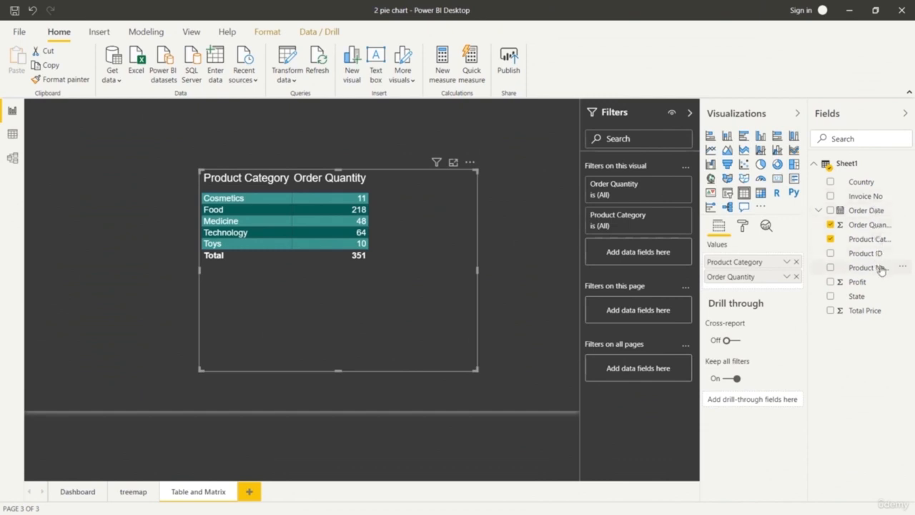
pyautogui.moveTo(875, 284); pyautogui.dragTo(756, 287)
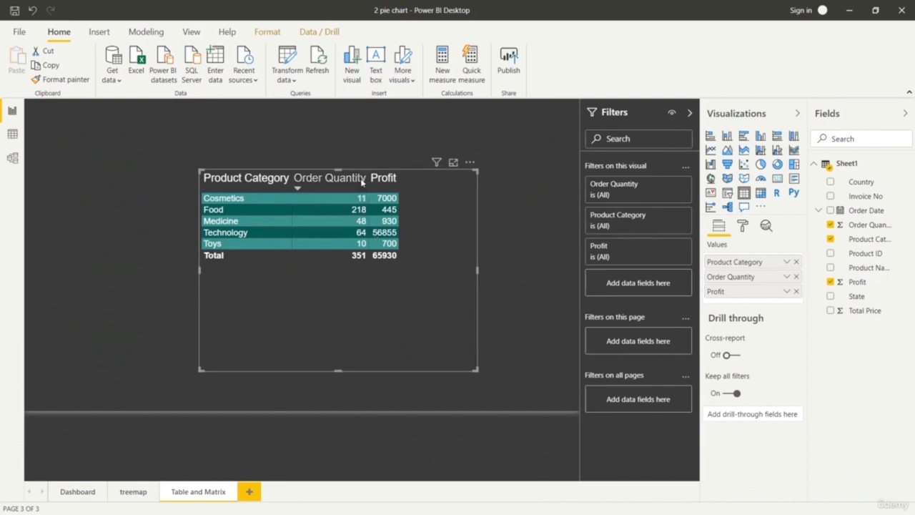
pyautogui.click(298, 189)
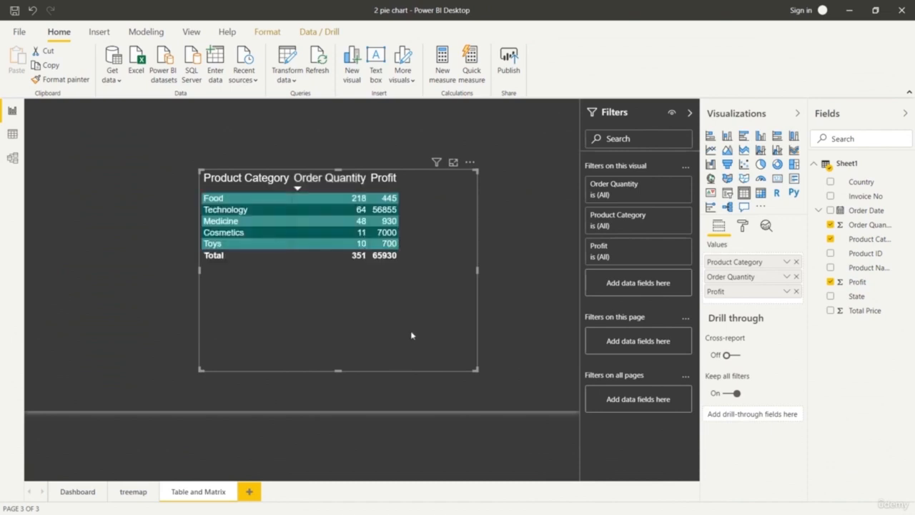
# Shrink the table frame to fit its contents, move it to the page's upper-left corner and deselect it.
pyautogui.moveTo(478, 370); pyautogui.dragTo(404, 272)
pyautogui.moveTo(276, 245); pyautogui.dragTo(128, 163)
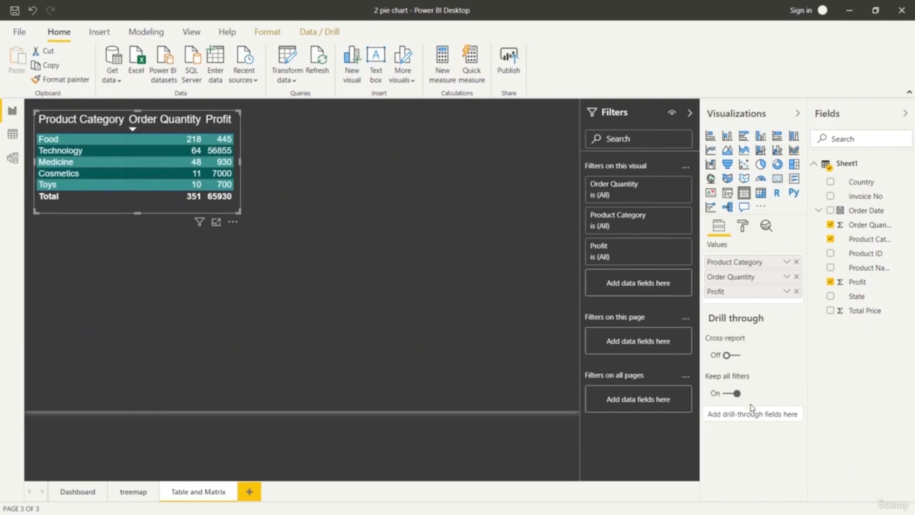
pyautogui.click(612, 459)
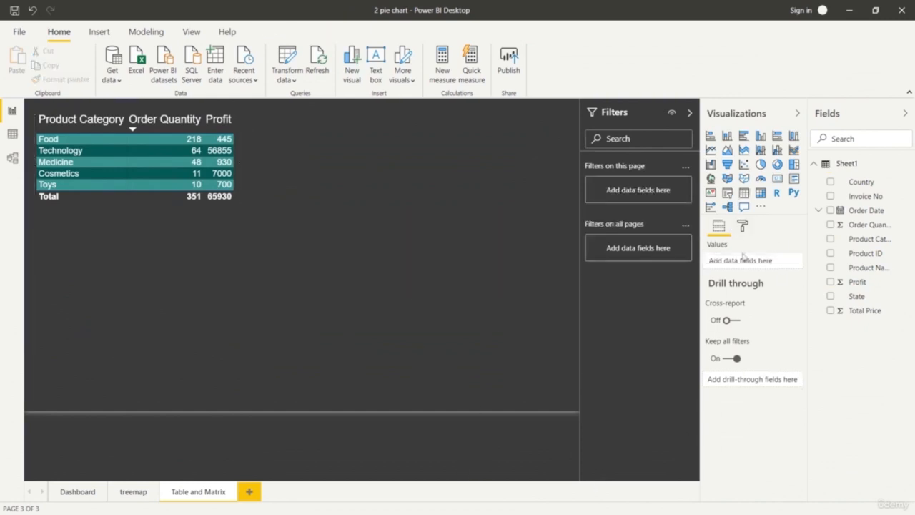
# Add a matrix visual to the right of the table with State as its rows.
pyautogui.click(760, 193)
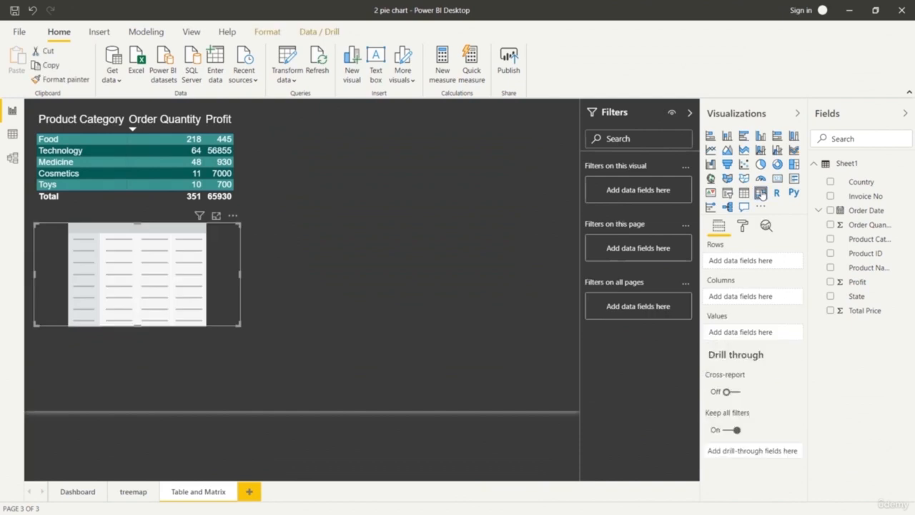
pyautogui.moveTo(156, 296); pyautogui.dragTo(418, 183)
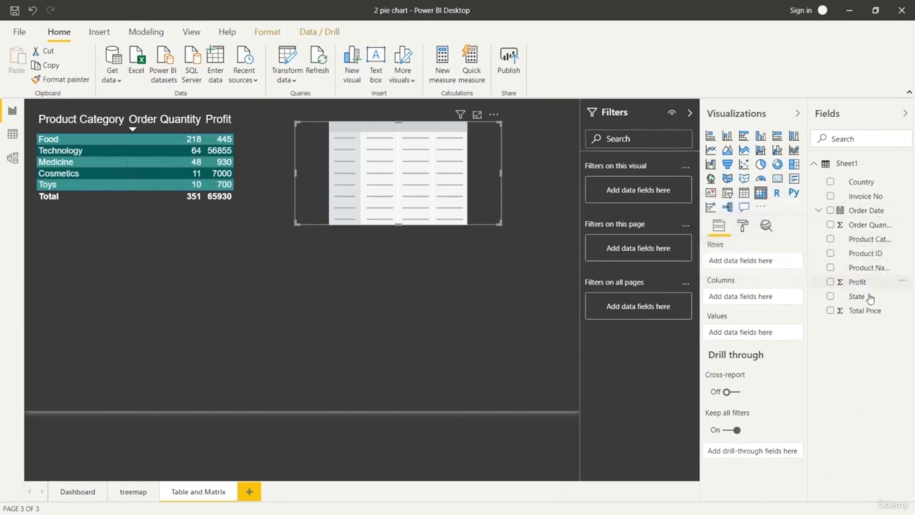
pyautogui.moveTo(869, 298); pyautogui.dragTo(758, 263)
# Enlarge the matrix to the full page height and widen it on both sides.
pyautogui.moveTo(400, 224); pyautogui.dragTo(404, 417)
pyautogui.moveTo(502, 267); pyautogui.dragTo(526, 273)
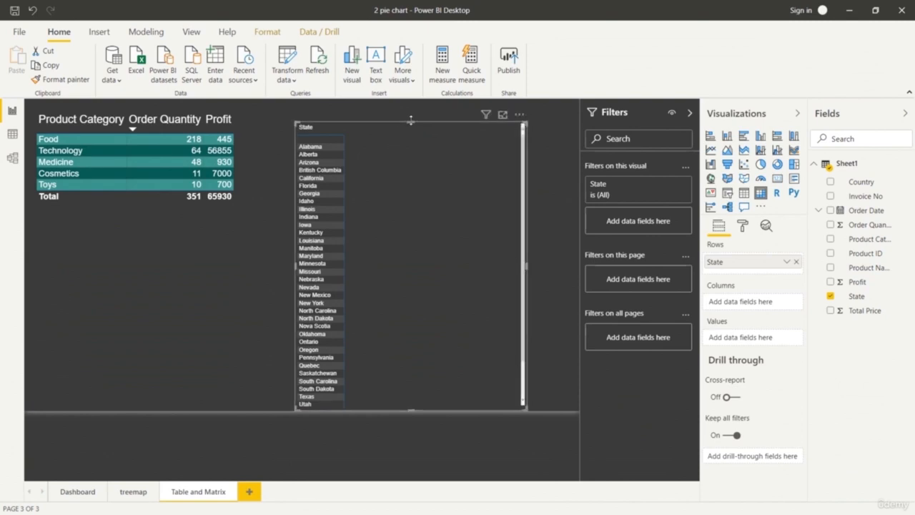
pyautogui.moveTo(411, 110); pyautogui.dragTo(416, 94)
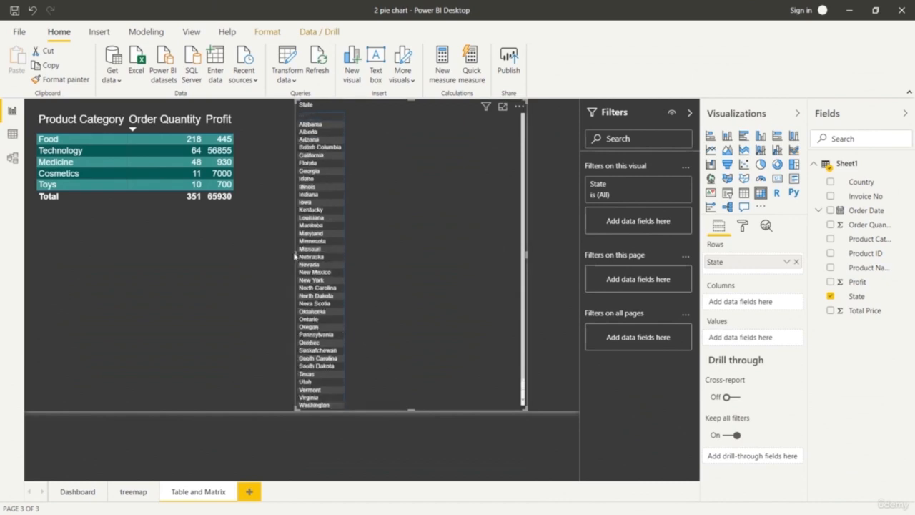
pyautogui.moveTo(290, 255); pyautogui.dragTo(278, 255)
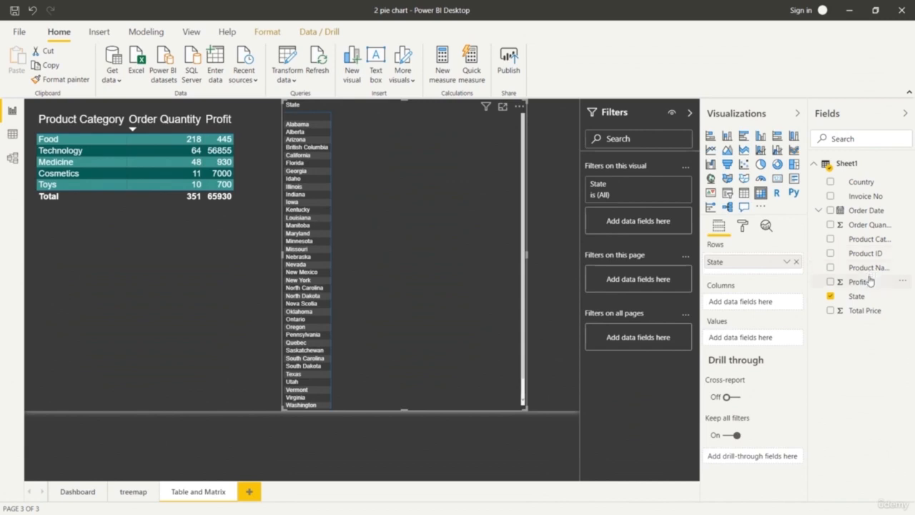
# Use Product Category as the matrix's columns and Profit as its values, widen the matrix slightly on its right side and deselect it.
pyautogui.moveTo(861, 283); pyautogui.dragTo(764, 304)
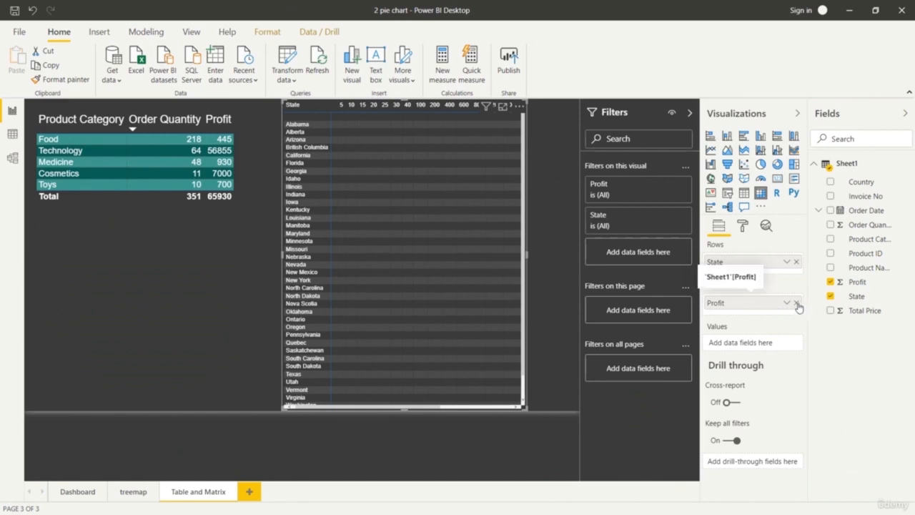
pyautogui.click(798, 303)
pyautogui.moveTo(876, 240); pyautogui.dragTo(780, 308)
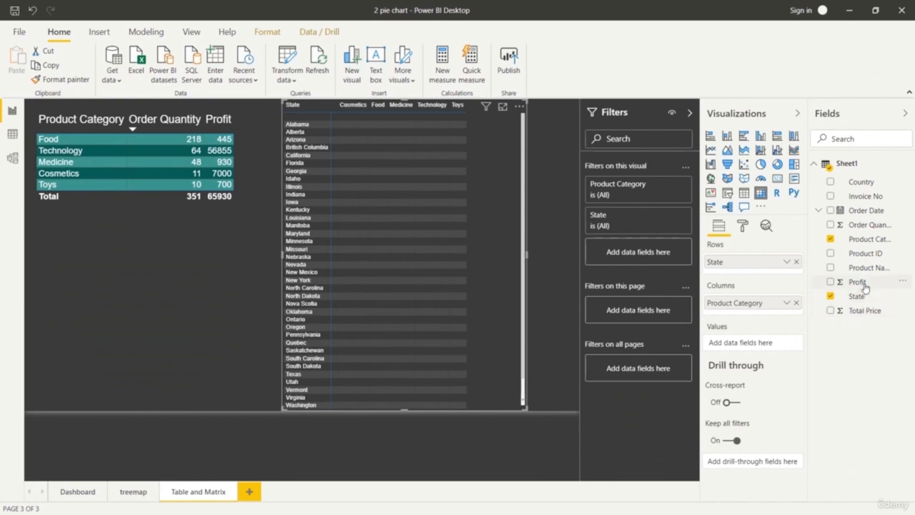
pyautogui.moveTo(863, 284); pyautogui.dragTo(778, 347)
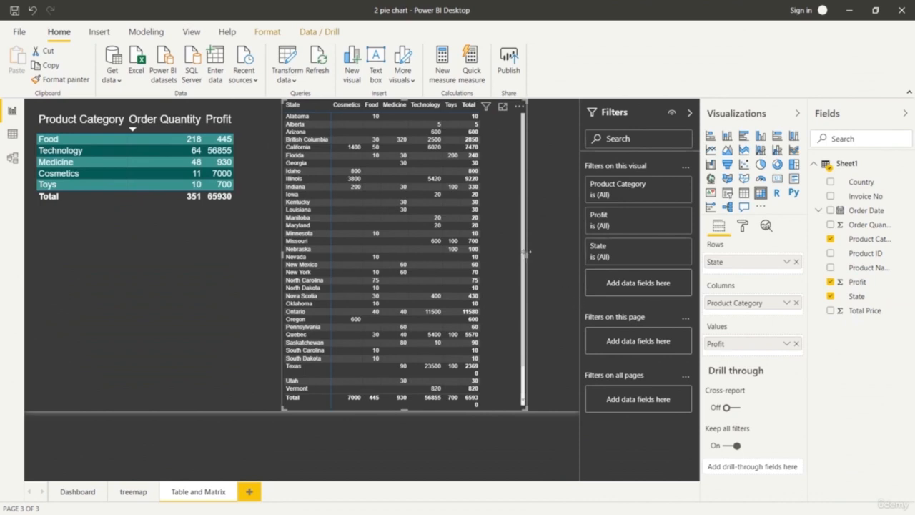
pyautogui.moveTo(526, 252); pyautogui.dragTo(546, 259)
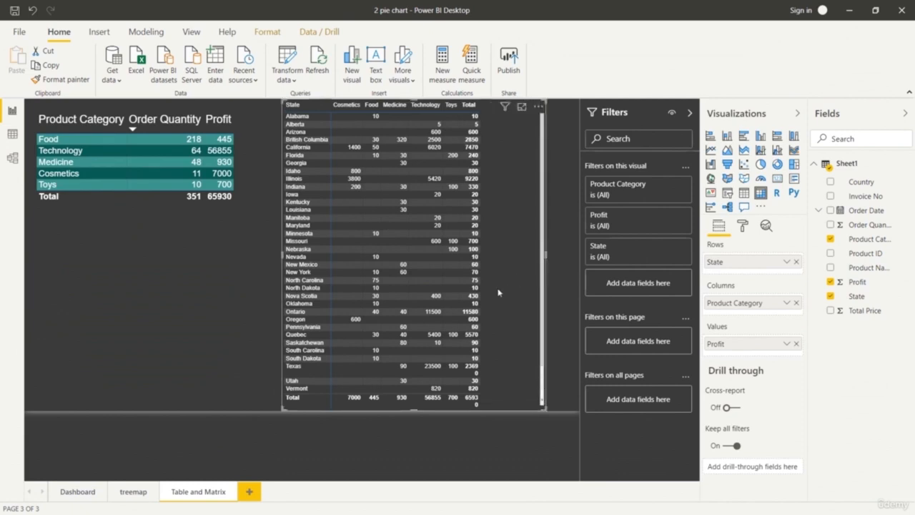
pyautogui.click(134, 333)
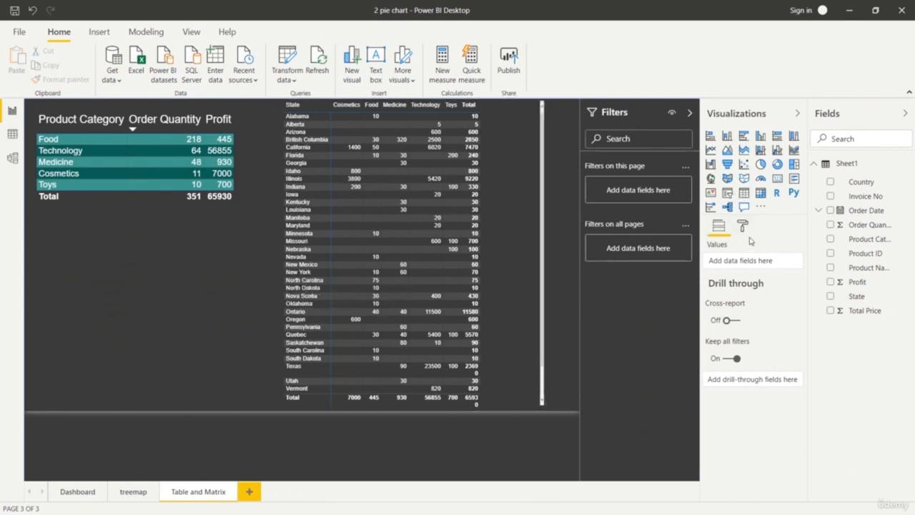
# Try Total Price as a second value beside Profit in the state matrix, and remove it again.
pyautogui.click(484, 265)
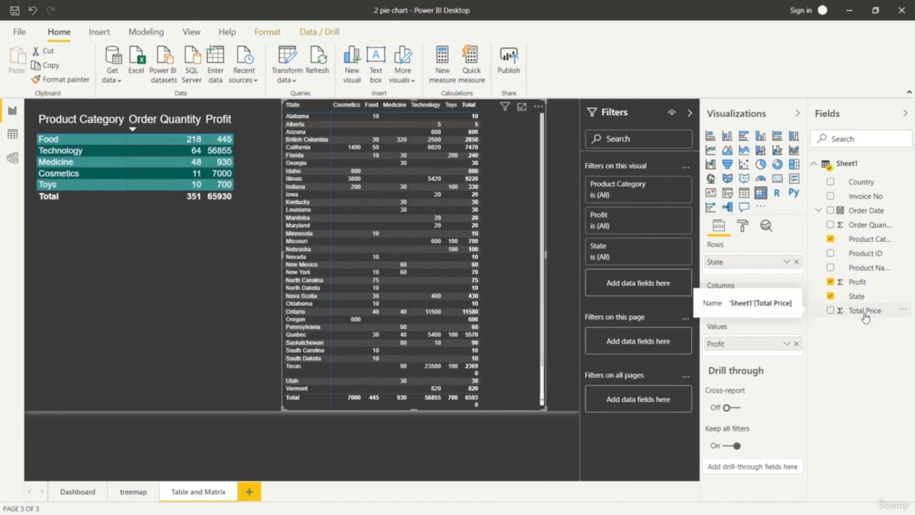
pyautogui.moveTo(865, 318); pyautogui.dragTo(768, 359)
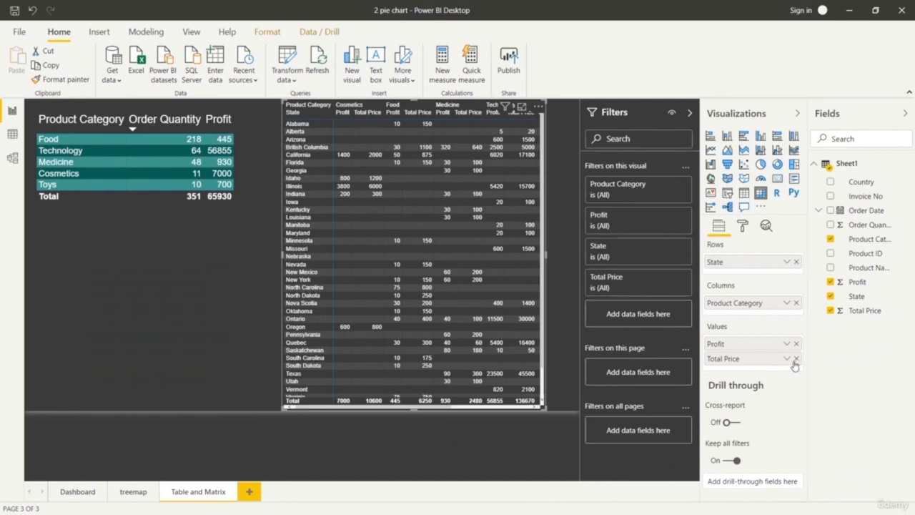
pyautogui.click(796, 359)
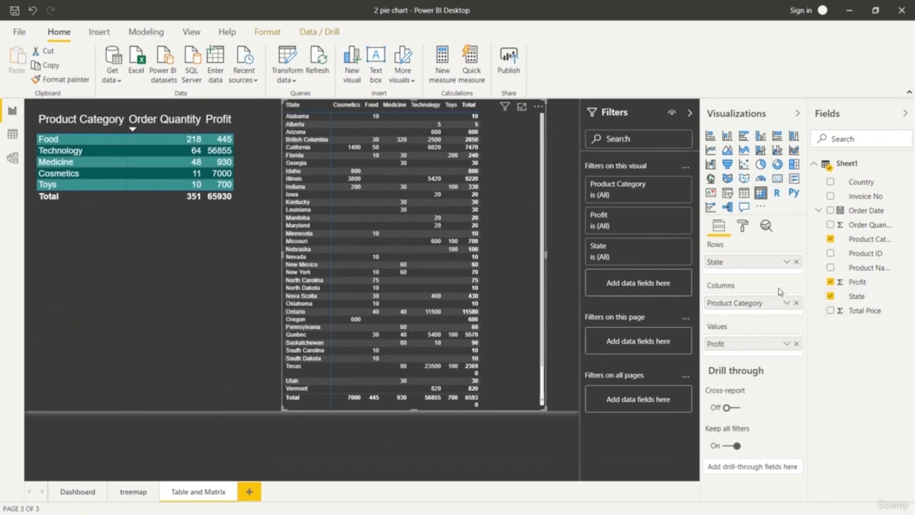
# Try the Minimal, Condensed, Contrast alternating rows and Sparse styles on the state matrix.
pyautogui.click(743, 227)
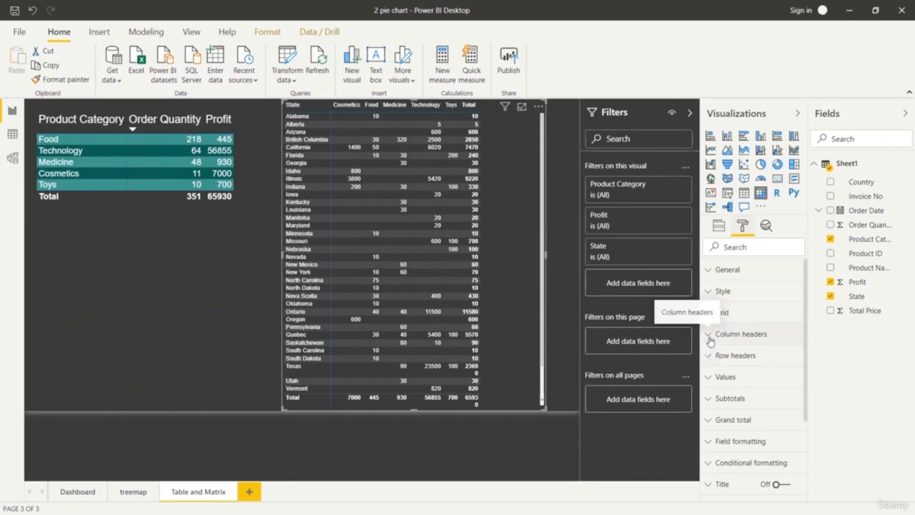
pyautogui.click(711, 293)
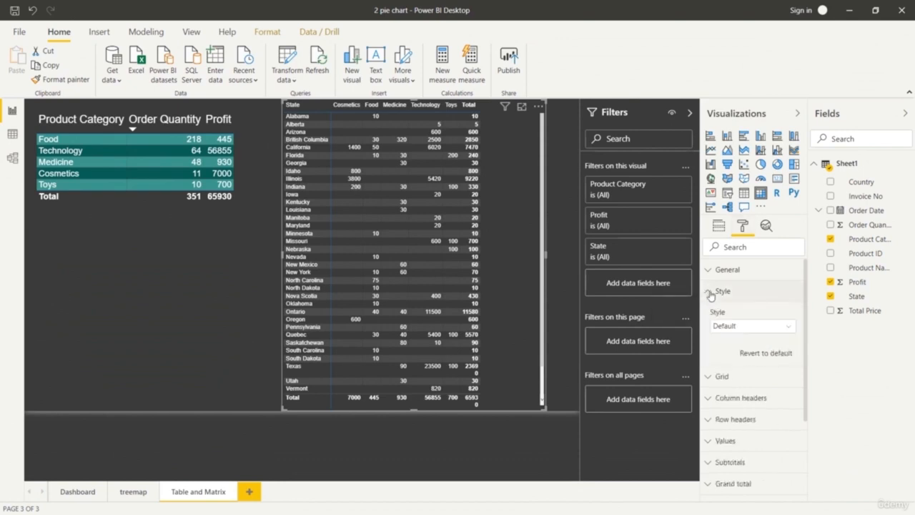
pyautogui.click(792, 332)
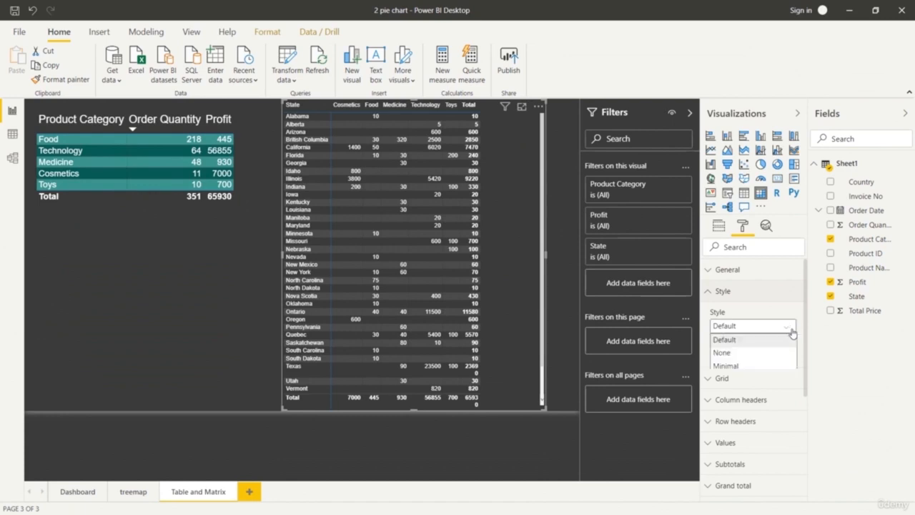
pyautogui.click(773, 367)
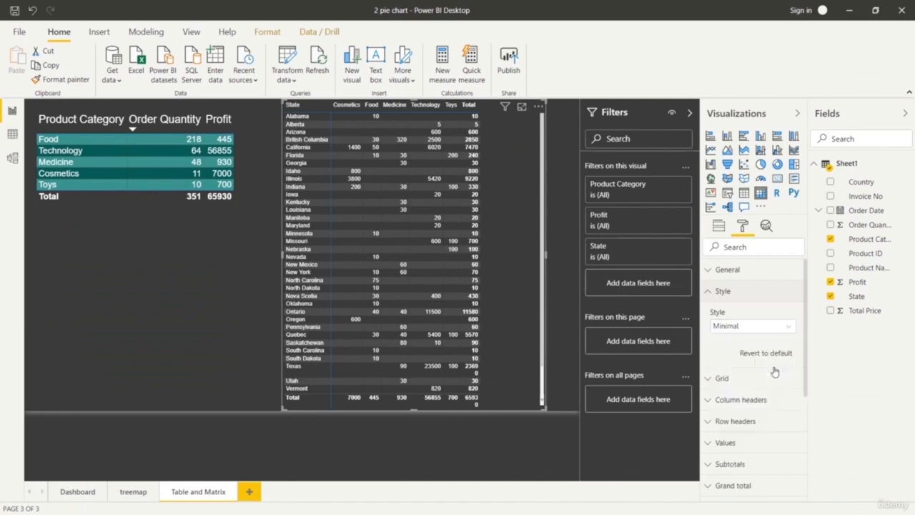
pyautogui.click(787, 330)
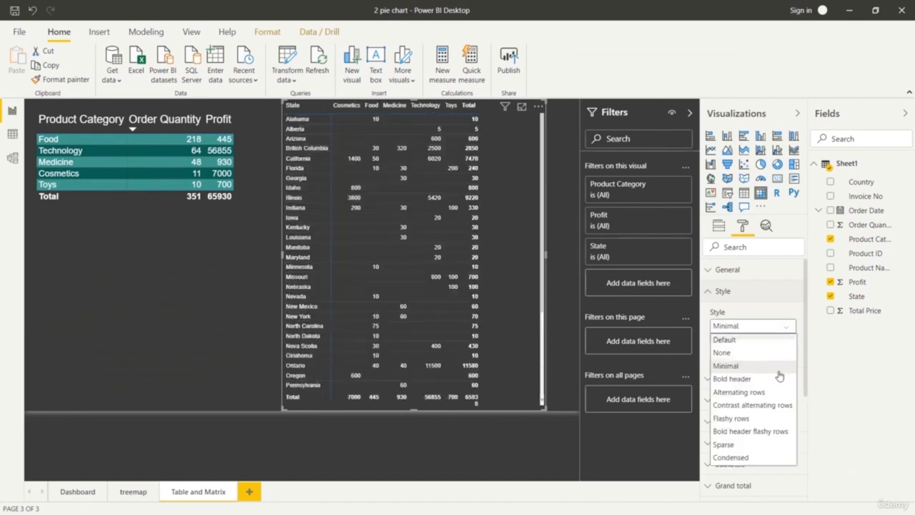
pyautogui.click(759, 457)
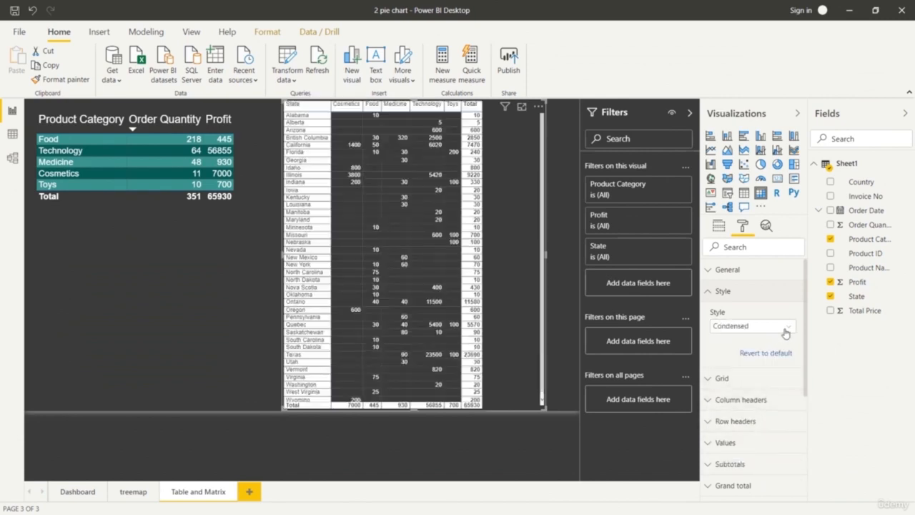
pyautogui.click(785, 325)
pyautogui.click(783, 406)
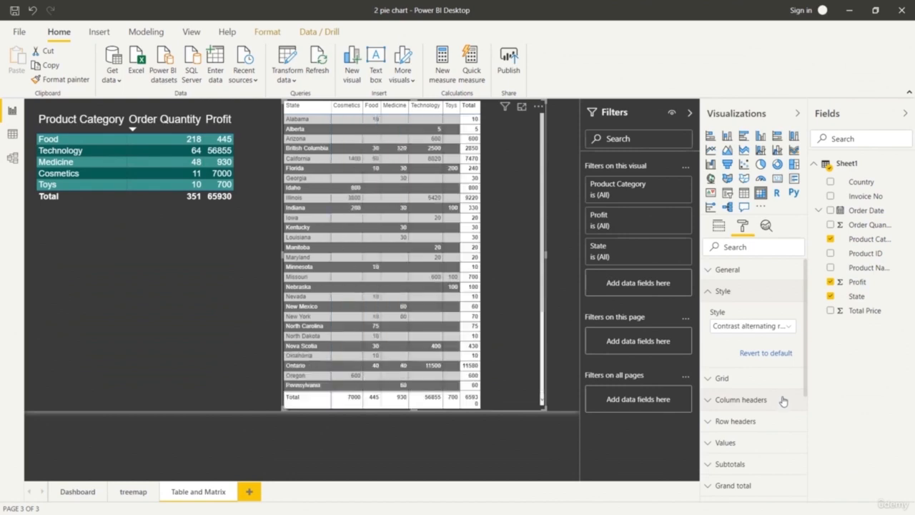
pyautogui.click(787, 327)
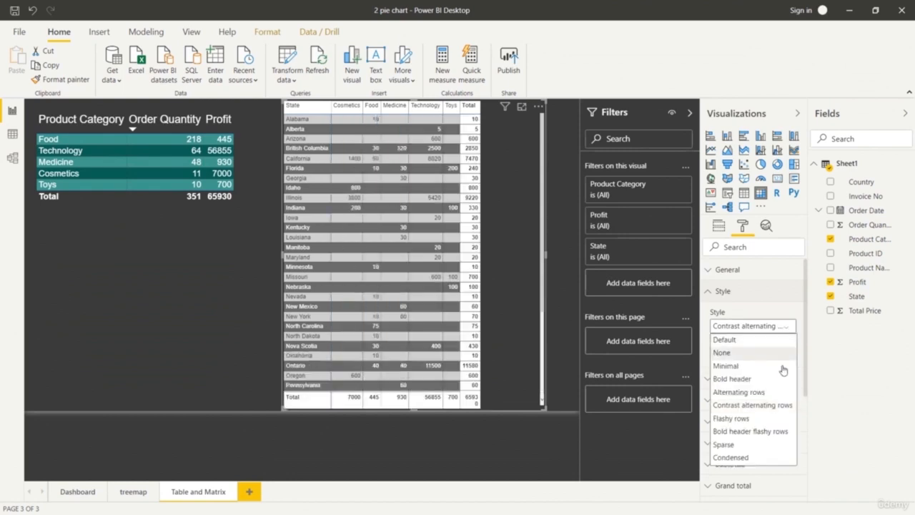
pyautogui.click(774, 444)
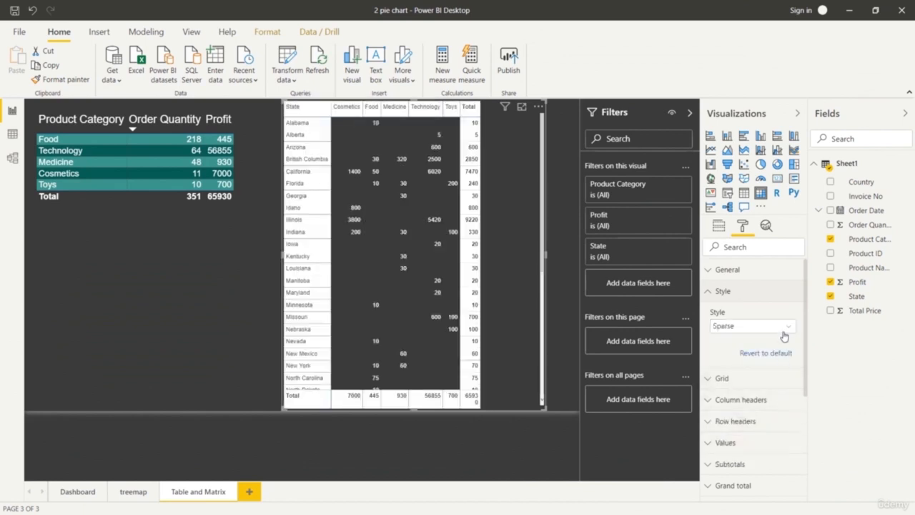
# Apply the Flashy rows style to the state matrix and turn on its vertical grid.
pyautogui.click(786, 330)
pyautogui.click(764, 421)
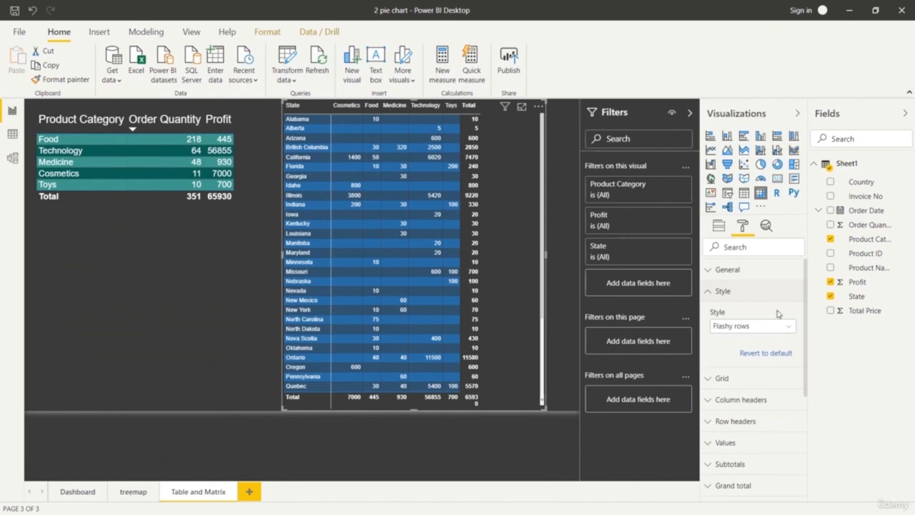
pyautogui.scroll(-1, 752, 344)
pyautogui.click(713, 321)
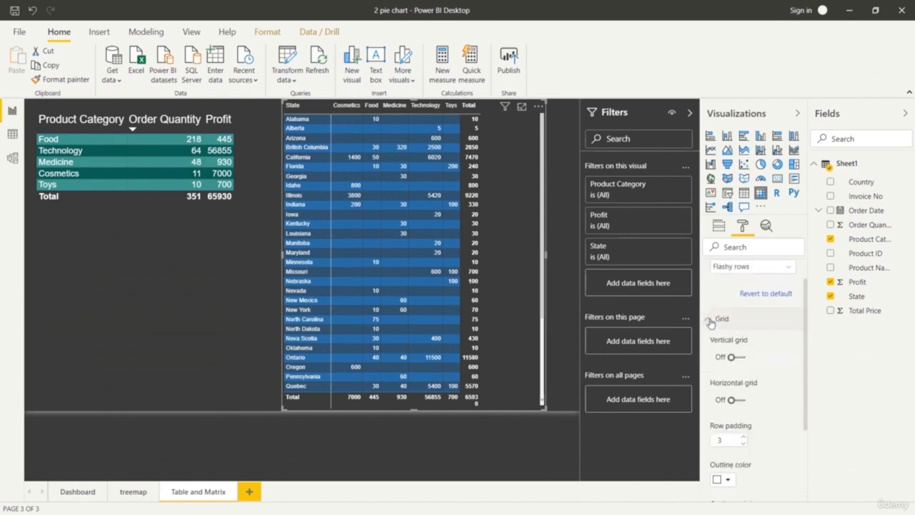
pyautogui.click(736, 357)
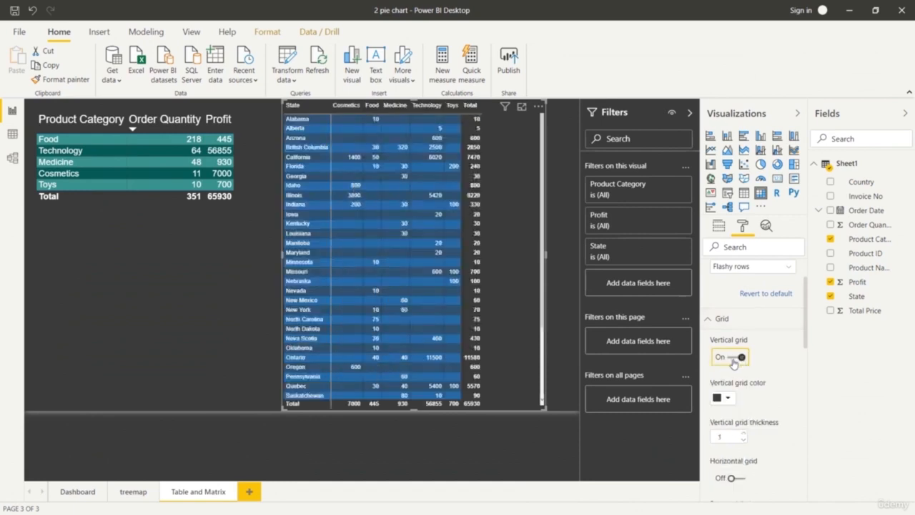
pyautogui.click(713, 320)
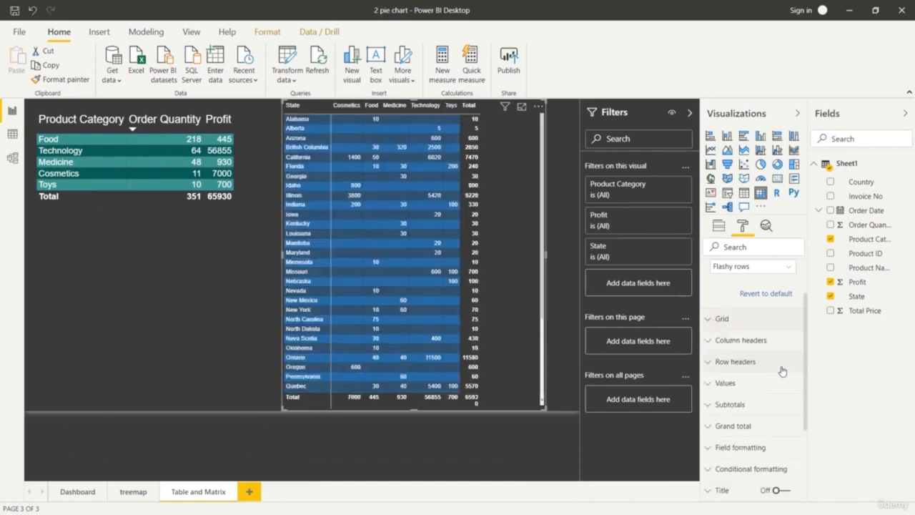
# Try light yellow, teal and orange as the font color of the matrix's grand total.
pyautogui.click(711, 429)
pyautogui.scroll(-3, 763, 423)
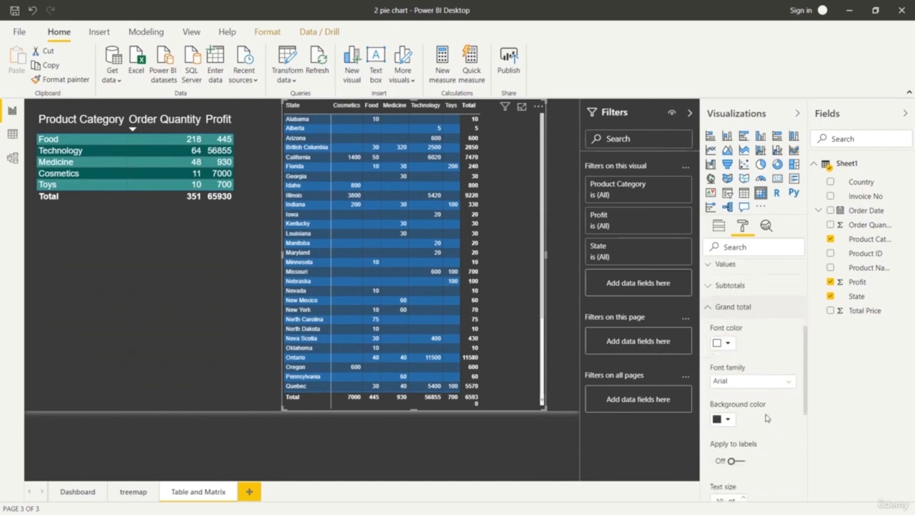
pyautogui.click(729, 345)
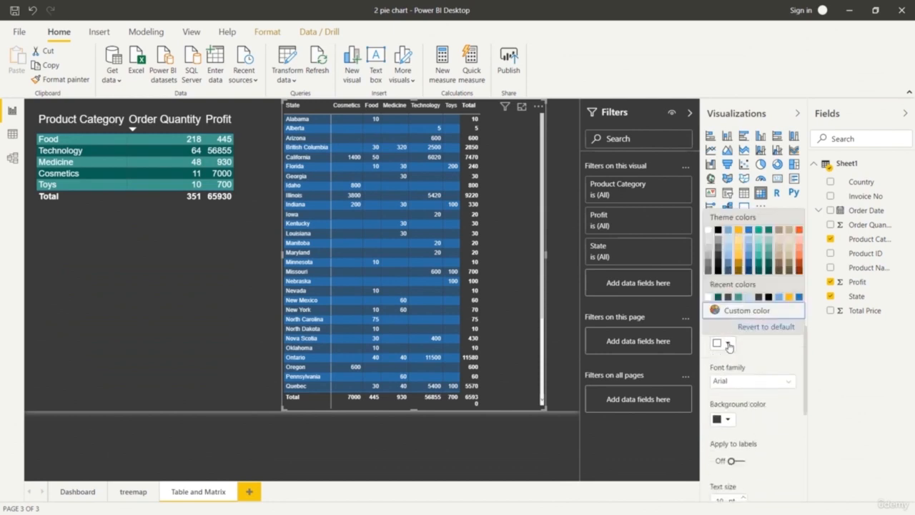
pyautogui.click(737, 259)
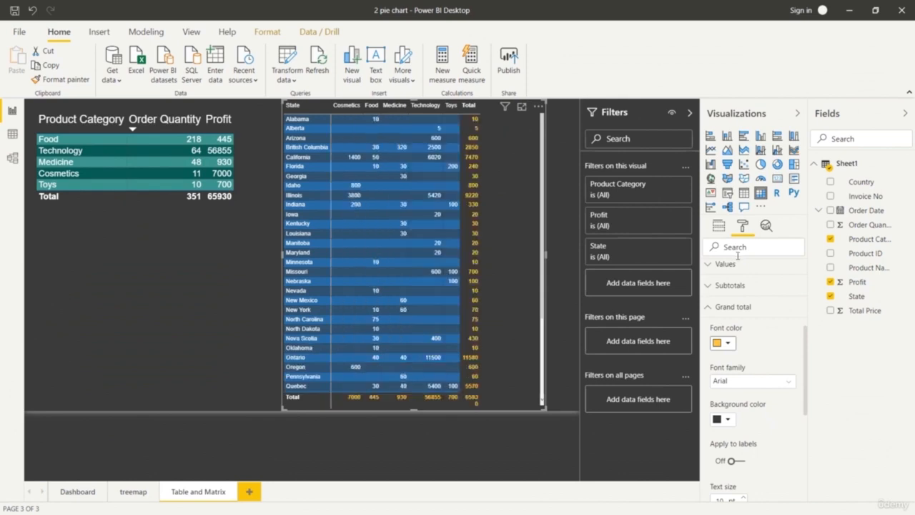
pyautogui.click(729, 344)
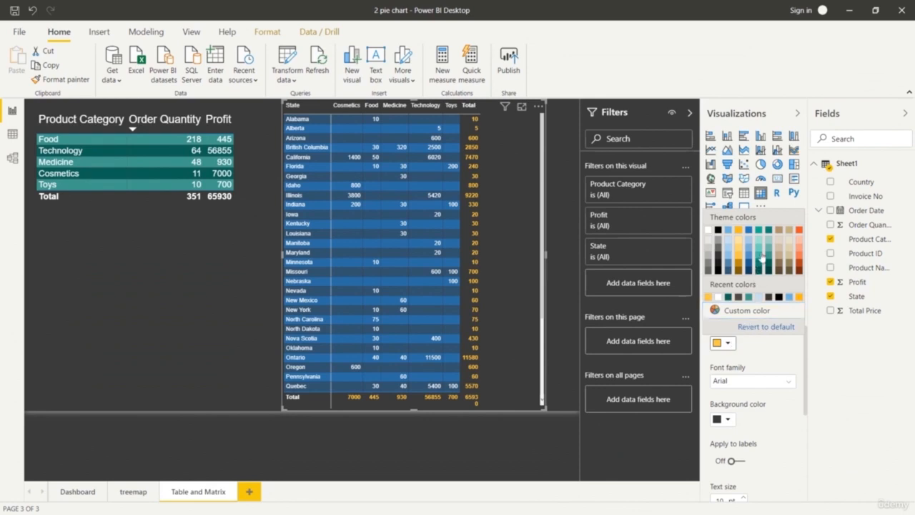
pyautogui.click(757, 285)
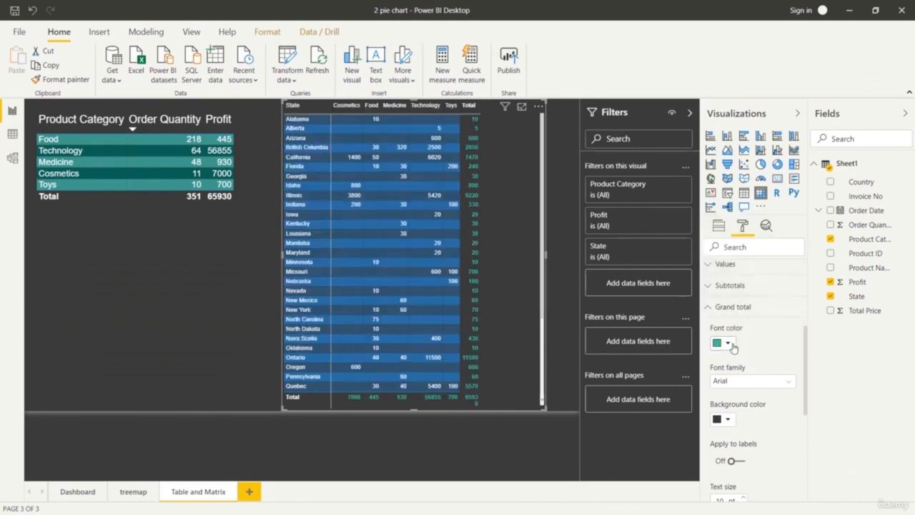
pyautogui.click(729, 344)
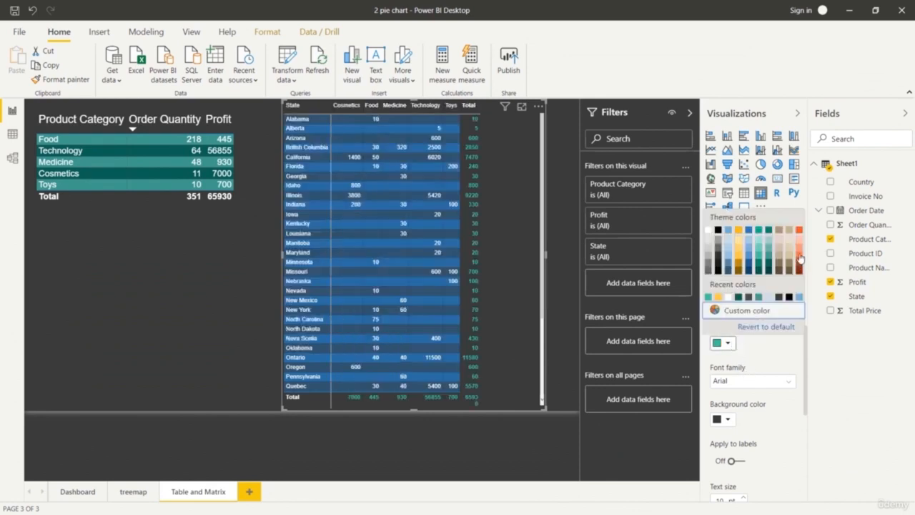
pyautogui.click(800, 260)
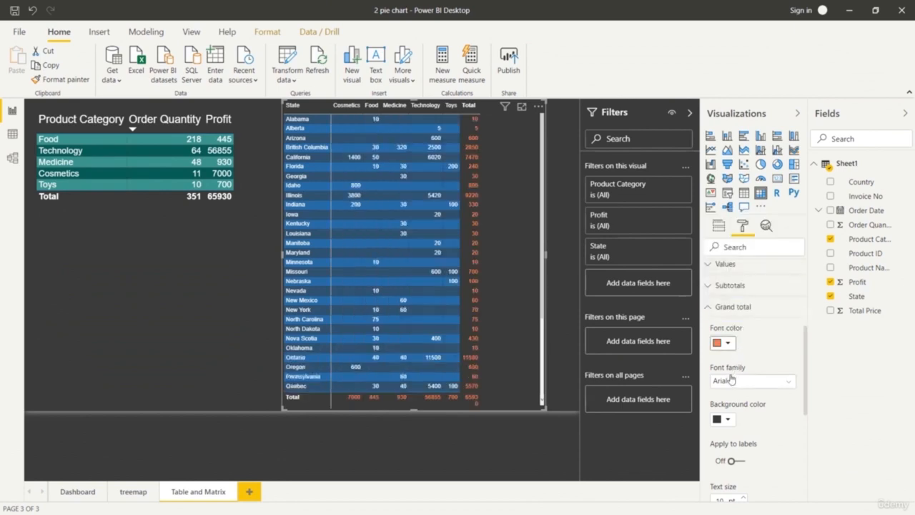
# Set the font color of the matrix's grand total to a light salmon-orange theme shade.
pyautogui.click(729, 344)
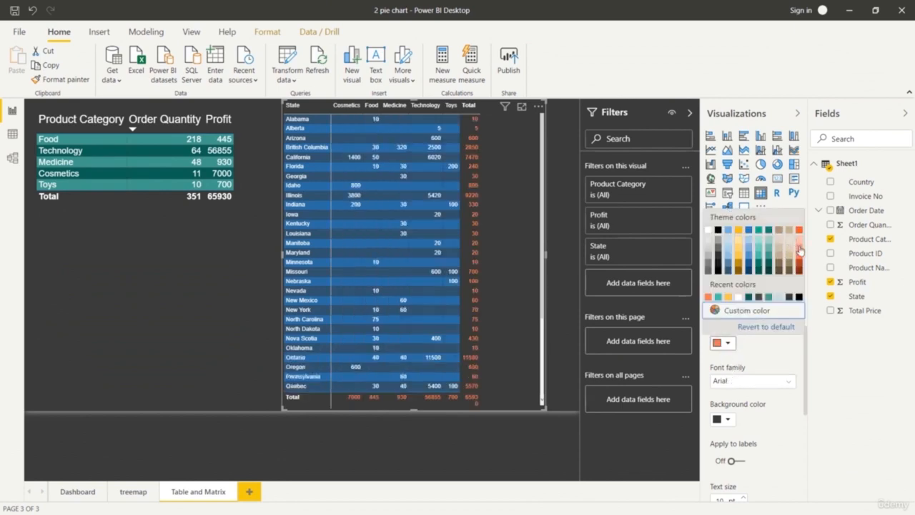
pyautogui.click(800, 250)
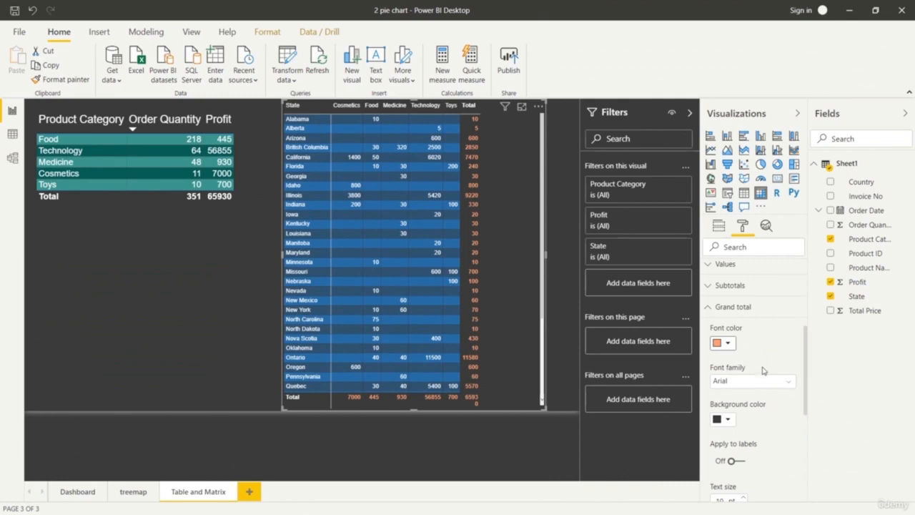
pyautogui.scroll(-2, 762, 369)
pyautogui.scroll(4, 765, 401)
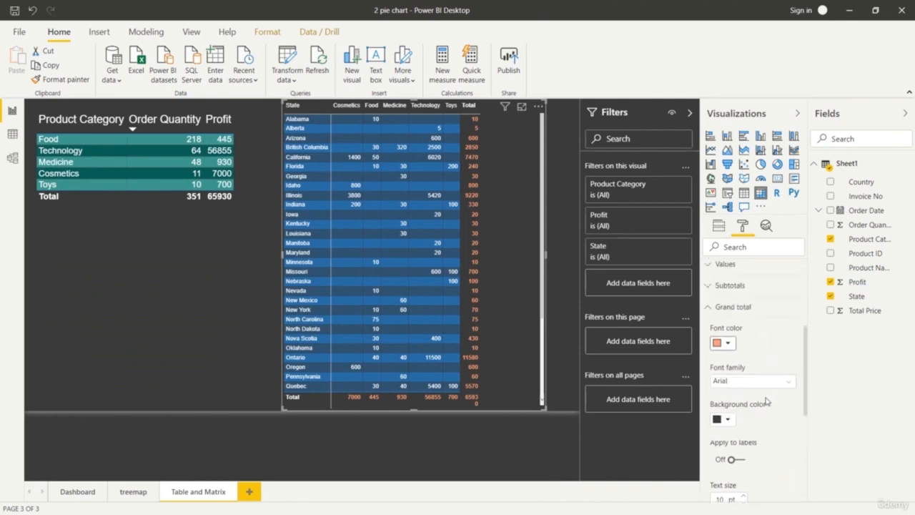
pyautogui.scroll(-6, 764, 401)
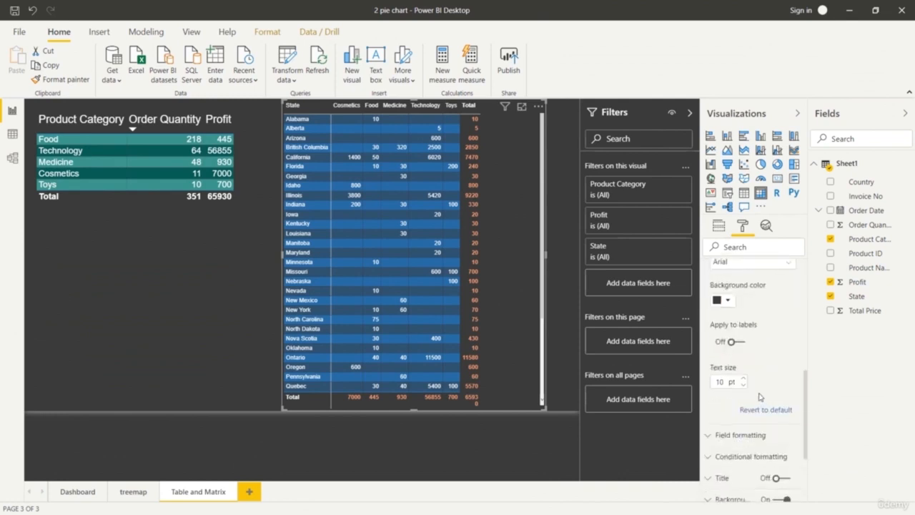
pyautogui.scroll(3, 759, 390)
pyautogui.scroll(2, 751, 368)
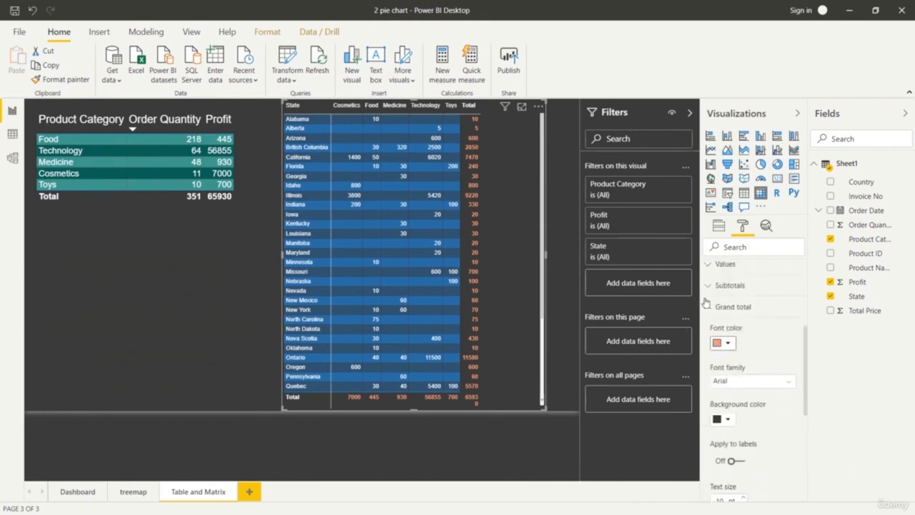
pyautogui.click(707, 306)
# Turn off the row subtotals of the state matrix.
pyautogui.click(709, 287)
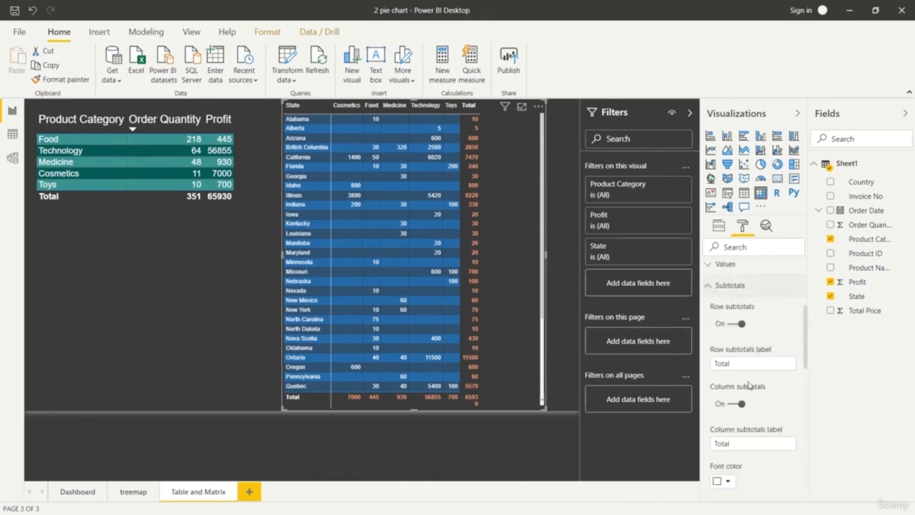
pyautogui.click(732, 324)
pyautogui.click(738, 325)
pyautogui.click(730, 324)
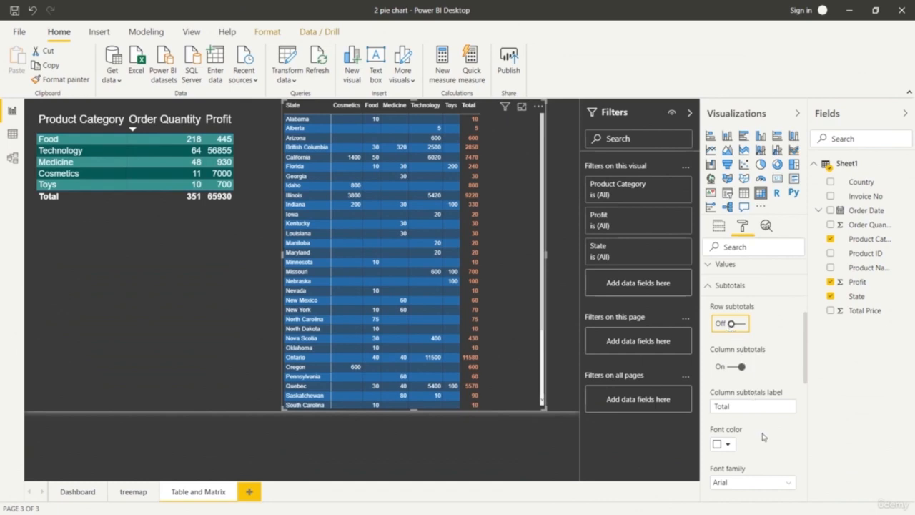
pyautogui.scroll(-5, 757, 422)
pyautogui.scroll(5, 763, 438)
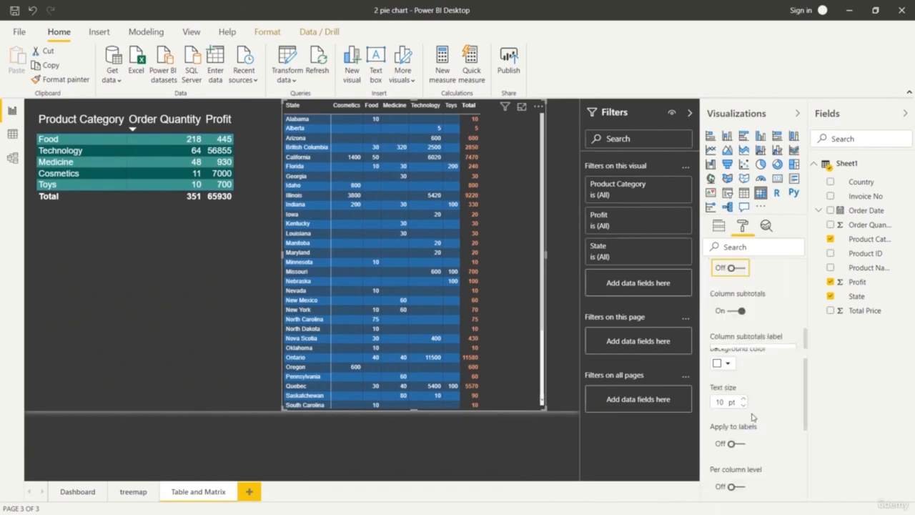
pyautogui.click(723, 343)
# Deselect the matrix and select Technology in the product category table to cross-filter the state matrix.
pyautogui.click(559, 187)
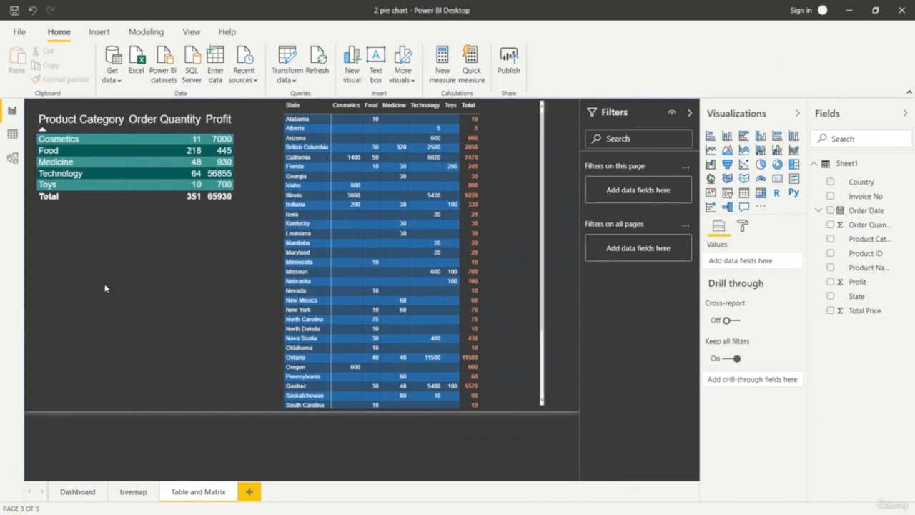
pyautogui.click(73, 207)
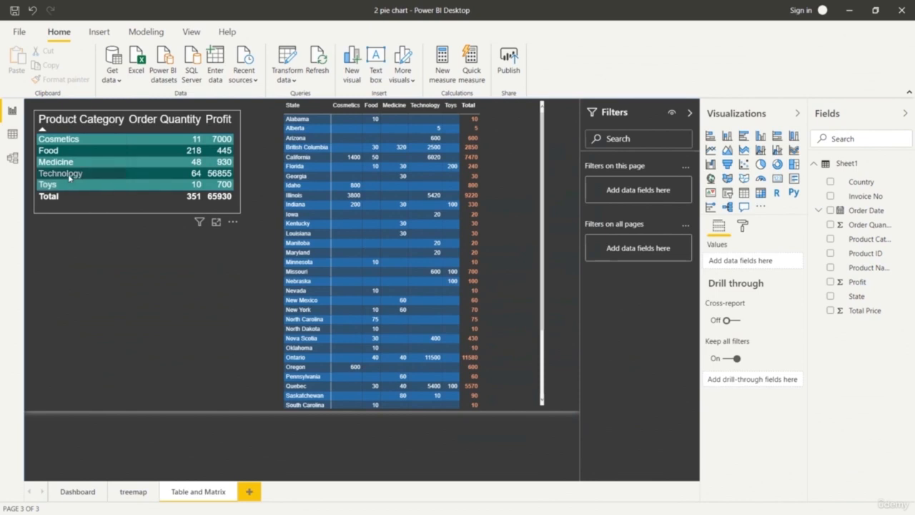
pyautogui.click(69, 174)
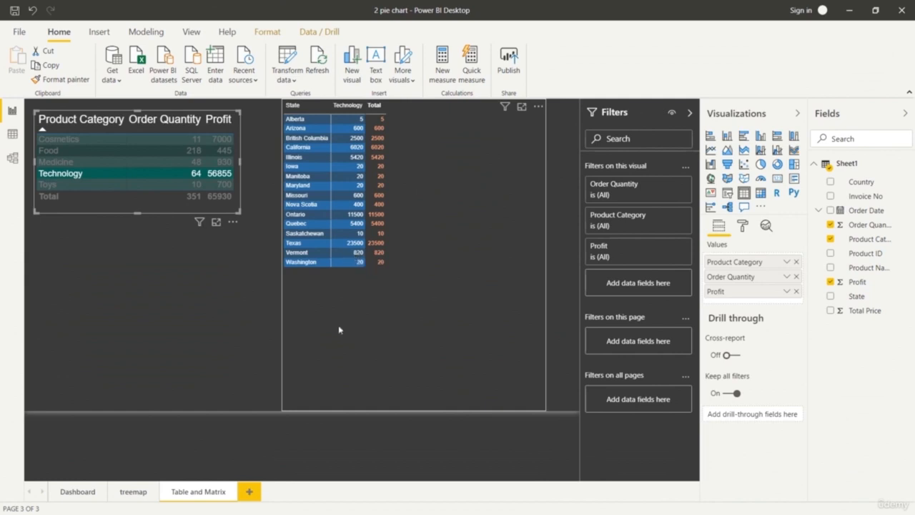
# Cross-filter the product category table by California, Georgia, Illinois, Nova Scotia and Pennsylvania from the matrix, and clear the selection.
pyautogui.click(309, 148)
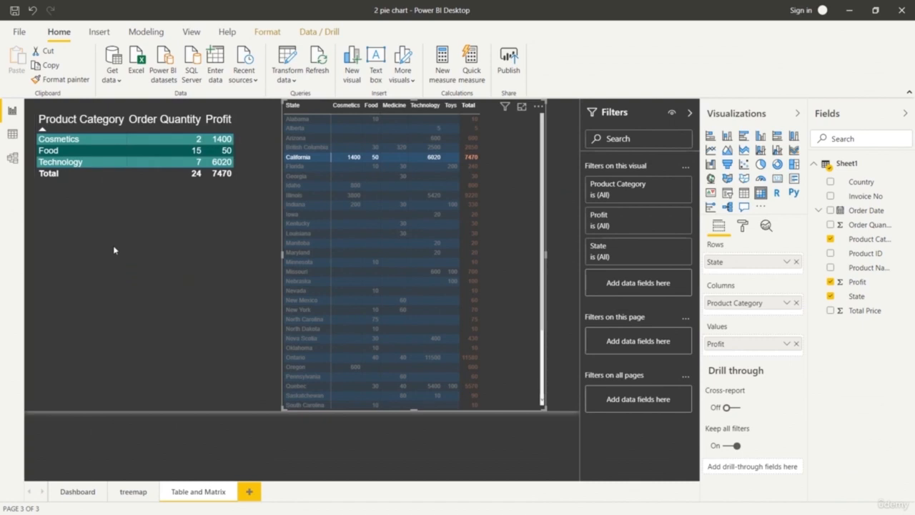
pyautogui.click(295, 177)
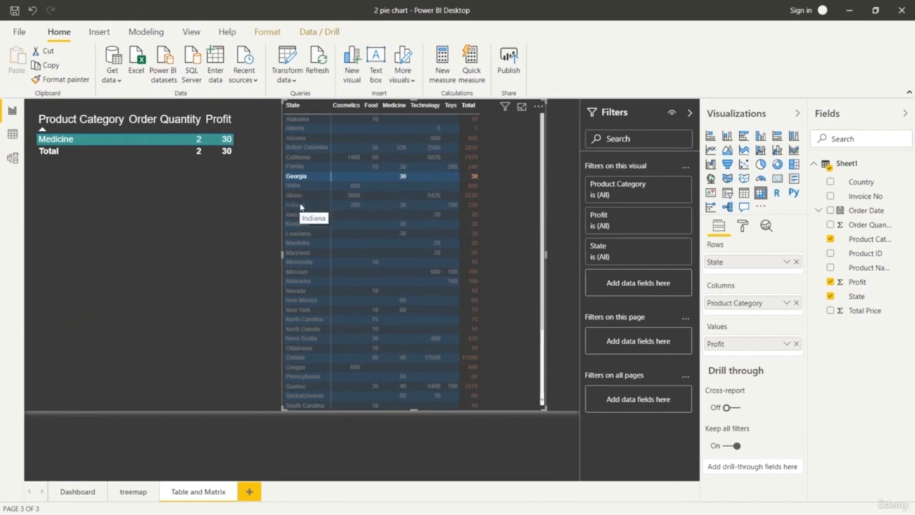
pyautogui.click(300, 196)
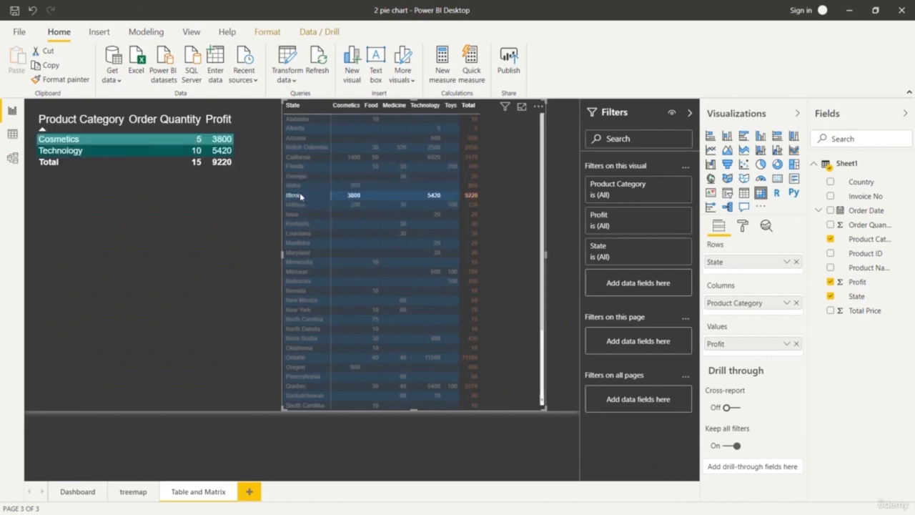
pyautogui.click(304, 157)
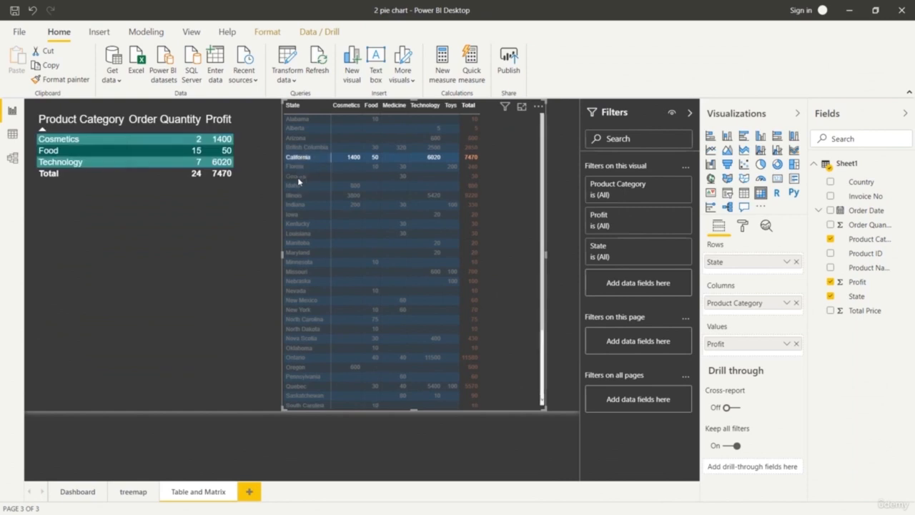
pyautogui.click(302, 337)
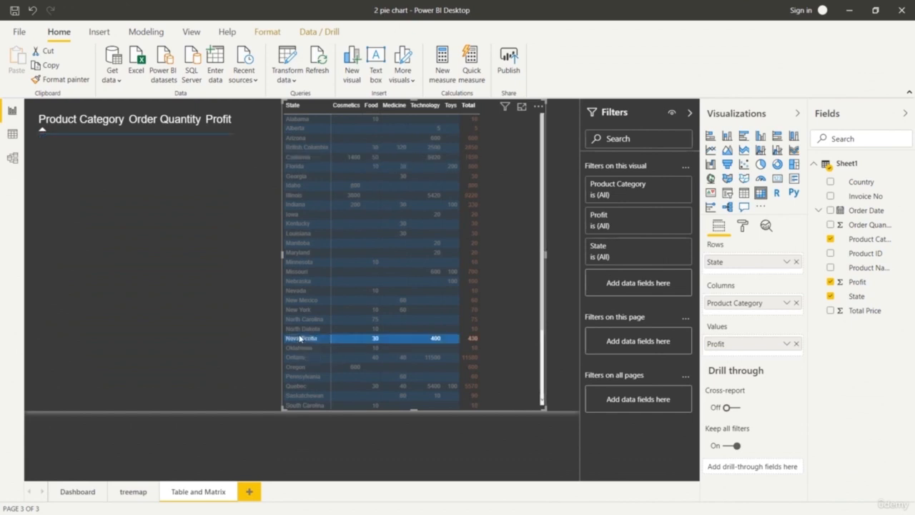
pyautogui.click(301, 377)
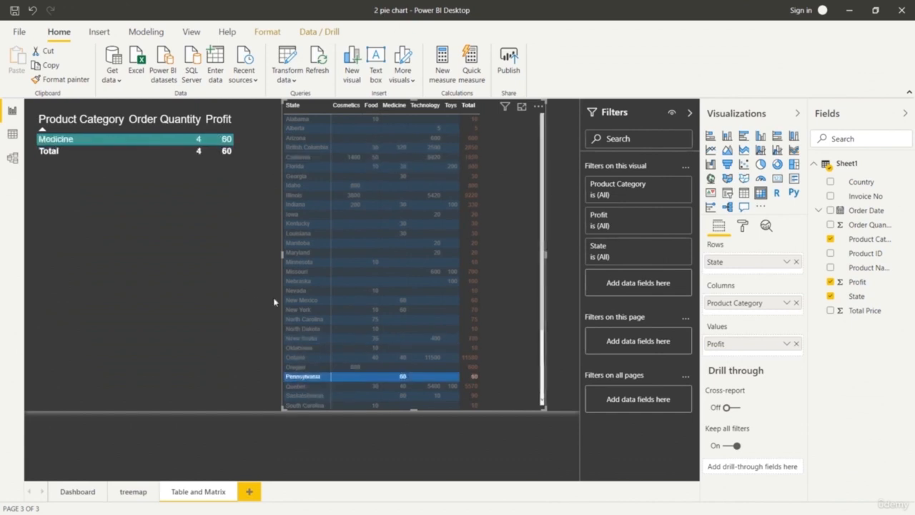
pyautogui.click(212, 308)
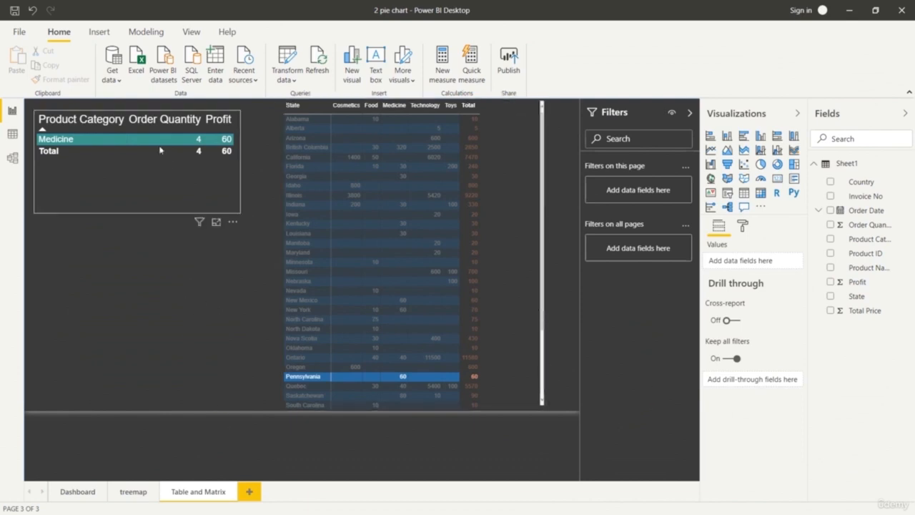
pyautogui.click(109, 180)
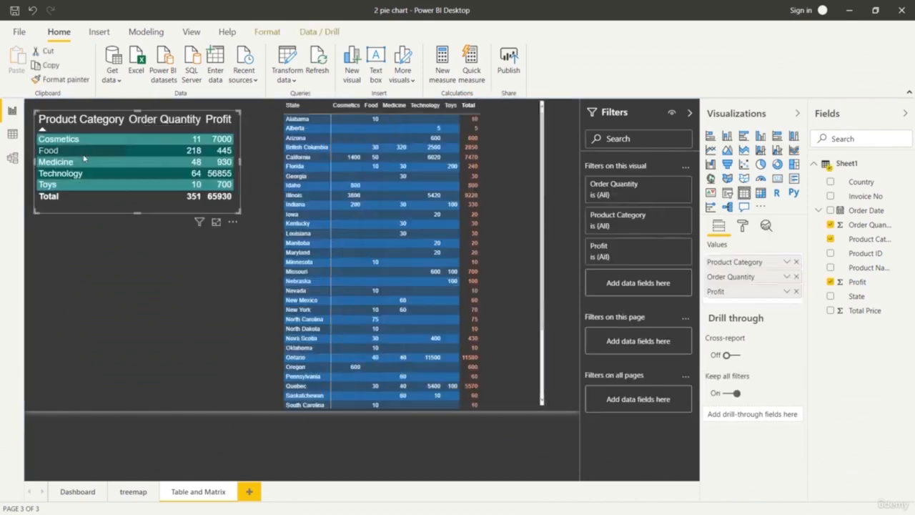
# Insert a pie chart below the product category table with Country as legend, Order Date as details and Order Quantity as values.
pyautogui.click(158, 324)
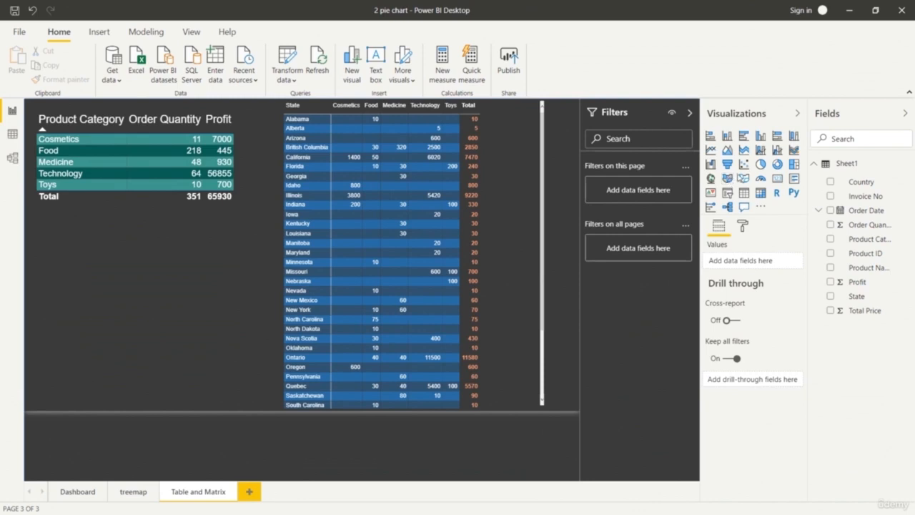
pyautogui.click(776, 164)
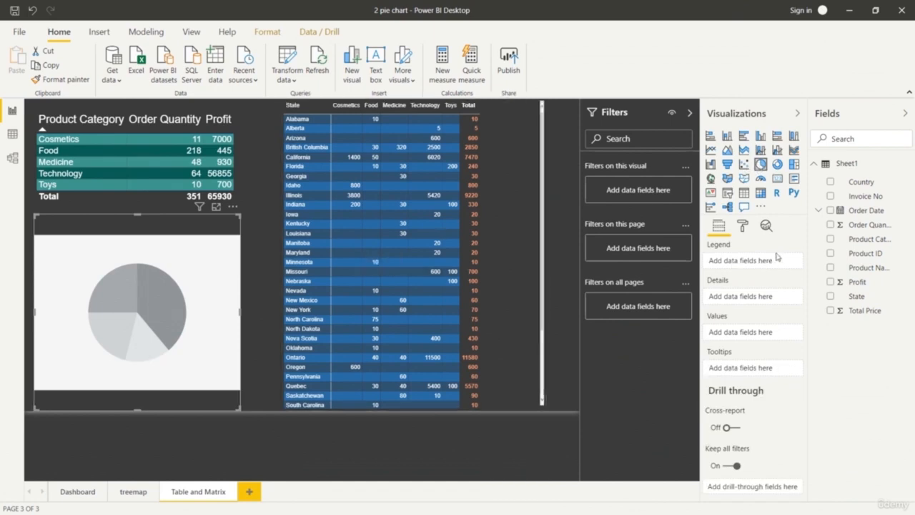
pyautogui.moveTo(877, 186); pyautogui.dragTo(765, 262)
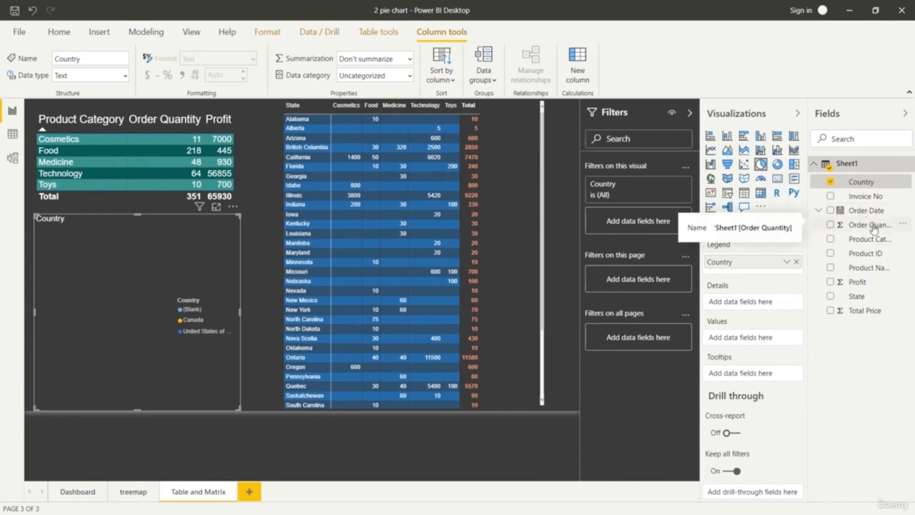
pyautogui.moveTo(866, 210); pyautogui.dragTo(763, 310)
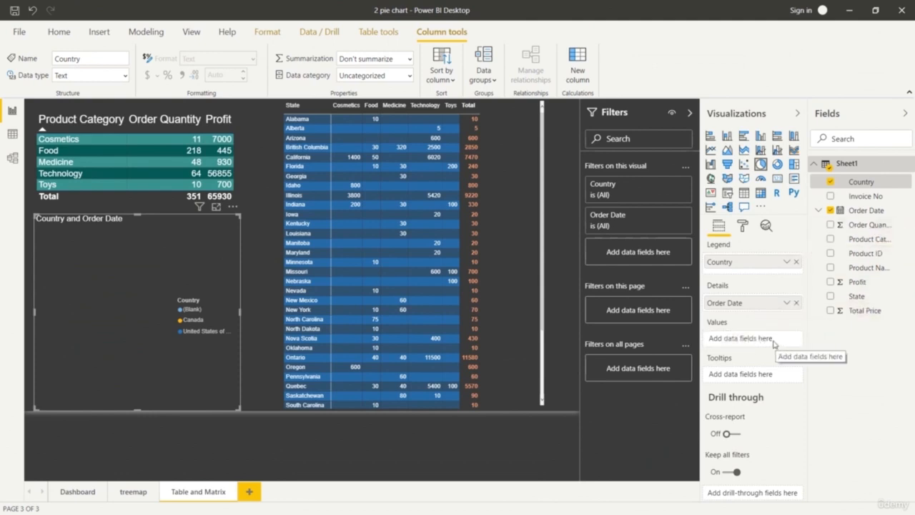
pyautogui.moveTo(865, 224); pyautogui.dragTo(750, 346)
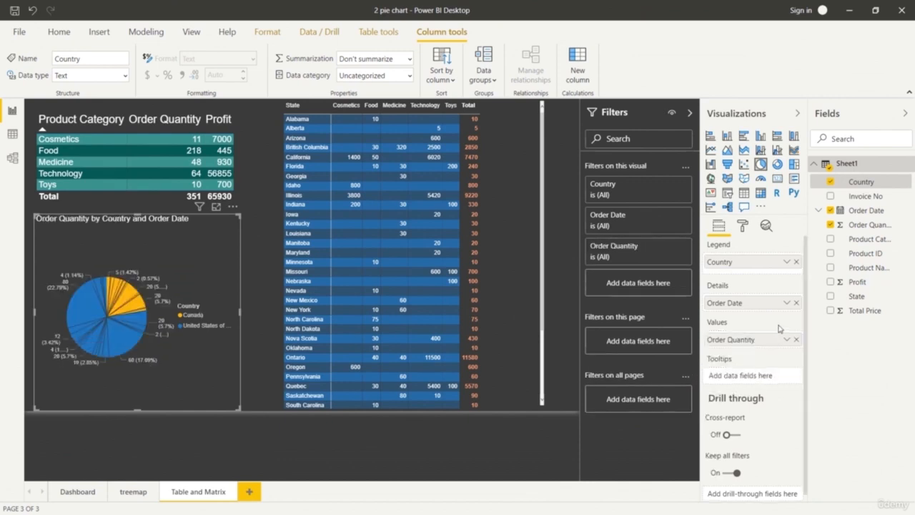
# Remove Order Date from the pie chart's details and shrink the chart to leave a gap beneath the product category table.
pyautogui.click(796, 303)
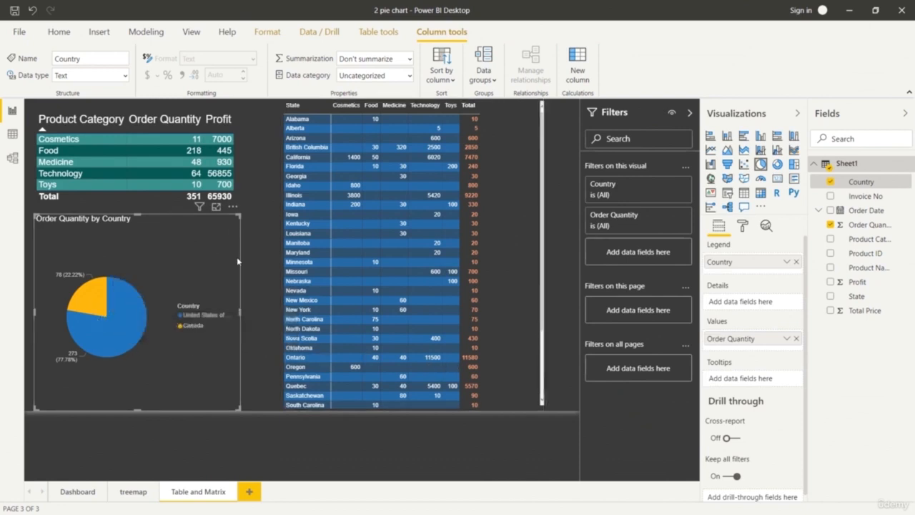
pyautogui.moveTo(35, 214); pyautogui.dragTo(45, 271)
pyautogui.click(241, 433)
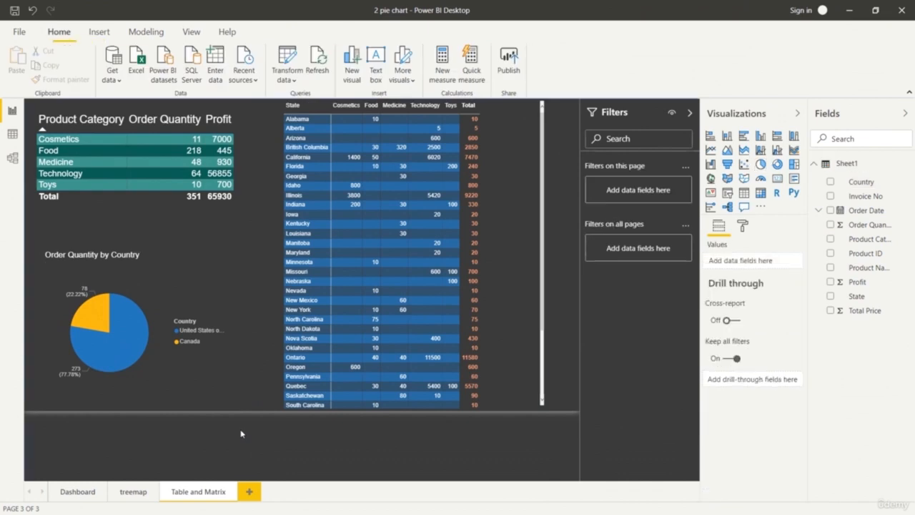
# Cross-filter the table and matrix by the United States and Canada slices of the pie chart.
pyautogui.doubleClick(125, 348)
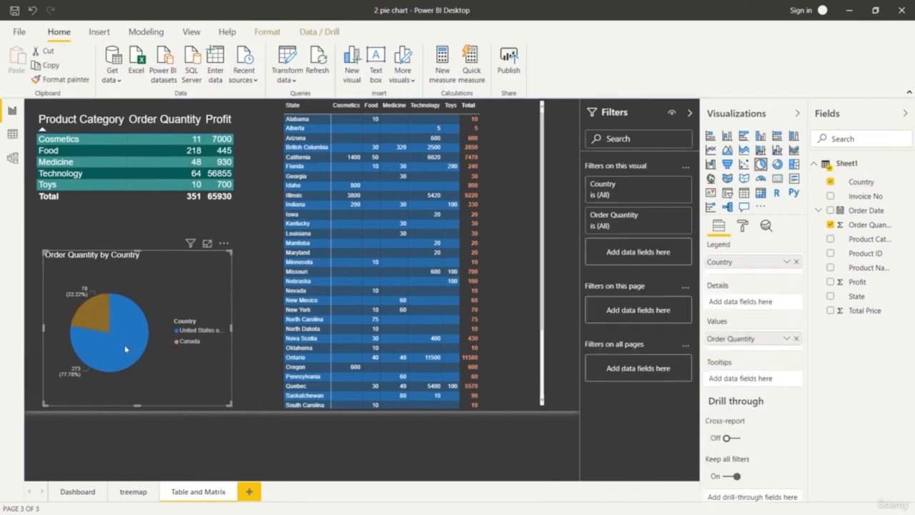
pyautogui.click(97, 315)
pyautogui.click(98, 316)
pyautogui.click(99, 319)
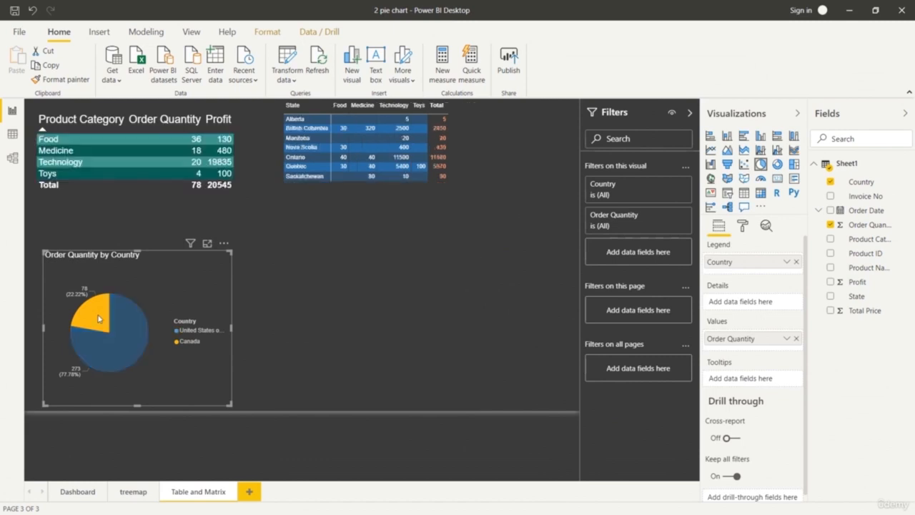
pyautogui.click(129, 348)
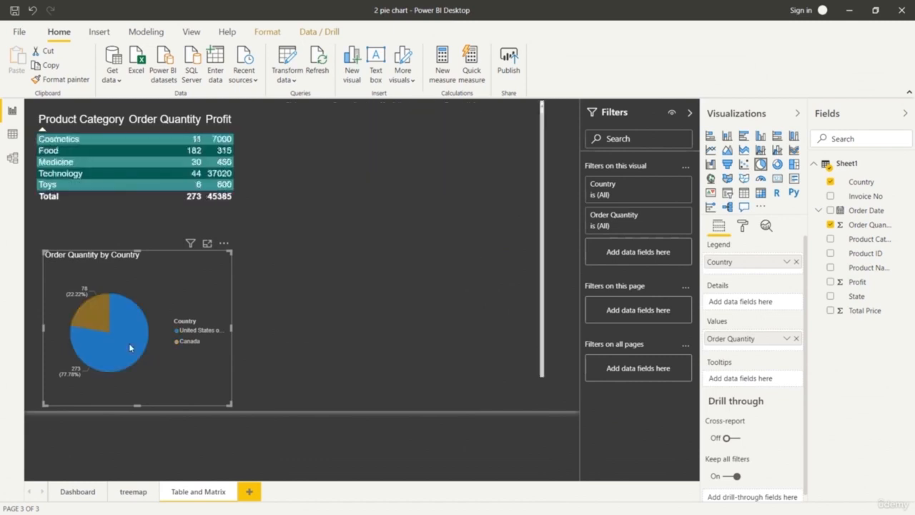
pyautogui.click(150, 438)
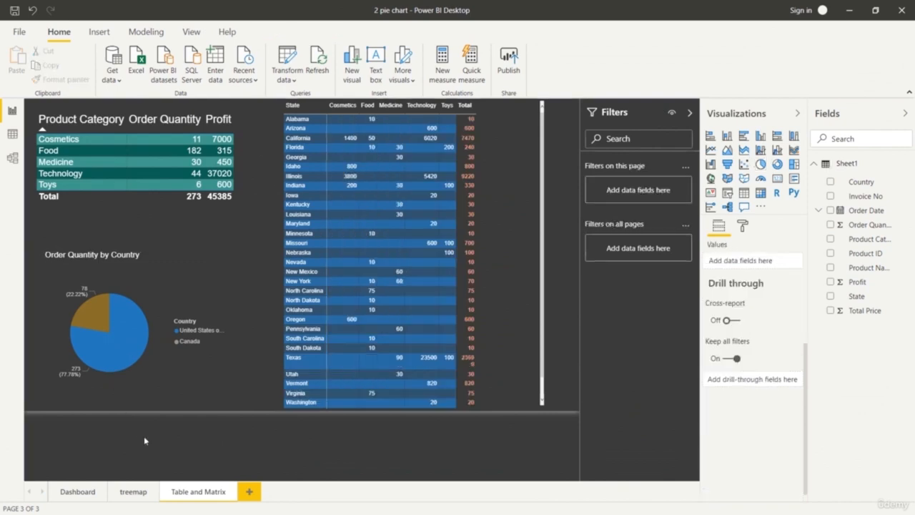
# Cross-filter the matrix and pie chart by Food, Toys, Medicine, Technology and Cosmetics from the product table, and clear the selection.
pyautogui.click(84, 150)
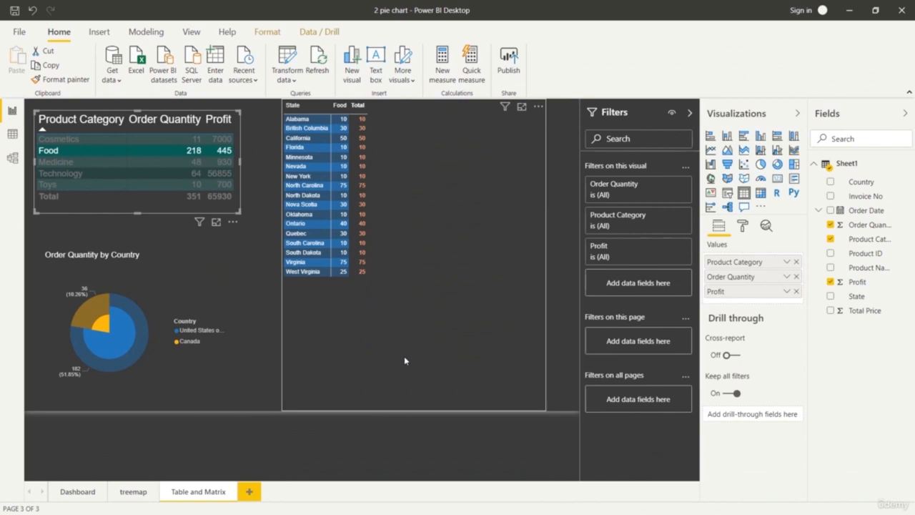
pyautogui.click(84, 173)
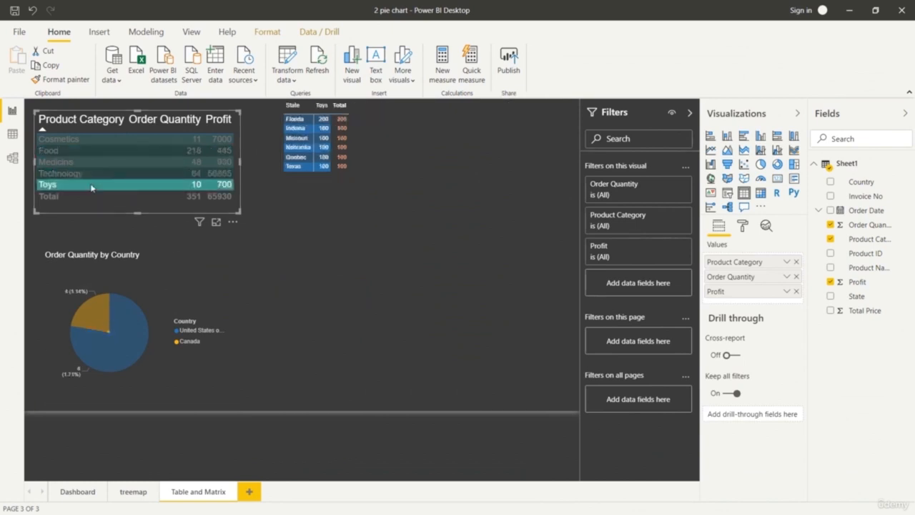
pyautogui.click(80, 153)
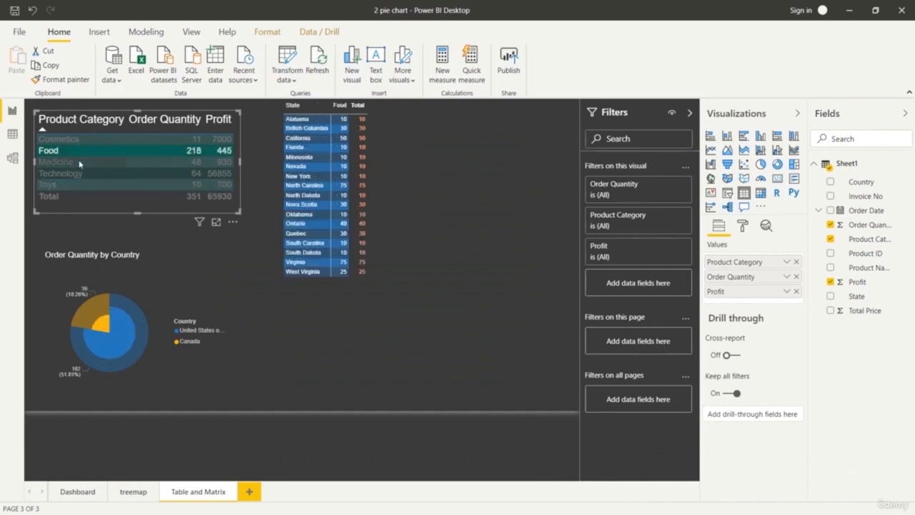
pyautogui.click(81, 163)
pyautogui.click(83, 174)
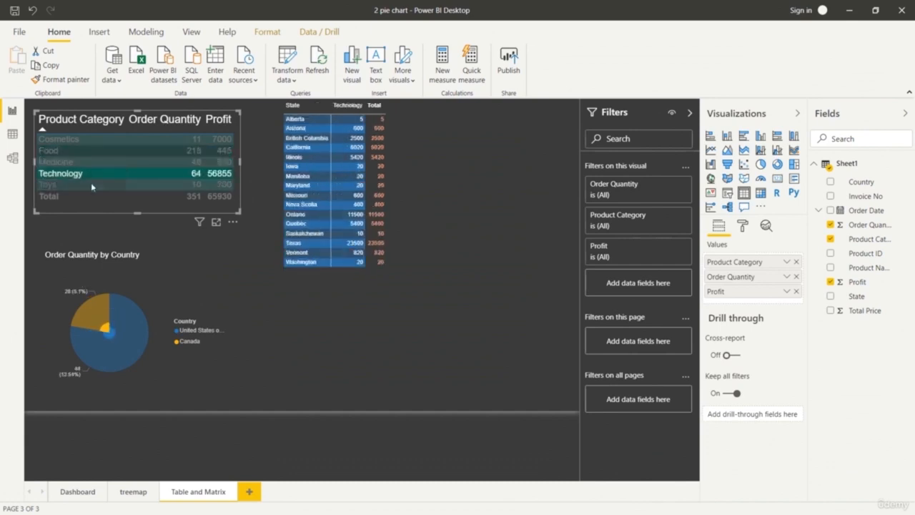
pyautogui.click(93, 187)
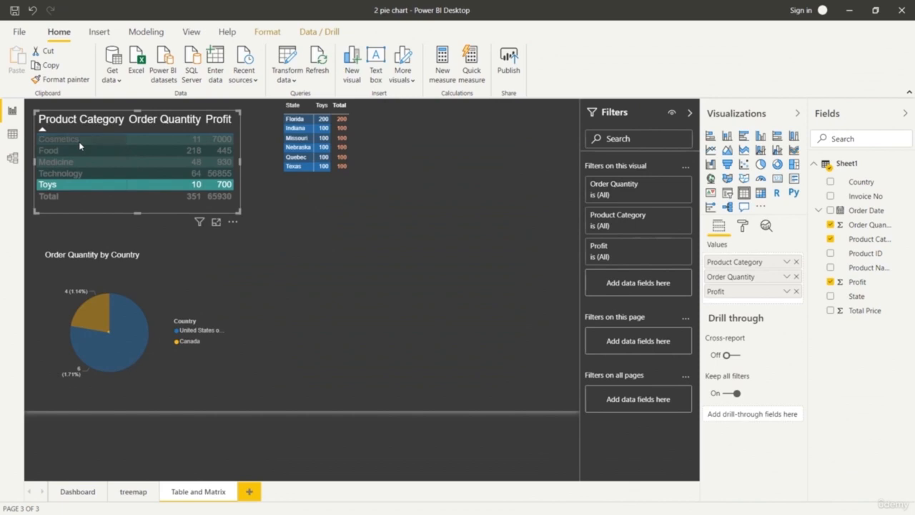
pyautogui.click(80, 140)
pyautogui.click(77, 174)
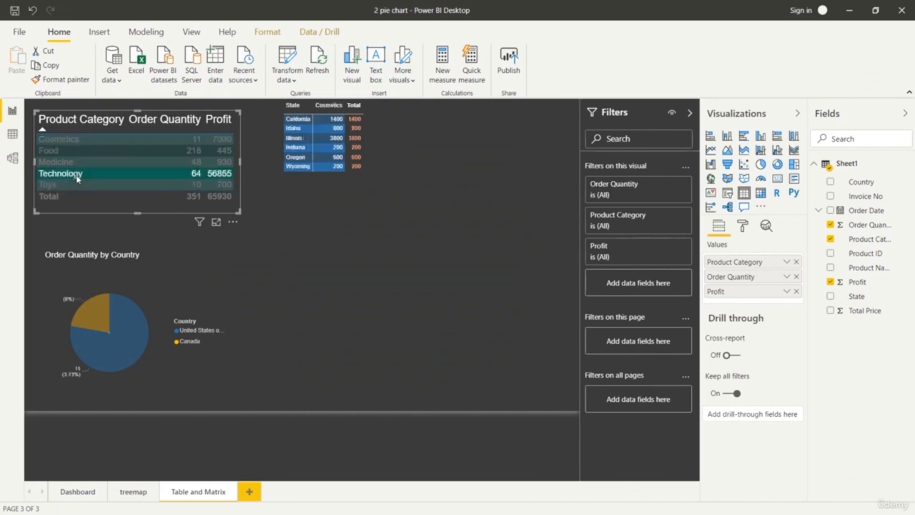
pyautogui.click(75, 202)
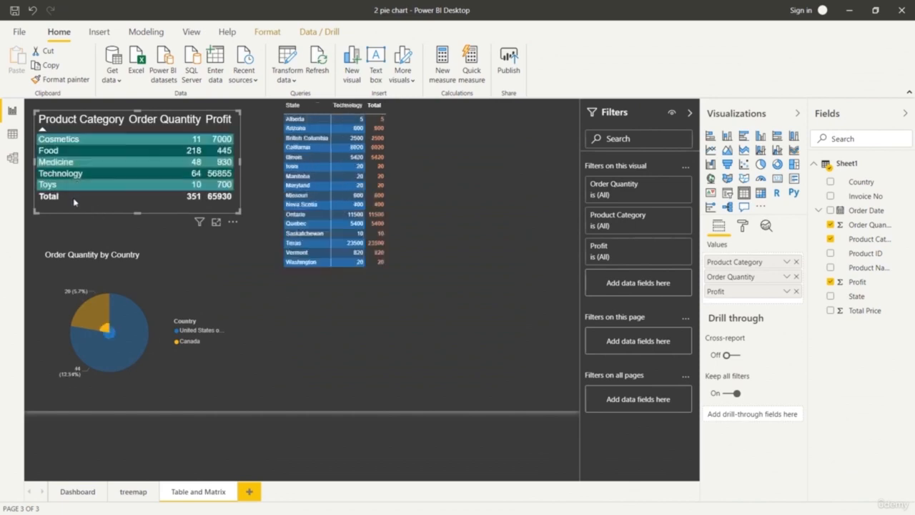
# Cross-filter the product category table and pie chart by Kentucky, Maryland, Quebec and Texas from the matrix.
pyautogui.click(304, 224)
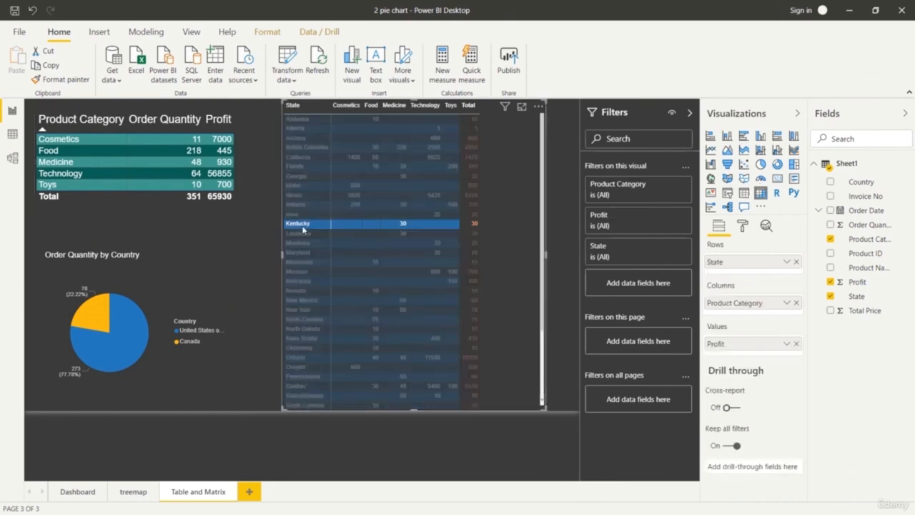
pyautogui.click(309, 252)
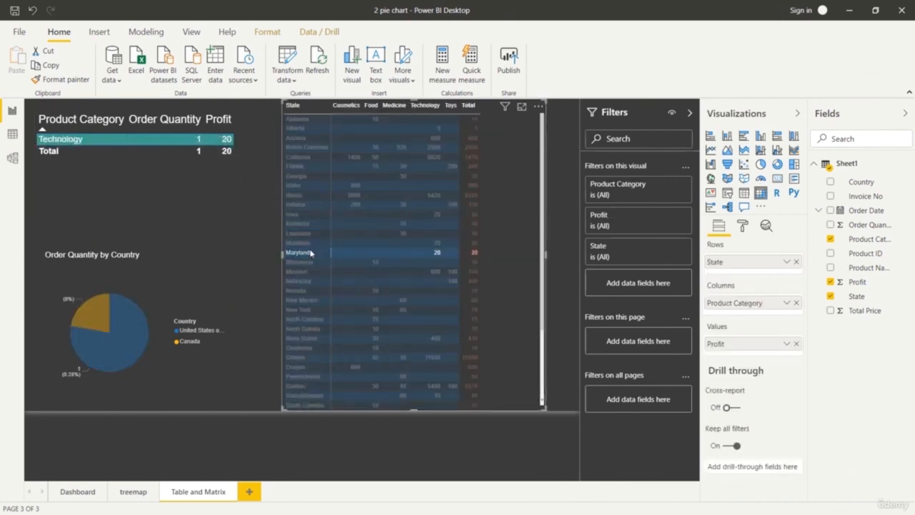
pyautogui.click(309, 387)
pyautogui.scroll(-3, 329, 321)
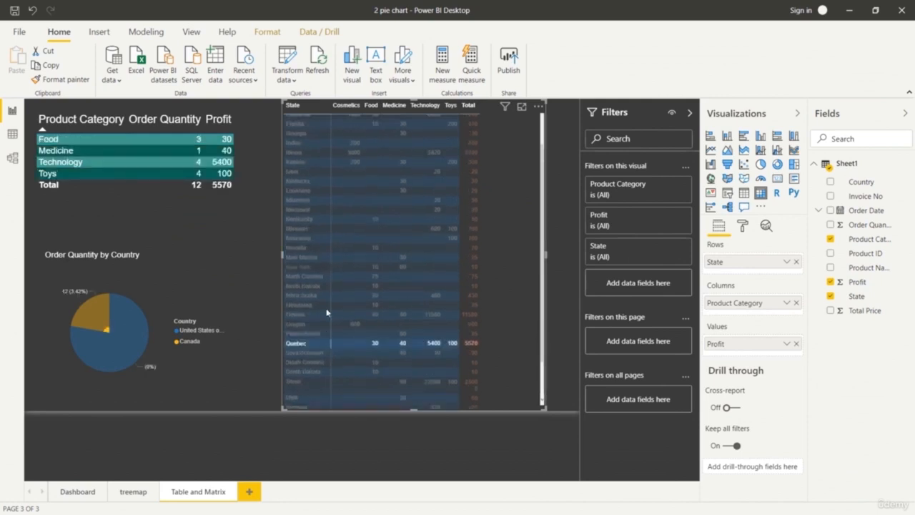
pyautogui.click(309, 340)
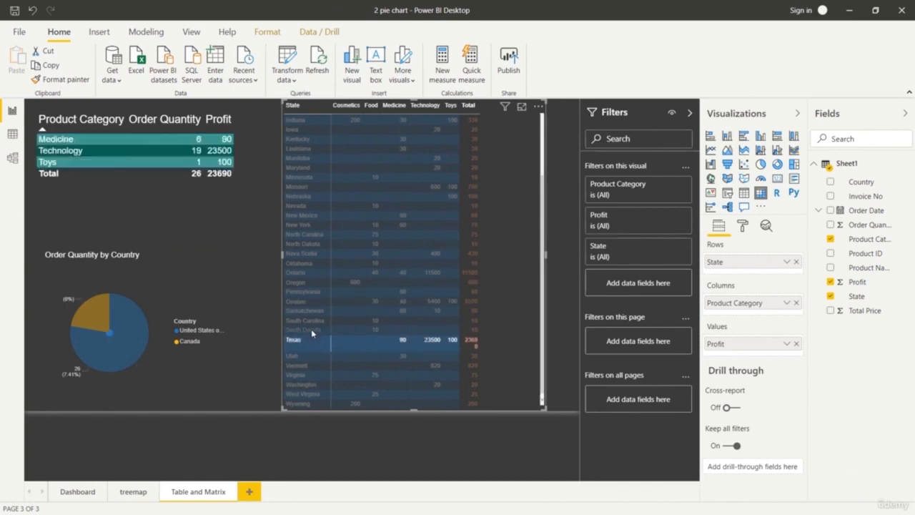
pyautogui.scroll(3, 312, 307)
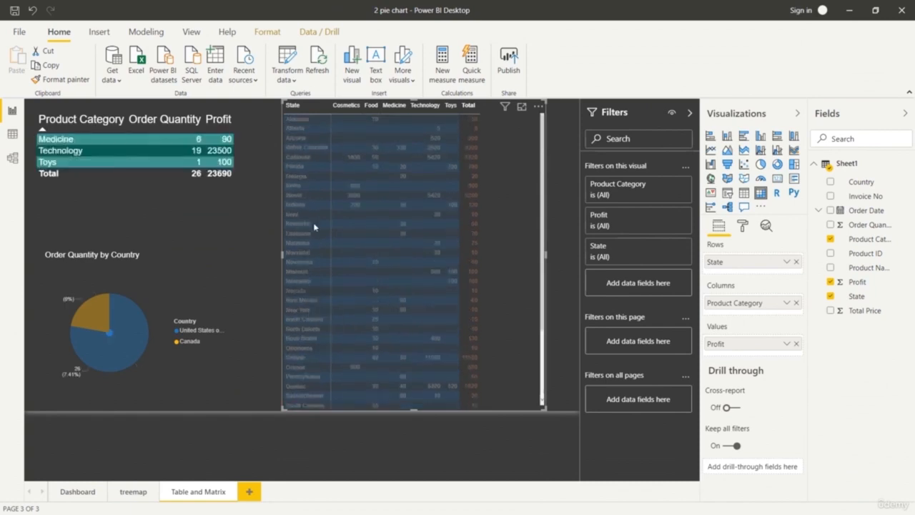
# Cross-filter the table and pie chart by California from the matrix, and by British Columbia, California, Florida, Idaho, Indiana, Nebraska and Nova Scotia together.
pyautogui.click(315, 157)
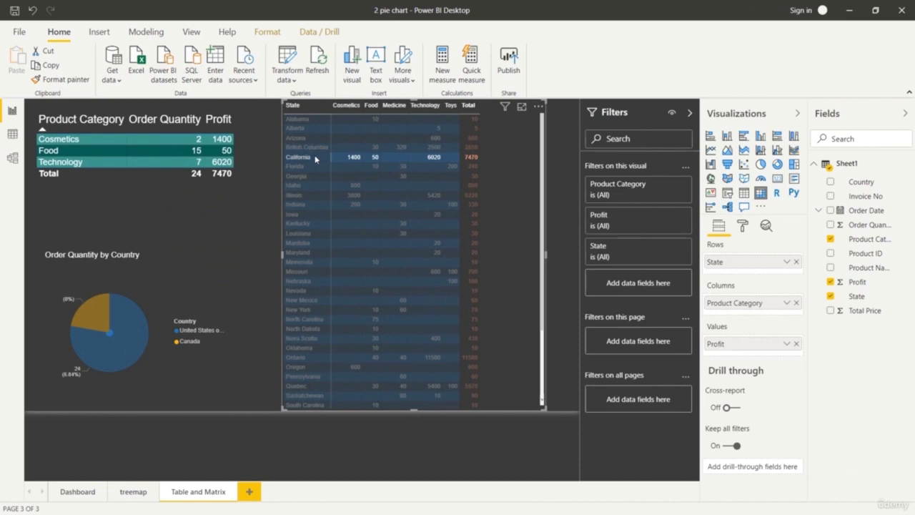
pyautogui.click(315, 147)
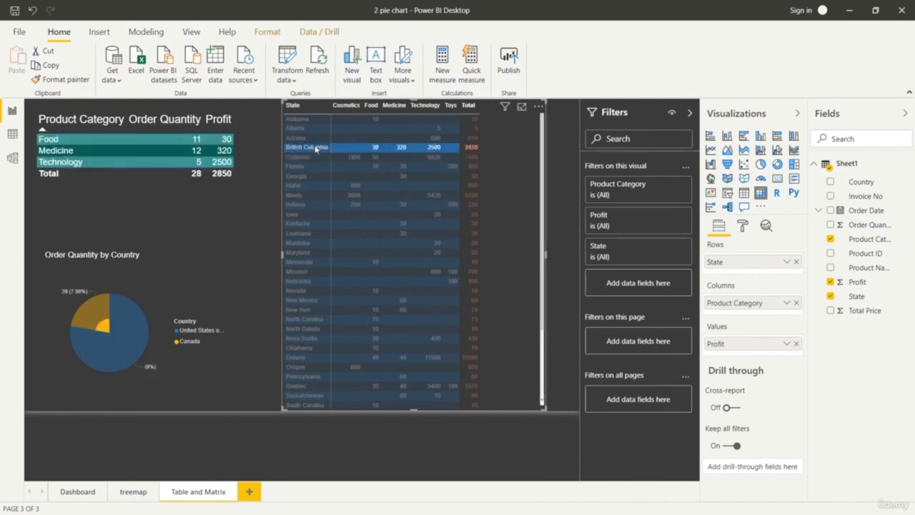
pyautogui.keyDown('ctrl'); pyautogui.click(316, 157); pyautogui.keyUp('ctrl')
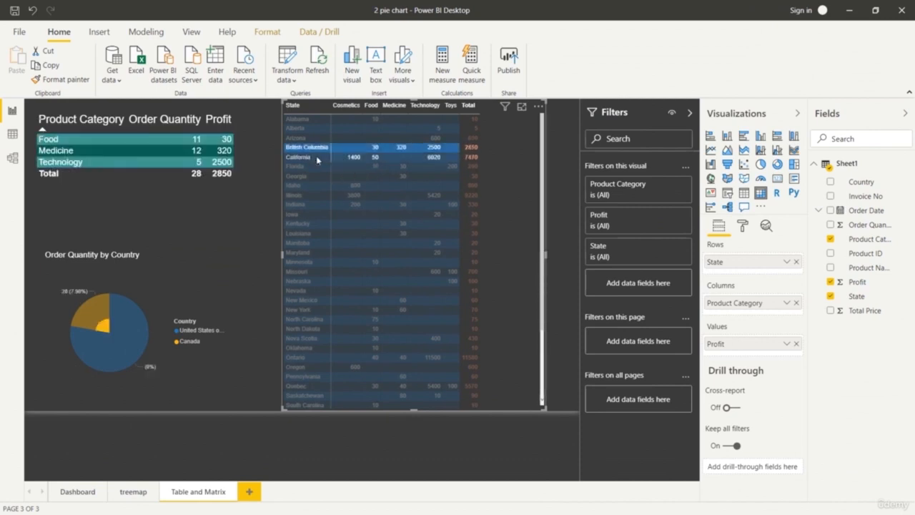
pyautogui.keyDown('ctrl'); pyautogui.click(317, 166); pyautogui.keyUp('ctrl')
pyautogui.keyDown('ctrl'); pyautogui.click(316, 185); pyautogui.keyUp('ctrl')
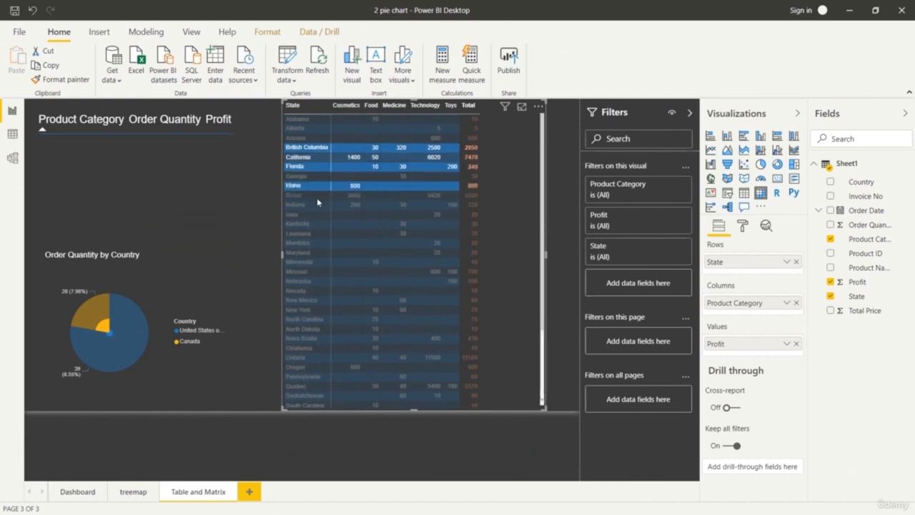
pyautogui.keyDown('ctrl'); pyautogui.click(317, 205); pyautogui.keyUp('ctrl')
pyautogui.keyDown('ctrl'); pyautogui.click(319, 281); pyautogui.keyUp('ctrl')
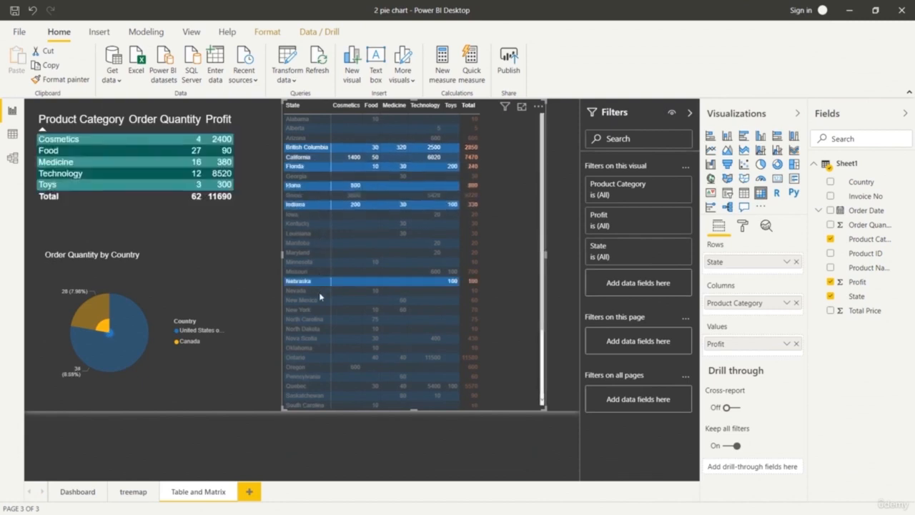
pyautogui.keyDown('ctrl'); pyautogui.click(319, 339); pyautogui.keyUp('ctrl')
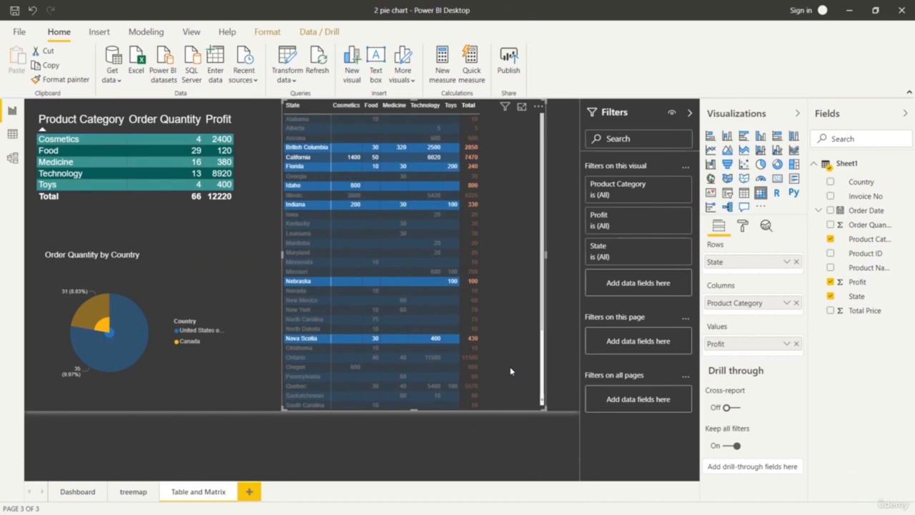
# Combine the multi-state matrix selection with a cross-filter by Medicine from the product category table.
pyautogui.click(153, 167)
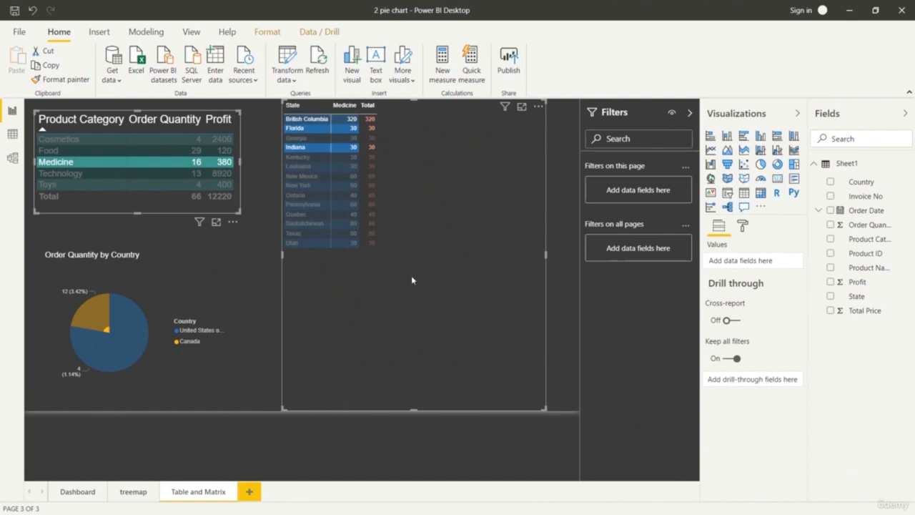
pyautogui.click(357, 445)
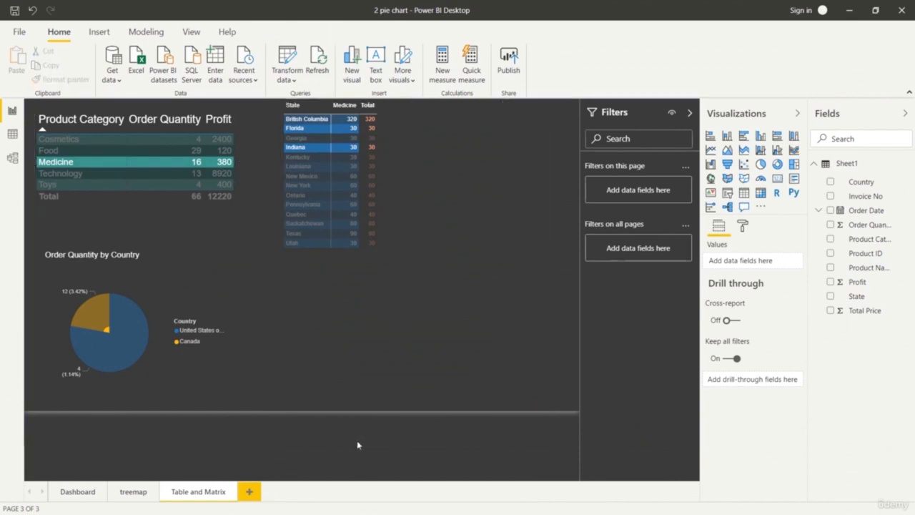
# Add a Q&A visual in the lower-right corner of the report page and ask it for maximum profit.
pyautogui.doubleClick(256, 348)
pyautogui.click(163, 342)
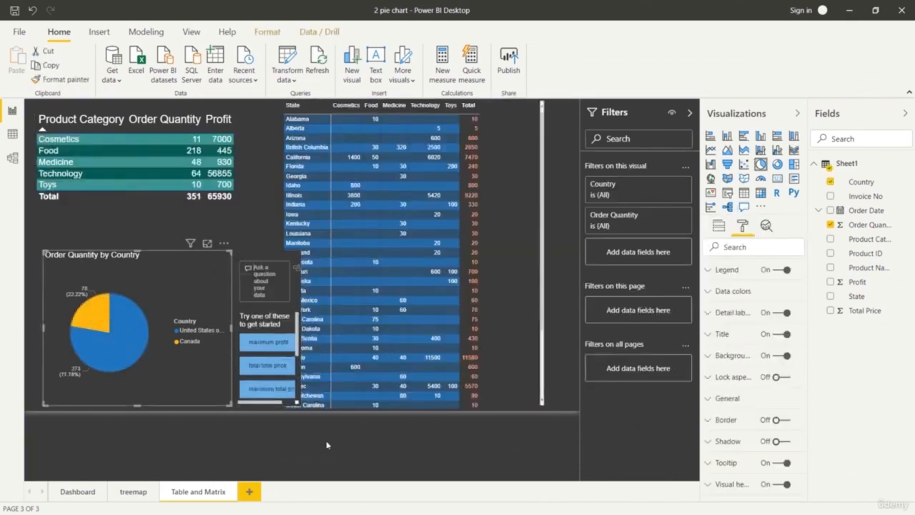
pyautogui.click(337, 433)
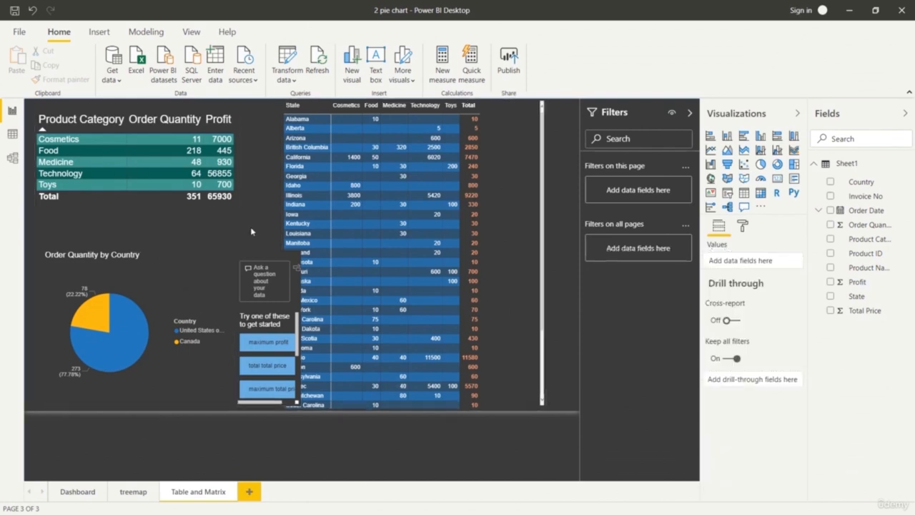
pyautogui.moveTo(279, 259); pyautogui.dragTo(573, 373)
pyautogui.click(474, 422)
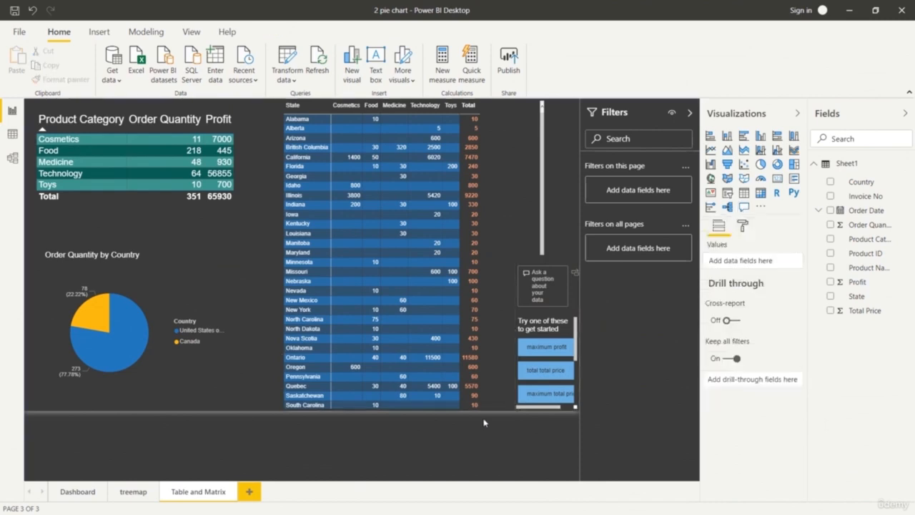
pyautogui.click(545, 348)
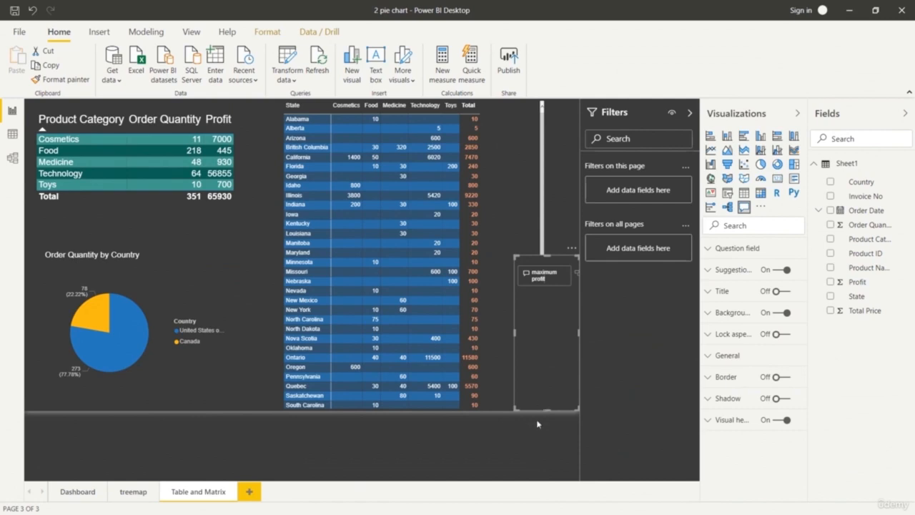
pyautogui.click(540, 437)
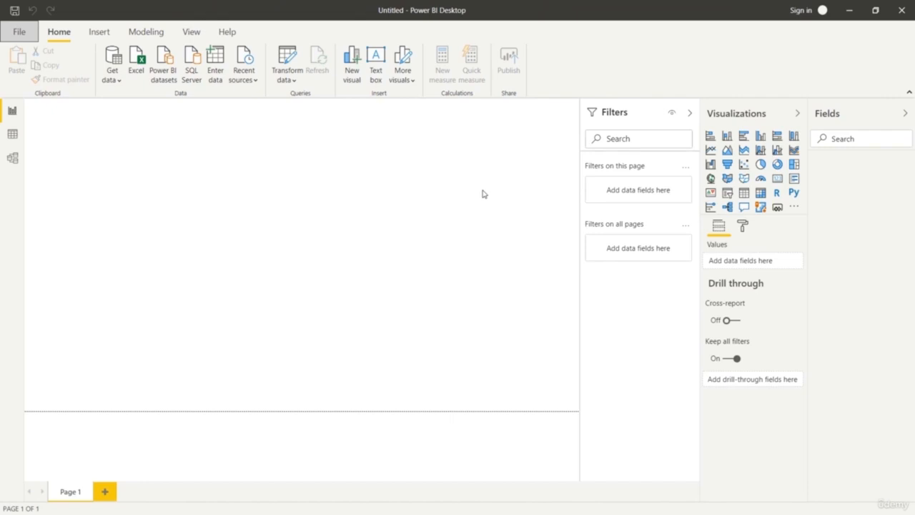
pyautogui.click(108, 80)
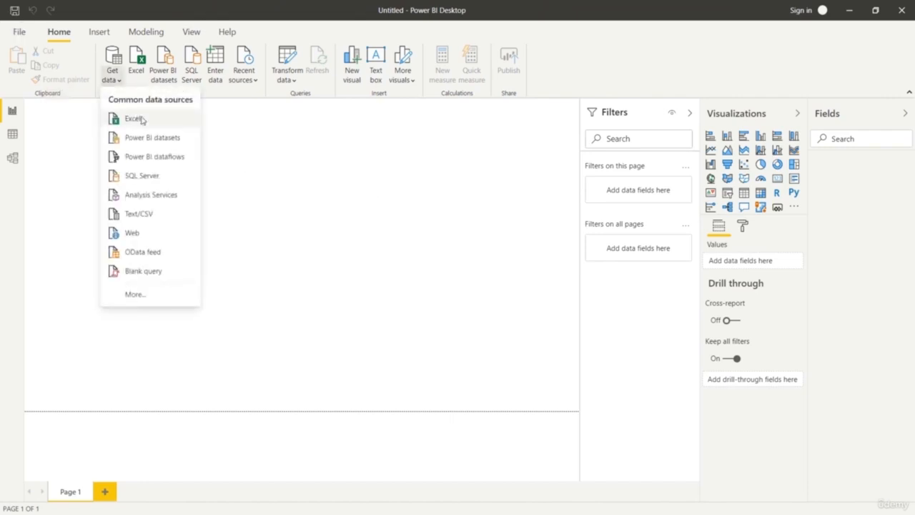
pyautogui.click(134, 119)
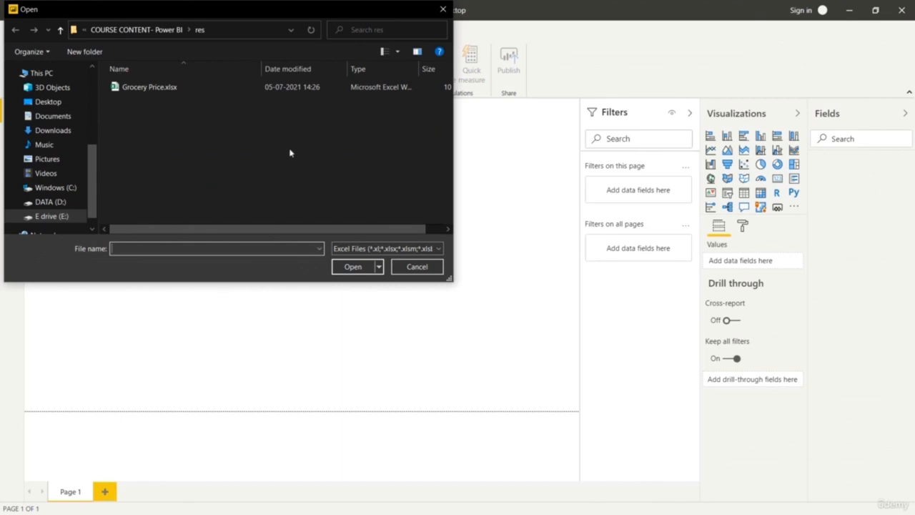
pyautogui.click(173, 87)
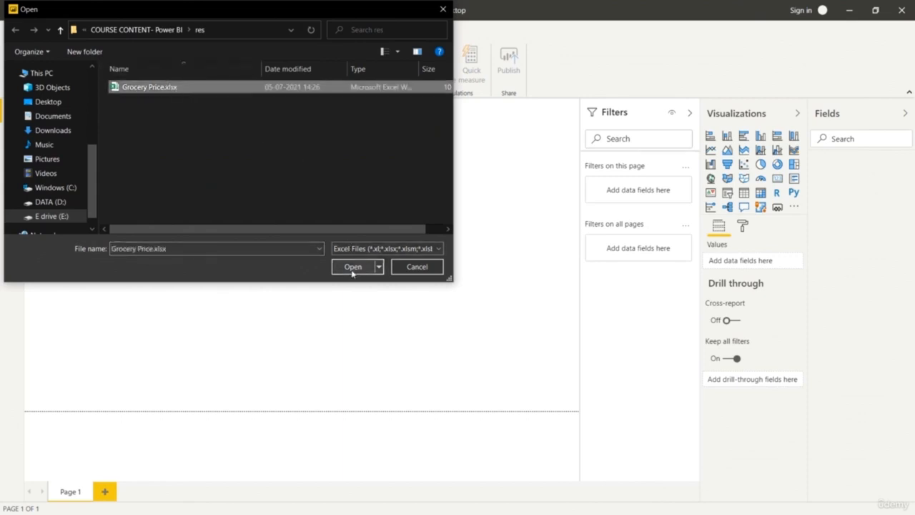
pyautogui.click(442, 9)
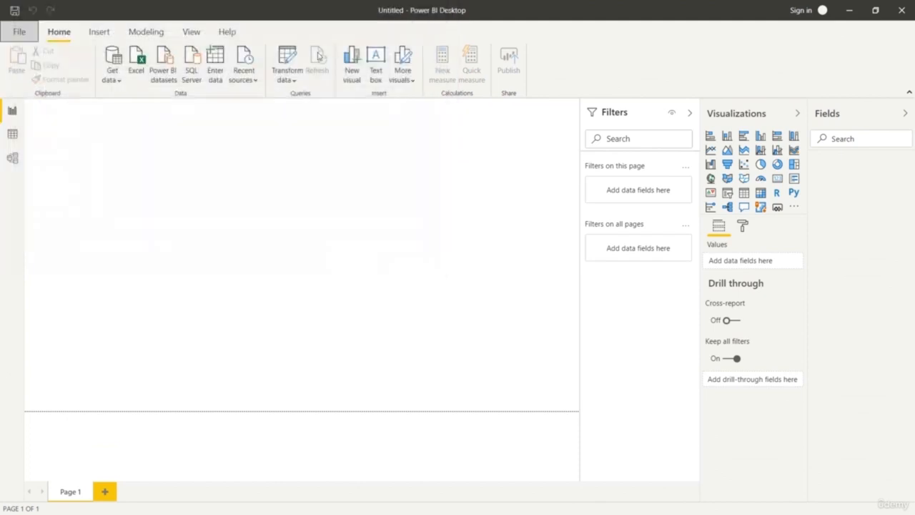
# Examine the full list of available data source connectors, including the Database and Azure categories.
pyautogui.click(113, 60)
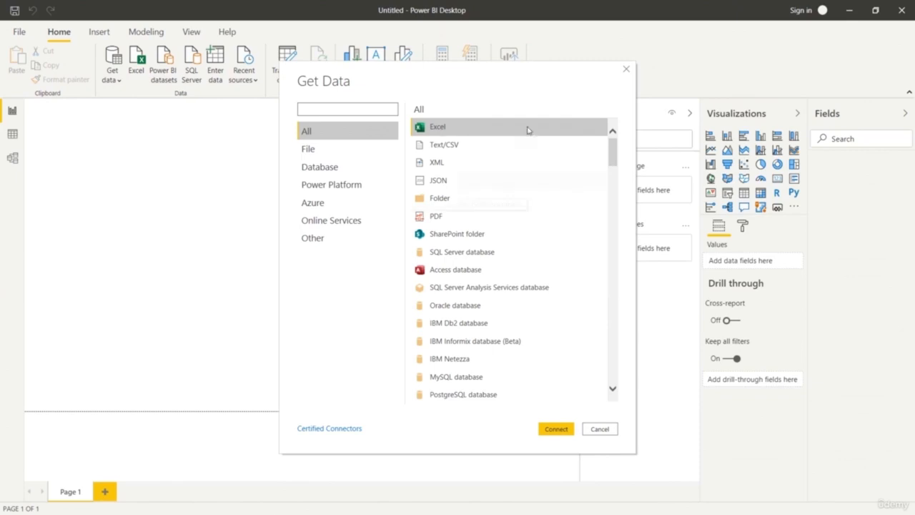
pyautogui.scroll(-5, 580, 253)
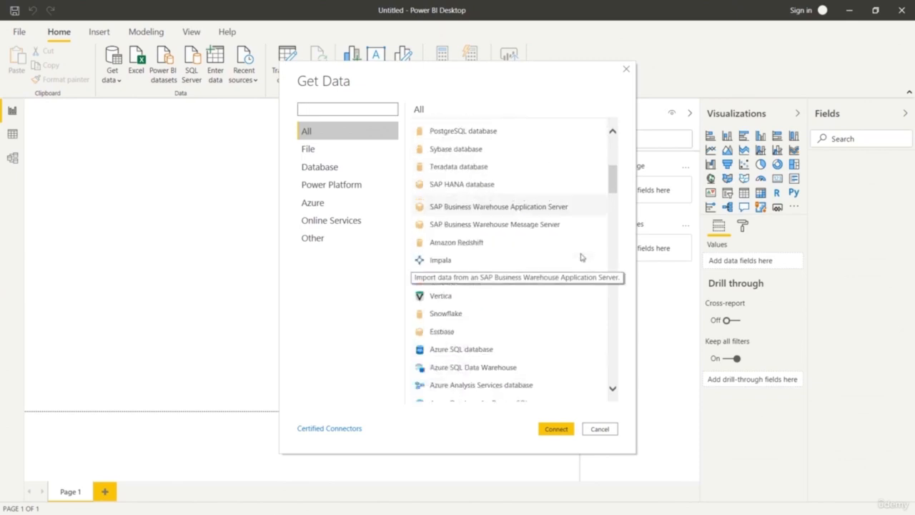
pyautogui.scroll(-5, 580, 257)
pyautogui.scroll(-7, 594, 255)
pyautogui.moveTo(614, 247); pyautogui.dragTo(603, 102)
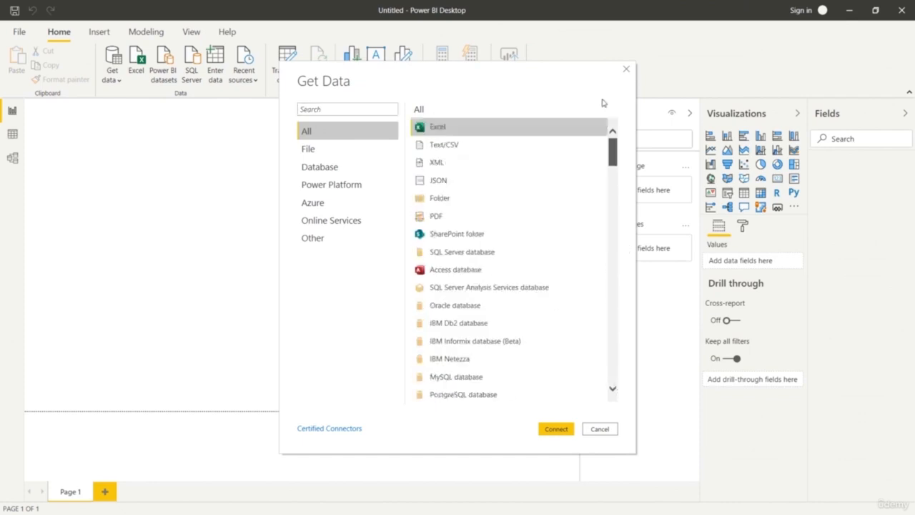
pyautogui.click(348, 170)
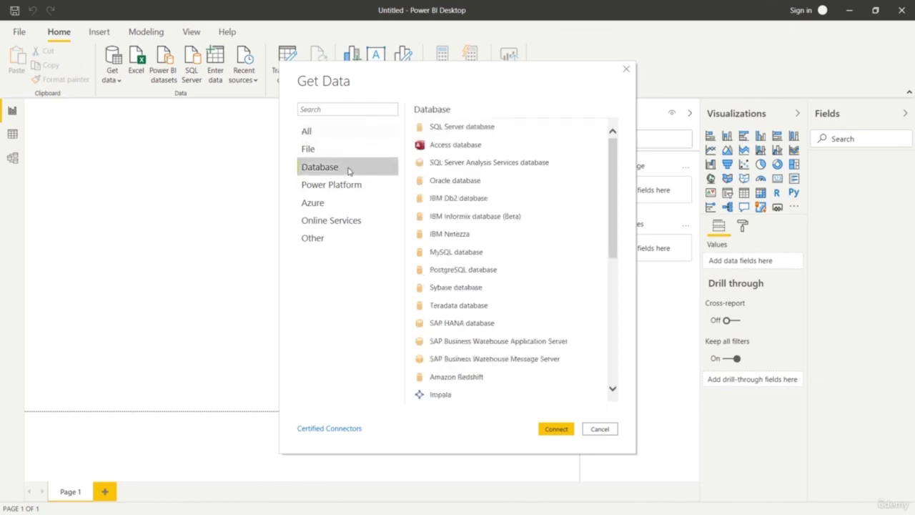
pyautogui.click(342, 206)
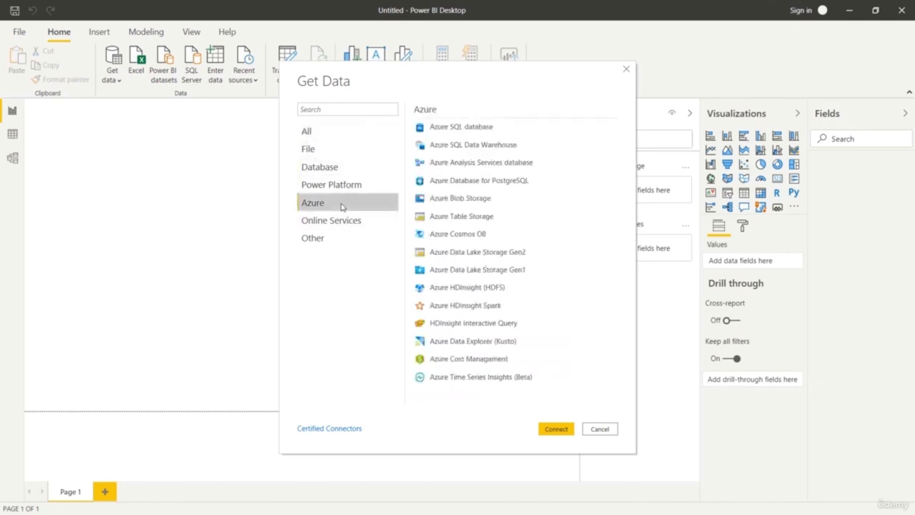
# Connect to the Excel workbook Grocery Price.xlsx and load its Sheet1 into the blank report.
pyautogui.click(345, 132)
pyautogui.click(432, 127)
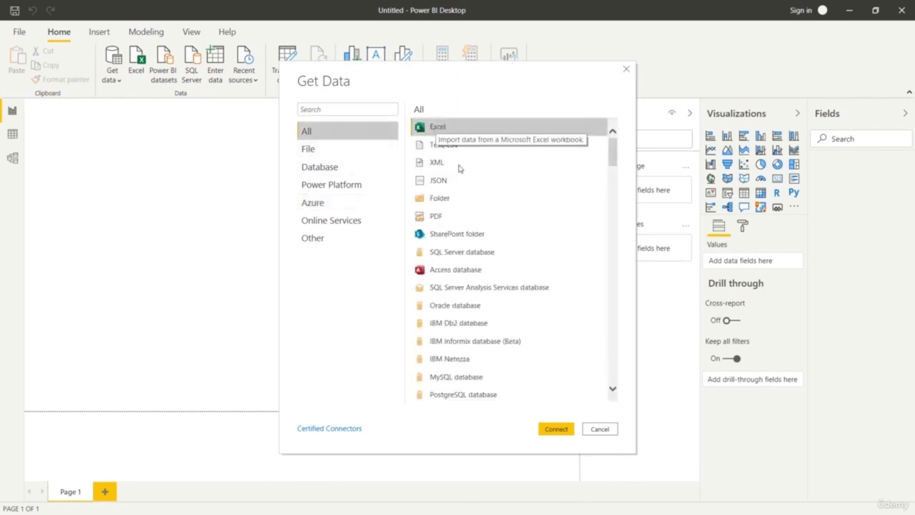
pyautogui.click(555, 429)
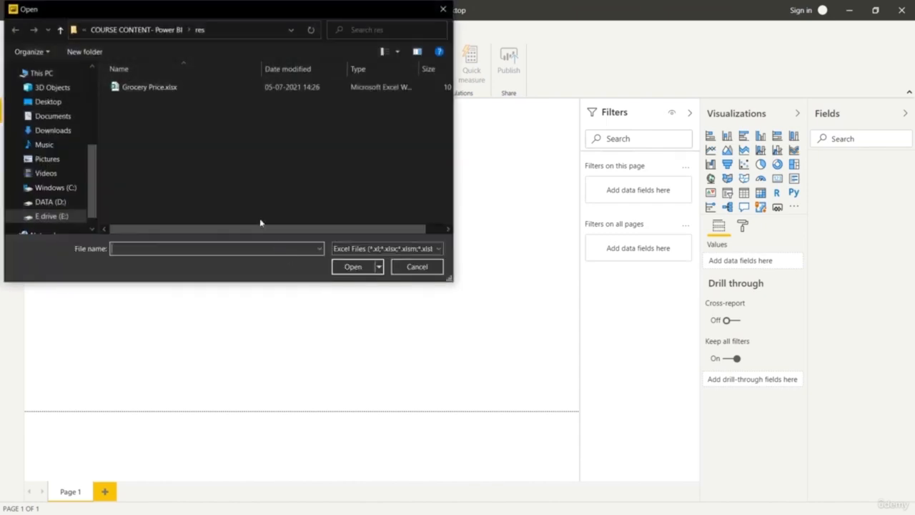
pyautogui.click(205, 88)
pyautogui.click(350, 266)
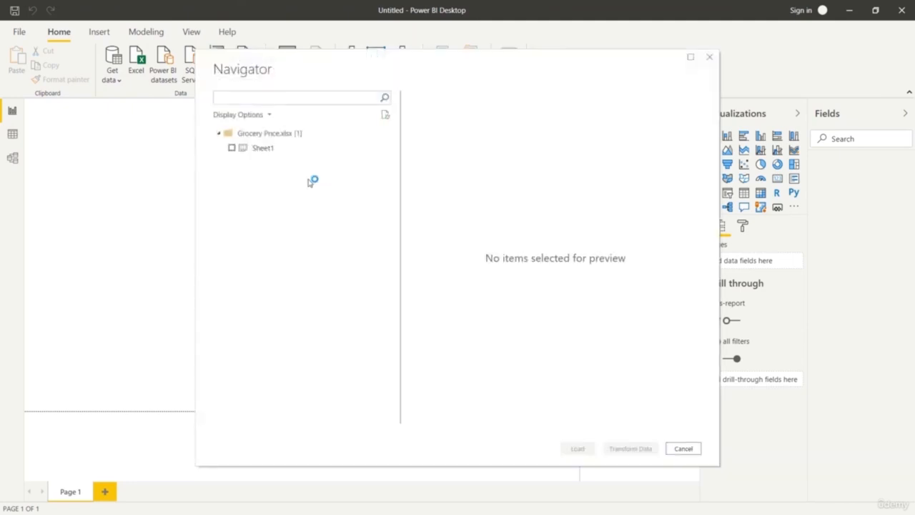
pyautogui.click(231, 148)
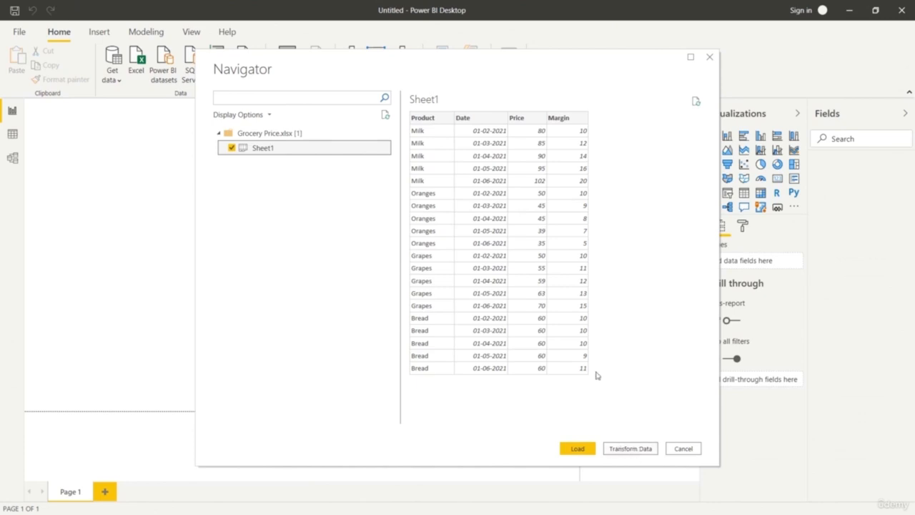
pyautogui.click(578, 449)
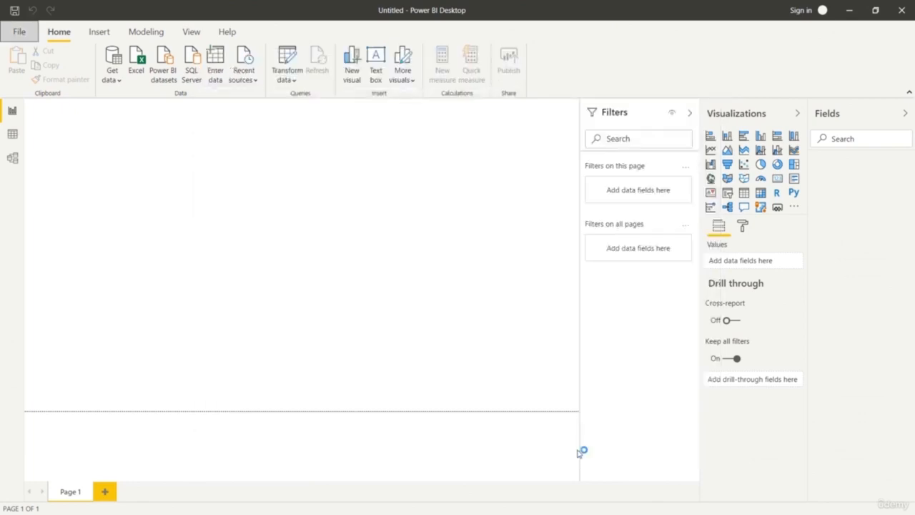
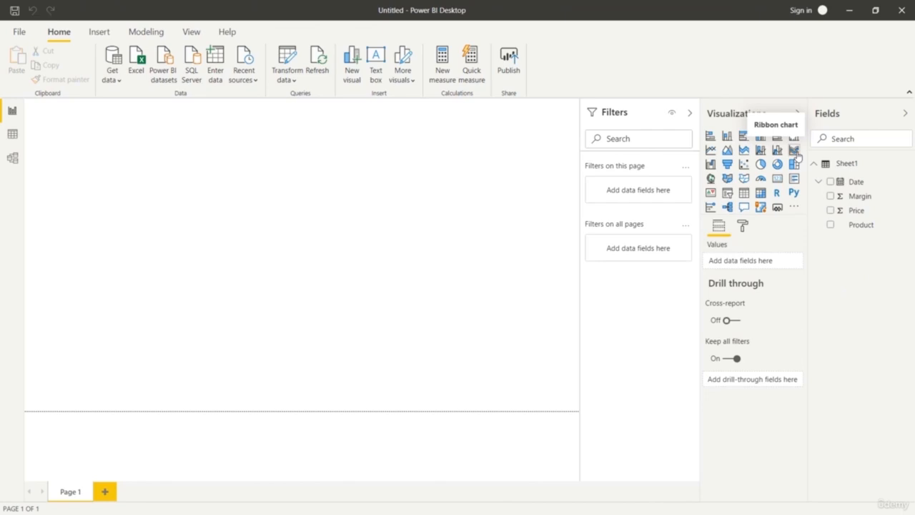
# Add a ribbon chart enlarged to the full page width and use Price as its values.
pyautogui.click(793, 151)
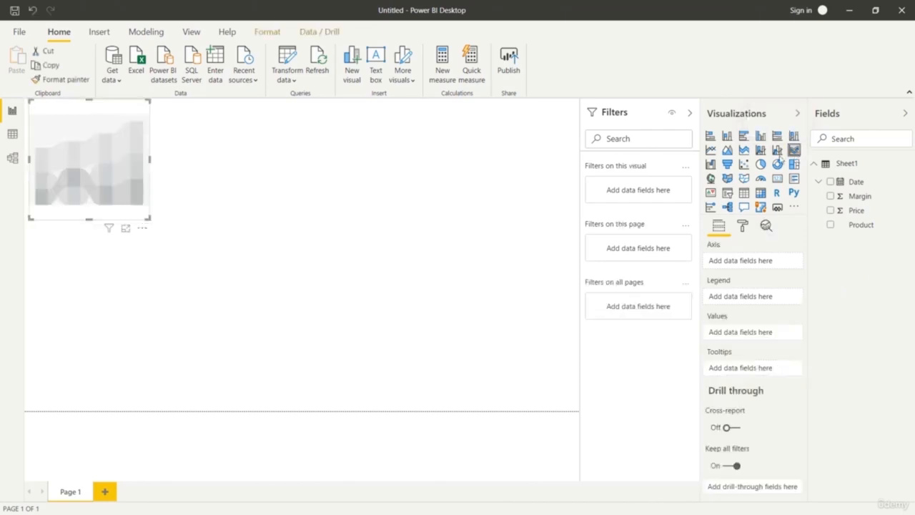
pyautogui.moveTo(149, 216); pyautogui.dragTo(580, 412)
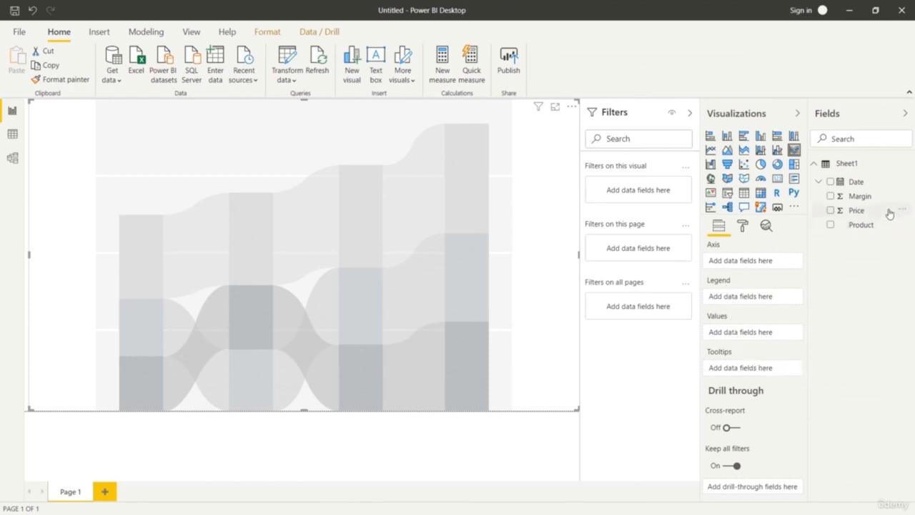
pyautogui.moveTo(876, 213); pyautogui.dragTo(775, 338)
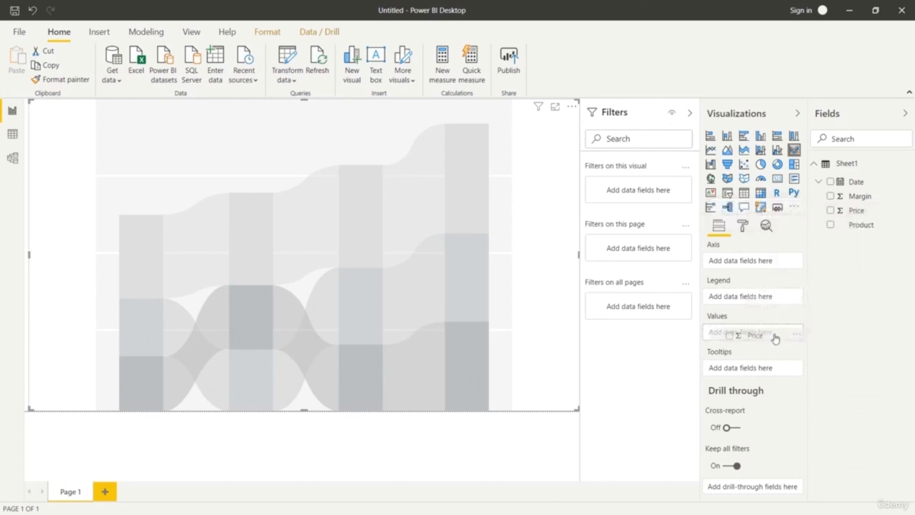
pyautogui.moveTo(775, 338); pyautogui.dragTo(775, 336)
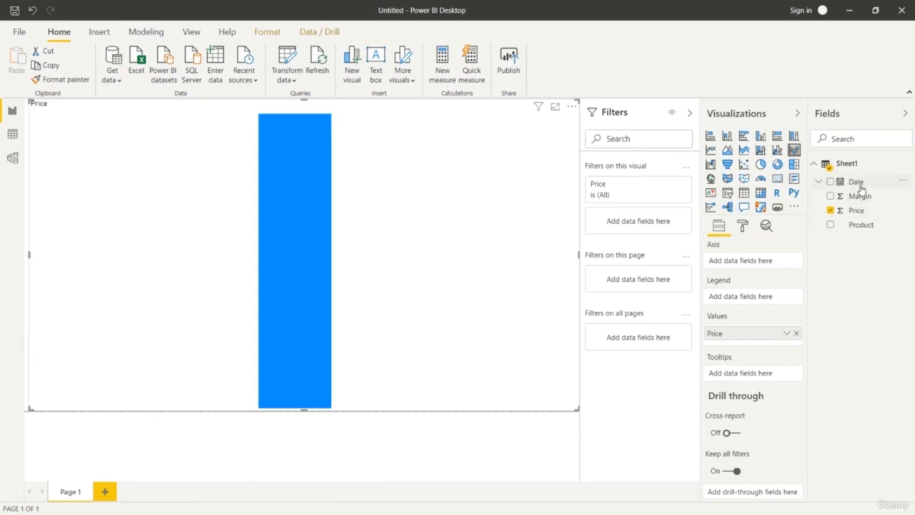
# Set Date as the ribbon chart's axis field and Product as its legend.
pyautogui.moveTo(860, 192); pyautogui.dragTo(755, 263)
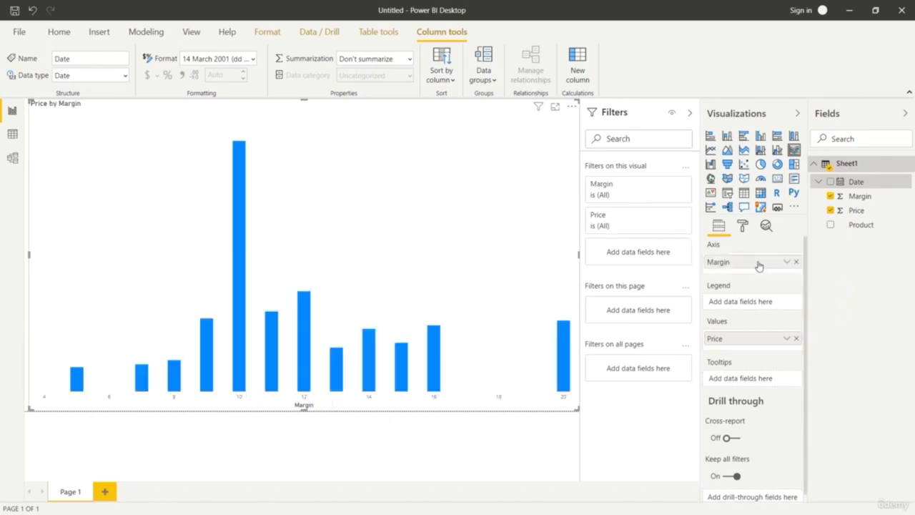
pyautogui.click(796, 262)
pyautogui.moveTo(856, 182); pyautogui.dragTo(771, 265)
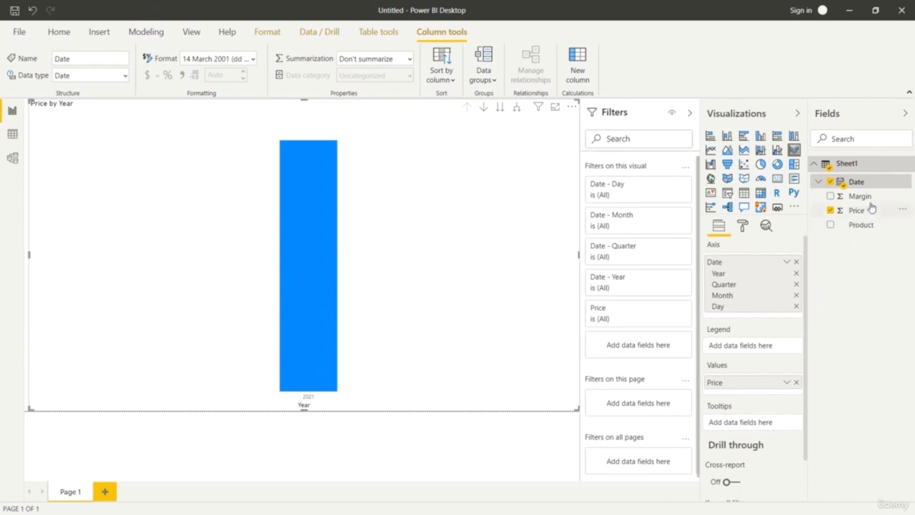
pyautogui.moveTo(801, 299); pyautogui.dragTo(762, 352)
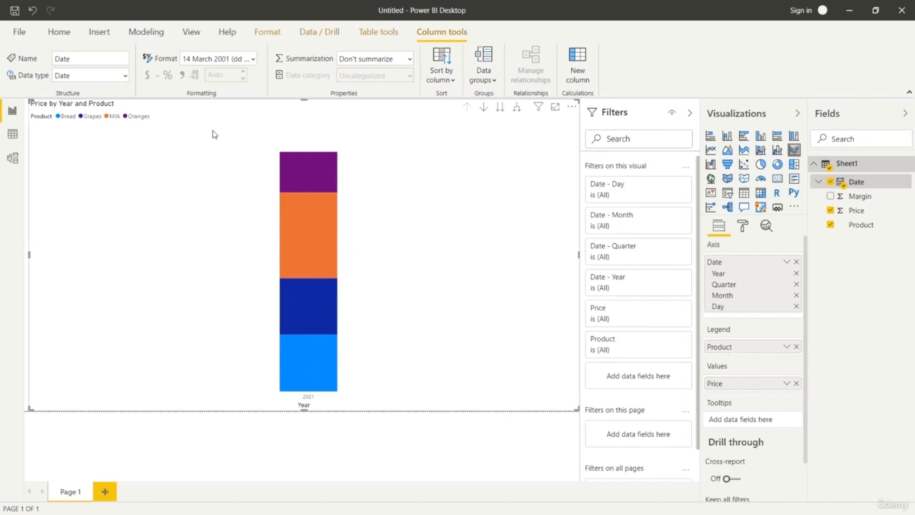
# Remove the Year, Quarter and Day levels from the ribbon chart's Date axis and turn on its data labels.
pyautogui.click(796, 274)
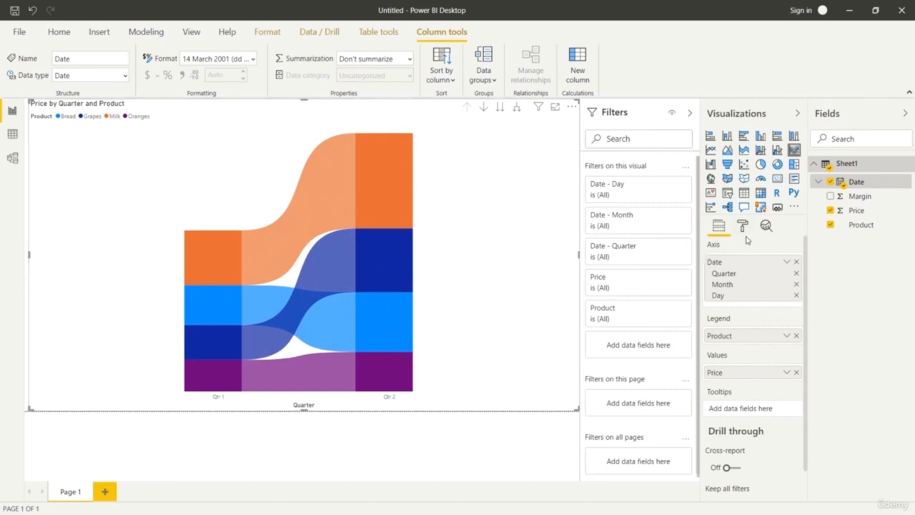
pyautogui.click(797, 274)
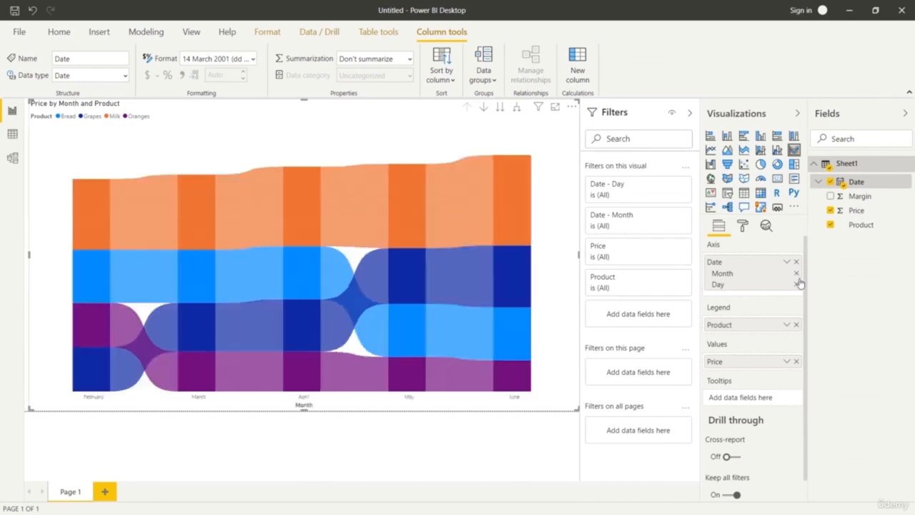
pyautogui.click(796, 284)
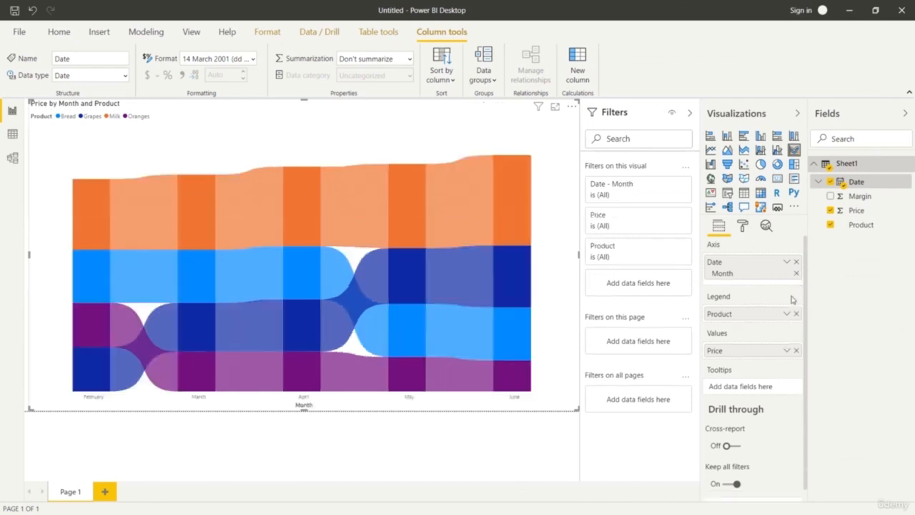
pyautogui.click(744, 227)
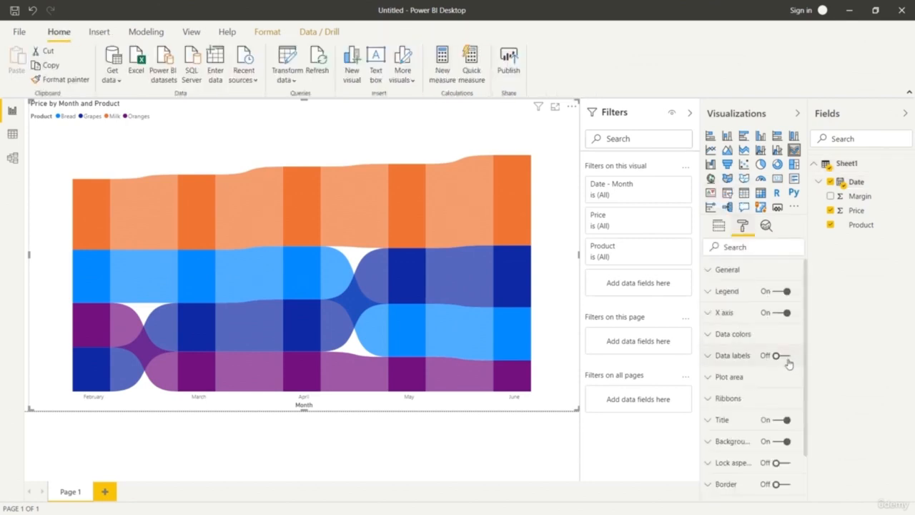
pyautogui.click(784, 356)
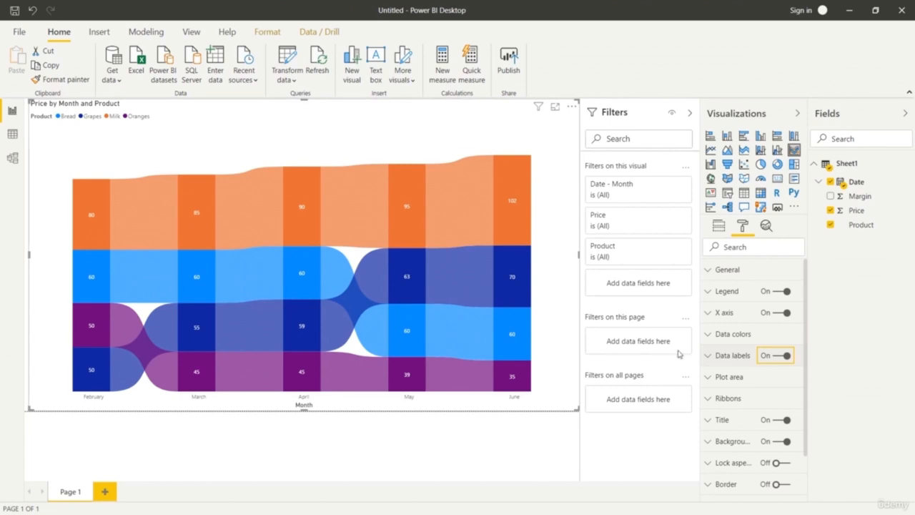
# Increase the ribbon chart title's text size to 44 pt.
pyautogui.scroll(-1, 793, 418)
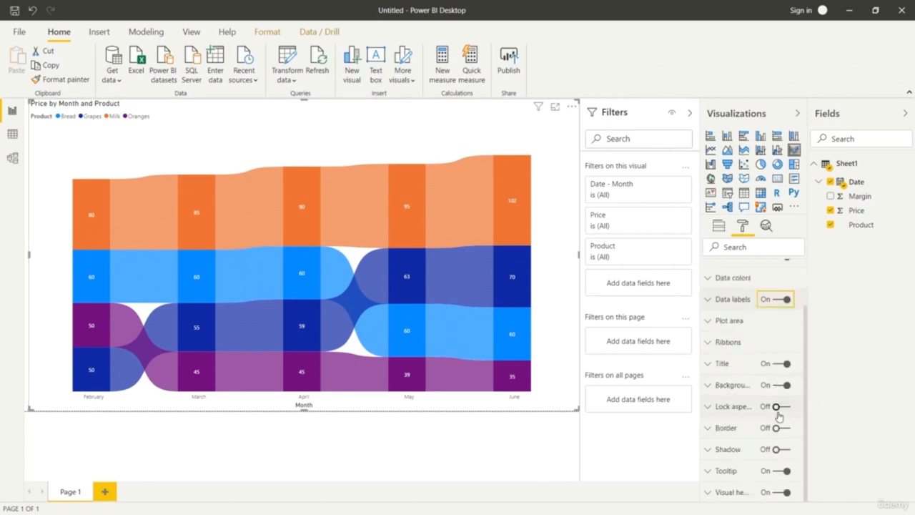
pyautogui.click(707, 365)
pyautogui.scroll(-1, 776, 418)
pyautogui.scroll(-1, 774, 418)
pyautogui.scroll(-1, 772, 417)
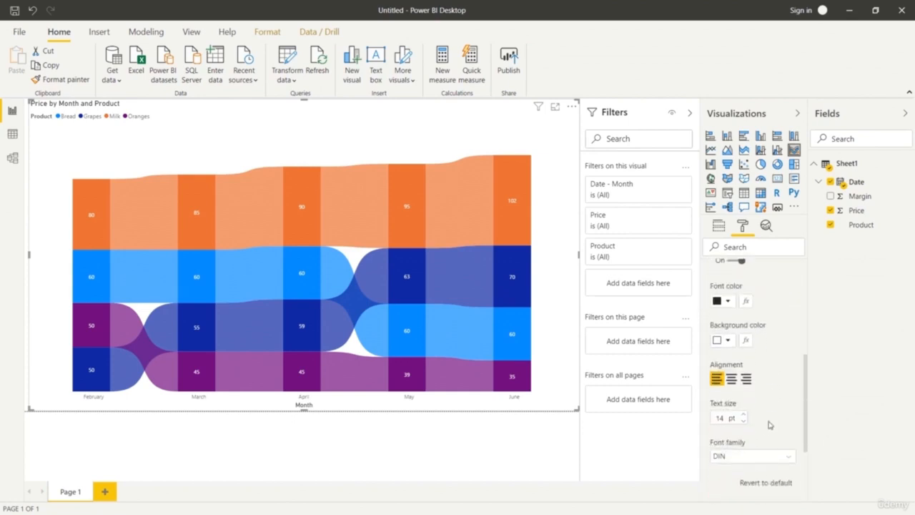
pyautogui.click(743, 415)
pyautogui.click(744, 414)
pyautogui.click(743, 415)
pyautogui.click(744, 415)
pyautogui.click(743, 414)
pyautogui.click(744, 415)
pyautogui.click(744, 414)
pyautogui.click(743, 414)
pyautogui.click(743, 415)
pyautogui.click(743, 414)
pyautogui.click(743, 415)
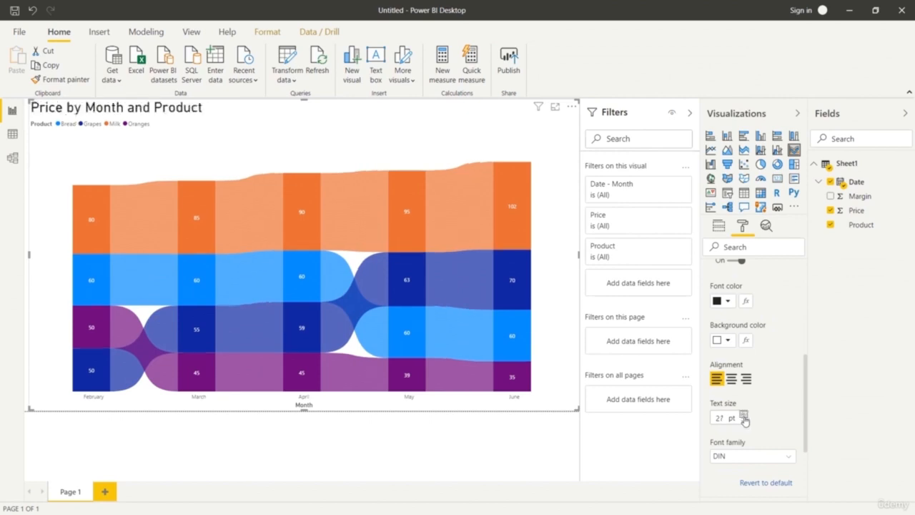
pyautogui.click(744, 414)
pyautogui.click(744, 414)
pyautogui.click(744, 414)
pyautogui.click(744, 414)
pyautogui.click(744, 414)
pyautogui.click(744, 415)
pyautogui.click(744, 415)
pyautogui.click(744, 414)
pyautogui.click(744, 415)
pyautogui.click(744, 415)
pyautogui.click(744, 414)
pyautogui.click(744, 414)
pyautogui.click(744, 414)
pyautogui.click(744, 414)
pyautogui.click(744, 415)
pyautogui.click(744, 414)
pyautogui.click(744, 415)
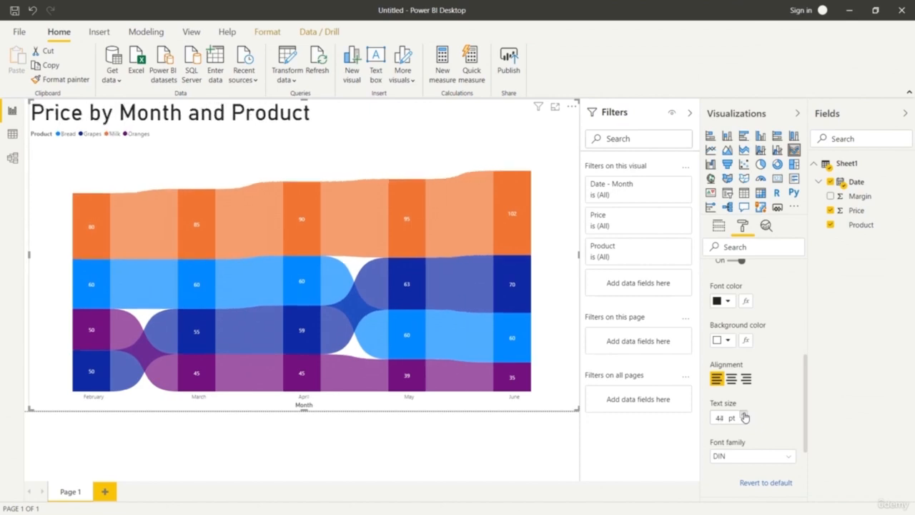
# Change the ribbon chart's title text to Product Price by Month.
pyautogui.scroll(3, 766, 422)
pyautogui.scroll(1, 766, 412)
pyautogui.click(768, 398)
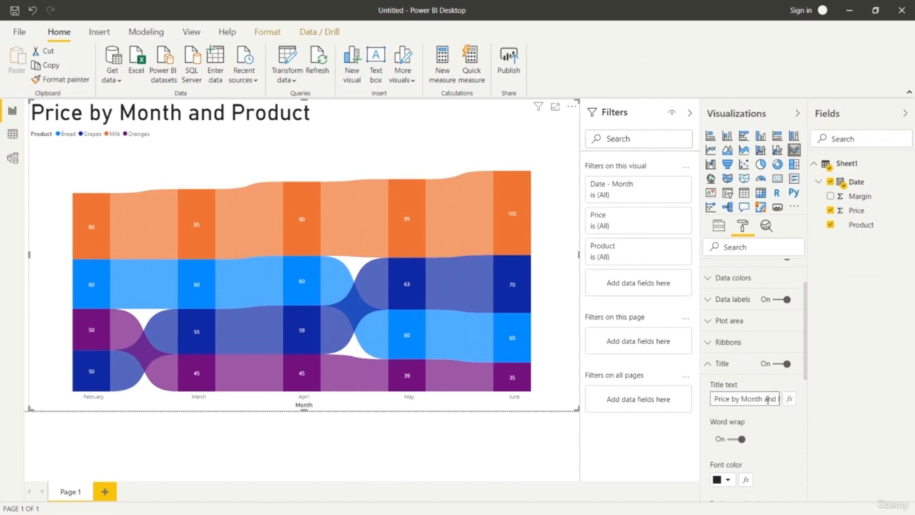
pyautogui.click(714, 398)
pyautogui.write('Product')
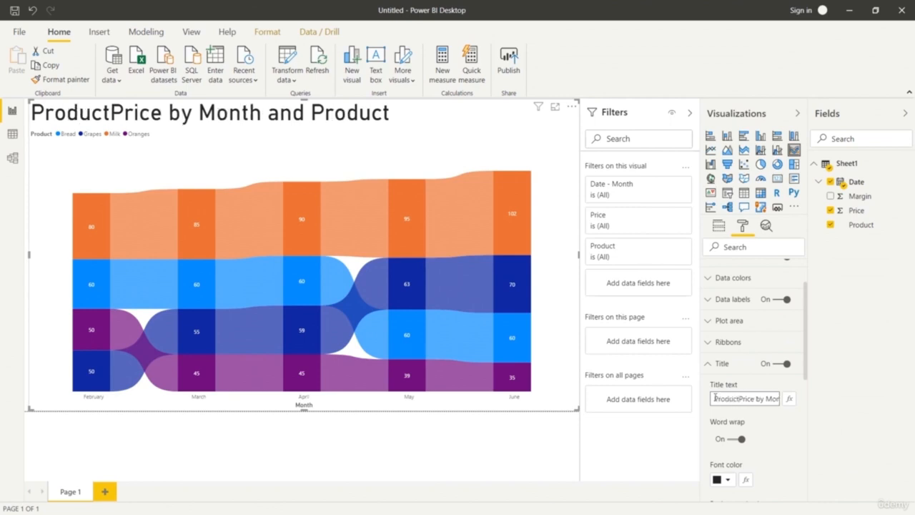
pyautogui.press('Right')
pyautogui.press('Right')
pyautogui.press('Right')
pyautogui.press('Right')
pyautogui.press('Right')
pyautogui.press('Right')
pyautogui.press('Right')
pyautogui.press('Right')
pyautogui.press('Right')
pyautogui.press('Right')
pyautogui.press('Right')
pyautogui.press('Right')
pyautogui.press('Right')
pyautogui.press('Right')
pyautogui.press('Right')
pyautogui.press('Right')
pyautogui.press('Right')
pyautogui.press('Right')
pyautogui.press('Right')
pyautogui.press('BackSpace')
pyautogui.press('BackSpace')
pyautogui.press('BackSpace')
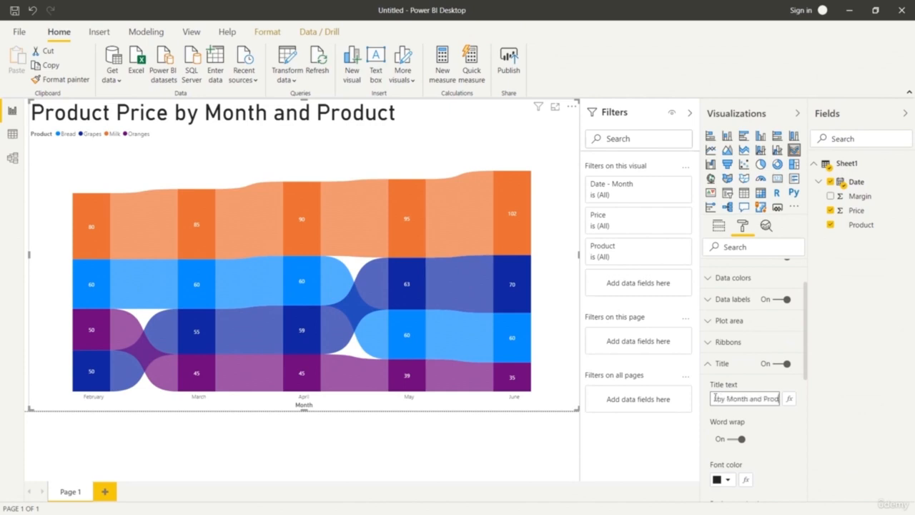
pyautogui.press('BackSpace')
pyautogui.press('BackSpace')
pyautogui.press('BackSpace')
pyautogui.press('BackSpace')
pyautogui.press('BackSpace')
pyautogui.press('BackSpace')
pyautogui.press('BackSpace')
pyautogui.press('BackSpace')
pyautogui.press('BackSpace')
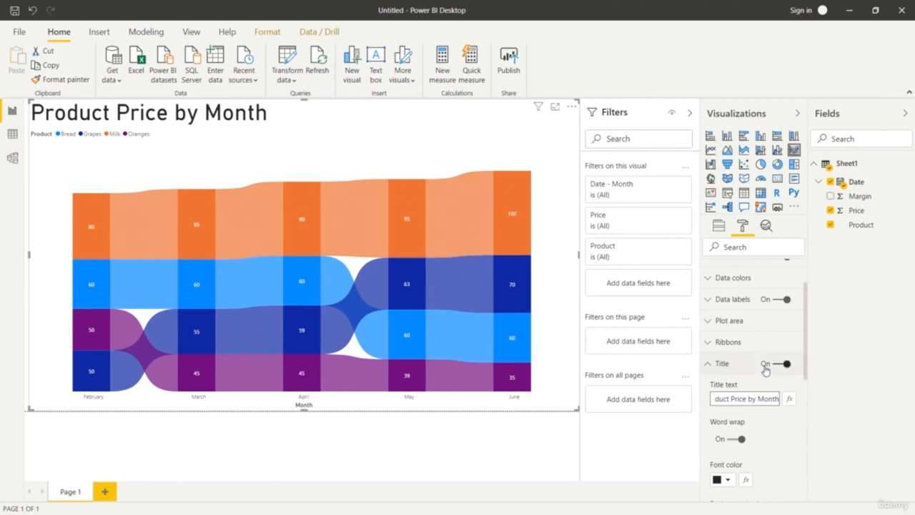
pyautogui.click(707, 363)
# Set the spacing between the chart's ribbons to 6.
pyautogui.click(708, 346)
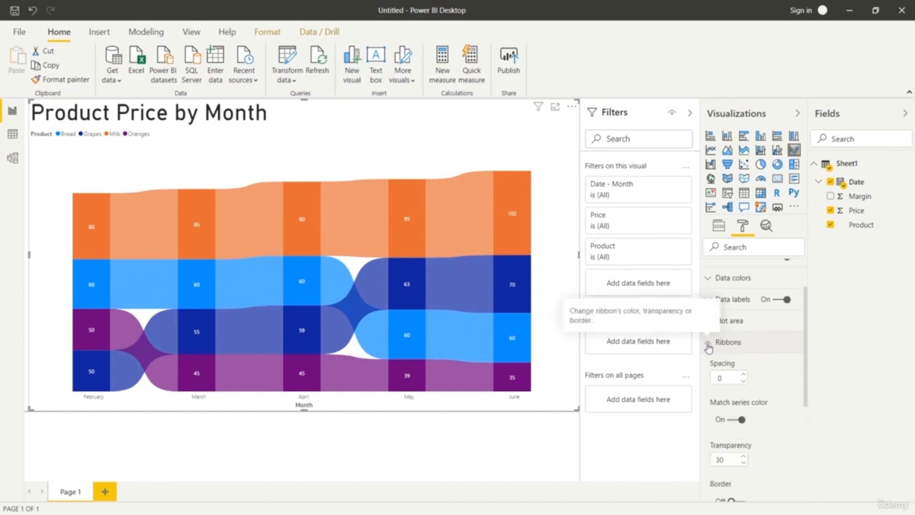
pyautogui.click(707, 345)
pyautogui.click(710, 343)
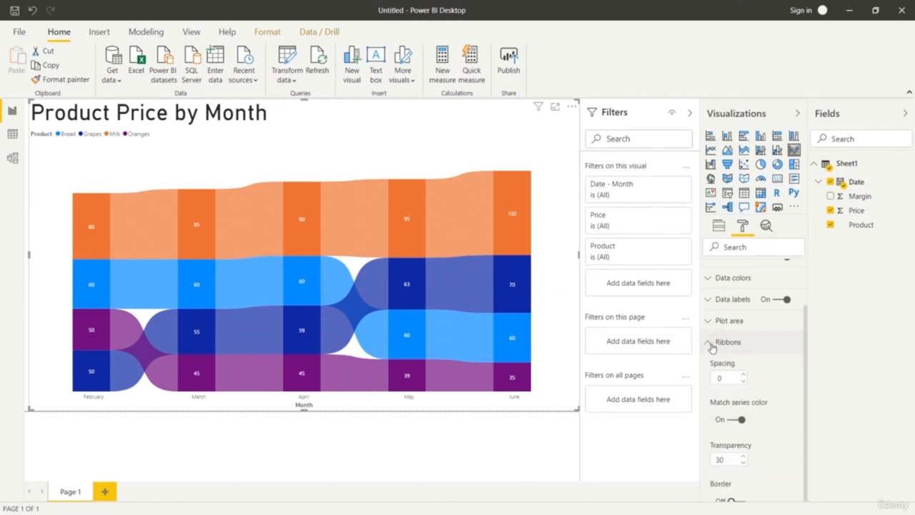
pyautogui.click(743, 375)
pyautogui.click(743, 375)
pyautogui.click(744, 374)
pyautogui.click(743, 374)
pyautogui.click(743, 374)
pyautogui.click(743, 374)
pyautogui.click(743, 375)
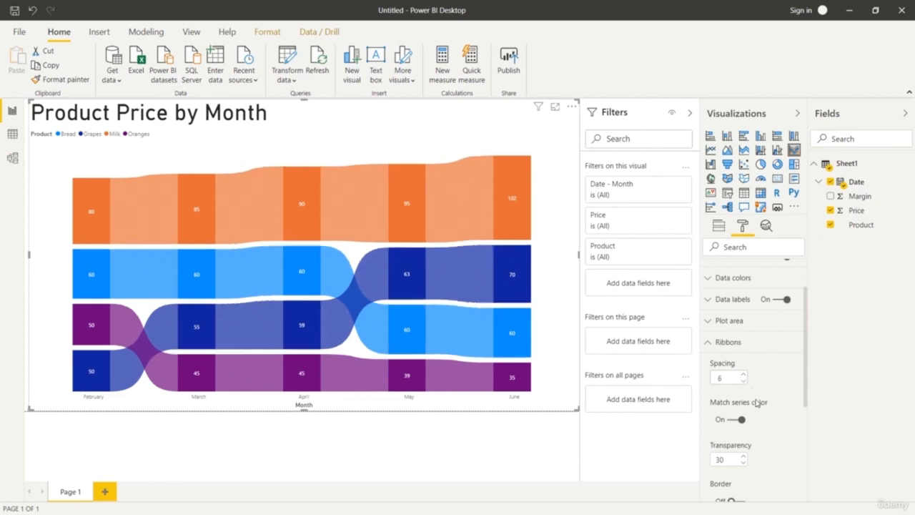
# Set the ribbons' transparency to 36 and try their border on and off again.
pyautogui.scroll(-3, 781, 411)
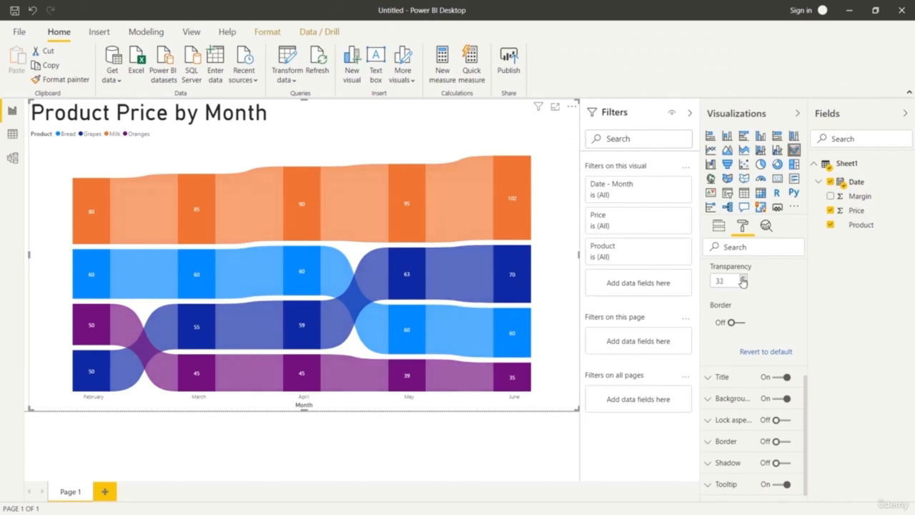
pyautogui.click(743, 278)
pyautogui.click(743, 278)
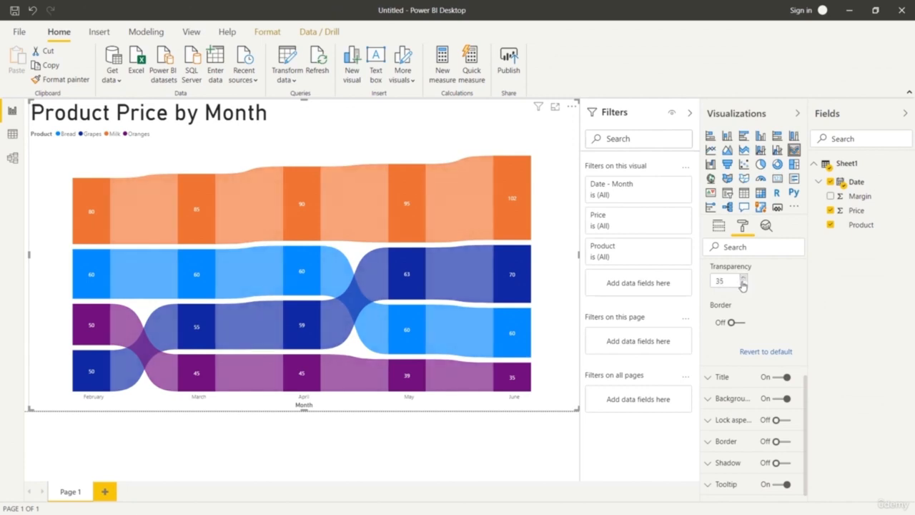
pyautogui.click(740, 323)
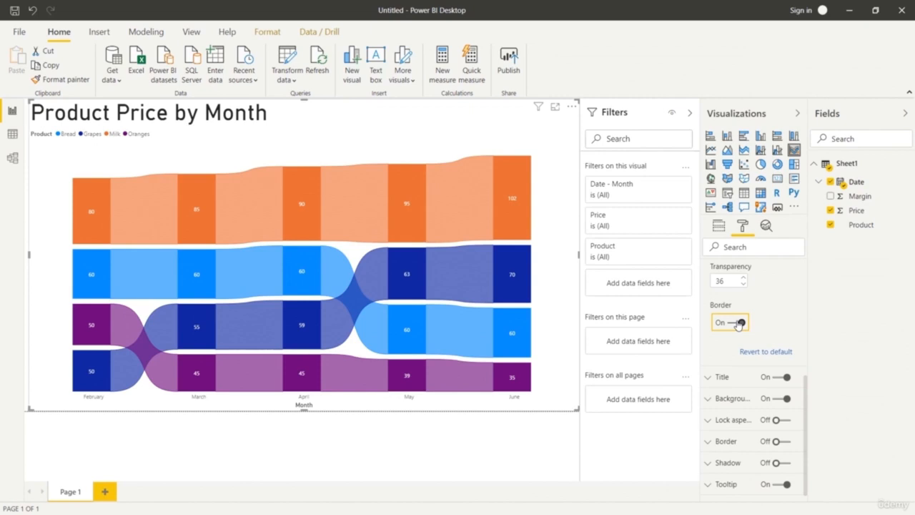
pyautogui.click(738, 323)
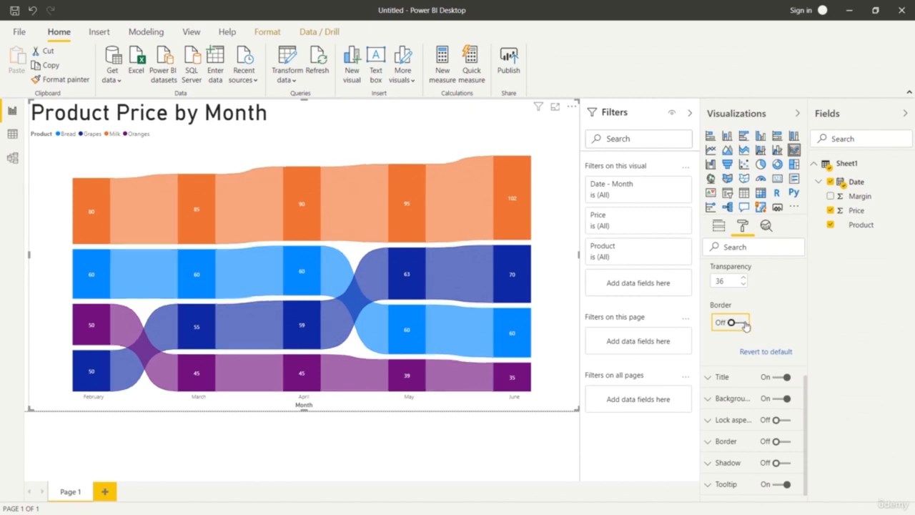
pyautogui.scroll(3, 760, 318)
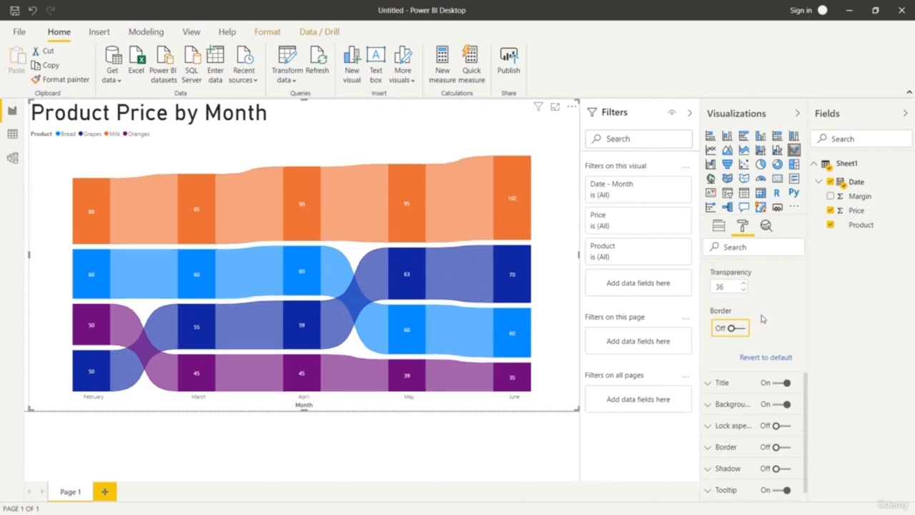
pyautogui.click(710, 284)
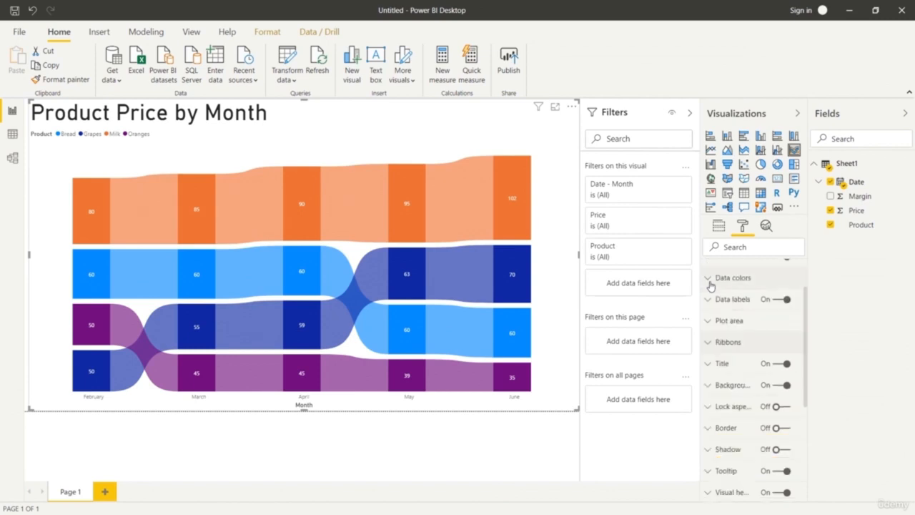
# Try adjusting the transparency of the ribbon chart's plot area, leaving it at 0%.
pyautogui.click(711, 321)
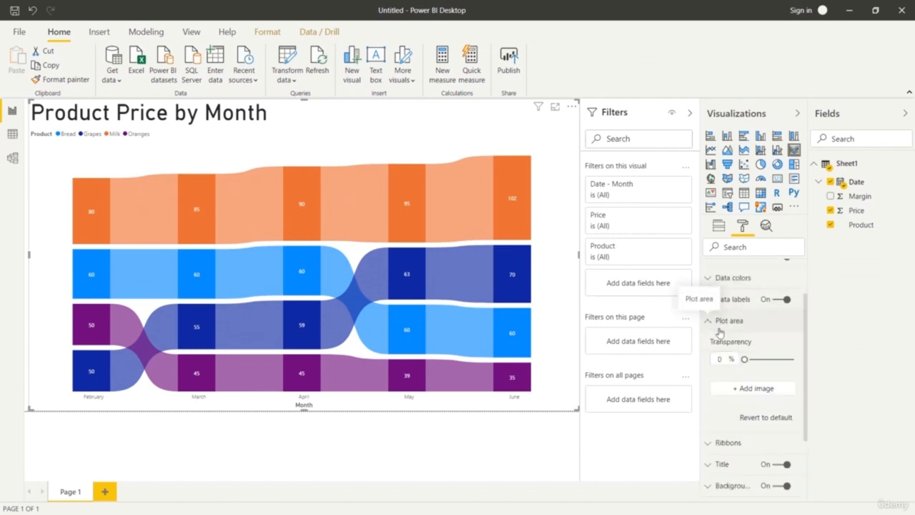
pyautogui.moveTo(744, 359)
pyautogui.mouseDown()
pyautogui.moveTo(780, 363)
pyautogui.moveTo(739, 357)
pyautogui.mouseUp()
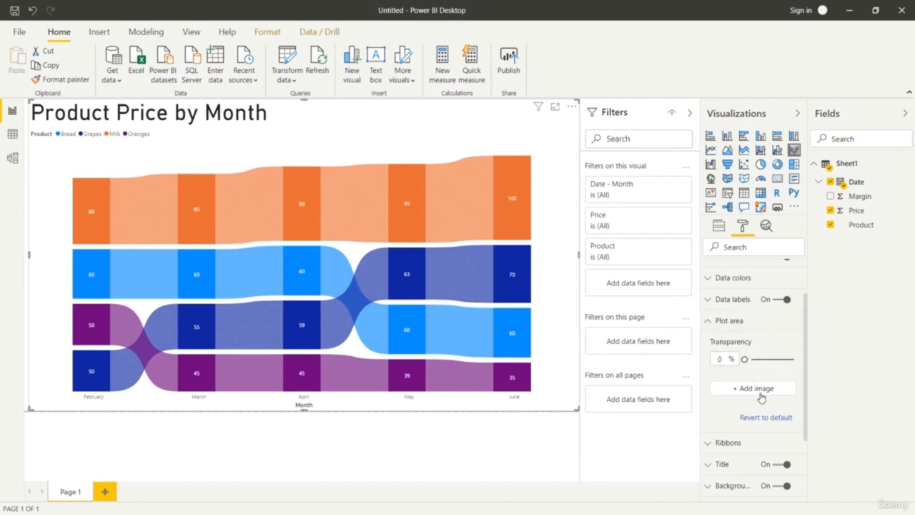
pyautogui.click(709, 321)
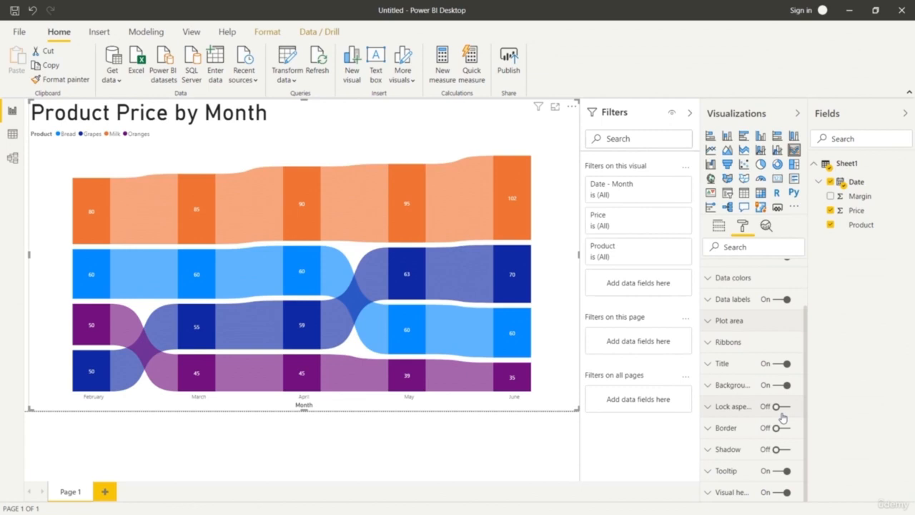
# Try the ribbon chart's shadow by switching it on and back off.
pyautogui.click(707, 450)
pyautogui.click(785, 450)
pyautogui.click(784, 450)
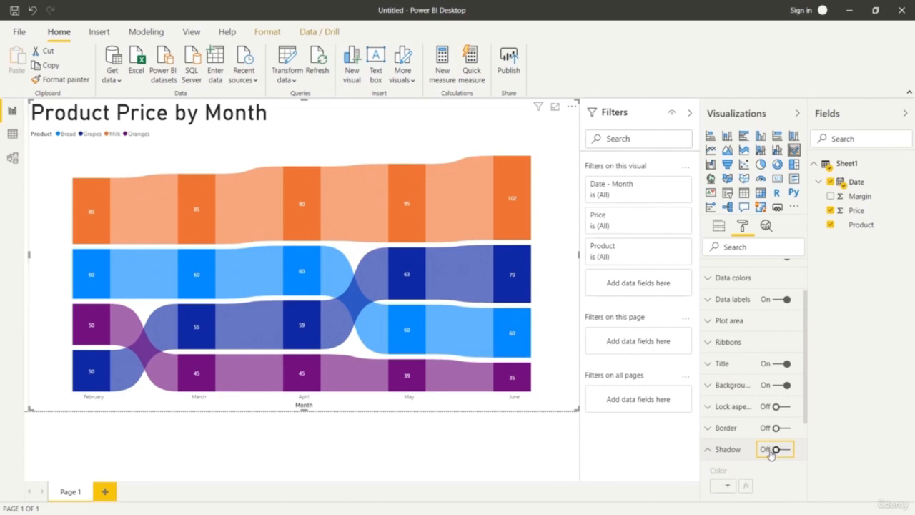
pyautogui.click(707, 450)
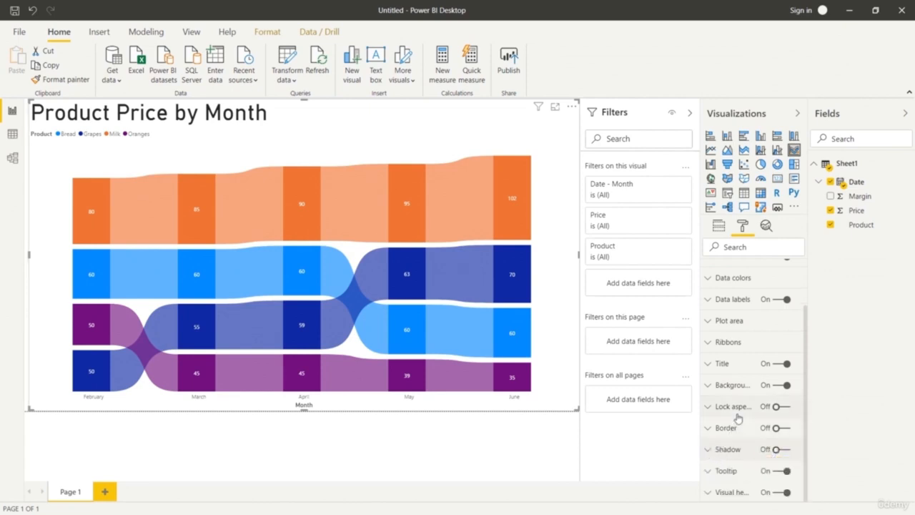
# Review the ribbon chart's tooltip formatting options and preview the tooltip on the Grapes ribbon between May and June.
pyautogui.click(706, 470)
pyautogui.scroll(-5, 748, 447)
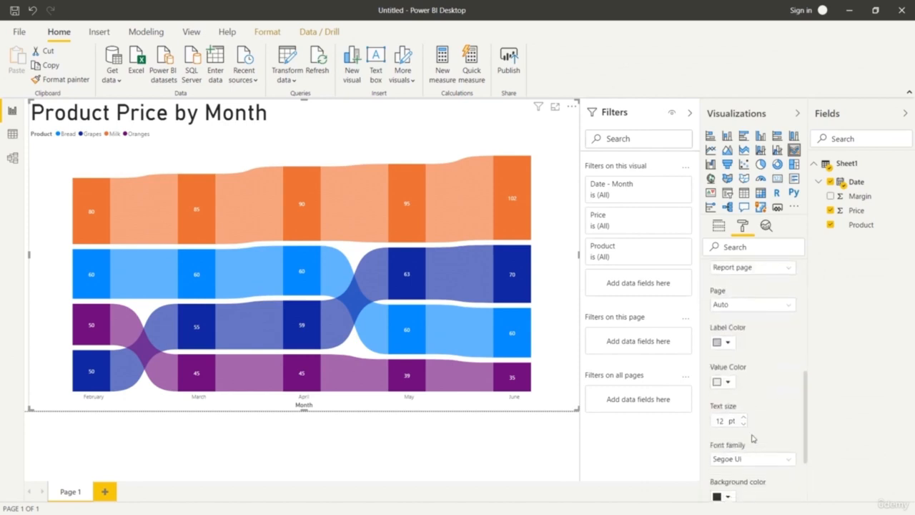
pyautogui.scroll(-2, 759, 432)
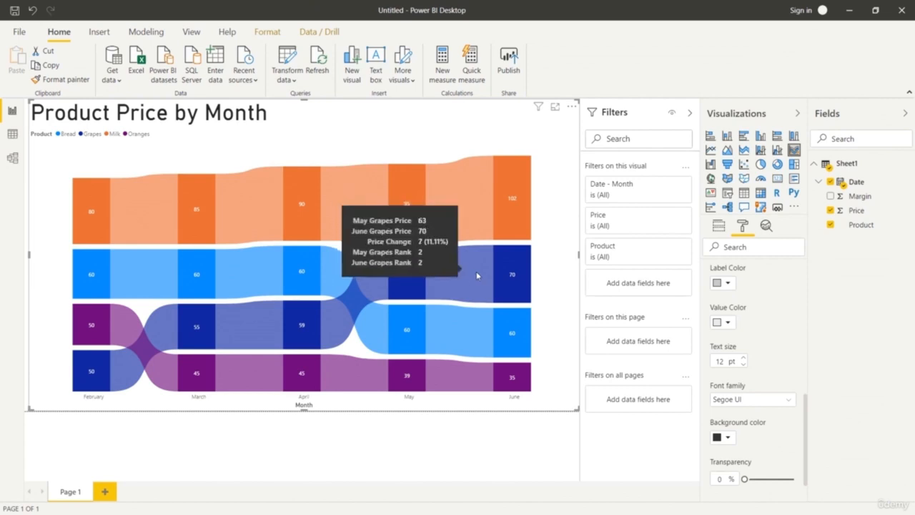
pyautogui.scroll(3, 752, 353)
pyautogui.scroll(3, 752, 353)
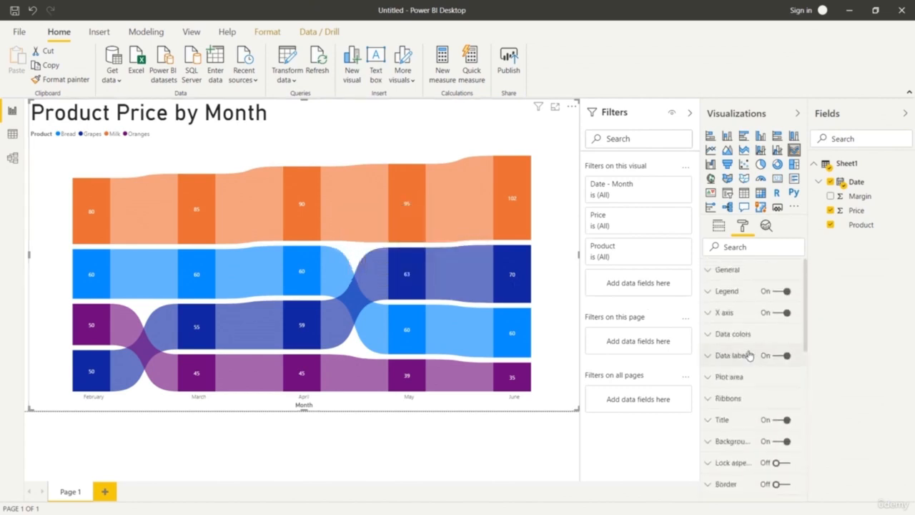
# Change the data color of Oranges in the ribbon chart to a light orange theme shade.
pyautogui.click(706, 338)
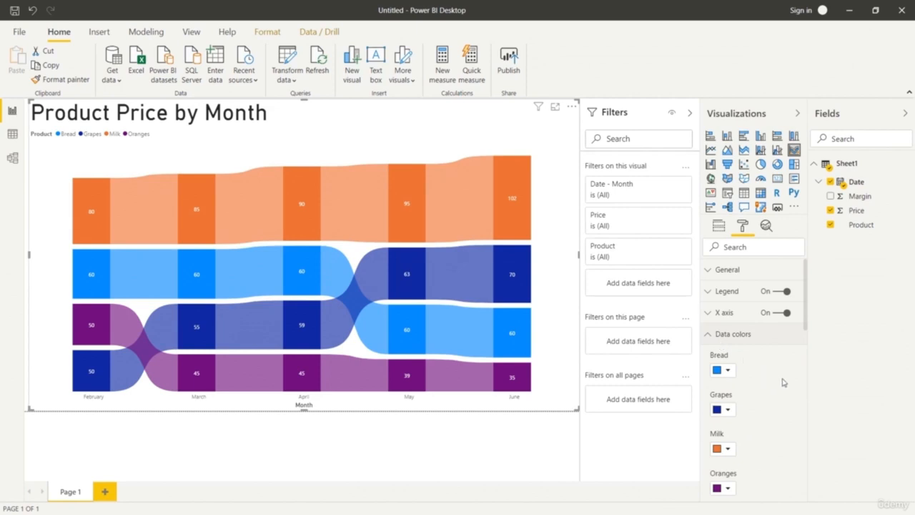
pyautogui.scroll(-2, 782, 386)
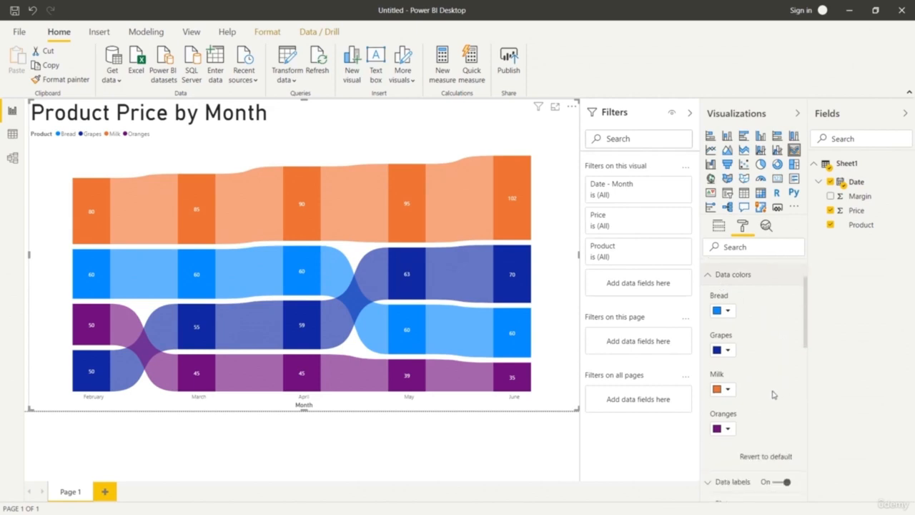
pyautogui.click(728, 429)
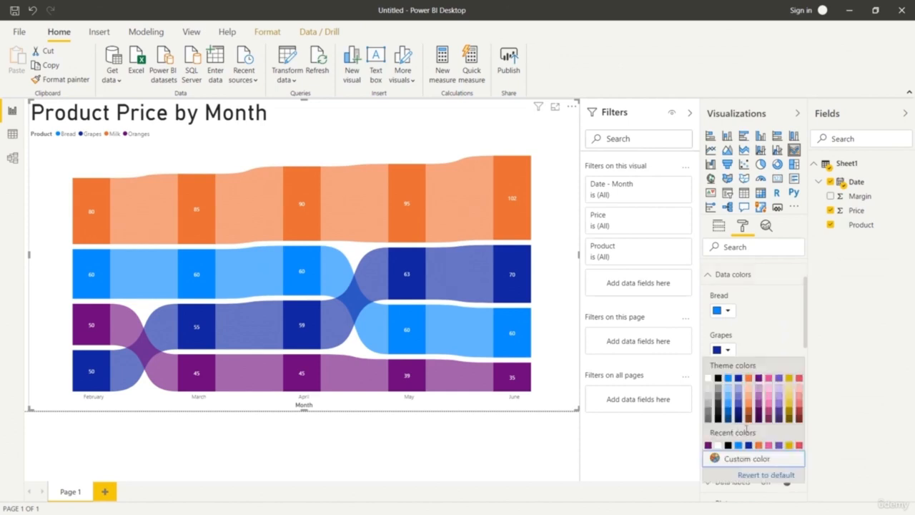
pyautogui.click(750, 402)
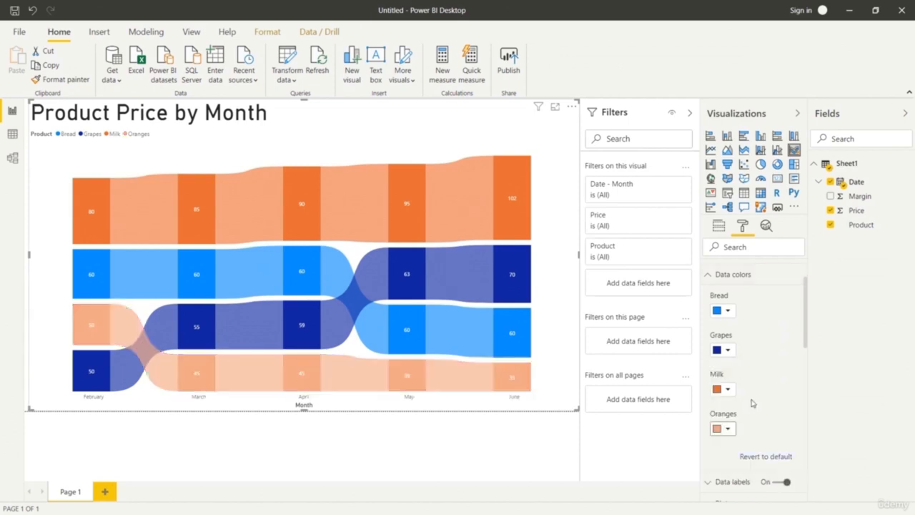
pyautogui.click(728, 429)
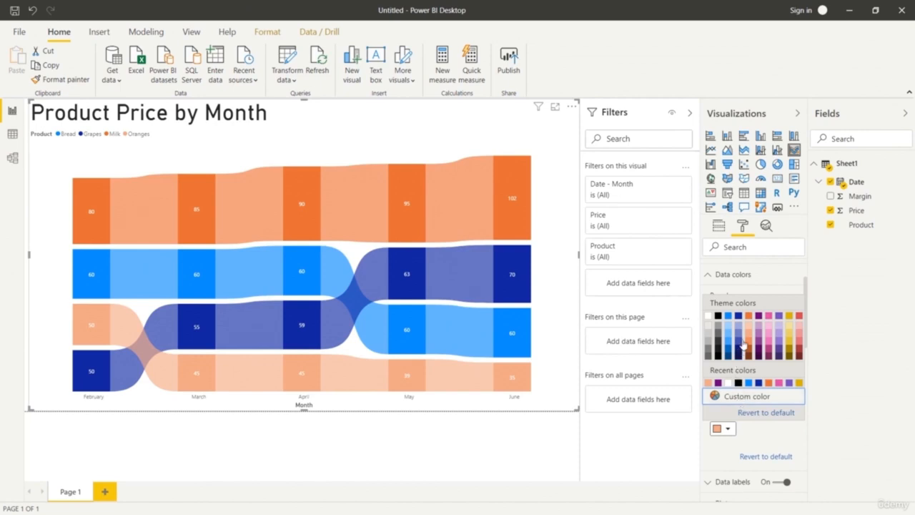
pyautogui.click(748, 346)
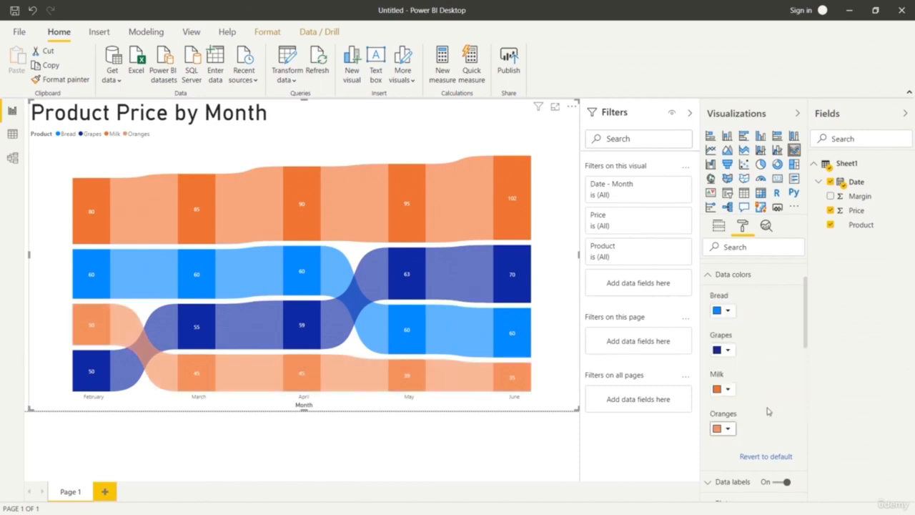
# Set the Milk data color to a pale blue and the Grapes data color to a light purple theme shade.
pyautogui.click(728, 390)
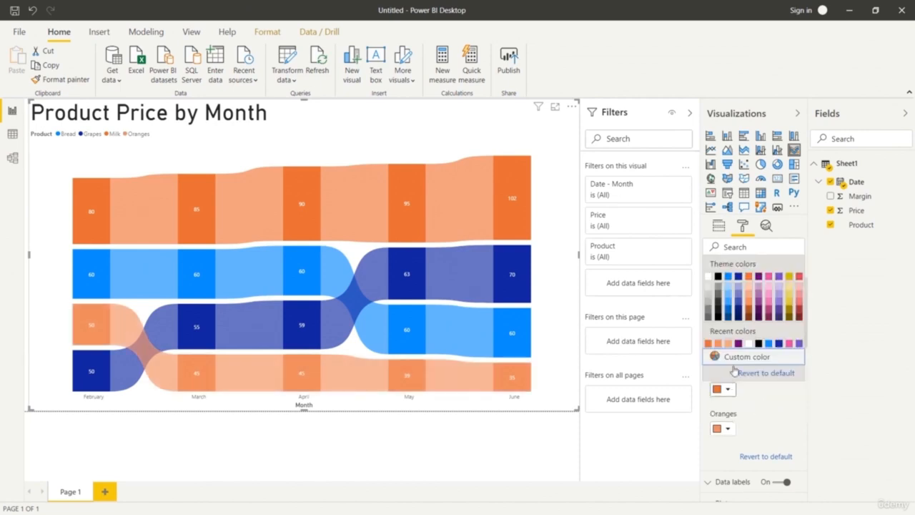
pyautogui.click(728, 286)
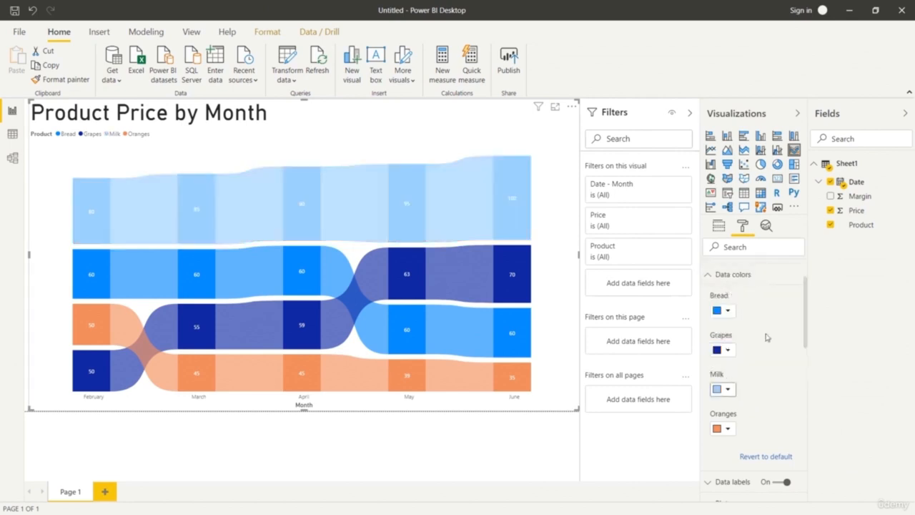
pyautogui.click(728, 350)
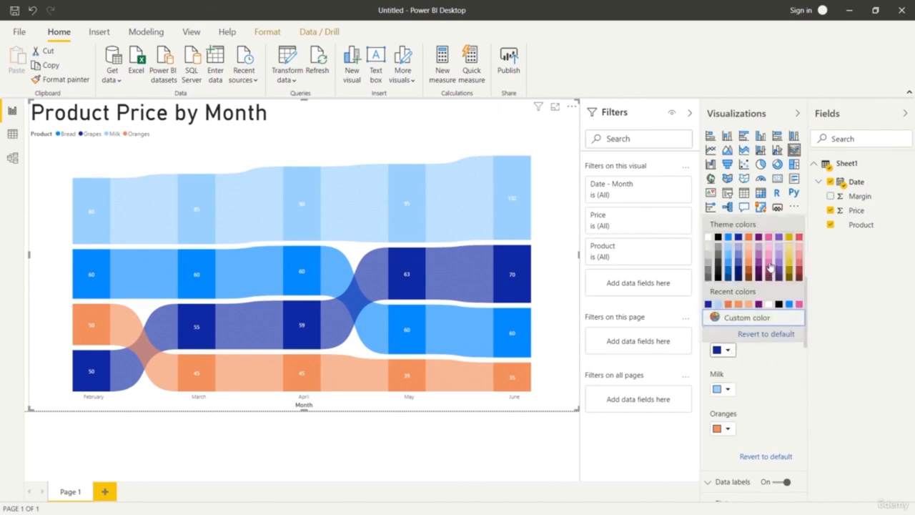
pyautogui.click(778, 263)
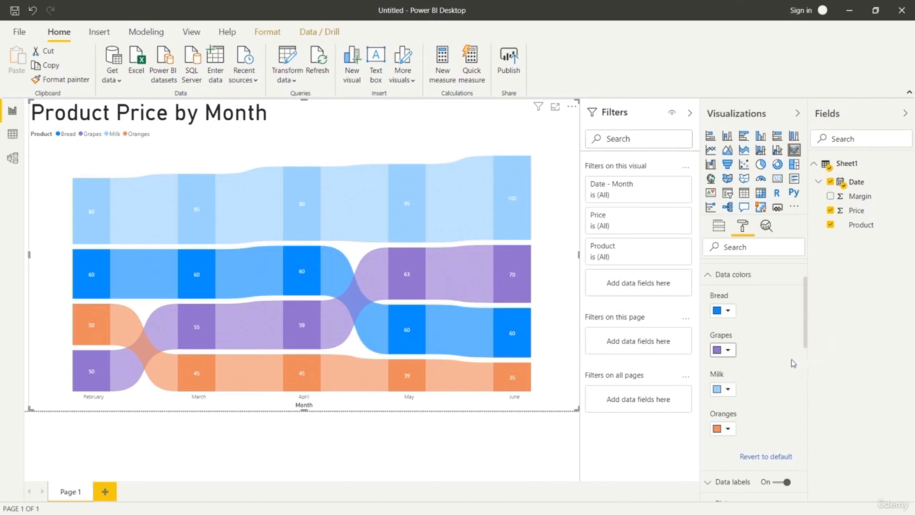
# Recolor Bread, trying brown and a stronger yellow before settling on the lighter yellow #e8d166 (Theme color 7, 40% lighter).
pyautogui.click(731, 312)
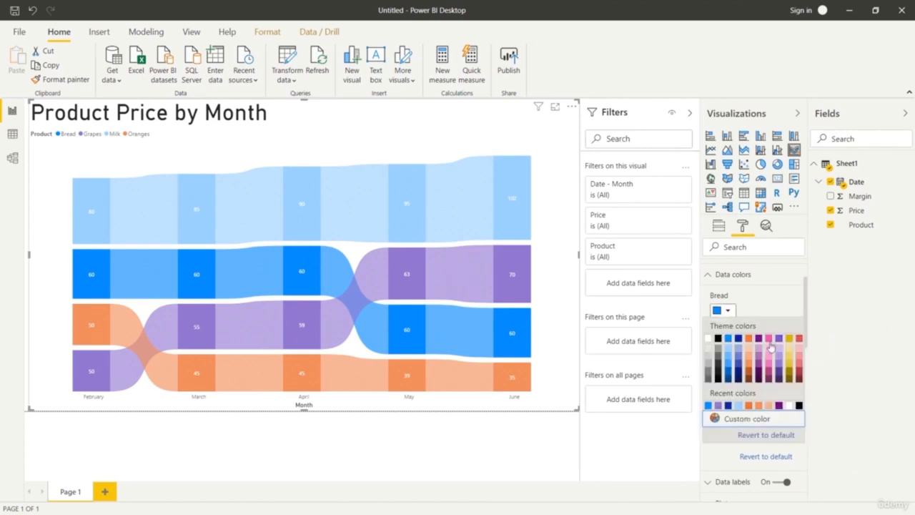
pyautogui.click(749, 377)
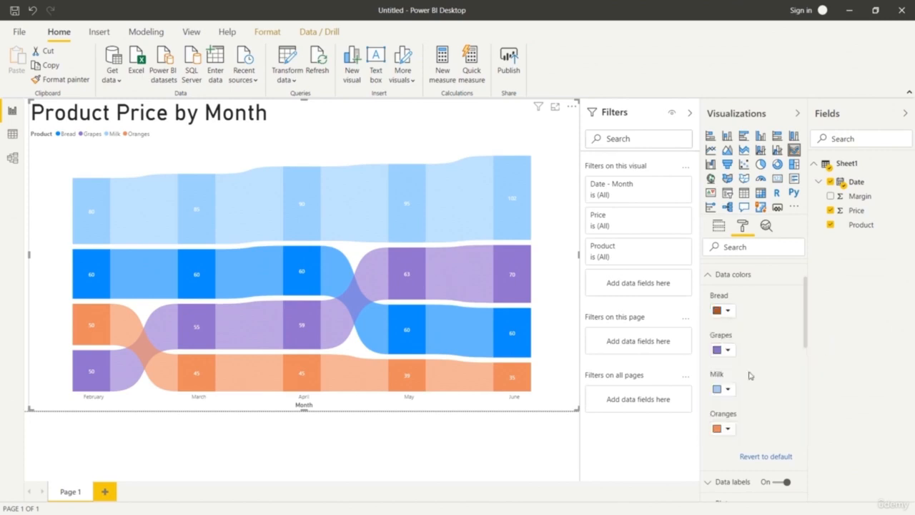
pyautogui.click(726, 310)
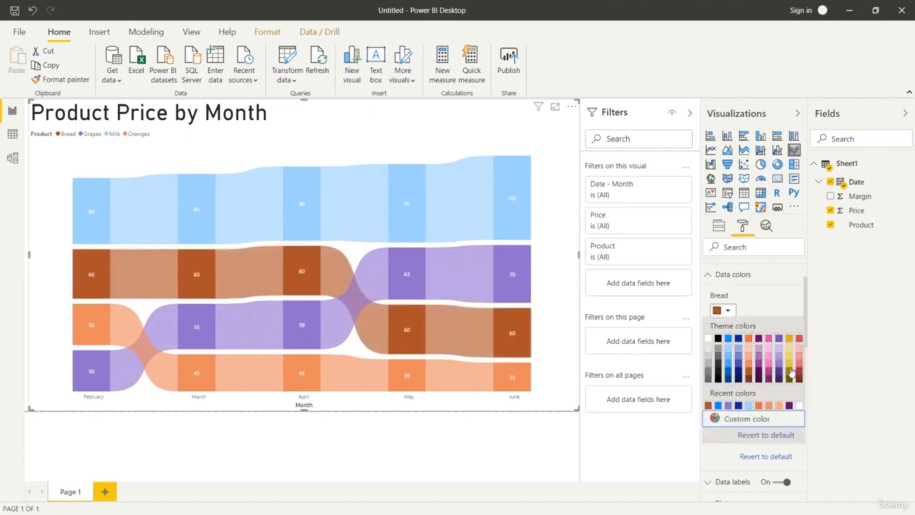
pyautogui.click(790, 364)
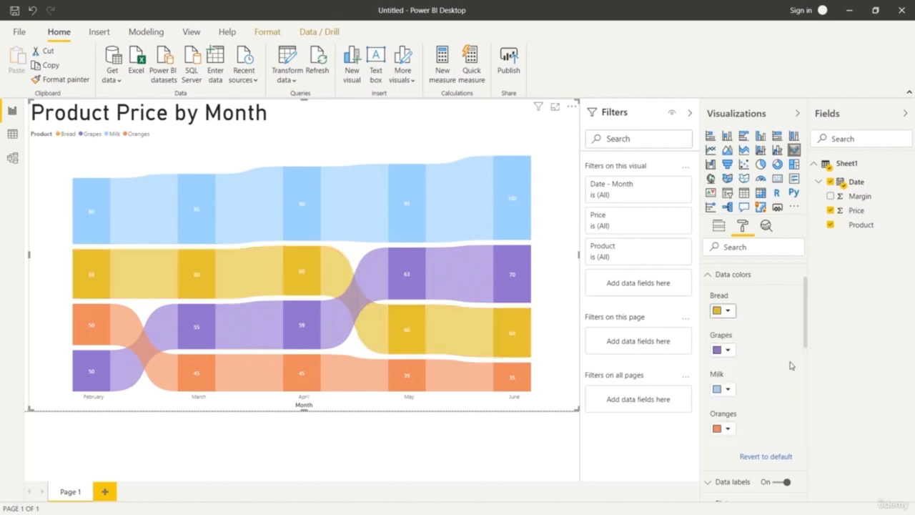
pyautogui.click(726, 310)
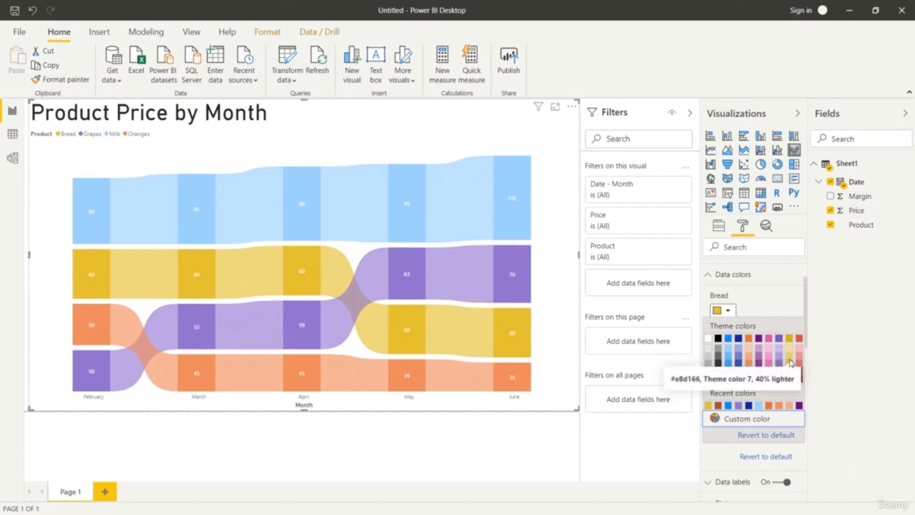
pyautogui.press('Escape')
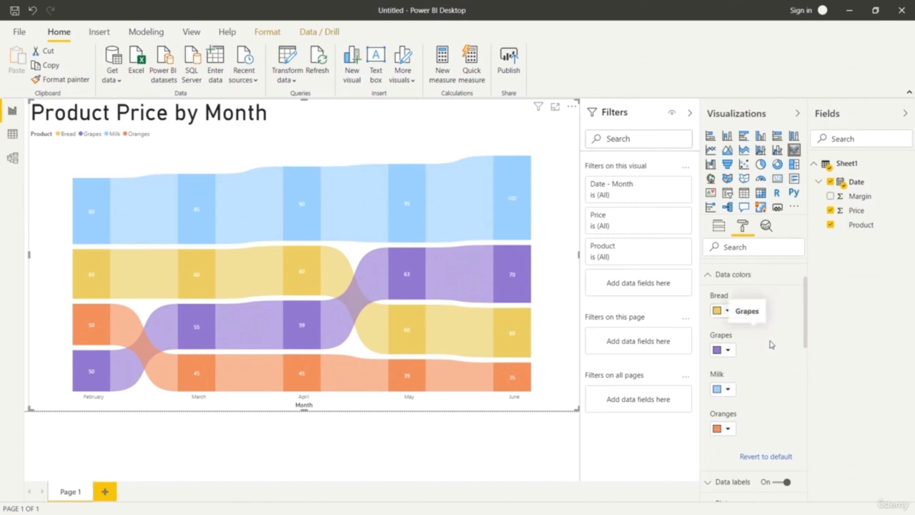
# Change the Milk data color to a medium blue theme shade and close the data color settings.
pyautogui.click(728, 389)
pyautogui.click(736, 308)
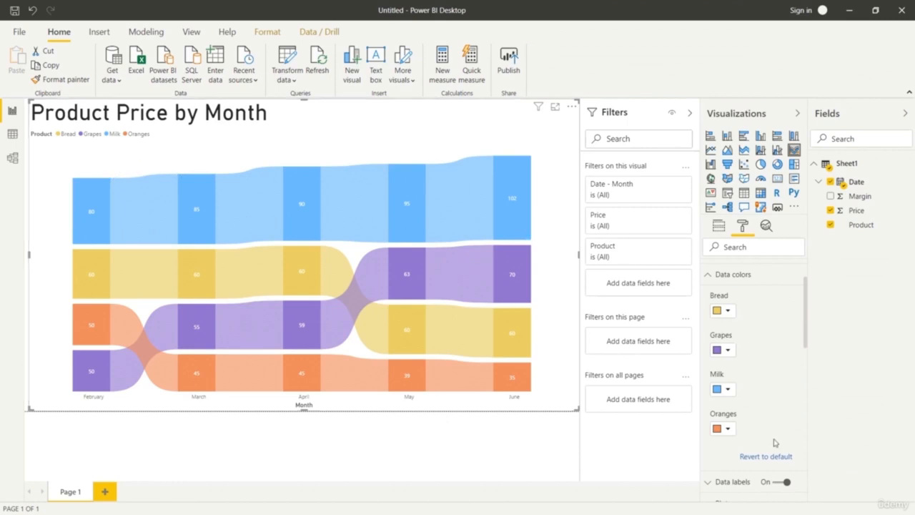
pyautogui.click(709, 275)
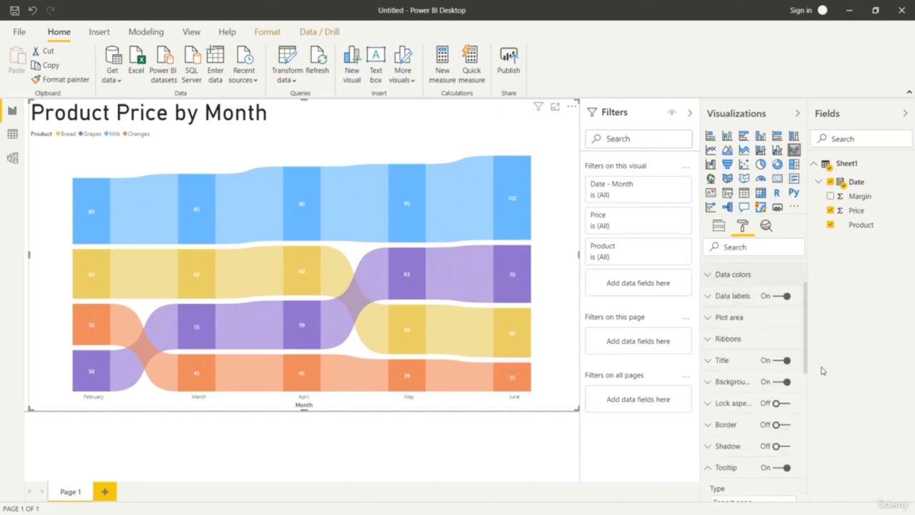
# Remove the month-only Date field from the chart's axis and add the full Date hierarchy in its place.
pyautogui.click(719, 228)
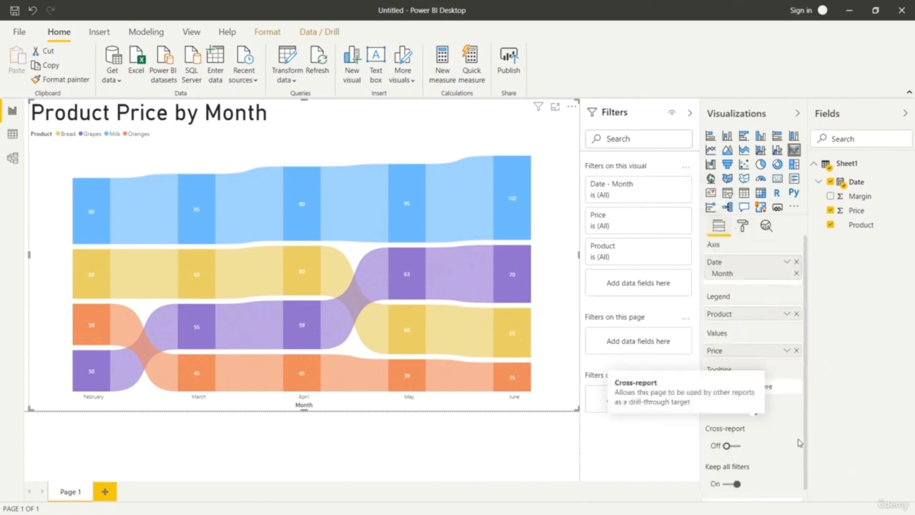
pyautogui.click(796, 263)
pyautogui.moveTo(826, 180); pyautogui.dragTo(755, 262)
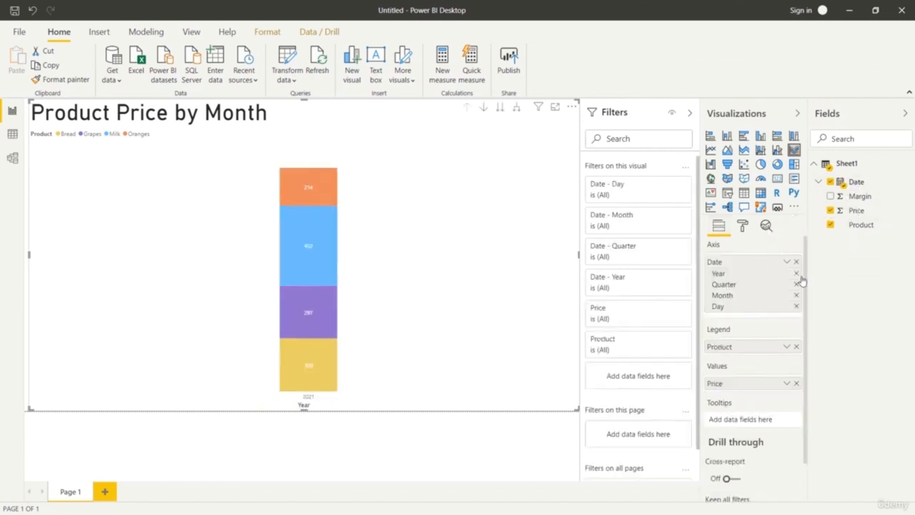
# Remove the Year, Quarter and Day levels from the axis's Date hierarchy, keeping only Month.
pyautogui.click(796, 273)
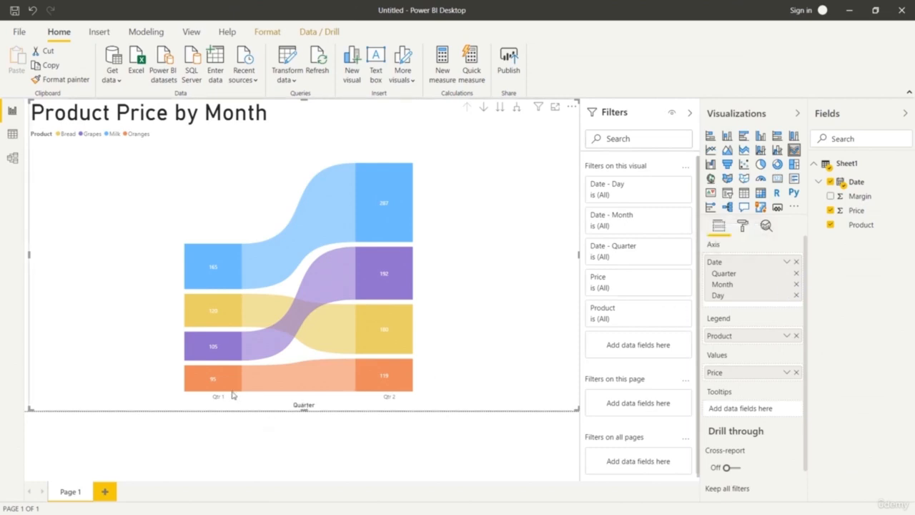
pyautogui.moveTo(232, 394)
pyautogui.click(796, 273)
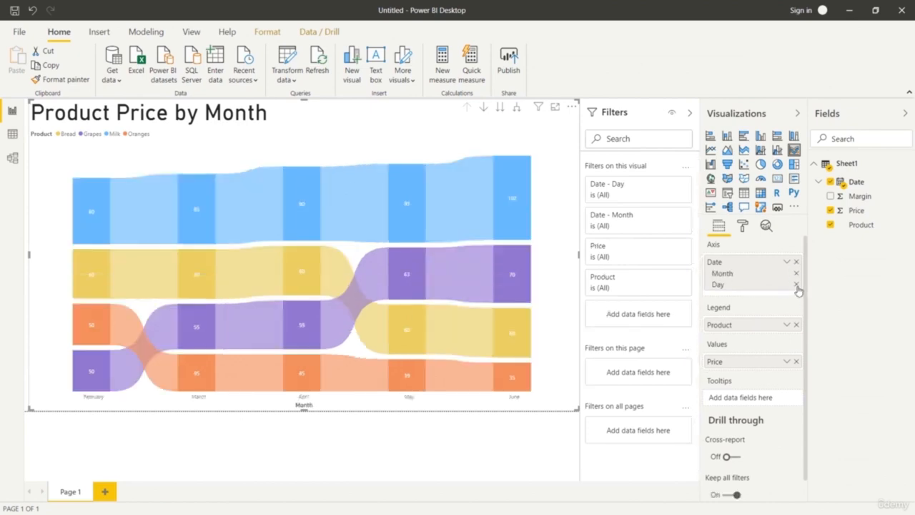
pyautogui.click(796, 286)
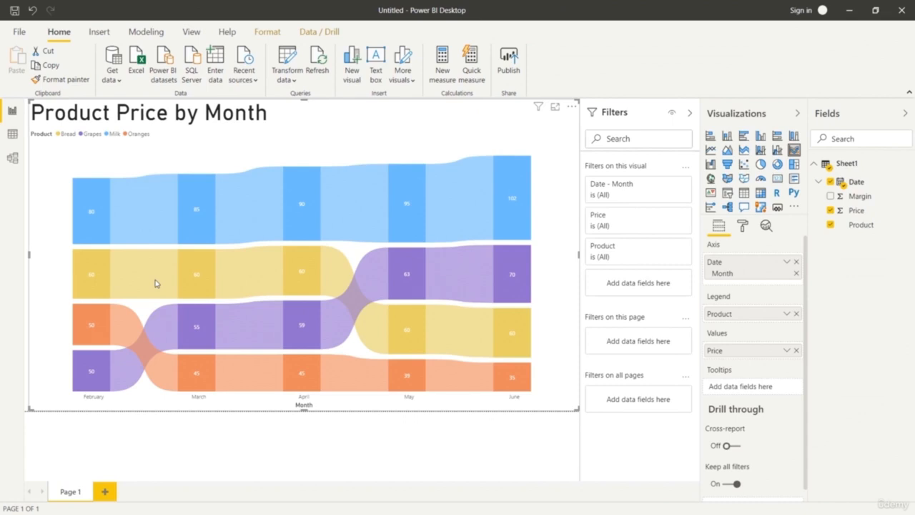
pyautogui.moveTo(247, 280)
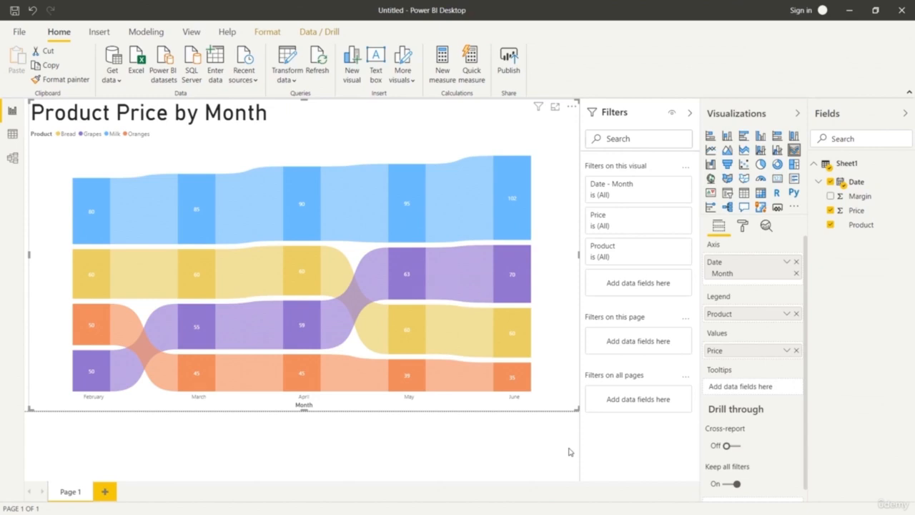
# Try adding Margin as a page-level filter, look through its advanced filtering conditions, and remove it again.
pyautogui.moveTo(860, 196); pyautogui.dragTo(631, 343)
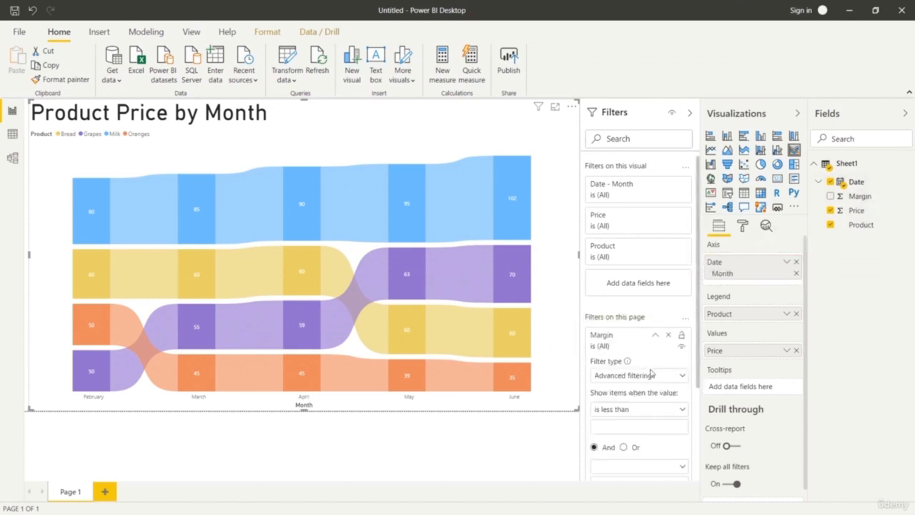
pyautogui.click(679, 410)
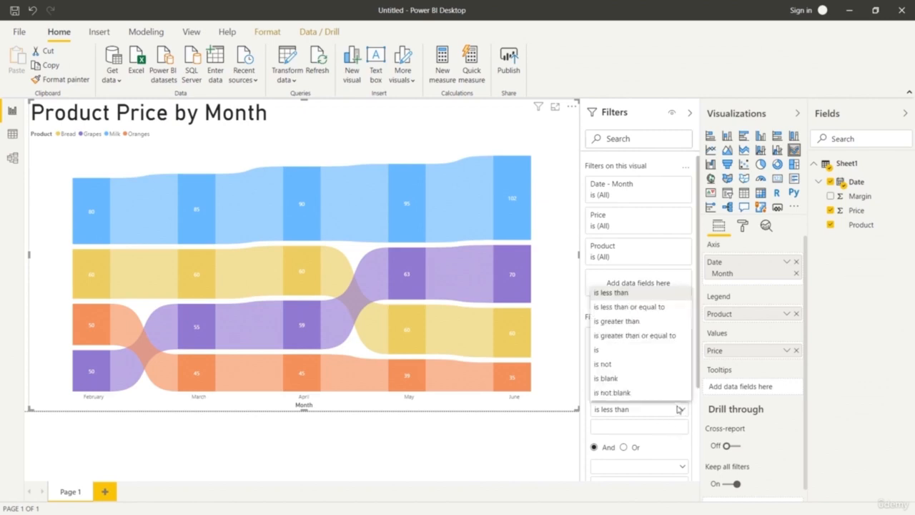
pyautogui.click(679, 410)
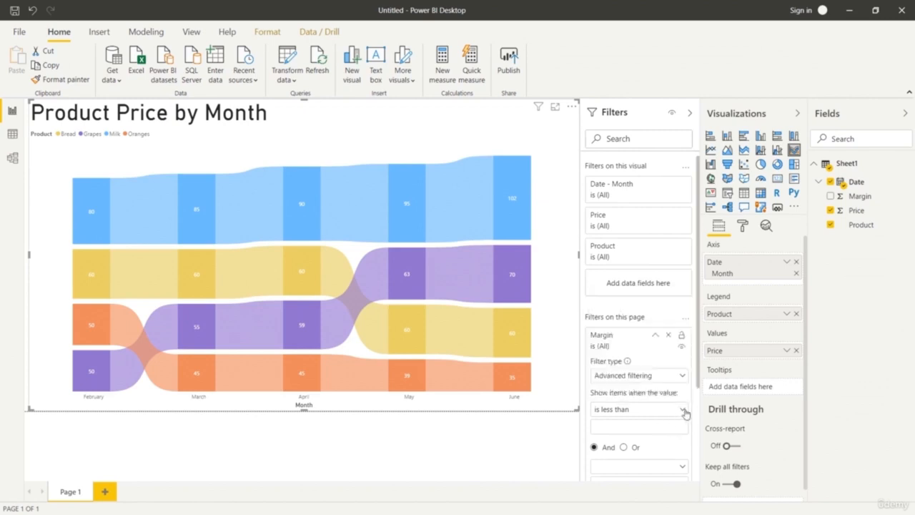
pyautogui.scroll(-3, 683, 406)
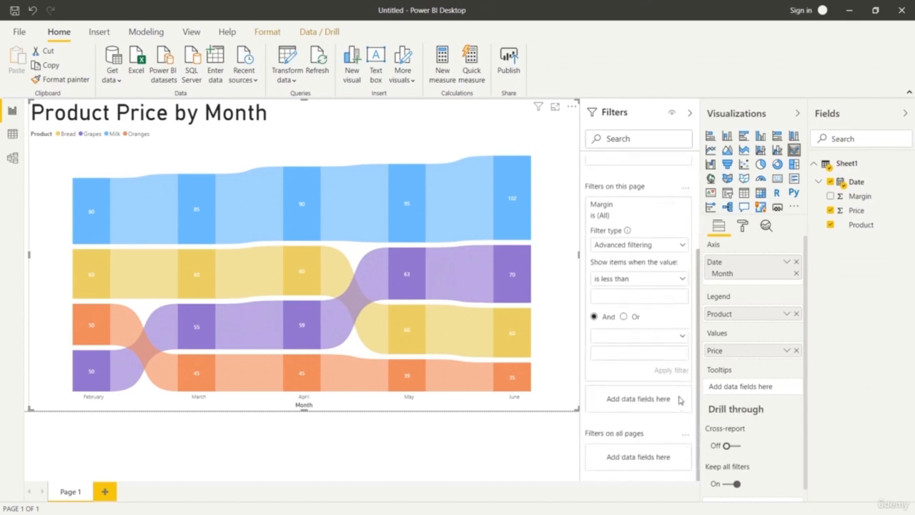
pyautogui.scroll(3, 679, 400)
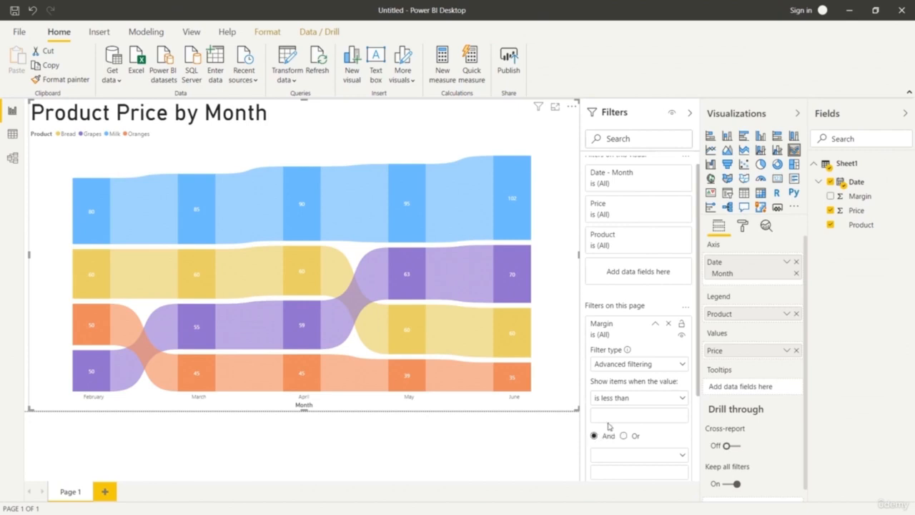
pyautogui.click(666, 324)
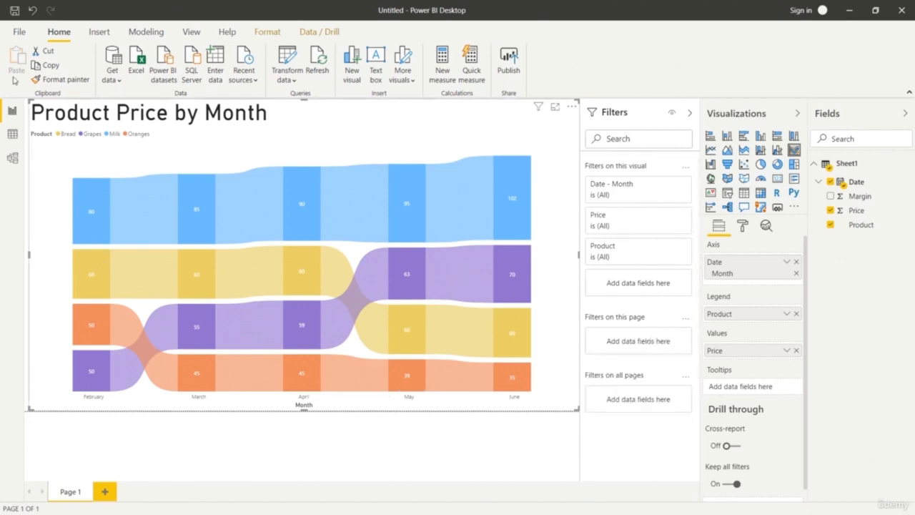
# Save the report as a Power BI file named "Ribbon Chart- Product Price by month" in the res folder.
pyautogui.click(21, 31)
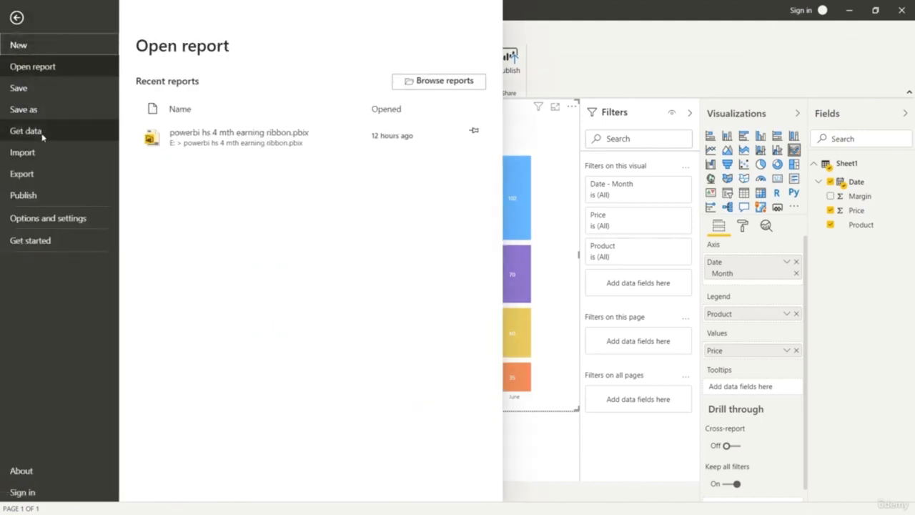
pyautogui.press('Escape')
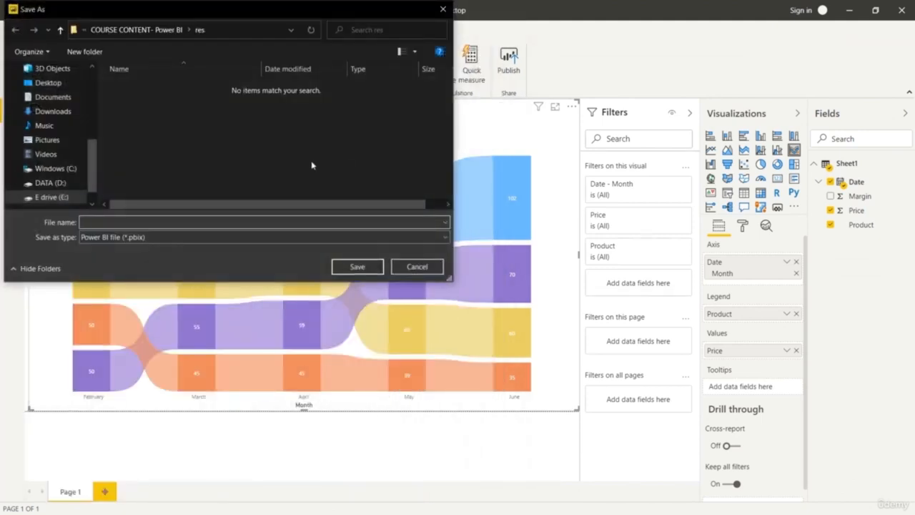
pyautogui.click(184, 222)
pyautogui.moveTo(316, 19); pyautogui.dragTo(608, 193)
pyautogui.write('Product Price by month')
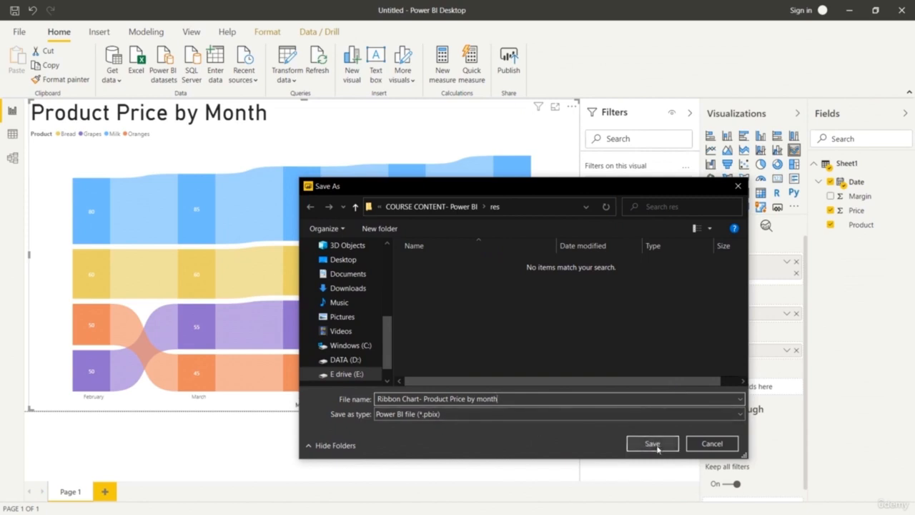
pyautogui.click(657, 448)
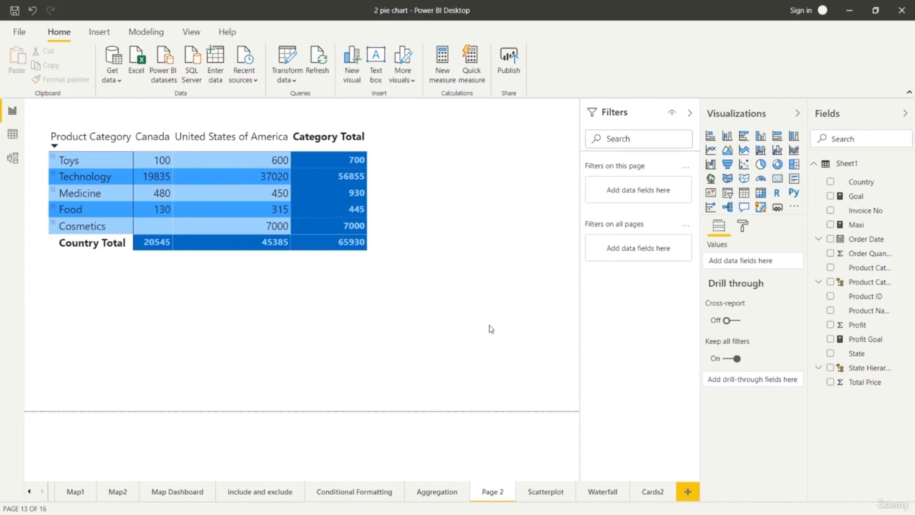
# Add a Country slicer beside the Page 2 matrix, test it with Canada and United States of America, and clear the selection.
pyautogui.click(728, 196)
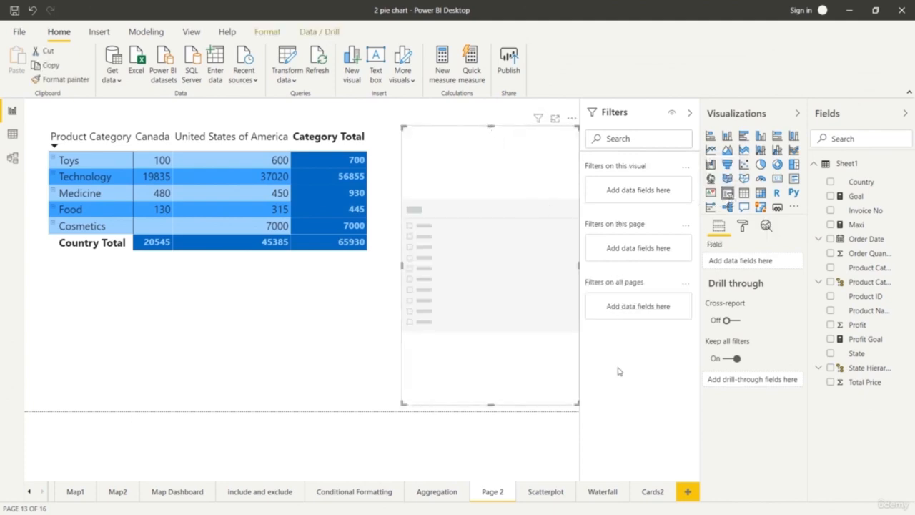
pyautogui.moveTo(871, 184); pyautogui.dragTo(767, 268)
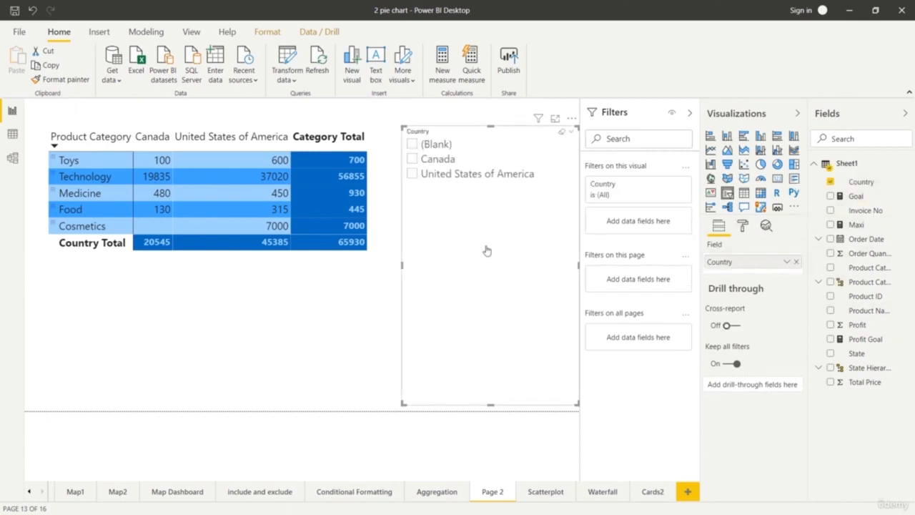
pyautogui.click(412, 159)
pyautogui.click(412, 179)
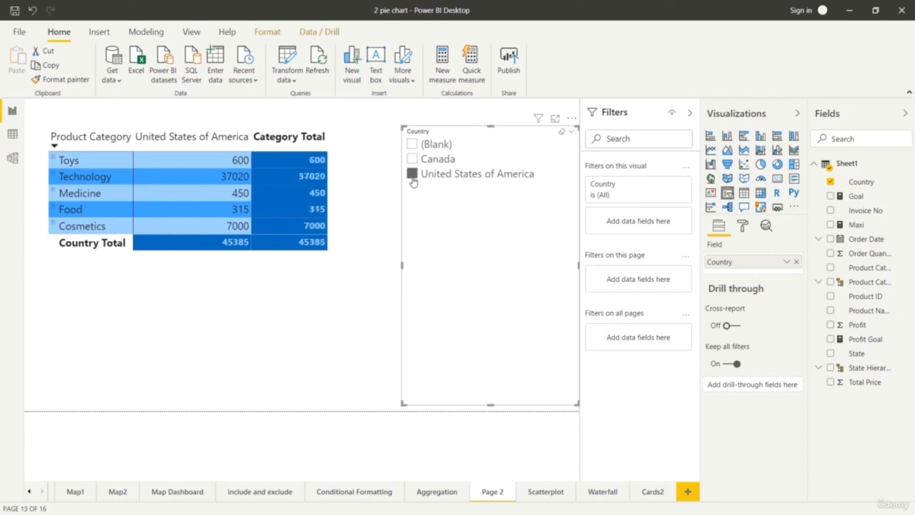
pyautogui.click(412, 179)
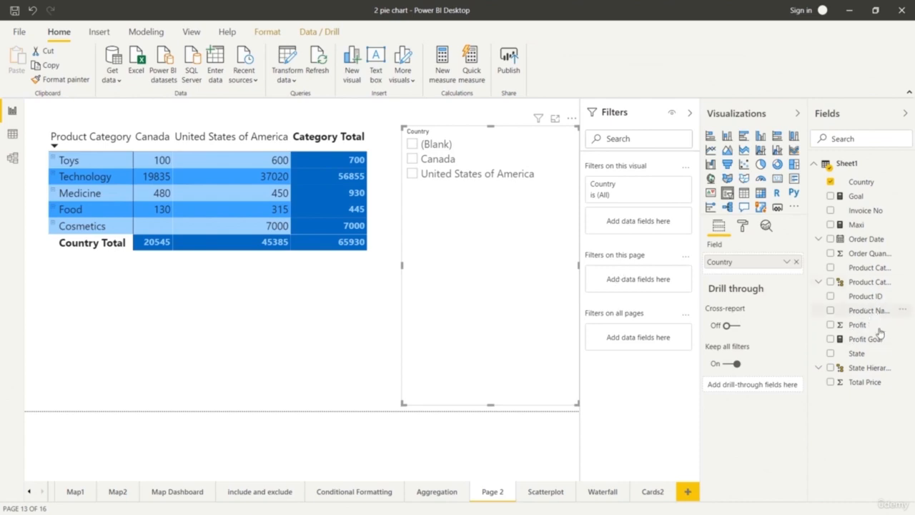
# Add the State field below Country in the slicer and expand the states under Canada and United States of America.
pyautogui.moveTo(856, 353); pyautogui.dragTo(755, 270)
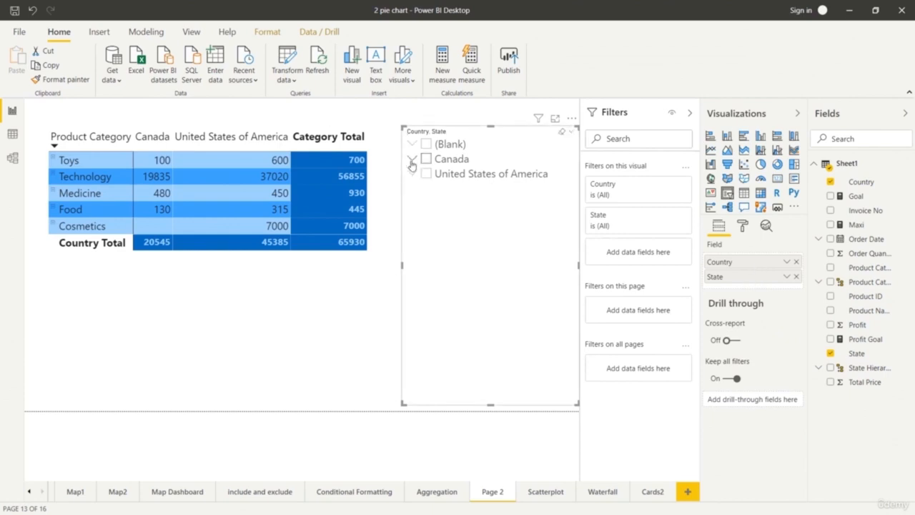
pyautogui.click(412, 160)
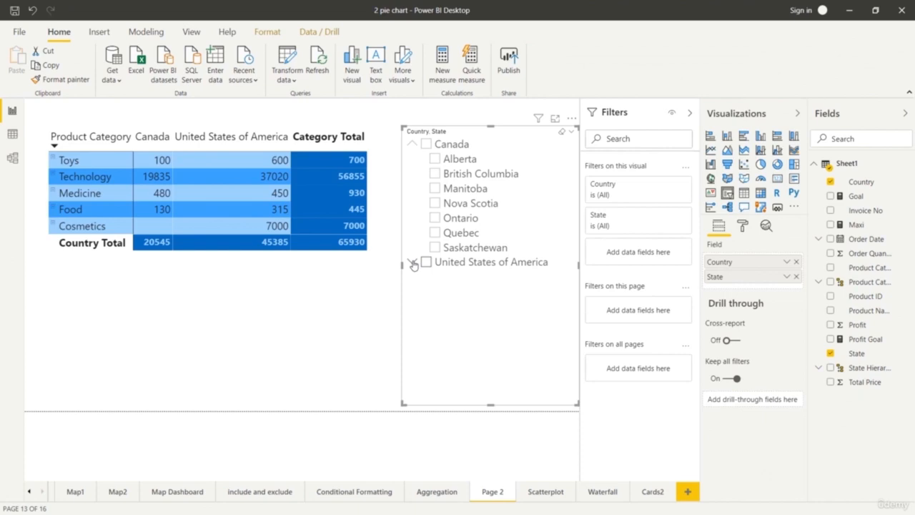
pyautogui.click(412, 263)
# Filter the matrix by single Canadian provinces in turn: Alberta, British Columbia, Manitoba, Saskatchewan, Quebec and Ontario.
pyautogui.click(435, 159)
pyautogui.click(434, 159)
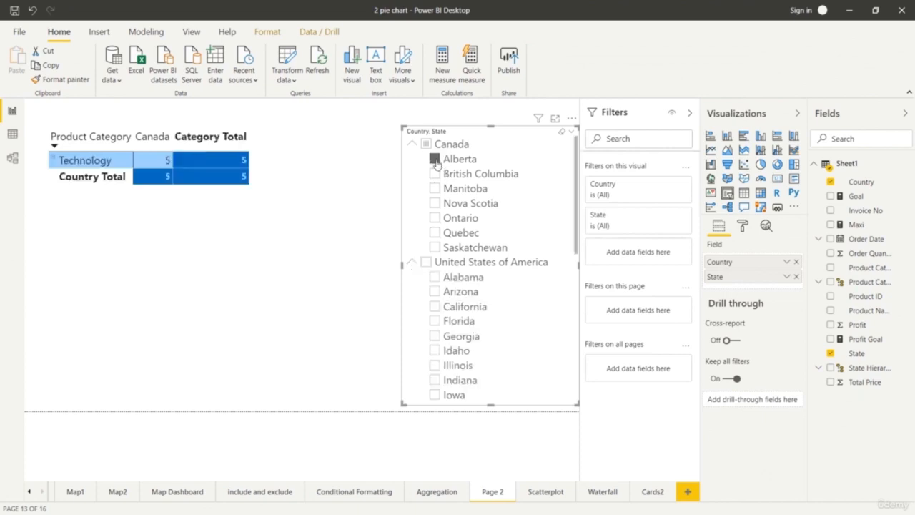
pyautogui.click(434, 173)
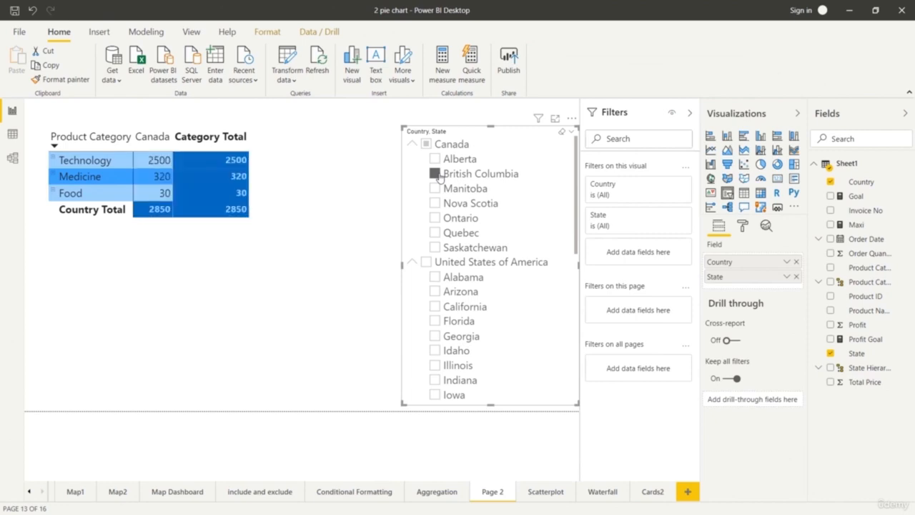
pyautogui.click(436, 175)
pyautogui.click(435, 189)
pyautogui.click(435, 248)
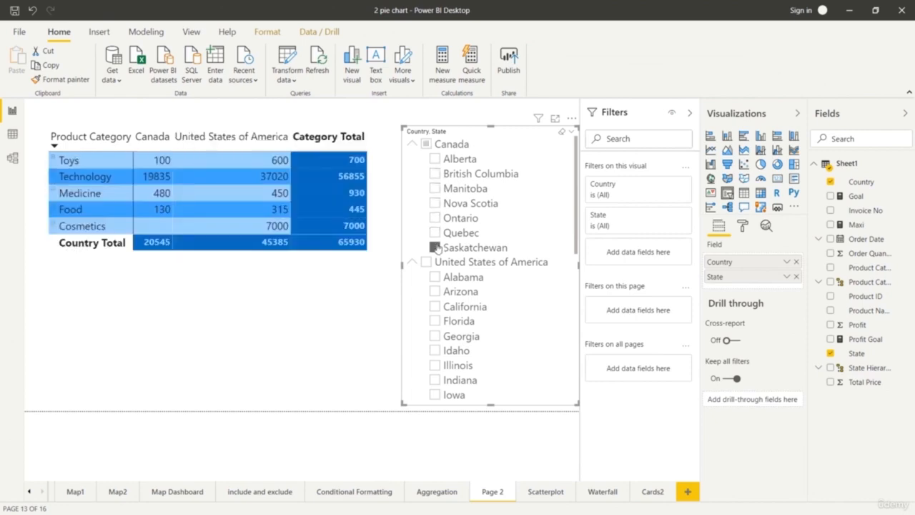
pyautogui.click(434, 233)
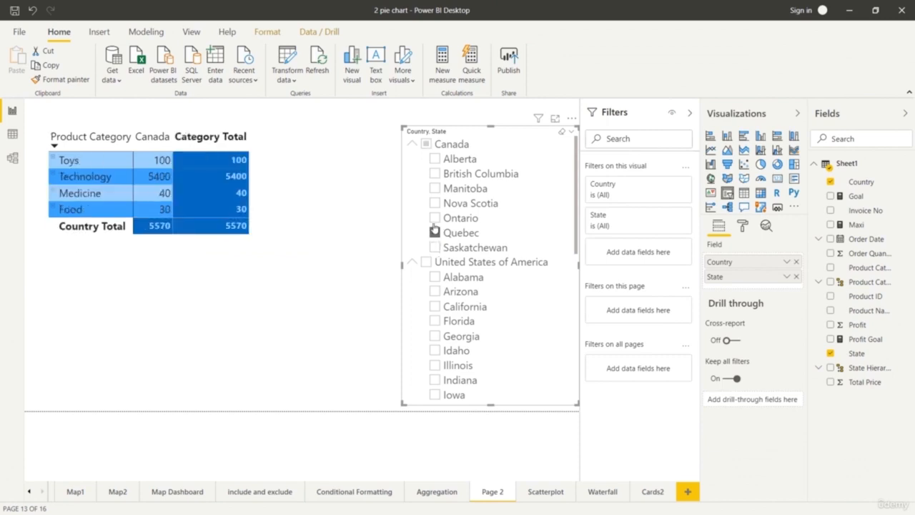
pyautogui.click(434, 220)
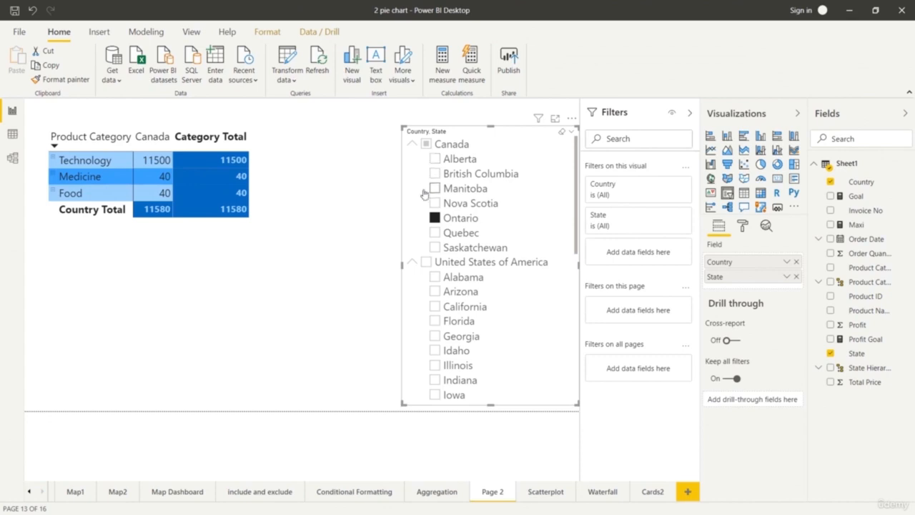
# Extend the Ontario slicer selection with Quebec, Nova Scotia, Manitoba, Arizona, California, Florida and Georgia.
pyautogui.keyDown('ctrl'); pyautogui.click(434, 234); pyautogui.keyUp('ctrl')
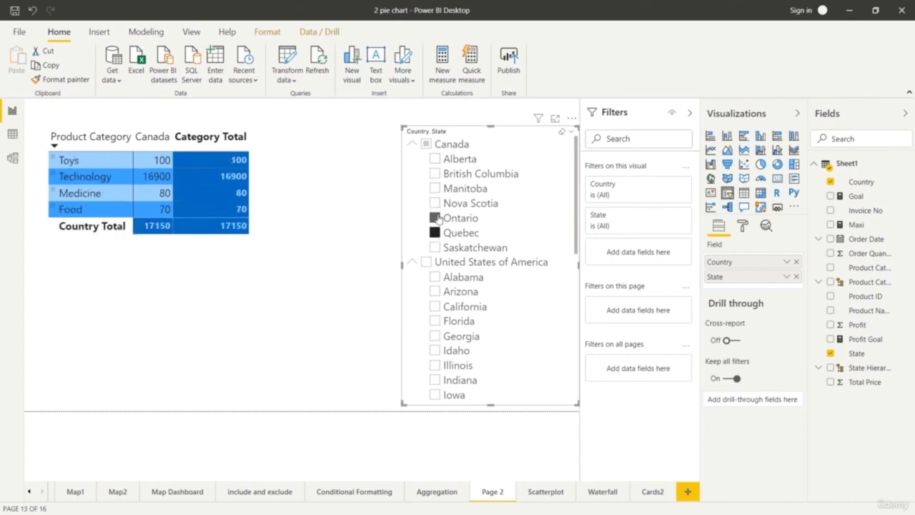
pyautogui.keyDown('ctrl'); pyautogui.click(434, 203); pyautogui.keyUp('ctrl')
pyautogui.keyDown('ctrl'); pyautogui.click(435, 188); pyautogui.keyUp('ctrl')
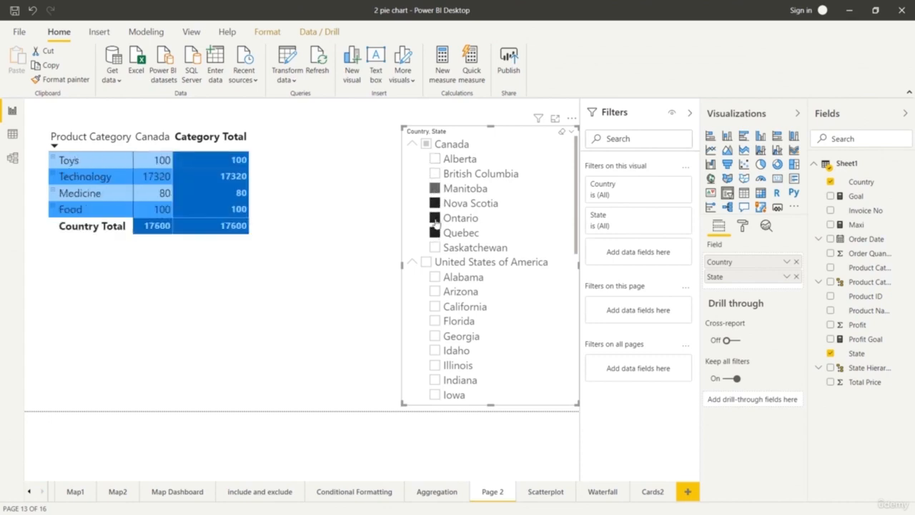
pyautogui.keyDown('ctrl'); pyautogui.click(435, 291); pyautogui.keyUp('ctrl')
pyautogui.keyDown('ctrl'); pyautogui.click(434, 306); pyautogui.keyUp('ctrl')
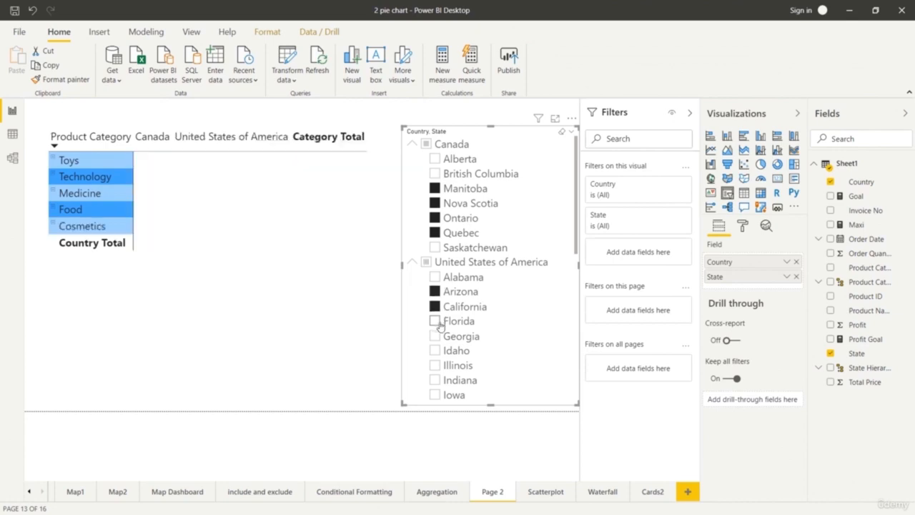
pyautogui.keyDown('ctrl'); pyautogui.click(435, 321); pyautogui.keyUp('ctrl')
pyautogui.keyDown('ctrl'); pyautogui.click(436, 337); pyautogui.keyUp('ctrl')
# Filter the matrix by single US states in turn: Georgia, Kentucky, Louisiana, Indiana, New Mexico and New York.
pyautogui.scroll(-1, 500, 330)
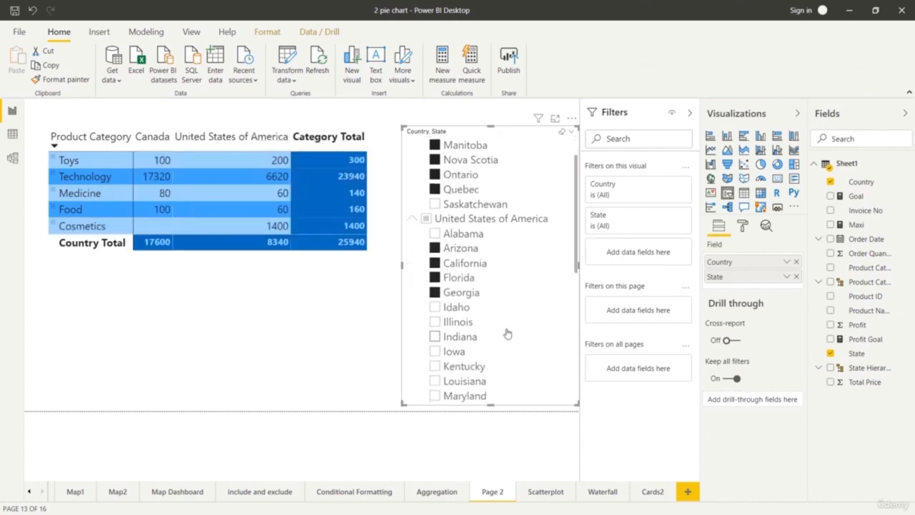
pyautogui.click(434, 294)
pyautogui.click(435, 366)
pyautogui.click(434, 381)
pyautogui.scroll(-3, 542, 315)
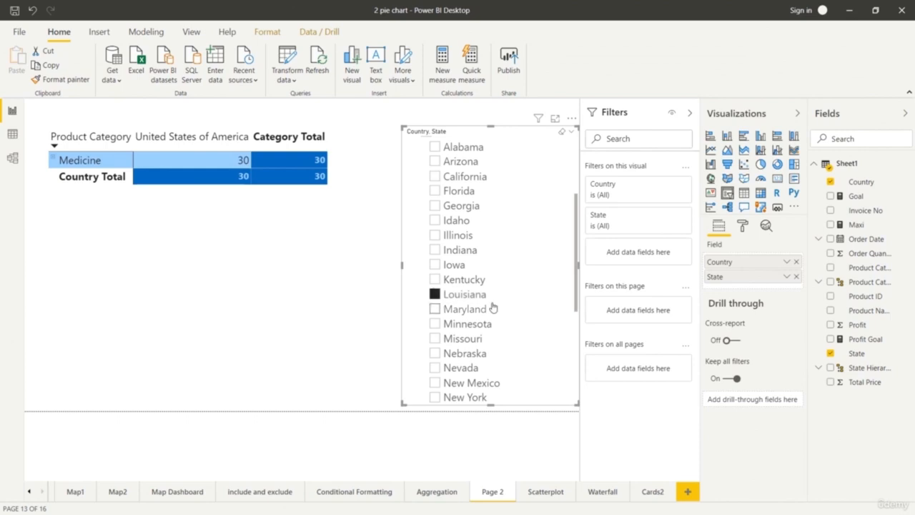
pyautogui.click(434, 249)
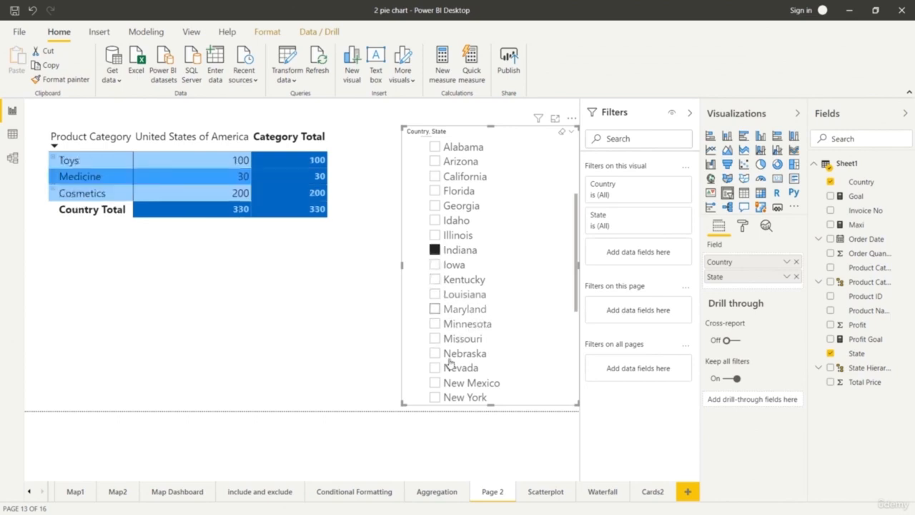
pyautogui.click(434, 383)
pyautogui.click(434, 398)
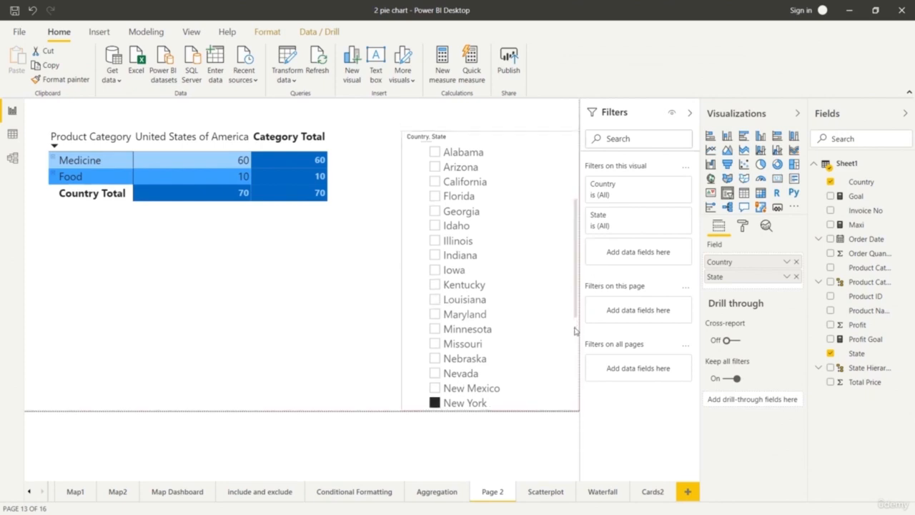
# Filter the matrix by Texas, Wyoming, Vermont, Virginia, Washington and West Virginia, one state at a time.
pyautogui.scroll(-1, 563, 348)
pyautogui.scroll(-3, 564, 347)
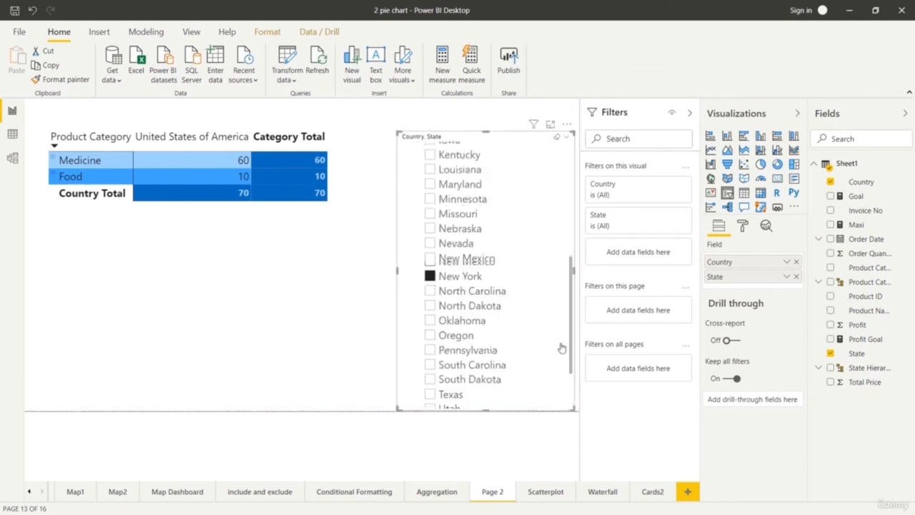
pyautogui.click(430, 393)
pyautogui.scroll(-2, 429, 398)
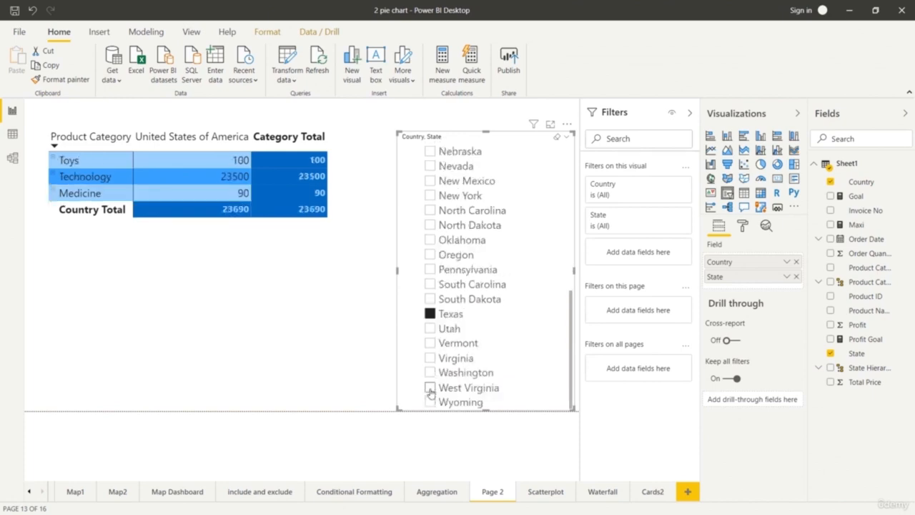
pyautogui.click(430, 401)
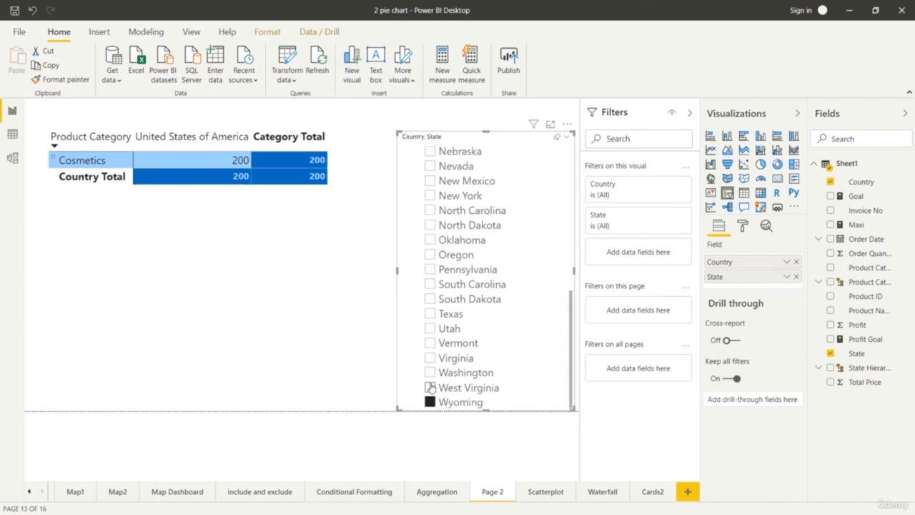
pyautogui.click(431, 344)
pyautogui.click(431, 358)
pyautogui.click(433, 371)
pyautogui.click(431, 358)
pyautogui.click(431, 344)
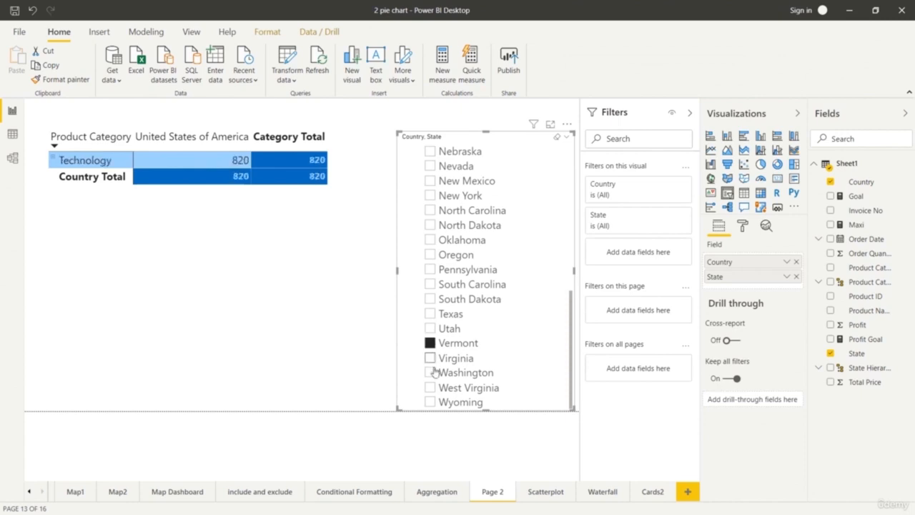
pyautogui.click(432, 372)
pyautogui.click(431, 387)
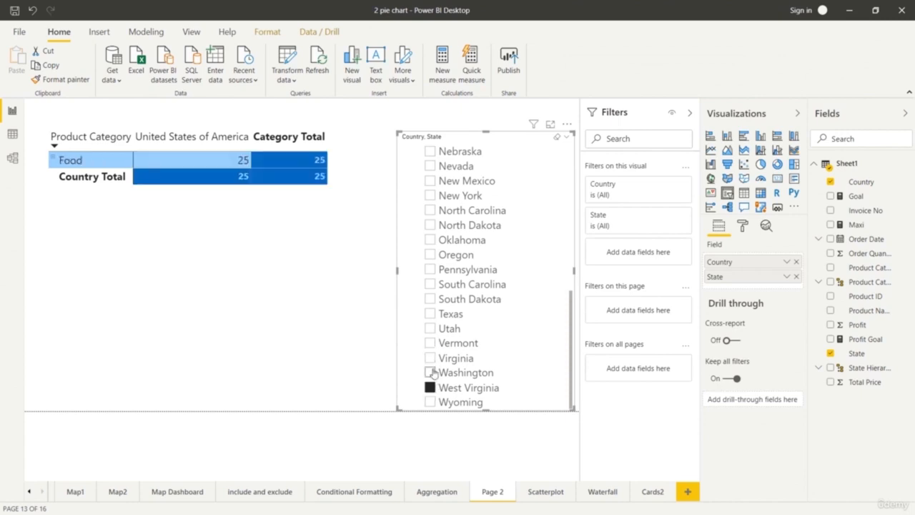
# Filter the matrix by Virginia, Texas, Utah, Vermont and Wyoming, selecting one state at a time.
pyautogui.click(431, 358)
pyautogui.click(431, 314)
pyautogui.click(430, 328)
pyautogui.click(430, 343)
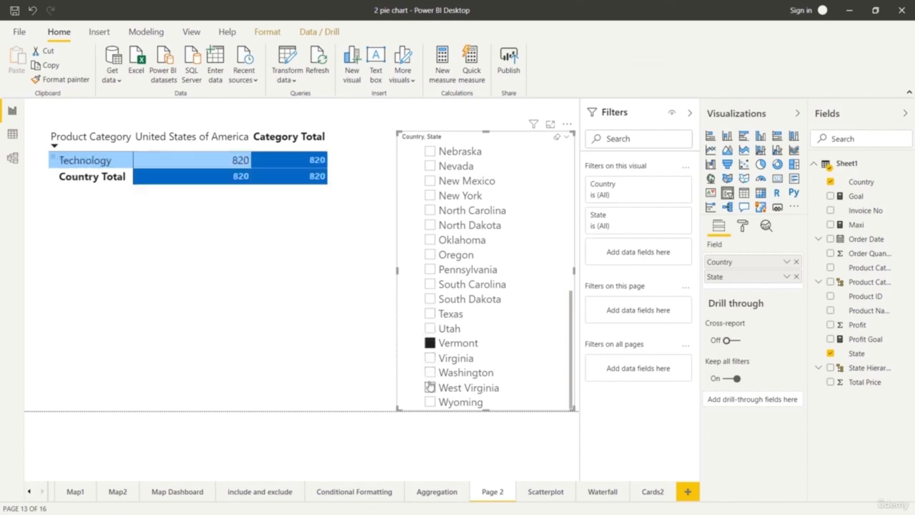
pyautogui.click(430, 402)
# Filter the matrix by South Carolina, Pennsylvania, Oregon, Oklahoma and North Carolina, one state at a time.
pyautogui.scroll(1, 434, 396)
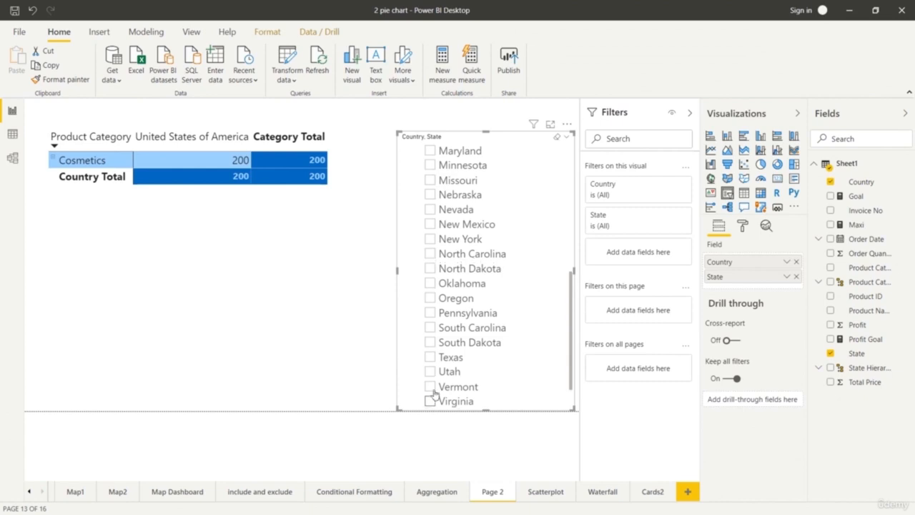
pyautogui.click(430, 328)
pyautogui.click(430, 312)
pyautogui.click(430, 297)
pyautogui.click(429, 283)
pyautogui.click(430, 255)
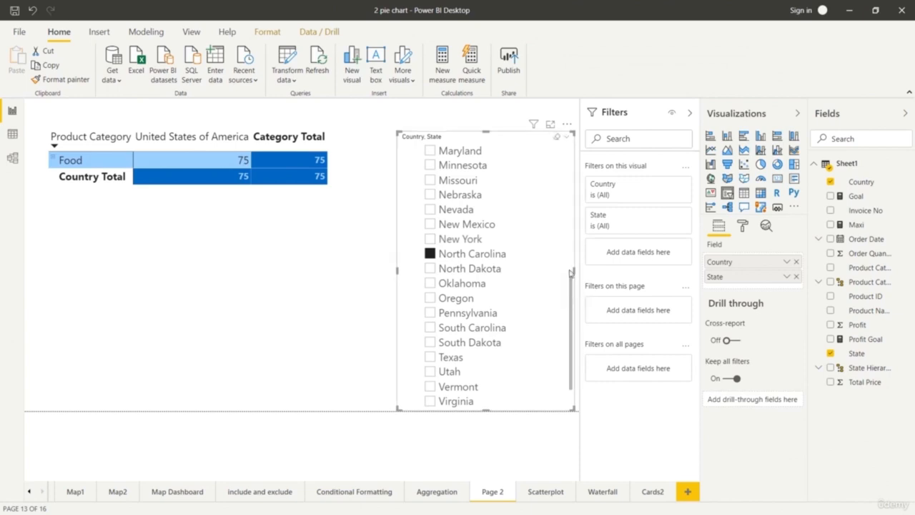
# Select both Quebec and Georgia in the Country and State slicer to filter the matrix.
pyautogui.scroll(7, 572, 272)
pyautogui.click(459, 238)
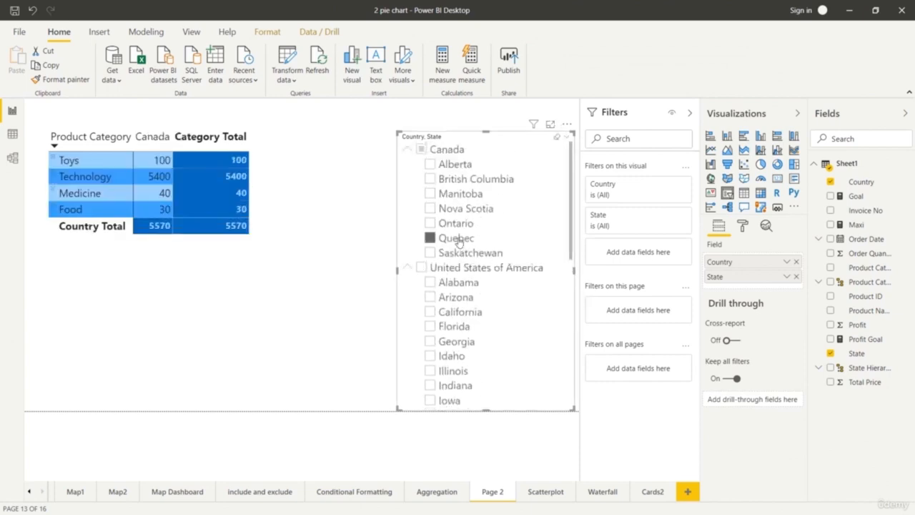
pyautogui.keyDown('ctrl'); pyautogui.click(458, 345); pyautogui.keyUp('ctrl')
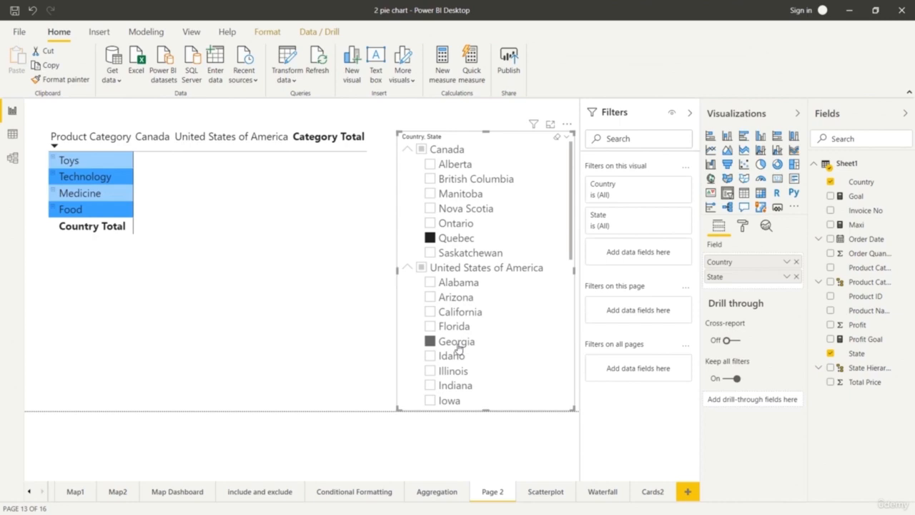
pyautogui.click(458, 342)
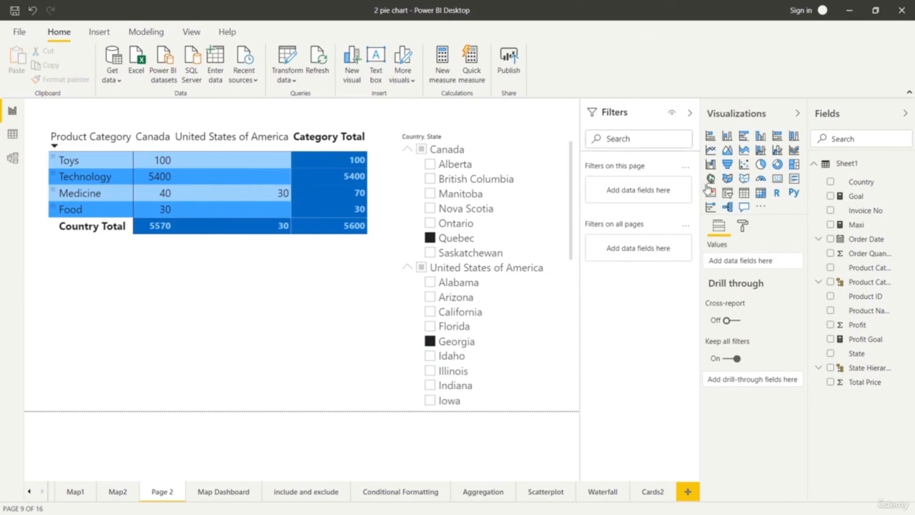
# Add a second slicer, place it below the matrix, and assign the Order Date field to it.
pyautogui.click(728, 204)
pyautogui.moveTo(166, 227); pyautogui.dragTo(237, 343)
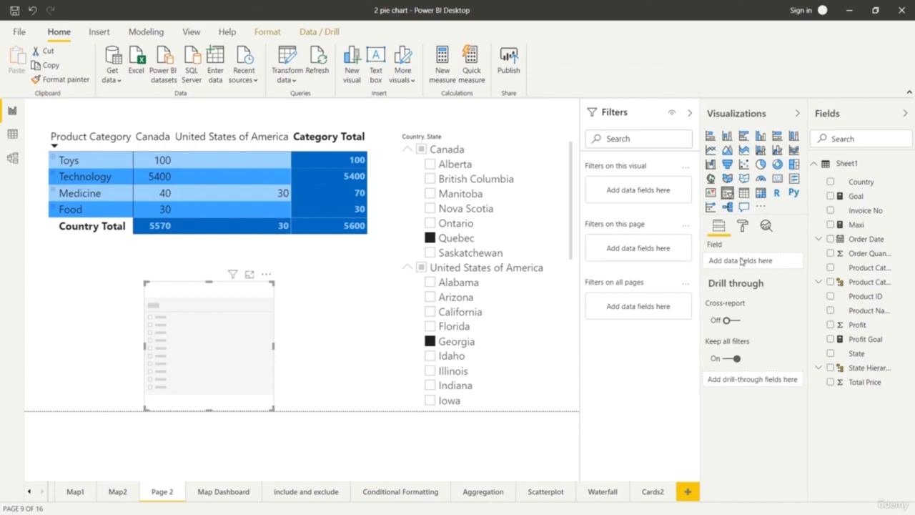
pyautogui.moveTo(880, 241); pyautogui.dragTo(761, 263)
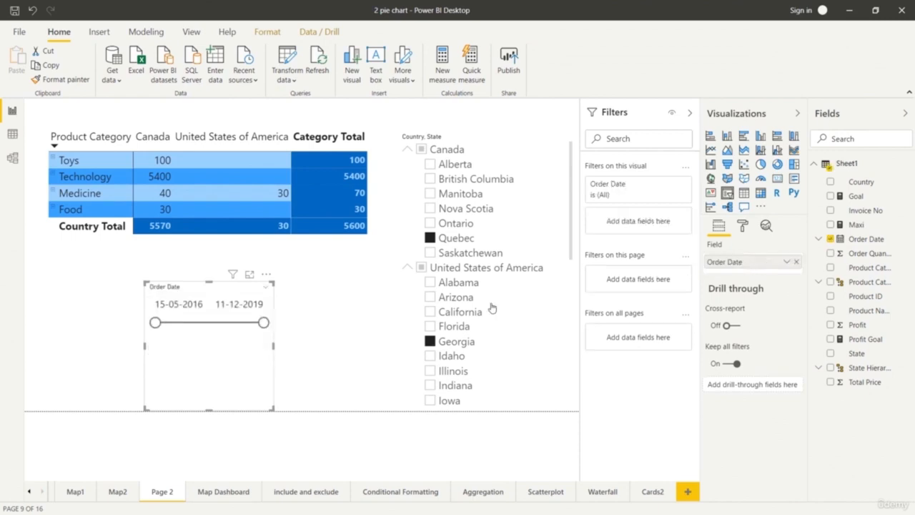
# Widen the Order Date slicer and try start dates of 26-02-2017, 15-05-2016 and 29-09-2017 with its range slider.
pyautogui.moveTo(274, 346); pyautogui.dragTo(360, 348)
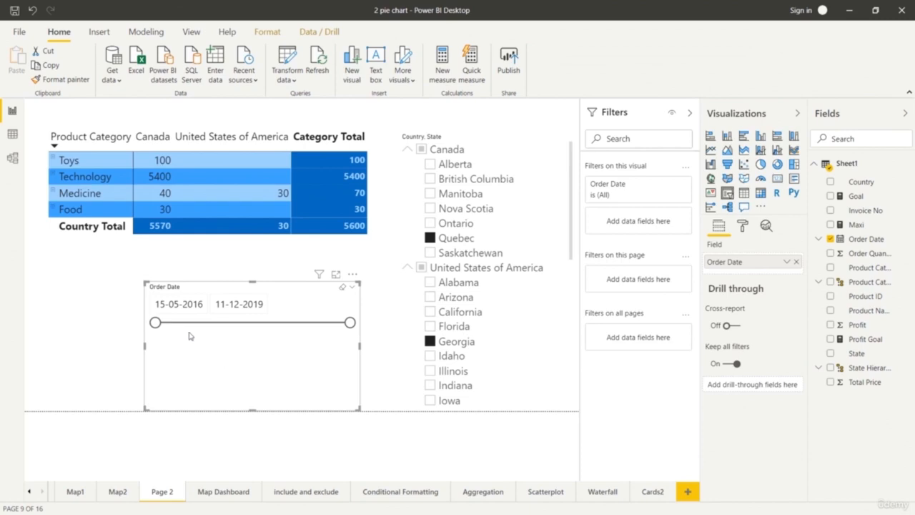
pyautogui.moveTo(156, 323); pyautogui.dragTo(199, 333)
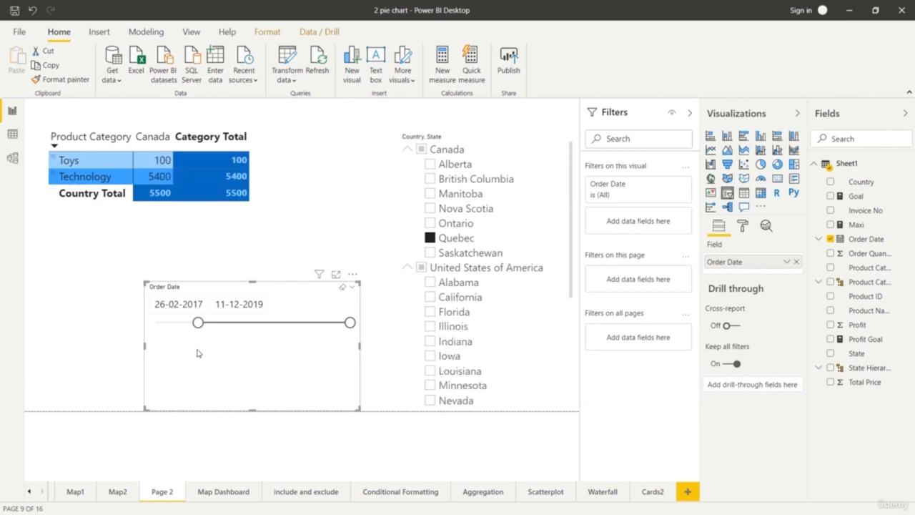
pyautogui.moveTo(198, 322); pyautogui.dragTo(147, 323)
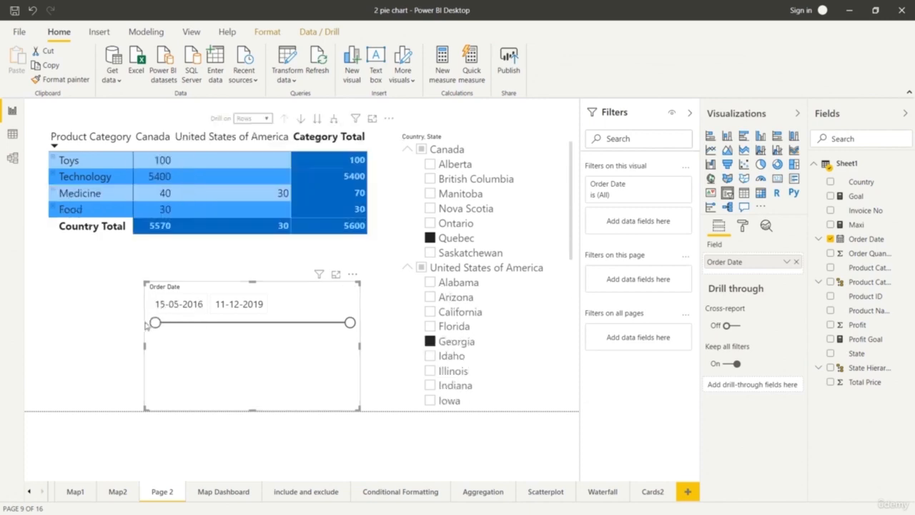
pyautogui.moveTo(349, 323); pyautogui.dragTo(396, 351)
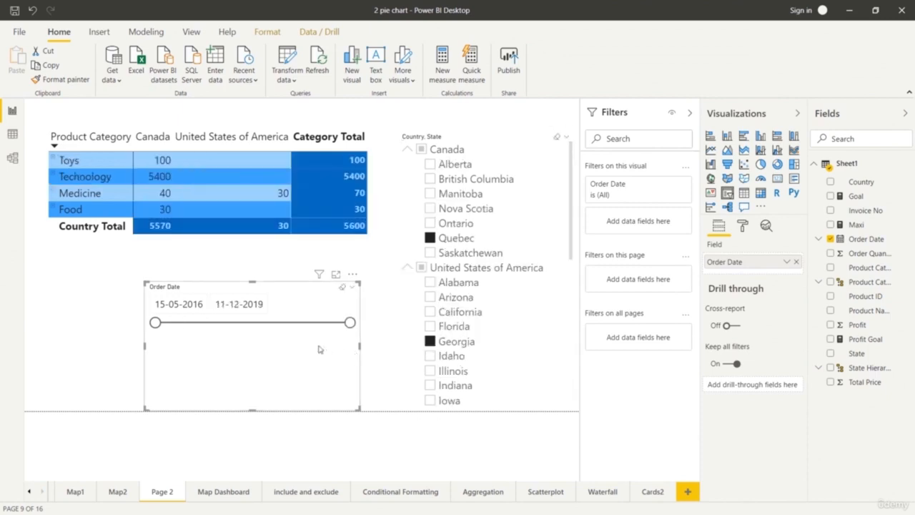
pyautogui.moveTo(155, 322); pyautogui.dragTo(224, 337)
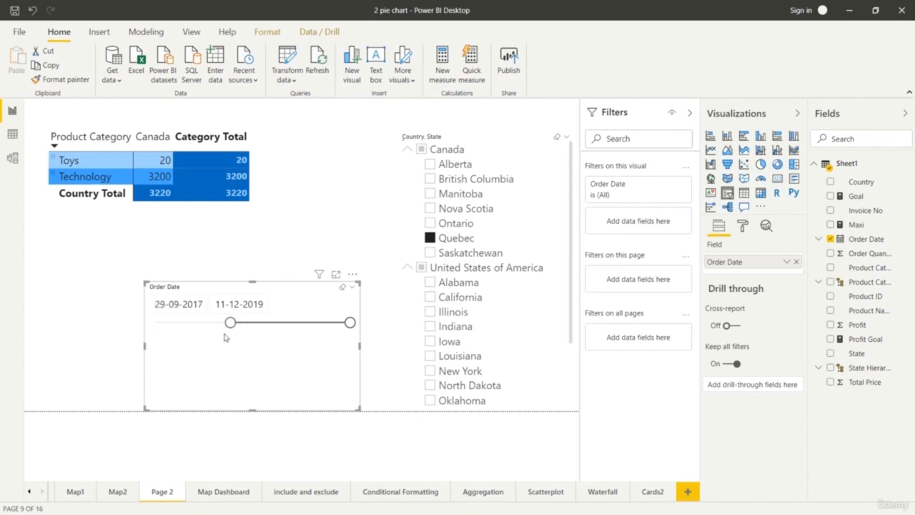
# Set the Order Date slicer's start date to 03-09-2017 and its end date to 20-12-2019 using the calendars.
pyautogui.click(203, 306)
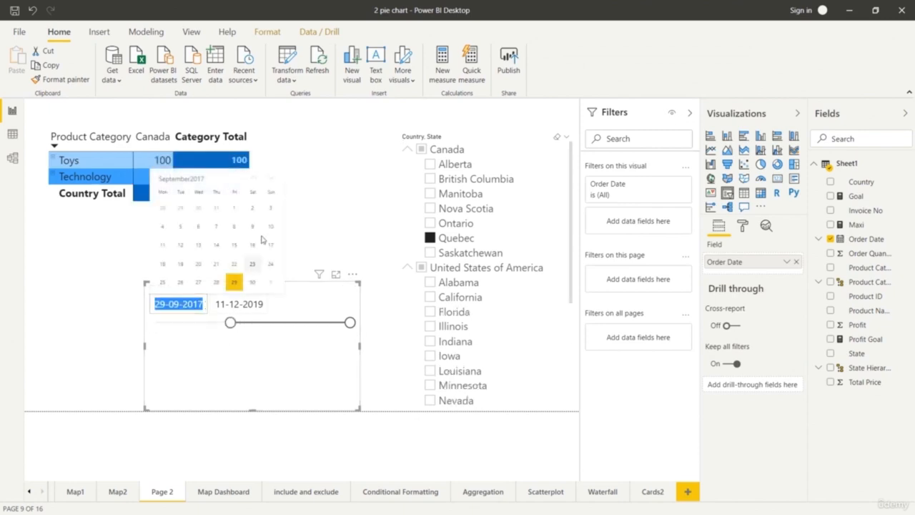
pyautogui.click(269, 208)
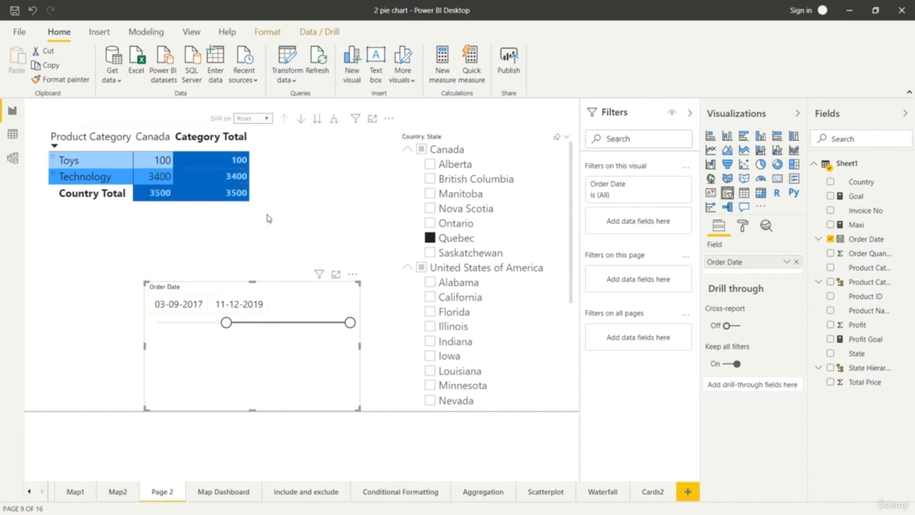
pyautogui.click(267, 218)
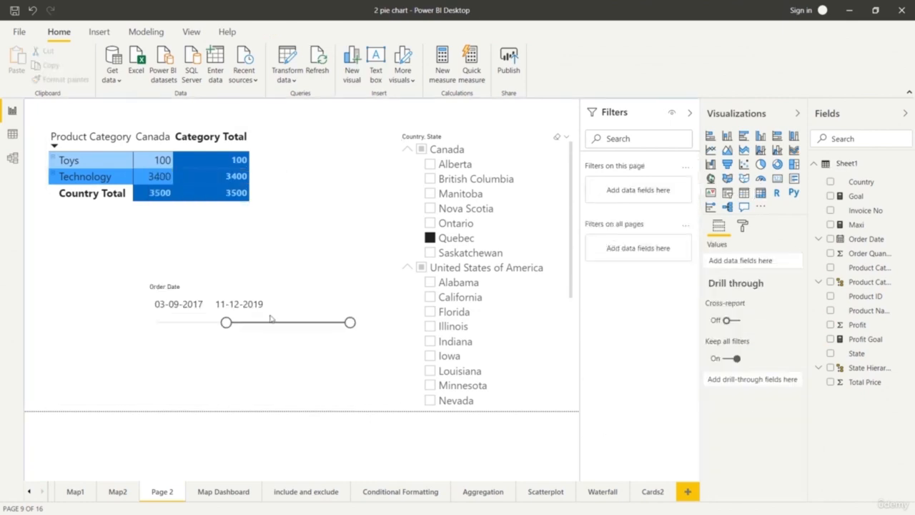
pyautogui.click(243, 304)
pyautogui.click(291, 255)
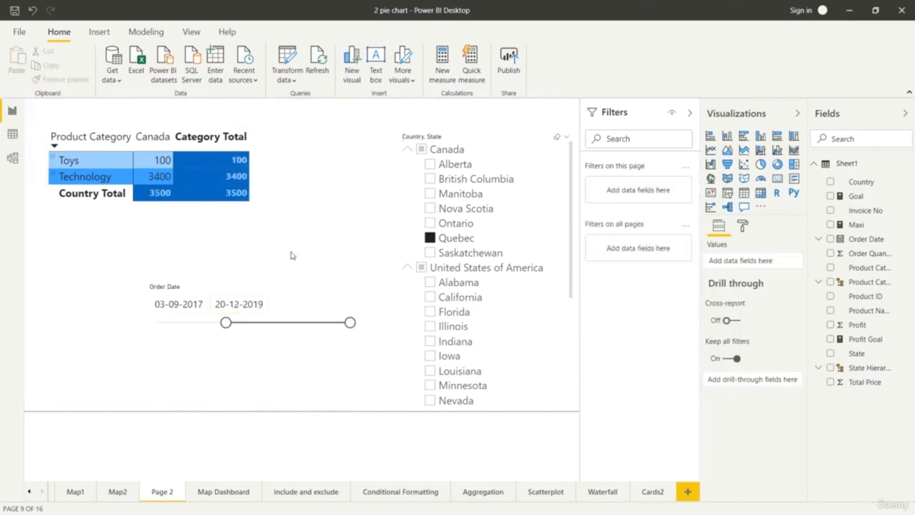
# Extend the Order Date slicer's end date to 26-12-2024 by choosing the year 2024 and the day in the calendar.
pyautogui.click(247, 304)
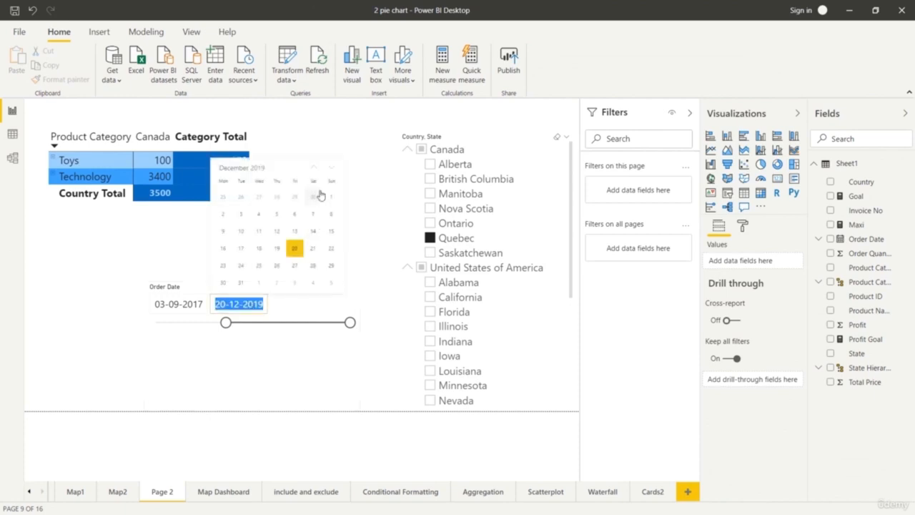
pyautogui.click(262, 169)
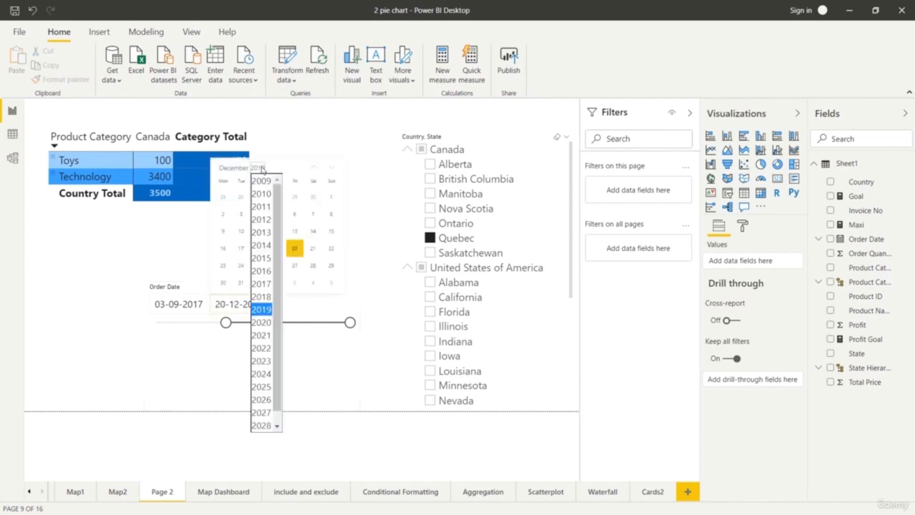
pyautogui.click(263, 375)
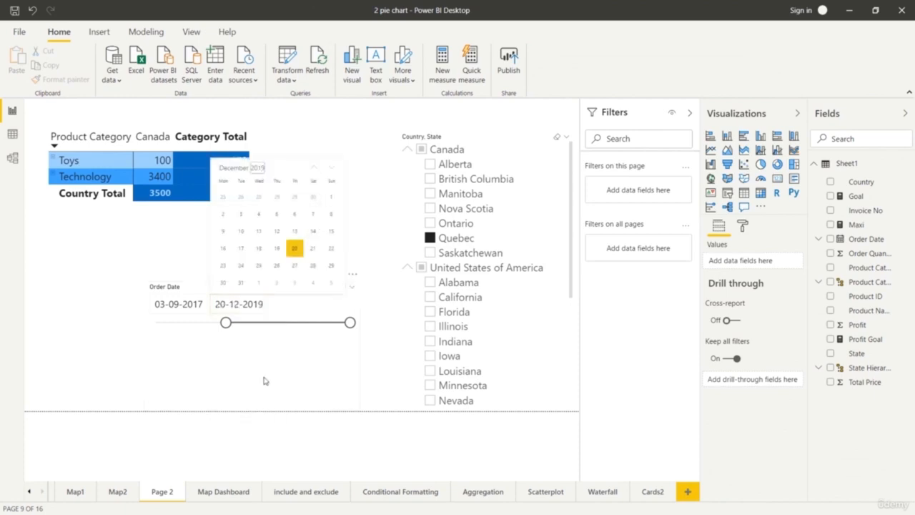
pyautogui.click(275, 265)
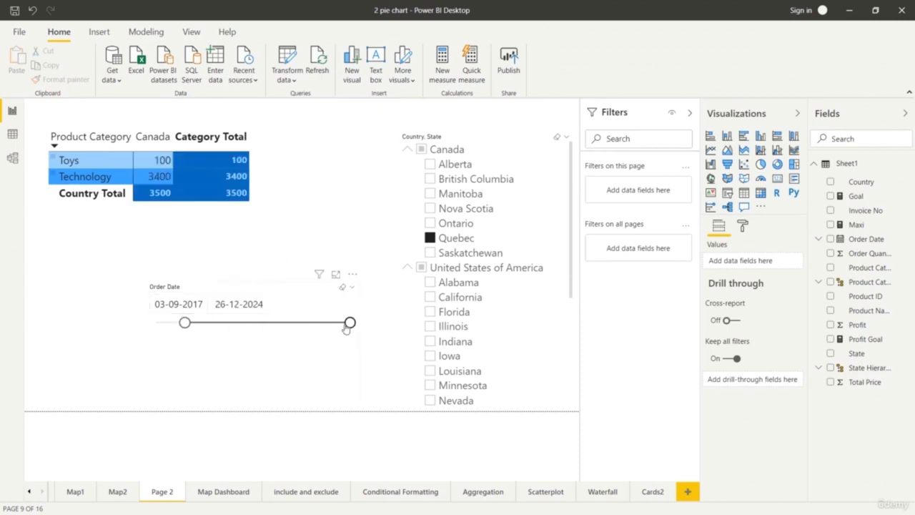
# Adjust the Order Date range slider to start at 23-08-2016 and end at 17-05-2021.
pyautogui.moveTo(186, 323)
pyautogui.mouseDown()
pyautogui.moveTo(327, 327)
pyautogui.moveTo(170, 332)
pyautogui.mouseUp()
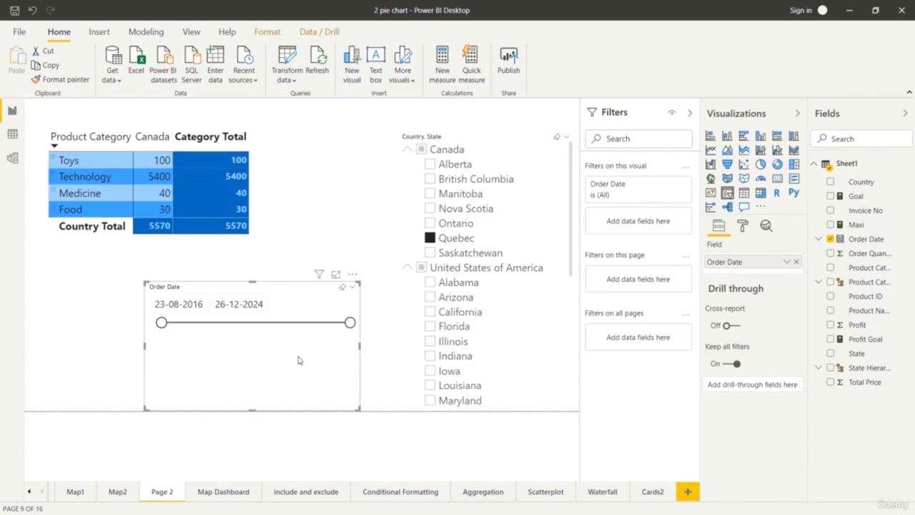
pyautogui.moveTo(348, 325); pyautogui.dragTo(265, 333)
pyautogui.click(290, 451)
# Reduce the Order Date slicer's height and place it in the lower-left area of the report page.
pyautogui.click(265, 372)
pyautogui.moveTo(252, 408); pyautogui.dragTo(255, 346)
pyautogui.moveTo(239, 308); pyautogui.dragTo(168, 336)
pyautogui.click(290, 440)
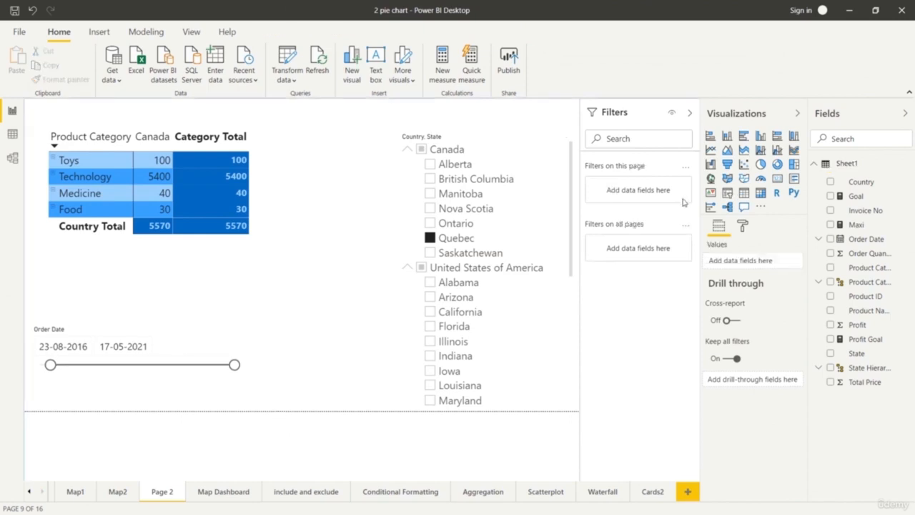
# Add another slicer beside the date range slicer, assign Order Date to it, and switch the field to Date Hierarchy.
pyautogui.click(727, 193)
pyautogui.moveTo(168, 224); pyautogui.dragTo(371, 336)
pyautogui.moveTo(866, 239); pyautogui.dragTo(764, 261)
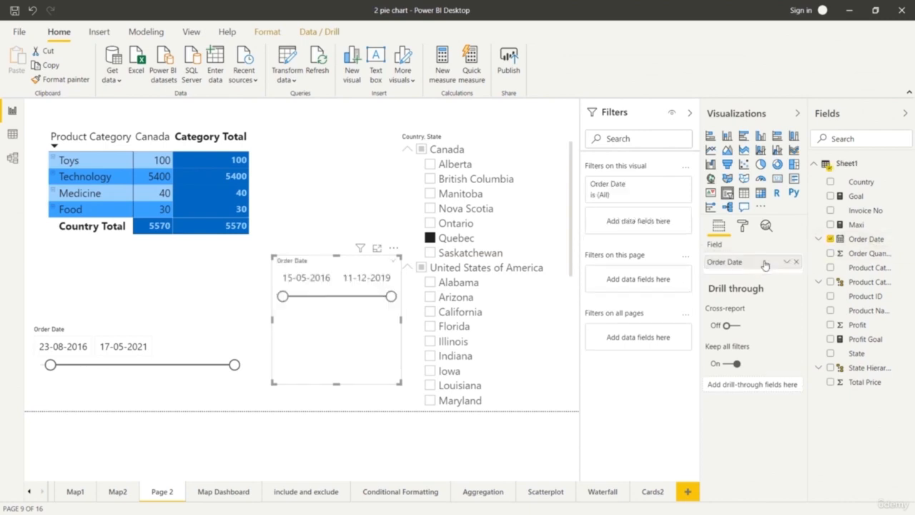
pyautogui.click(787, 262)
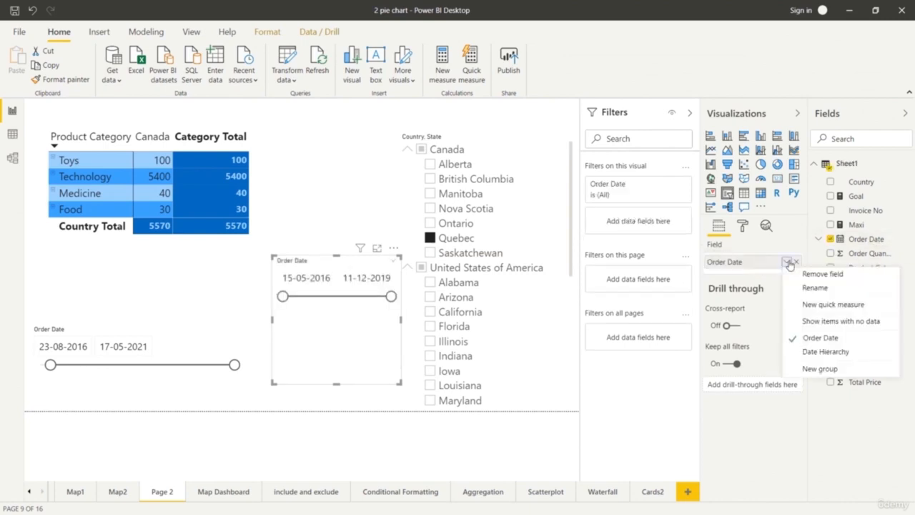
pyautogui.click(819, 351)
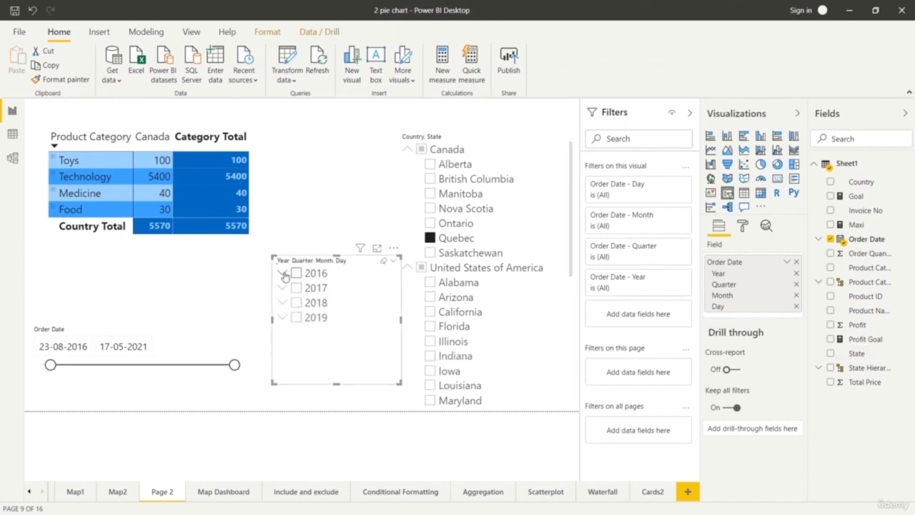
# Expand 2016 and Qtr 1 in the date hierarchy slicer and filter by January, February and March, one at a time.
pyautogui.click(283, 275)
pyautogui.click(283, 275)
pyautogui.click(283, 274)
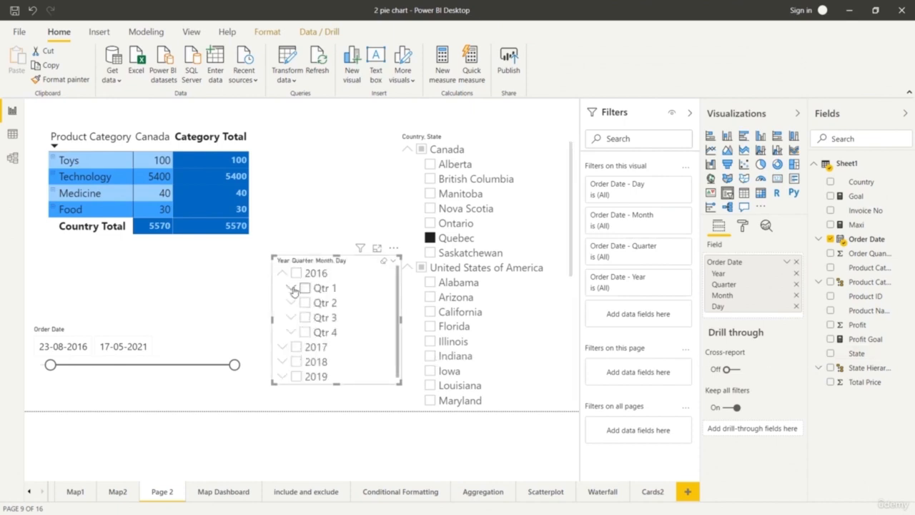
pyautogui.click(291, 288)
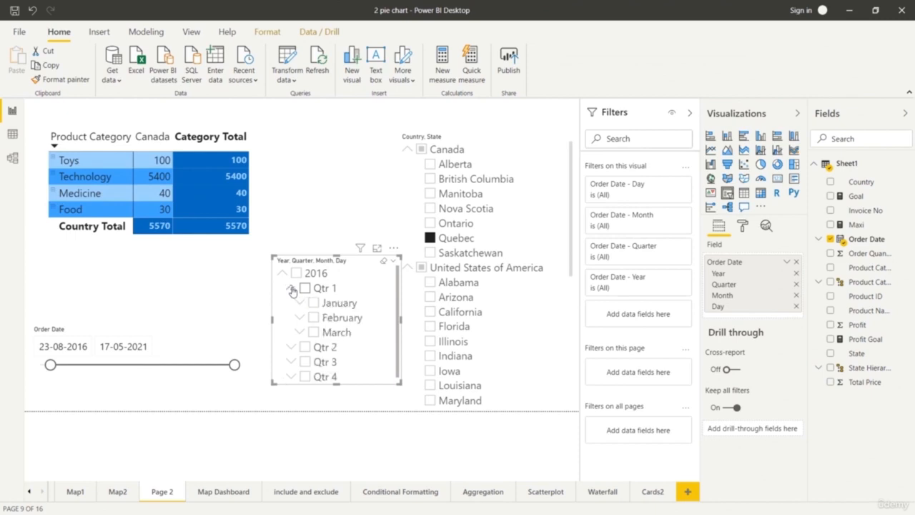
pyautogui.click(314, 303)
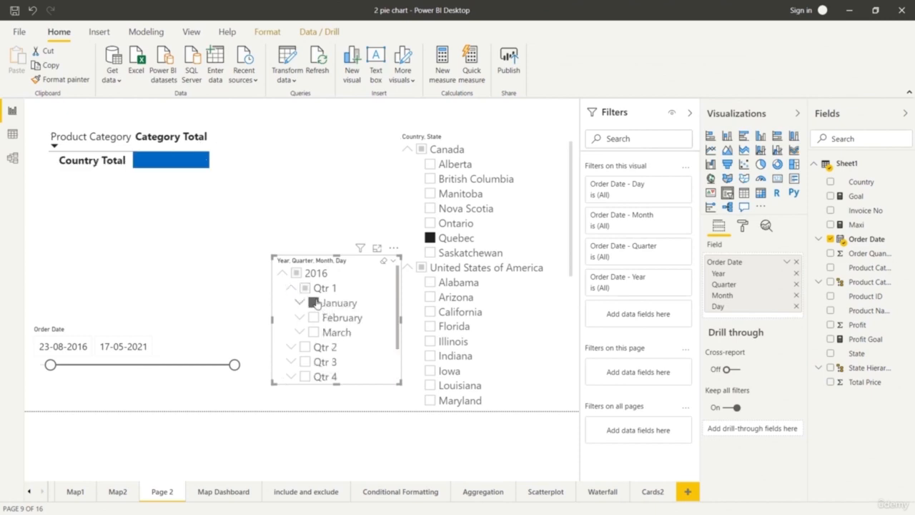
pyautogui.click(314, 317)
pyautogui.click(313, 332)
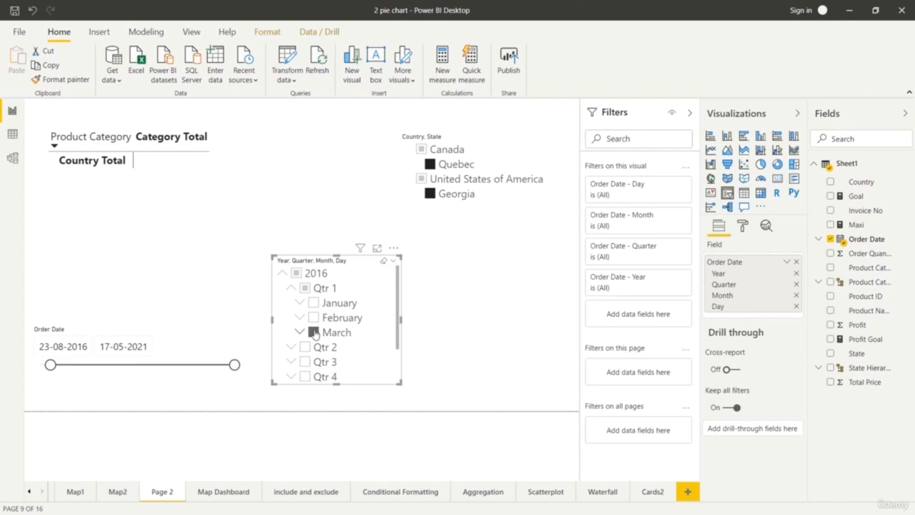
# Collapse 2016 in the date hierarchy slicer and filter the matrix by 2017, 2018 and 2017 again.
pyautogui.click(283, 273)
pyautogui.click(294, 288)
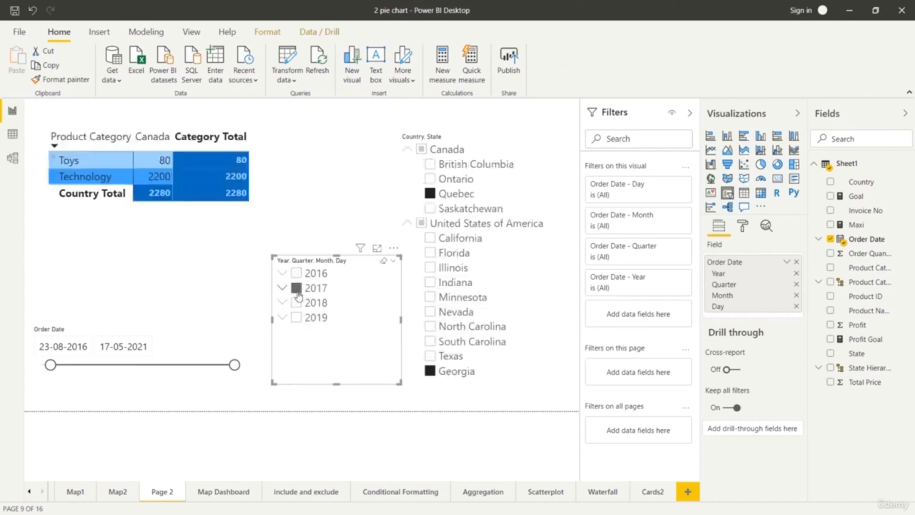
pyautogui.click(298, 305)
pyautogui.click(296, 290)
# Exclude April from Qtr 2 of 2017 in the date hierarchy slicer and extend the slicer upward to show more entries.
pyautogui.click(282, 289)
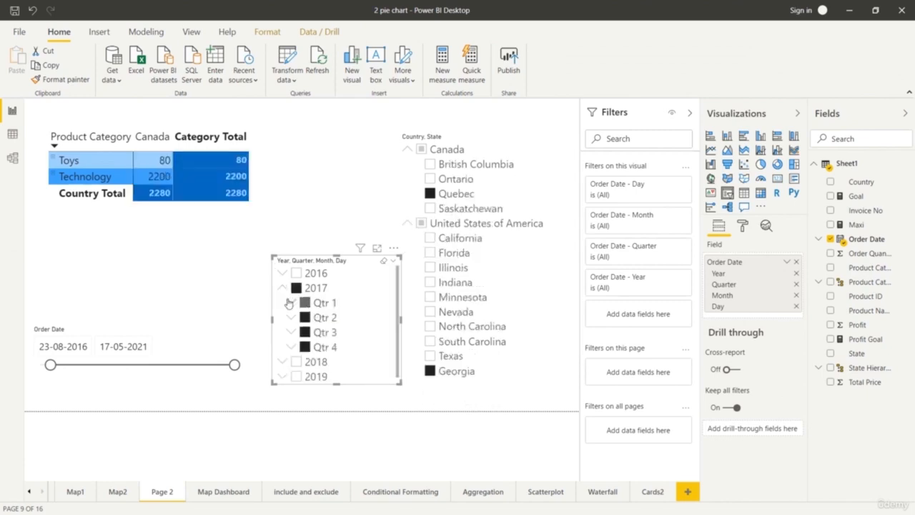
pyautogui.click(292, 319)
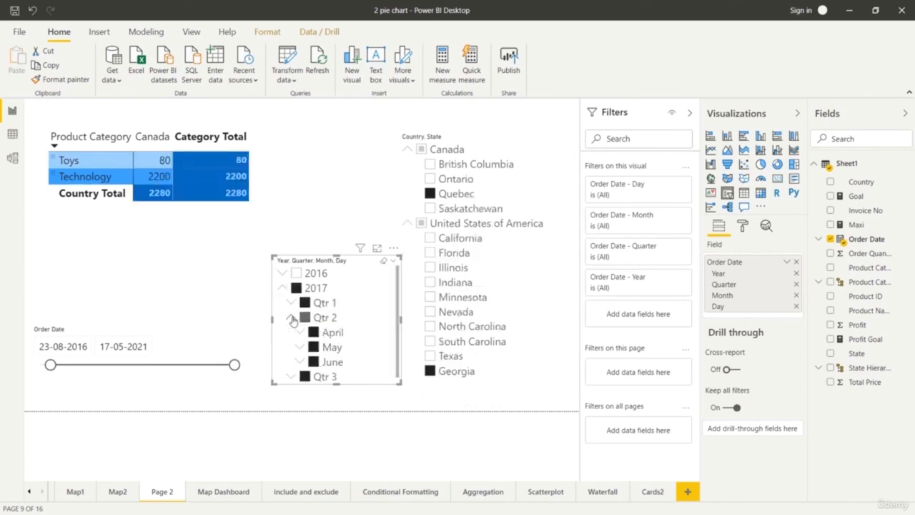
pyautogui.keyDown('ctrl'); pyautogui.click(313, 333); pyautogui.keyUp('ctrl')
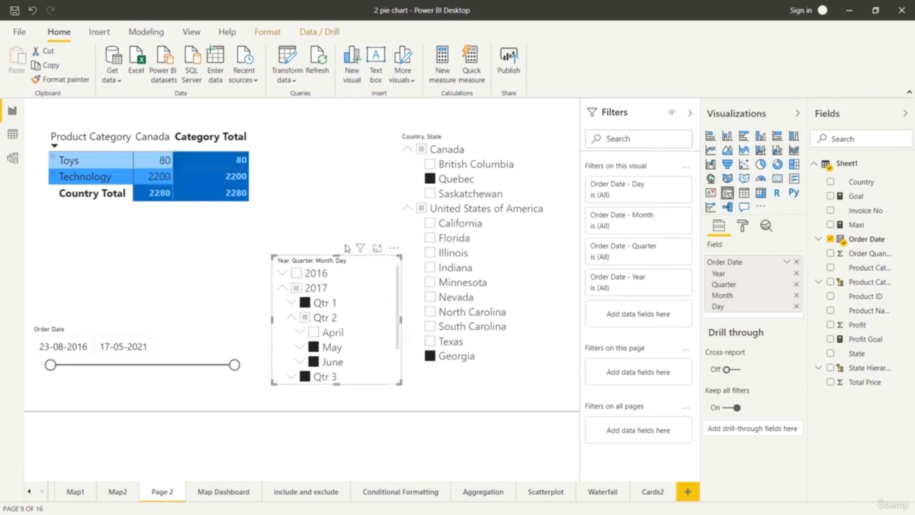
pyautogui.moveTo(336, 256); pyautogui.dragTo(342, 213)
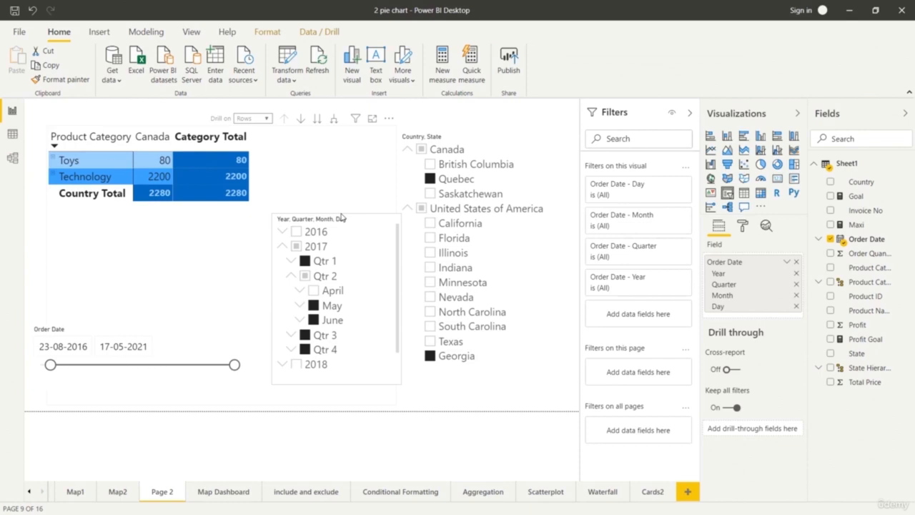
pyautogui.click(357, 436)
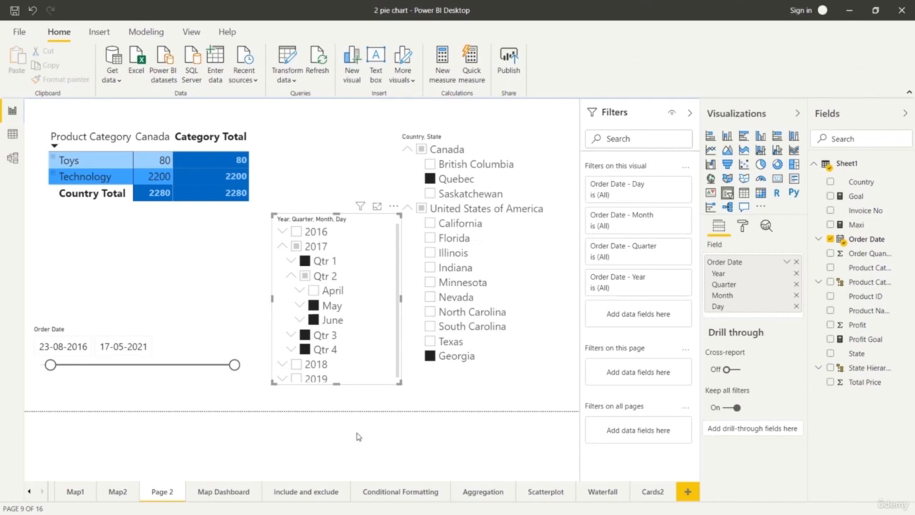
# Turn on the border and shadow for the Order Date range slicer.
pyautogui.click(207, 387)
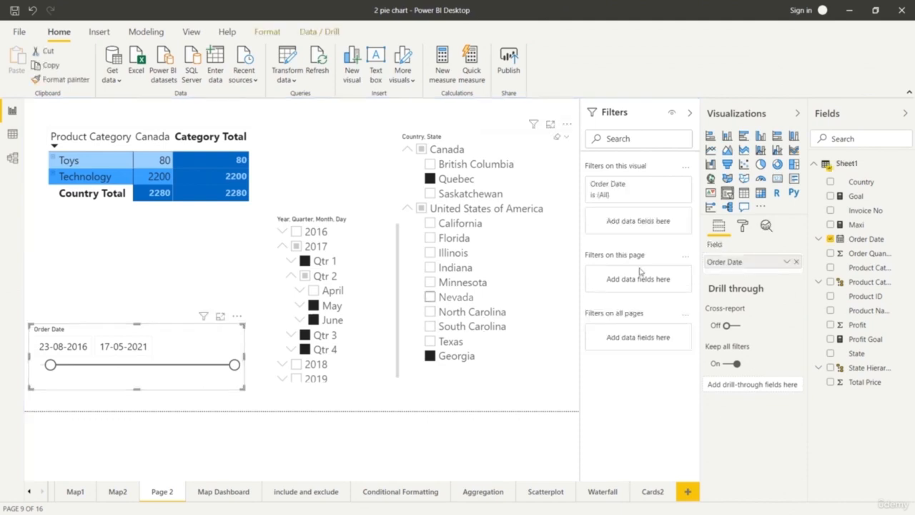
pyautogui.click(743, 228)
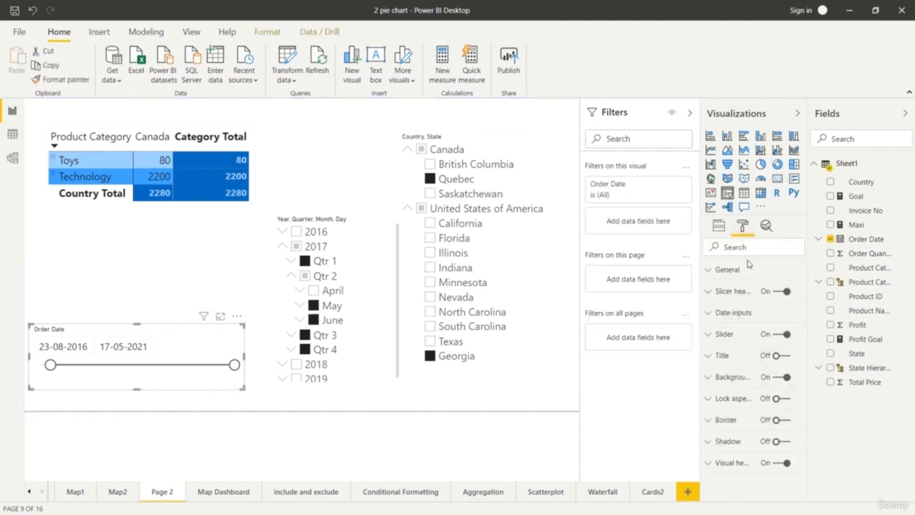
pyautogui.click(786, 423)
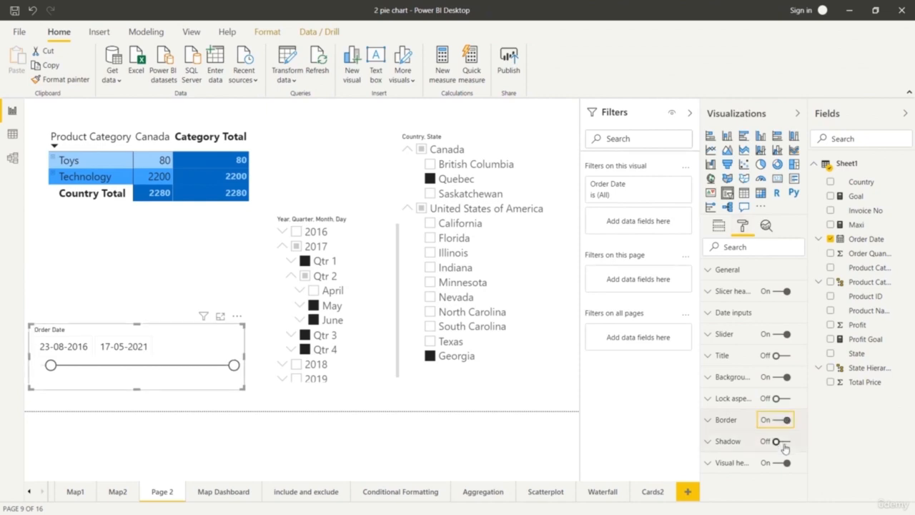
pyautogui.click(785, 442)
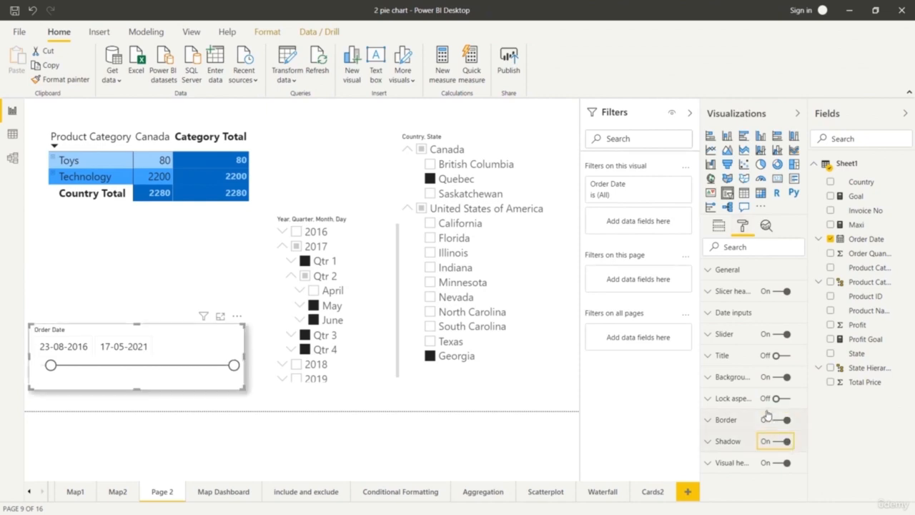
# Set the date inputs background of the Order Date range slicer to a light yellow theme colour.
pyautogui.click(711, 314)
pyautogui.moveTo(805, 387)
pyautogui.mouseDown()
pyautogui.moveTo(815, 415)
pyautogui.moveTo(806, 390)
pyautogui.mouseUp()
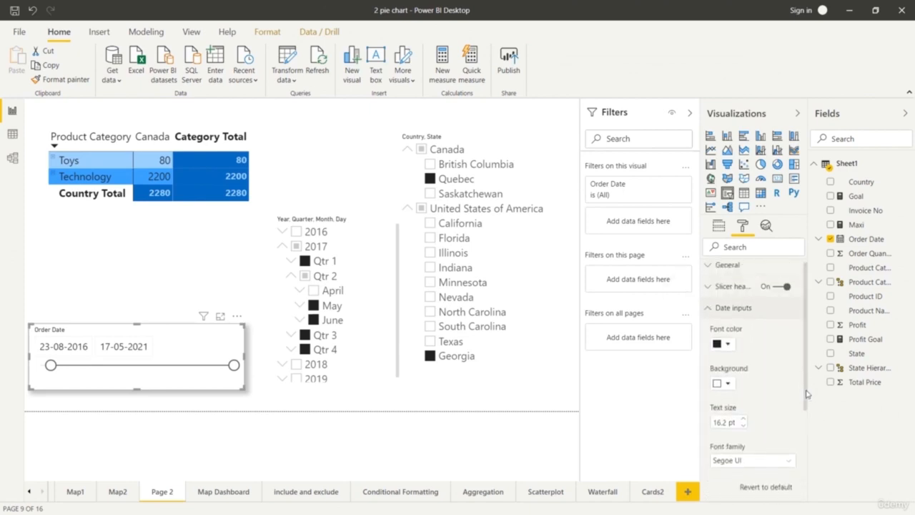
pyautogui.click(706, 309)
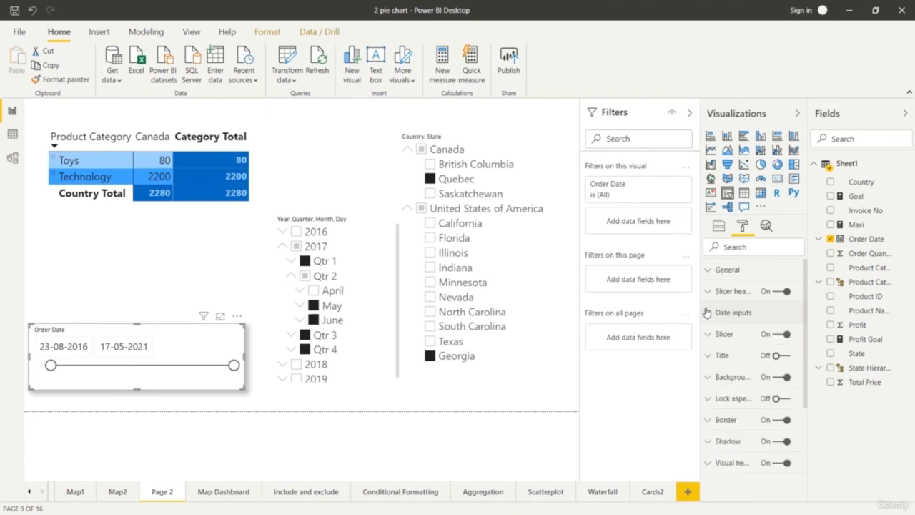
pyautogui.click(706, 312)
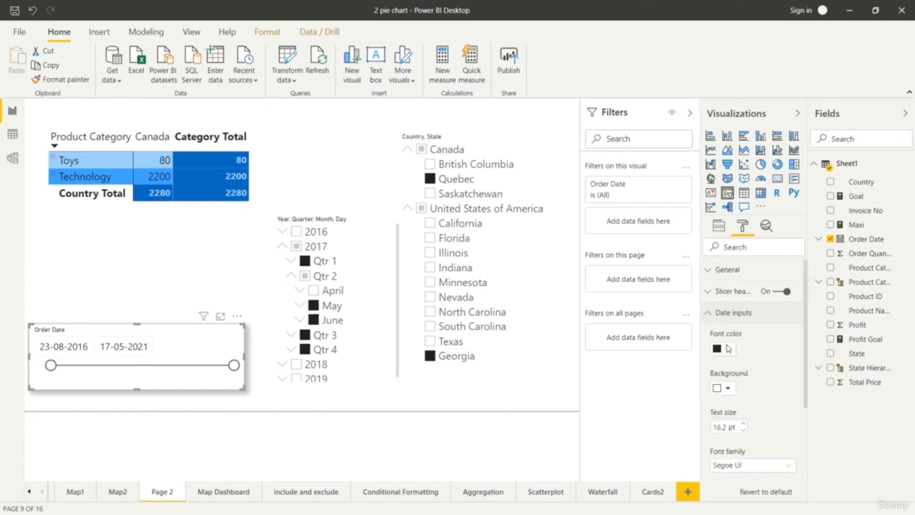
pyautogui.click(729, 388)
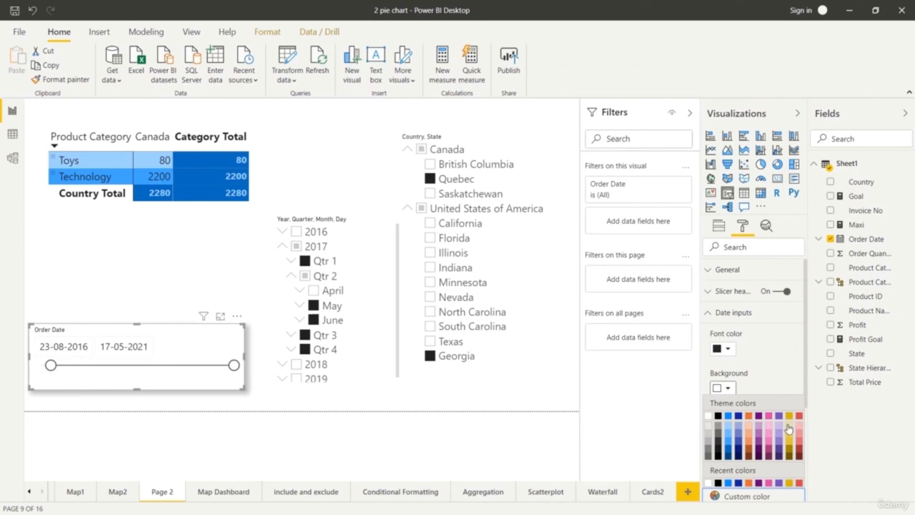
pyautogui.click(789, 429)
pyautogui.scroll(-1, 790, 426)
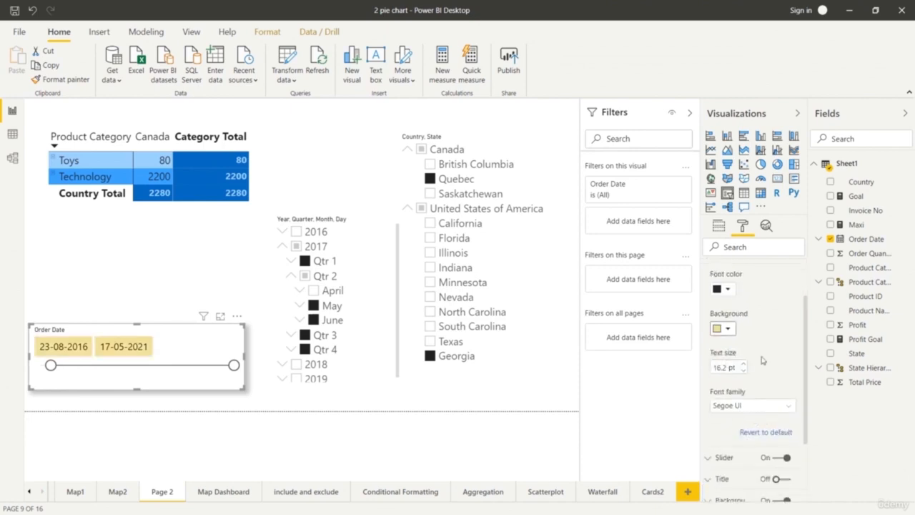
pyautogui.scroll(-1, 773, 359)
pyautogui.moveTo(806, 389); pyautogui.dragTo(814, 266)
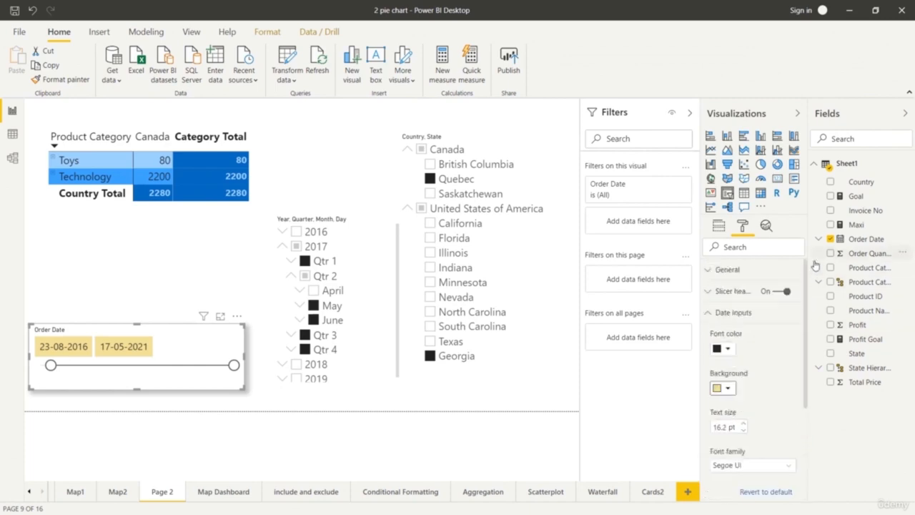
pyautogui.click(708, 312)
# Review the General and Slicer header format options of the Order Date range slicer and deselect it.
pyautogui.click(709, 271)
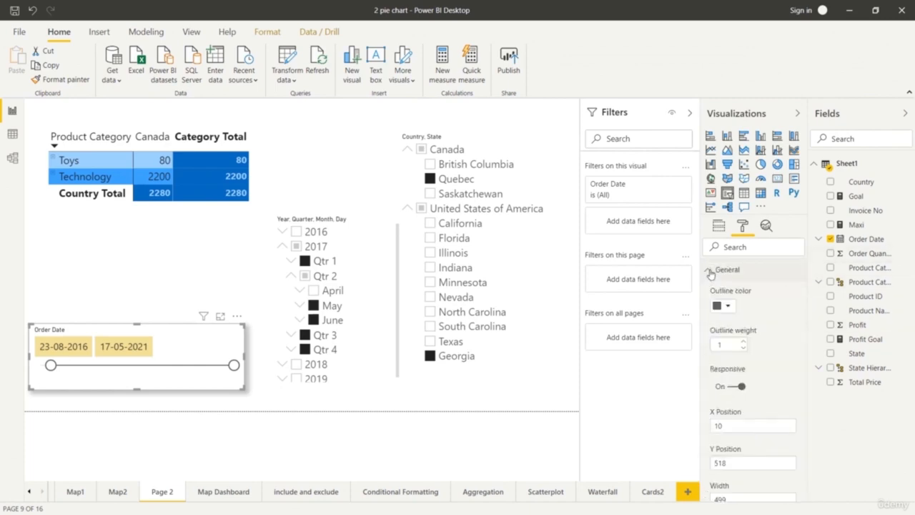
pyautogui.click(709, 273)
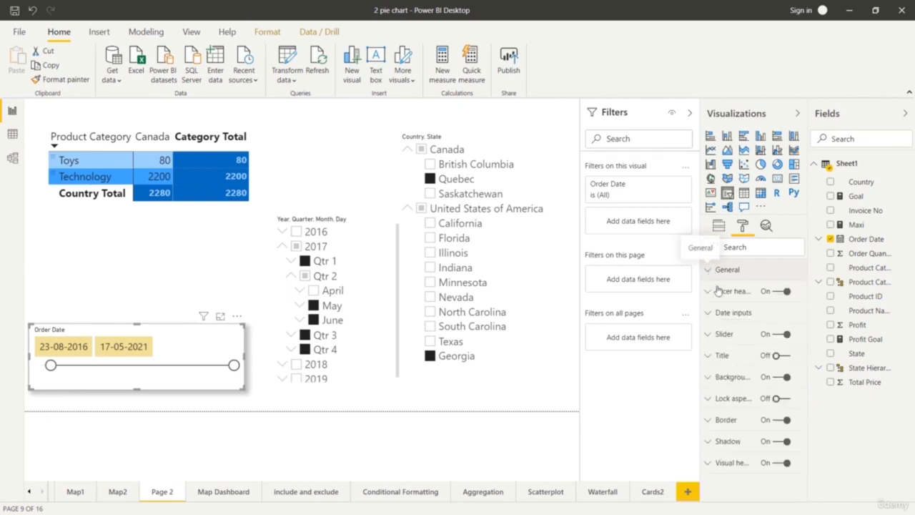
pyautogui.click(710, 292)
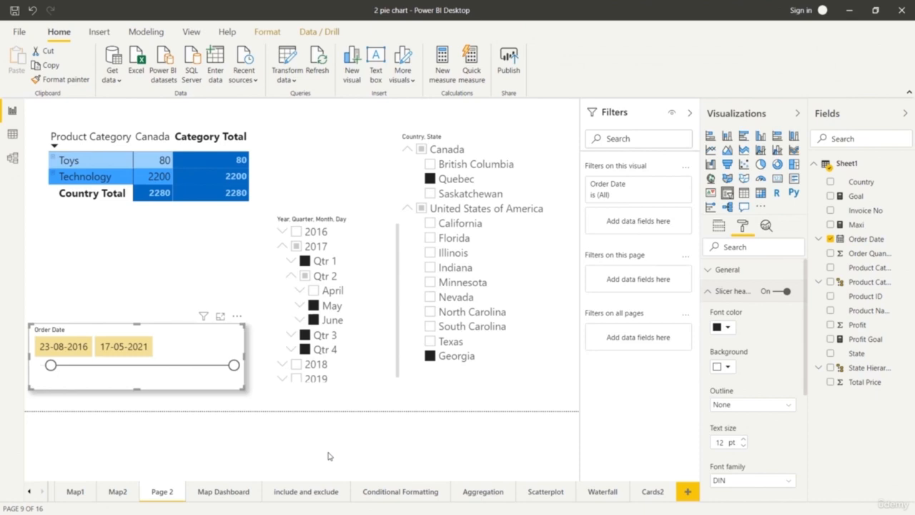
pyautogui.click(328, 456)
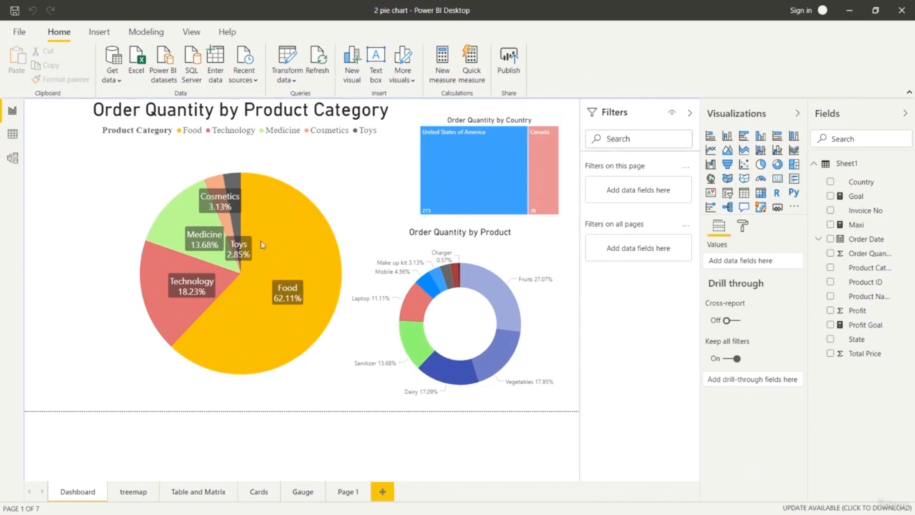
# Cross-highlight the Dashboard page by Medicine in the pie chart, United States of America in the treemap and Fruits in the donut chart.
pyautogui.click(161, 313)
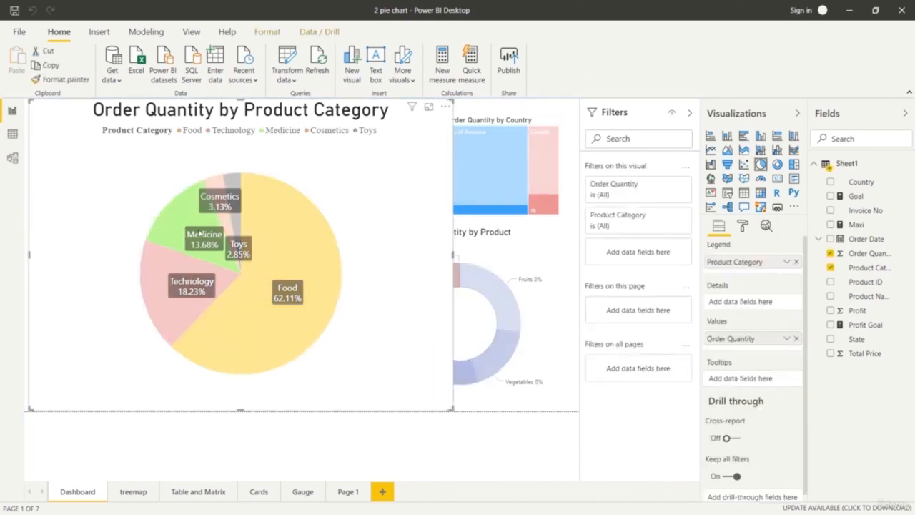
pyautogui.click(499, 187)
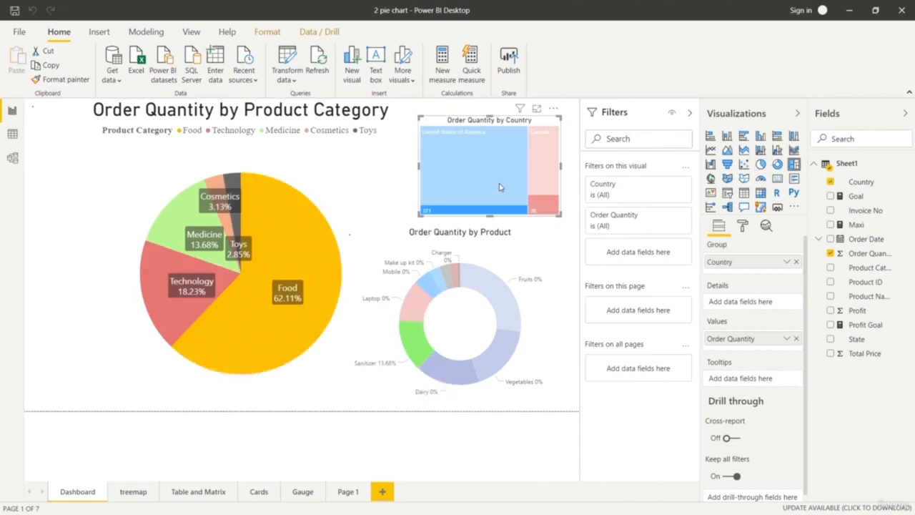
pyautogui.click(489, 286)
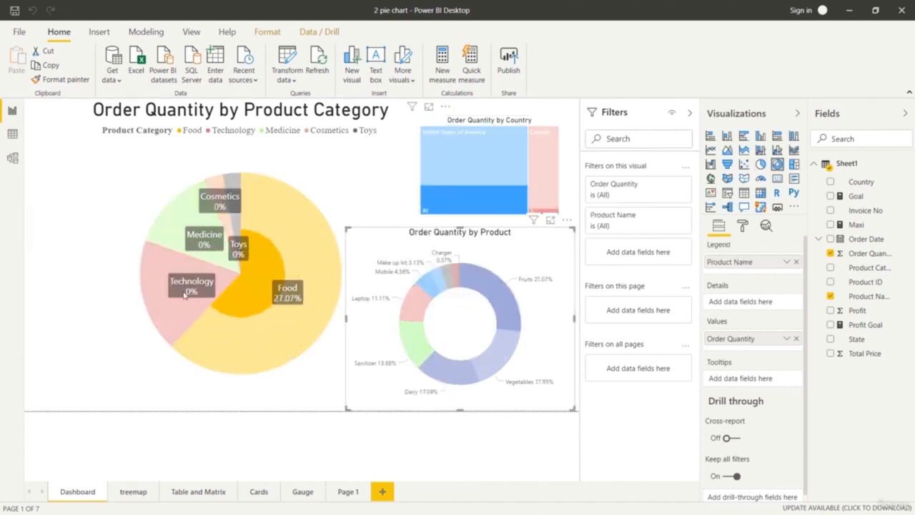
pyautogui.click(495, 308)
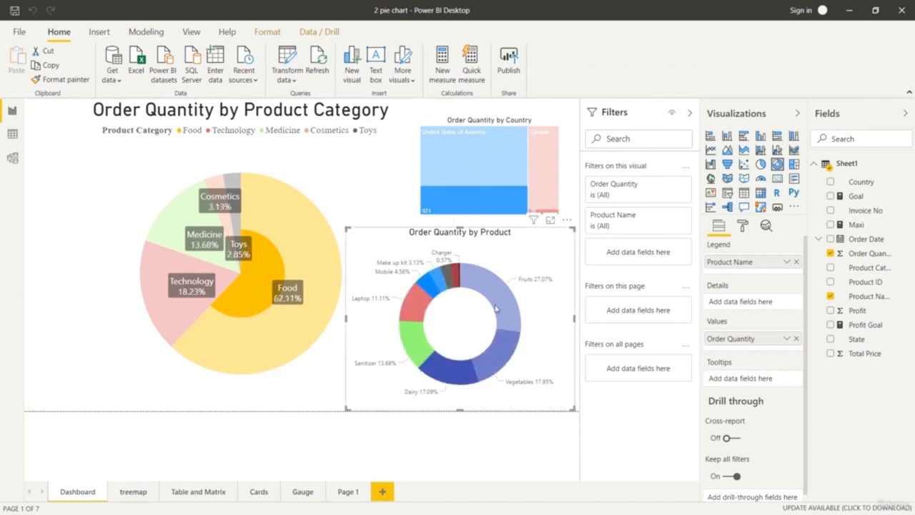
# Show the Fruits data point of the donut chart as a table and return to the report.
pyautogui.click(501, 304)
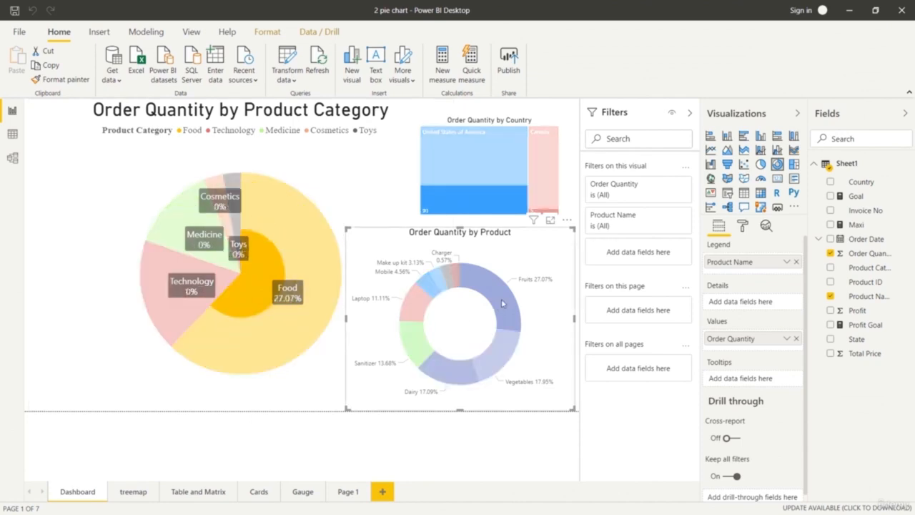
pyautogui.rightClick(499, 298)
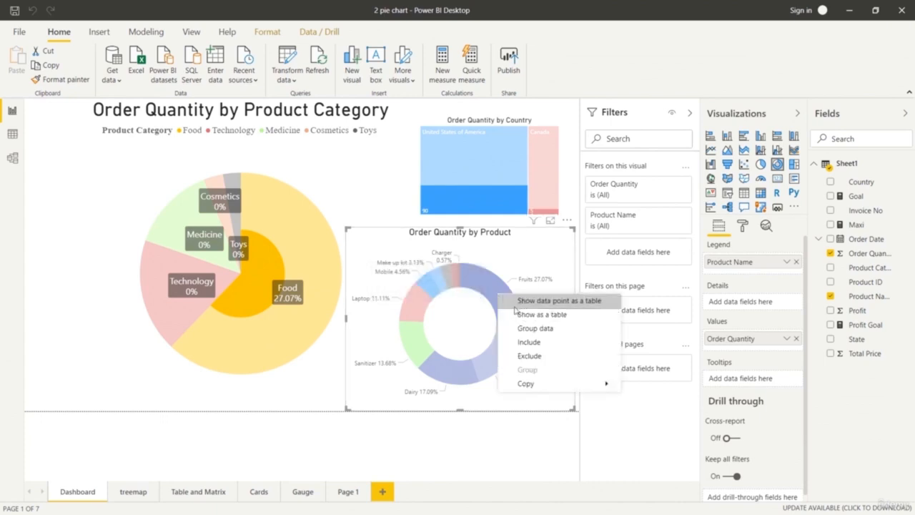
pyautogui.click(514, 308)
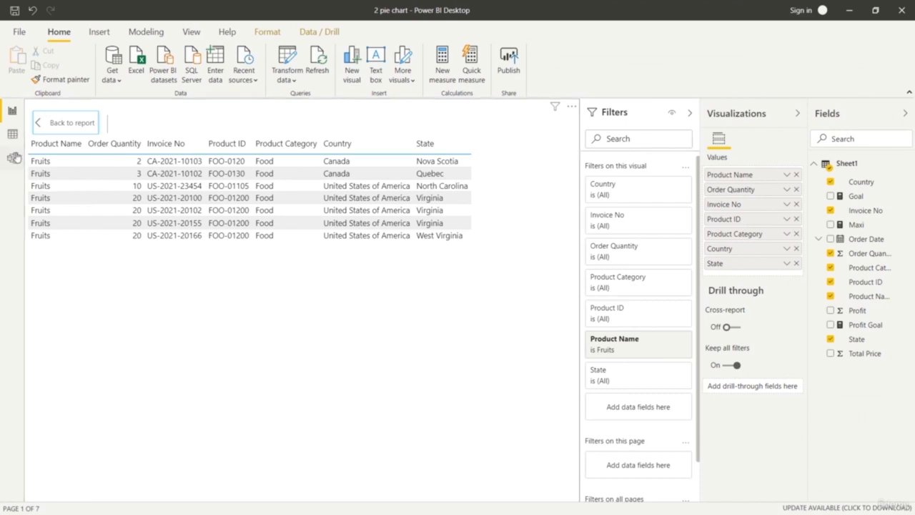
pyautogui.click(39, 124)
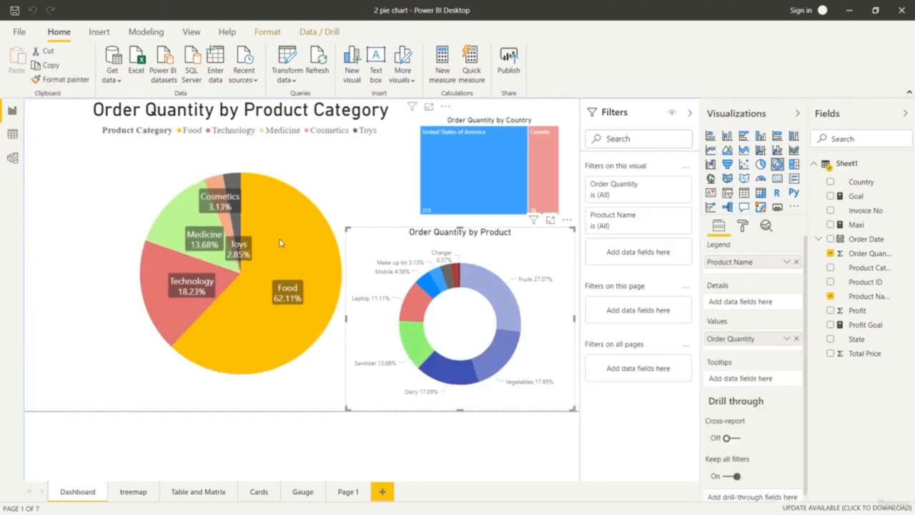
# Show the Technology data point of the pie chart as a table, look through its records and return to the report.
pyautogui.click(166, 320)
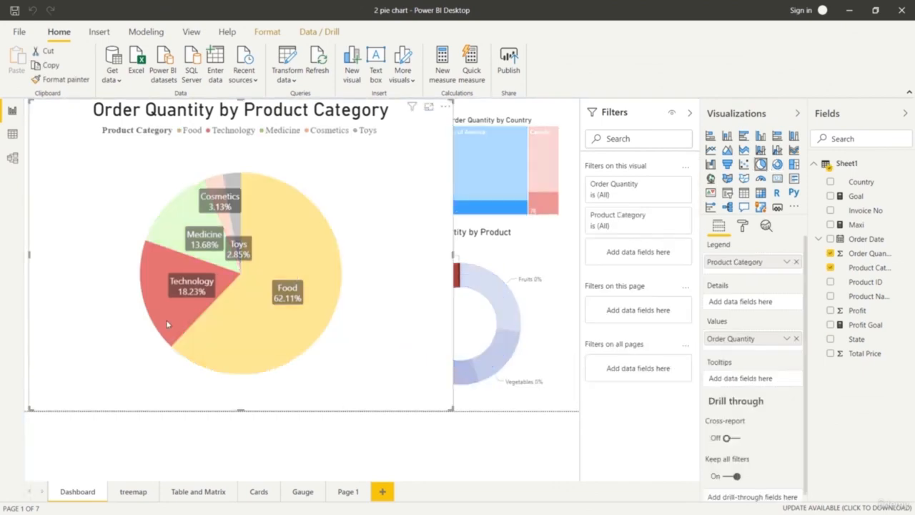
pyautogui.rightClick(165, 320)
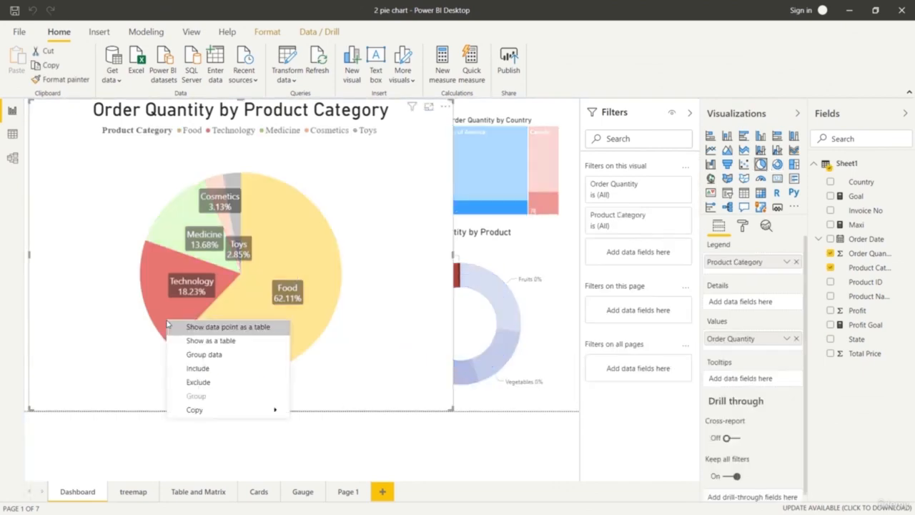
pyautogui.click(180, 326)
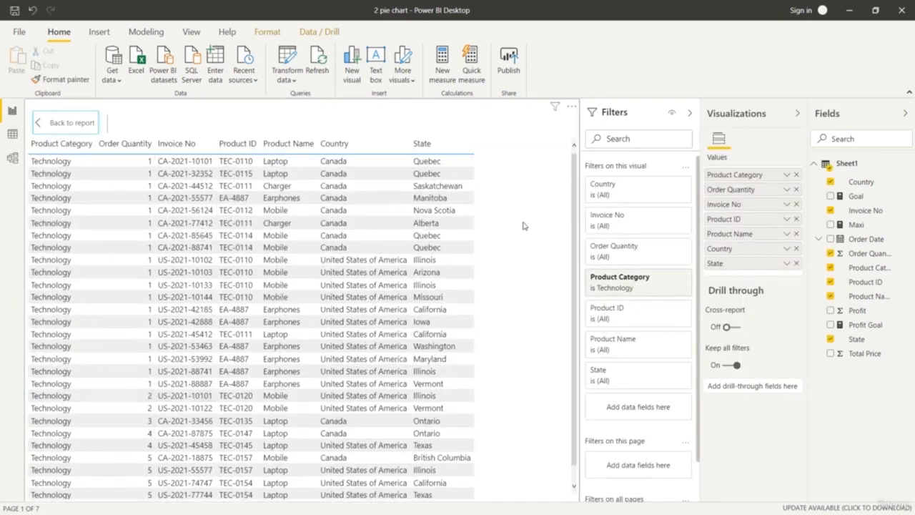
pyautogui.scroll(-2, 419, 383)
pyautogui.scroll(1, 419, 382)
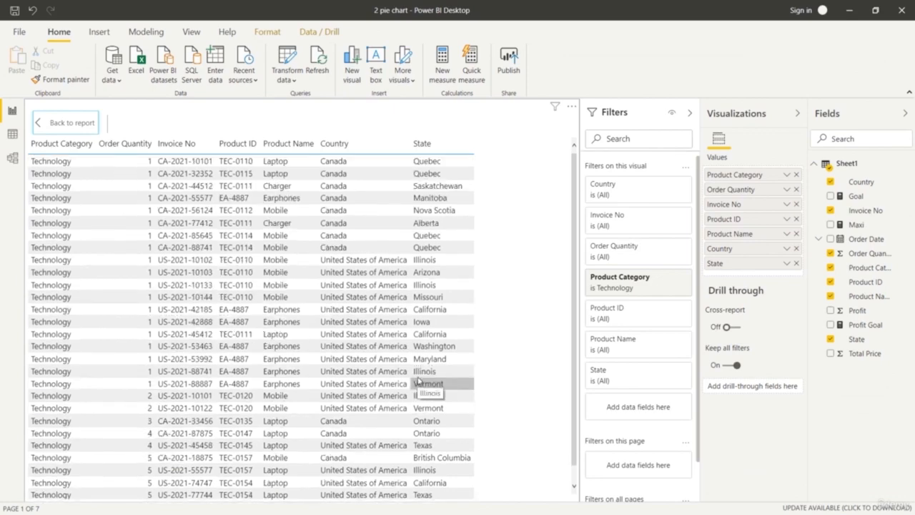
pyautogui.click(42, 123)
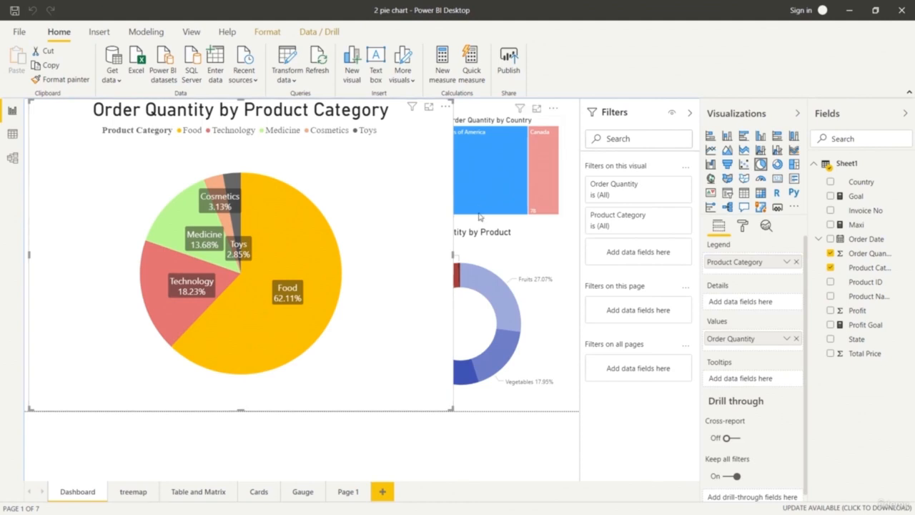
# Show the Medicine data point of the product category pie chart as a table.
pyautogui.click(493, 278)
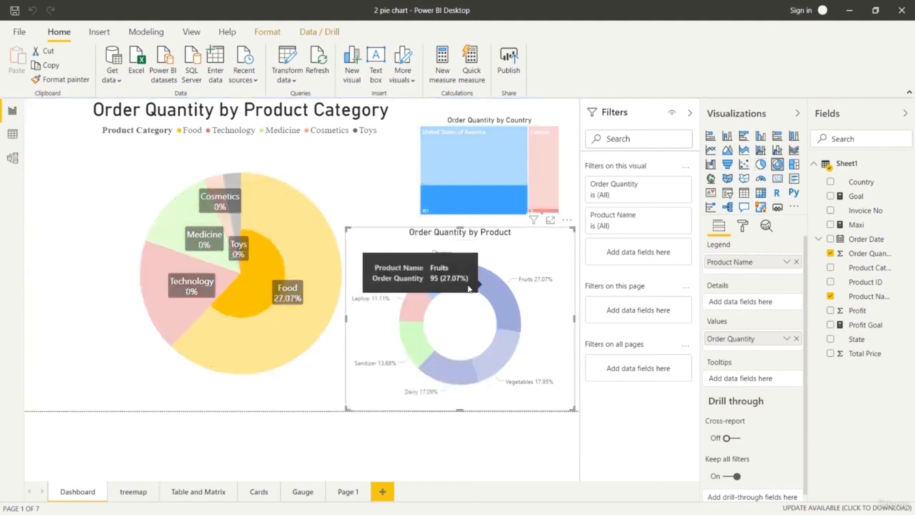
pyautogui.click(184, 220)
pyautogui.rightClick(193, 221)
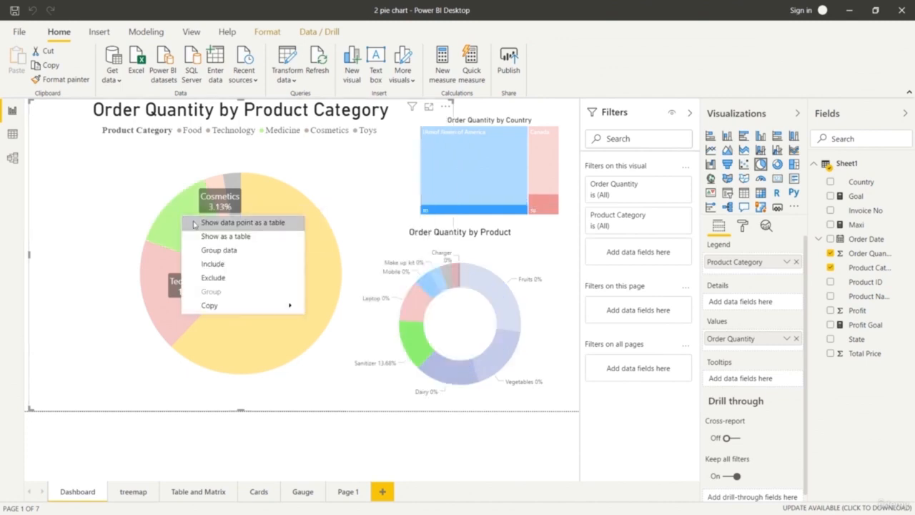
pyautogui.click(194, 224)
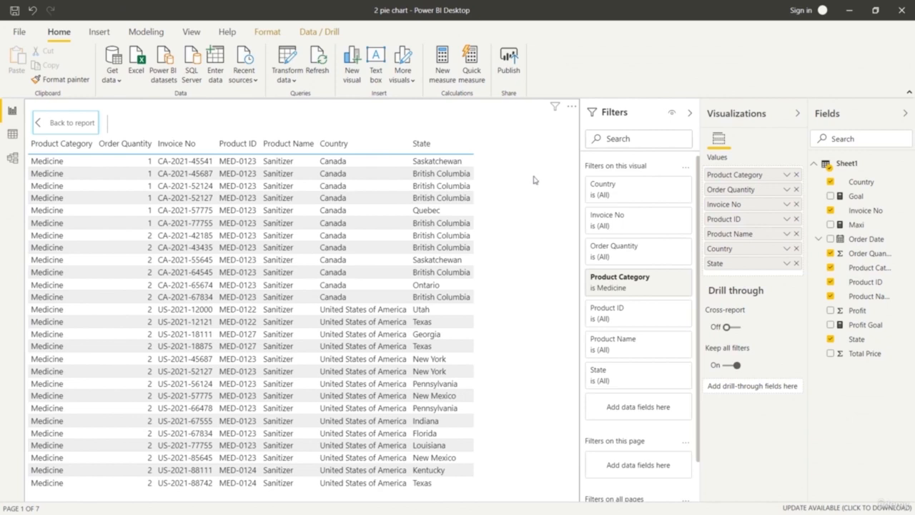
# Export the Medicine records to the res folder as medicinedata.csv and return to the report.
pyautogui.click(571, 107)
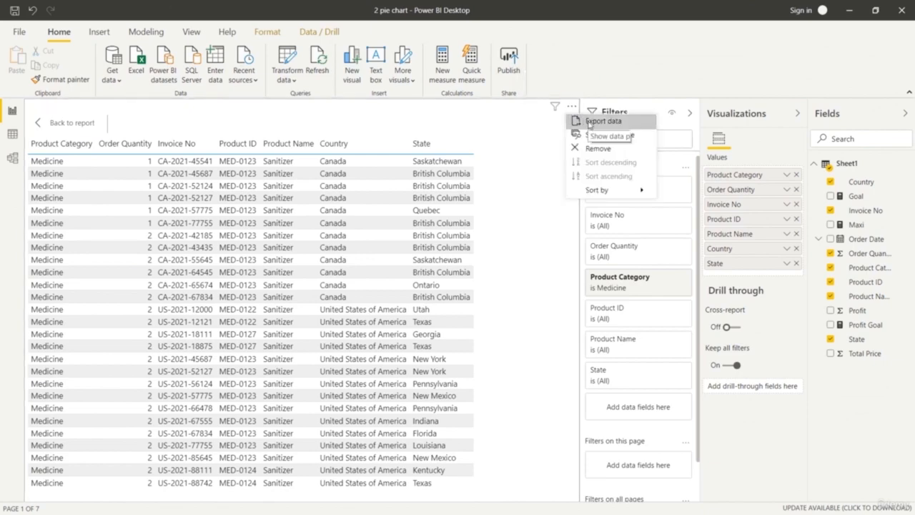
pyautogui.click(589, 123)
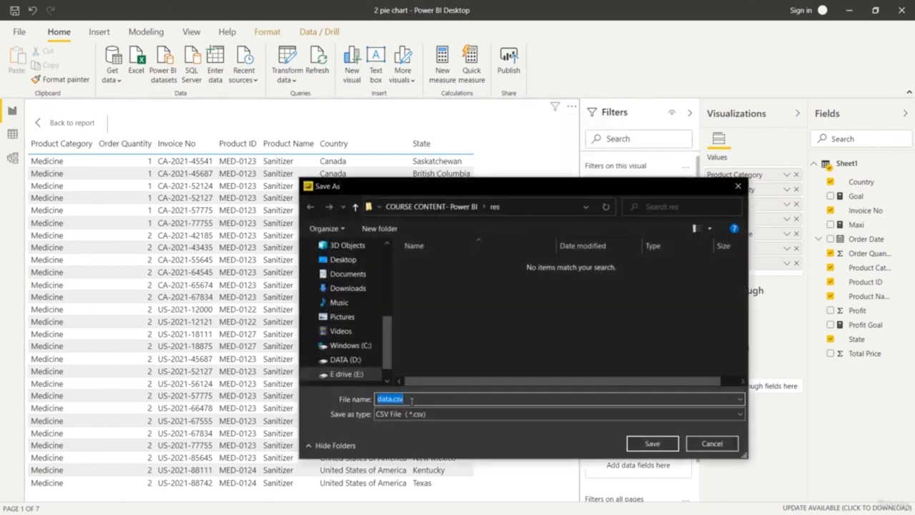
pyautogui.click(379, 399)
pyautogui.write('medicine')
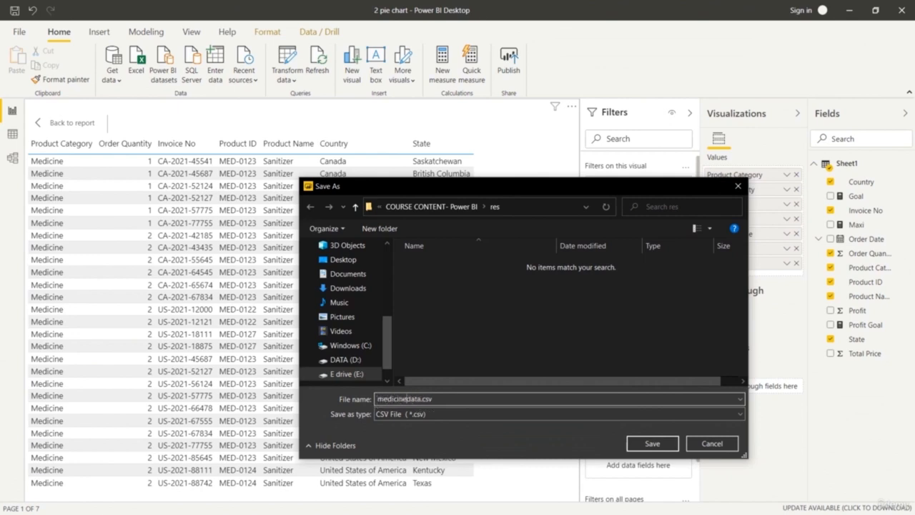
pyautogui.click(651, 443)
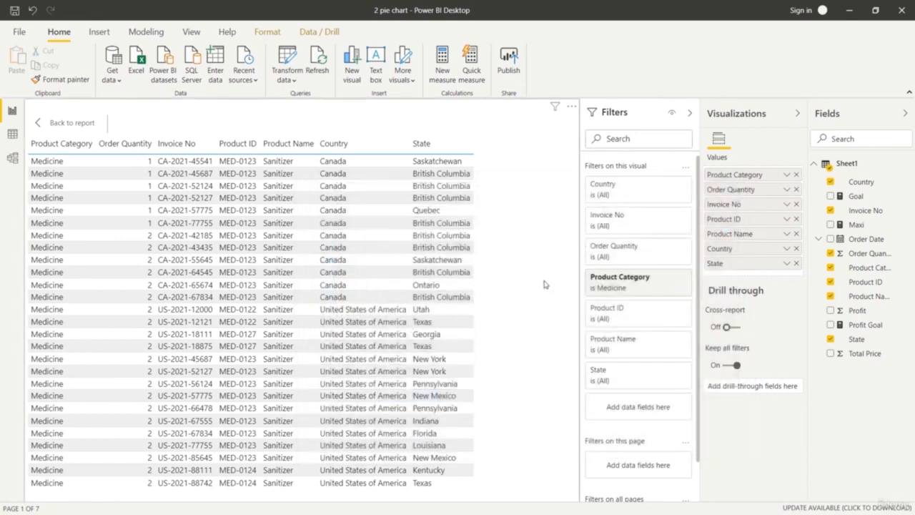
pyautogui.click(38, 122)
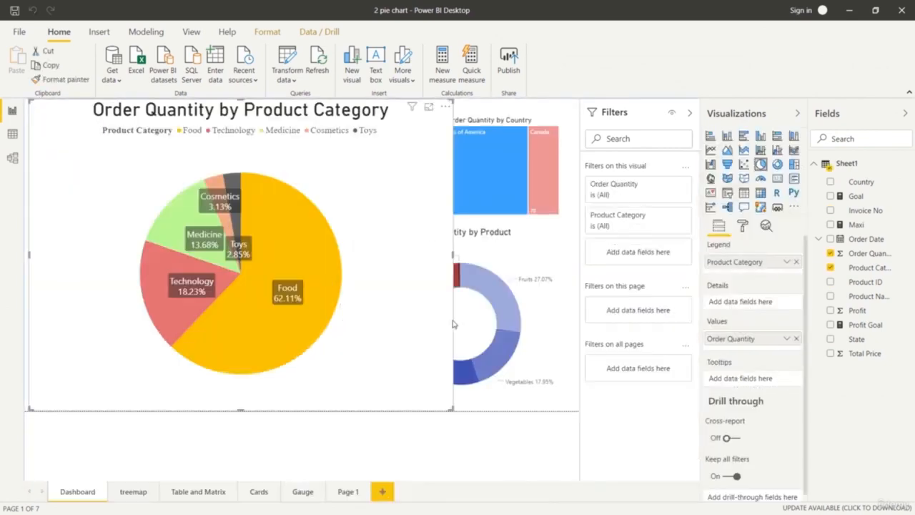
# Highlight Dairy in the donut chart, and show the Vegetables data point as a table.
pyautogui.click(495, 407)
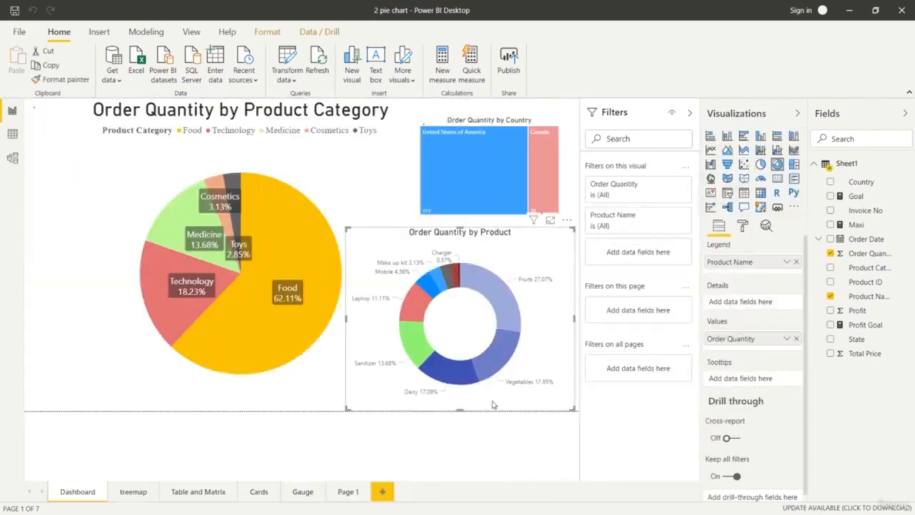
pyautogui.click(455, 381)
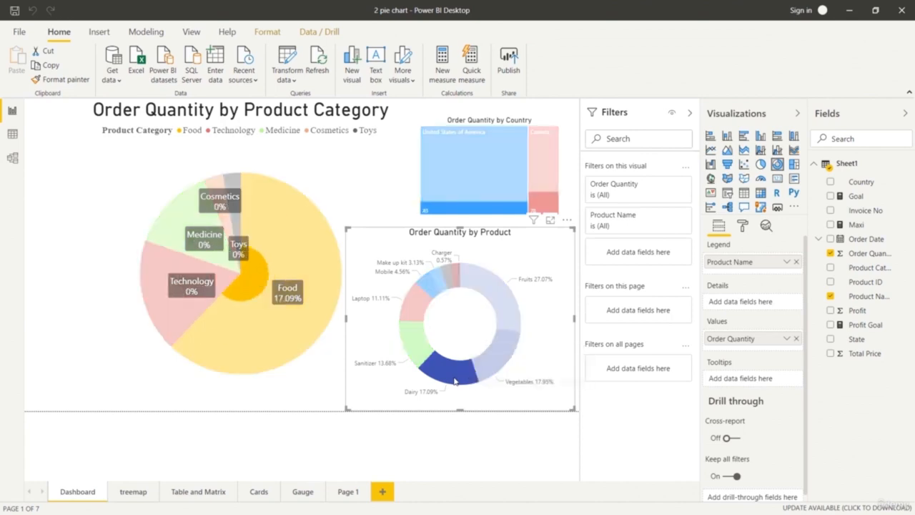
pyautogui.click(498, 367)
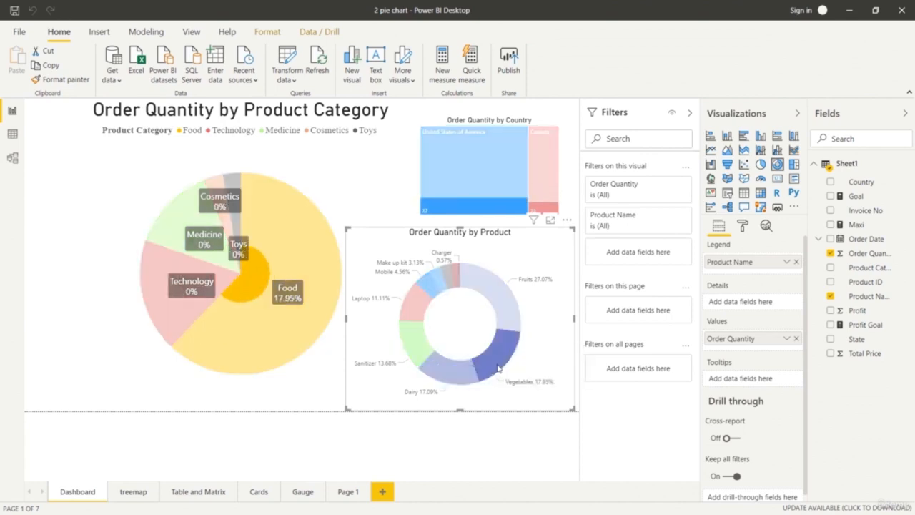
pyautogui.rightClick(498, 367)
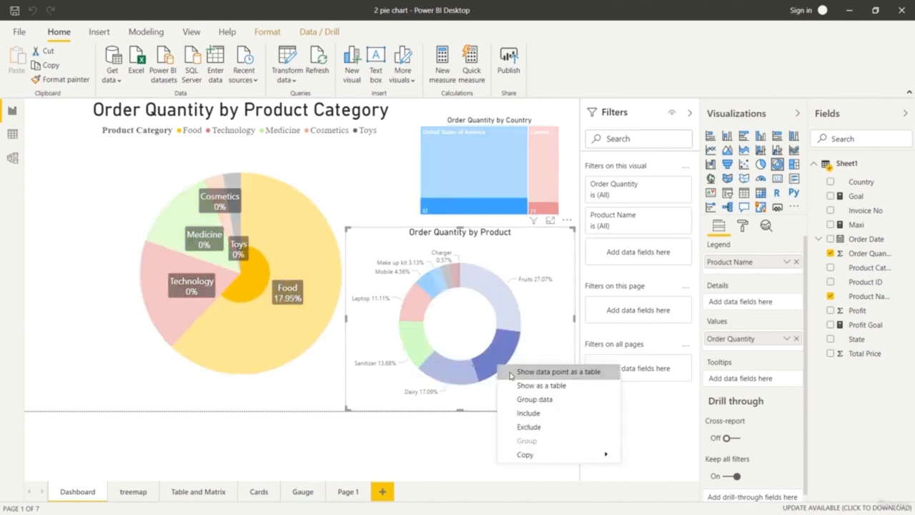
pyautogui.click(510, 375)
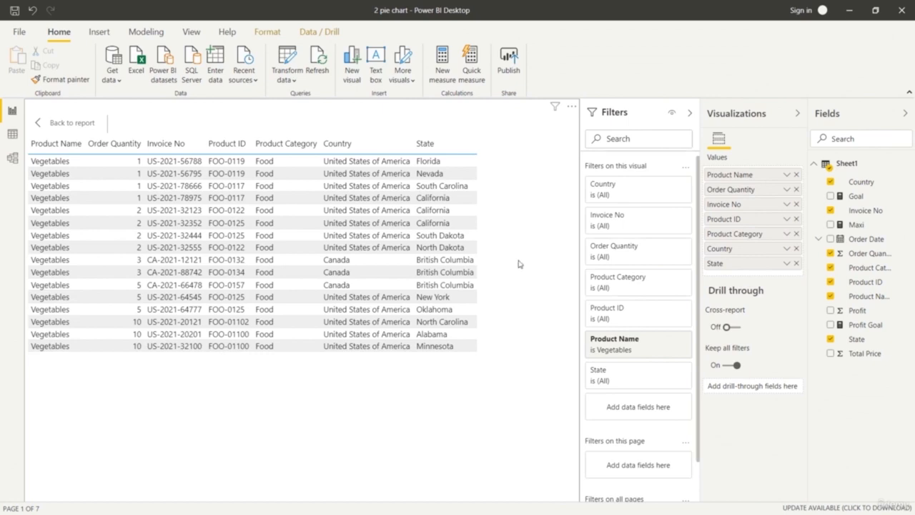
# Export the Vegetables records to the res folder as vegetables data.csv and return to the report.
pyautogui.click(571, 107)
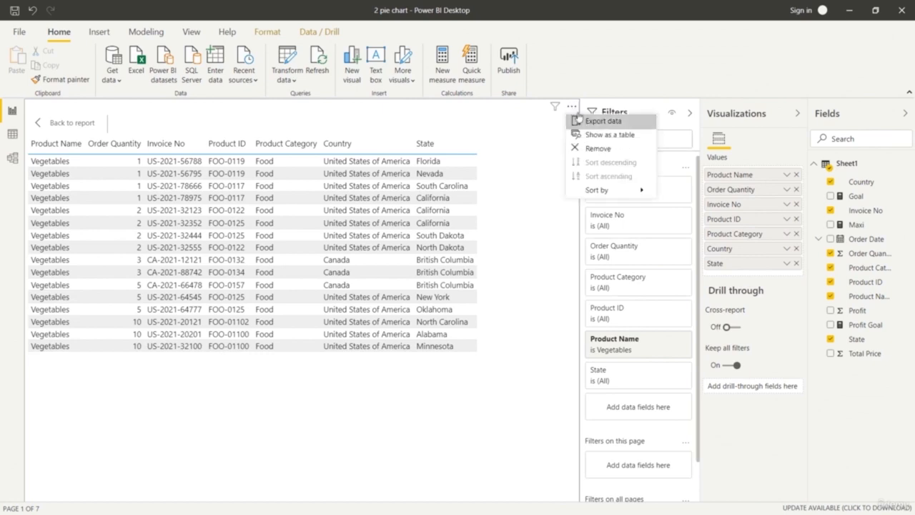
pyautogui.click(584, 120)
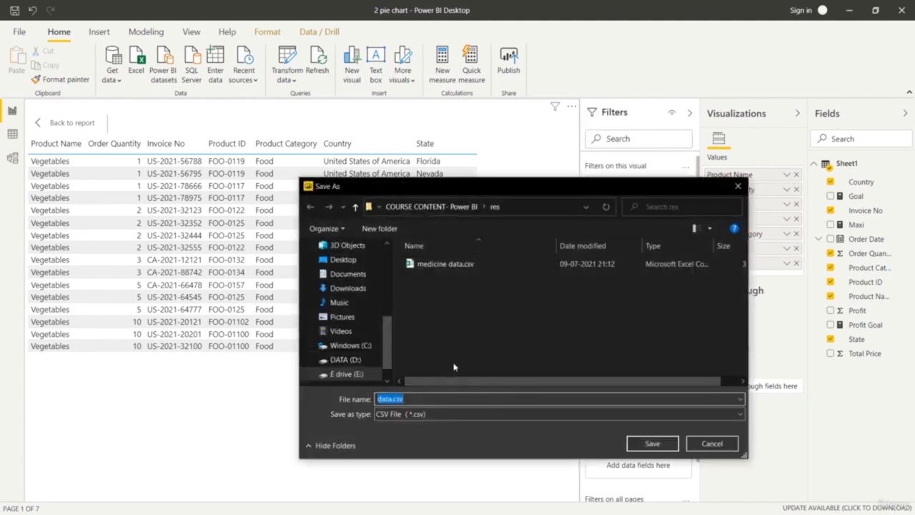
pyautogui.click(378, 398)
pyautogui.write('vegetables')
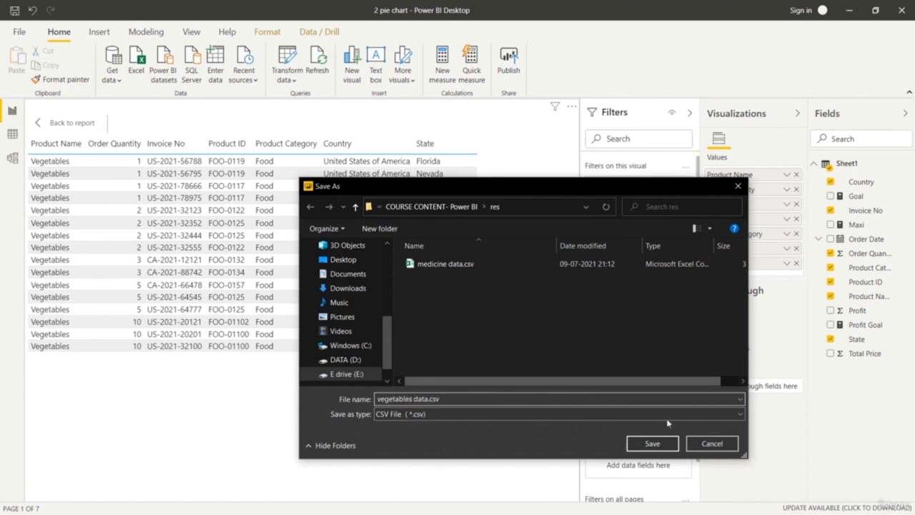
pyautogui.click(651, 443)
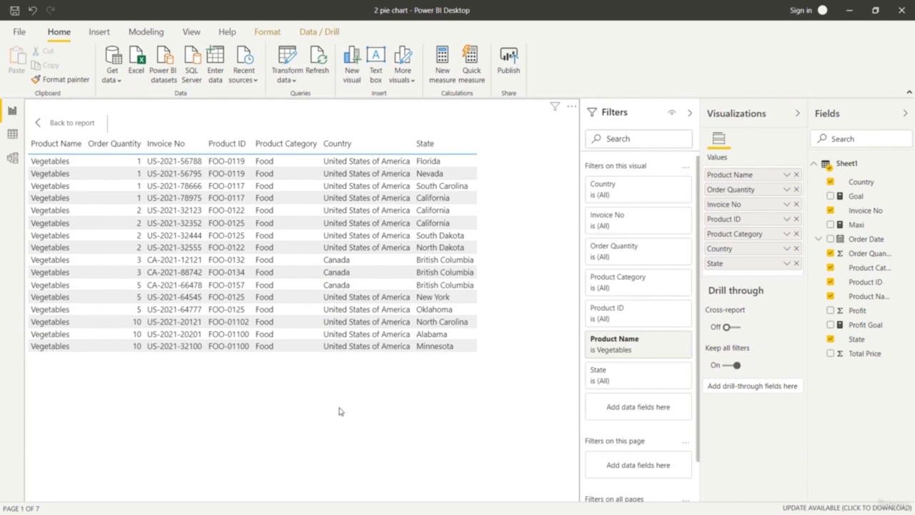
pyautogui.click(42, 125)
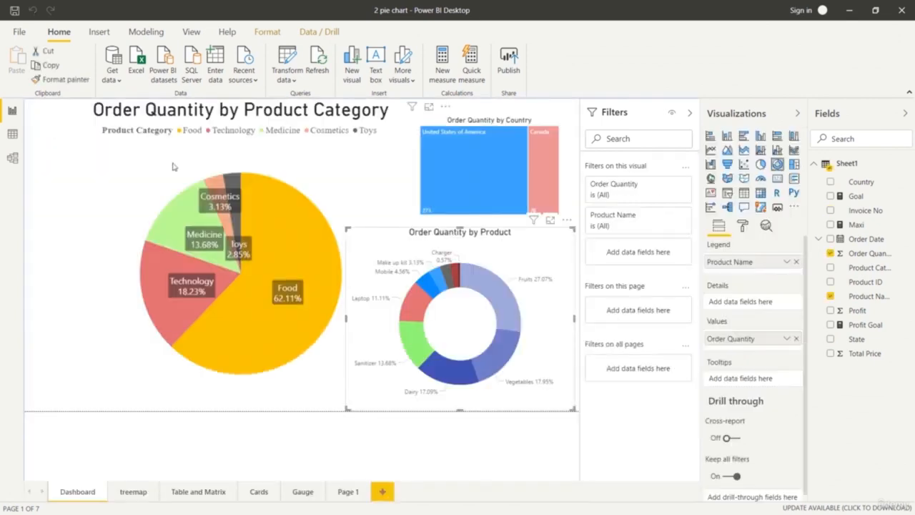
# On the treemap page, highlight North Carolina, Minnesota and British Columbia in turn, and show the British Columbia data point as a table.
pyautogui.click(136, 493)
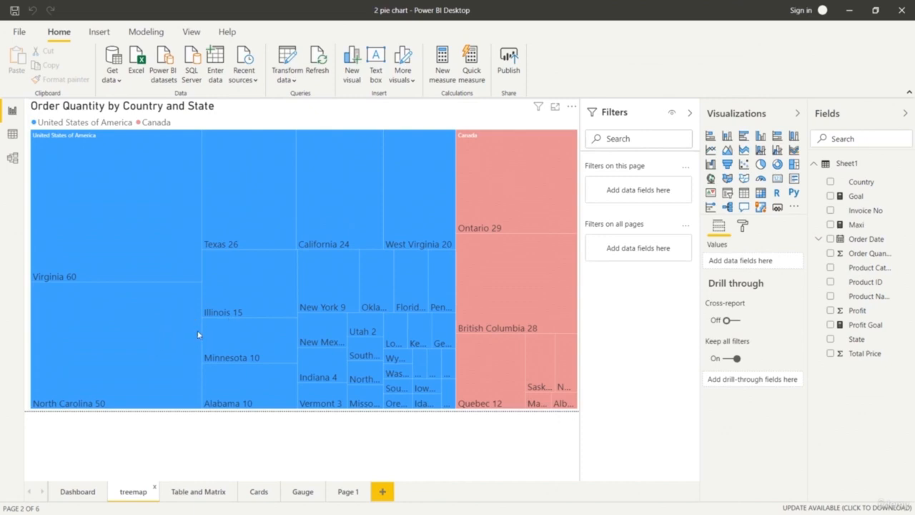
pyautogui.click(170, 351)
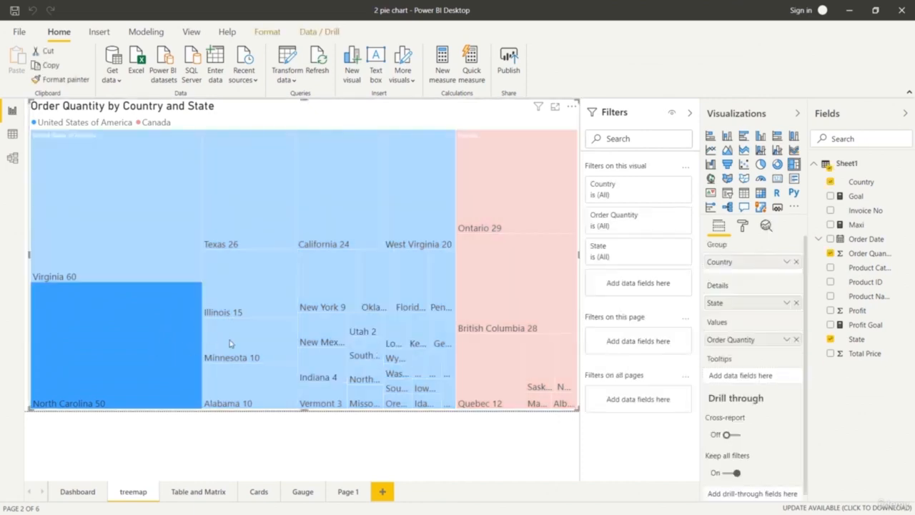
pyautogui.click(256, 338)
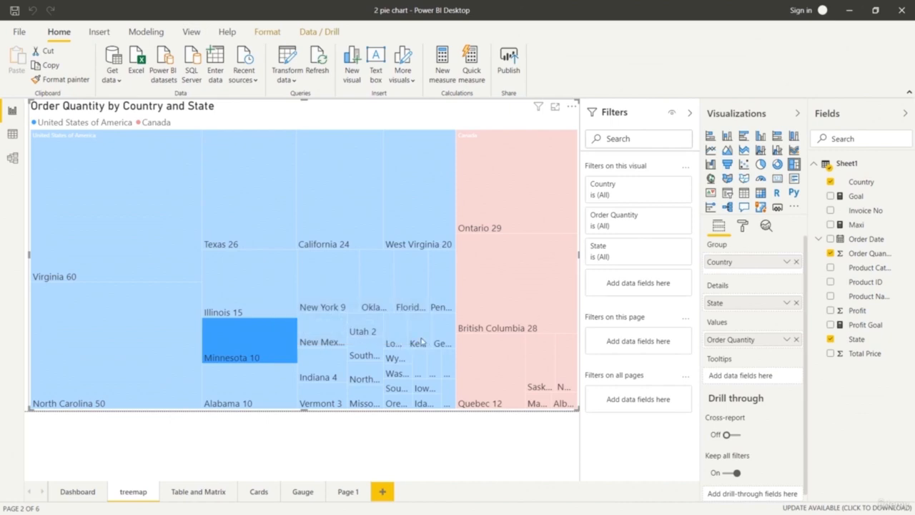
pyautogui.click(490, 303)
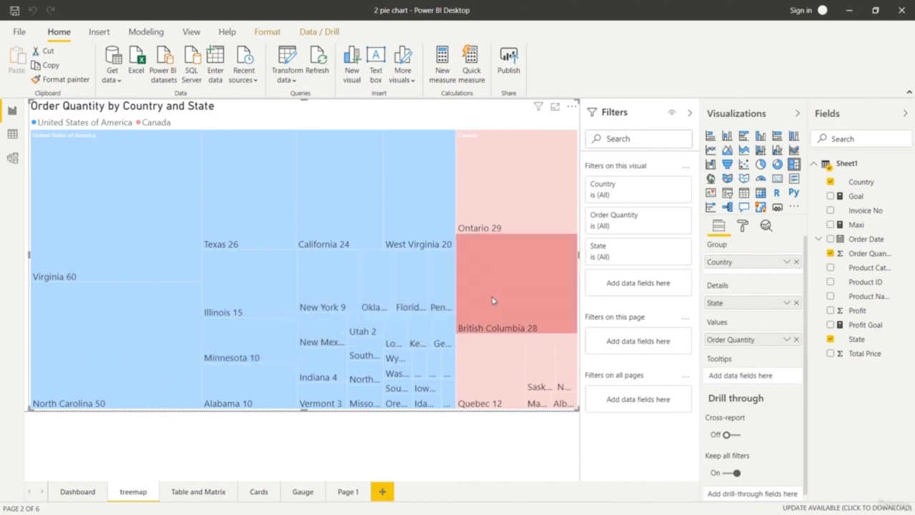
pyautogui.rightClick(492, 300)
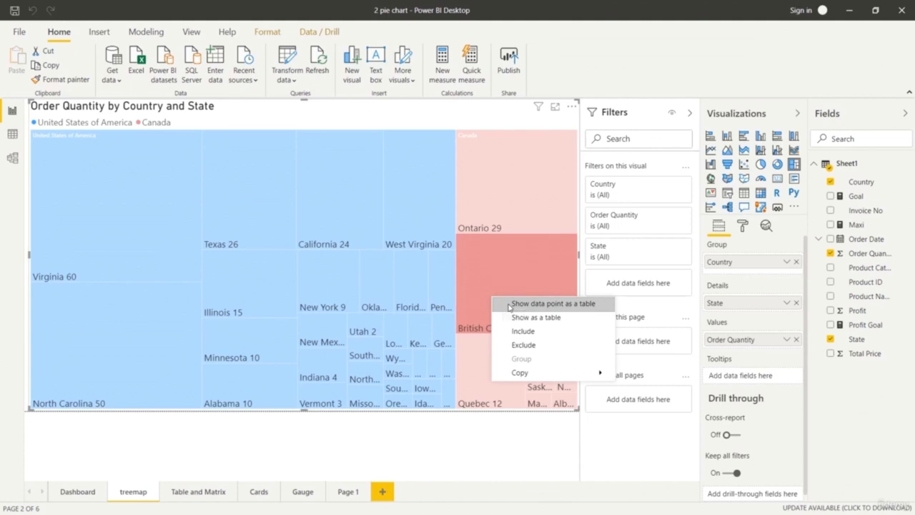
pyautogui.click(508, 305)
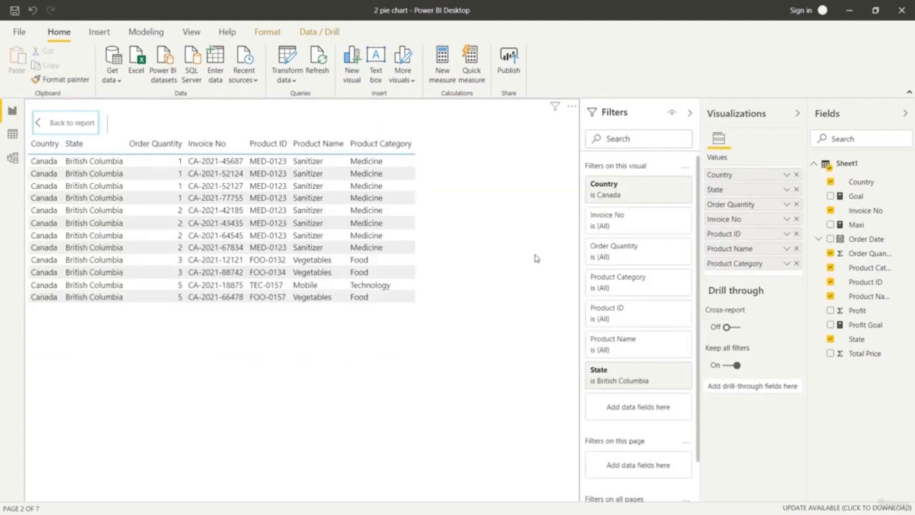
# Export the British Columbia records to the res folder as British Columbia data.csv, and go back to the report's Table and Matrix page.
pyautogui.click(571, 111)
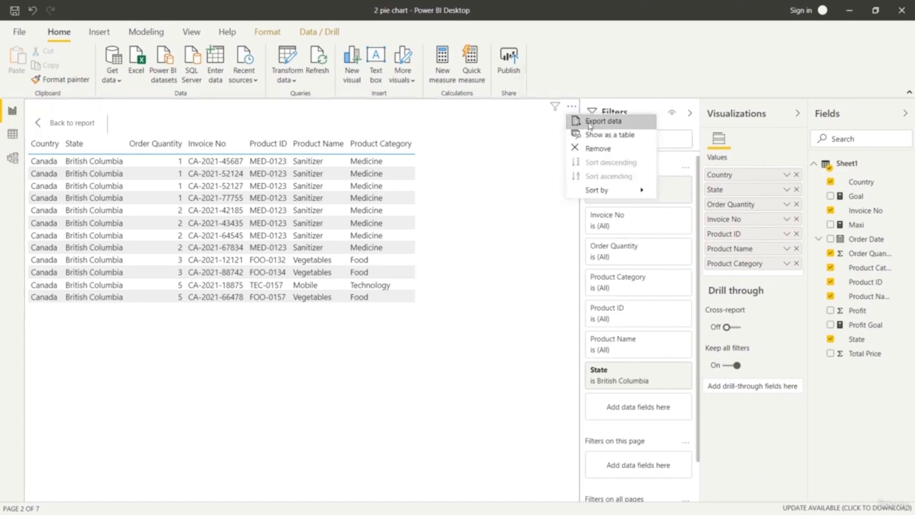
pyautogui.click(597, 121)
pyautogui.click(378, 398)
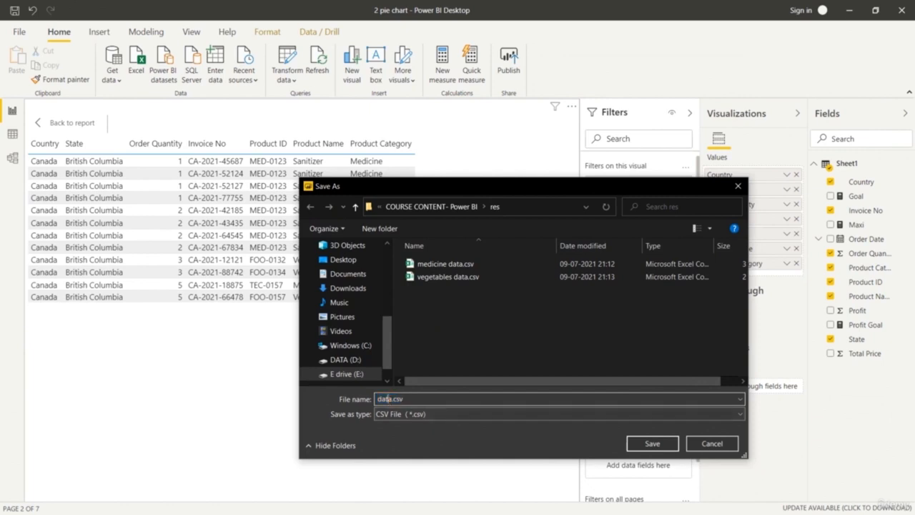
pyautogui.write('British Columbia')
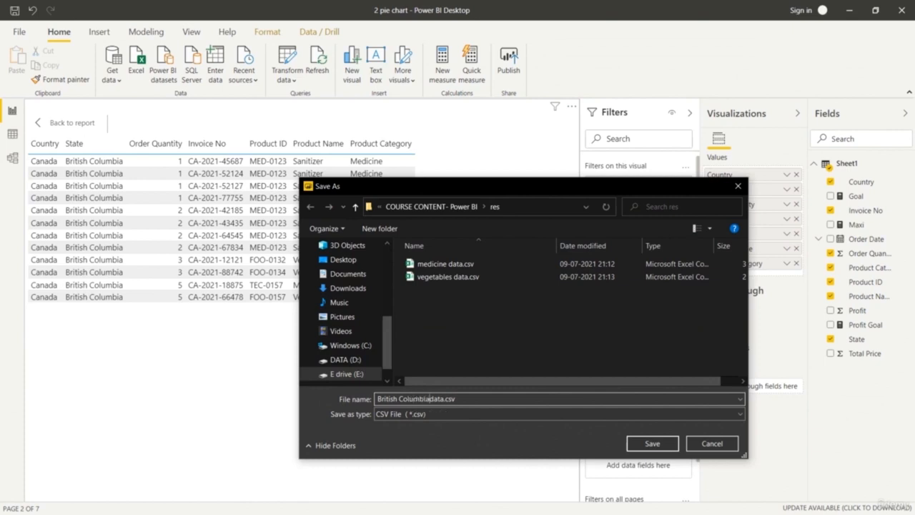
pyautogui.click(651, 444)
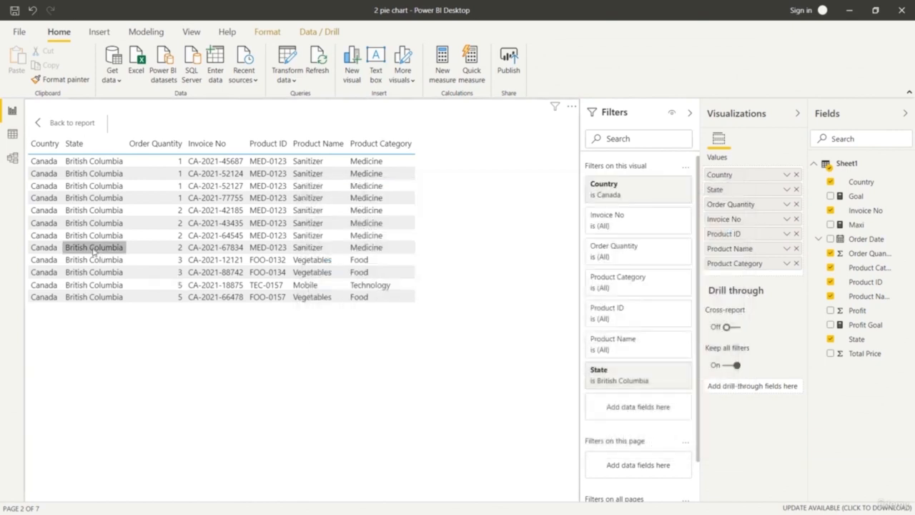
pyautogui.click(58, 122)
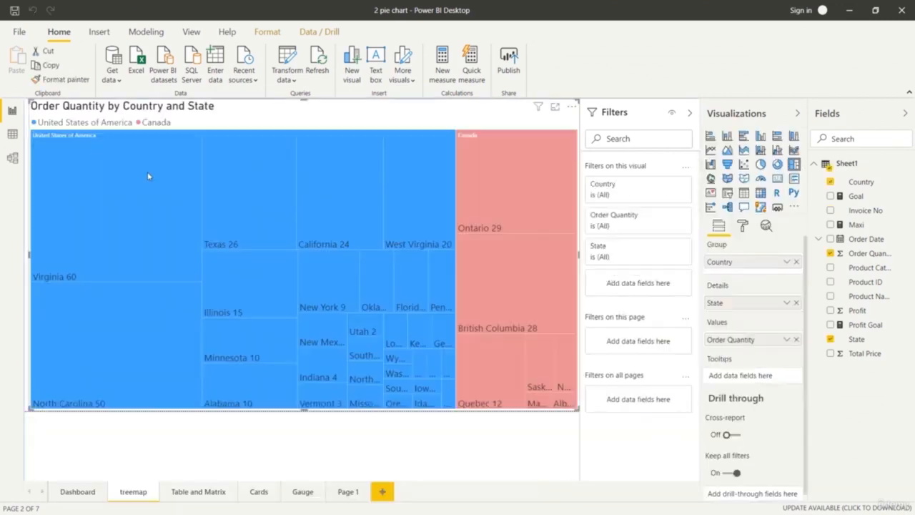
pyautogui.click(203, 493)
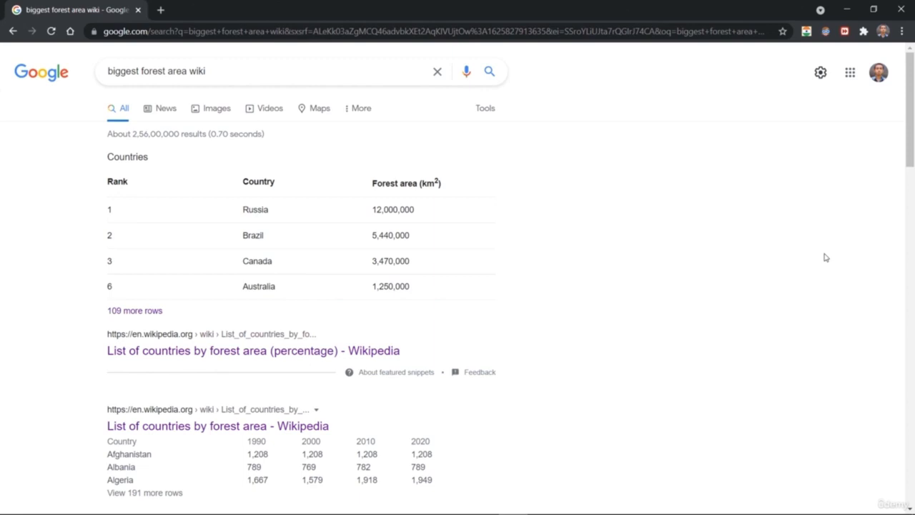
# Open Wikipedia's forest area percentage list in a new tab, and open the List of countries by forest area article to examine its tables.
pyautogui.rightClick(367, 356)
pyautogui.click(393, 361)
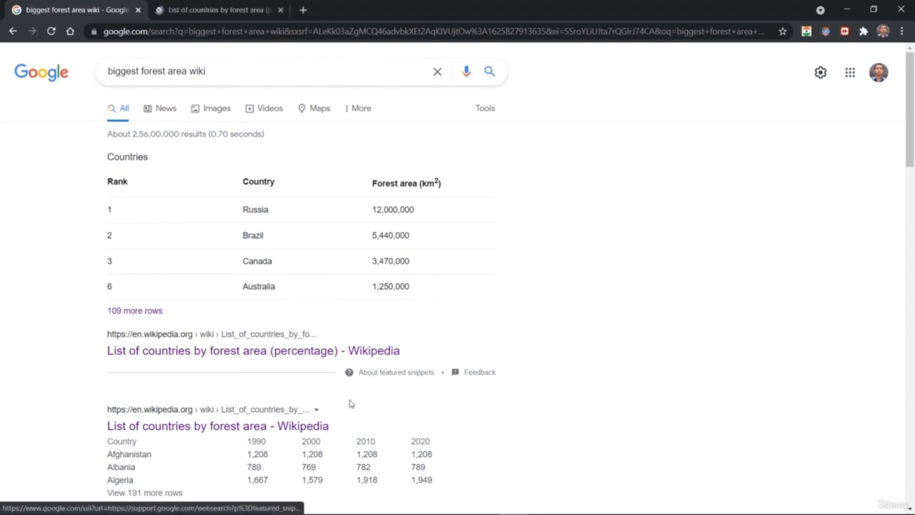
pyautogui.click(294, 428)
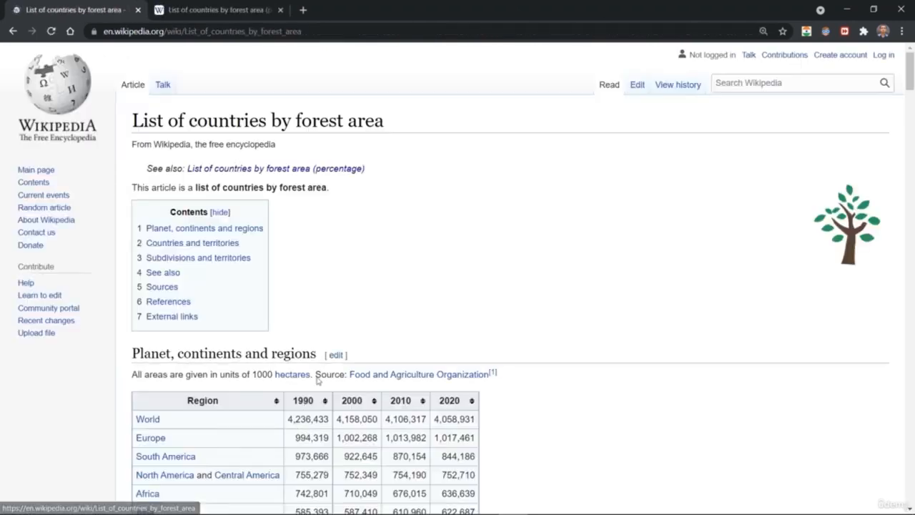
pyautogui.scroll(-1, 483, 256)
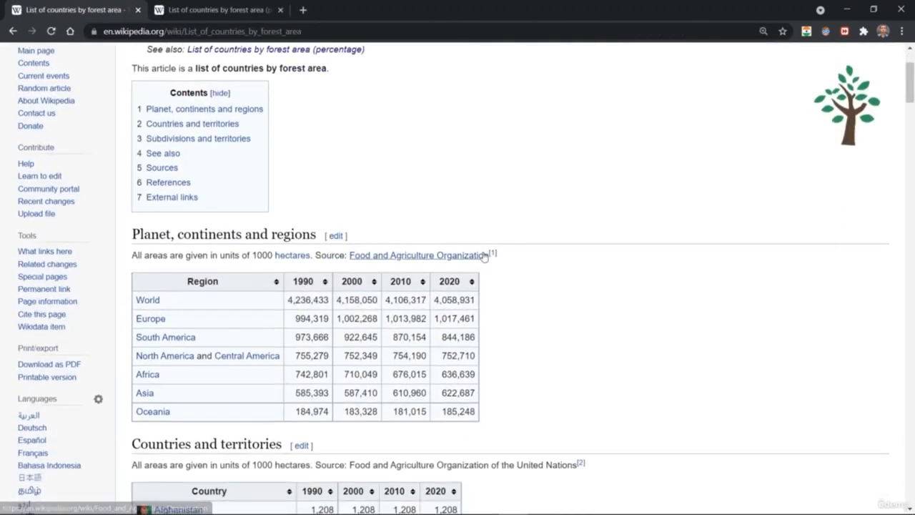
pyautogui.scroll(-3, 541, 220)
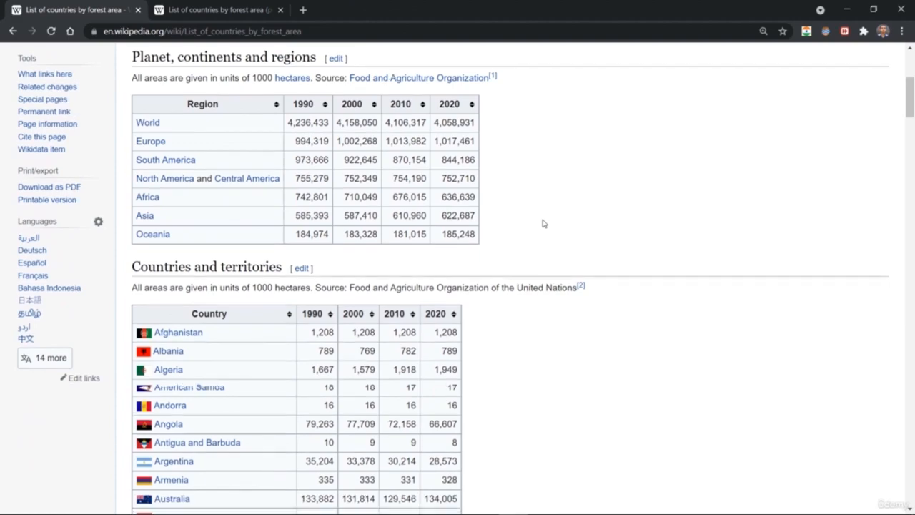
pyautogui.scroll(2, 543, 224)
pyautogui.scroll(3, 542, 223)
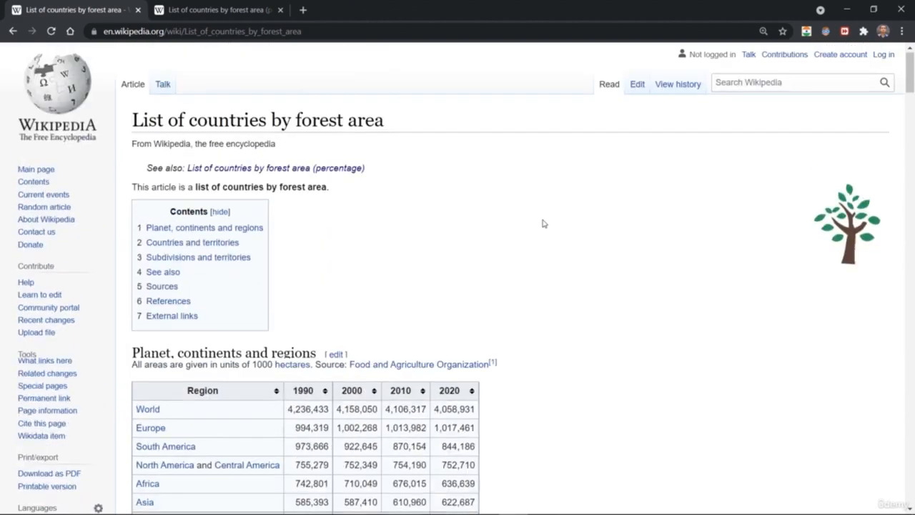
pyautogui.scroll(-2, 541, 213)
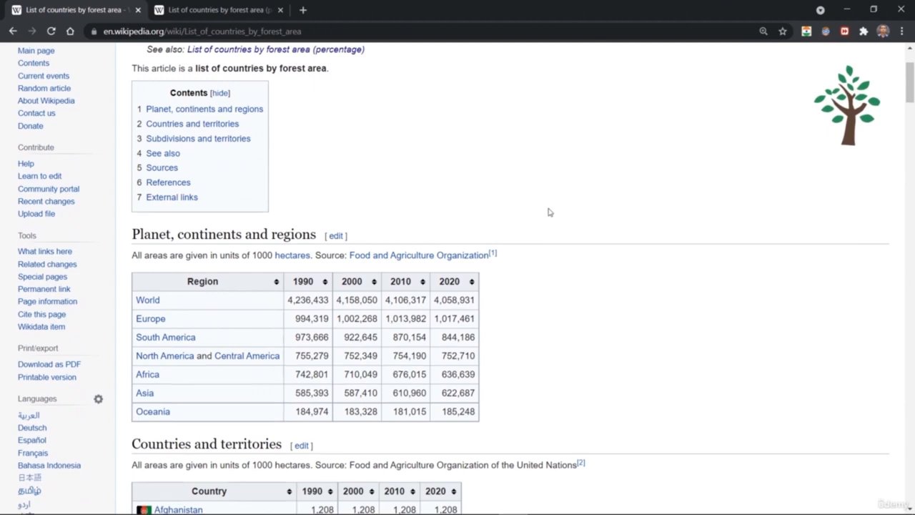
# Copy the article's URL, switch to the blank Power BI Desktop report and connect to that URL as a Web data source.
pyautogui.click(288, 32)
pyautogui.hotkey('ctrl', 'c')
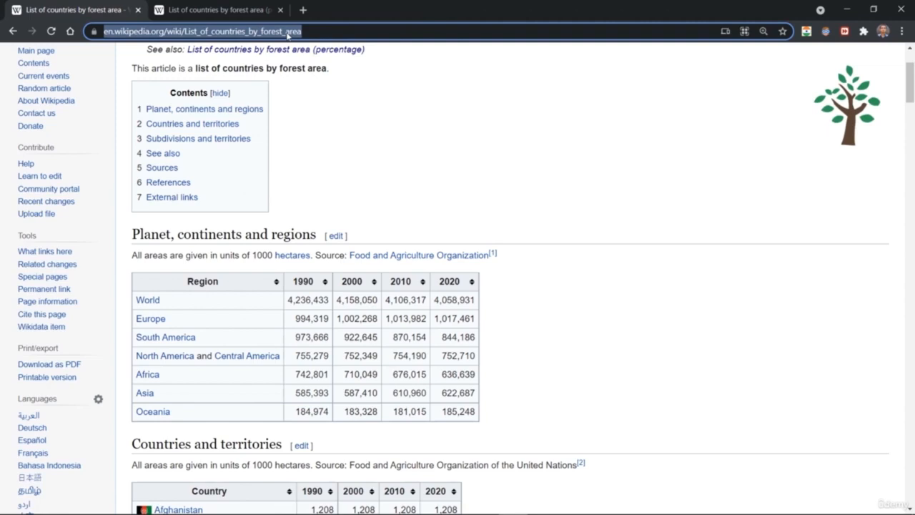
pyautogui.moveTo(557, 504)
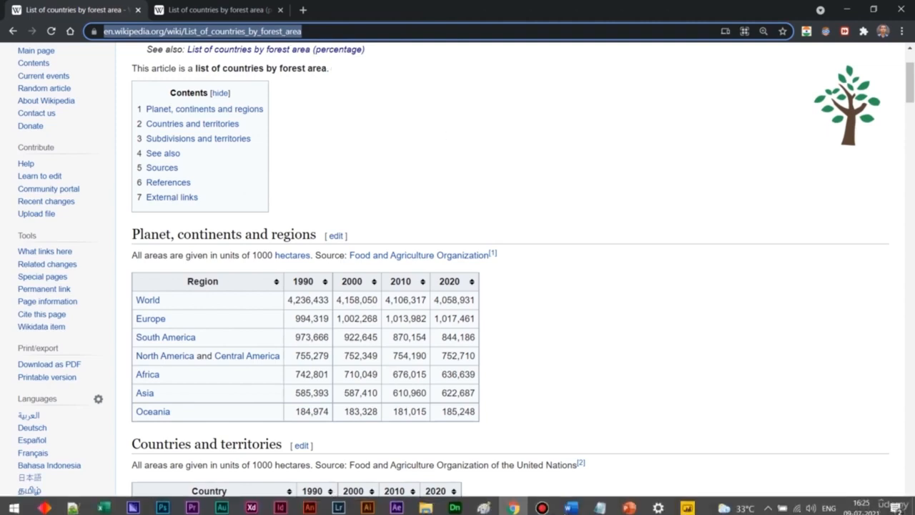
pyautogui.click(687, 508)
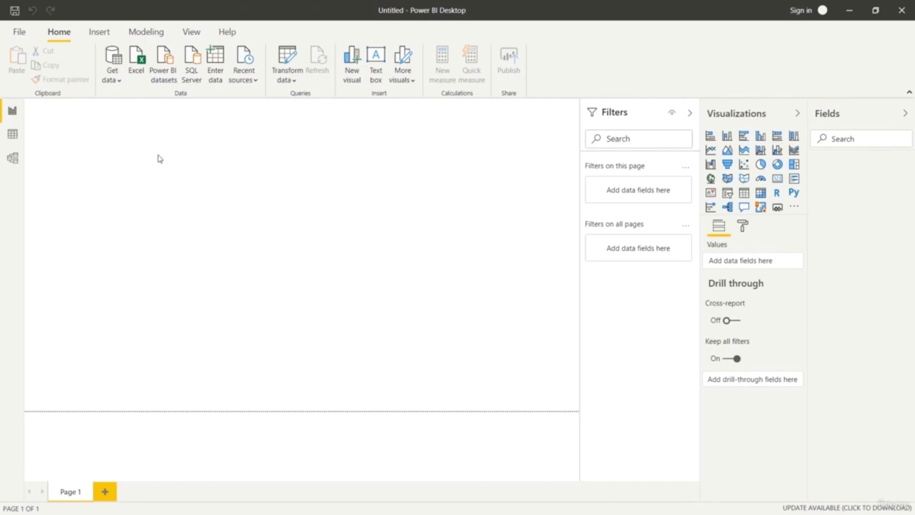
pyautogui.click(116, 82)
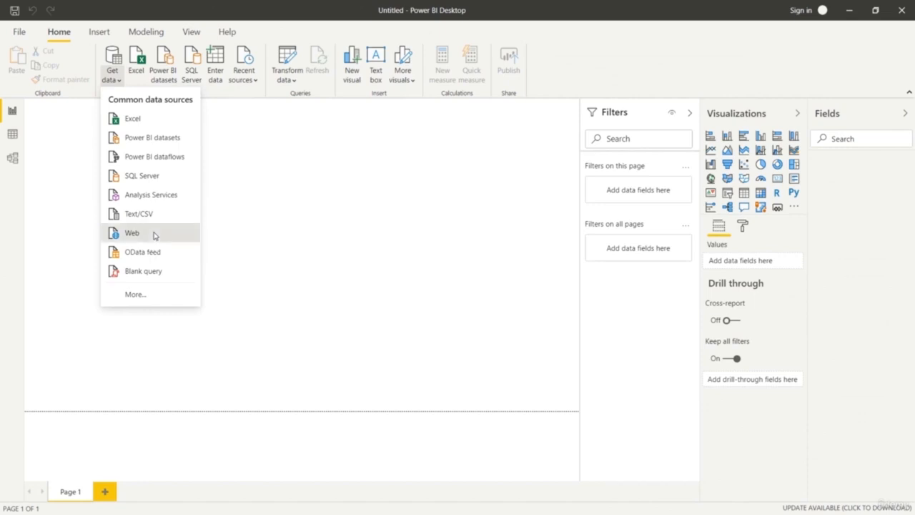
pyautogui.click(153, 234)
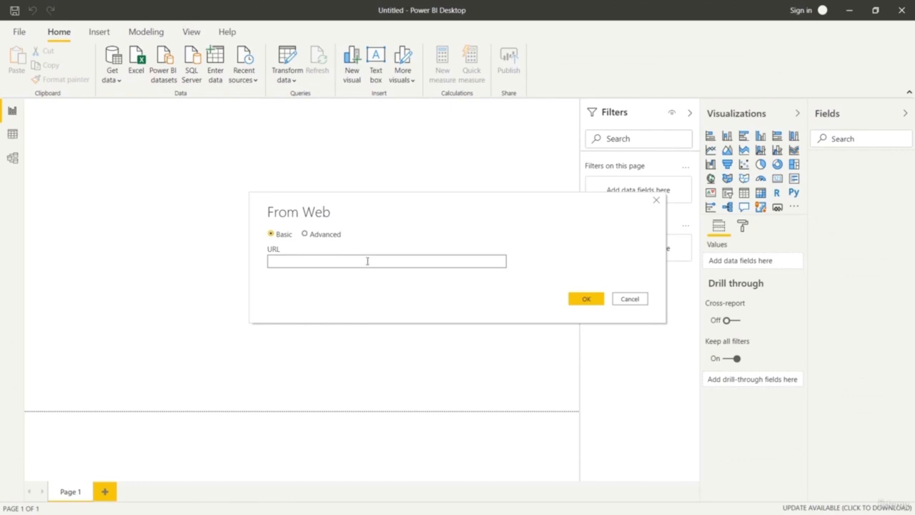
pyautogui.hotkey('ctrl', 'v')
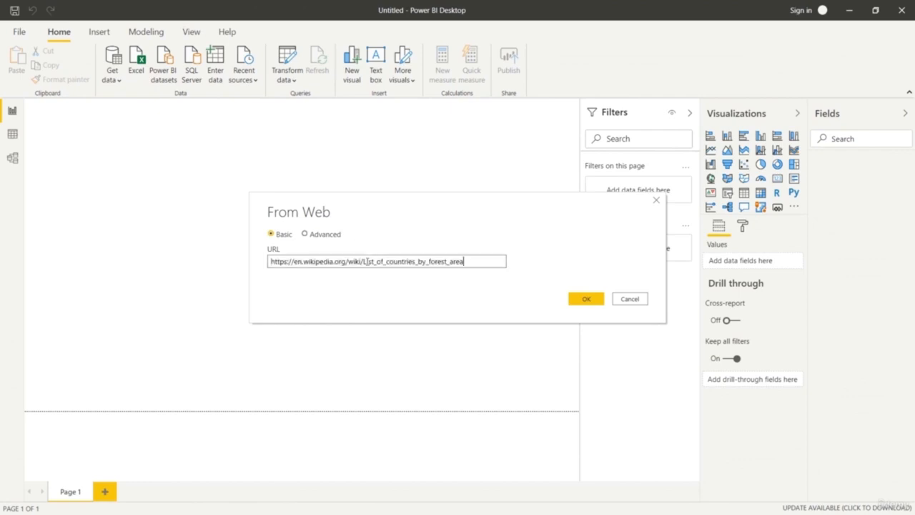
pyautogui.click(584, 298)
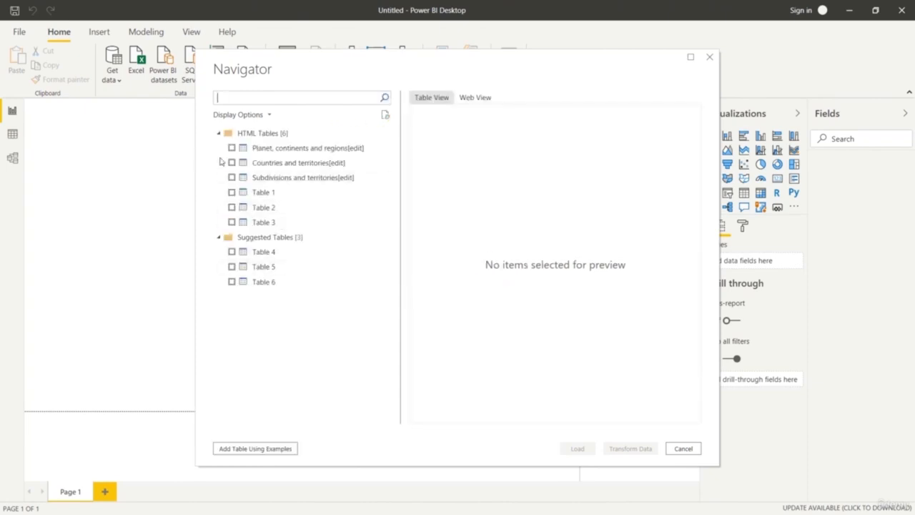
# Preview the tables offered from the web page, and load Planet, continents and regions[edit] into the Power Query Editor for transformation.
pyautogui.click(249, 163)
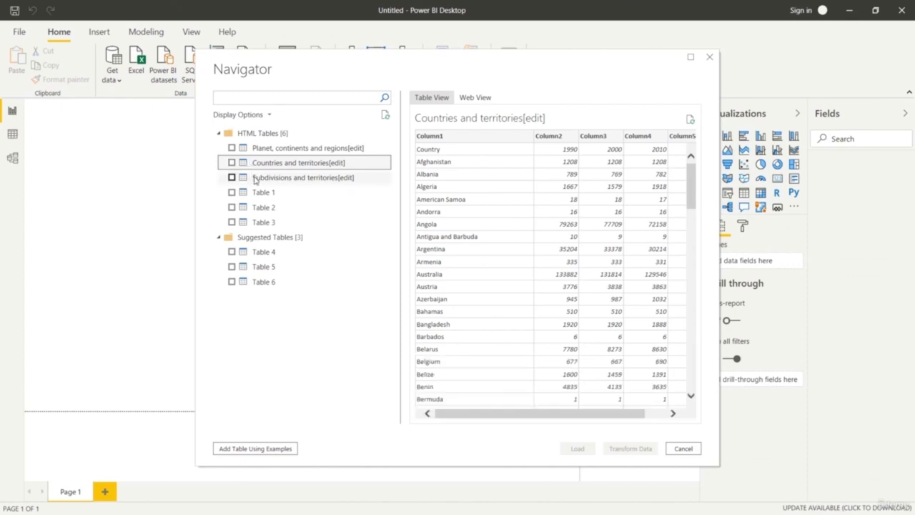
pyautogui.click(255, 178)
pyautogui.click(256, 193)
pyautogui.click(257, 208)
pyautogui.click(236, 149)
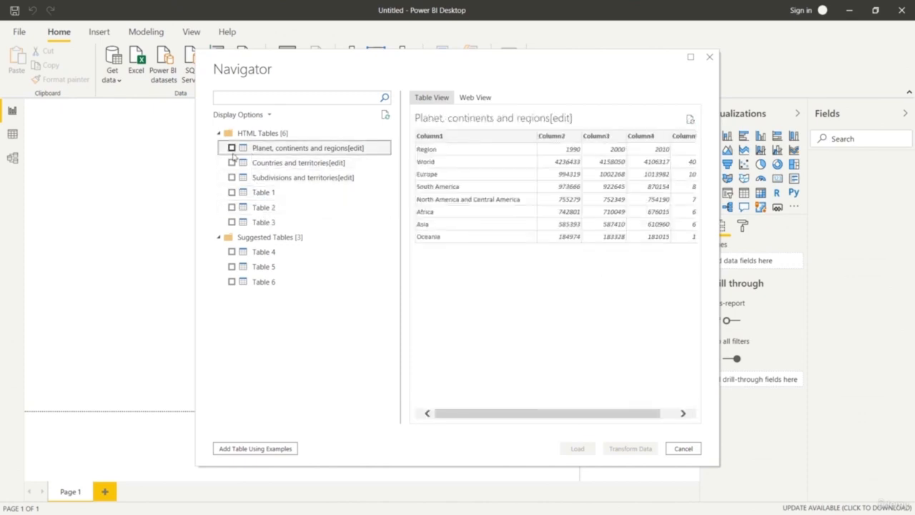
pyautogui.click(230, 148)
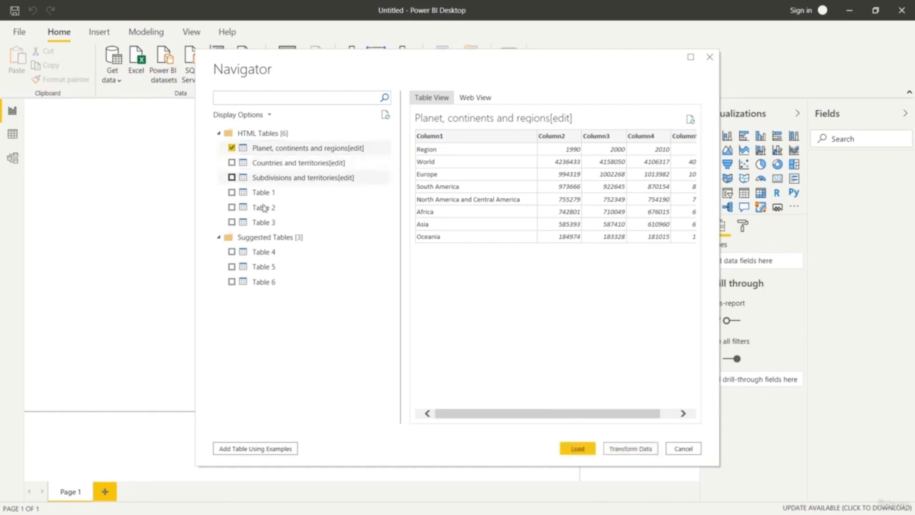
pyautogui.click(613, 449)
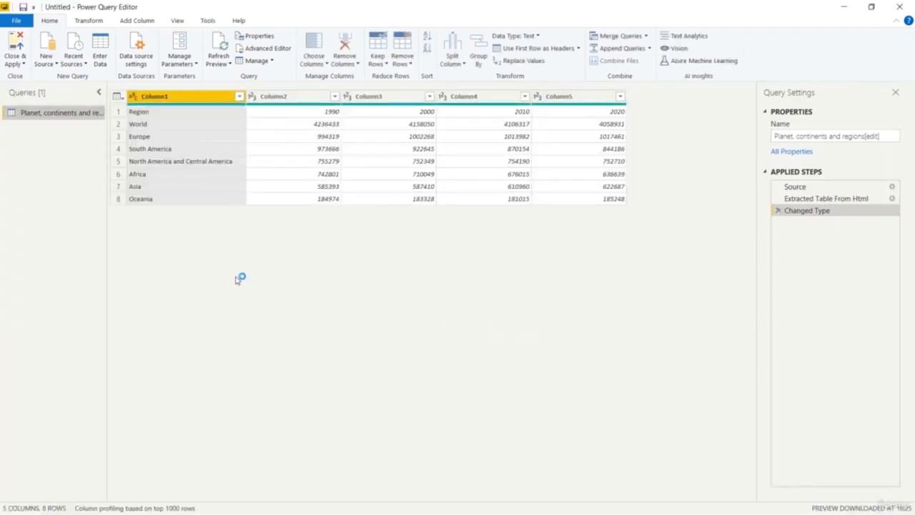
# Rename Column1 of the imported table to Region.
pyautogui.rightClick(200, 99)
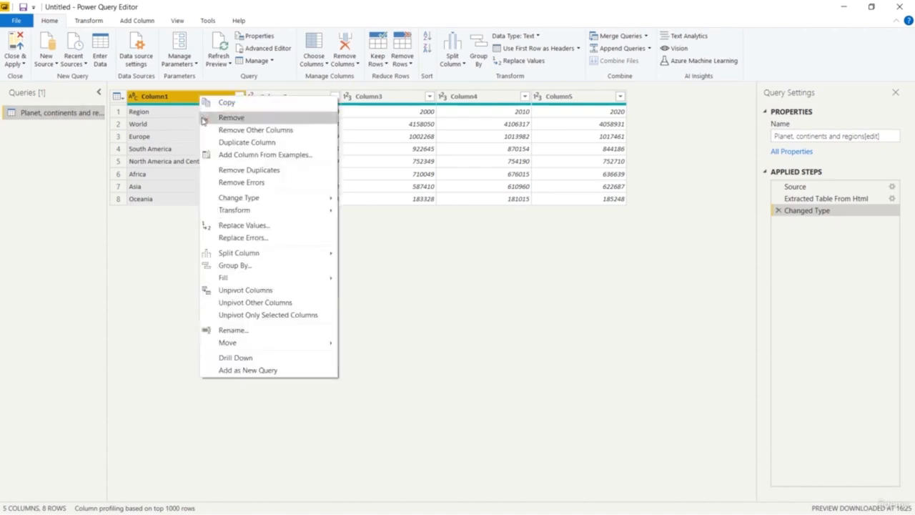
pyautogui.click(180, 255)
pyautogui.doubleClick(177, 97)
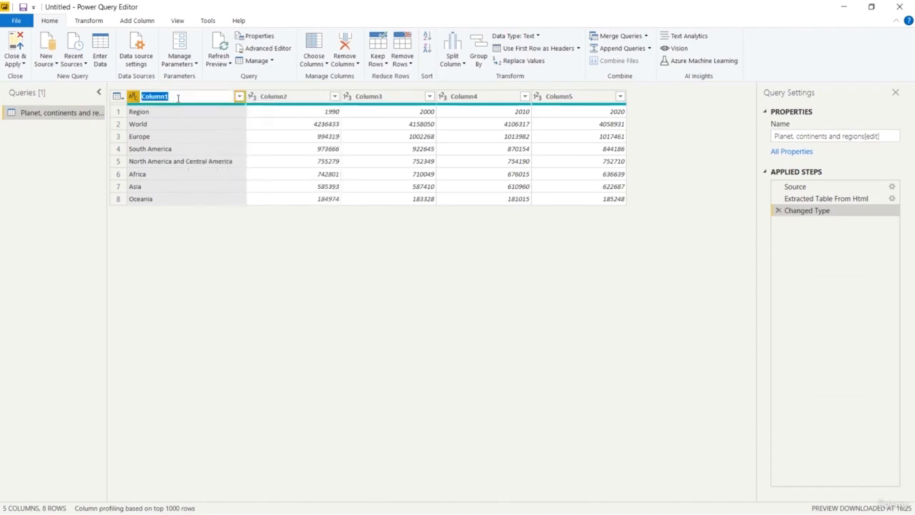
pyautogui.write('Re')
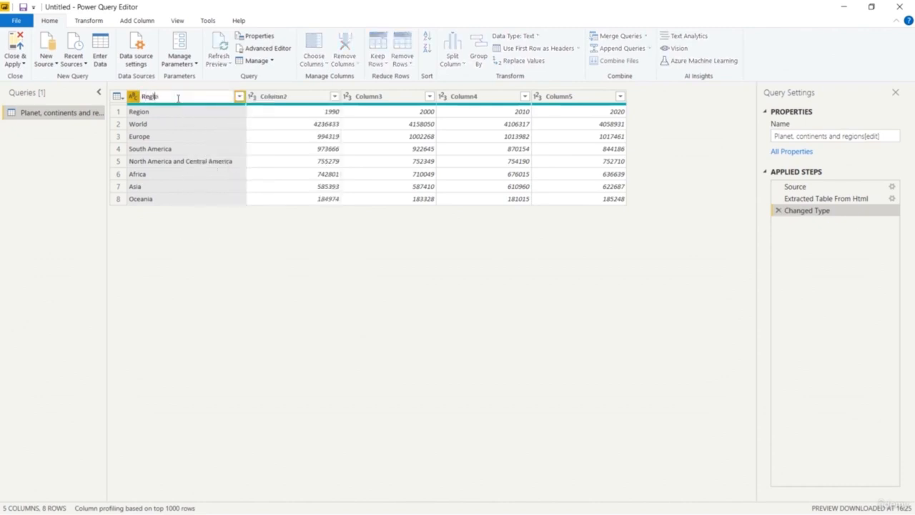
pyautogui.write('gion')
pyautogui.press('Return')
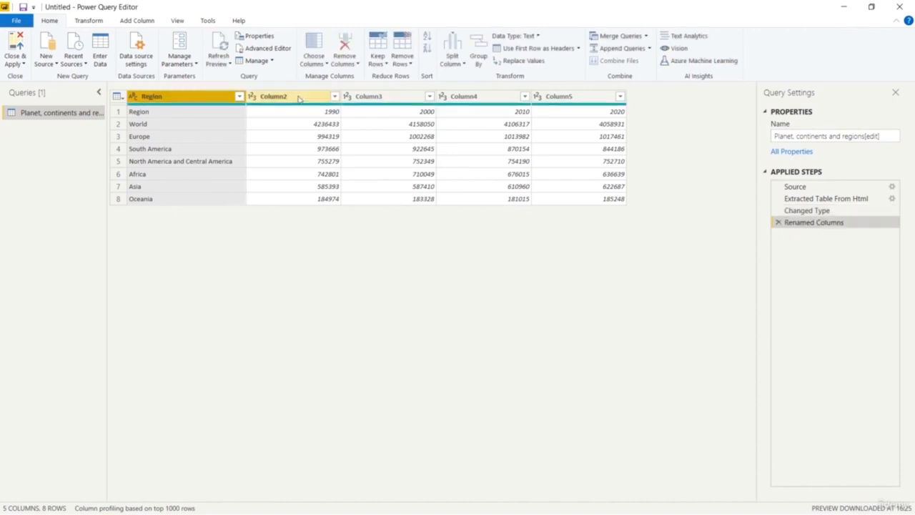
# Rename Column2 to year 1990 and Column3 to year 2000.
pyautogui.doubleClick(298, 97)
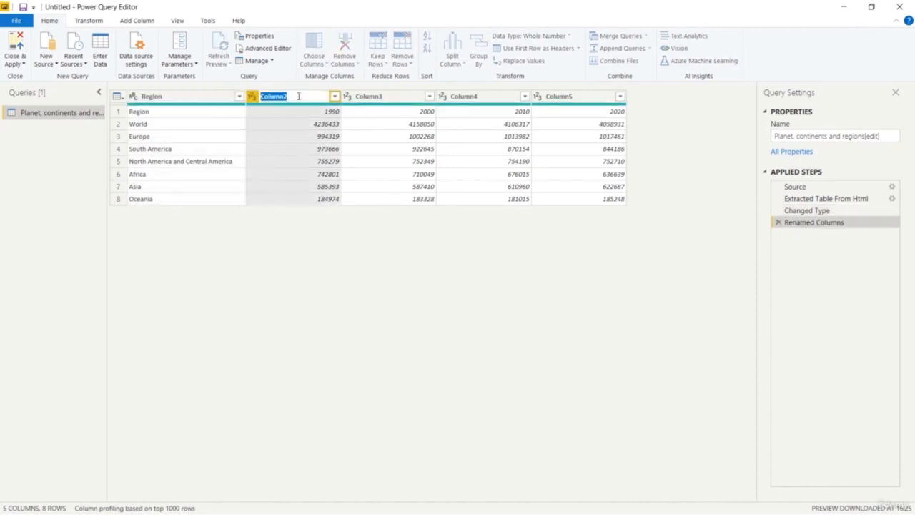
pyautogui.write('year 1990')
pyautogui.press('Return')
pyautogui.click(376, 97)
pyautogui.doubleClick(379, 97)
pyautogui.moveTo(368, 95); pyautogui.dragTo(344, 98)
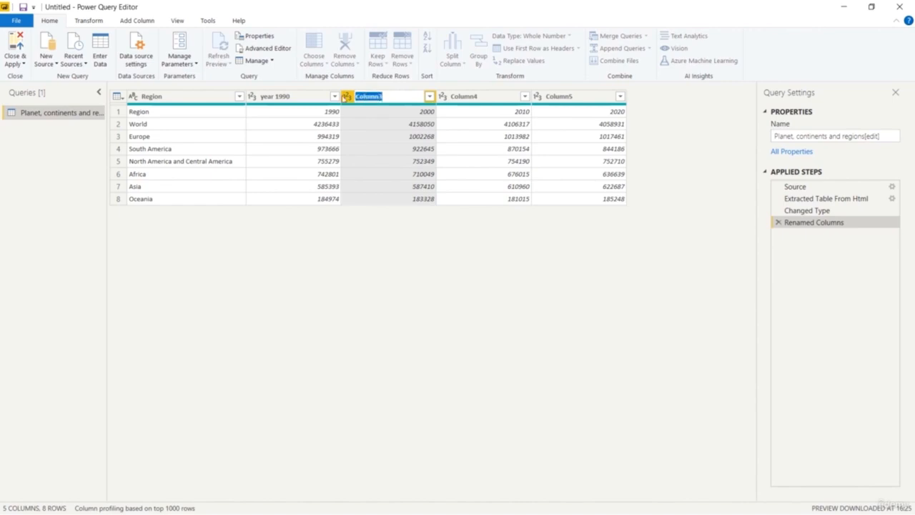
pyautogui.write('year 2000')
# Rename Column4 to year 2010 and Column5 to year 2020.
pyautogui.click(488, 95)
pyautogui.doubleClick(487, 95)
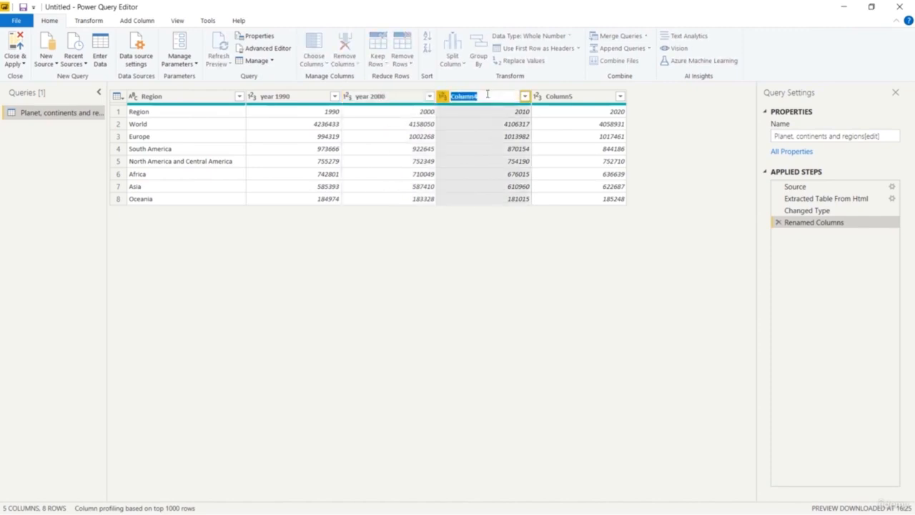
pyautogui.write('ye')
pyautogui.click(557, 96)
pyautogui.doubleClick(567, 96)
pyautogui.write('yea')
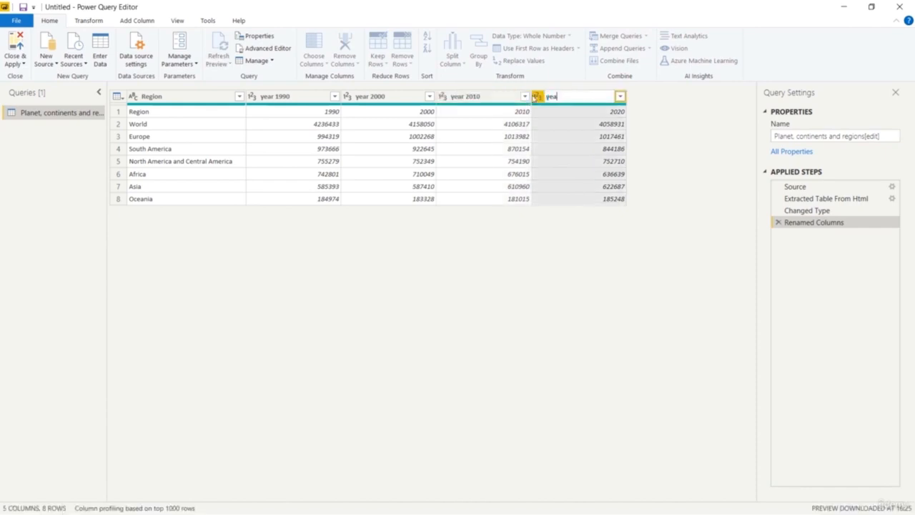
pyautogui.write('r 2020')
pyautogui.press('Return')
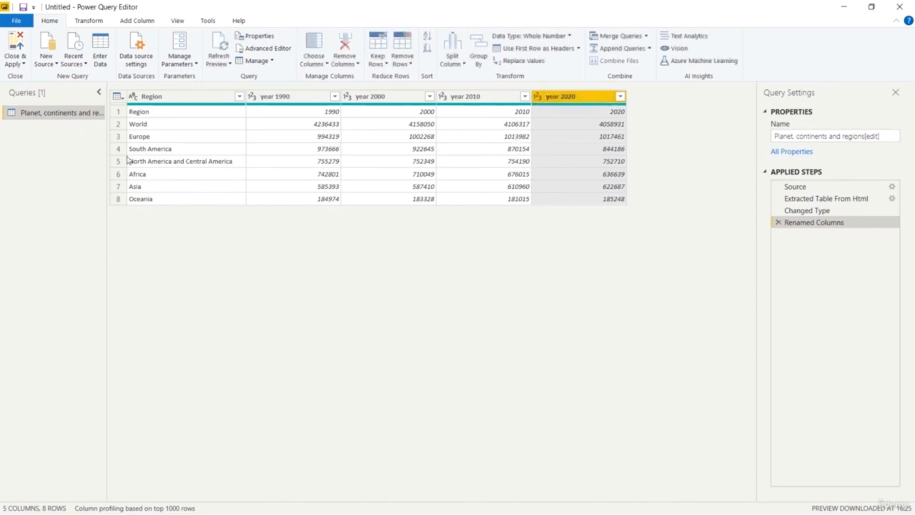
# Remove the top 1 row of the table, which repeats the column headings.
pyautogui.click(118, 111)
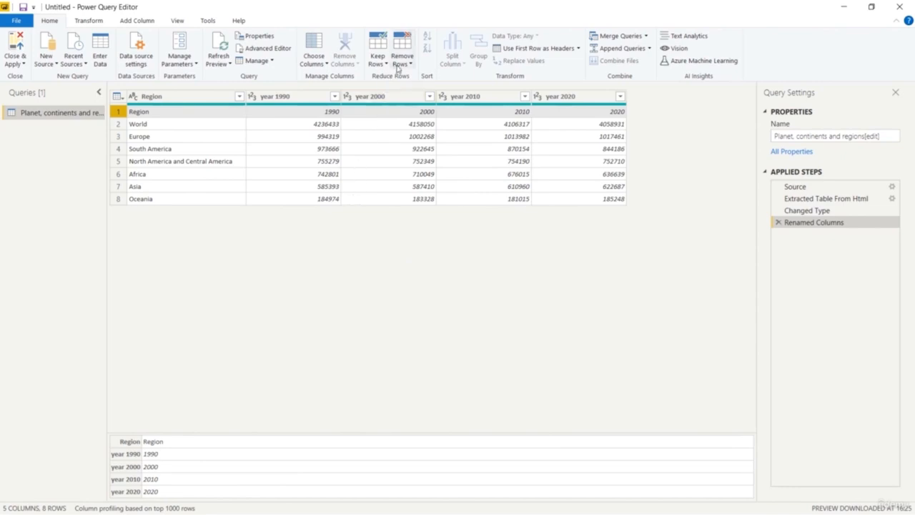
pyautogui.click(403, 64)
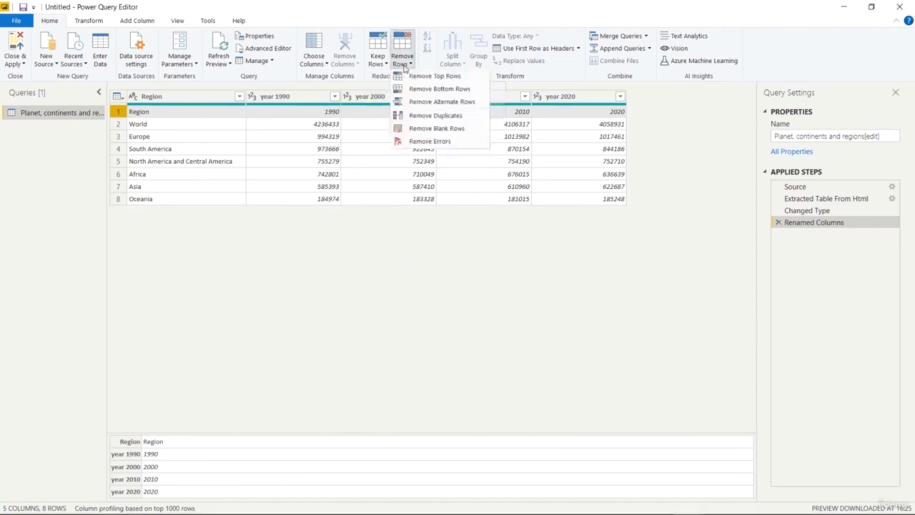
pyautogui.click(429, 77)
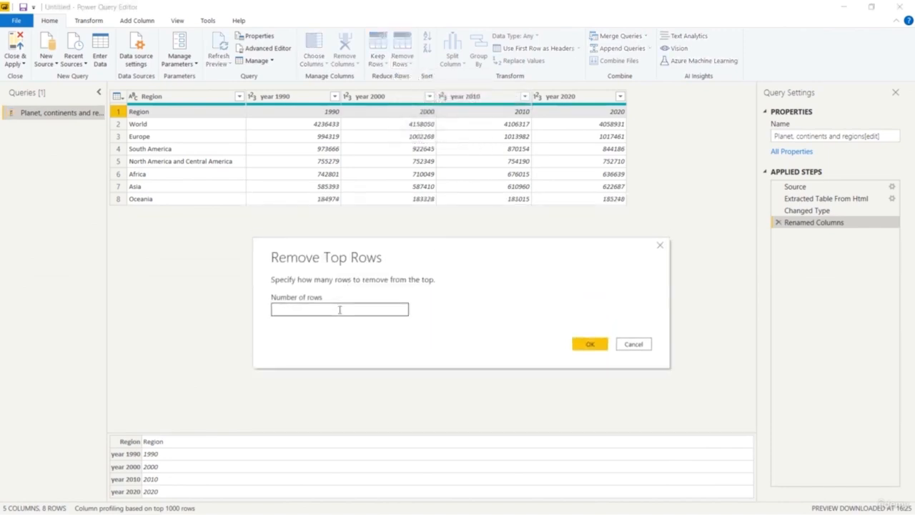
pyautogui.click(339, 309)
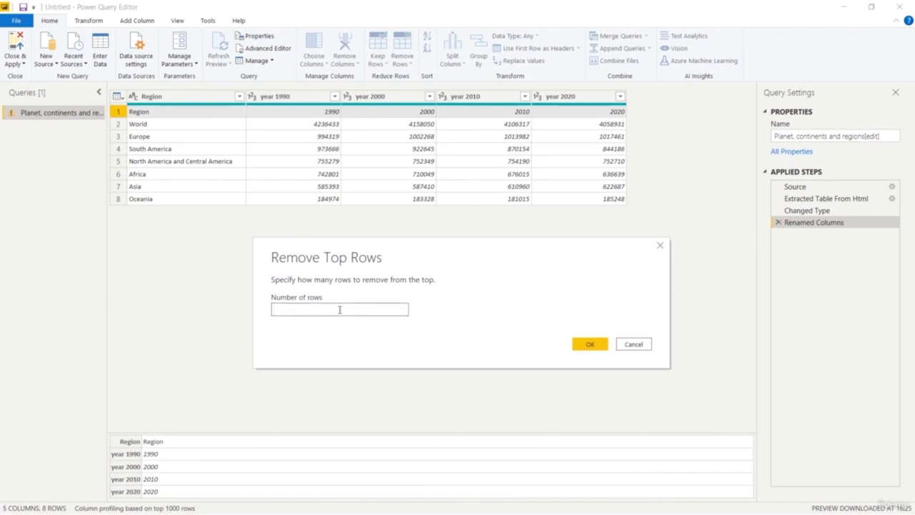
pyautogui.write('1')
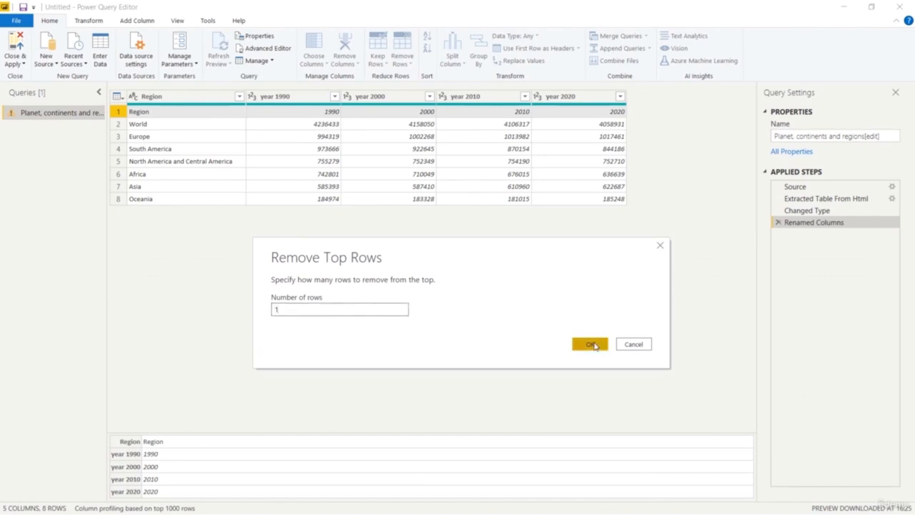
pyautogui.click(589, 344)
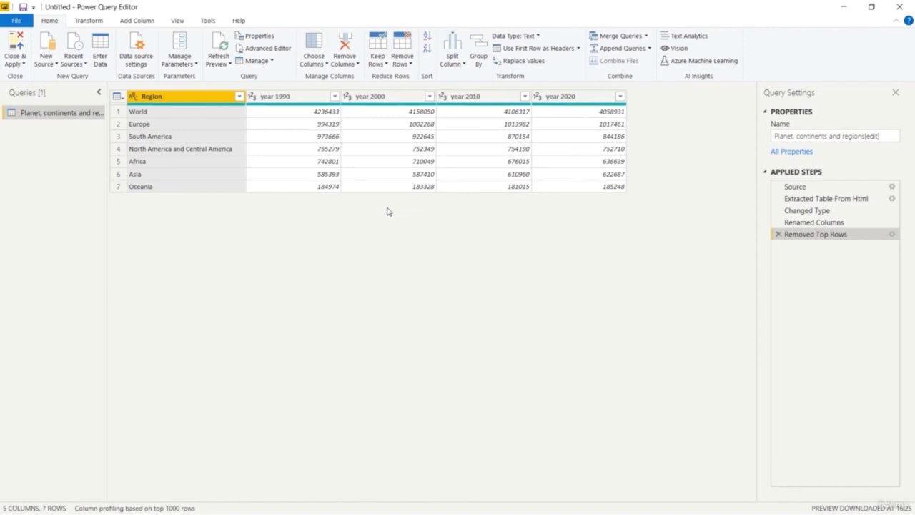
# Replace the value North America and Central America in the Region column with North and Central America.
pyautogui.click(214, 151)
pyautogui.rightClick(213, 151)
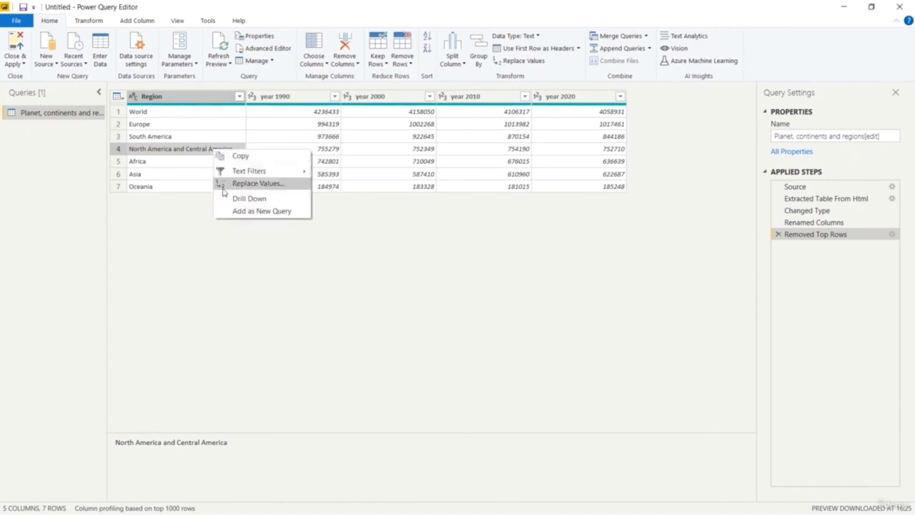
pyautogui.click(197, 225)
pyautogui.rightClick(208, 151)
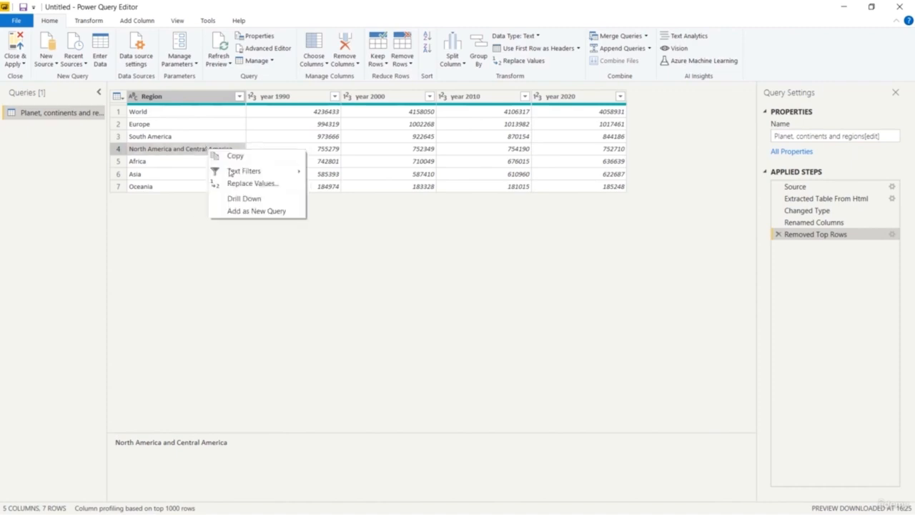
pyautogui.click(242, 183)
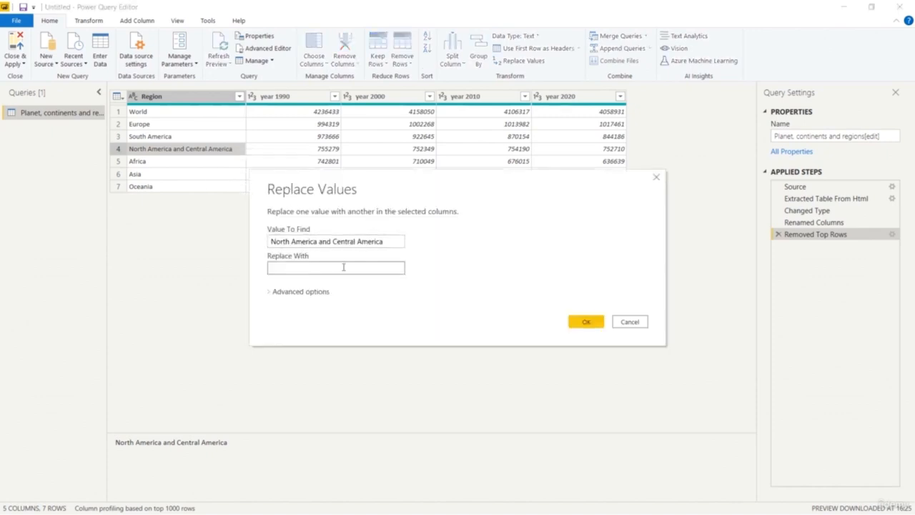
pyautogui.moveTo(272, 241); pyautogui.dragTo(307, 251)
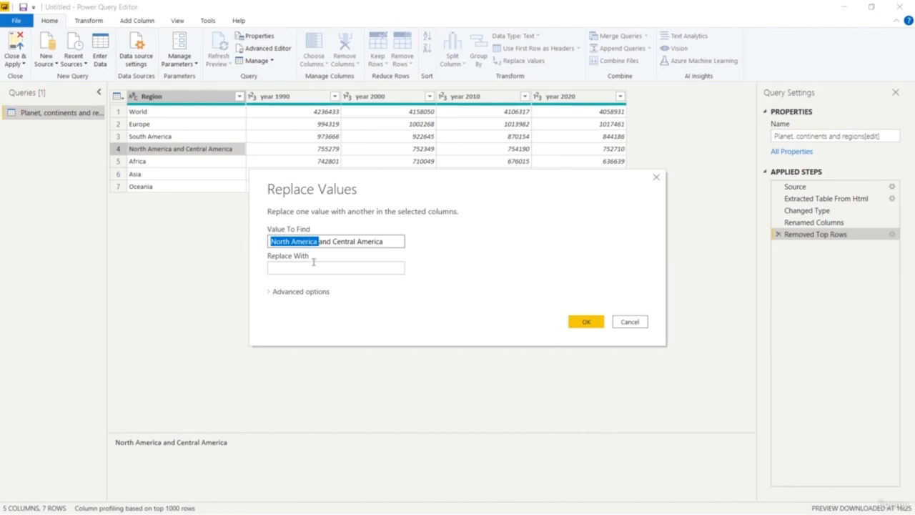
pyautogui.hotkey('ctrl', 'c')
pyautogui.click(299, 268)
pyautogui.hotkey('ctrl', 'v')
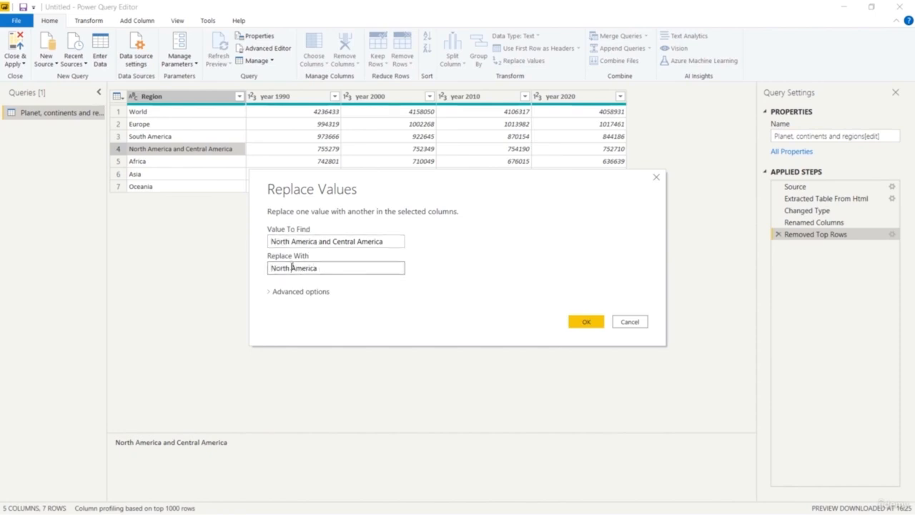
pyautogui.moveTo(320, 241); pyautogui.dragTo(356, 245)
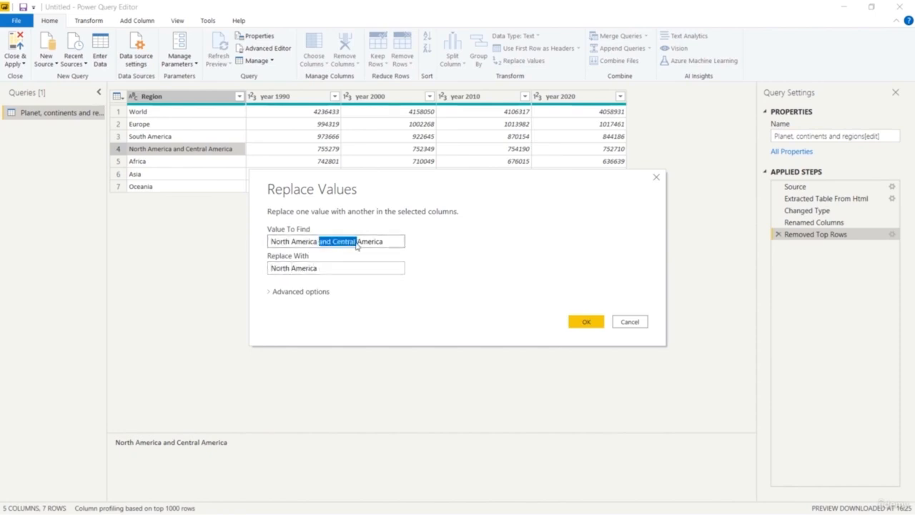
pyautogui.hotkey('ctrl', 'c')
pyautogui.click(291, 268)
pyautogui.hotkey('ctrl', 'v')
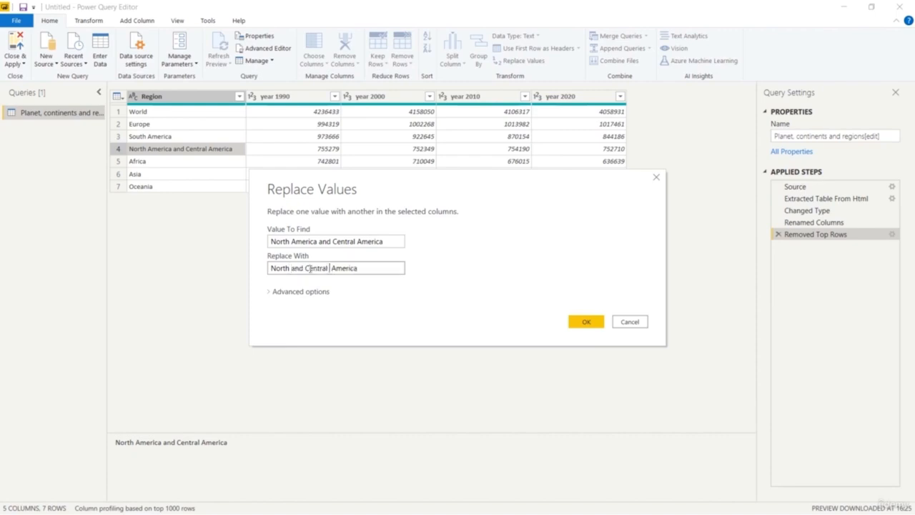
pyautogui.press('BackSpace')
pyautogui.click(571, 321)
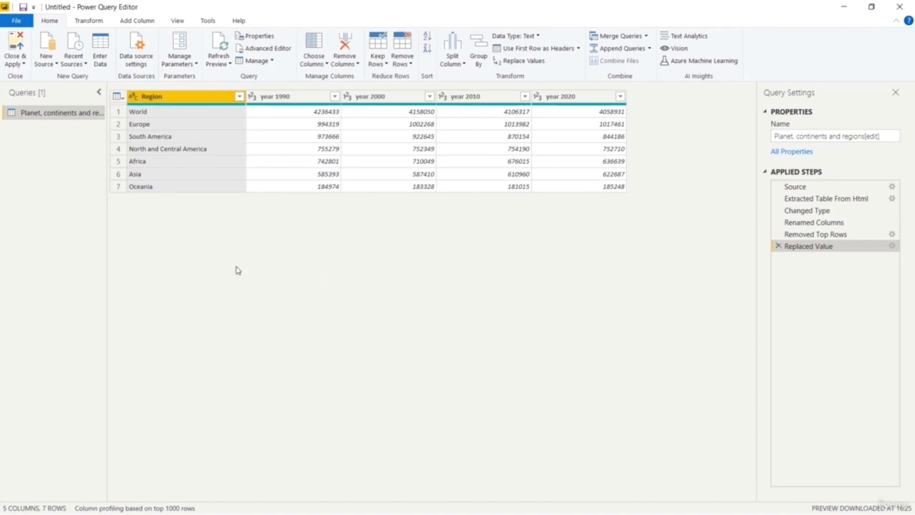
# Close the Power Query Editor and apply the query changes to the report.
pyautogui.rightClick(310, 174)
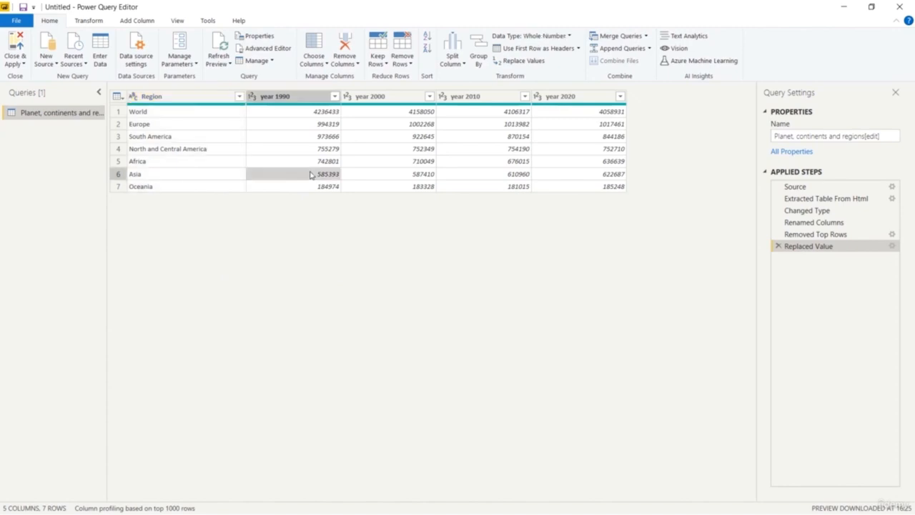
pyautogui.click(251, 271)
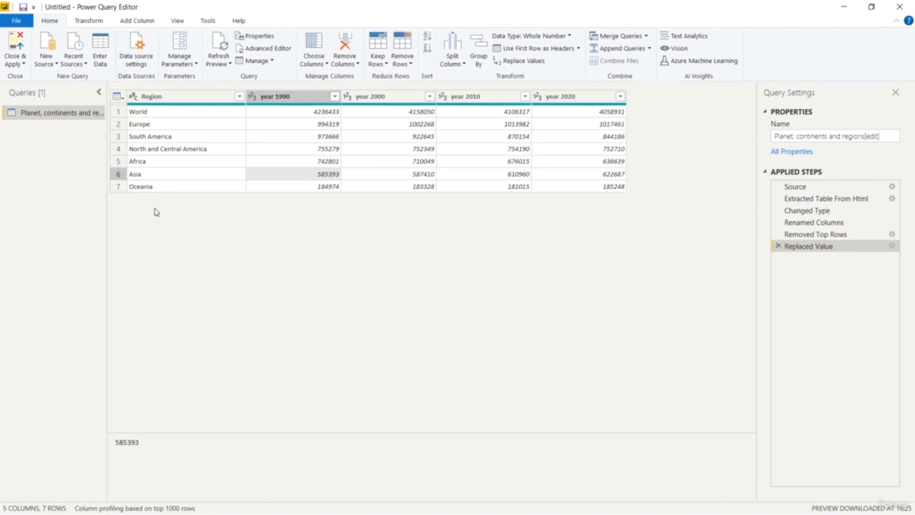
pyautogui.click(12, 50)
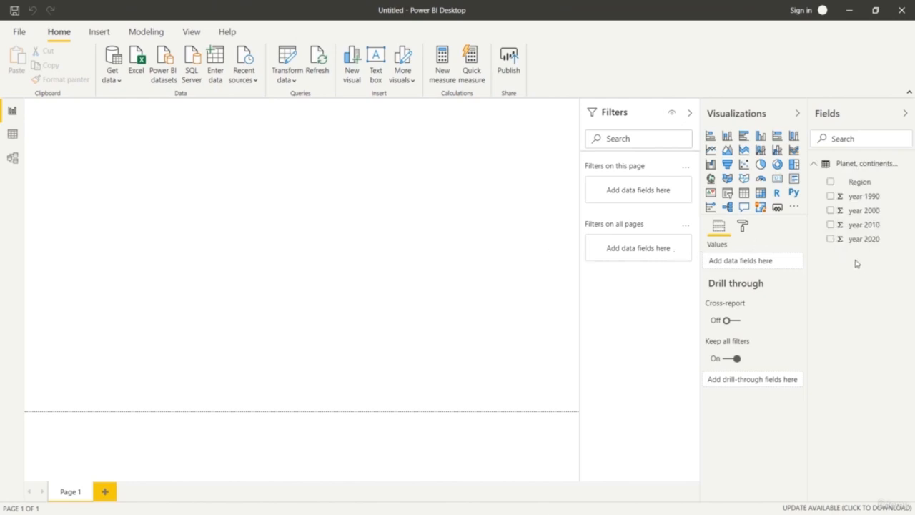
# Add a treemap grouped by Region with year 1990 as its values, and resize it on the page.
pyautogui.click(793, 165)
pyautogui.moveTo(148, 218); pyautogui.dragTo(312, 315)
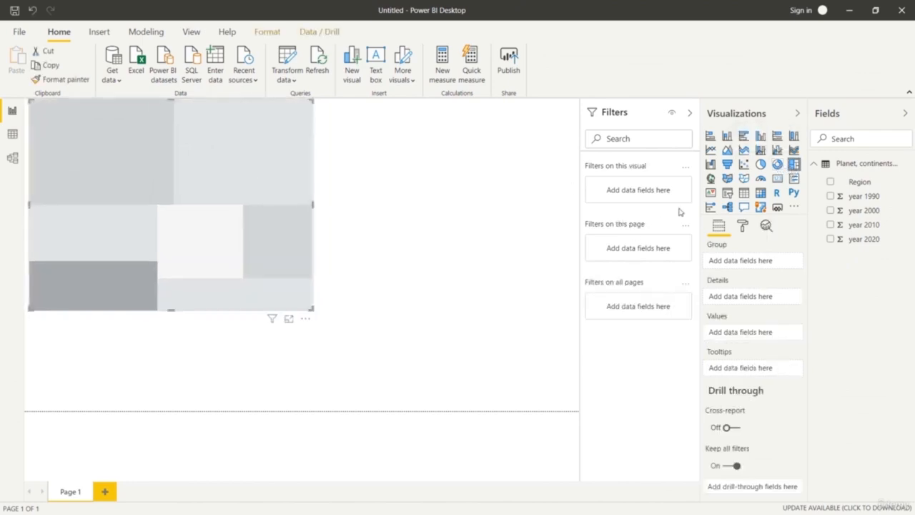
pyautogui.moveTo(857, 183); pyautogui.dragTo(756, 262)
pyautogui.moveTo(875, 198); pyautogui.dragTo(782, 338)
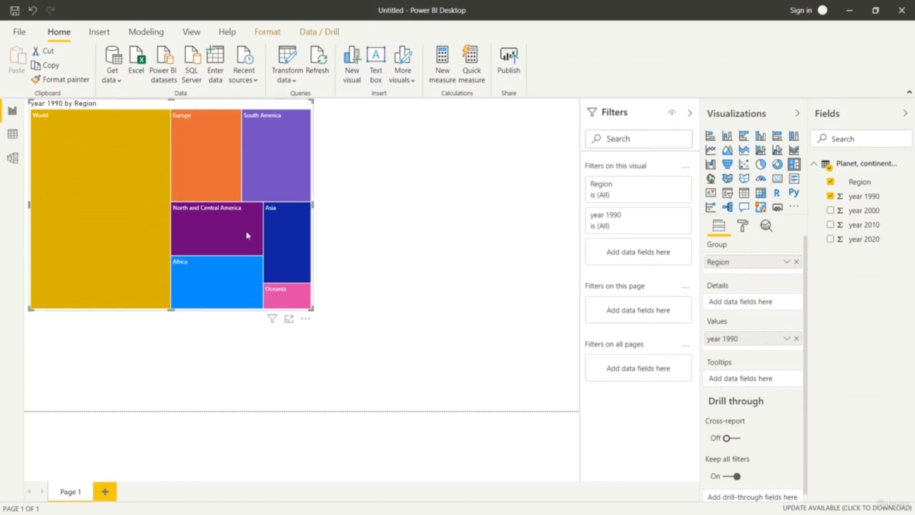
pyautogui.moveTo(312, 308); pyautogui.dragTo(249, 298)
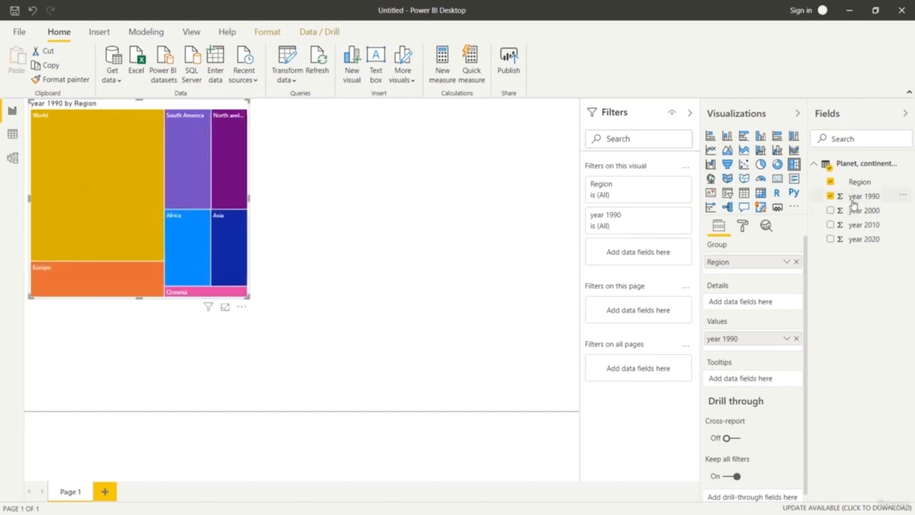
# Add a donut chart below the treemap with Region as the legend and year 2000 as the values.
pyautogui.click(524, 245)
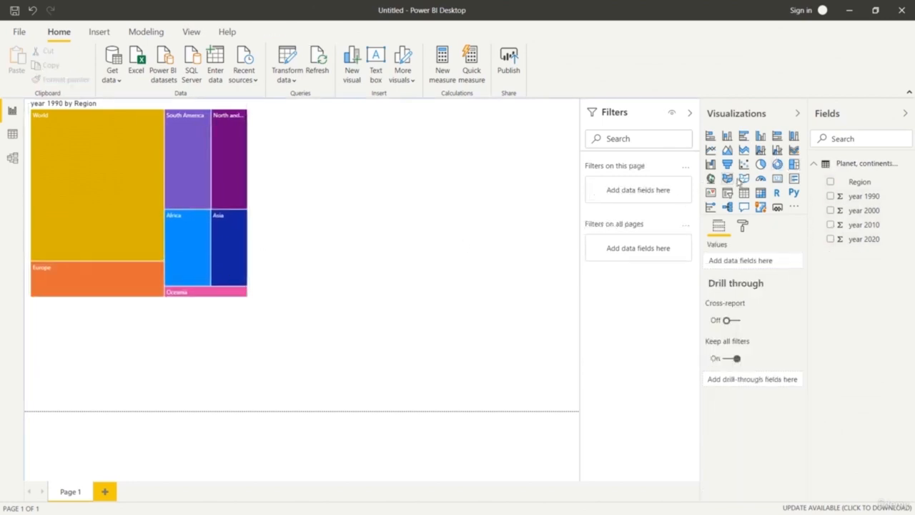
pyautogui.click(776, 164)
pyautogui.moveTo(878, 183); pyautogui.dragTo(763, 262)
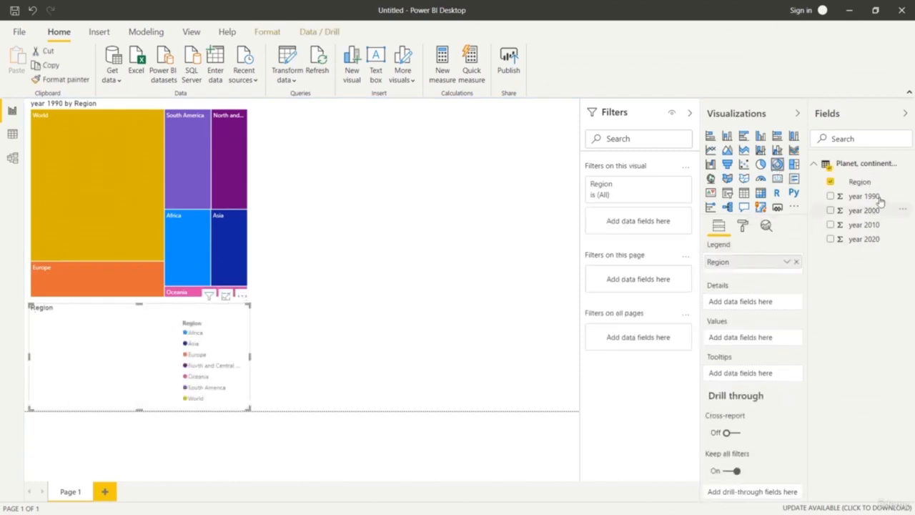
pyautogui.moveTo(871, 213); pyautogui.dragTo(768, 343)
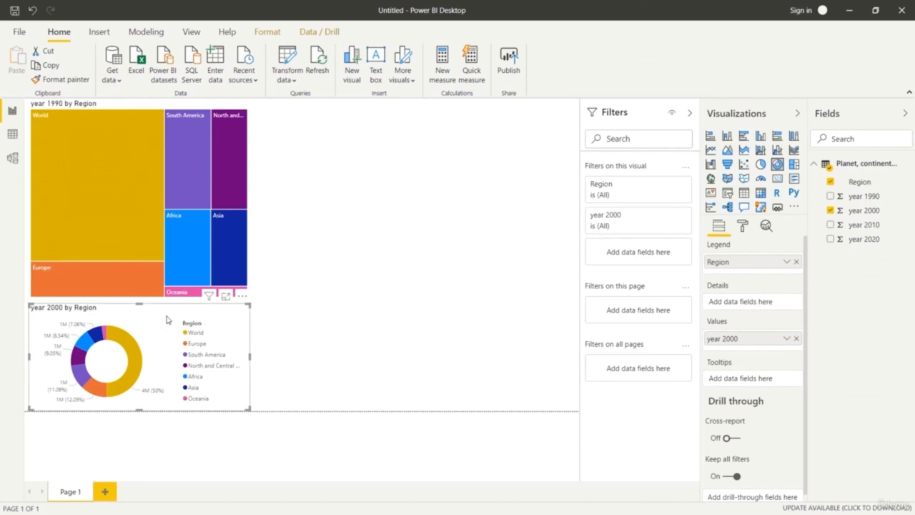
# Delete the donut chart and the treemap from the page.
pyautogui.press('Delete')
pyautogui.click(140, 193)
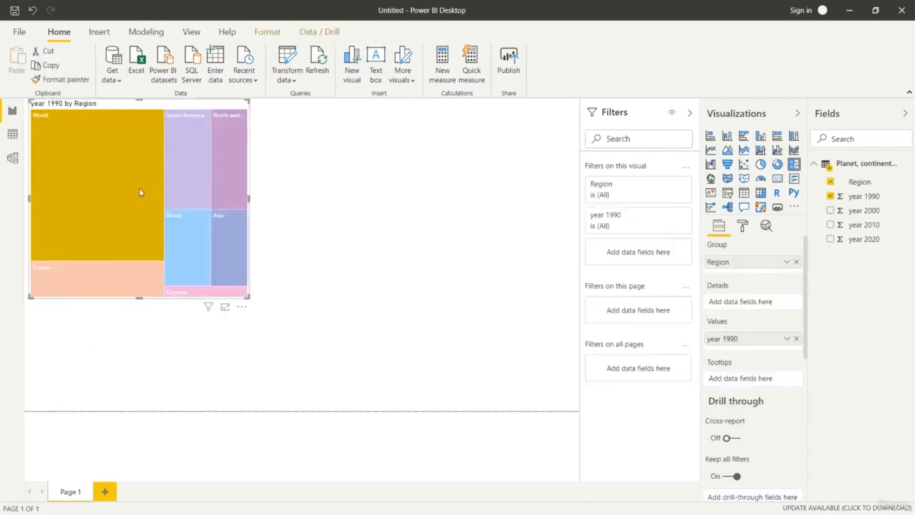
pyautogui.press('Delete')
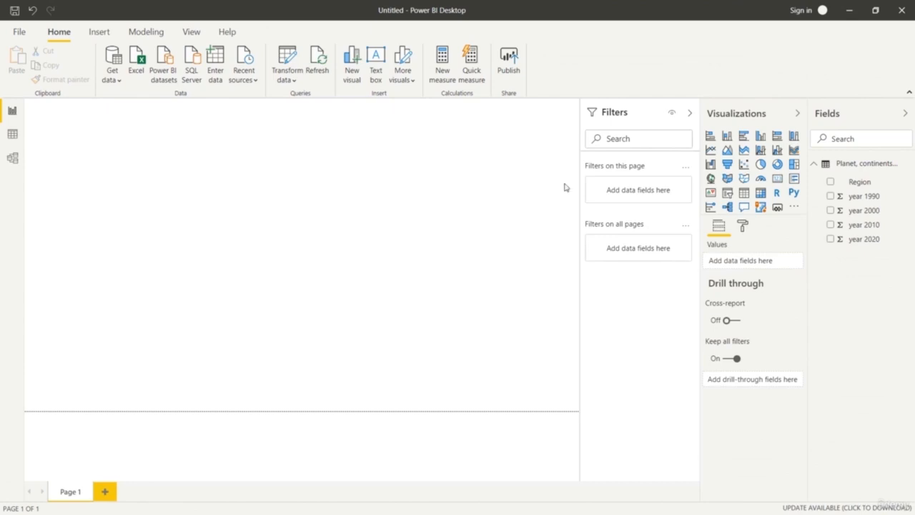
pyautogui.click(857, 183)
pyautogui.click(902, 182)
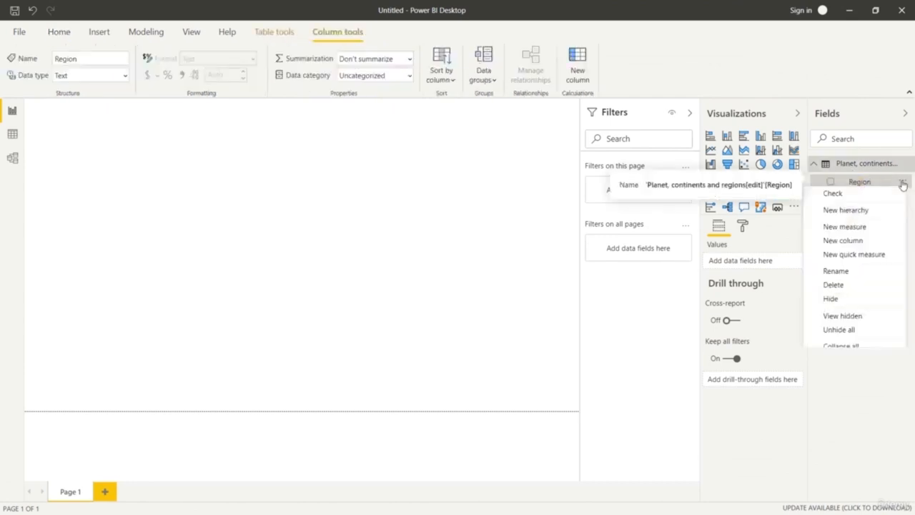
pyautogui.click(755, 434)
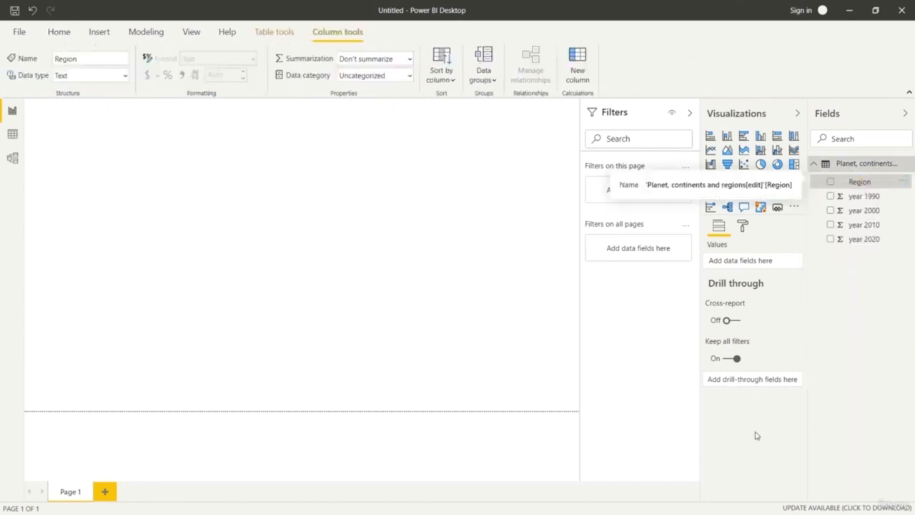
pyautogui.click(865, 182)
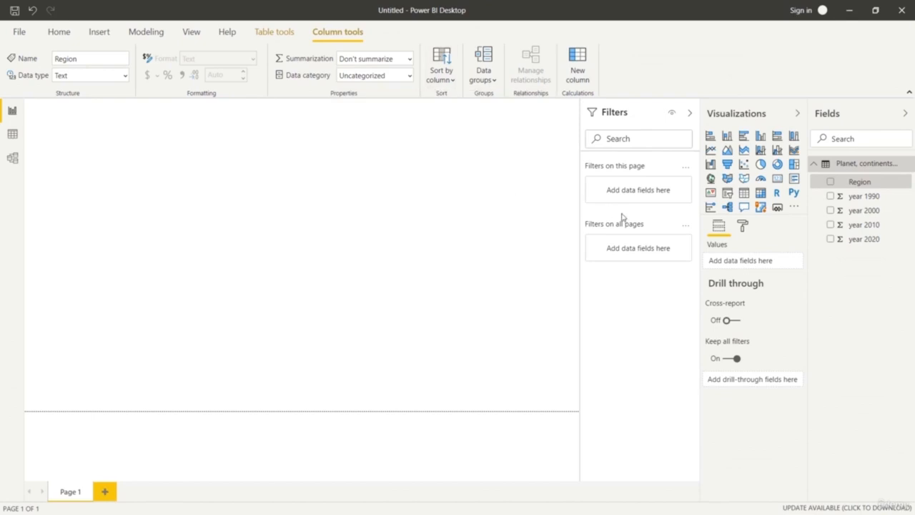
pyautogui.click(884, 279)
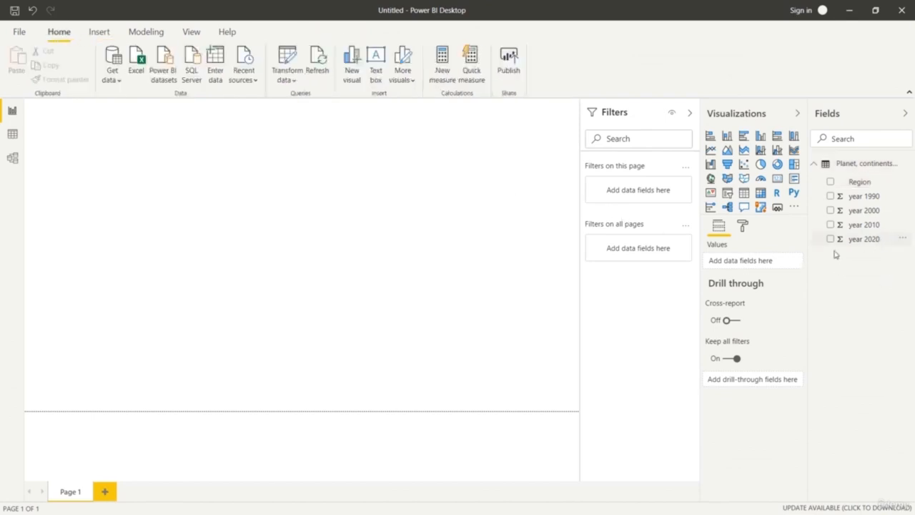
# Show the forest table in Data view and open its query for editing from the Region column.
pyautogui.click(12, 134)
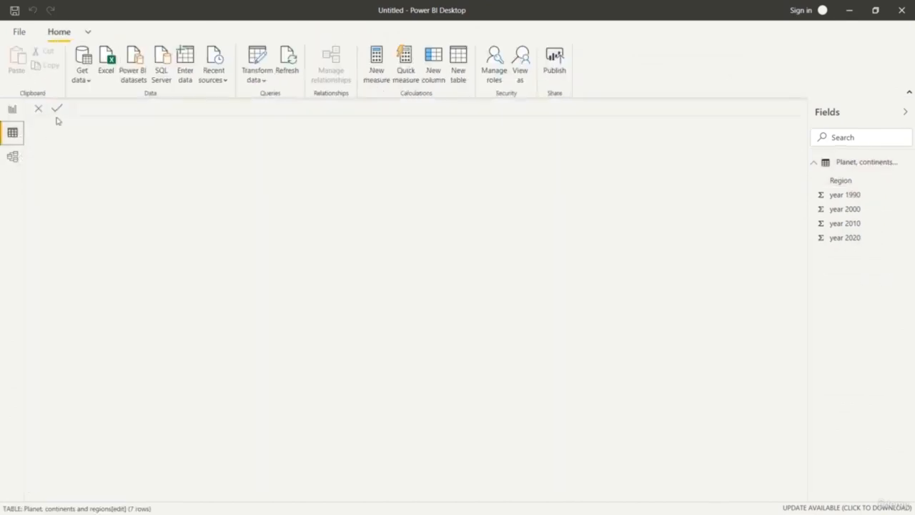
pyautogui.click(844, 183)
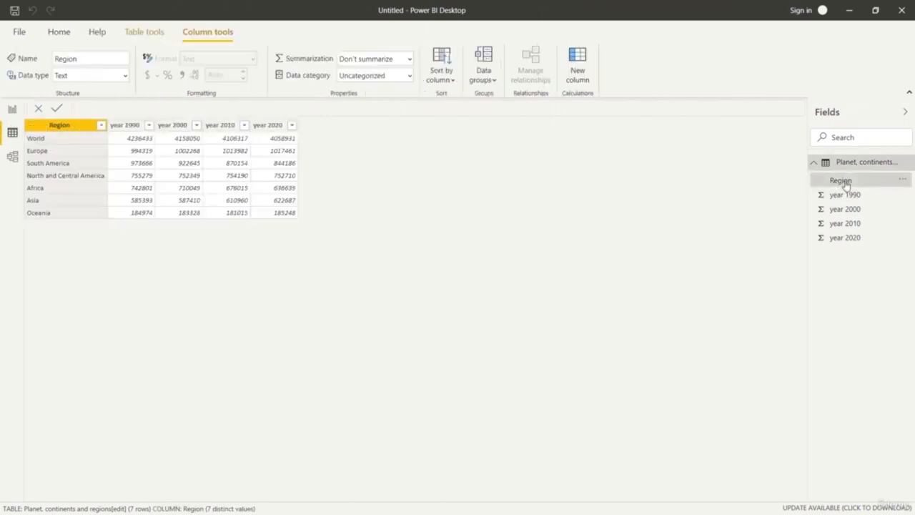
pyautogui.rightClick(57, 141)
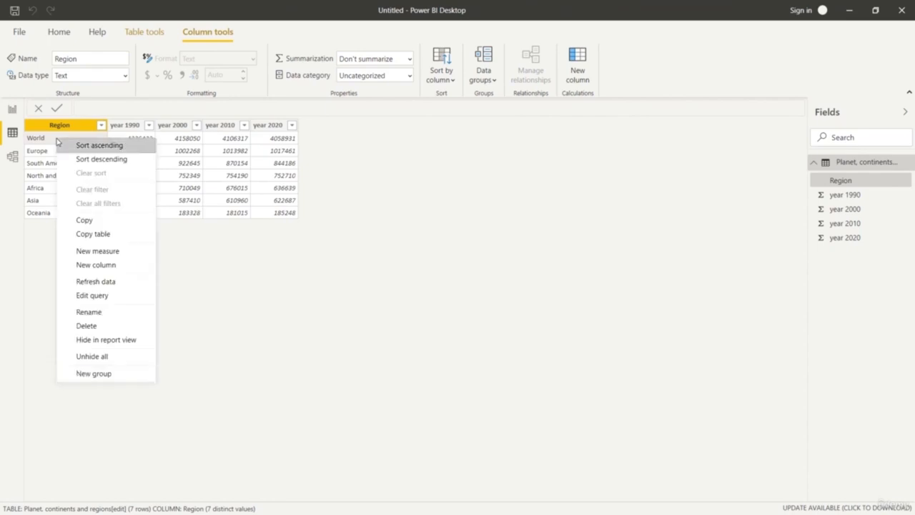
pyautogui.click(111, 296)
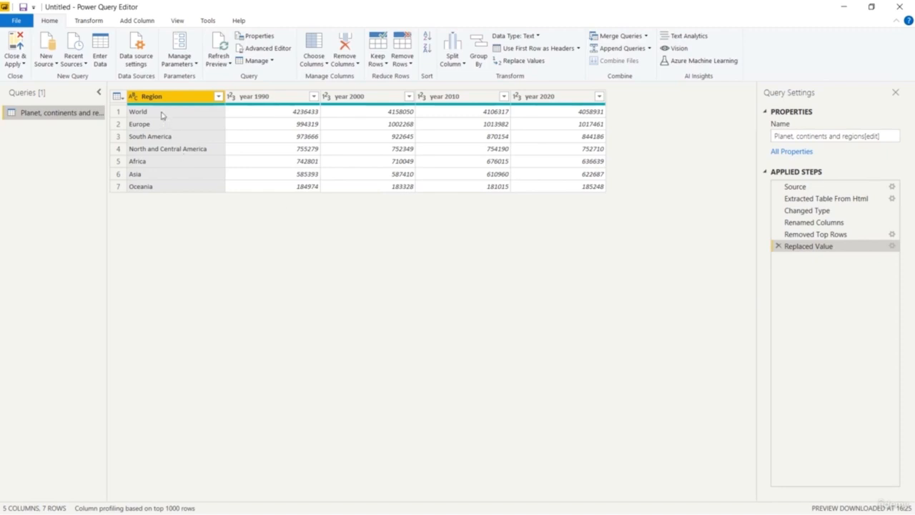
# Remove the top 1 row, World, from the query, and close the editor with the changes applied.
pyautogui.click(162, 115)
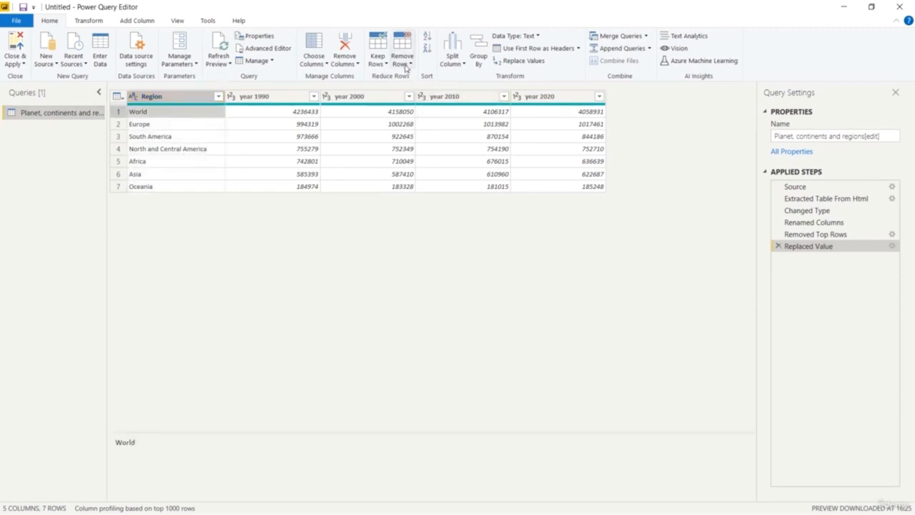
pyautogui.click(406, 62)
pyautogui.click(426, 76)
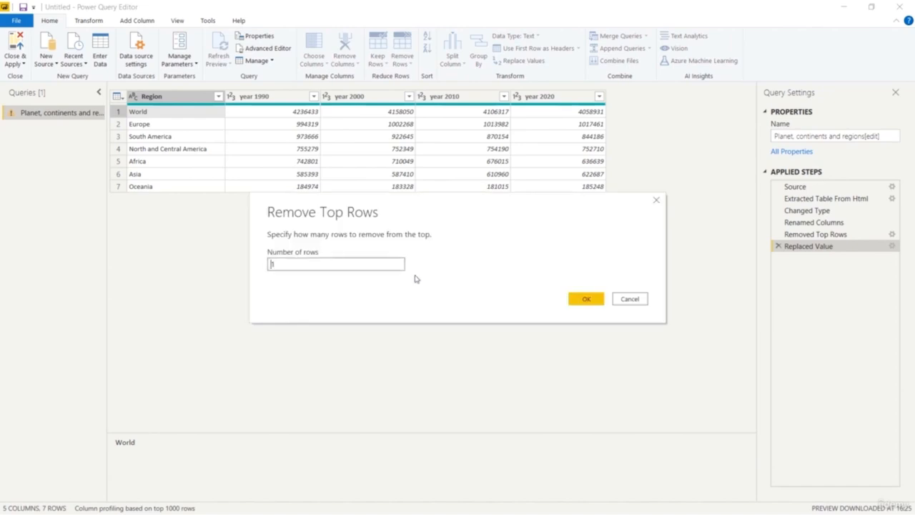
pyautogui.write('1')
pyautogui.click(586, 298)
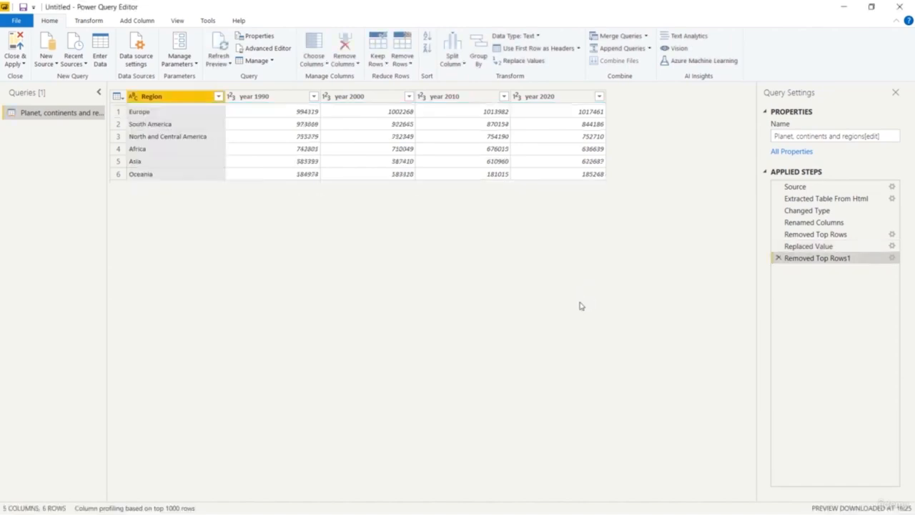
pyautogui.click(15, 46)
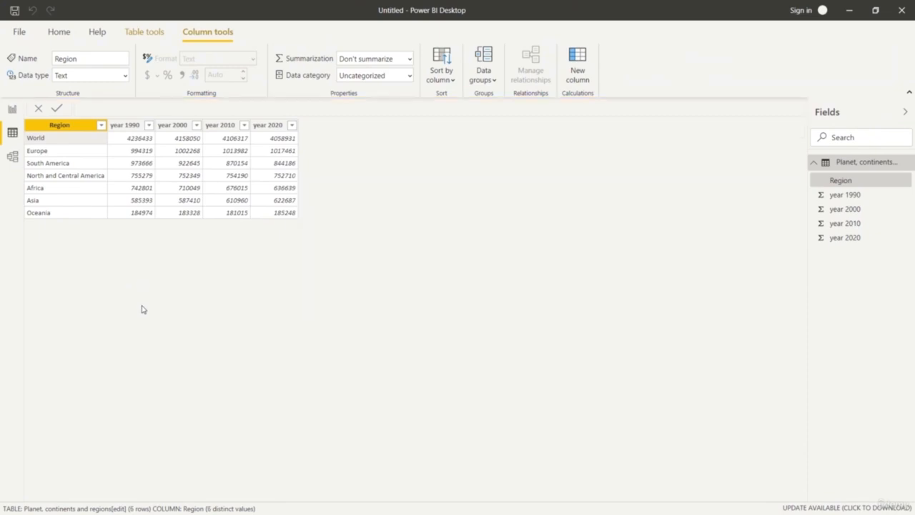
# Return to Report view, add an empty donut chart to the page and enlarge it slightly.
pyautogui.click(11, 109)
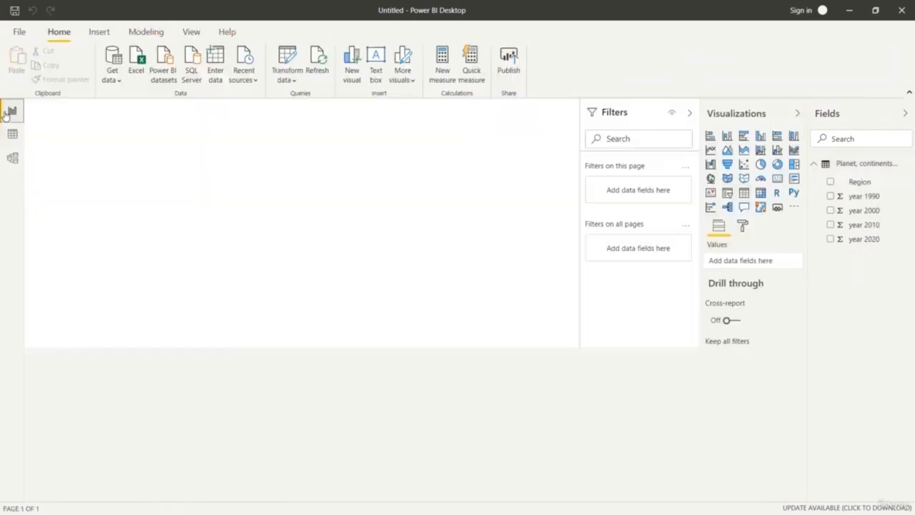
pyautogui.click(777, 164)
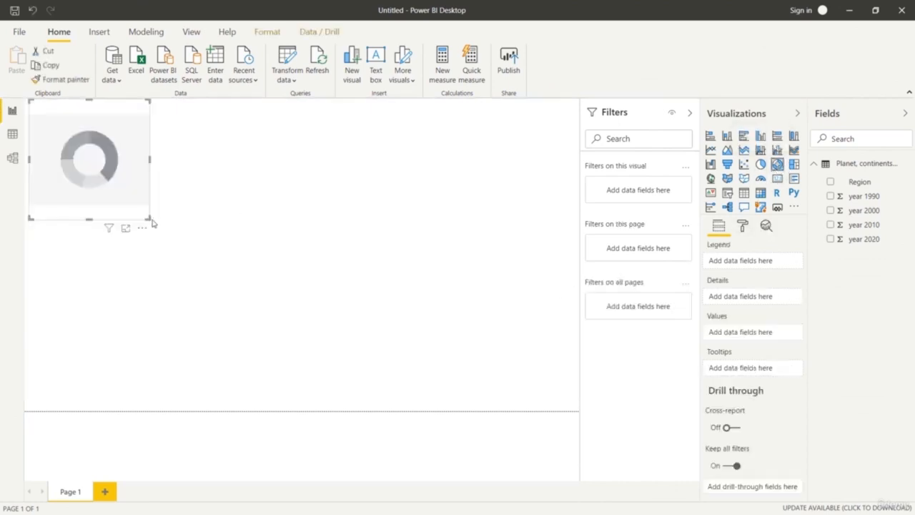
pyautogui.moveTo(151, 220); pyautogui.dragTo(191, 238)
pyautogui.click(247, 281)
pyautogui.moveTo(861, 185); pyautogui.dragTo(773, 262)
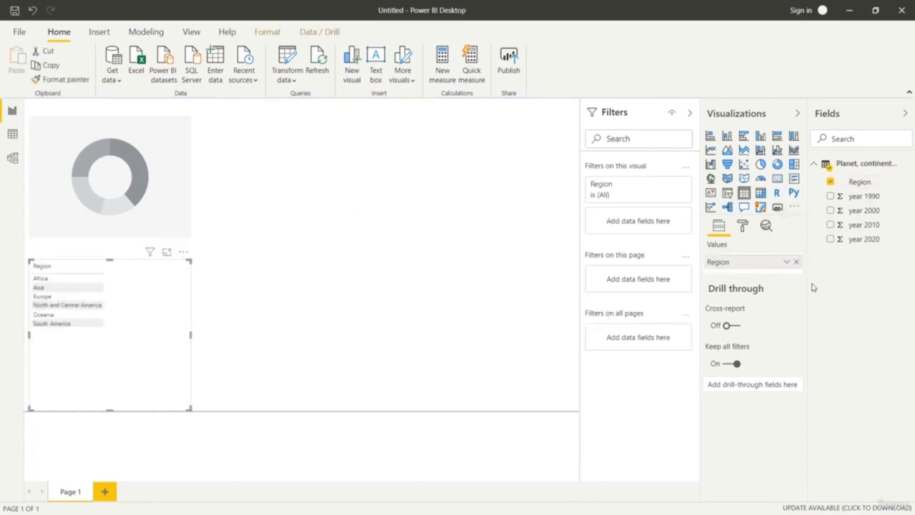
pyautogui.click(795, 262)
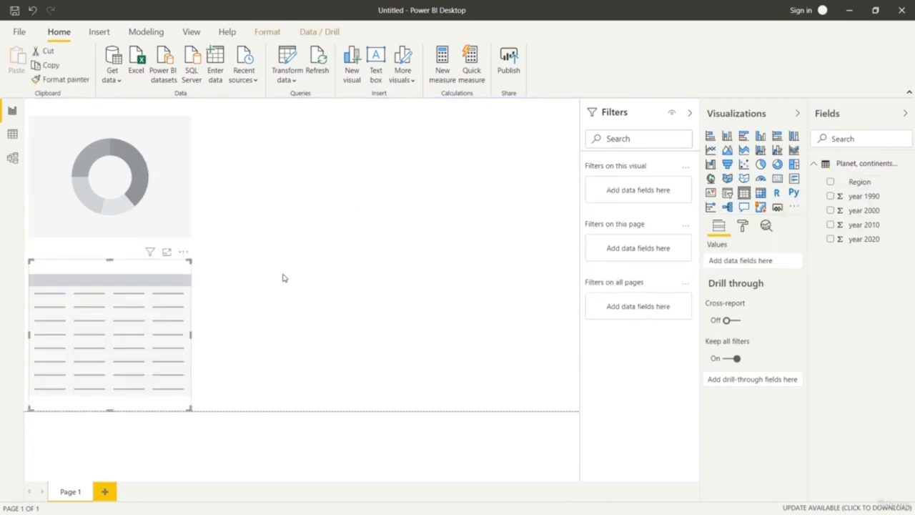
pyautogui.press('Delete')
# Assign Region as the donut chart's legend and year 1990 as its values, and enlarge the chart.
pyautogui.click(156, 206)
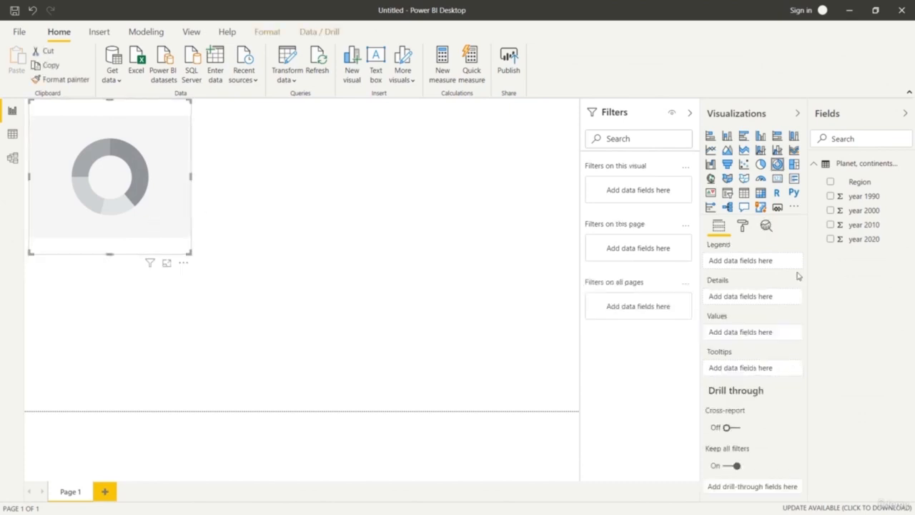
pyautogui.moveTo(858, 182); pyautogui.dragTo(778, 261)
pyautogui.moveTo(873, 198)
pyautogui.mouseDown()
pyautogui.moveTo(765, 292)
pyautogui.moveTo(756, 336)
pyautogui.mouseUp()
pyautogui.moveTo(190, 252); pyautogui.dragTo(386, 379)
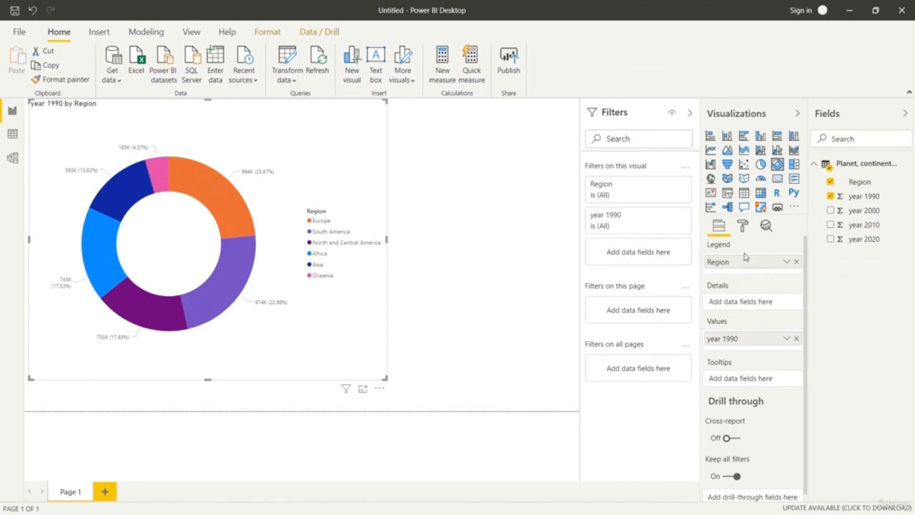
# Change the donut chart's title text to "Forest Cover 1990".
pyautogui.click(746, 227)
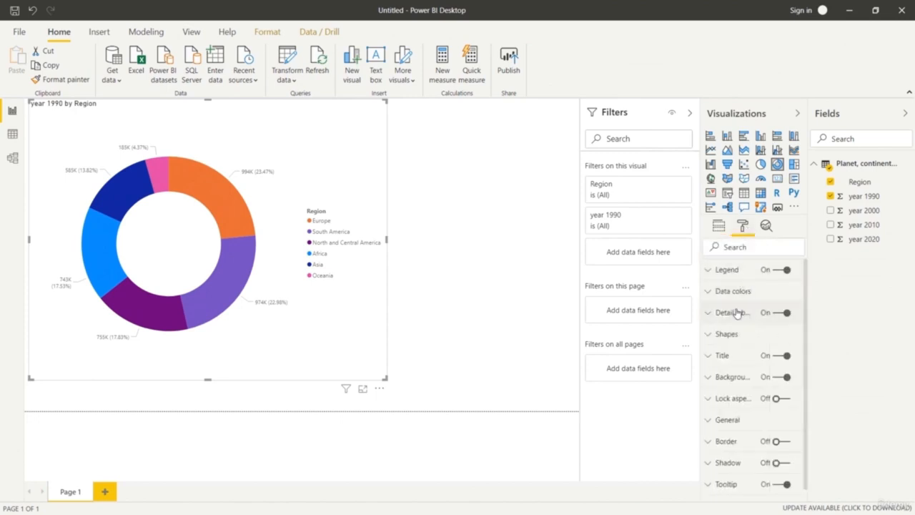
pyautogui.scroll(-1, 734, 411)
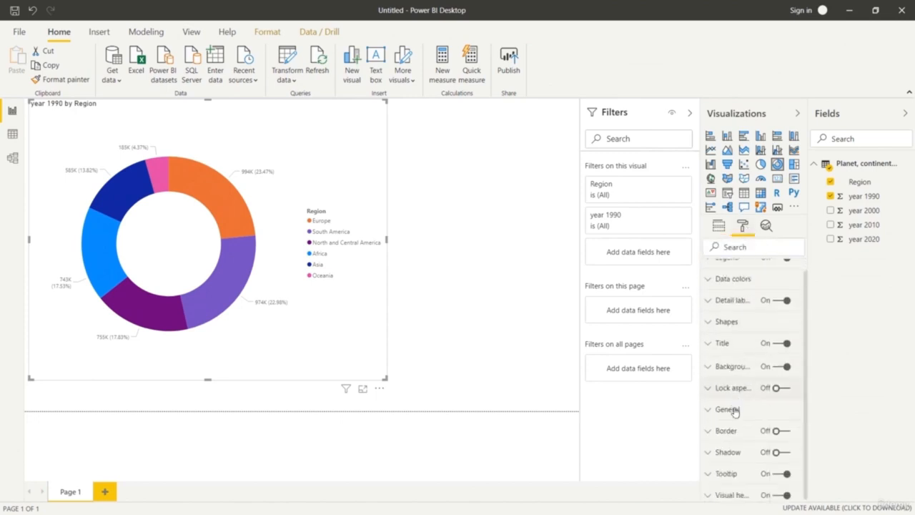
pyautogui.click(718, 342)
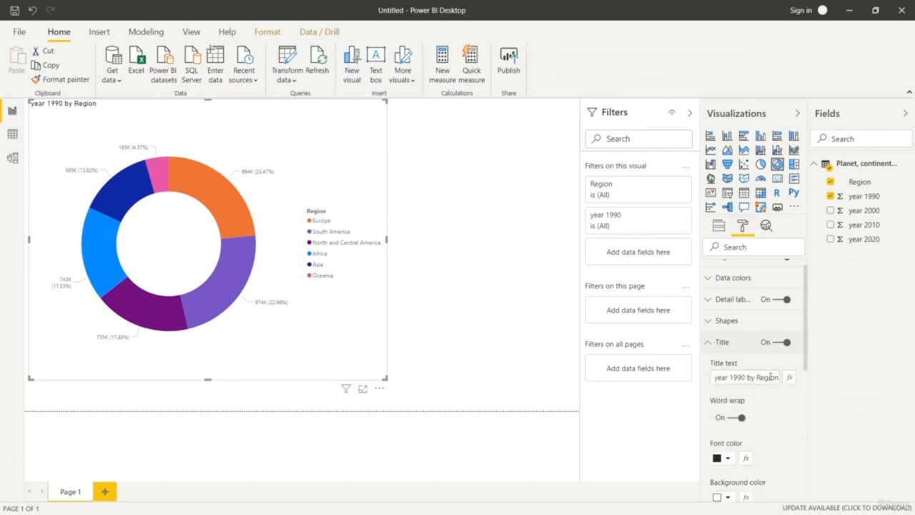
pyautogui.click(719, 377)
pyautogui.tripleClick(774, 376)
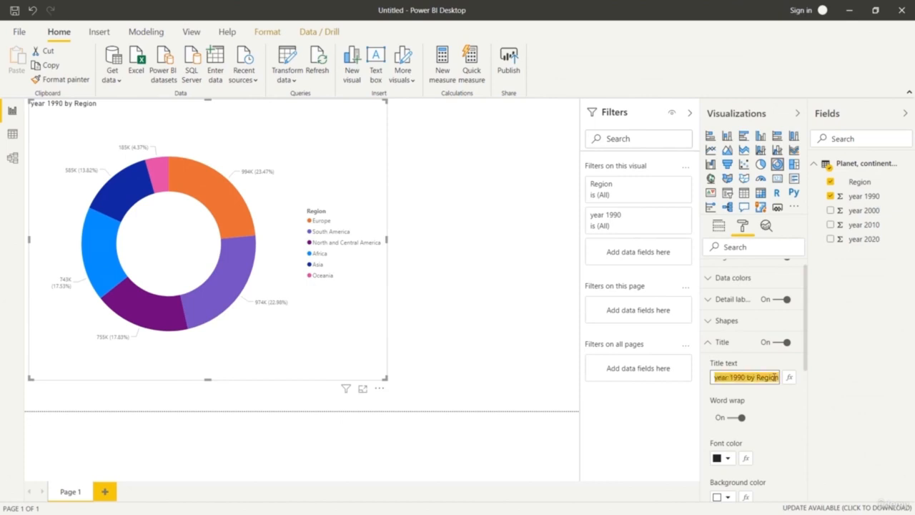
pyautogui.press('BackSpace')
pyautogui.write('Fore')
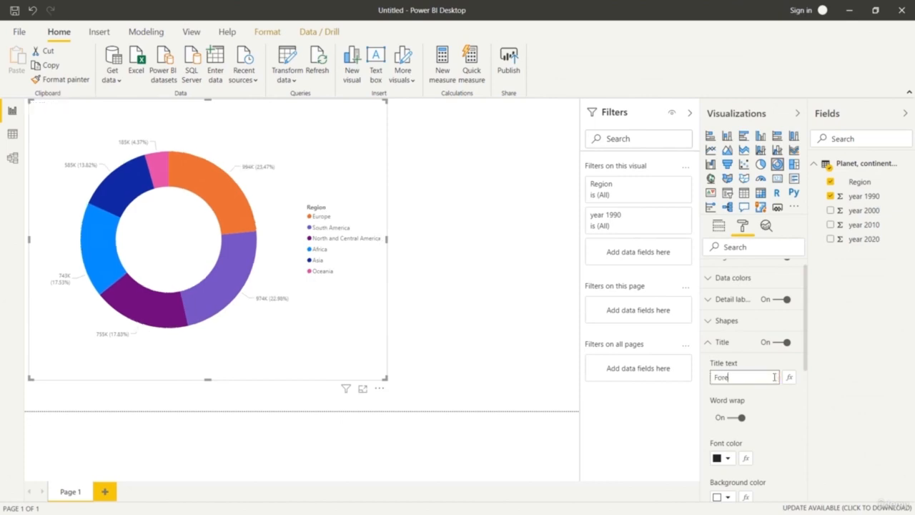
pyautogui.write('st Cover')
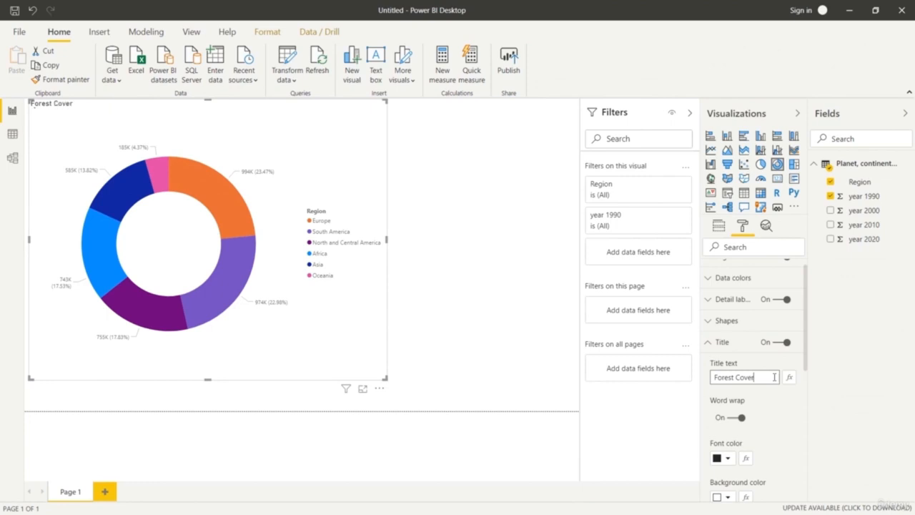
pyautogui.write(' 1990')
pyautogui.click(792, 433)
# Set the text size of the donut chart's title to 24 pt.
pyautogui.scroll(-5, 777, 393)
pyautogui.click(743, 335)
pyautogui.click(743, 335)
pyautogui.click(743, 335)
pyautogui.click(743, 335)
pyautogui.click(743, 335)
pyautogui.click(744, 335)
pyautogui.click(744, 335)
pyautogui.click(743, 335)
pyautogui.click(743, 335)
pyautogui.click(743, 335)
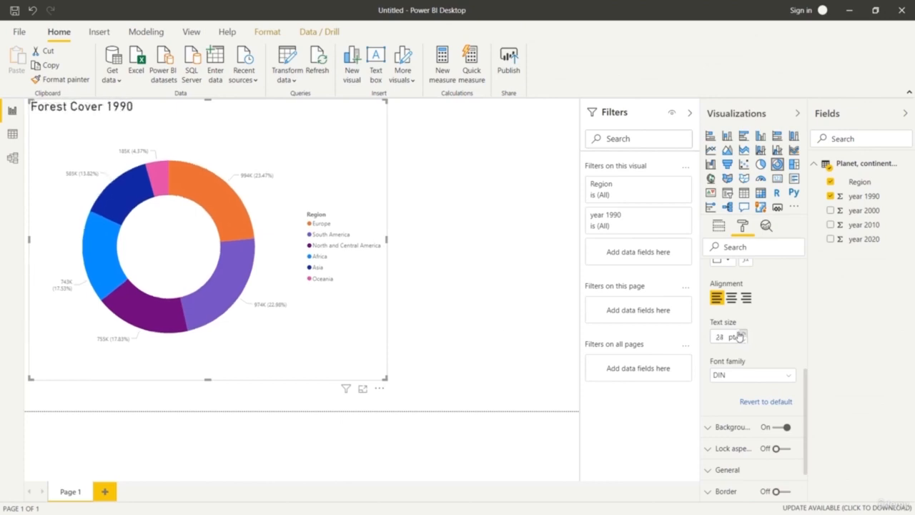
# Move the donut chart into the page's upper-left corner and make it narrower.
pyautogui.moveTo(384, 378); pyautogui.dragTo(307, 356)
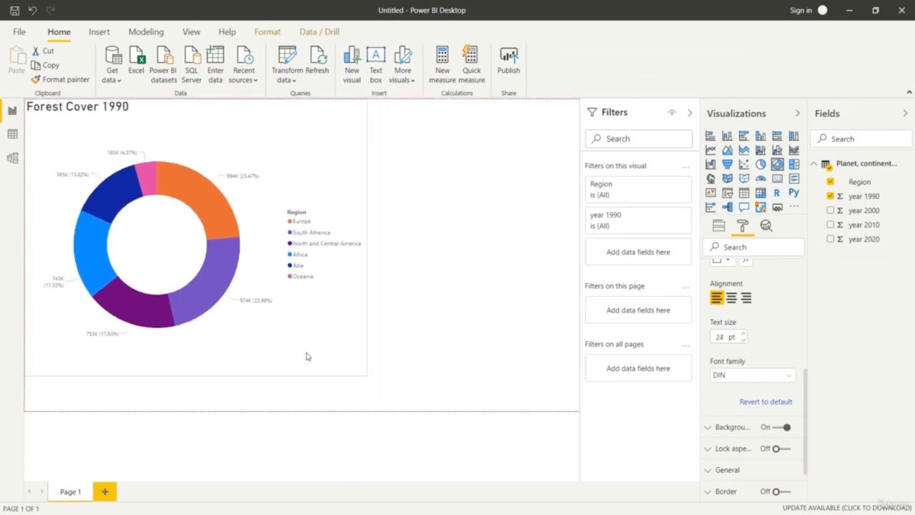
pyautogui.moveTo(359, 376)
pyautogui.mouseDown()
pyautogui.moveTo(286, 337)
pyautogui.moveTo(303, 366)
pyautogui.moveTo(345, 386)
pyautogui.mouseUp()
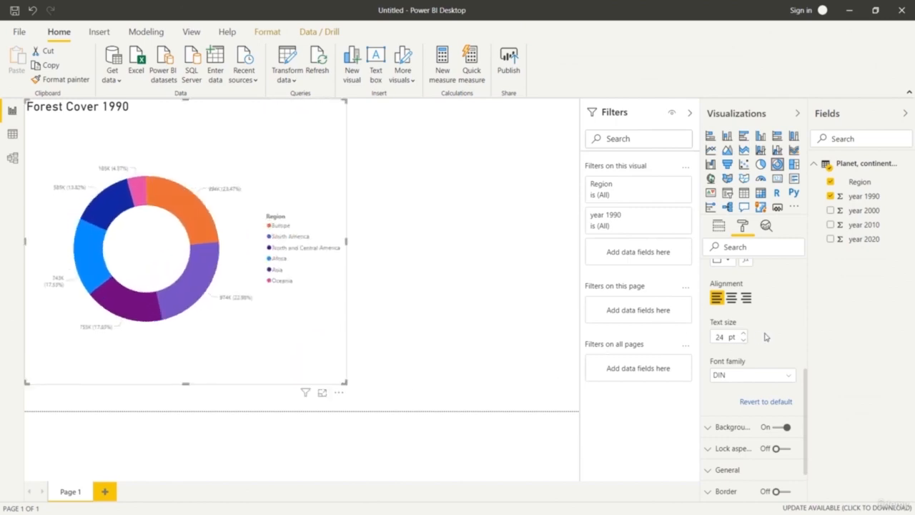
pyautogui.scroll(3, 763, 336)
pyautogui.click(711, 355)
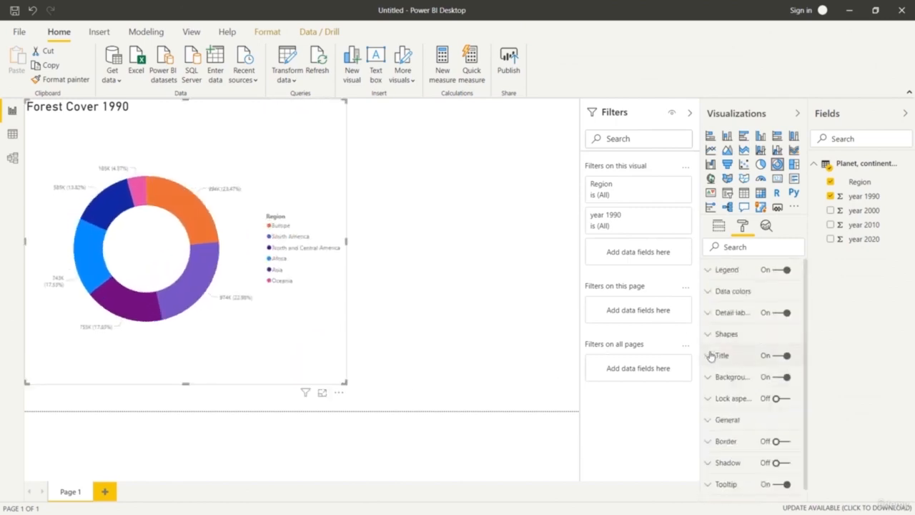
# Try the "Category, percent of total" label style on the donut chart, and set it to "All detail labels" instead.
pyautogui.click(707, 312)
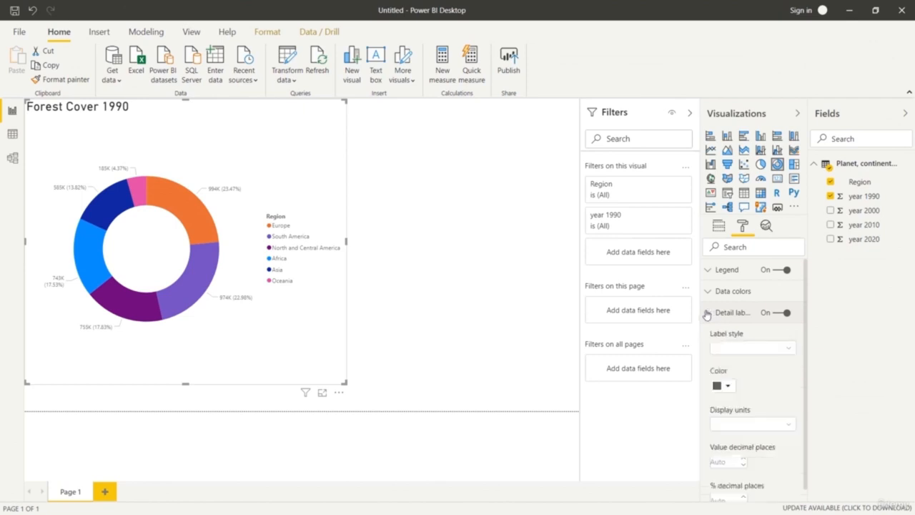
pyautogui.click(781, 348)
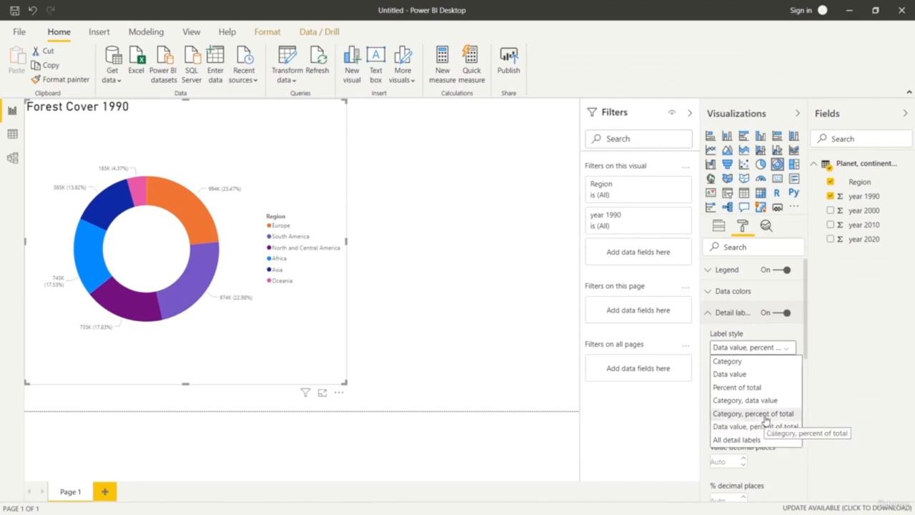
pyautogui.click(765, 415)
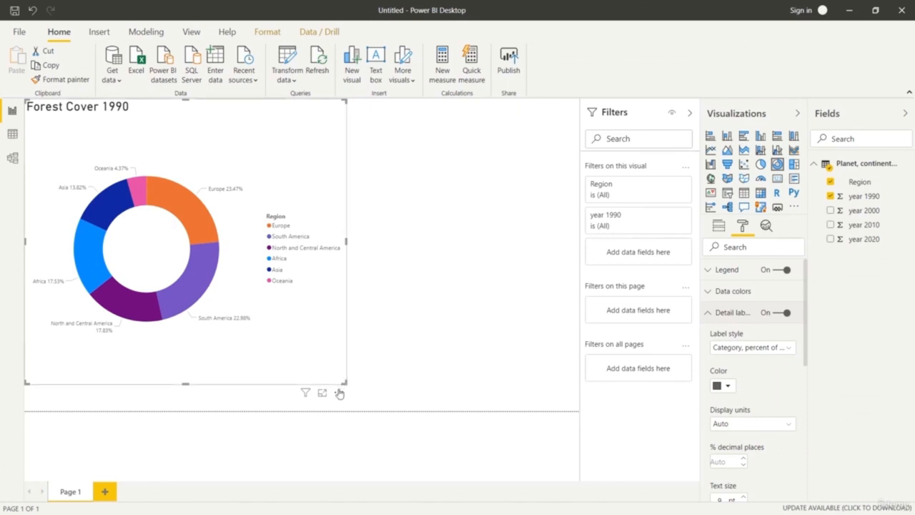
pyautogui.click(777, 349)
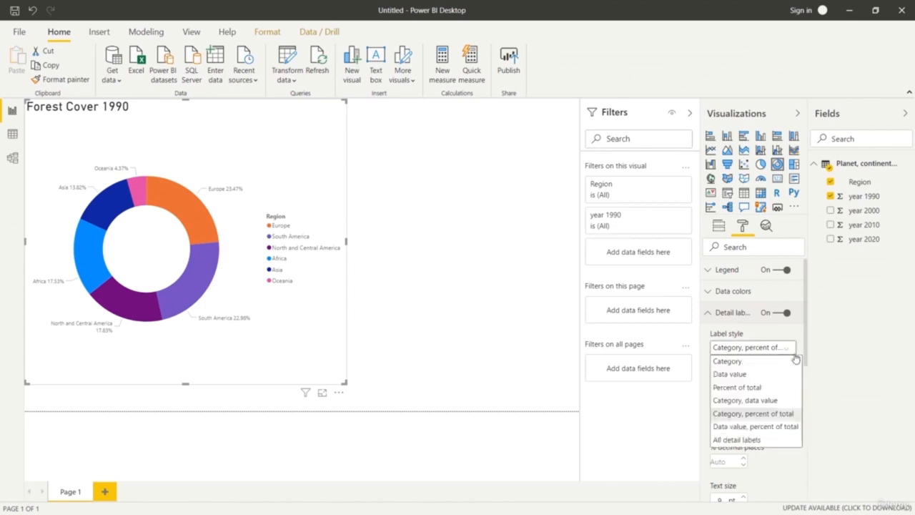
pyautogui.click(754, 440)
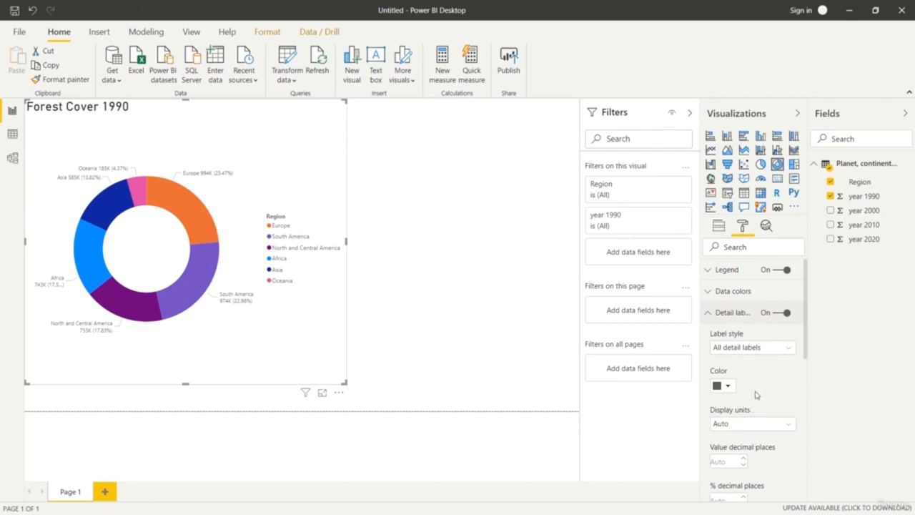
# Set the text size of the donut chart's detail labels to 12 pt.
pyautogui.scroll(-3, 765, 357)
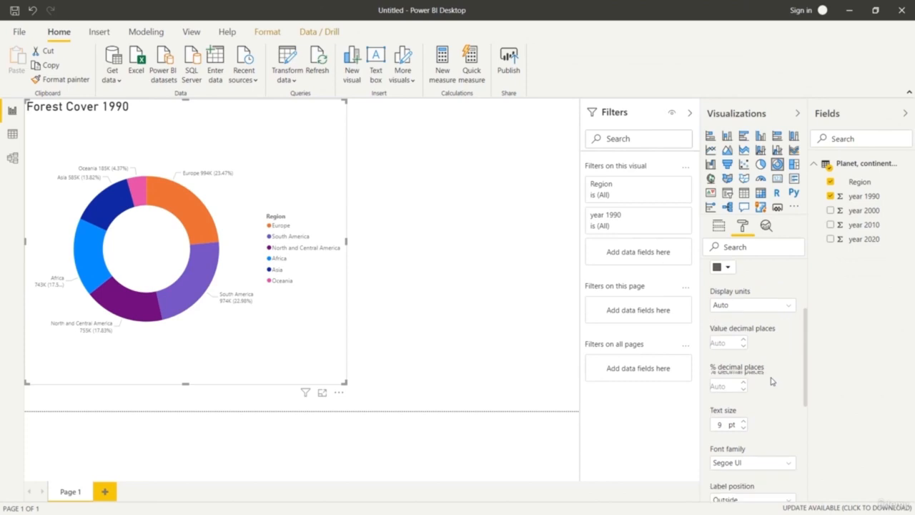
pyautogui.click(744, 417)
pyautogui.click(743, 416)
pyautogui.click(743, 416)
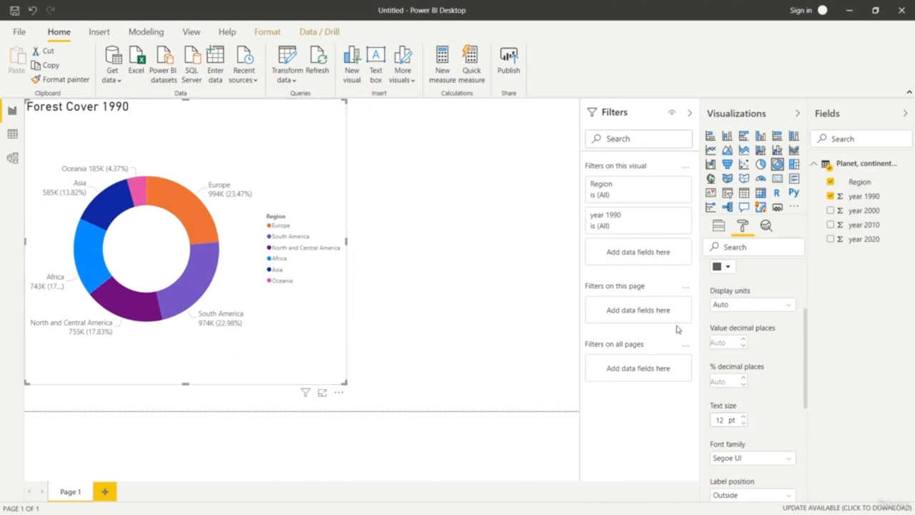
pyautogui.scroll(2, 719, 325)
pyautogui.click(706, 313)
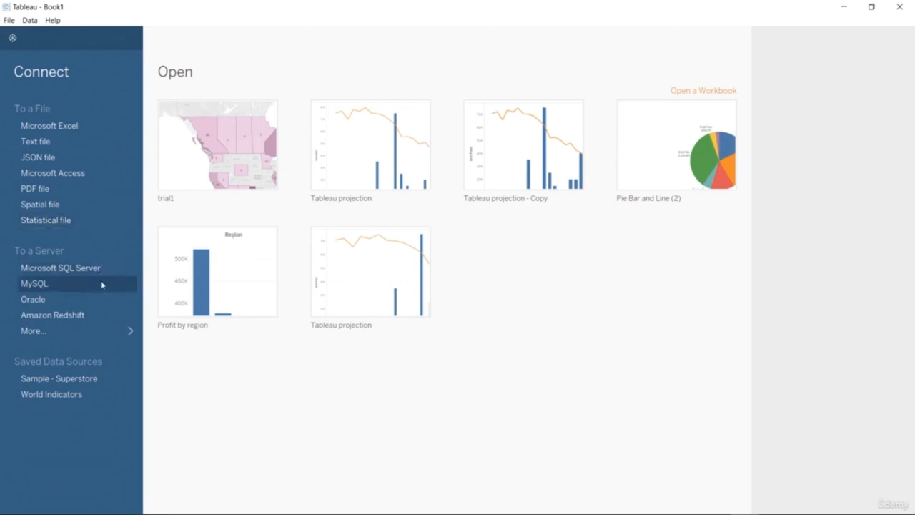
# Switch to Tableau and open the full list of server connectors.
pyautogui.click(105, 332)
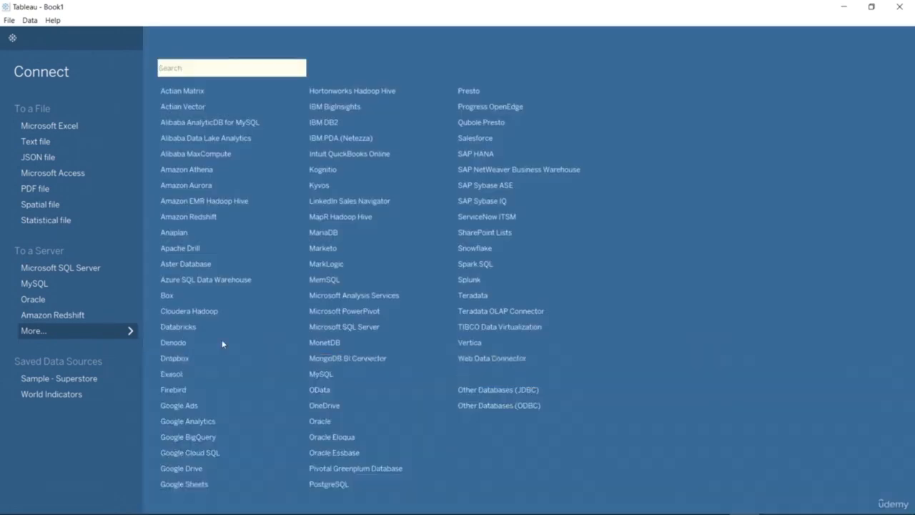
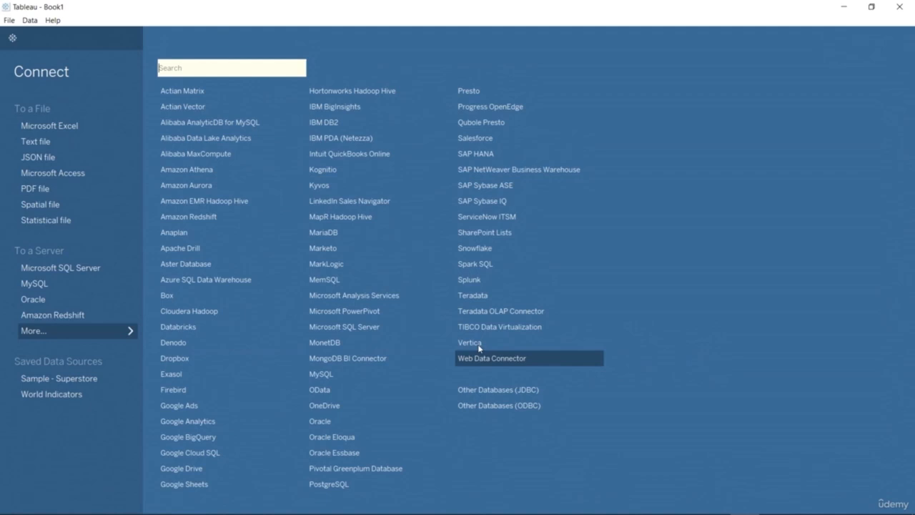
# Connect to the Microsoft Excel file billing.xls in the COURSE CONTENT folder.
pyautogui.click(83, 127)
pyautogui.click(157, 103)
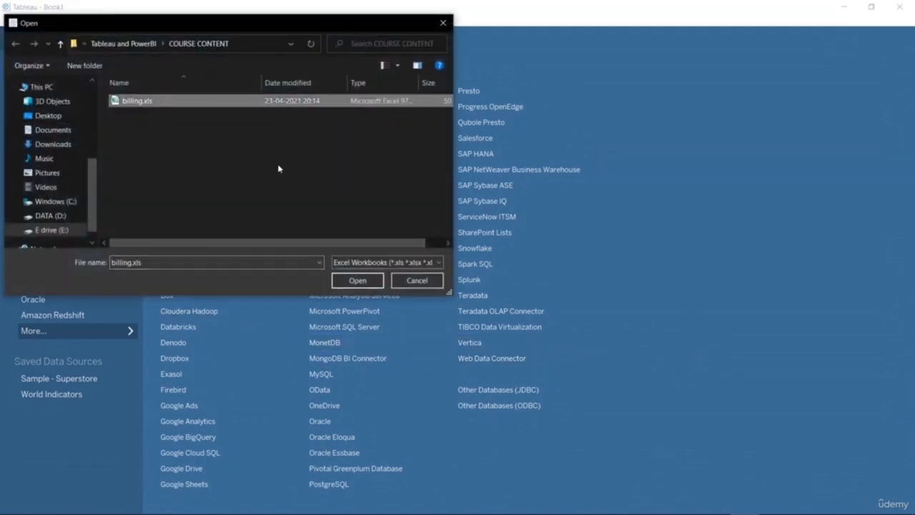
pyautogui.click(357, 280)
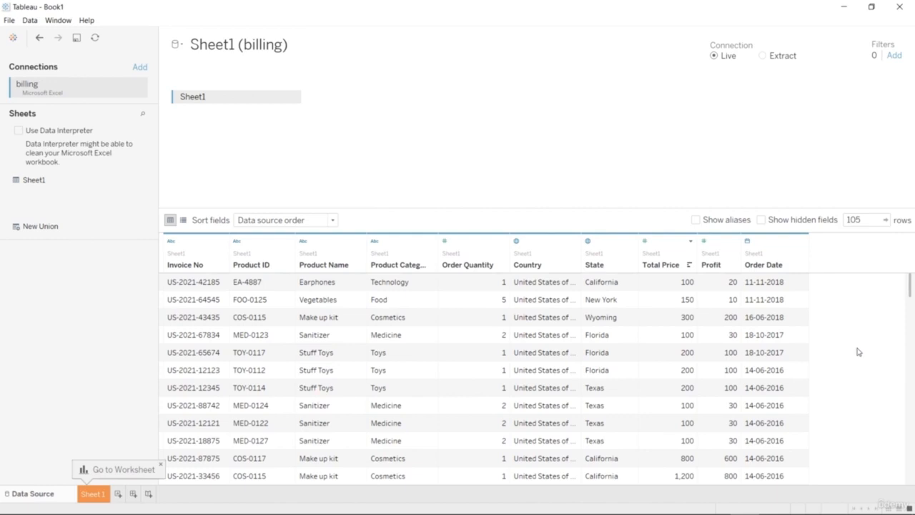
# Widen the Country column in the data preview to fit the full country names and look through the billing rows.
pyautogui.moveTo(580, 241); pyautogui.dragTo(646, 248)
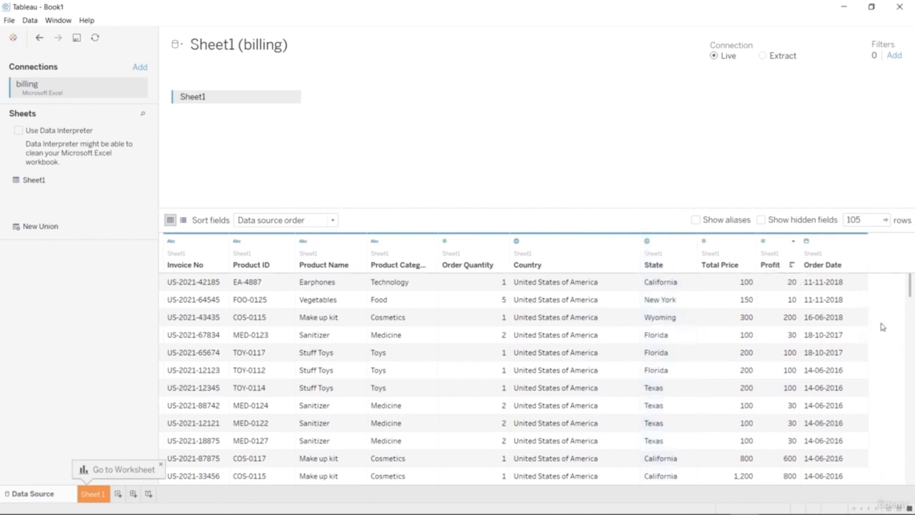
pyautogui.scroll(-10, 881, 327)
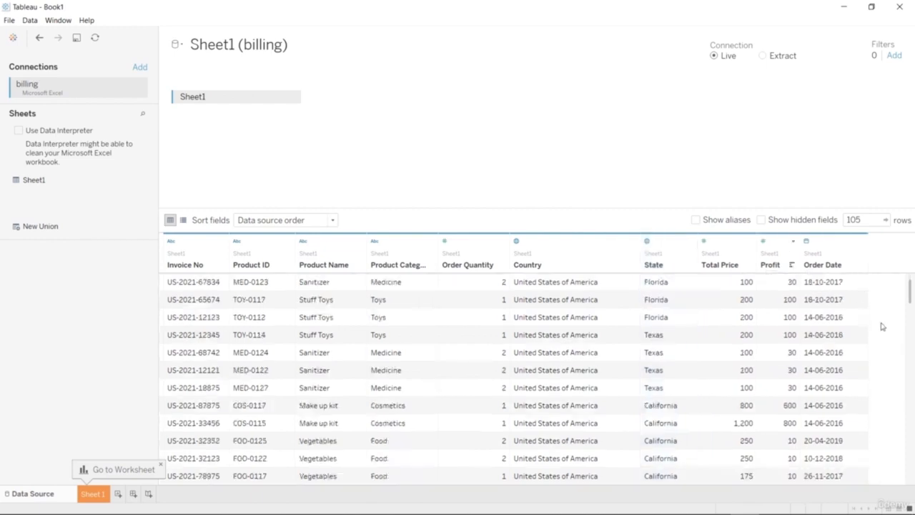
pyautogui.scroll(-15, 881, 326)
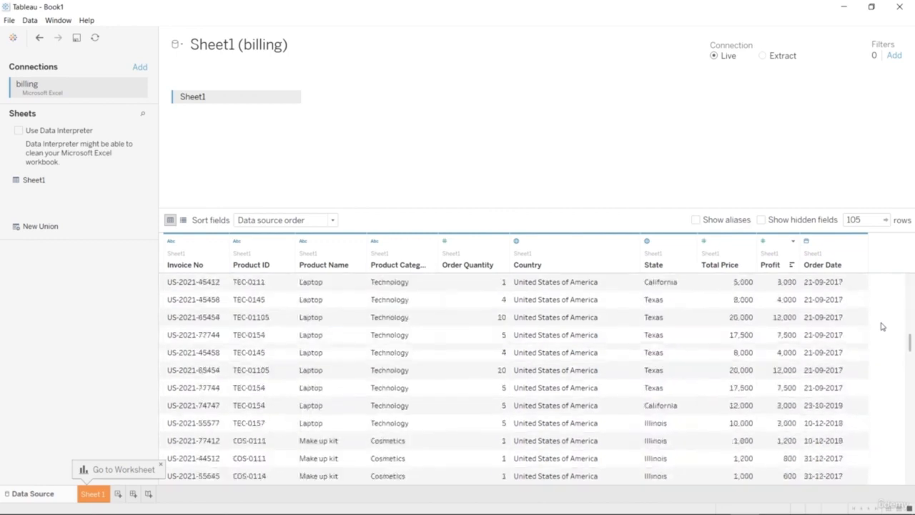
pyautogui.scroll(-8, 880, 329)
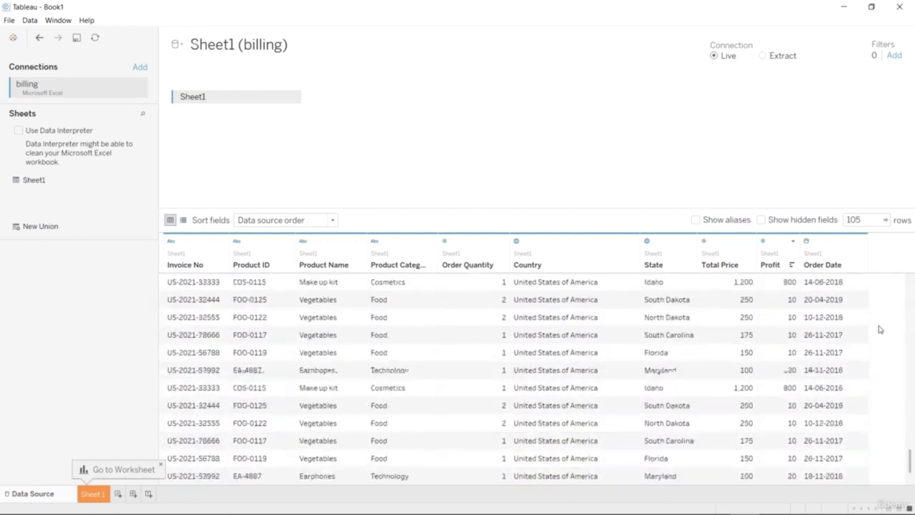
pyautogui.moveTo(908, 472); pyautogui.dragTo(913, 240)
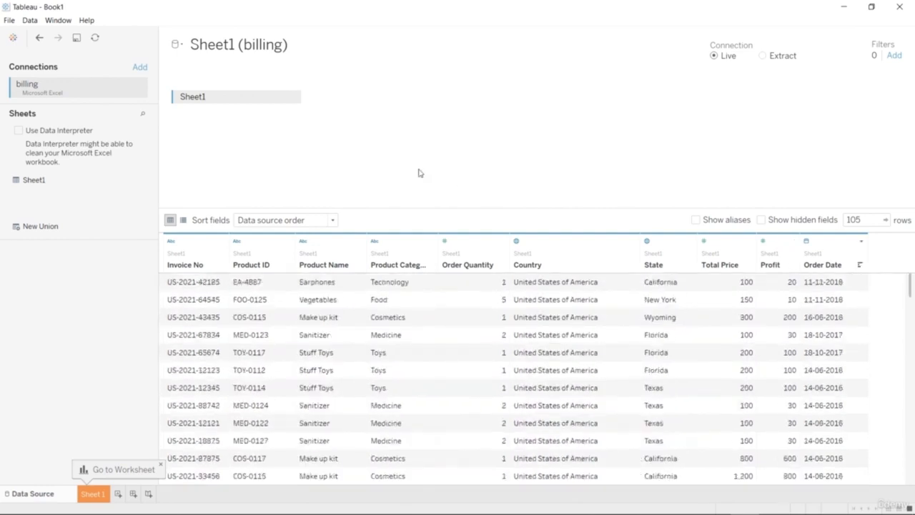
# Try the Data Interpreter on the billing sheet, review its results workbook, and turn the interpreter off again.
pyautogui.click(18, 131)
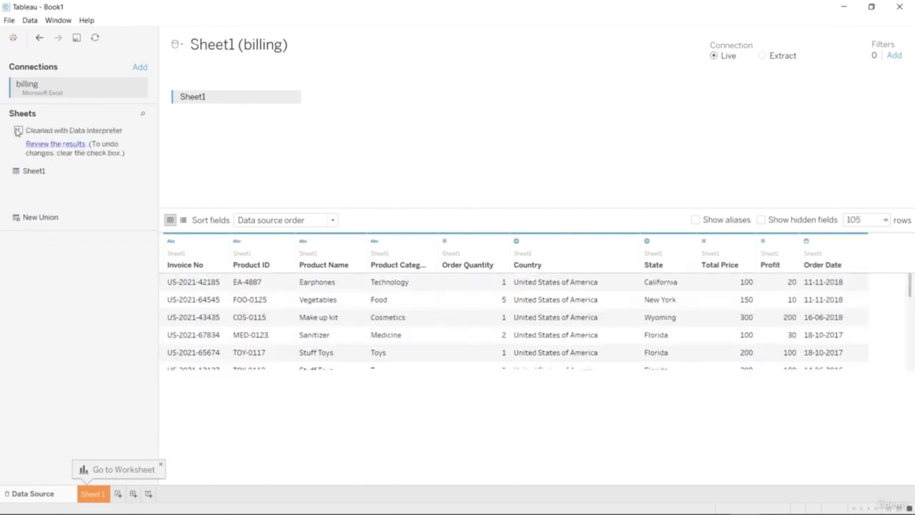
pyautogui.click(47, 145)
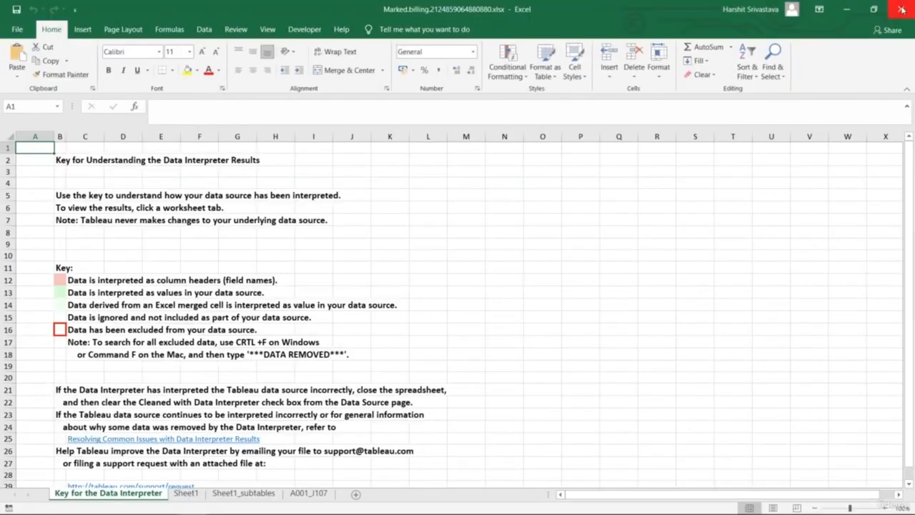
pyautogui.click(901, 9)
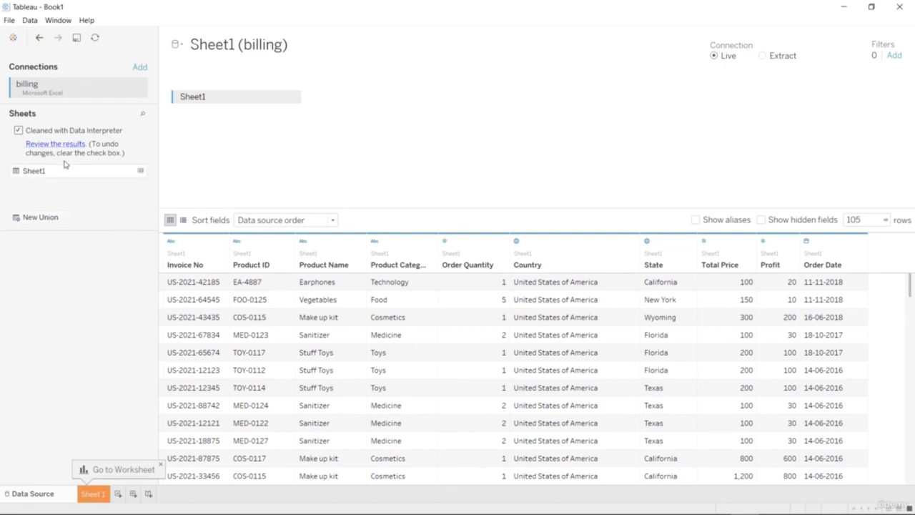
pyautogui.click(18, 130)
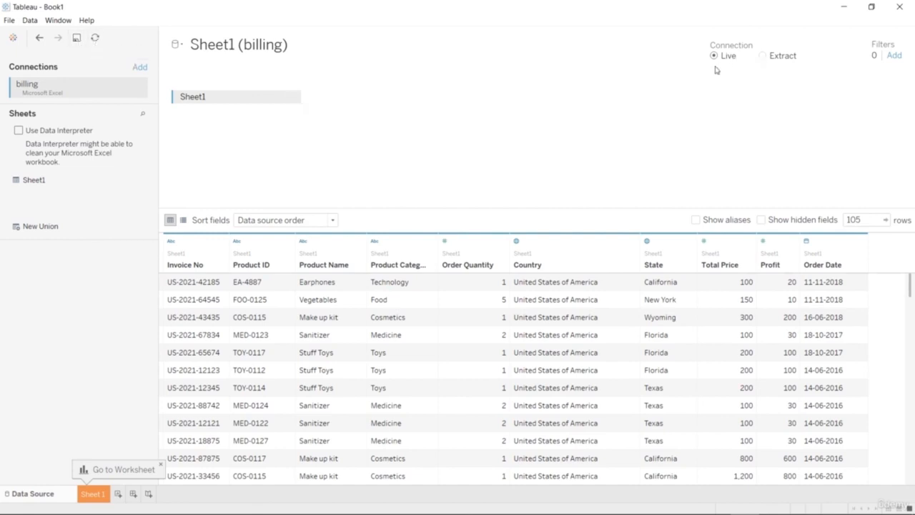
# Switch the data connection to Extract and try a 5-row preview limit before restoring the preview to 105 rows.
pyautogui.click(769, 60)
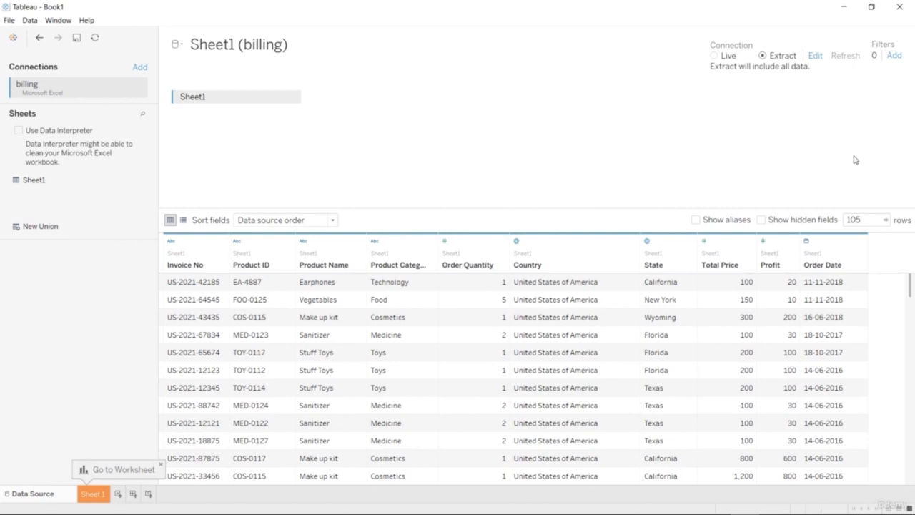
pyautogui.doubleClick(878, 217)
pyautogui.write('5')
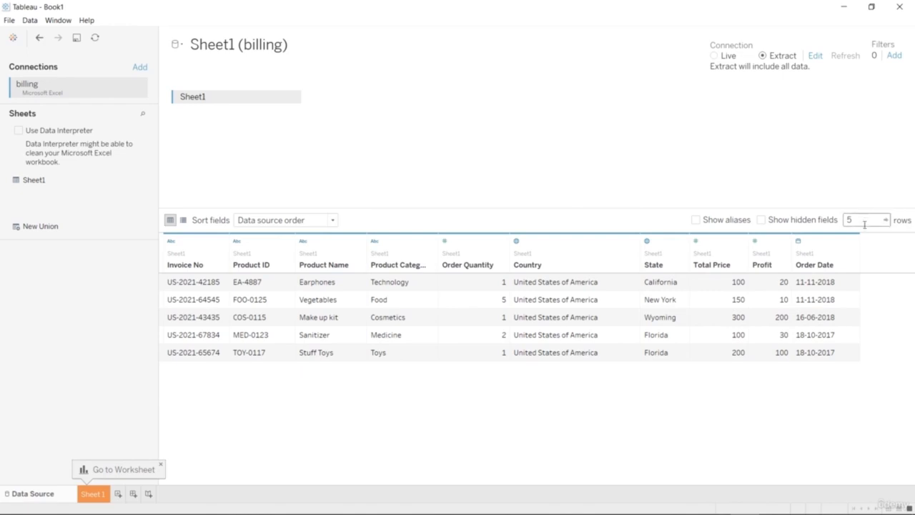
pyautogui.write('10')
pyautogui.press('BackSpace')
pyautogui.press('BackSpace')
pyautogui.write('10')
pyautogui.press('Return')
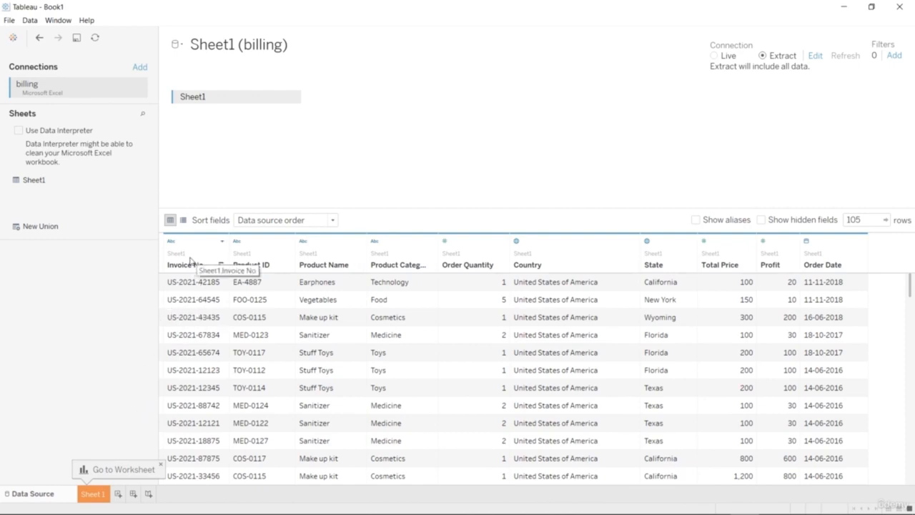
# Go to the Sheet 1 worksheet without saving the extract file.
pyautogui.click(100, 493)
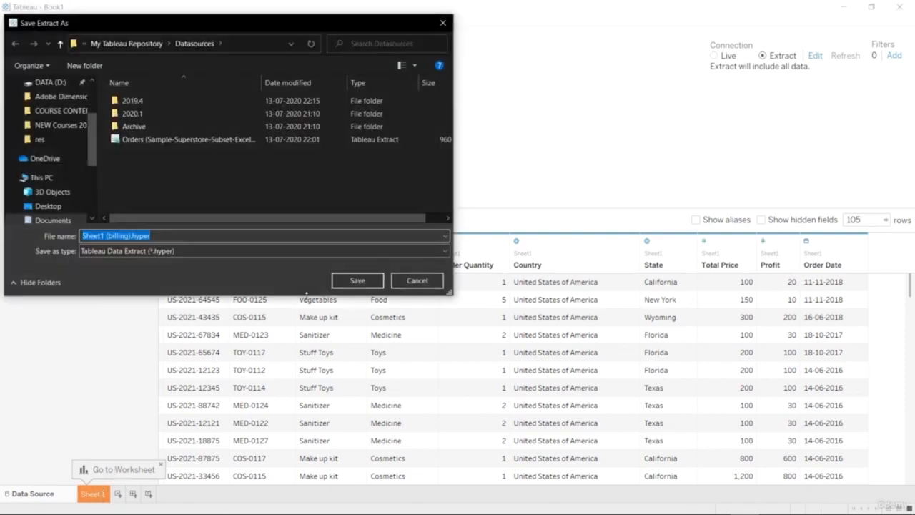
pyautogui.click(414, 280)
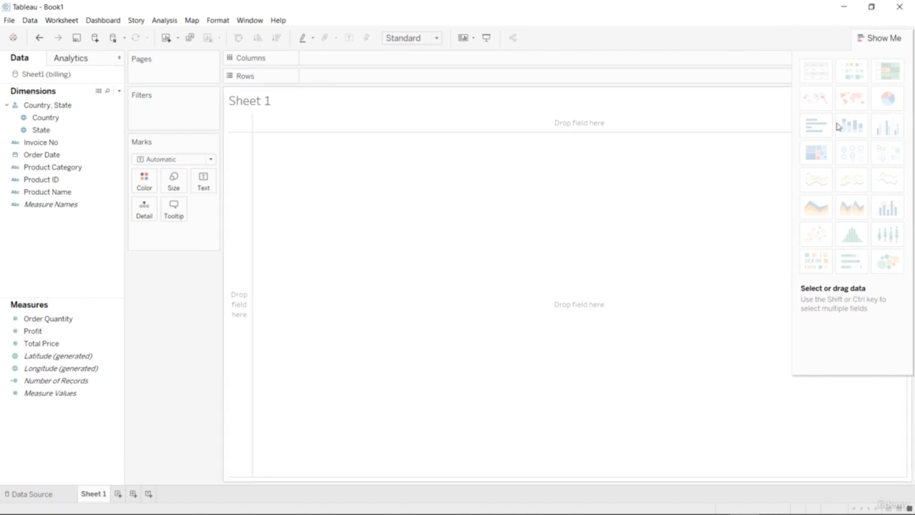
pyautogui.click(885, 38)
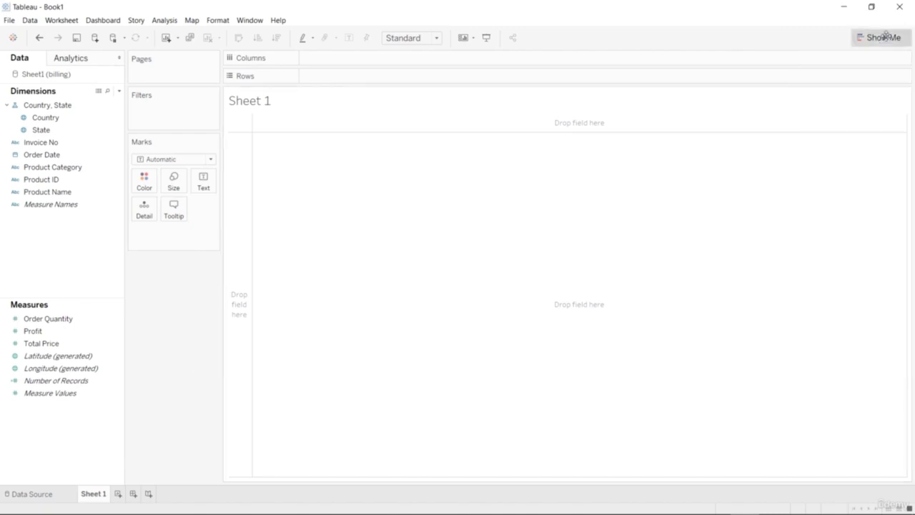
pyautogui.click(885, 38)
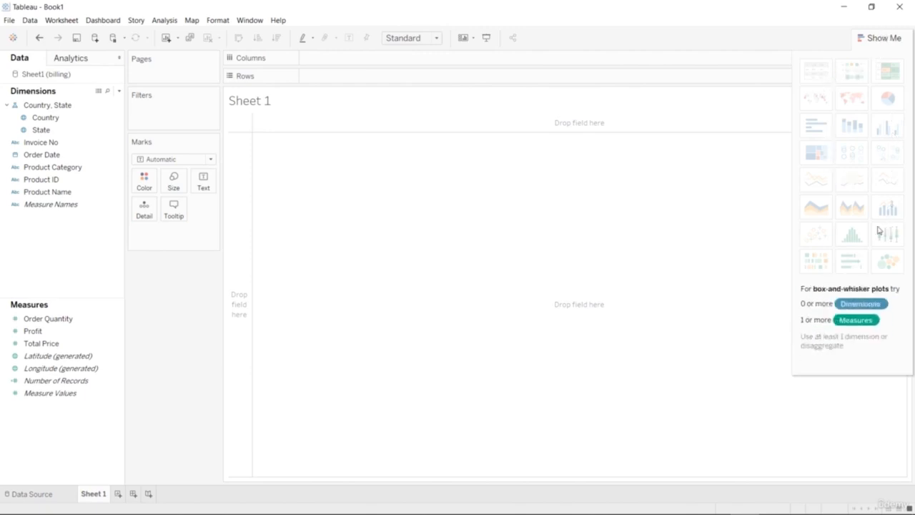
pyautogui.click(68, 107)
pyautogui.click(49, 92)
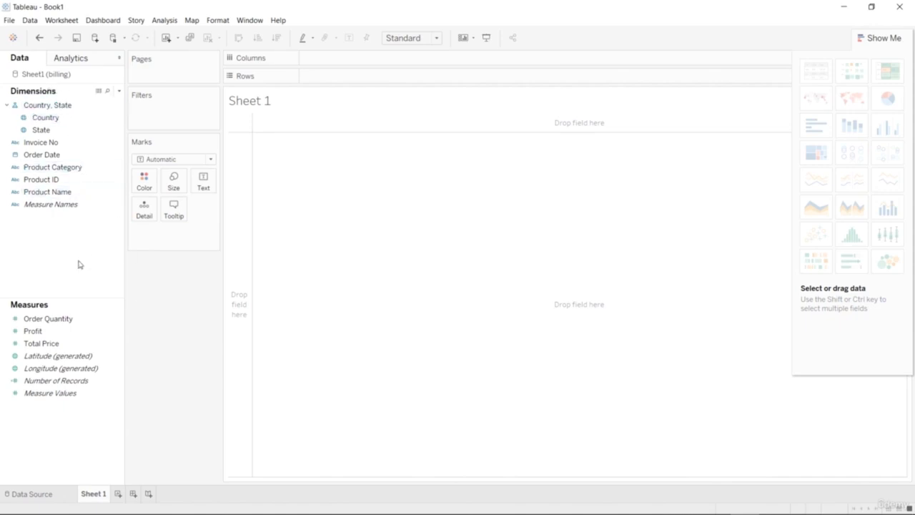
pyautogui.click(100, 330)
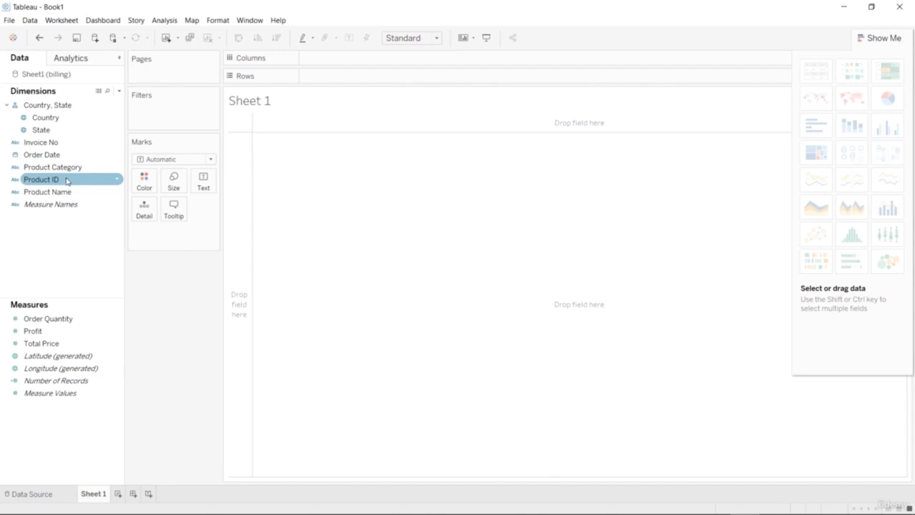
# Build a vertical bar chart with Product Category on columns and summed Order Quantity on rows.
pyautogui.moveTo(69, 171); pyautogui.dragTo(357, 79)
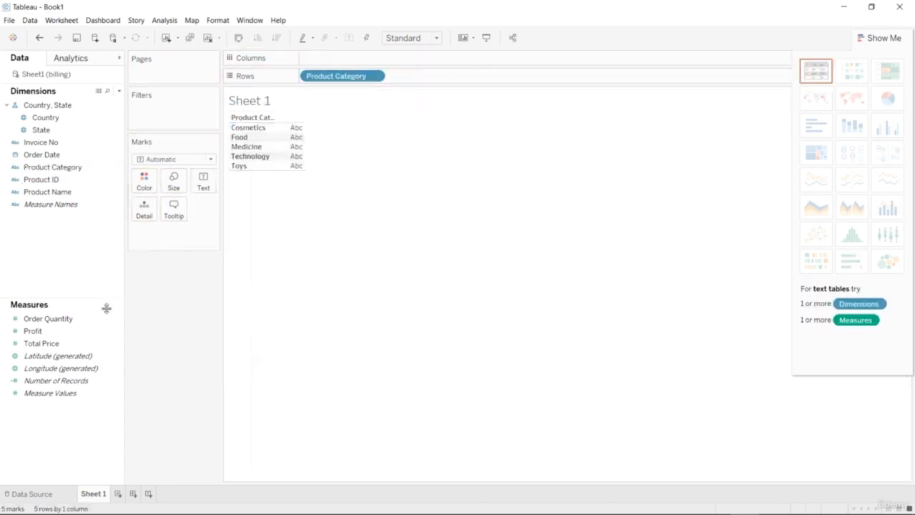
pyautogui.moveTo(81, 323); pyautogui.dragTo(428, 66)
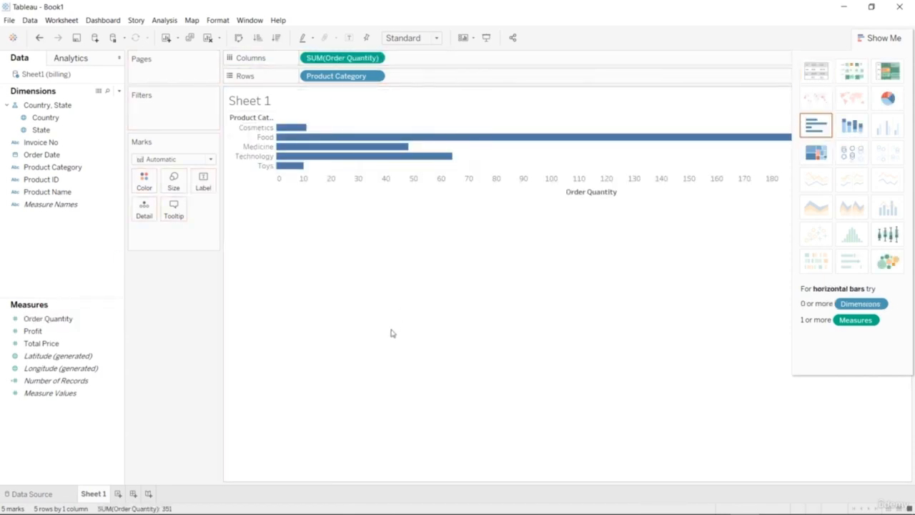
pyautogui.moveTo(373, 78); pyautogui.dragTo(397, 76)
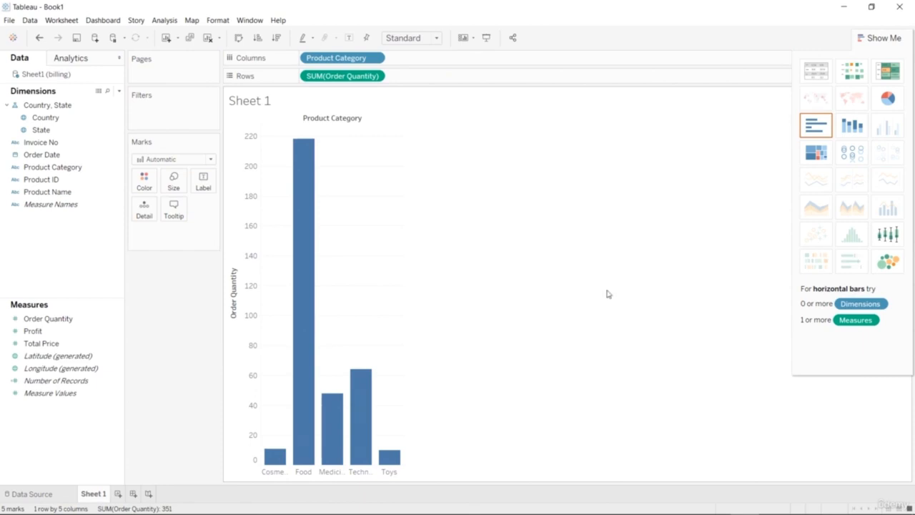
# Try stacked bars, treemap, packed bubbles, pie, highlight table and heat map for the category quantities, and settle on packed bubbles.
pyautogui.click(850, 125)
pyautogui.click(816, 153)
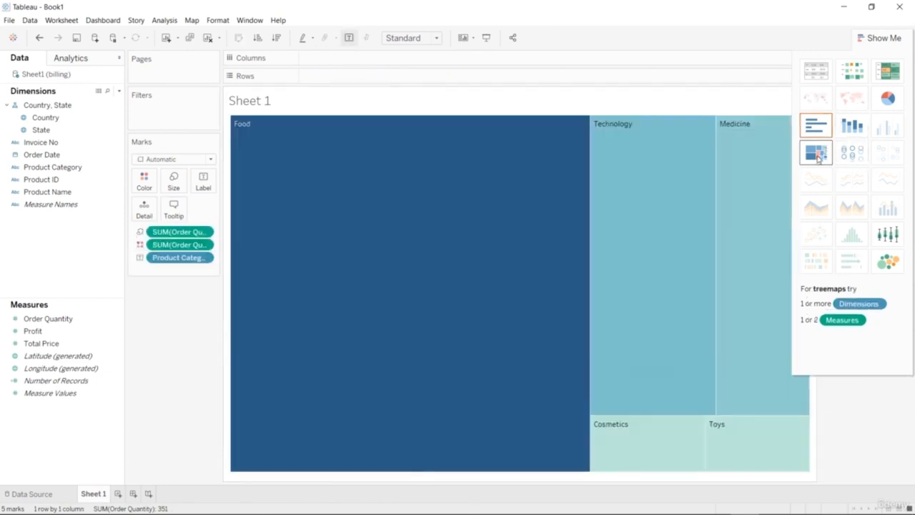
pyautogui.click(887, 262)
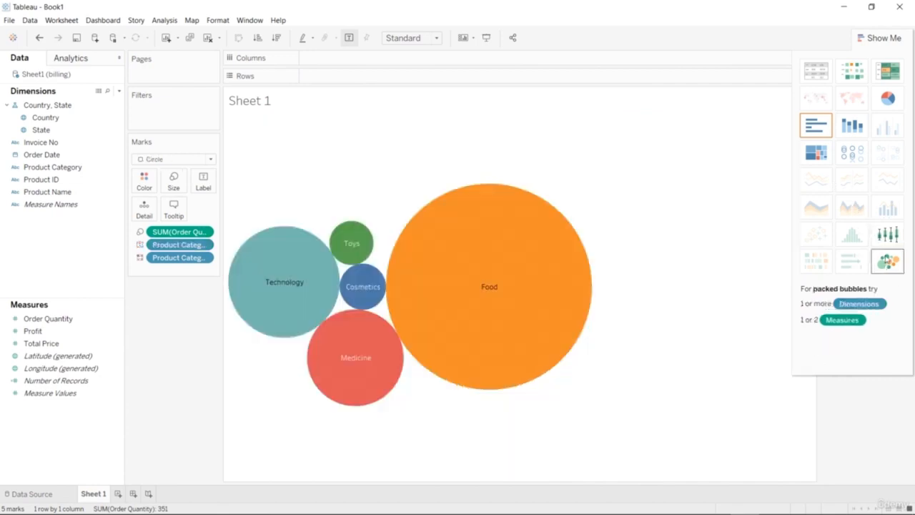
pyautogui.click(888, 98)
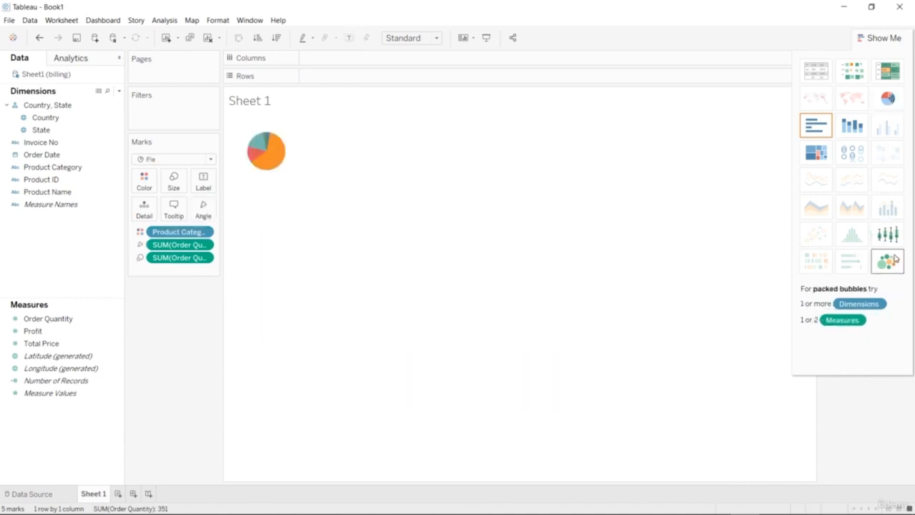
pyautogui.click(888, 72)
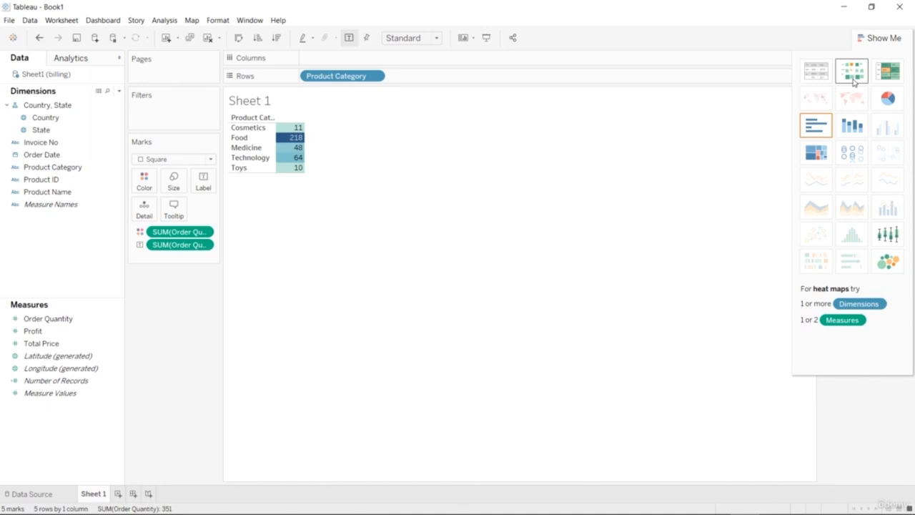
pyautogui.click(853, 81)
pyautogui.click(888, 260)
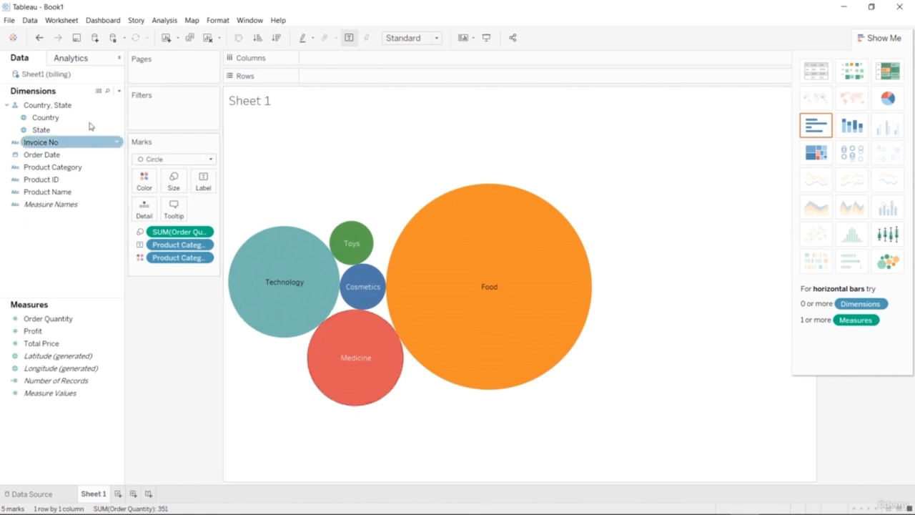
# Save the workbook as "1 intro.twb" in the COURSE CONTENT folder.
pyautogui.click(10, 20)
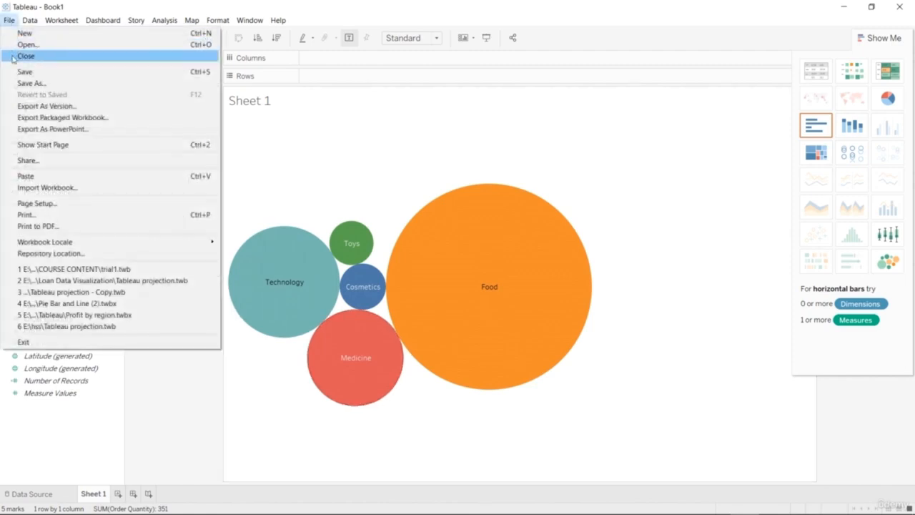
pyautogui.click(16, 83)
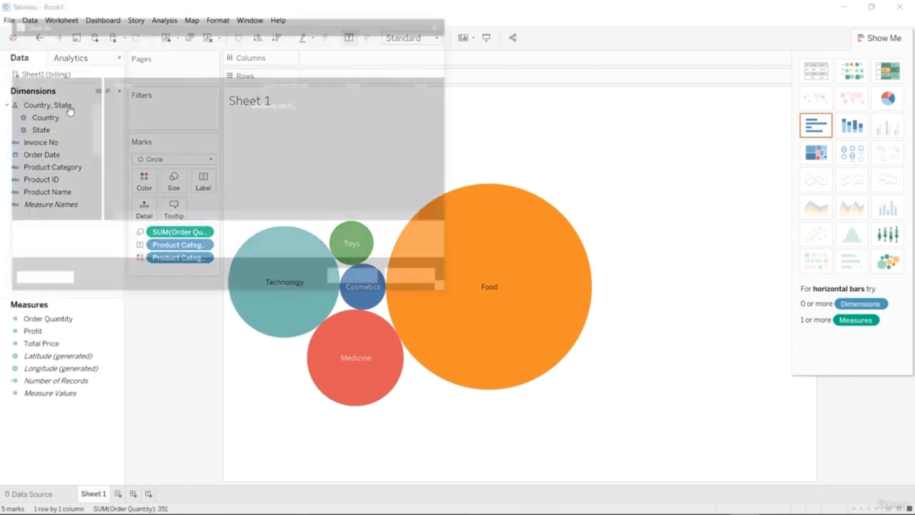
pyautogui.click(103, 235)
pyautogui.press('BackSpace')
pyautogui.press('BackSpace')
pyautogui.press('BackSpace')
pyautogui.press('BackSpace')
pyautogui.press('BackSpace')
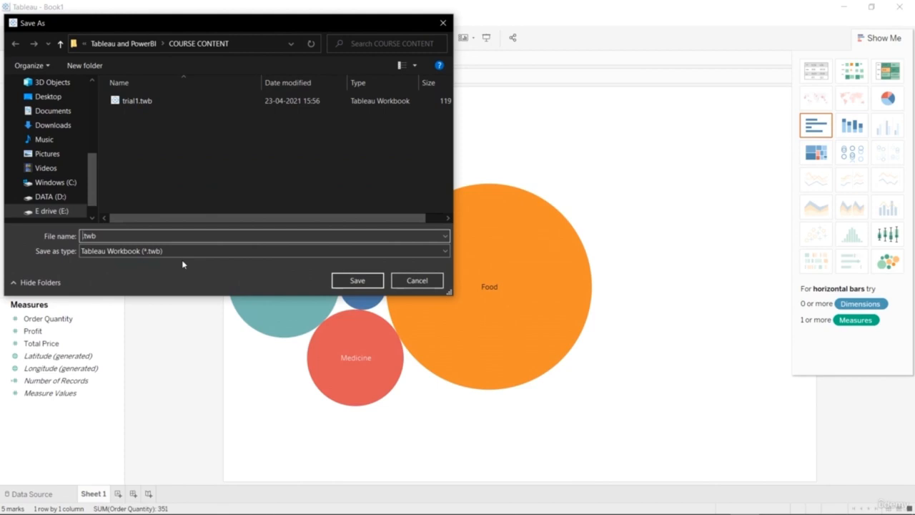
pyautogui.write('lesson')
pyautogui.press('BackSpace')
pyautogui.press('BackSpace')
pyautogui.press('BackSpace')
pyautogui.press('BackSpace')
pyautogui.press('BackSpace')
pyautogui.press('BackSpace')
pyautogui.write('intro')
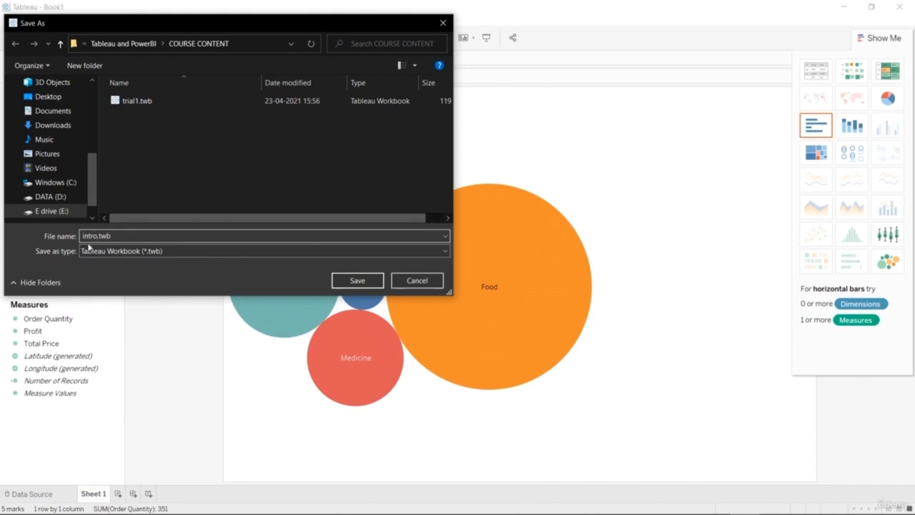
pyautogui.write('1')
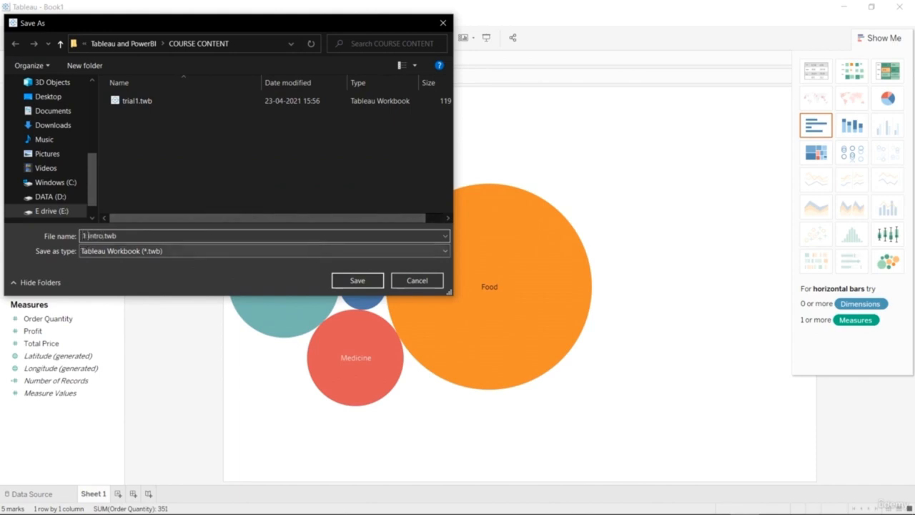
pyautogui.click(357, 281)
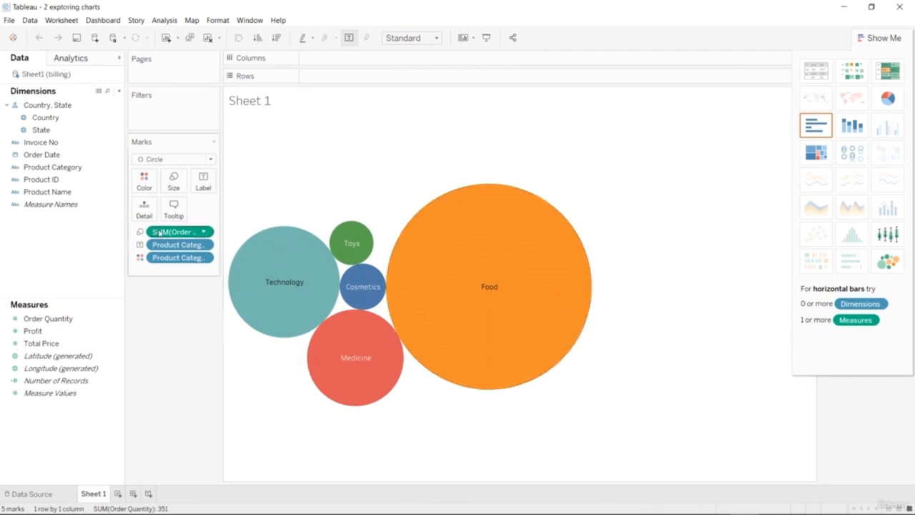
# Remove the summed Order Quantity and both Product Category fields from the Marks card to empty the sheet.
pyautogui.rightClick(163, 234)
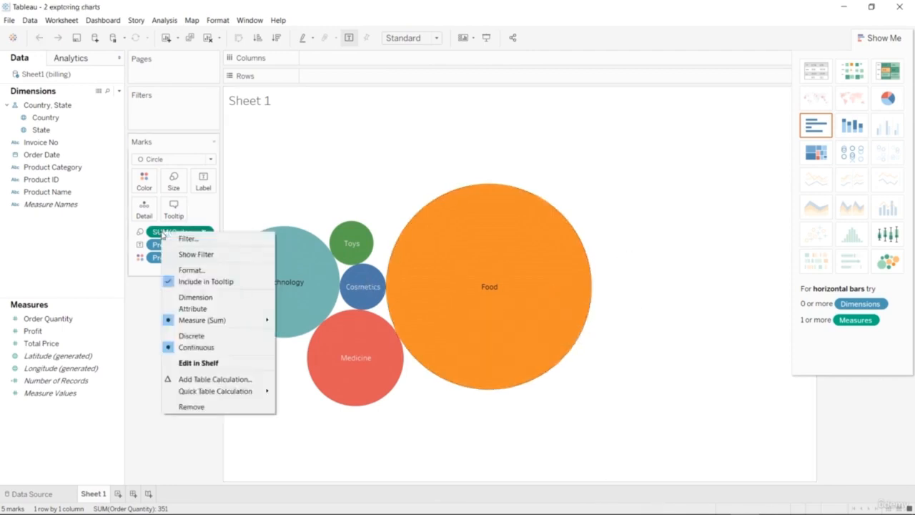
pyautogui.press('Escape')
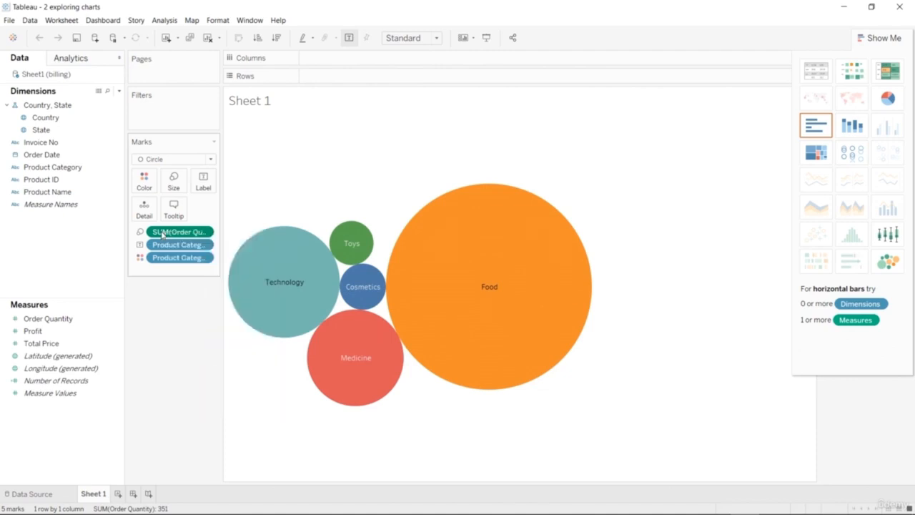
pyautogui.click(202, 233)
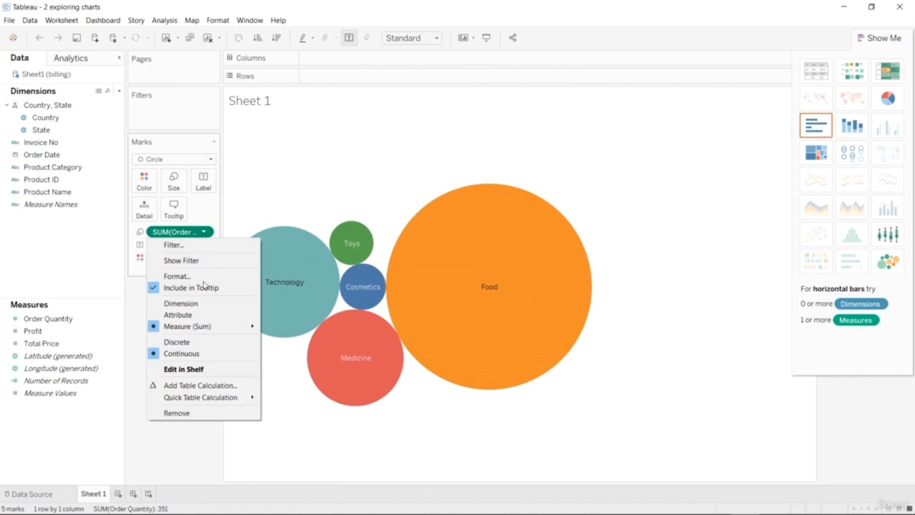
pyautogui.click(199, 413)
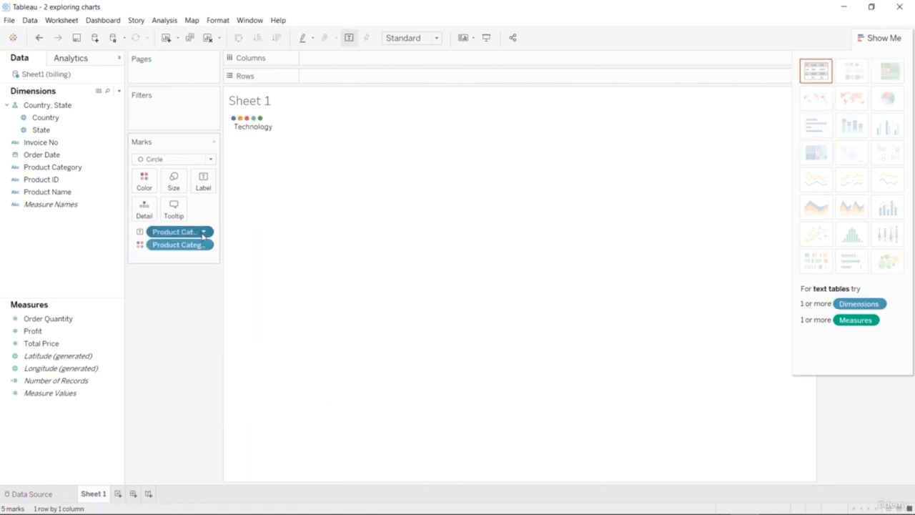
pyautogui.click(202, 232)
pyautogui.click(188, 401)
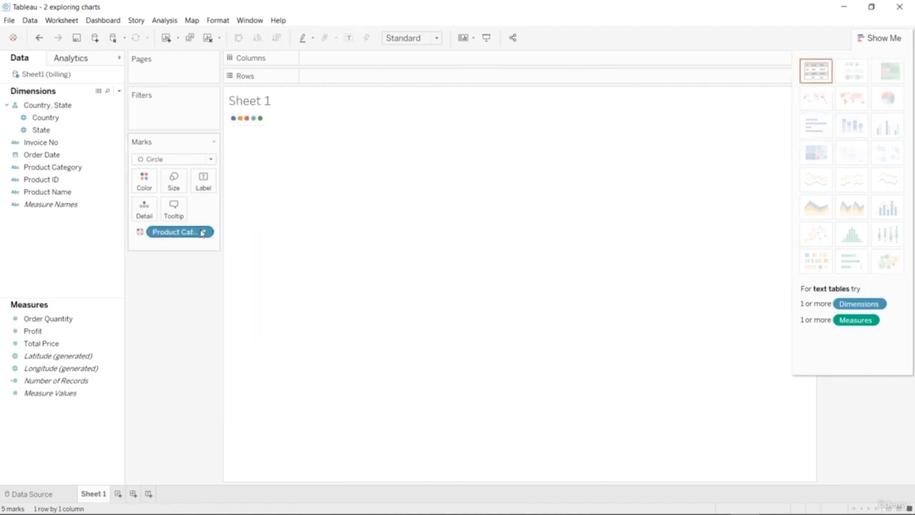
pyautogui.click(205, 231)
pyautogui.click(189, 398)
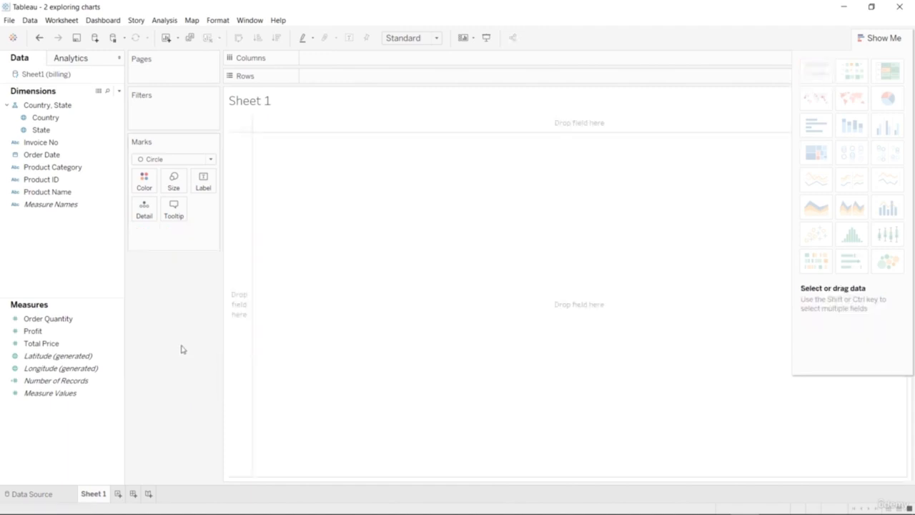
# Build a scatter plot with summed Order Quantity on rows and summed Profit on columns.
pyautogui.moveTo(63, 325); pyautogui.dragTo(427, 84)
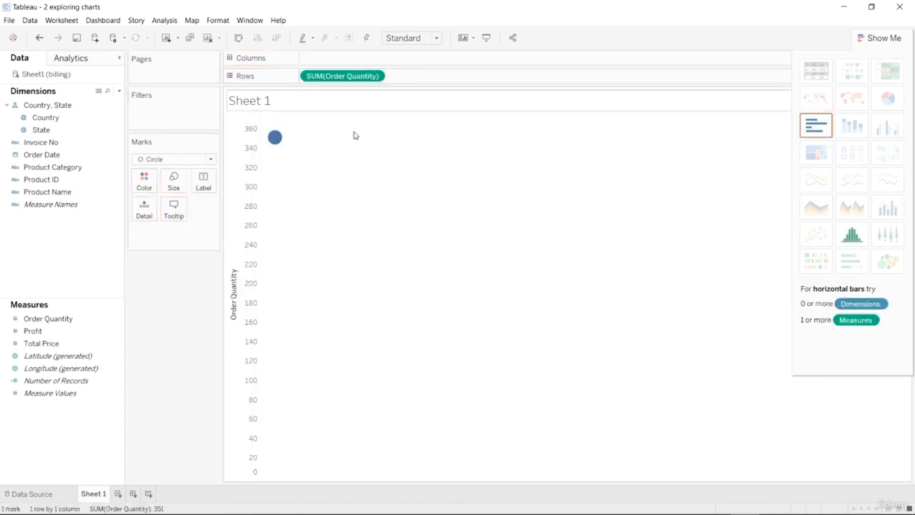
pyautogui.moveTo(63, 330); pyautogui.dragTo(420, 68)
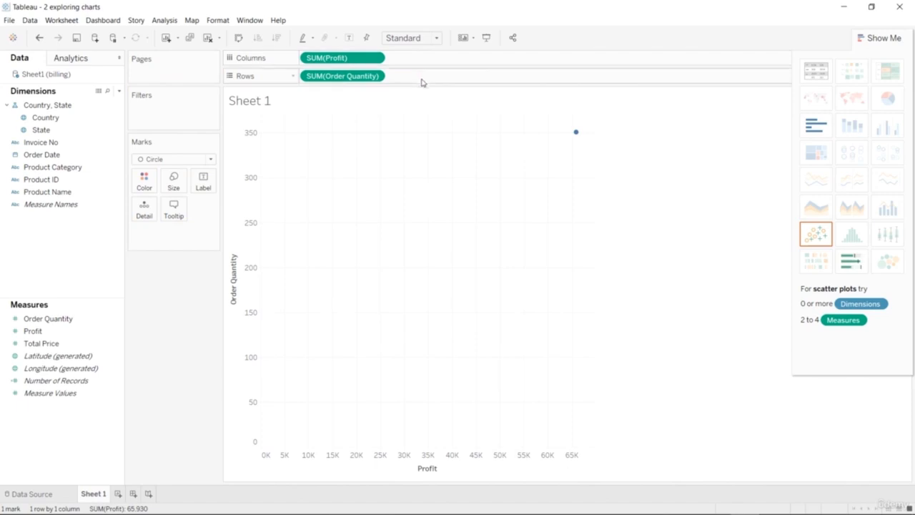
pyautogui.click(815, 237)
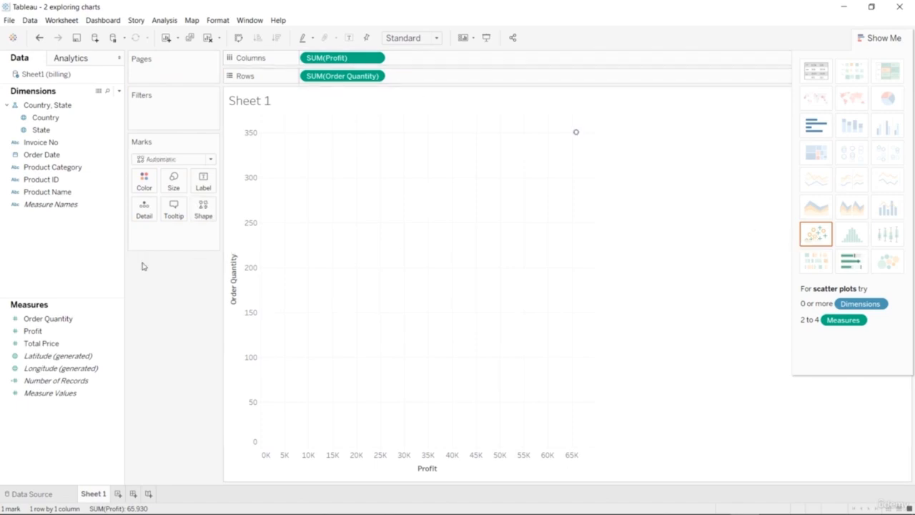
# Try adding Total Price as a second measure on the columns and on the rows, and undo it.
pyautogui.click(64, 345)
pyautogui.moveTo(63, 344); pyautogui.dragTo(441, 64)
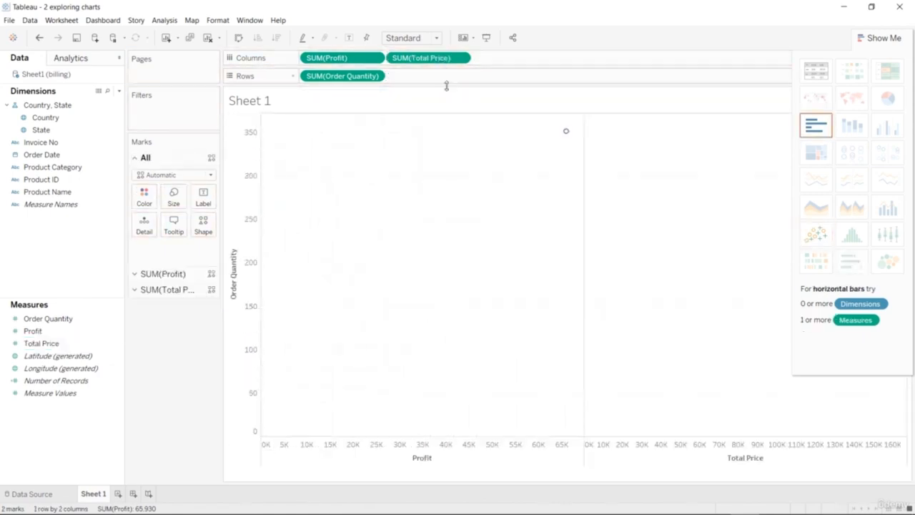
pyautogui.hotkey('ctrl', 'z')
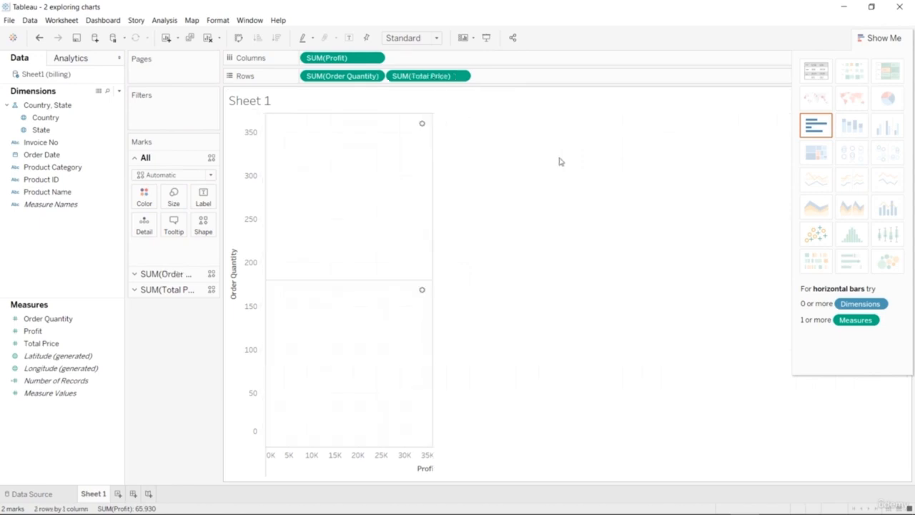
pyautogui.hotkey('ctrl', 'z')
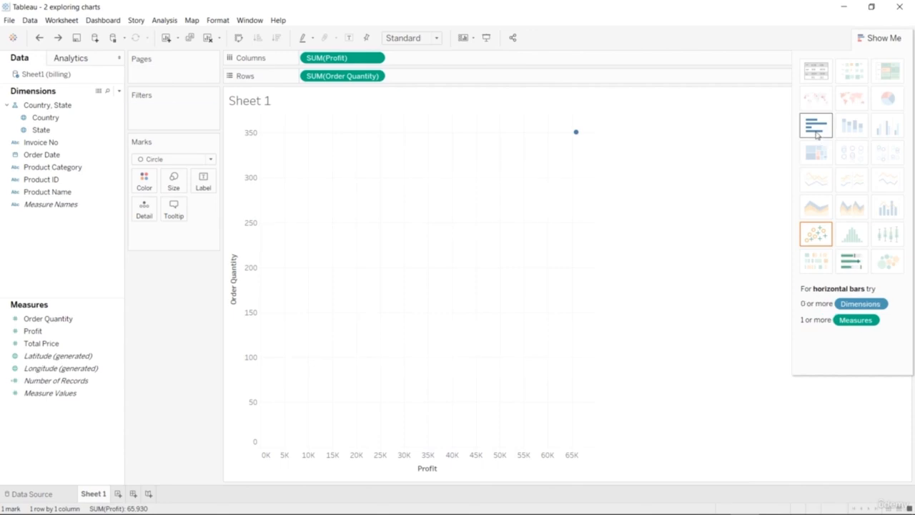
# Switch the Profit and Order Quantity chart to horizontal bars and back to a scatter plot.
pyautogui.click(817, 129)
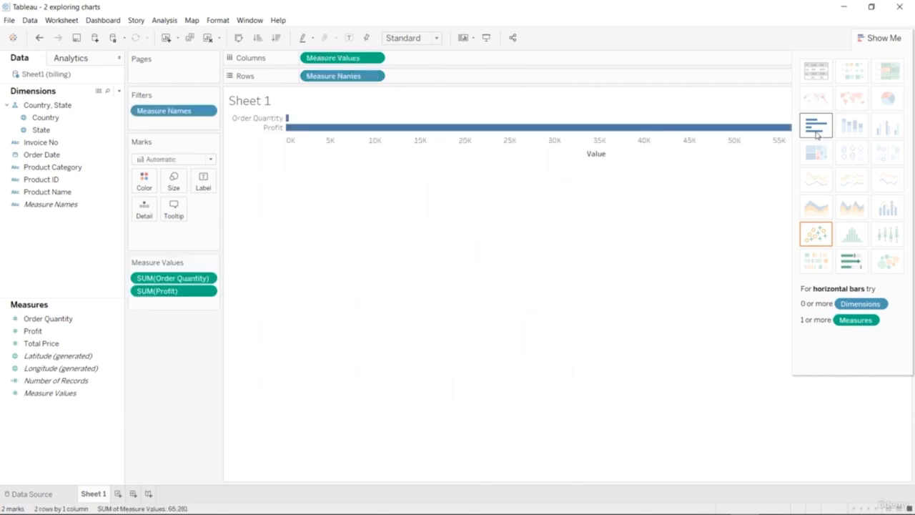
pyautogui.click(816, 234)
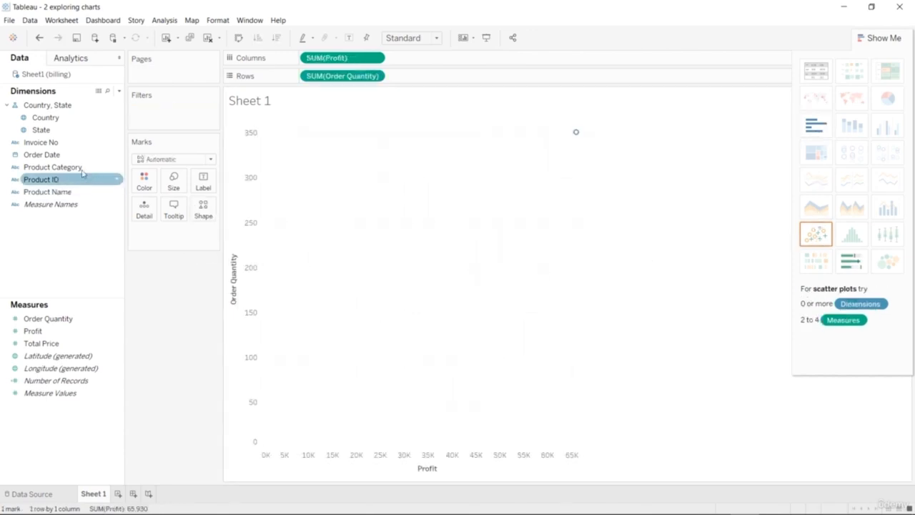
# Try splitting the scatter plot by a dimension such as Order Date on rows, undoing each attempt.
pyautogui.moveTo(72, 155); pyautogui.dragTo(466, 77)
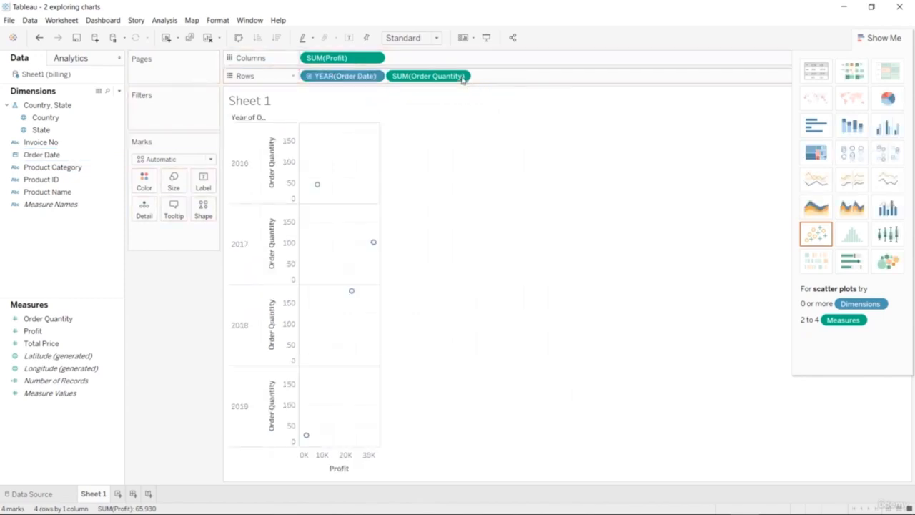
pyautogui.hotkey('ctrl', 'z')
pyautogui.moveTo(76, 148); pyautogui.dragTo(462, 84)
pyautogui.hotkey('ctrl', 'z')
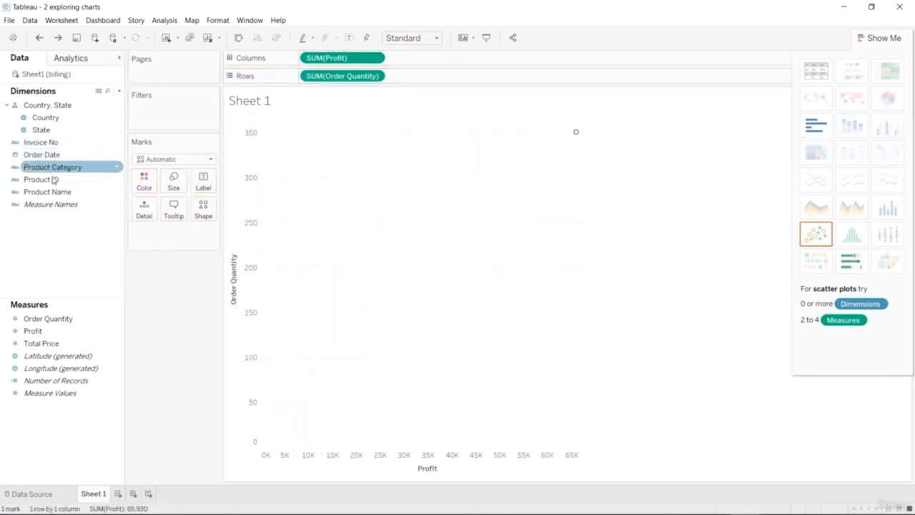
pyautogui.click(101, 330)
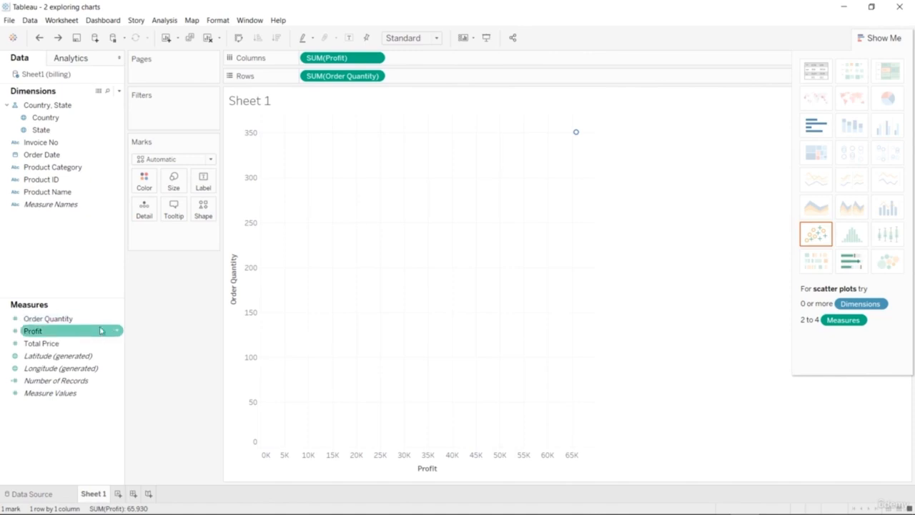
pyautogui.click(90, 321)
pyautogui.doubleClick(91, 322)
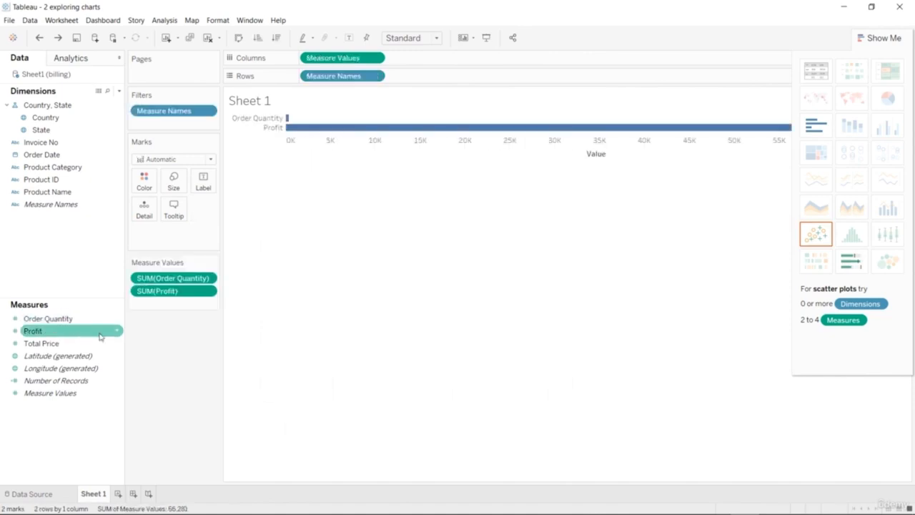
pyautogui.doubleClick(101, 334)
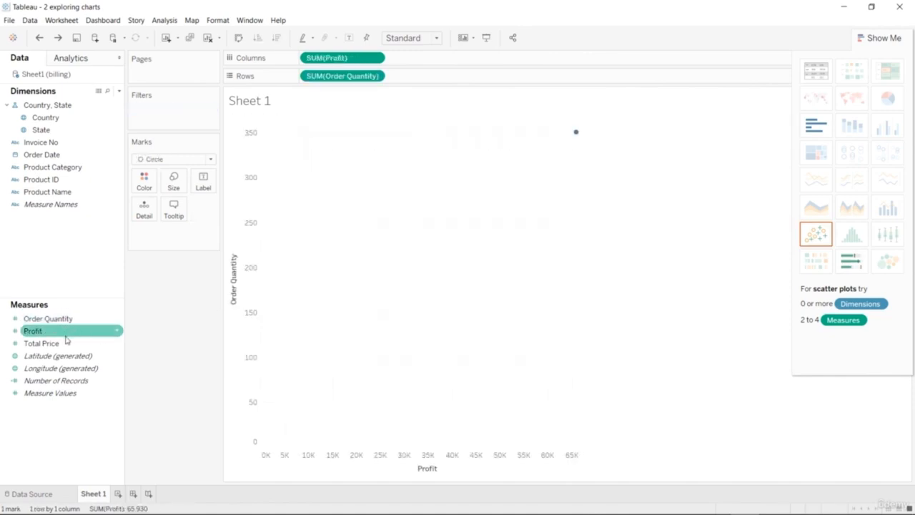
# Change the aggregation of Order Quantity on rows to Average, and from there to Minimum.
pyautogui.click(374, 76)
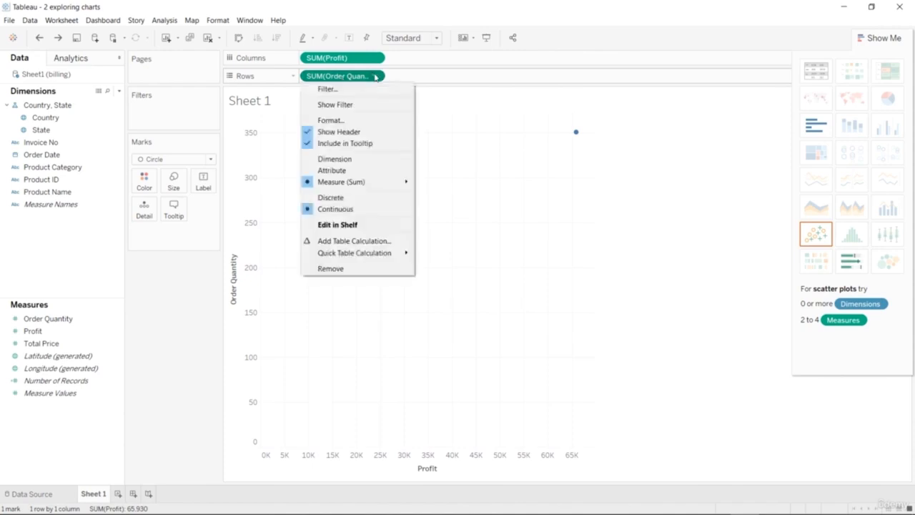
pyautogui.moveTo(398, 184)
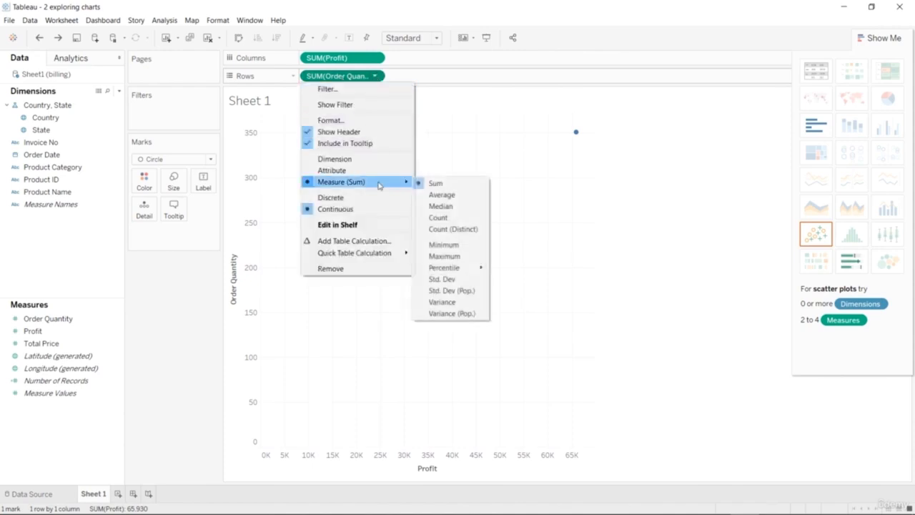
pyautogui.click(441, 194)
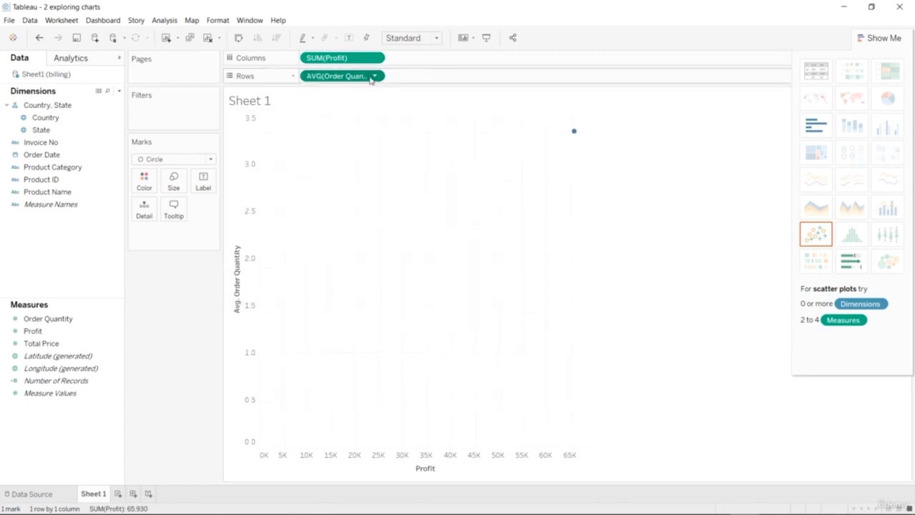
pyautogui.click(375, 76)
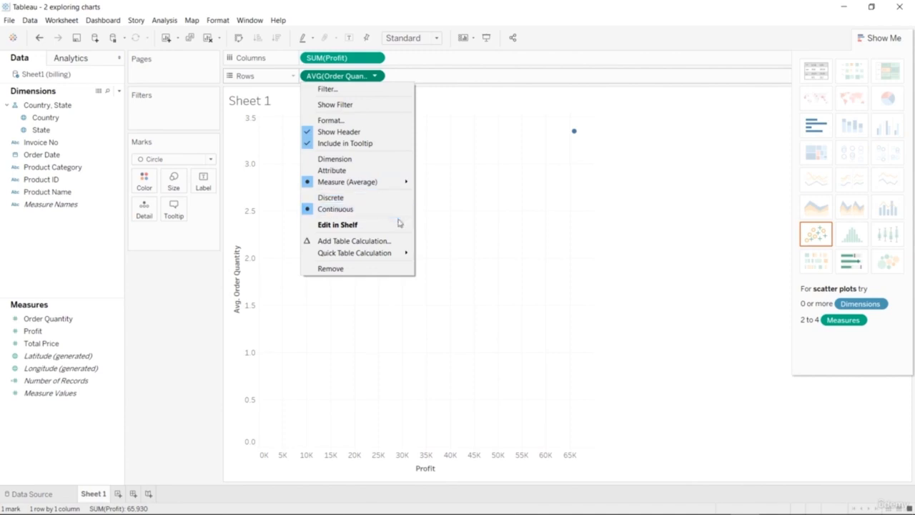
pyautogui.moveTo(400, 183)
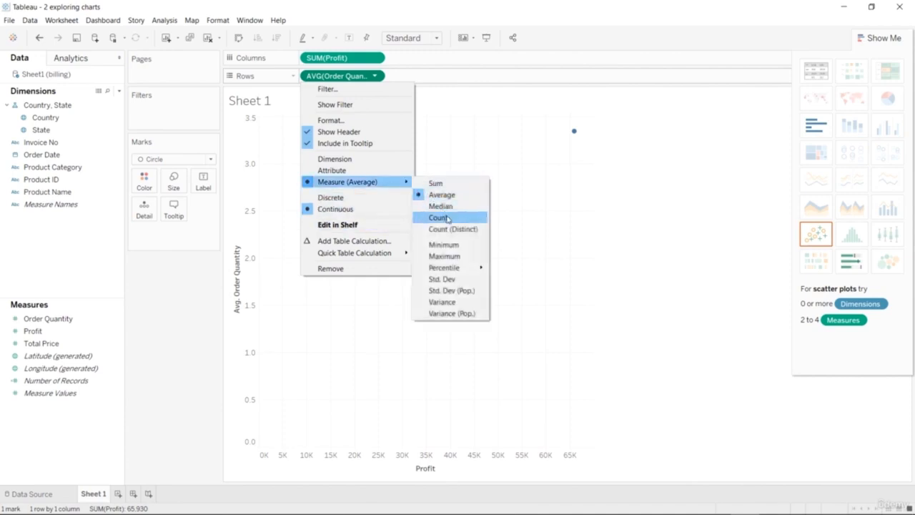
pyautogui.click(444, 245)
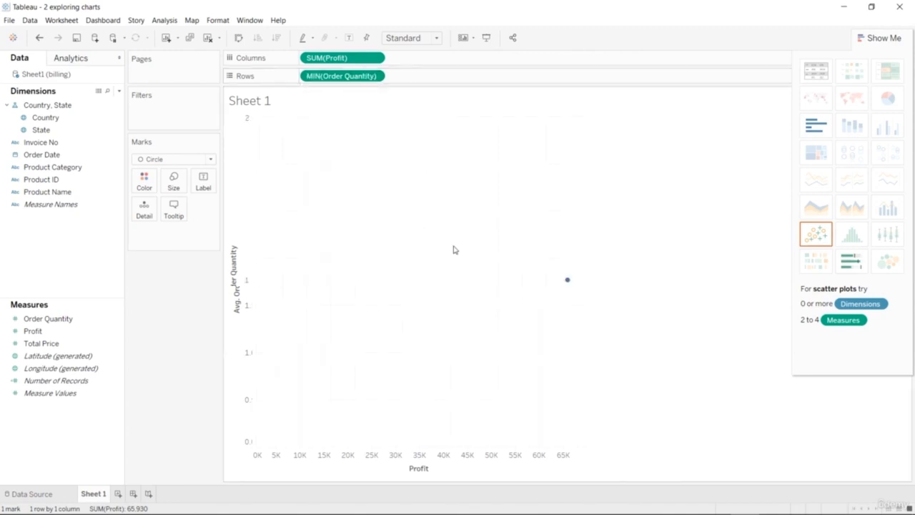
# Change the aggregation of Order Quantity on rows to Maximum, and from there to Count (Distinct).
pyautogui.click(373, 76)
pyautogui.moveTo(402, 182)
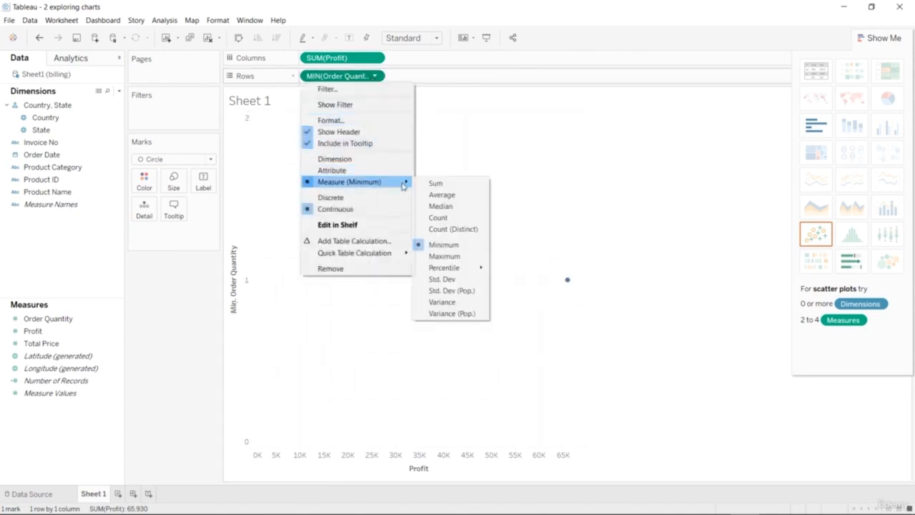
pyautogui.click(445, 255)
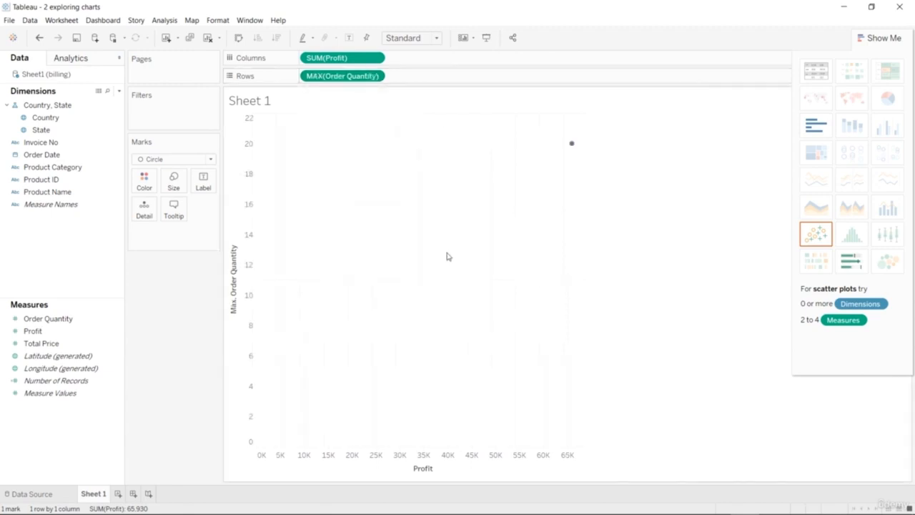
pyautogui.click(373, 76)
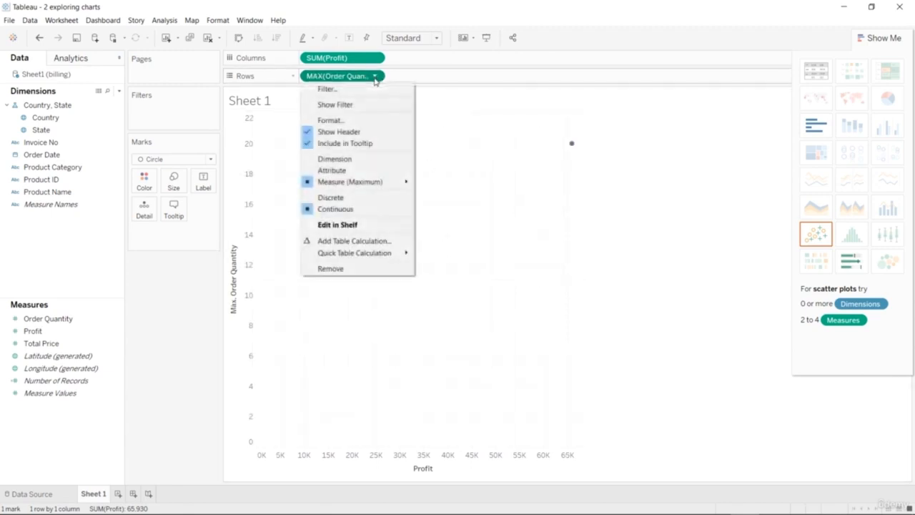
pyautogui.moveTo(379, 183)
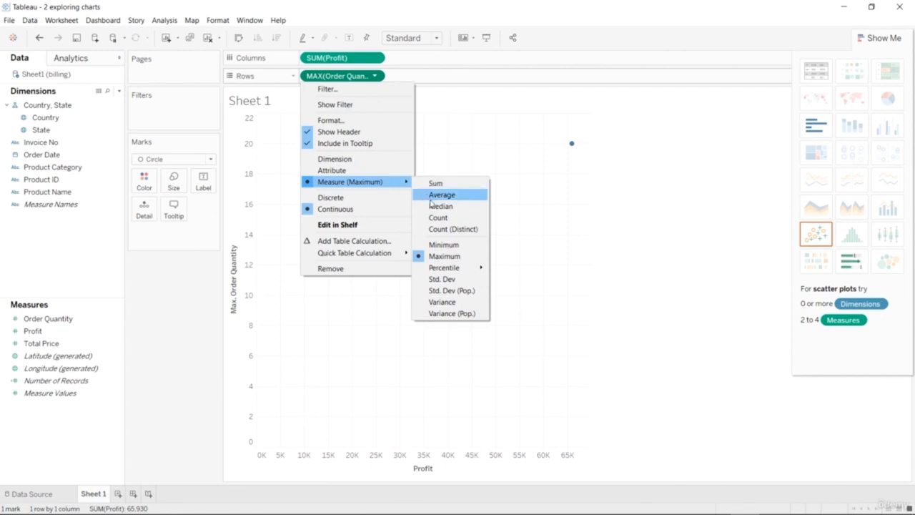
pyautogui.click(444, 228)
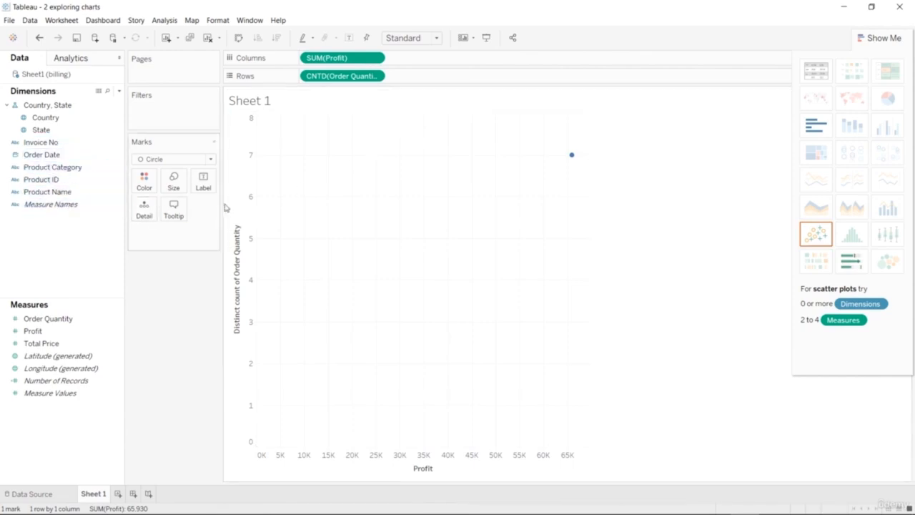
# Remove Order Quantity from the rows and Profit from the columns to clear the sheet.
pyautogui.click(374, 77)
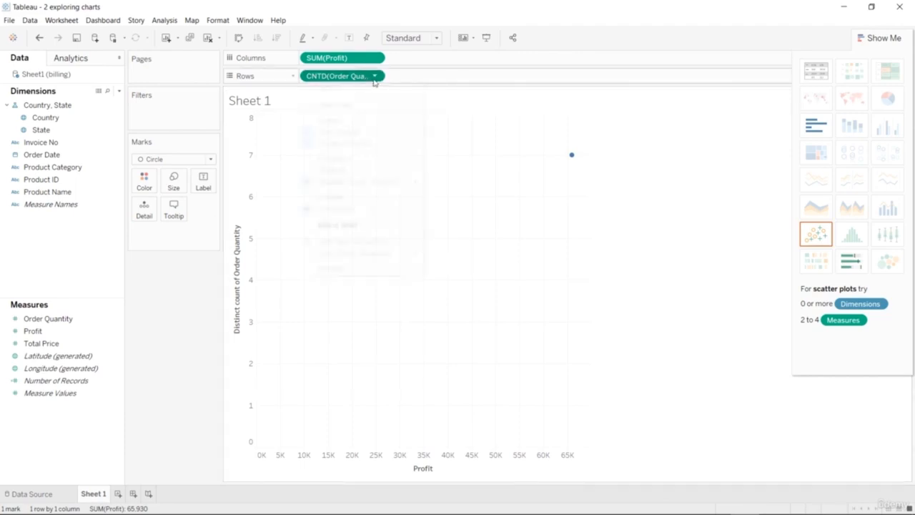
pyautogui.click(358, 269)
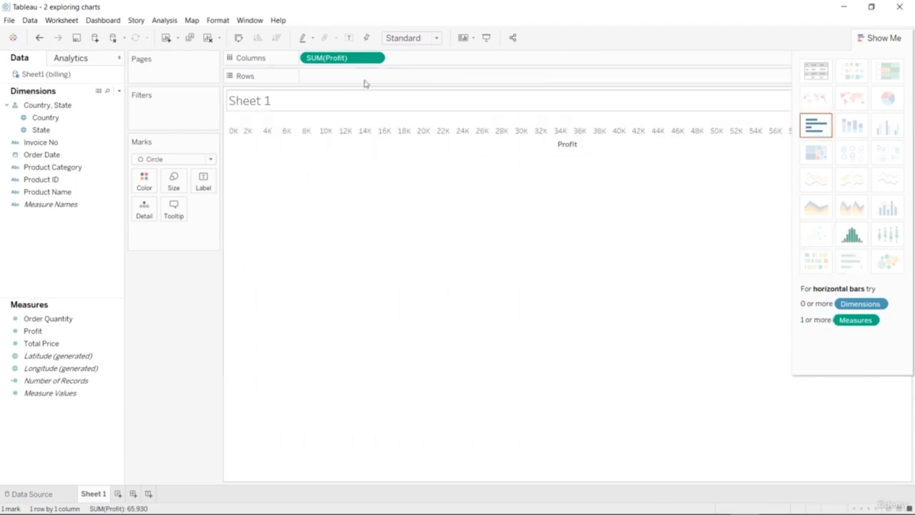
pyautogui.click(375, 58)
pyautogui.click(373, 251)
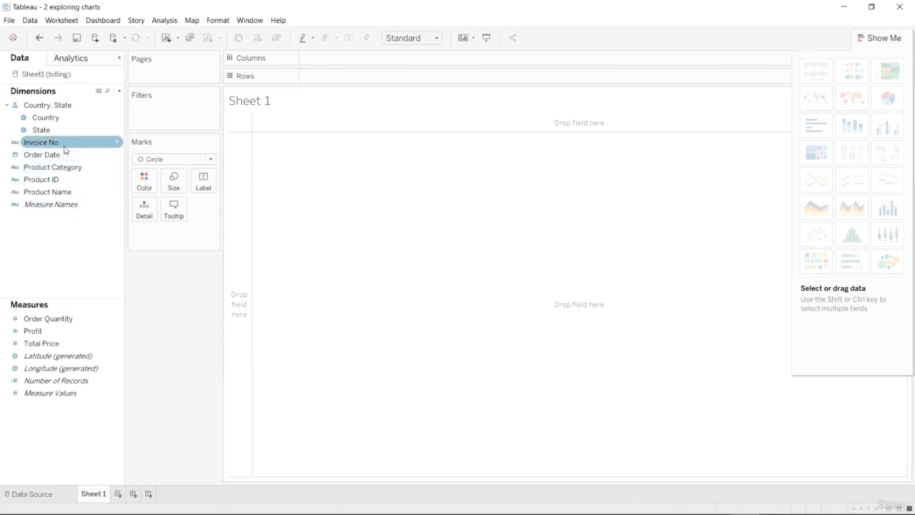
# Place Product Category on columns and summed Order Quantity on rows as a circle chart.
pyautogui.moveTo(70, 170); pyautogui.dragTo(373, 62)
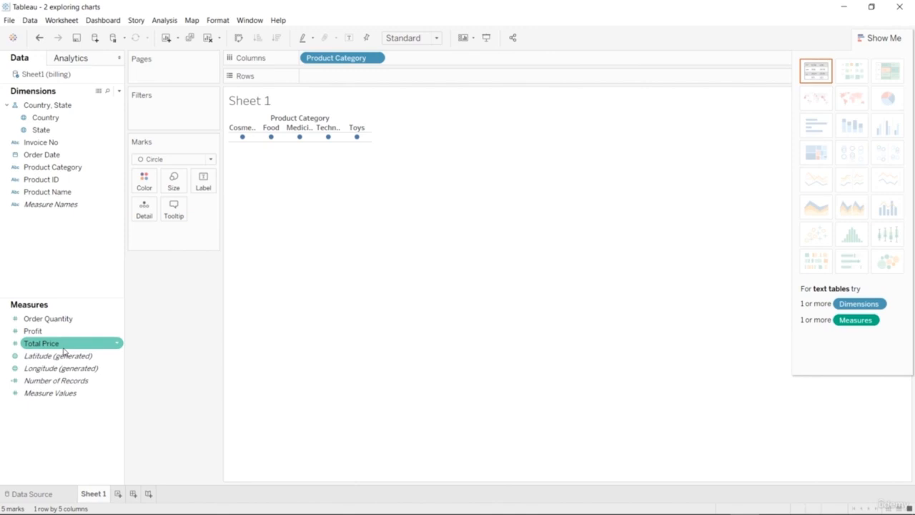
pyautogui.moveTo(45, 318); pyautogui.dragTo(394, 85)
pyautogui.moveTo(68, 318); pyautogui.dragTo(362, 76)
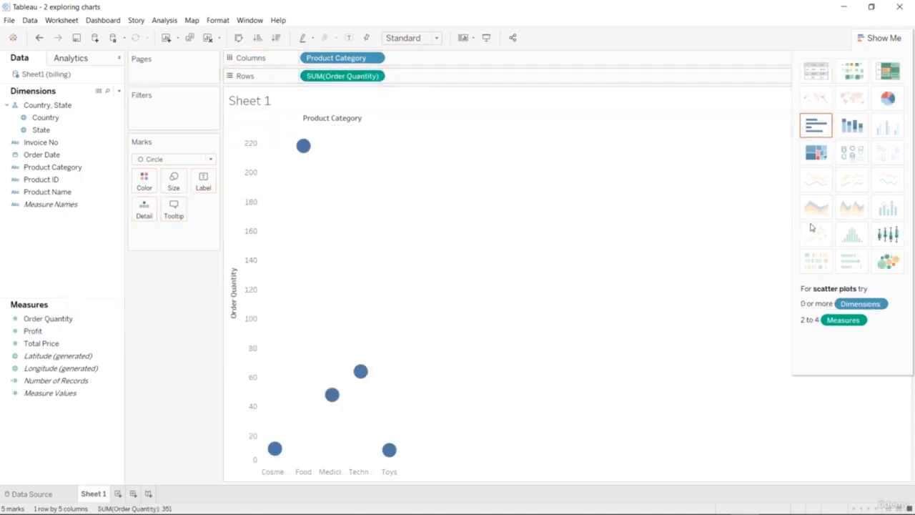
# Try showing order quantity by product category as stacked bars, a treemap and a pie chart.
pyautogui.click(850, 128)
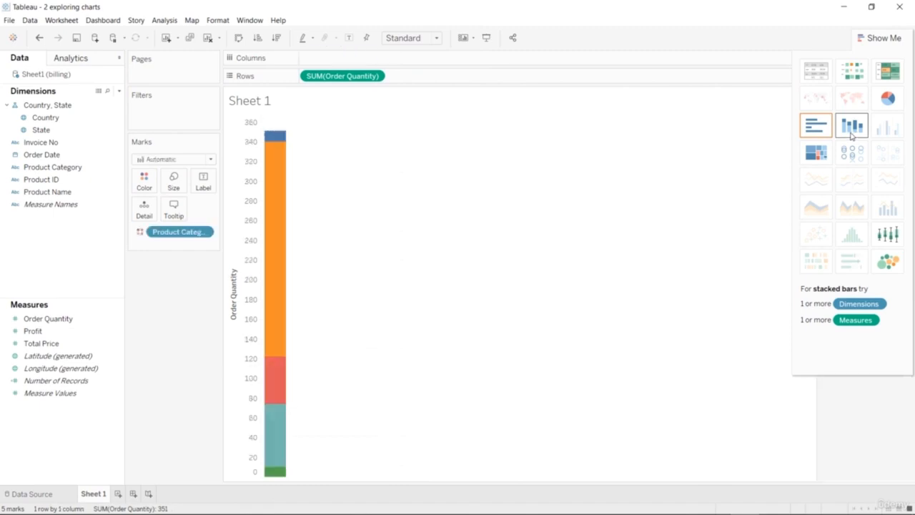
pyautogui.click(822, 152)
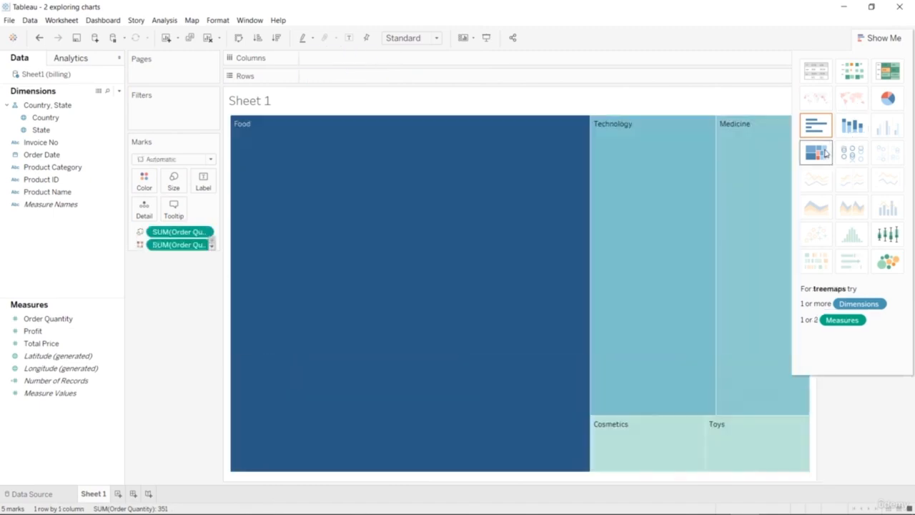
pyautogui.click(894, 98)
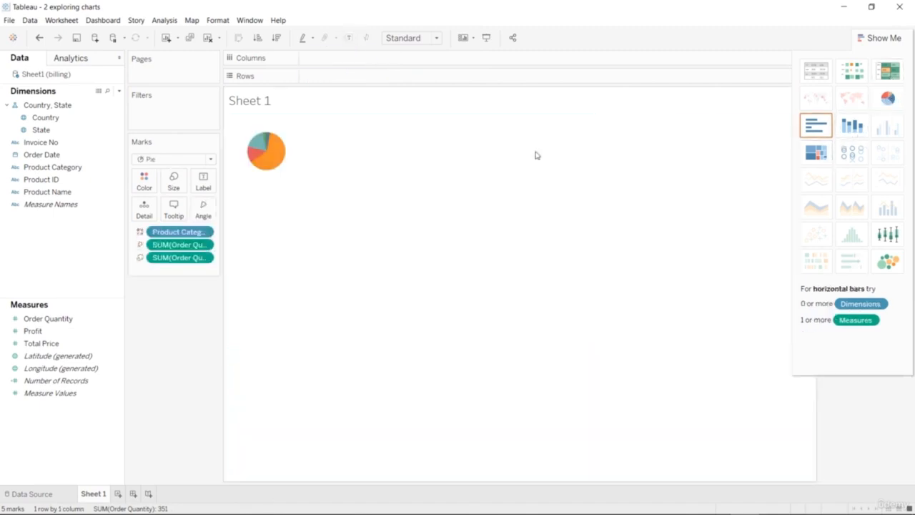
pyautogui.moveTo(282, 166)
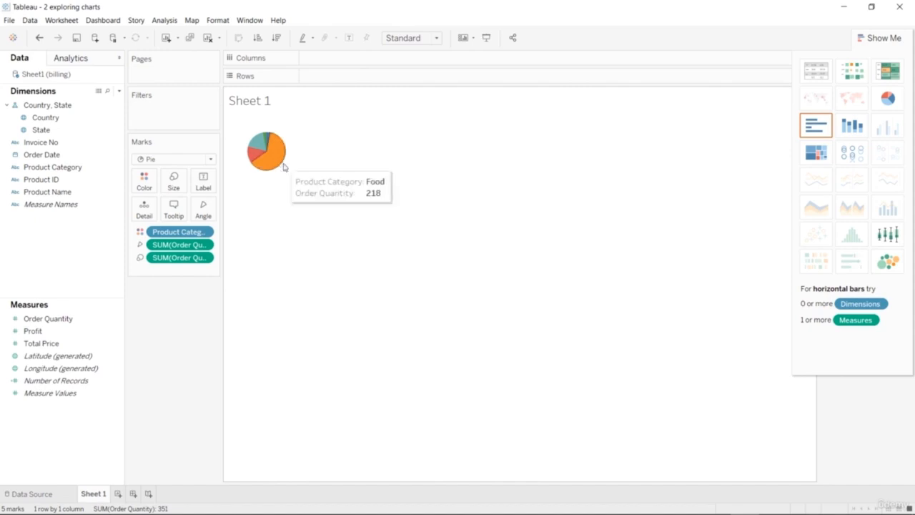
# Try the category order quantities as packed bubbles, a box-and-whisker plot and a highlight table.
pyautogui.click(887, 261)
pyautogui.click(886, 237)
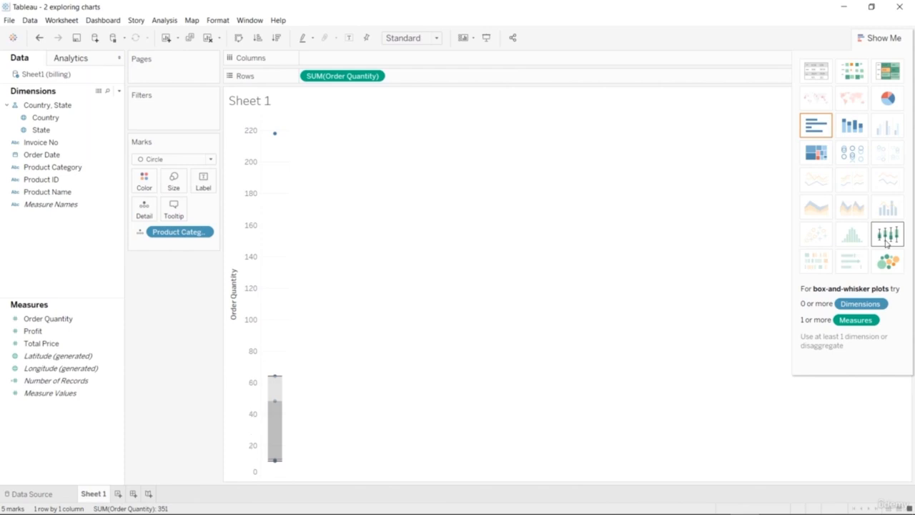
pyautogui.click(888, 75)
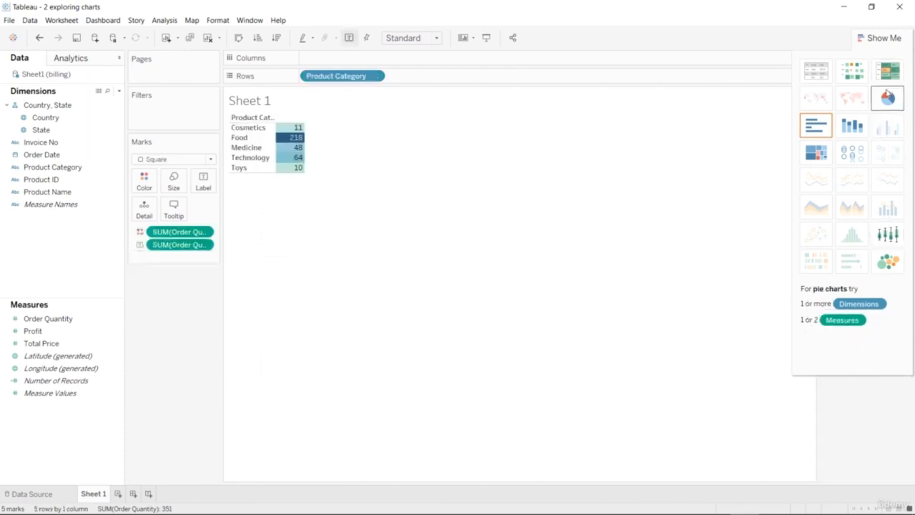
# Try stacked bars and a treemap for the category quantities, with Product Name added to the treemap's rows.
pyautogui.click(852, 126)
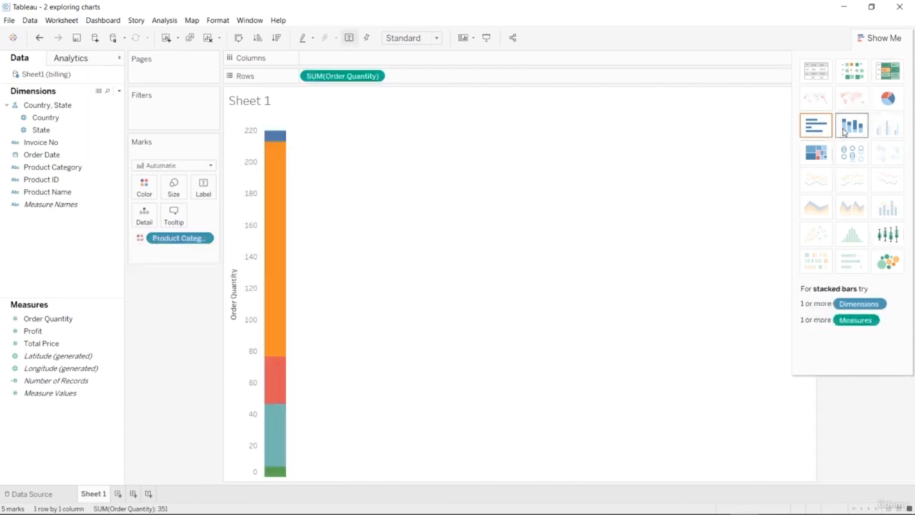
pyautogui.click(817, 152)
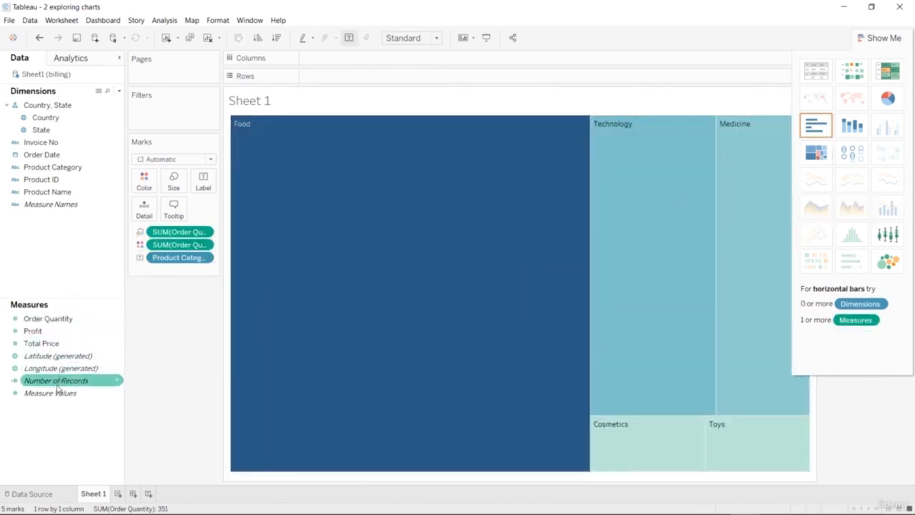
pyautogui.moveTo(57, 193); pyautogui.dragTo(381, 84)
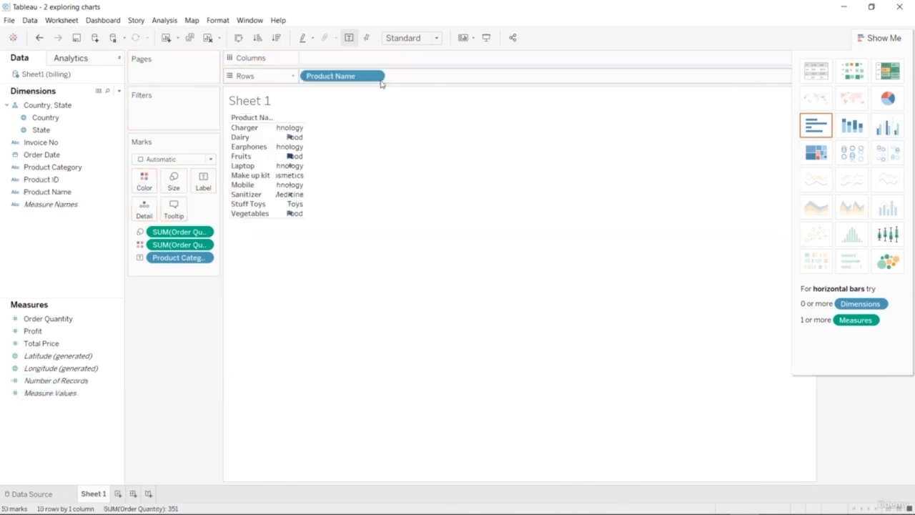
# Undo the Product Name placement and the chart type changes, back to the circle chart of Order Quantity by Product Category.
pyautogui.hotkey('ctrl', 'z')
pyautogui.hotkey('ctrl', 'z')
pyautogui.hotkey('ctrl', 'z')
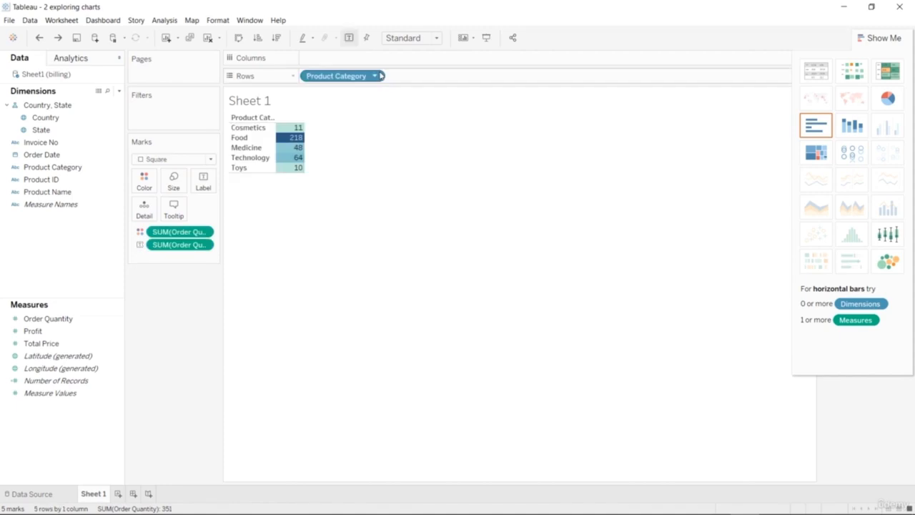
pyautogui.hotkey('ctrl', 'z')
pyautogui.hotkey('ctrl', 'z')
pyautogui.hotkey('ctrl', 'z')
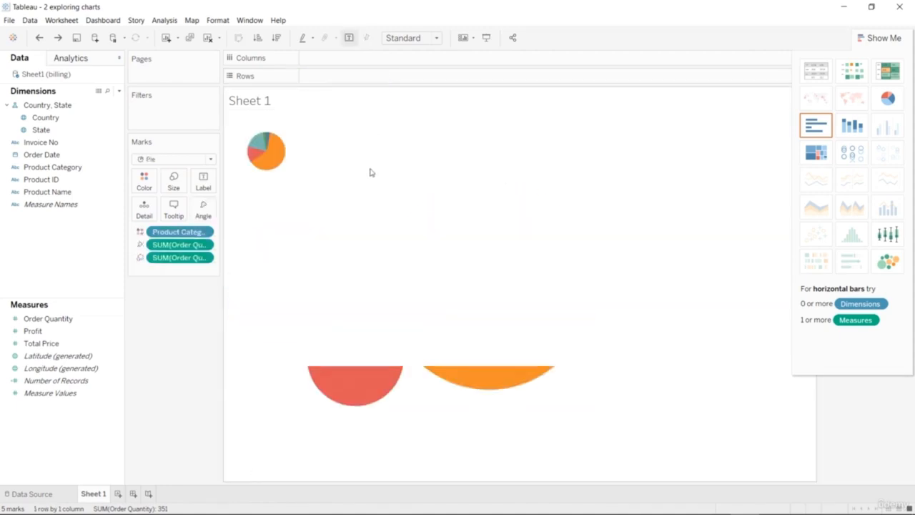
pyautogui.hotkey('ctrl', 'z')
pyautogui.hotkey('ctrl', 'z')
pyautogui.hotkey('ctrl', 'z')
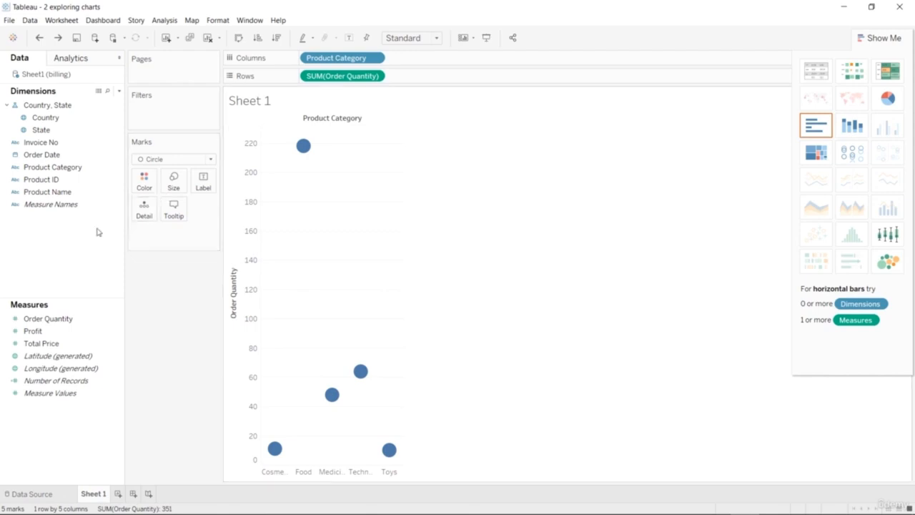
# Try Invoice No on the rows beside Order Quantity, and remove it again.
pyautogui.moveTo(72, 155); pyautogui.dragTo(512, 87)
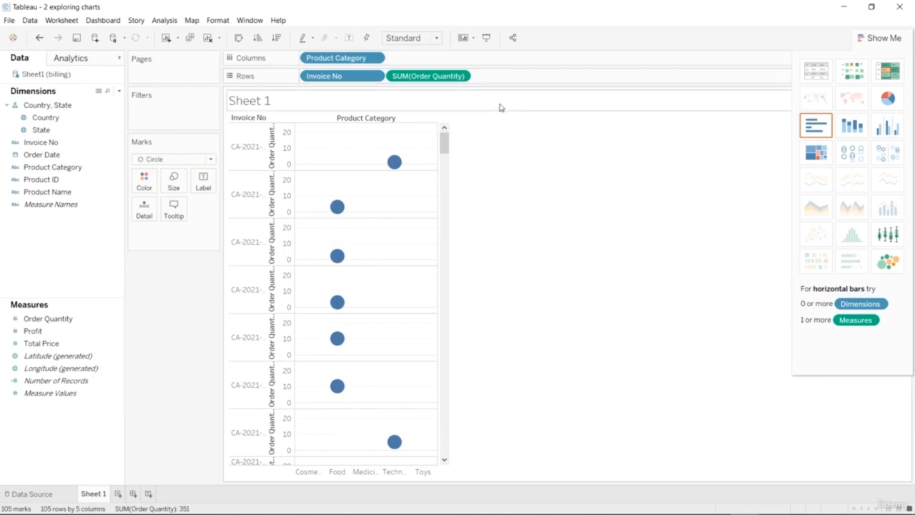
pyautogui.click(372, 78)
pyautogui.click(354, 251)
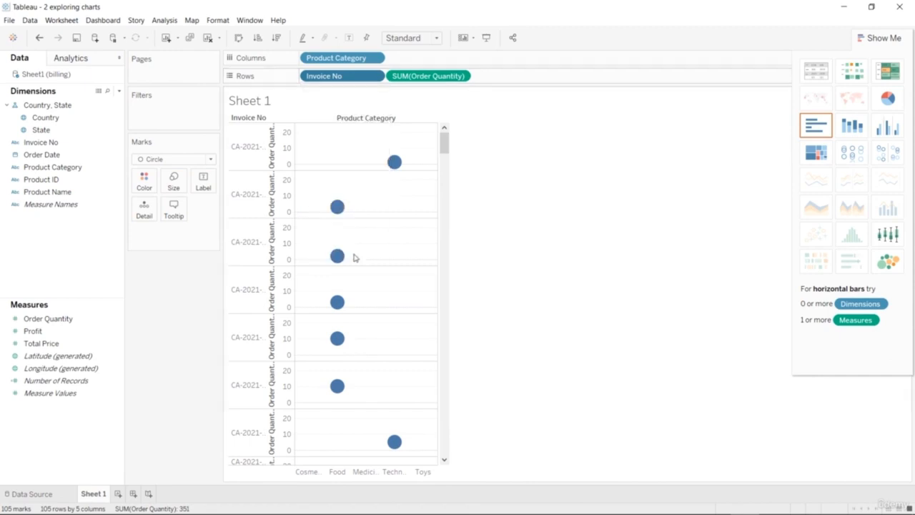
# Add Invoice No to the columns after Product Category and convert the chart to side-by-side bars.
pyautogui.moveTo(76, 143); pyautogui.dragTo(504, 65)
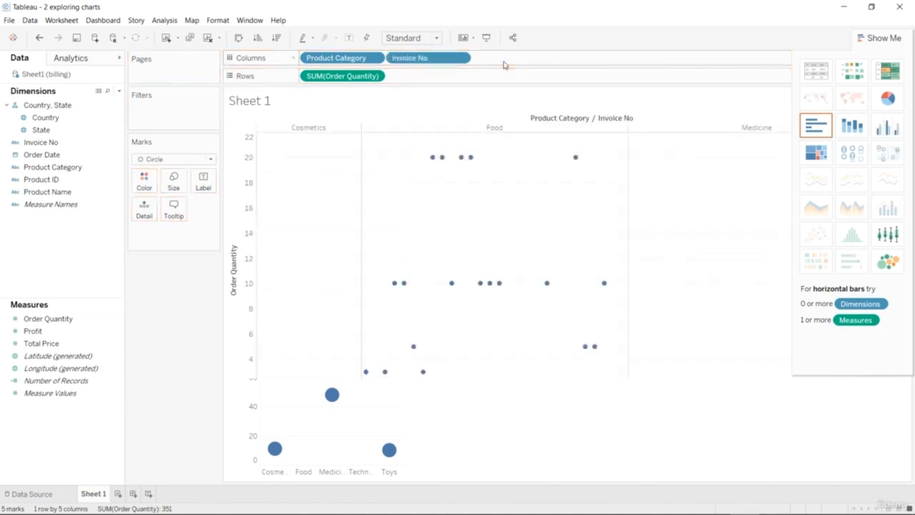
pyautogui.moveTo(549, 479); pyautogui.dragTo(519, 478)
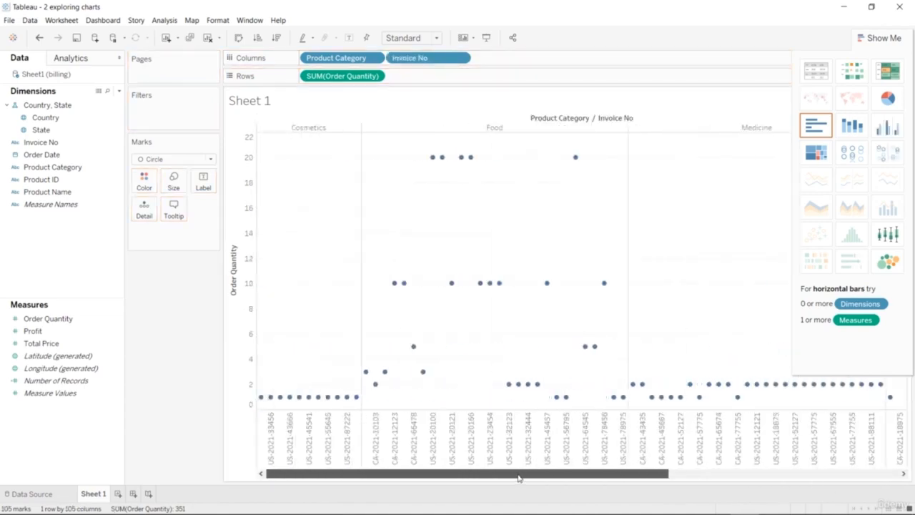
pyautogui.click(889, 127)
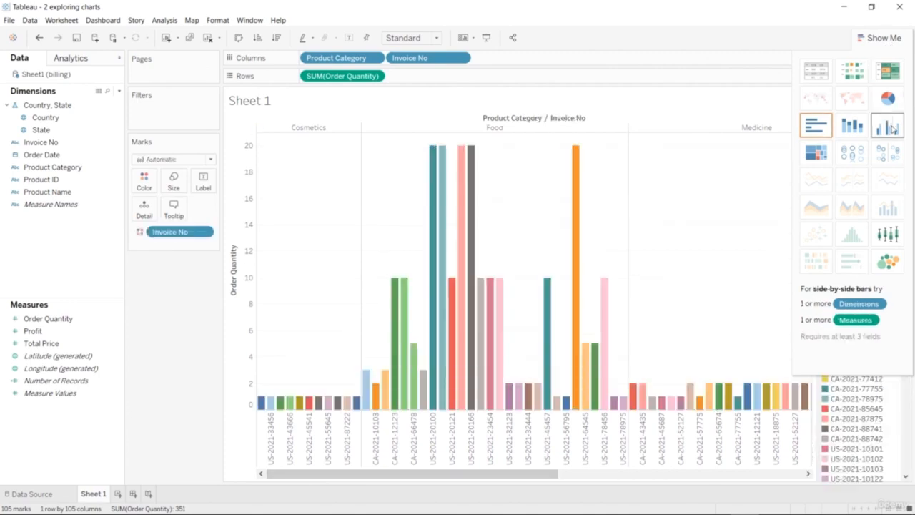
pyautogui.click(880, 39)
pyautogui.scroll(-5, 861, 223)
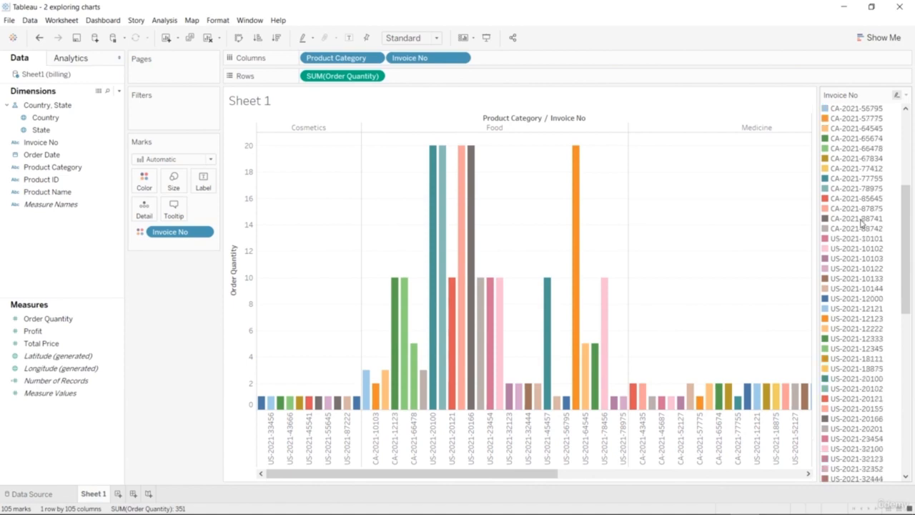
pyautogui.scroll(-8, 862, 225)
pyautogui.scroll(8, 857, 240)
pyautogui.scroll(5, 857, 243)
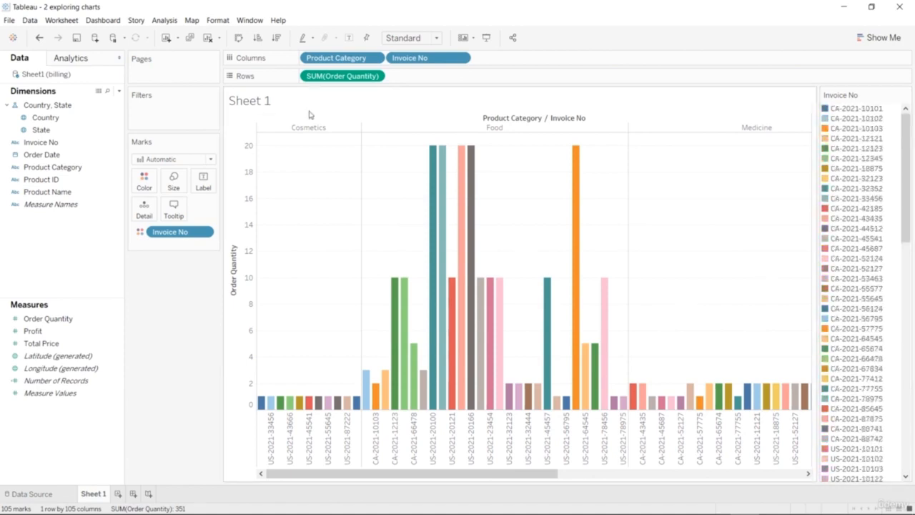
pyautogui.moveTo(484, 477); pyautogui.dragTo(445, 471)
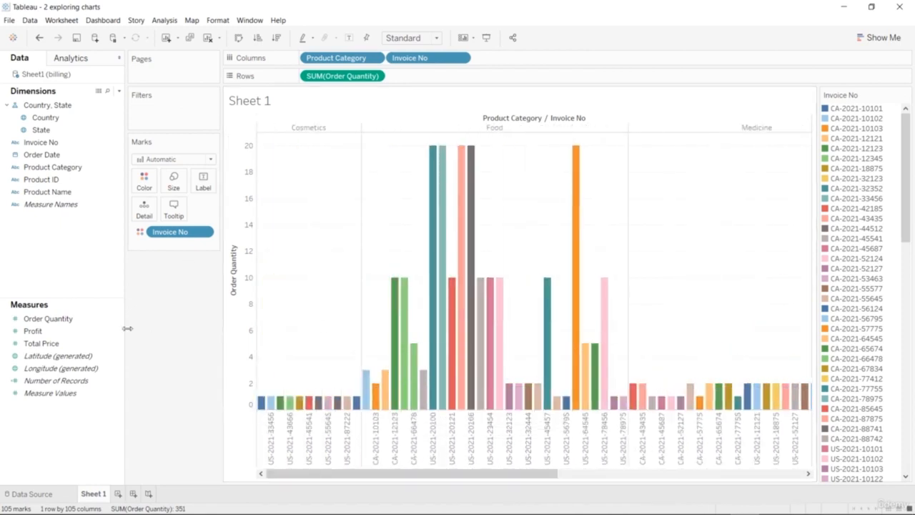
# Try sizing the bars by Order Quantity, and take the size encoding off again.
pyautogui.click(100, 342)
pyautogui.click(72, 330)
pyautogui.click(61, 320)
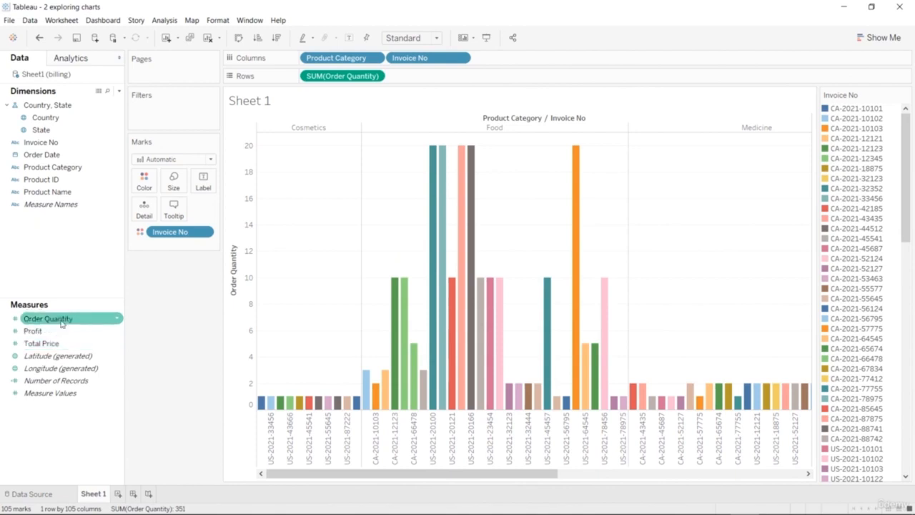
pyautogui.moveTo(61, 323); pyautogui.dragTo(179, 181)
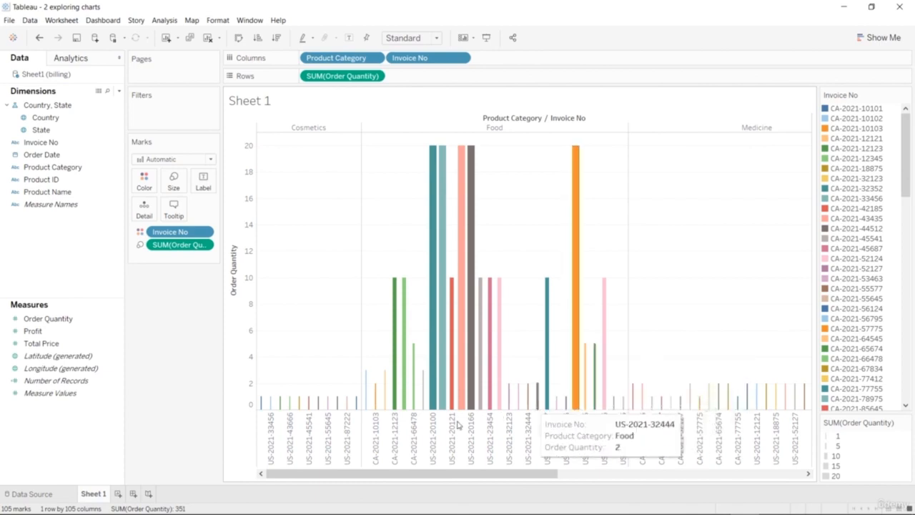
pyautogui.moveTo(511, 475); pyautogui.dragTo(384, 468)
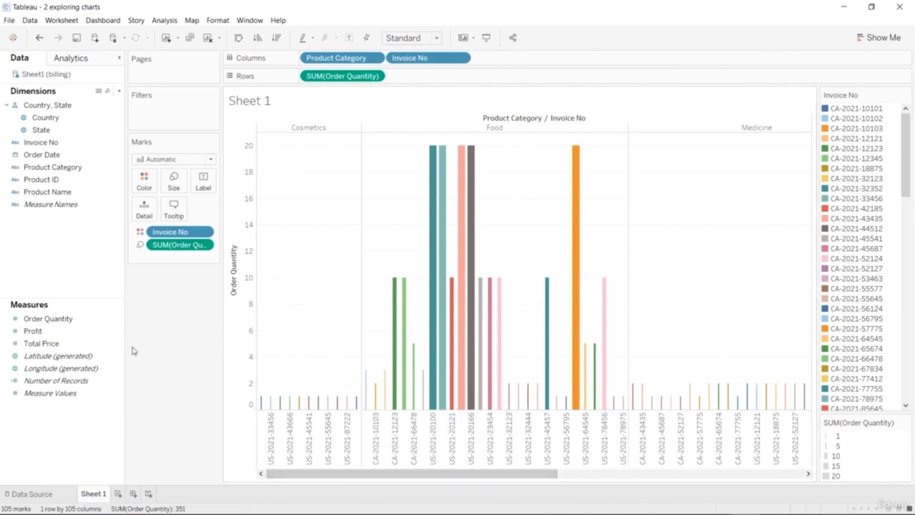
pyautogui.moveTo(132, 350); pyautogui.dragTo(132, 350)
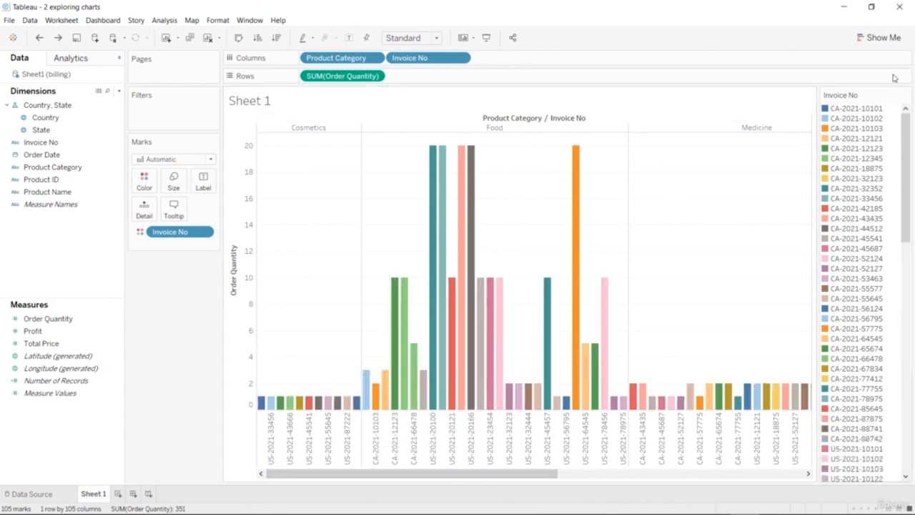
# Try showing the invoice order quantities as a treemap and a box-and-whisker plot.
pyautogui.click(881, 37)
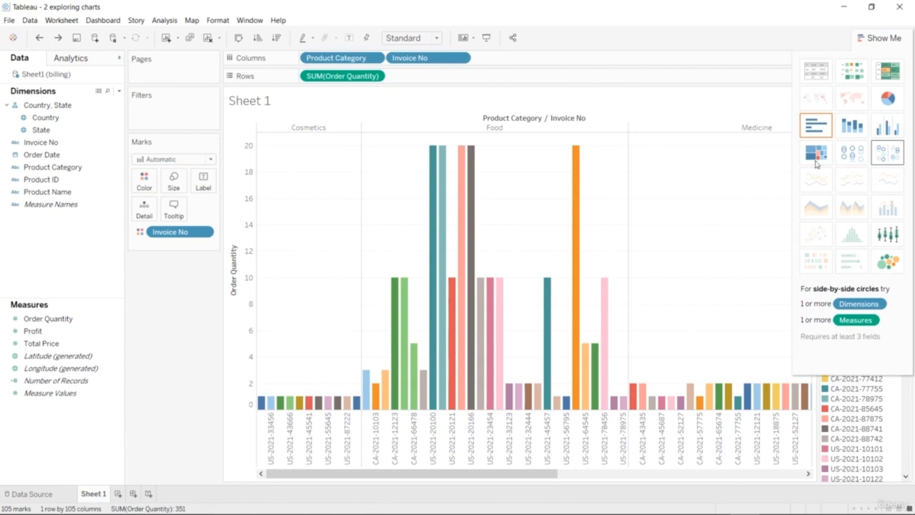
pyautogui.click(816, 153)
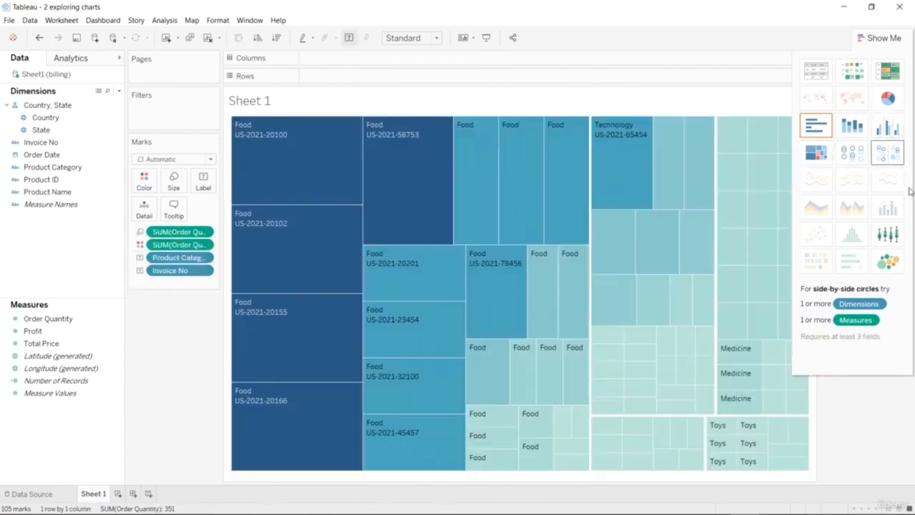
pyautogui.click(887, 232)
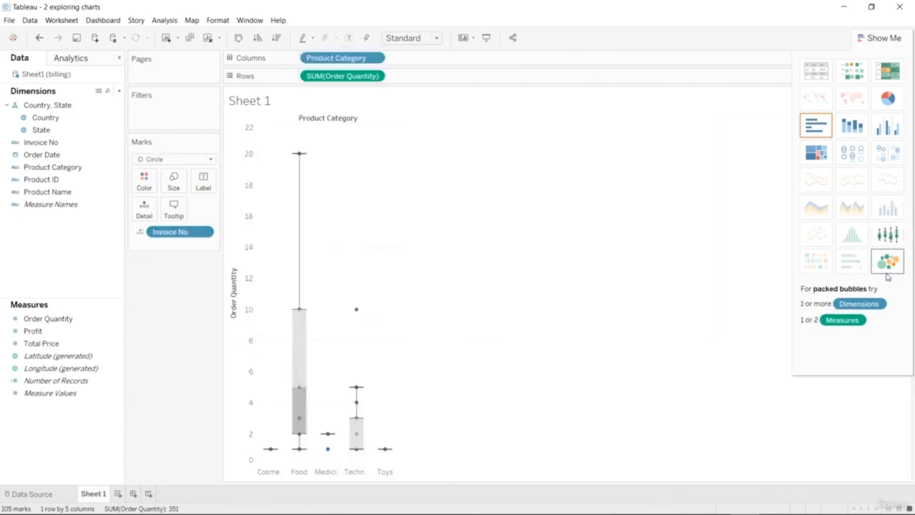
# Convert the chart to packed bubbles and close the chart type suggestions to reveal the Product Category legend.
pyautogui.click(887, 274)
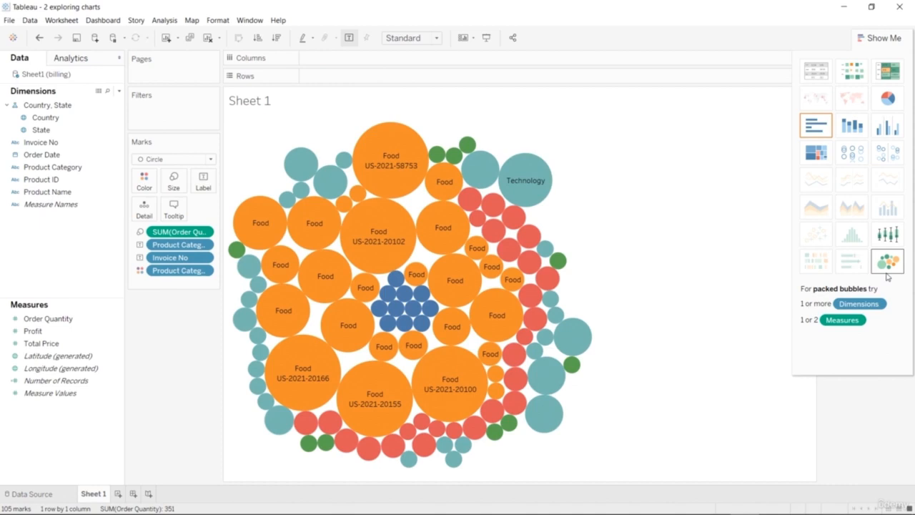
pyautogui.click(888, 39)
pyautogui.moveTo(857, 96); pyautogui.dragTo(713, 136)
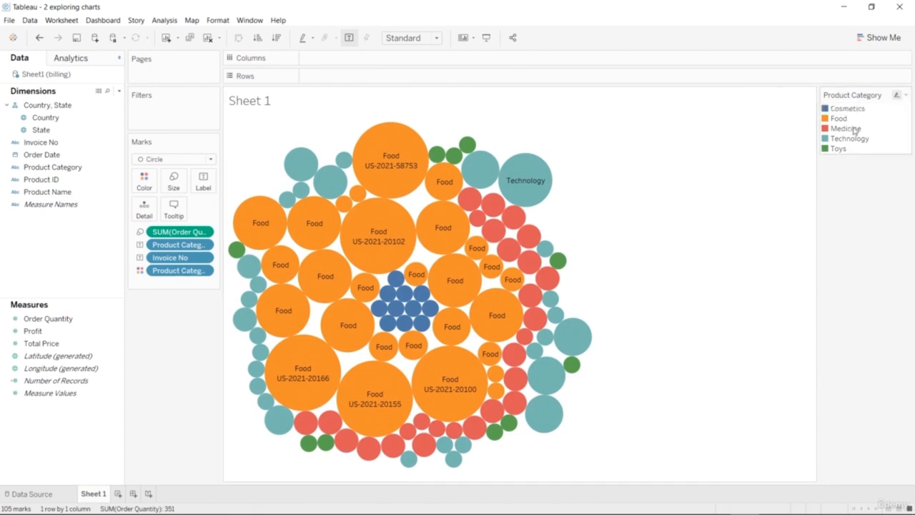
# Highlight Cosmetics, Food, Medicine and Technology in turn from the Product Category legend, and clear the highlight.
pyautogui.click(847, 109)
pyautogui.click(848, 120)
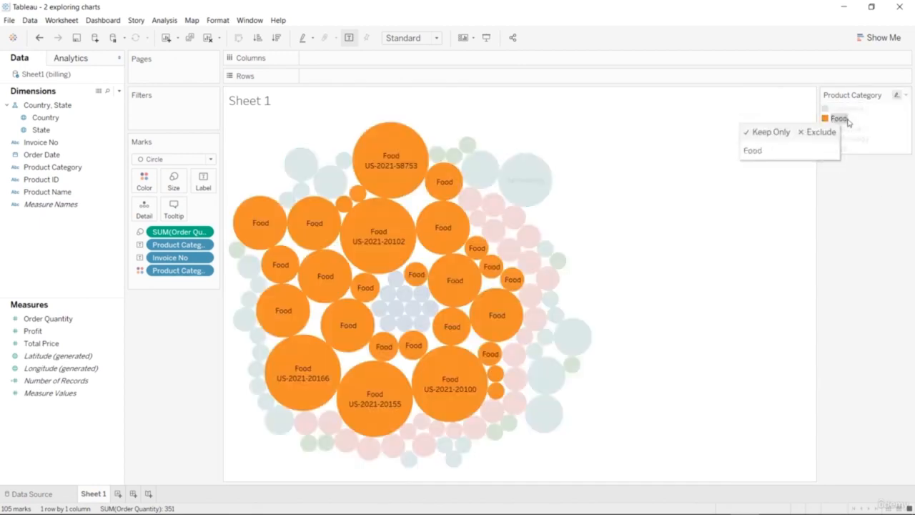
pyautogui.click(850, 128)
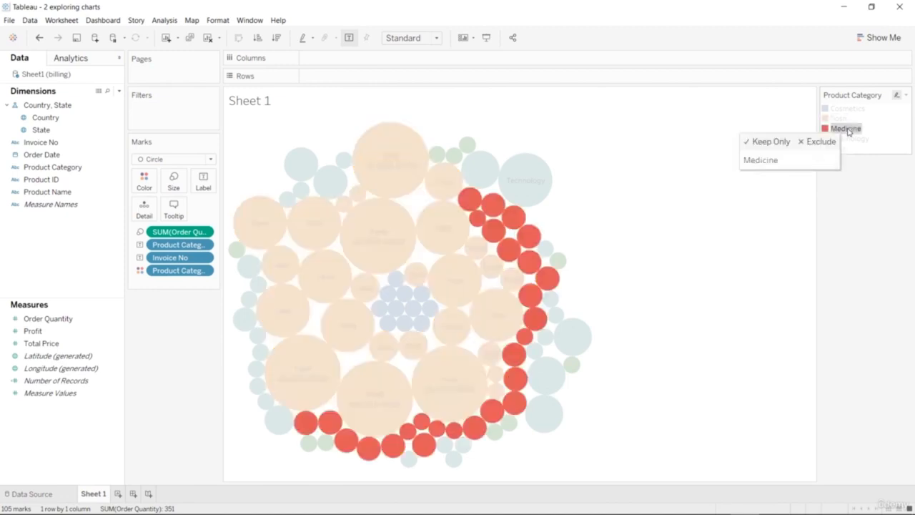
pyautogui.click(855, 141)
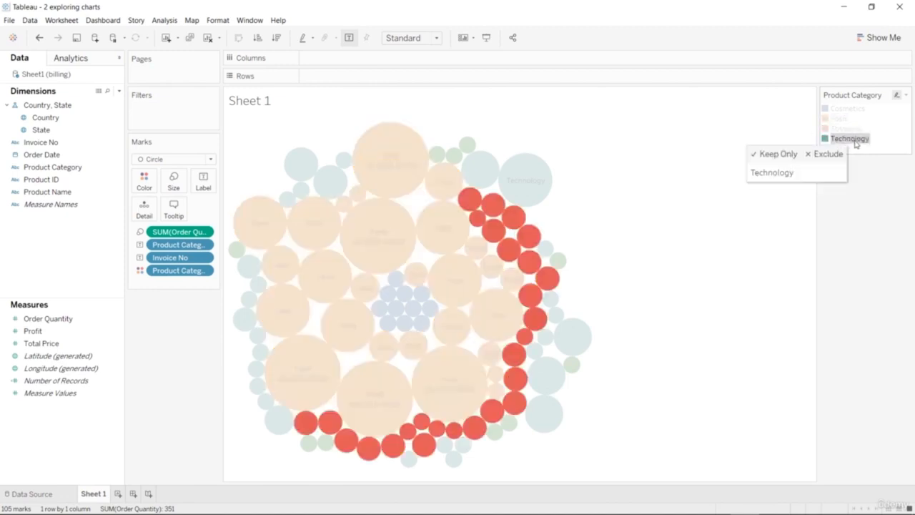
pyautogui.click(856, 148)
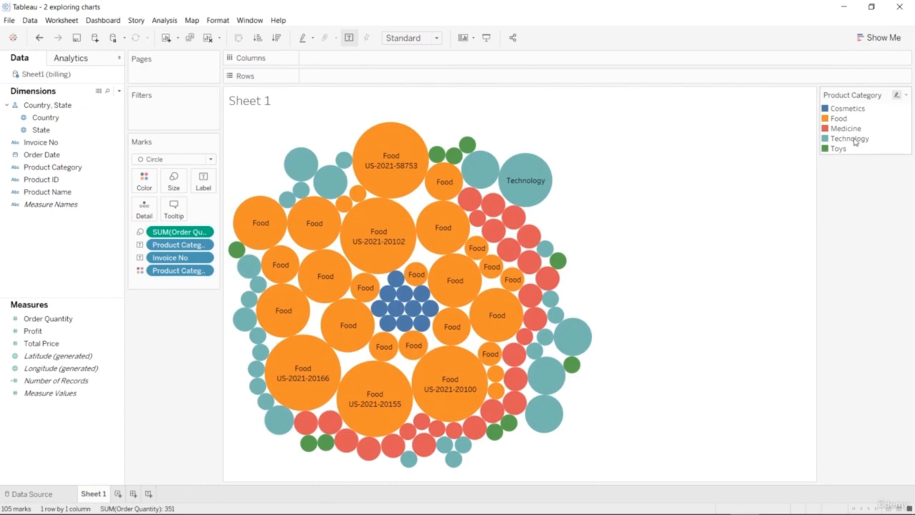
pyautogui.click(855, 140)
pyautogui.click(852, 130)
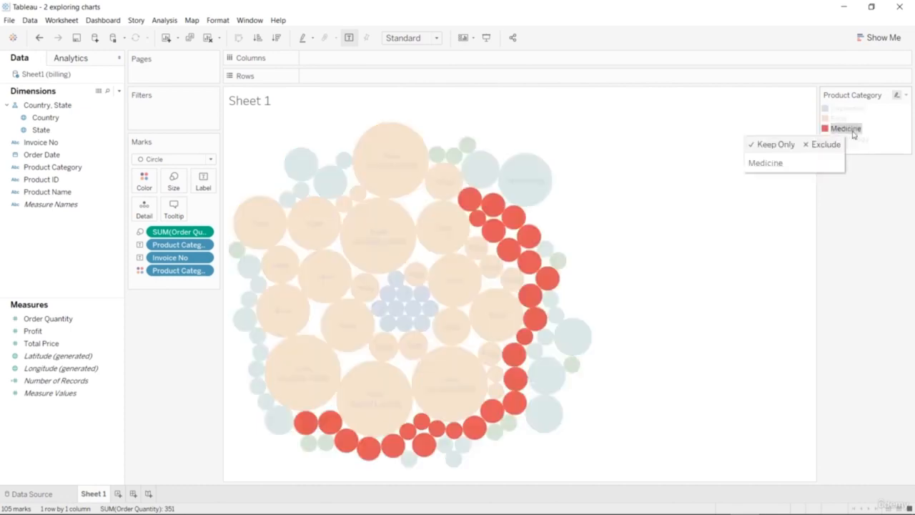
pyautogui.click(849, 128)
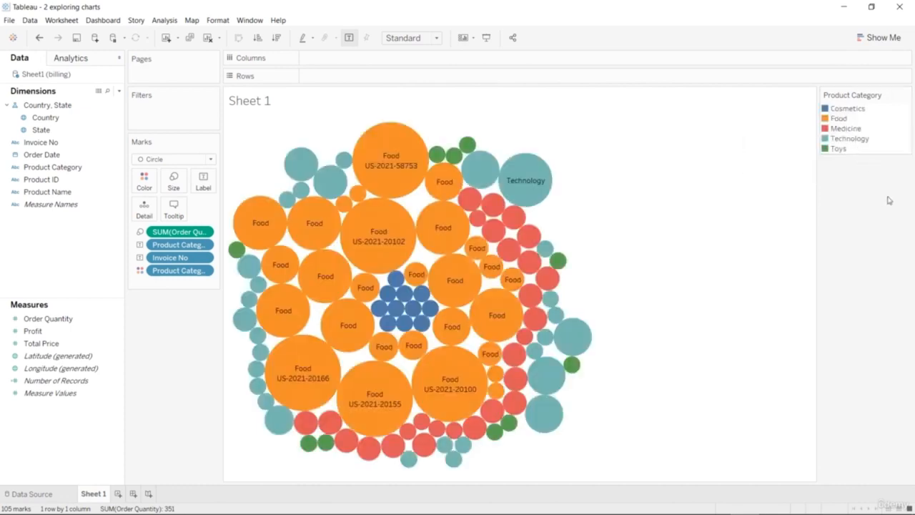
# Convert the packed bubbles to stacked bars of Order Quantity per Product Category, split by Invoice No.
pyautogui.click(880, 38)
pyautogui.click(852, 126)
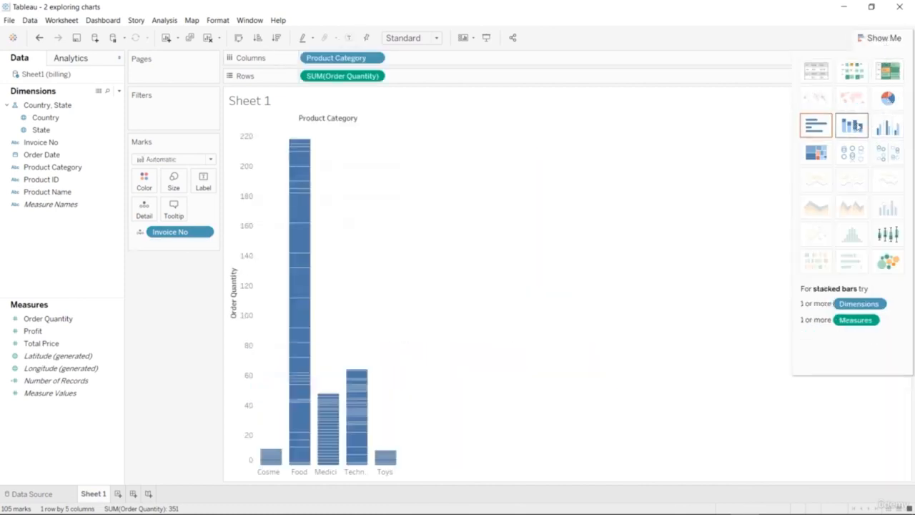
# Try showing the invoice order quantities as pie charts, a highlight table and a heat map.
pyautogui.click(887, 98)
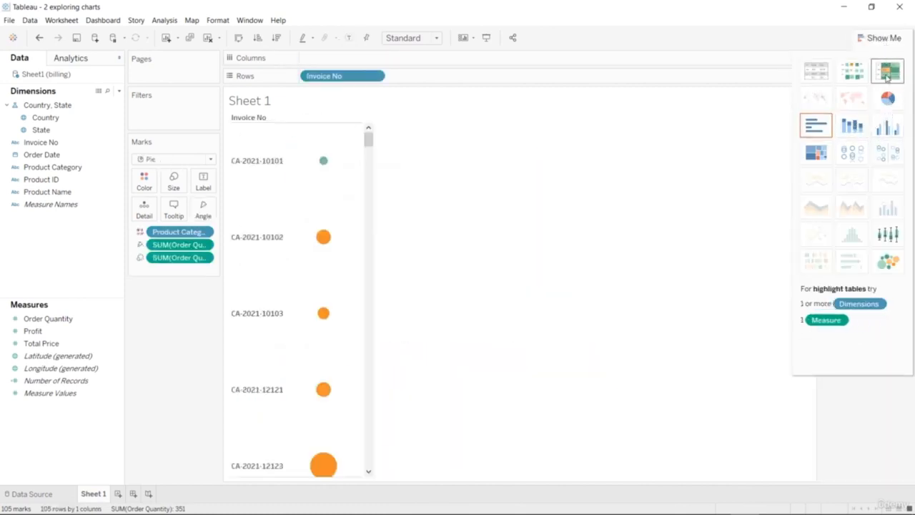
pyautogui.click(887, 73)
pyautogui.click(844, 76)
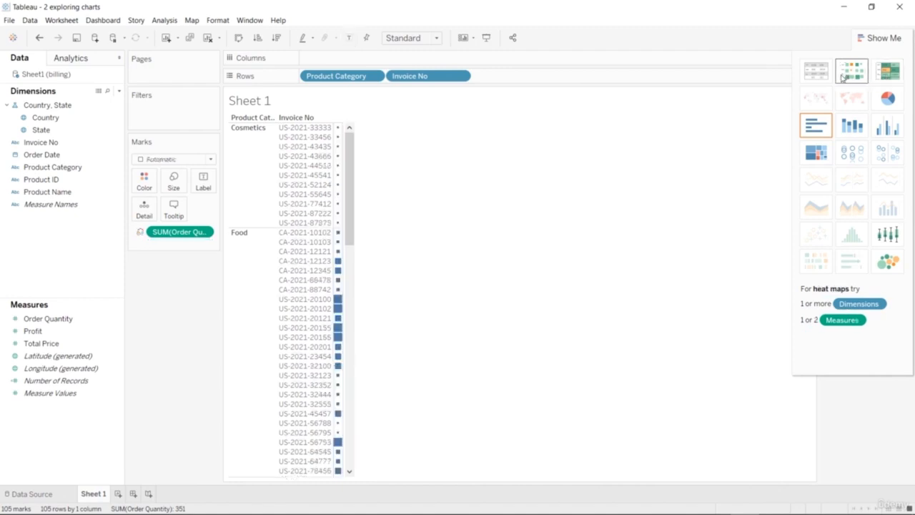
pyautogui.click(887, 98)
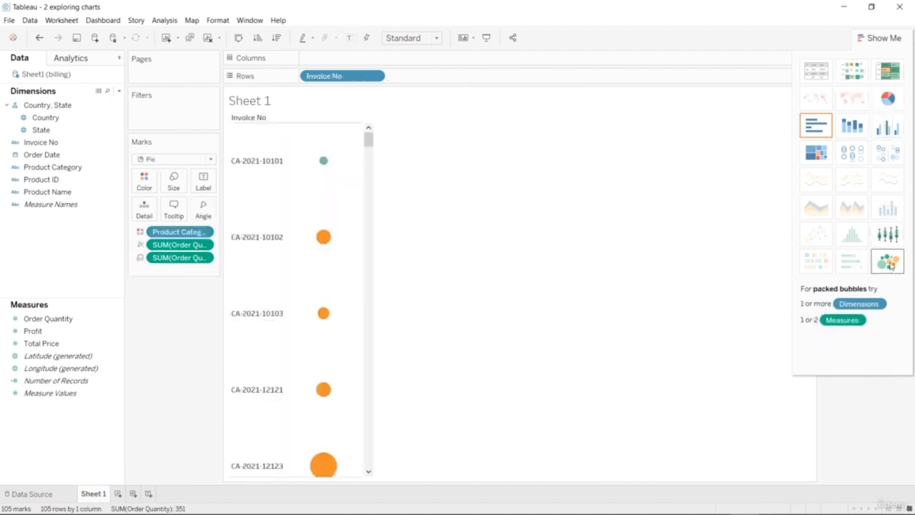
# Try packed bubbles, and convert the chart to circle views of Order Quantity per Product Category.
pyautogui.click(888, 263)
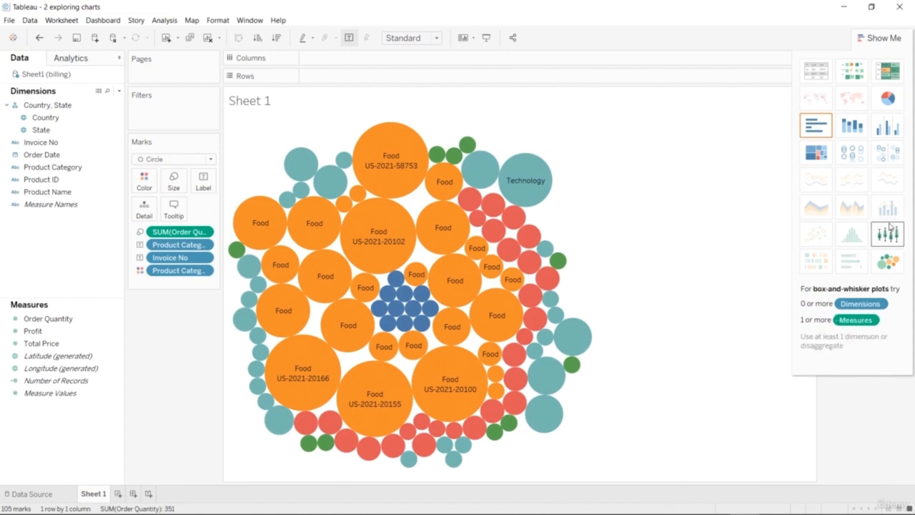
pyautogui.click(852, 153)
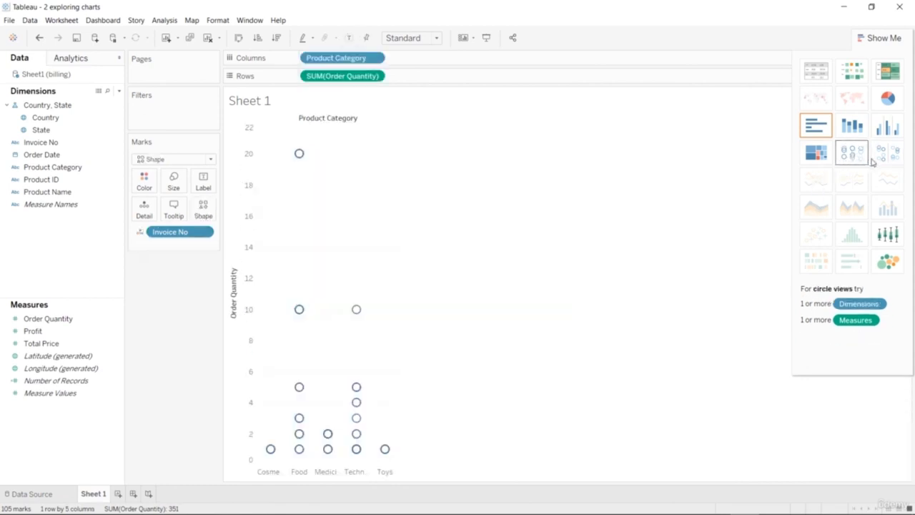
pyautogui.moveTo(299, 154)
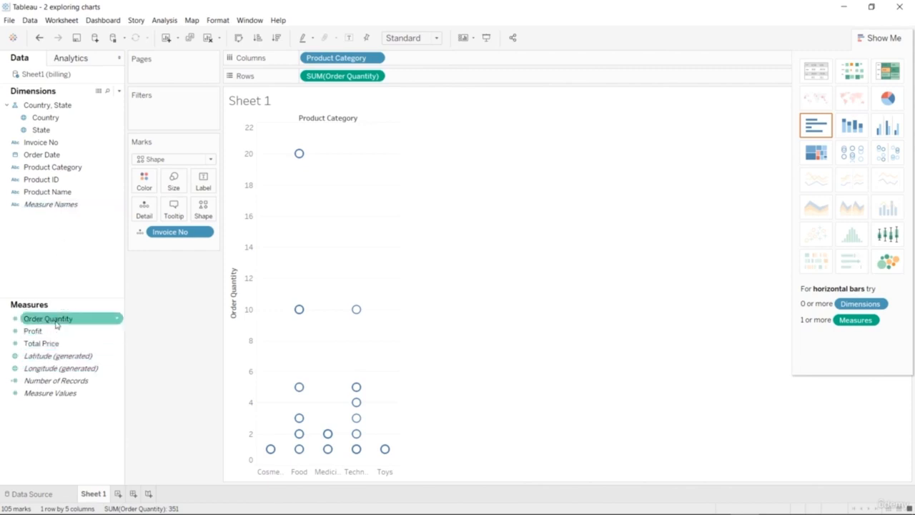
# Try adding a second Order Quantity to the rows, and undo the addition.
pyautogui.moveTo(56, 323); pyautogui.dragTo(469, 86)
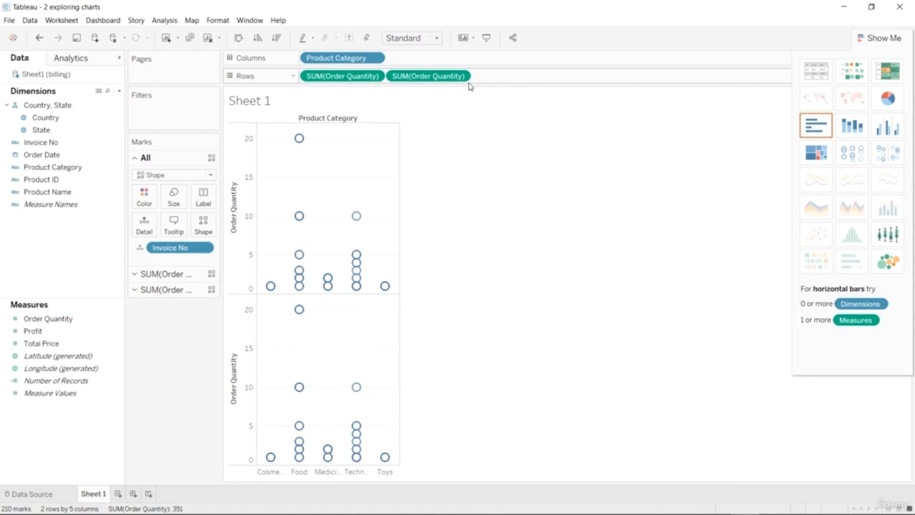
pyautogui.hotkey('ctrl', 'z')
# Add Profit as a label to the marks of the circle view.
pyautogui.click(32, 317)
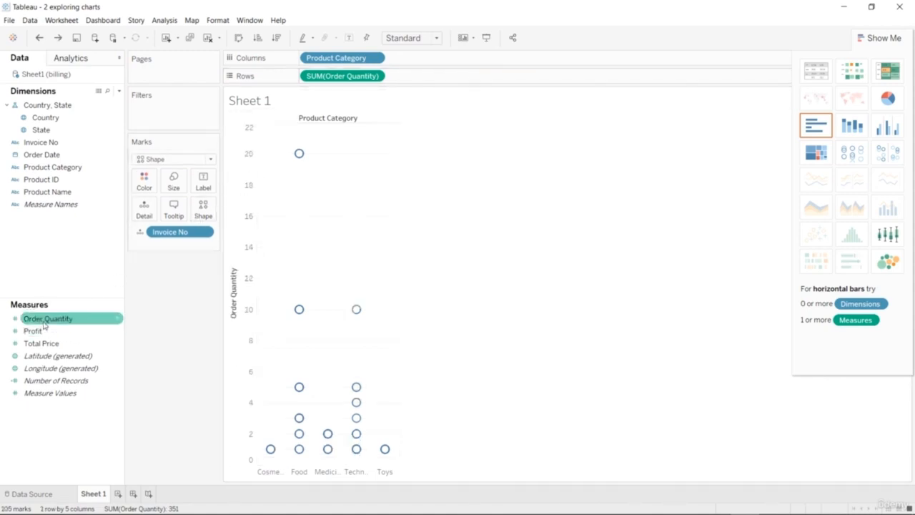
pyautogui.click(47, 332)
pyautogui.moveTo(47, 333); pyautogui.dragTo(205, 182)
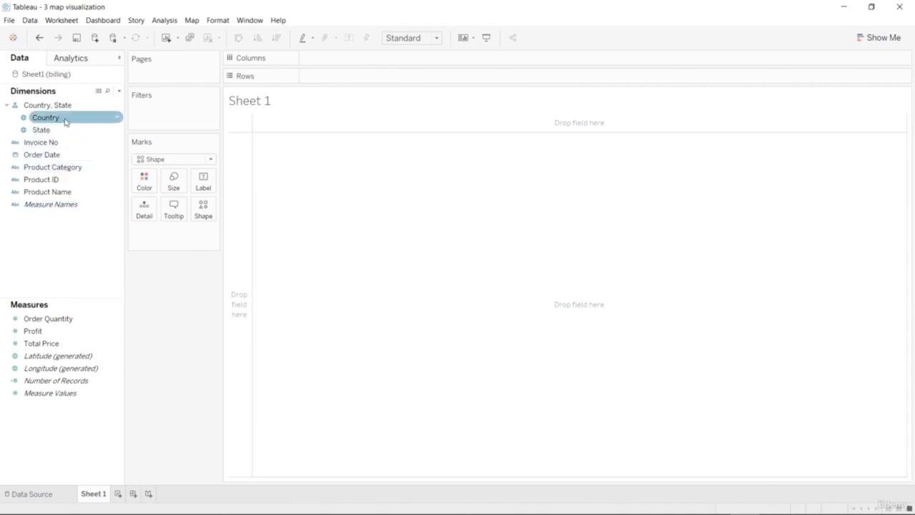
# In the map visualization workbook, plot Profit by Country, with Country on columns and Profit on rows.
pyautogui.moveTo(65, 122); pyautogui.dragTo(378, 80)
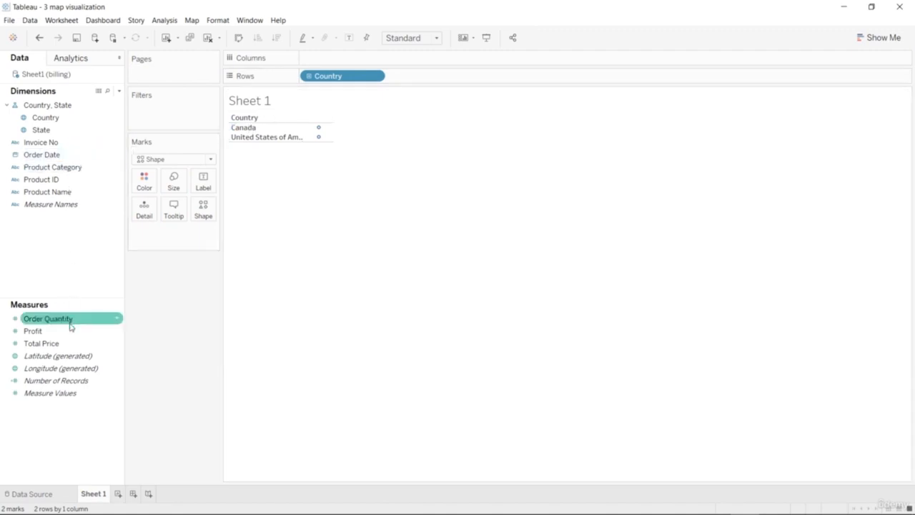
pyautogui.moveTo(71, 330); pyautogui.dragTo(458, 63)
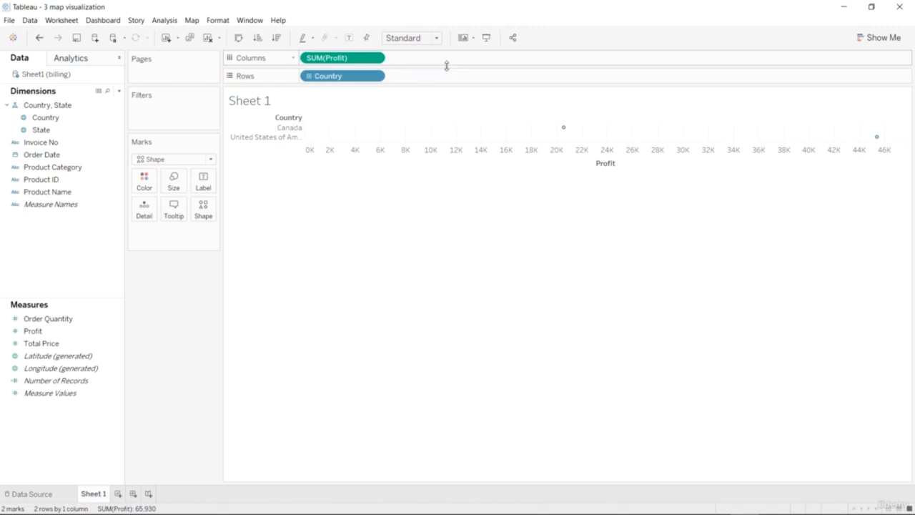
pyautogui.moveTo(347, 59); pyautogui.dragTo(370, 60)
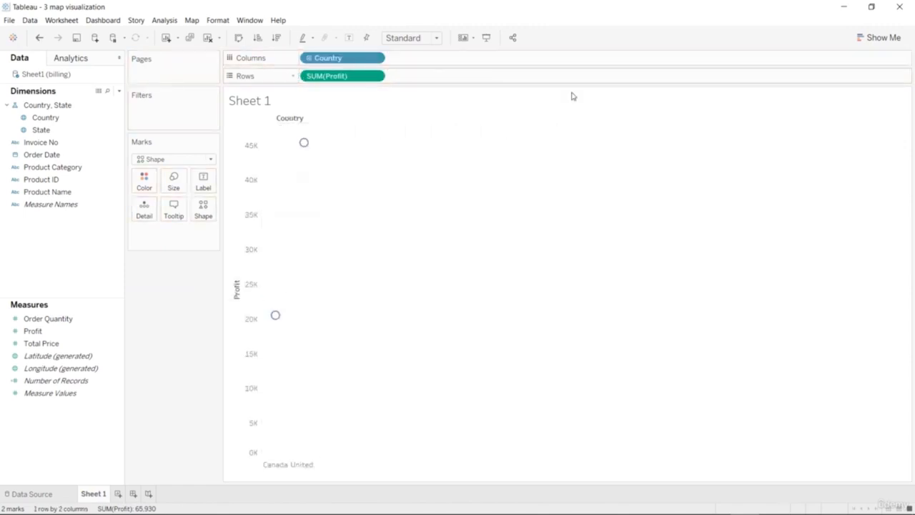
# Try showing the country profits as horizontal bars, stacked bars and a treemap.
pyautogui.click(883, 38)
pyautogui.click(824, 127)
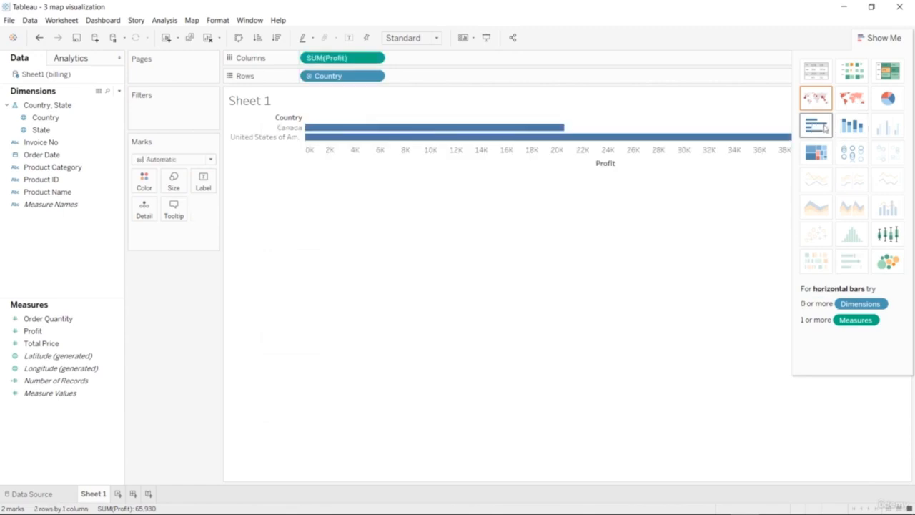
pyautogui.click(851, 127)
pyautogui.click(815, 152)
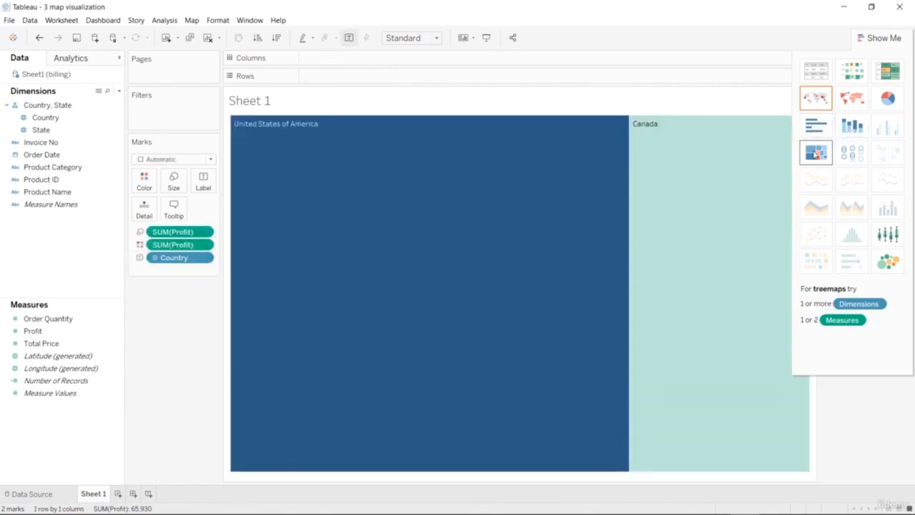
# Compare the filled map and symbol map of Profit by Country, keeping the filled map.
pyautogui.click(853, 101)
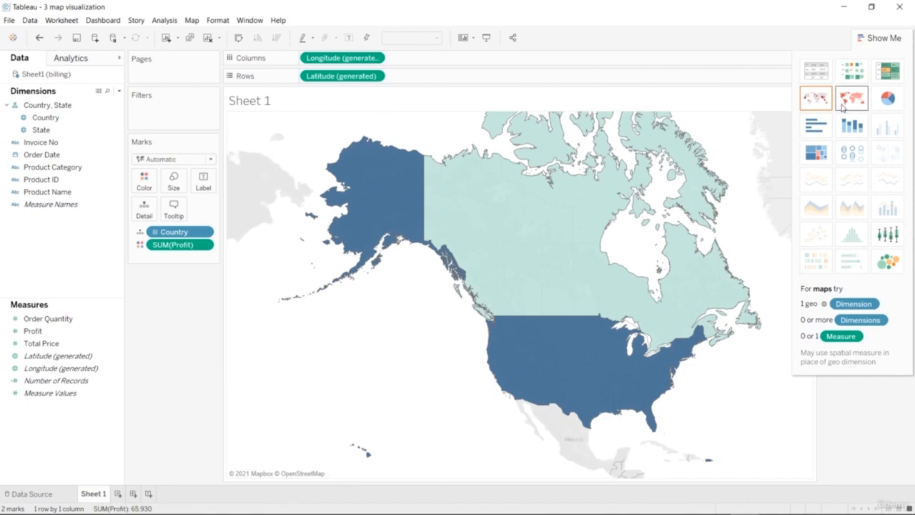
pyautogui.click(816, 98)
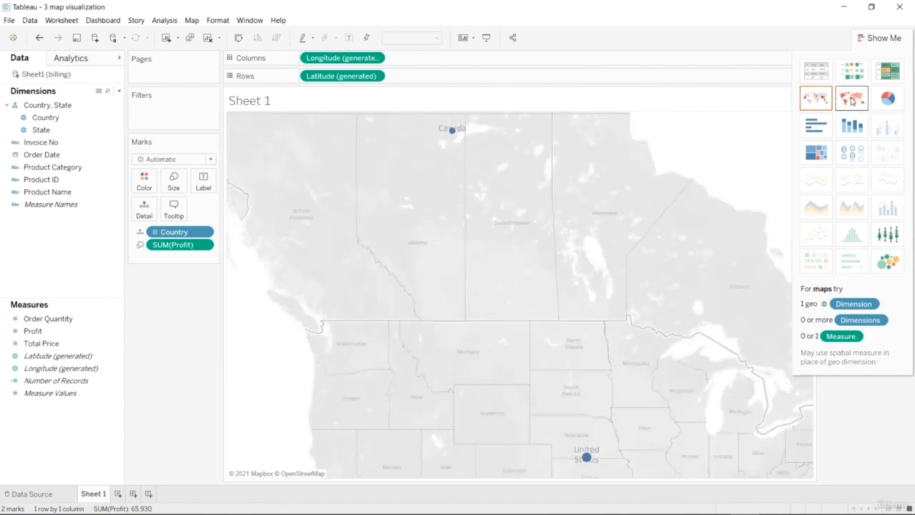
pyautogui.click(851, 101)
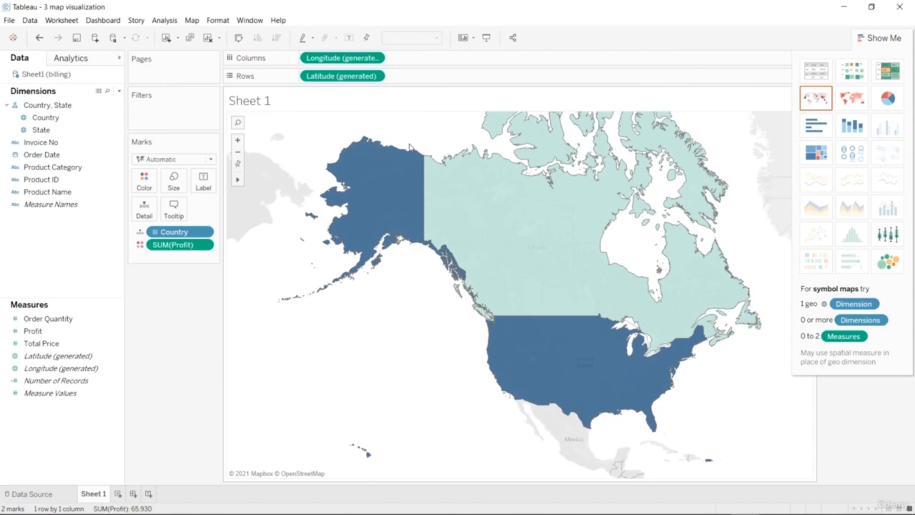
# Remove Country and Profit from the map's marks.
pyautogui.click(204, 233)
pyautogui.click(175, 397)
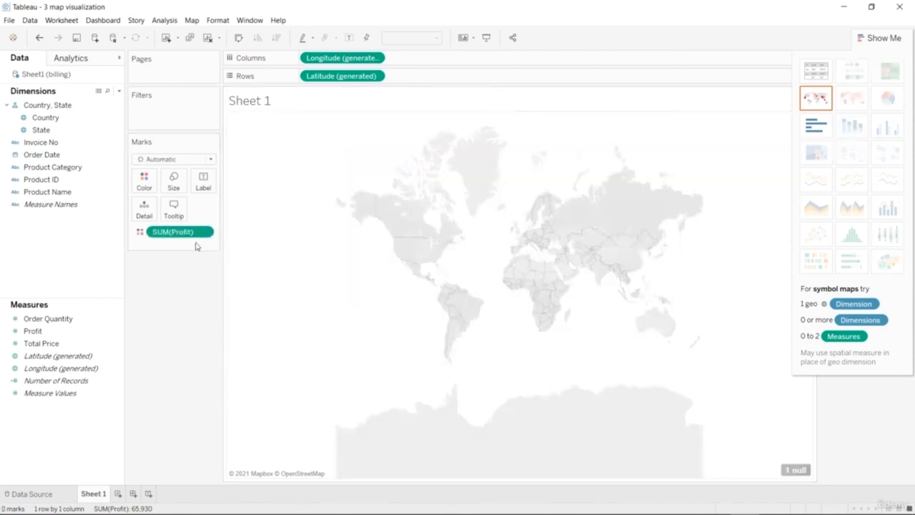
pyautogui.click(203, 232)
pyautogui.click(176, 413)
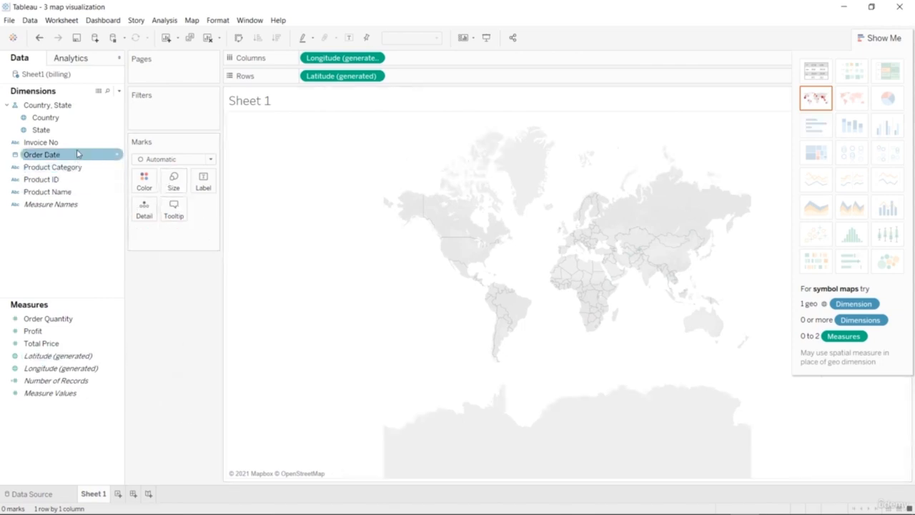
# Add State to the map and color the regions by Order Quantity.
pyautogui.click(62, 132)
pyautogui.doubleClick(62, 132)
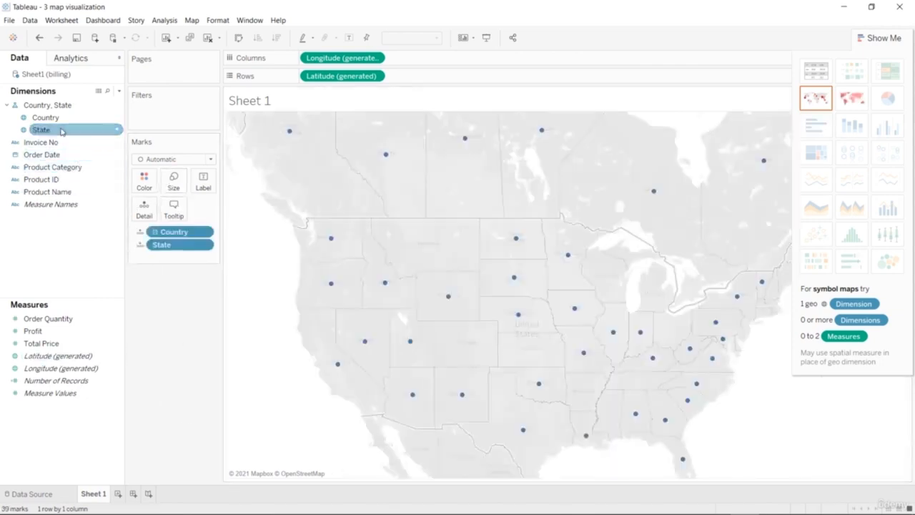
pyautogui.click(57, 332)
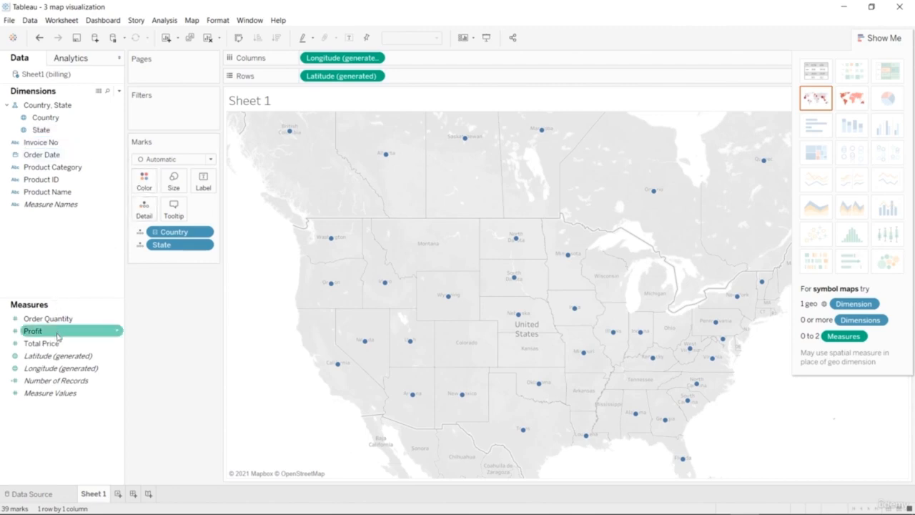
pyautogui.click(62, 322)
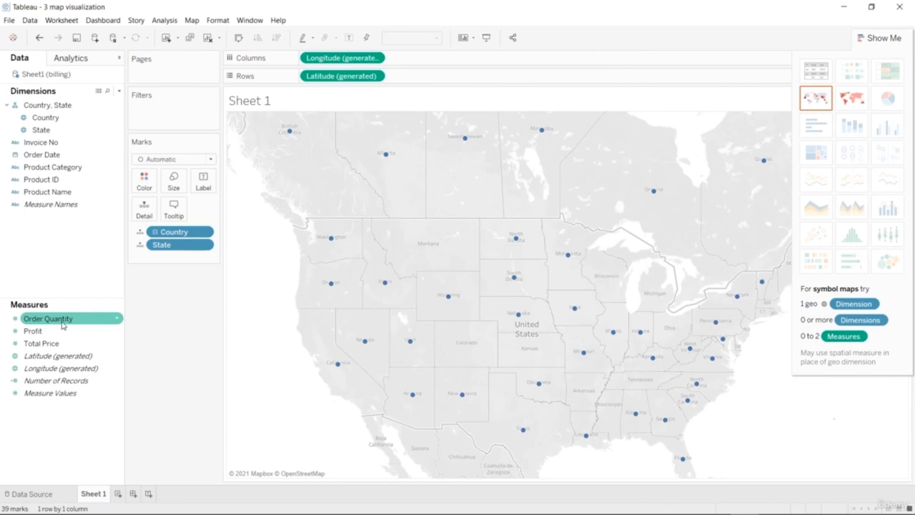
pyautogui.moveTo(62, 324)
pyautogui.mouseDown()
pyautogui.moveTo(451, 90)
pyautogui.moveTo(438, 110)
pyautogui.moveTo(125, 179)
pyautogui.moveTo(138, 185)
pyautogui.mouseUp()
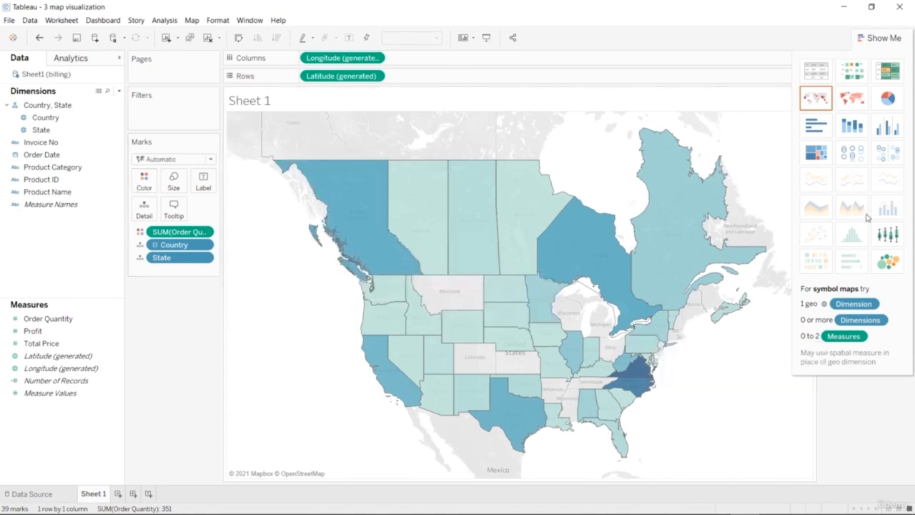
# Try circle views and side-by-side circles of Order Quantity by country and state, and return to the filled map.
pyautogui.click(857, 152)
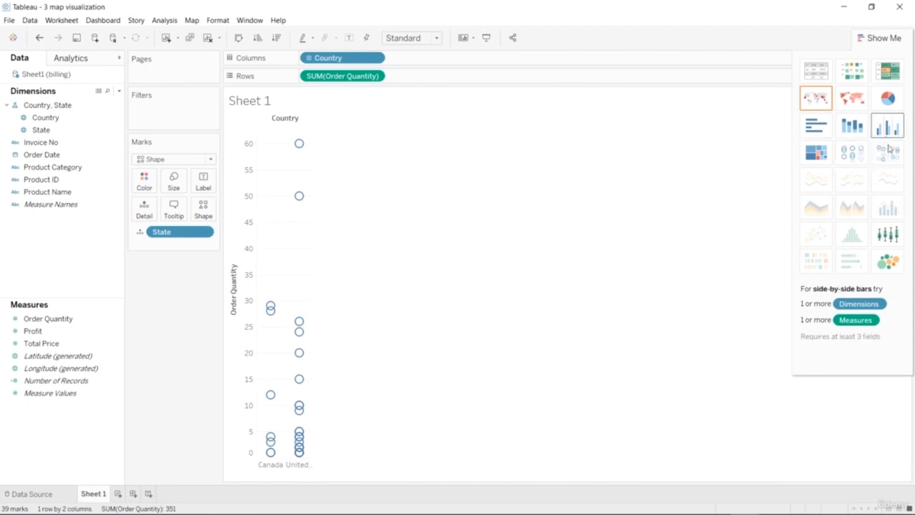
pyautogui.click(890, 153)
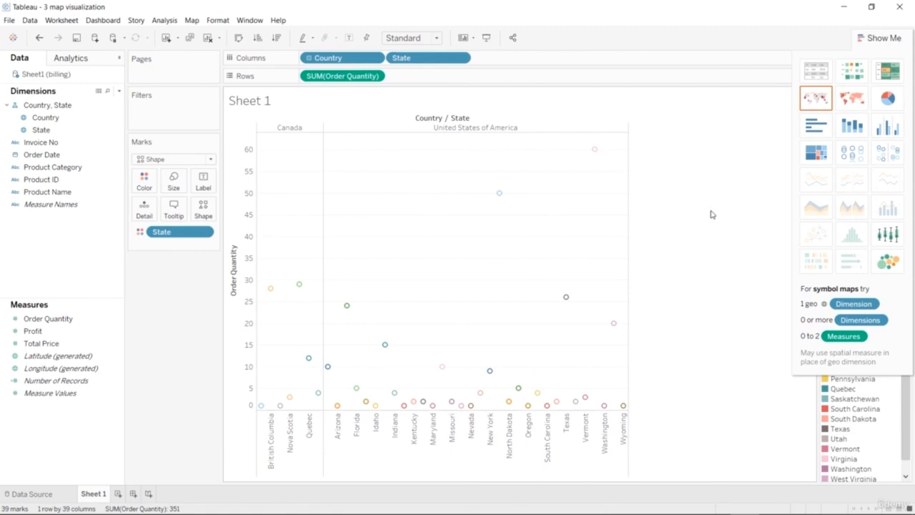
pyautogui.moveTo(596, 154)
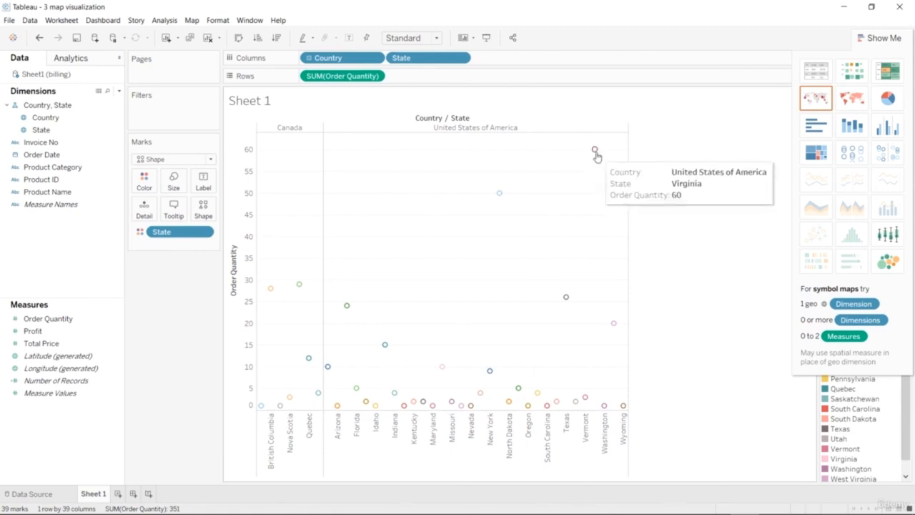
pyautogui.click(849, 103)
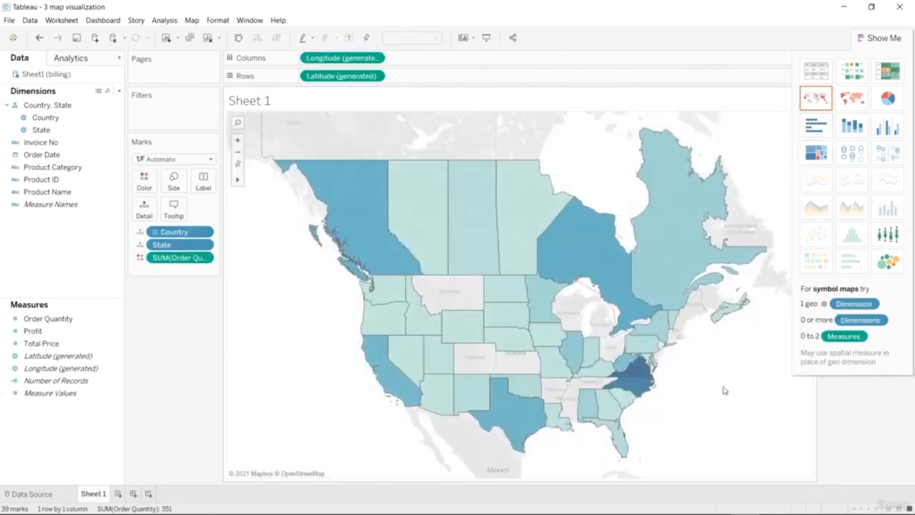
# Label each region of the filled map with its State name.
pyautogui.moveTo(640, 398)
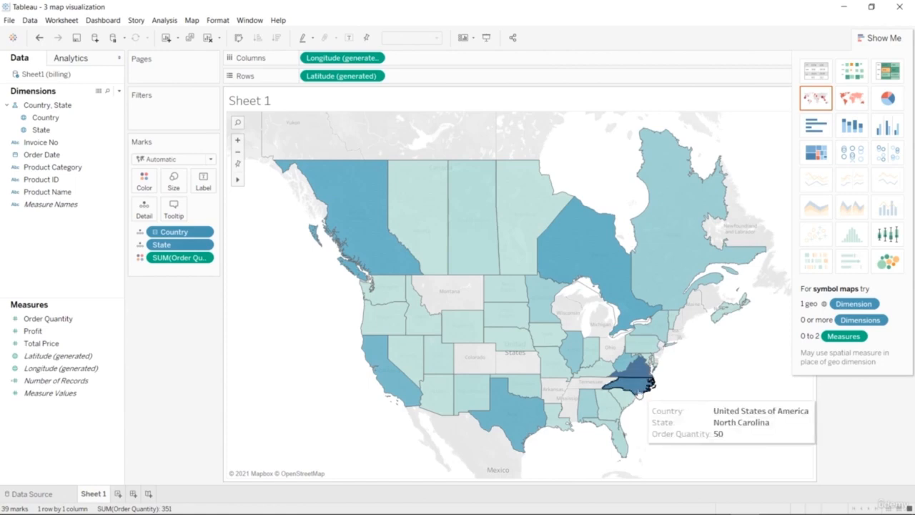
pyautogui.moveTo(630, 376)
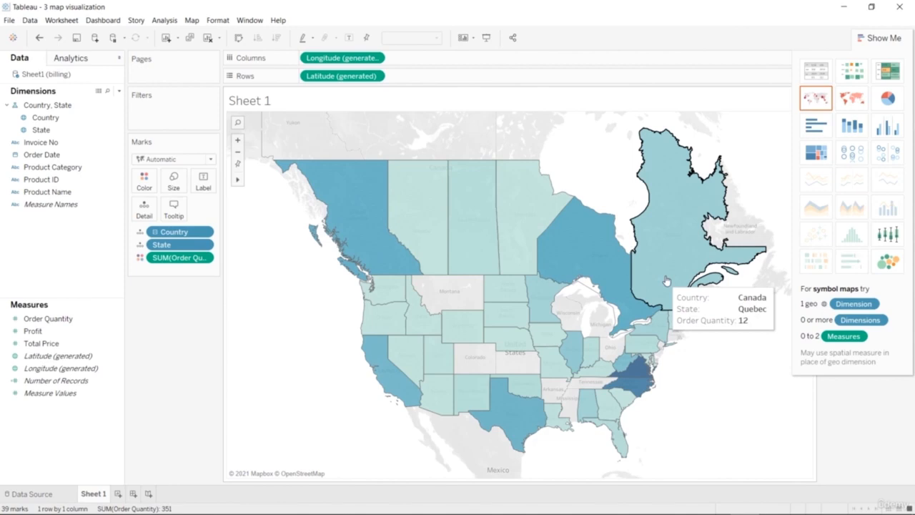
pyautogui.moveTo(460, 244)
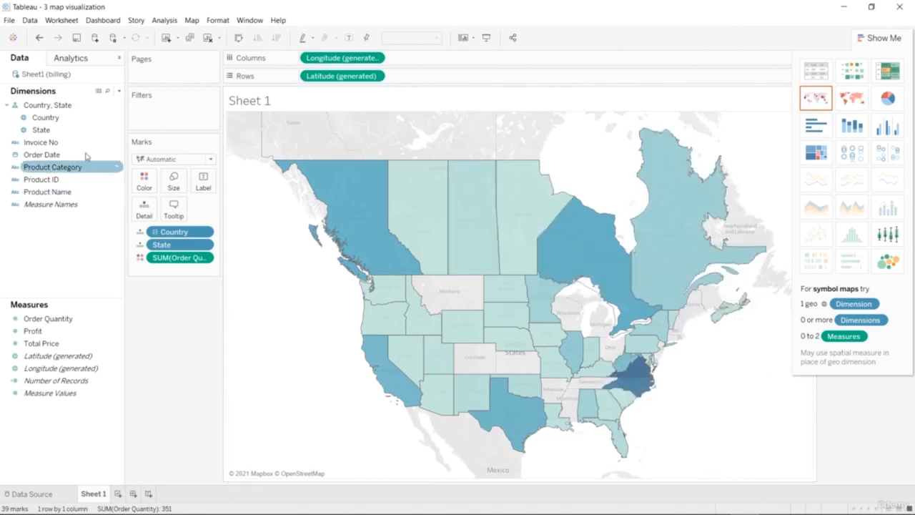
pyautogui.moveTo(85, 138); pyautogui.dragTo(214, 190)
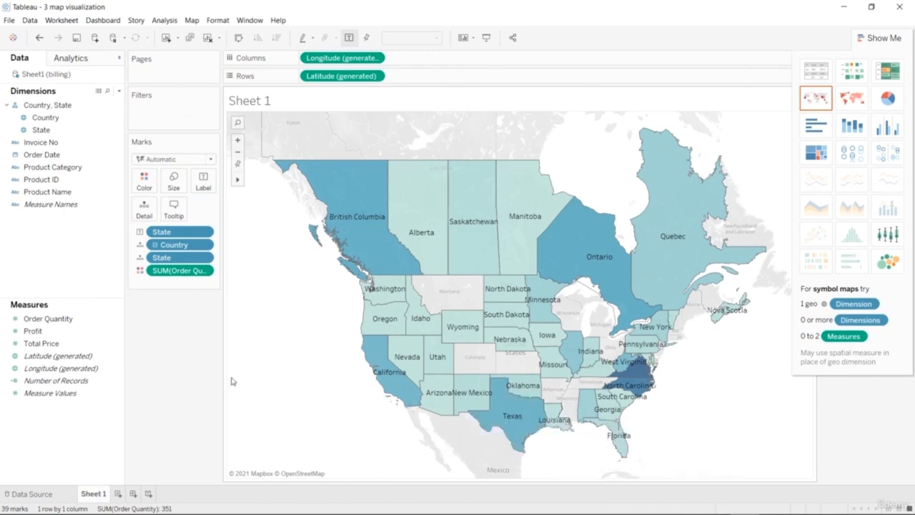
# Replace Order Quantity with Profit as the field that colors the map's states.
pyautogui.click(204, 273)
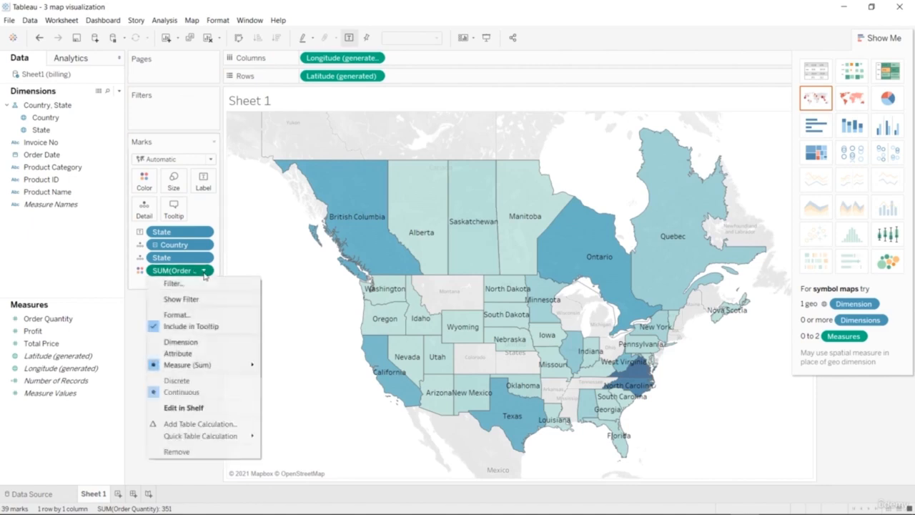
pyautogui.click(185, 448)
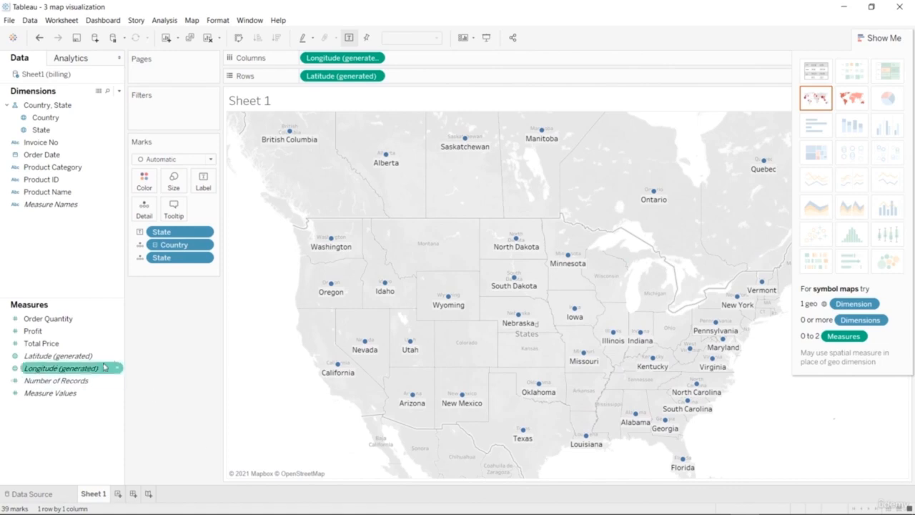
pyautogui.moveTo(88, 331)
pyautogui.mouseDown()
pyautogui.moveTo(106, 313)
pyautogui.moveTo(150, 180)
pyautogui.mouseUp()
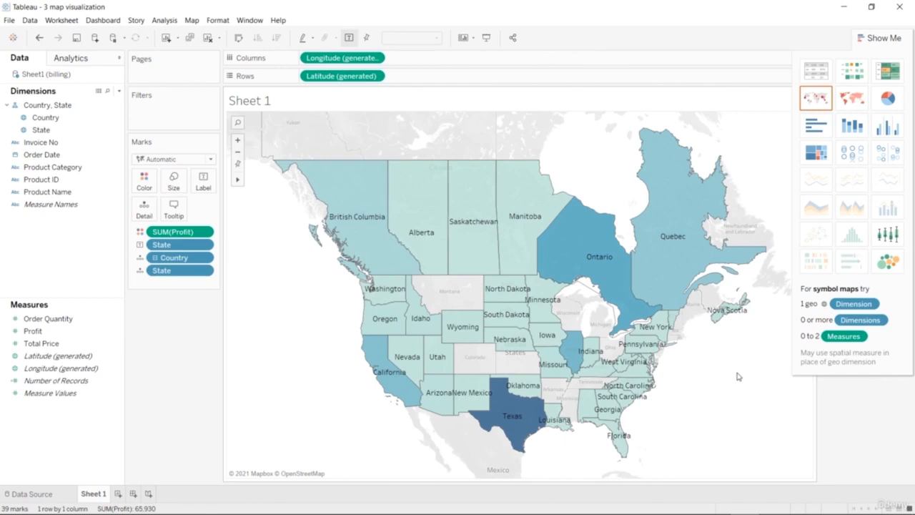
# Apply the Purple palette to the map's Profit colors.
pyautogui.click(147, 182)
pyautogui.click(176, 216)
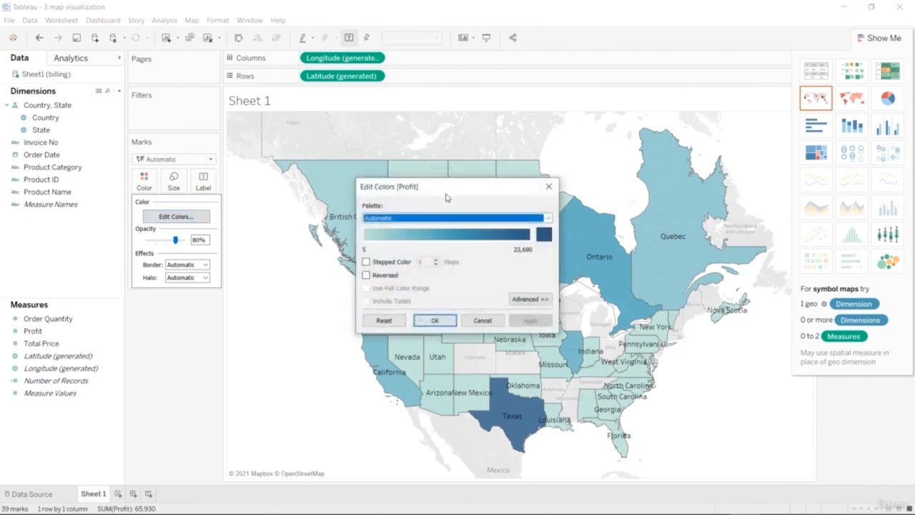
pyautogui.moveTo(452, 191); pyautogui.dragTo(207, 323)
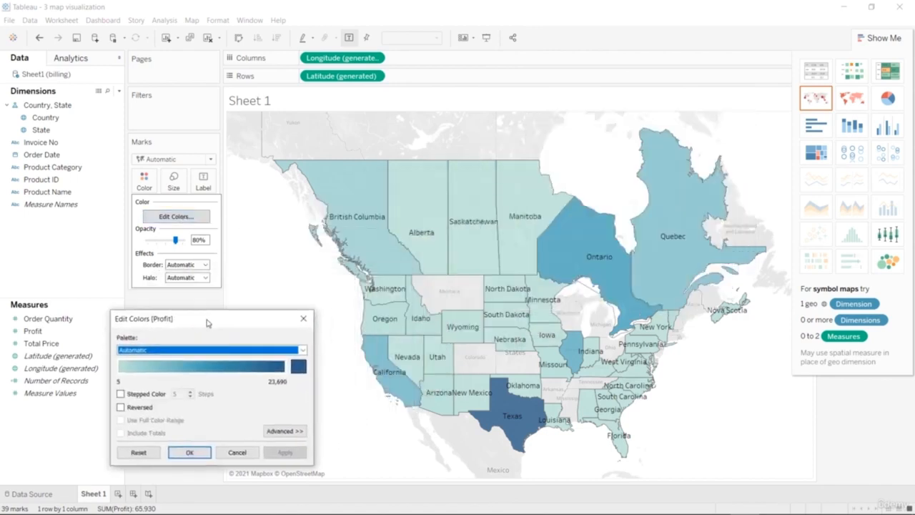
pyautogui.click(302, 349)
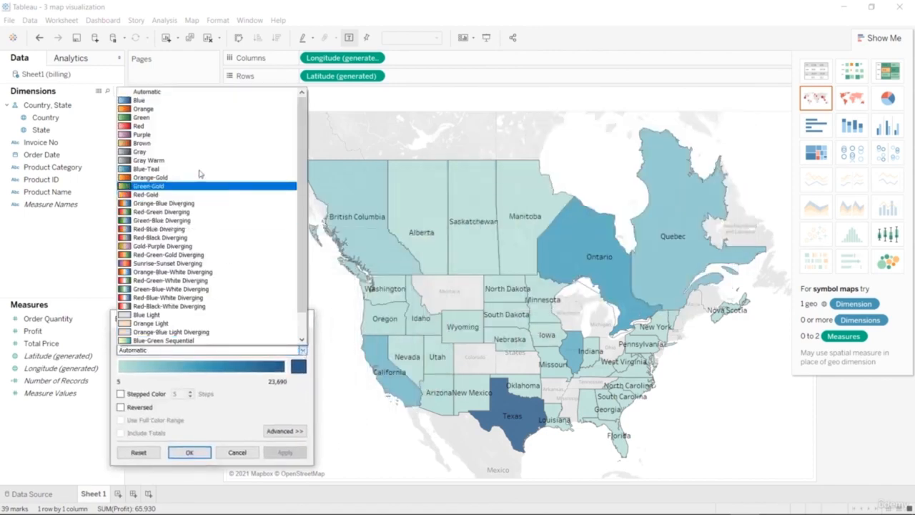
pyautogui.click(197, 135)
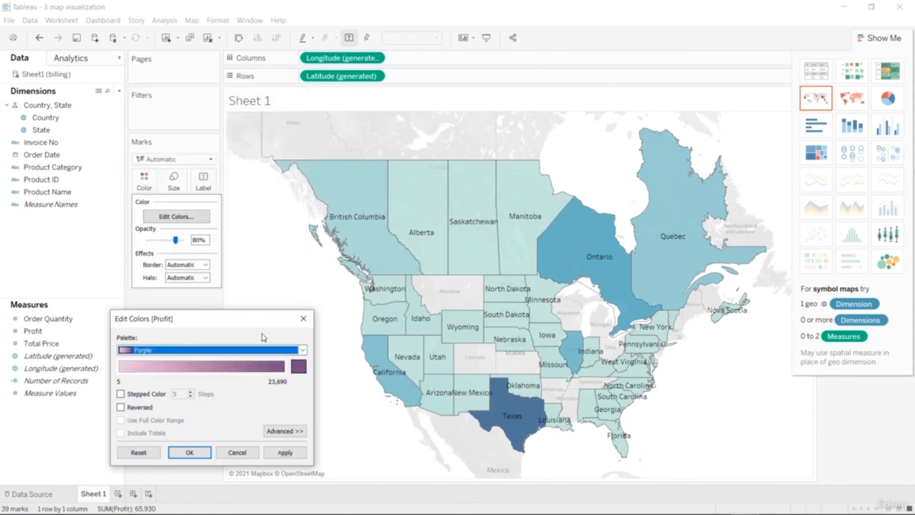
pyautogui.click(280, 453)
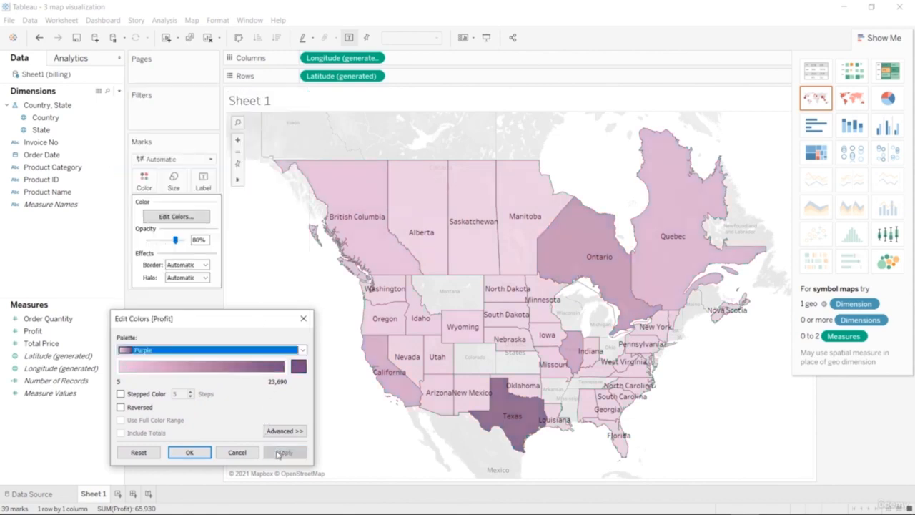
# Try the Brown and Temperature Diverging palettes on the map's Profit colors, applying each one.
pyautogui.click(303, 349)
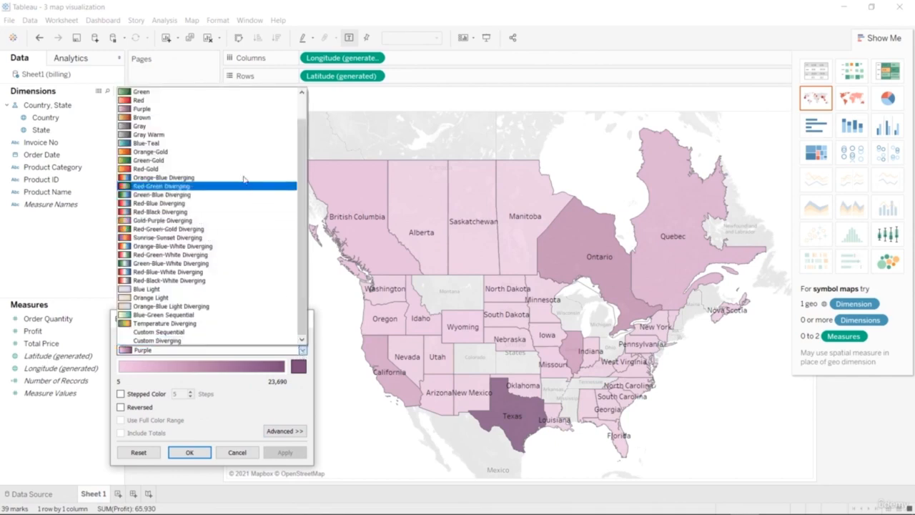
pyautogui.click(229, 117)
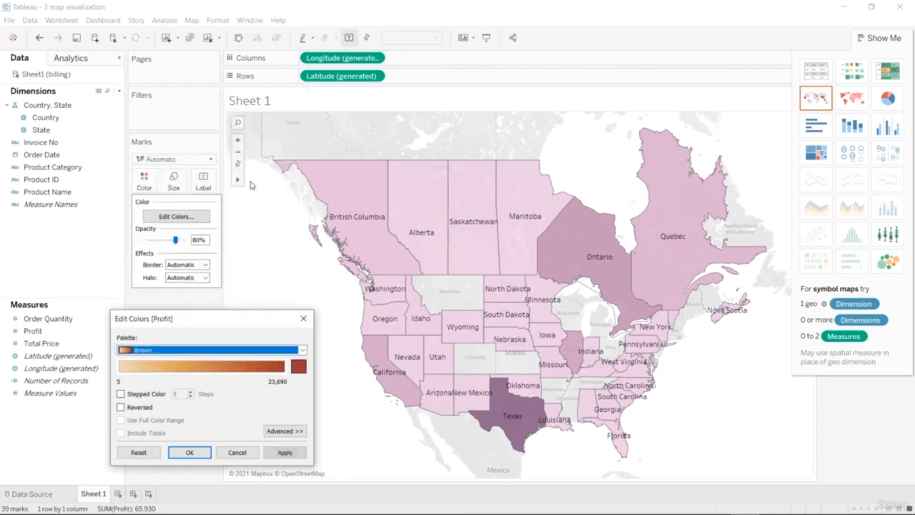
pyautogui.click(285, 452)
pyautogui.click(303, 350)
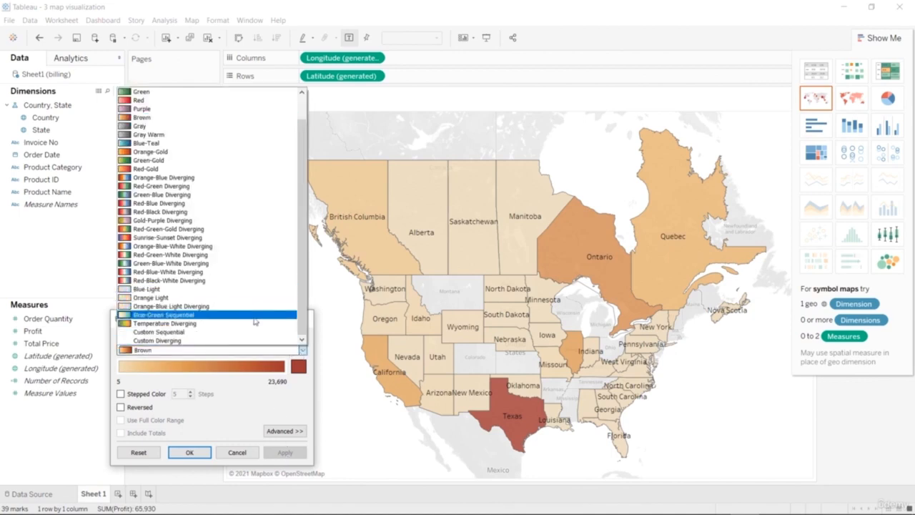
pyautogui.click(255, 323)
pyautogui.click(287, 452)
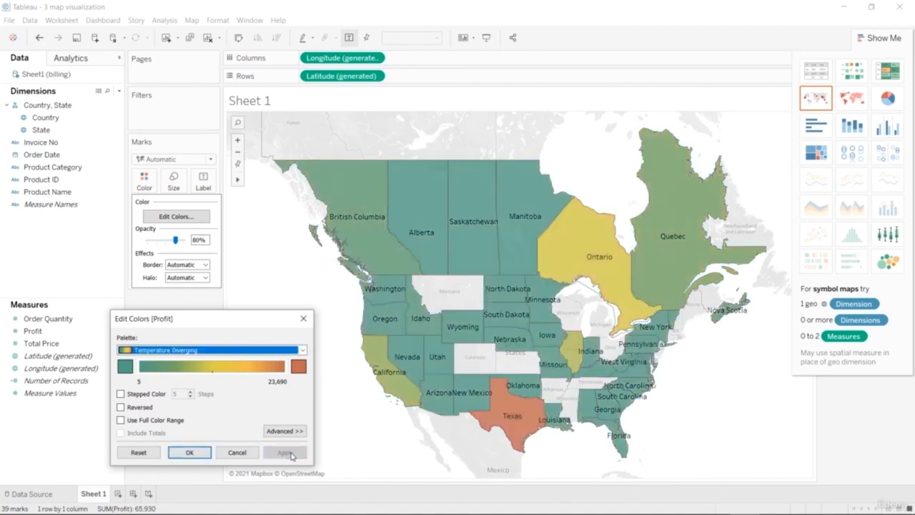
# Try the Green-Blue-White Diverging and Orange-Gold palettes on the map's Profit colors, applying each one.
pyautogui.click(302, 350)
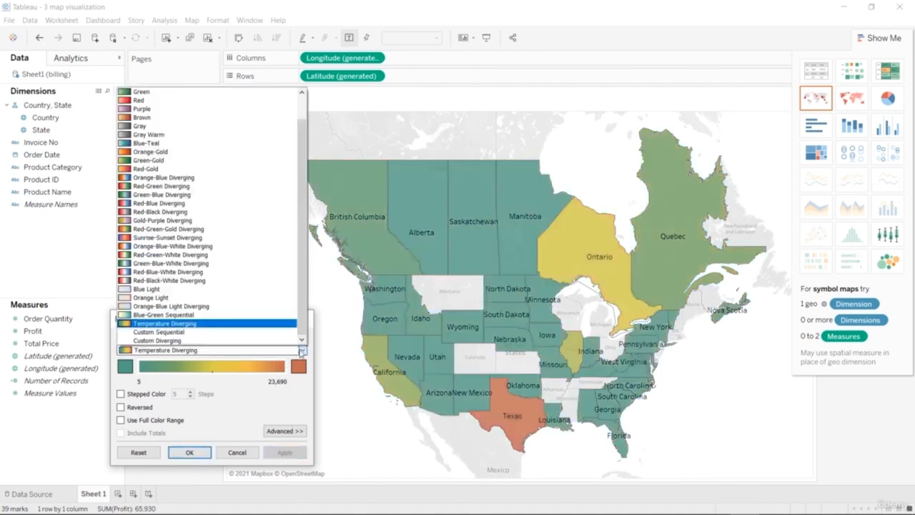
pyautogui.click(175, 263)
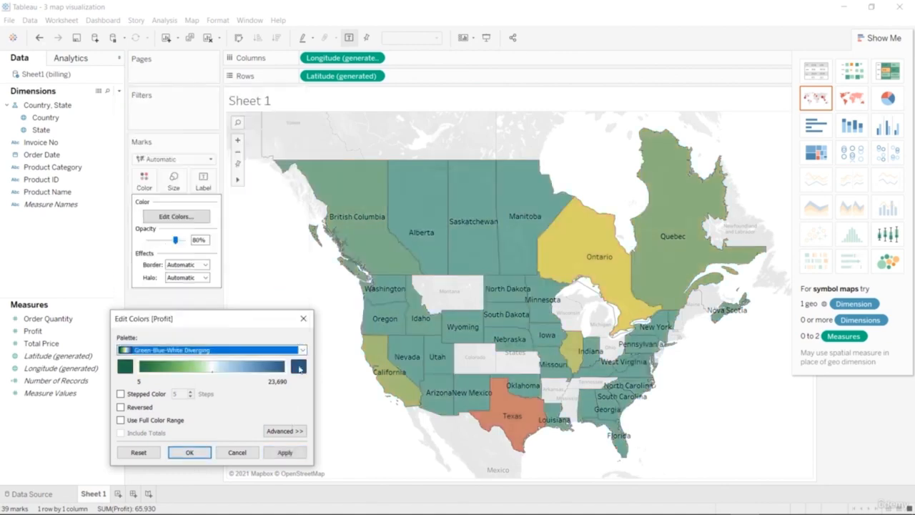
pyautogui.click(286, 453)
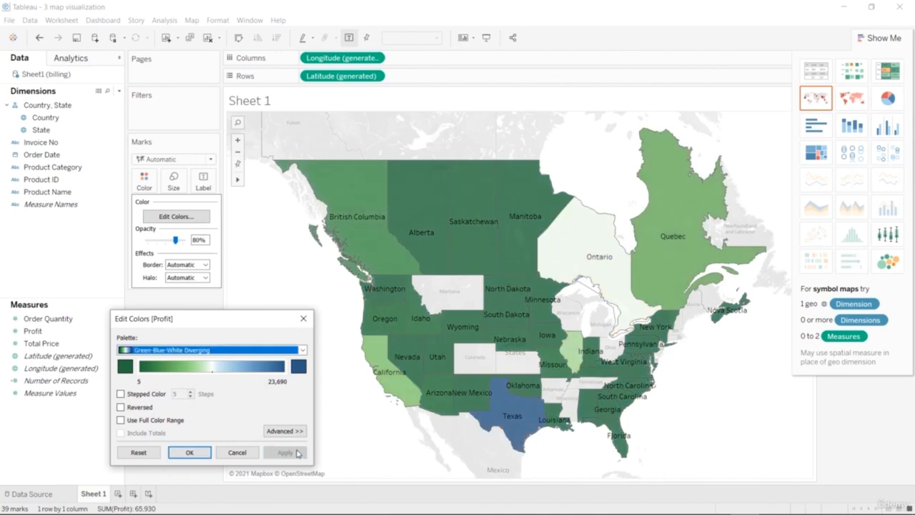
pyautogui.click(302, 351)
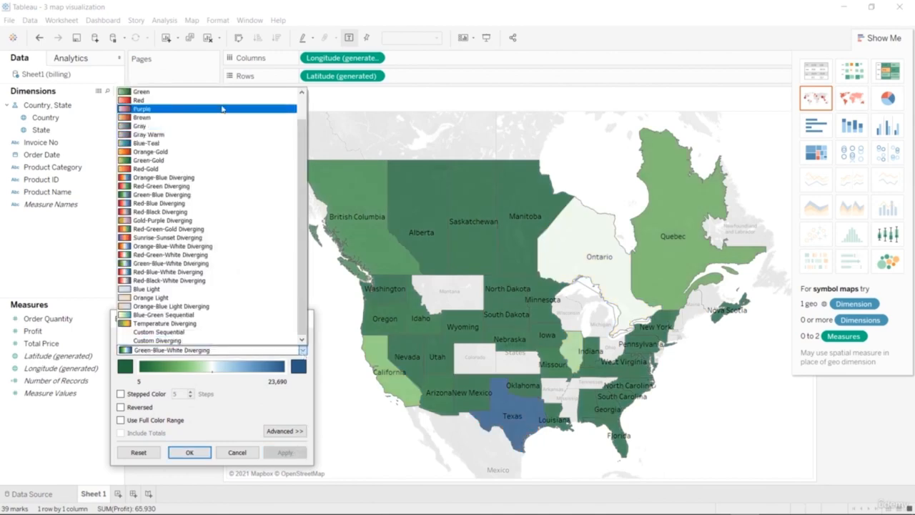
pyautogui.click(218, 151)
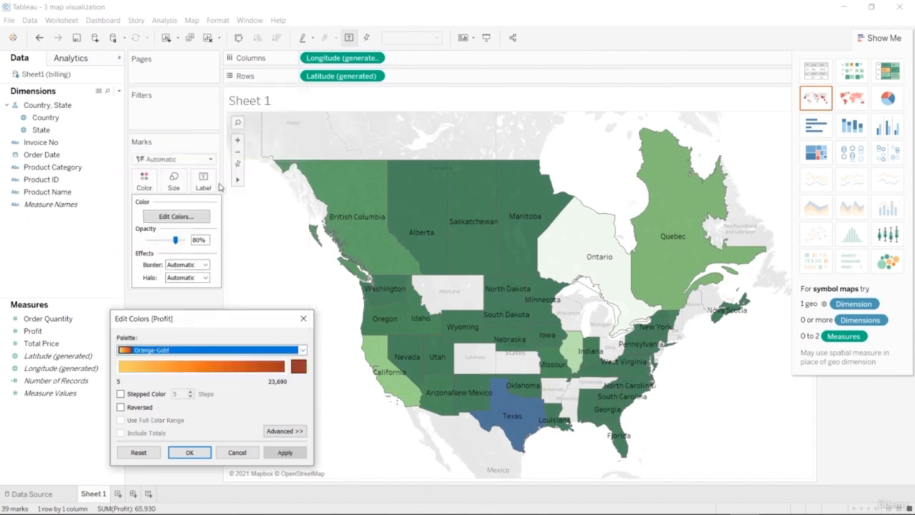
pyautogui.click(289, 455)
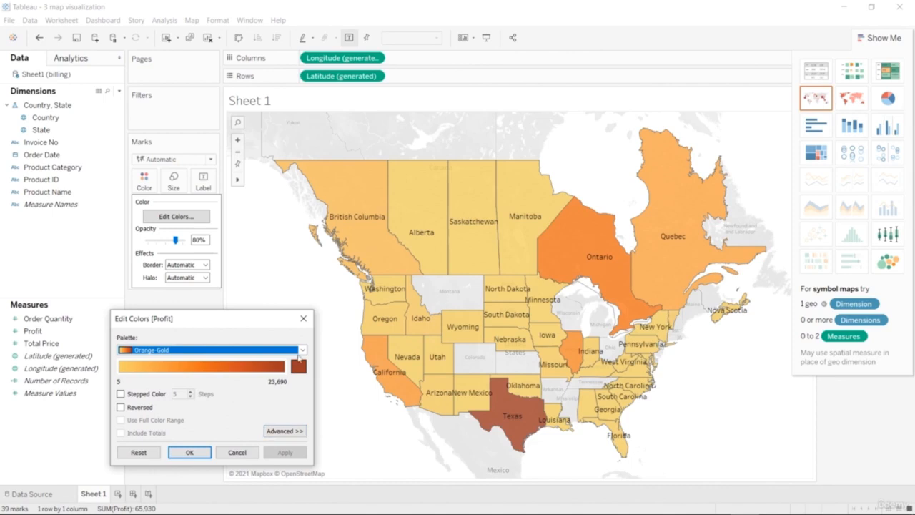
# Switch the Profit colors to the Purple palette and apply it as stepped color with 5 steps.
pyautogui.click(301, 351)
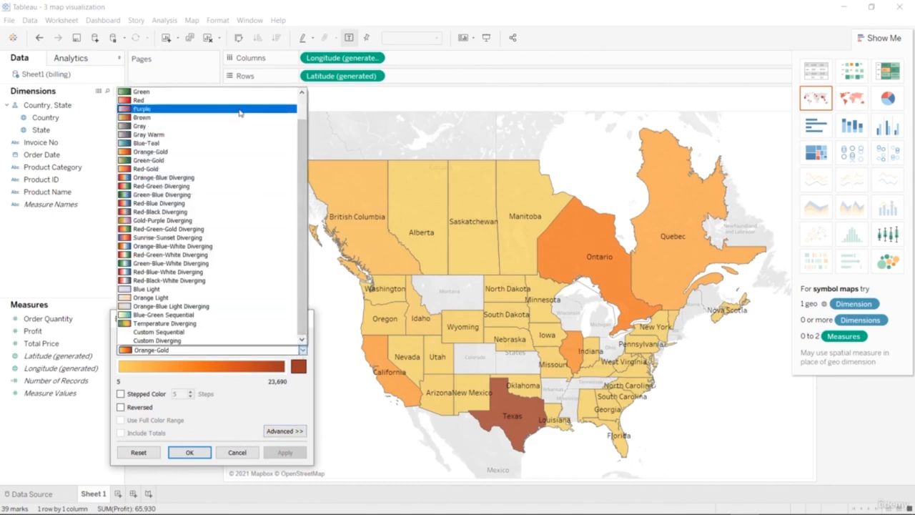
pyautogui.click(240, 110)
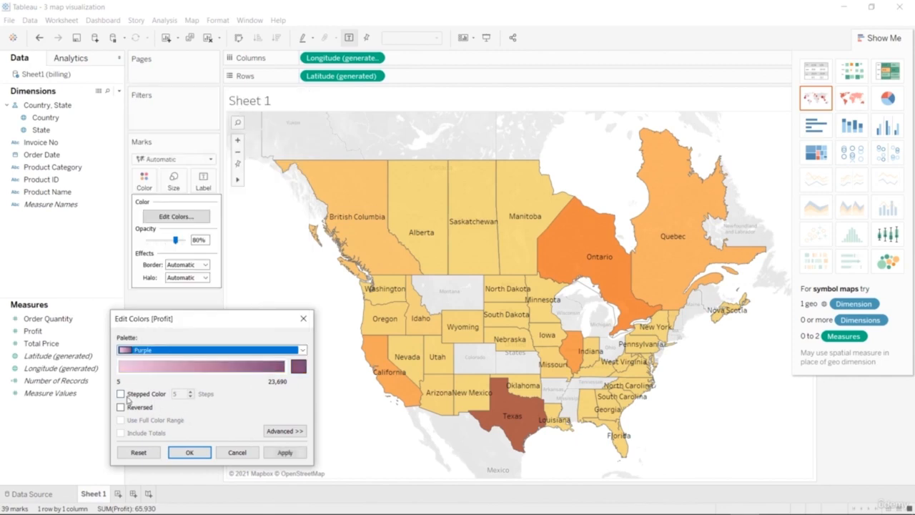
pyautogui.click(121, 394)
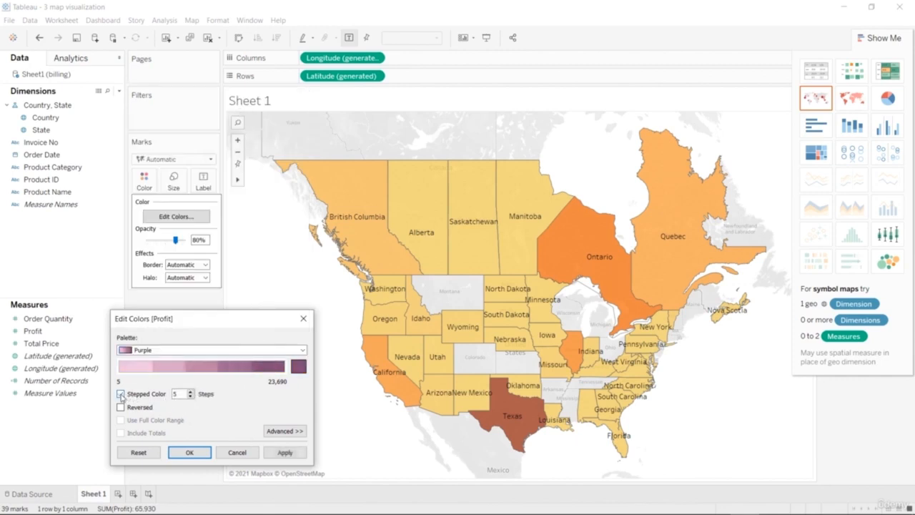
pyautogui.click(278, 454)
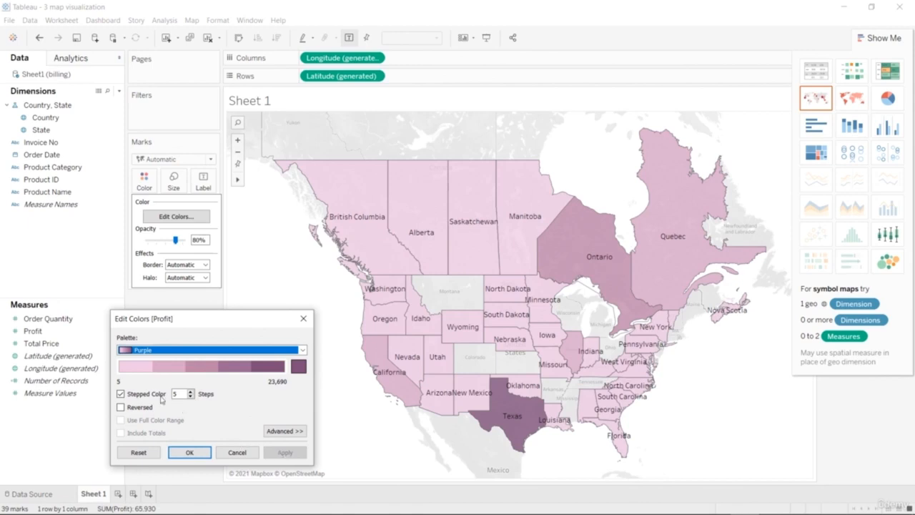
# Turn off stepped color for the Purple Profit palette and accept the color settings.
pyautogui.click(120, 394)
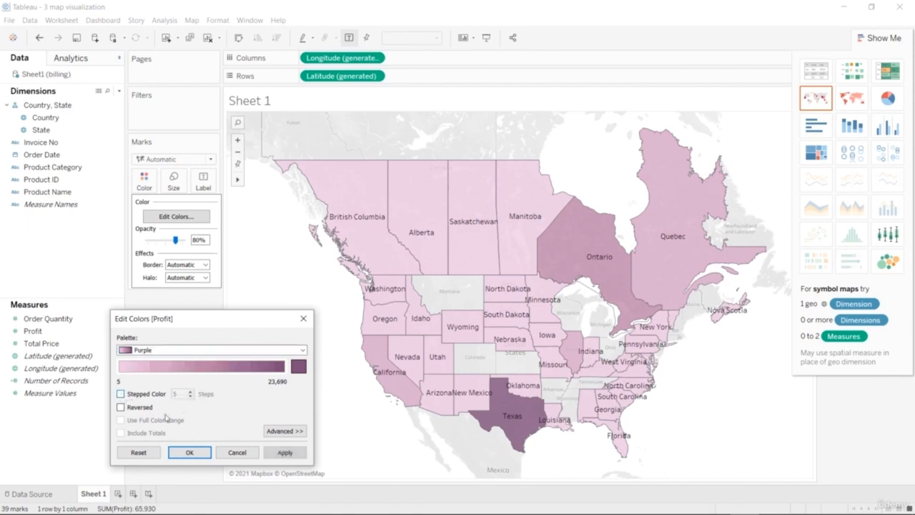
pyautogui.click(285, 452)
pyautogui.click(189, 452)
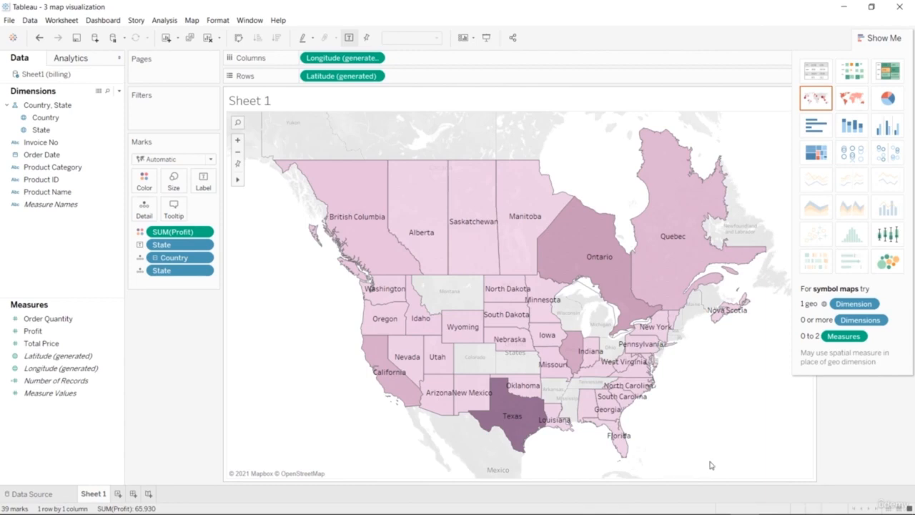
# Try Tw Cen MT Condensed and Tableau Bold as the font of the map's State labels.
pyautogui.click(205, 180)
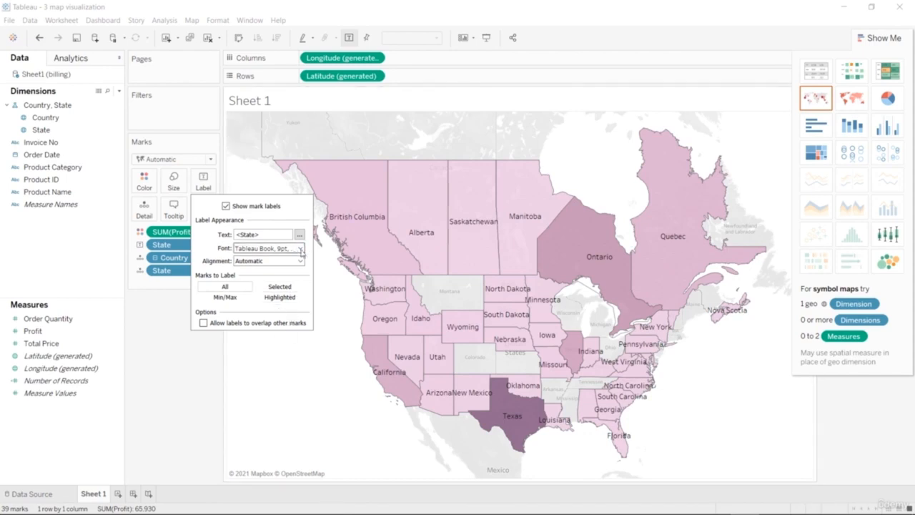
pyautogui.click(300, 248)
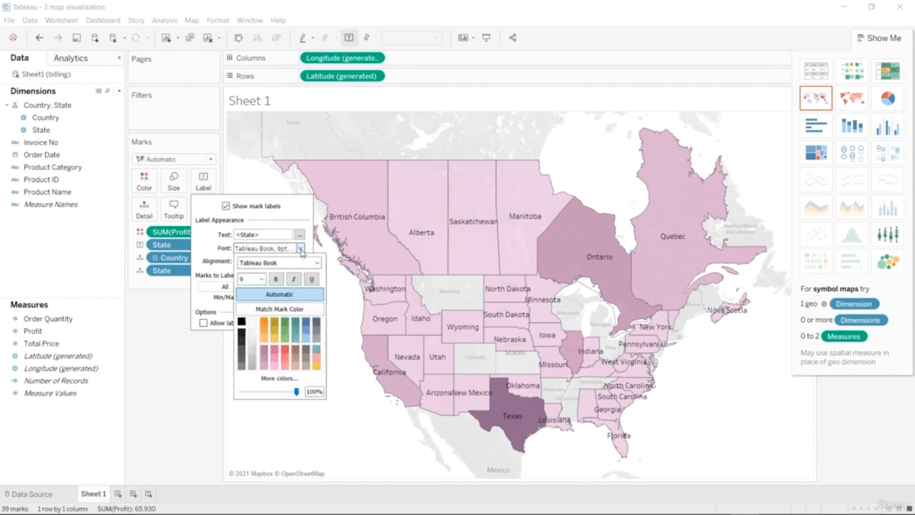
pyautogui.click(317, 262)
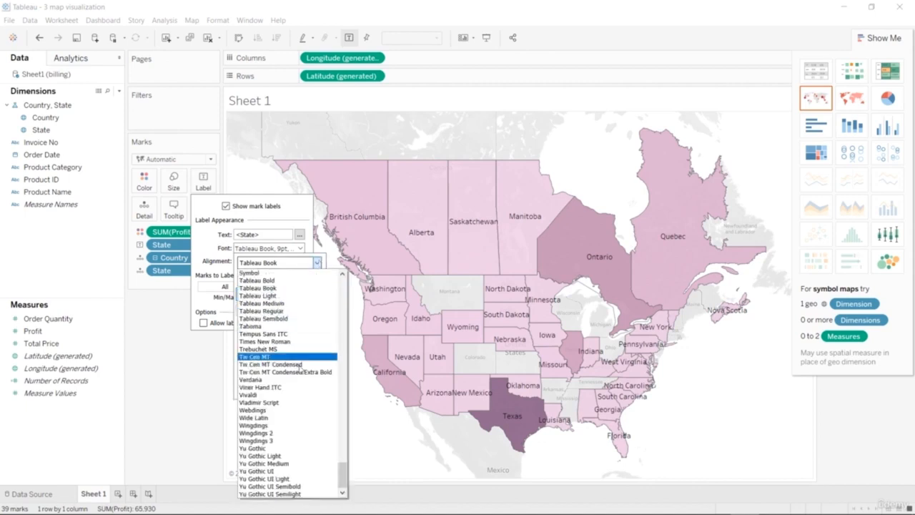
pyautogui.click(300, 364)
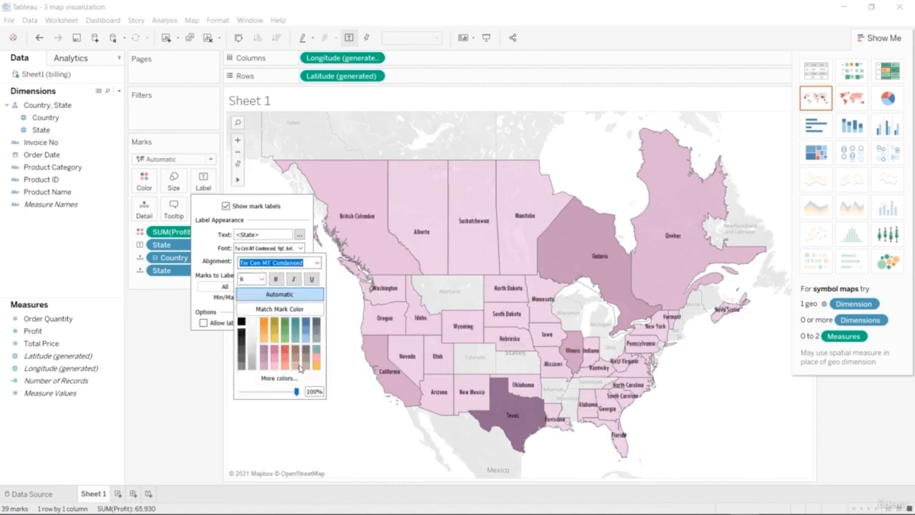
pyautogui.click(317, 263)
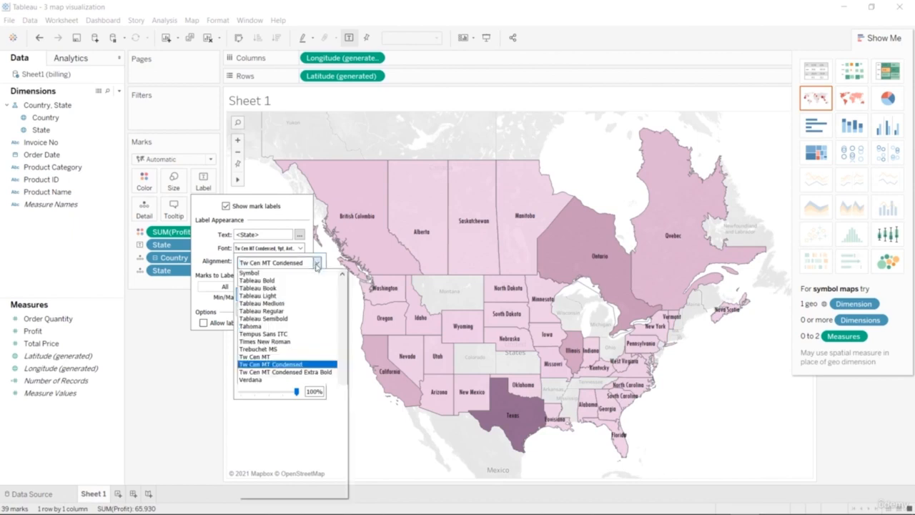
pyautogui.click(313, 281)
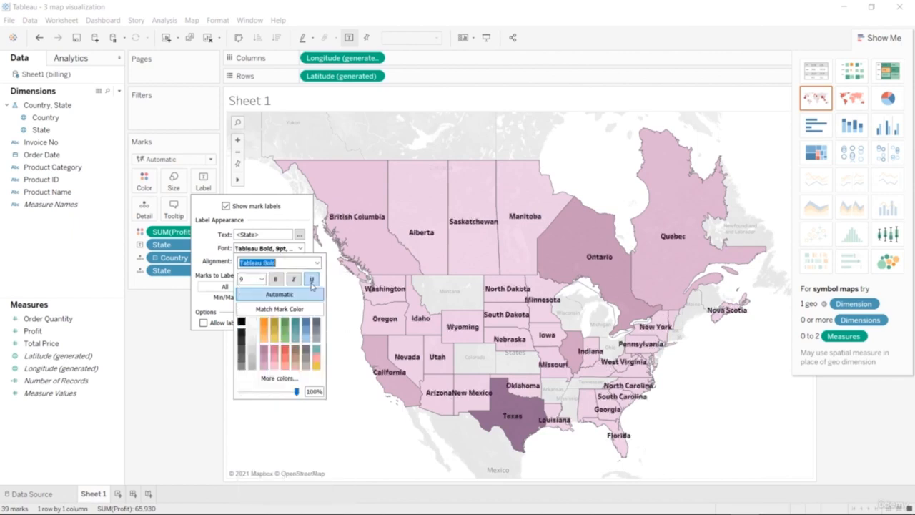
# Set the State labels' font back to Tableau Book and close the label settings.
pyautogui.click(317, 262)
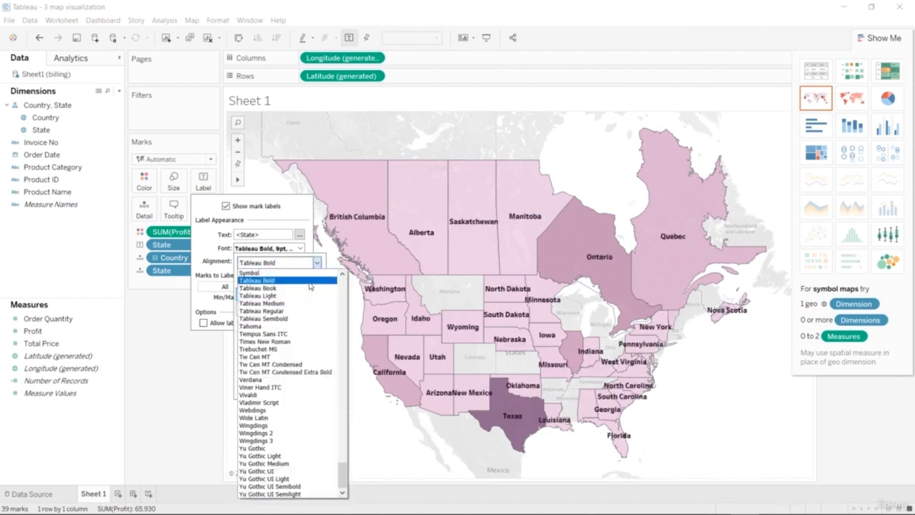
pyautogui.click(307, 288)
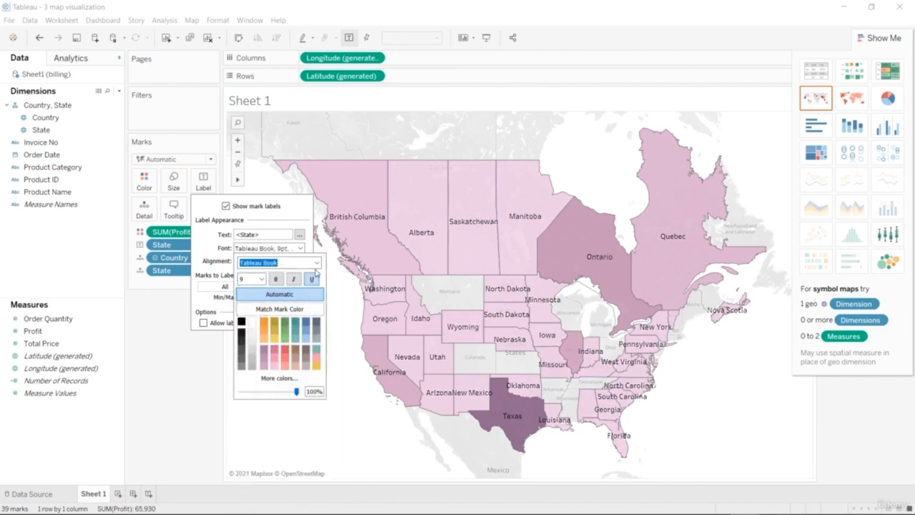
pyautogui.click(316, 262)
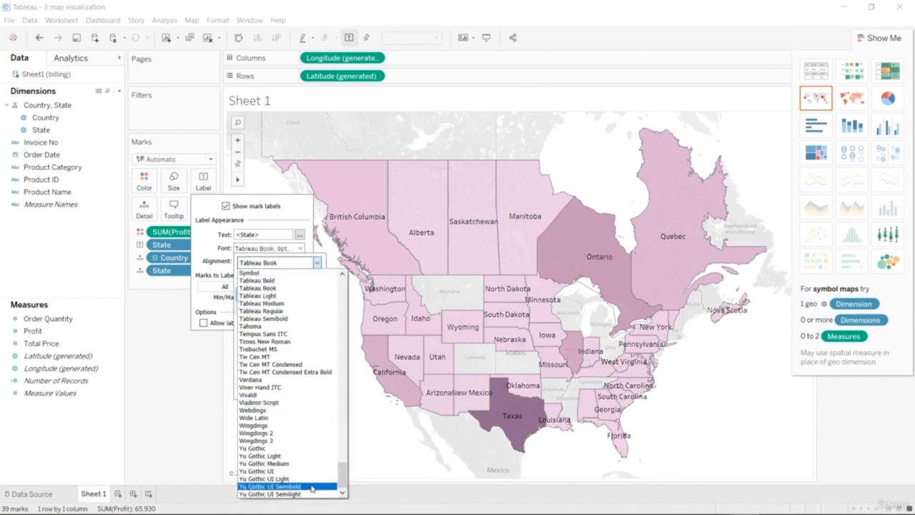
pyautogui.click(370, 449)
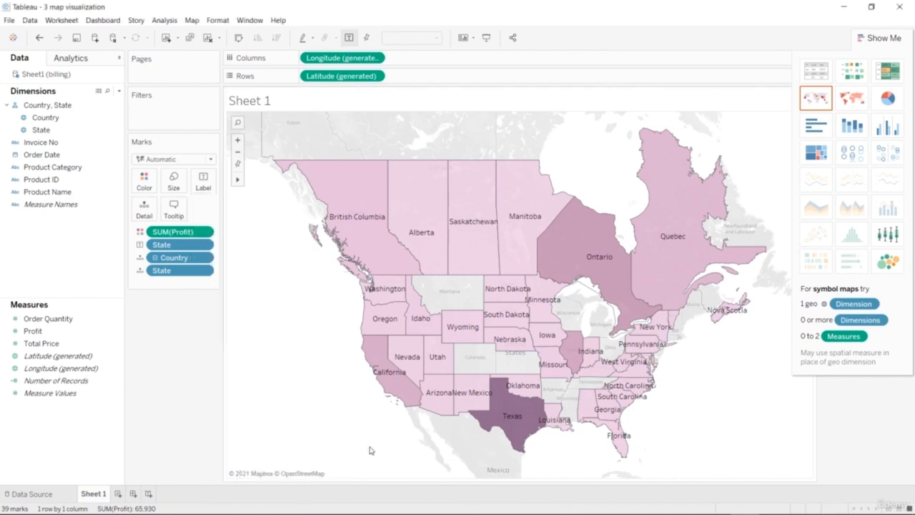
# Review the appearance and alignment options for the map's State labels.
pyautogui.click(203, 181)
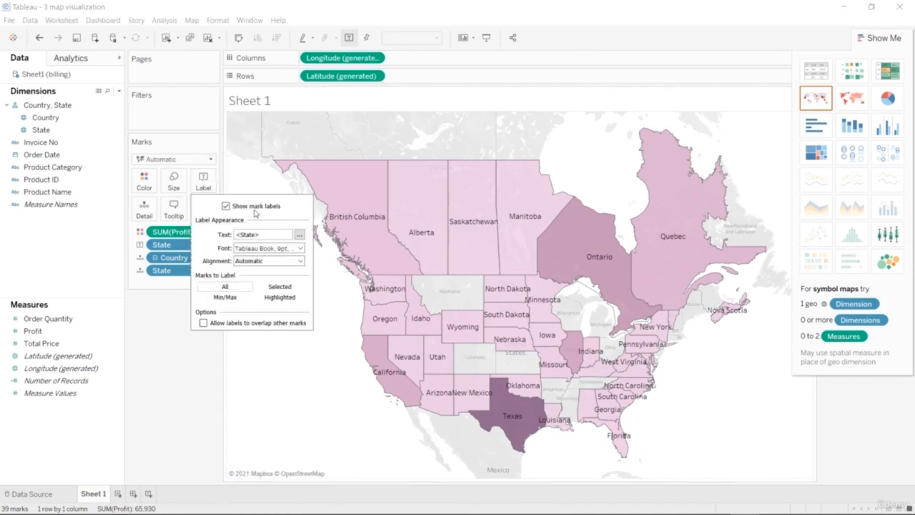
pyautogui.click(287, 261)
pyautogui.click(286, 261)
pyautogui.click(286, 261)
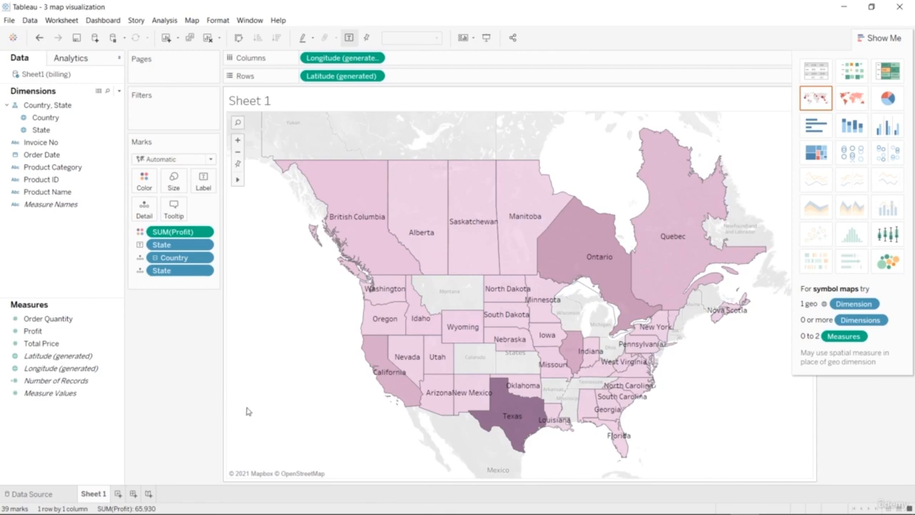
# Replace Profit with Country as the field that colors the map.
pyautogui.moveTo(75, 117); pyautogui.dragTo(139, 178)
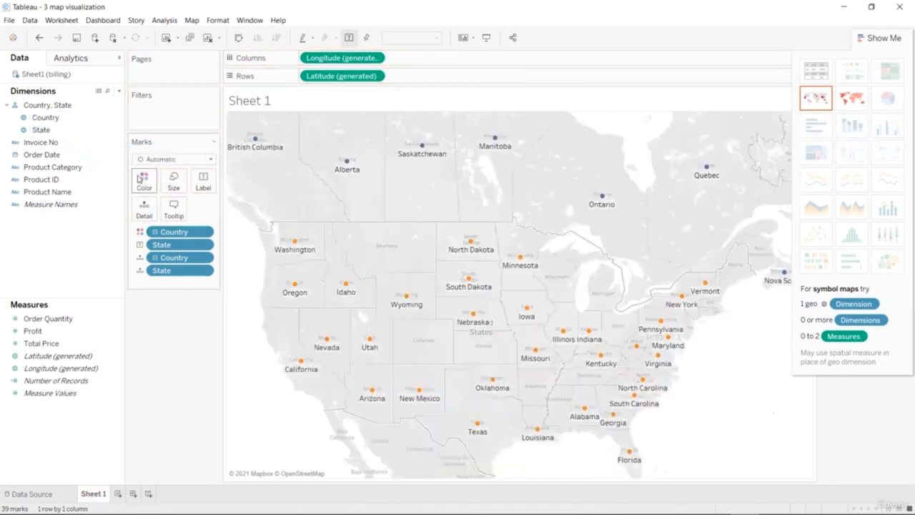
# Try another suggested map type for the Country-colored map, and undo the changes back to the State-labeled map colored by Profit.
pyautogui.click(851, 99)
pyautogui.click(826, 102)
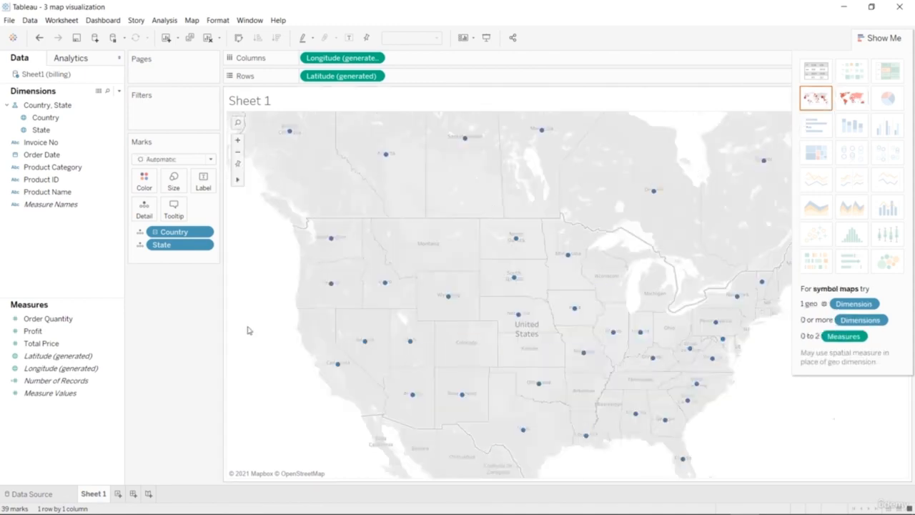
pyautogui.hotkey('ctrl', 'z')
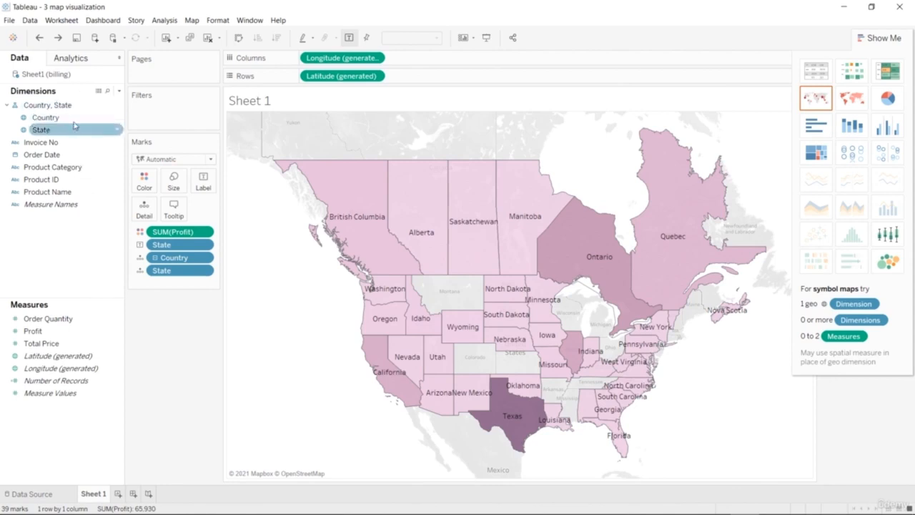
pyautogui.moveTo(76, 119); pyautogui.dragTo(174, 183)
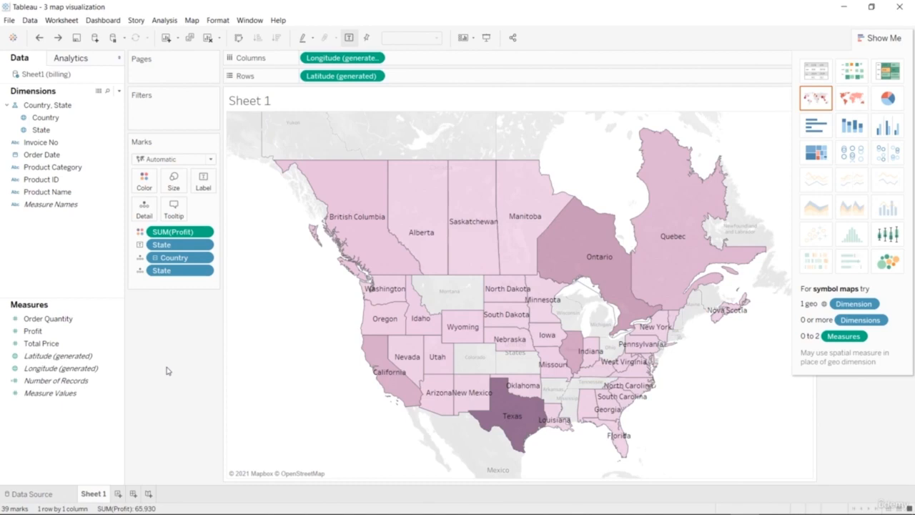
# Review the default date formats available for Order Date, including March 14, 2001 and 2001 W11, without applying one.
pyautogui.click(45, 330)
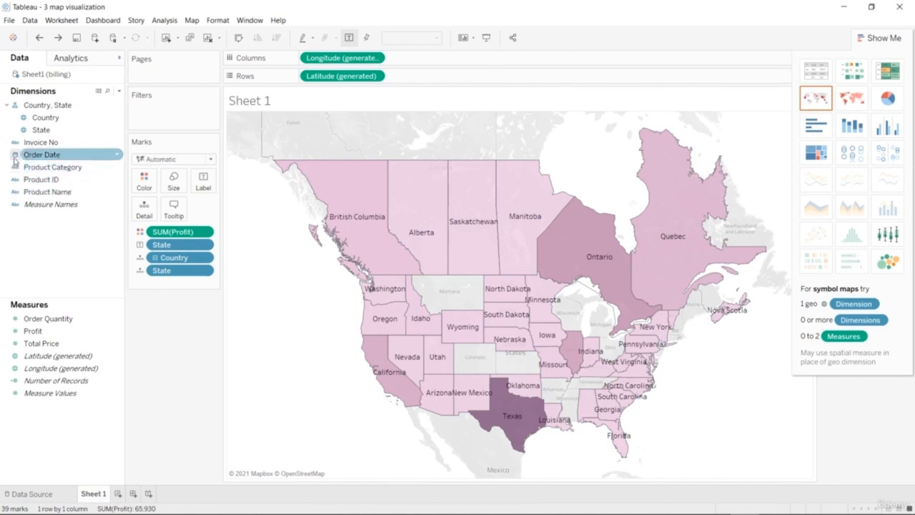
pyautogui.click(37, 157)
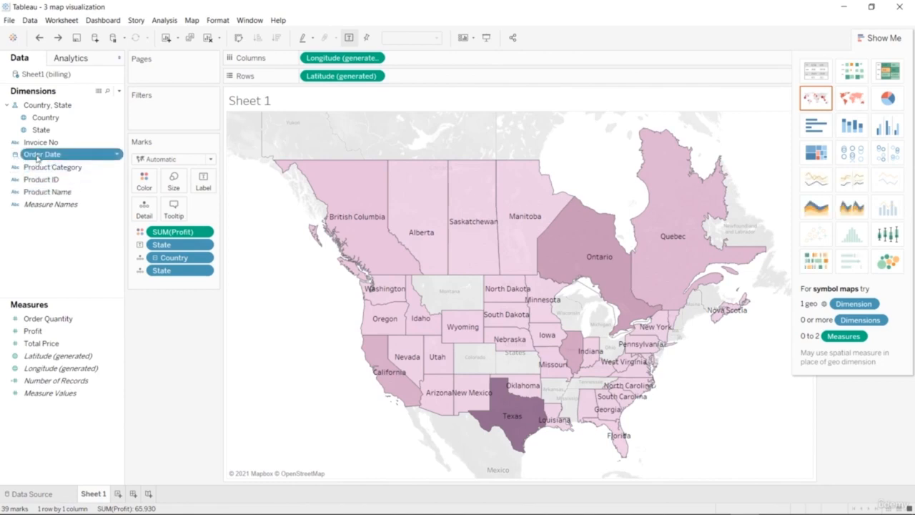
pyautogui.click(117, 157)
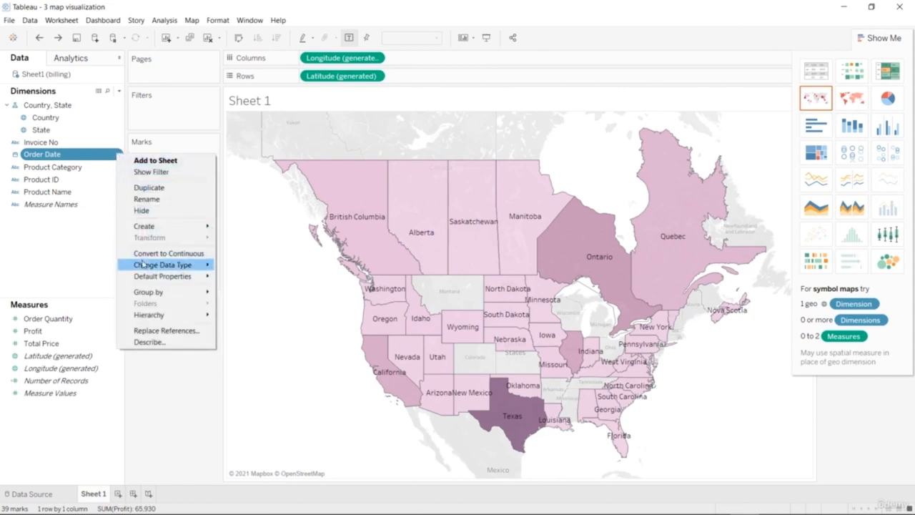
pyautogui.moveTo(142, 264)
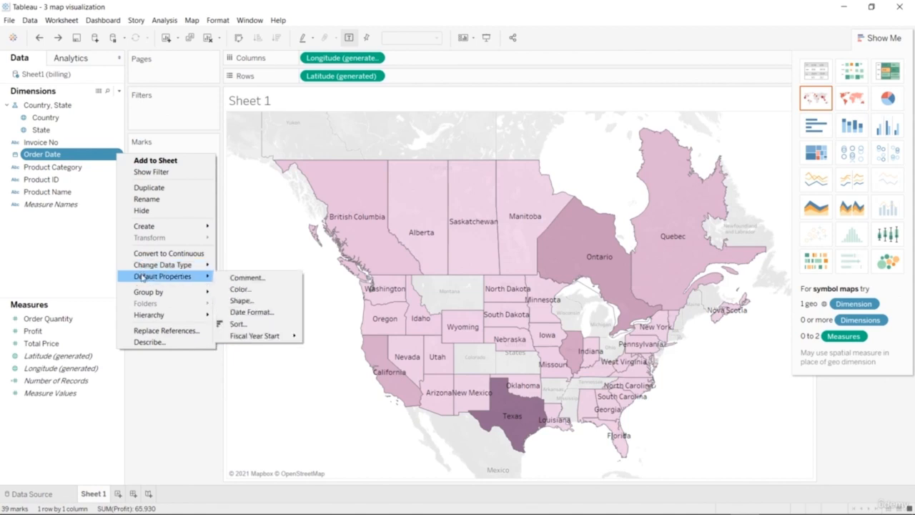
pyautogui.click(233, 315)
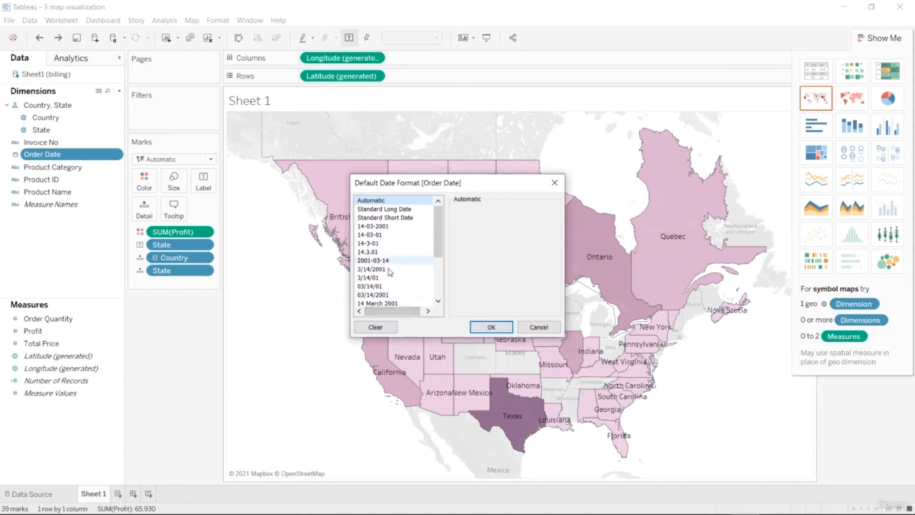
pyautogui.scroll(-3, 397, 266)
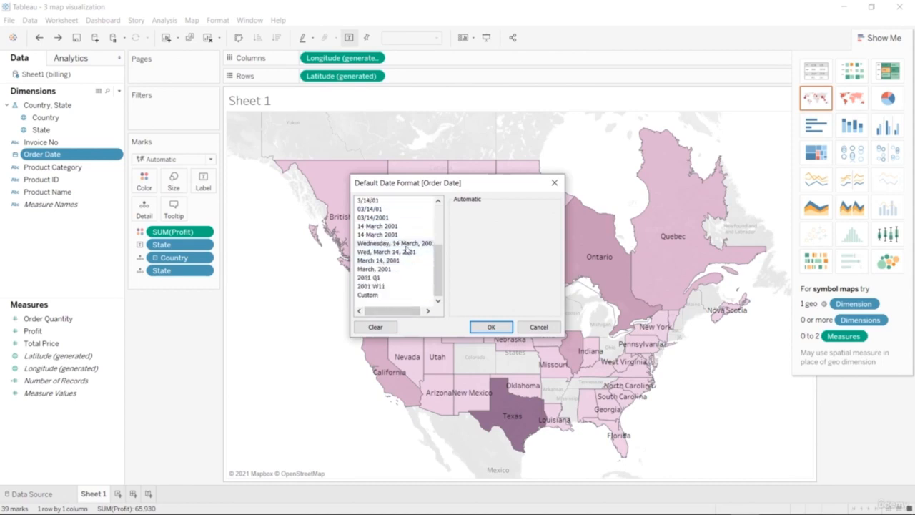
pyautogui.click(406, 244)
pyautogui.click(403, 261)
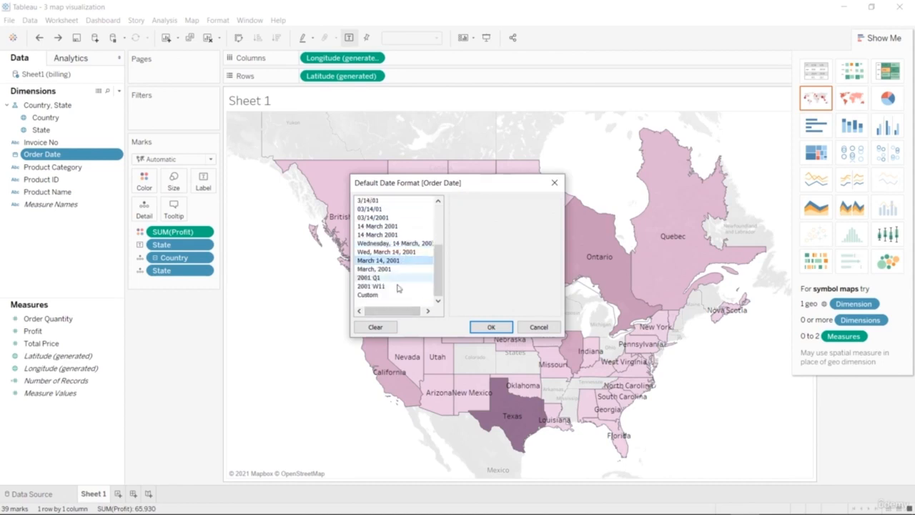
pyautogui.click(398, 285)
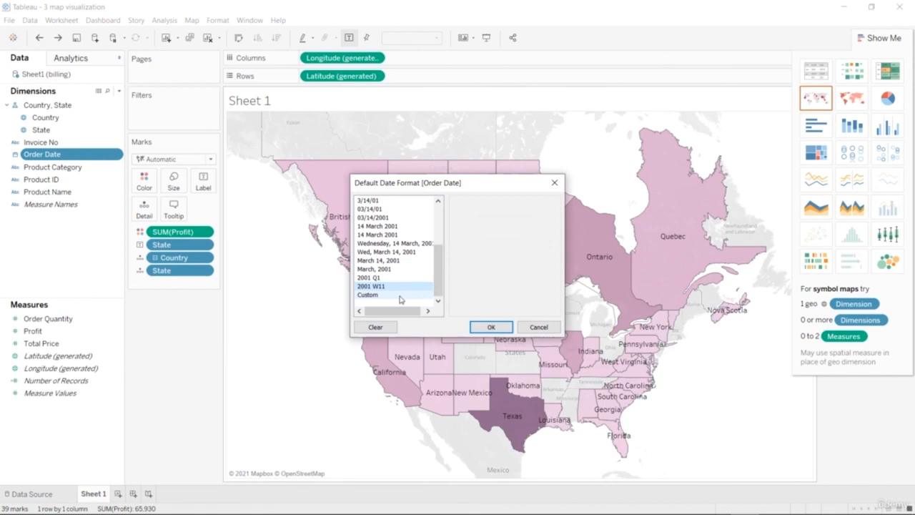
pyautogui.click(553, 182)
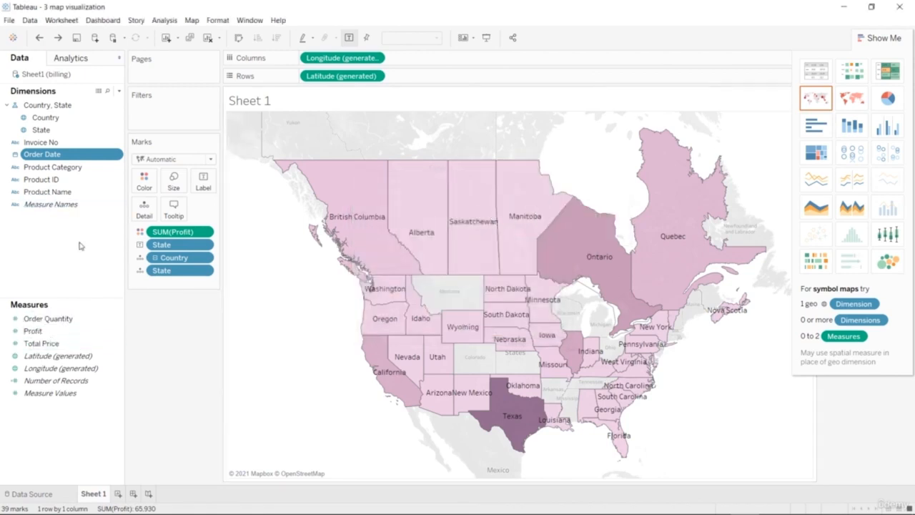
# Review the data type and other field options offered for Order Date.
pyautogui.rightClick(104, 158)
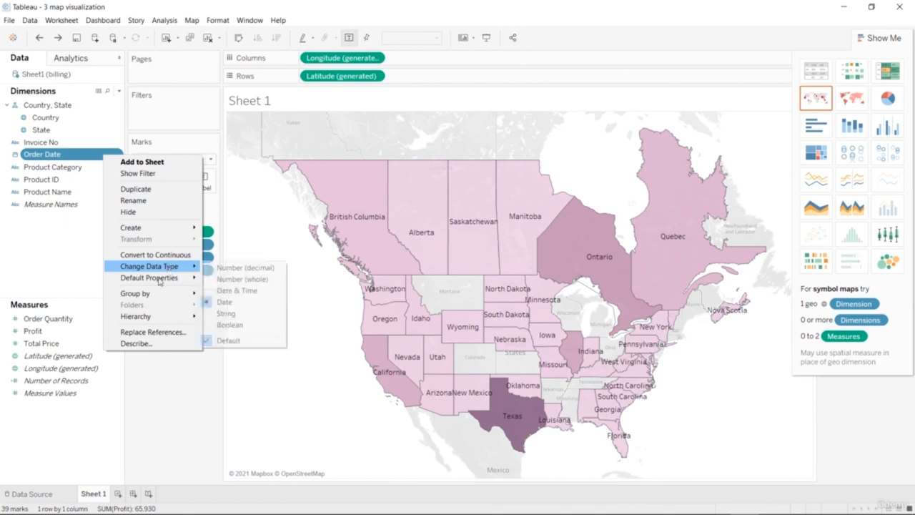
pyautogui.click(84, 260)
pyautogui.click(109, 158)
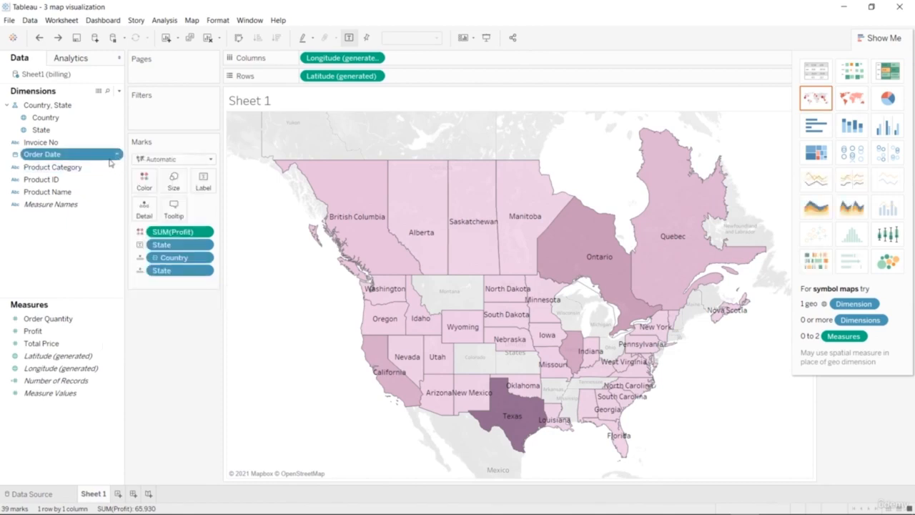
pyautogui.click(117, 155)
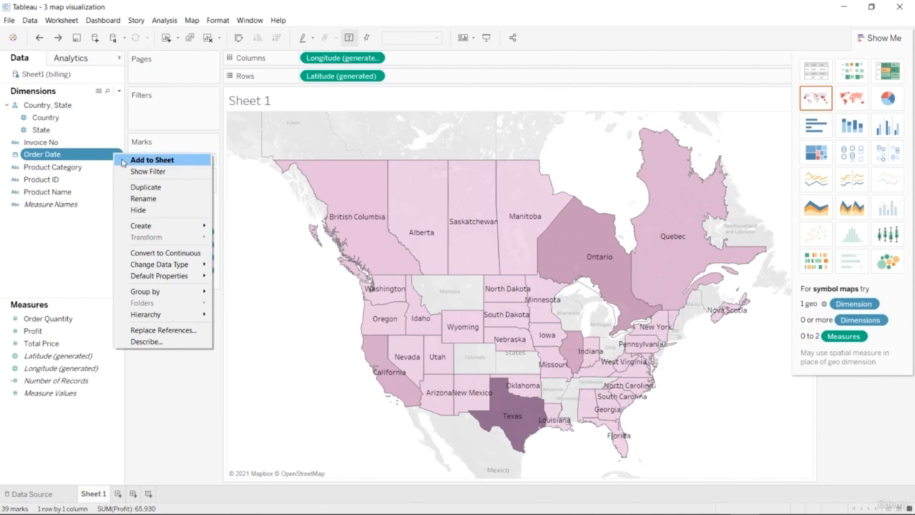
pyautogui.click(100, 276)
# Convert Order Quantity to a dimension and back to a measure.
pyautogui.click(74, 321)
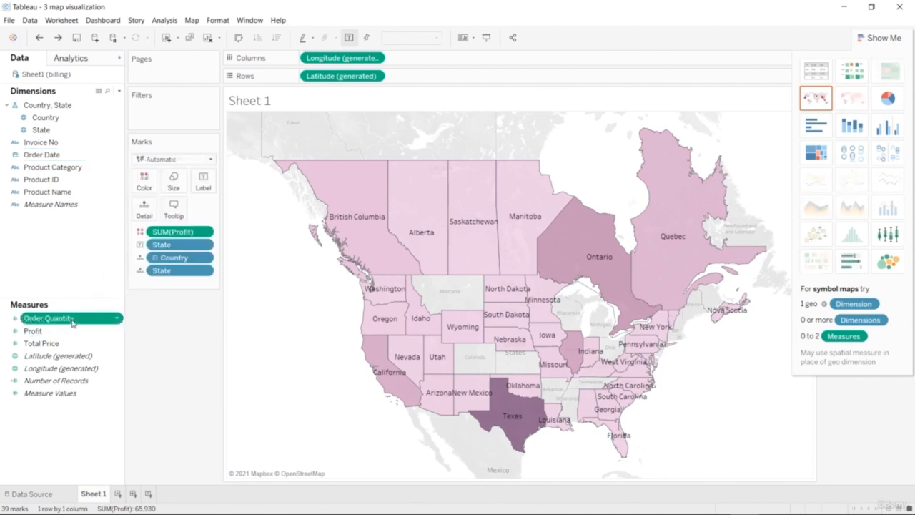
pyautogui.click(118, 318)
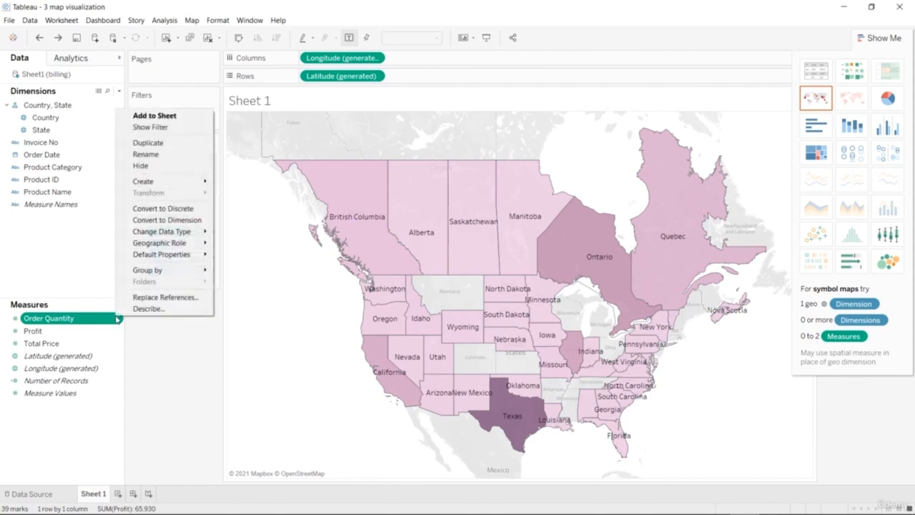
pyautogui.click(161, 220)
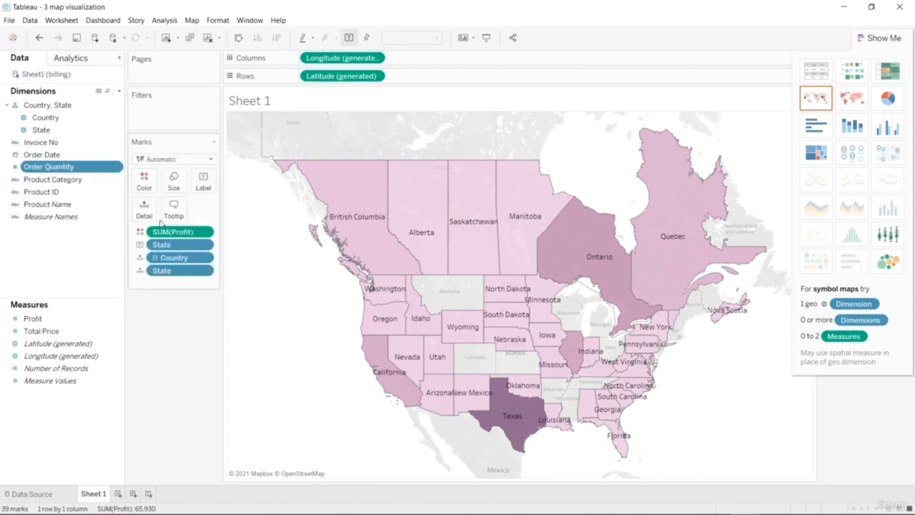
pyautogui.click(118, 169)
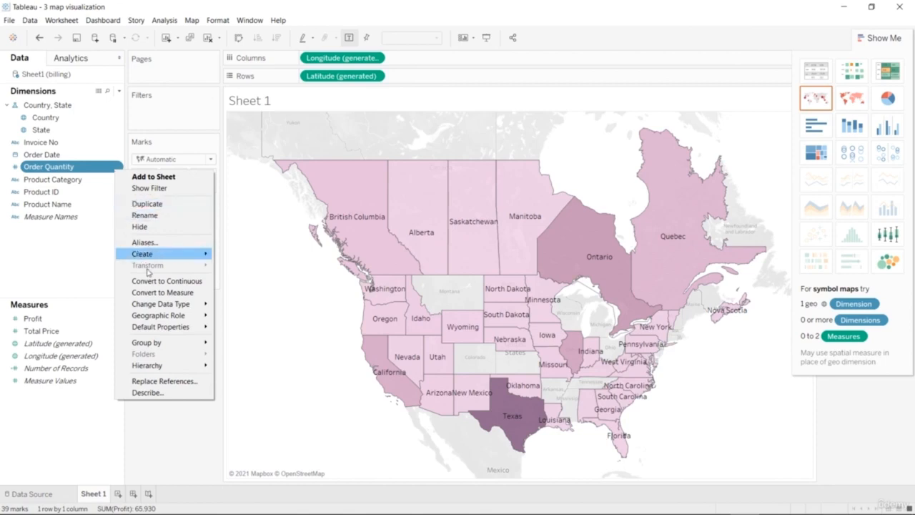
pyautogui.click(161, 293)
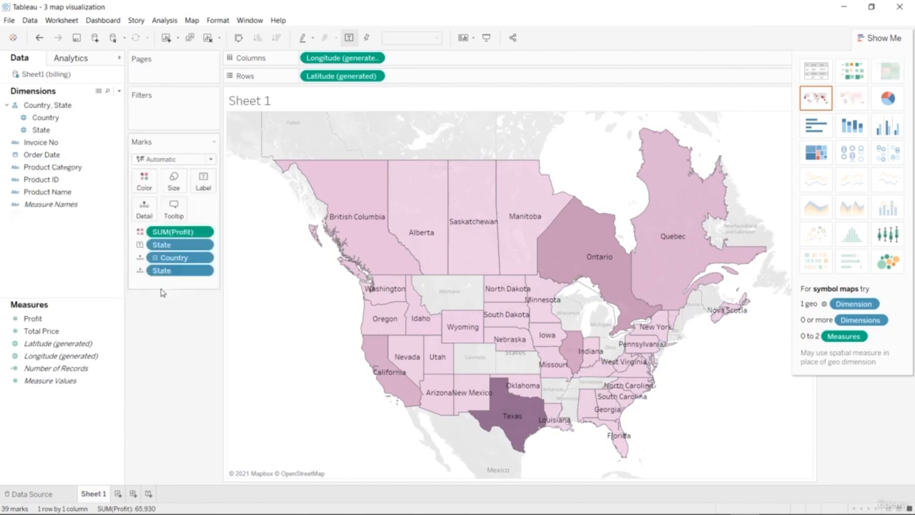
# Convert Country to a measure and back to a dimension.
pyautogui.click(117, 118)
pyautogui.click(117, 118)
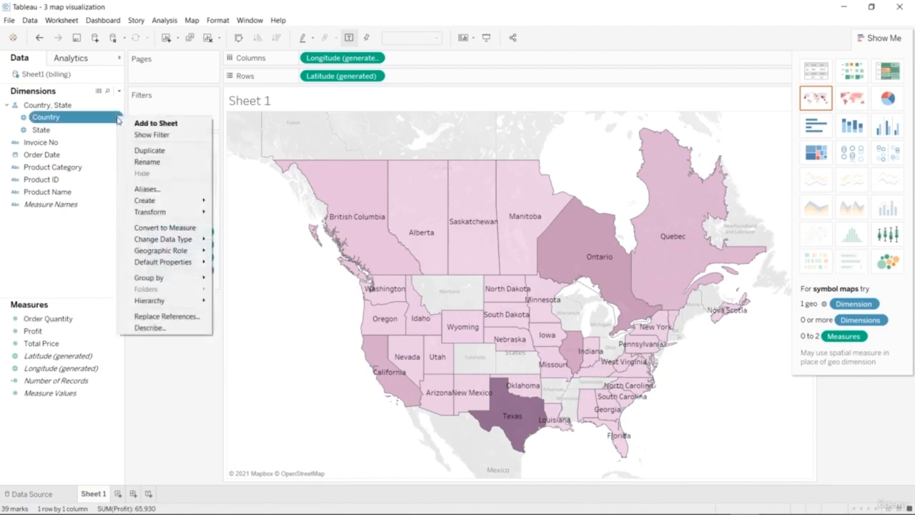
pyautogui.click(158, 227)
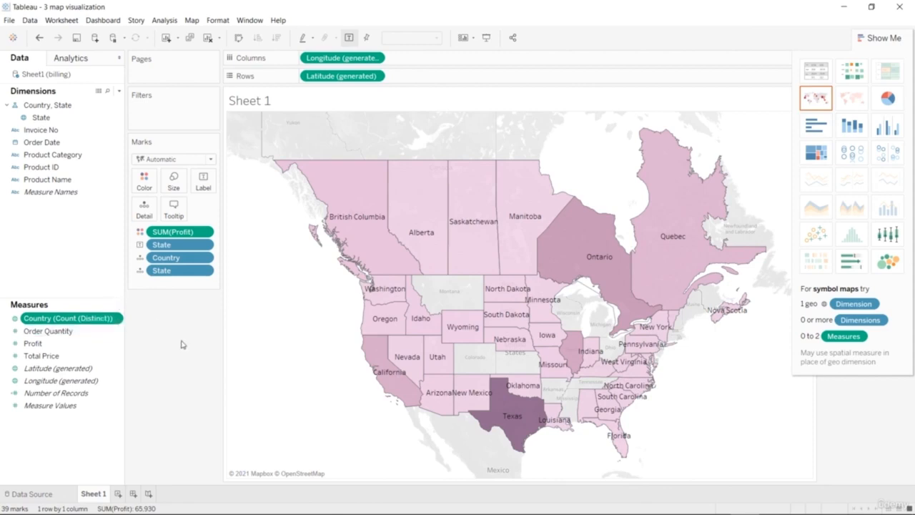
pyautogui.rightClick(113, 318)
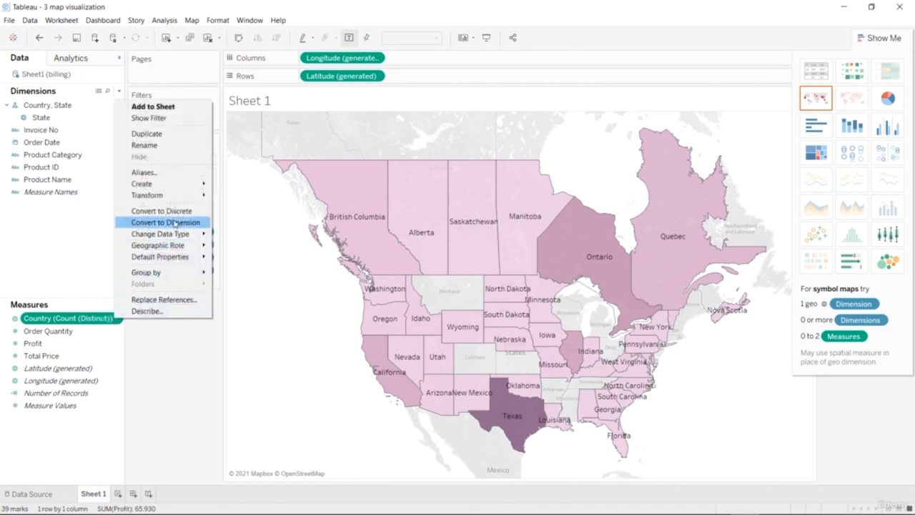
pyautogui.click(175, 224)
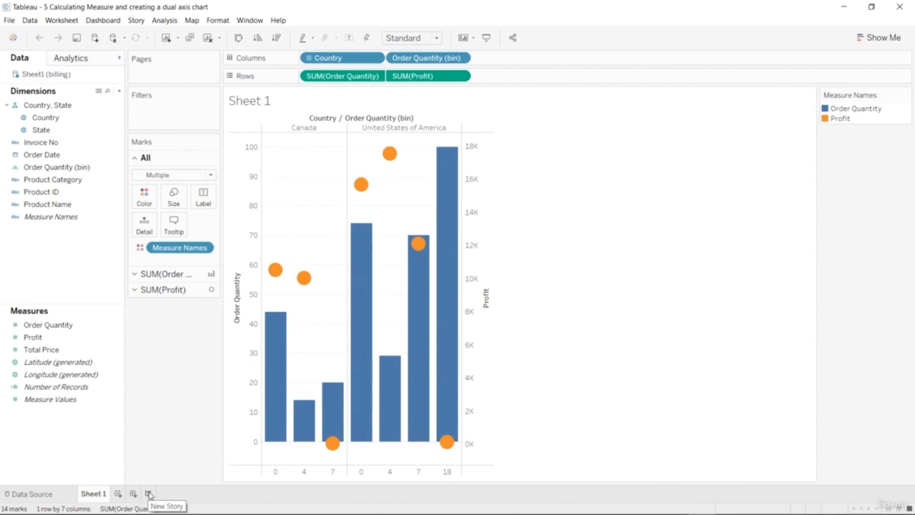
# With the sheets shown as a filmstrip, add a new worksheet and plot State on it as a filled map.
pyautogui.click(898, 508)
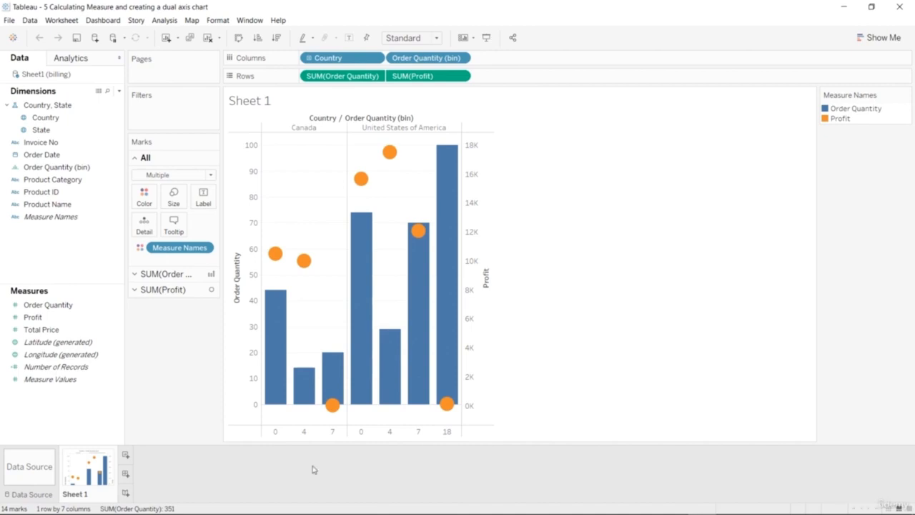
pyautogui.click(125, 454)
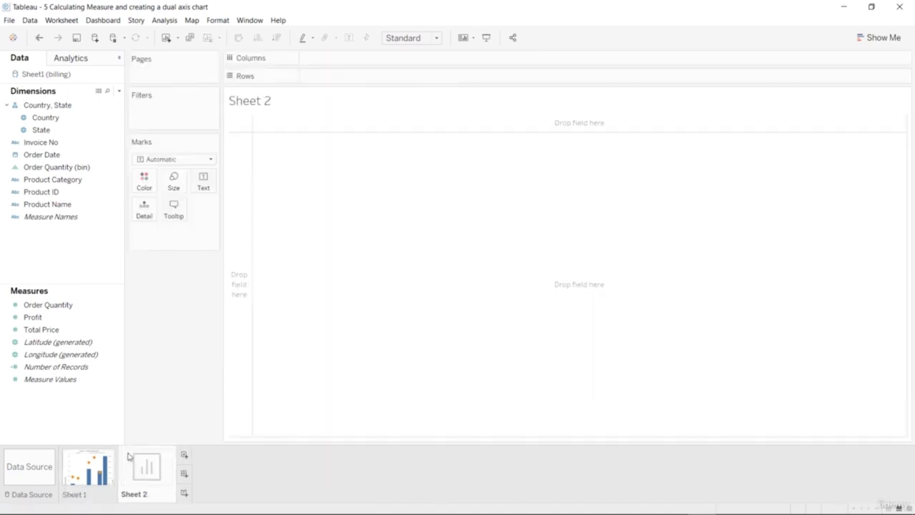
pyautogui.click(51, 131)
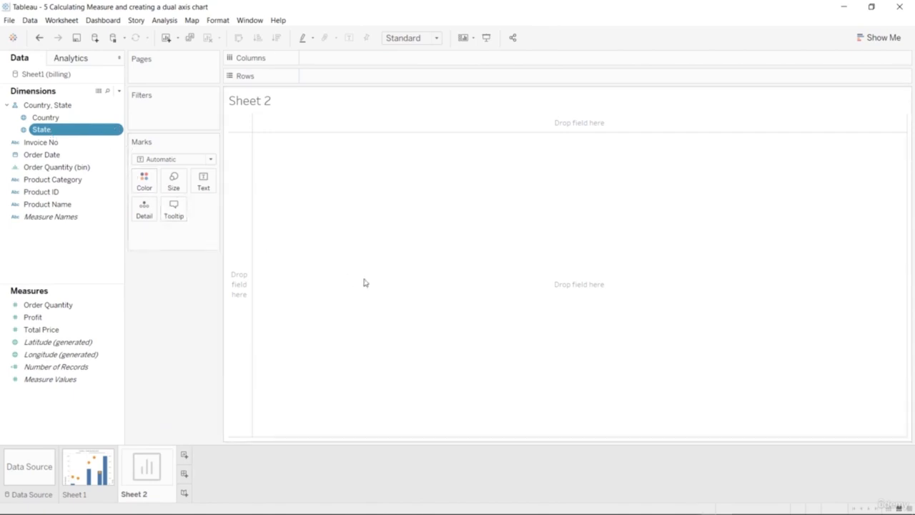
pyautogui.doubleClick(42, 131)
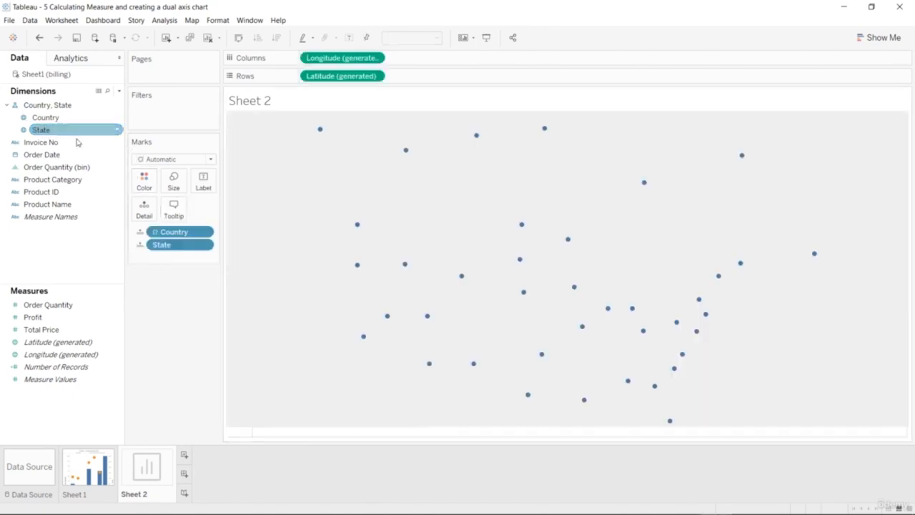
pyautogui.click(870, 37)
pyautogui.click(851, 97)
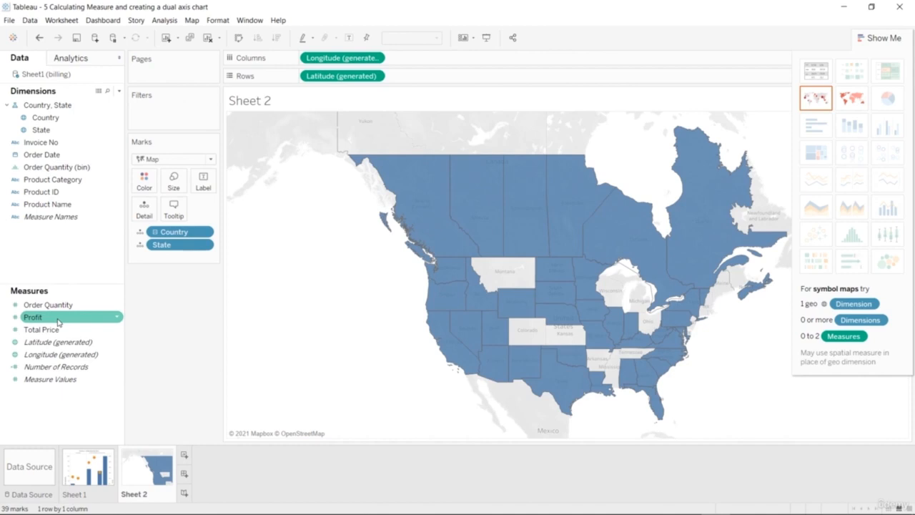
# Color the filled map by Order Quantity and label its regions with State.
pyautogui.moveTo(59, 305); pyautogui.dragTo(143, 184)
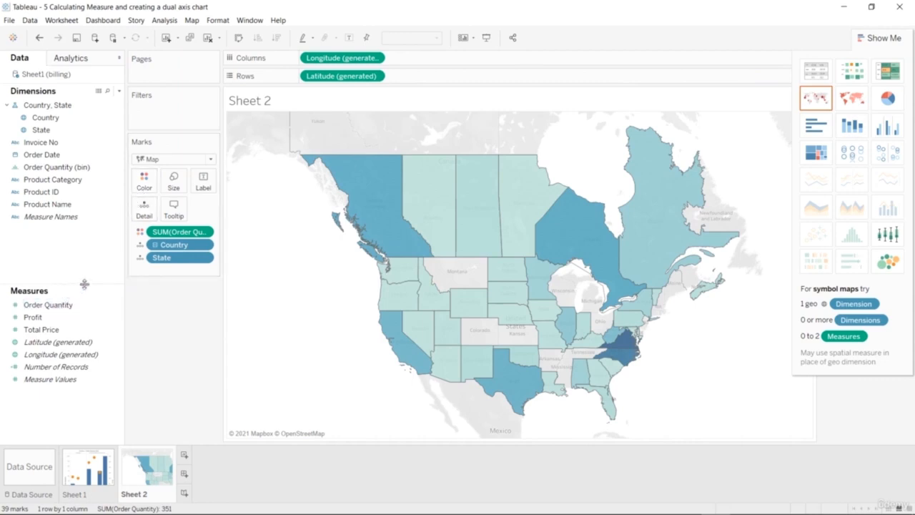
pyautogui.click(66, 193)
pyautogui.moveTo(66, 130); pyautogui.dragTo(203, 186)
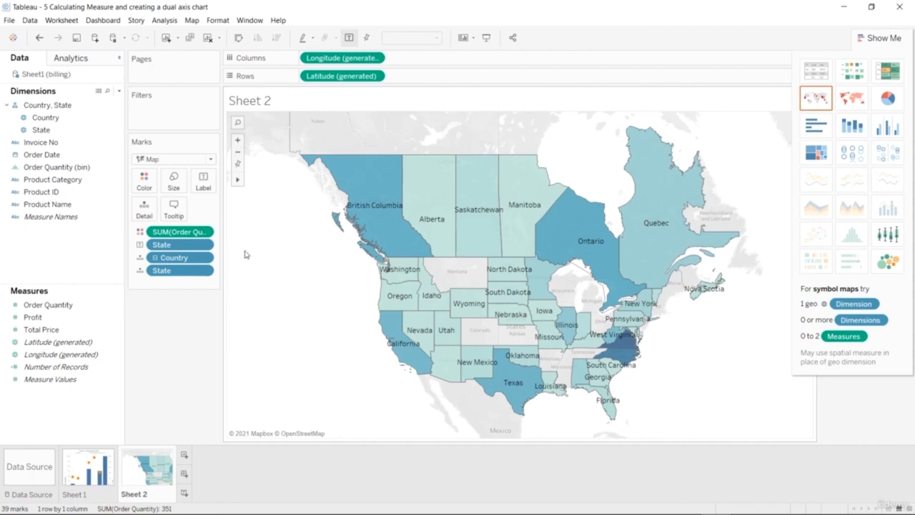
# Add a third worksheet and look over the Order Quantity, Profit and Total Price measures.
pyautogui.click(184, 456)
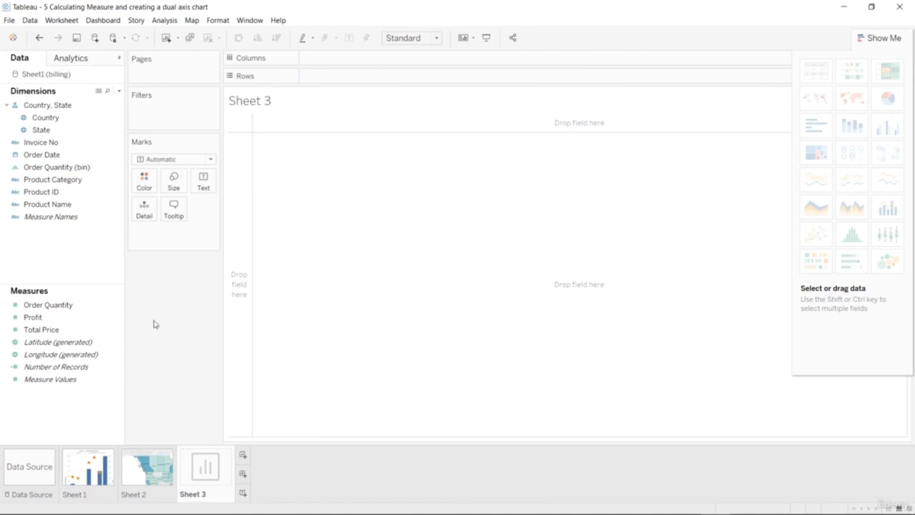
pyautogui.click(74, 317)
pyautogui.click(73, 308)
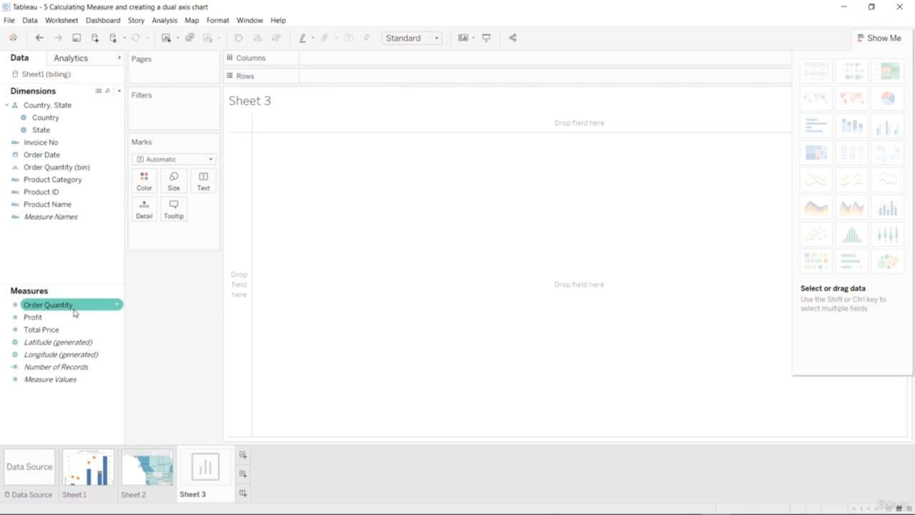
pyautogui.click(74, 319)
pyautogui.click(74, 329)
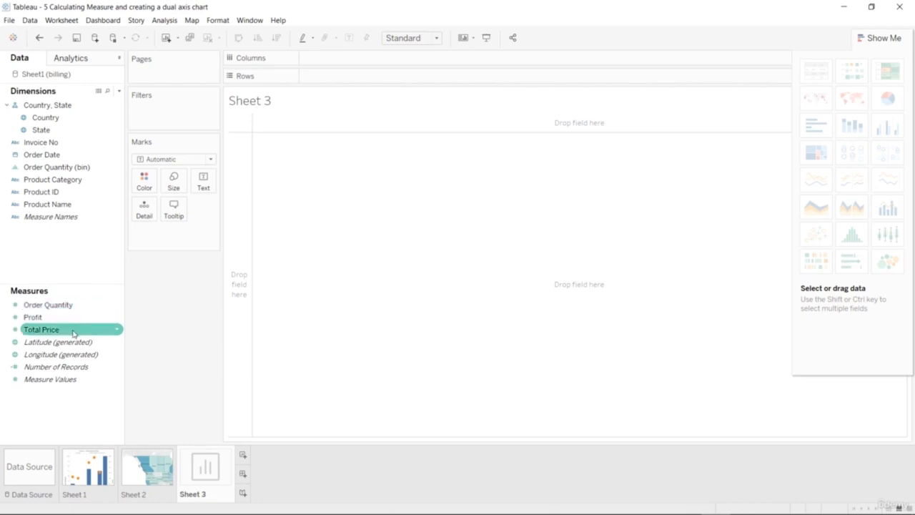
pyautogui.click(72, 318)
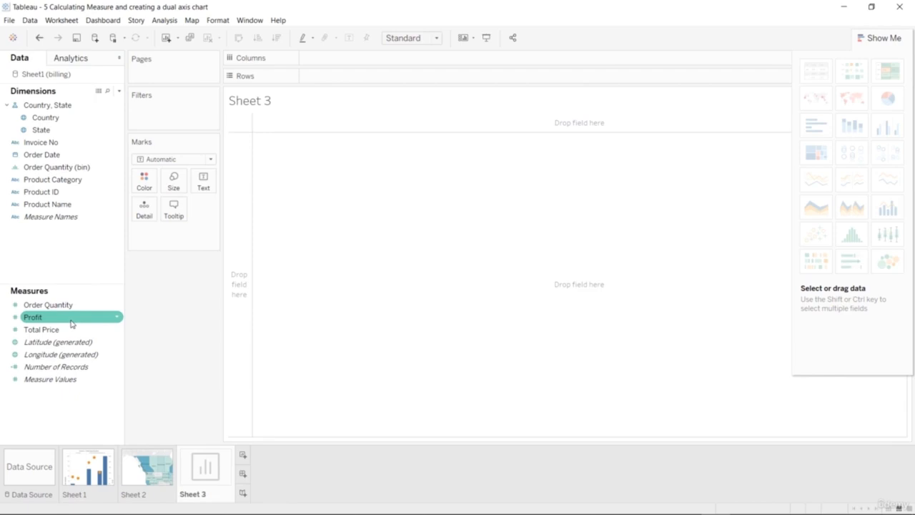
# Place Profit on the rows of Sheet 3, try it against Total Price as horizontal bars and a scatter plot, and undo back to Profit alone.
pyautogui.moveTo(71, 323)
pyautogui.mouseDown()
pyautogui.moveTo(255, 186)
pyautogui.moveTo(360, 84)
pyautogui.mouseUp()
pyautogui.moveTo(61, 330); pyautogui.dragTo(454, 61)
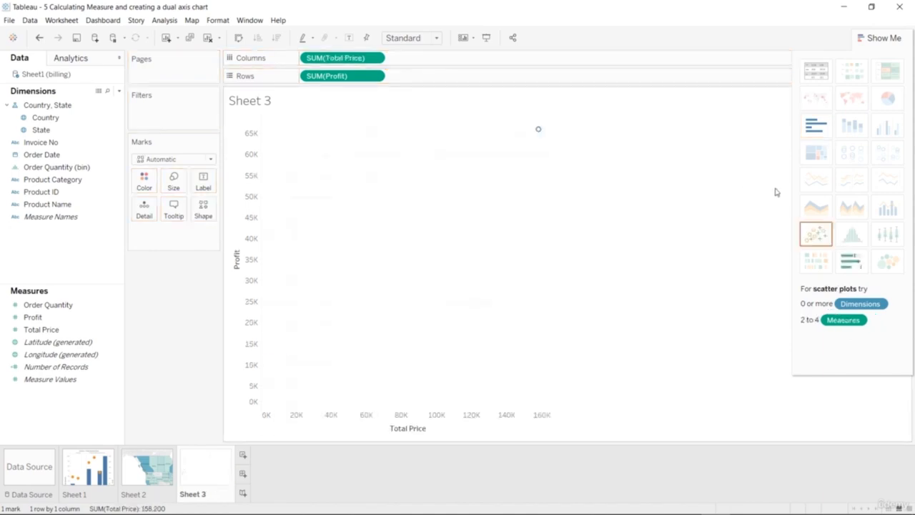
pyautogui.click(815, 132)
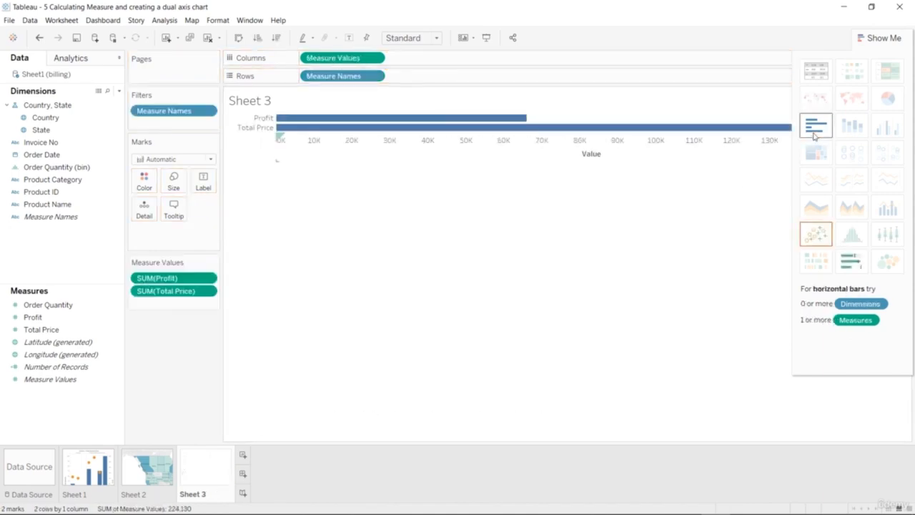
pyautogui.click(815, 234)
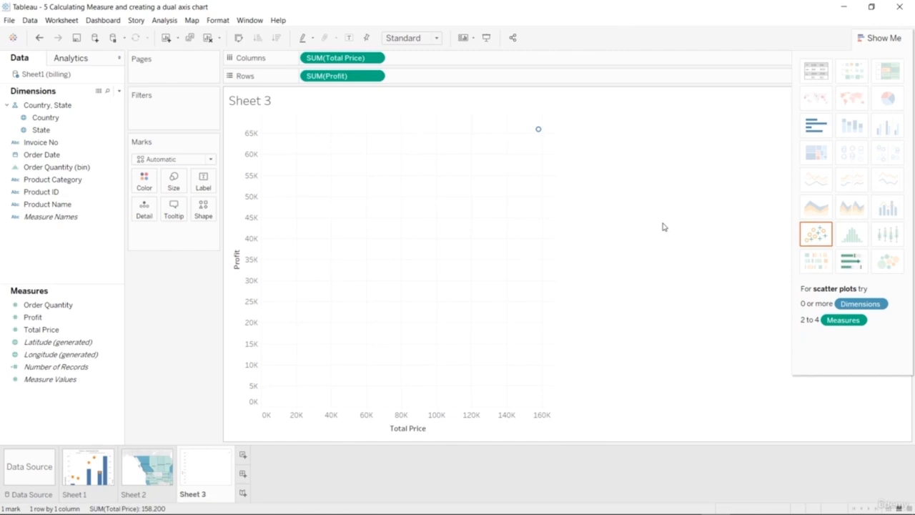
pyautogui.hotkey('ctrl', 'z')
pyautogui.hotkey('ctrl', 'z')
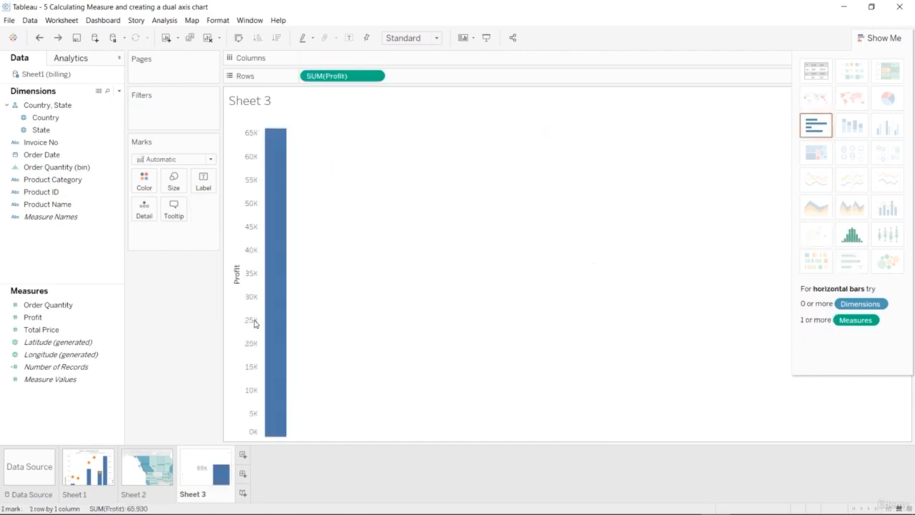
pyautogui.click(89, 333)
pyautogui.moveTo(48, 304); pyautogui.dragTo(386, 62)
pyautogui.hotkey('ctrl', 'z')
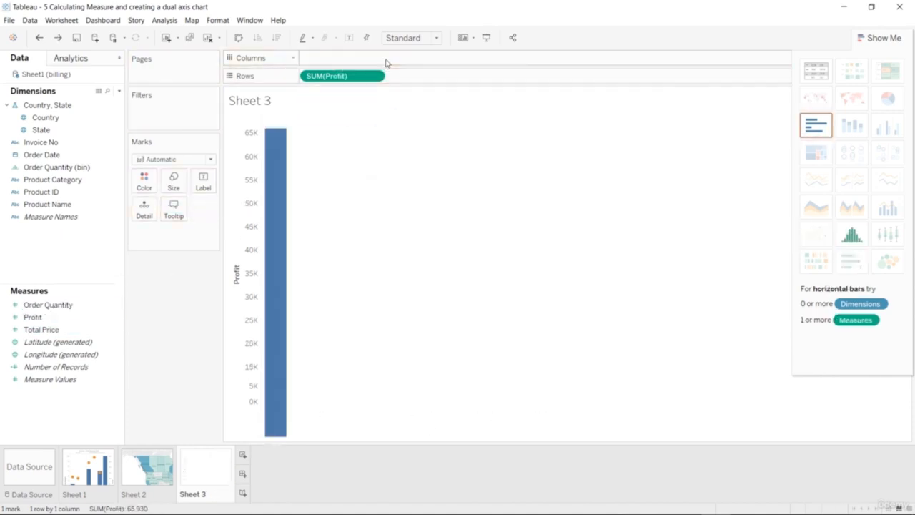
# Break the Profit bar down by Product Category across the columns.
pyautogui.click(86, 167)
pyautogui.click(58, 204)
pyautogui.moveTo(65, 180); pyautogui.dragTo(386, 67)
pyautogui.moveTo(370, 241)
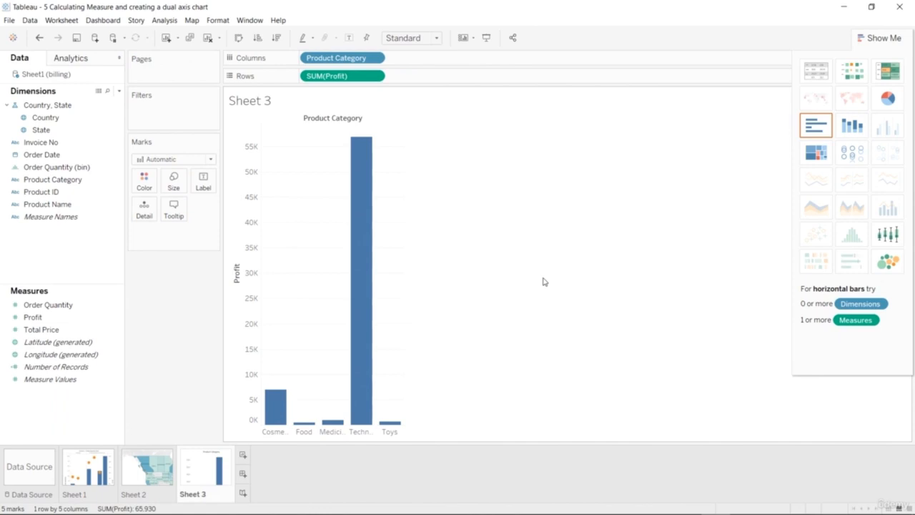
# Size the Profit bars by Order Quantity, try pie, side-by-side and stacked bar charts, and undo back to the plain category bars.
pyautogui.click(68, 307)
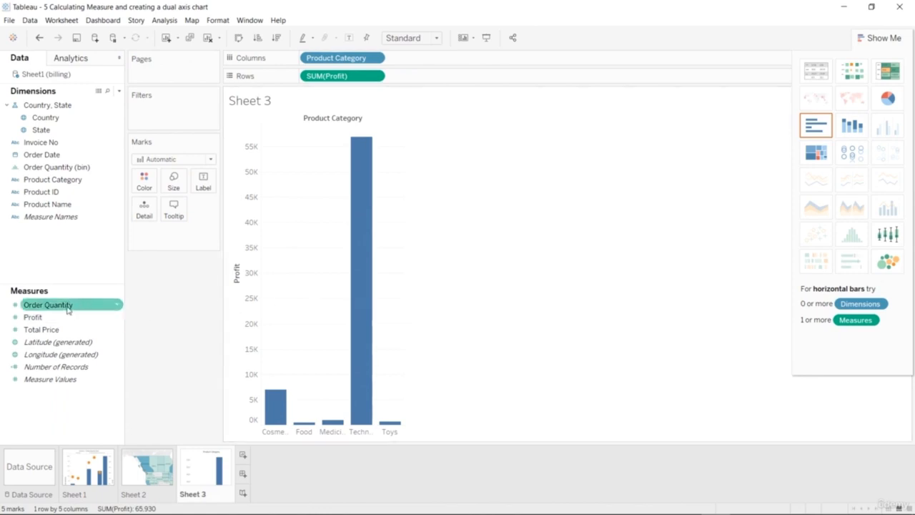
pyautogui.moveTo(68, 308); pyautogui.dragTo(172, 184)
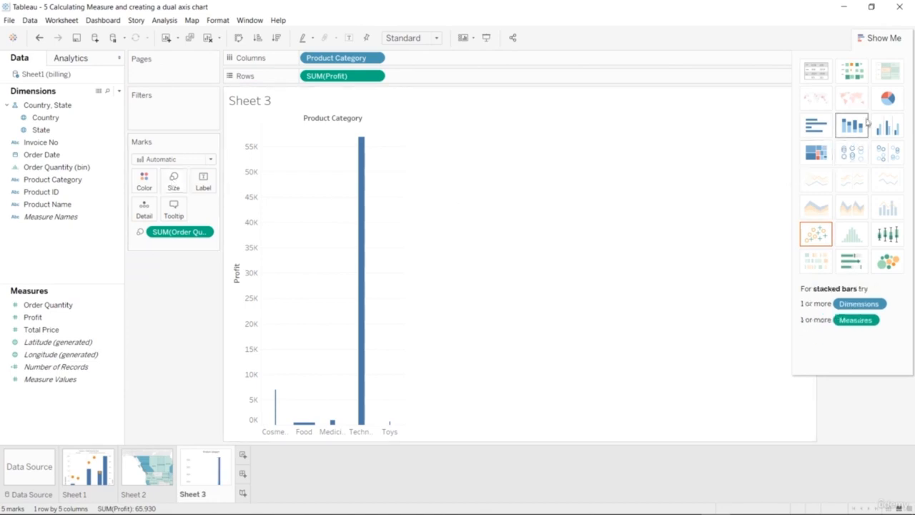
pyautogui.click(885, 104)
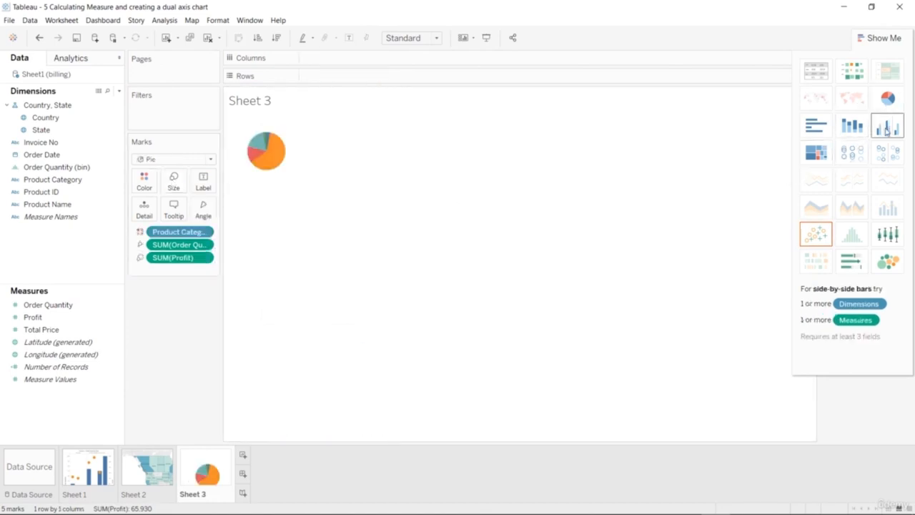
pyautogui.click(886, 127)
pyautogui.click(859, 130)
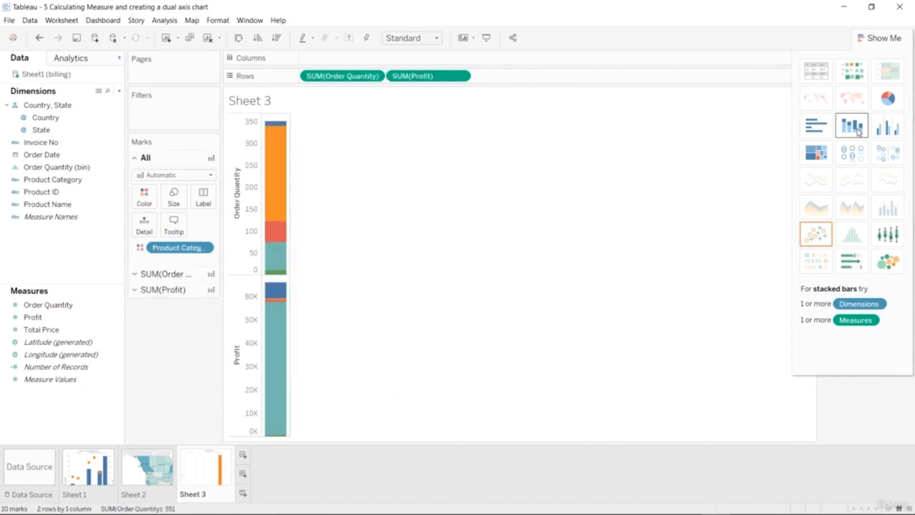
pyautogui.hotkey('ctrl', 'z')
pyautogui.hotkey('ctrl', 'z')
pyautogui.hotkey('ctrl', 'z')
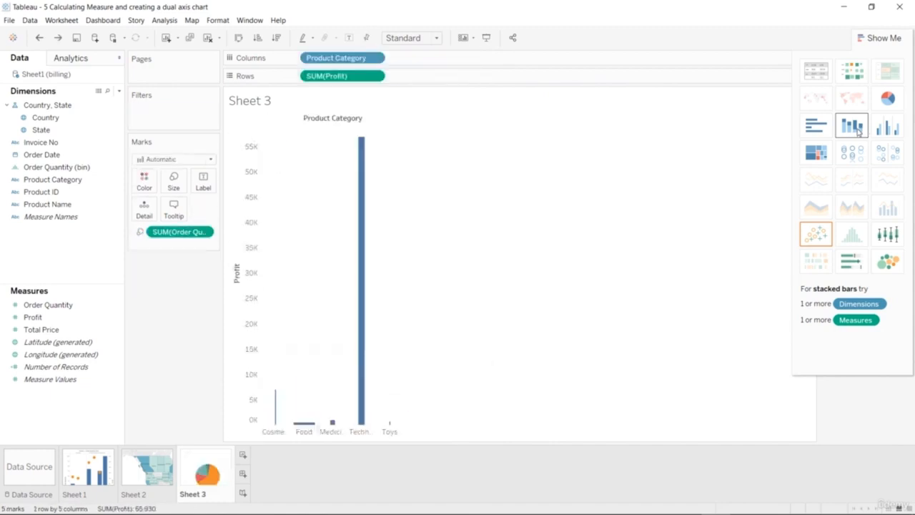
# Convert the Profit by Product Category chart to packed bubbles, after trying a box-and-whisker plot.
pyautogui.click(887, 237)
pyautogui.click(887, 262)
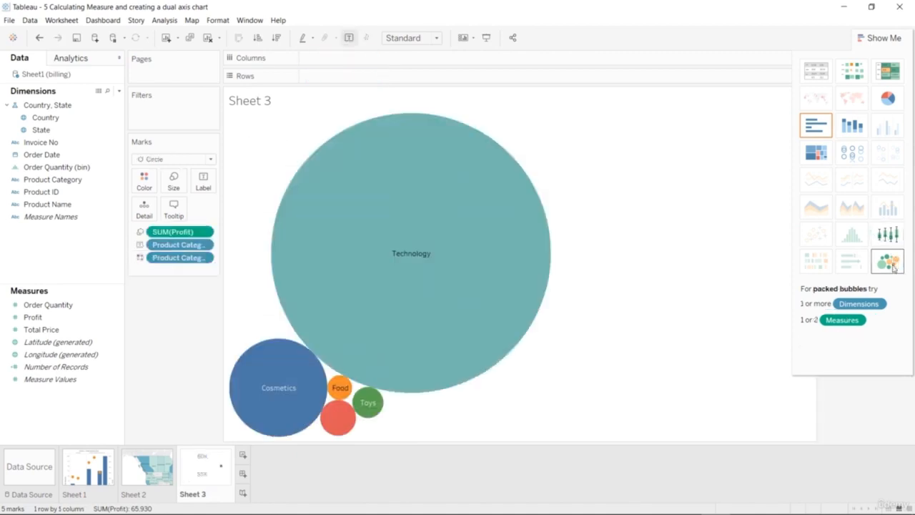
pyautogui.click(92, 328)
pyautogui.click(205, 259)
pyautogui.click(204, 259)
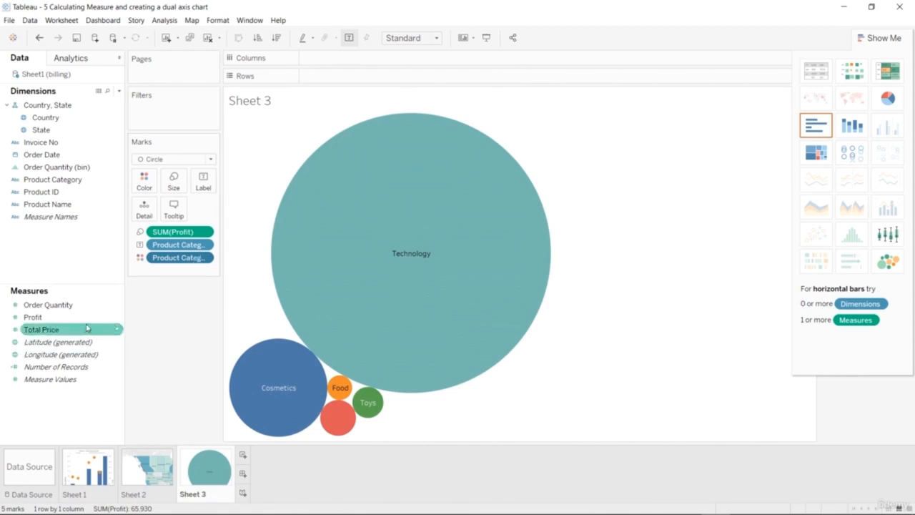
# Try sizing the bubbles by Order Quantity with Profit in the tooltip, and undo both changes.
pyautogui.moveTo(78, 305); pyautogui.dragTo(184, 186)
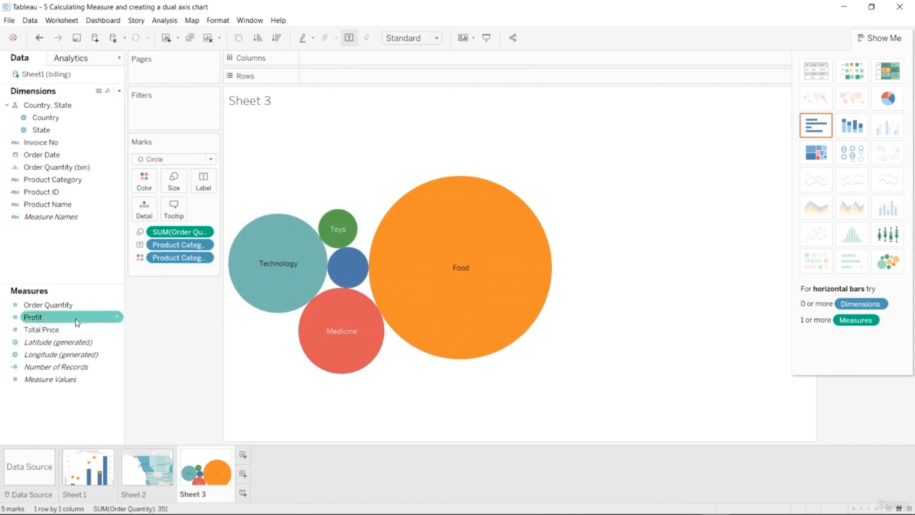
pyautogui.moveTo(75, 322); pyautogui.dragTo(173, 209)
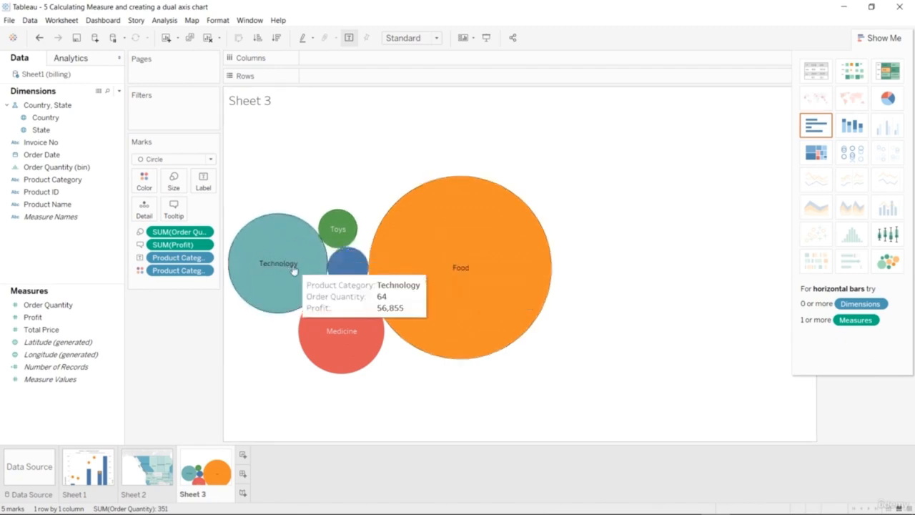
pyautogui.hotkey('ctrl', 'z')
pyautogui.hotkey('ctrl', 'z')
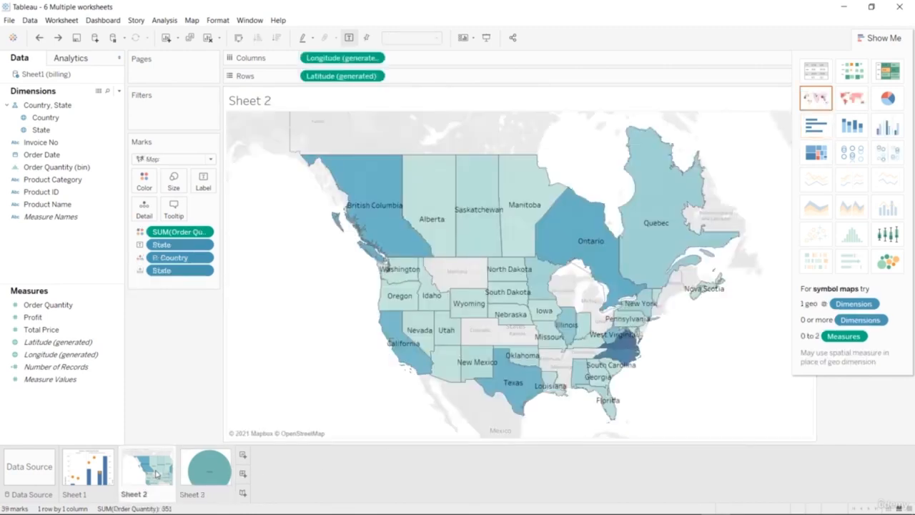
# Change the Order Quantity color palette of the Sheet 2 map to Purple.
pyautogui.click(106, 473)
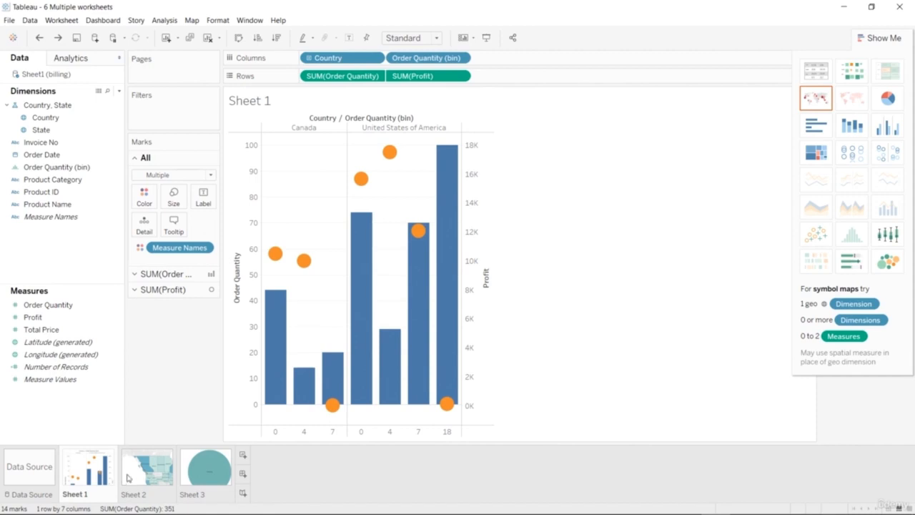
pyautogui.click(157, 474)
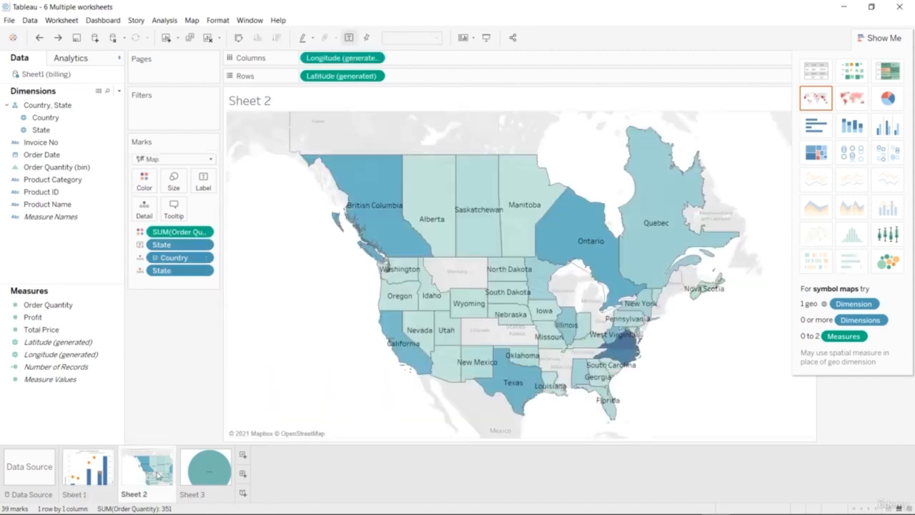
pyautogui.click(152, 184)
pyautogui.click(180, 216)
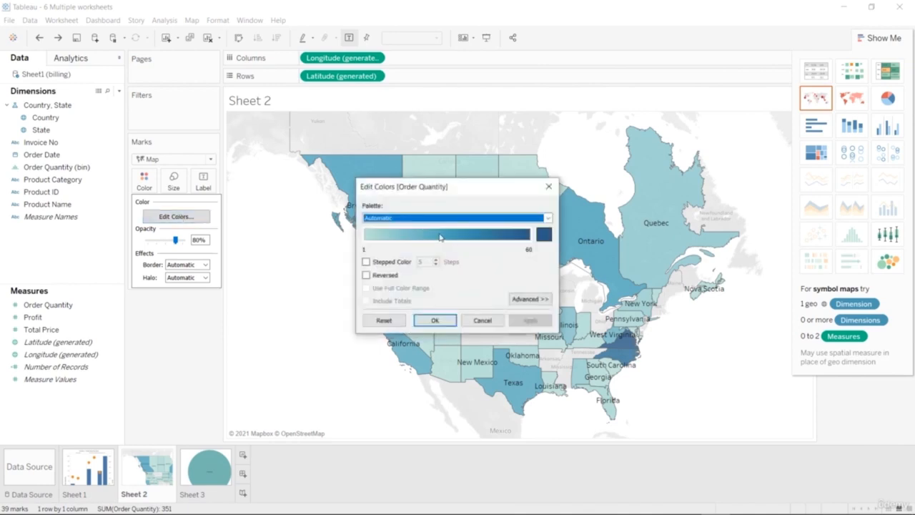
pyautogui.click(548, 218)
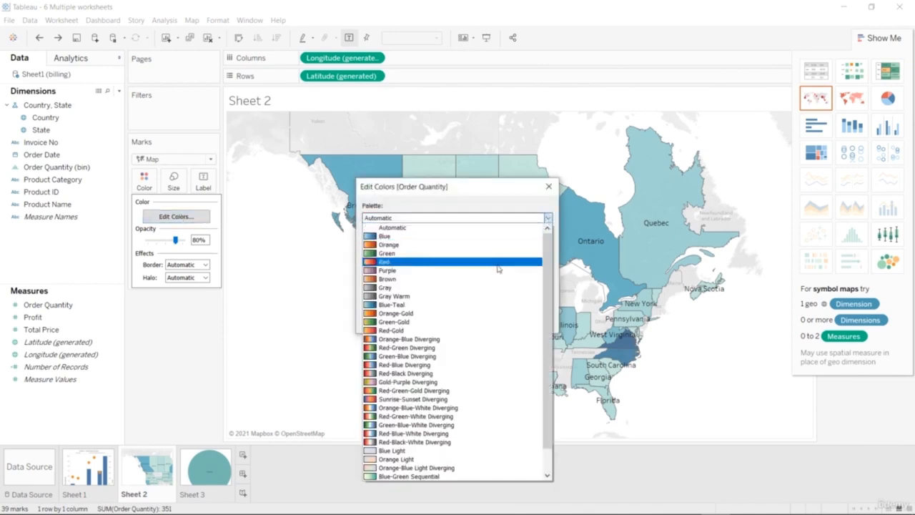
pyautogui.click(496, 271)
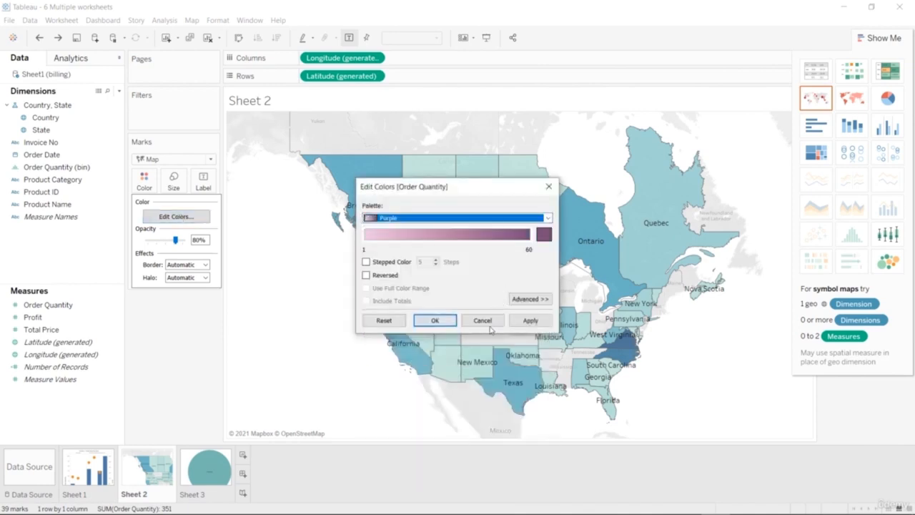
pyautogui.click(434, 320)
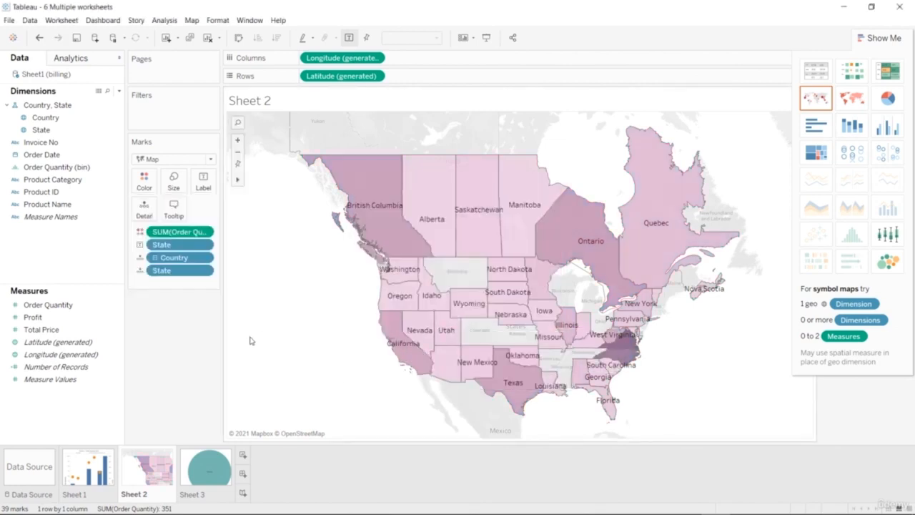
# Create a new dashboard and place Sheet 1 on it with the Sheet 2 map beside it, between the two legends.
pyautogui.click(244, 475)
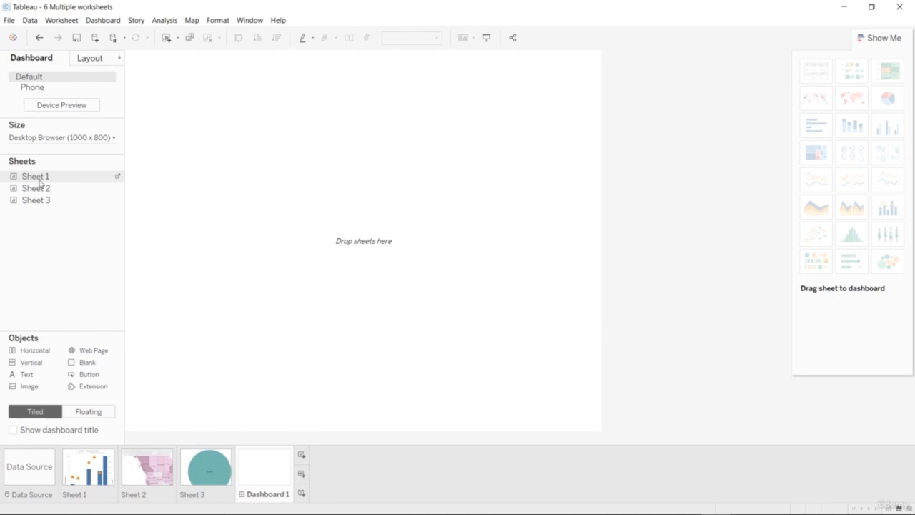
pyautogui.moveTo(40, 181); pyautogui.dragTo(221, 184)
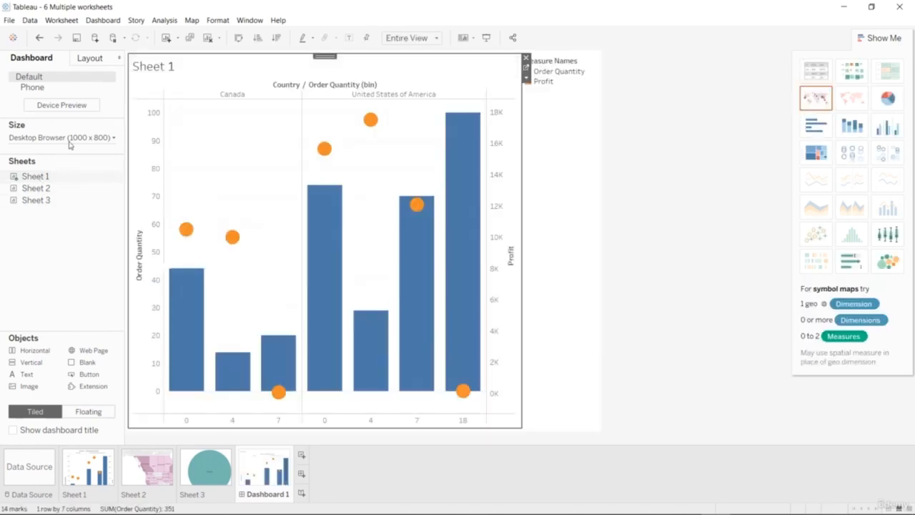
pyautogui.moveTo(39, 188); pyautogui.dragTo(541, 194)
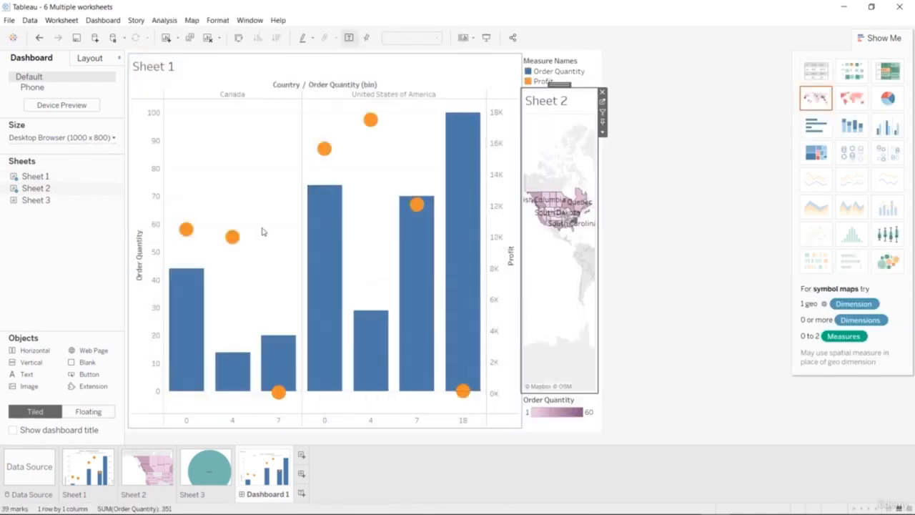
# Set the dashboard size from a fixed size to Automatic.
pyautogui.click(106, 139)
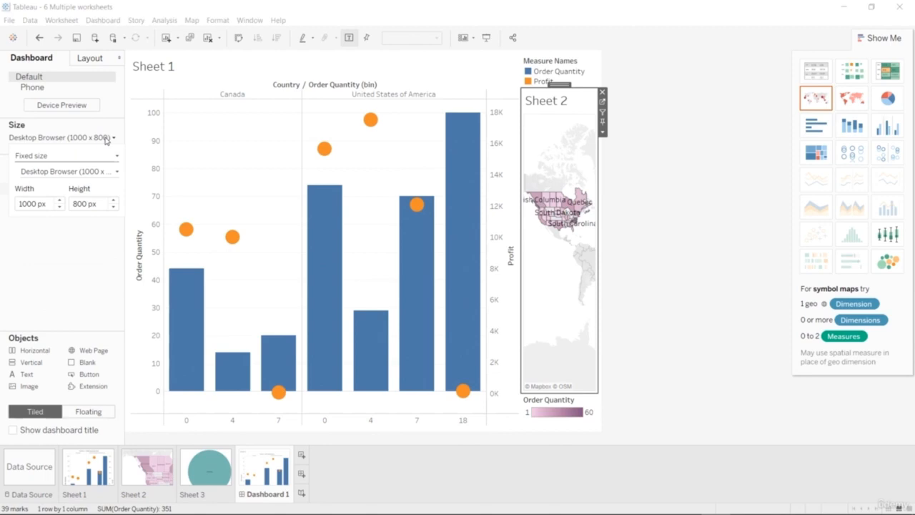
pyautogui.click(72, 157)
pyautogui.click(60, 178)
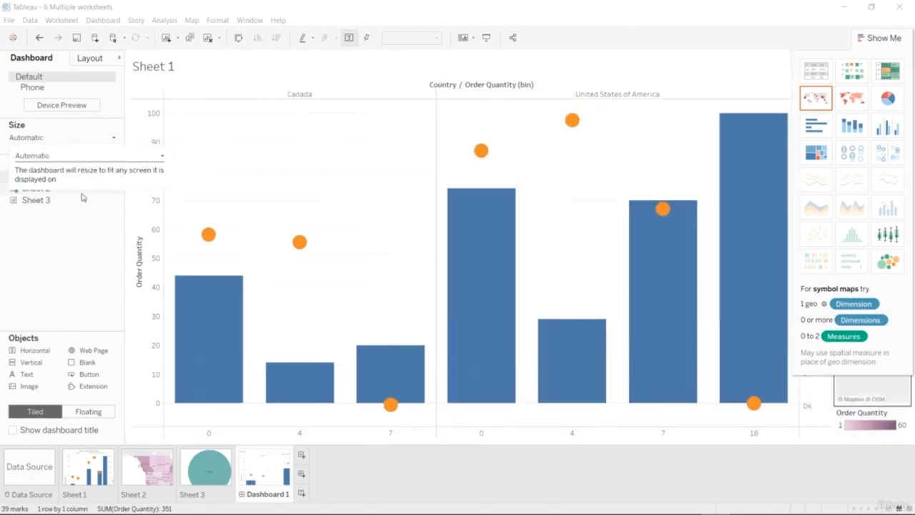
pyautogui.click(472, 284)
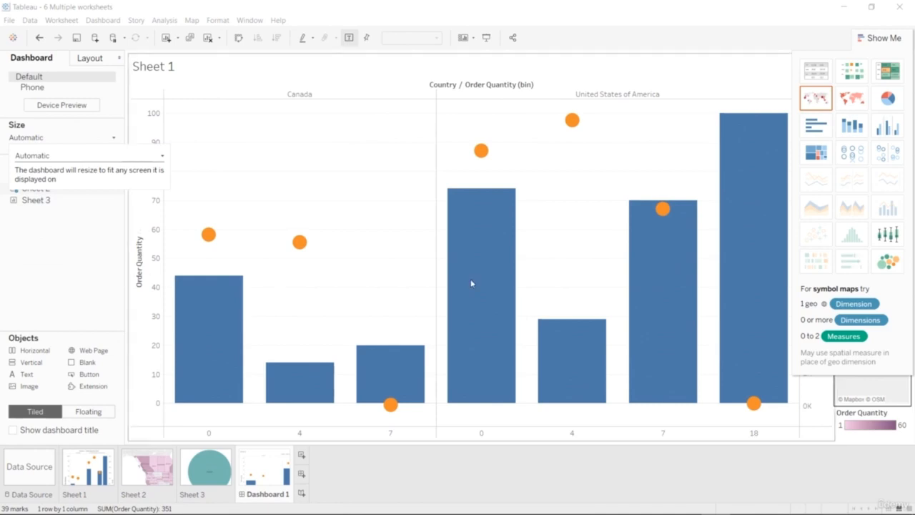
# Hide the chart suggestions and widen the Sheet 2 map so it takes over half of the dashboard width.
pyautogui.click(883, 44)
pyautogui.click(858, 99)
pyautogui.moveTo(833, 143); pyautogui.dragTo(397, 196)
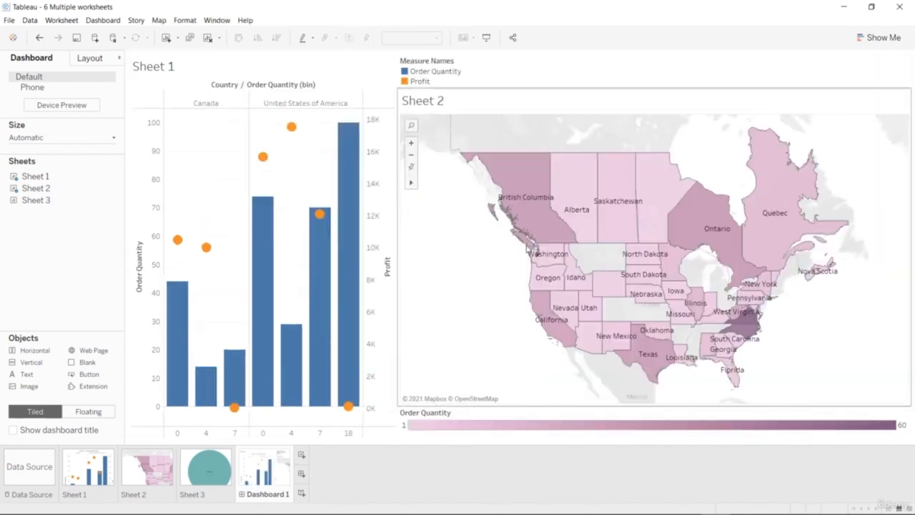
# Add the Sheet 3 bubble chart between Sheet 1 and the map on the dashboard, and try to move it lower.
pyautogui.moveTo(35, 205)
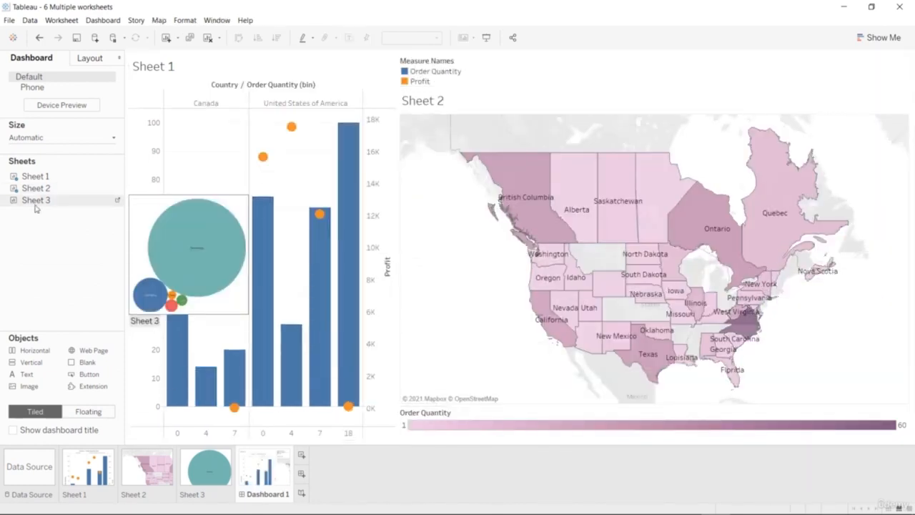
pyautogui.moveTo(35, 204); pyautogui.dragTo(341, 333)
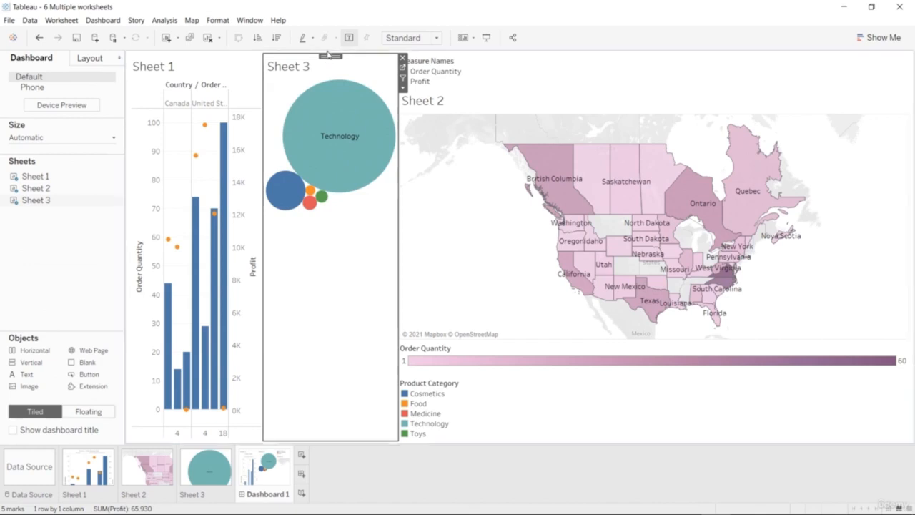
pyautogui.moveTo(327, 58); pyautogui.dragTo(341, 229)
pyautogui.moveTo(328, 56); pyautogui.dragTo(365, 191)
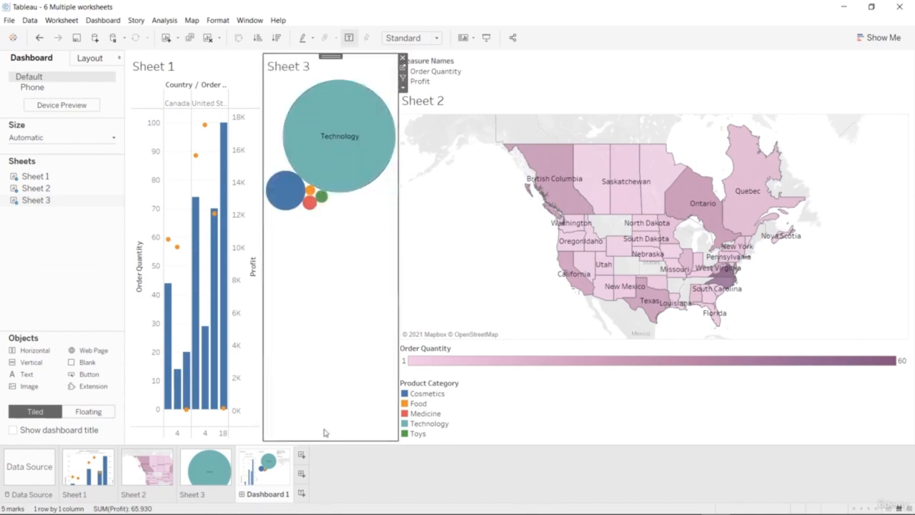
# Narrow the Sheet 3 bubble chart in favor of Sheet 1, and remove Sheet 3 from the dashboard.
pyautogui.moveTo(262, 336); pyautogui.dragTo(383, 345)
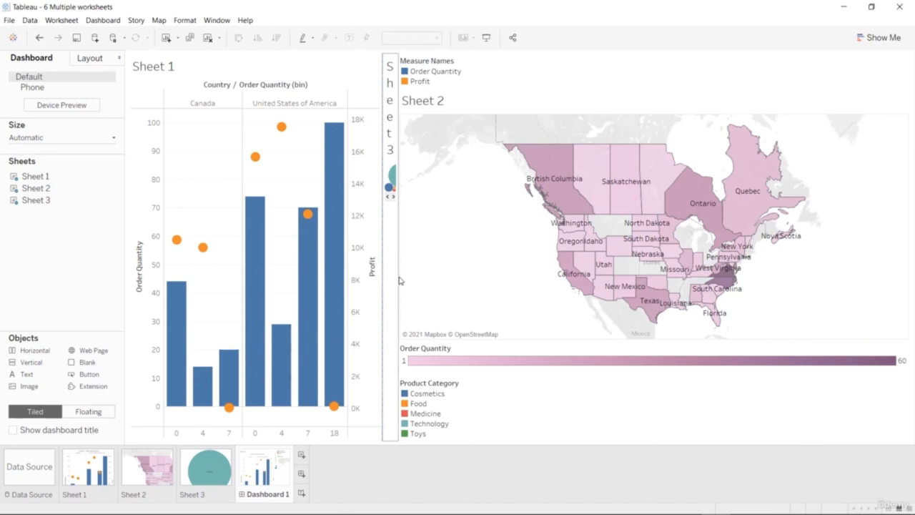
pyautogui.moveTo(383, 267); pyautogui.dragTo(364, 268)
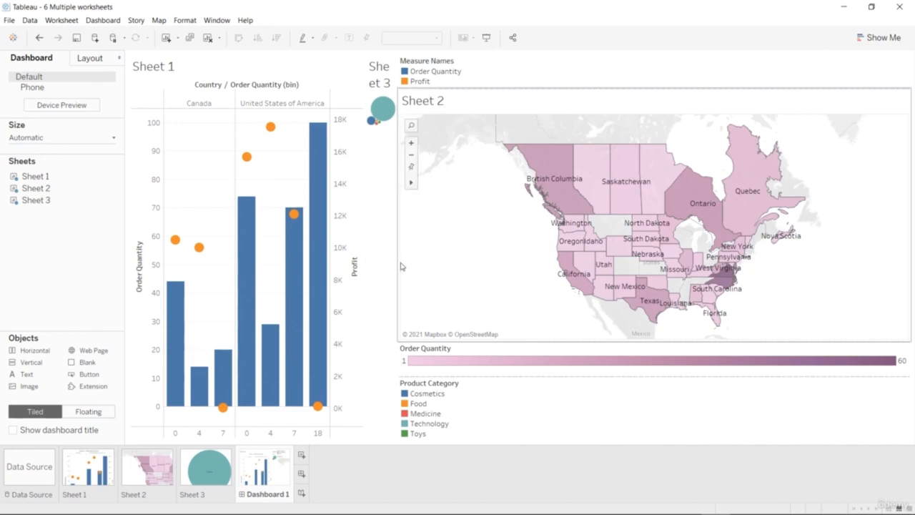
pyautogui.click(37, 203)
pyautogui.click(402, 57)
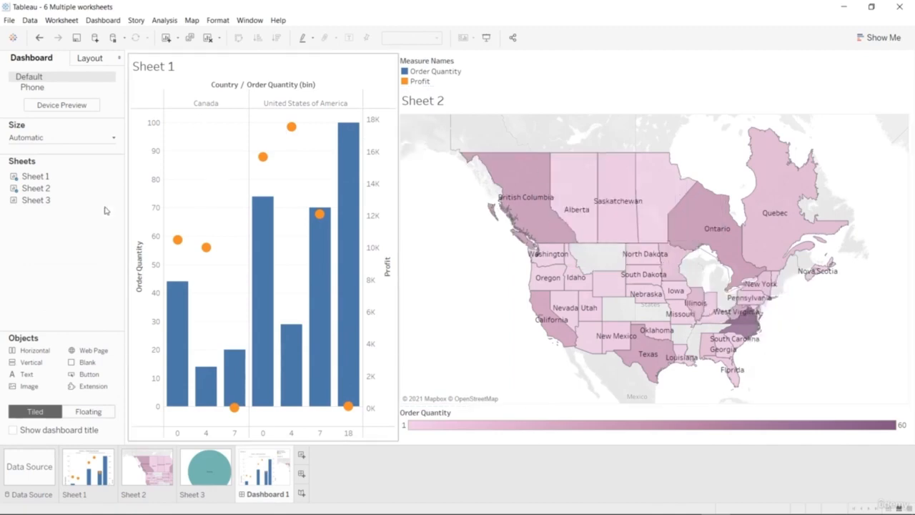
# Add the Sheet 3 bubble chart along the dashboard's right edge and widen the squeezed Sheet 1 chart at the map's expense.
pyautogui.moveTo(38, 204)
pyautogui.moveTo(38, 203); pyautogui.dragTo(902, 262)
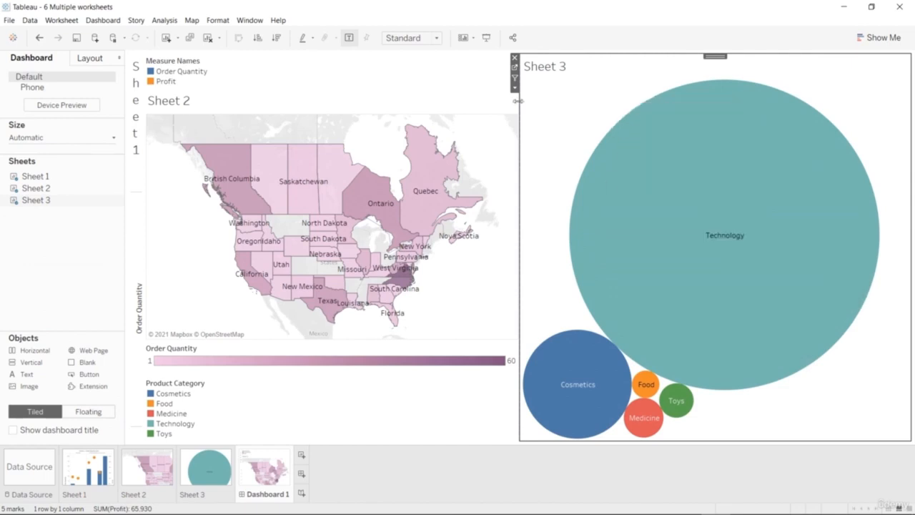
pyautogui.moveTo(143, 154); pyautogui.dragTo(243, 155)
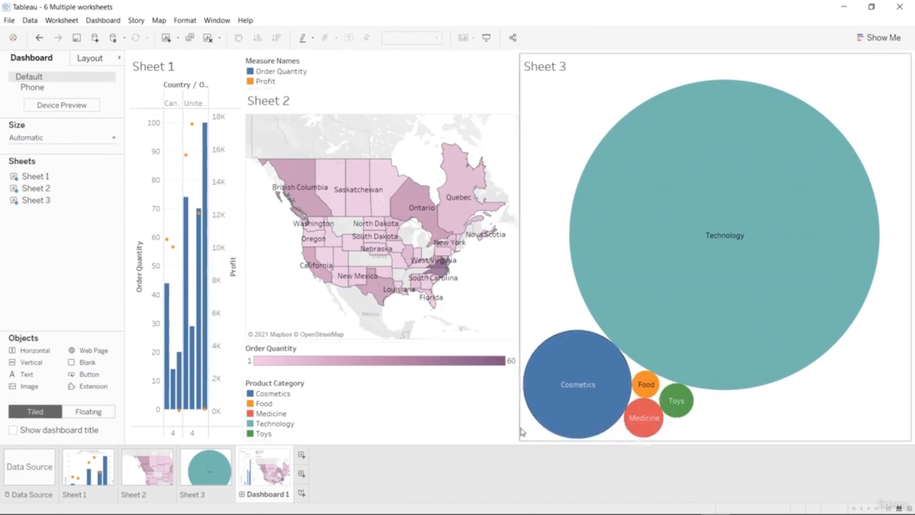
pyautogui.click(517, 266)
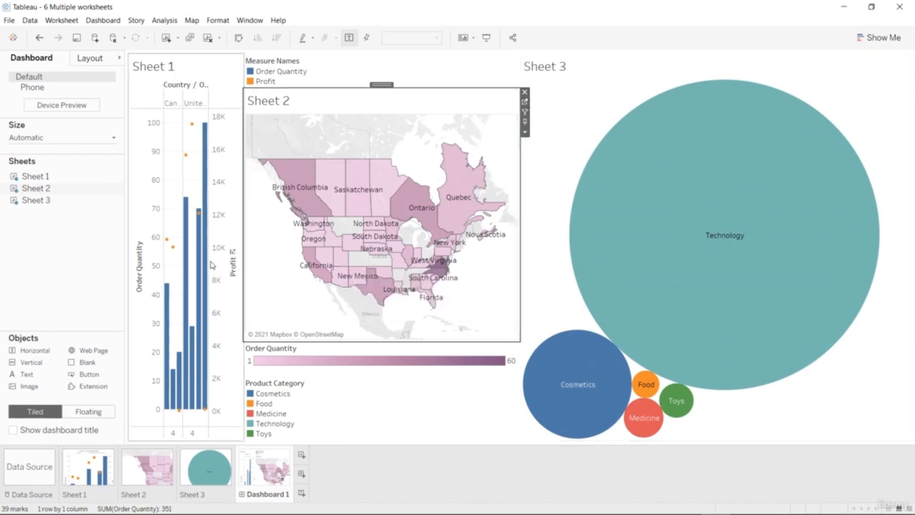
pyautogui.moveTo(243, 265); pyautogui.dragTo(312, 266)
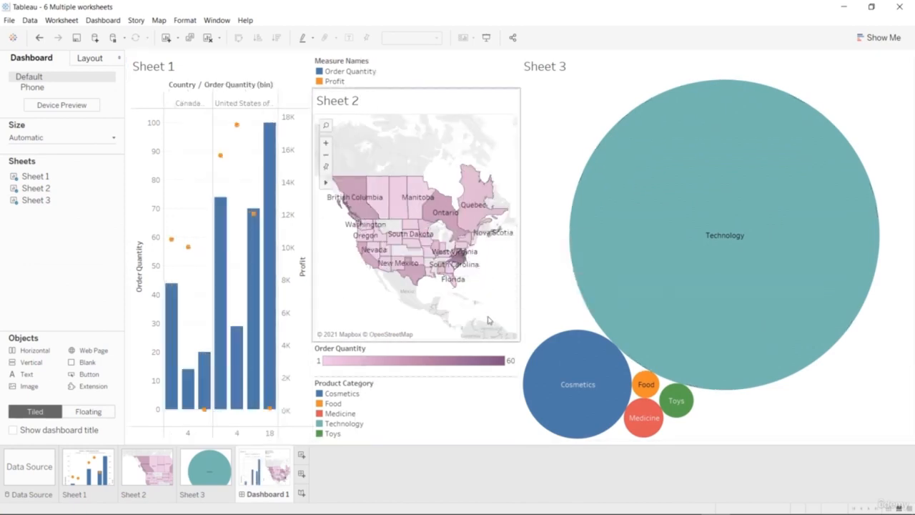
# Set new dashboard objects to Floating and narrow Sheet 3 to about a quarter of the dashboard width, widening the Sheet 2 map.
pyautogui.click(89, 412)
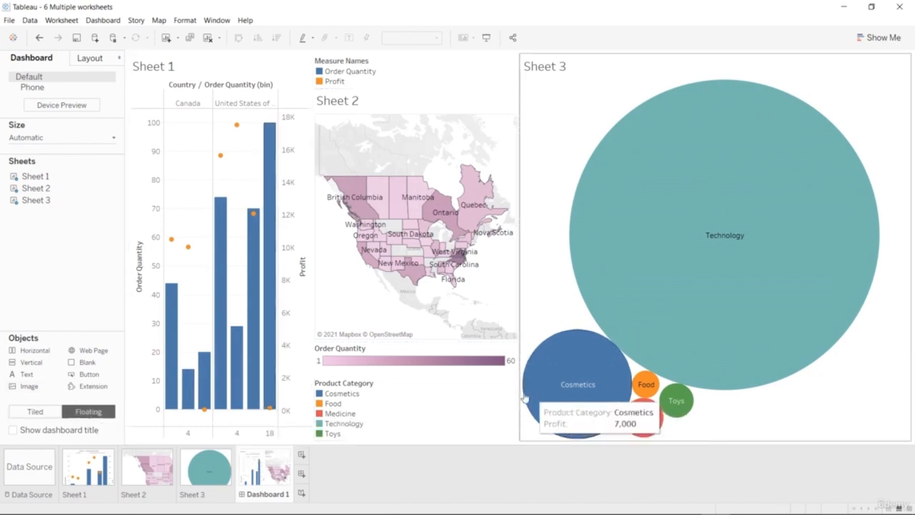
pyautogui.moveTo(518, 390); pyautogui.dragTo(592, 391)
pyautogui.moveTo(623, 389)
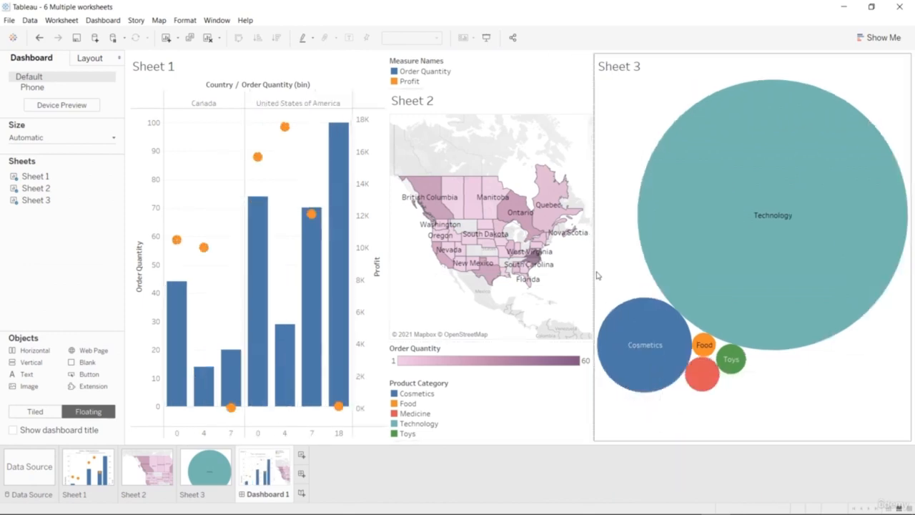
pyautogui.moveTo(593, 267); pyautogui.dragTo(717, 275)
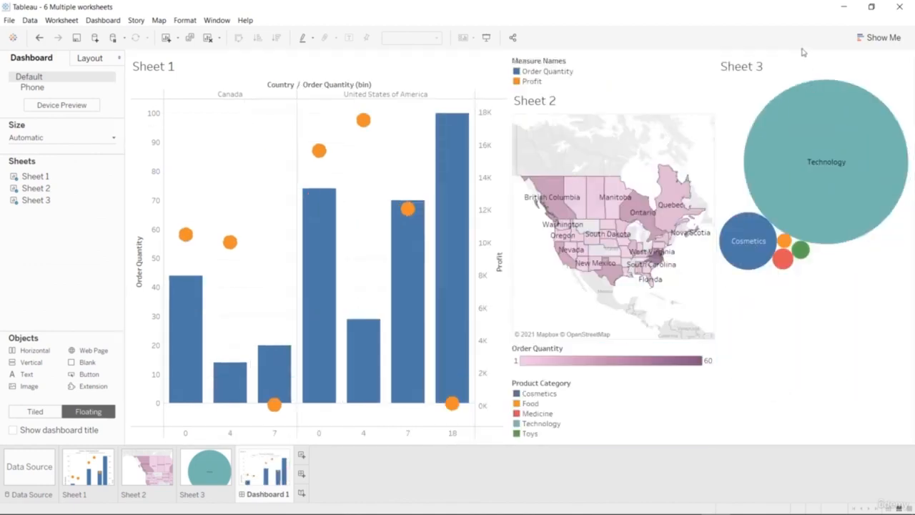
pyautogui.moveTo(509, 256); pyautogui.dragTo(407, 272)
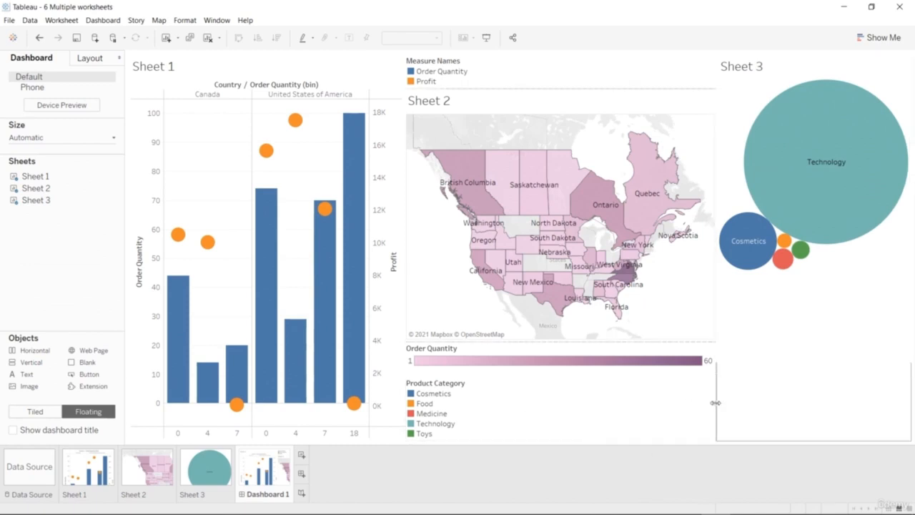
pyautogui.click(416, 405)
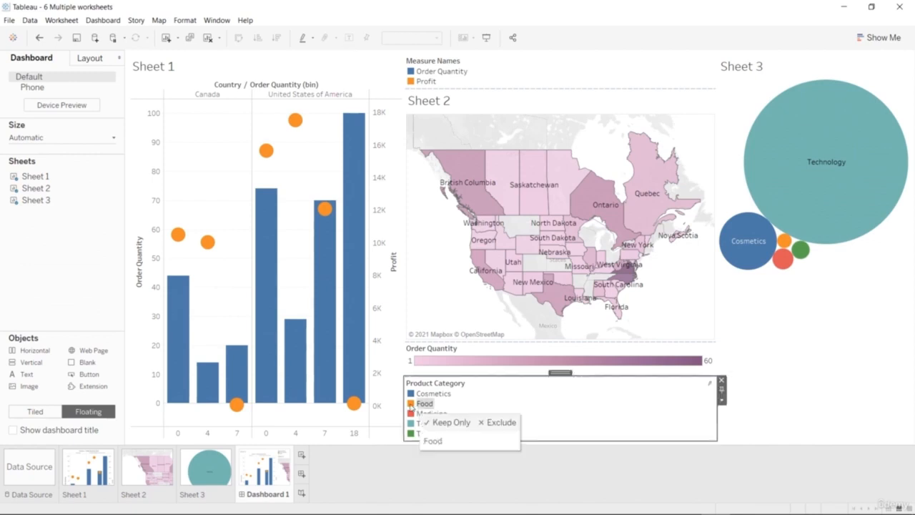
pyautogui.doubleClick(411, 405)
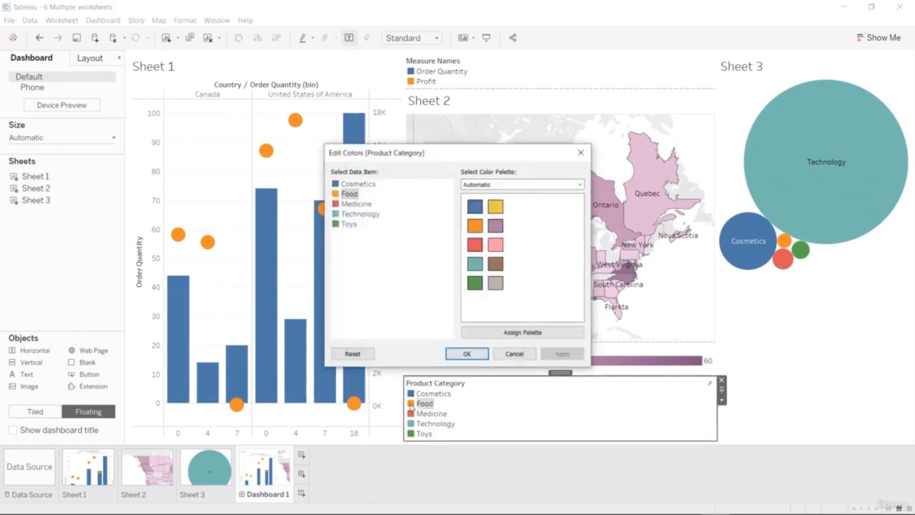
pyautogui.click(522, 354)
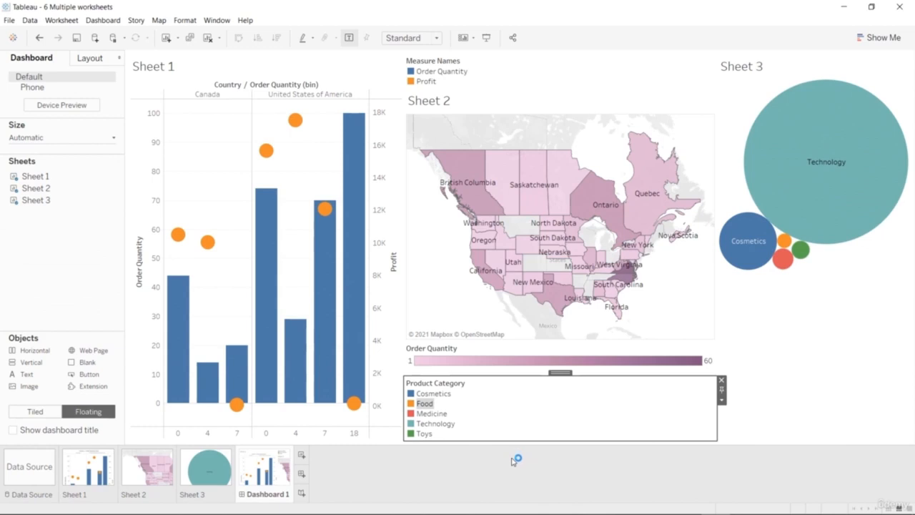
# Highlight the Order Quantity marks and the Profit marks of Sheet 1 in turn through the Measure Names legend.
pyautogui.click(413, 74)
pyautogui.click(412, 74)
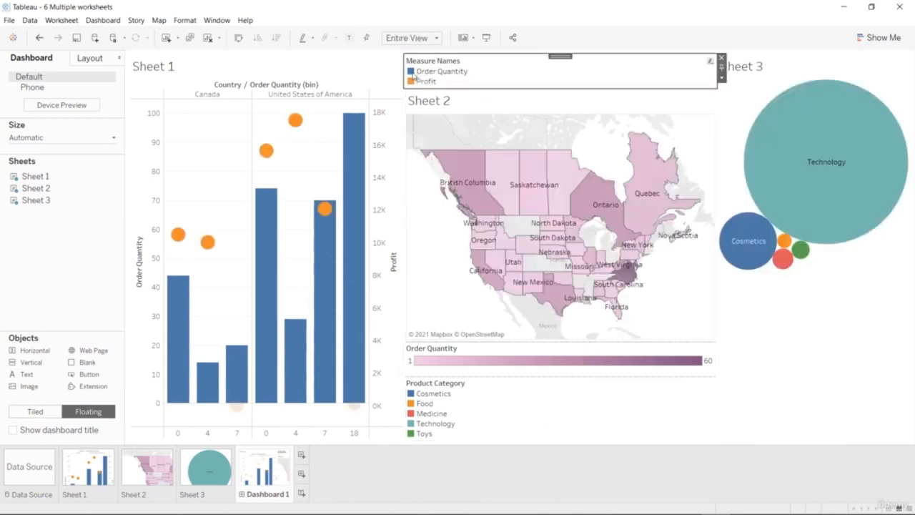
pyautogui.click(413, 81)
pyautogui.click(413, 81)
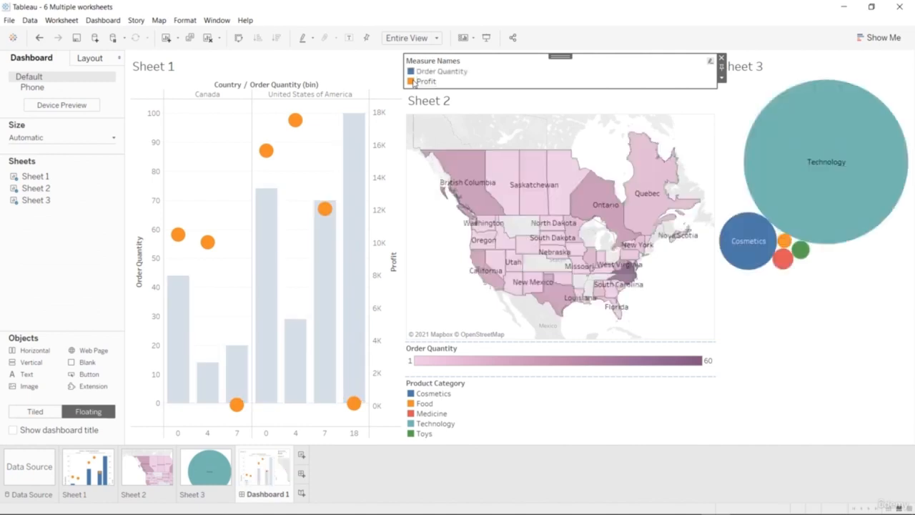
pyautogui.click(564, 366)
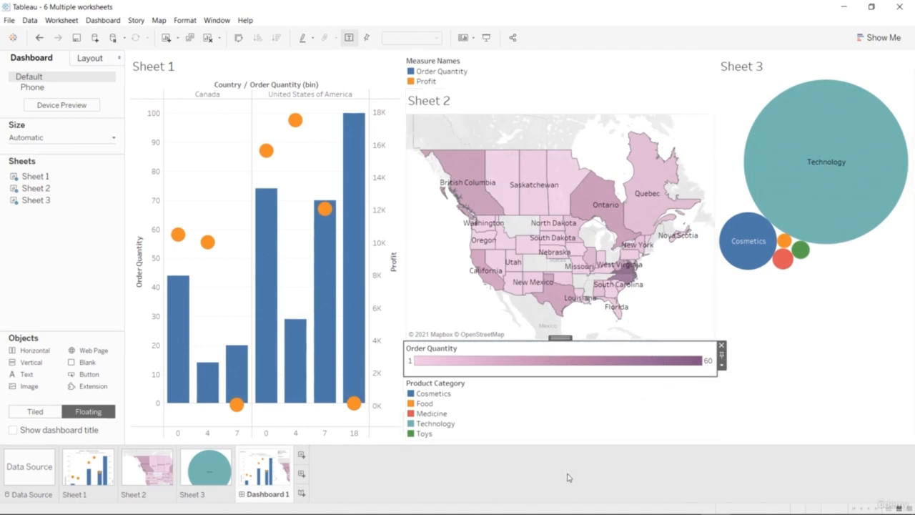
# Add the text "Profit vs Quantity" in front of the sheet name in the Sheet 1 title.
pyautogui.click(164, 67)
pyautogui.doubleClick(164, 67)
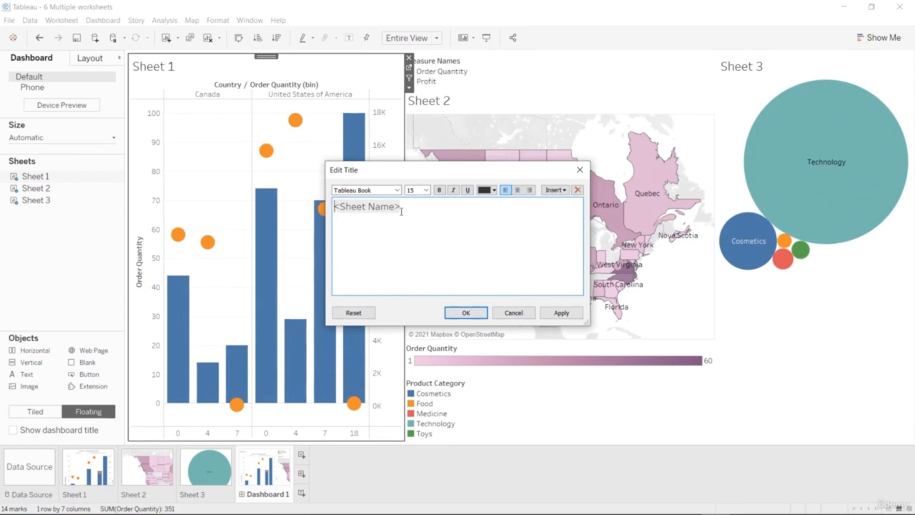
pyautogui.write('B')
pyautogui.press('BackSpace')
pyautogui.write('Pro')
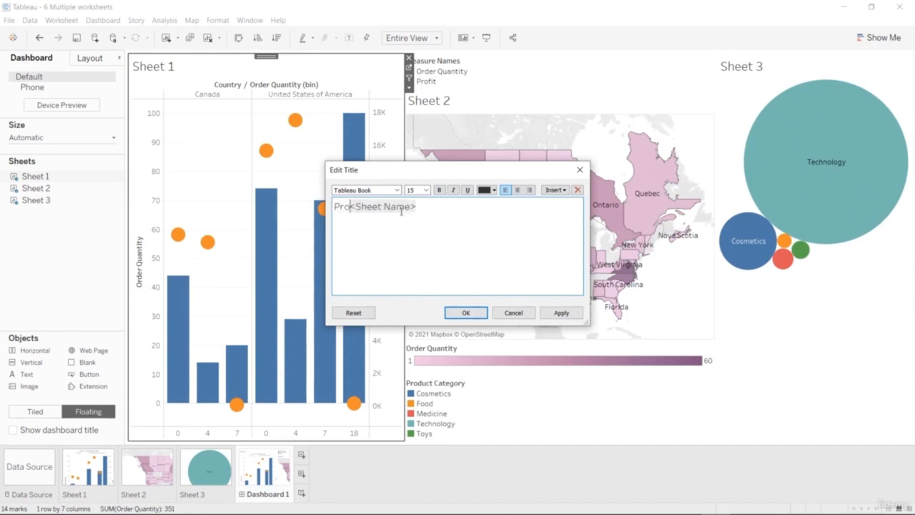
pyautogui.write('fit vs')
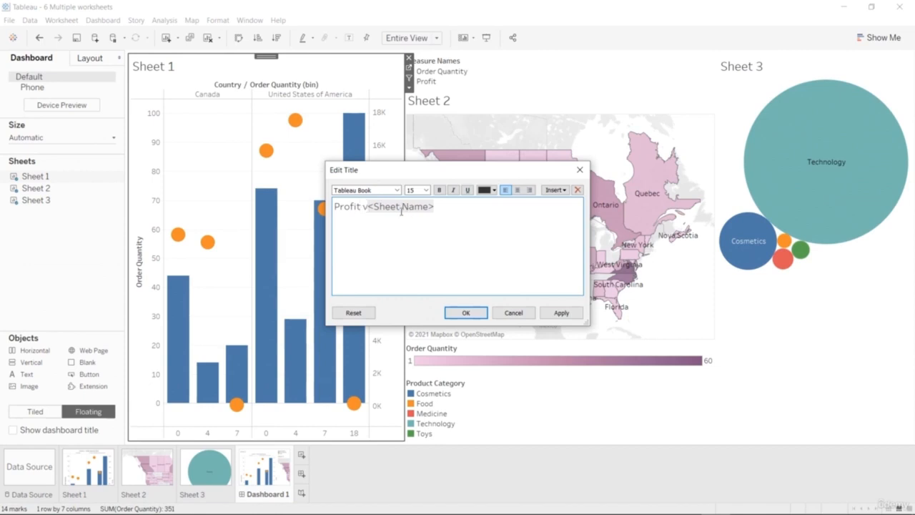
pyautogui.write(' Q')
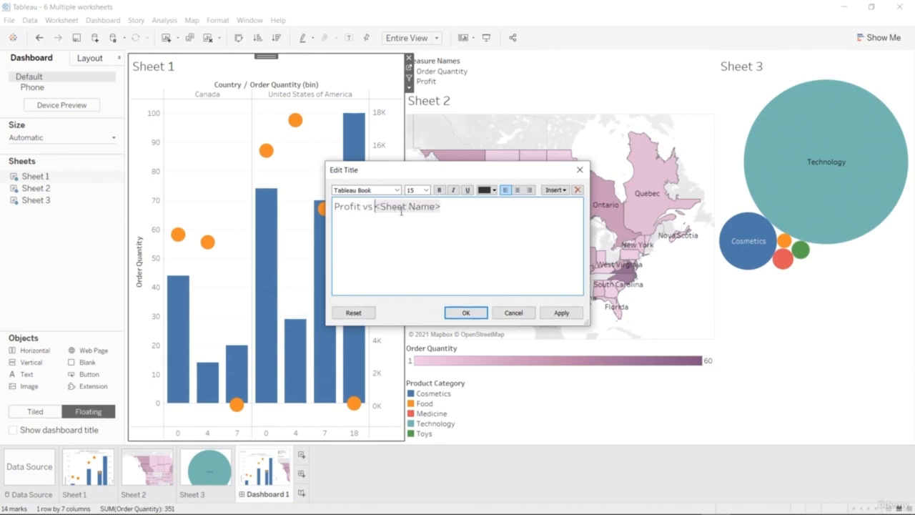
pyautogui.write('uantity')
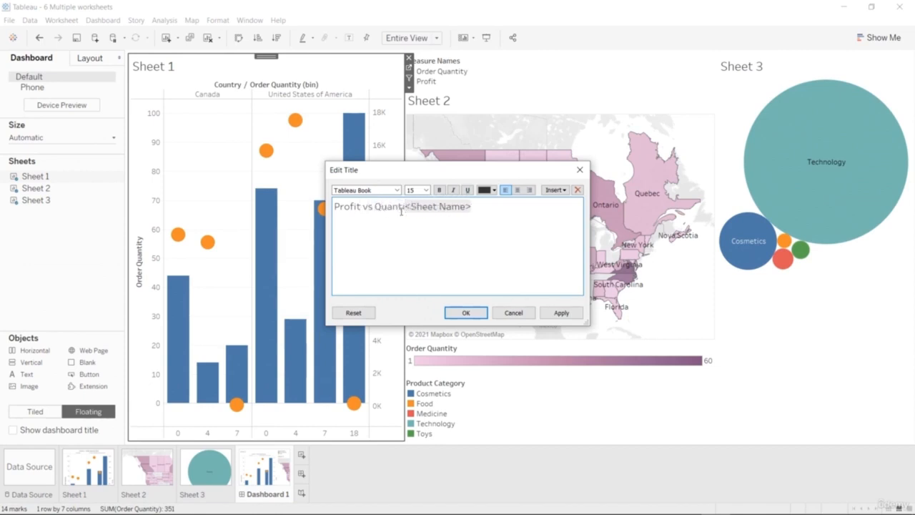
pyautogui.click(465, 312)
# Remove the sheet name placeholder from the bar chart's title, leaving only "Profit vs Quantity".
pyautogui.doubleClick(252, 67)
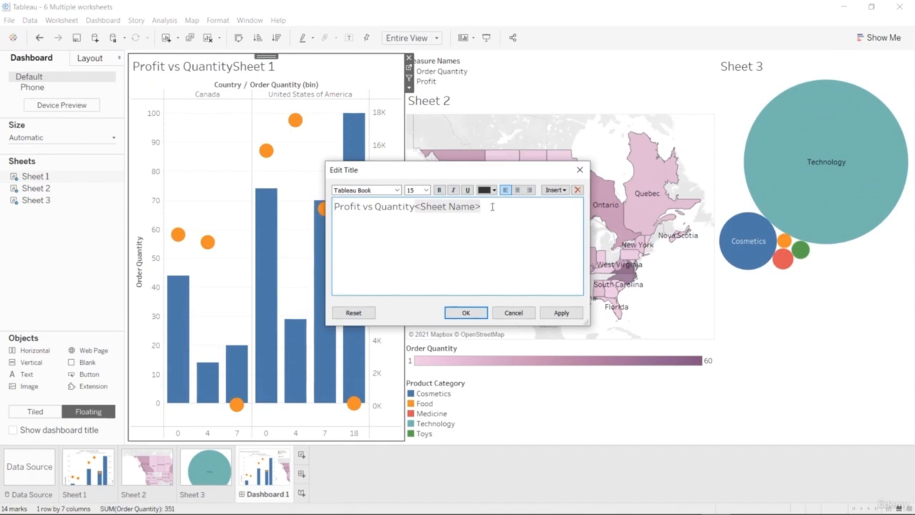
pyautogui.press('BackSpace')
pyautogui.press('BackSpace')
pyautogui.press('BackSpace')
pyautogui.press('BackSpace')
pyautogui.press('BackSpace')
pyautogui.press('BackSpace')
pyautogui.press('BackSpace')
pyautogui.press('BackSpace')
pyautogui.press('BackSpace')
pyautogui.press('BackSpace')
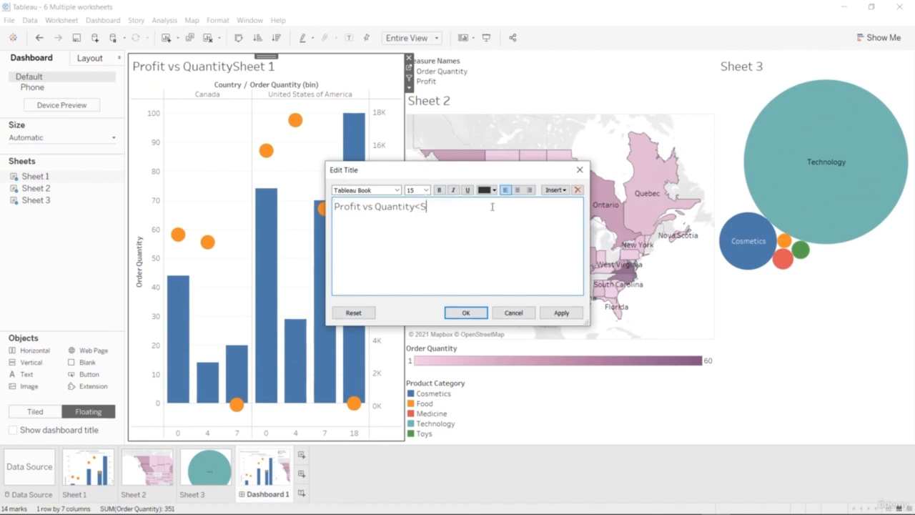
pyautogui.click(465, 313)
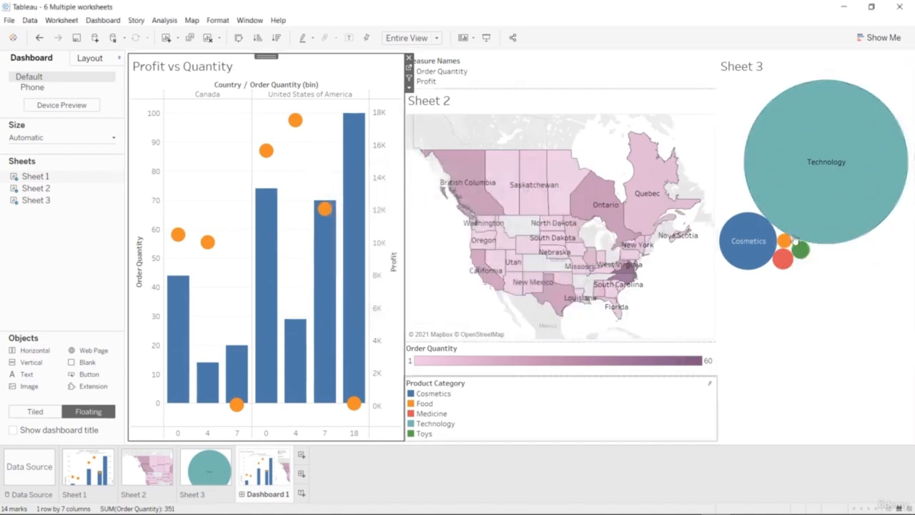
# Replace the title of the Sheet 3 bubble chart with "Category Profit".
pyautogui.click(751, 67)
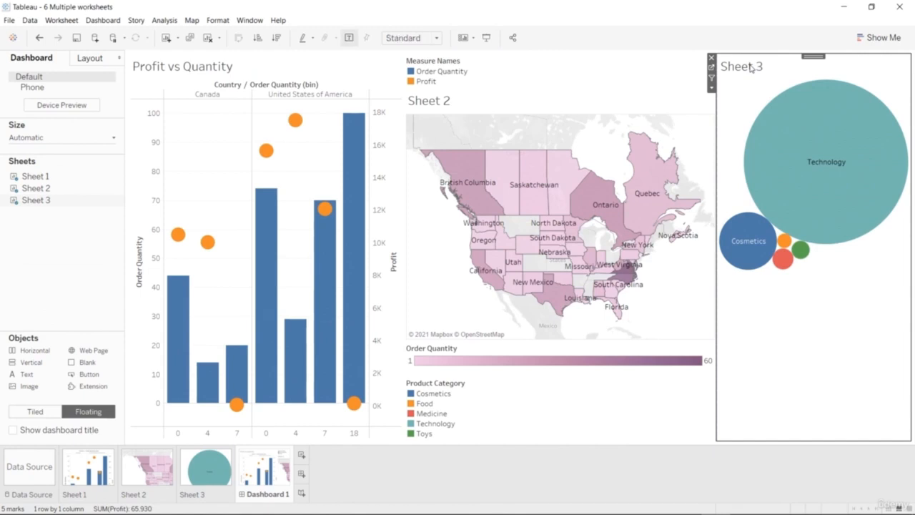
pyautogui.doubleClick(750, 67)
pyautogui.write('Categor')
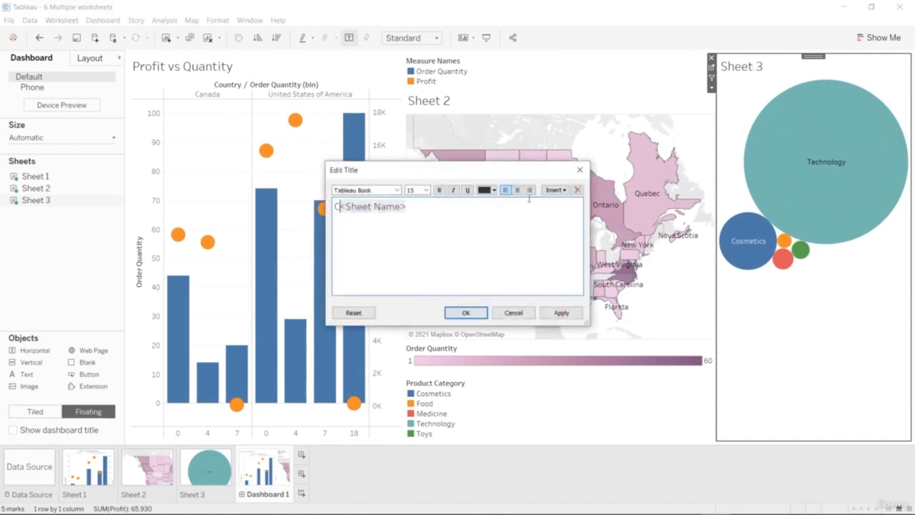
pyautogui.write('y Profit')
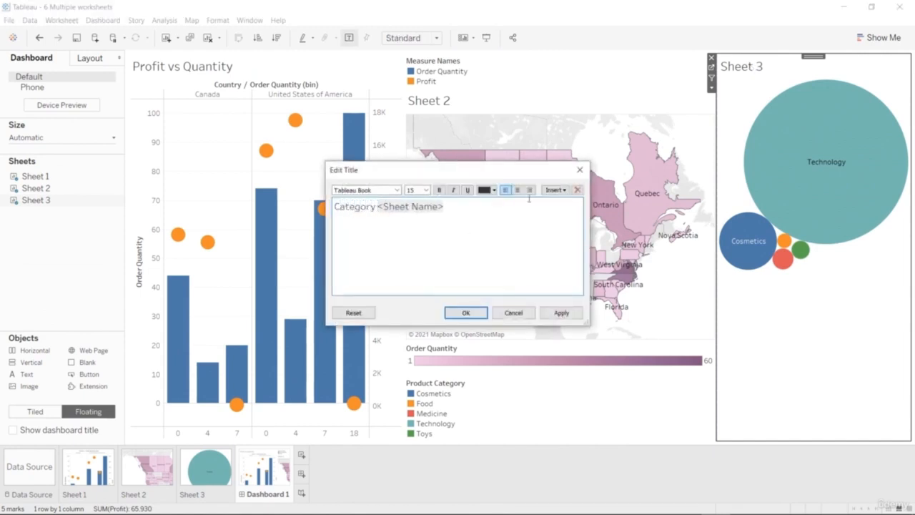
pyautogui.press('Delete')
pyautogui.press('Delete')
pyautogui.press('Delete')
pyautogui.press('Delete')
pyautogui.press('Delete')
pyautogui.press('Delete')
pyautogui.press('Delete')
pyautogui.press('Delete')
pyautogui.press('Delete')
pyautogui.press('Delete')
pyautogui.press('Delete')
pyautogui.press('Delete')
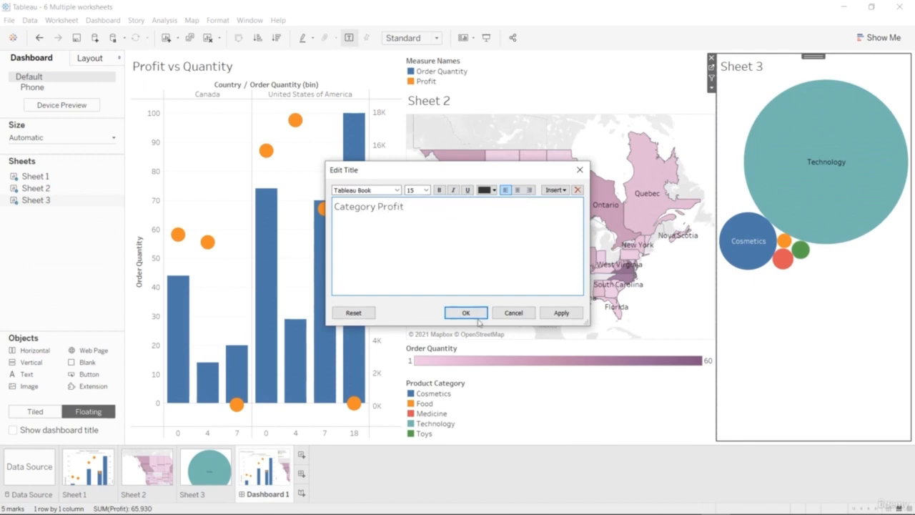
pyautogui.click(479, 315)
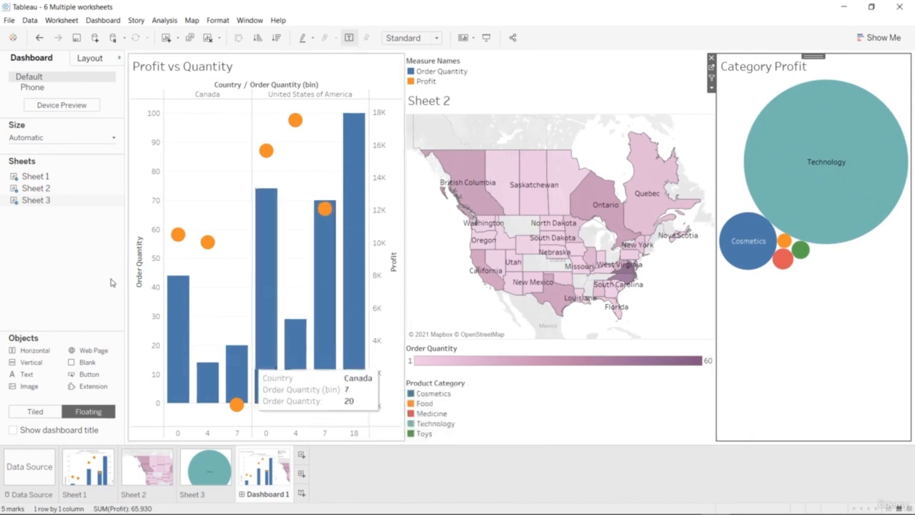
# Try the Range sizing option for the dashboard and return it to Automatic.
pyautogui.click(67, 136)
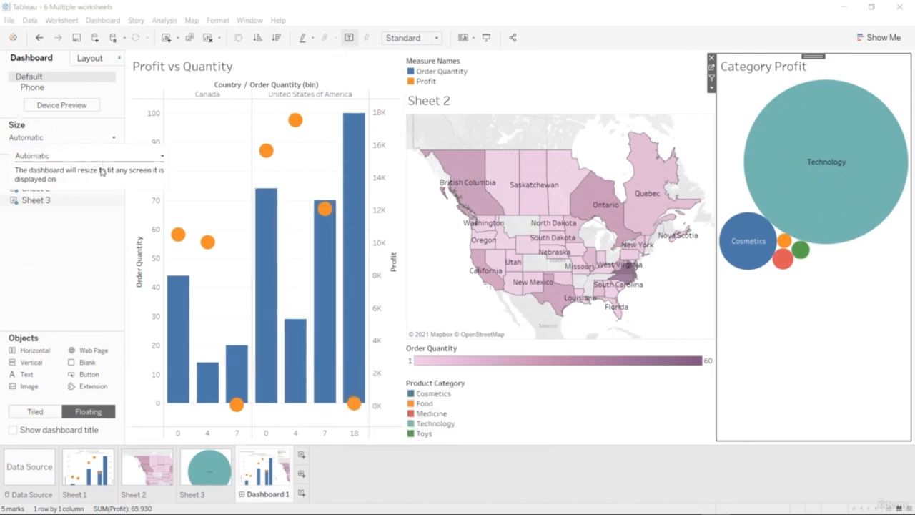
pyautogui.click(156, 164)
pyautogui.click(119, 183)
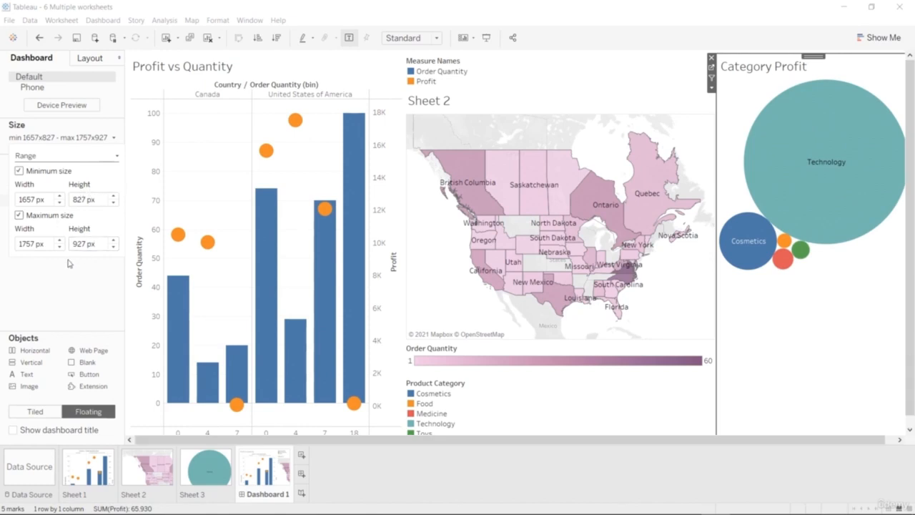
pyautogui.click(105, 157)
pyautogui.click(86, 176)
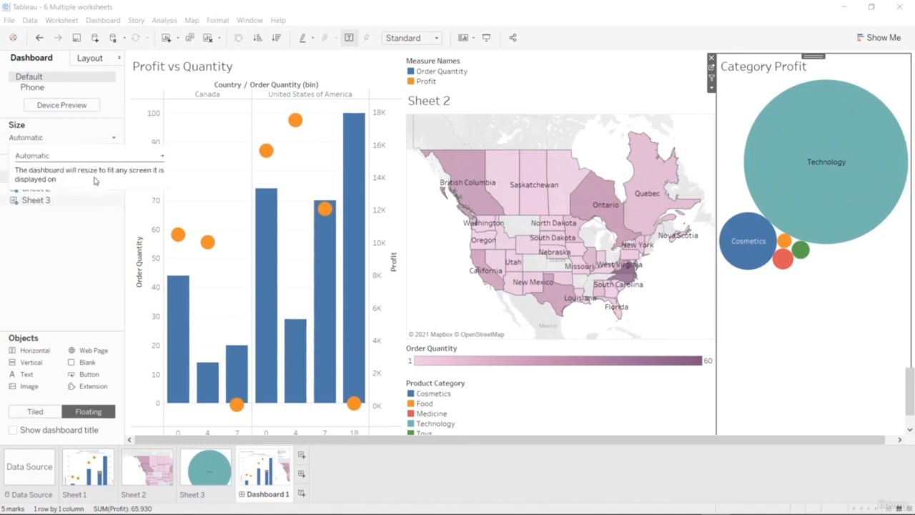
pyautogui.click(81, 249)
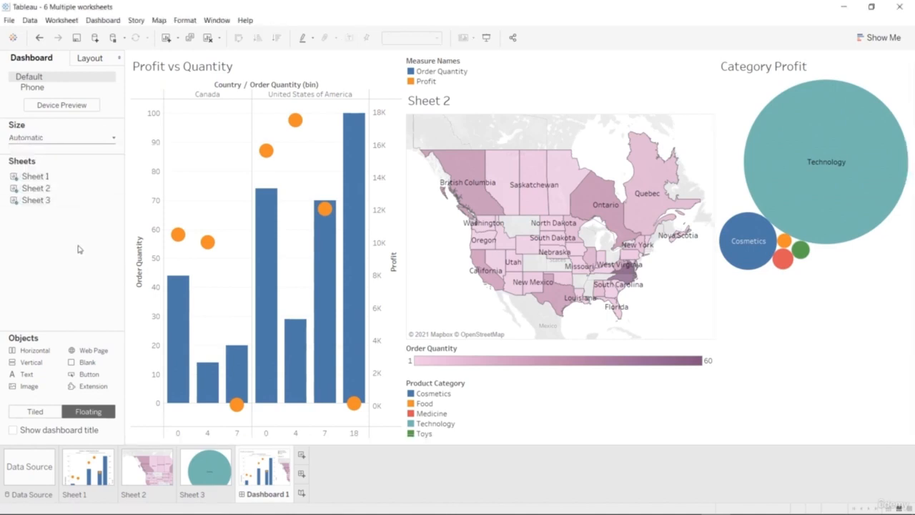
pyautogui.click(38, 363)
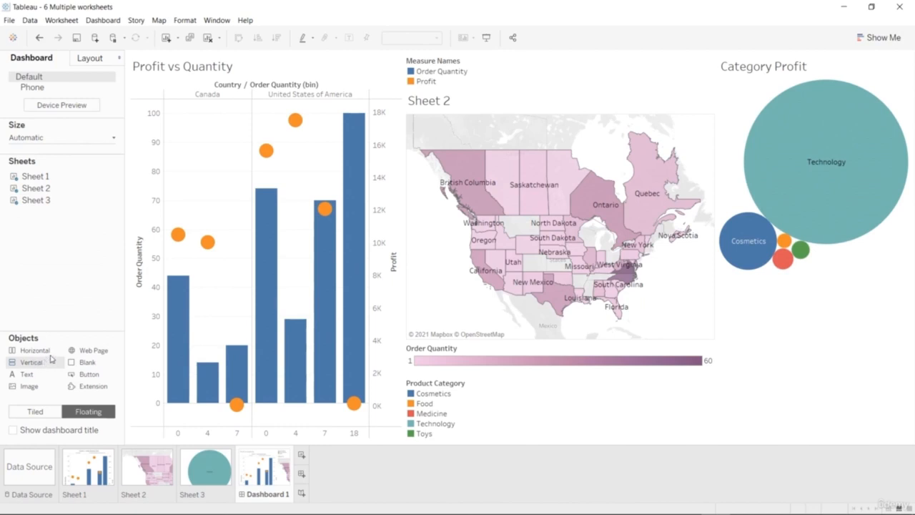
# Show the dashboard title and replace its sheet name placeholder with "Sales Data Dashboard".
pyautogui.click(12, 430)
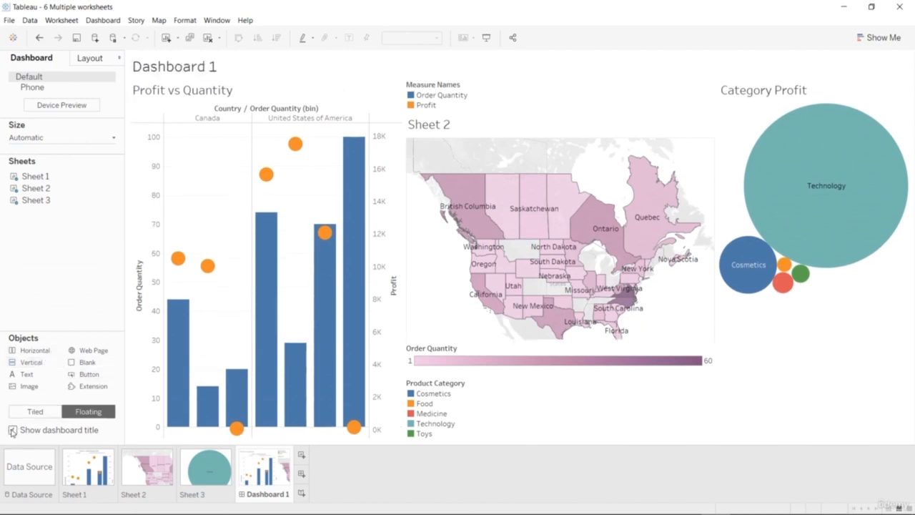
pyautogui.click(189, 72)
pyautogui.doubleClick(189, 72)
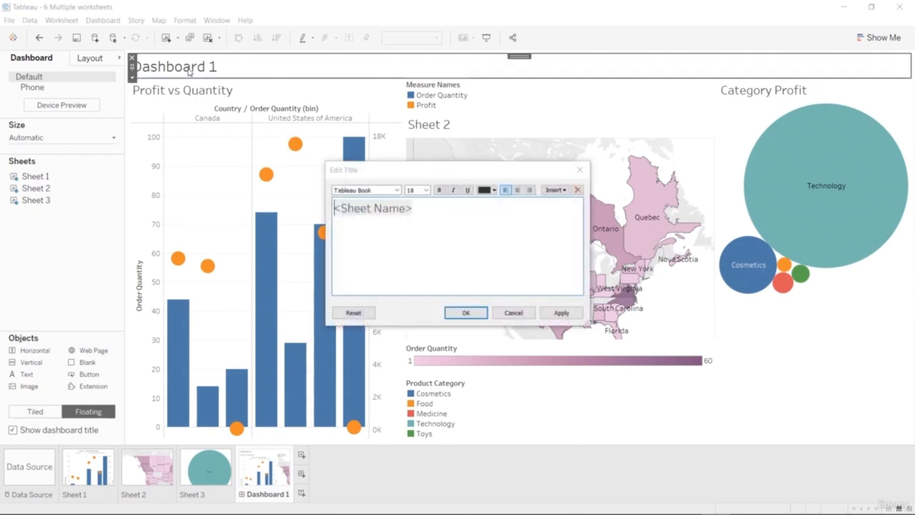
pyautogui.hotkey('ctrl', 'a')
pyautogui.write('Sales Da')
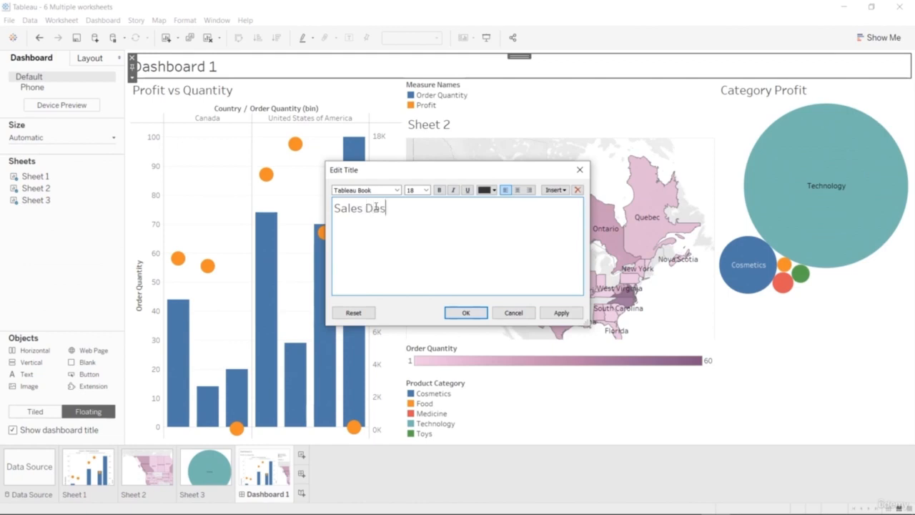
pyautogui.write('shboard')
pyautogui.press('Left')
pyautogui.press('Left')
pyautogui.press('Left')
pyautogui.press('Left')
pyautogui.press('Left')
pyautogui.press('Left')
pyautogui.press('Left')
pyautogui.press('Left')
pyautogui.press('Left')
pyautogui.write('Data')
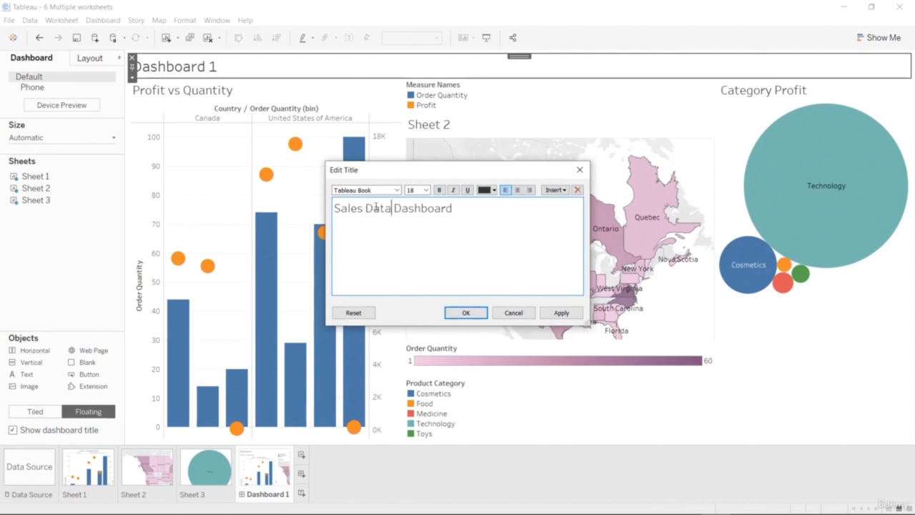
pyautogui.click(466, 313)
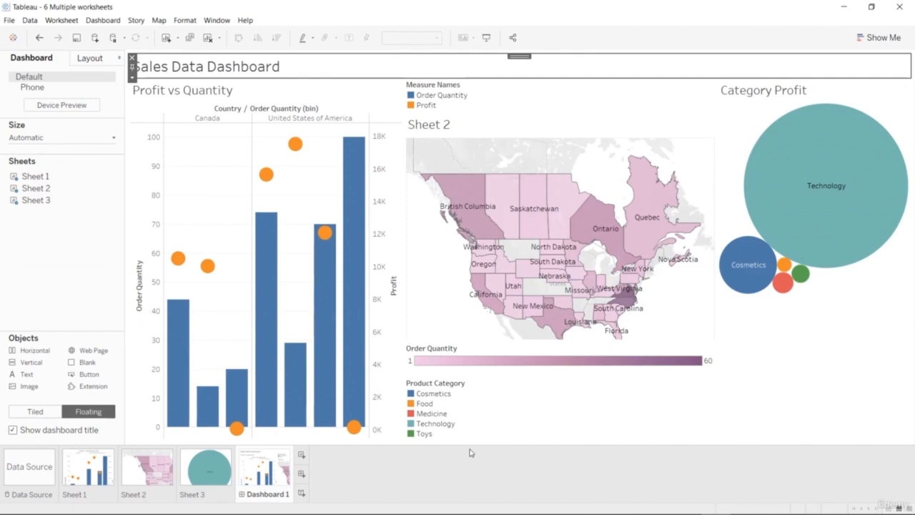
pyautogui.click(78, 262)
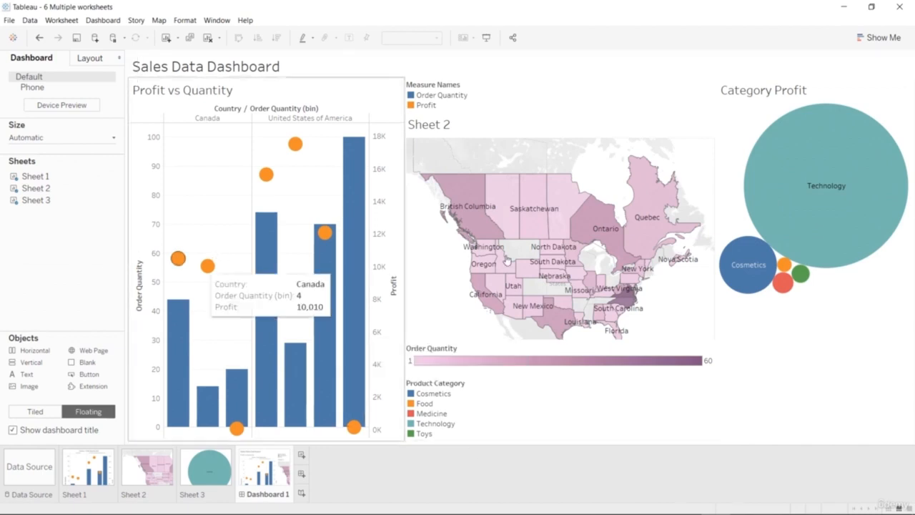
# Inspect the Order Quantity map by highlighting British Columbia and South Dakota in turn, and clear the selection.
pyautogui.moveTo(540, 230)
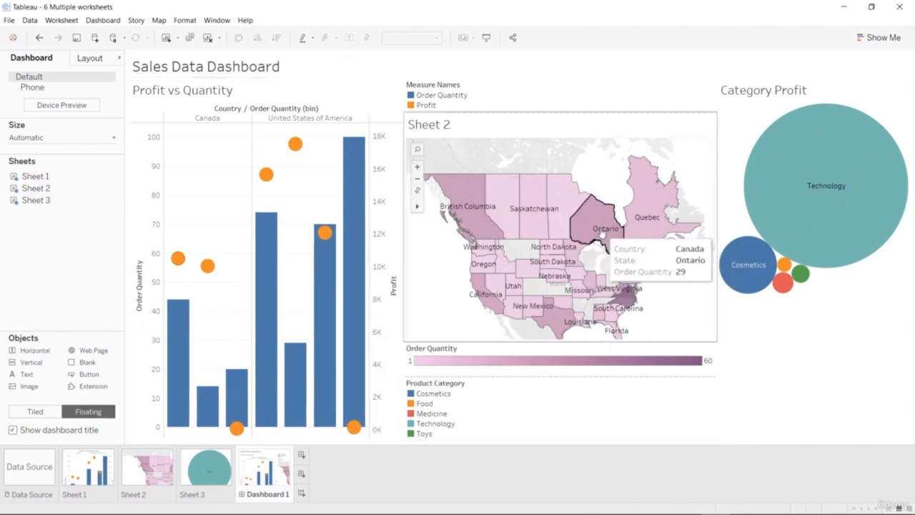
pyautogui.click(479, 224)
pyautogui.click(479, 224)
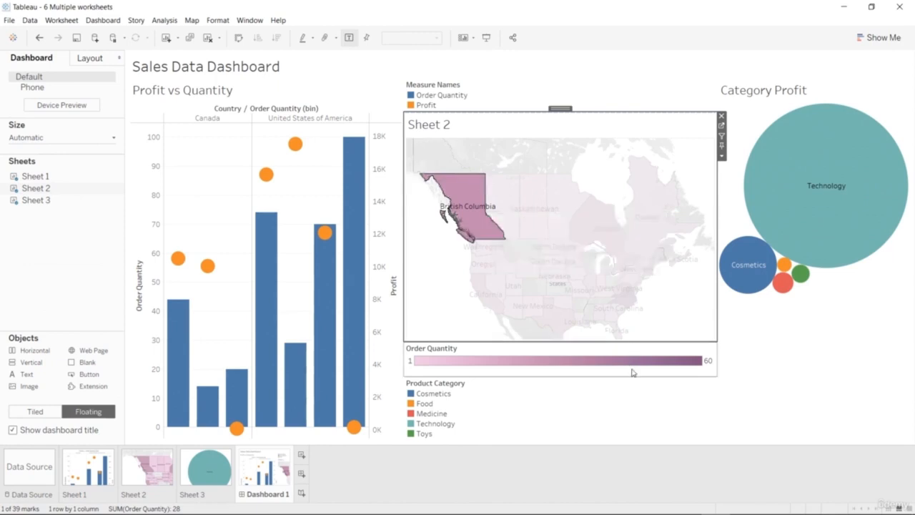
pyautogui.click(549, 261)
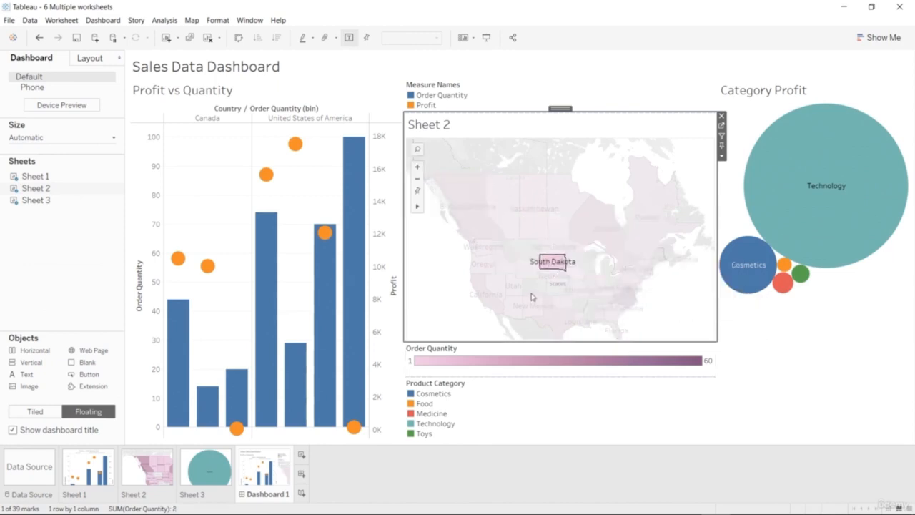
pyautogui.click(530, 295)
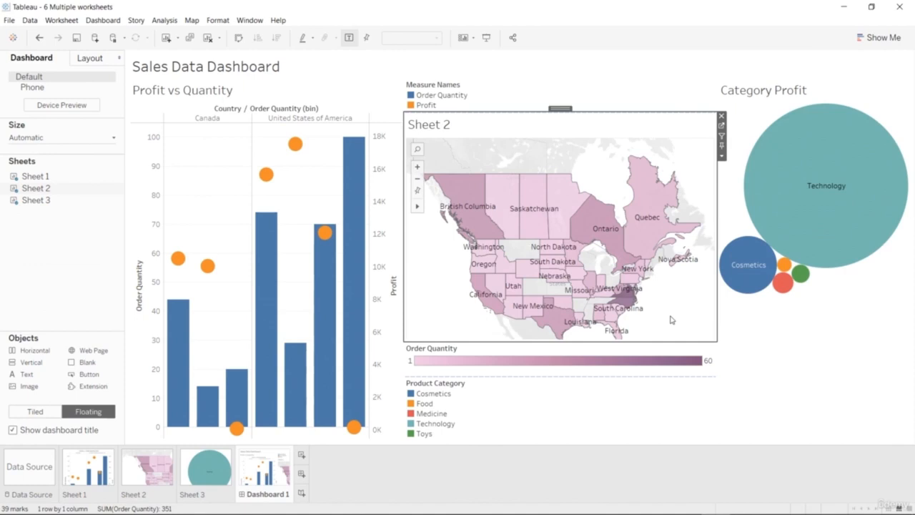
# Examine the profit of the Technology, Cosmetics and Medicine bubbles in the Category Profit chart, leaving no bubble selected.
pyautogui.click(792, 250)
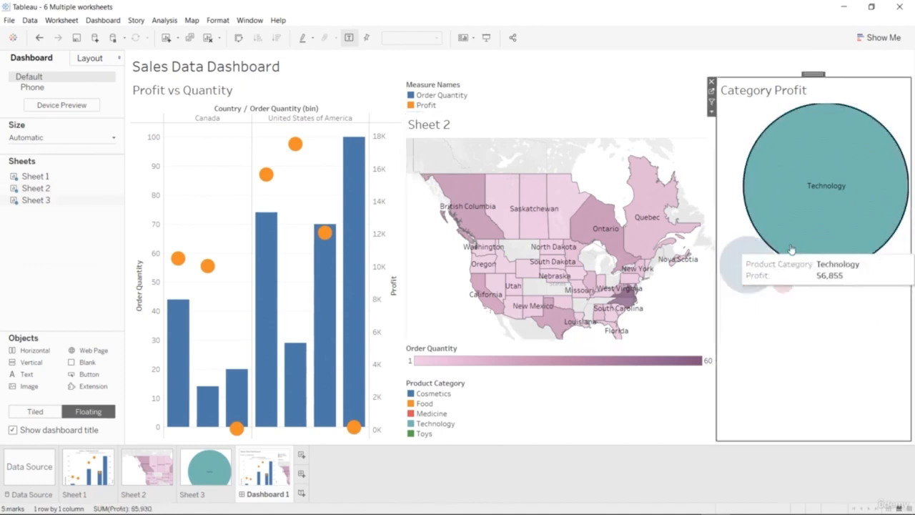
pyautogui.click(748, 265)
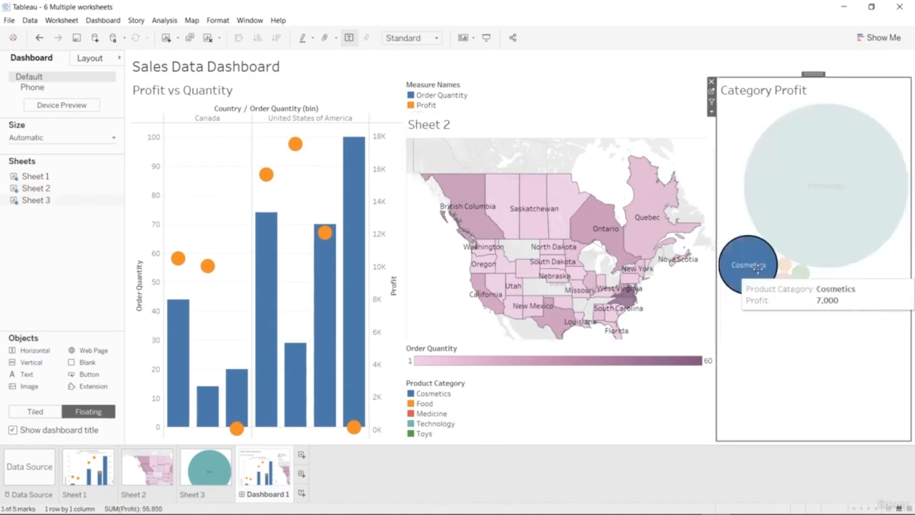
pyautogui.click(782, 342)
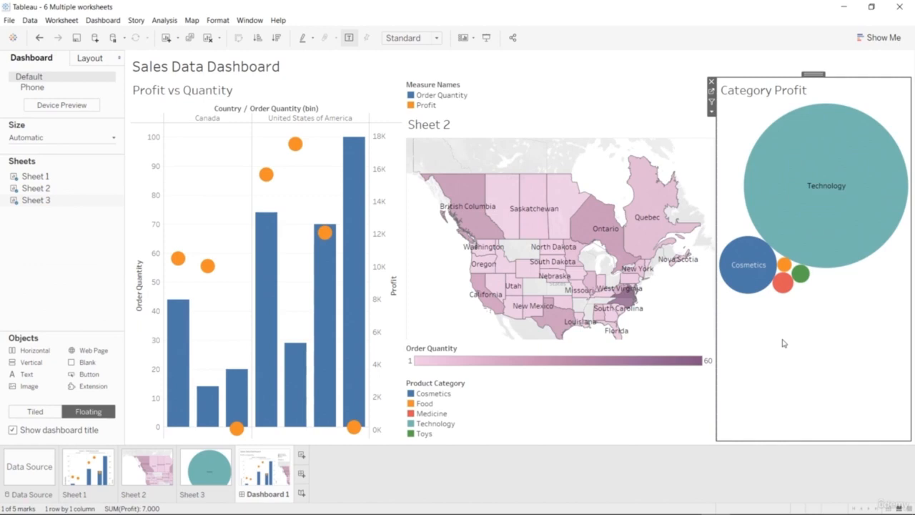
pyautogui.click(783, 343)
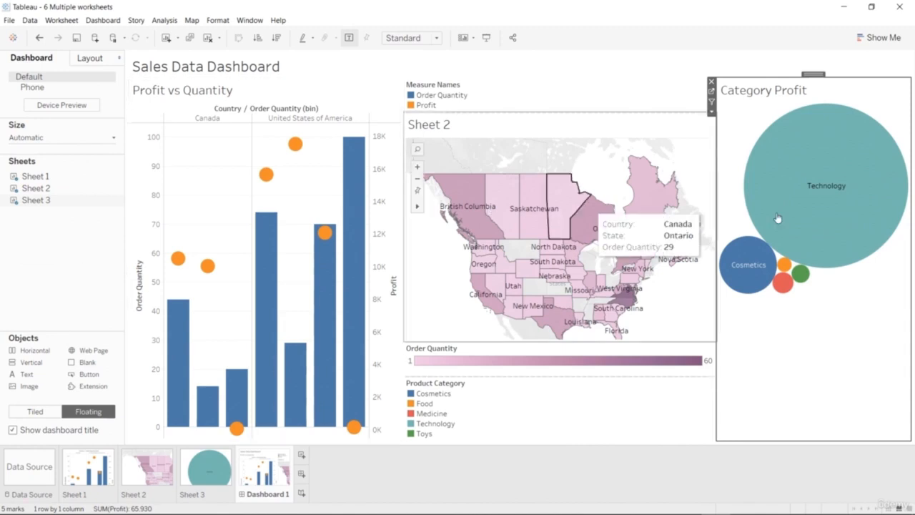
pyautogui.moveTo(784, 284)
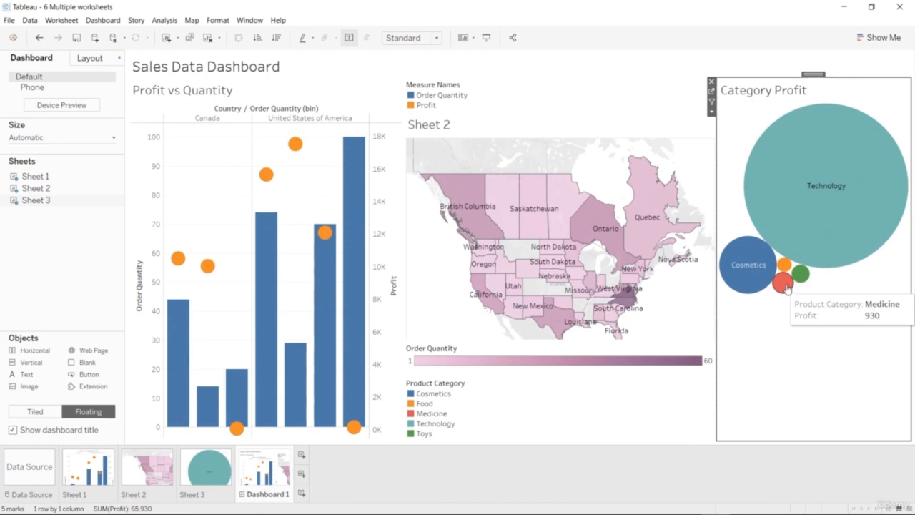
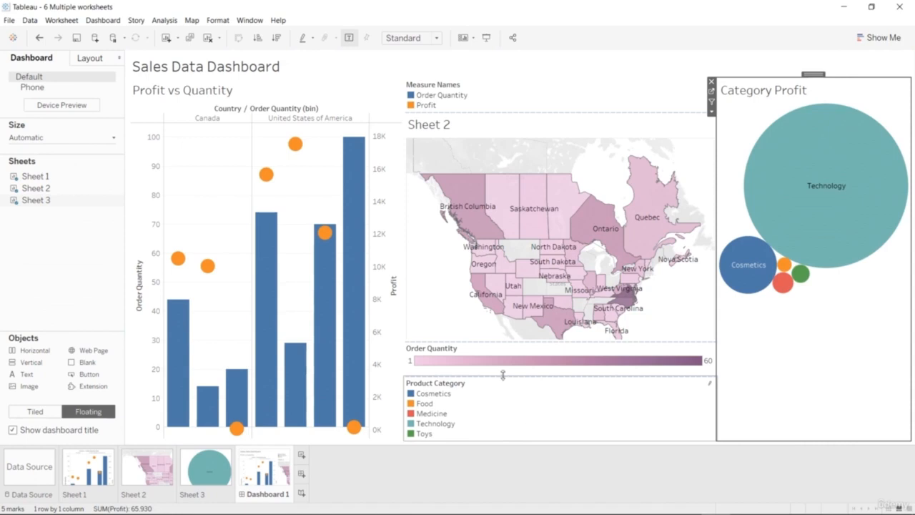
# Use the Sheet 2 map as a filter for the dashboard and filter the other charts by Ontario.
pyautogui.click(456, 316)
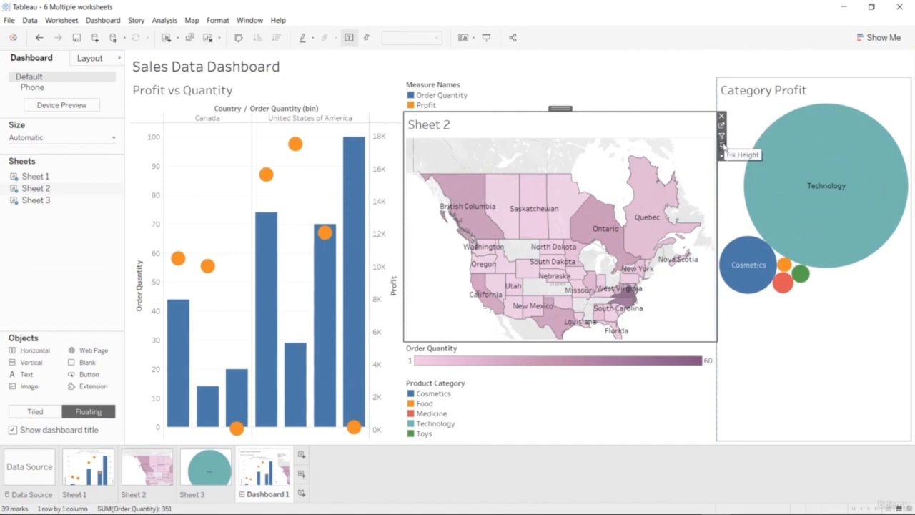
pyautogui.click(722, 137)
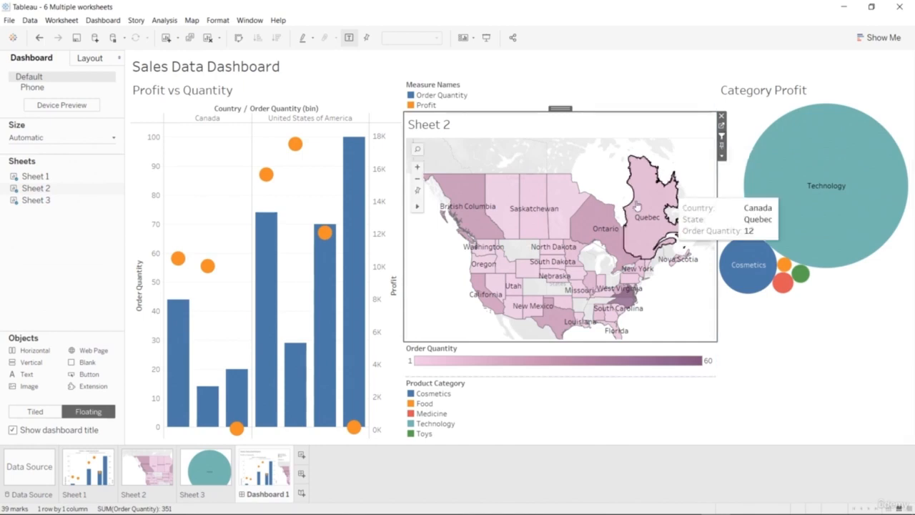
pyautogui.click(607, 222)
pyautogui.click(608, 221)
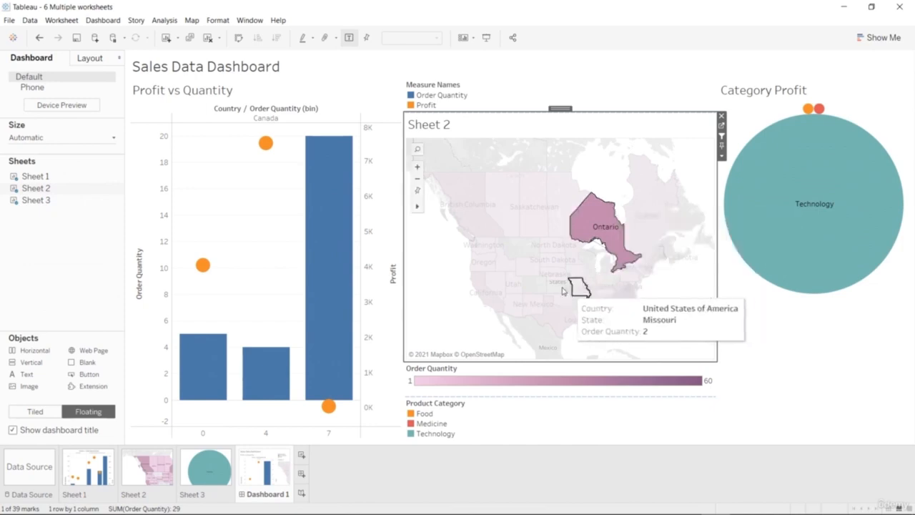
# Filter the dashboard by Texas, California and New York in turn, and examine New York's category profit and quantity bars.
pyautogui.click(554, 316)
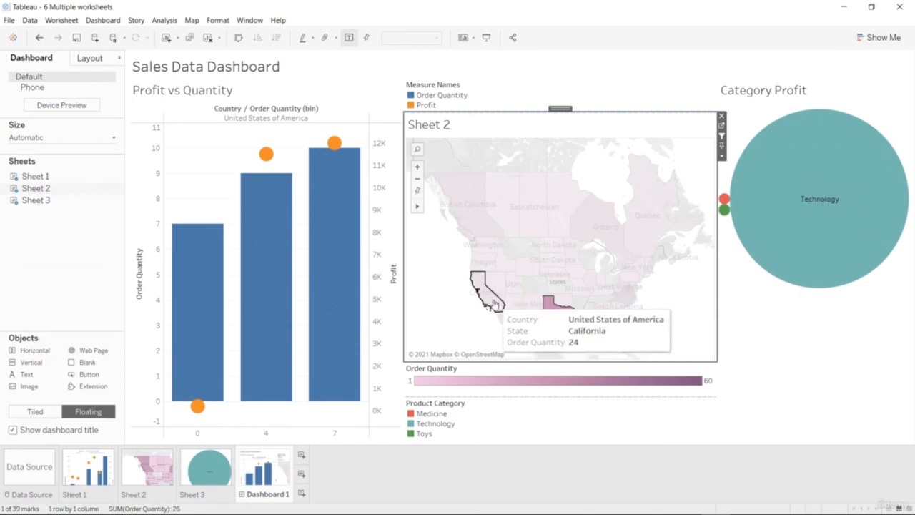
pyautogui.click(493, 304)
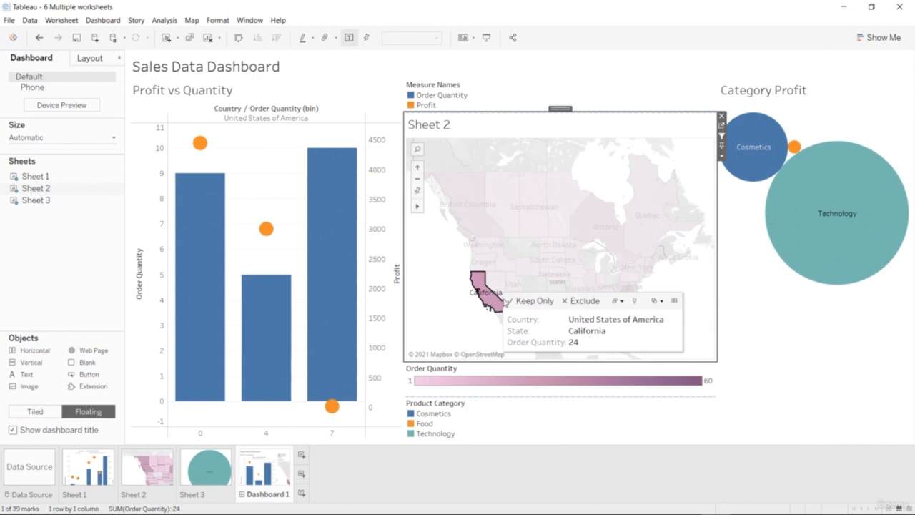
pyautogui.moveTo(645, 269)
pyautogui.click(643, 268)
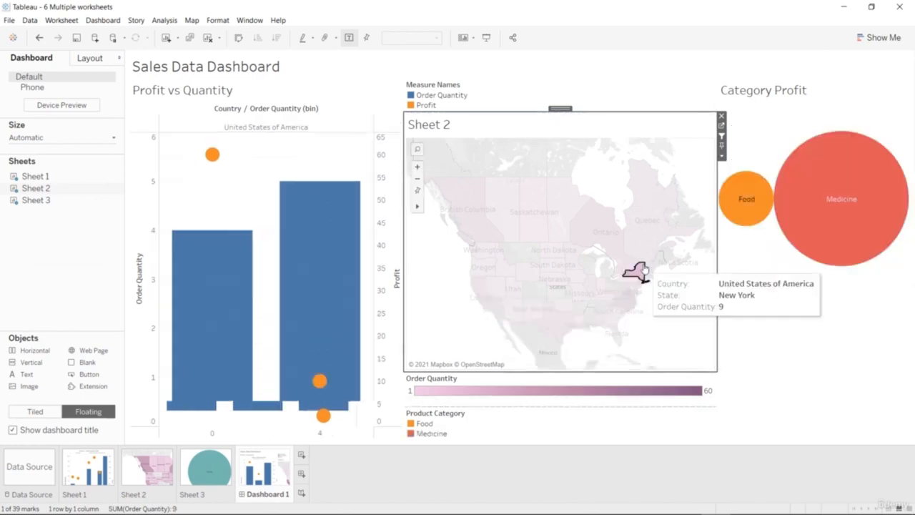
pyautogui.moveTo(804, 242)
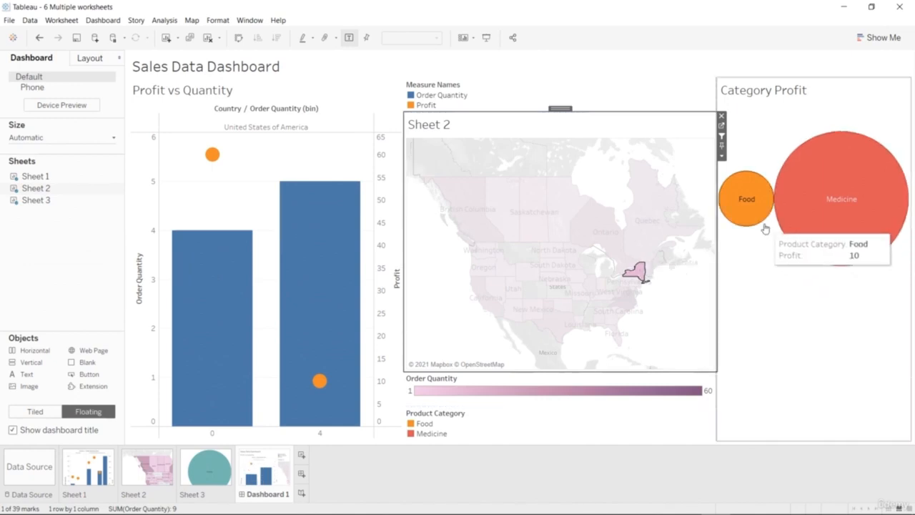
pyautogui.moveTo(334, 335)
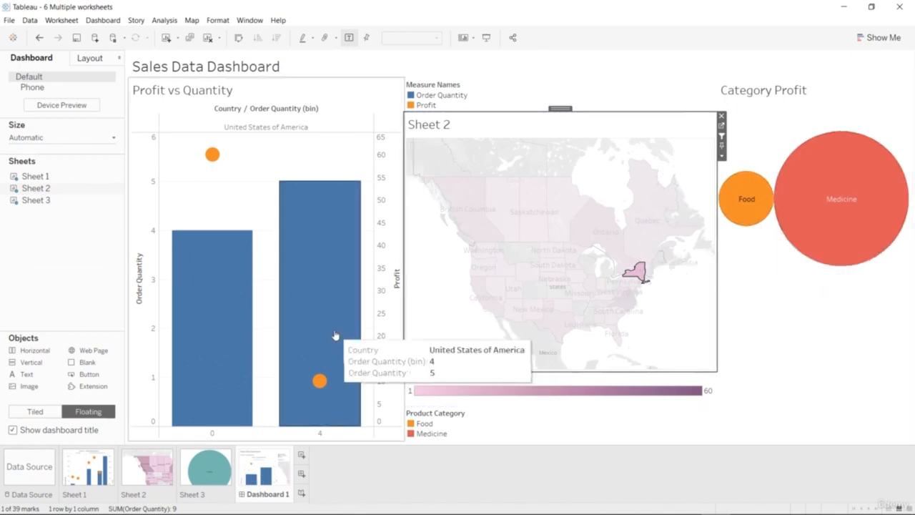
pyautogui.moveTo(225, 346)
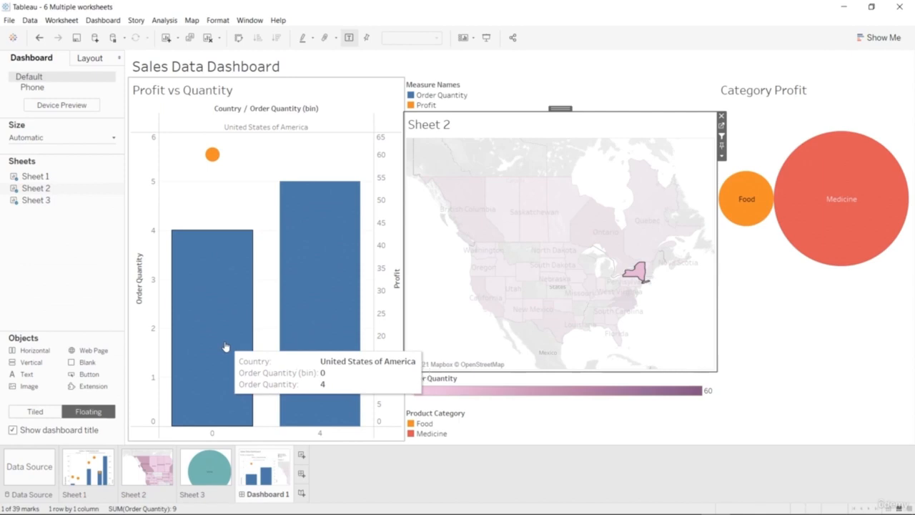
# Filter the charts through the Canadian provinces on the map, from Quebec and Ontario across Saskatchewan to British Columbia.
pyautogui.click(643, 247)
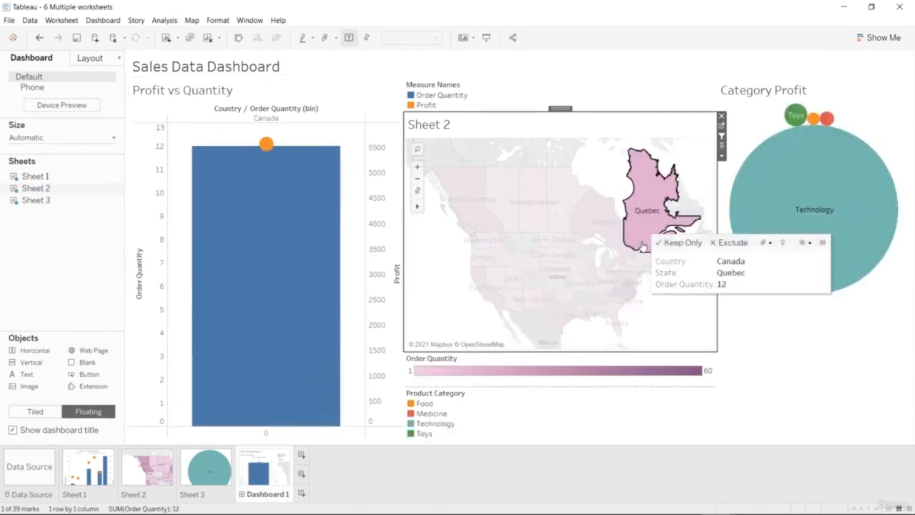
pyautogui.moveTo(616, 251)
pyautogui.click(612, 263)
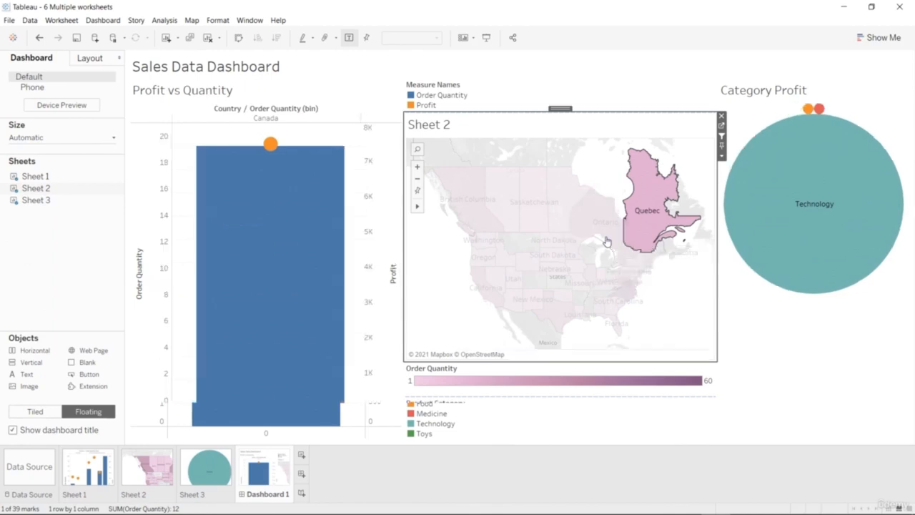
pyautogui.click(559, 225)
pyautogui.click(540, 225)
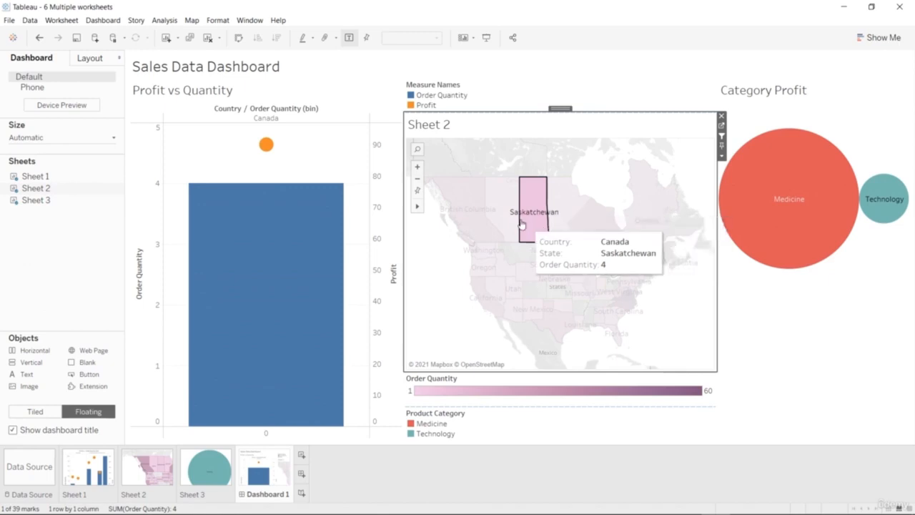
pyautogui.click(514, 223)
pyautogui.click(460, 223)
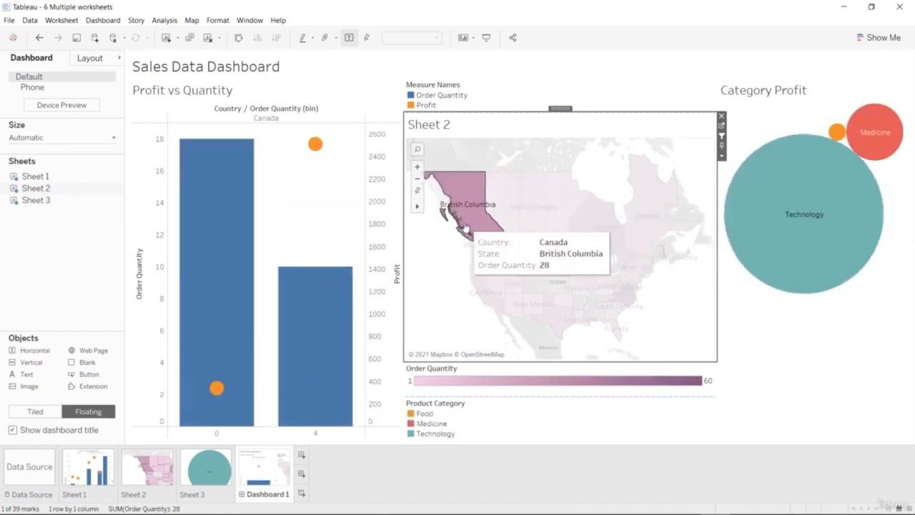
# Examine the filtered charts for the western states, including Oregon, California, Arizona and Utah, ending on Oregon.
pyautogui.click(476, 265)
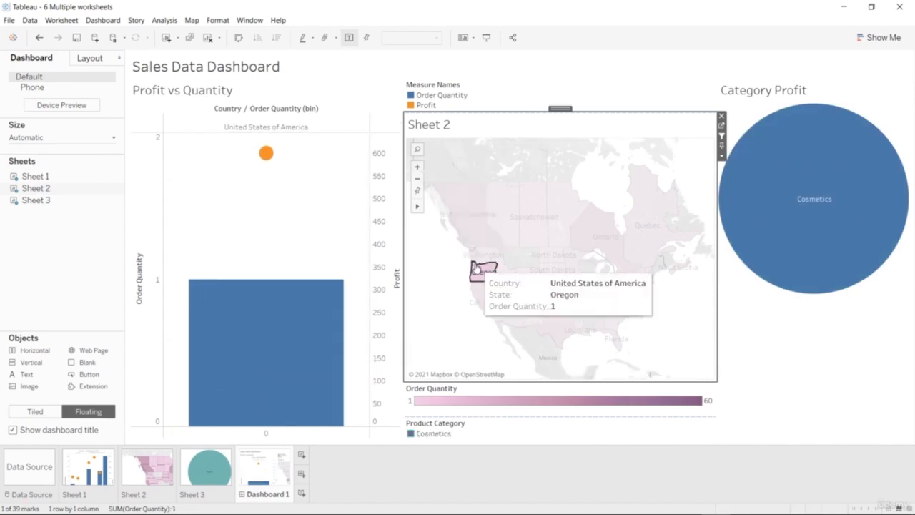
pyautogui.click(484, 302)
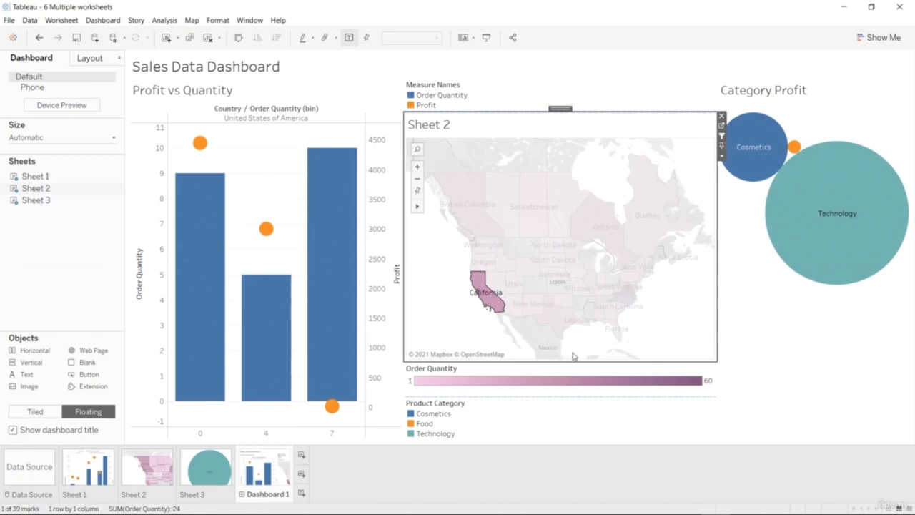
pyautogui.moveTo(562, 336)
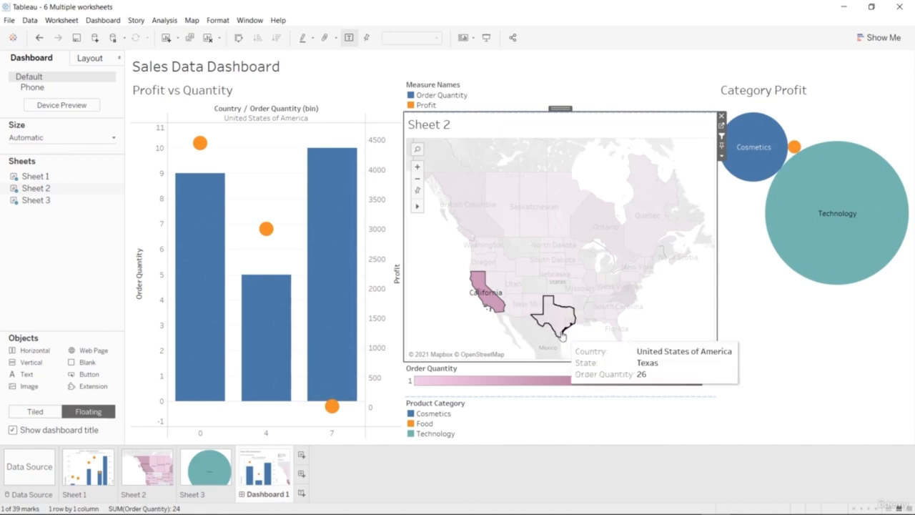
pyautogui.click(526, 306)
pyautogui.click(513, 312)
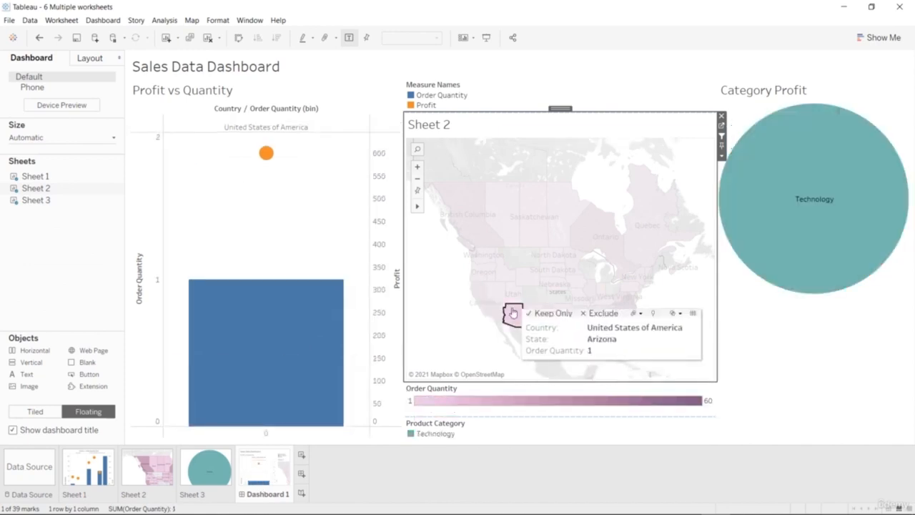
pyautogui.click(509, 293)
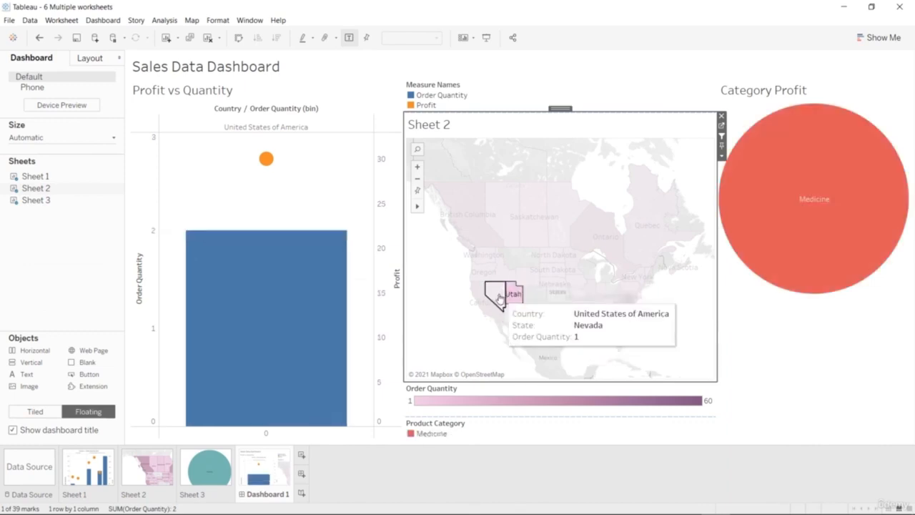
pyautogui.click(496, 293)
pyautogui.click(490, 269)
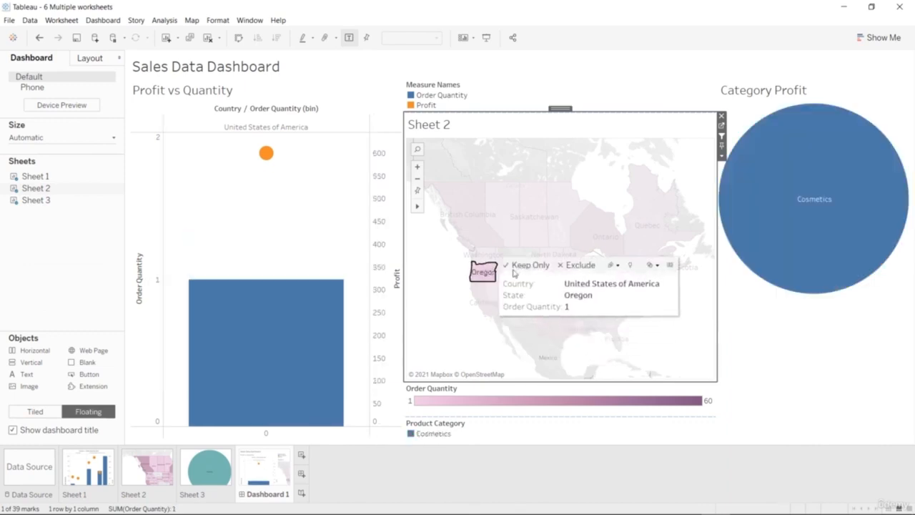
# Filter the charts by North Dakota, Iowa, Missouri, Illinois and Texas in turn to compare their quantity and profit.
pyautogui.click(556, 254)
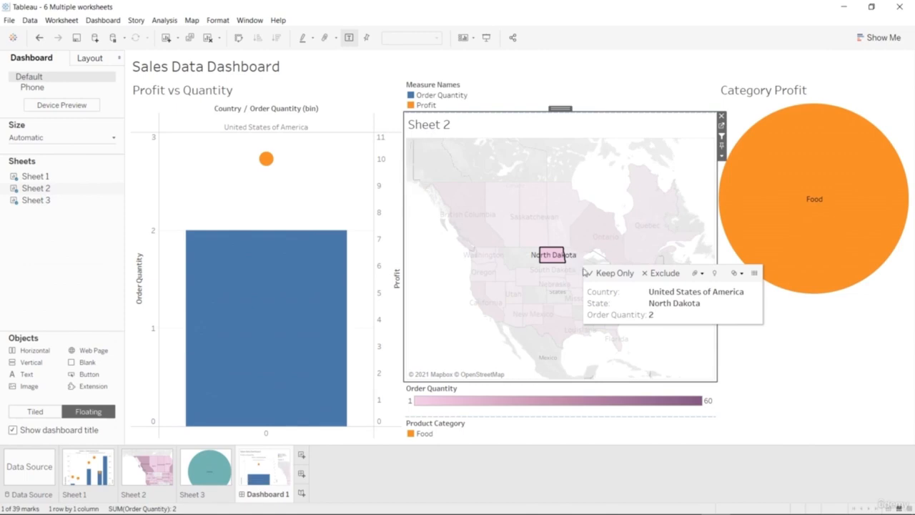
pyautogui.click(576, 281)
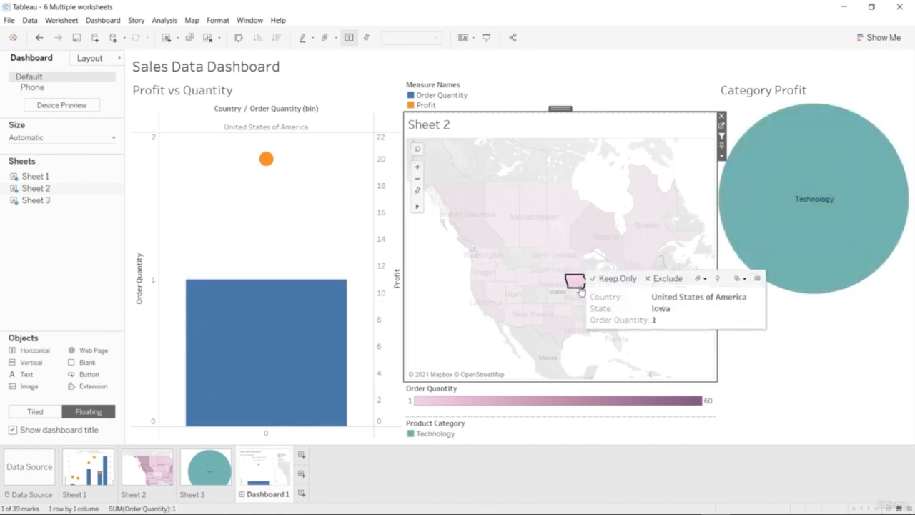
pyautogui.click(577, 291)
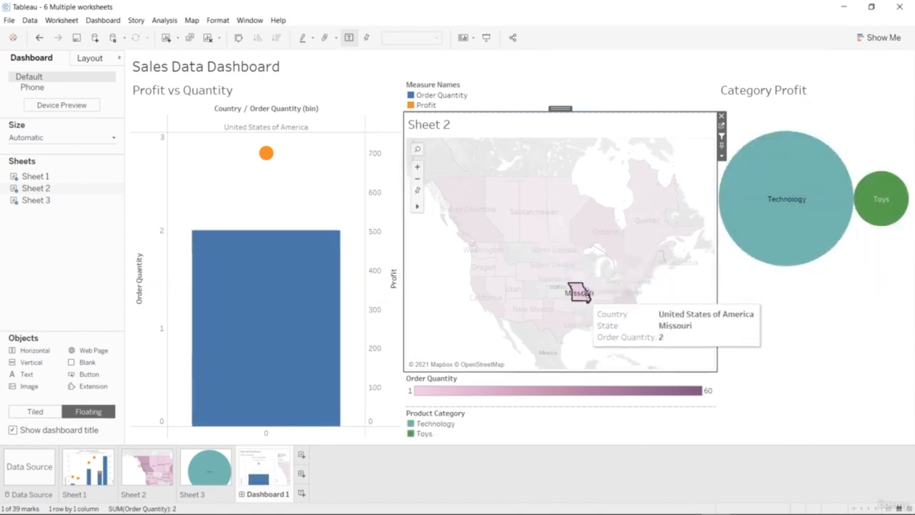
pyautogui.click(590, 285)
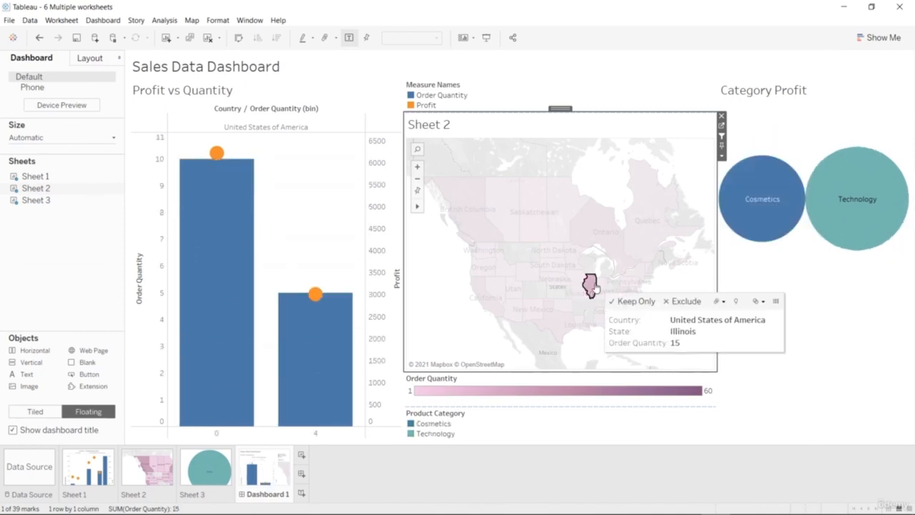
pyautogui.click(567, 320)
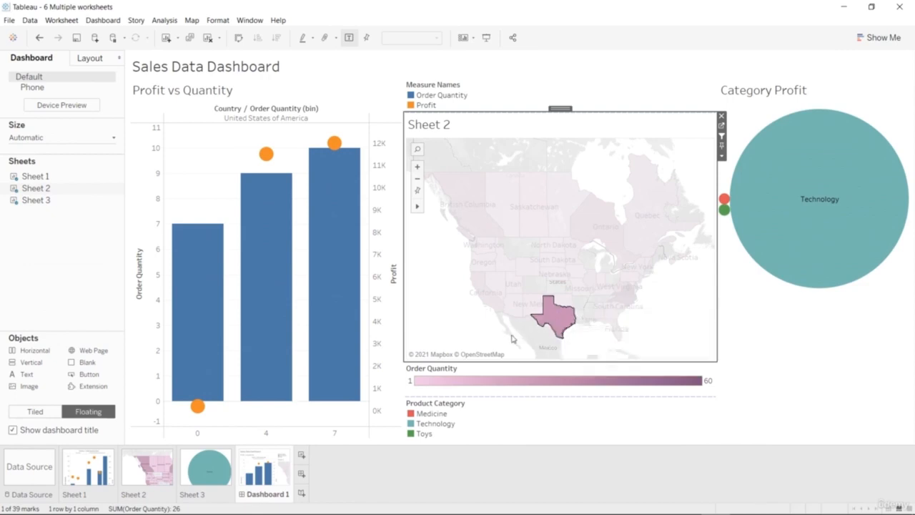
# Compare the filtered charts for North Carolina and Florida, check Florida's profit mark, and filter by California.
pyautogui.moveTo(623, 290)
pyautogui.click(621, 293)
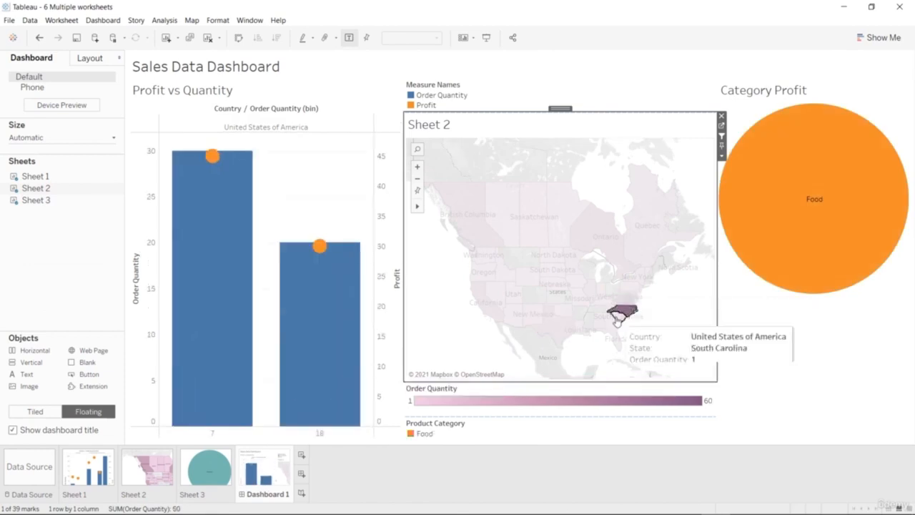
pyautogui.click(617, 342)
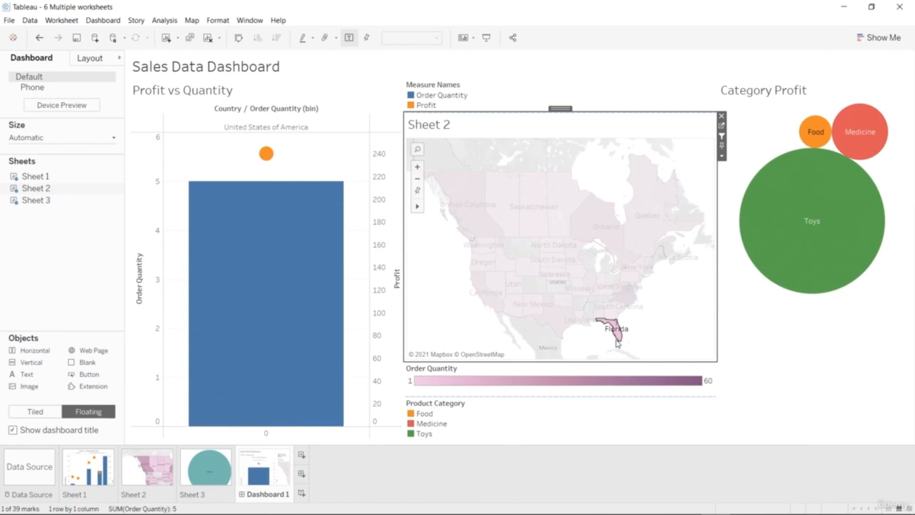
pyautogui.moveTo(265, 155)
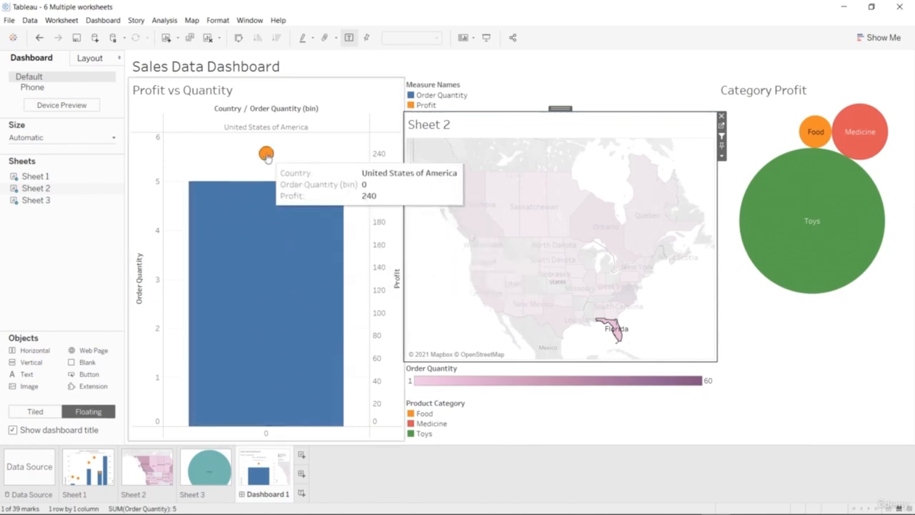
pyautogui.moveTo(522, 299)
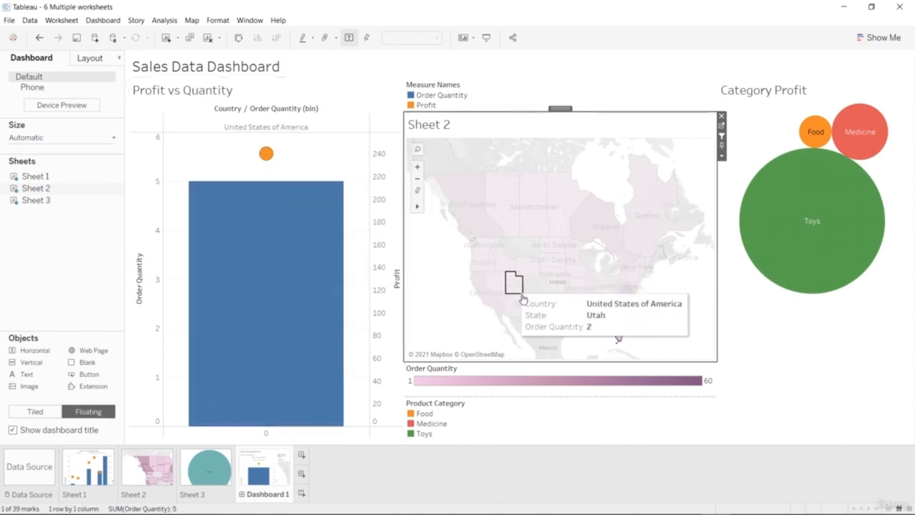
pyautogui.click(486, 295)
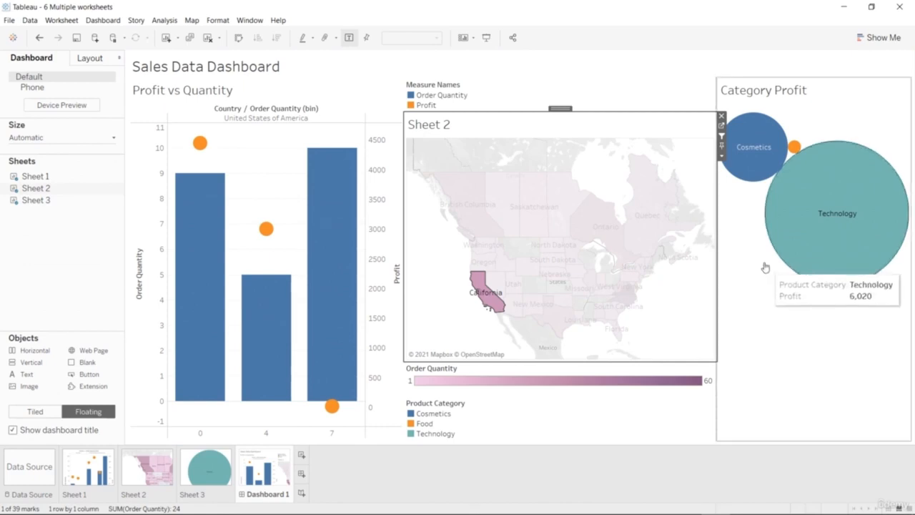
# Select Quebec on the Sheet 2 map and stop using the map as a dashboard filter.
pyautogui.click(723, 138)
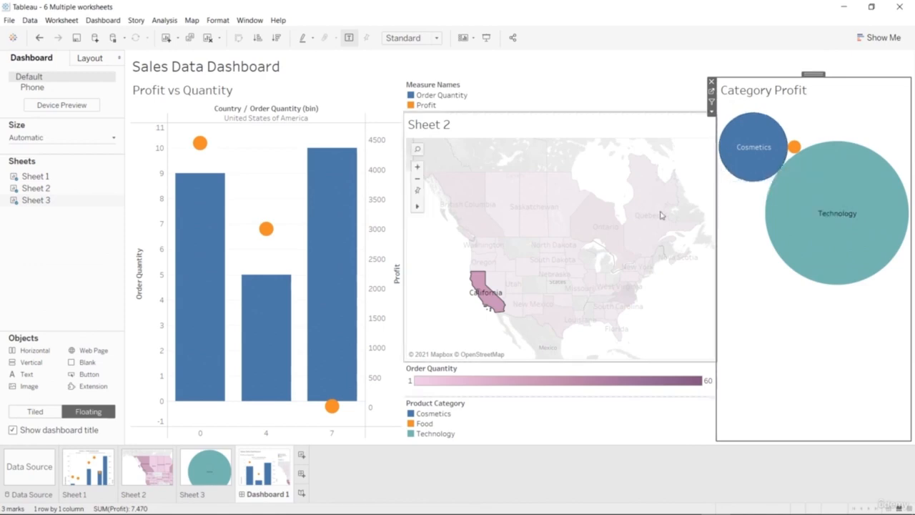
pyautogui.click(651, 223)
pyautogui.click(723, 137)
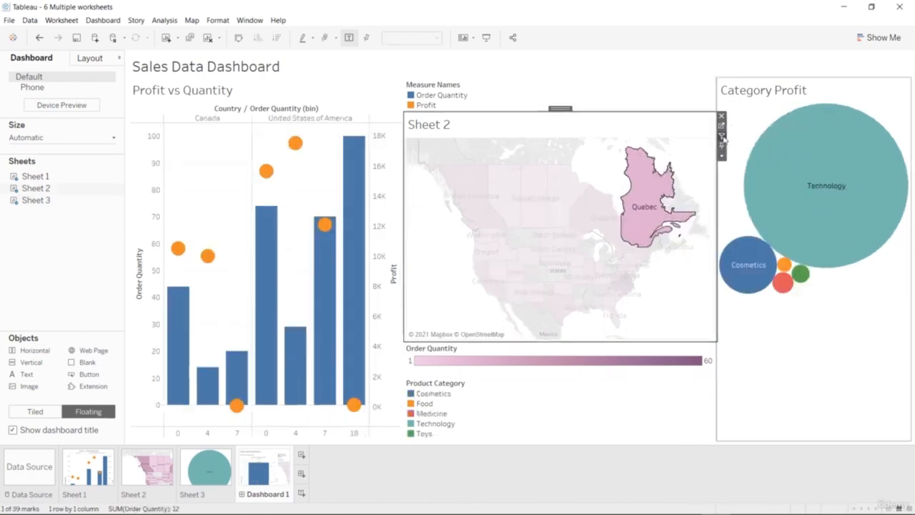
# Try zooming the Sheet 2 map in and out, select New Mexico, and undo the map view changes.
pyautogui.doubleClick(671, 289)
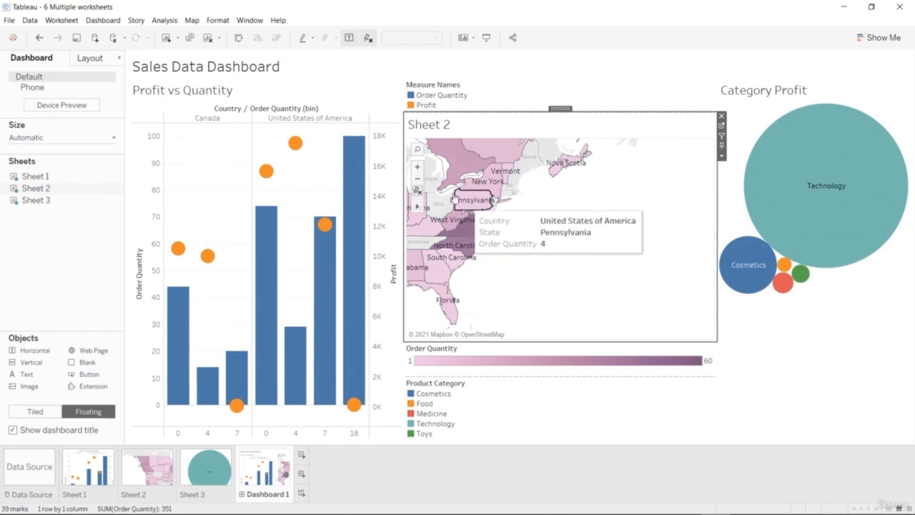
pyautogui.click(417, 179)
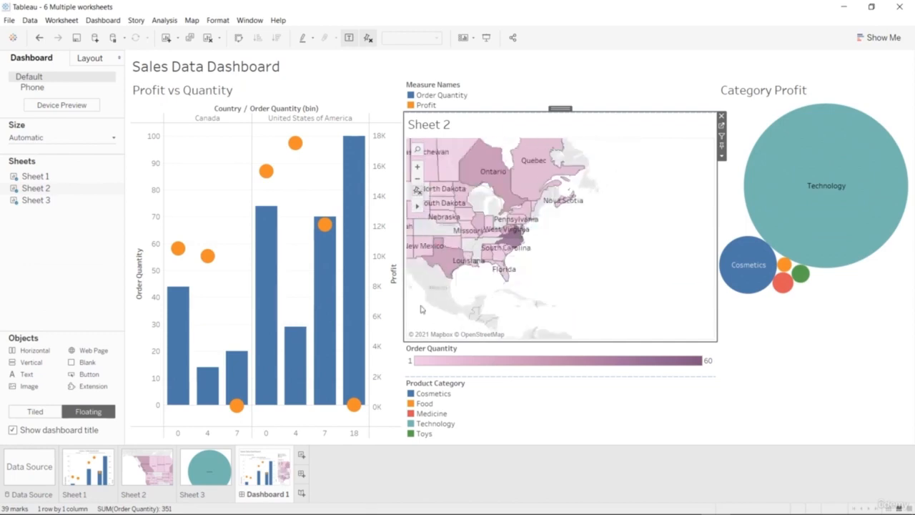
pyautogui.click(418, 247)
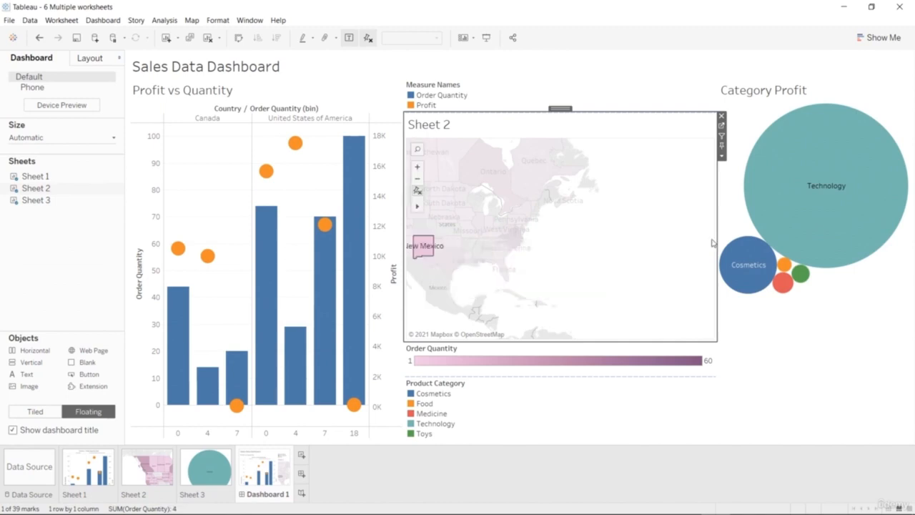
pyautogui.hotkey('ctrl', 'z')
pyautogui.hotkey('ctrl', 'z')
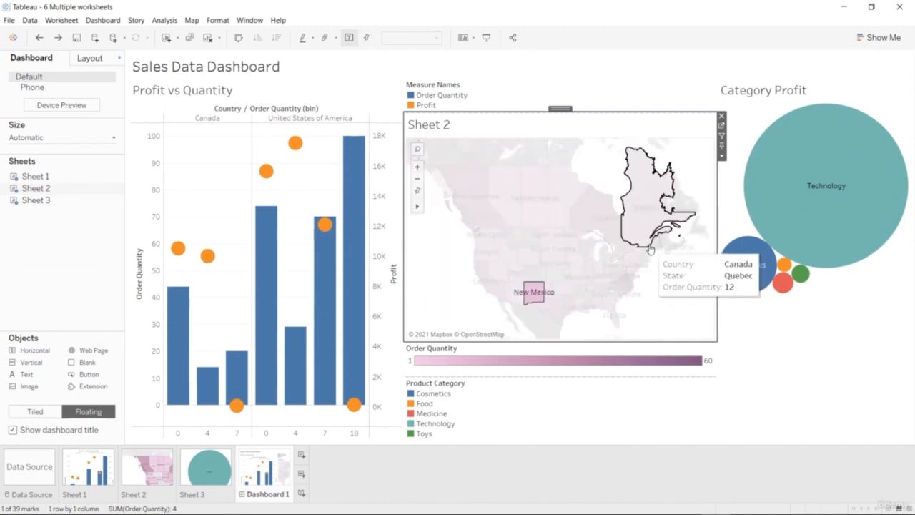
# Clear the New Mexico selection, go to the Sheet 2 worksheet, and add Profit to the map's state labels.
pyautogui.click(671, 310)
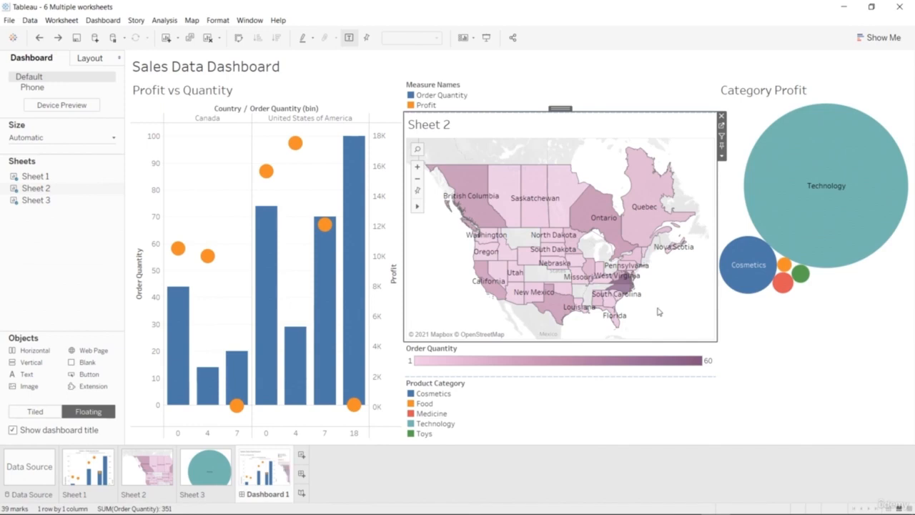
pyautogui.click(721, 126)
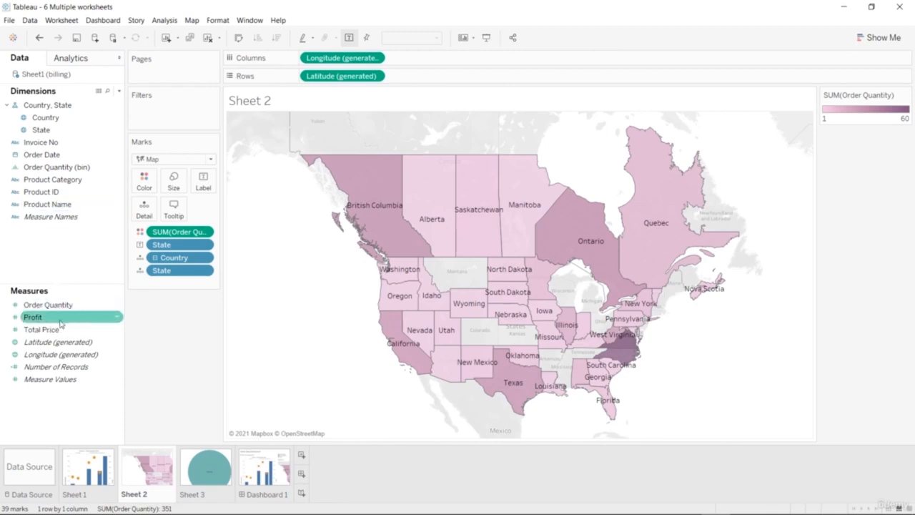
pyautogui.moveTo(61, 323); pyautogui.dragTo(205, 189)
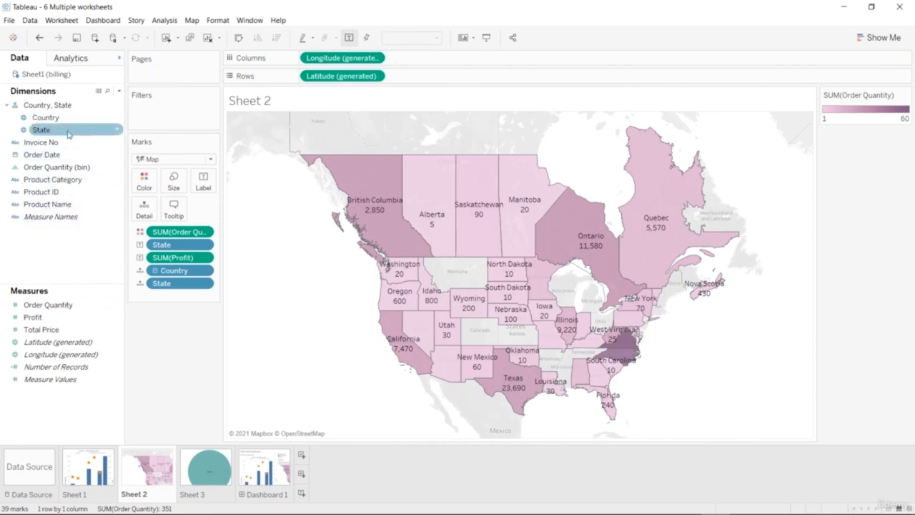
# Filter the Sheet 2 map by the year of Order Date with all years included, and show that filter's checklist.
pyautogui.moveTo(67, 154); pyautogui.dragTo(180, 117)
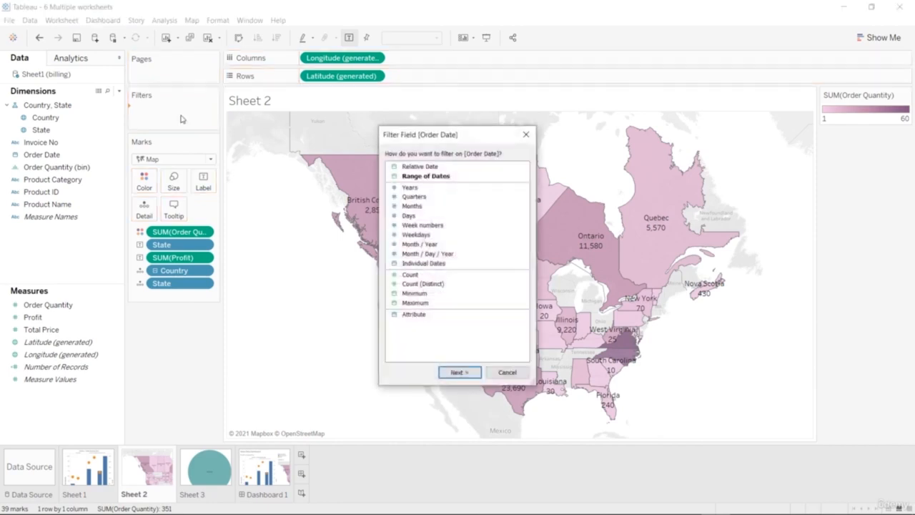
pyautogui.click(413, 187)
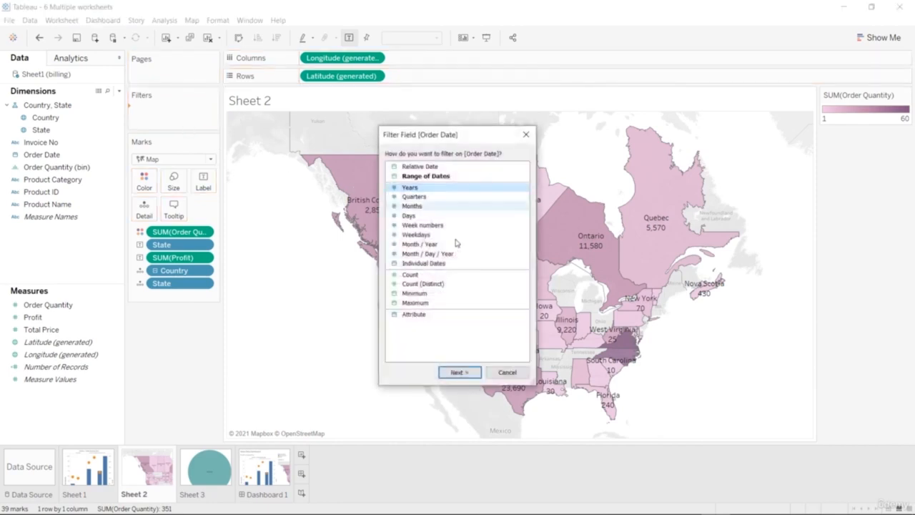
pyautogui.click(459, 373)
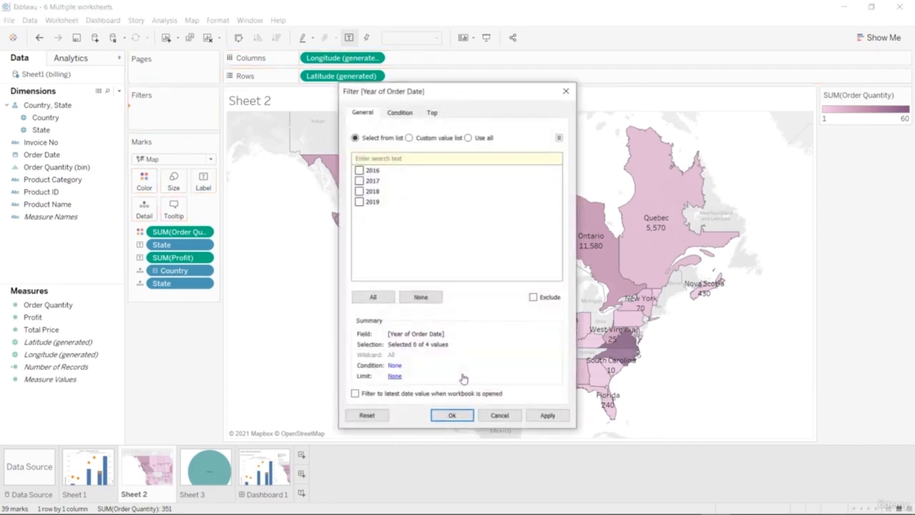
pyautogui.click(385, 299)
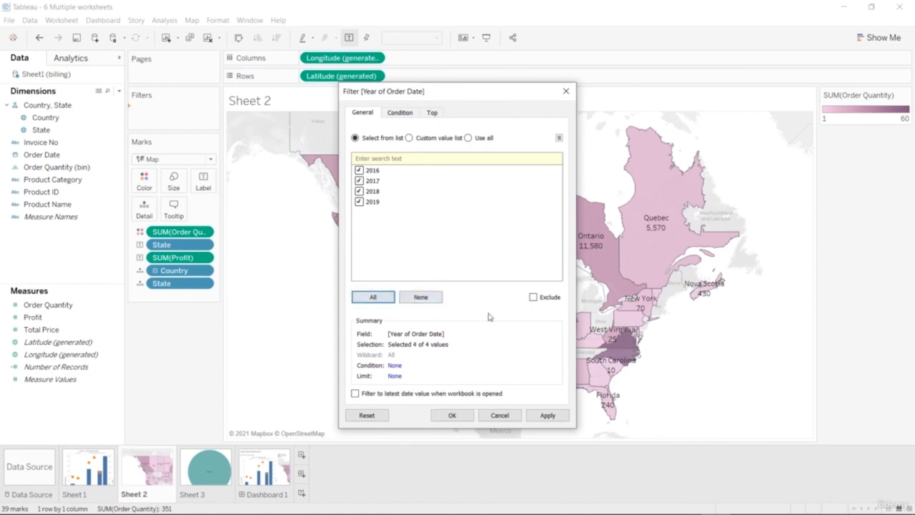
pyautogui.click(547, 415)
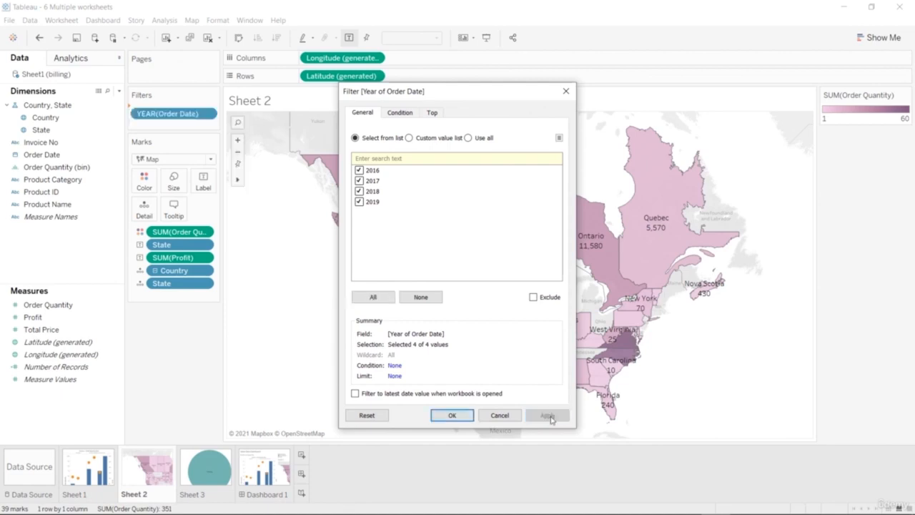
pyautogui.click(465, 415)
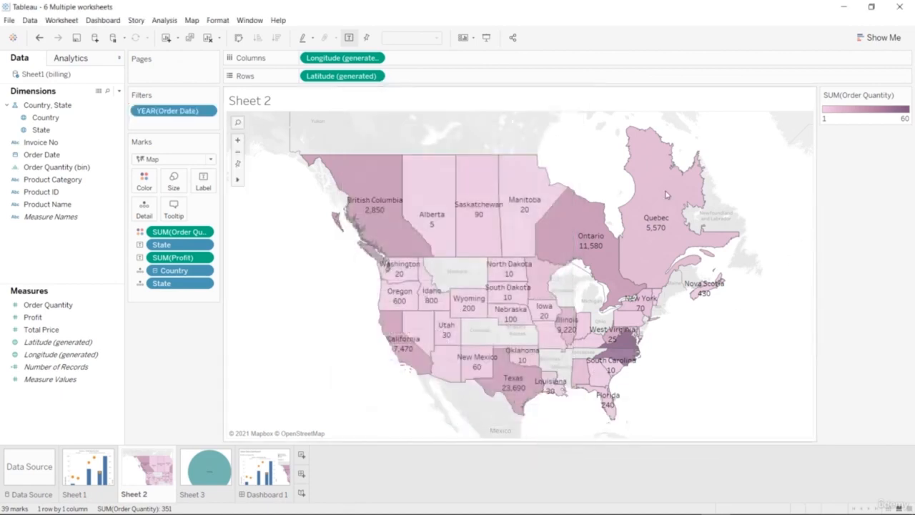
pyautogui.click(206, 112)
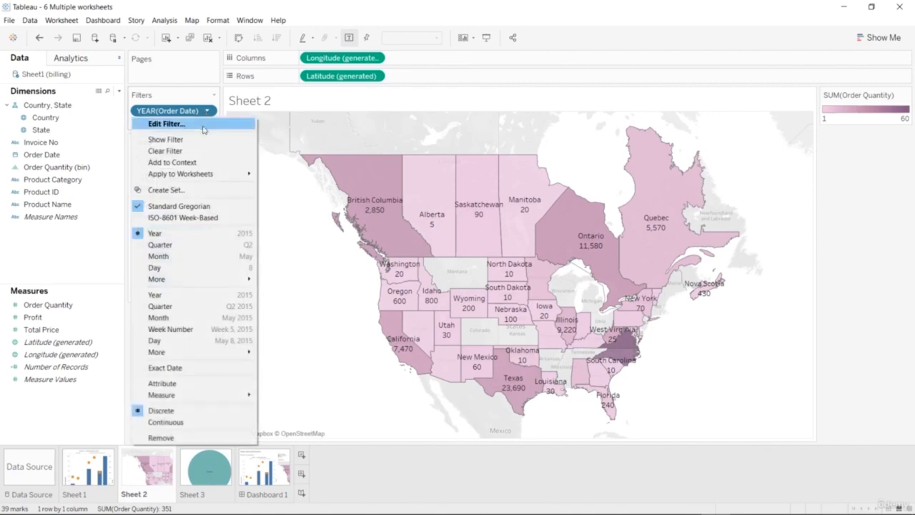
pyautogui.click(171, 140)
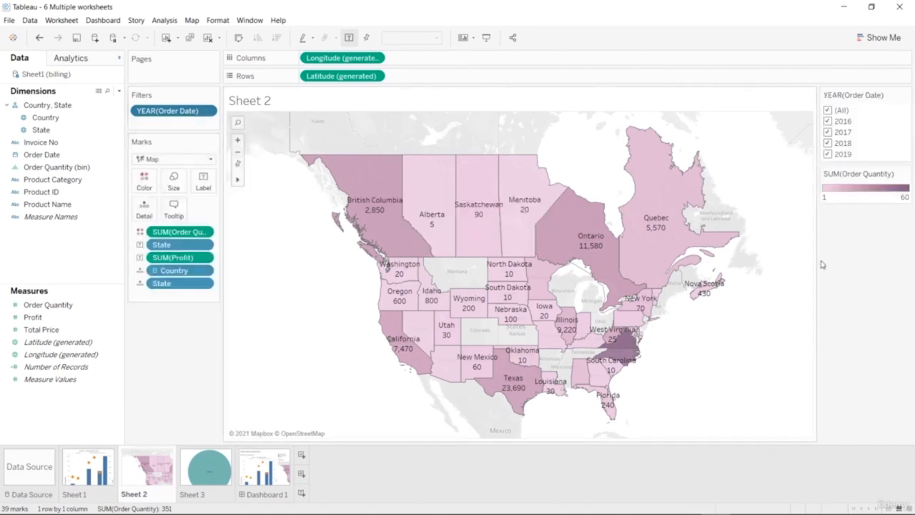
# Clear the year selection and filter the map by 2019, 2018, 2017 and 2016 in turn, ending with only 2016.
pyautogui.click(827, 110)
pyautogui.click(828, 154)
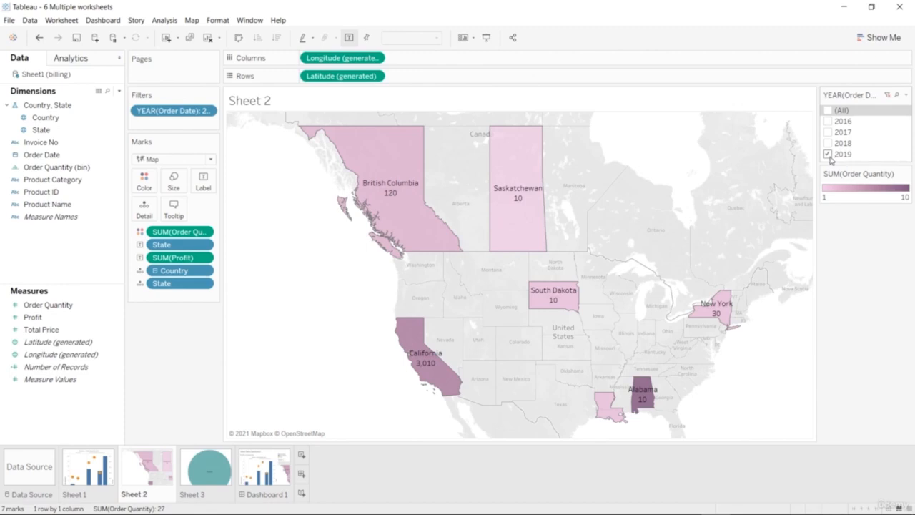
pyautogui.click(827, 143)
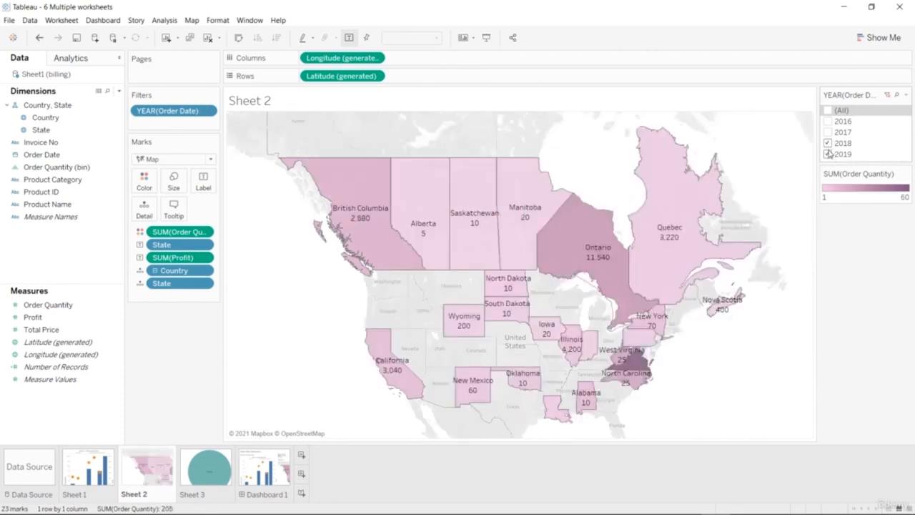
pyautogui.click(828, 153)
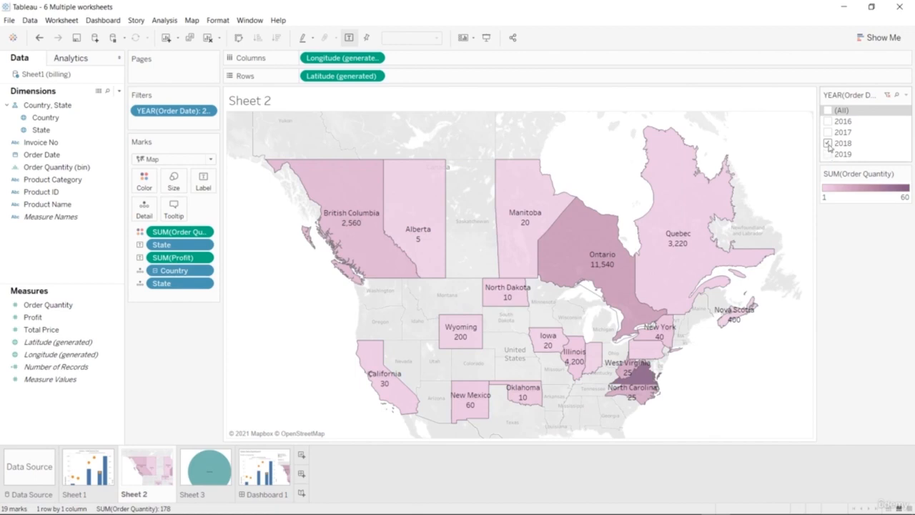
pyautogui.click(828, 143)
pyautogui.click(828, 132)
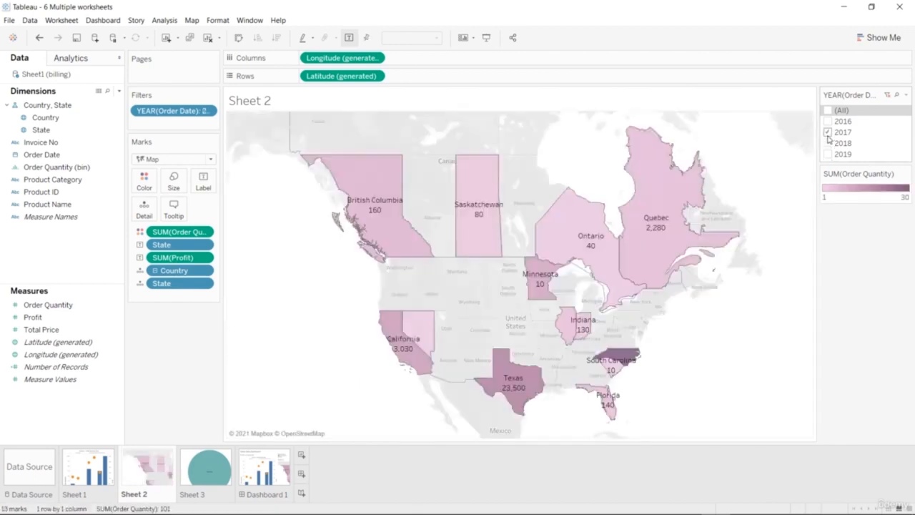
pyautogui.click(827, 132)
pyautogui.click(827, 122)
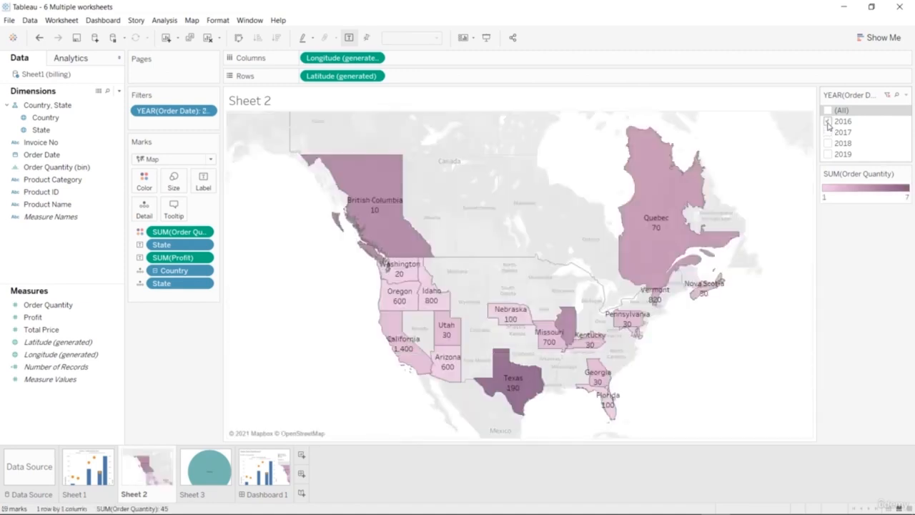
# Try combining 2018 with 2016 in the year filter, and replace 2018 with 2019.
pyautogui.click(827, 143)
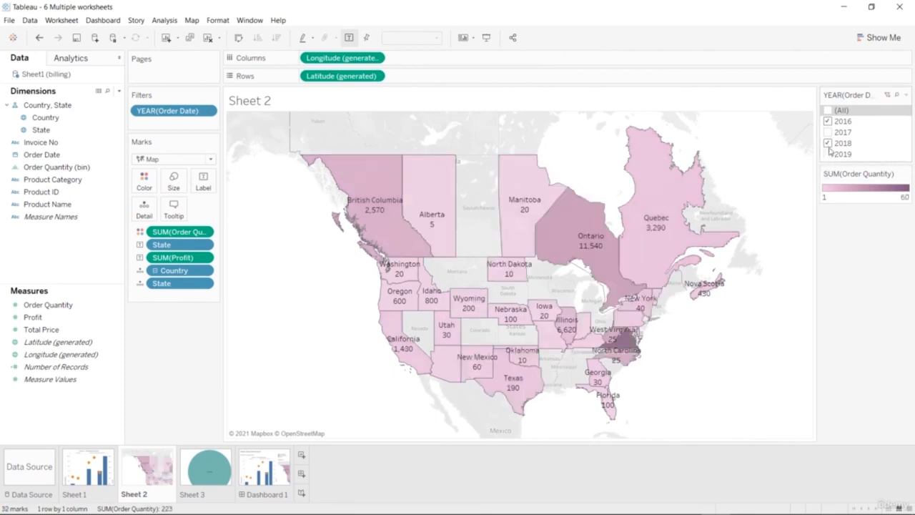
pyautogui.click(827, 143)
pyautogui.click(827, 154)
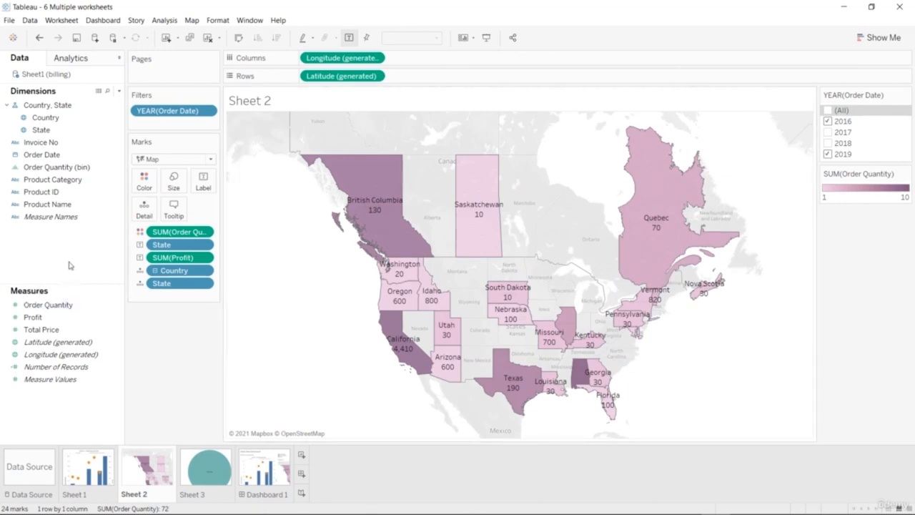
# Add a second Order Date filter by weekday with all seven days included, and show its checklist.
pyautogui.moveTo(86, 154); pyautogui.dragTo(175, 126)
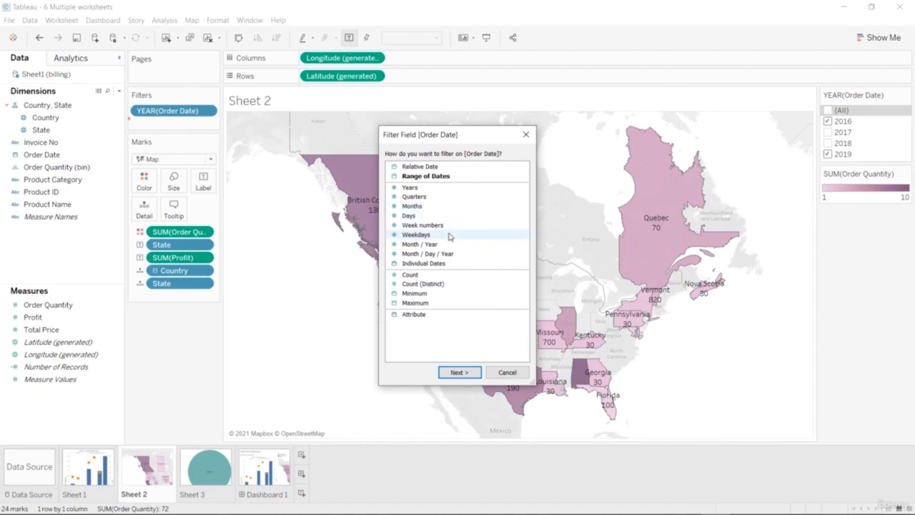
pyautogui.click(450, 236)
pyautogui.click(457, 371)
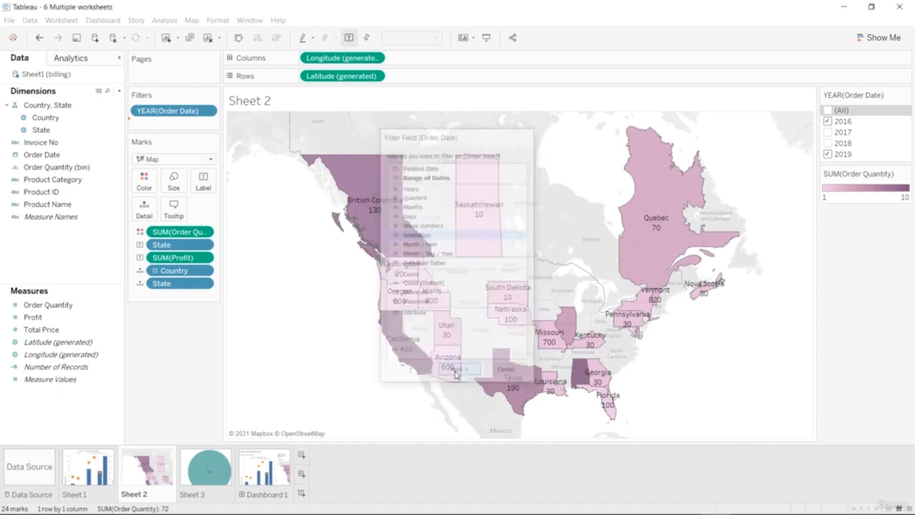
pyautogui.click(359, 171)
pyautogui.click(372, 297)
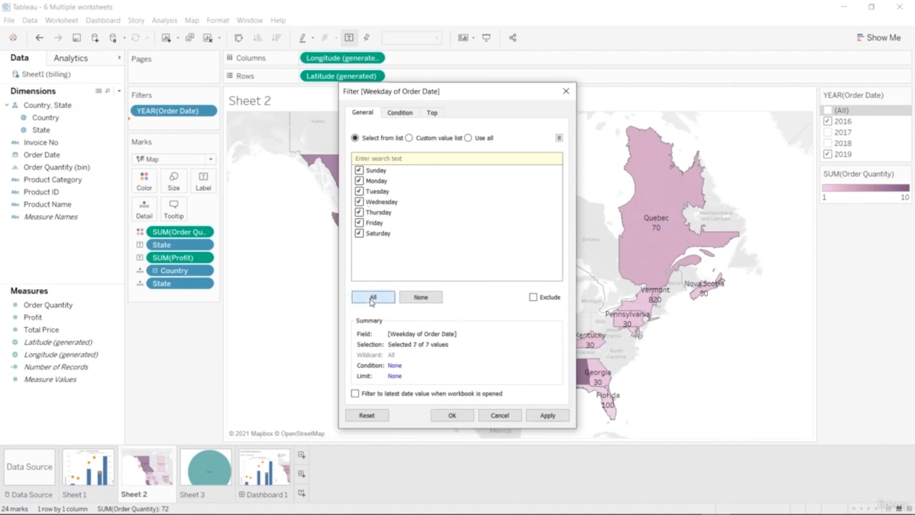
pyautogui.click(547, 415)
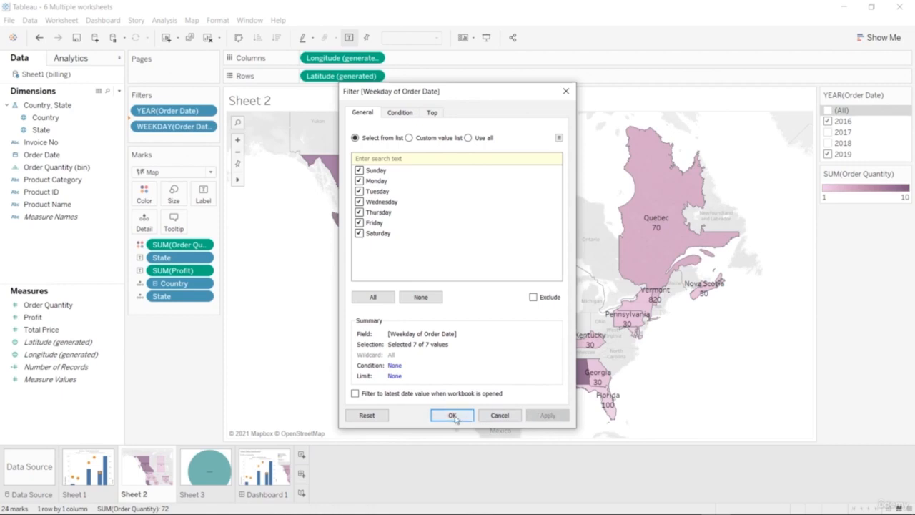
pyautogui.click(452, 415)
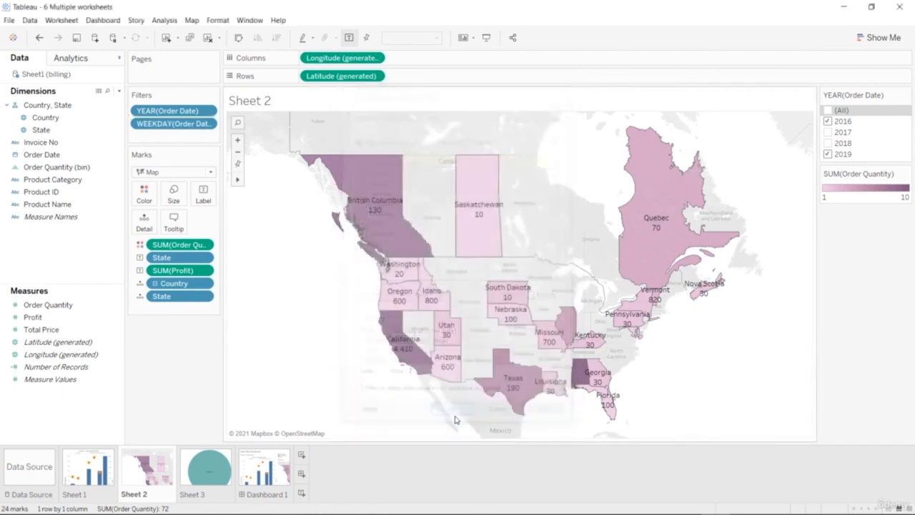
pyautogui.click(206, 123)
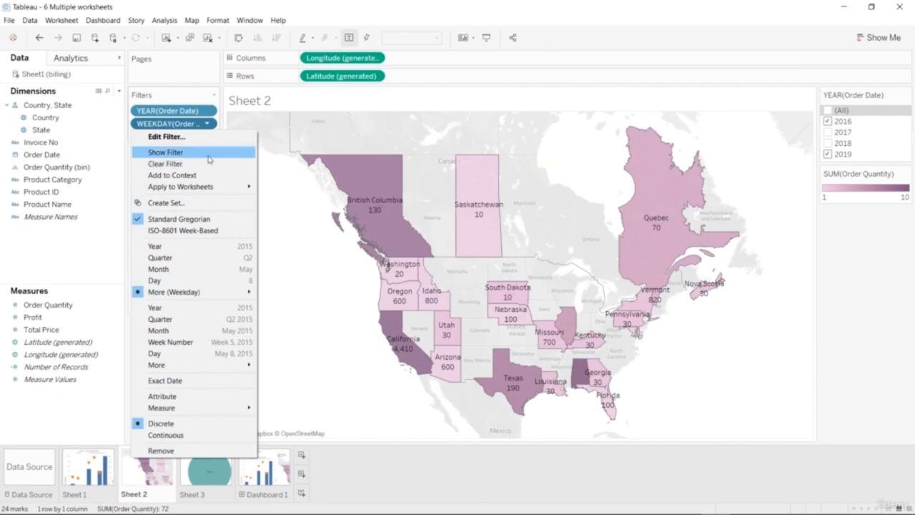
pyautogui.click(203, 153)
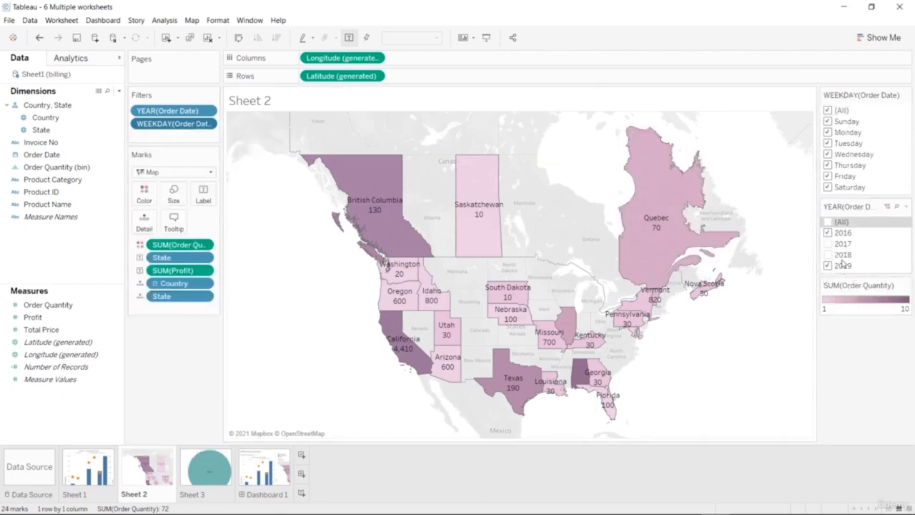
# Clear all weekdays from the weekday filter, and include Sunday, Saturday and Friday one after another.
pyautogui.click(829, 110)
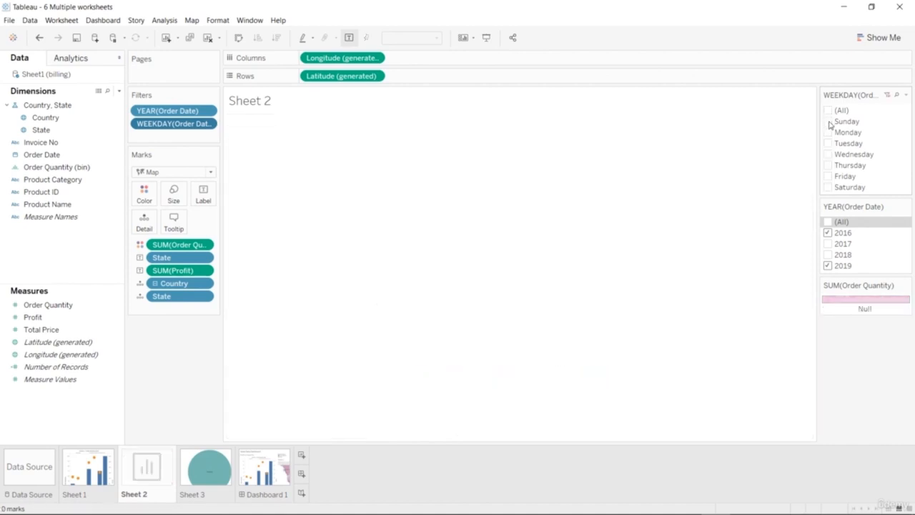
pyautogui.click(827, 120)
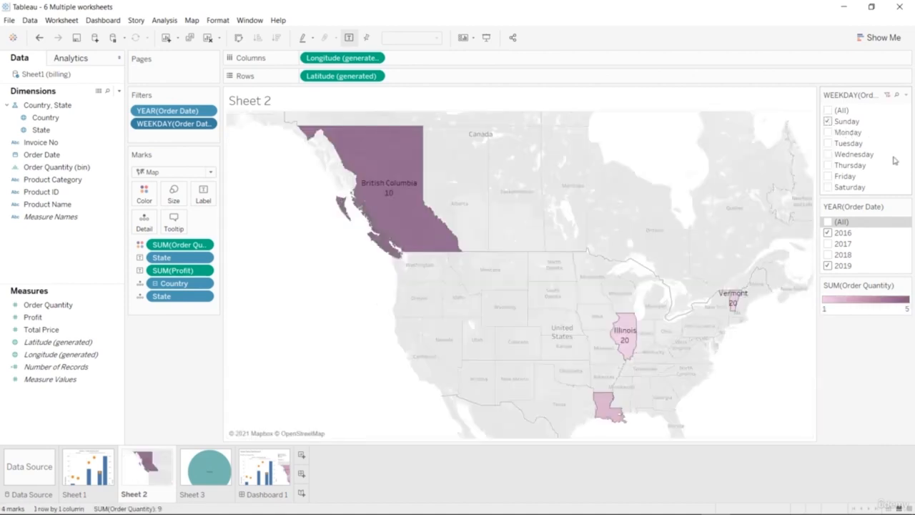
pyautogui.click(827, 188)
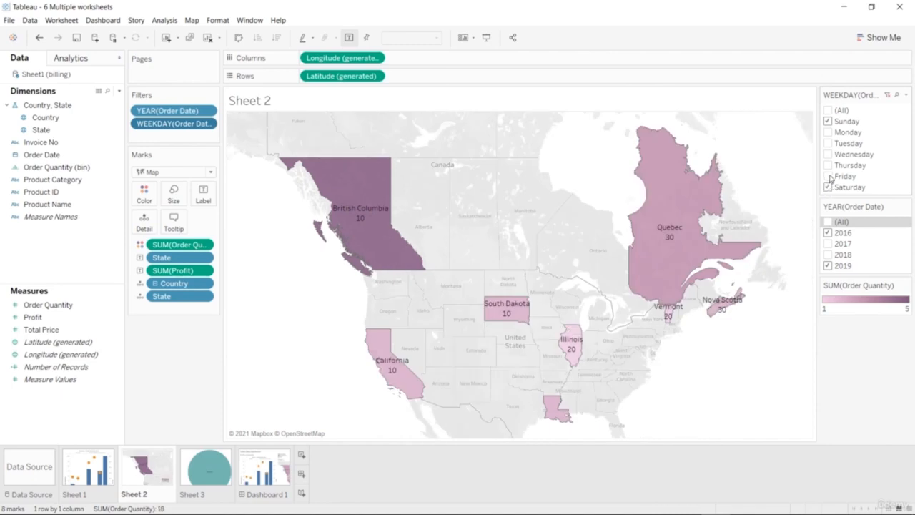
pyautogui.click(828, 176)
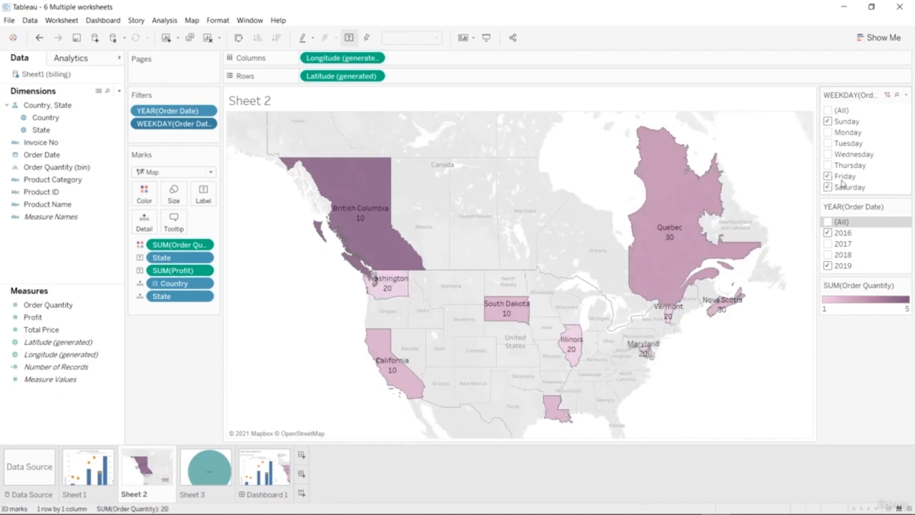
# Remove Saturday, Friday and Sunday from the weekday filter and filter the map by Monday only.
pyautogui.click(828, 188)
pyautogui.click(828, 176)
pyautogui.click(829, 122)
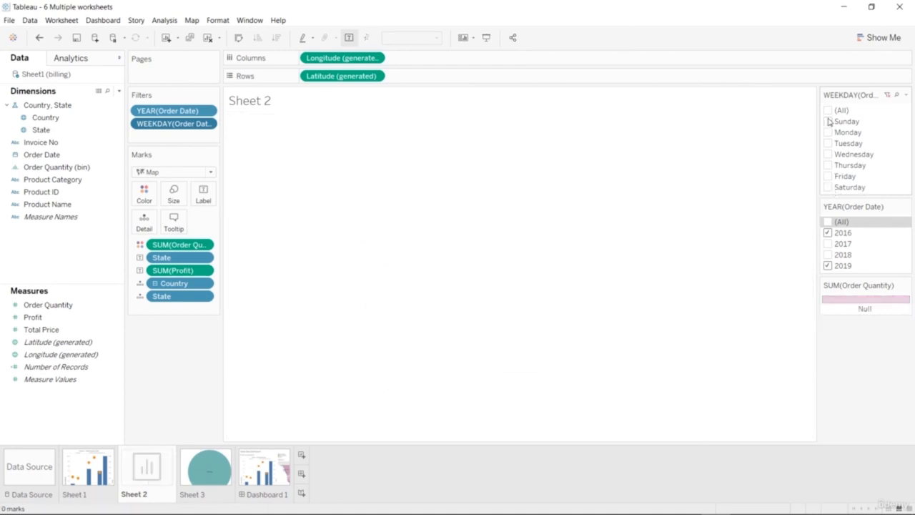
pyautogui.click(828, 133)
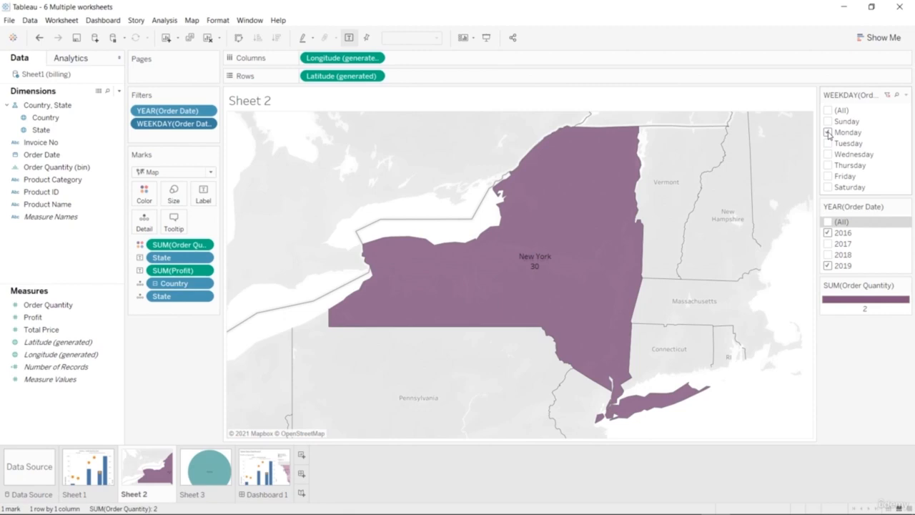
# Add 2017 to the year filter, and briefly try including 2018 before excluding it again.
pyautogui.click(827, 243)
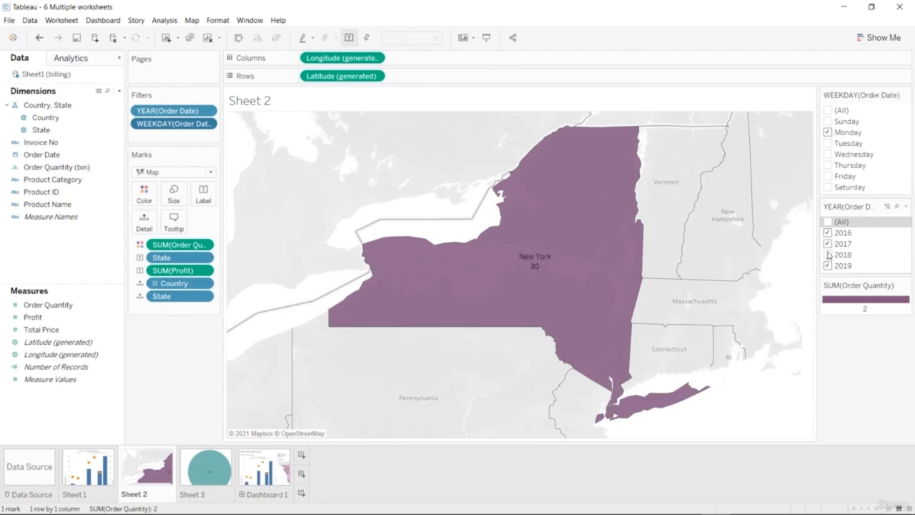
pyautogui.click(828, 256)
pyautogui.click(827, 255)
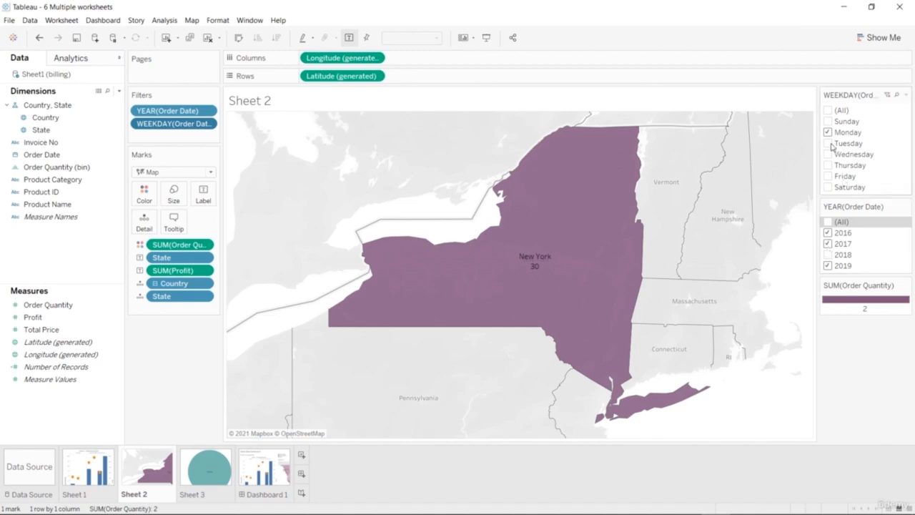
# Add Tuesday to the weekday filter, remove Monday, and include Wednesday.
pyautogui.click(828, 144)
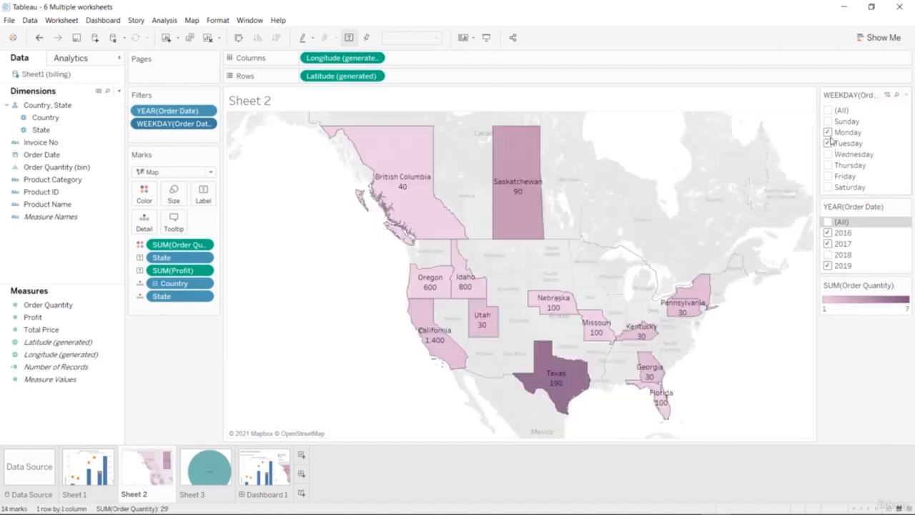
pyautogui.click(829, 134)
pyautogui.click(827, 155)
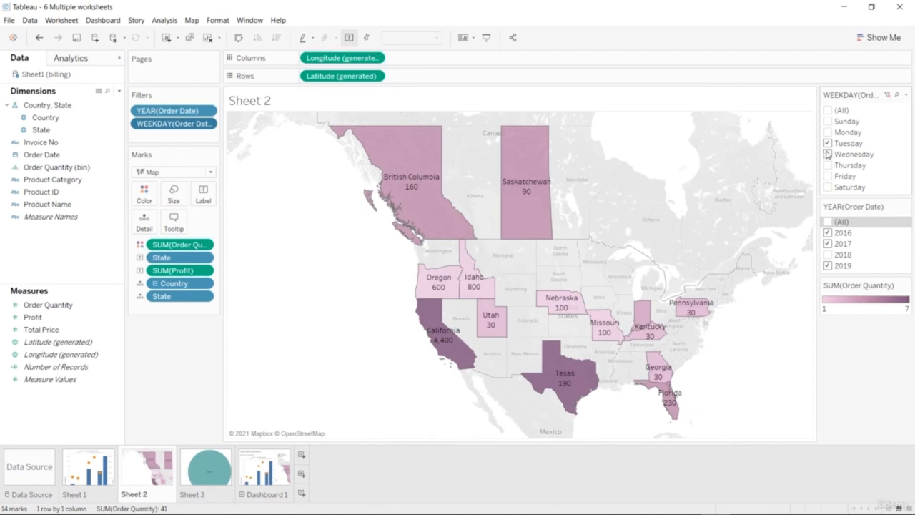
# Remove Tuesday from the weekday filter and 2017 from the year filter, and briefly exclude and re-include 2016 and 2019.
pyautogui.click(827, 143)
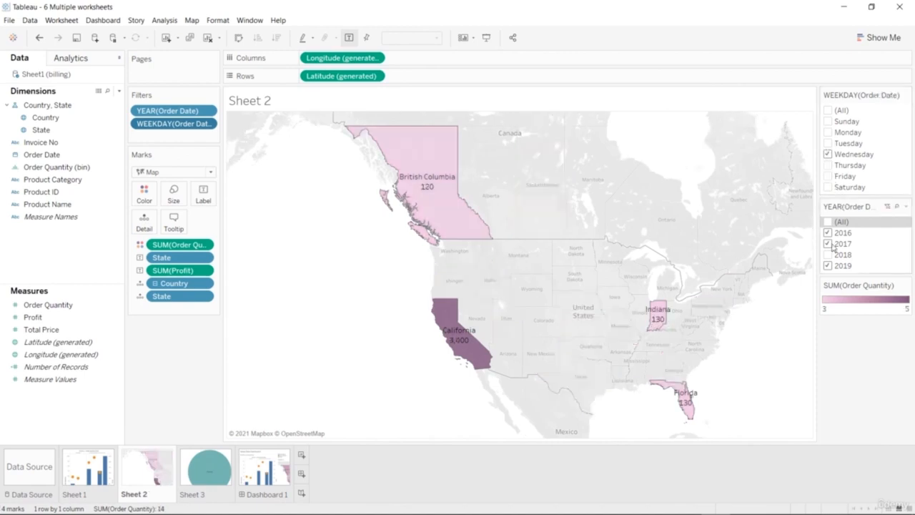
pyautogui.click(828, 244)
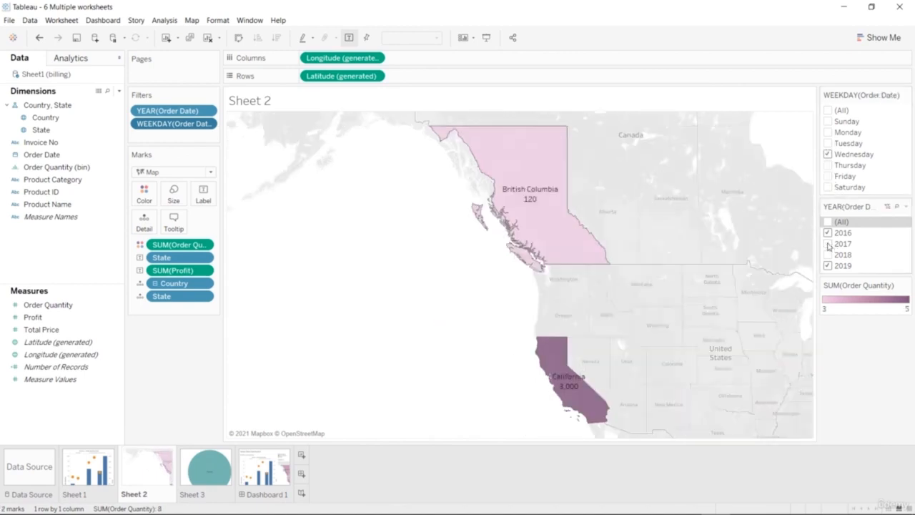
pyautogui.click(827, 233)
pyautogui.click(828, 233)
pyautogui.click(828, 265)
pyautogui.click(828, 265)
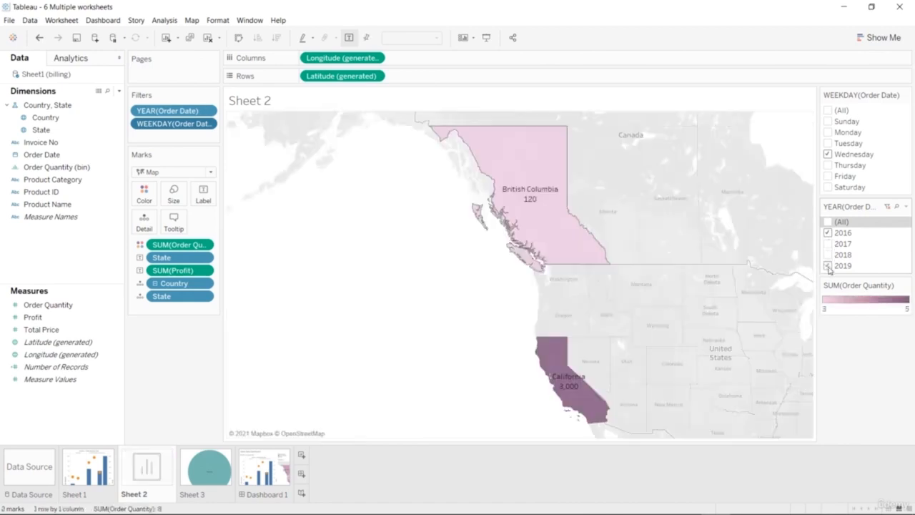
# Filter the map by Thursday and switch to Friday only, replacing 2016 with 2017 in the year filter.
pyautogui.click(827, 165)
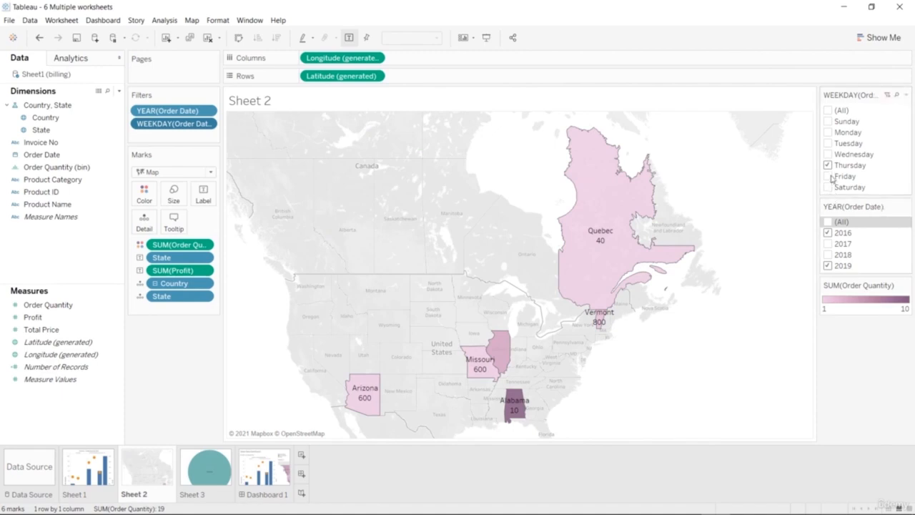
pyautogui.click(827, 175)
pyautogui.click(828, 165)
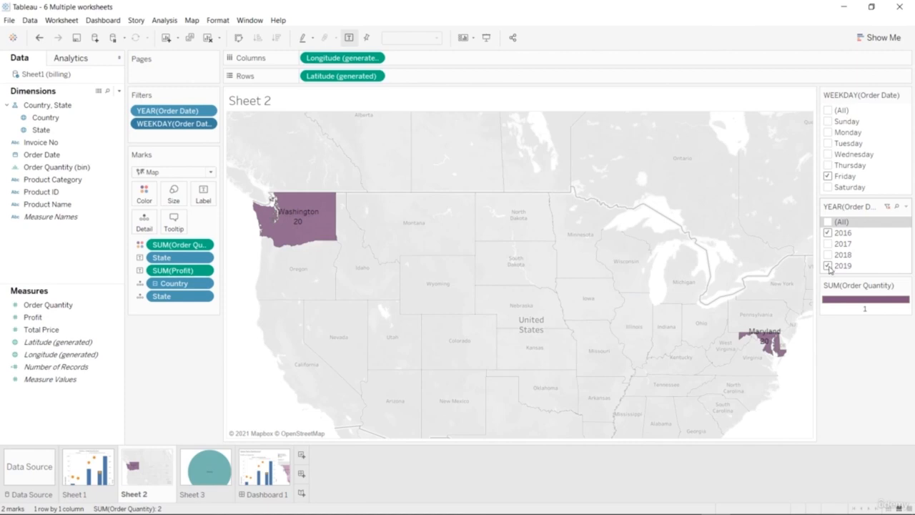
pyautogui.click(827, 233)
pyautogui.click(827, 244)
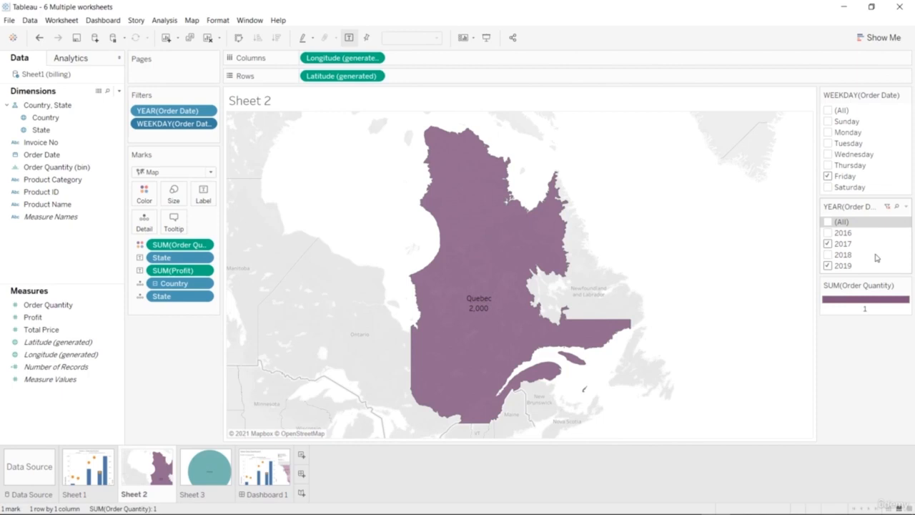
pyautogui.moveTo(505, 342)
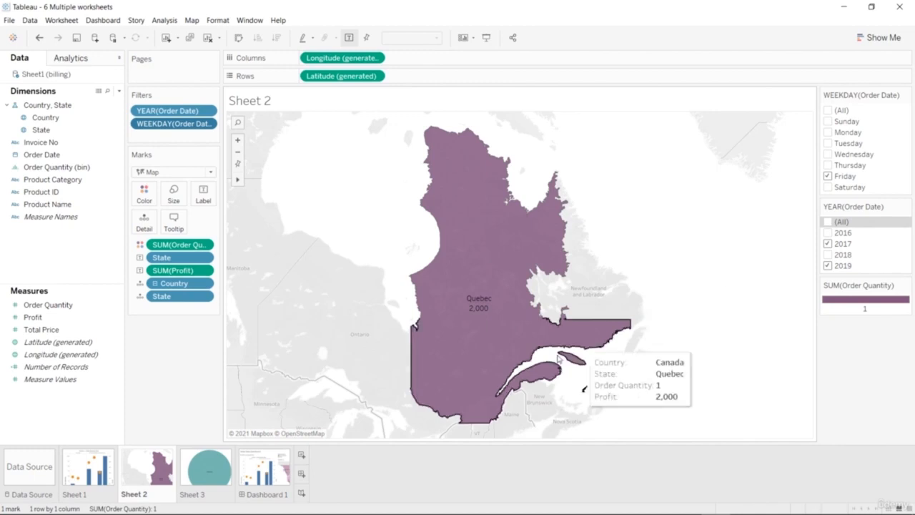
# Examine the Sheet 2 map on the dashboard and the options available for it.
pyautogui.click(275, 468)
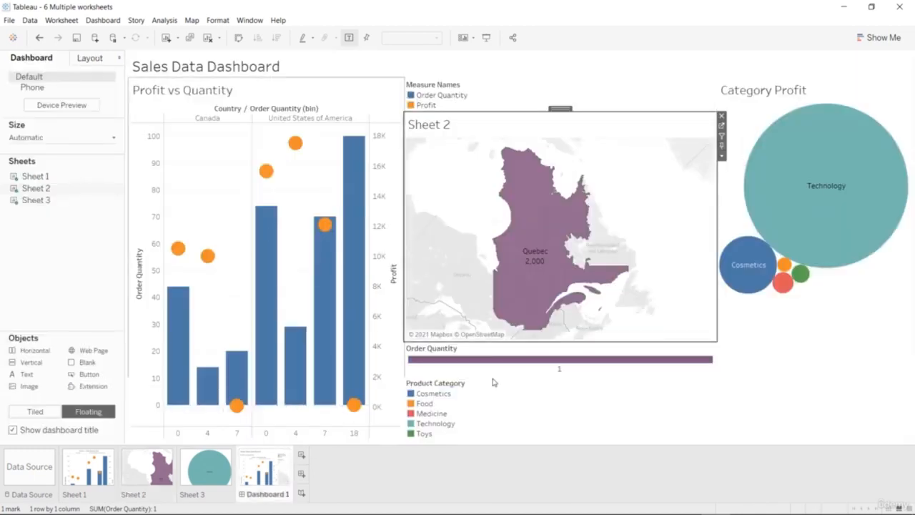
pyautogui.rightClick(694, 183)
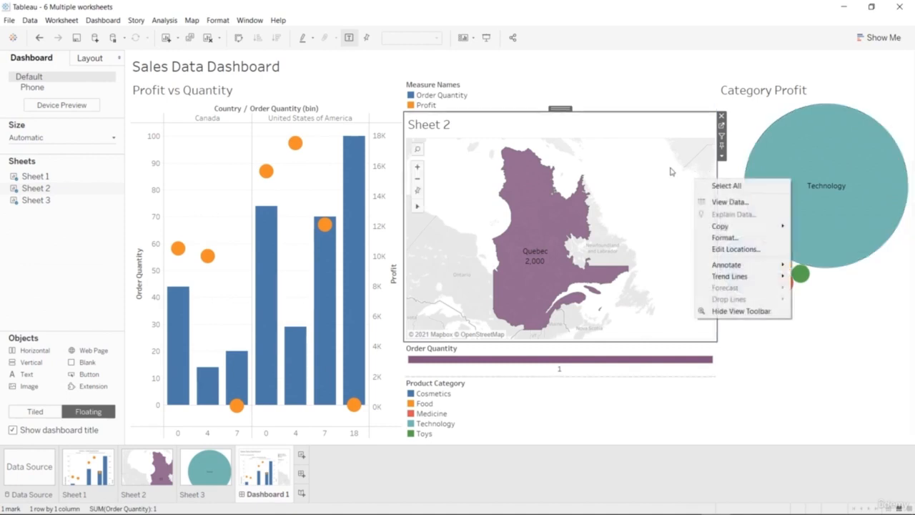
pyautogui.click(673, 171)
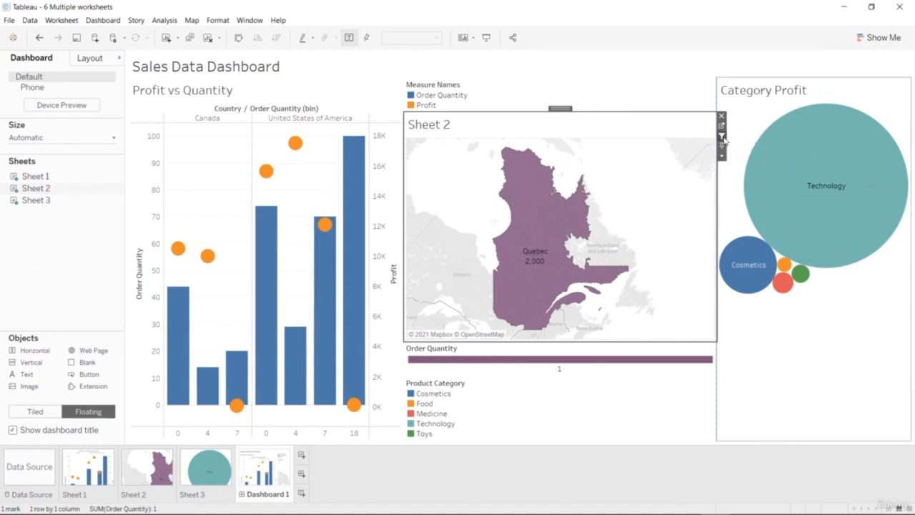
pyautogui.click(721, 156)
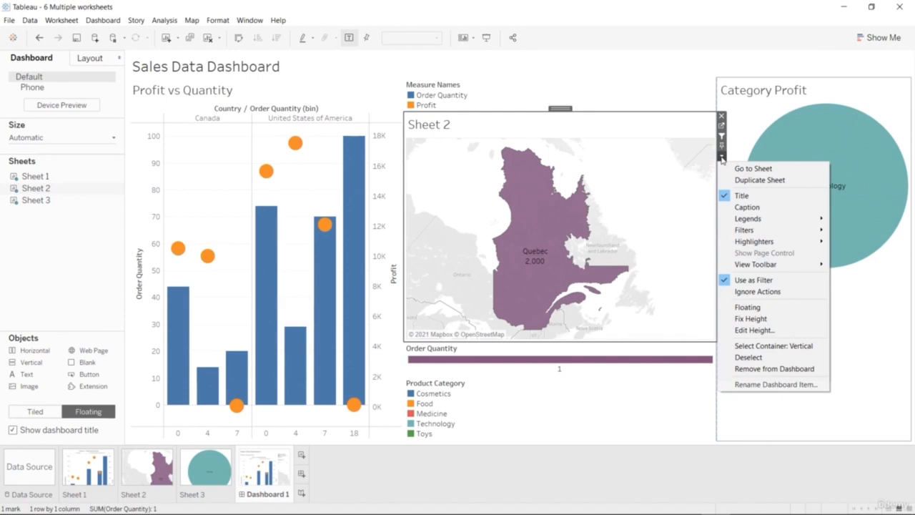
pyautogui.click(721, 157)
pyautogui.click(721, 157)
# Go to the Sheet 2 worksheet and include all weekdays and all years in its filters.
pyautogui.click(722, 127)
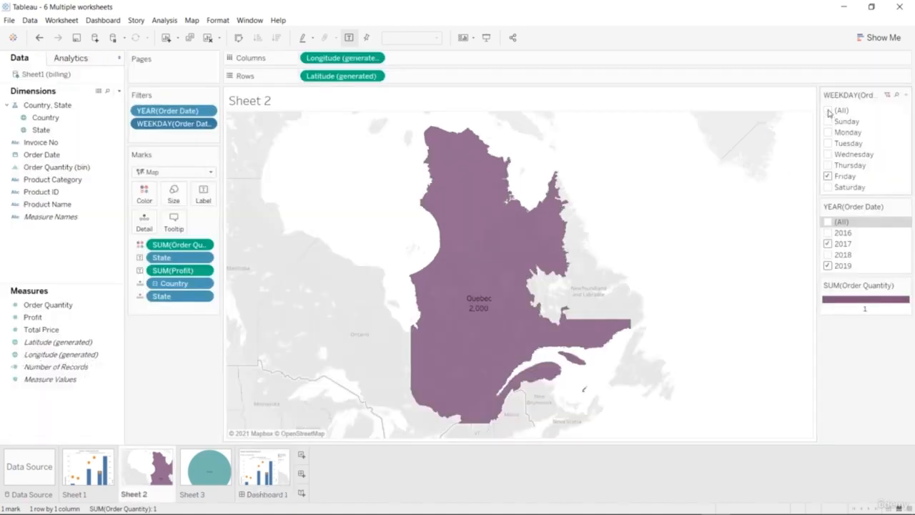
pyautogui.click(827, 111)
pyautogui.click(828, 222)
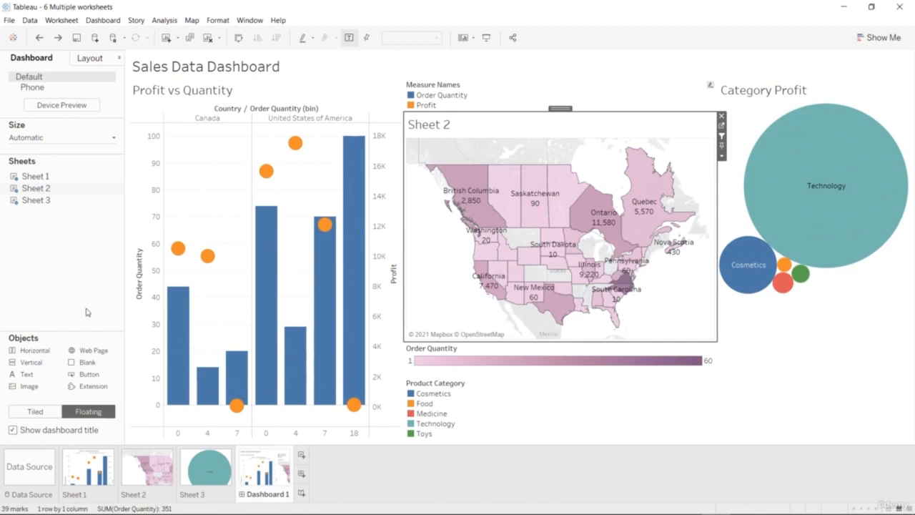
# Return to Sheet 2 and briefly exclude and re-include Sunday in the weekday filter.
pyautogui.click(156, 468)
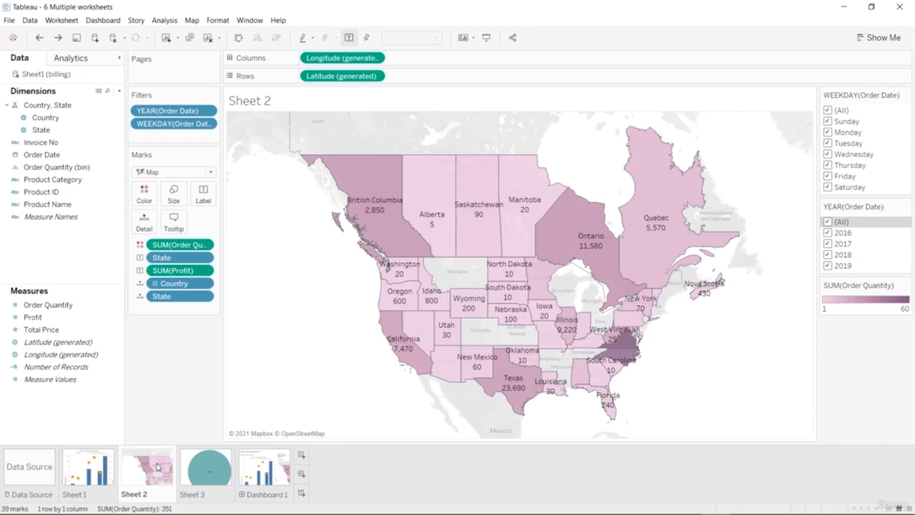
pyautogui.click(828, 122)
pyautogui.click(827, 123)
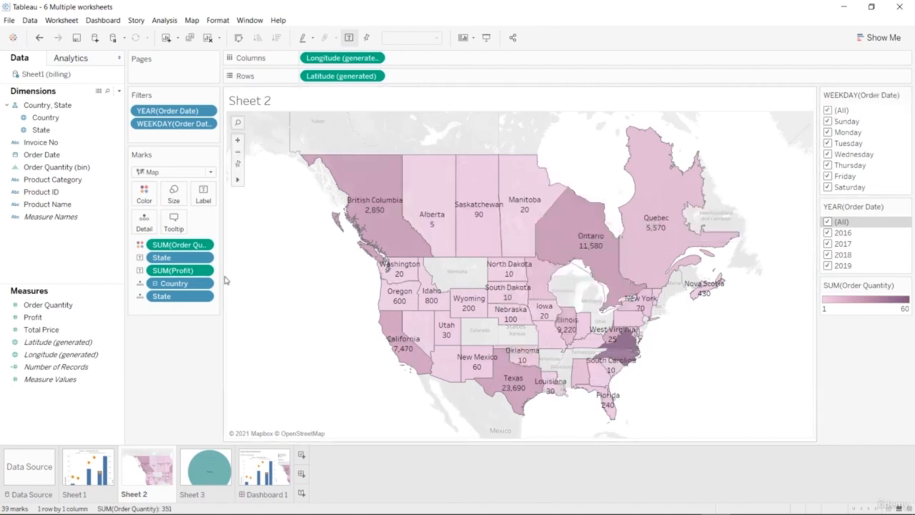
# Remove Sheet 2 from the Sales Data Dashboard and add it again as a floating view together with its filters.
pyautogui.click(264, 473)
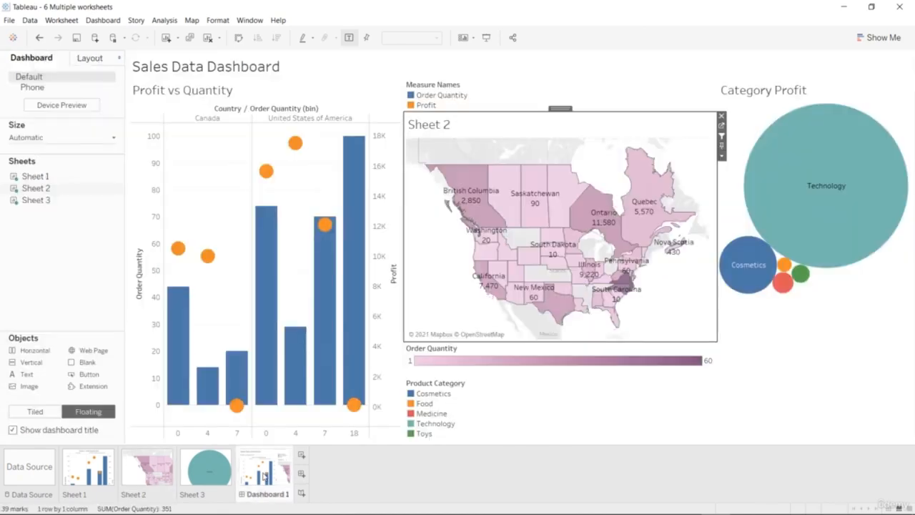
pyautogui.rightClick(72, 190)
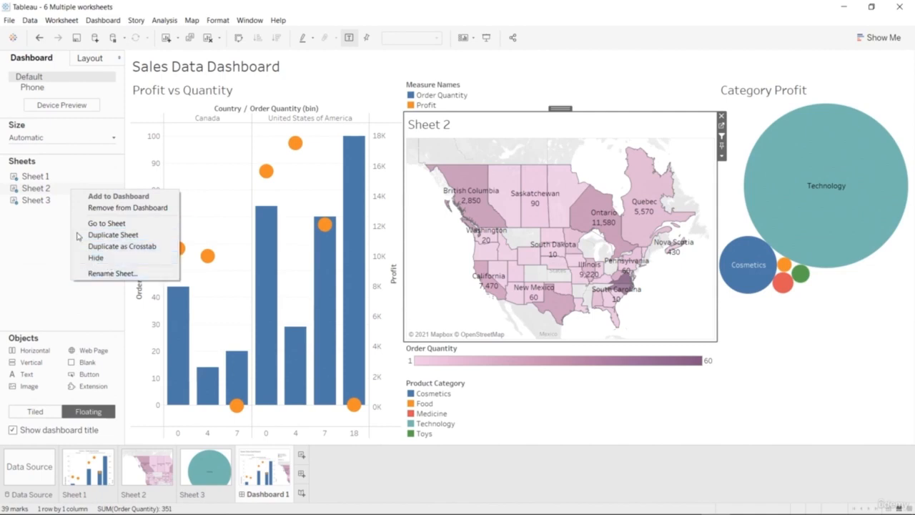
pyautogui.click(105, 208)
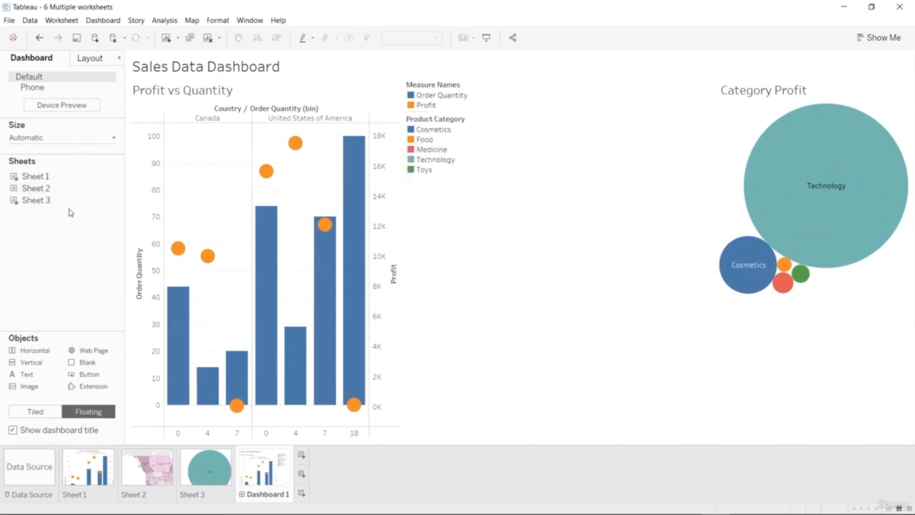
pyautogui.moveTo(65, 192); pyautogui.dragTo(439, 249)
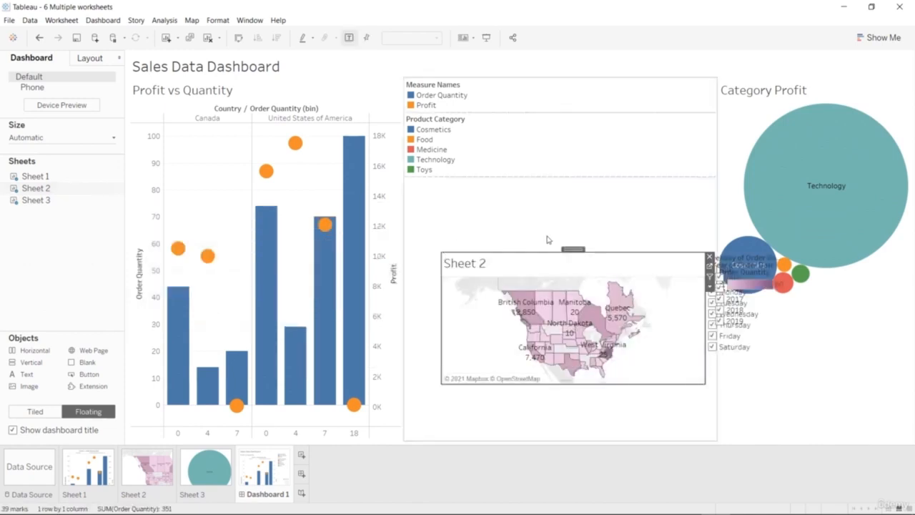
# Move the floating Sheet 2 map up below the legends, and extend it downward and over the bar chart's edge.
pyautogui.moveTo(537, 218); pyautogui.dragTo(541, 171)
pyautogui.moveTo(553, 306); pyautogui.dragTo(550, 434)
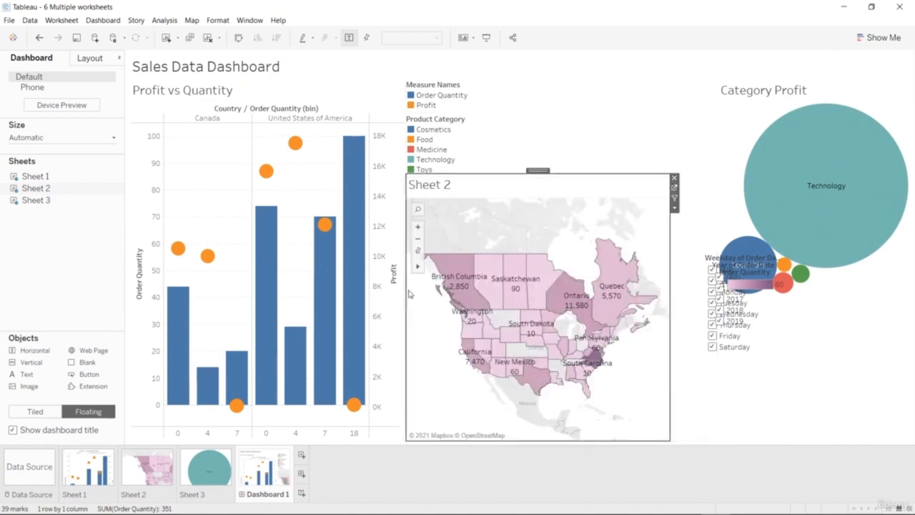
pyautogui.moveTo(405, 289); pyautogui.dragTo(348, 289)
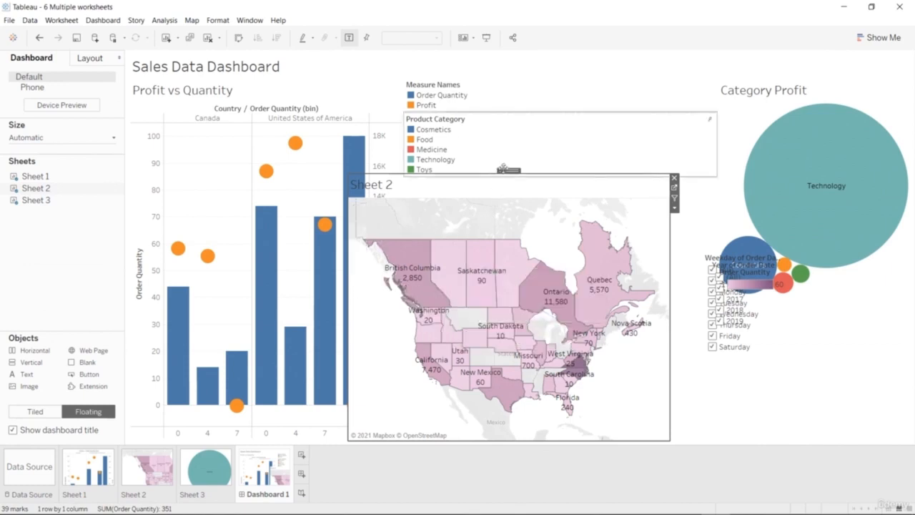
# Narrow the Profit vs Quantity chart to the map's edge, and widen the Sheet 2 map toward the Category Profit chart.
pyautogui.click(368, 114)
pyautogui.moveTo(402, 134); pyautogui.dragTo(344, 147)
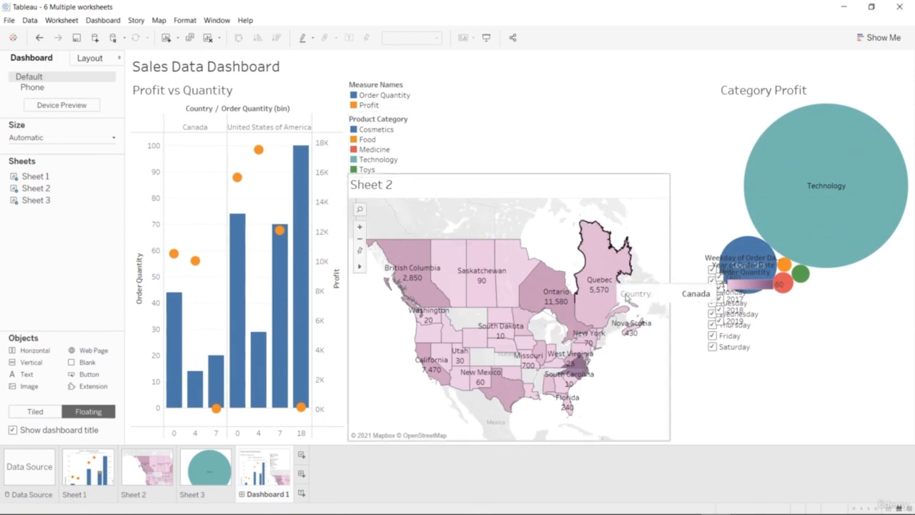
pyautogui.click(668, 309)
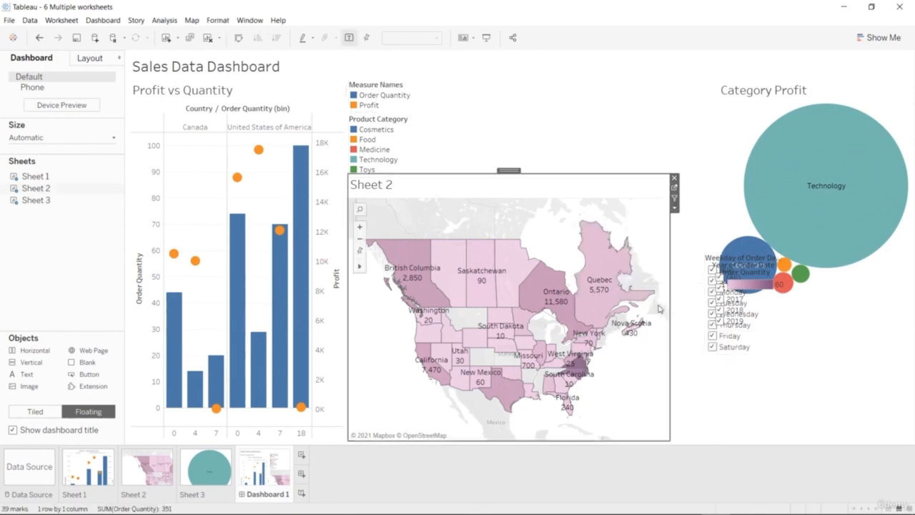
pyautogui.moveTo(670, 301); pyautogui.dragTo(712, 304)
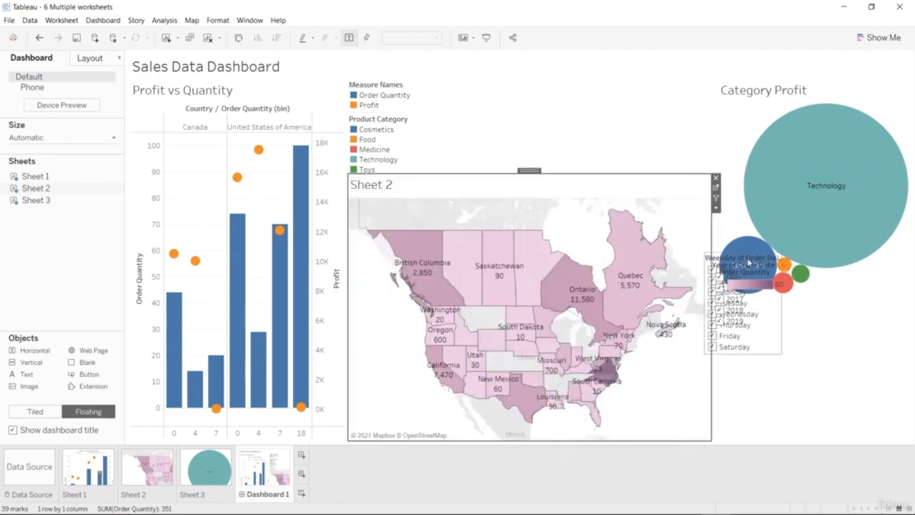
# Arrange the Order Quantity legend, the year filter and the weekday filter side by side above the Sheet 2 map.
pyautogui.moveTo(750, 264); pyautogui.dragTo(456, 135)
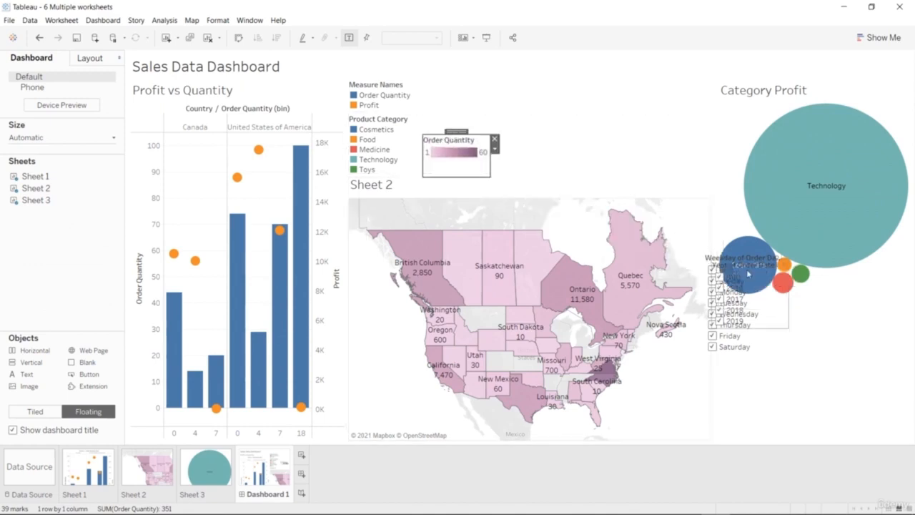
pyautogui.click(748, 273)
pyautogui.moveTo(749, 255); pyautogui.dragTo(541, 85)
pyautogui.click(716, 265)
pyautogui.moveTo(743, 248); pyautogui.dragTo(638, 73)
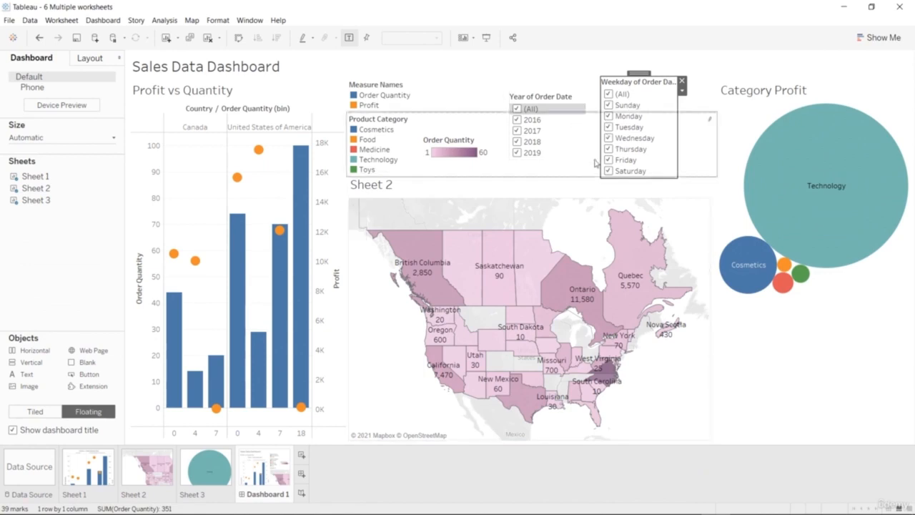
# Clear the dashboard's year filter, try 2016 and 2017 one after another, and filter the map by 2018 and 2019.
pyautogui.click(564, 96)
pyautogui.click(519, 109)
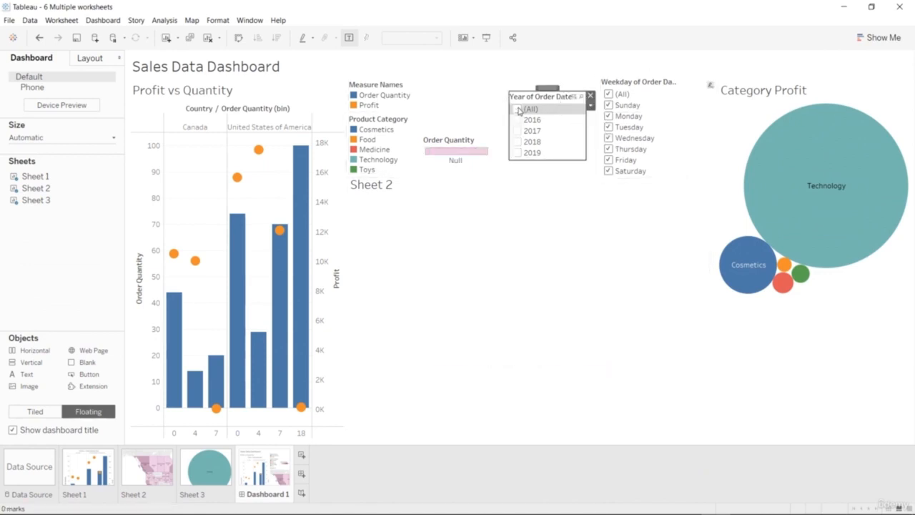
pyautogui.click(519, 121)
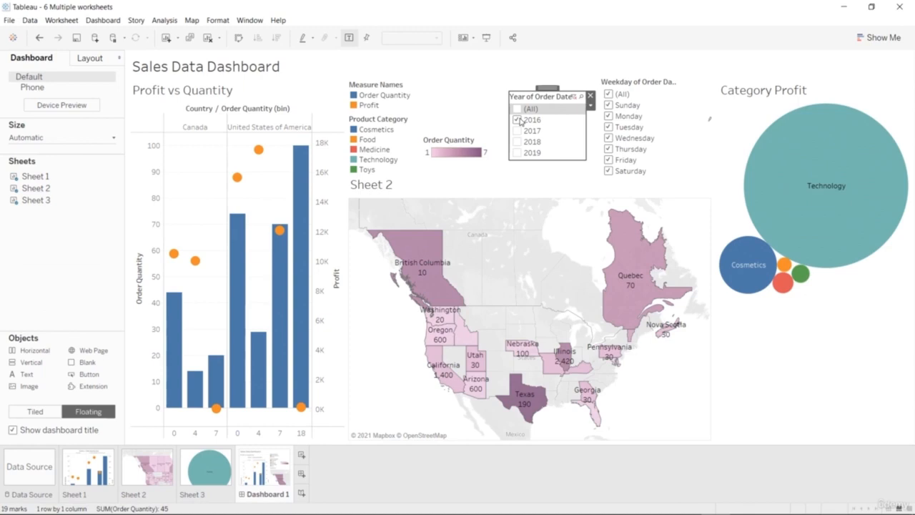
pyautogui.click(518, 131)
pyautogui.click(518, 120)
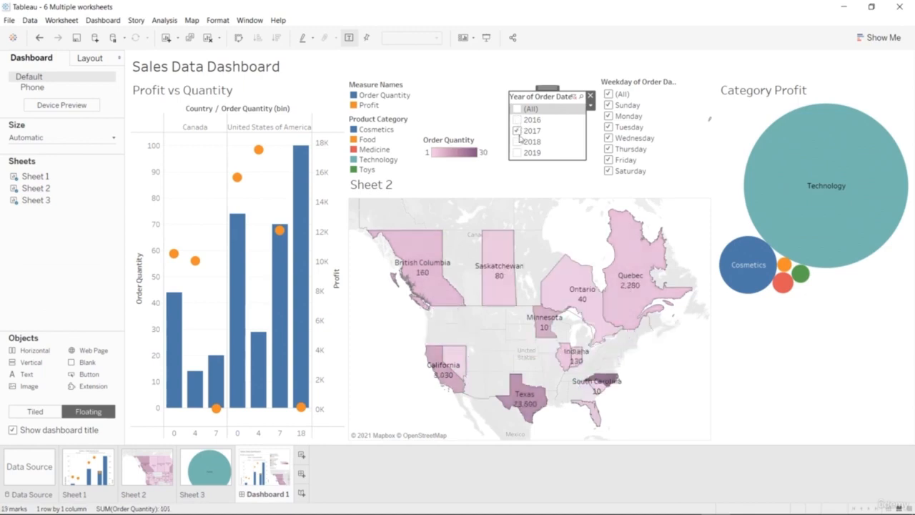
pyautogui.click(518, 142)
pyautogui.click(518, 153)
pyautogui.click(518, 131)
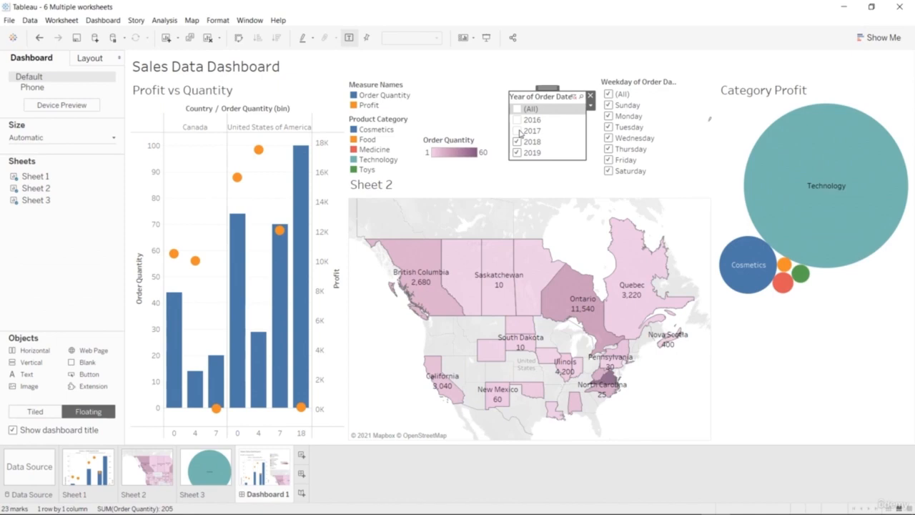
# Exclude Tuesday through Friday from the dashboard's weekday filter, re-include Tuesday, Wednesday and Thursday, and exclude Monday and Tuesday.
pyautogui.click(609, 127)
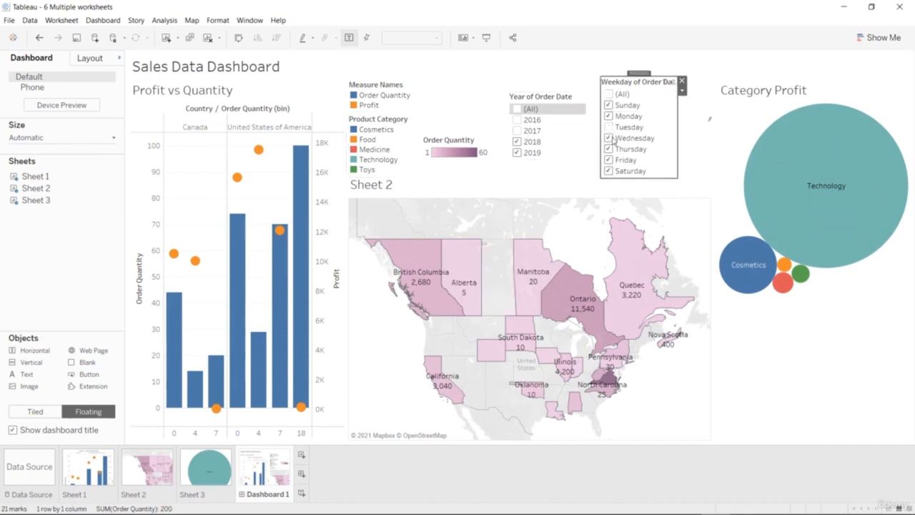
pyautogui.click(608, 138)
pyautogui.click(609, 149)
pyautogui.click(608, 160)
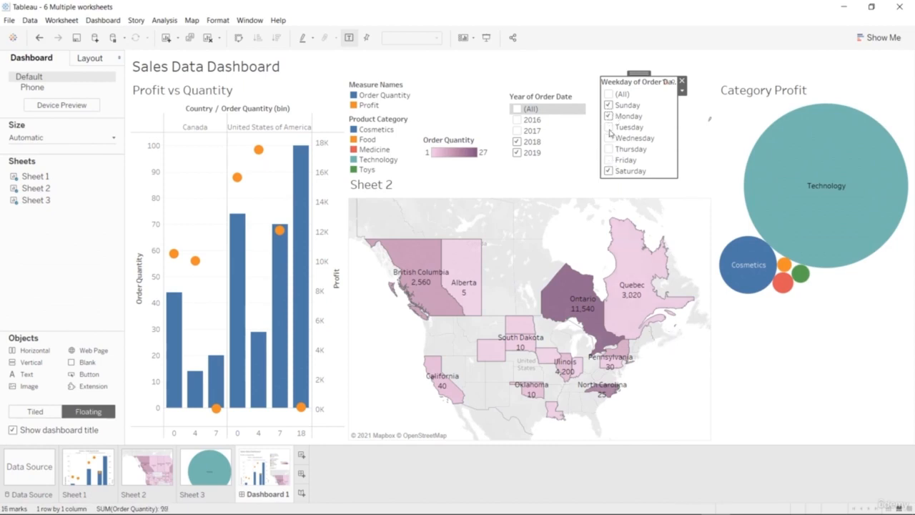
pyautogui.click(609, 127)
pyautogui.click(609, 138)
pyautogui.click(609, 149)
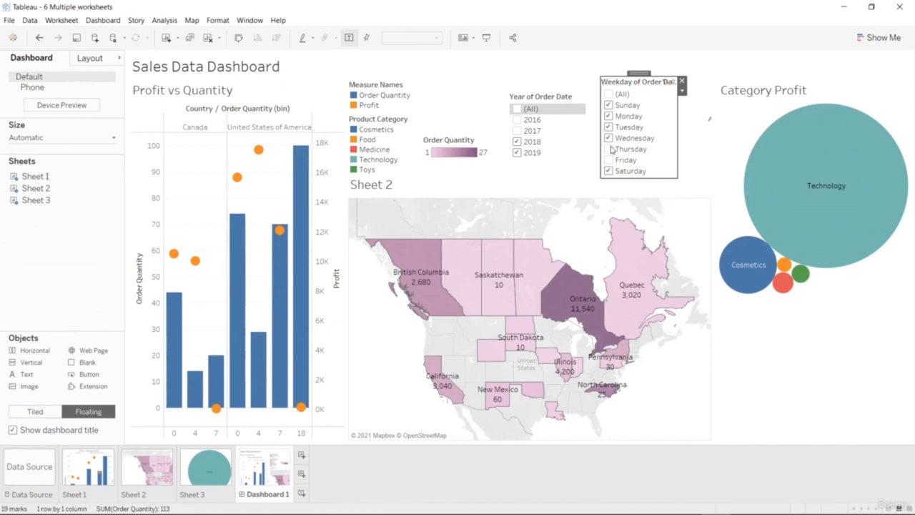
pyautogui.click(609, 119)
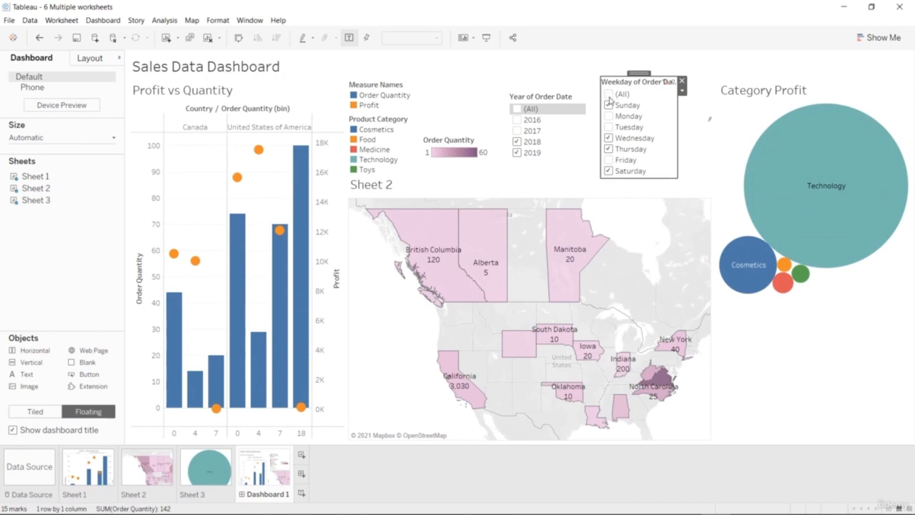
# Clear the dashboard's weekday filter, filter the Sheet 2 map to Monday through Saturday, and include 2016 in the year filter.
pyautogui.click(608, 95)
pyautogui.click(608, 95)
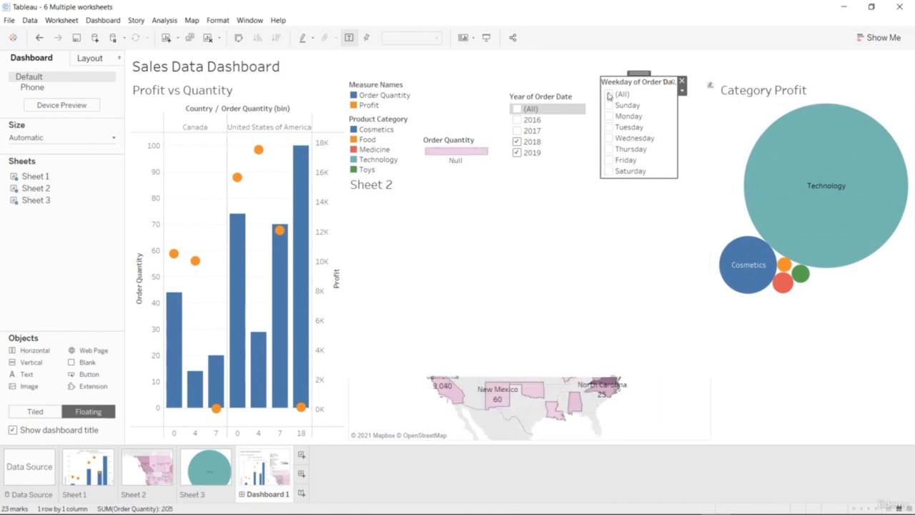
pyautogui.click(608, 138)
pyautogui.click(608, 149)
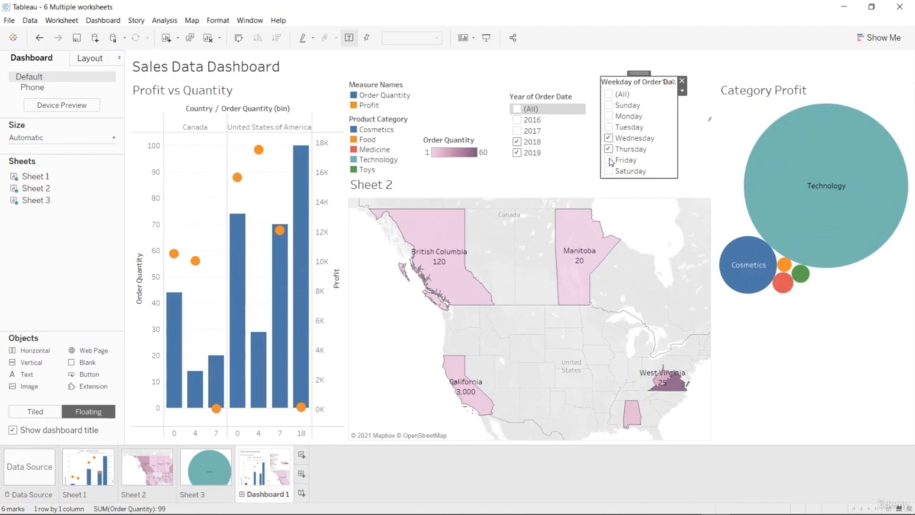
pyautogui.click(608, 159)
pyautogui.click(608, 170)
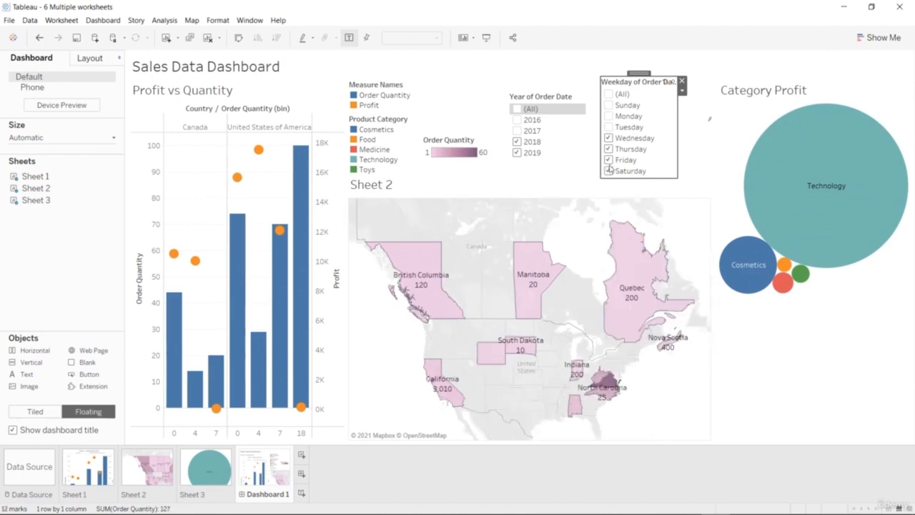
pyautogui.click(608, 127)
pyautogui.click(608, 116)
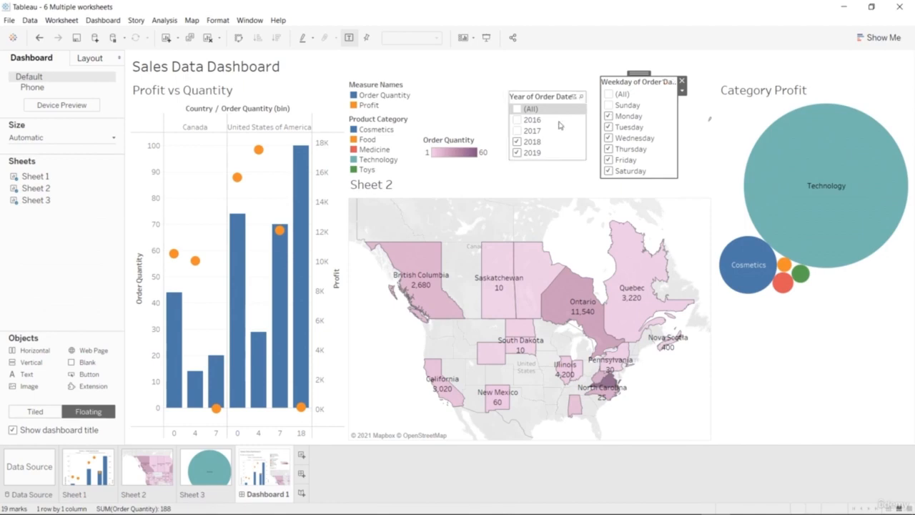
pyautogui.click(517, 120)
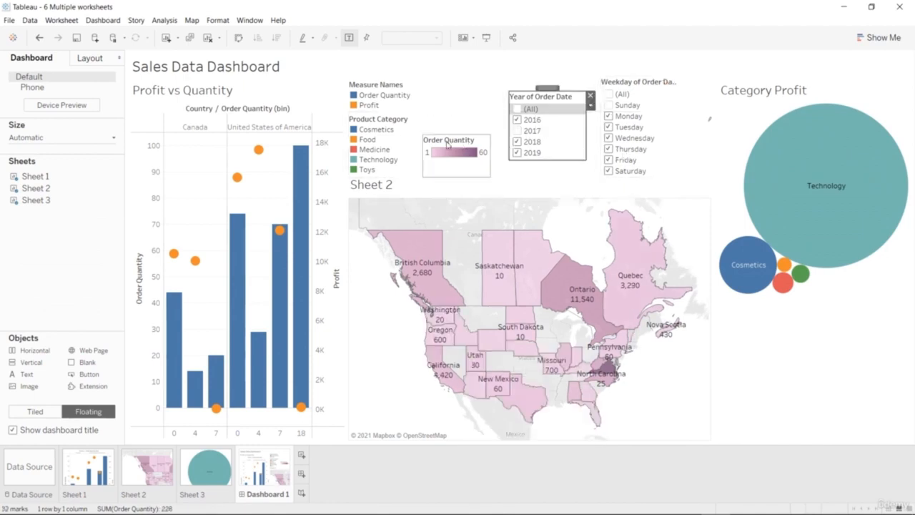
# Keep only Cosmetics in the Category Profit chart, exclude Cosmetics from it too, and undo both filter changes.
pyautogui.click(358, 132)
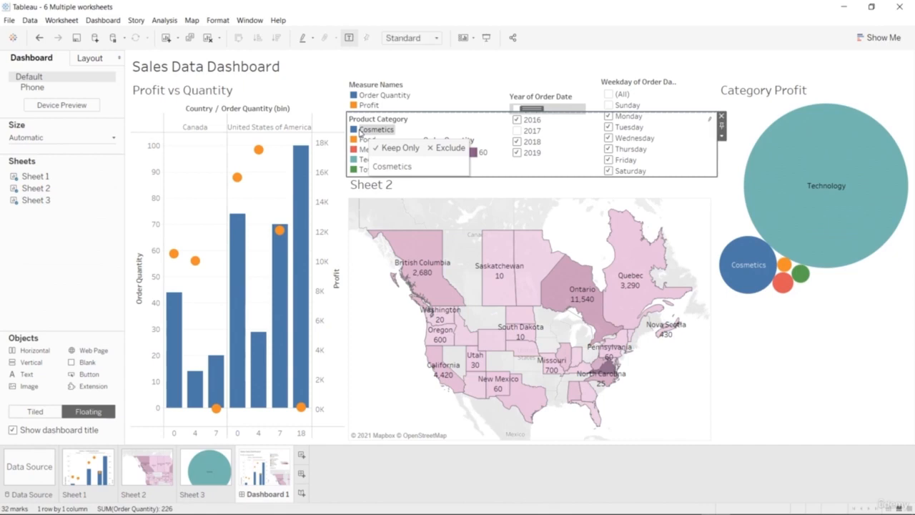
pyautogui.click(405, 147)
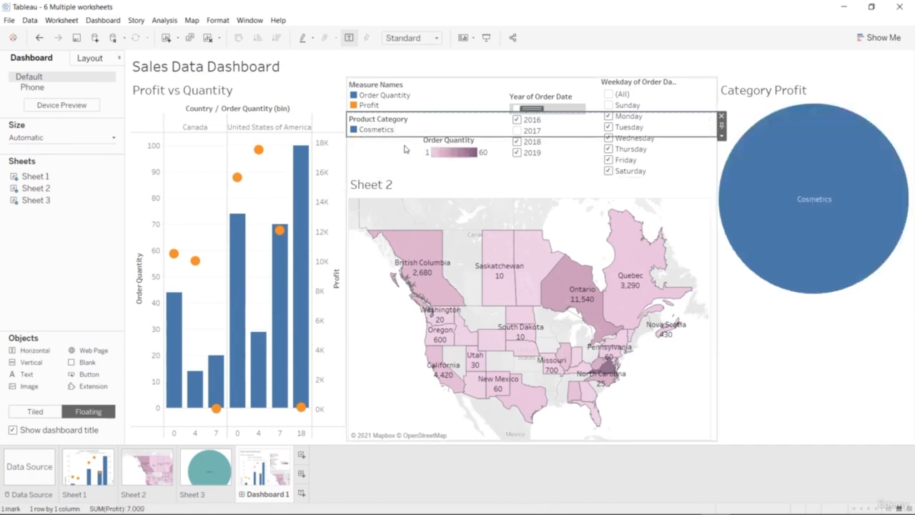
pyautogui.click(390, 131)
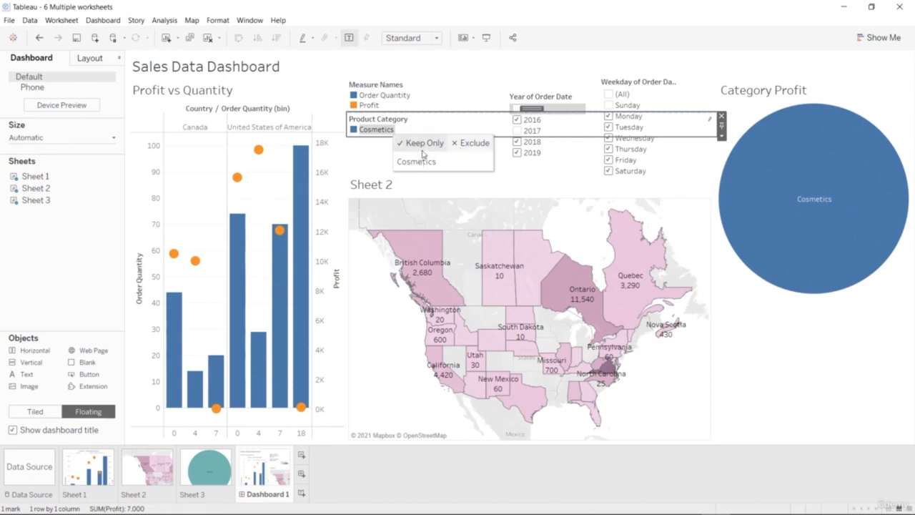
pyautogui.click(470, 143)
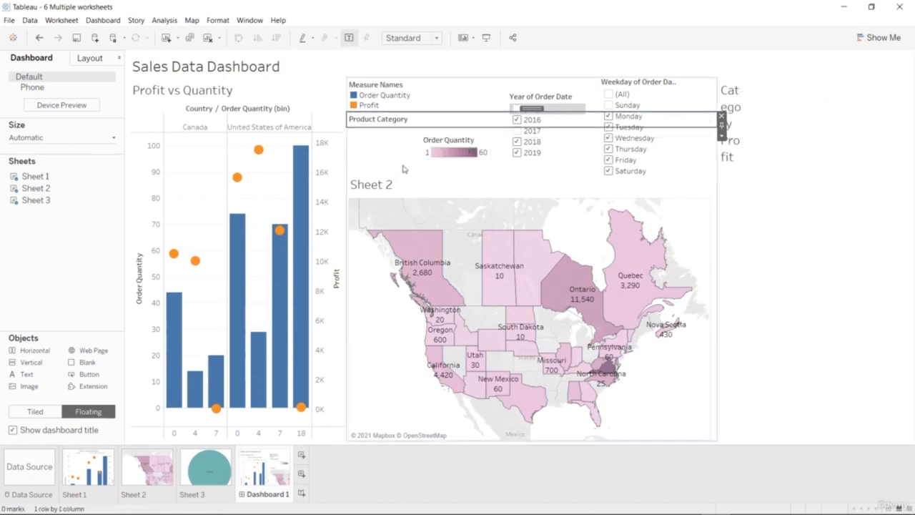
pyautogui.hotkey('ctrl', 'z')
pyautogui.hotkey('ctrl', 'z')
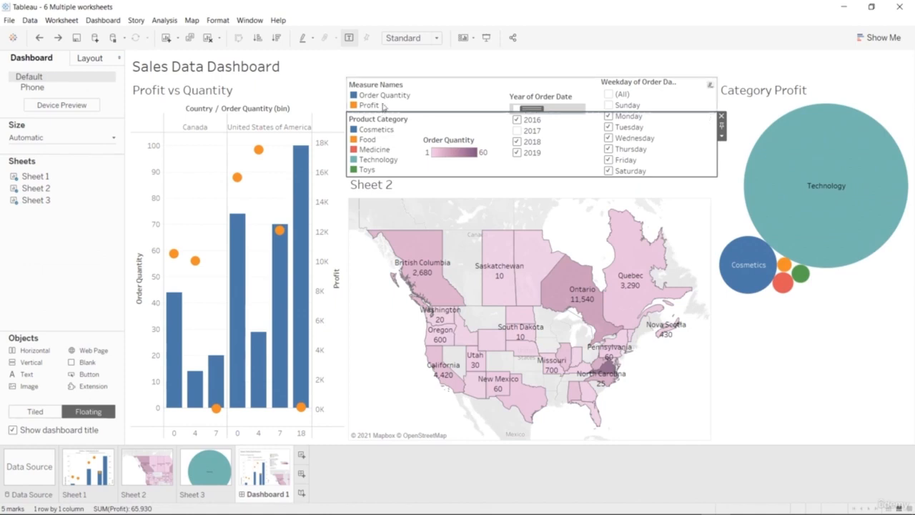
# Highlight the Profit marks and the Order Quantity marks in the Profit vs Quantity chart, one after the other.
pyautogui.click(384, 107)
pyautogui.click(372, 106)
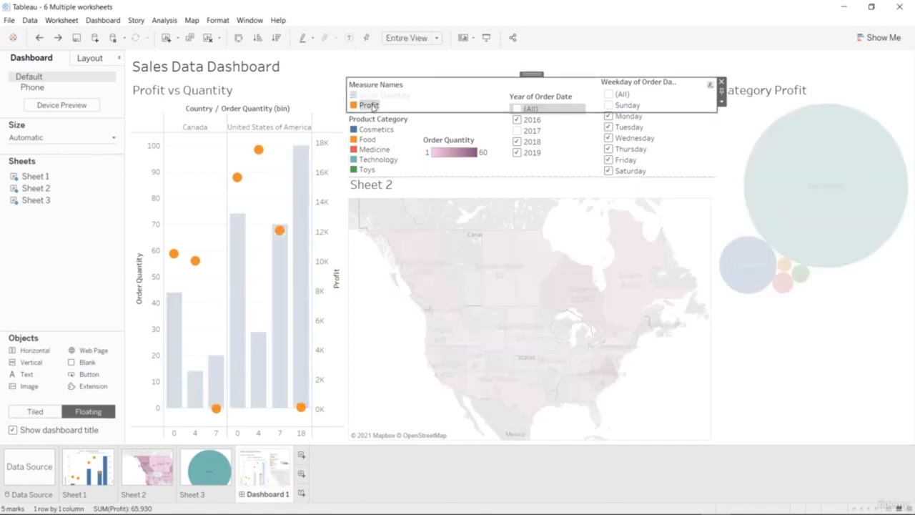
pyautogui.click(376, 96)
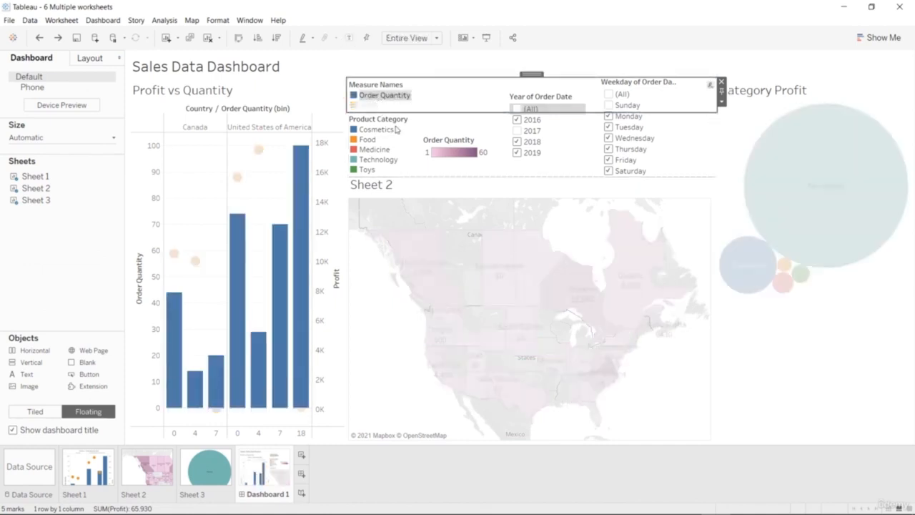
# Highlight British Columbia on the Sheet 2 map, clear the selection, and lower the map's upper edge slightly below the filters.
pyautogui.click(404, 268)
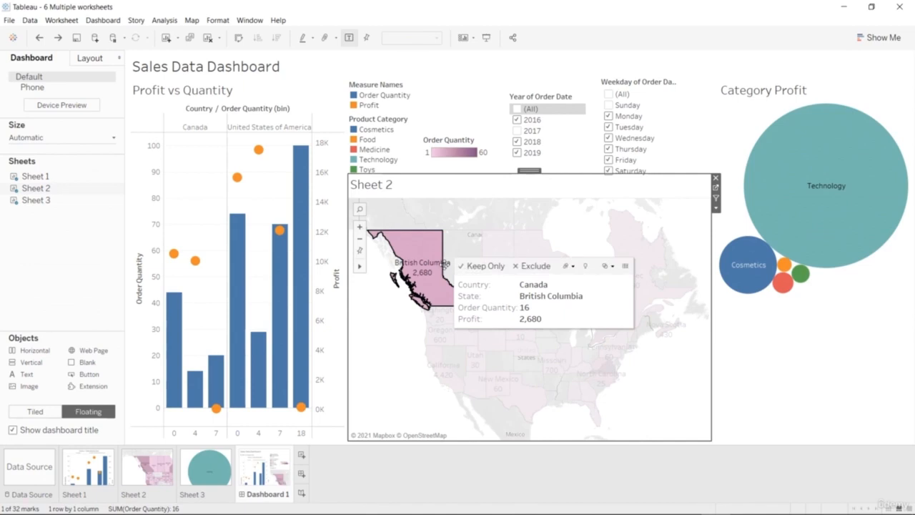
pyautogui.click(399, 359)
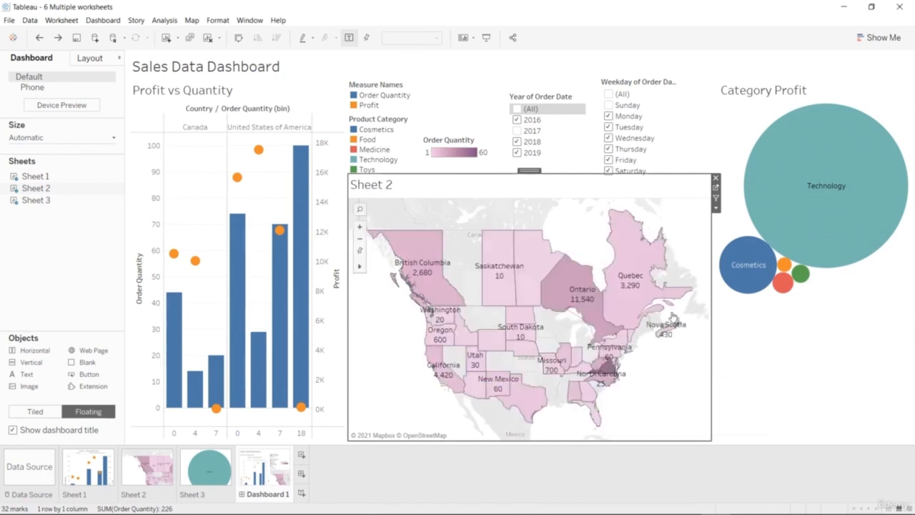
pyautogui.moveTo(637, 176); pyautogui.dragTo(639, 180)
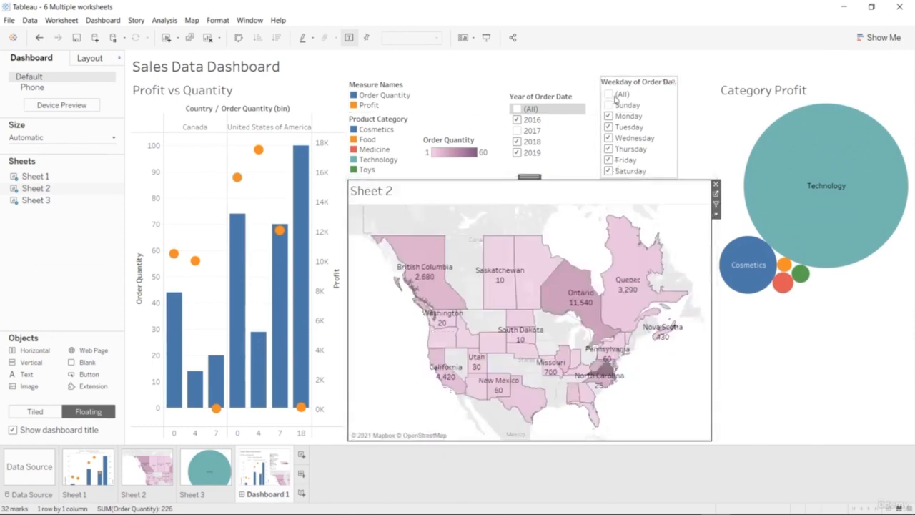
# Include Sunday in the weekday filter, clear all weekdays, and filter the map to Sunday and Saturday only.
pyautogui.click(608, 105)
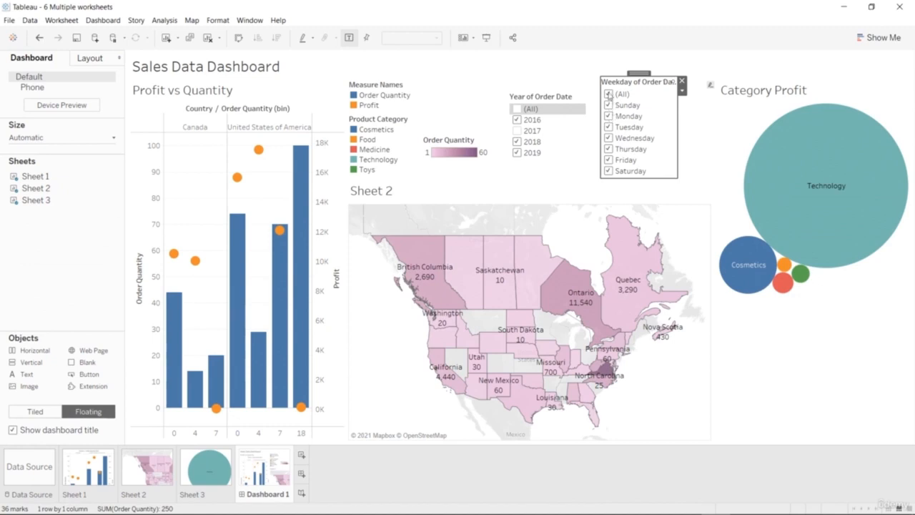
pyautogui.click(608, 95)
pyautogui.click(609, 105)
pyautogui.click(609, 172)
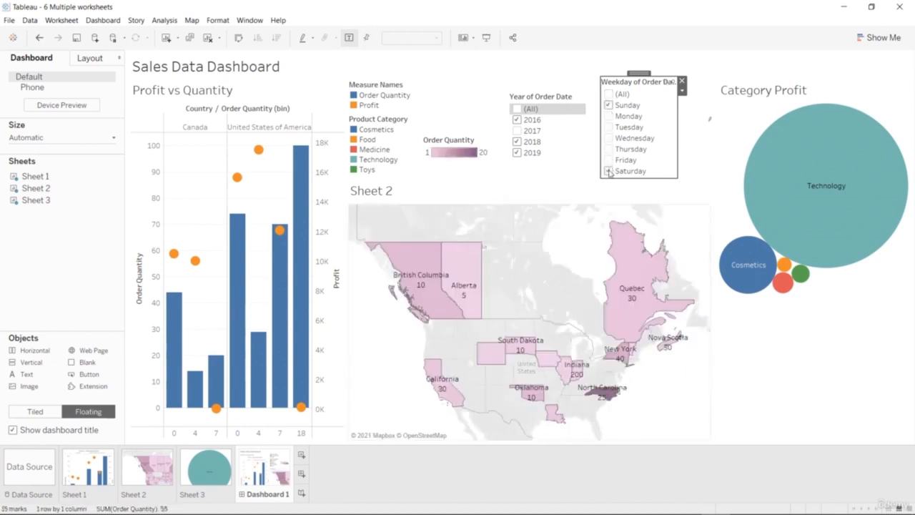
# Include 2017 in the year filter, try leaving out 2019 and 2018 in turn, and exclude 2016 and 2017 from the map.
pyautogui.click(517, 131)
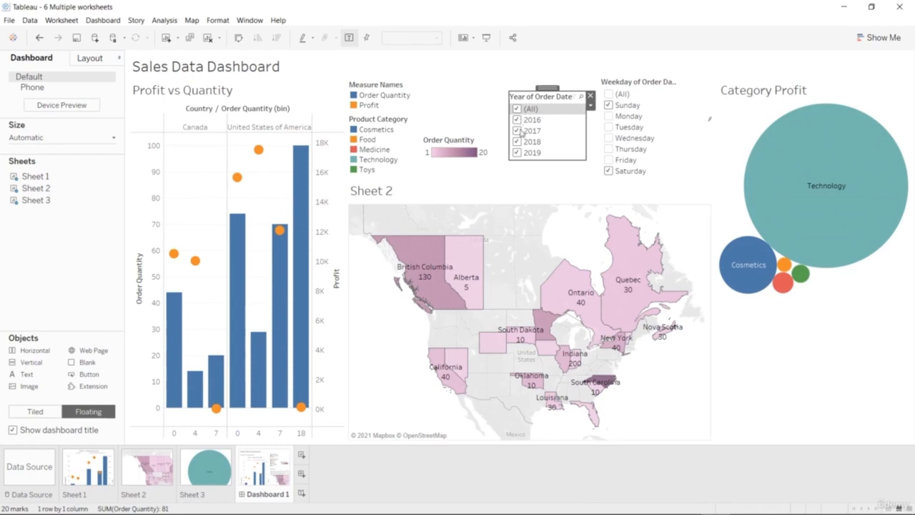
pyautogui.click(518, 153)
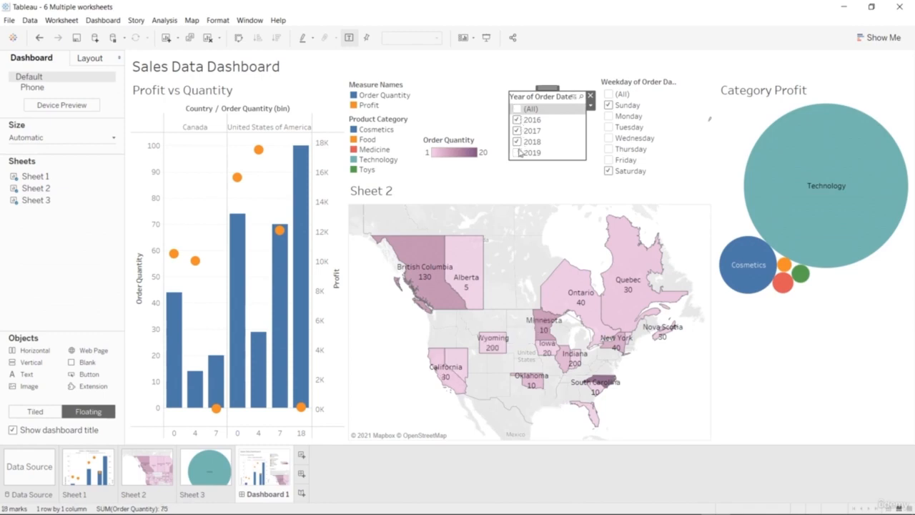
pyautogui.click(519, 152)
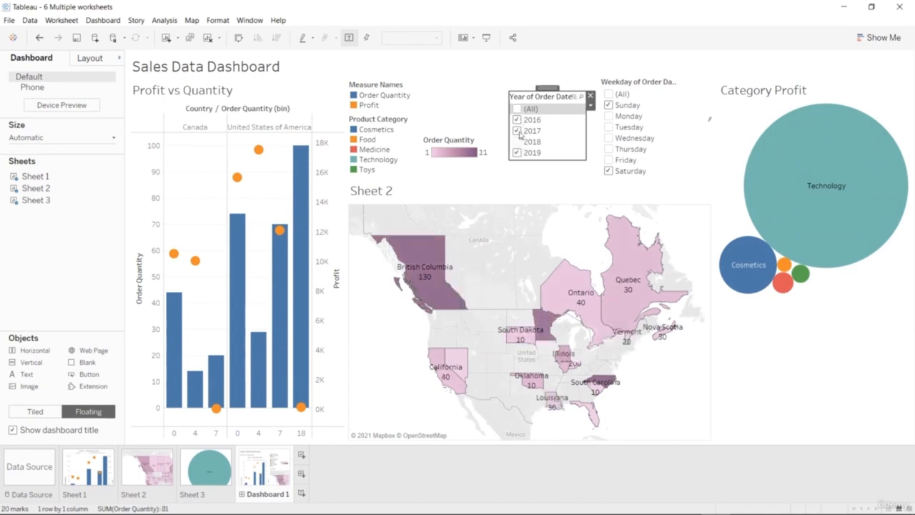
pyautogui.click(518, 121)
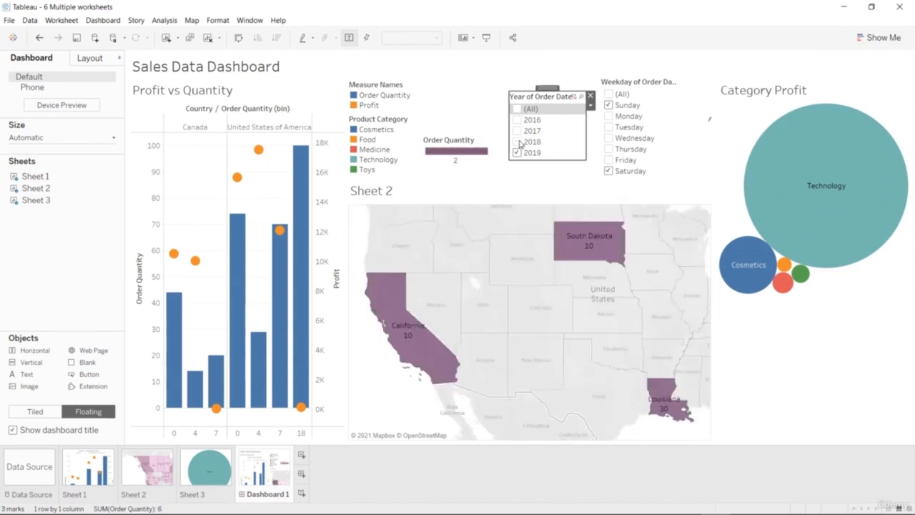
pyautogui.click(518, 141)
pyautogui.click(517, 141)
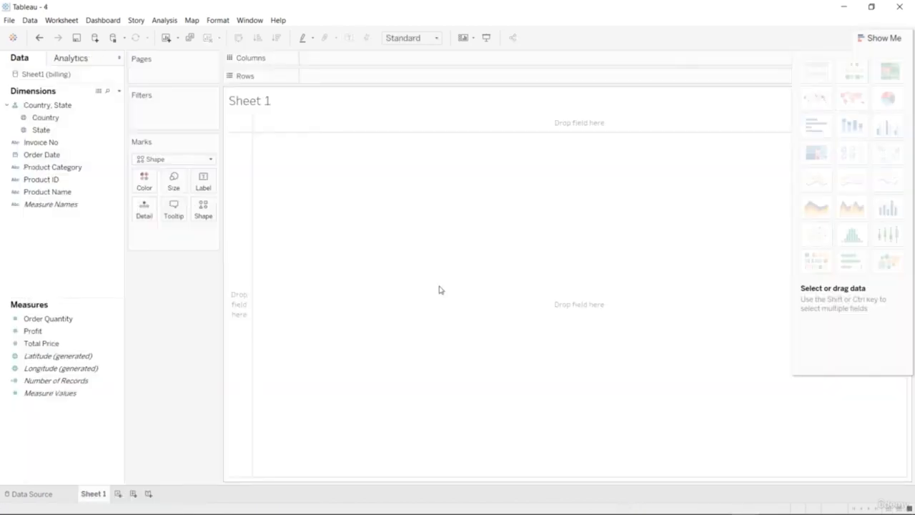
# Place Order Quantity in the rows of the empty Sheet 1 and turn the view into a histogram.
pyautogui.click(71, 322)
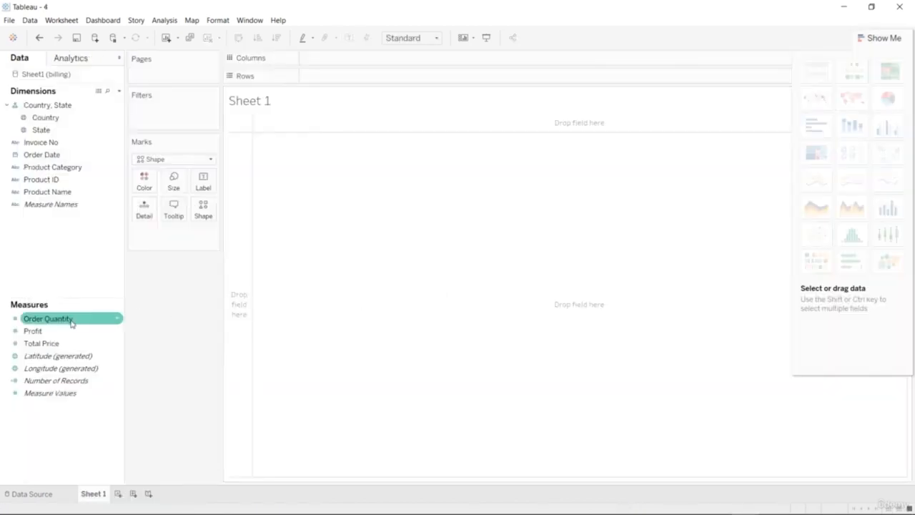
pyautogui.moveTo(72, 322); pyautogui.dragTo(397, 82)
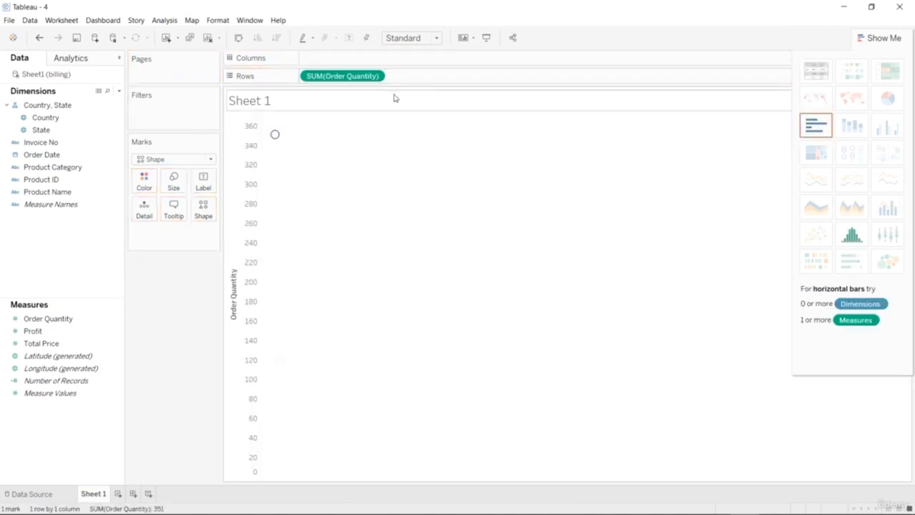
pyautogui.click(114, 317)
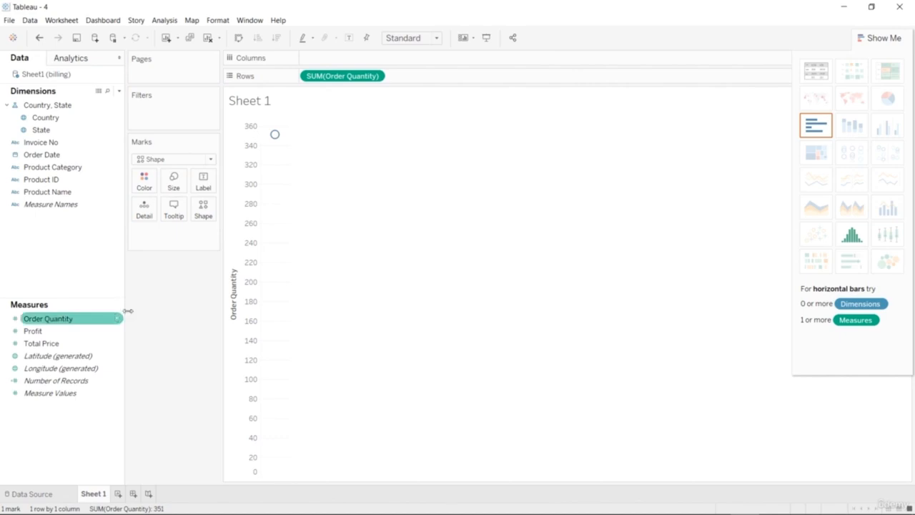
pyautogui.click(852, 237)
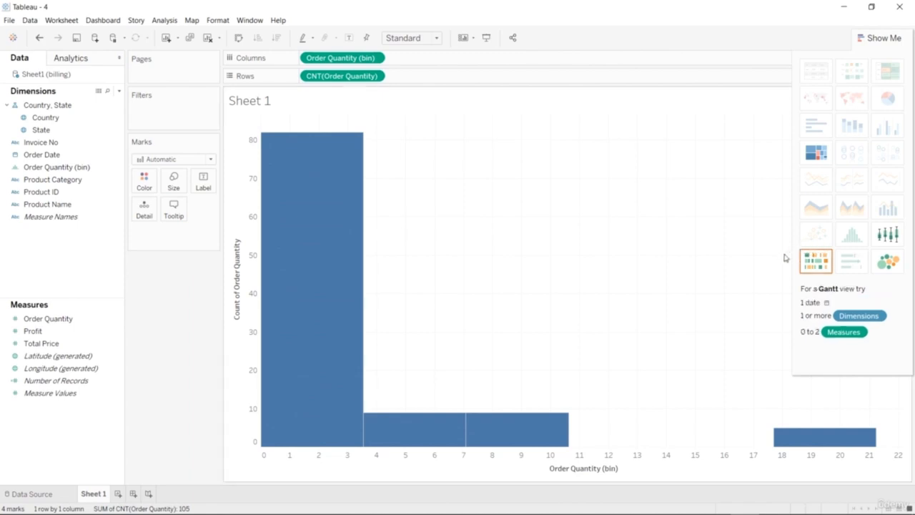
# Try Median as the aggregation of the histogram's Order Quantity rows, and set it to Sum.
pyautogui.click(375, 77)
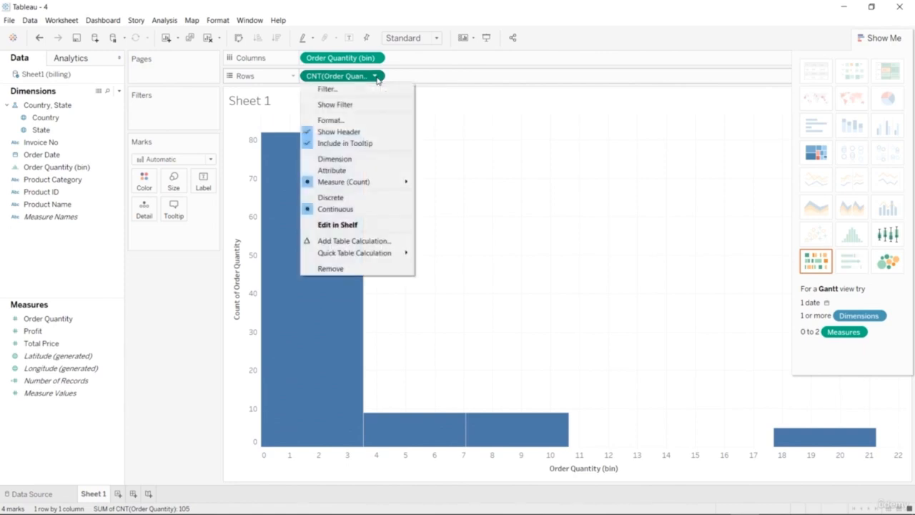
pyautogui.moveTo(411, 184)
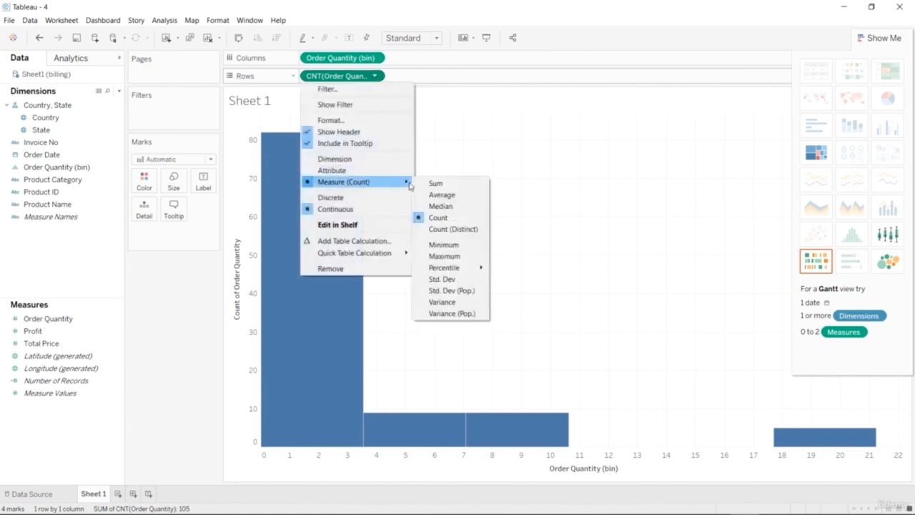
pyautogui.click(438, 206)
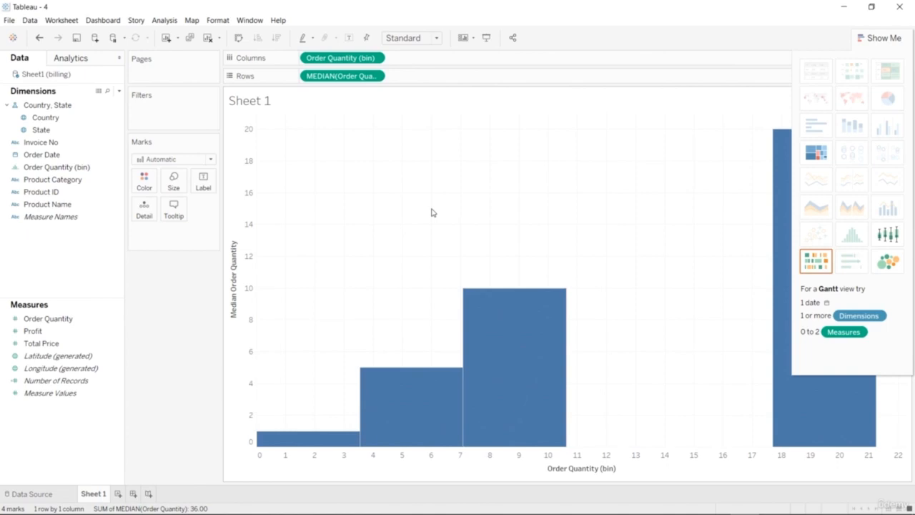
pyautogui.click(891, 39)
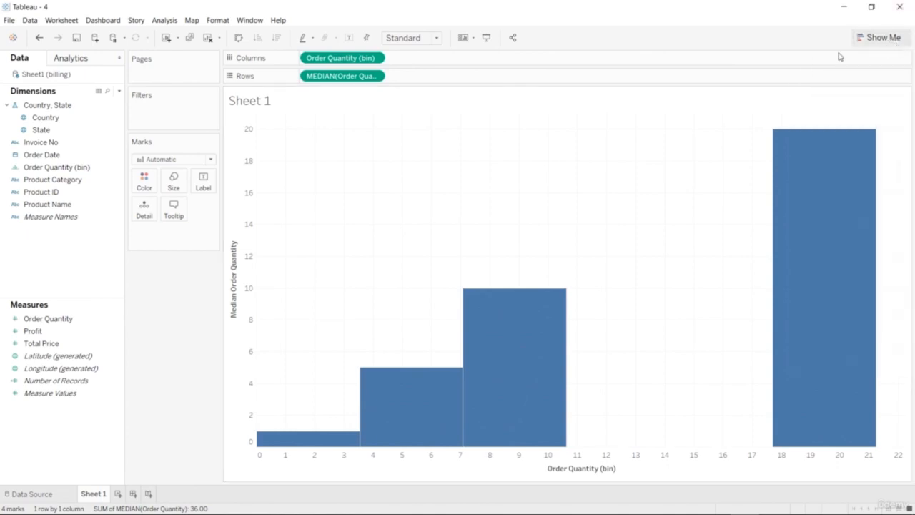
pyautogui.click(376, 77)
pyautogui.moveTo(400, 183)
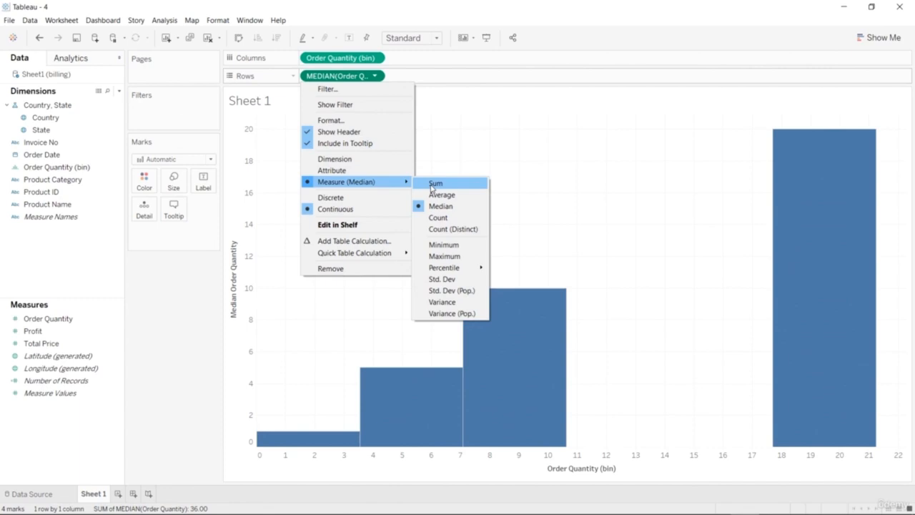
pyautogui.click(432, 187)
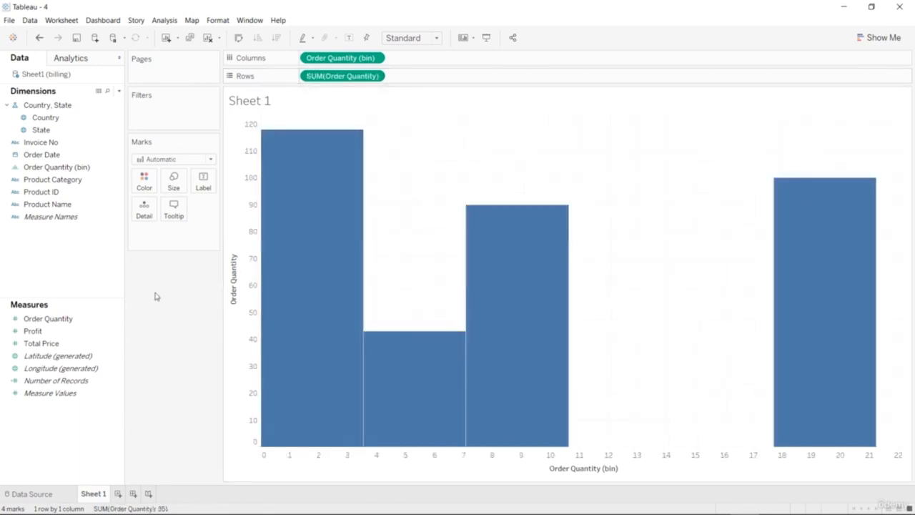
# Add Profit to the rows beside Order Quantity, try the dual lines chart, and apply the dual combination chart.
pyautogui.moveTo(43, 331); pyautogui.dragTo(502, 79)
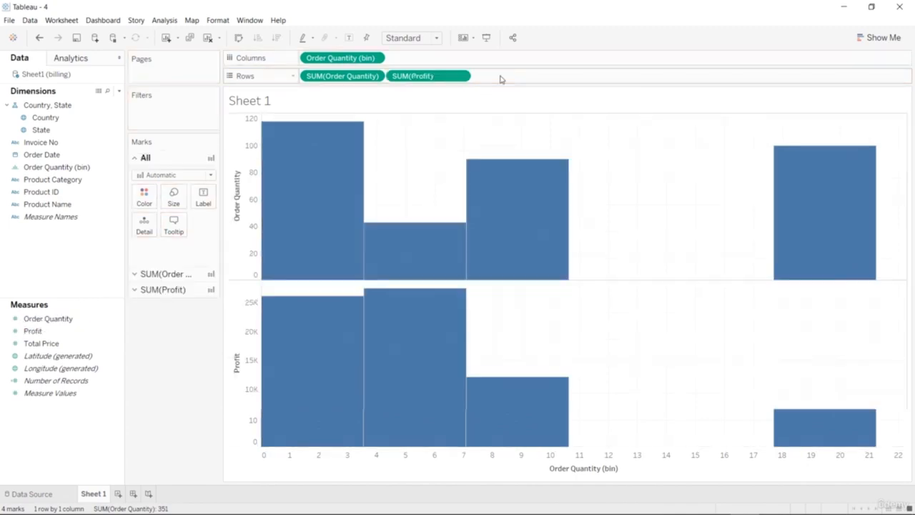
pyautogui.click(882, 42)
pyautogui.click(884, 183)
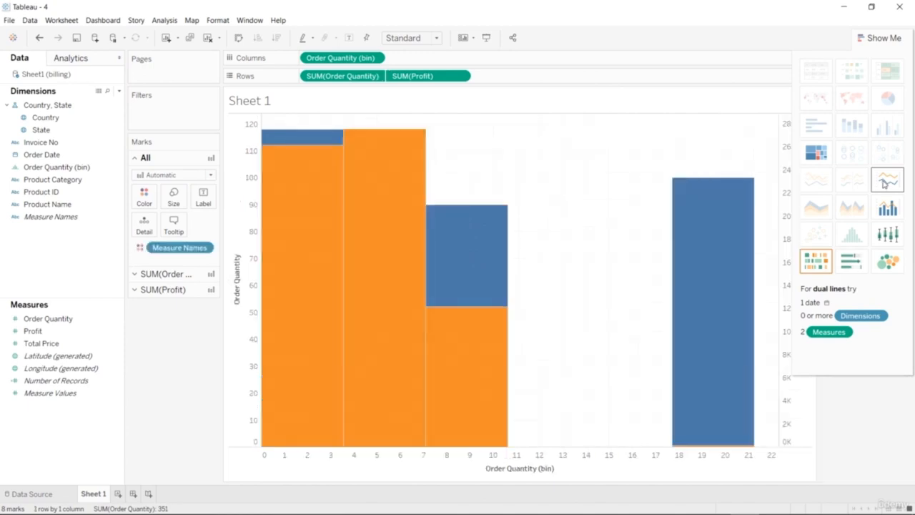
pyautogui.click(888, 208)
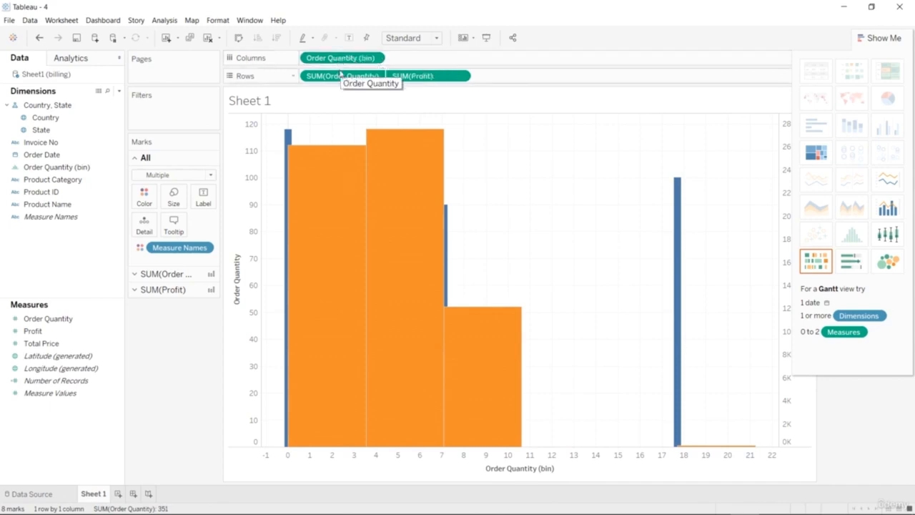
# Try swapping Order Quantity and its bins between columns and rows, and reapply the dual lines and dual combination charts.
pyautogui.moveTo(340, 76); pyautogui.dragTo(434, 59)
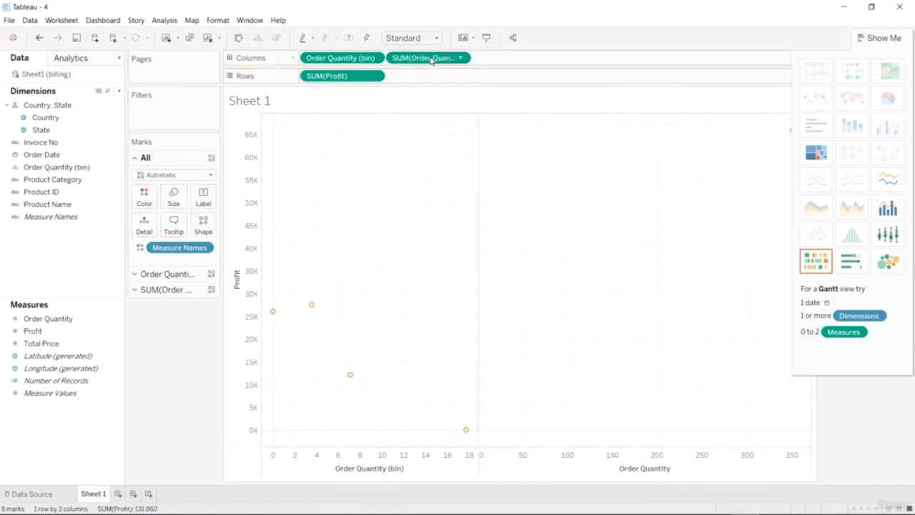
pyautogui.moveTo(353, 61); pyautogui.dragTo(444, 81)
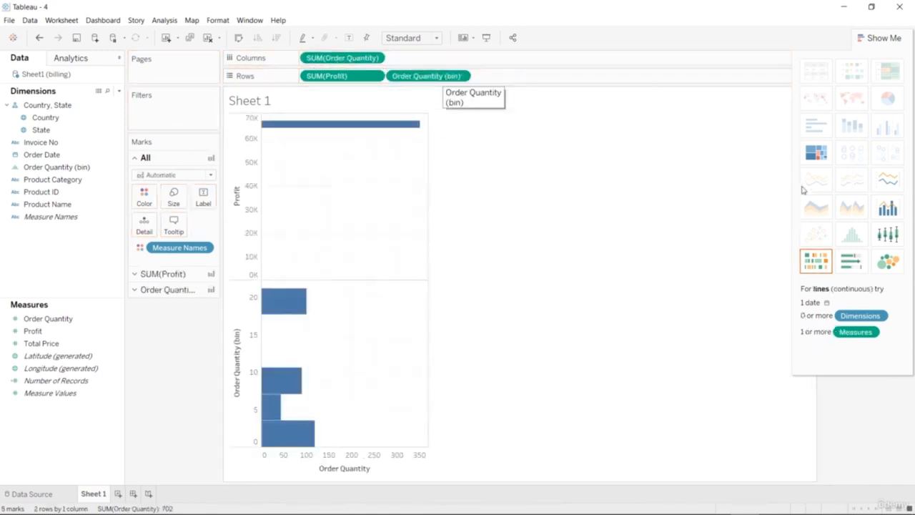
pyautogui.click(888, 181)
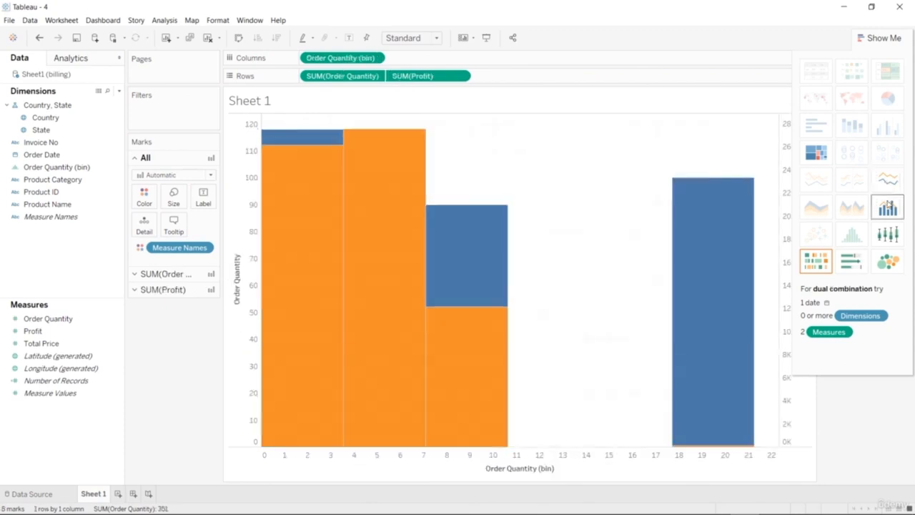
pyautogui.click(888, 207)
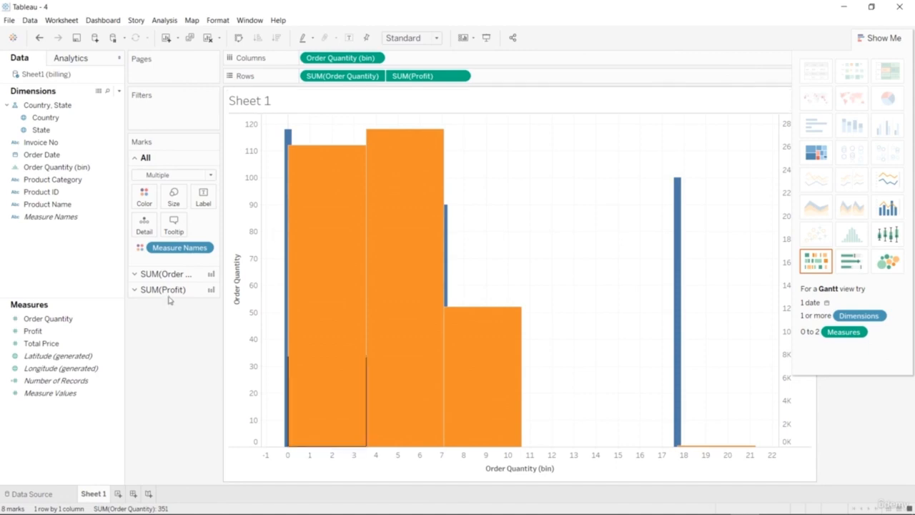
# Add Country to the columns ahead of Order Quantity (bin), and make the bin field discrete.
pyautogui.moveTo(67, 119); pyautogui.dragTo(530, 62)
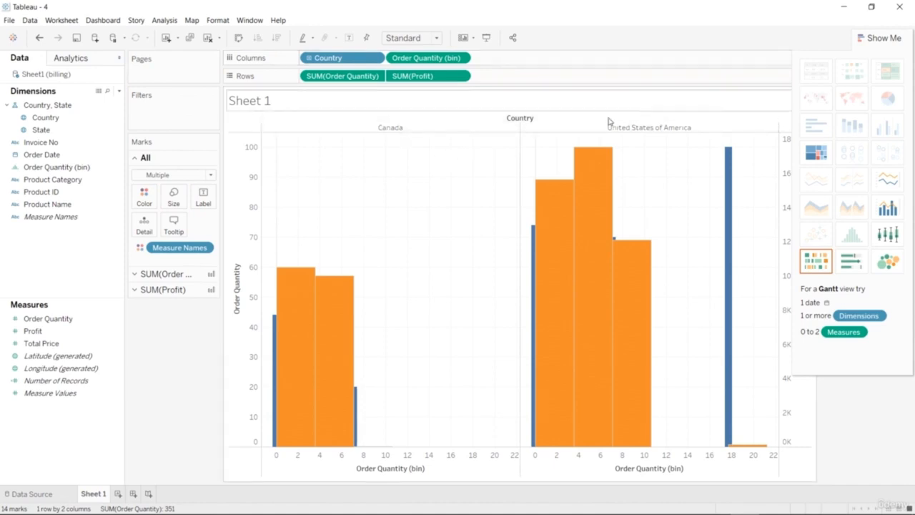
pyautogui.click(461, 58)
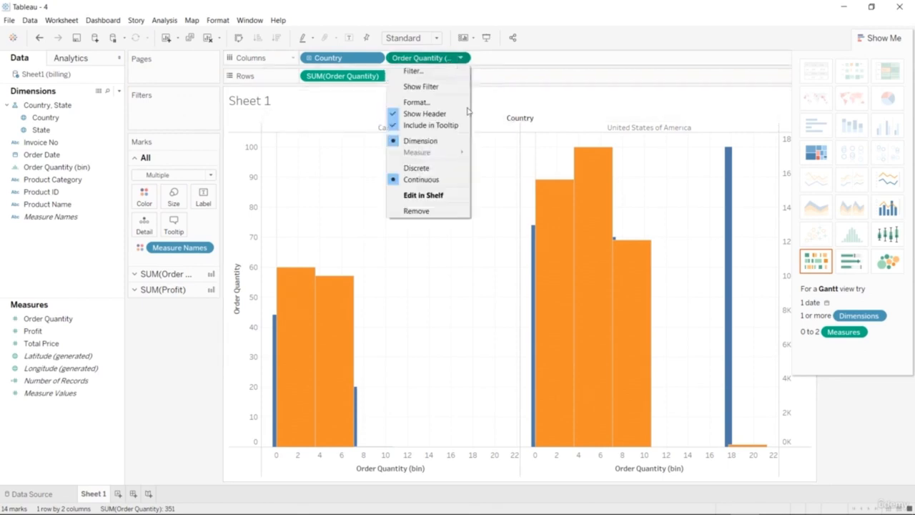
pyautogui.click(447, 168)
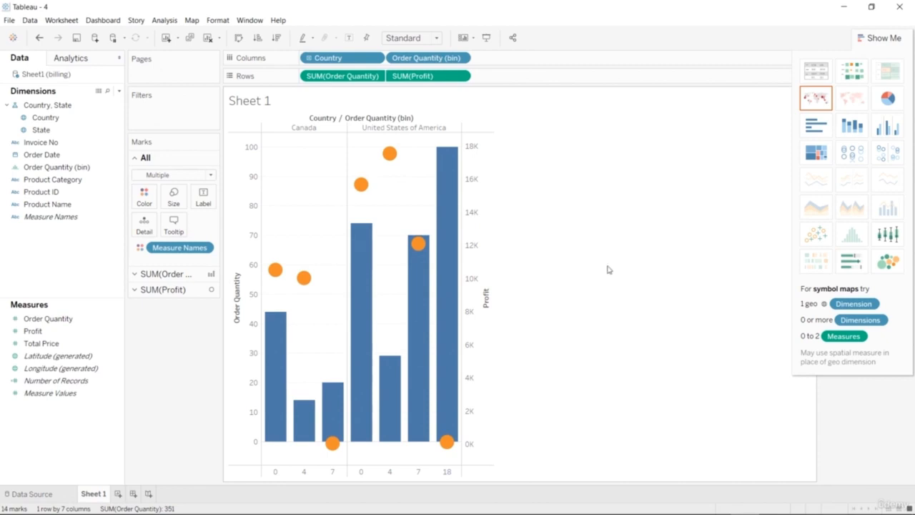
pyautogui.moveTo(303, 277)
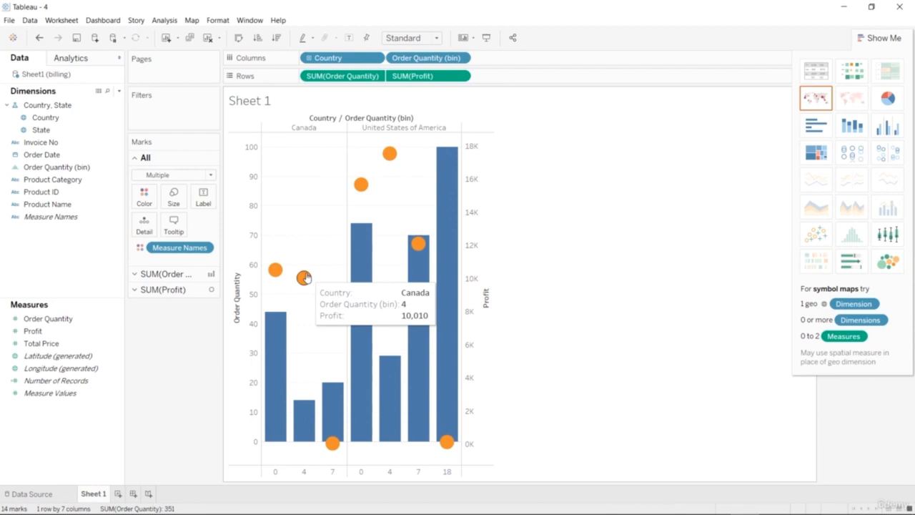
pyautogui.click(888, 38)
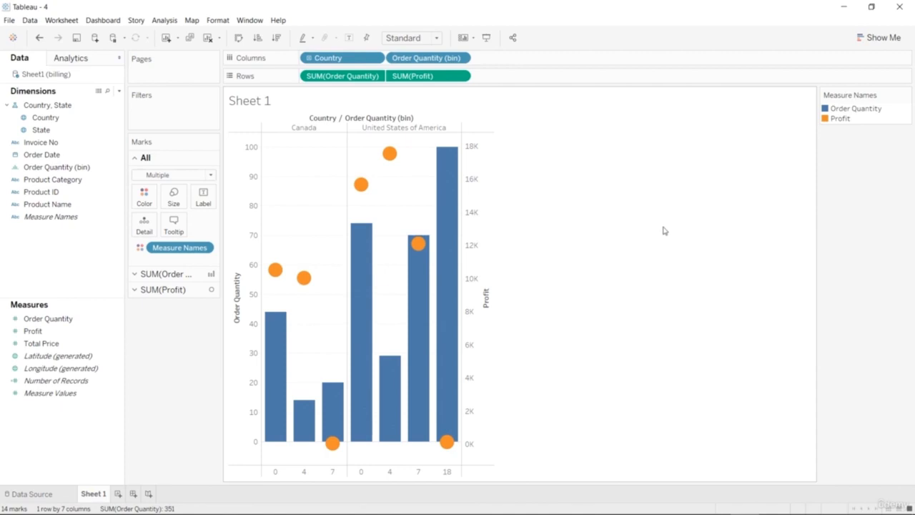
# Try Count (Distinct) as the aggregation of the Order Quantity rows, and set it to Sum.
pyautogui.click(460, 75)
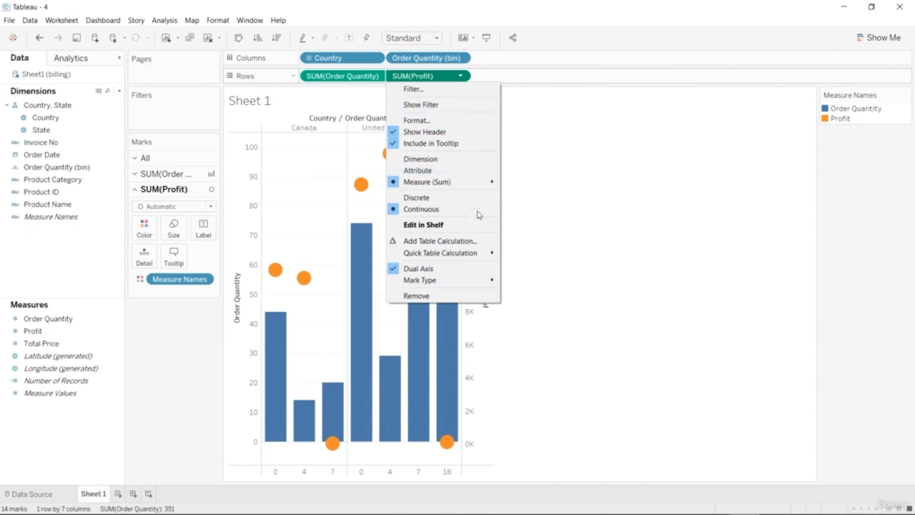
pyautogui.click(378, 83)
pyautogui.click(376, 76)
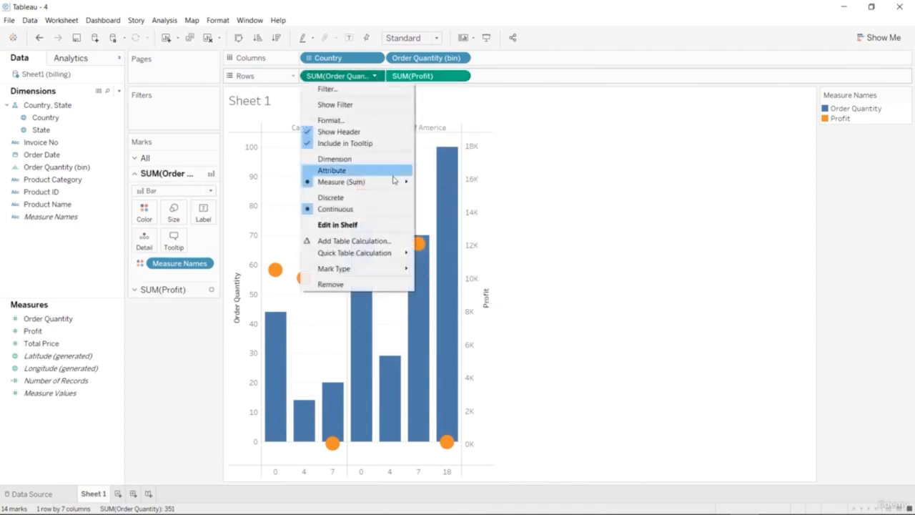
pyautogui.moveTo(396, 183)
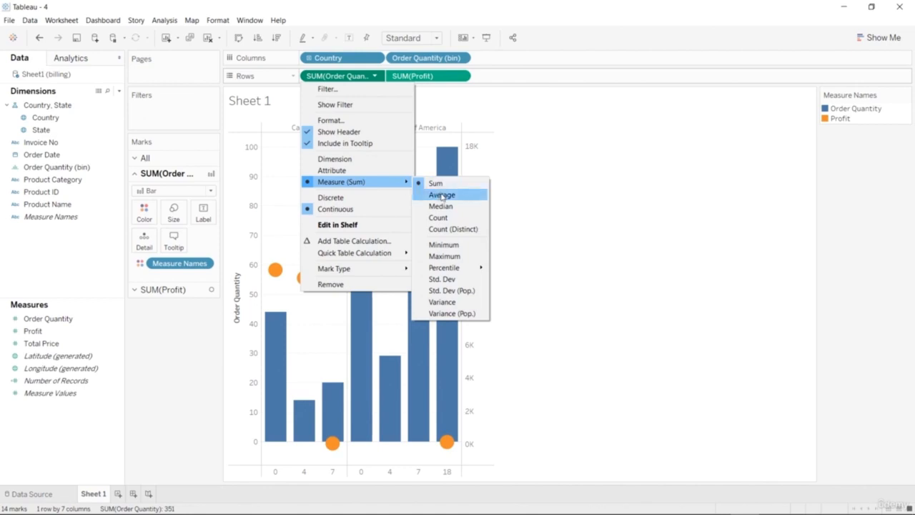
pyautogui.click(458, 230)
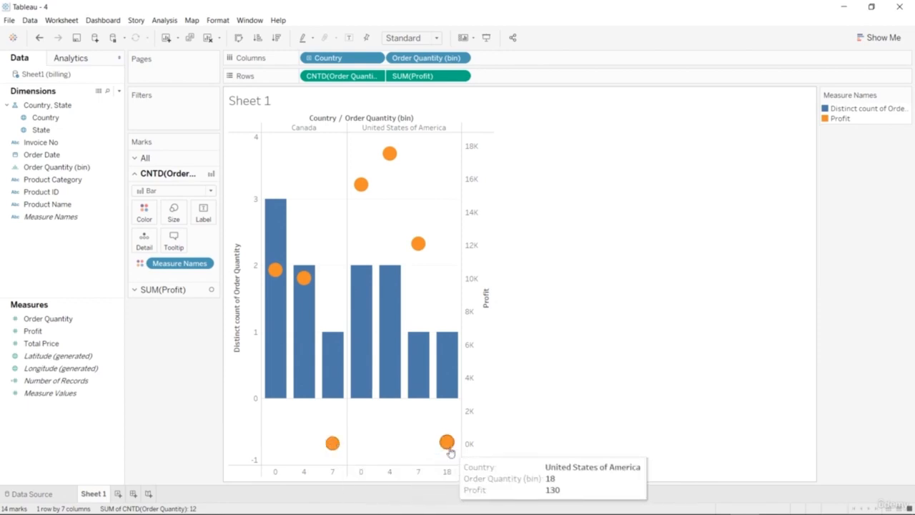
pyautogui.click(375, 76)
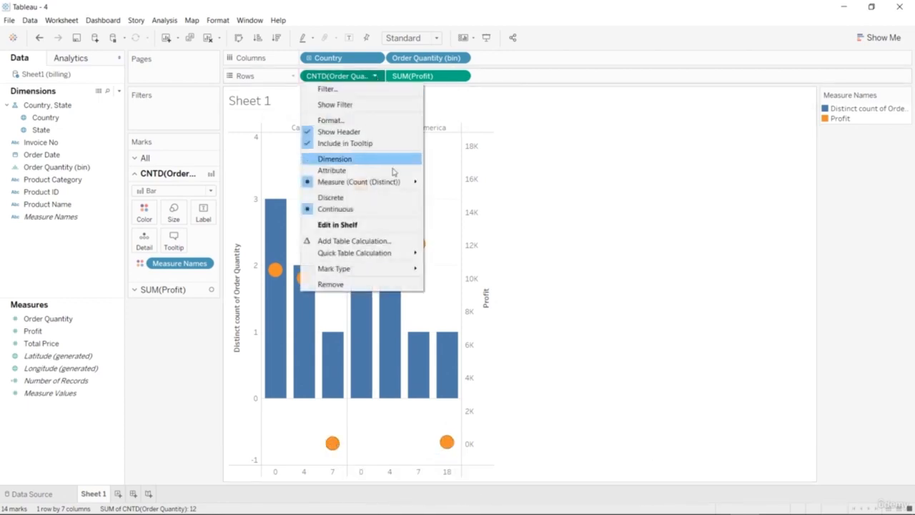
pyautogui.moveTo(403, 182)
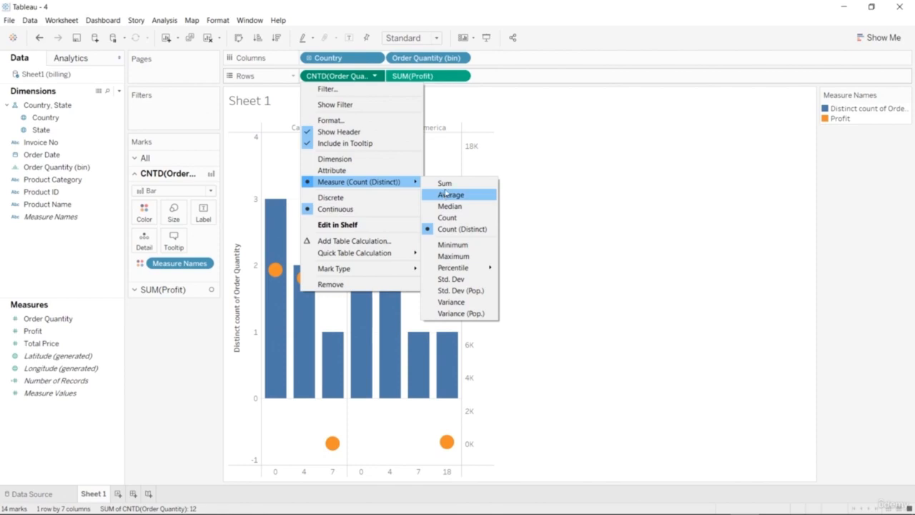
pyautogui.click(443, 183)
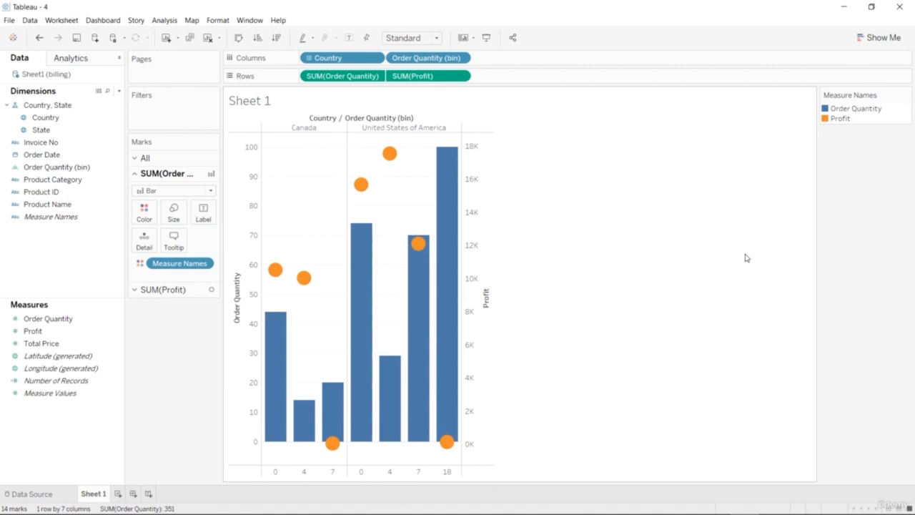
pyautogui.moveTo(334, 444)
# Try alternative chart types for the view, including circle views, horizontal bars, side-by-side bars, box-and-whisker plots and side-by-side circles.
pyautogui.click(879, 37)
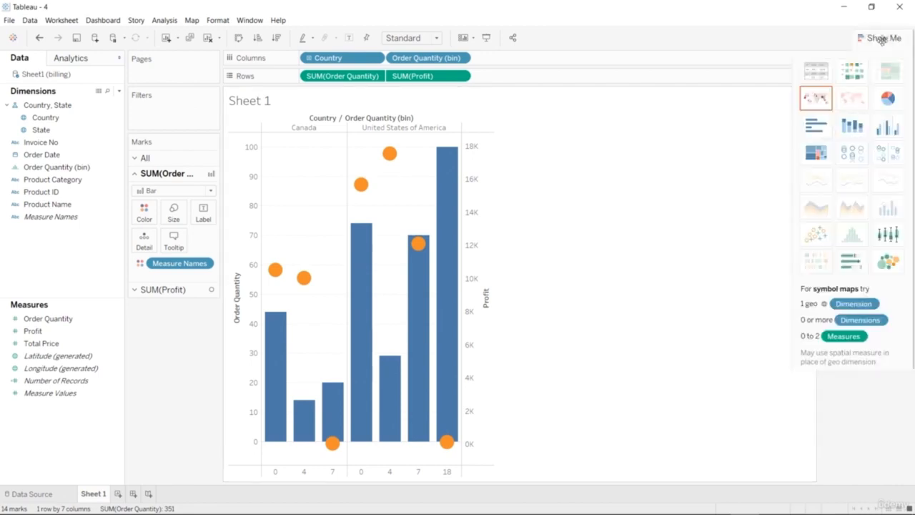
pyautogui.click(851, 152)
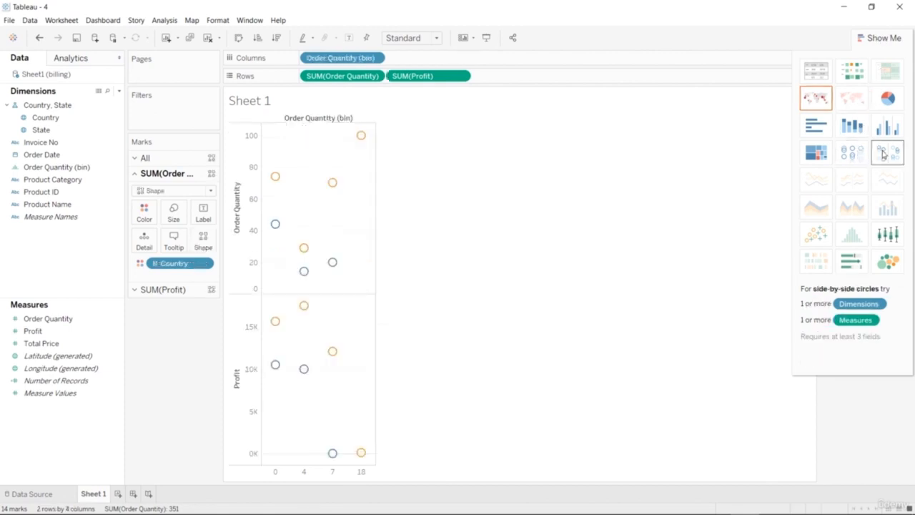
pyautogui.click(885, 153)
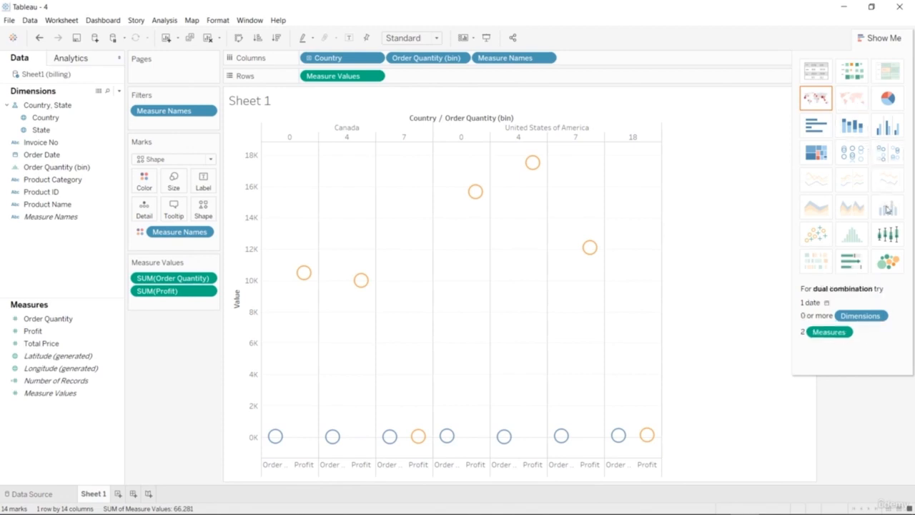
pyautogui.click(851, 125)
pyautogui.click(815, 126)
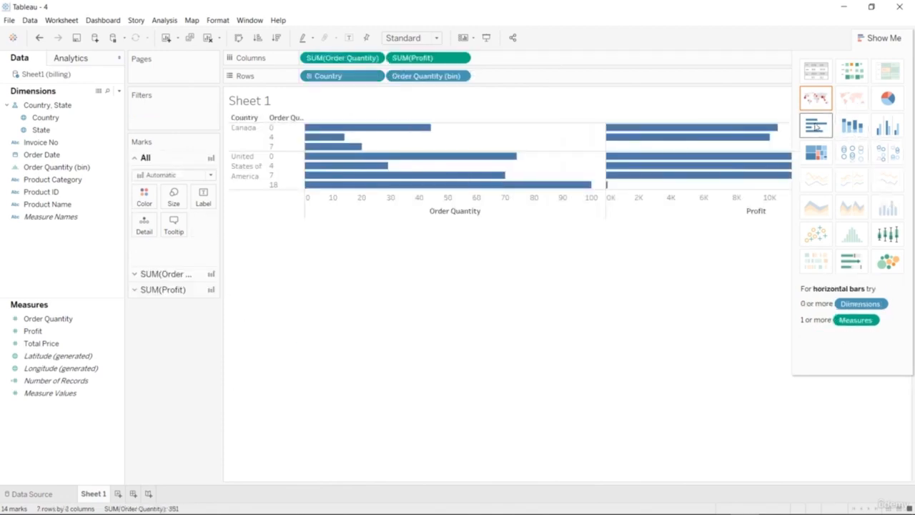
pyautogui.click(887, 125)
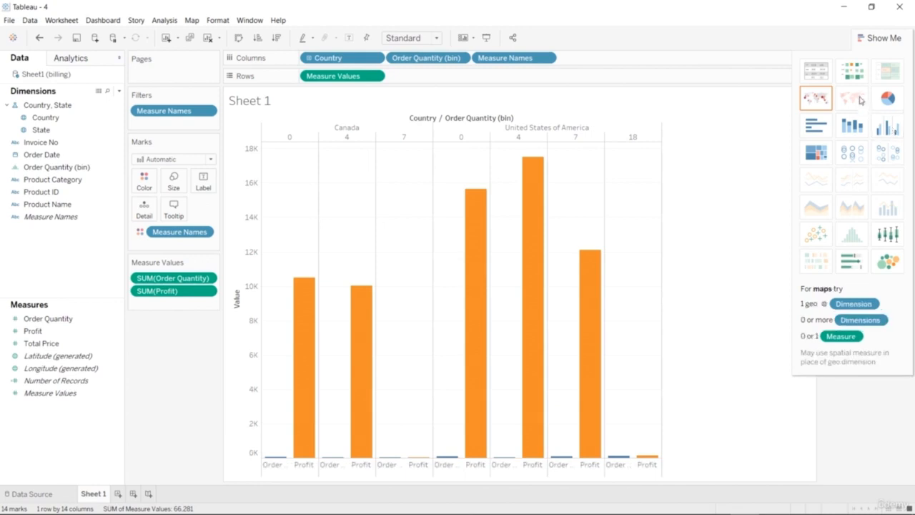
pyautogui.click(851, 70)
pyautogui.click(895, 236)
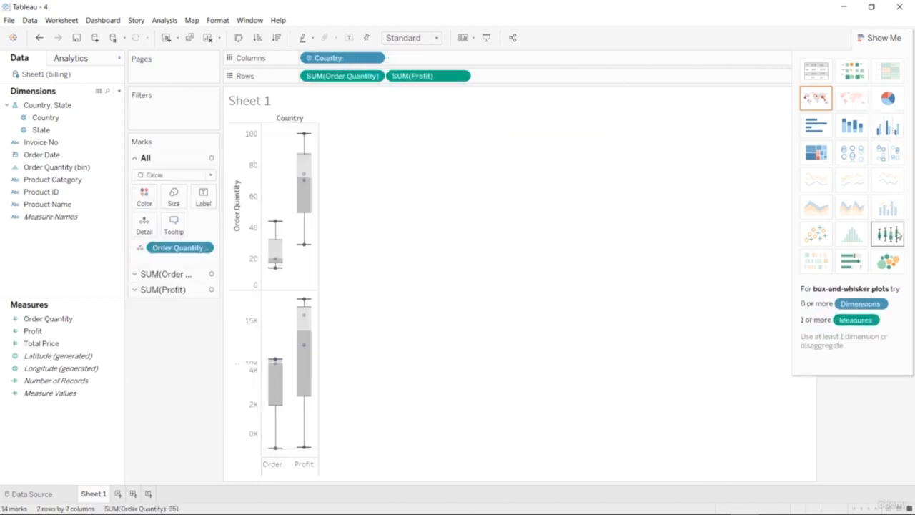
pyautogui.click(887, 152)
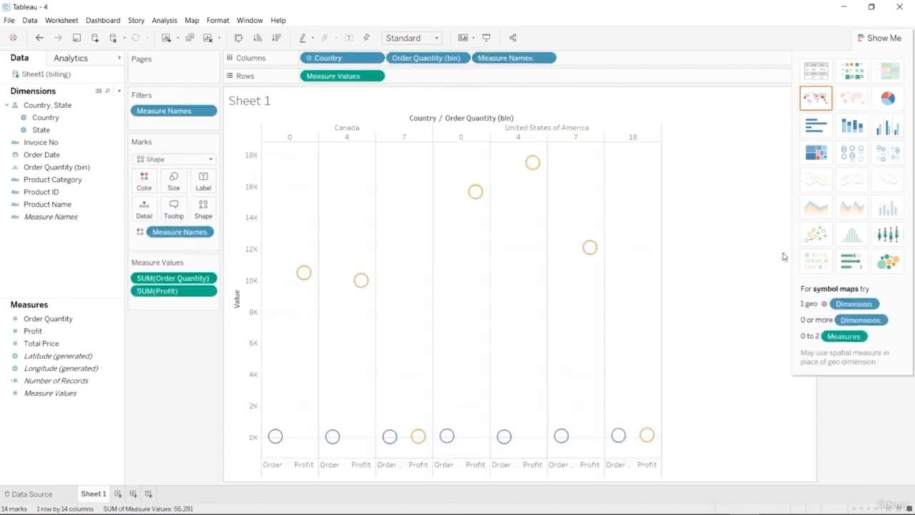
# Undo all the chart type trials back to the dual combination chart split by Country.
pyautogui.hotkey('ctrl', 'z')
pyautogui.hotkey('ctrl', 'z')
pyautogui.hotkey('ctrl', 'z')
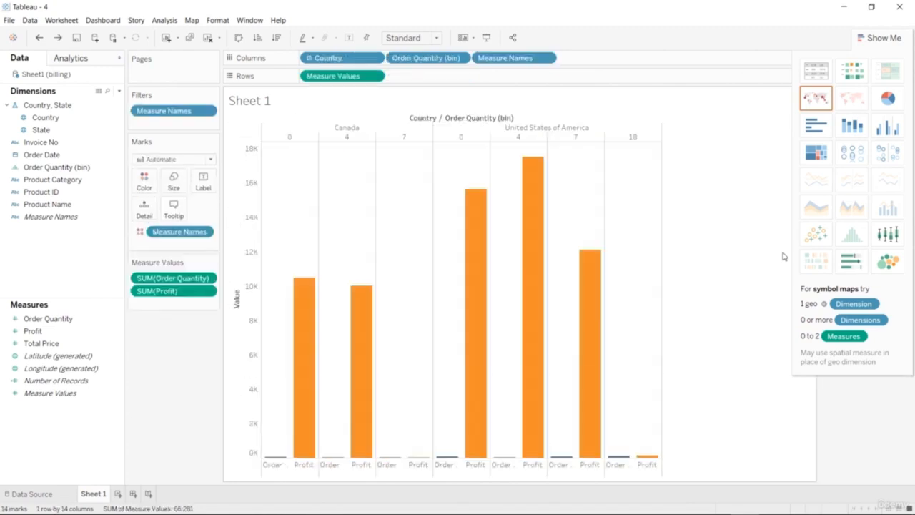
pyautogui.hotkey('ctrl', 'z')
pyautogui.hotkey('ctrl', 'z')
pyautogui.hotkey('ctrl', 'z')
pyautogui.hotkey('ctrl', 'z')
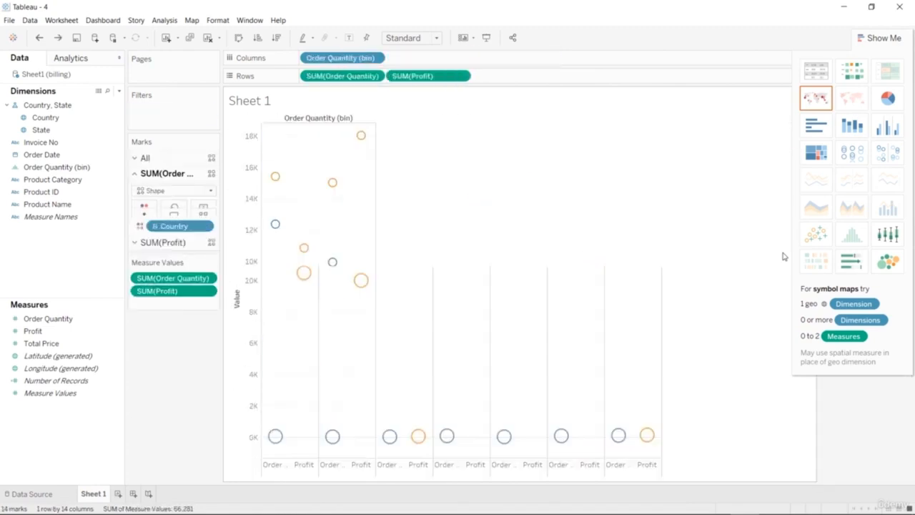
pyautogui.hotkey('ctrl', 'z')
pyautogui.hotkey('ctrl', 'z')
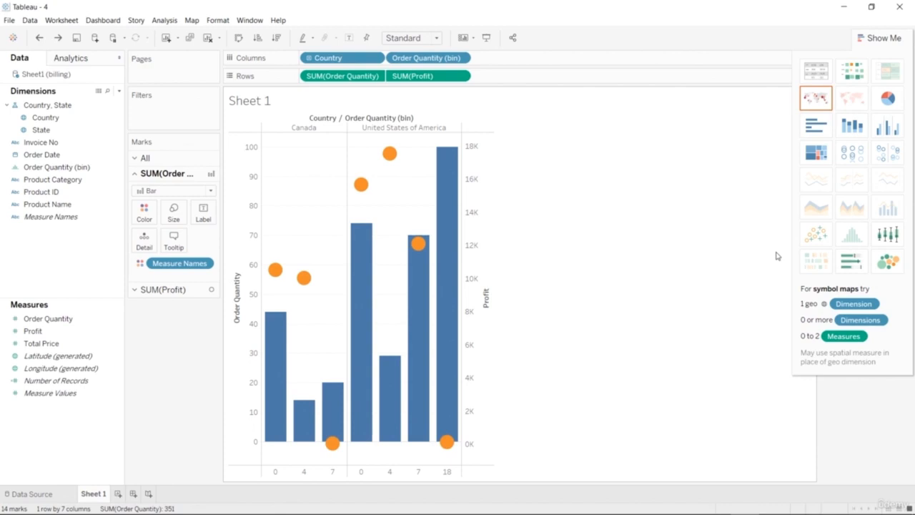
pyautogui.click(878, 38)
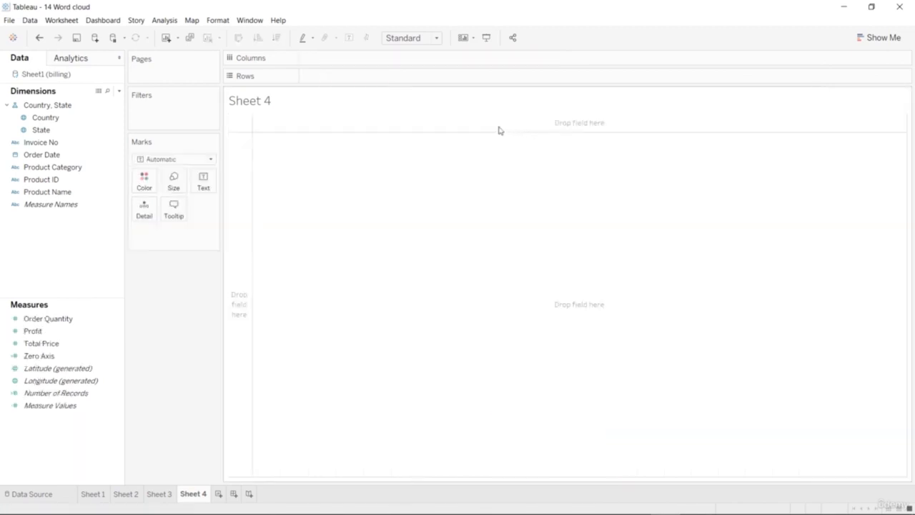
# On the empty Sheet 4, place Total Price and Profit in the columns and State in the rows.
pyautogui.click(78, 333)
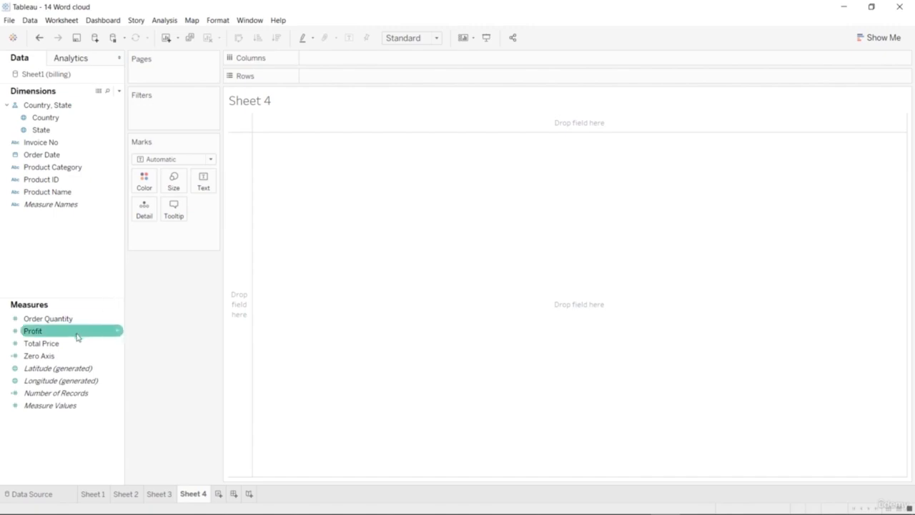
pyautogui.moveTo(74, 343)
pyautogui.mouseDown()
pyautogui.moveTo(335, 98)
pyautogui.moveTo(357, 59)
pyautogui.mouseUp()
pyautogui.moveTo(36, 331)
pyautogui.mouseDown()
pyautogui.moveTo(165, 310)
pyautogui.moveTo(439, 72)
pyautogui.mouseUp()
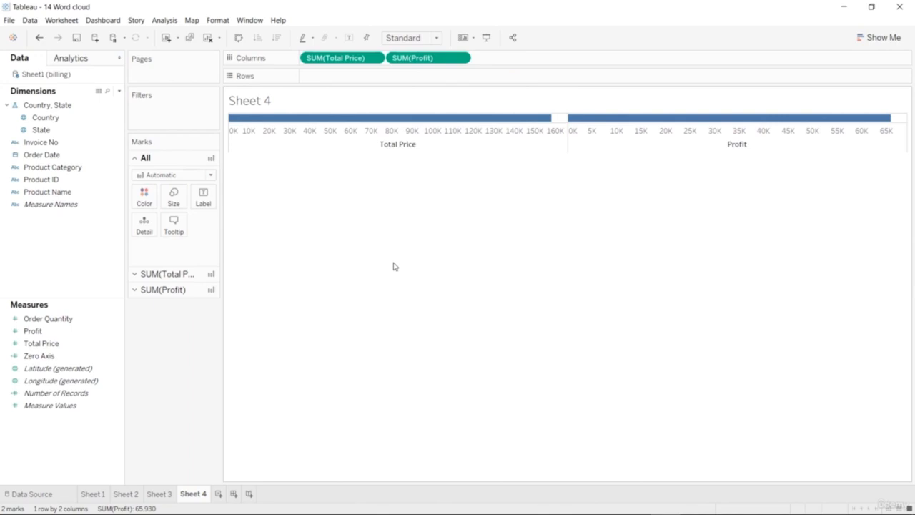
pyautogui.moveTo(45, 129); pyautogui.dragTo(349, 84)
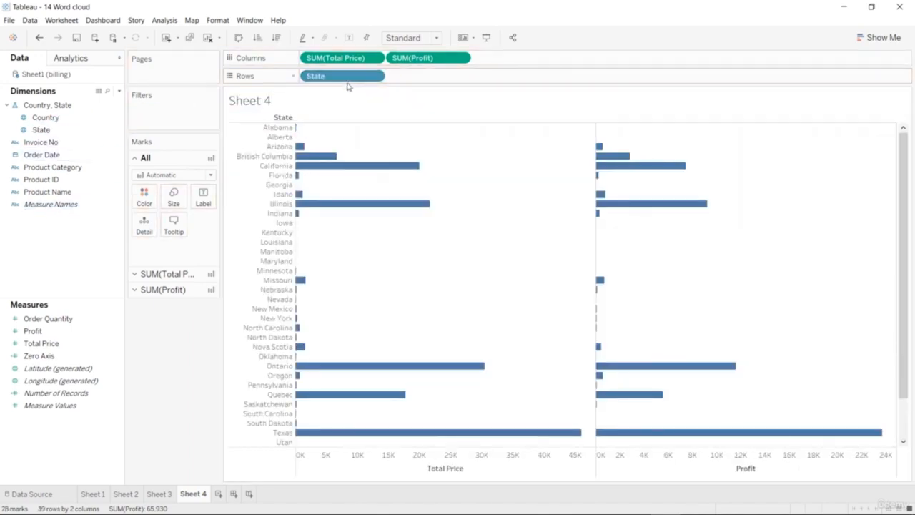
# Look through the state bars, replace Total Price with Order Quantity in the columns, and place Profit over the existing Profit field.
pyautogui.scroll(-3, 493, 265)
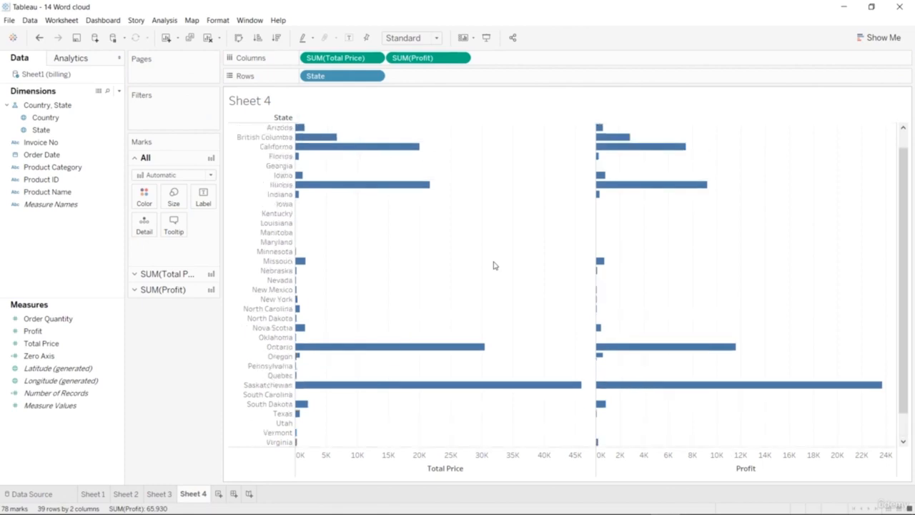
pyautogui.scroll(3, 493, 265)
pyautogui.scroll(-3, 493, 265)
pyautogui.scroll(3, 493, 265)
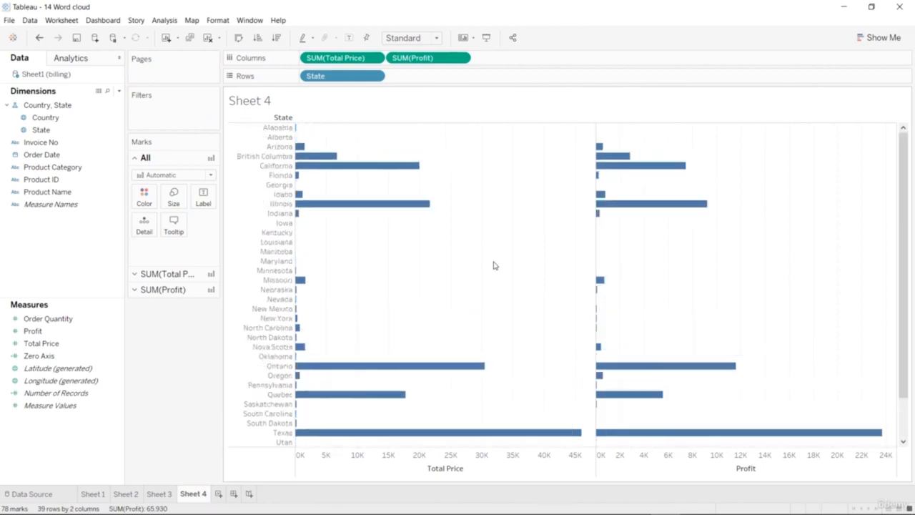
pyautogui.moveTo(69, 319); pyautogui.dragTo(350, 64)
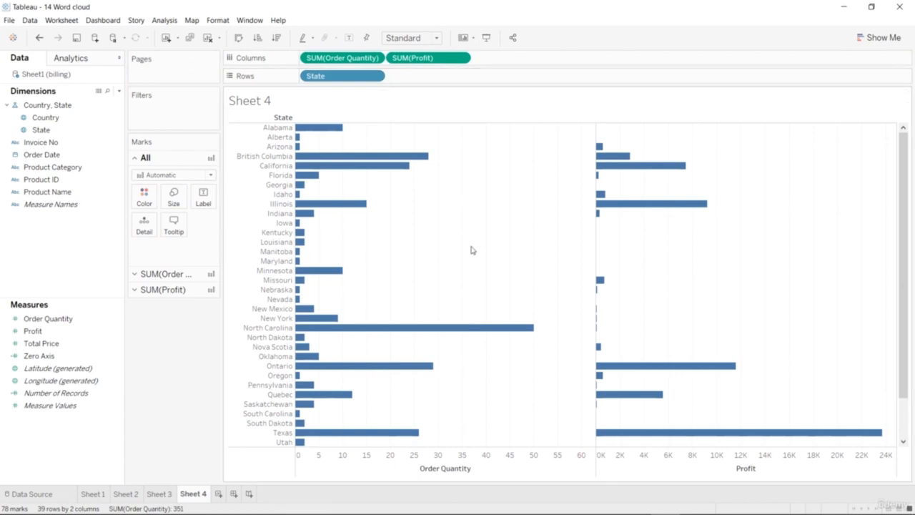
pyautogui.scroll(-3, 468, 264)
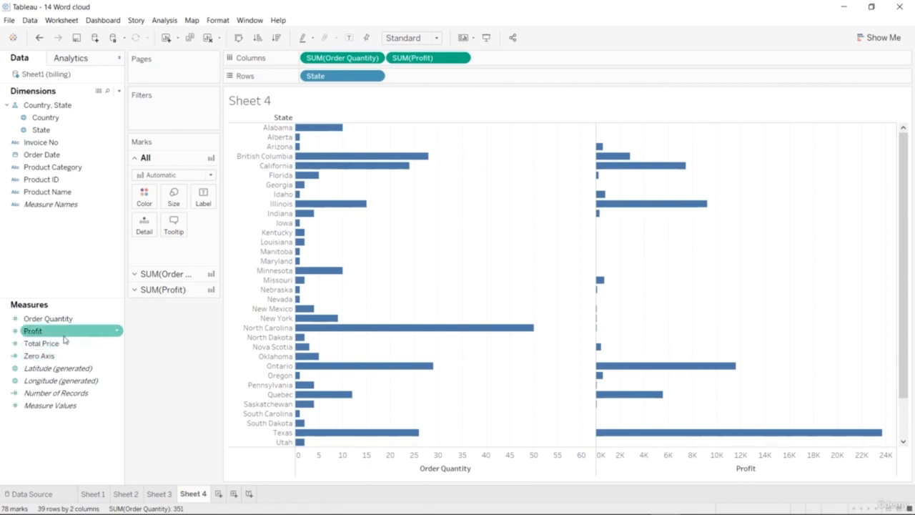
pyautogui.moveTo(63, 337); pyautogui.dragTo(439, 65)
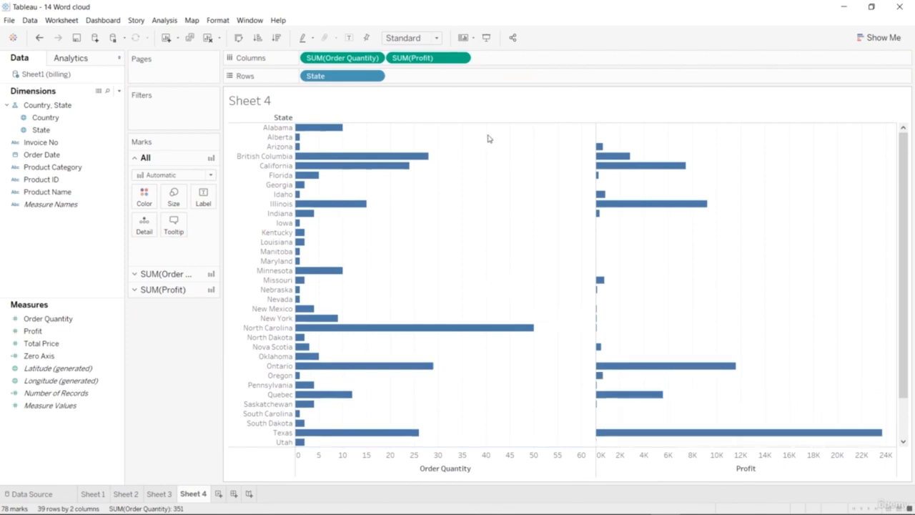
# Change the aggregation of Profit in the columns from sum to average and check the state bars.
pyautogui.click(411, 59)
pyautogui.click(461, 58)
pyautogui.moveTo(473, 166)
pyautogui.click(516, 175)
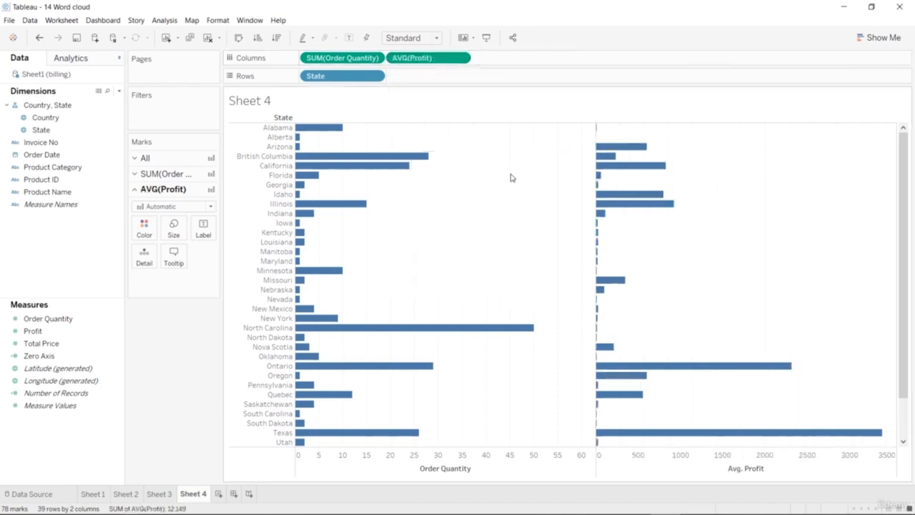
pyautogui.moveTo(605, 215)
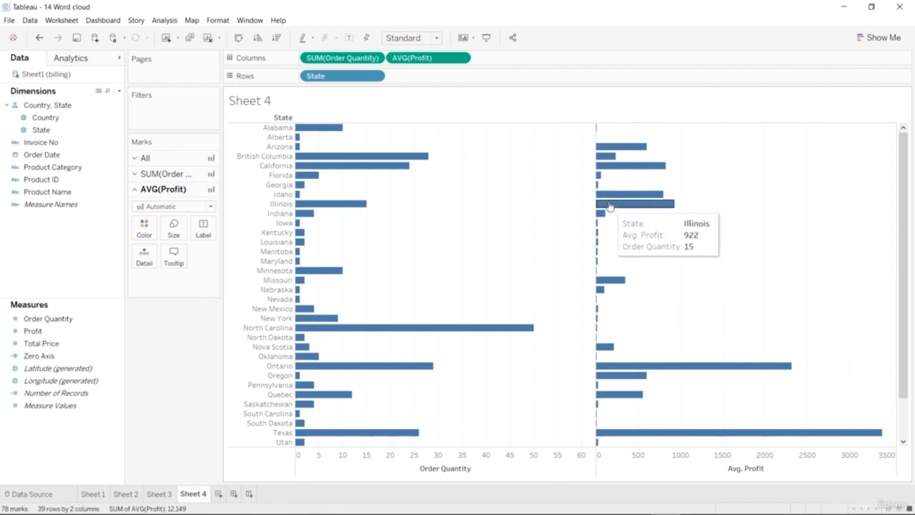
pyautogui.moveTo(599, 177)
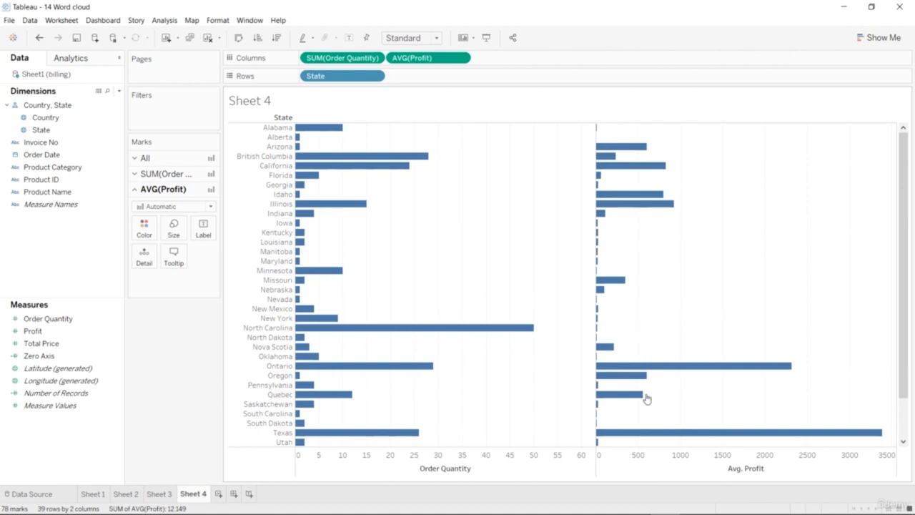
# Change the aggregation of Order Quantity in the columns to average and look through the state bars.
pyautogui.click(378, 58)
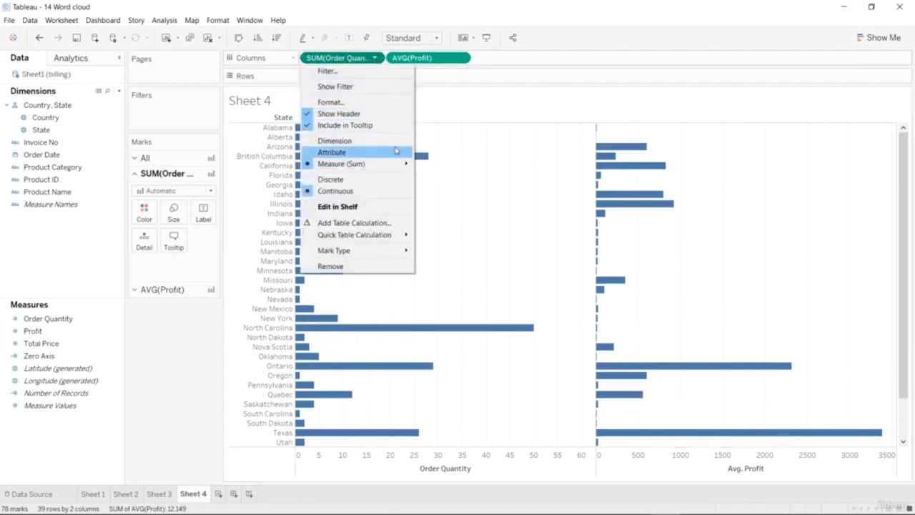
pyautogui.moveTo(397, 165)
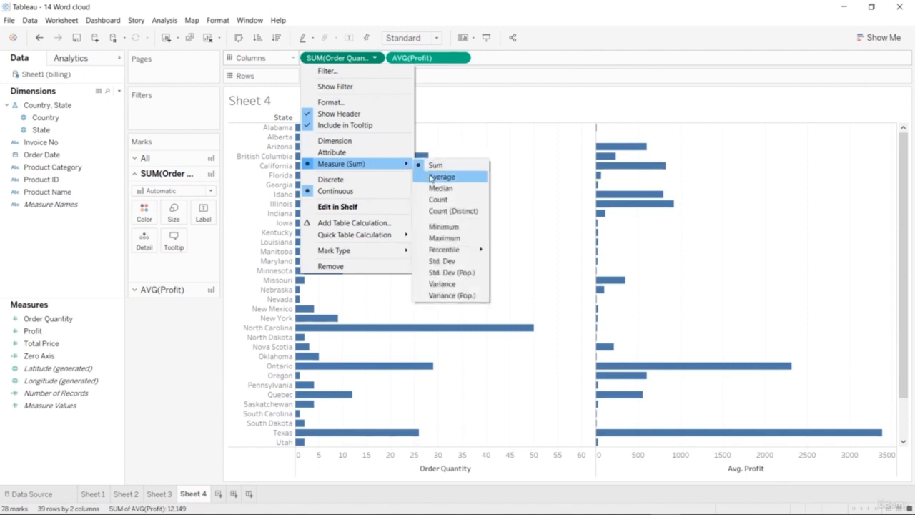
pyautogui.click(431, 177)
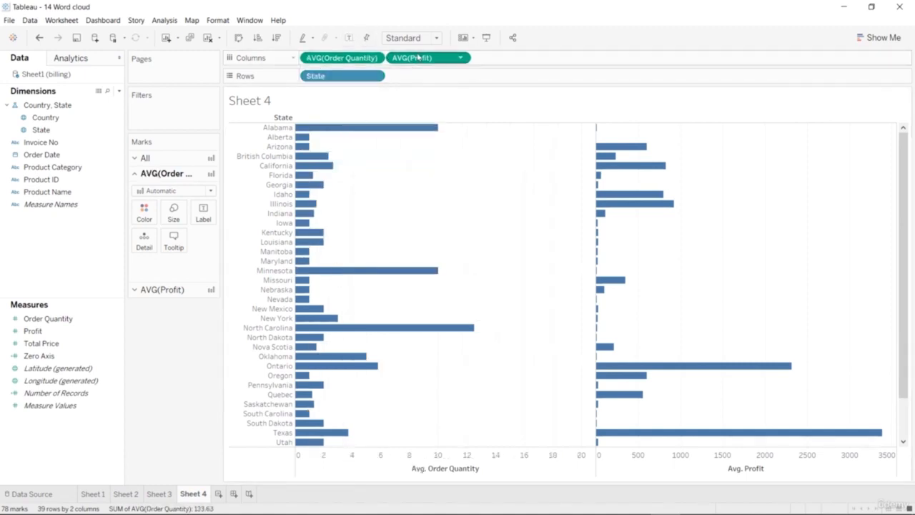
pyautogui.scroll(-3, 561, 343)
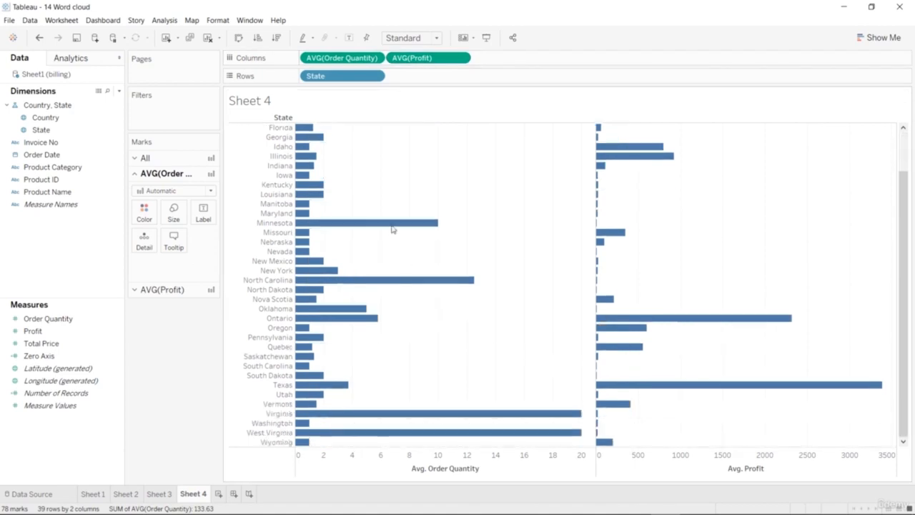
# Replace Order Quantity in the columns with Total Price, aggregate it as an average, and look through the states.
pyautogui.click(73, 331)
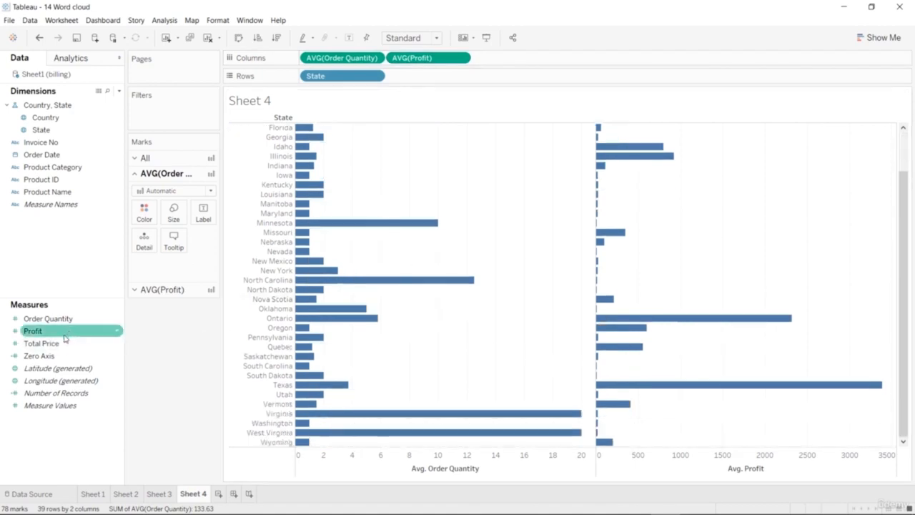
pyautogui.moveTo(64, 342); pyautogui.dragTo(343, 59)
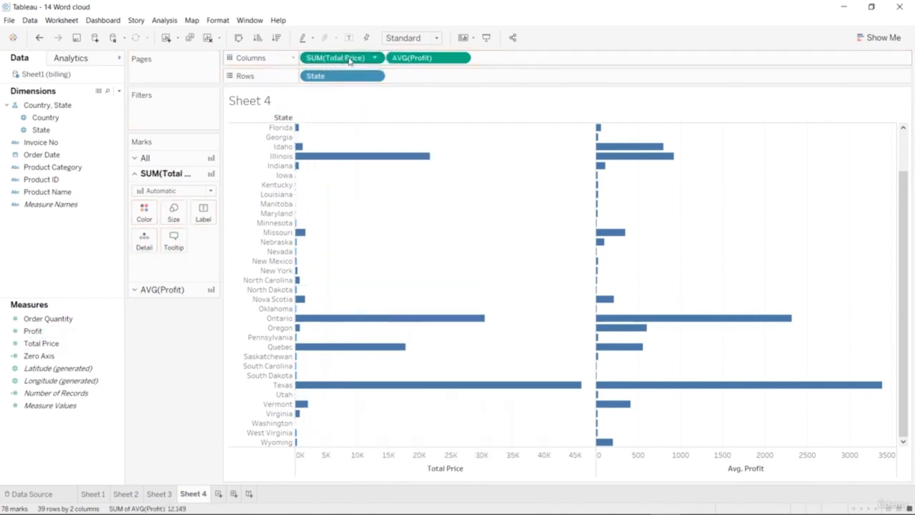
pyautogui.click(374, 58)
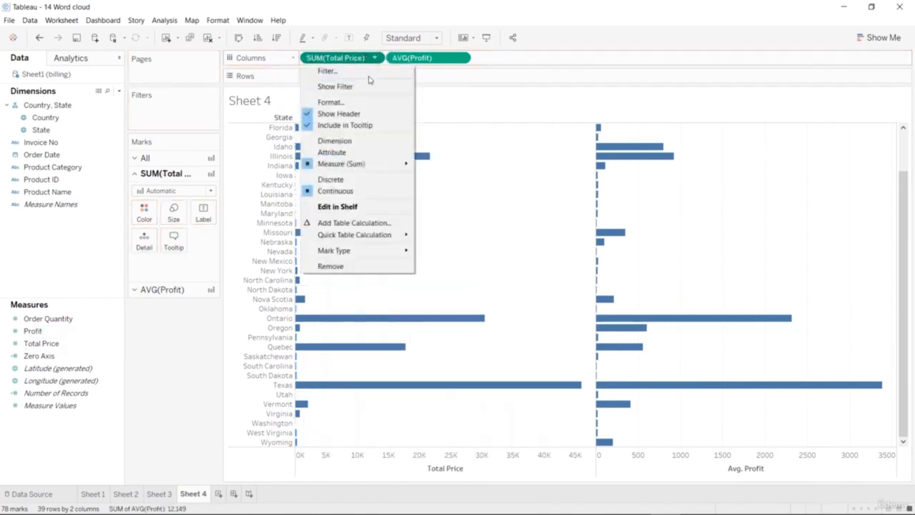
pyautogui.moveTo(394, 163)
pyautogui.click(439, 177)
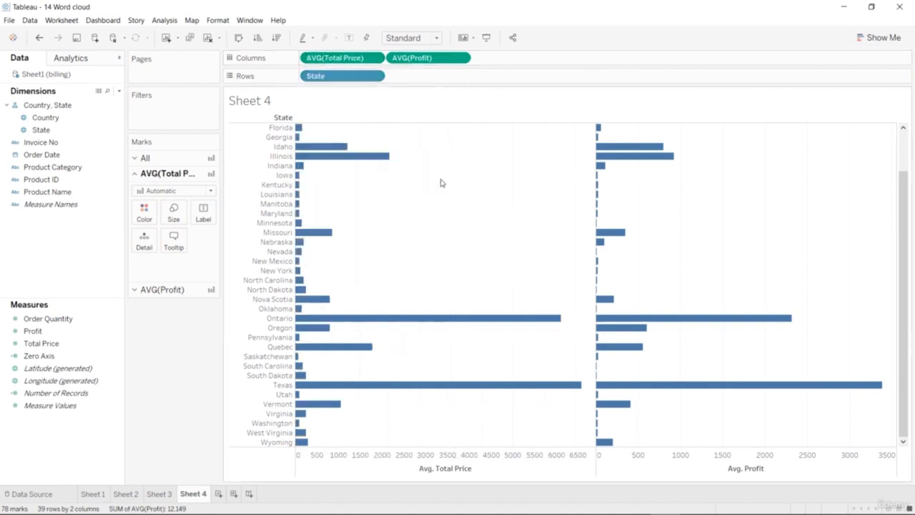
pyautogui.scroll(2, 558, 280)
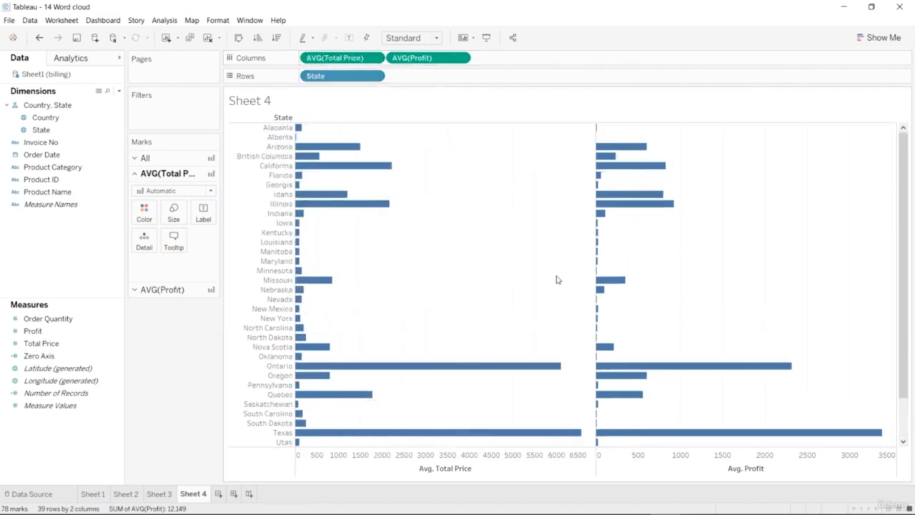
pyautogui.scroll(-2, 558, 279)
pyautogui.scroll(2, 557, 278)
# Reverse the scale of the Avg. Total Price axis so its bars extend away from the Profit bars, leaving no state selected.
pyautogui.moveTo(426, 474)
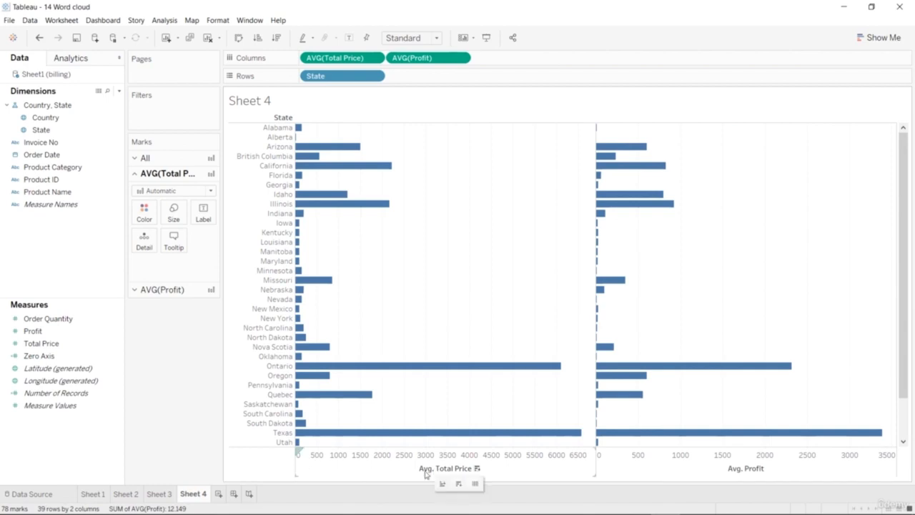
pyautogui.rightClick(426, 473)
pyautogui.click(448, 378)
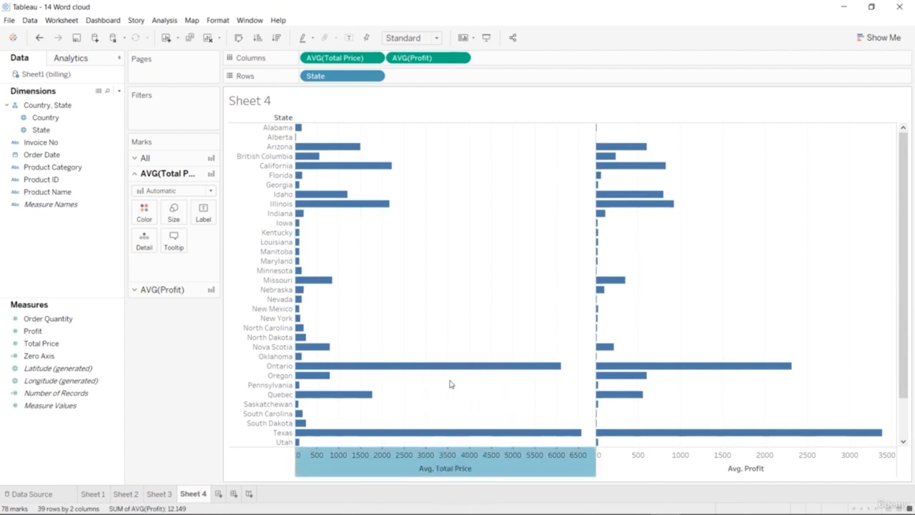
pyautogui.click(338, 260)
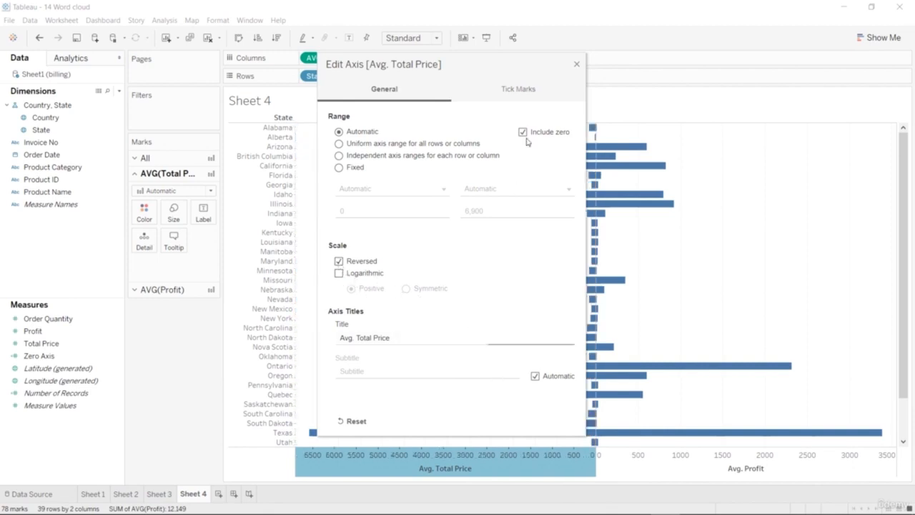
pyautogui.click(576, 64)
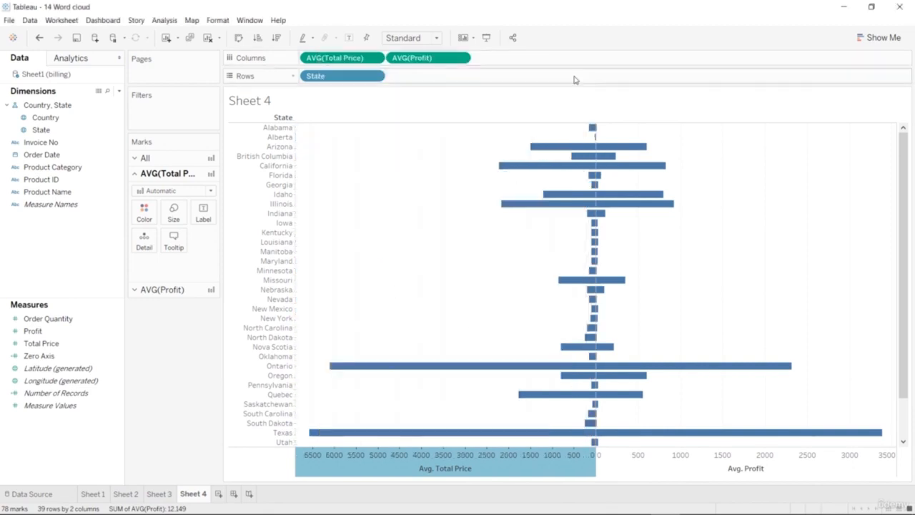
pyautogui.click(234, 388)
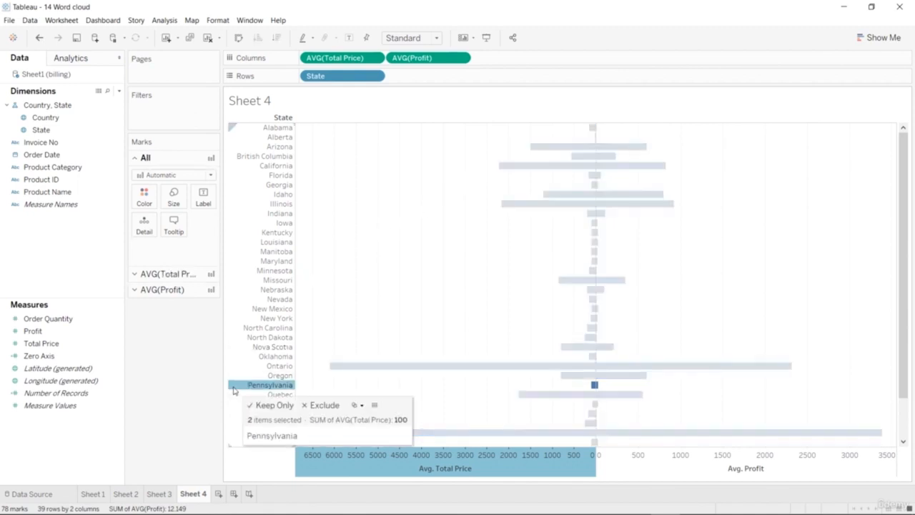
pyautogui.press('Escape')
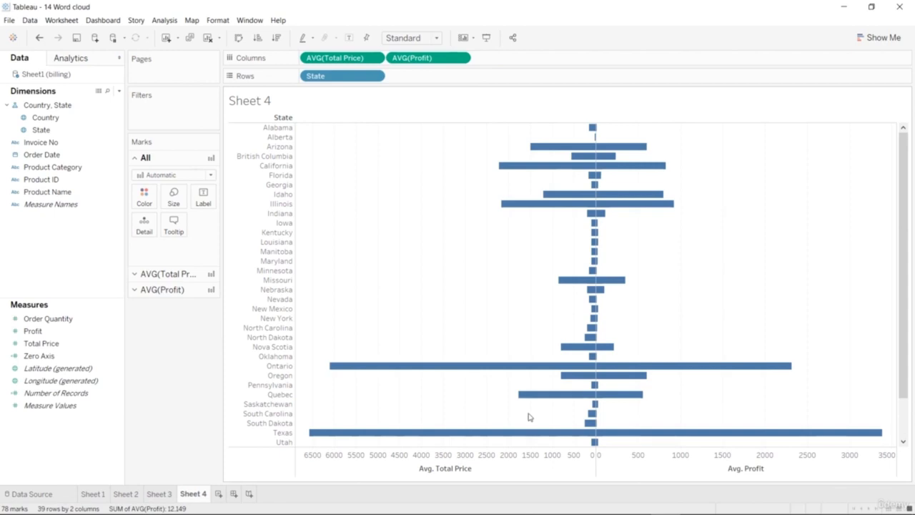
# Color the average Total Price bars red.
pyautogui.click(522, 366)
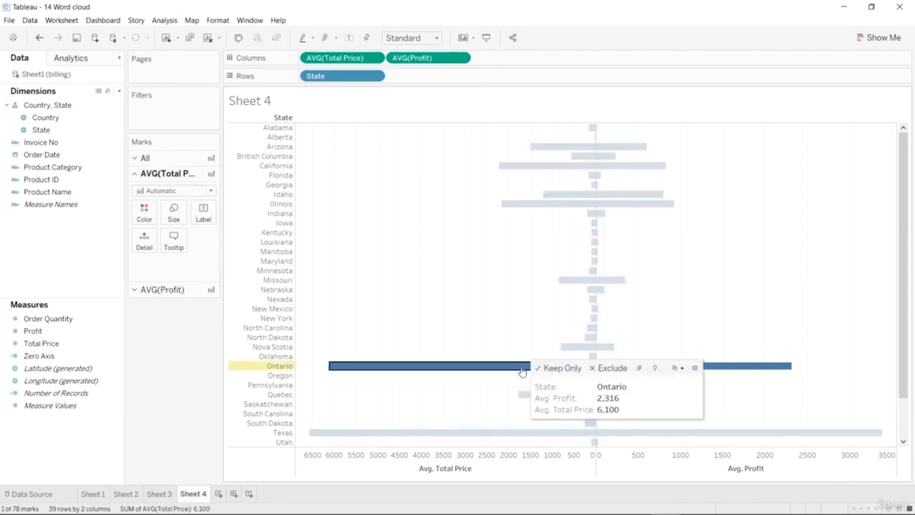
pyautogui.click(143, 218)
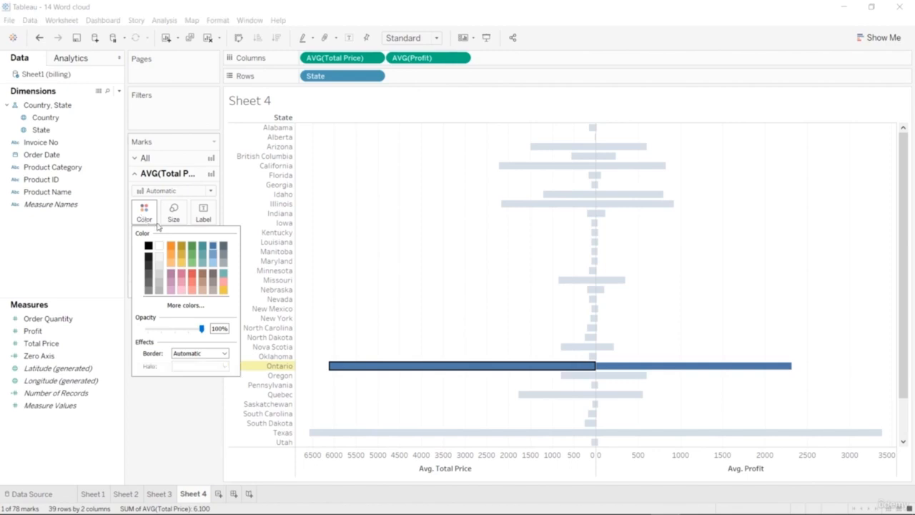
pyautogui.click(190, 284)
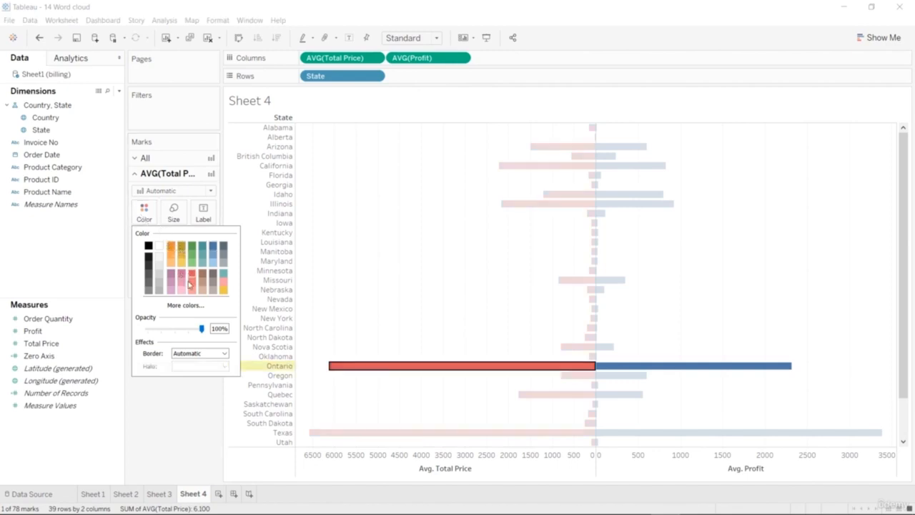
pyautogui.click(183, 416)
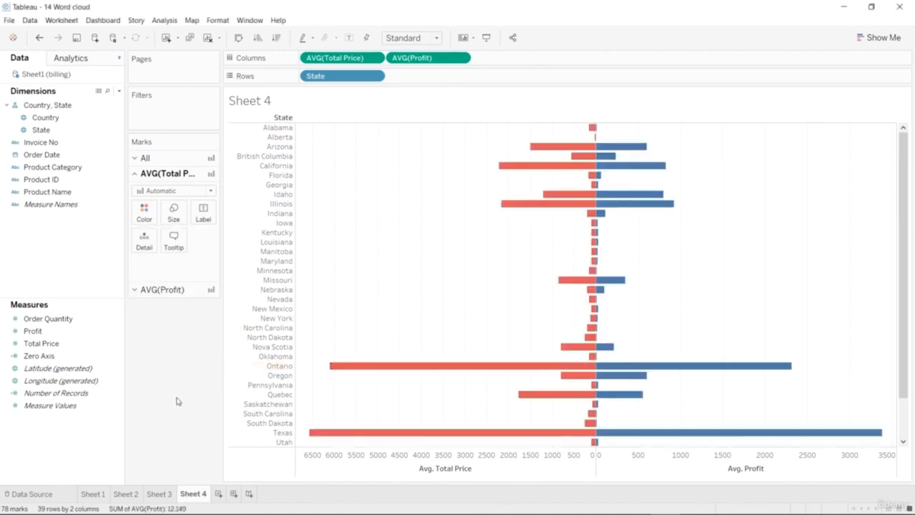
pyautogui.scroll(-3, 572, 237)
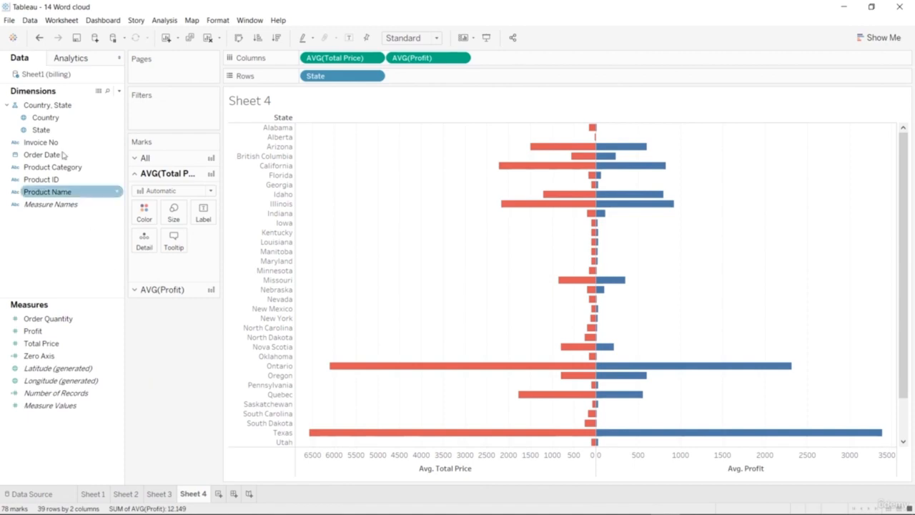
# Try Country as a label on the Total Price bars and on all bars, undoing each attempt.
pyautogui.moveTo(54, 123); pyautogui.dragTo(204, 216)
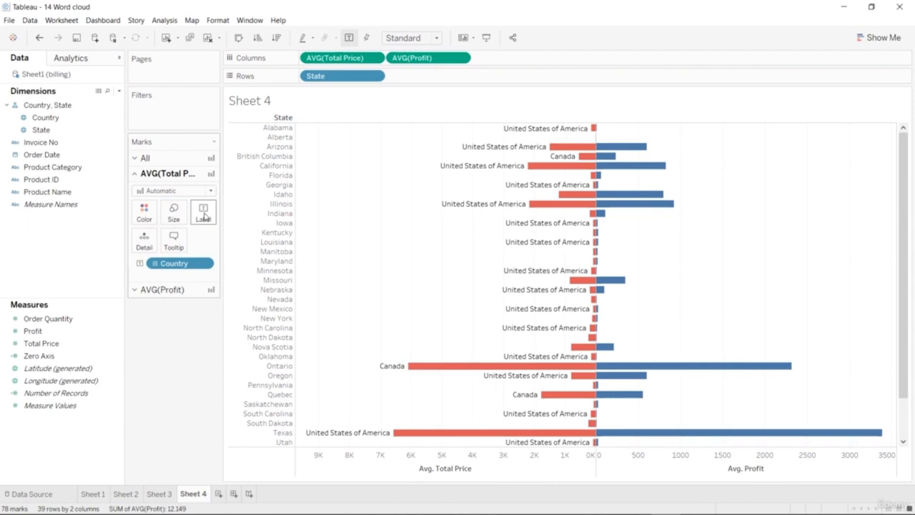
pyautogui.hotkey('ctrl', 'z')
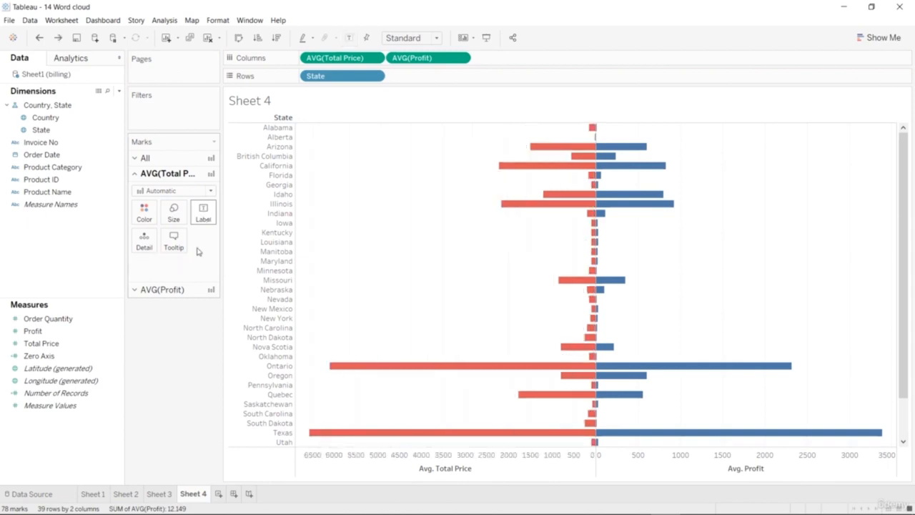
pyautogui.click(165, 161)
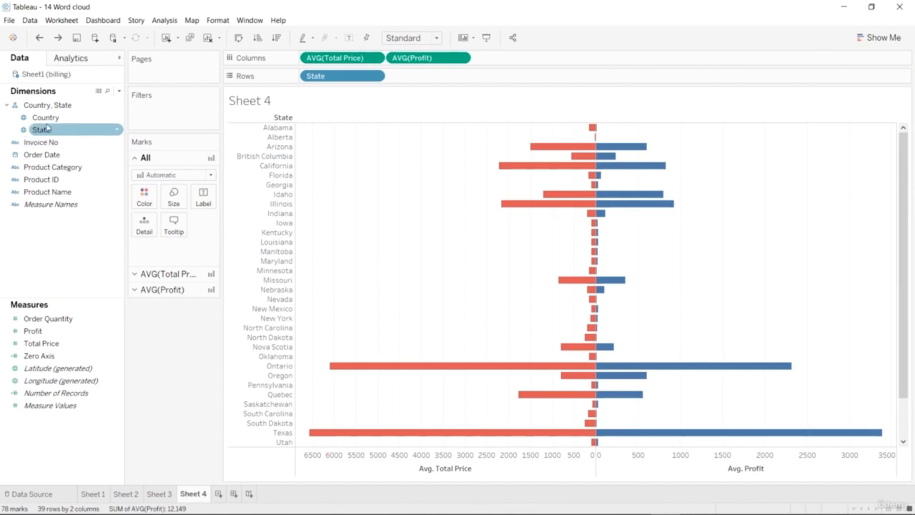
pyautogui.moveTo(50, 120); pyautogui.dragTo(202, 198)
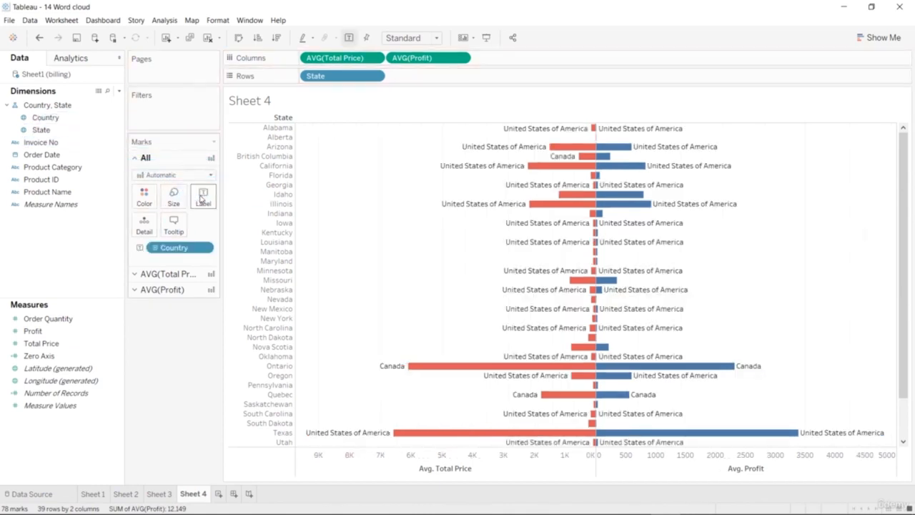
pyautogui.hotkey('ctrl', 'z')
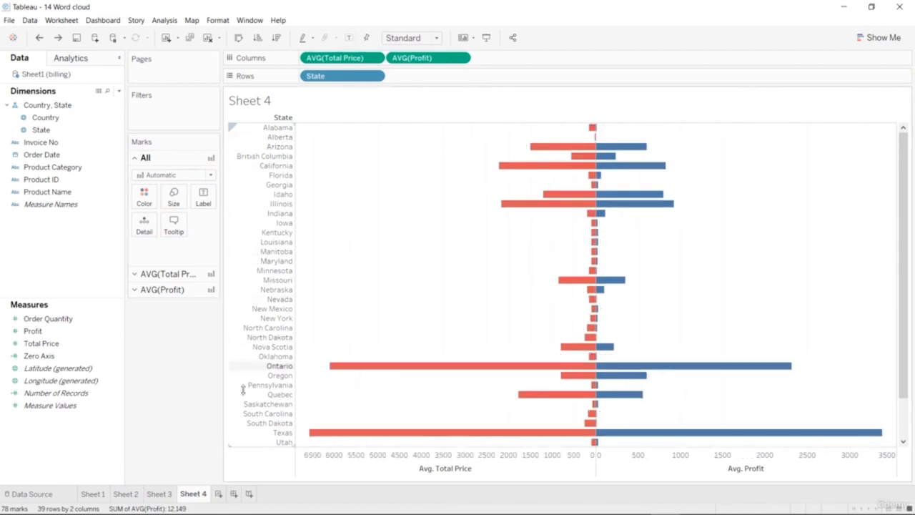
# Hide the State row headers of the chart and leave no state selected.
pyautogui.click(251, 437)
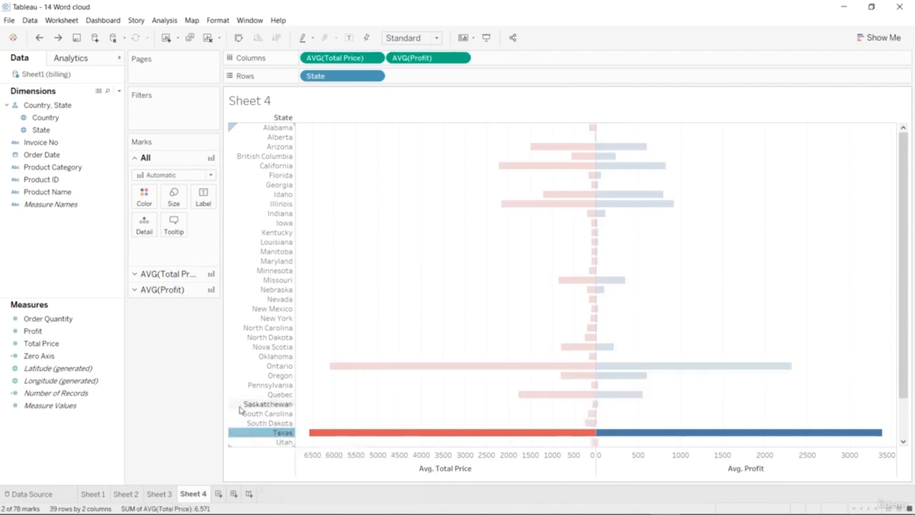
pyautogui.rightClick(240, 405)
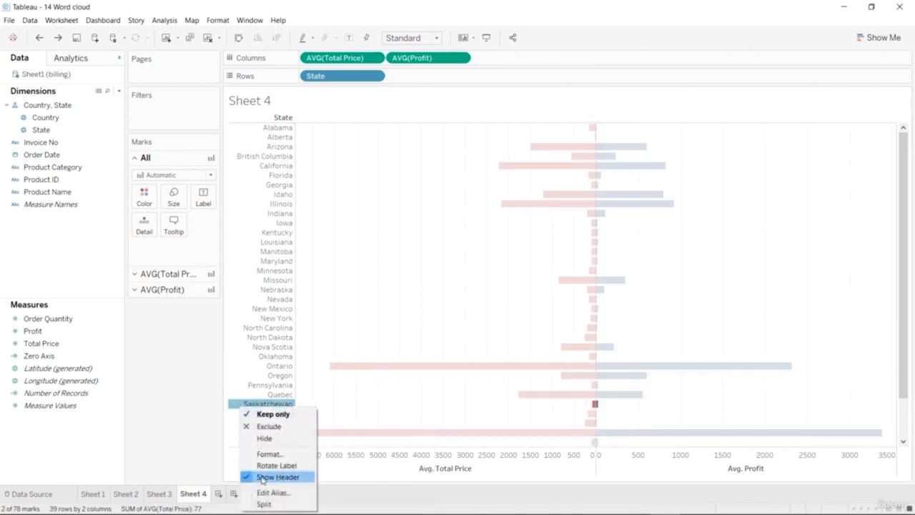
pyautogui.click(262, 478)
pyautogui.press('Escape')
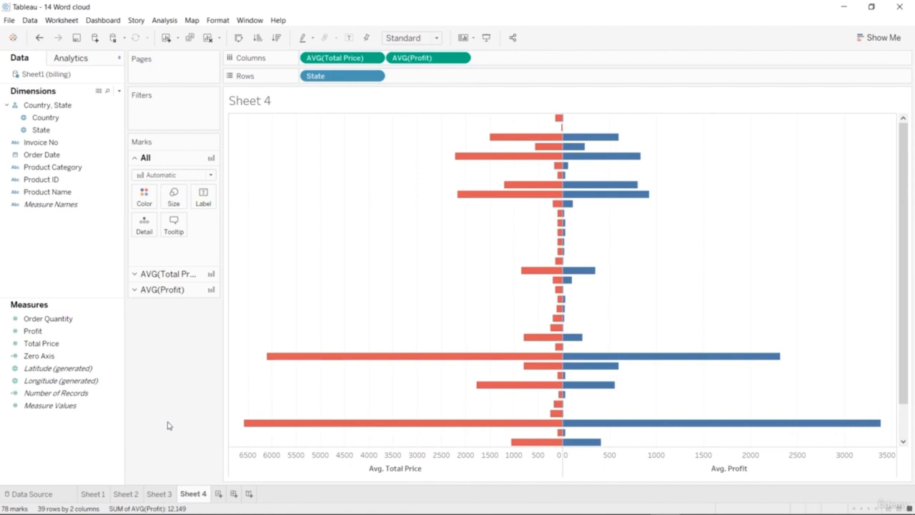
# Reduce the color opacity of the average Total Price bars to make the red lighter.
pyautogui.click(164, 273)
pyautogui.click(145, 214)
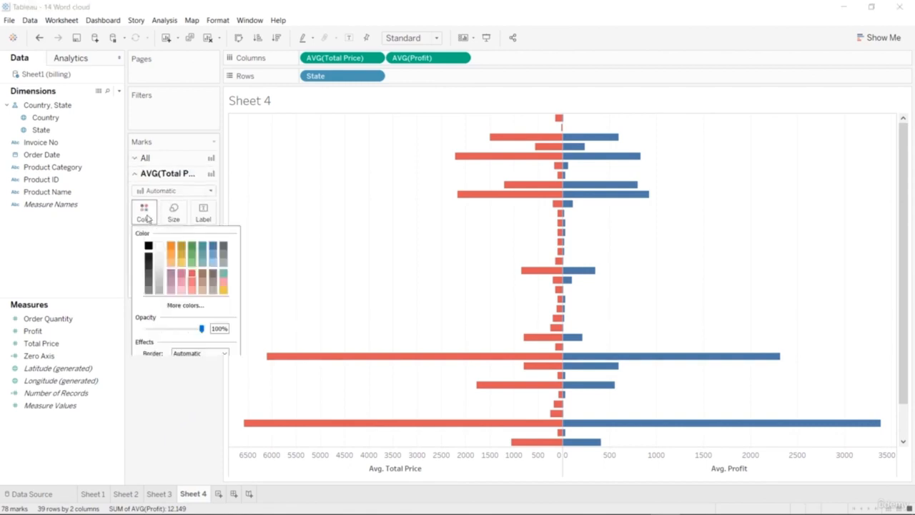
pyautogui.moveTo(202, 329); pyautogui.dragTo(188, 330)
pyautogui.click(192, 424)
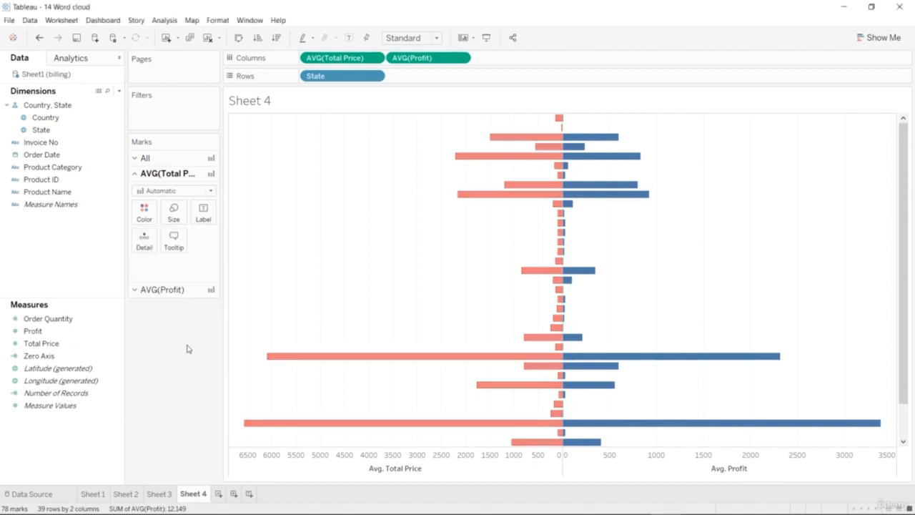
# Reduce the color opacity of the average Profit bars to about 78% to make the blue lighter.
pyautogui.click(180, 293)
pyautogui.click(157, 229)
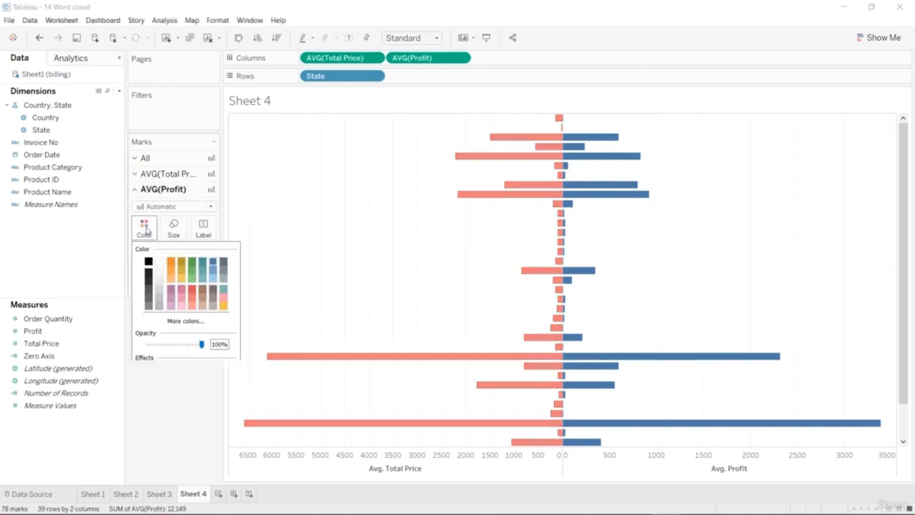
pyautogui.moveTo(203, 345); pyautogui.dragTo(190, 348)
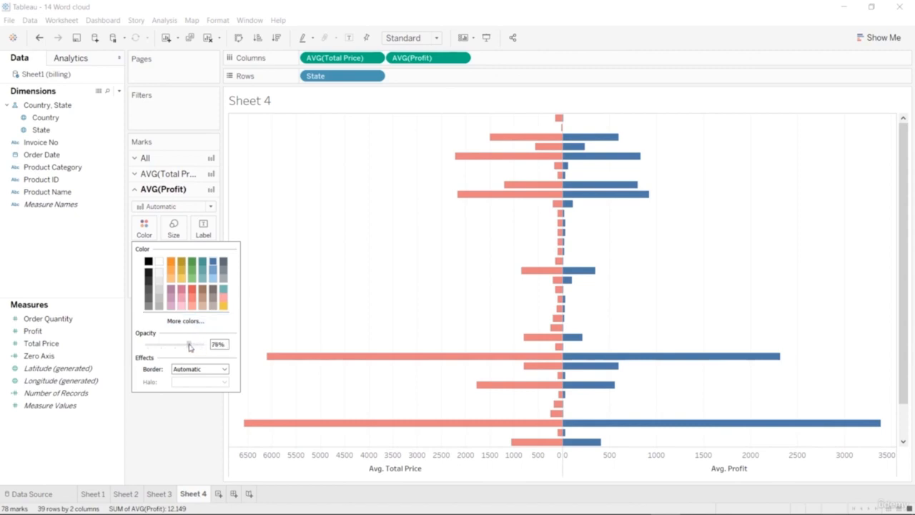
pyautogui.click(199, 411)
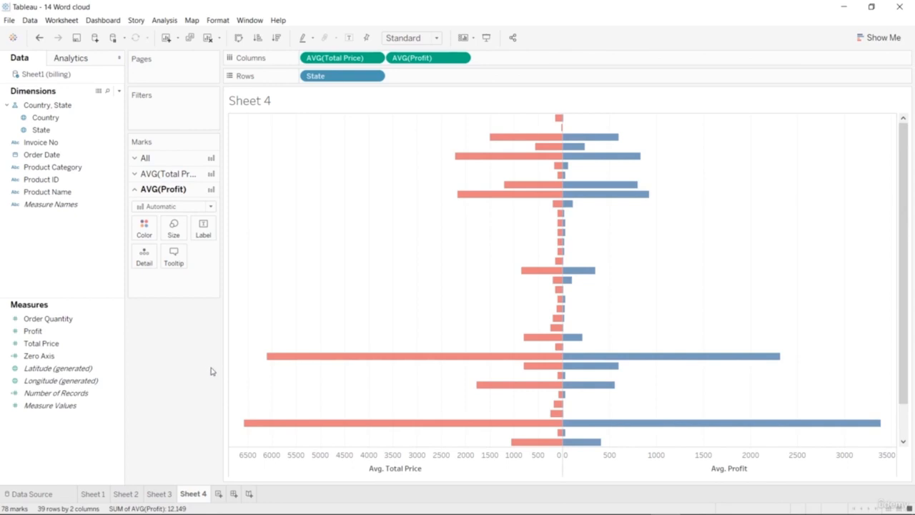
# Create a calculated field named Axis Zero with the formula 0.
pyautogui.scroll(-2, 588, 267)
pyautogui.scroll(2, 589, 267)
pyautogui.rightClick(83, 444)
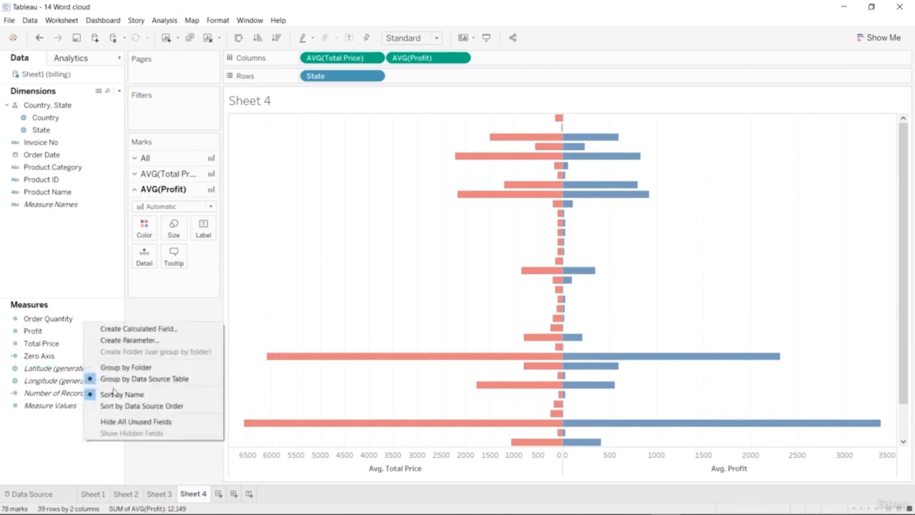
pyautogui.click(152, 329)
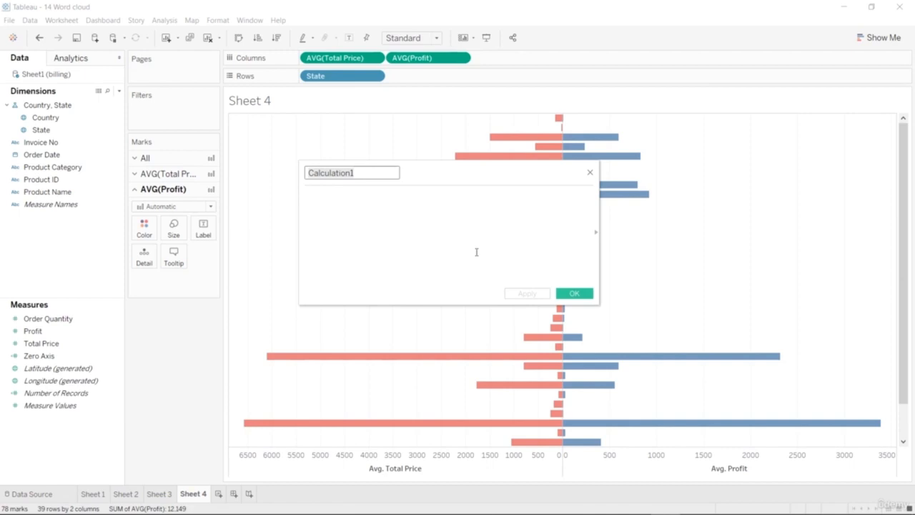
pyautogui.write('Axis Zero')
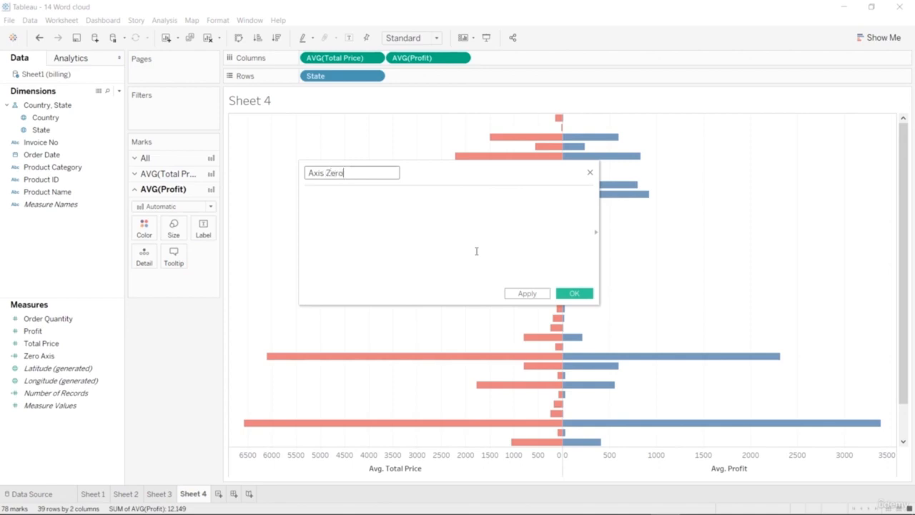
pyautogui.click(475, 251)
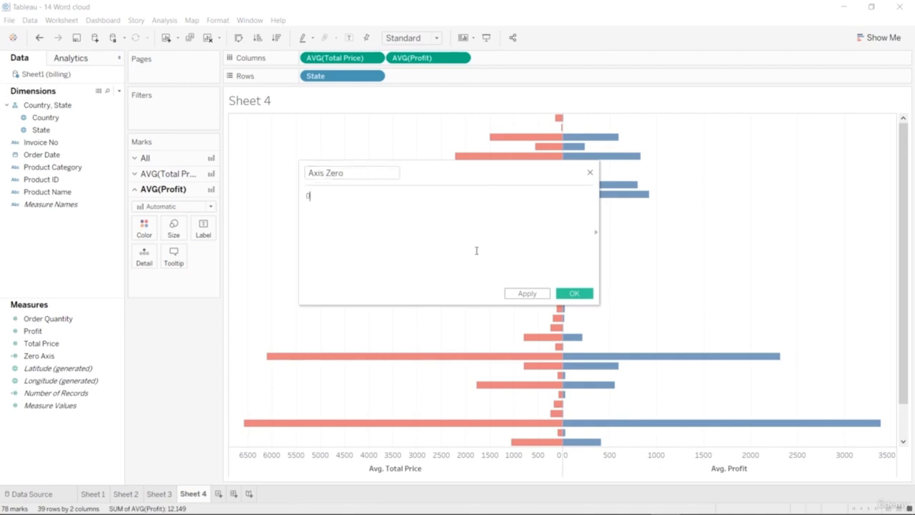
pyautogui.click(576, 296)
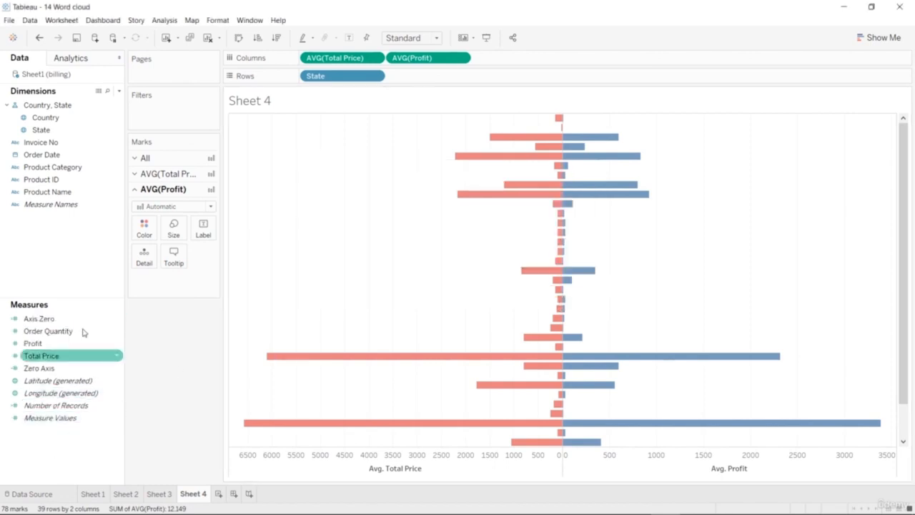
# Place Axis Zero in Columns between average Total Price and average Profit, and label its marks with State.
pyautogui.moveTo(84, 320); pyautogui.dragTo(382, 60)
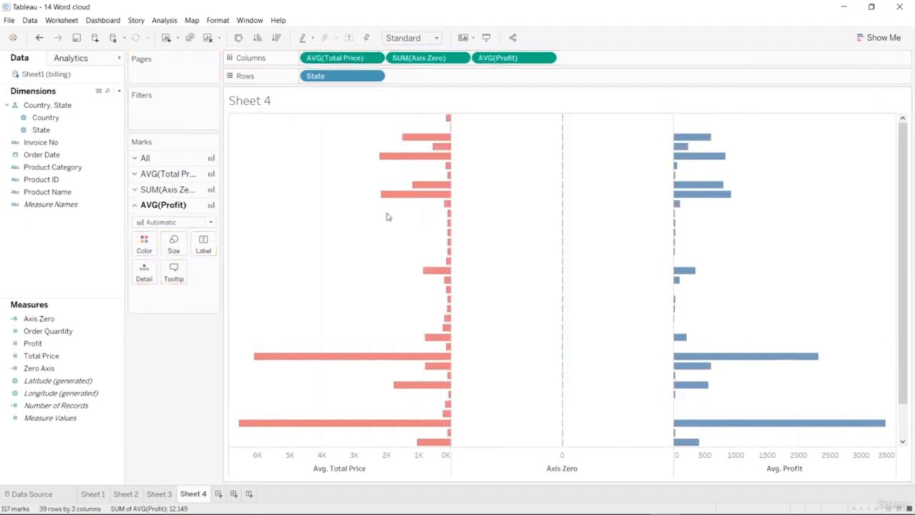
pyautogui.click(561, 469)
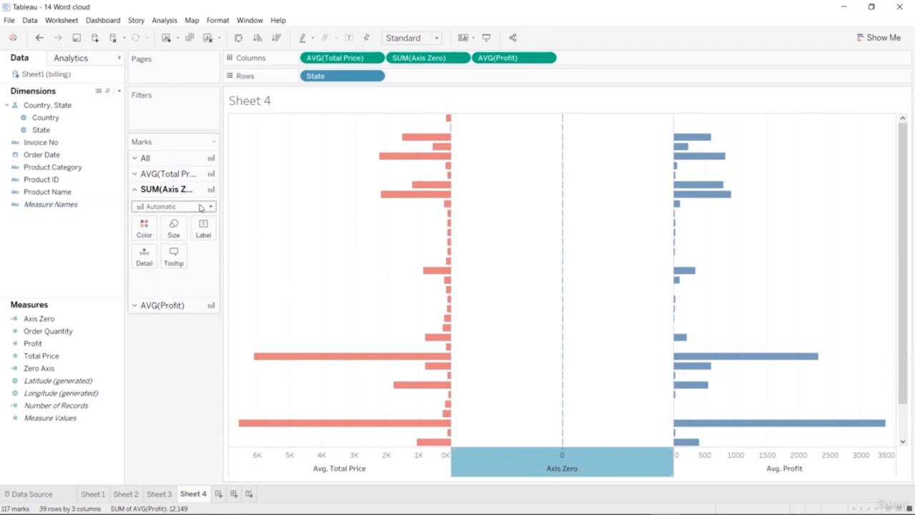
pyautogui.click(93, 195)
pyautogui.moveTo(64, 129); pyautogui.dragTo(206, 236)
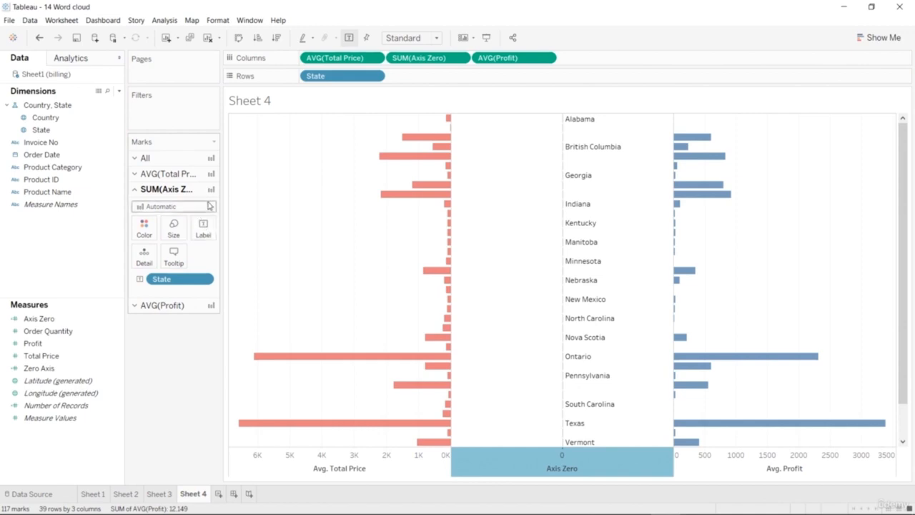
# Change the mark type of Axis Zero to Text so the state names fill the middle column.
pyautogui.scroll(-3, 552, 231)
pyautogui.scroll(3, 552, 231)
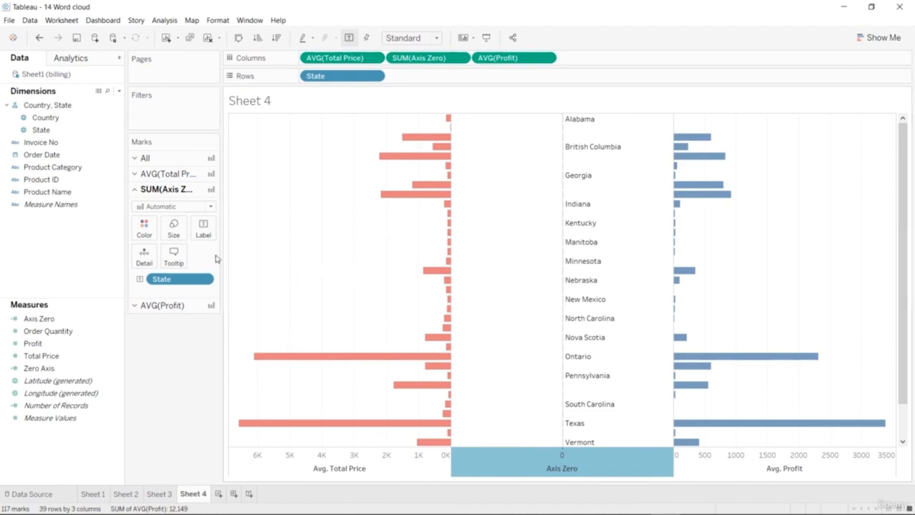
pyautogui.click(208, 207)
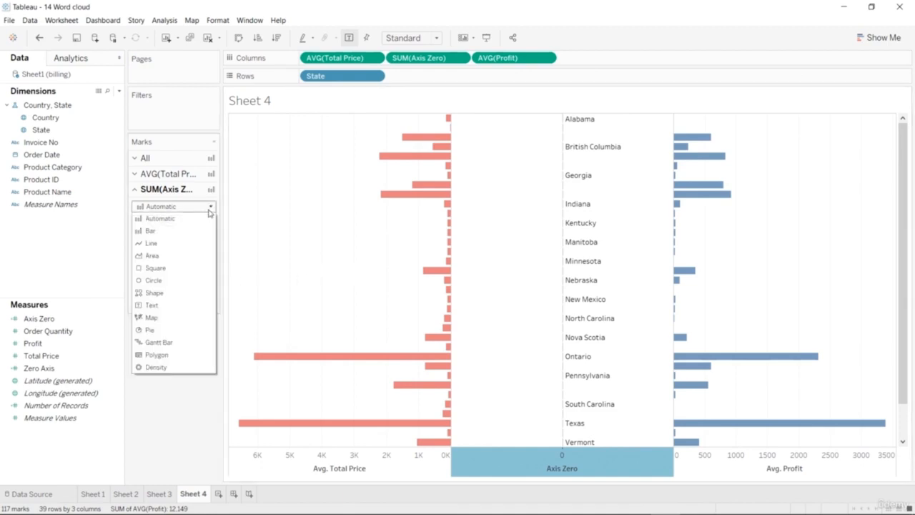
pyautogui.click(181, 308)
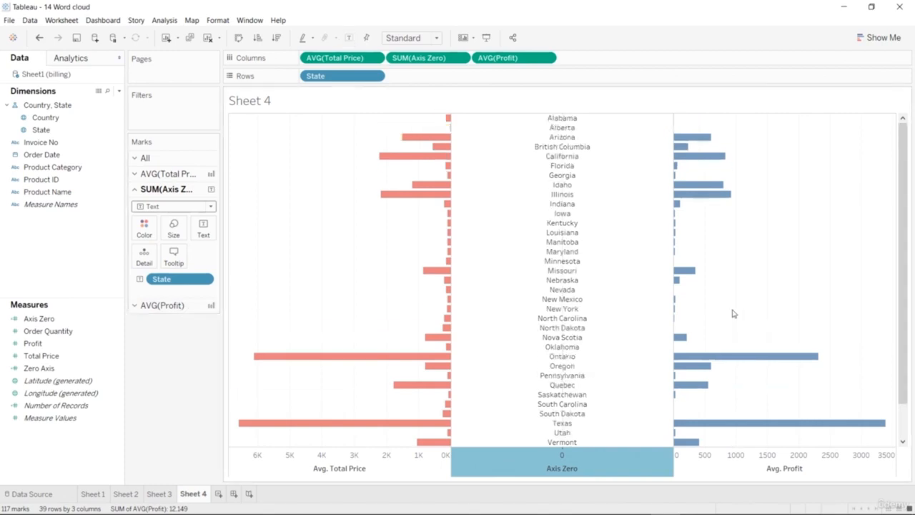
pyautogui.moveTo(902, 255)
pyautogui.mouseDown()
pyautogui.moveTo(902, 343)
pyautogui.moveTo(904, 251)
pyautogui.mouseUp()
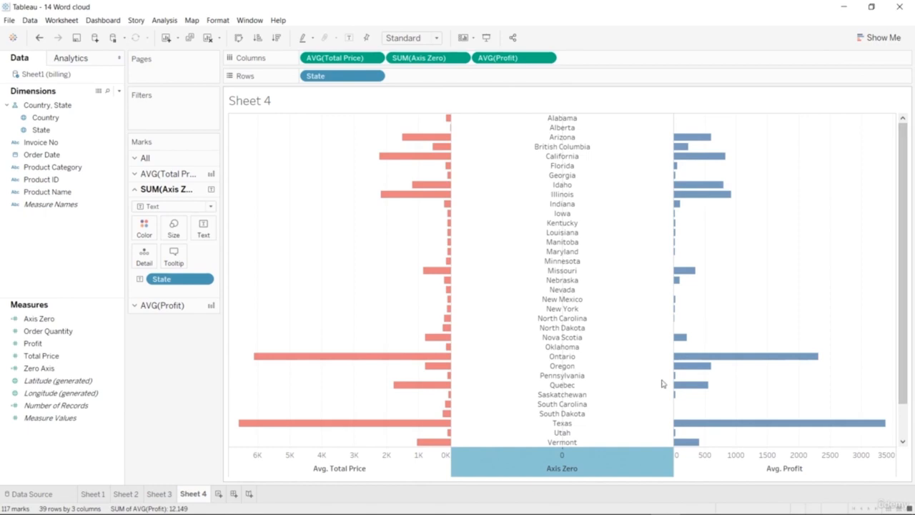
# Hide the Axis Zero axis header beneath the state names.
pyautogui.rightClick(567, 471)
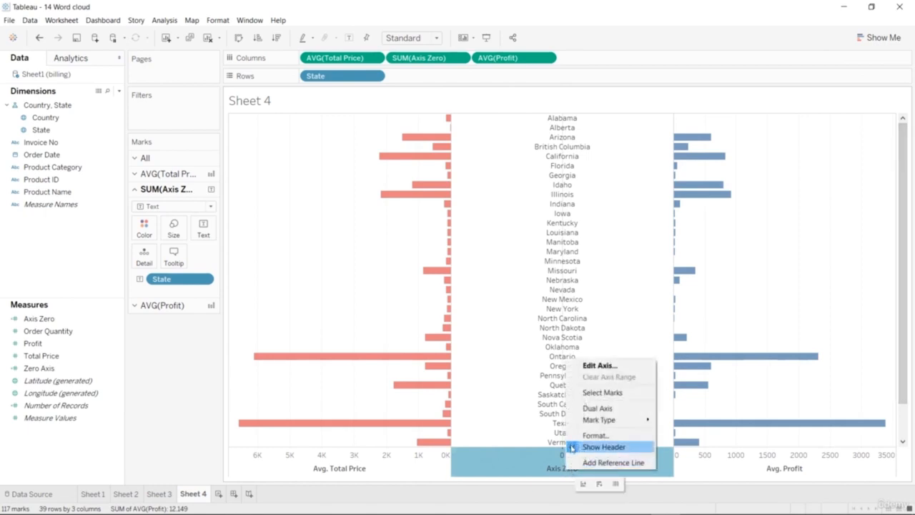
pyautogui.click(572, 447)
pyautogui.scroll(-1, 589, 366)
pyautogui.scroll(1, 589, 366)
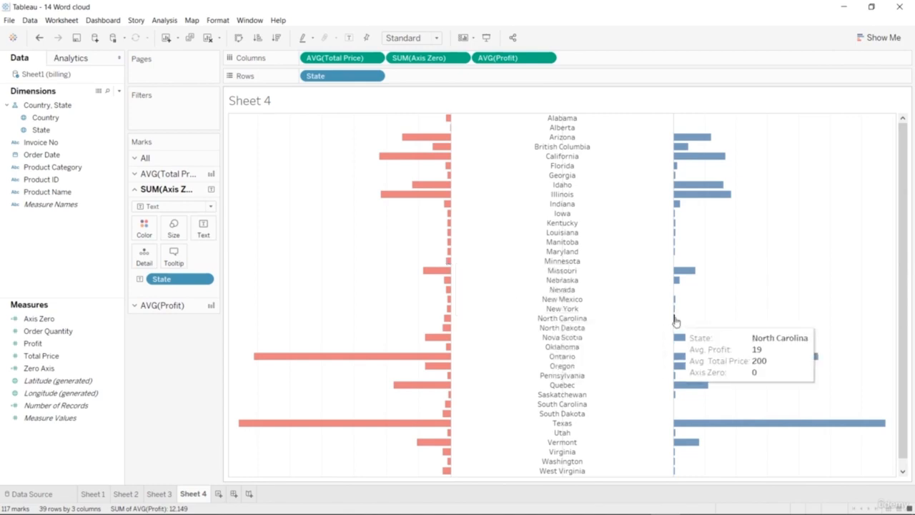
pyautogui.scroll(-1, 633, 378)
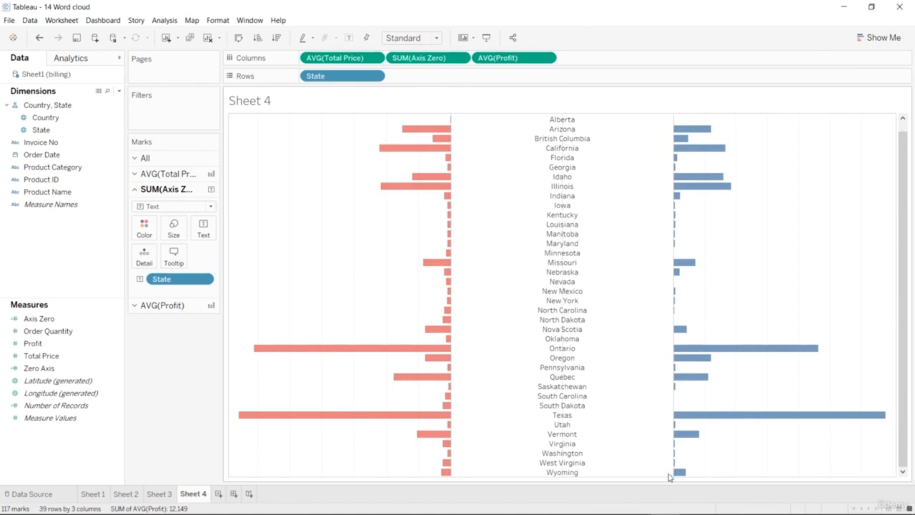
pyautogui.rightClick(518, 480)
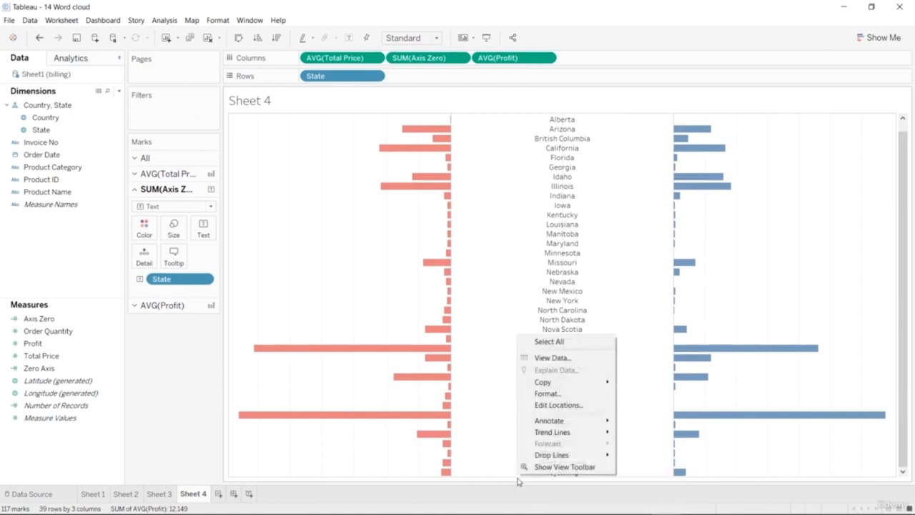
pyautogui.rightClick(511, 483)
pyautogui.click(511, 484)
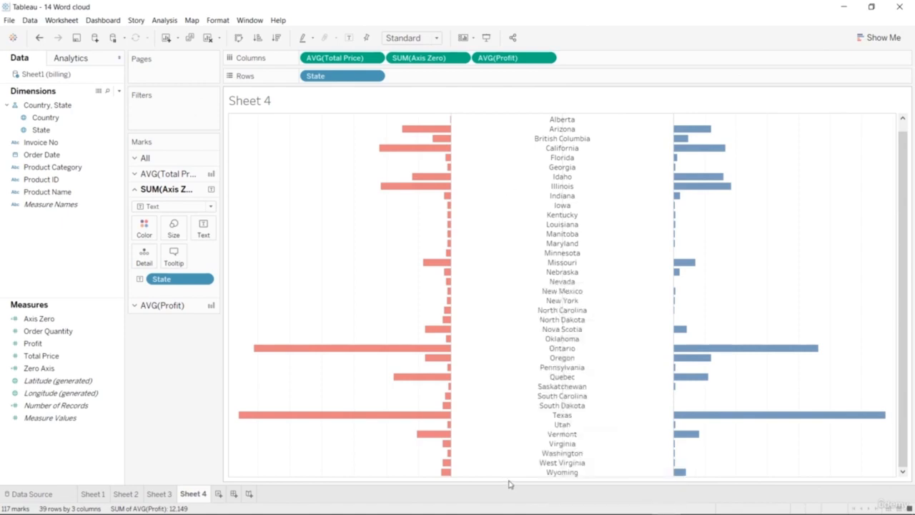
# Color the state names in the middle column by Country.
pyautogui.scroll(1, 288, 280)
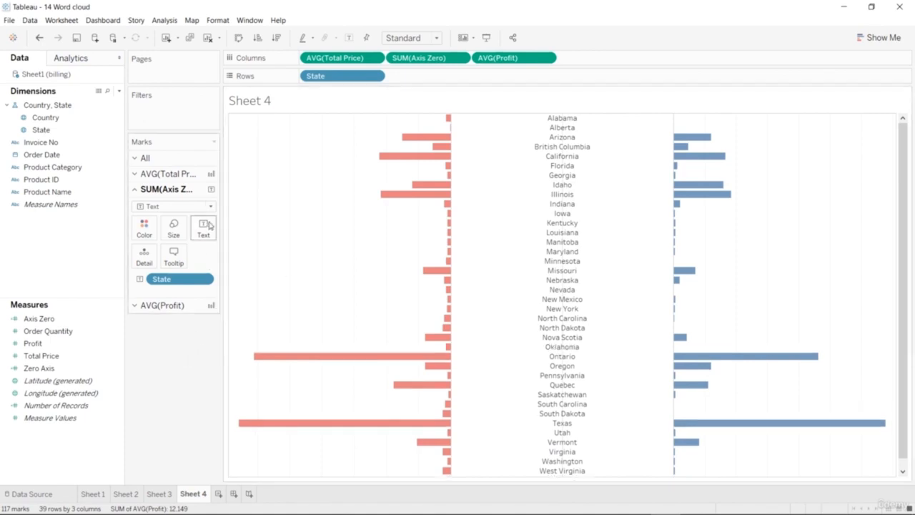
pyautogui.moveTo(45, 117); pyautogui.dragTo(152, 230)
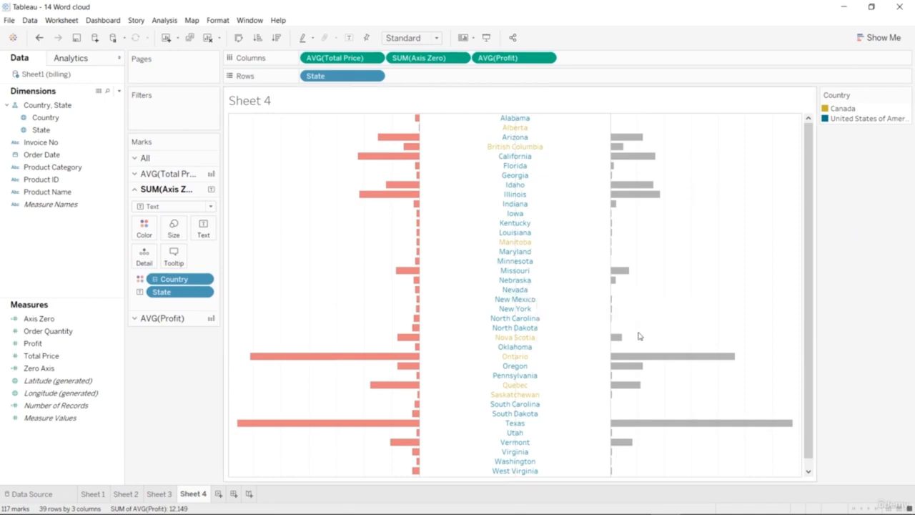
# Set the color opacity of the average Profit bars to 100%.
pyautogui.click(171, 318)
pyautogui.click(143, 243)
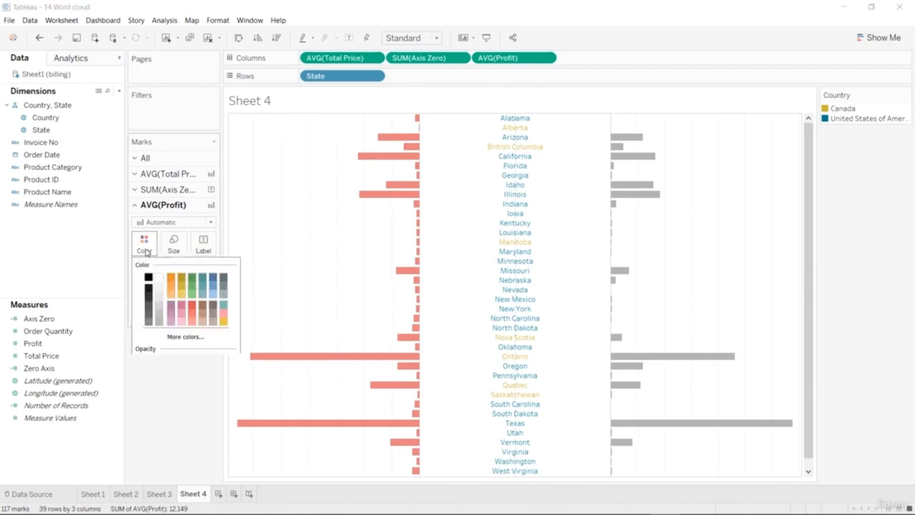
pyautogui.moveTo(191, 363); pyautogui.dragTo(206, 363)
pyautogui.click(180, 416)
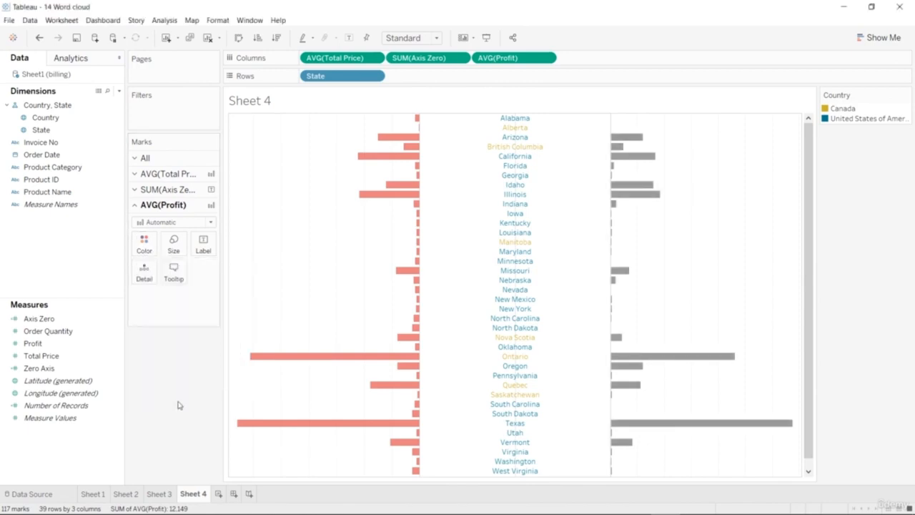
pyautogui.click(165, 190)
pyautogui.click(145, 229)
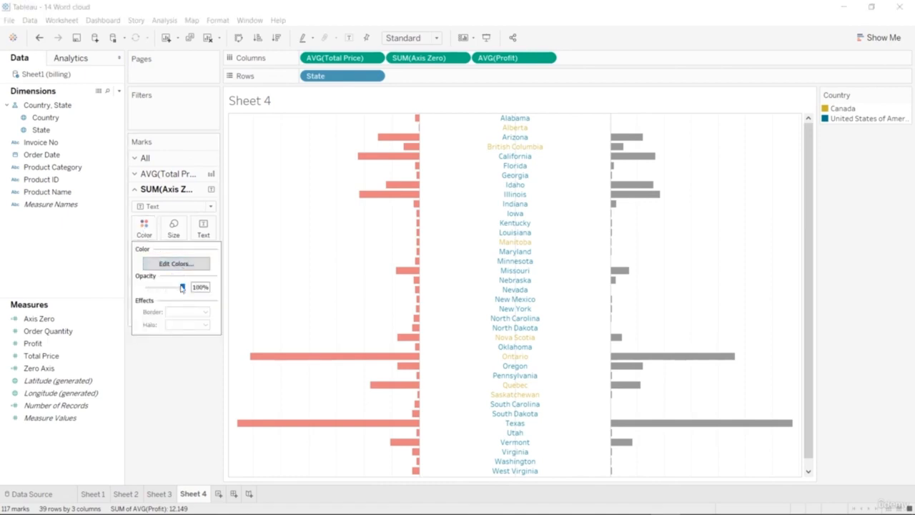
pyautogui.click(175, 372)
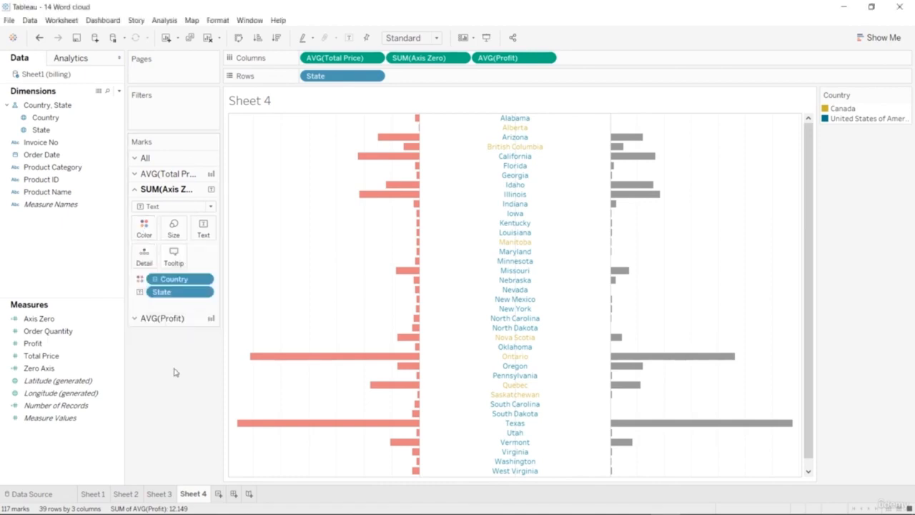
# Raise the color opacity of the average Total Price bars to full so the red is solid.
pyautogui.click(166, 173)
pyautogui.click(147, 215)
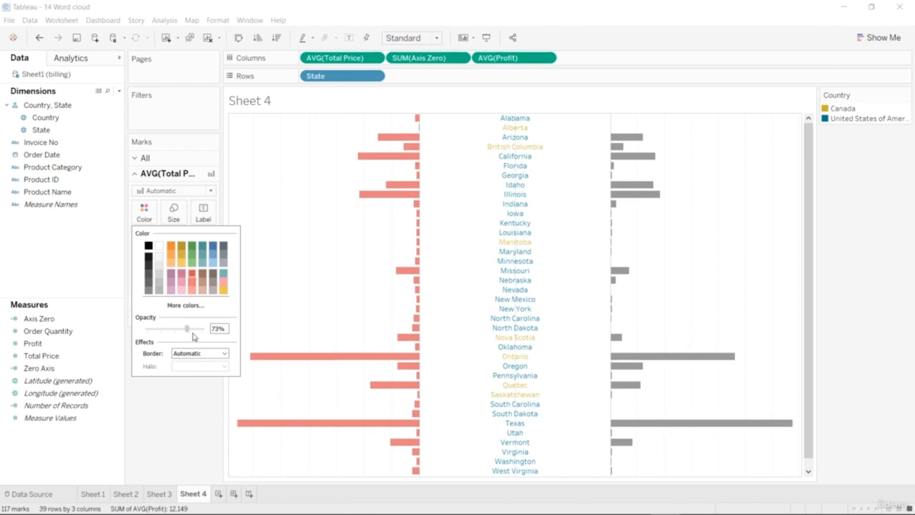
pyautogui.moveTo(192, 326); pyautogui.dragTo(203, 327)
pyautogui.click(183, 408)
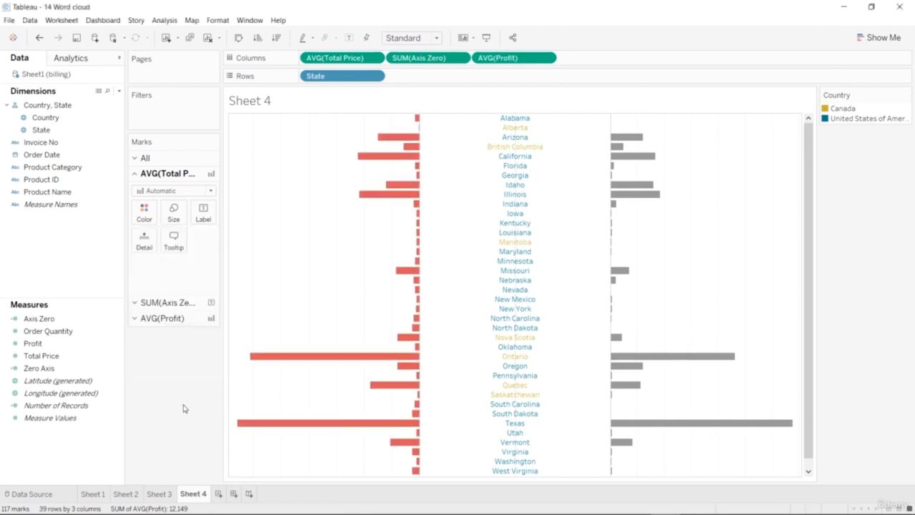
# Try several colors on the average Profit bars, including orange, purple and blue, and settle on teal.
pyautogui.click(170, 319)
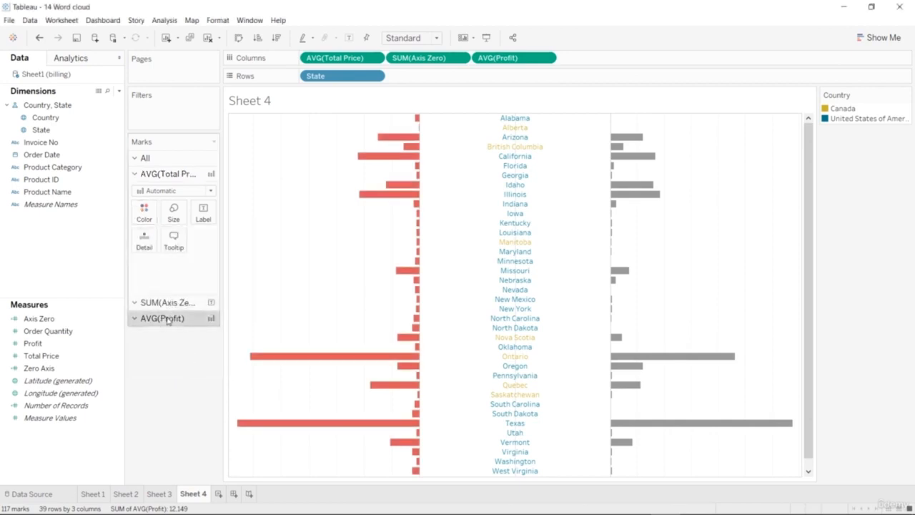
pyautogui.click(145, 245)
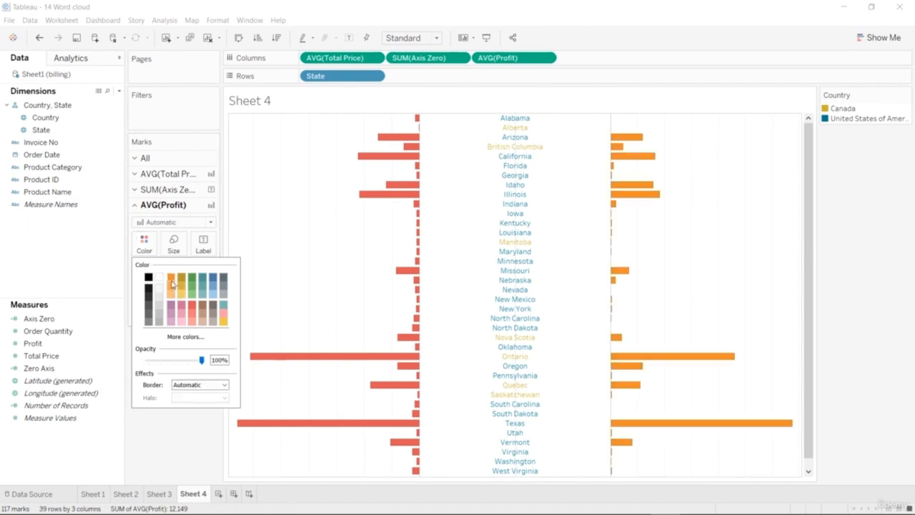
pyautogui.click(171, 307)
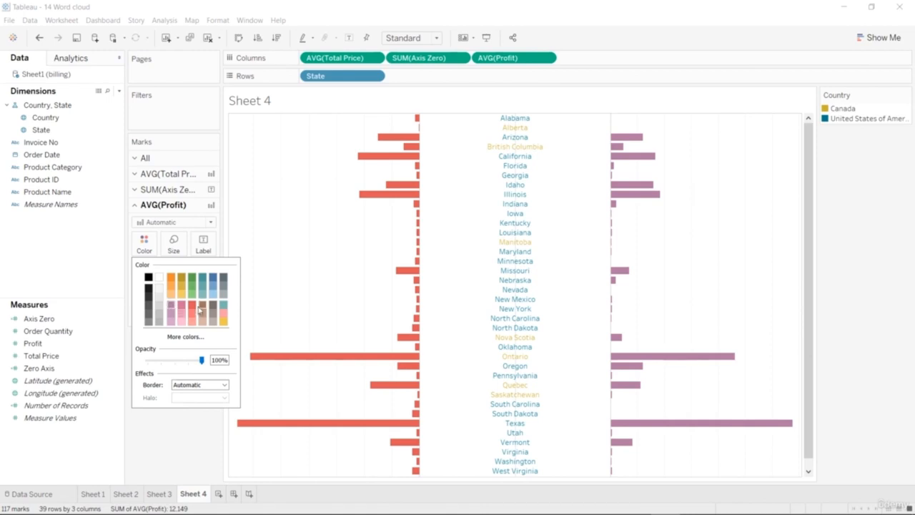
pyautogui.click(211, 279)
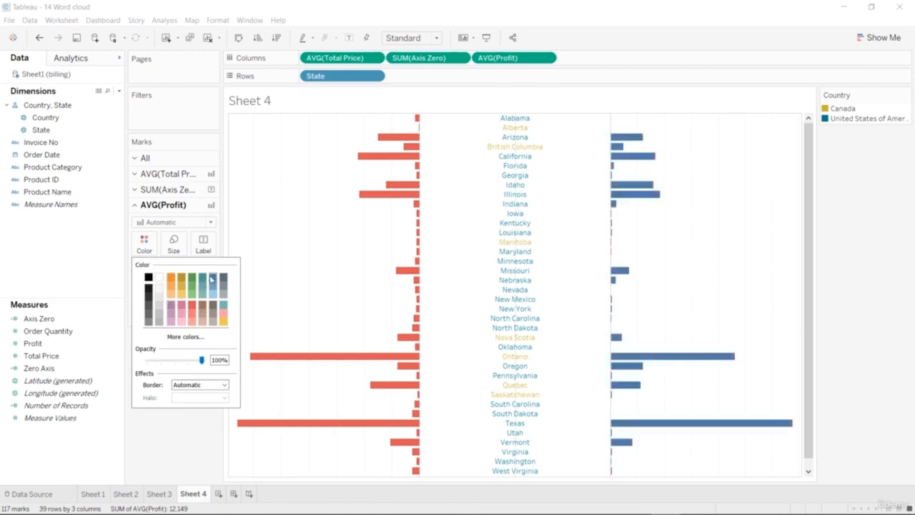
pyautogui.click(202, 279)
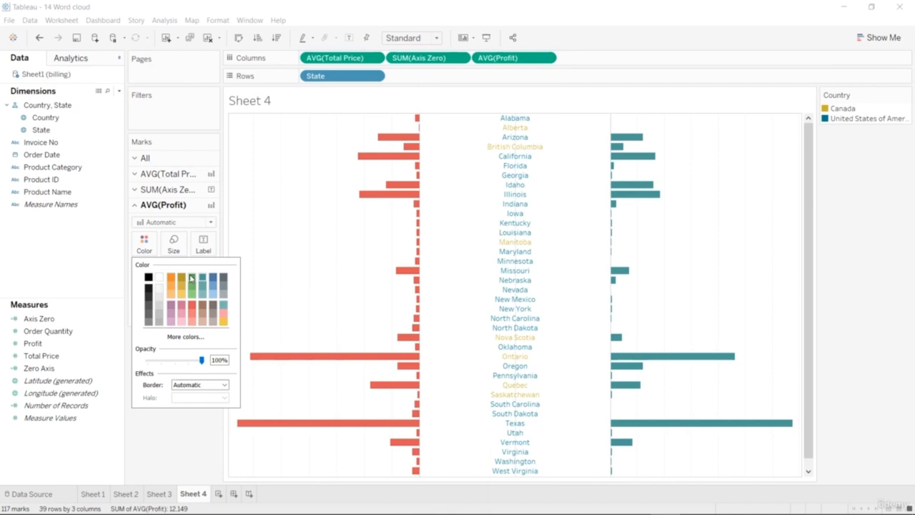
pyautogui.click(192, 279)
pyautogui.click(223, 278)
pyautogui.click(212, 289)
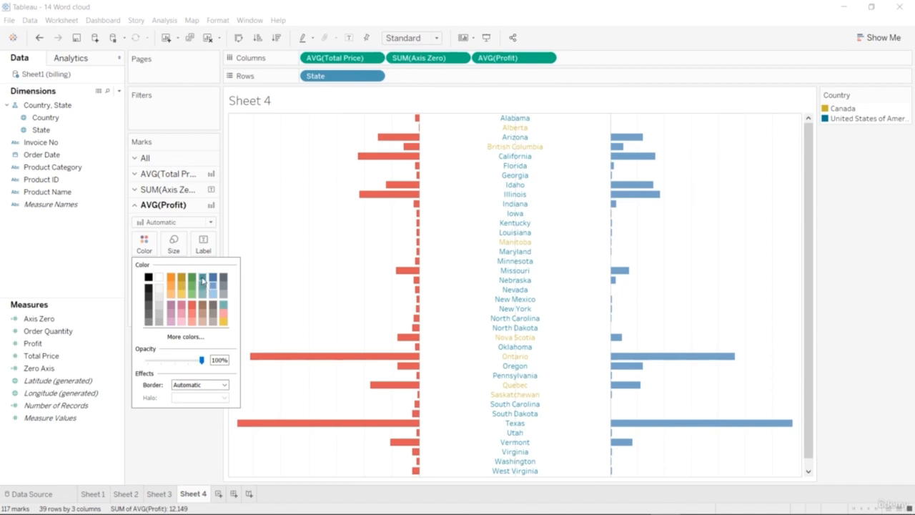
pyautogui.click(202, 279)
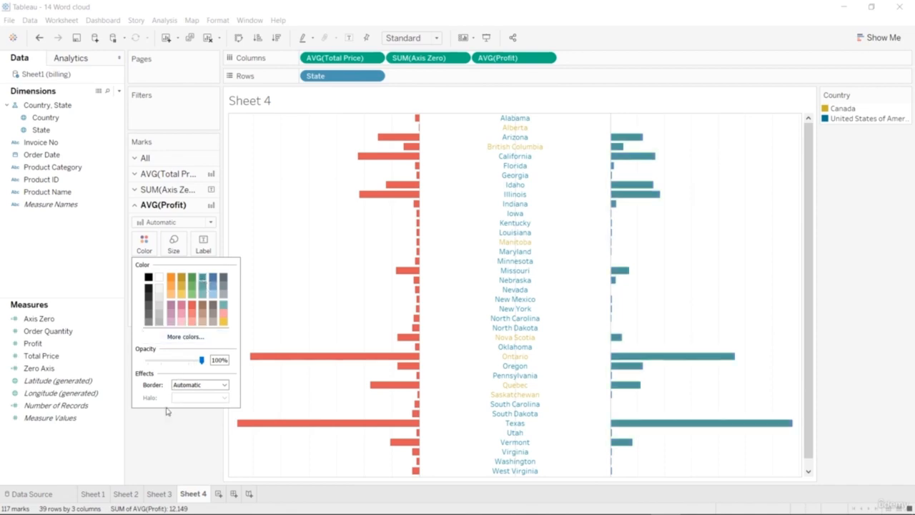
# Recolor the central state labels with the Traffic Light palette, giving United States of America dark red and Canada dark green.
pyautogui.click(145, 436)
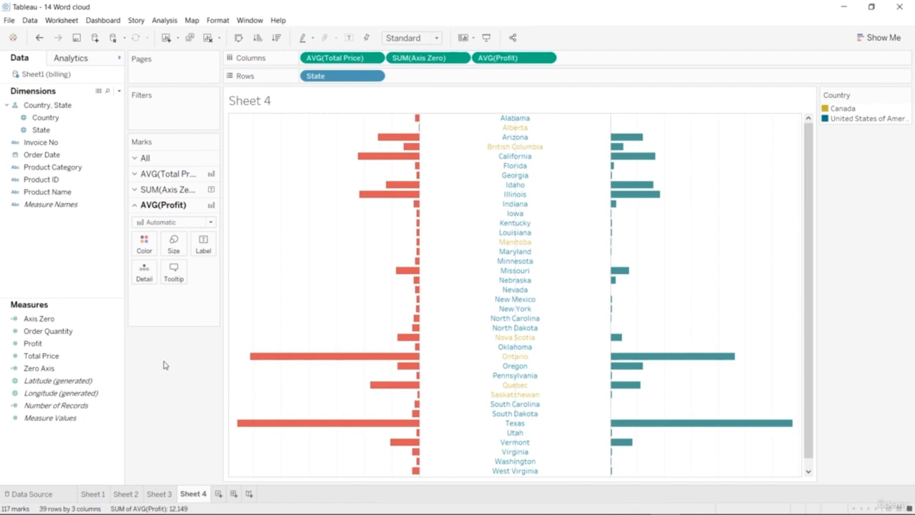
pyautogui.click(160, 190)
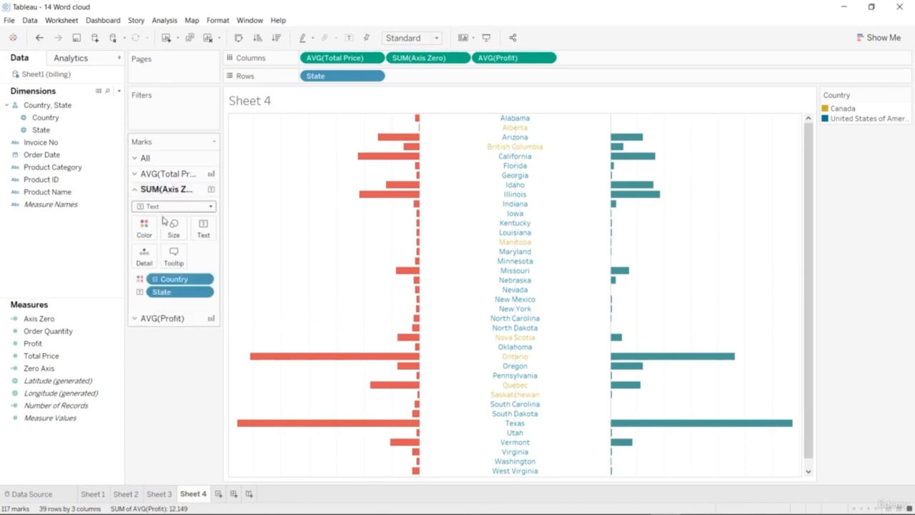
pyautogui.click(144, 228)
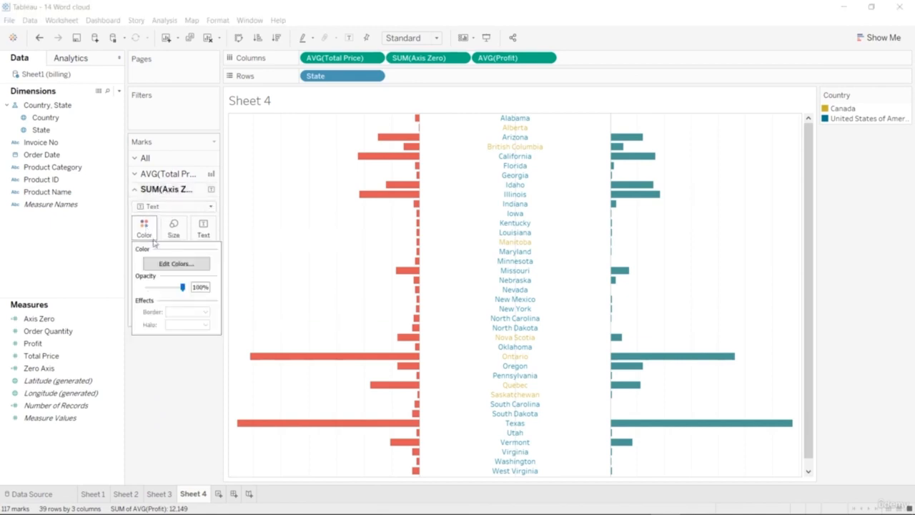
pyautogui.click(173, 264)
pyautogui.moveTo(522, 152); pyautogui.dragTo(791, 106)
pyautogui.click(781, 139)
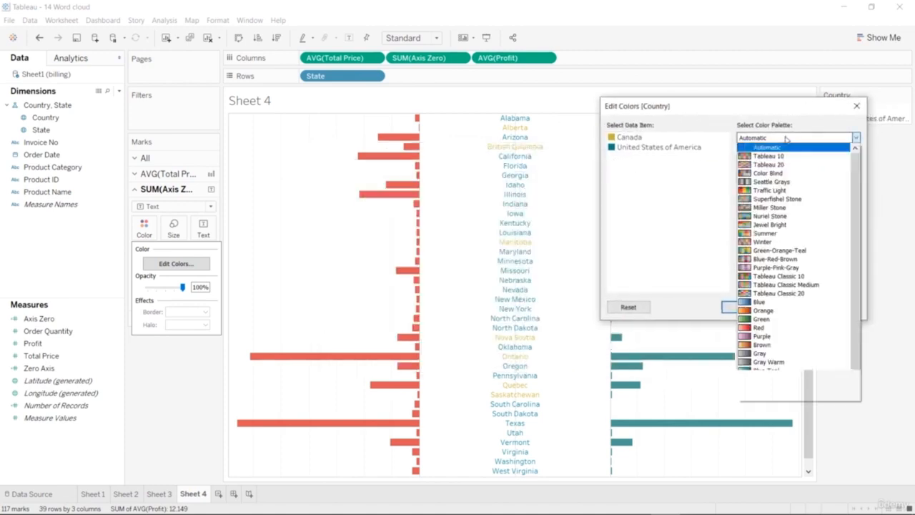
pyautogui.click(775, 190)
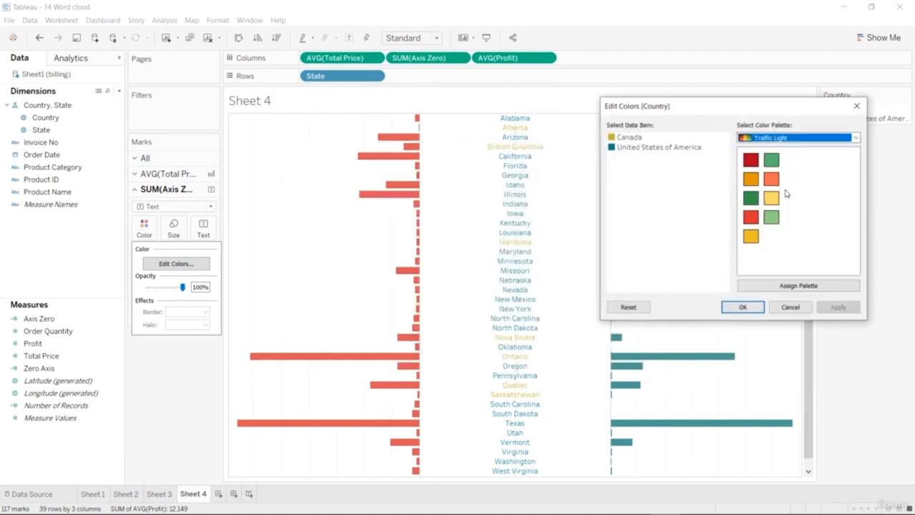
pyautogui.click(614, 149)
pyautogui.click(750, 159)
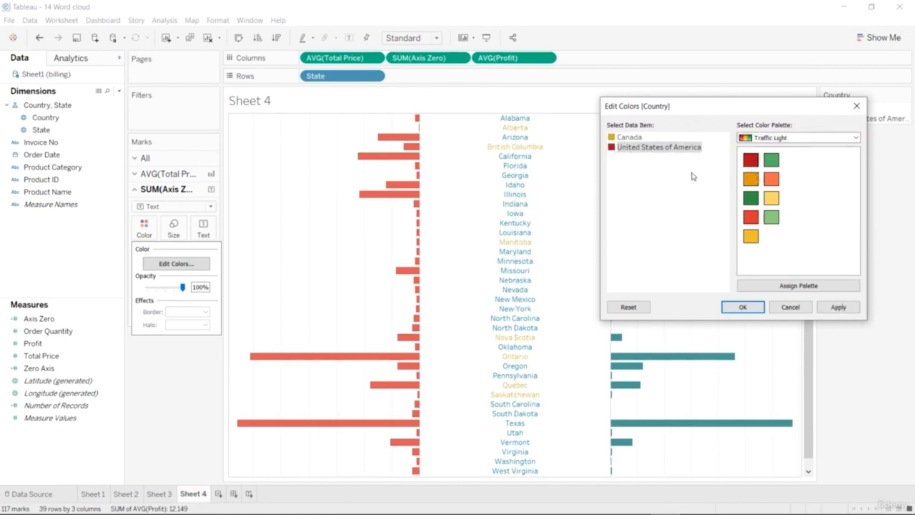
pyautogui.click(669, 187)
pyautogui.click(613, 139)
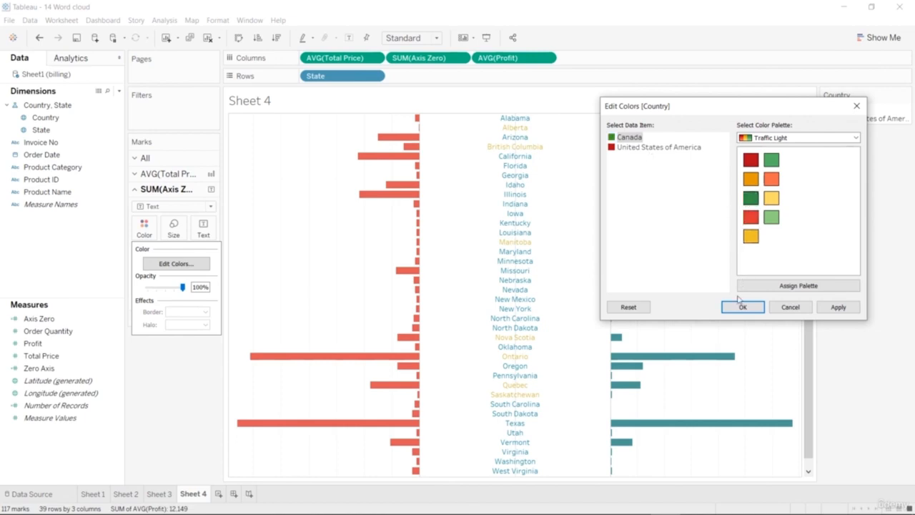
pyautogui.click(837, 307)
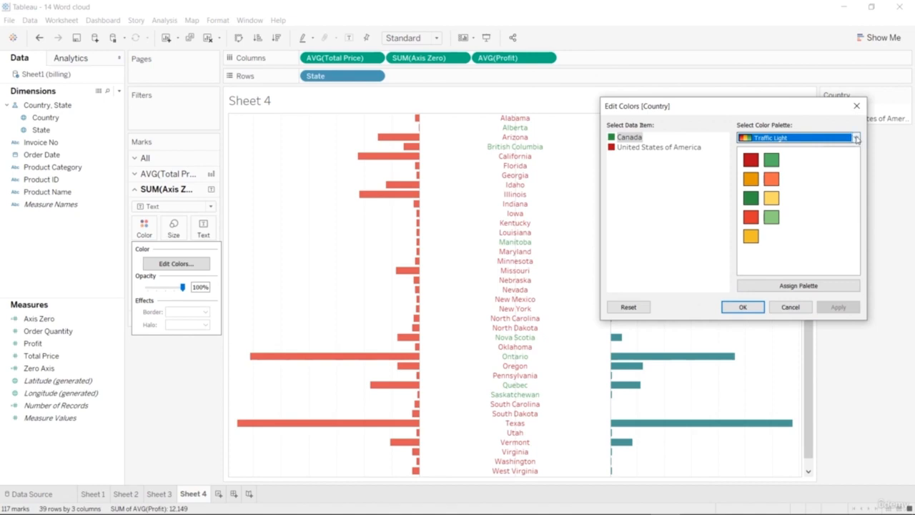
# Recolor the state labels from the Nuriel Stone palette, giving Canada dark blue and United States of America dark gold.
pyautogui.click(855, 138)
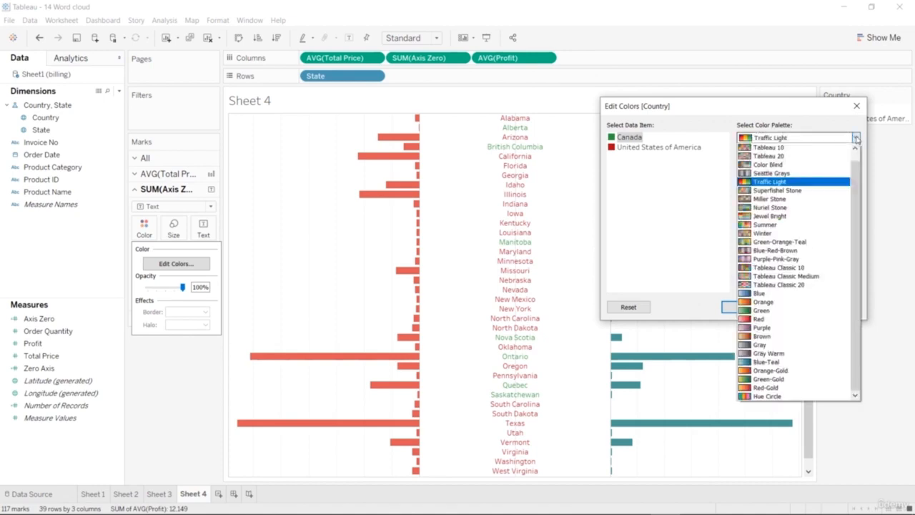
pyautogui.click(825, 208)
pyautogui.click(750, 198)
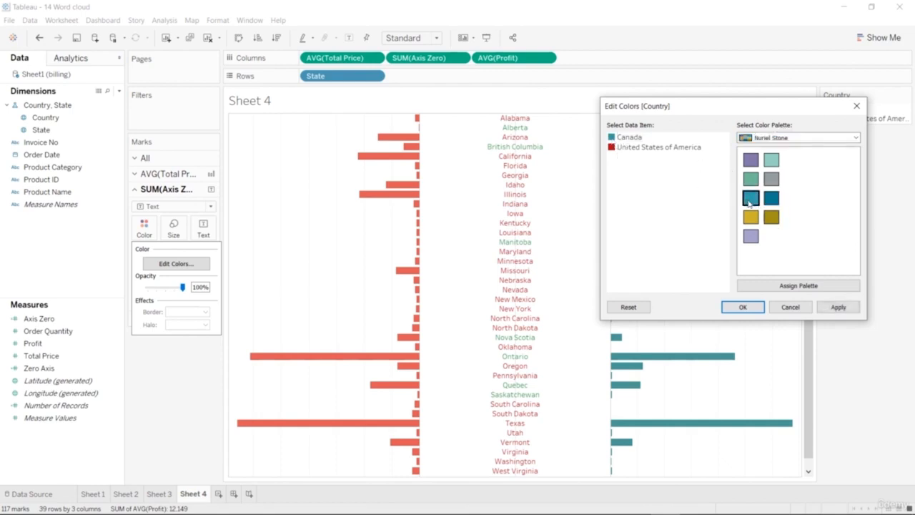
pyautogui.click(617, 147)
pyautogui.click(750, 160)
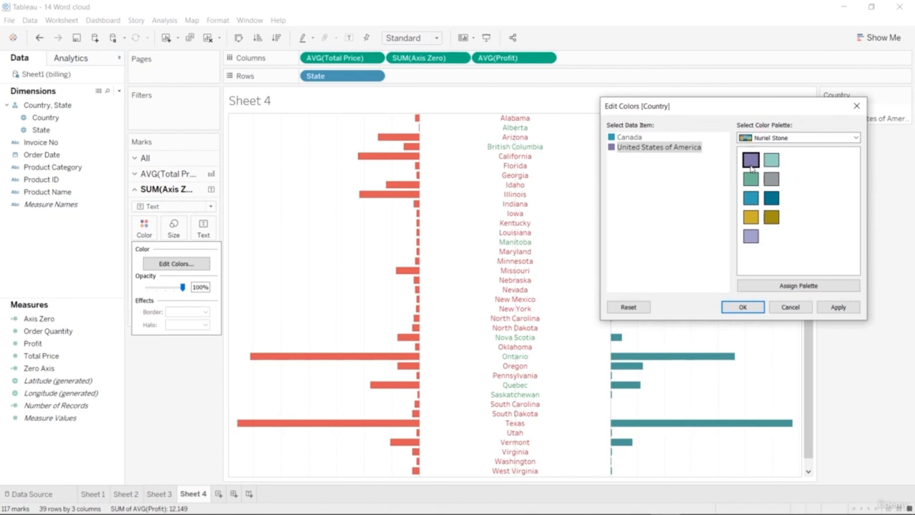
pyautogui.click(617, 139)
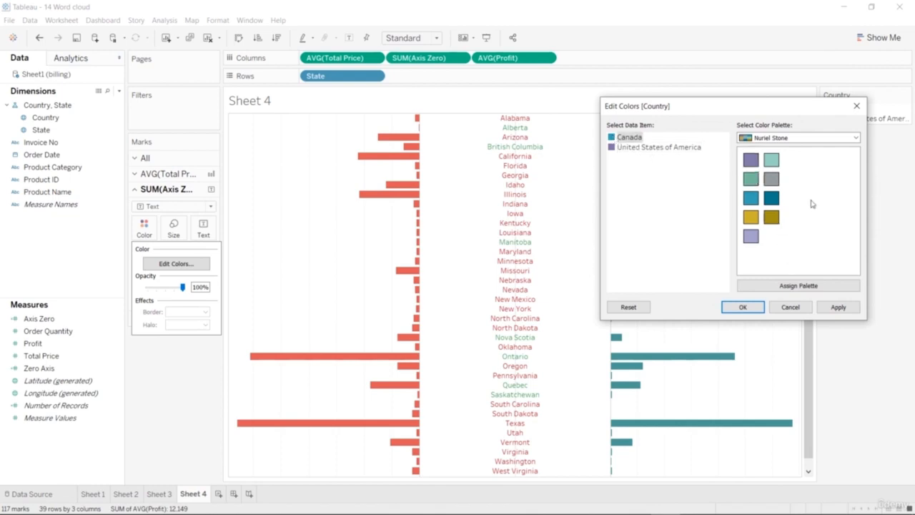
pyautogui.click(771, 198)
pyautogui.click(615, 148)
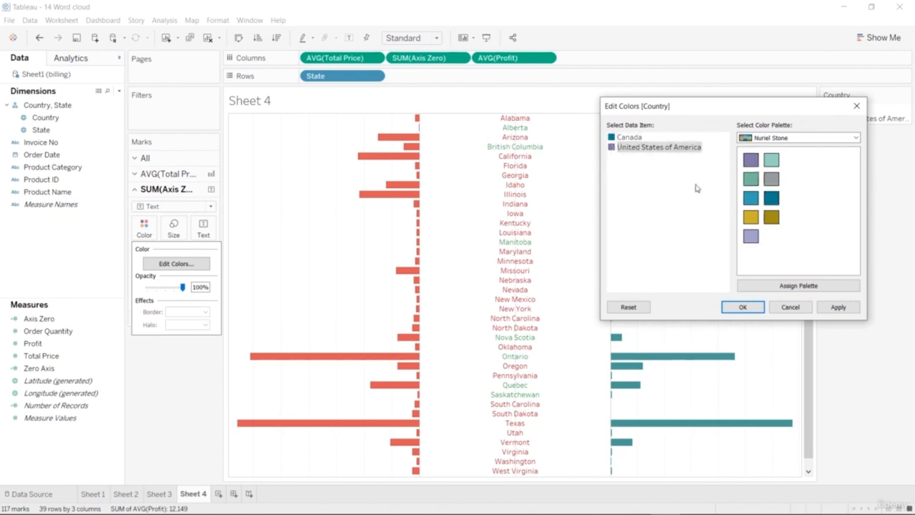
pyautogui.click(742, 306)
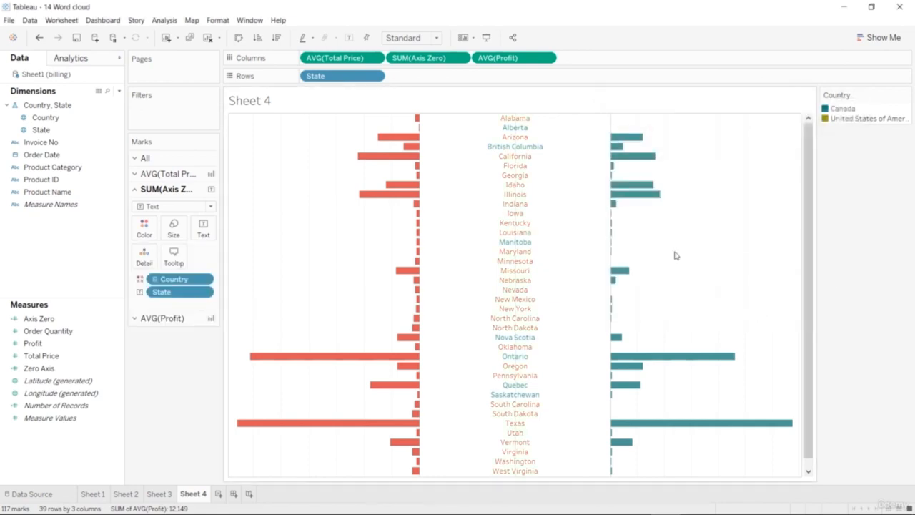
# Edit the Country colors of the state labels with the Automatic palette, assigning purple to United States of America and red to Canada.
pyautogui.click(143, 229)
pyautogui.click(178, 263)
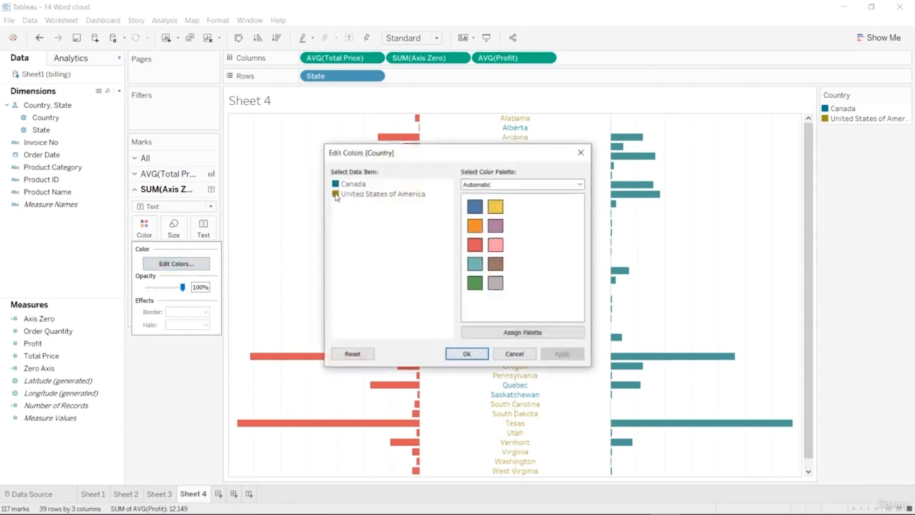
pyautogui.click(336, 197)
pyautogui.click(496, 226)
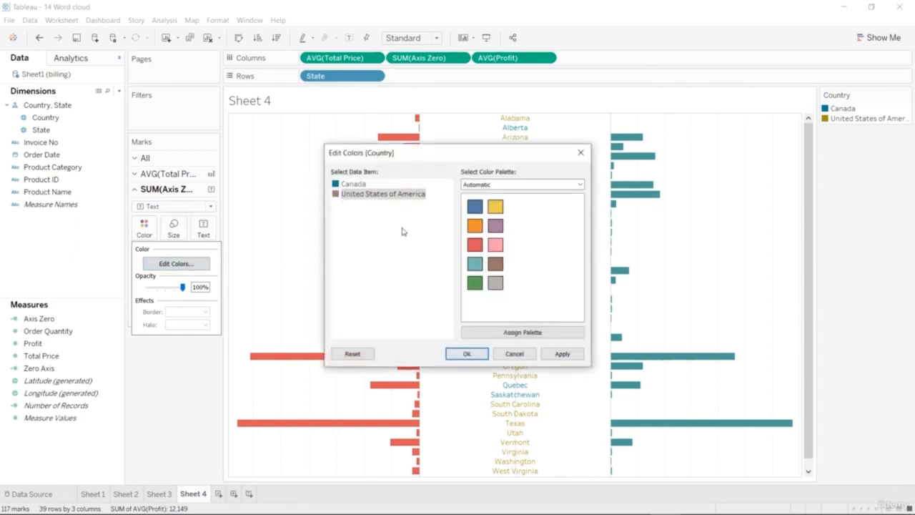
pyautogui.click(335, 184)
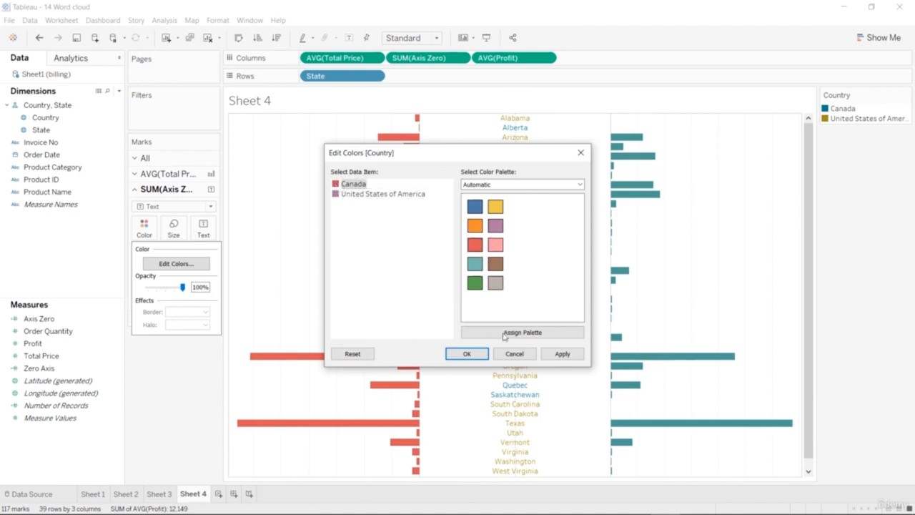
pyautogui.click(467, 353)
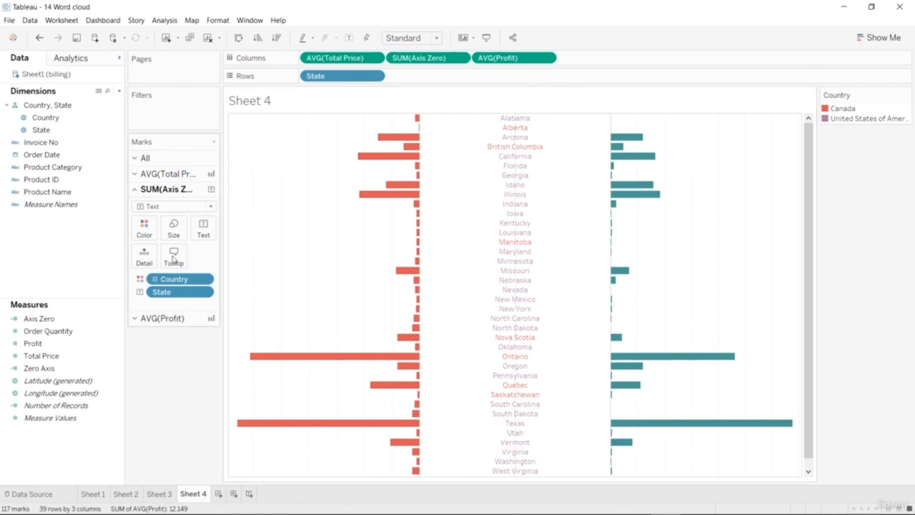
# Change the label color for United States of America to blue from the Automatic palette.
pyautogui.click(145, 231)
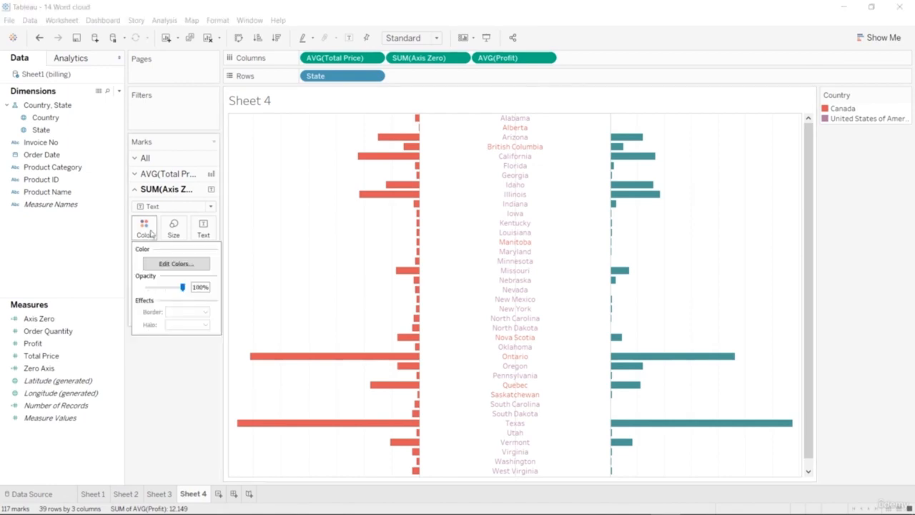
pyautogui.click(176, 263)
pyautogui.moveTo(489, 156); pyautogui.dragTo(772, 104)
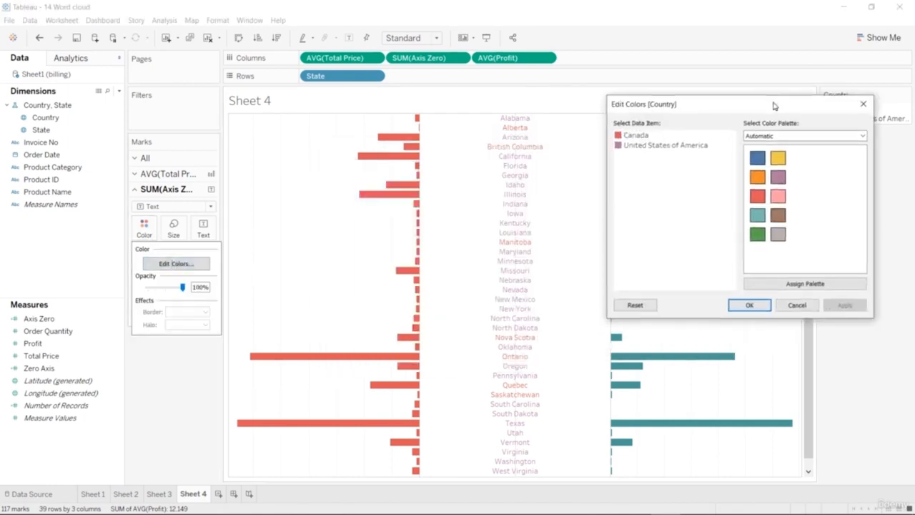
pyautogui.click(647, 146)
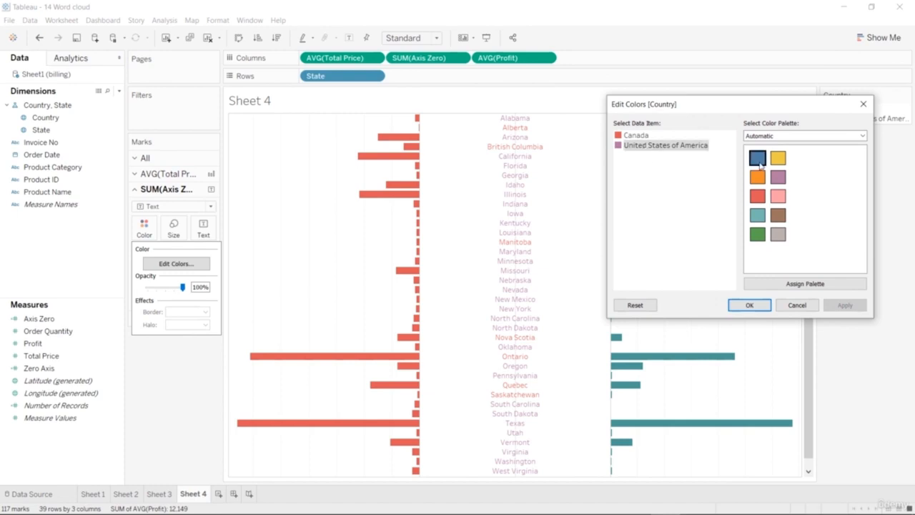
pyautogui.click(757, 157)
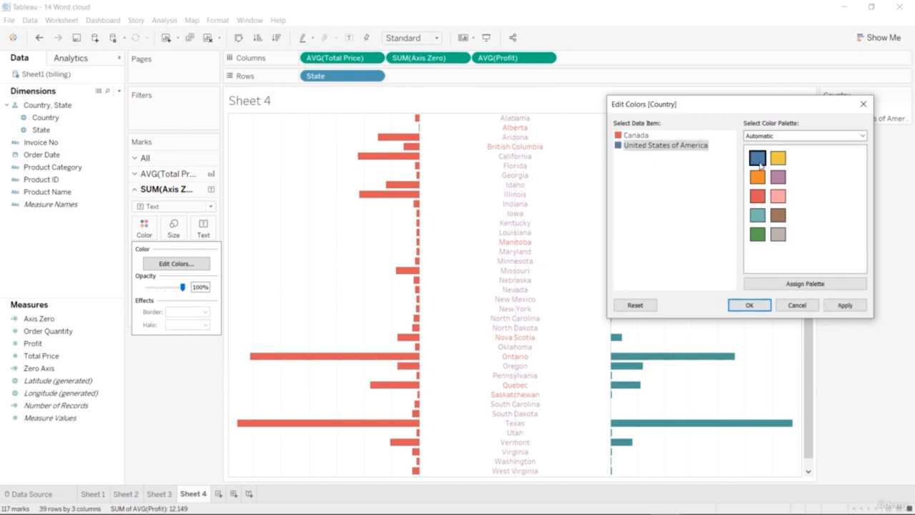
pyautogui.click(748, 305)
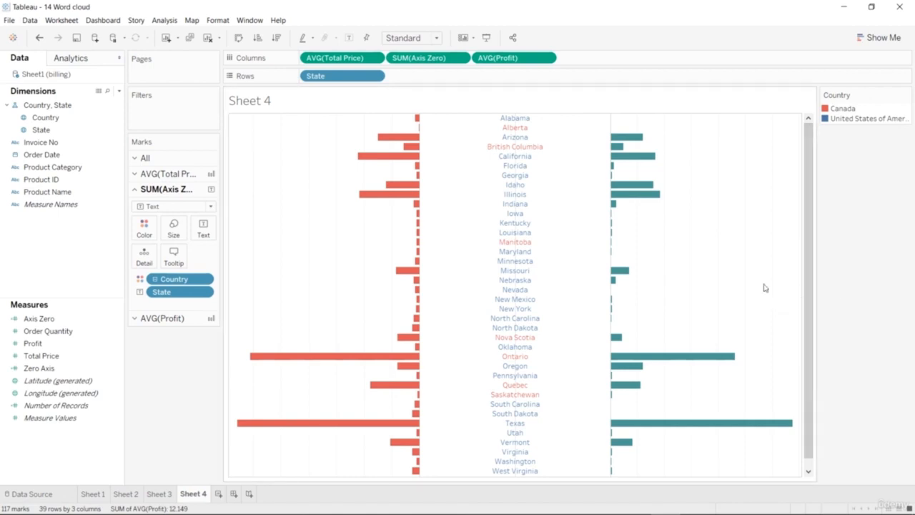
pyautogui.moveTo(412, 164)
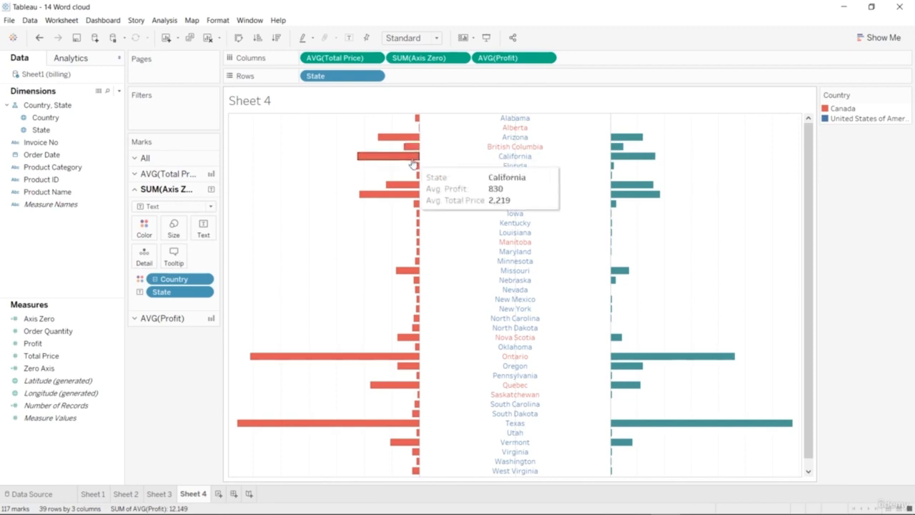
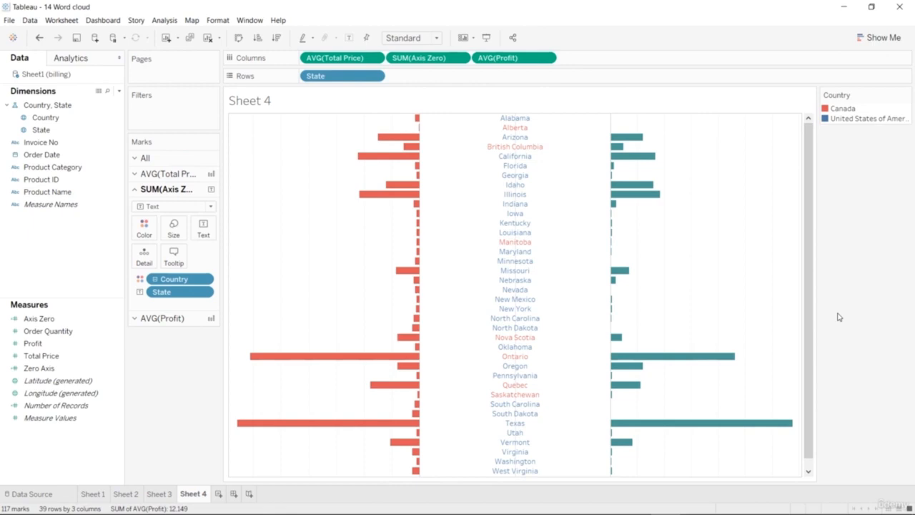
# Try removing the Axis Zero field from the columns of the butterfly chart, and undo the removal.
pyautogui.moveTo(723, 364)
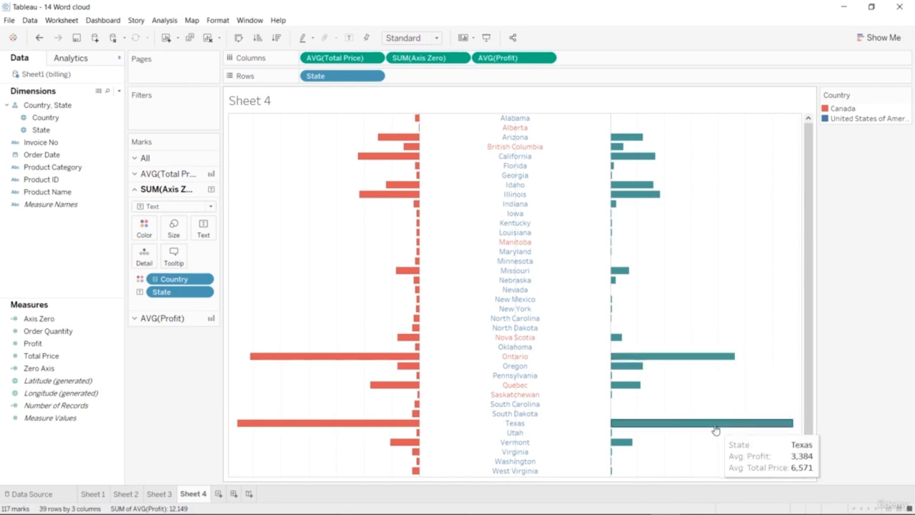
pyautogui.moveTo(808, 326); pyautogui.dragTo(806, 261)
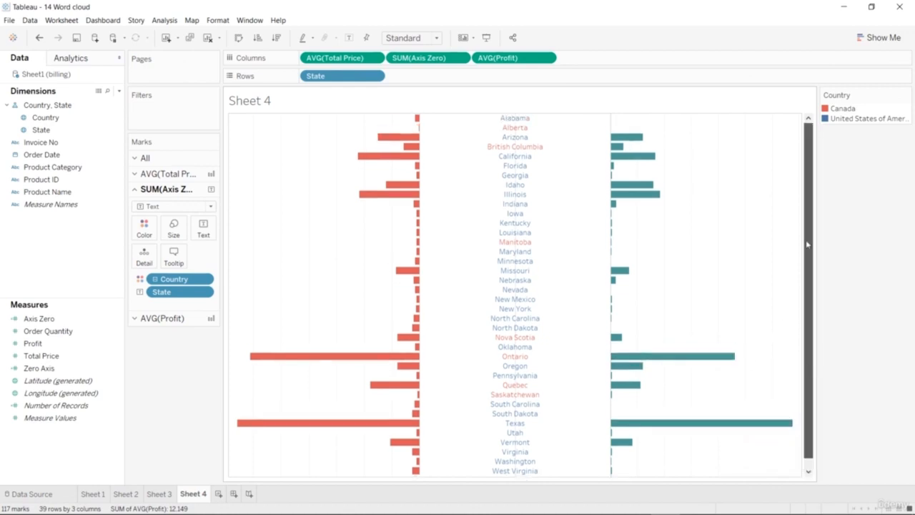
pyautogui.moveTo(802, 325); pyautogui.dragTo(795, 394)
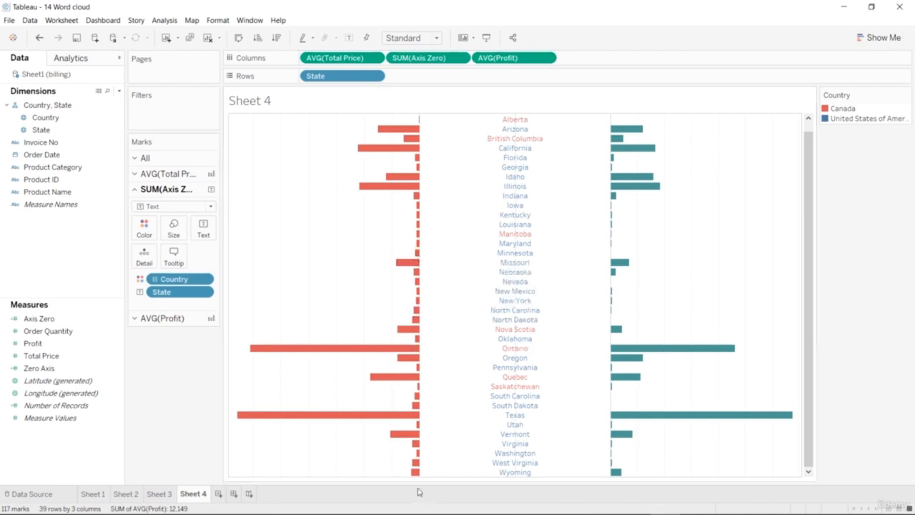
pyautogui.moveTo(419, 478)
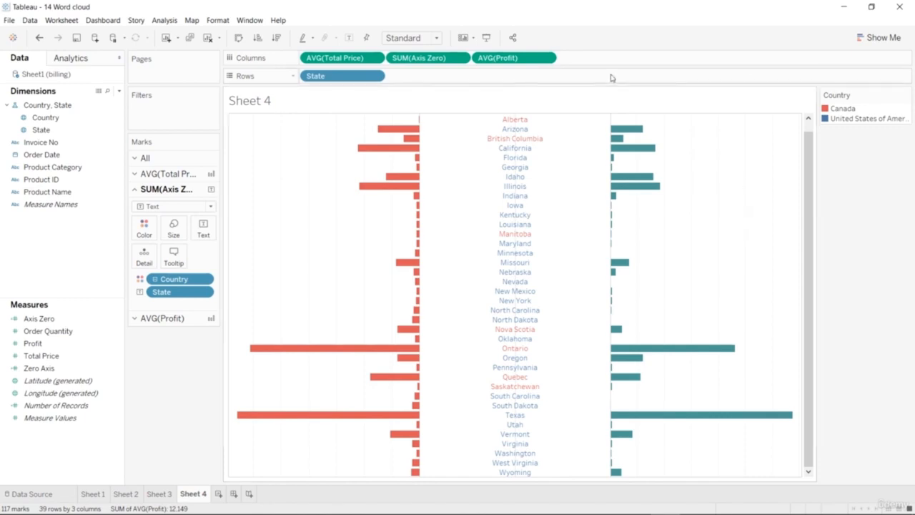
pyautogui.click(460, 58)
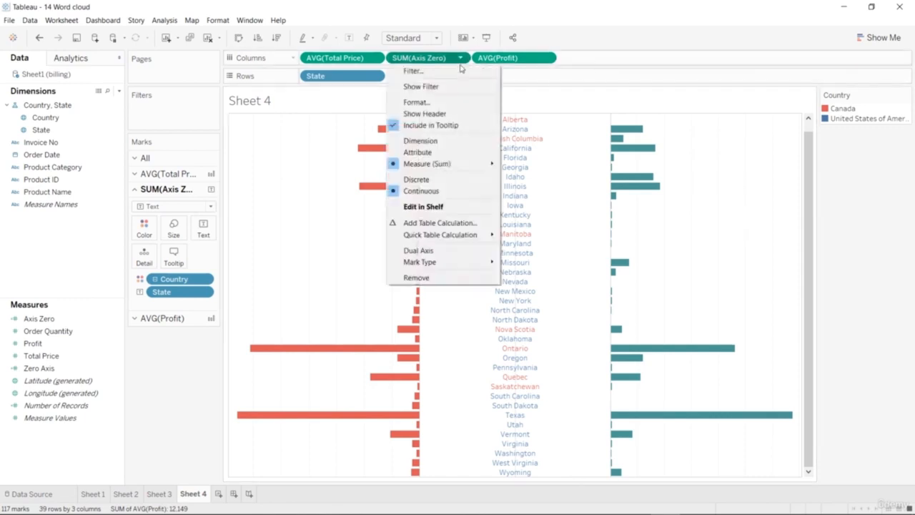
pyautogui.click(433, 278)
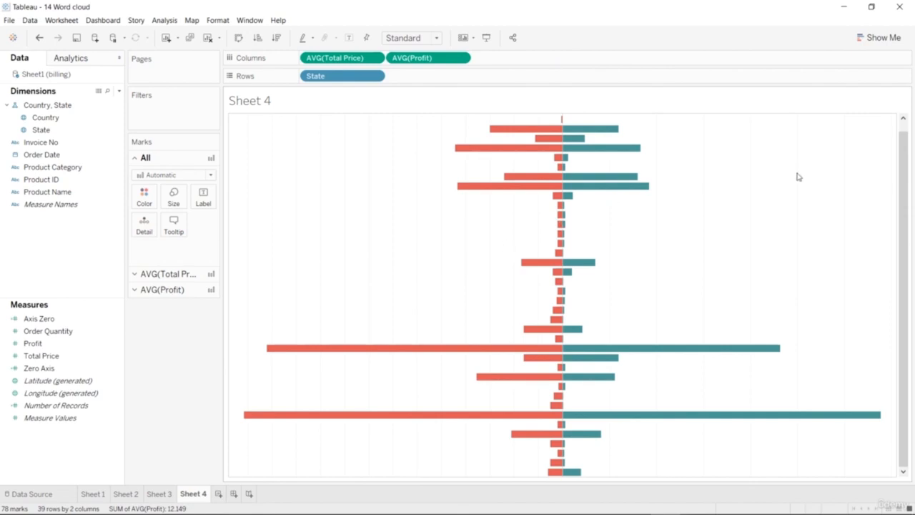
pyautogui.hotkey('ctrl', 'z')
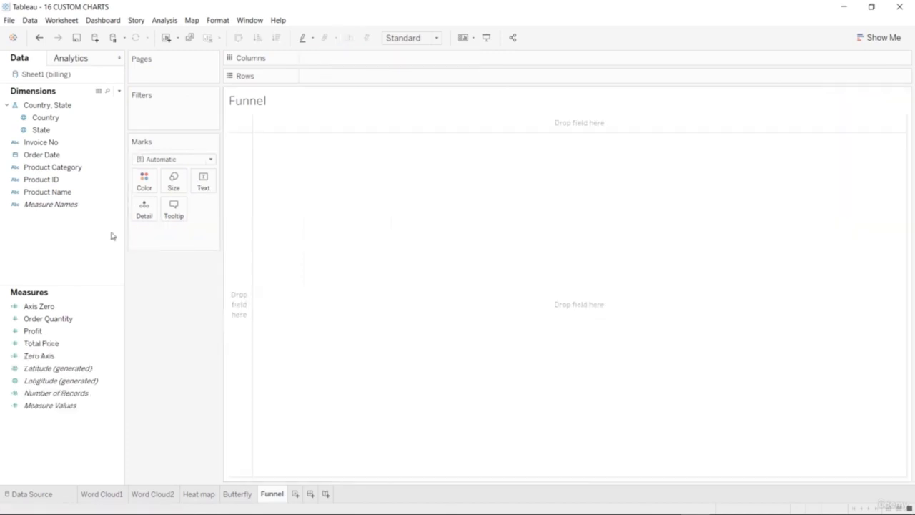
# Start the Funnel sheet's chart with Product Category as rows and the sum of Order Quantity as columns.
pyautogui.moveTo(84, 167); pyautogui.dragTo(391, 78)
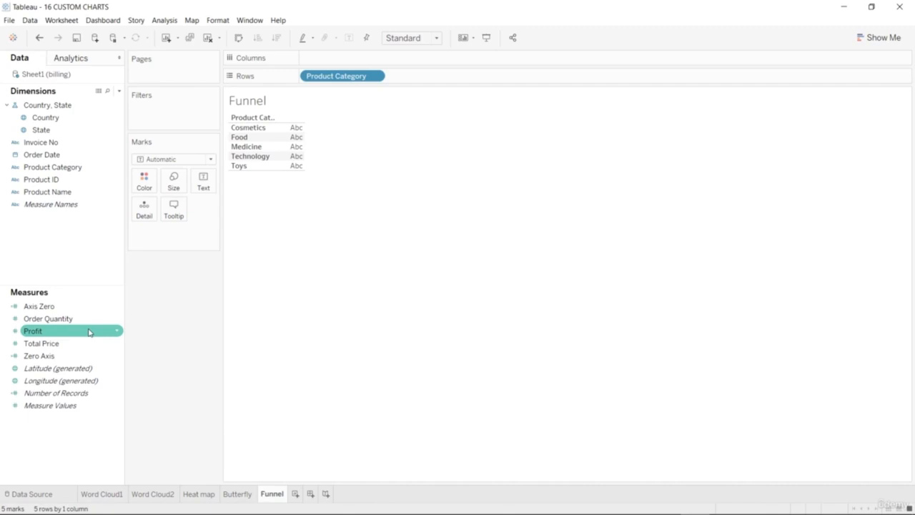
pyautogui.moveTo(88, 318)
pyautogui.mouseDown()
pyautogui.moveTo(343, 139)
pyautogui.moveTo(413, 61)
pyautogui.moveTo(405, 68)
pyautogui.mouseUp()
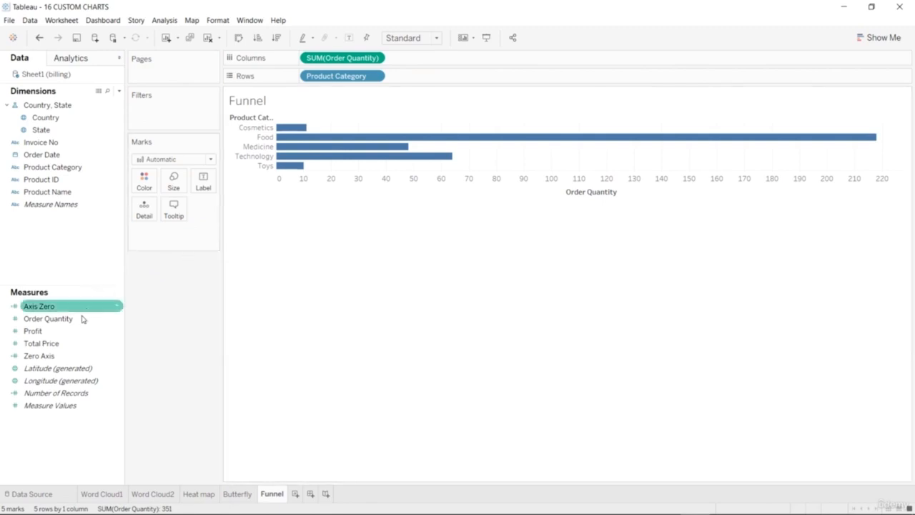
pyautogui.moveTo(76, 325); pyautogui.dragTo(515, 65)
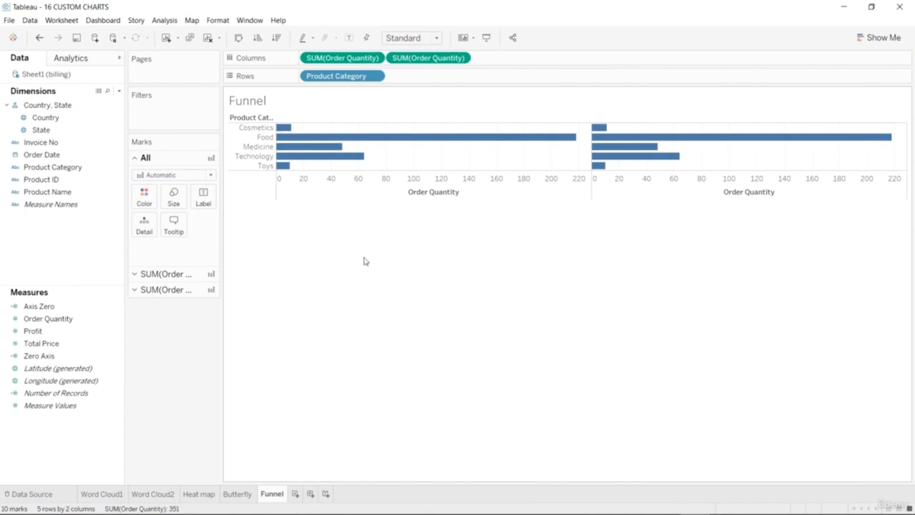
pyautogui.click(462, 58)
pyautogui.click(429, 277)
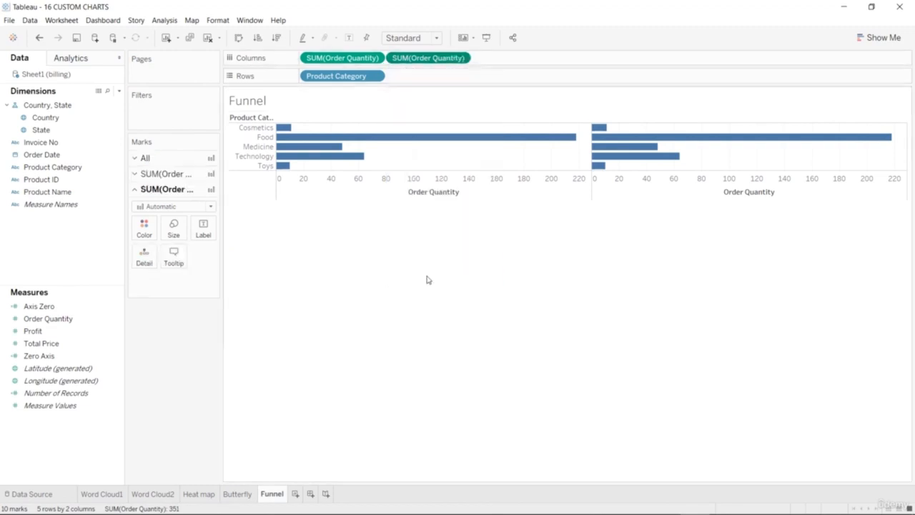
# Create a calculated field named Reverse Order with the formula -[Order Quantity] and add it to the columns before Order Quantity.
pyautogui.rightClick(84, 451)
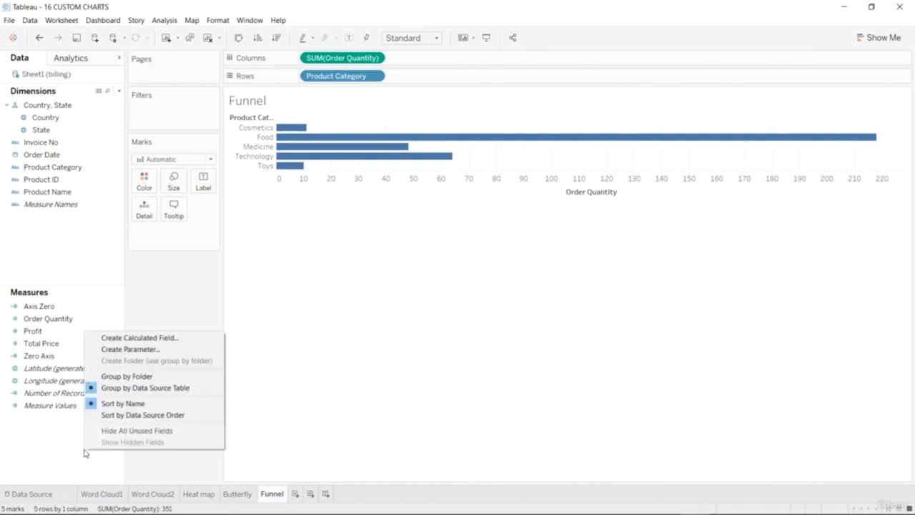
pyautogui.click(156, 338)
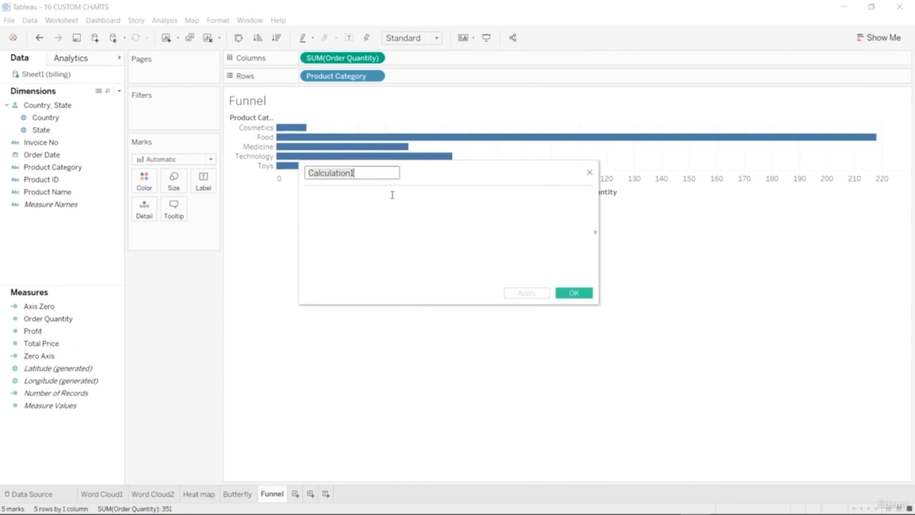
pyautogui.write('Reverse Order')
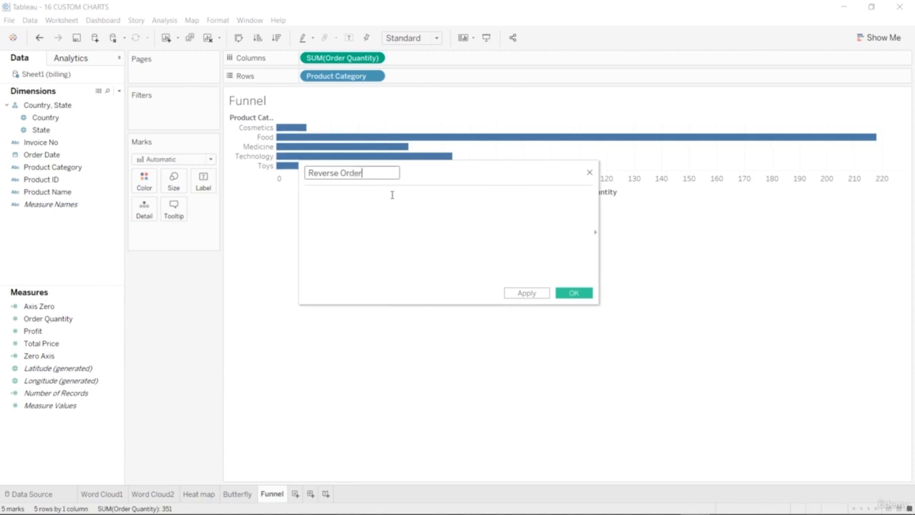
pyautogui.click(391, 194)
pyautogui.write('-[O')
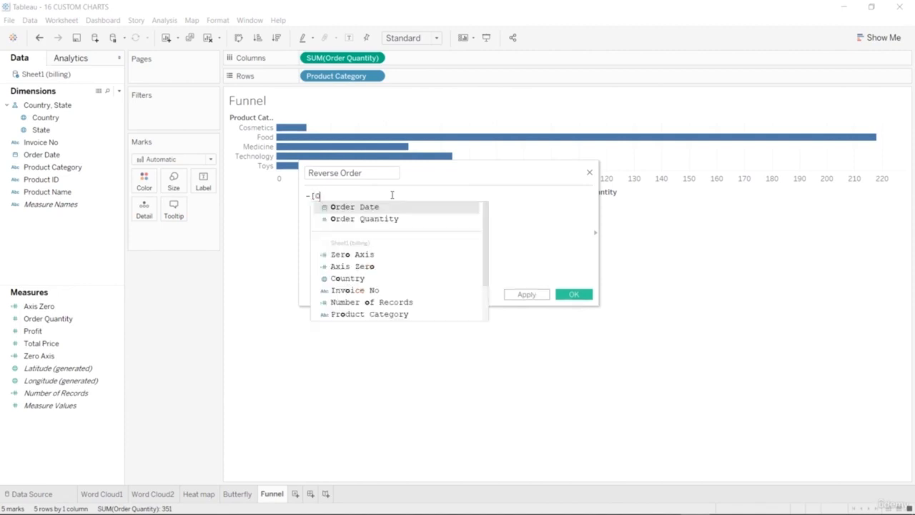
pyautogui.write('rder')
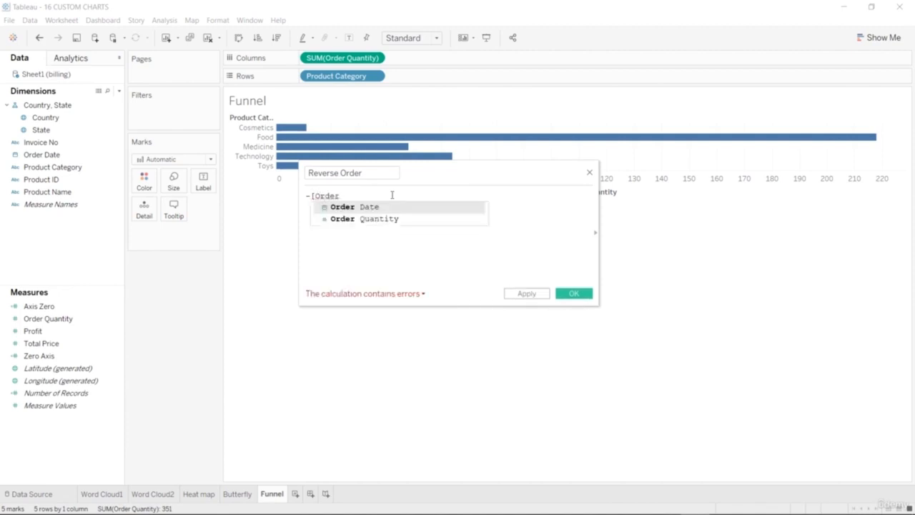
pyautogui.press('Down')
pyautogui.press('Return')
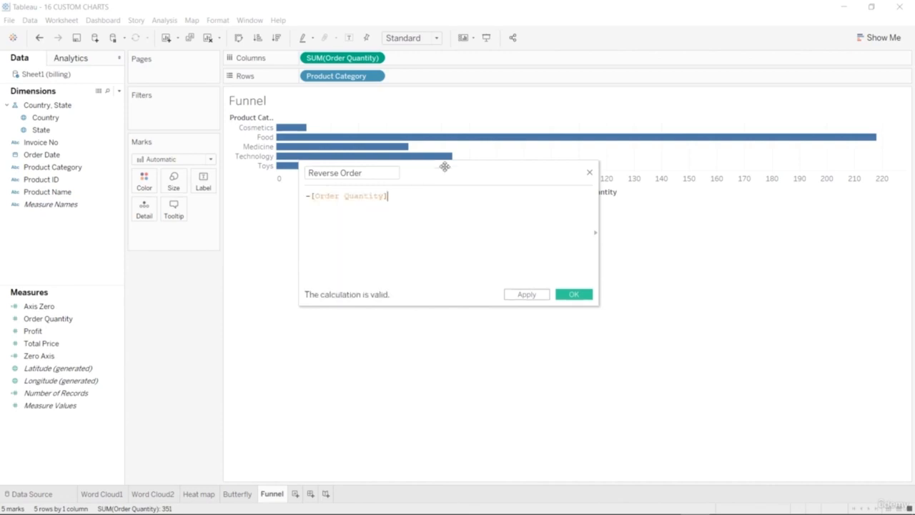
pyautogui.click(579, 293)
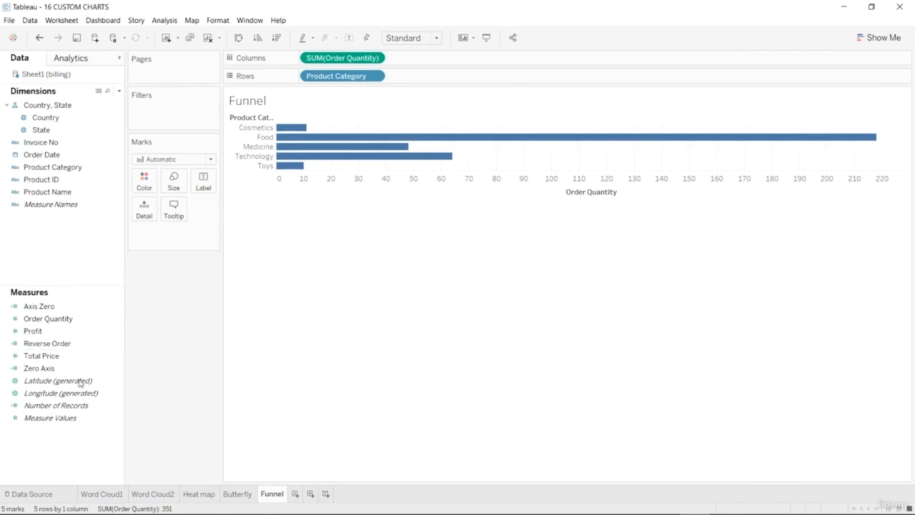
pyautogui.moveTo(72, 344); pyautogui.dragTo(304, 63)
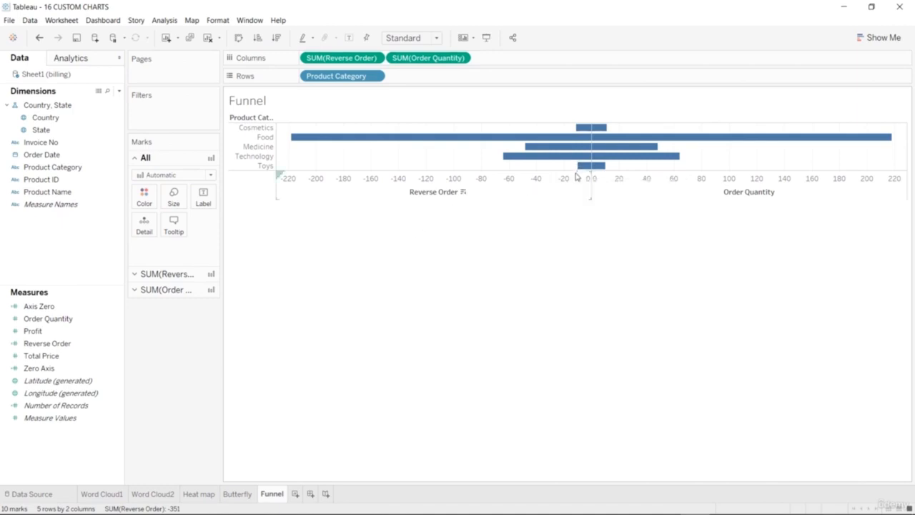
pyautogui.moveTo(565, 170); pyautogui.dragTo(565, 245)
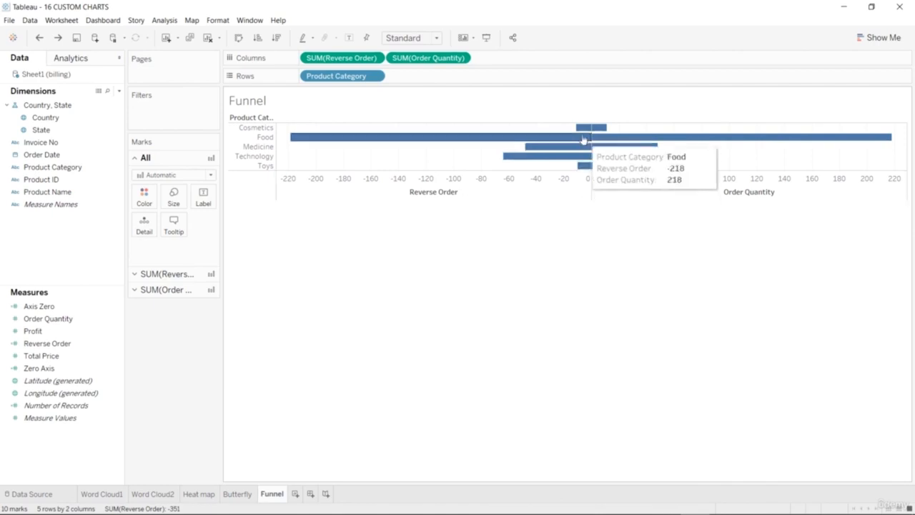
pyautogui.moveTo(582, 129); pyautogui.dragTo(584, 154)
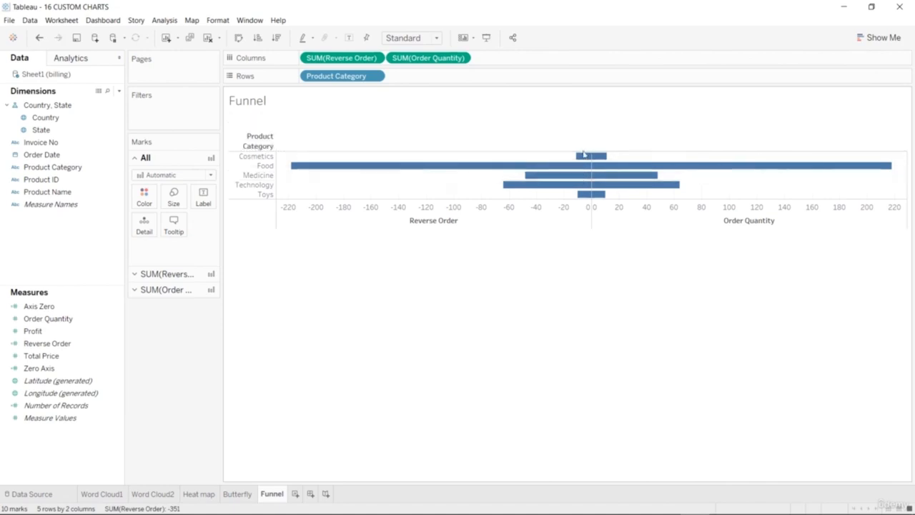
pyautogui.hotkey('ctrl', 'z')
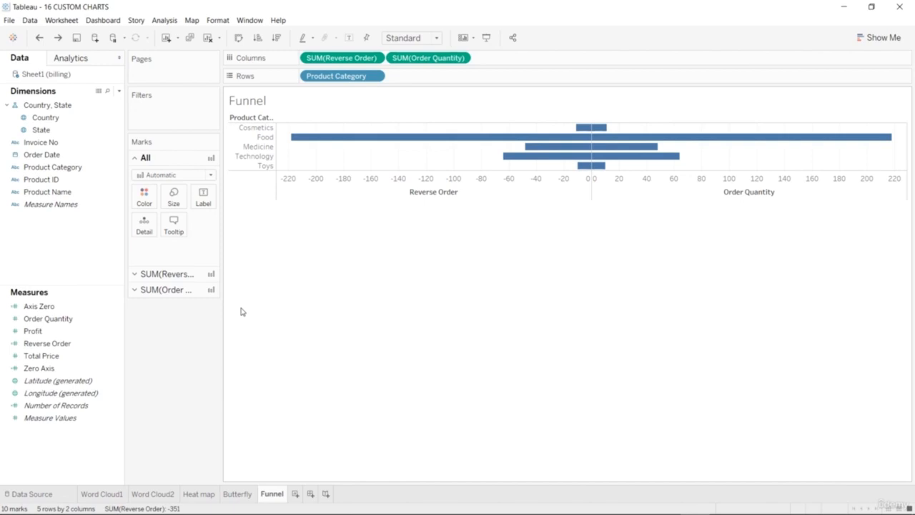
pyautogui.click(262, 138)
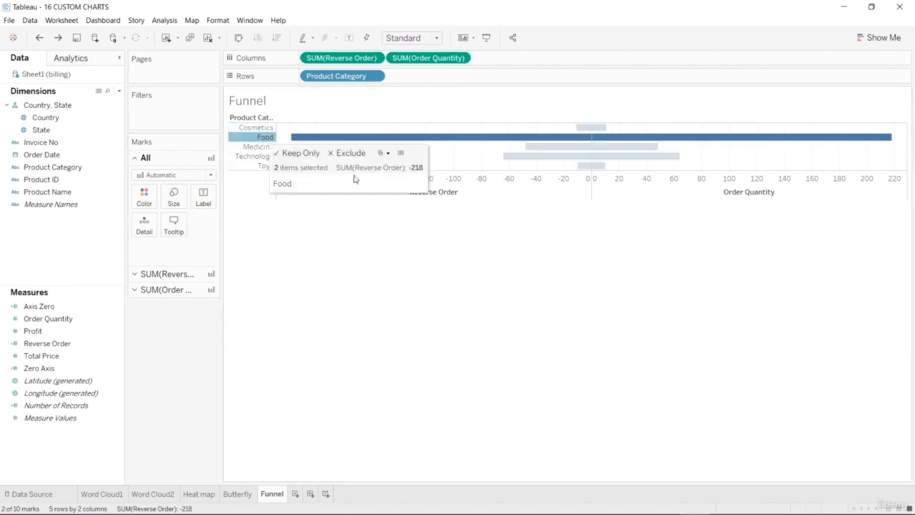
pyautogui.click(340, 284)
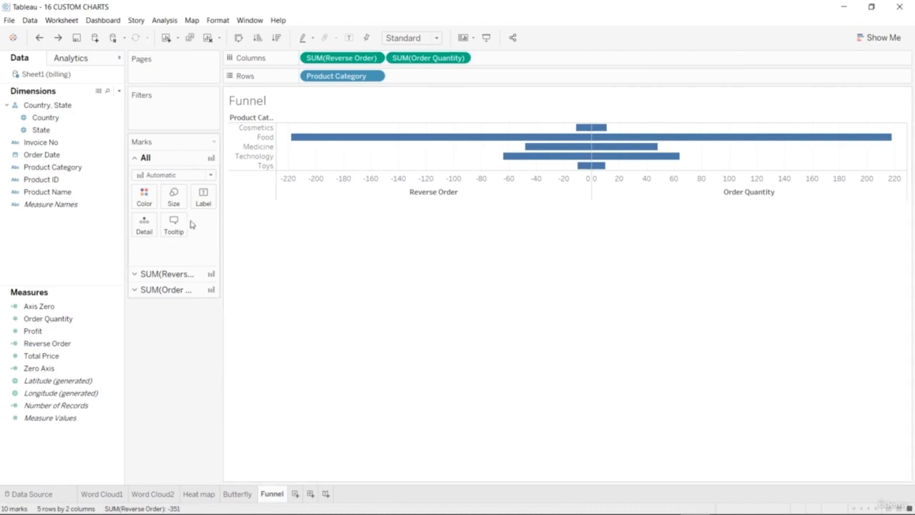
# Increase the mark size of all bars on the Funnel sheet so they are thicker.
pyautogui.click(174, 198)
pyautogui.moveTo(228, 226); pyautogui.dragTo(243, 230)
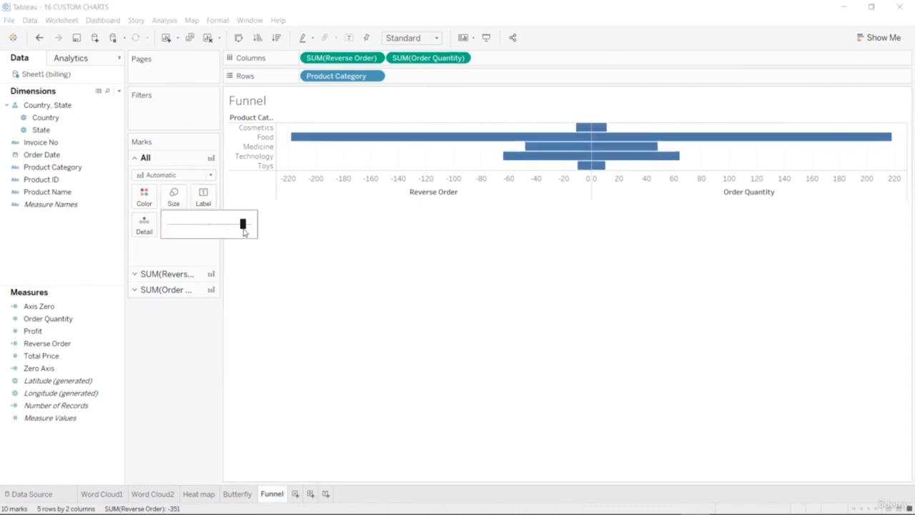
pyautogui.click(268, 288)
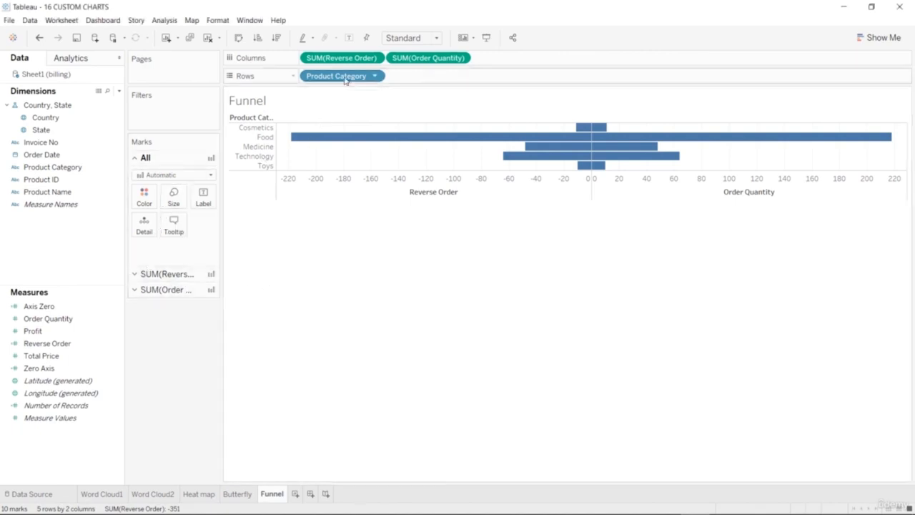
pyautogui.click(374, 77)
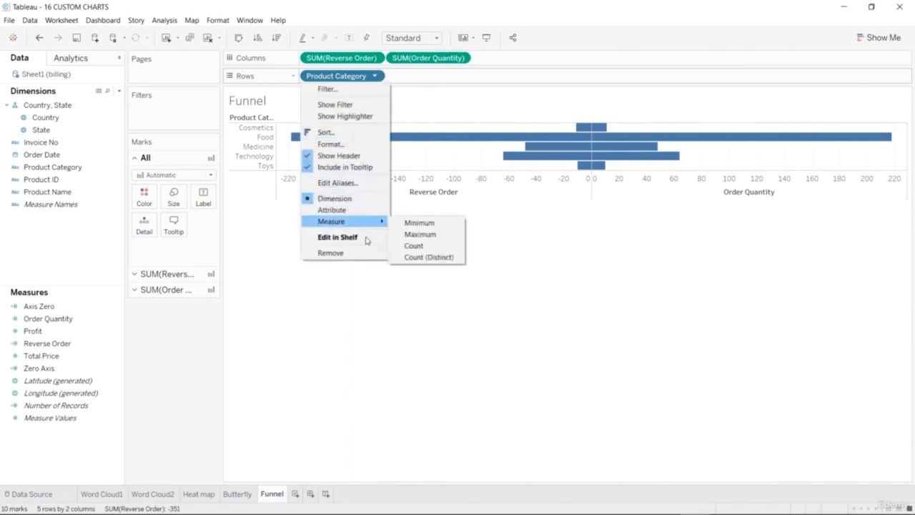
pyautogui.click(359, 316)
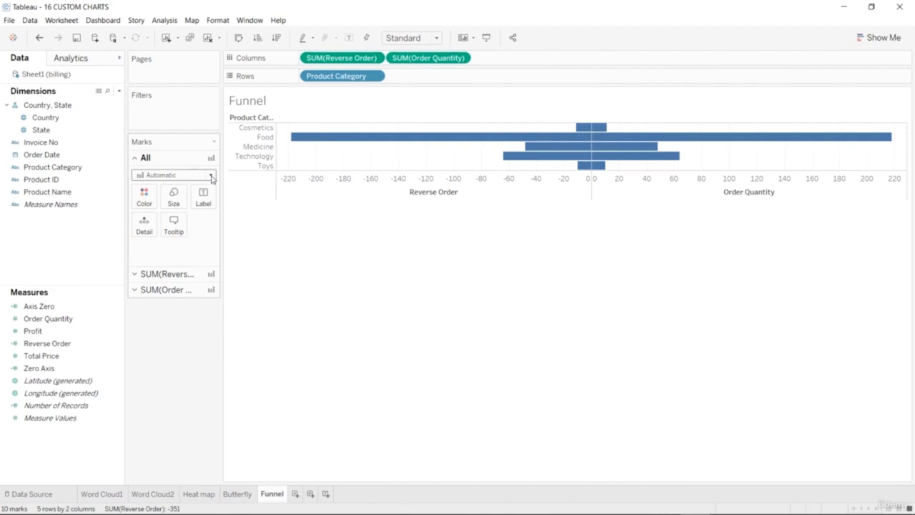
# Hide the axis headers below the Reverse Order and Order Quantity bars and make the category rows much taller.
pyautogui.rightClick(446, 192)
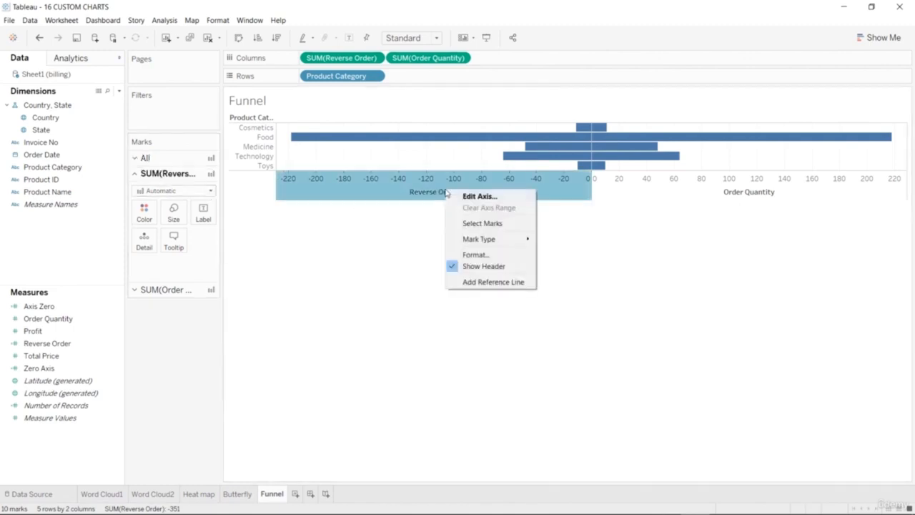
pyautogui.click(473, 266)
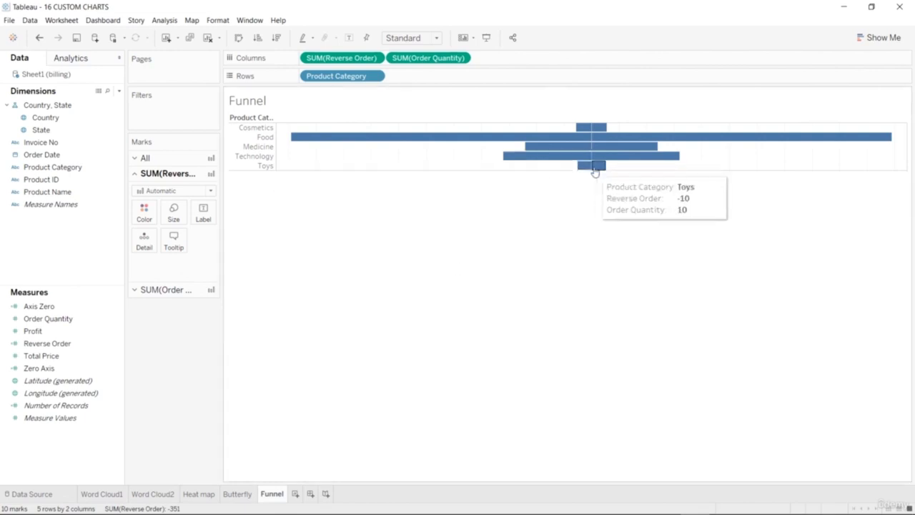
pyautogui.moveTo(590, 170)
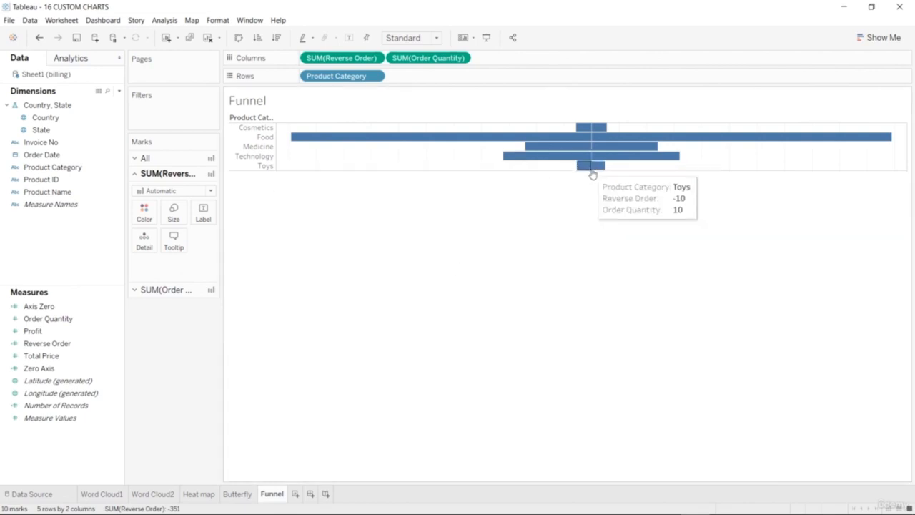
pyautogui.moveTo(591, 221); pyautogui.dragTo(587, 280)
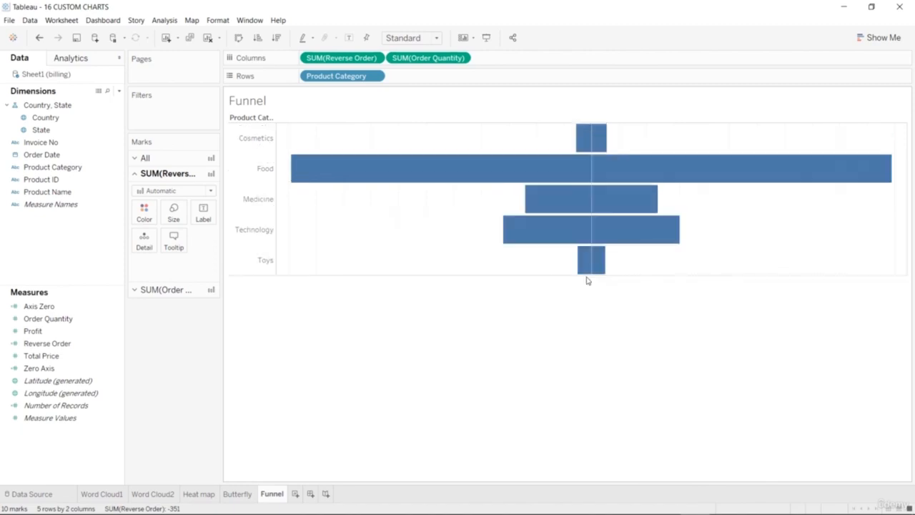
pyautogui.moveTo(590, 277); pyautogui.dragTo(586, 349)
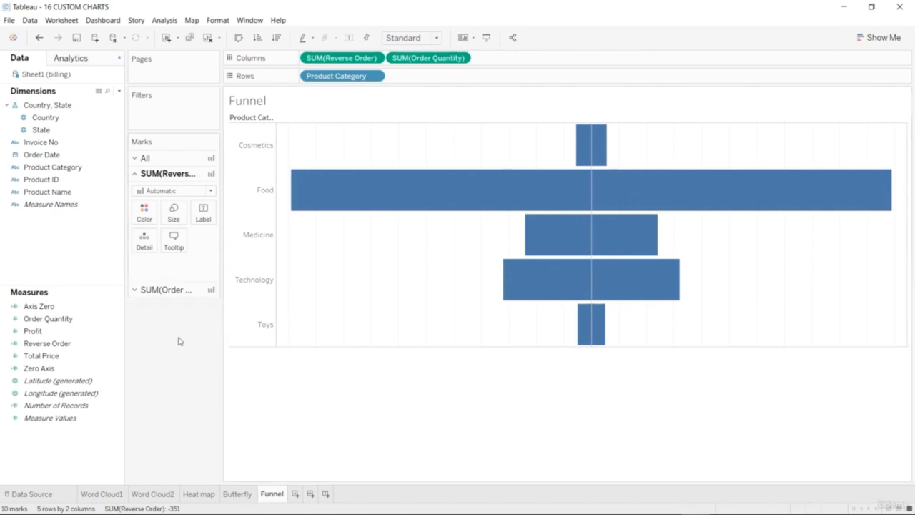
# Try orange as the color of the Reverse Order bars, and undo it.
pyautogui.moveTo(594, 248)
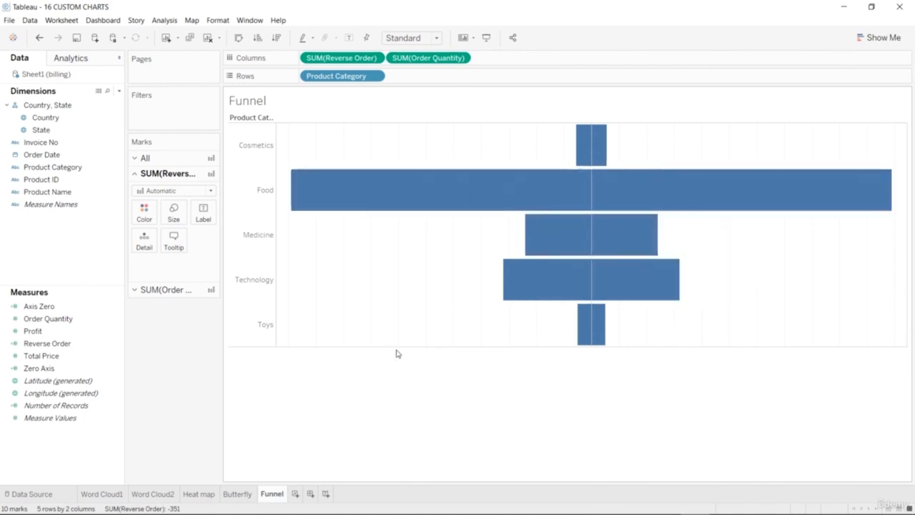
pyautogui.click(144, 215)
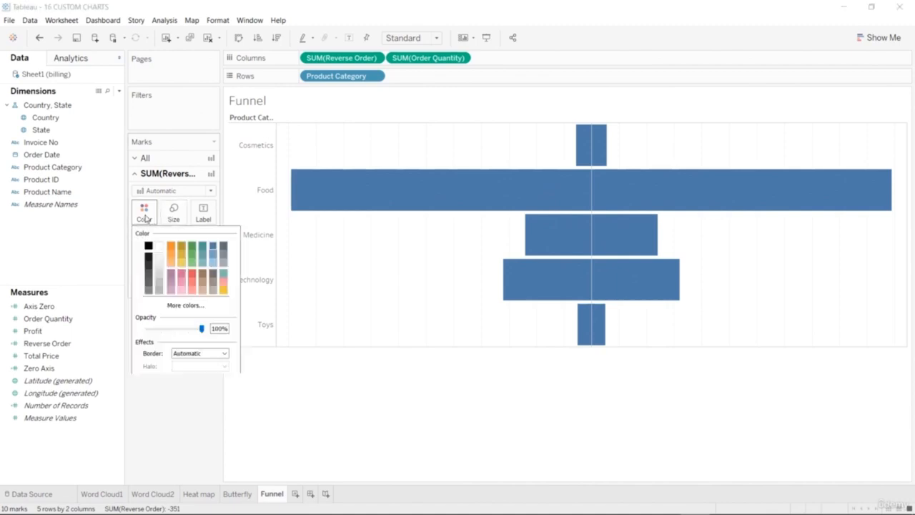
pyautogui.click(170, 248)
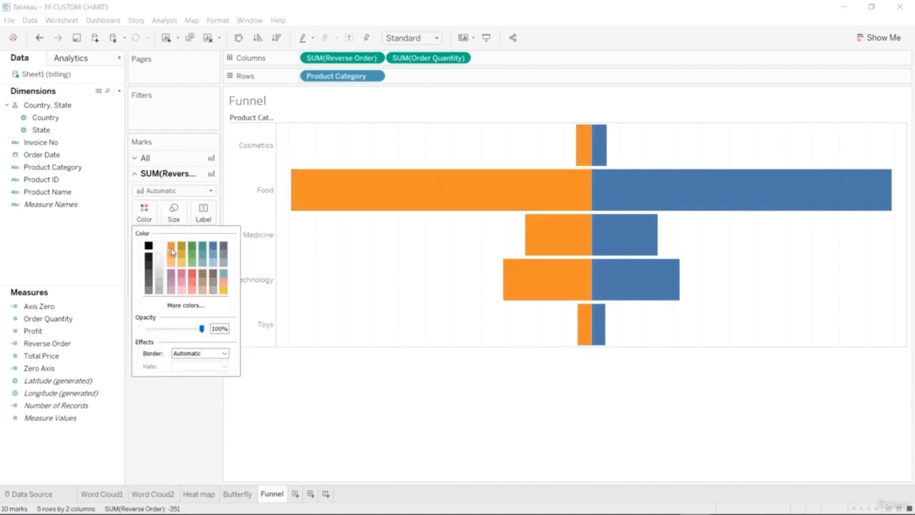
pyautogui.click(163, 411)
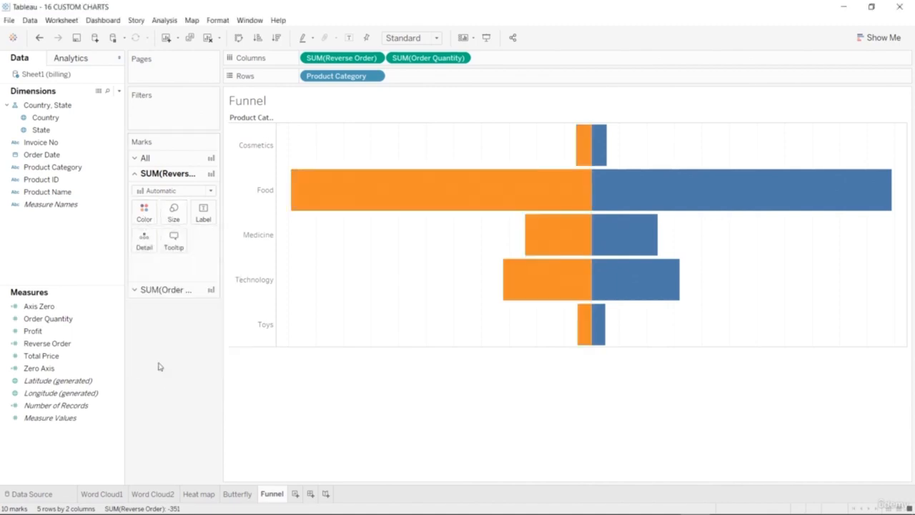
pyautogui.hotkey('ctrl', 'z')
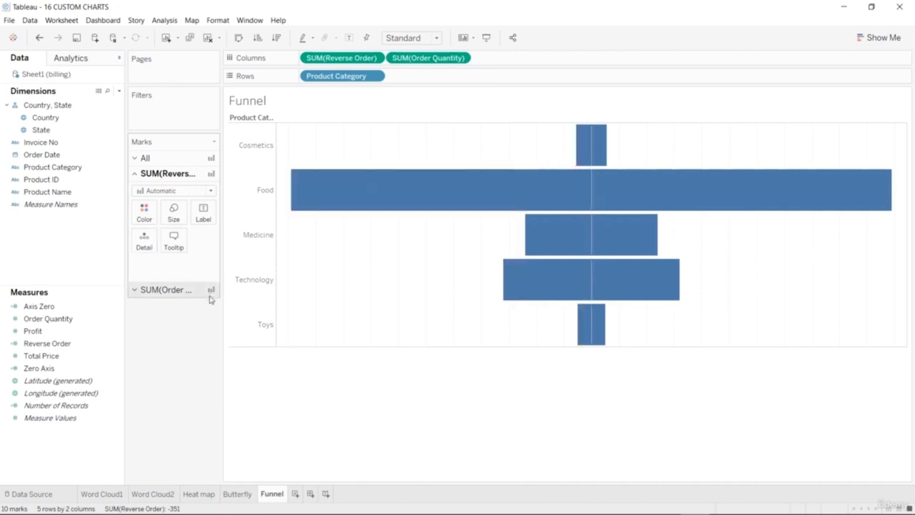
# Color the bars of both measures by Product Category.
pyautogui.click(137, 158)
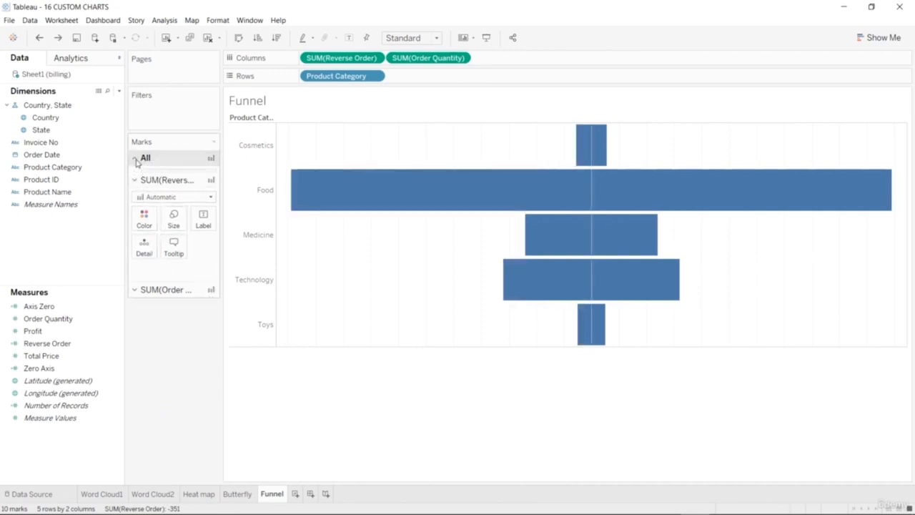
pyautogui.click(66, 190)
pyautogui.moveTo(52, 166); pyautogui.dragTo(153, 200)
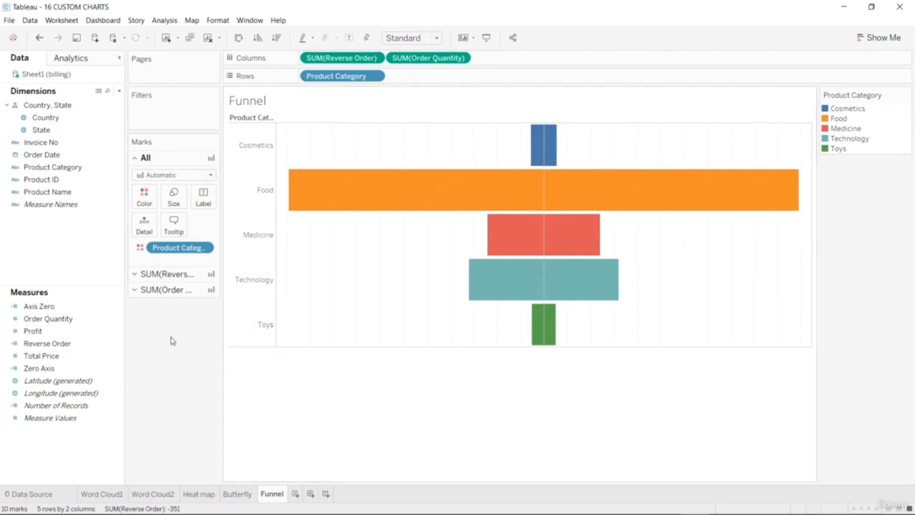
# Edit the Product Category colors with the Tableau 20 palette and assign light blue to Food.
pyautogui.click(143, 197)
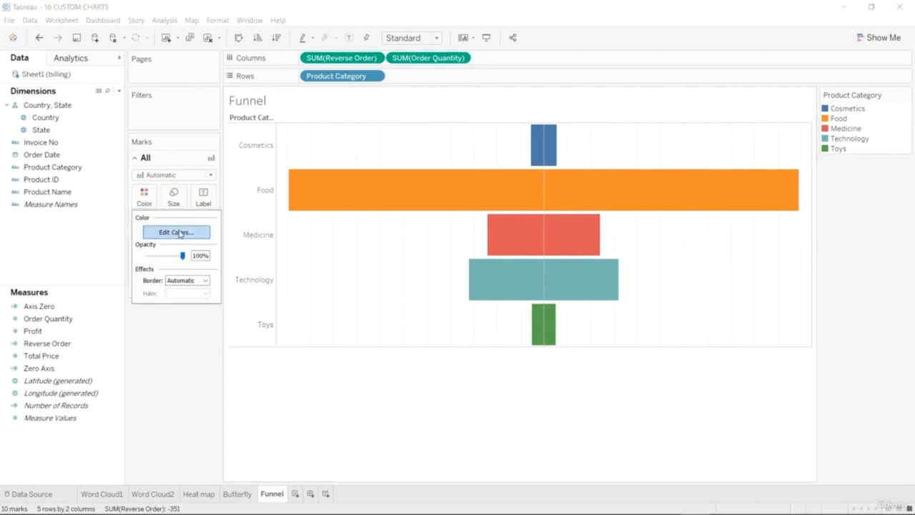
pyautogui.click(186, 235)
pyautogui.moveTo(492, 154); pyautogui.dragTo(724, 126)
pyautogui.click(771, 157)
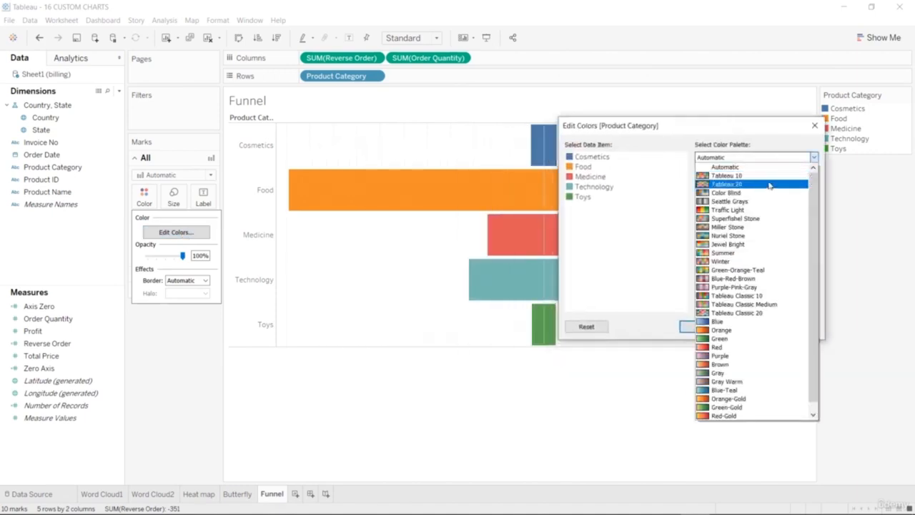
pyautogui.click(769, 185)
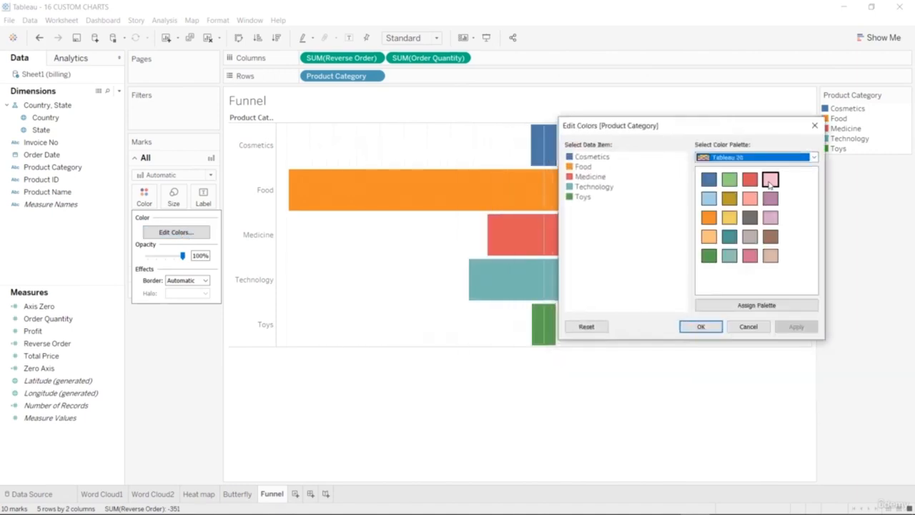
pyautogui.click(709, 180)
pyautogui.click(577, 167)
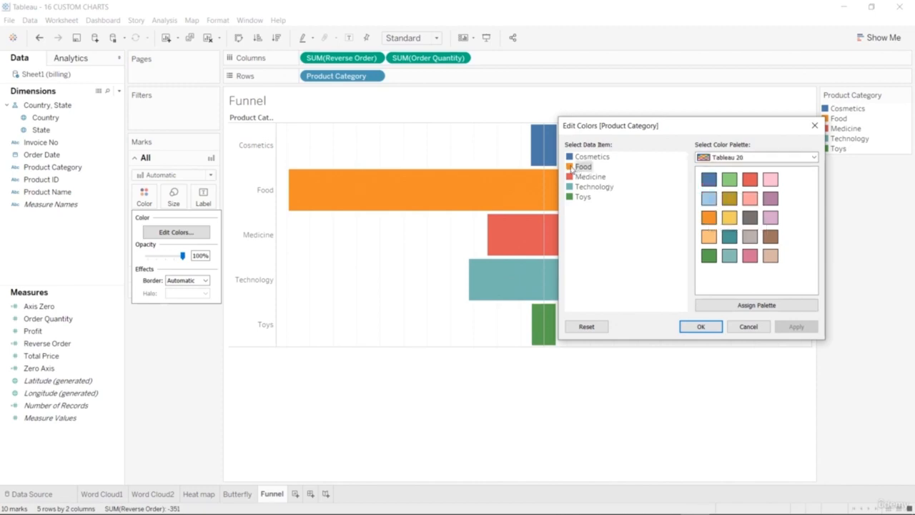
pyautogui.click(708, 199)
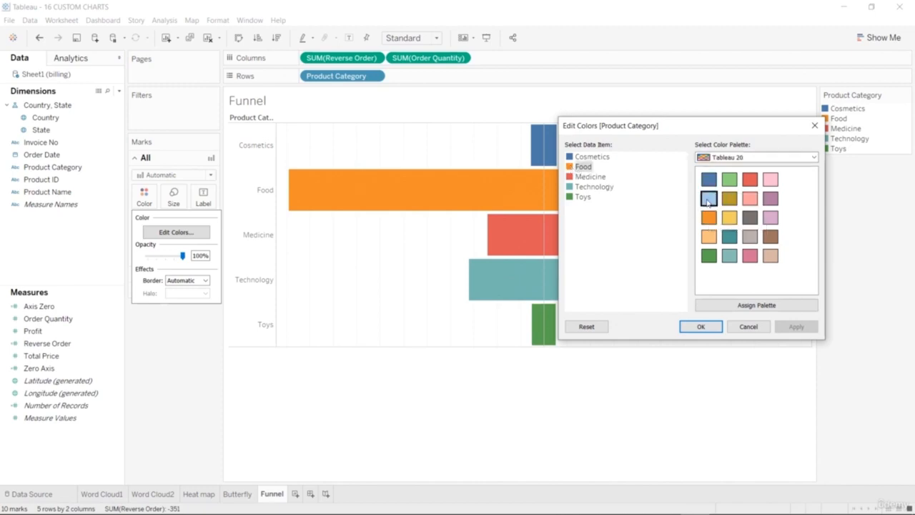
# Assign light purple to Medicine, light pink to Technology and red to Toys, and apply the category colors.
pyautogui.click(576, 177)
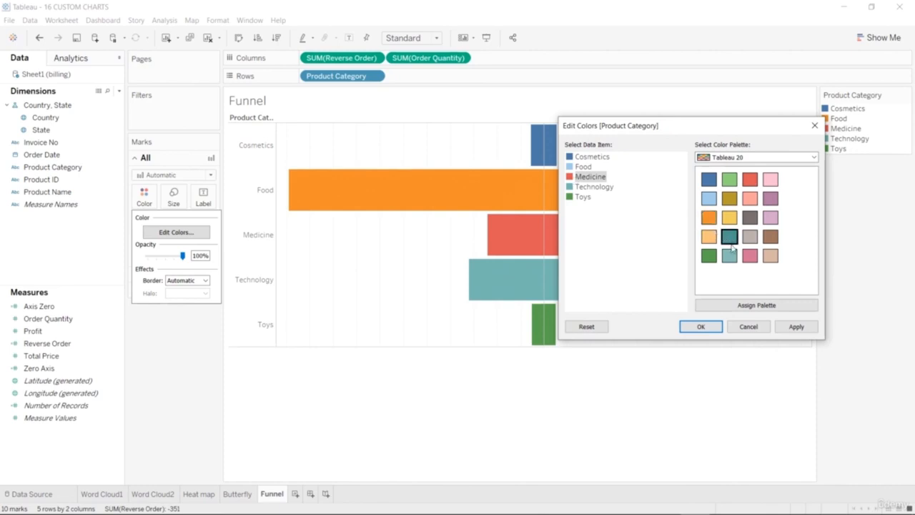
pyautogui.click(770, 217)
pyautogui.click(576, 187)
pyautogui.click(769, 184)
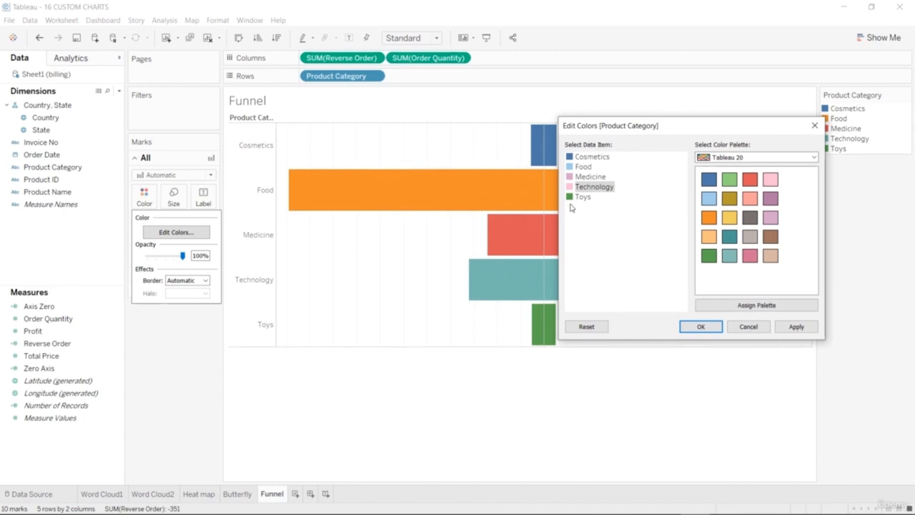
pyautogui.click(576, 197)
pyautogui.click(749, 180)
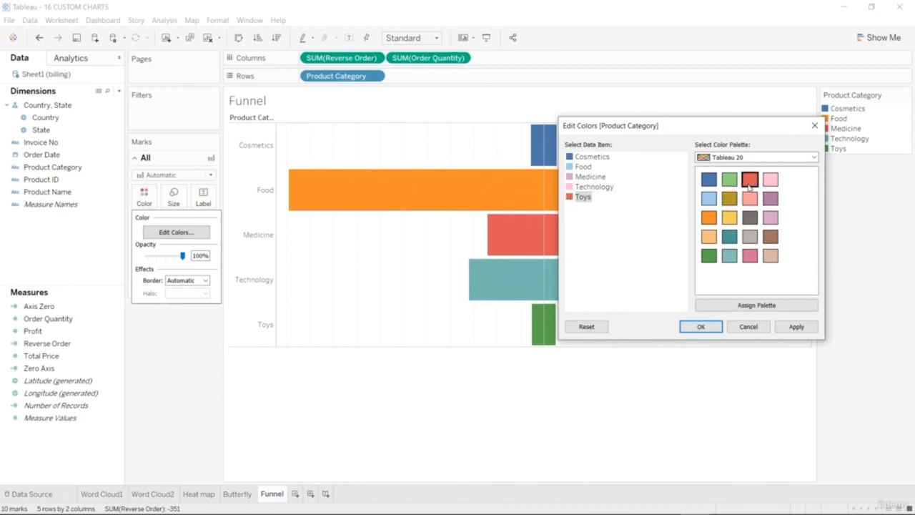
pyautogui.click(701, 327)
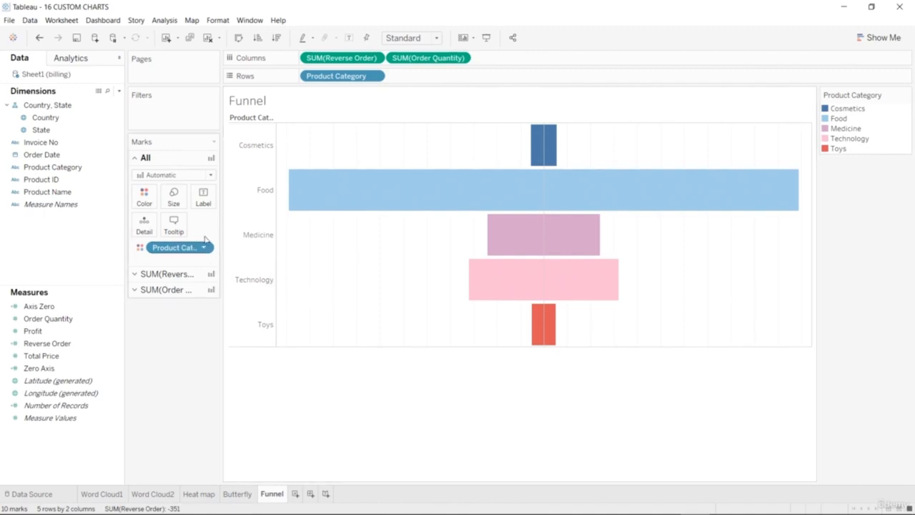
# Try the Area mark type for all marks on the Funnel sheet, and undo it.
pyautogui.click(211, 176)
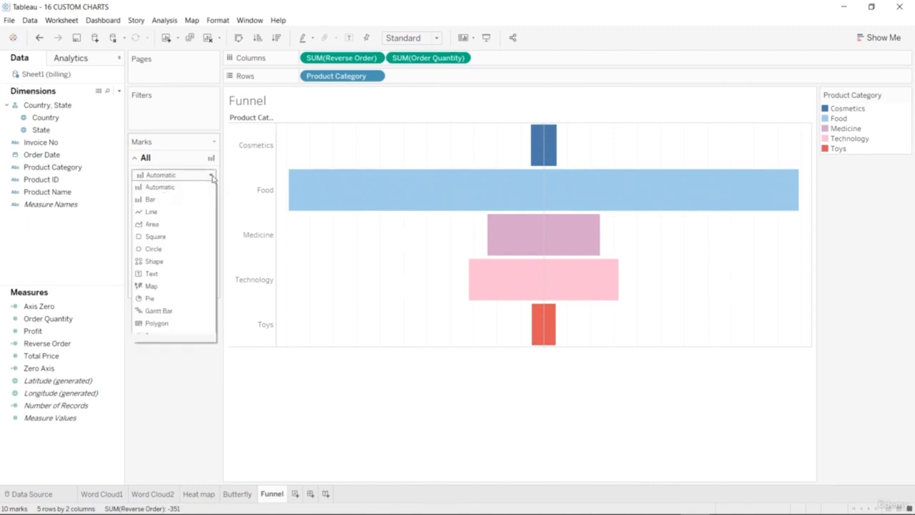
pyautogui.click(193, 225)
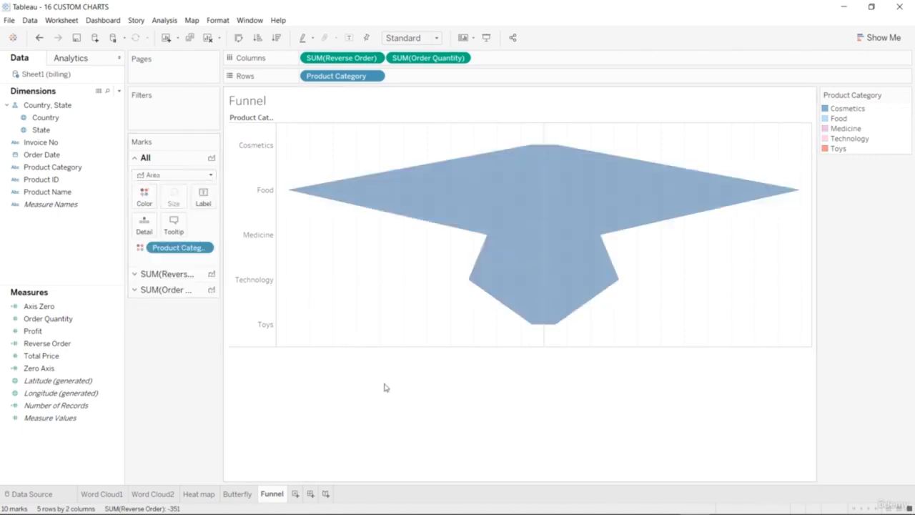
pyautogui.hotkey('ctrl', 'z')
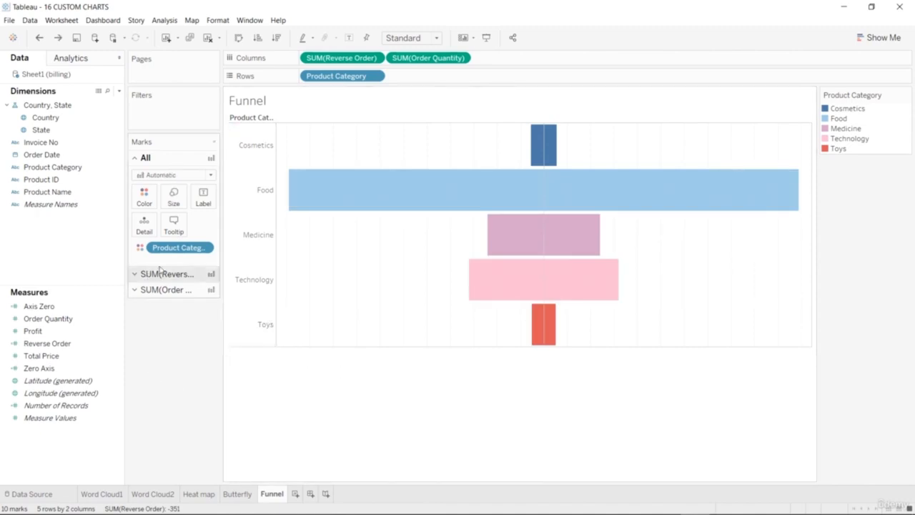
# Label the Reverse Order bars with the sum of Order Quantity.
pyautogui.click(134, 274)
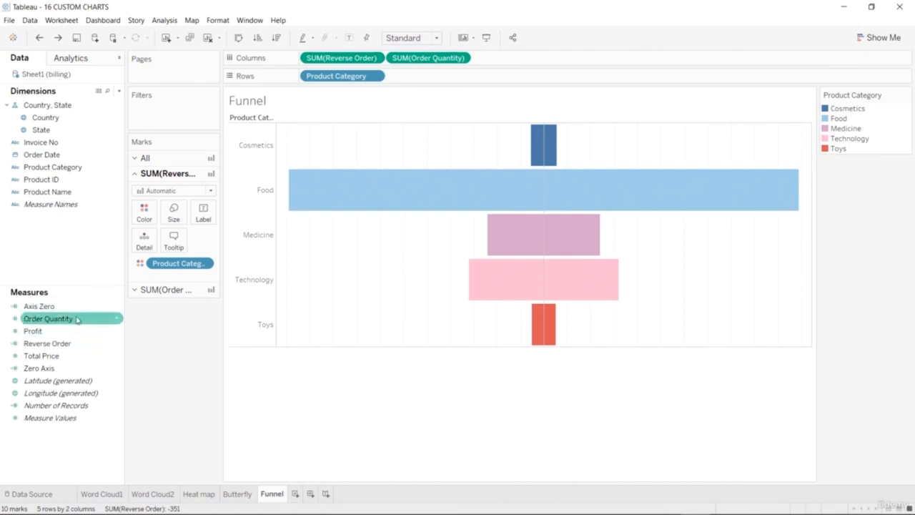
pyautogui.moveTo(76, 319); pyautogui.dragTo(206, 214)
pyautogui.moveTo(522, 151)
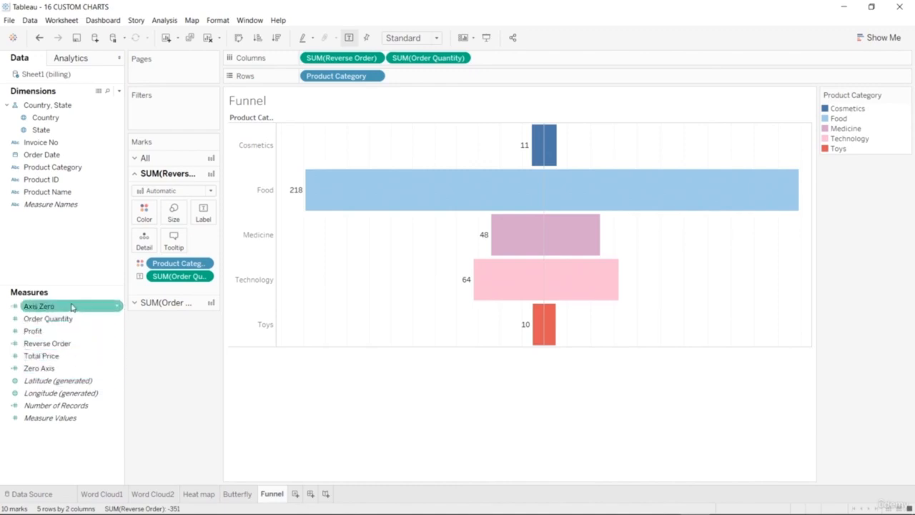
# Label the Order Quantity bars with the sum of Profit.
pyautogui.click(63, 332)
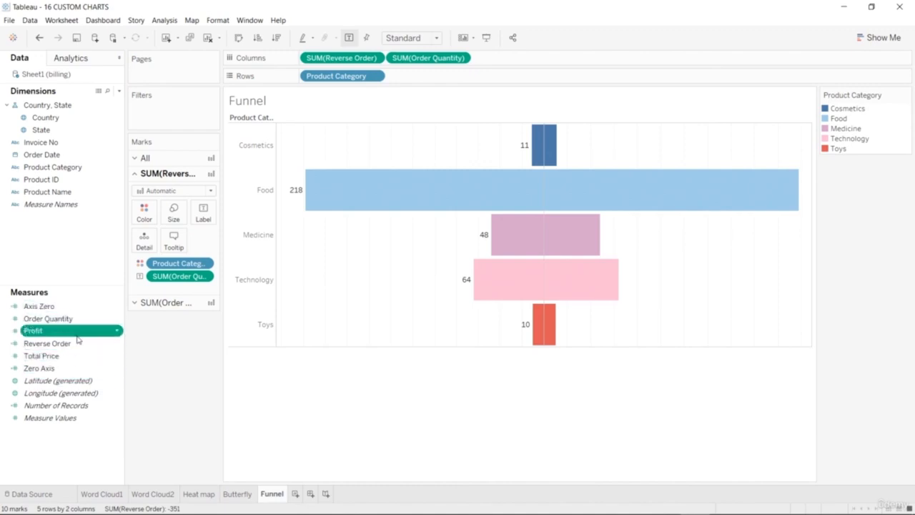
pyautogui.click(142, 302)
pyautogui.moveTo(67, 331); pyautogui.dragTo(208, 233)
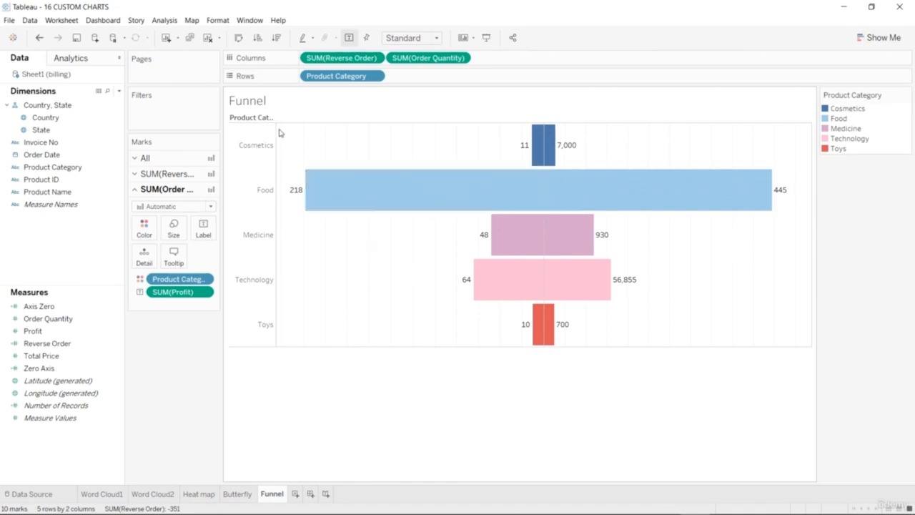
# Try excluding the Cosmetics category from the chart, and undo the exclusion.
pyautogui.click(252, 150)
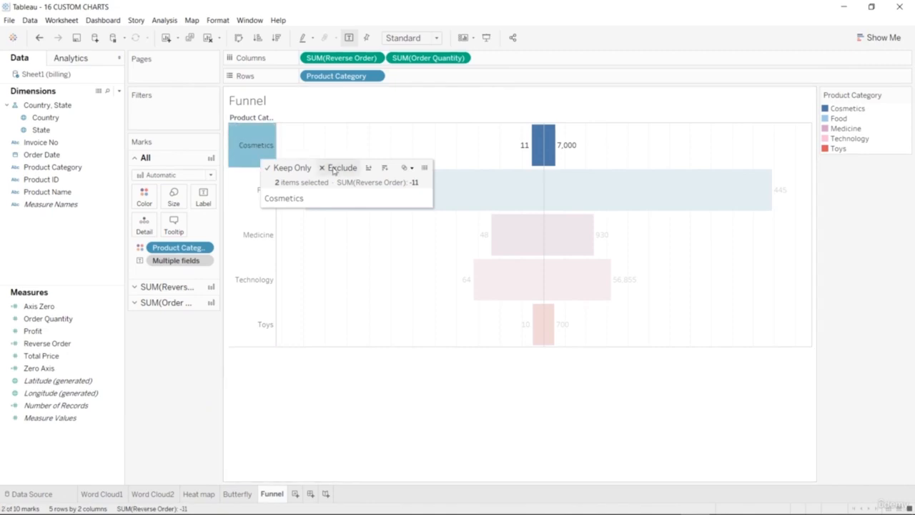
pyautogui.click(334, 168)
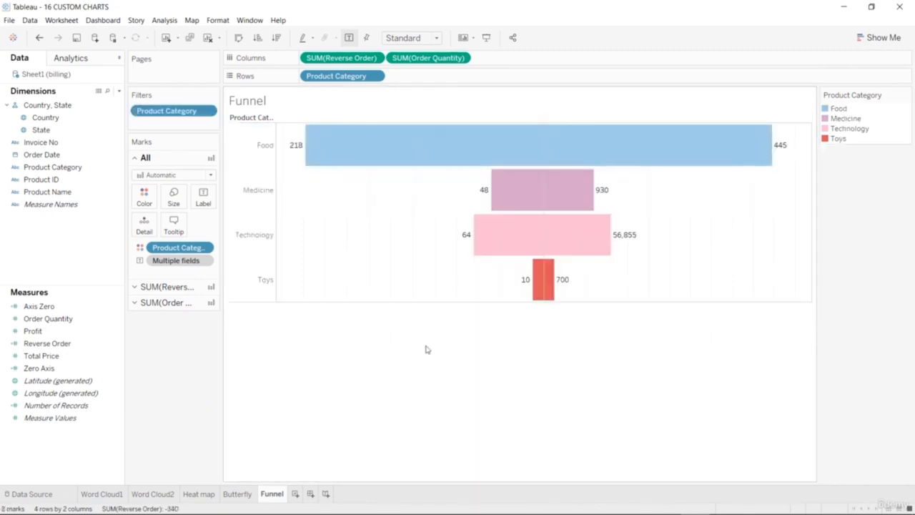
pyautogui.hotkey('ctrl', 'z')
# Try sorting Product Category ascending by Reverse Order from the Cosmetics header, and undo the sort together with the bar labels.
pyautogui.click(258, 146)
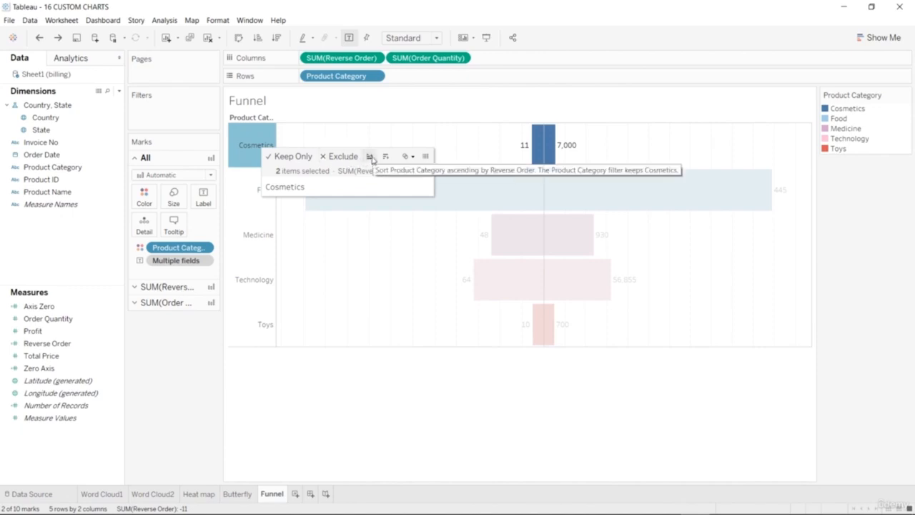
pyautogui.click(369, 156)
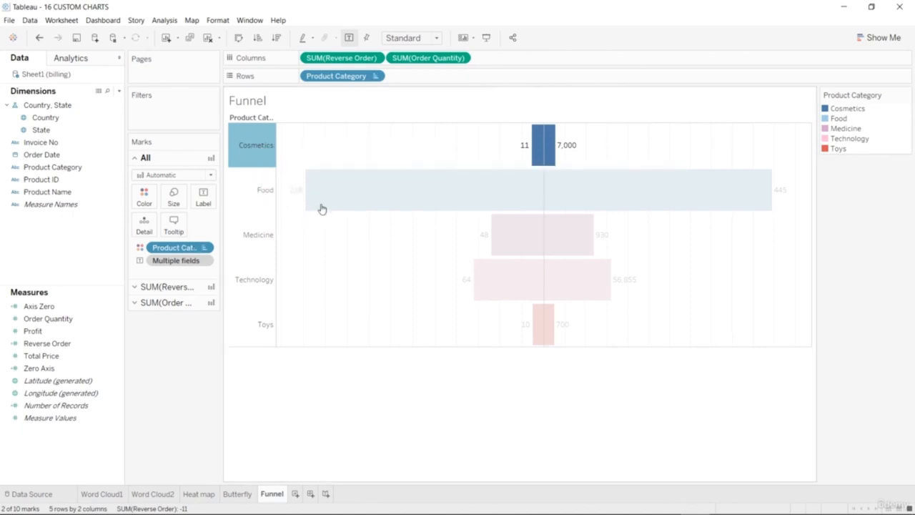
pyautogui.hotkey('ctrl', 'z')
pyautogui.hotkey('ctrl', 'z')
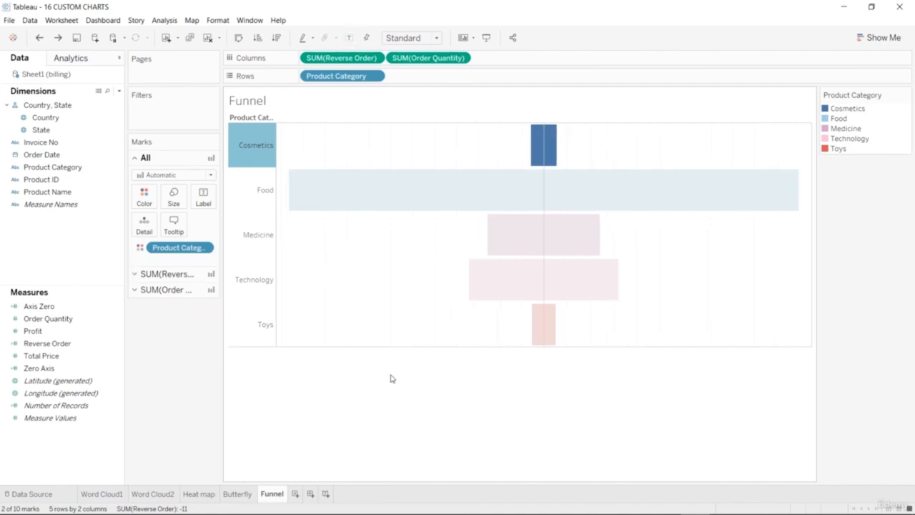
pyautogui.click(393, 381)
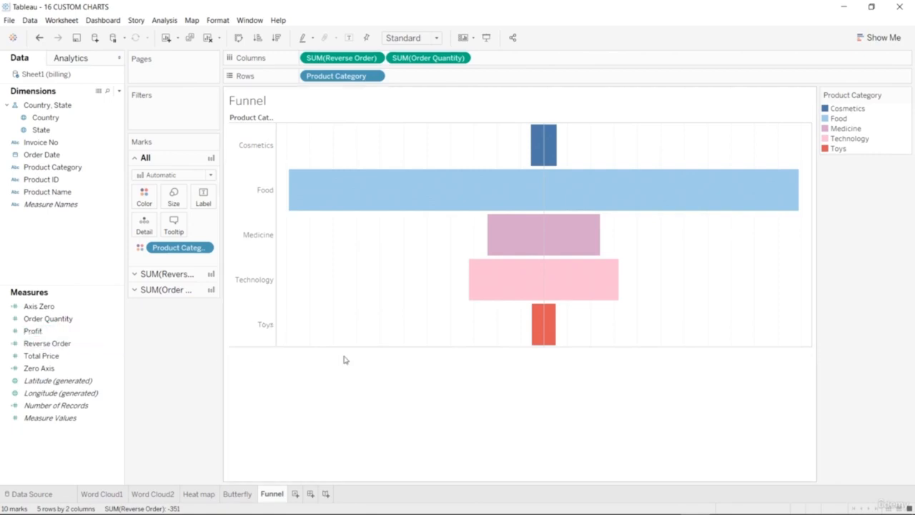
# Sort the Product Category rows in descending order from the Technology header, from the Food header, and again from the Technology header.
pyautogui.moveTo(543, 331)
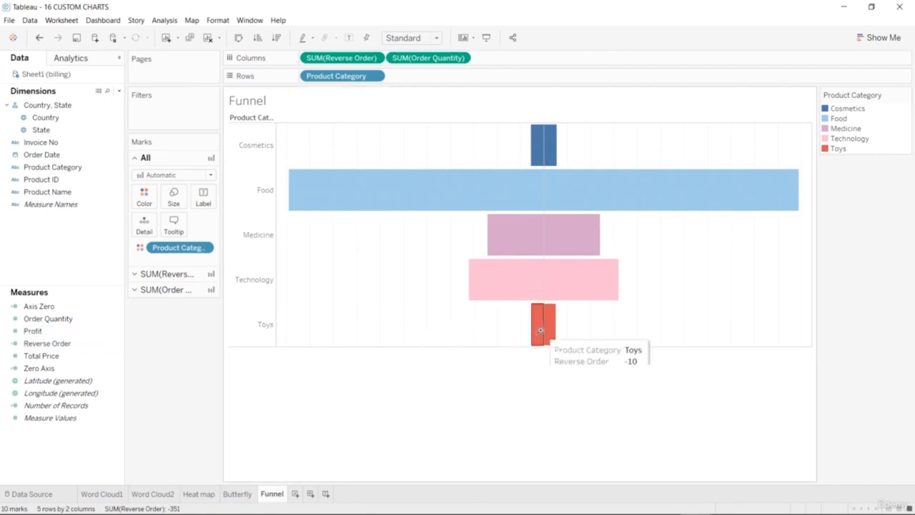
pyautogui.click(250, 277)
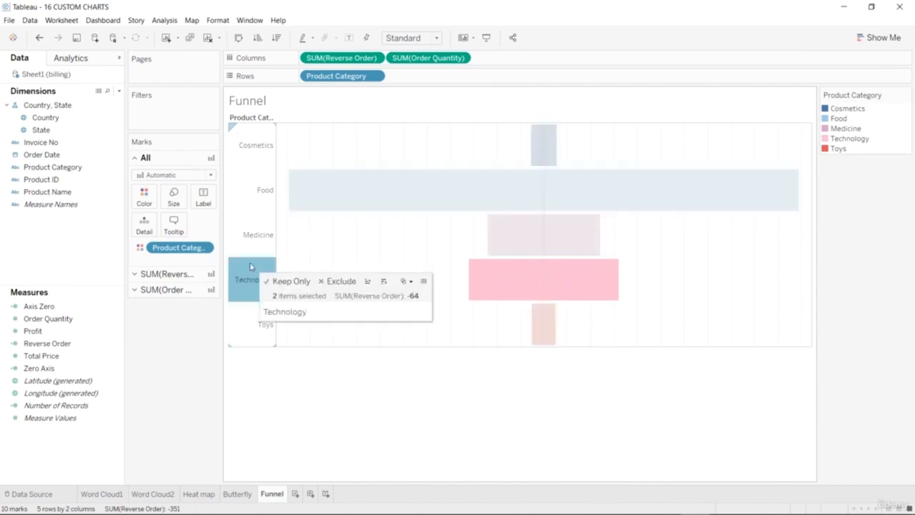
pyautogui.click(381, 283)
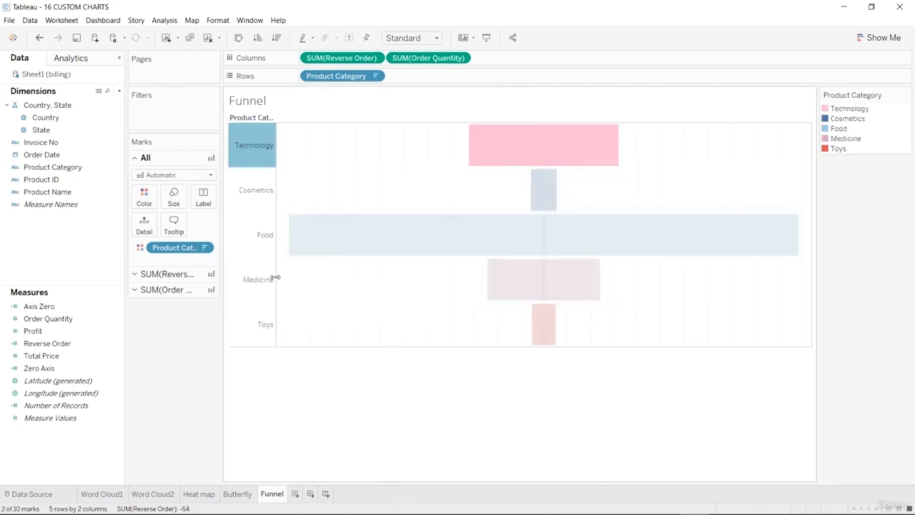
pyautogui.click(263, 236)
pyautogui.click(391, 259)
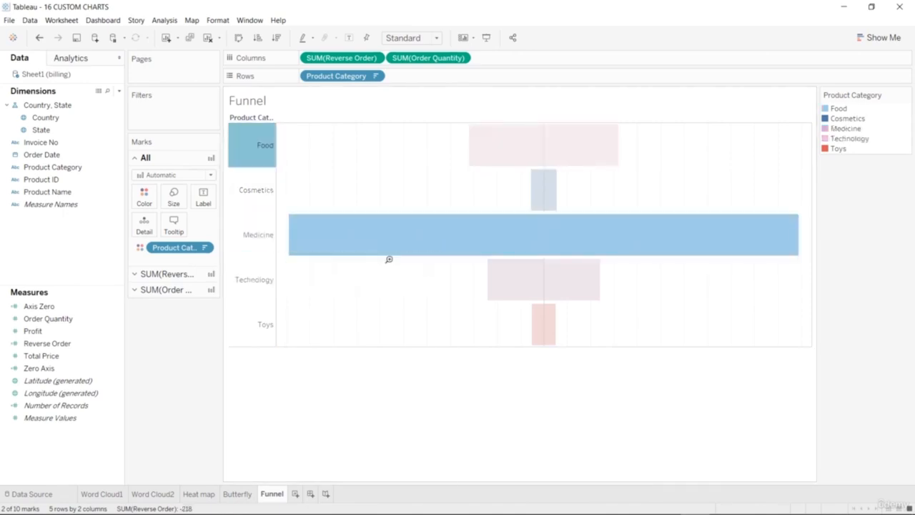
pyautogui.click(262, 279)
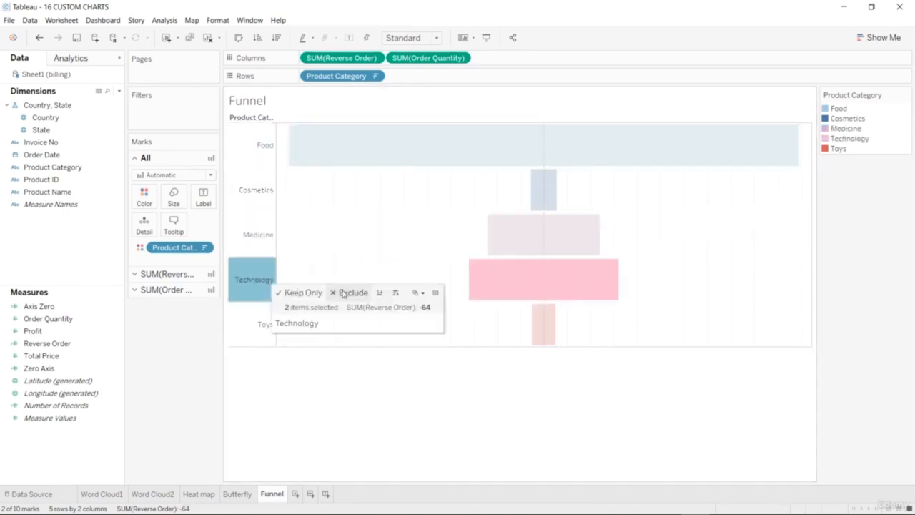
pyautogui.click(392, 292)
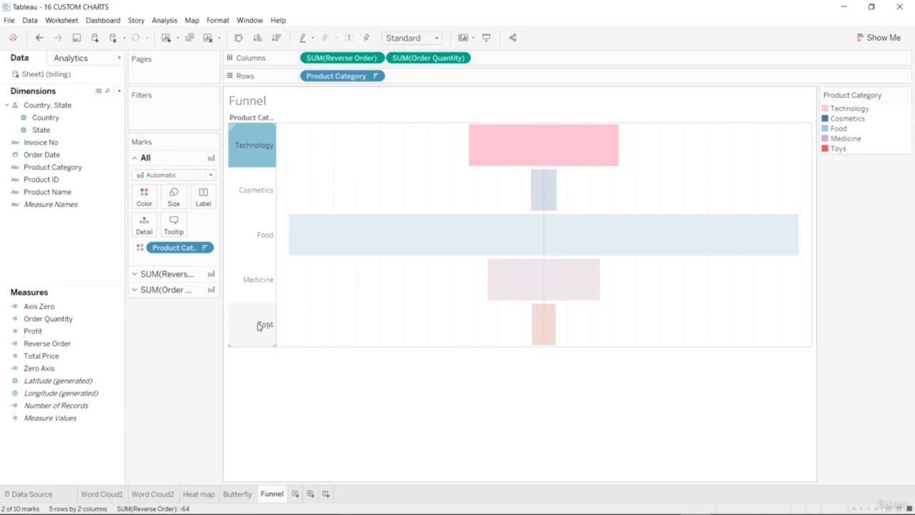
# Re-sort the Product Category rows by Reverse Order from the column header, ending in ascending order.
pyautogui.click(276, 37)
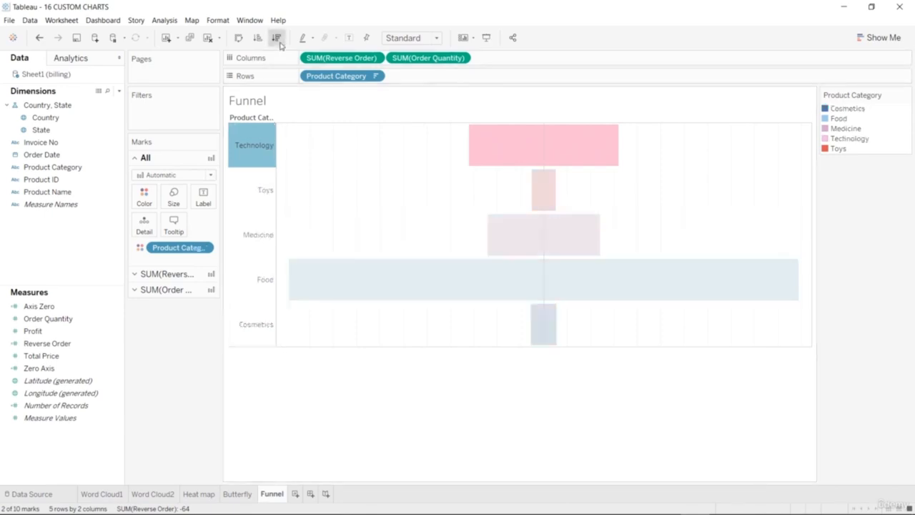
pyautogui.click(287, 368)
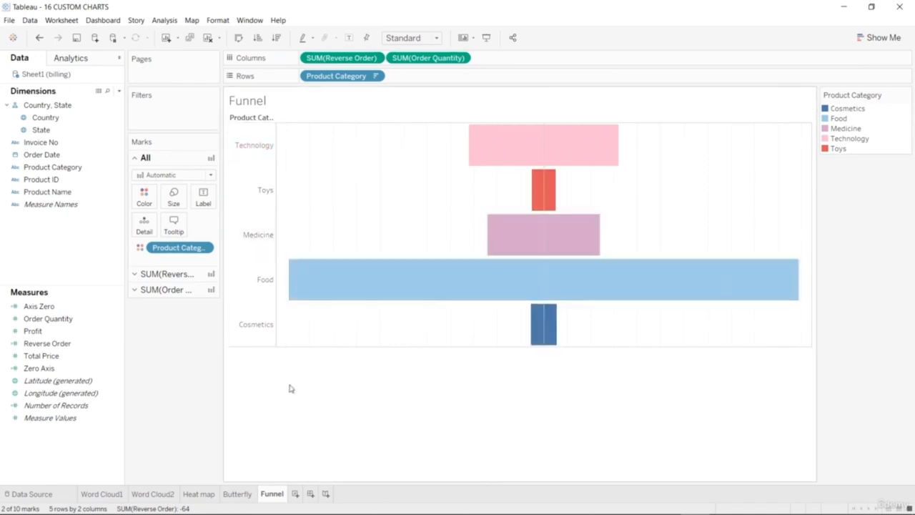
pyautogui.click(258, 150)
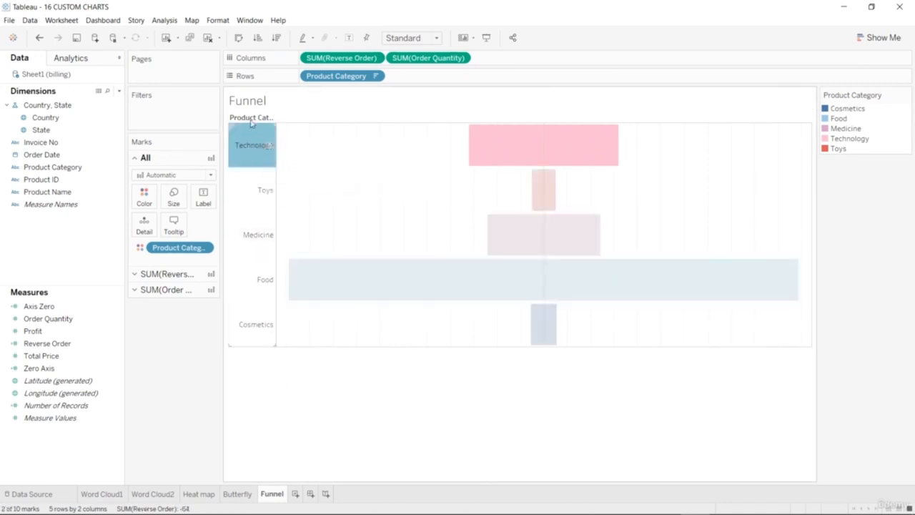
pyautogui.click(253, 119)
pyautogui.click(276, 37)
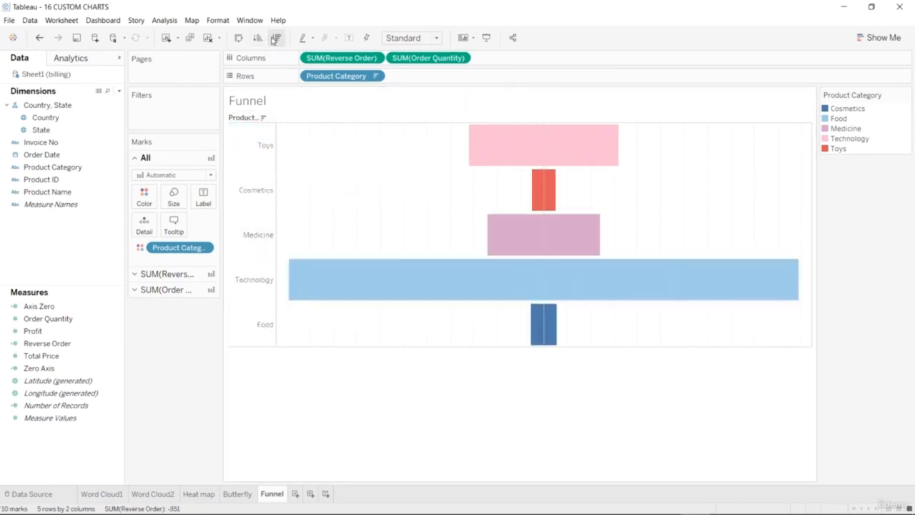
pyautogui.click(258, 38)
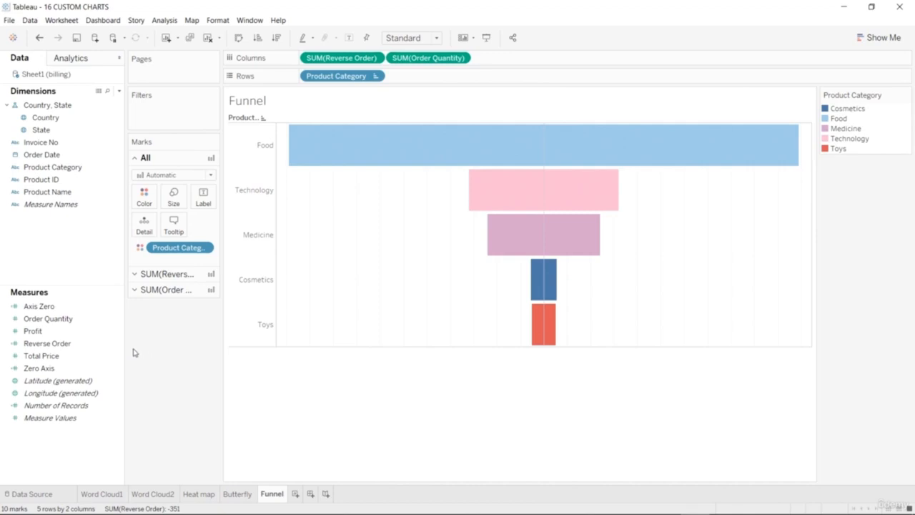
# Label the Reverse Order bars with the sum of Order Quantity.
pyautogui.click(135, 274)
pyautogui.click(71, 318)
pyautogui.moveTo(101, 318); pyautogui.dragTo(204, 214)
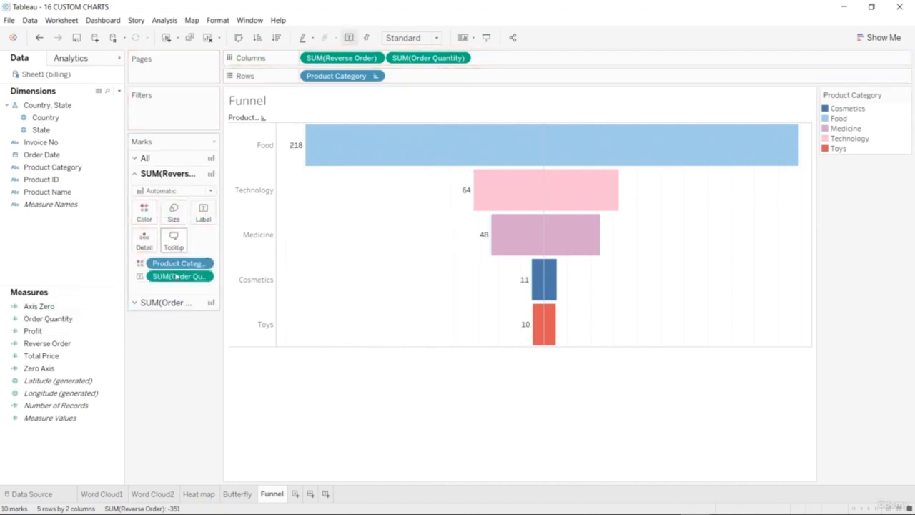
# Label the Order Quantity bars with the sum of Profit.
pyautogui.click(164, 302)
pyautogui.moveTo(77, 331); pyautogui.dragTo(220, 225)
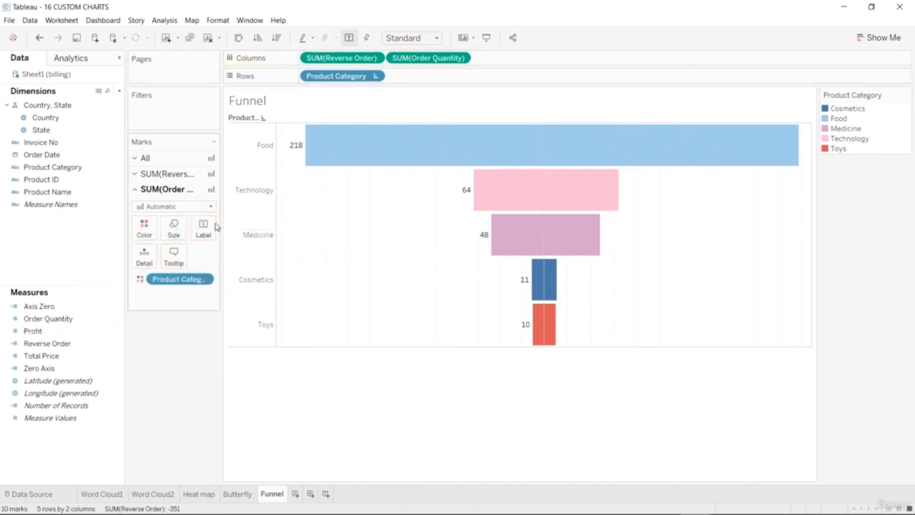
pyautogui.moveTo(66, 330); pyautogui.dragTo(204, 228)
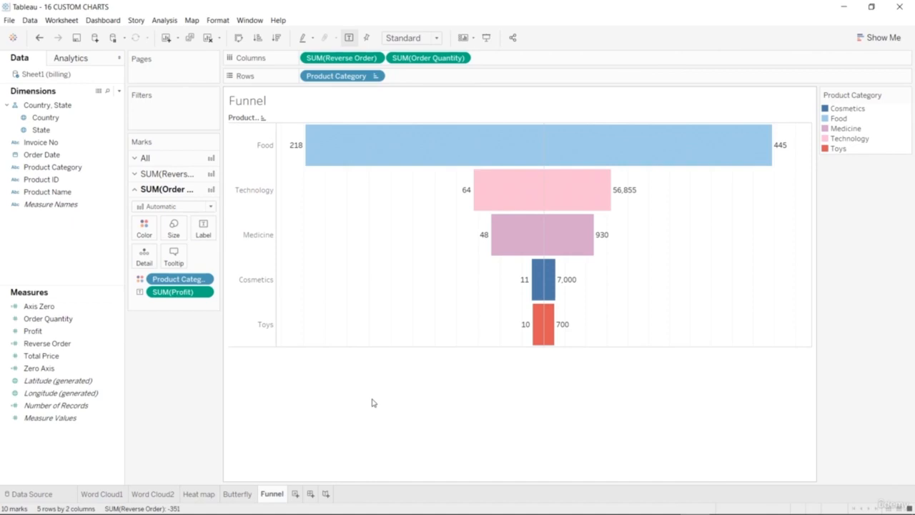
# Try the Density and Bar mark types on both measures, and change all marks to Area.
pyautogui.click(136, 158)
pyautogui.click(209, 175)
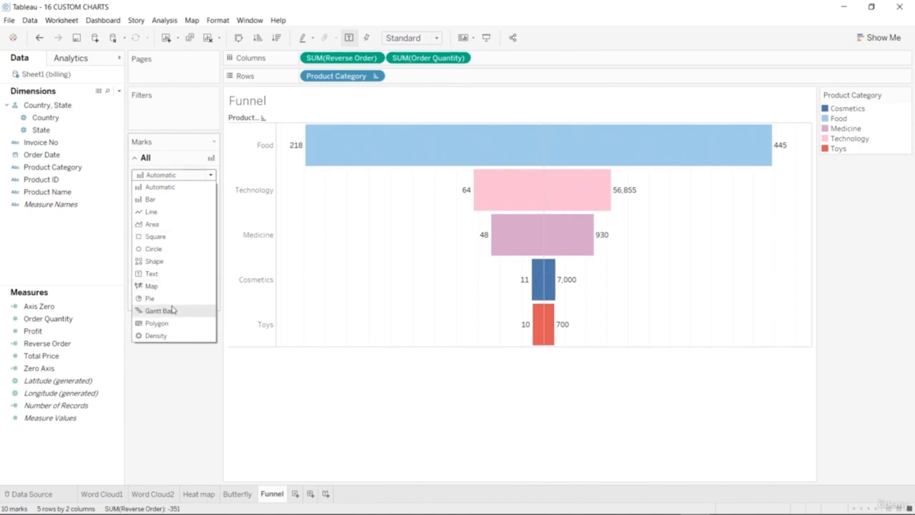
pyautogui.click(172, 334)
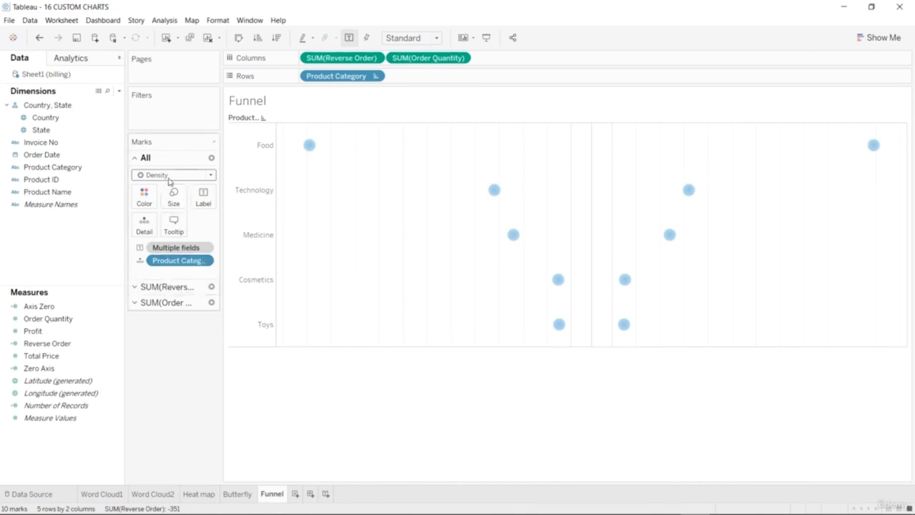
pyautogui.click(212, 175)
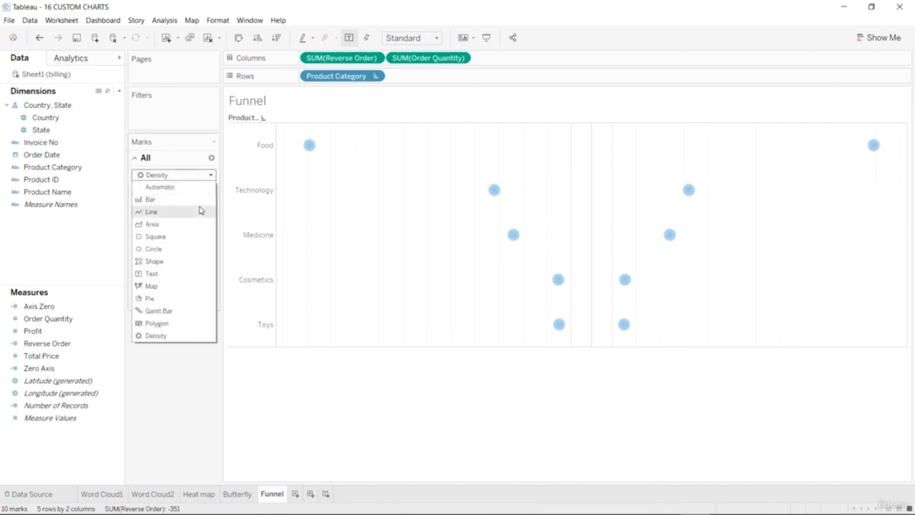
pyautogui.click(193, 199)
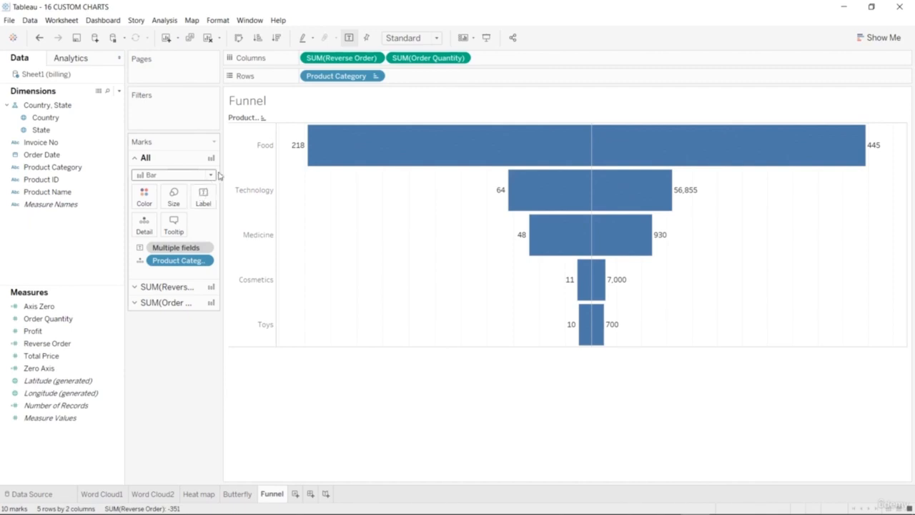
pyautogui.click(212, 175)
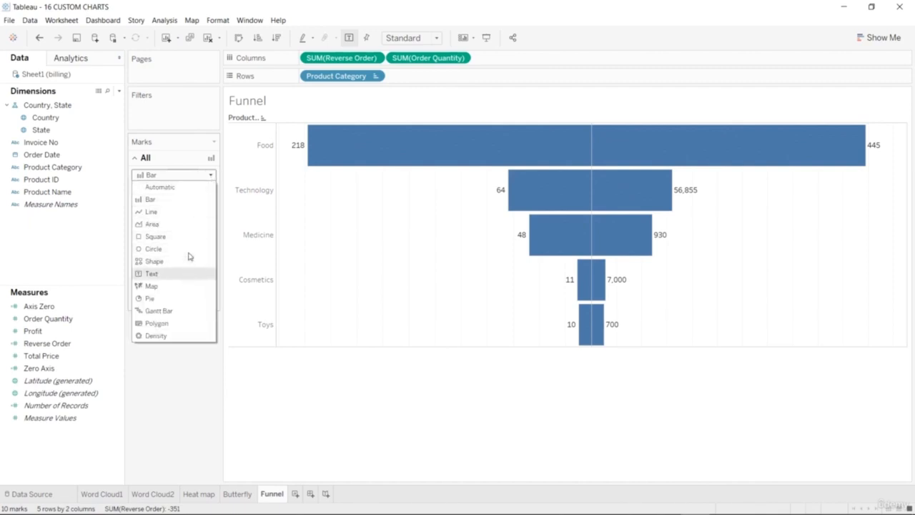
pyautogui.click(187, 225)
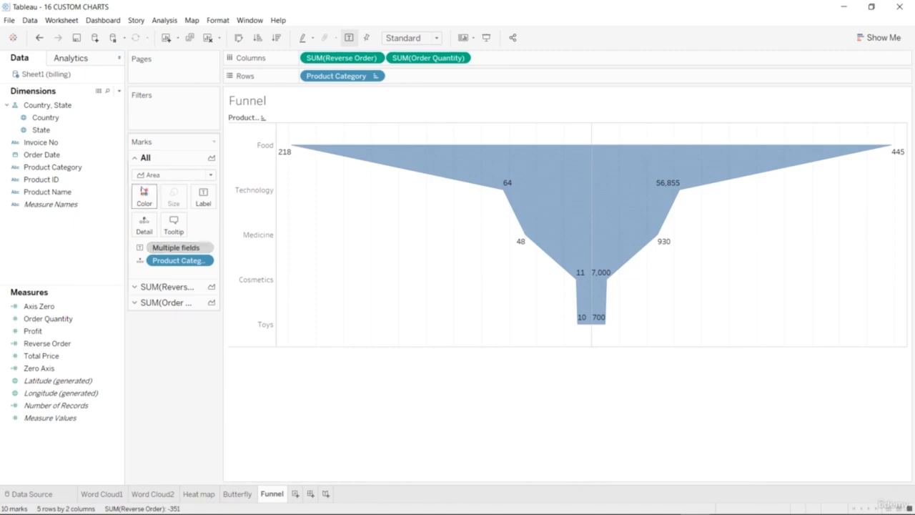
# Try light blue, blue, orange, red and gold fills on the area funnel, and color it green.
pyautogui.click(143, 196)
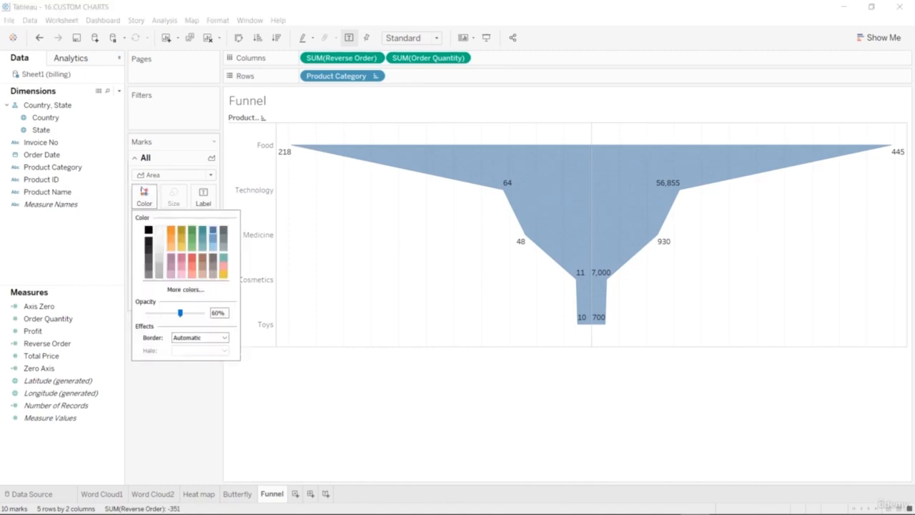
pyautogui.click(213, 247)
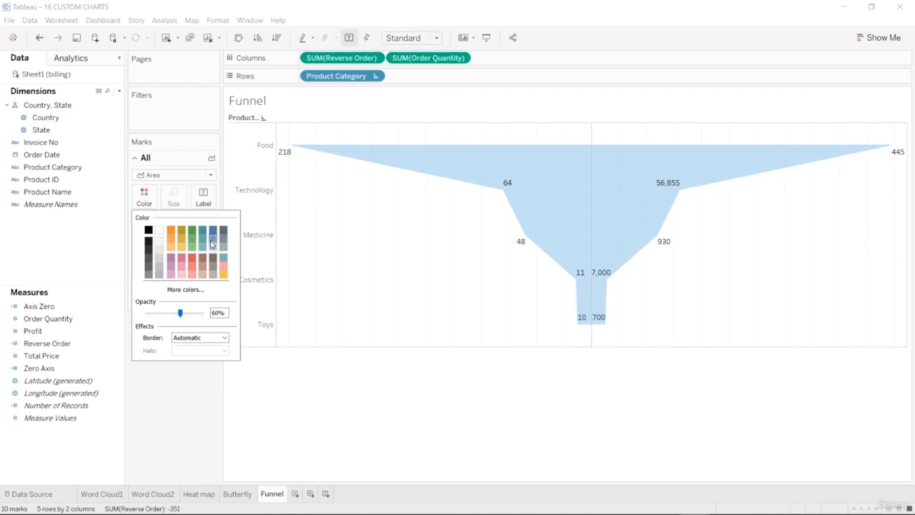
pyautogui.click(212, 243)
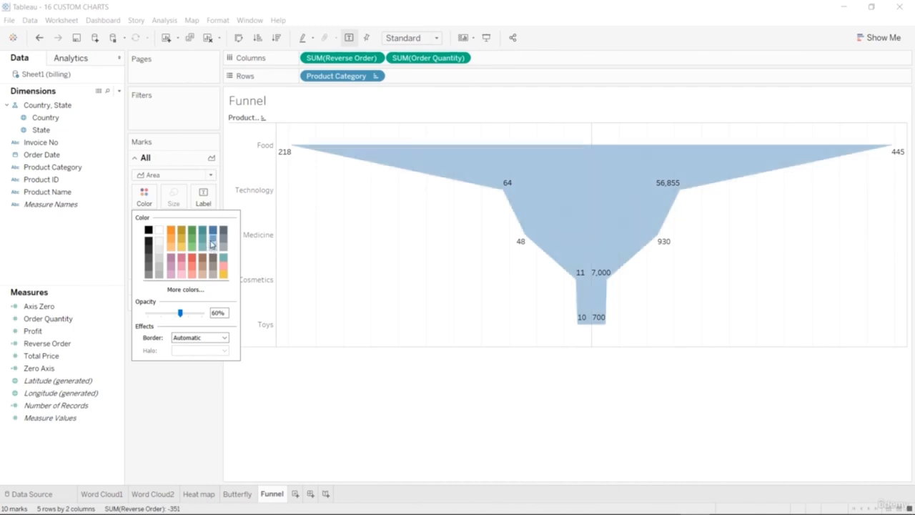
pyautogui.click(172, 246)
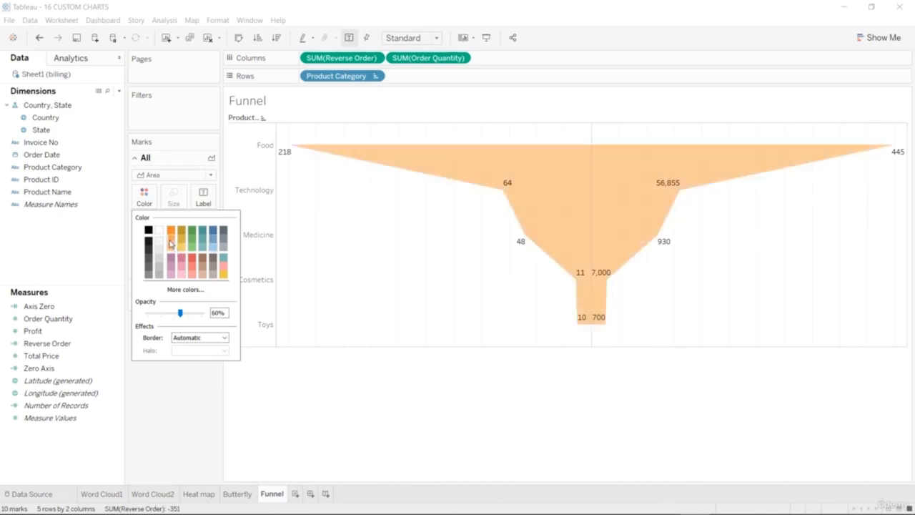
pyautogui.click(190, 268)
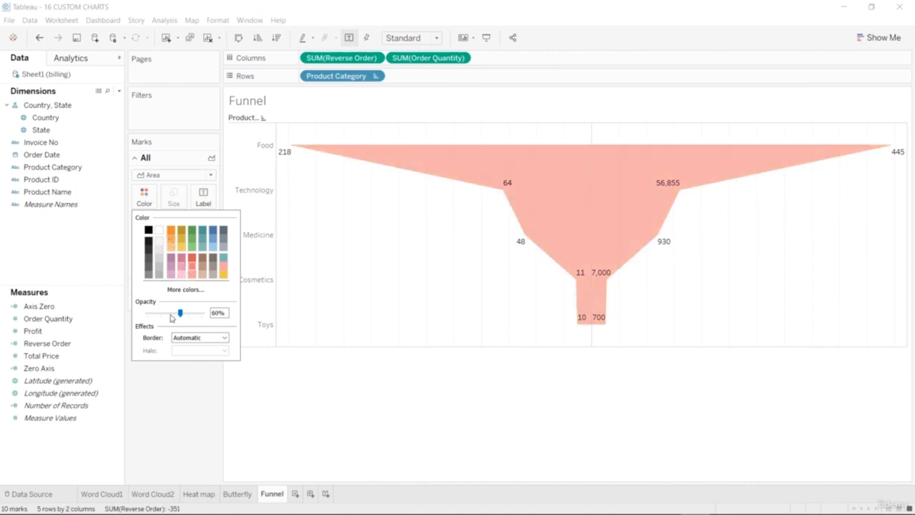
pyautogui.click(179, 267)
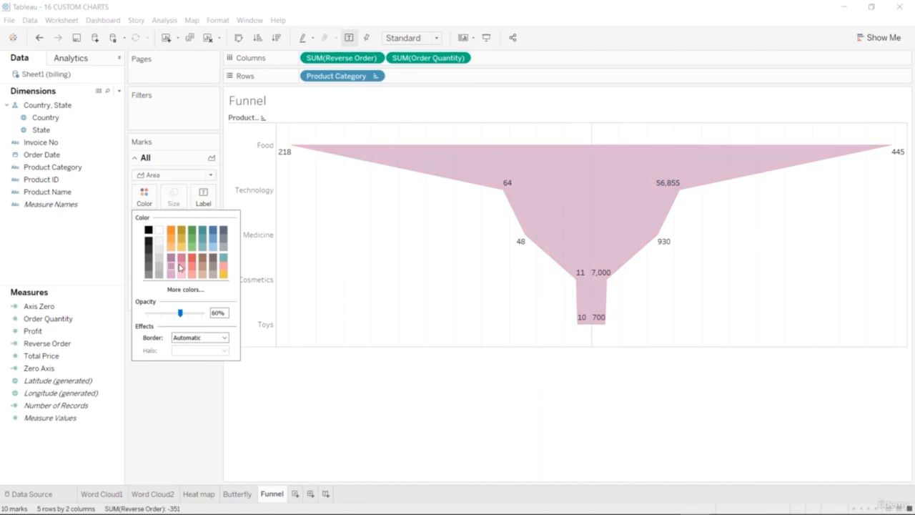
pyautogui.click(181, 243)
pyautogui.click(192, 244)
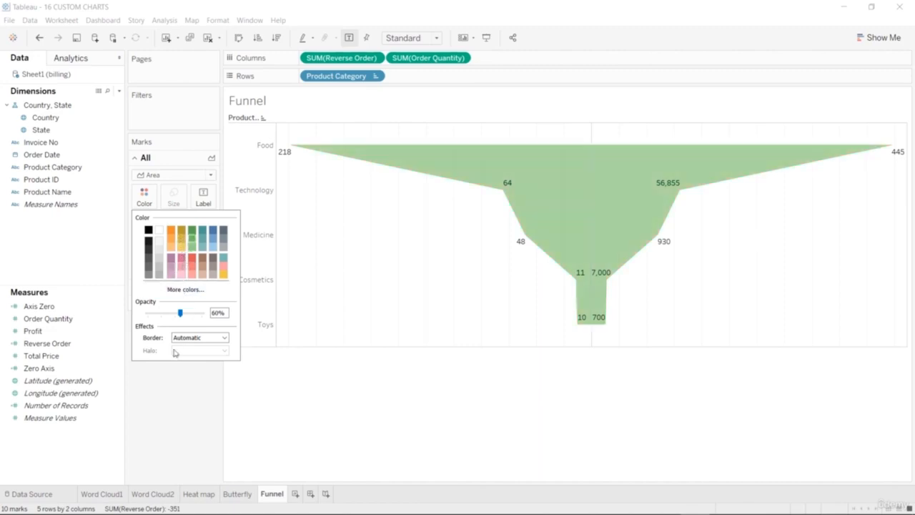
pyautogui.click(168, 389)
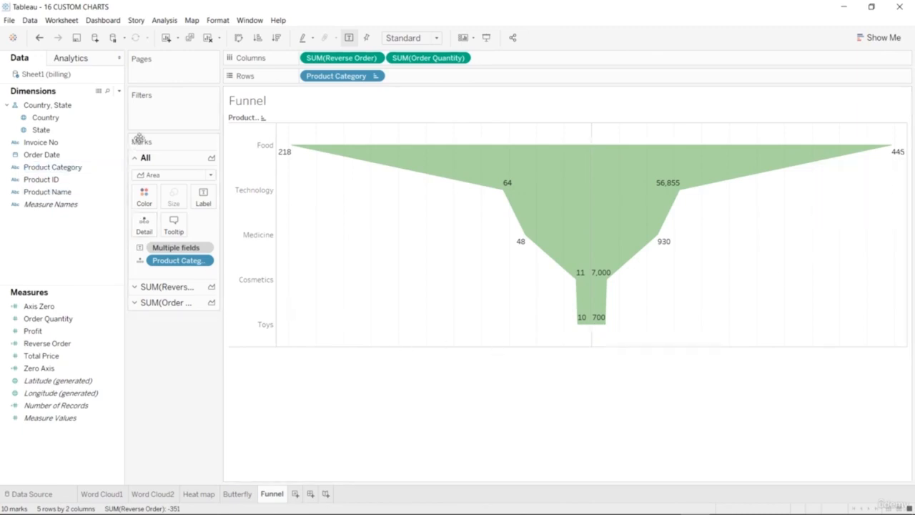
# Set the mark type of all marks back to Automatic and color the bars by Product Category.
pyautogui.click(211, 175)
pyautogui.click(191, 187)
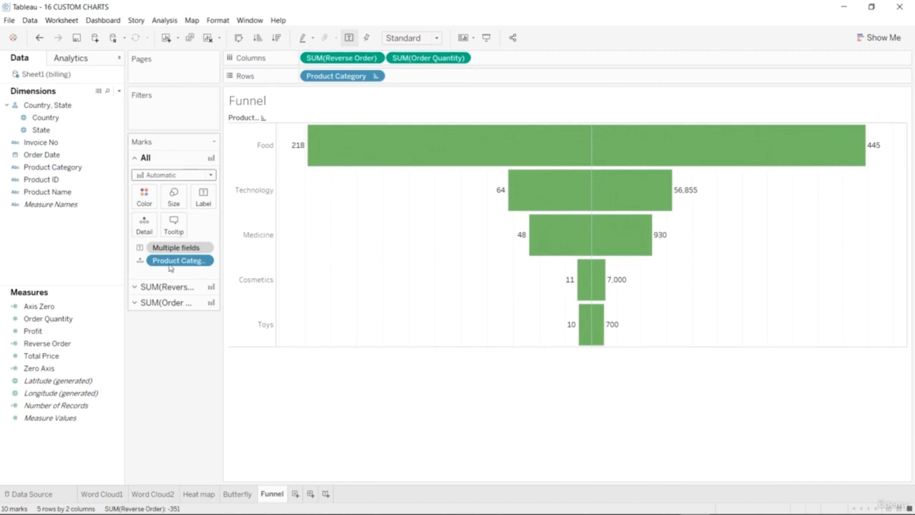
pyautogui.moveTo(70, 167); pyautogui.dragTo(144, 197)
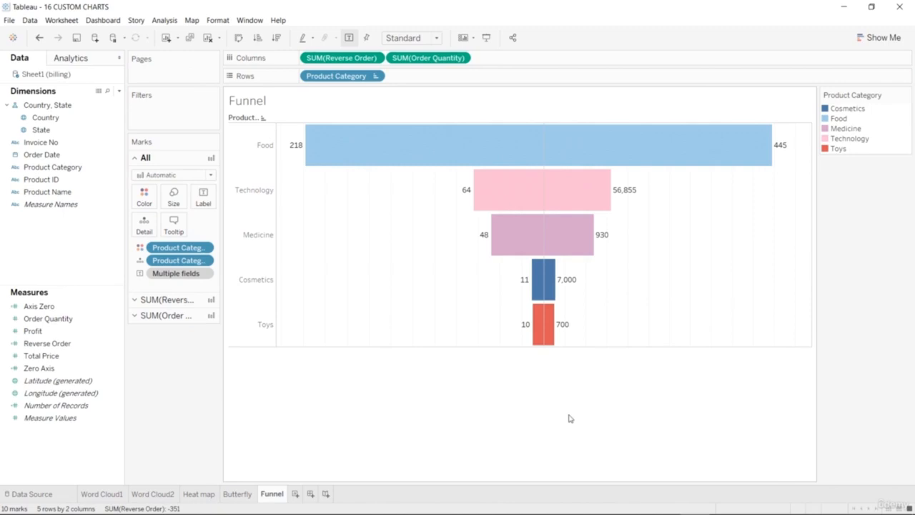
# Try replacing Product Category with State on the rows using Area marks, and undo both changes.
pyautogui.moveTo(554, 317)
pyautogui.click(62, 132)
pyautogui.moveTo(61, 134); pyautogui.dragTo(346, 76)
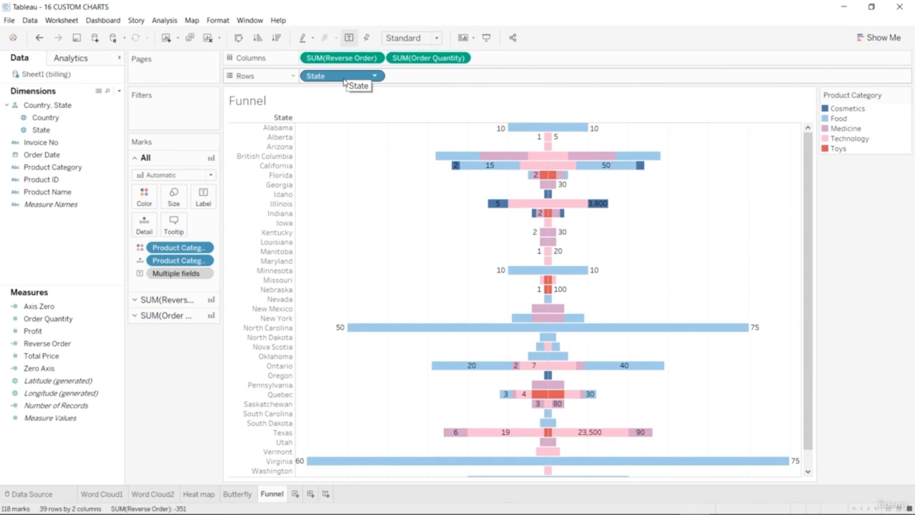
pyautogui.click(209, 175)
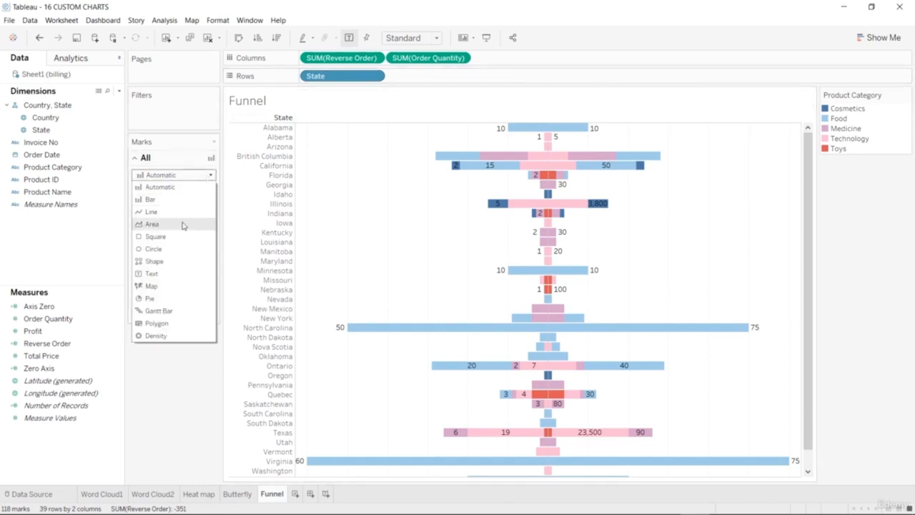
pyautogui.click(183, 226)
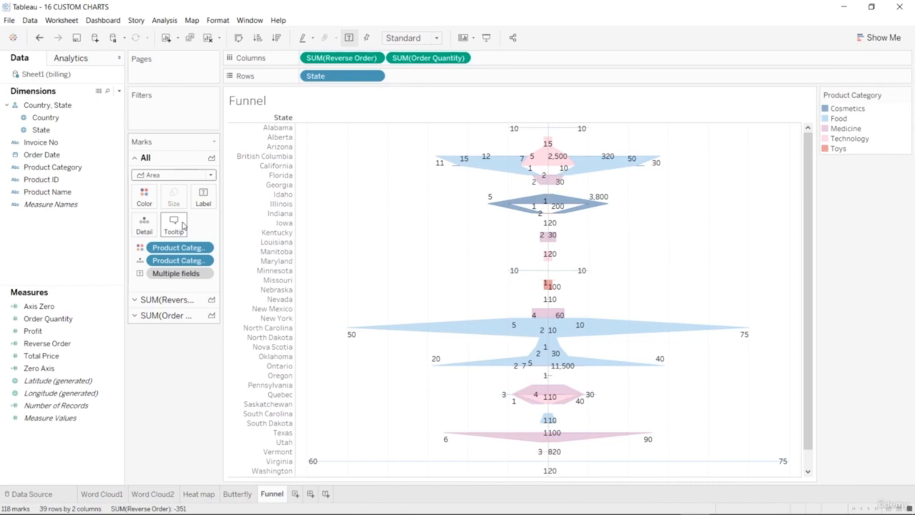
pyautogui.hotkey('ctrl', 'z')
pyautogui.hotkey('ctrl', 'z')
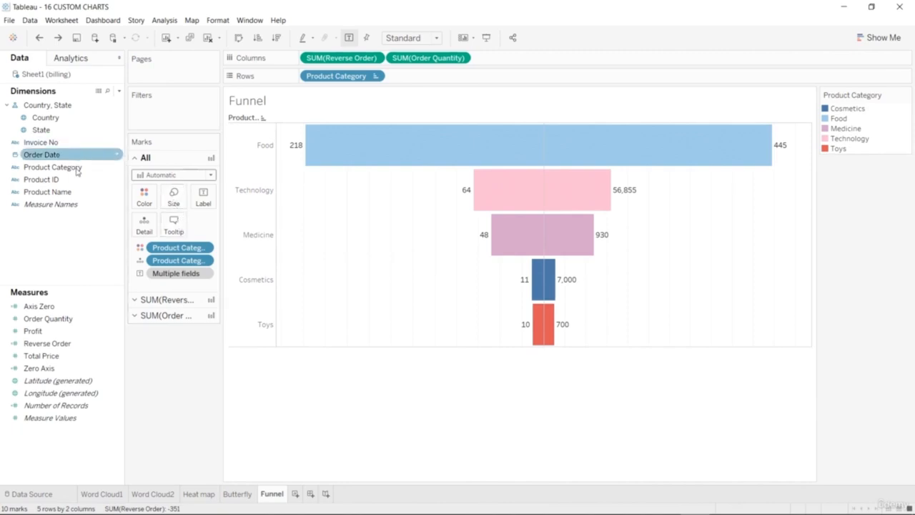
# Replace Product Category with State on the rows, and sort the states descending and finally ascending by Reverse Order.
pyautogui.moveTo(60, 131); pyautogui.dragTo(335, 76)
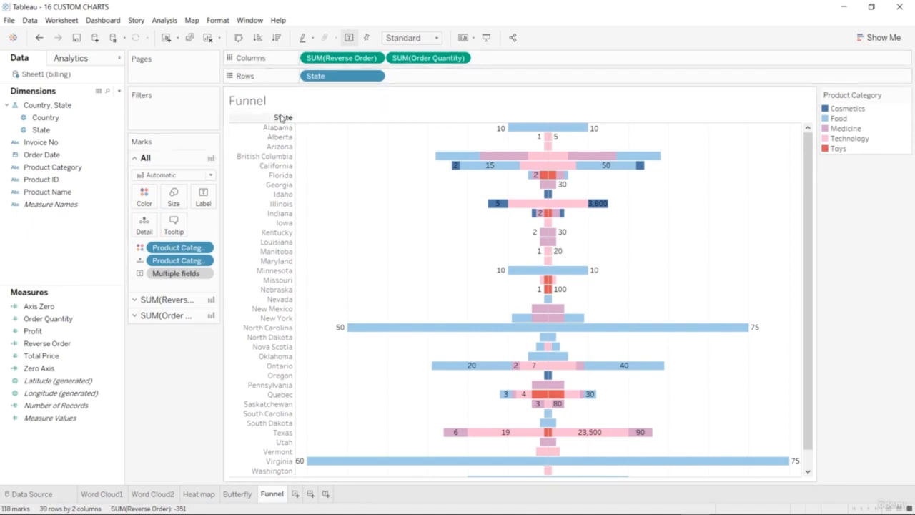
pyautogui.click(278, 38)
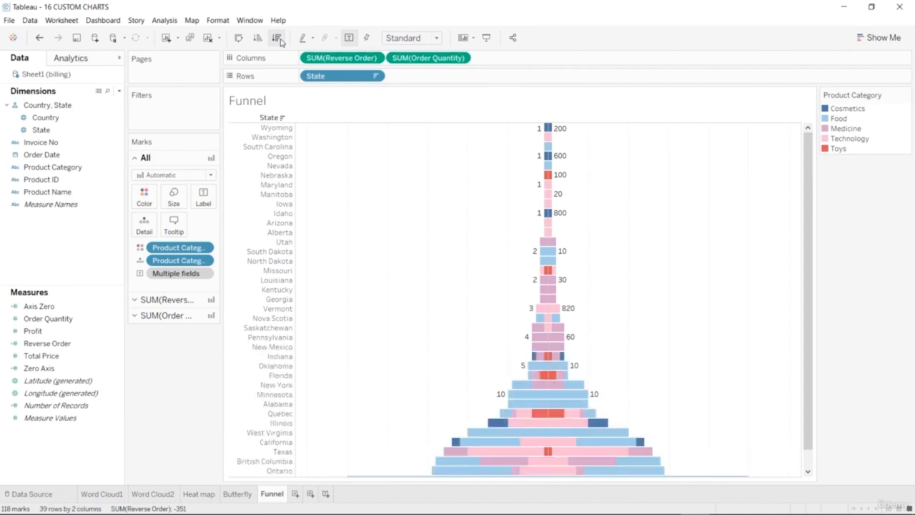
pyautogui.click(258, 38)
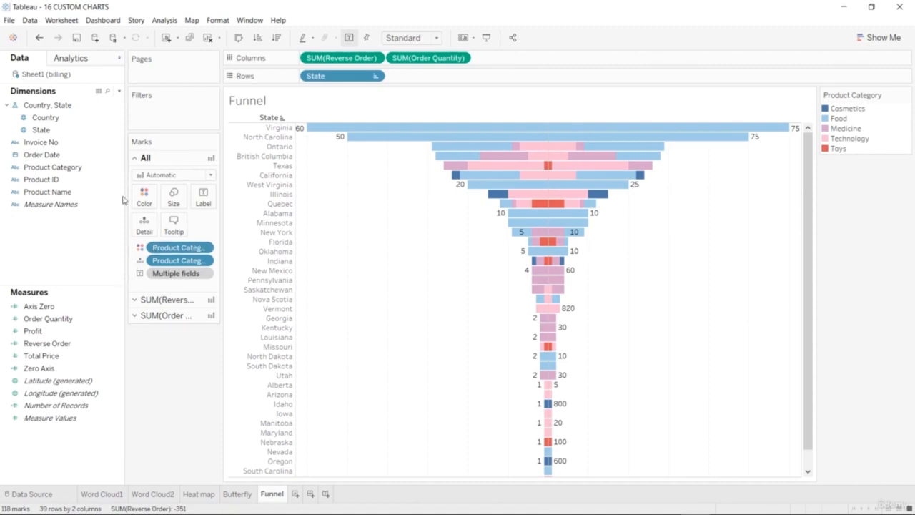
# Try the Area mark type on the sorted State funnel, and undo it.
pyautogui.click(210, 175)
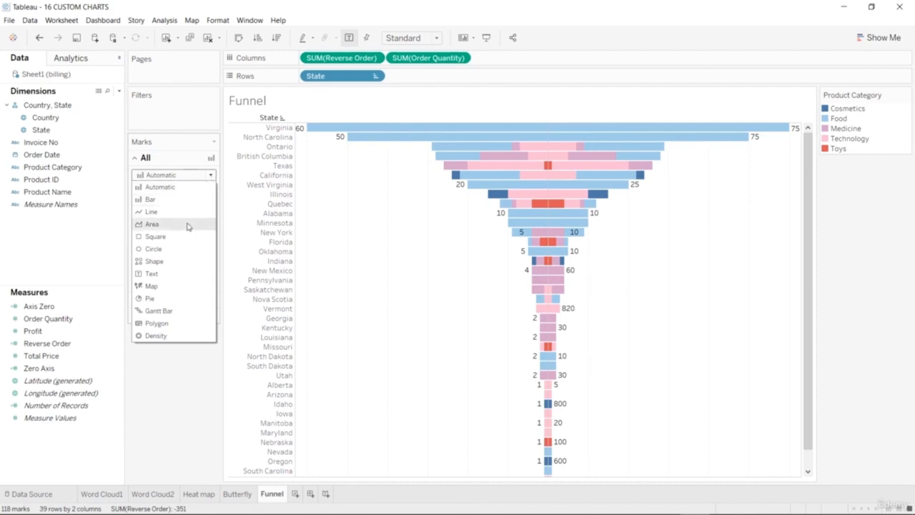
pyautogui.click(153, 223)
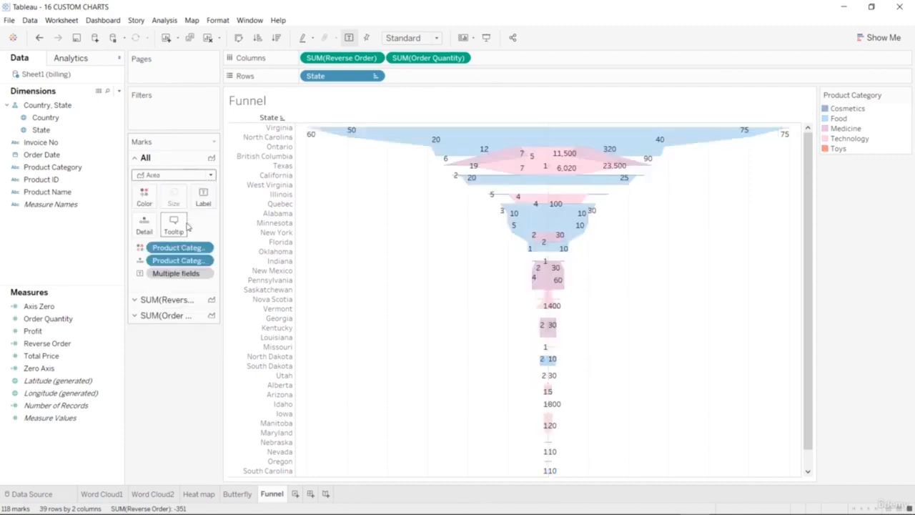
pyautogui.hotkey('ctrl', 'z')
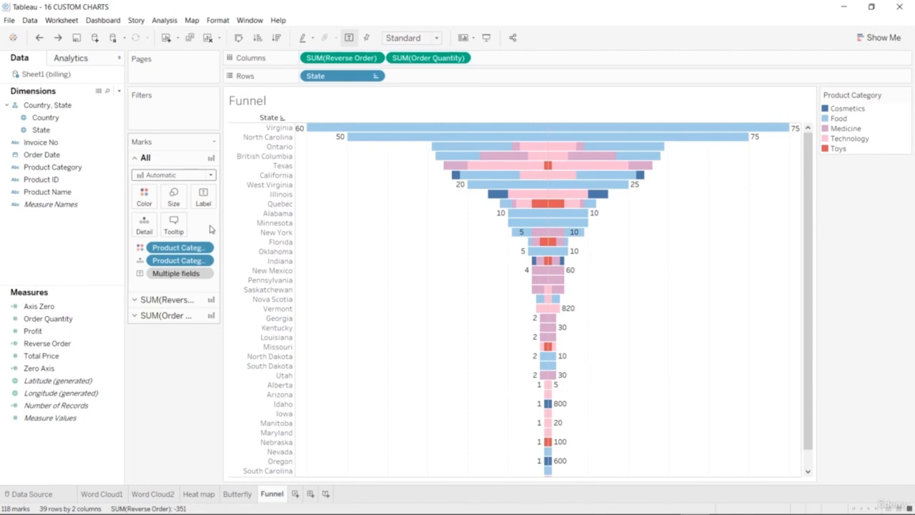
# Replace State with Product Category on the rows and sort the categories in ascending order of Reverse Order.
pyautogui.click(82, 178)
pyautogui.click(77, 171)
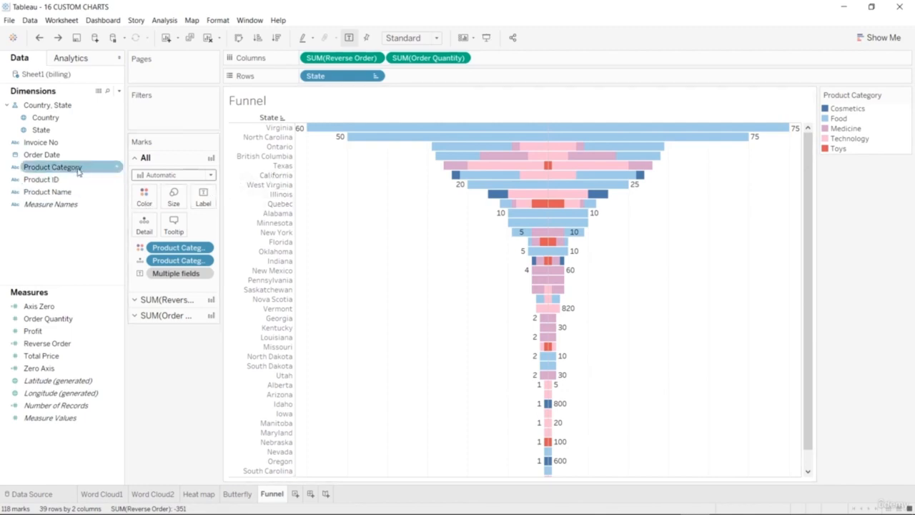
pyautogui.moveTo(78, 170); pyautogui.dragTo(350, 76)
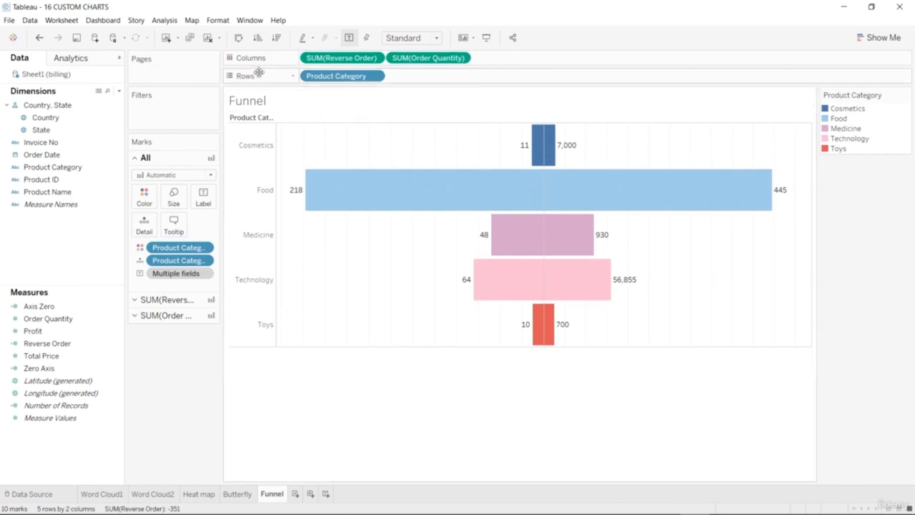
pyautogui.click(257, 39)
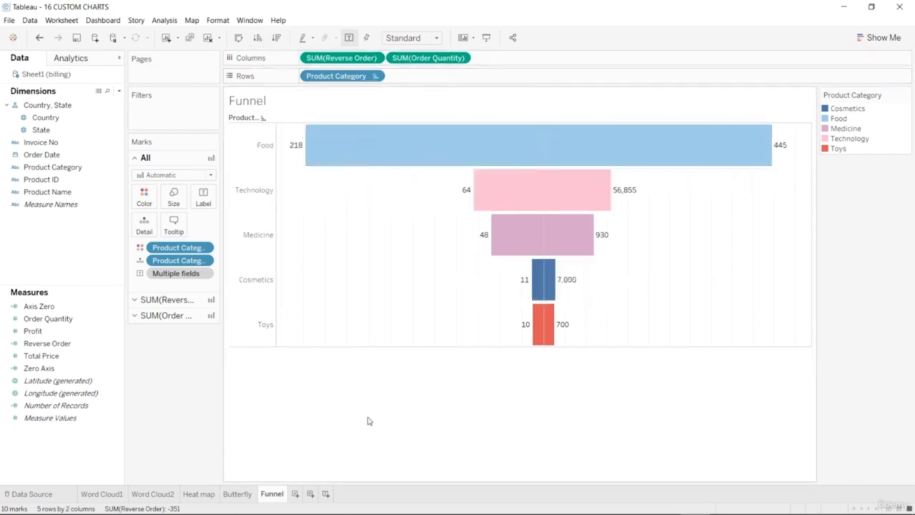